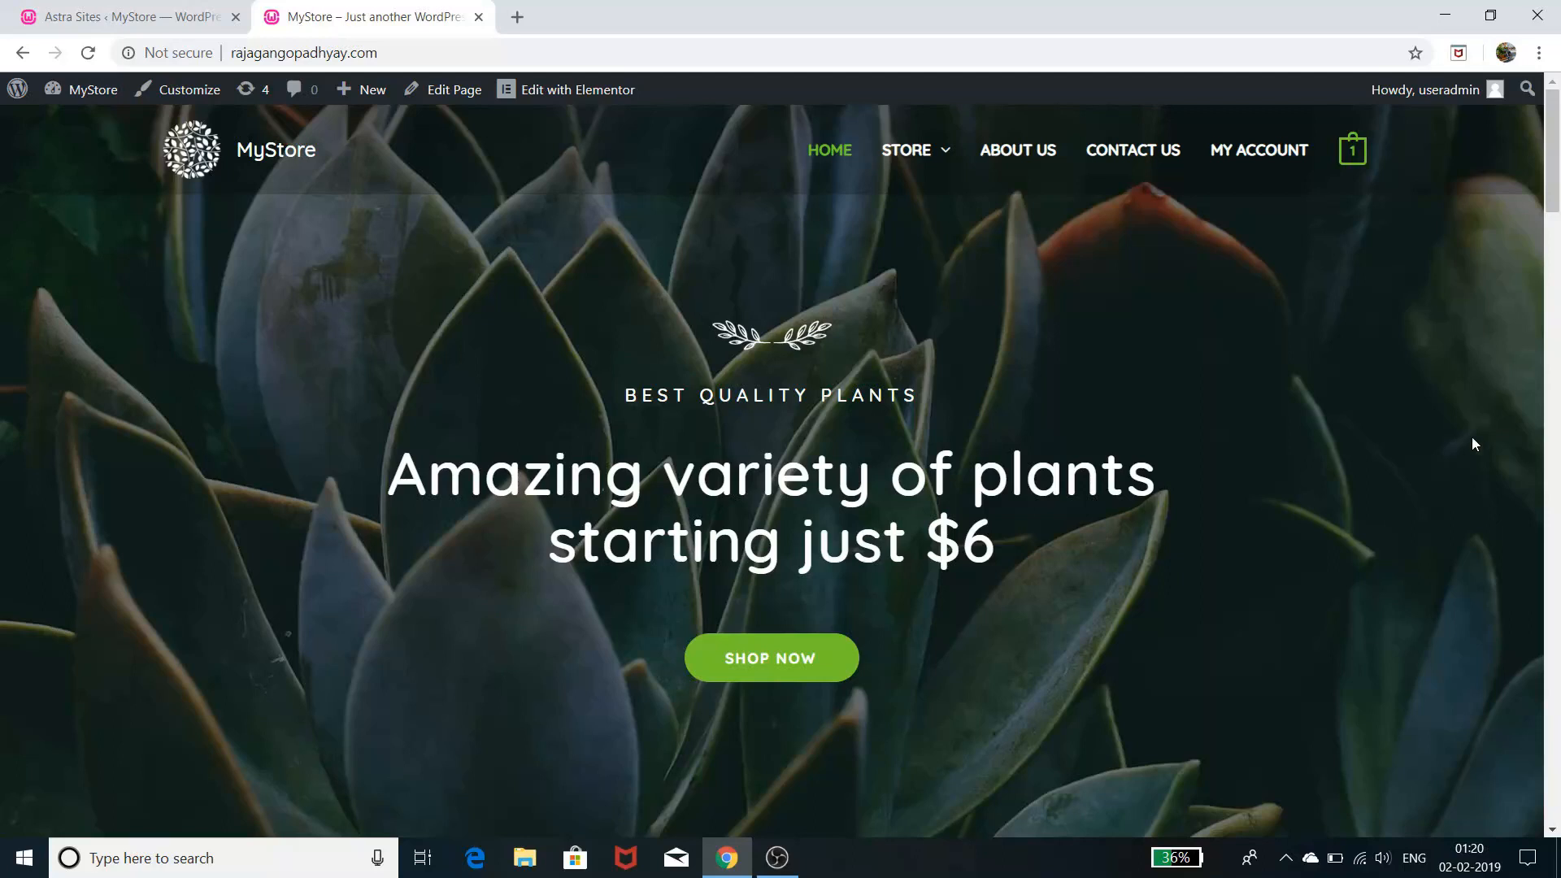
# - Browse the current MyStore page, scrolling down and back up through its content
pyautogui.scroll(-10, 1233, 582)
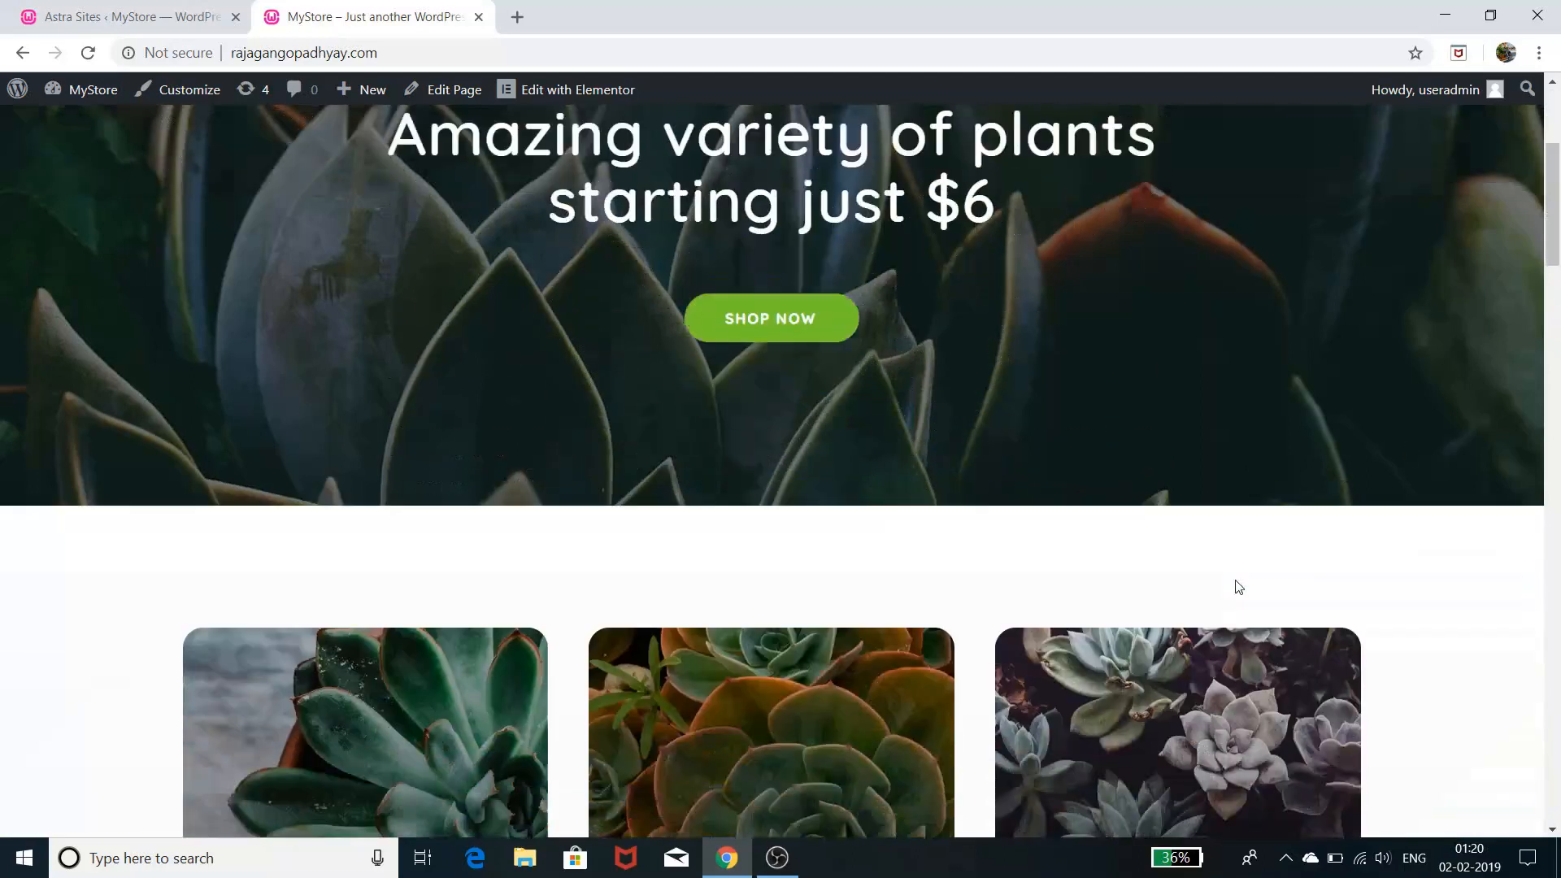
pyautogui.scroll(-4, 1241, 575)
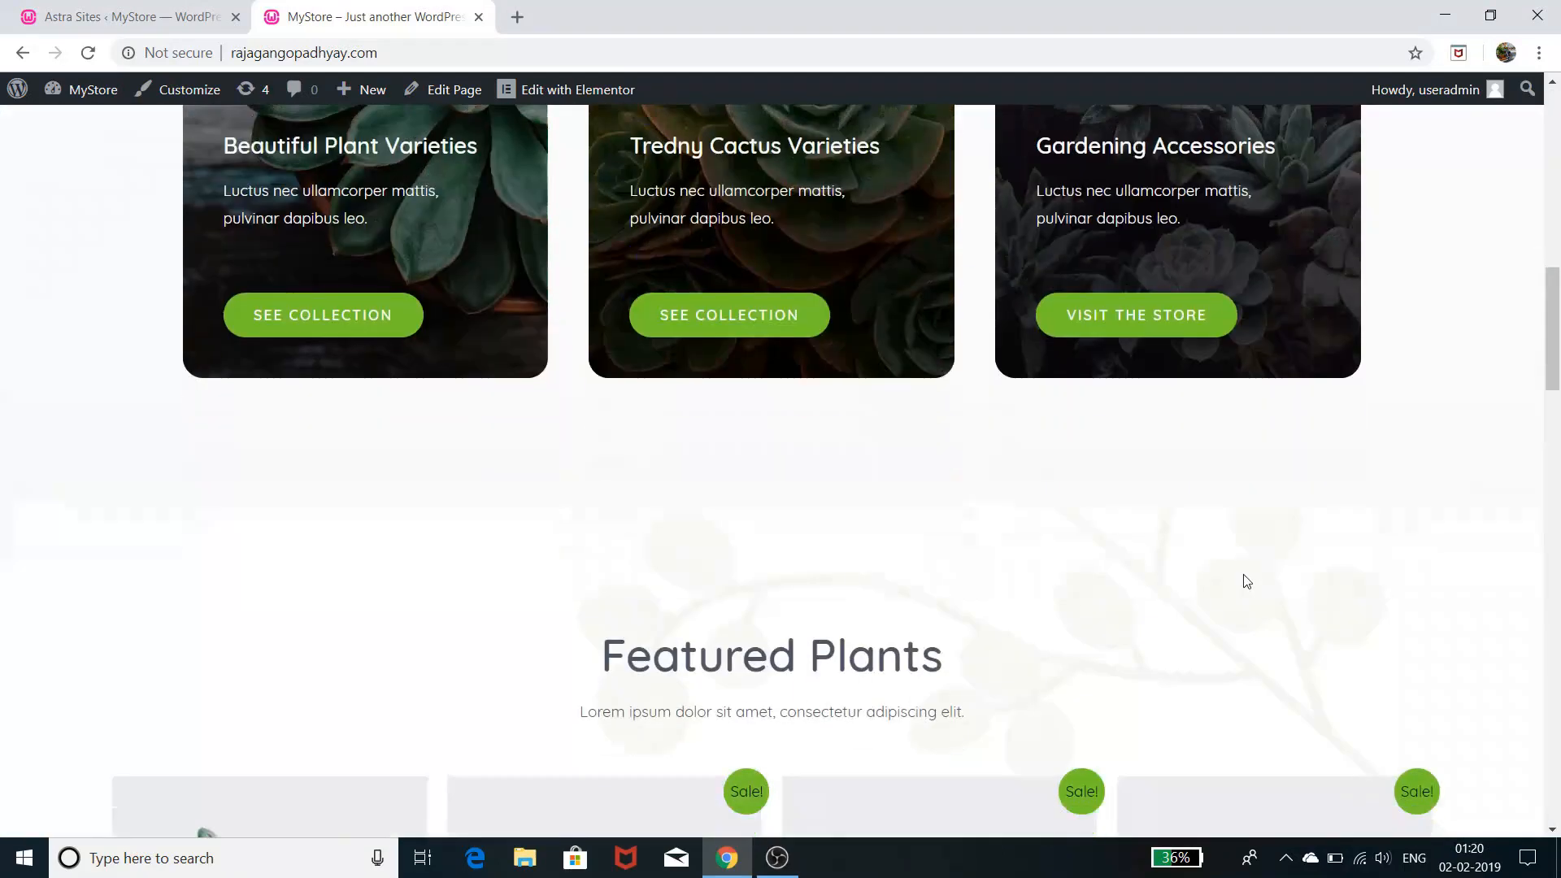
pyautogui.scroll(-4, 1246, 580)
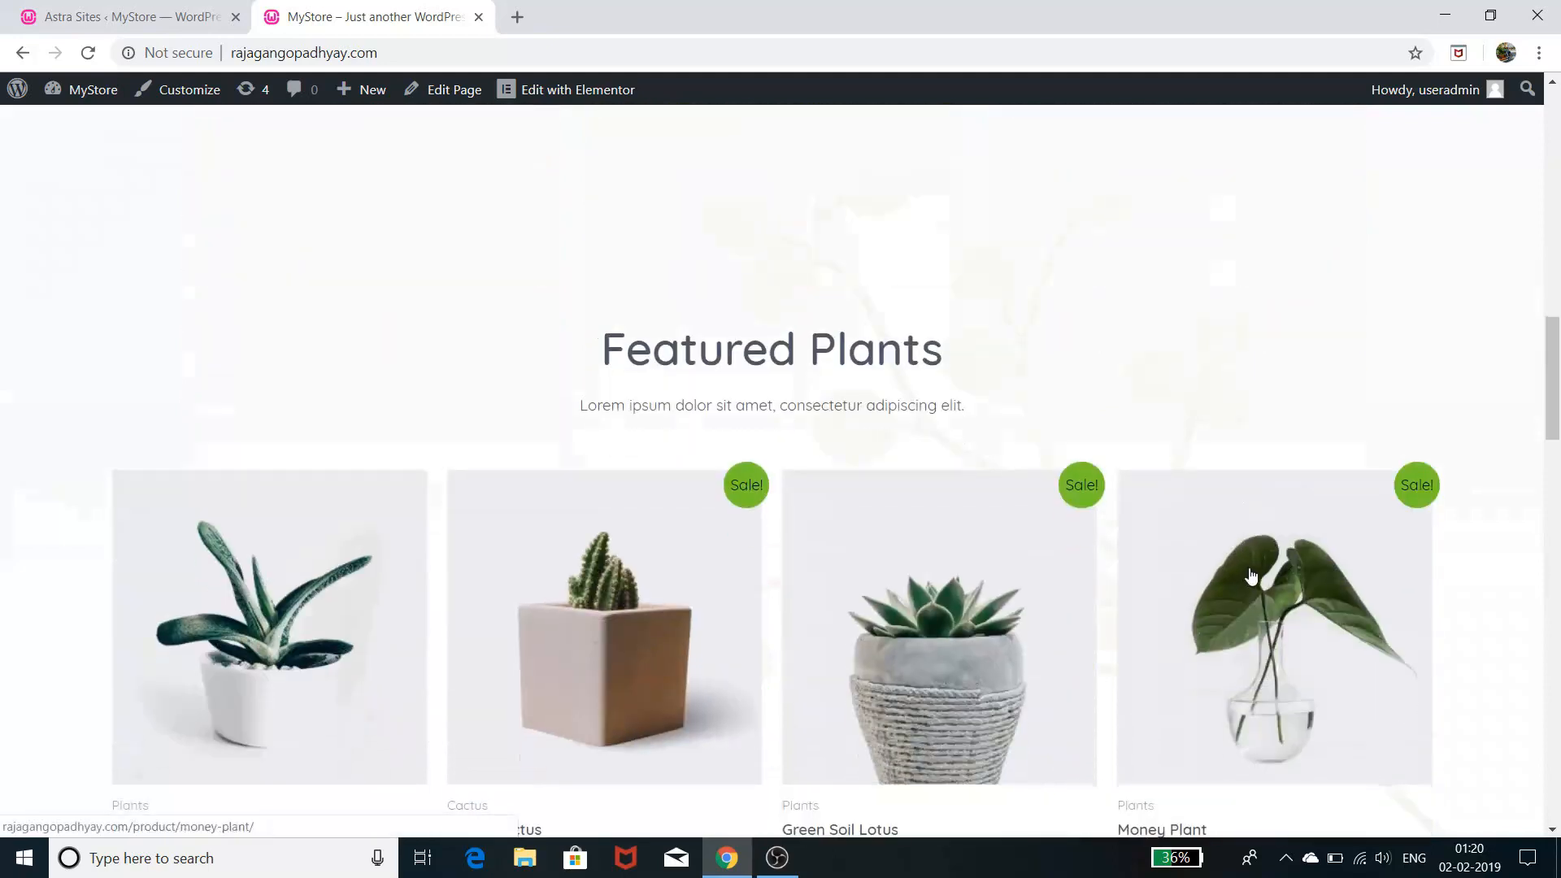
pyautogui.scroll(-4, 1252, 576)
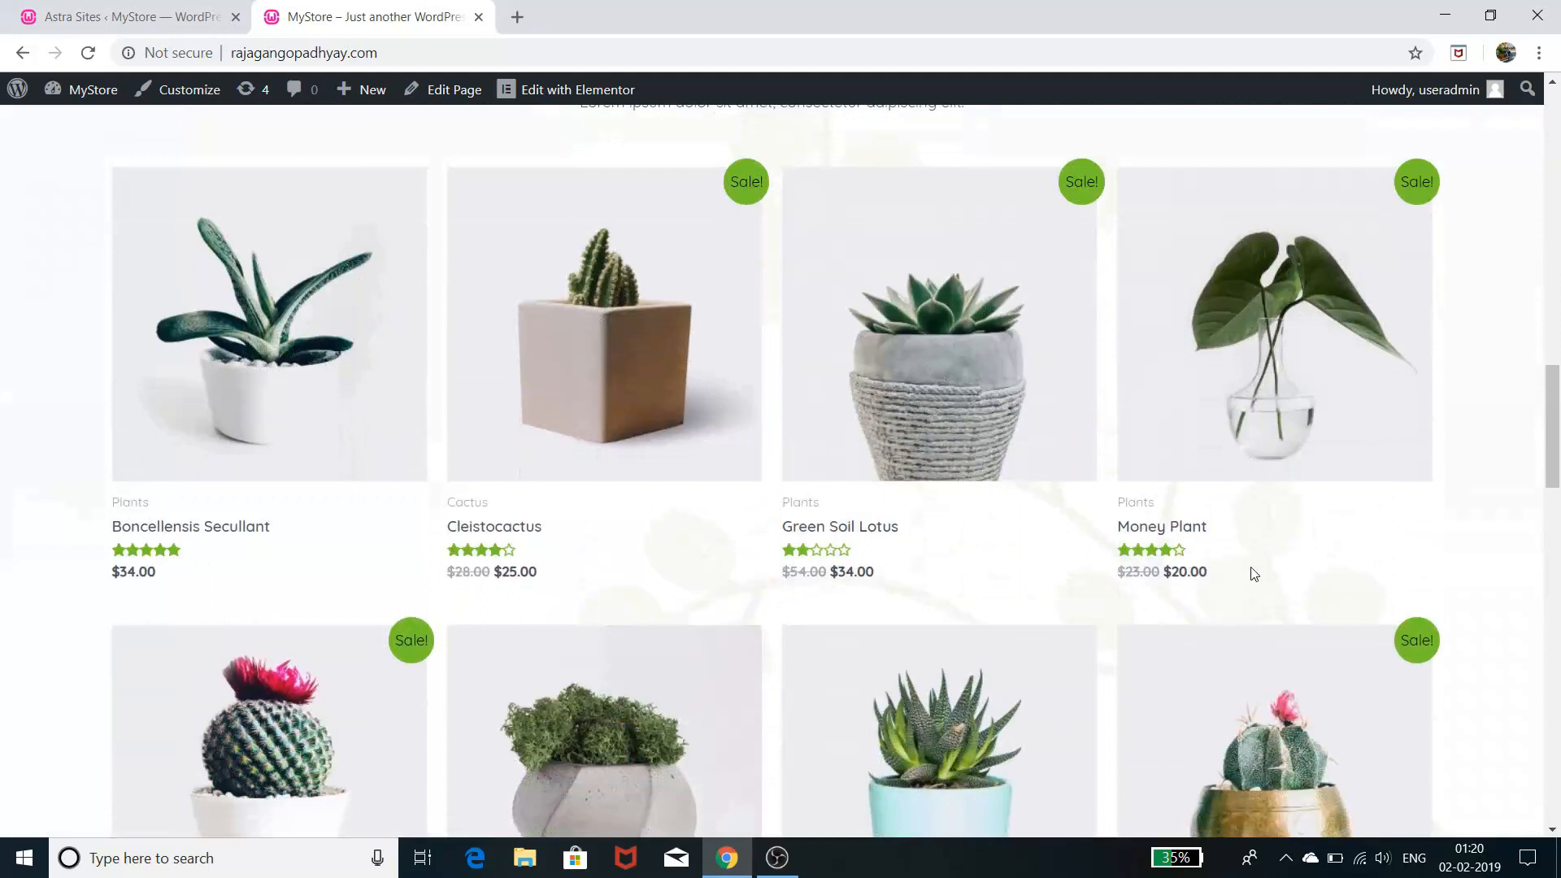
pyautogui.scroll(-4, 1252, 569)
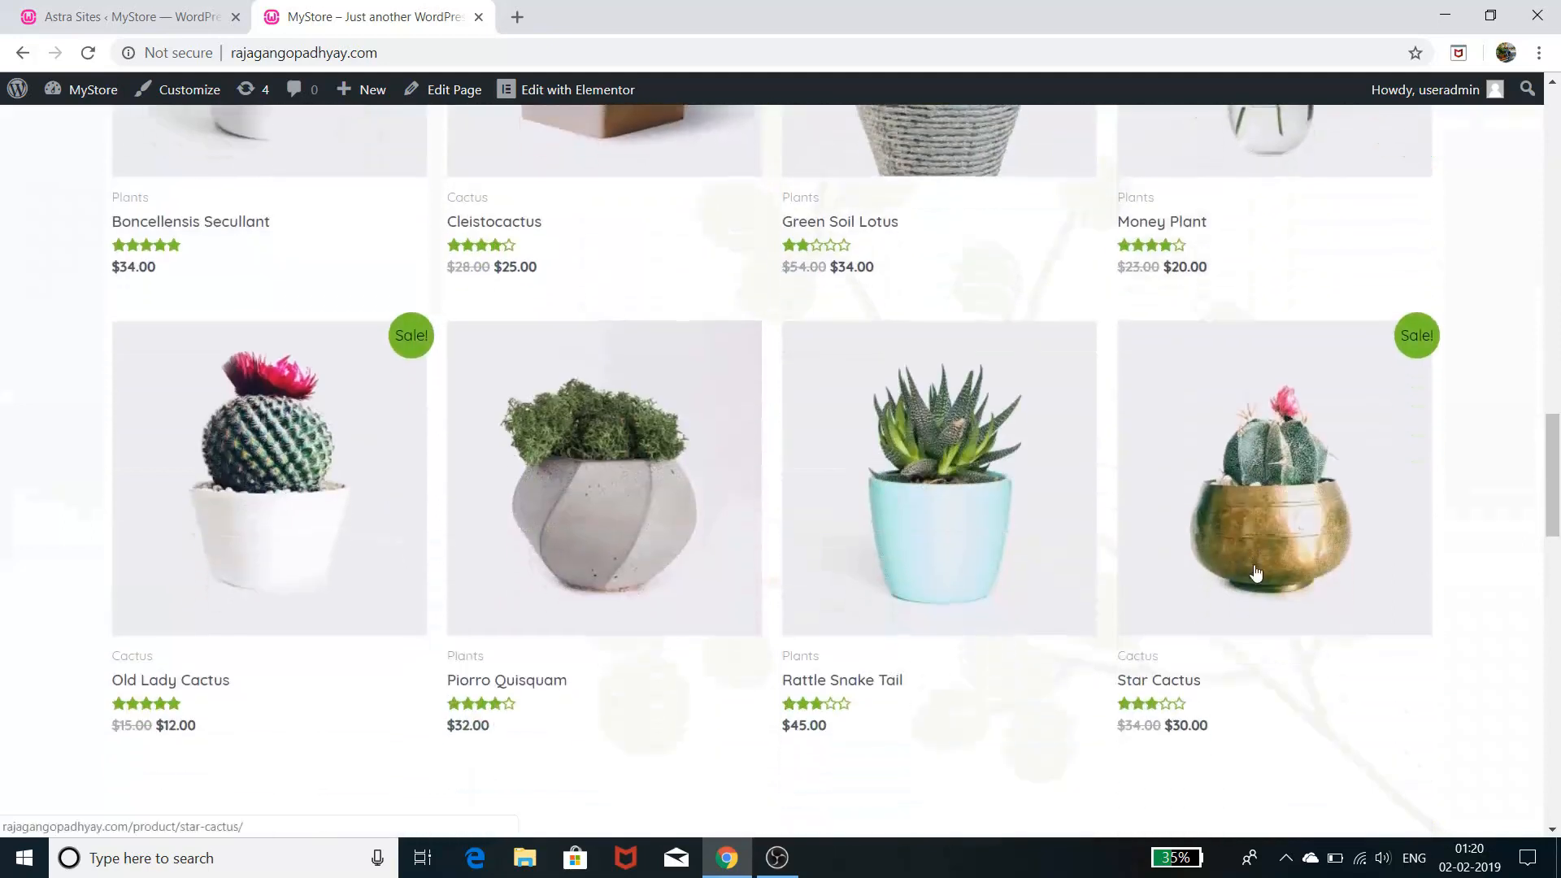
pyautogui.scroll(-3, 1257, 573)
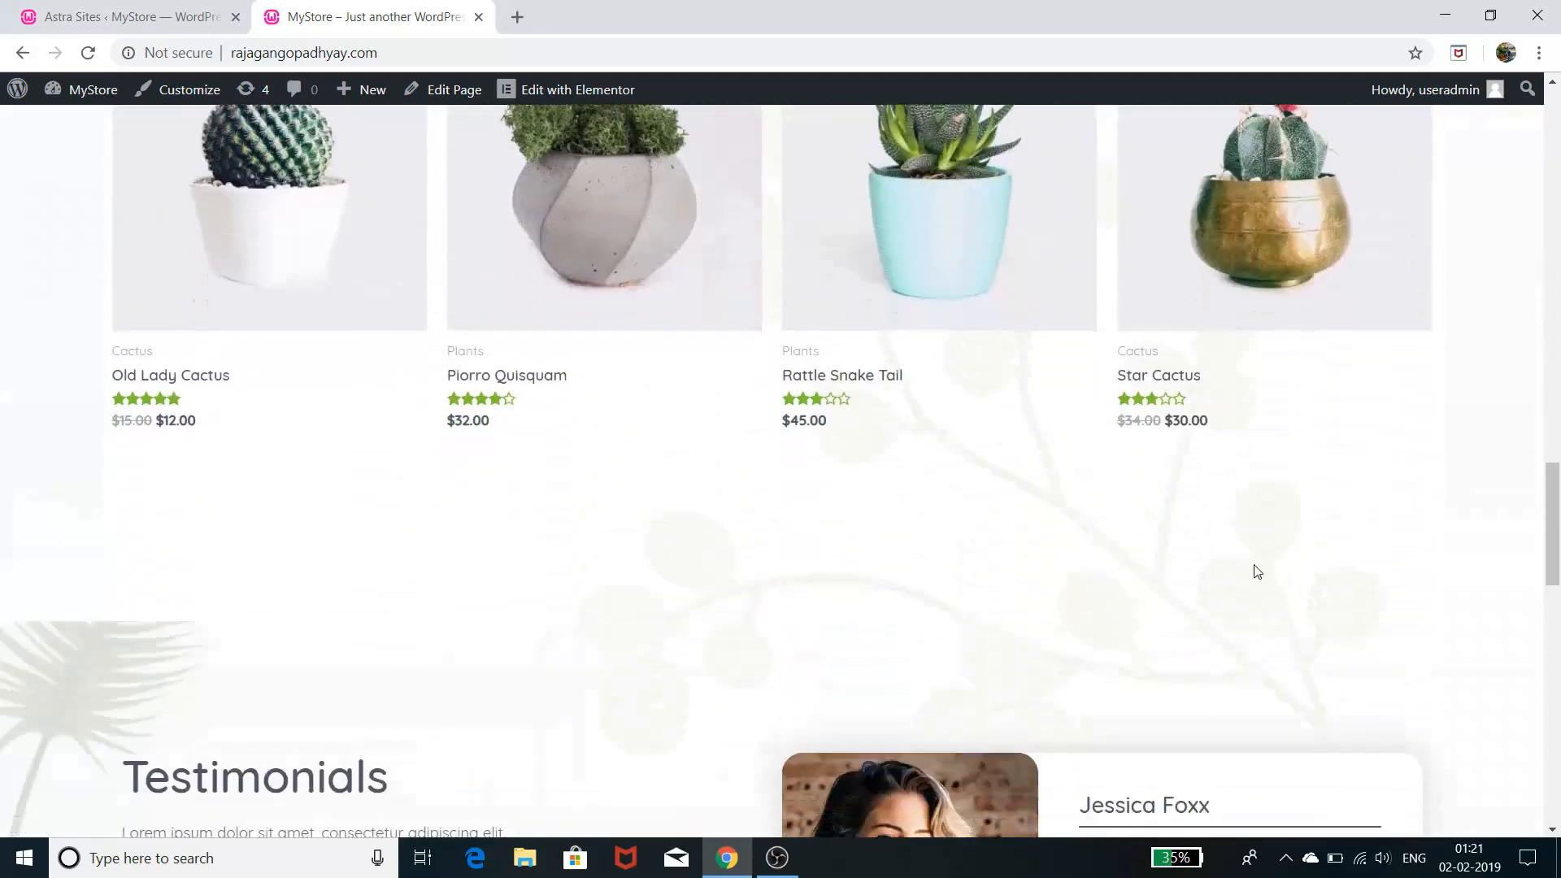
pyautogui.scroll(-4, 1257, 573)
pyautogui.scroll(-5, 1257, 572)
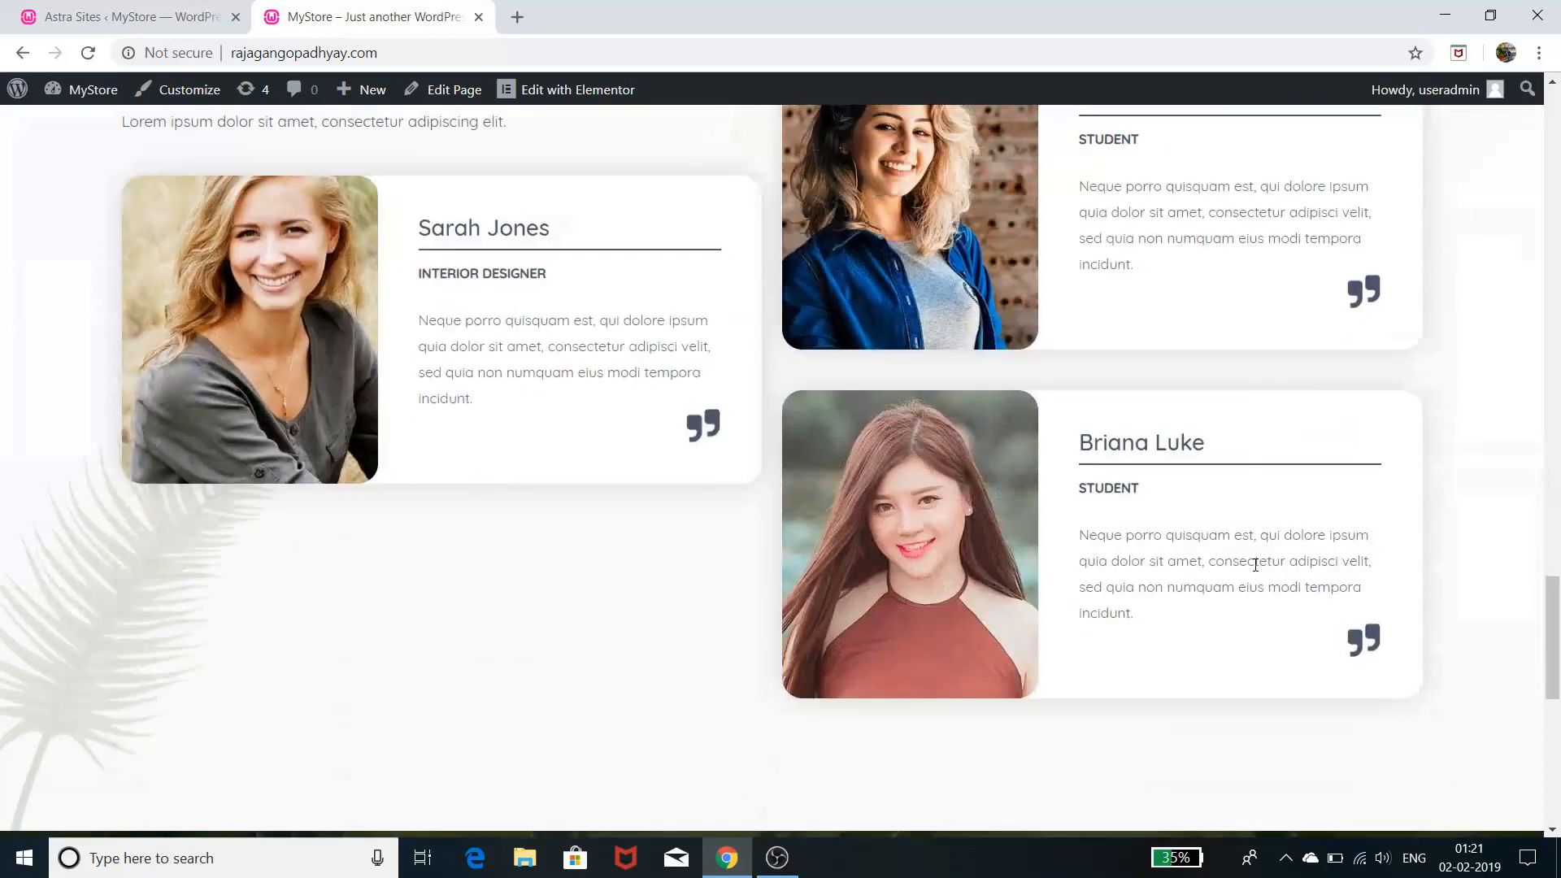
pyautogui.scroll(-4, 1256, 565)
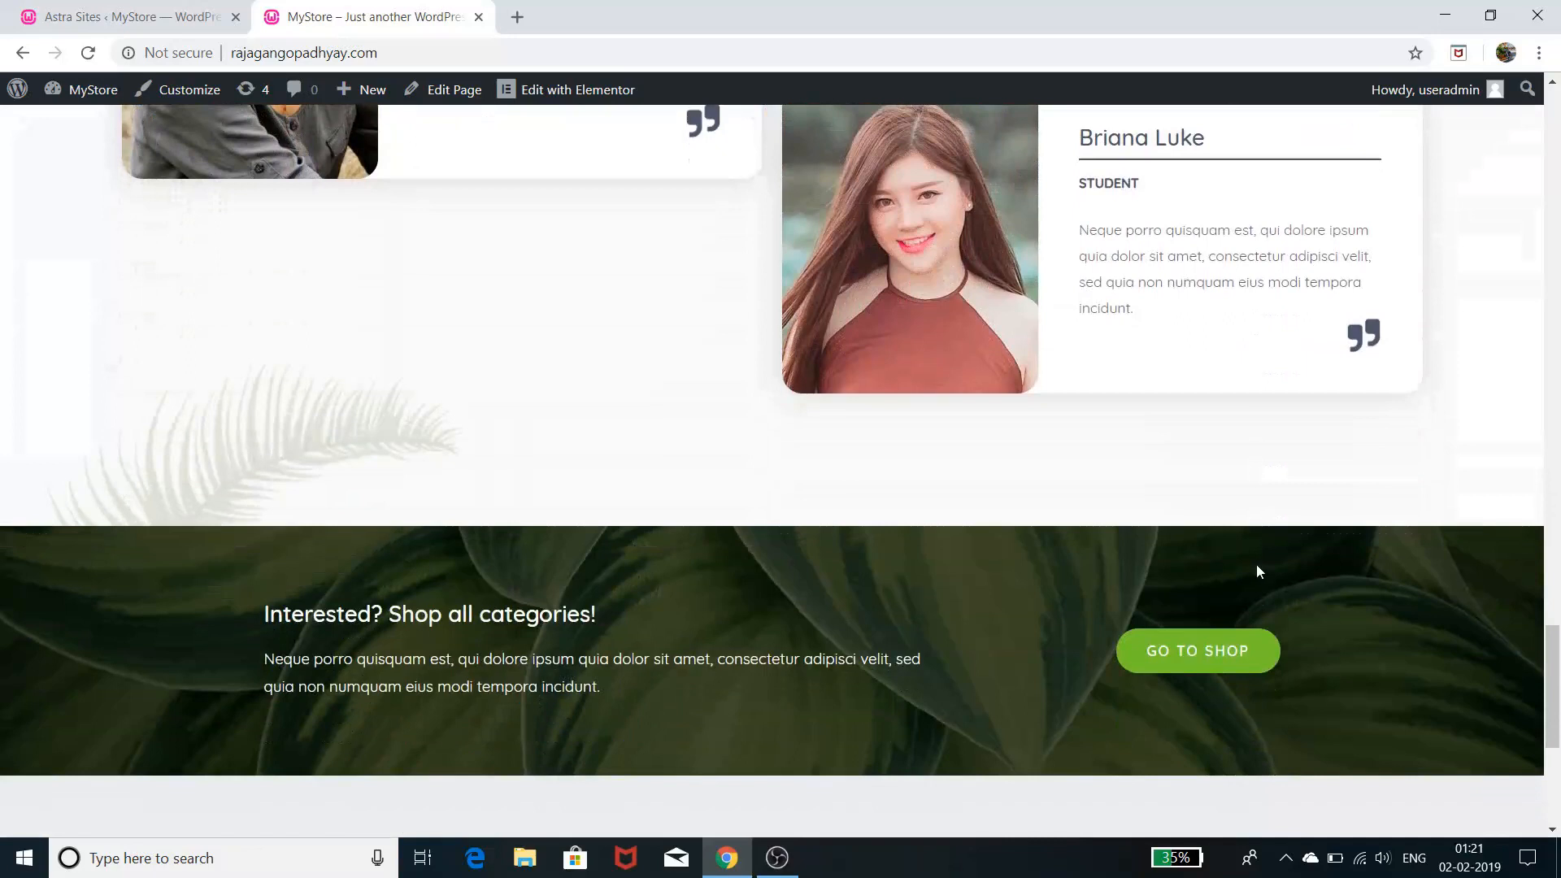
pyautogui.scroll(16, 1256, 564)
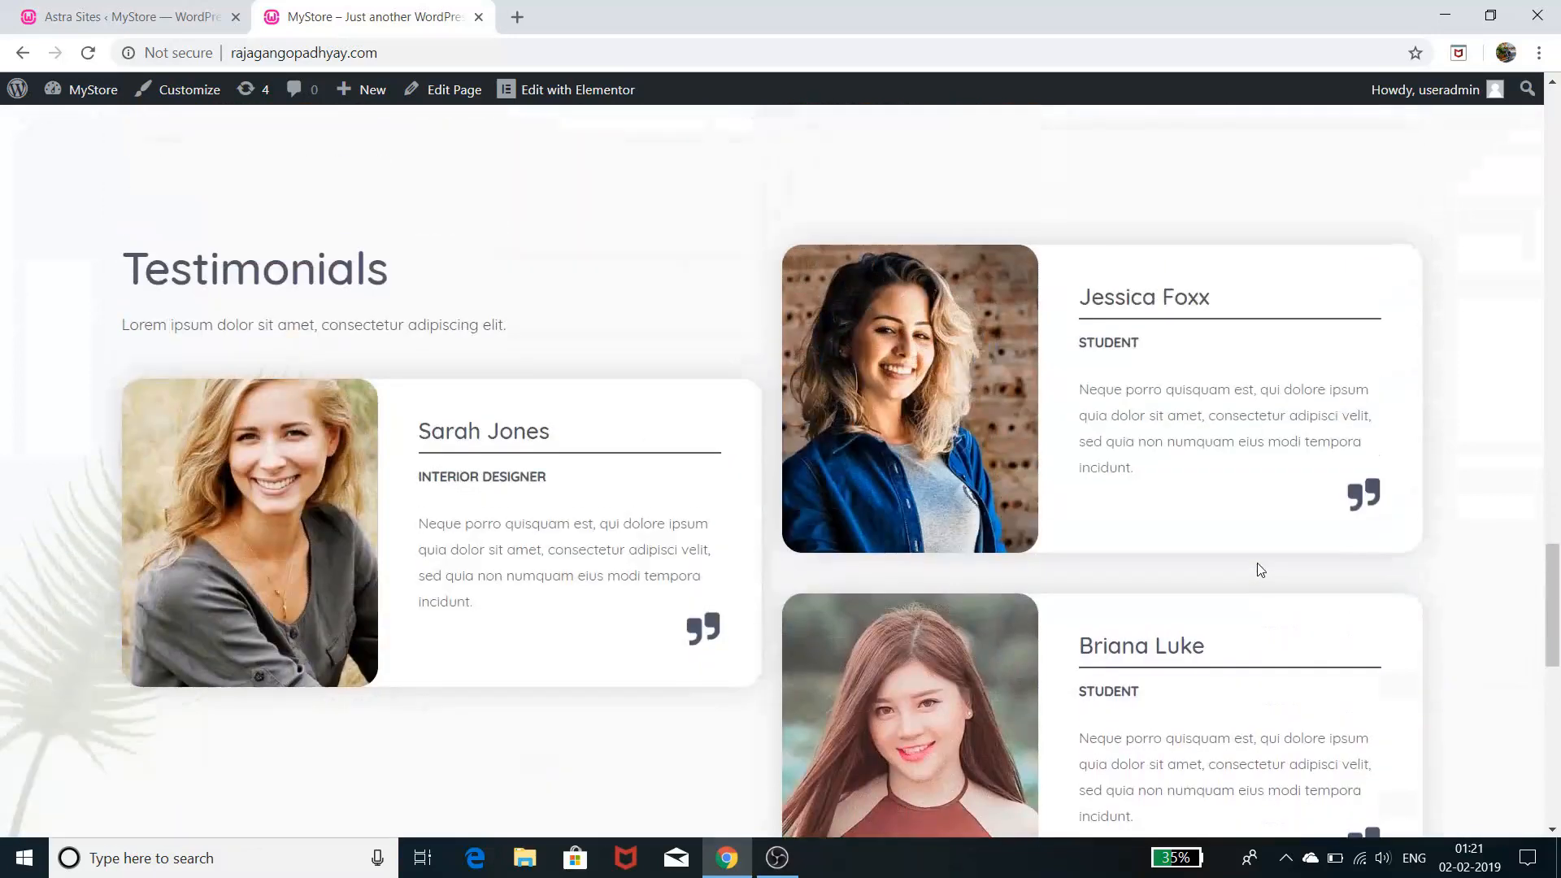
pyautogui.scroll(15, 1261, 568)
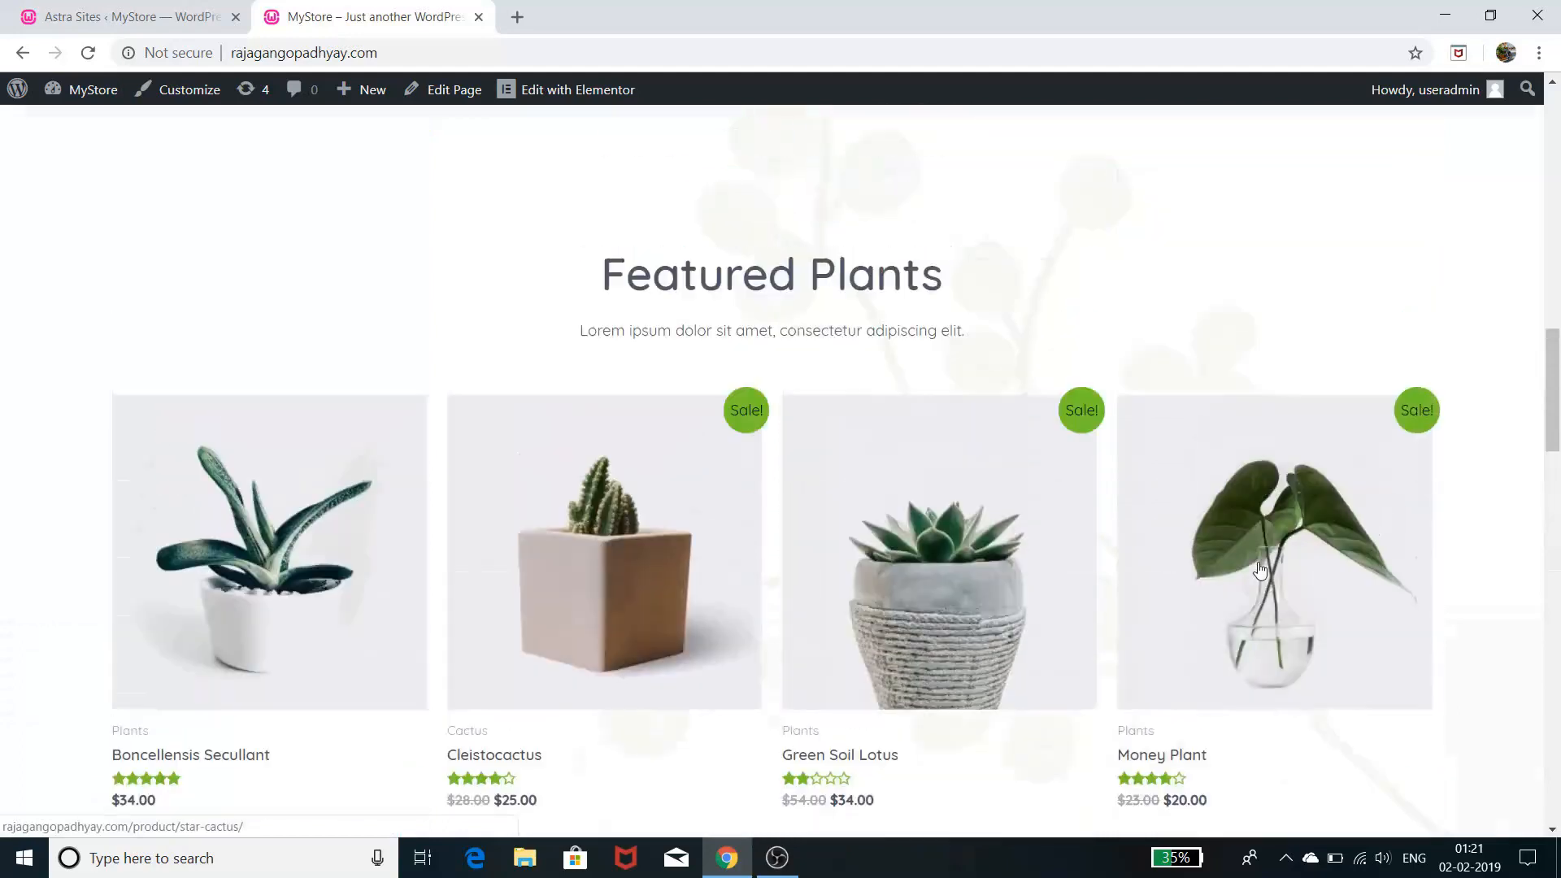
pyautogui.scroll(6, 1258, 563)
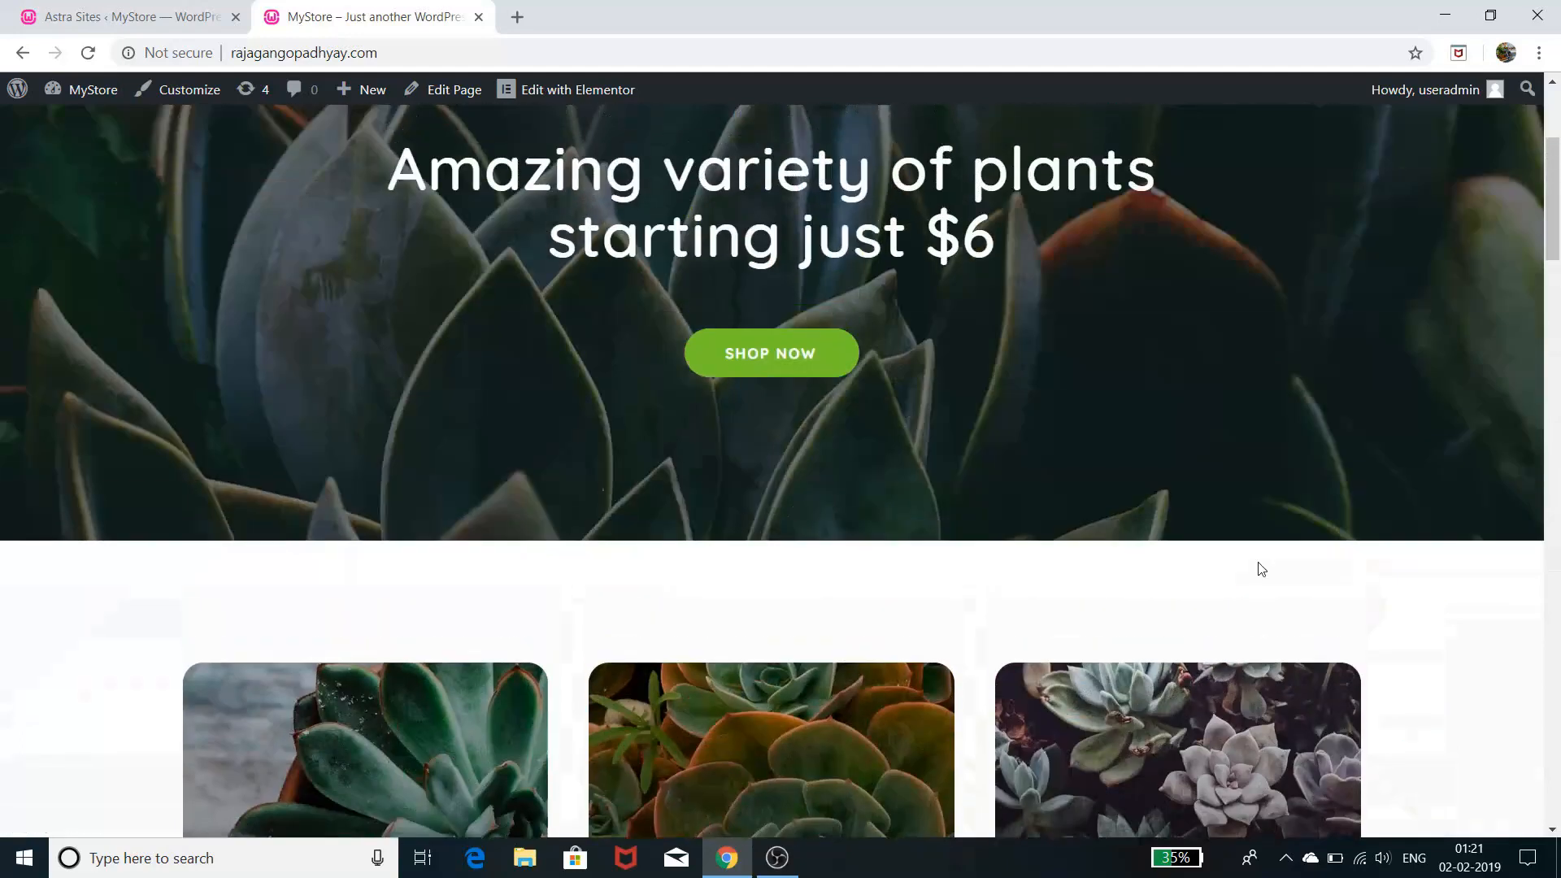
pyautogui.scroll(4, 1261, 563)
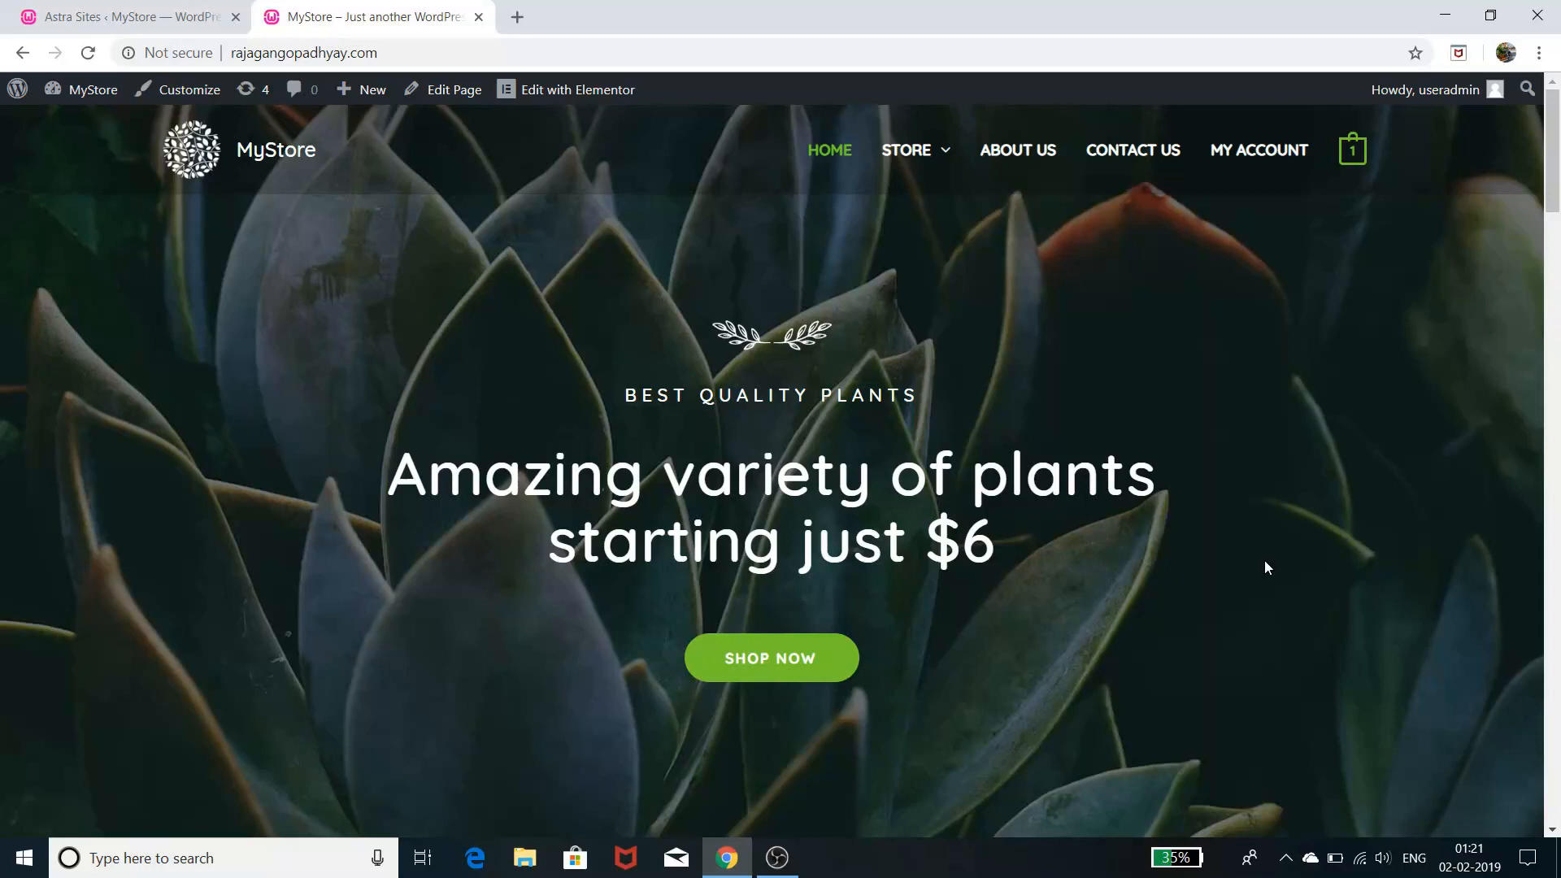
pyautogui.scroll(-2, 1267, 567)
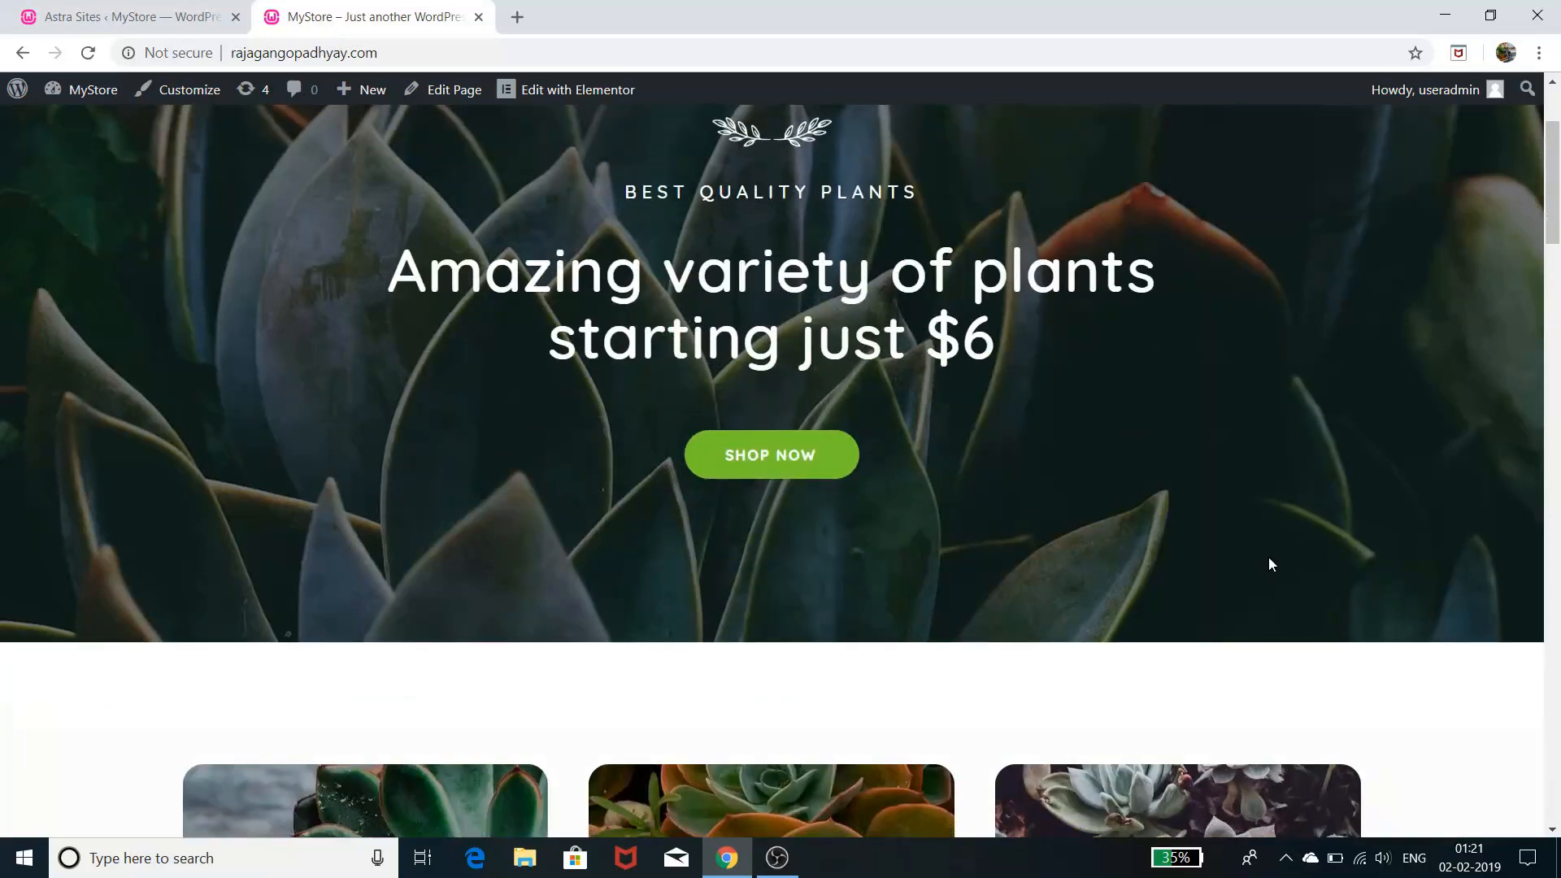
pyautogui.scroll(2, 1272, 563)
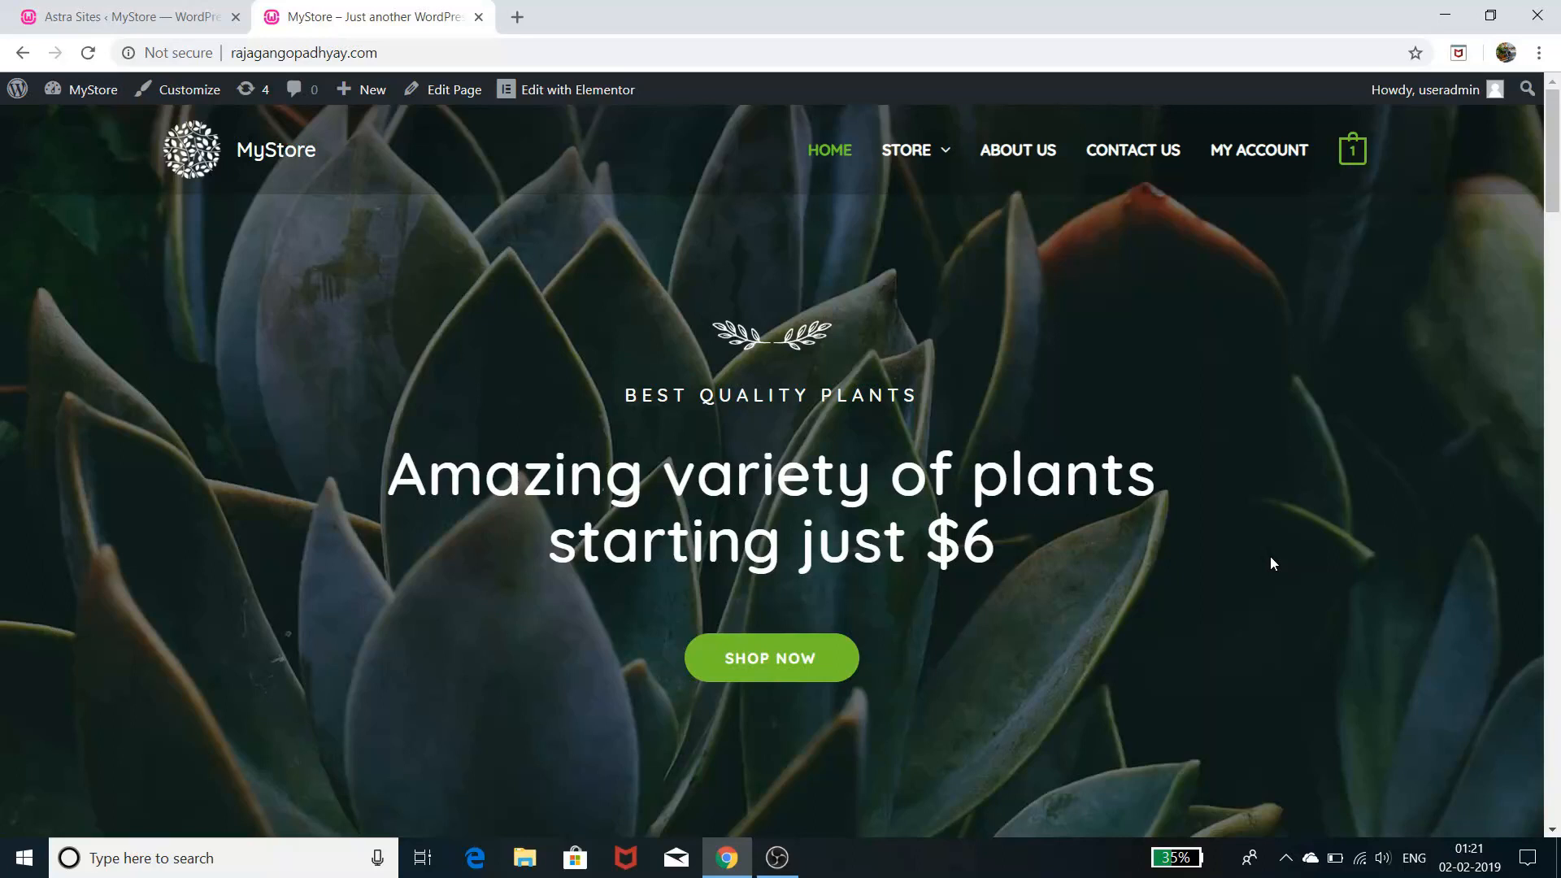
pyautogui.scroll(-10, 1272, 563)
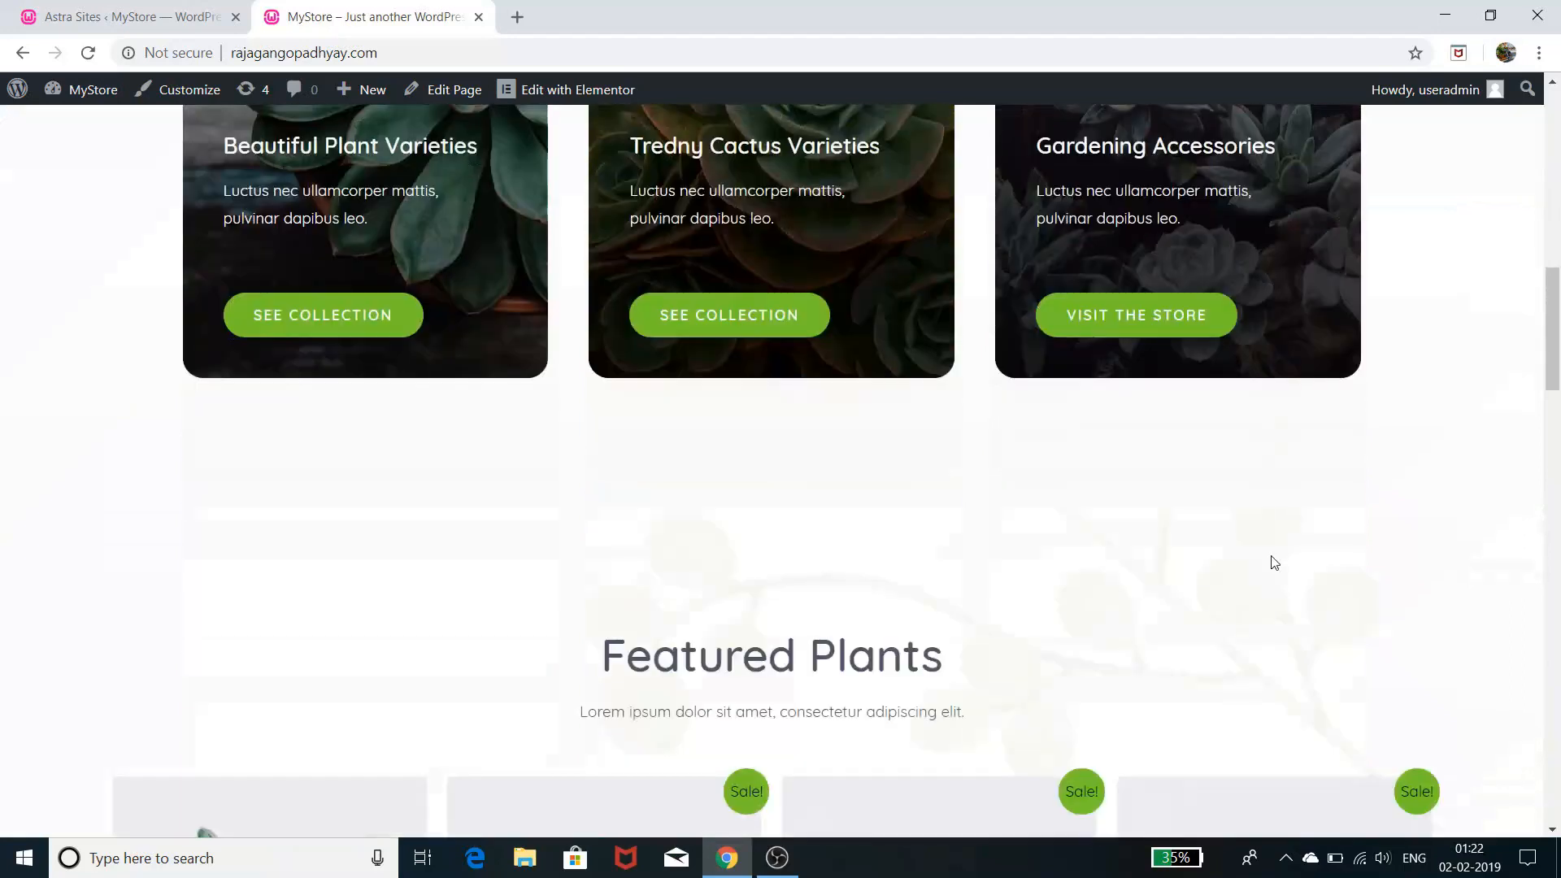
pyautogui.scroll(-8, 1274, 563)
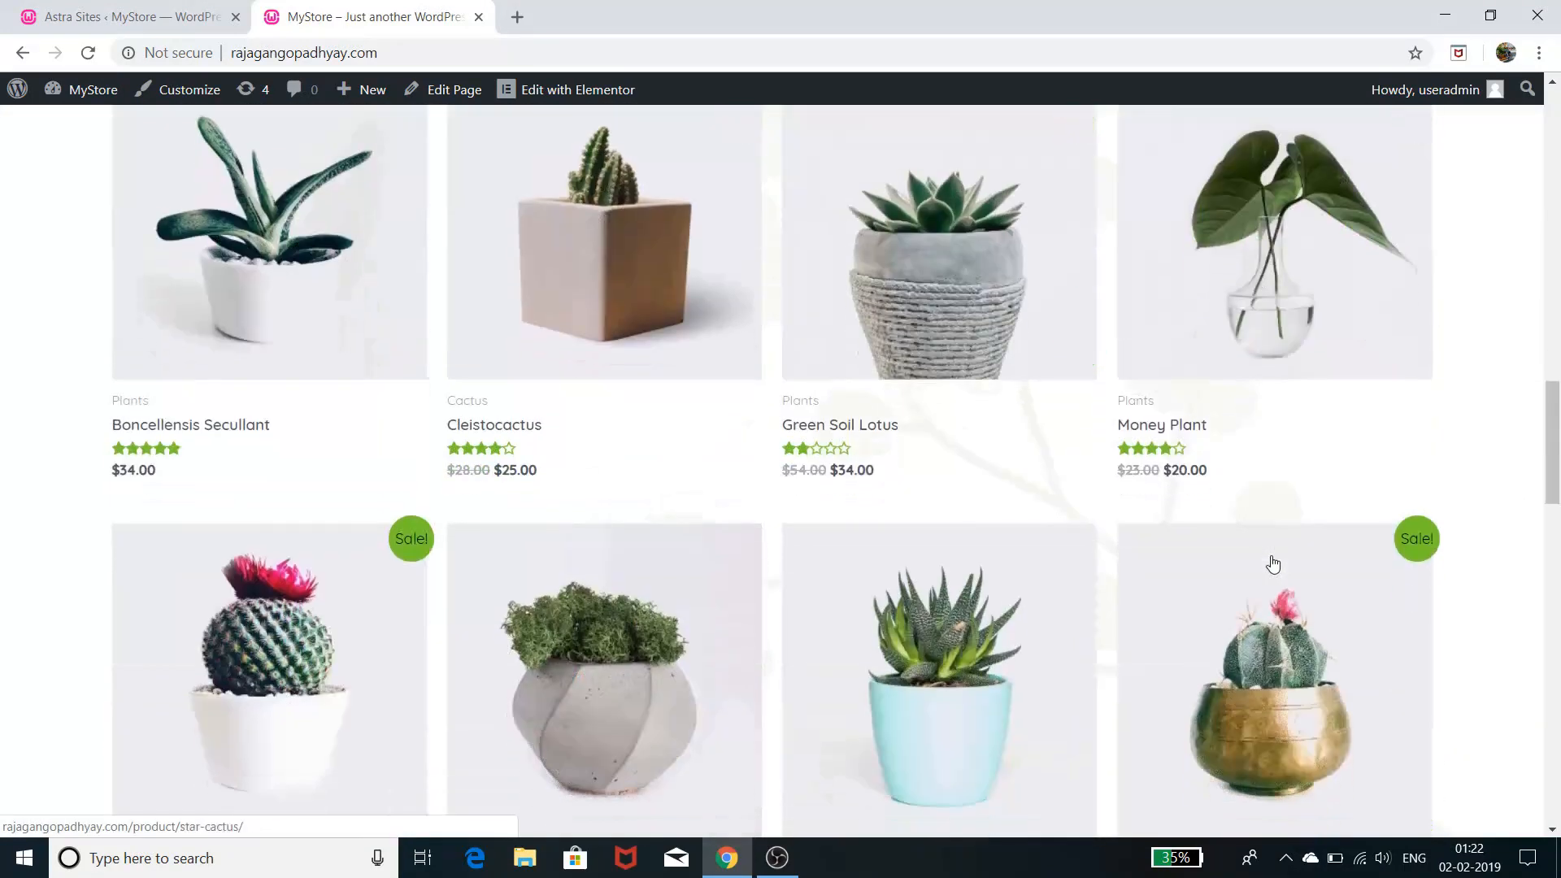
pyautogui.scroll(-5, 1272, 563)
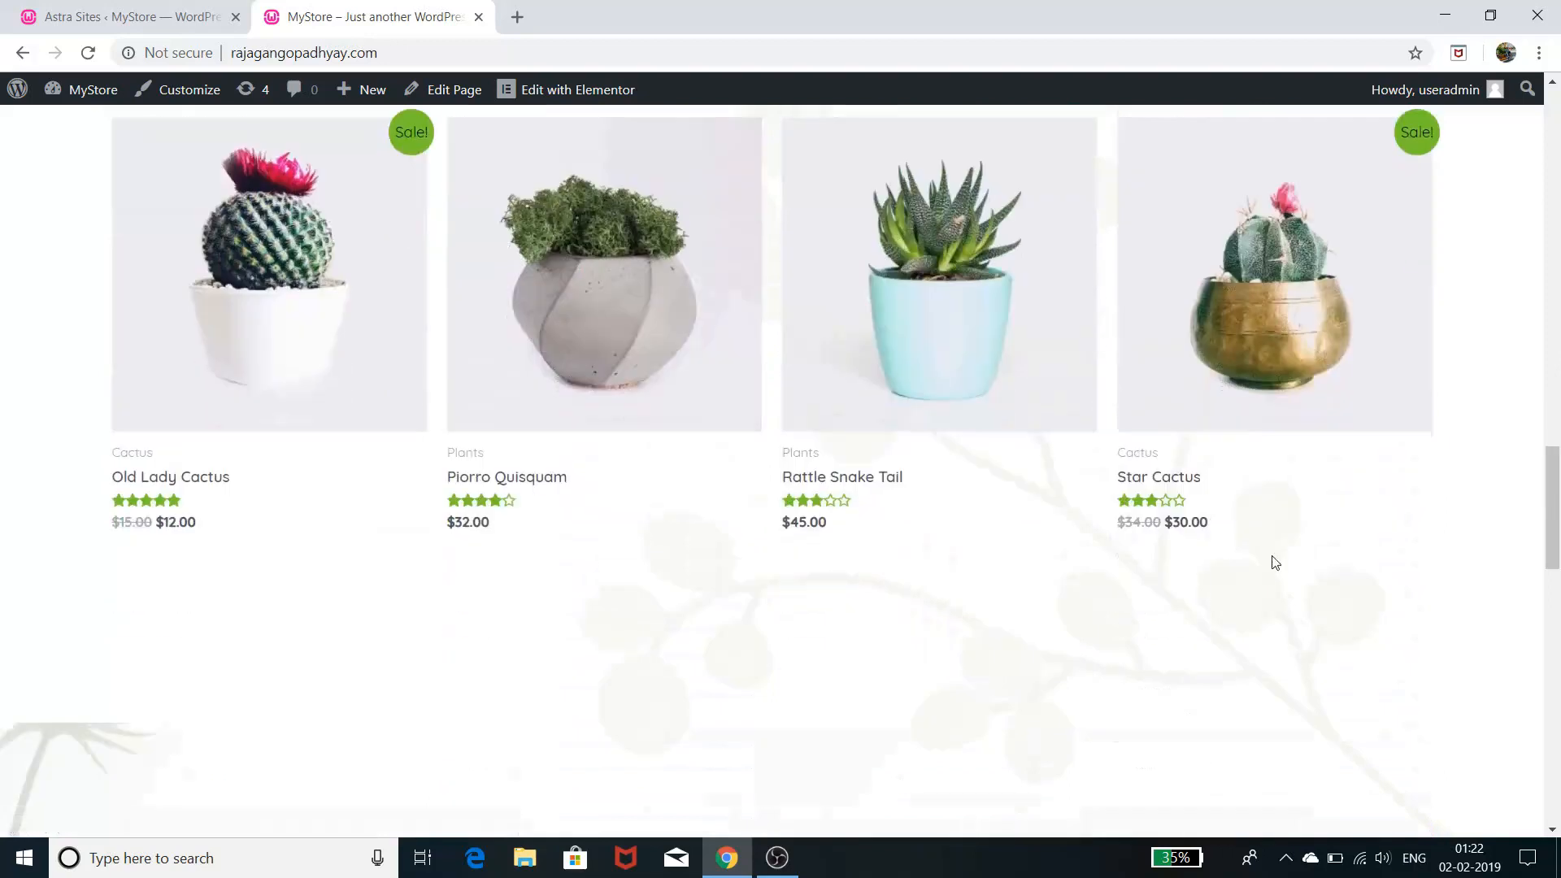
pyautogui.scroll(-2, 1275, 563)
pyautogui.scroll(-8, 1275, 563)
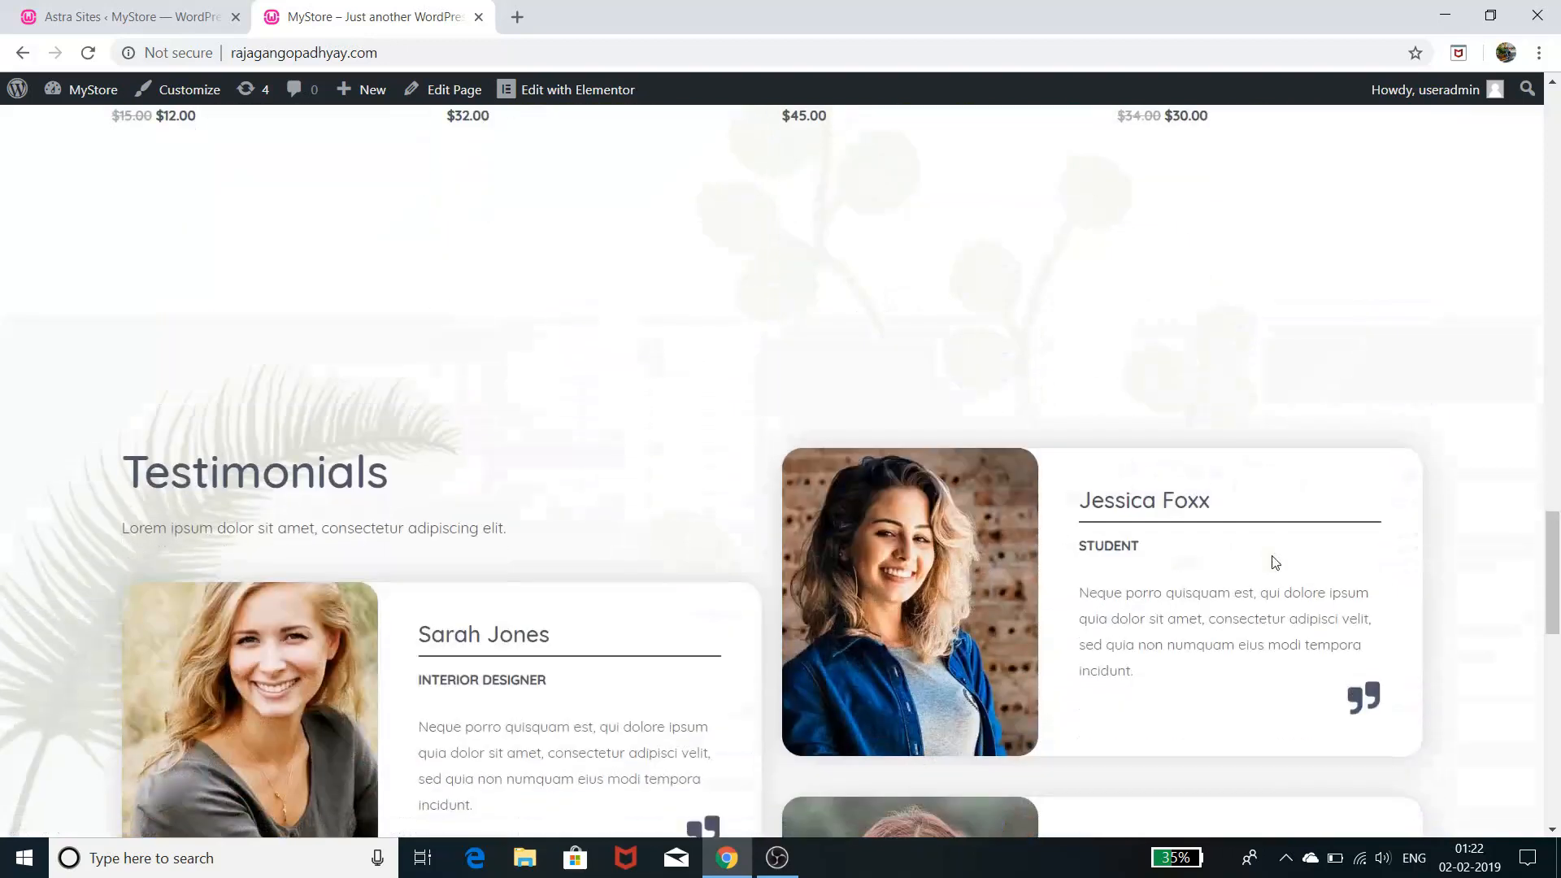
pyautogui.scroll(-4, 1275, 563)
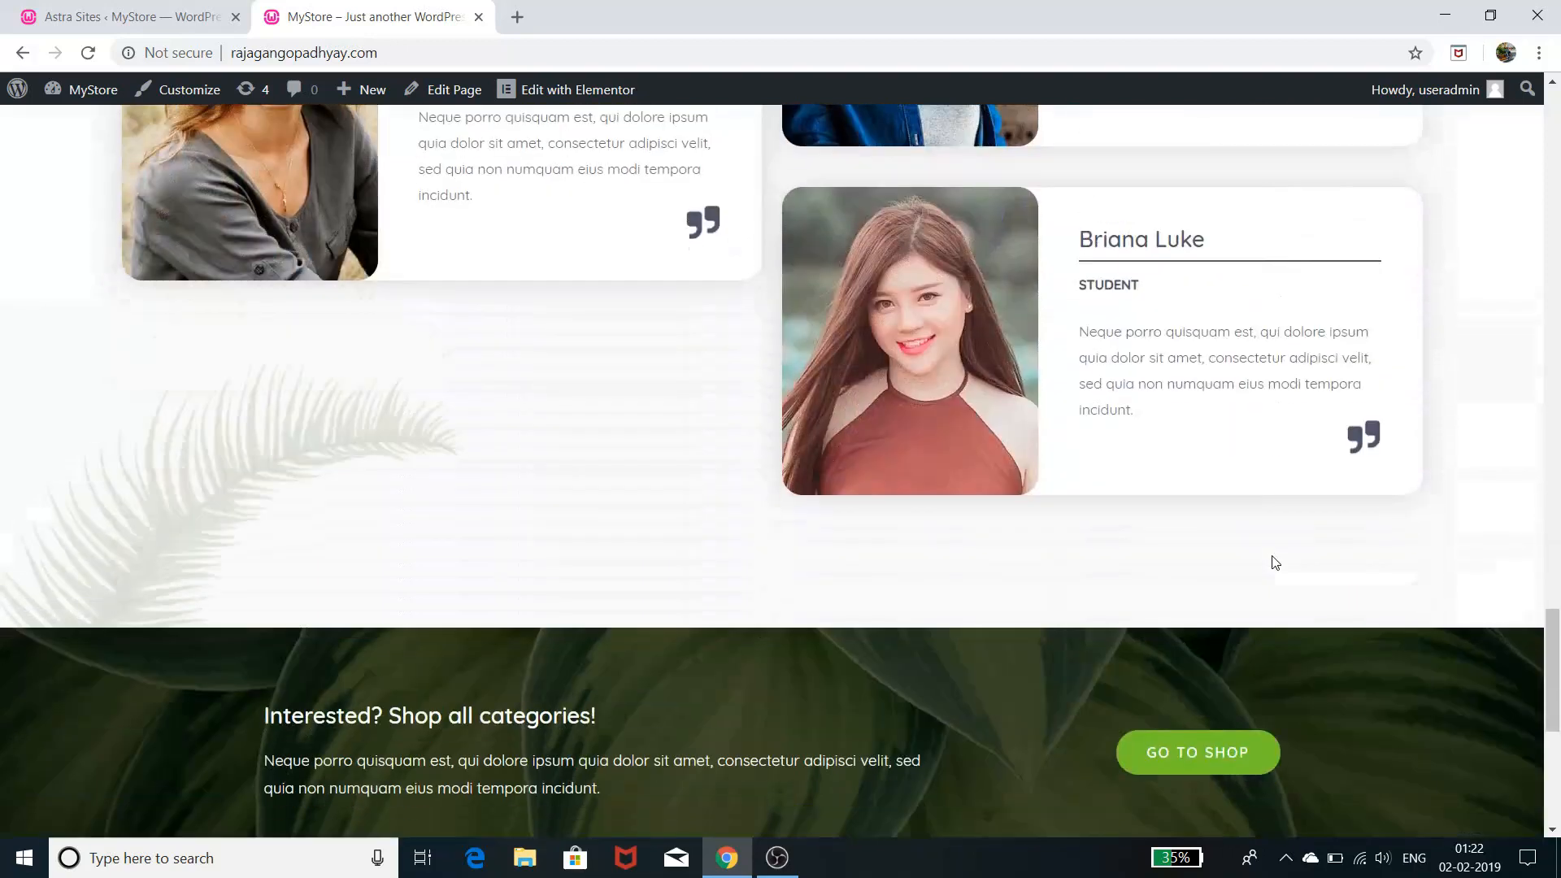
pyautogui.scroll(-7, 1275, 563)
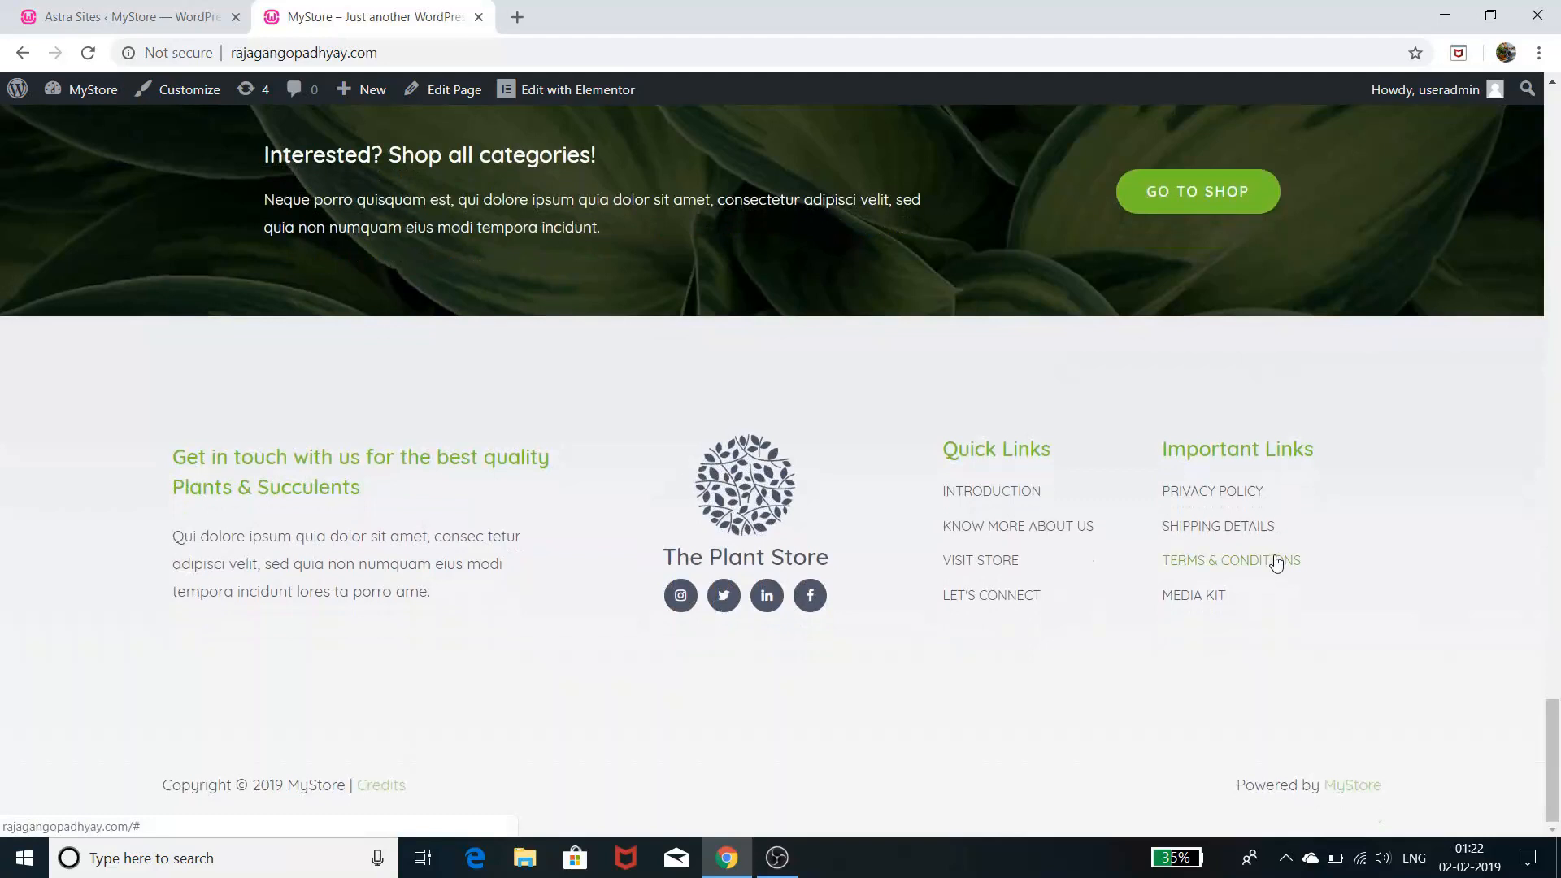
pyautogui.scroll(7, 1276, 562)
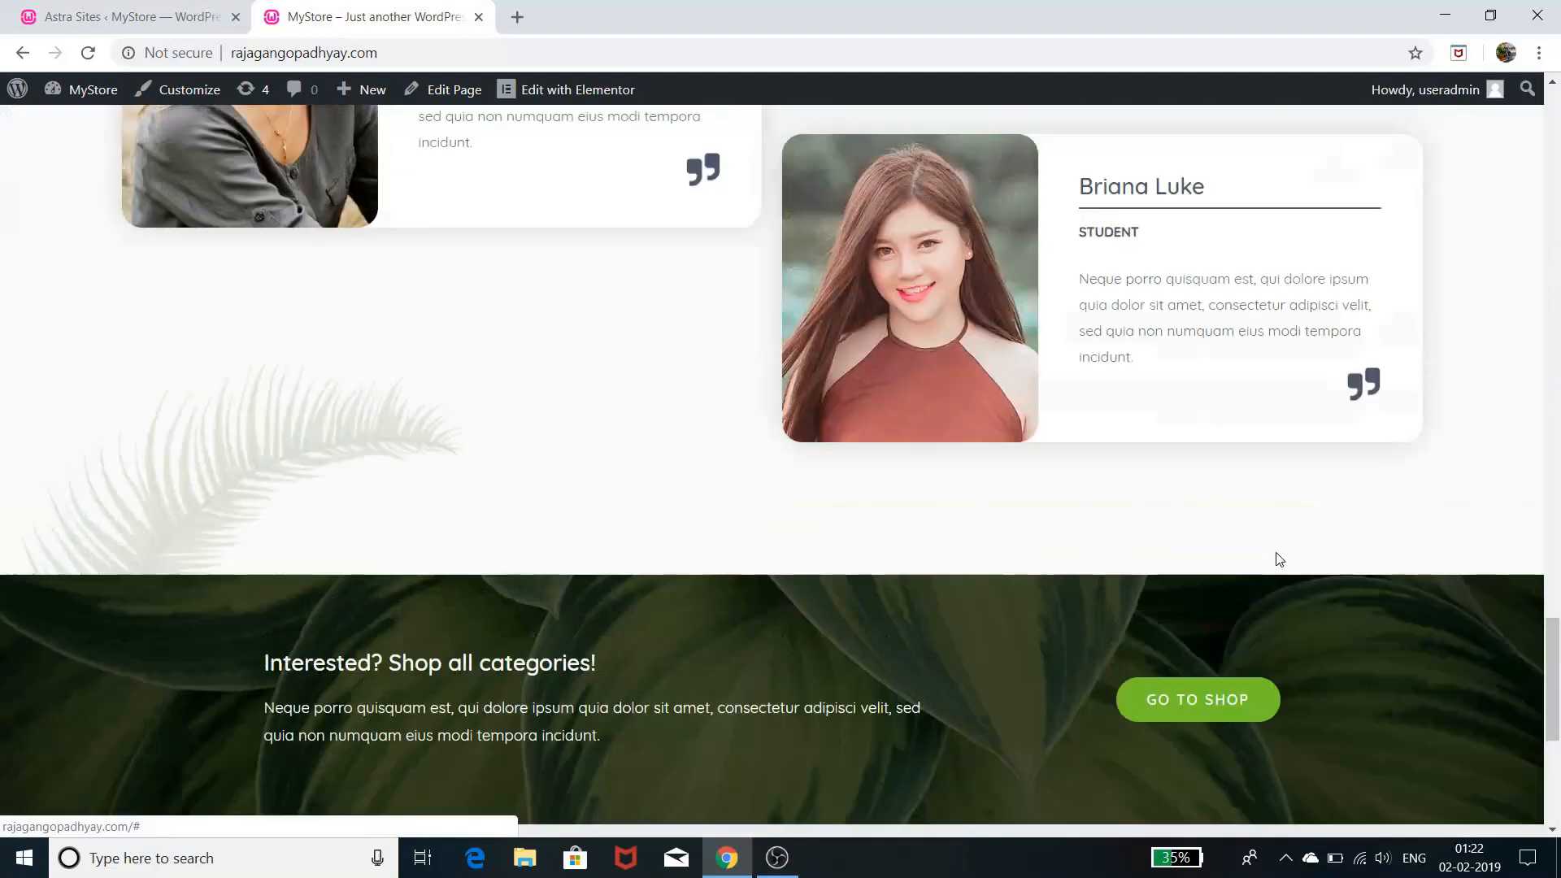
pyautogui.scroll(20, 1281, 558)
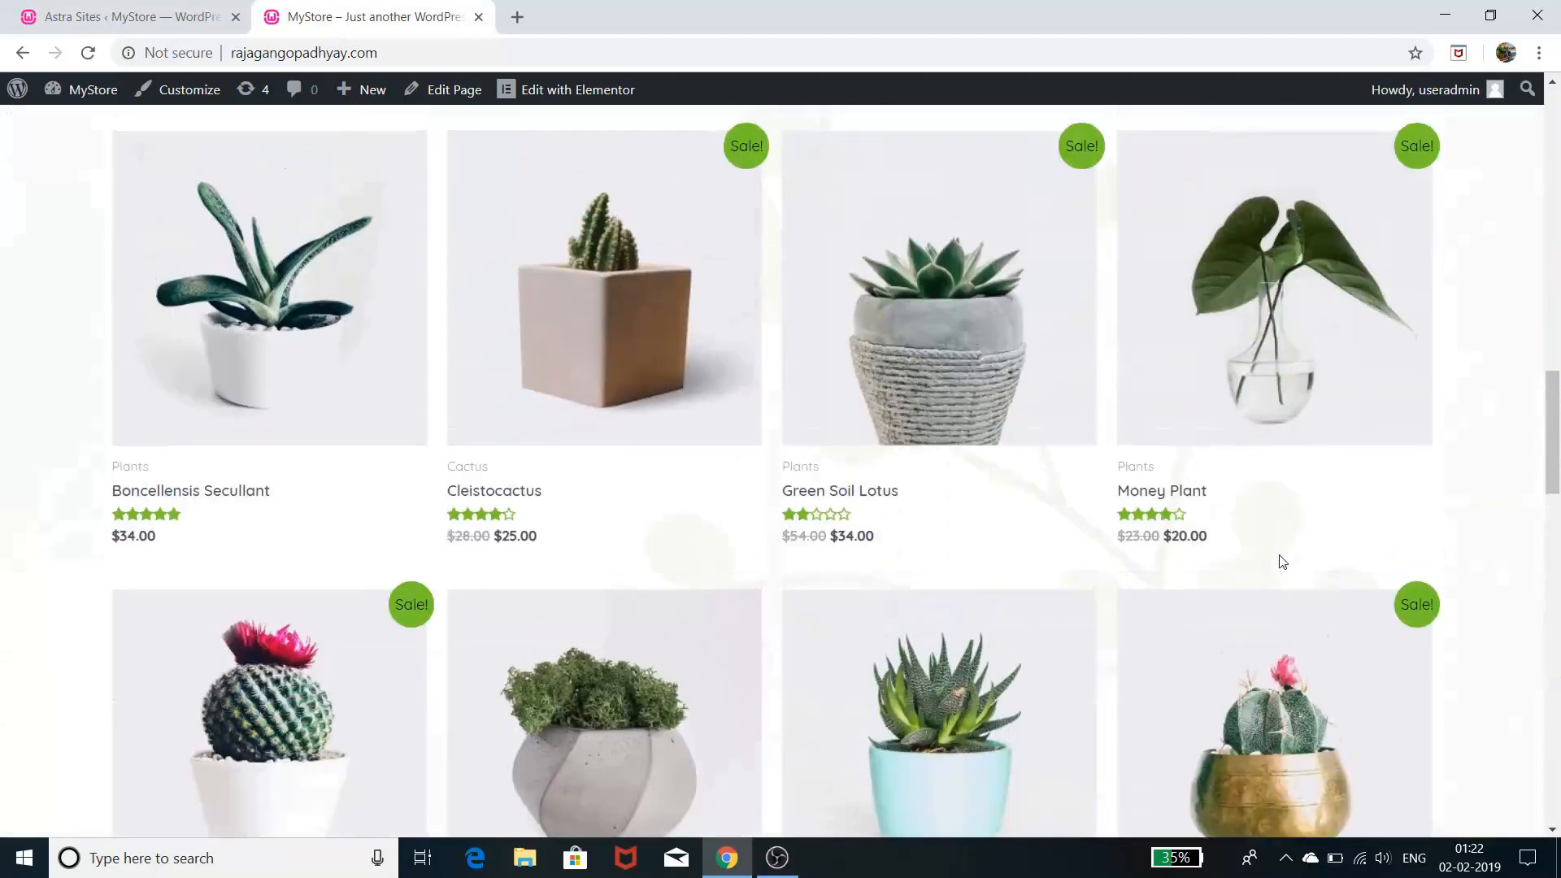
pyautogui.scroll(10, 1282, 561)
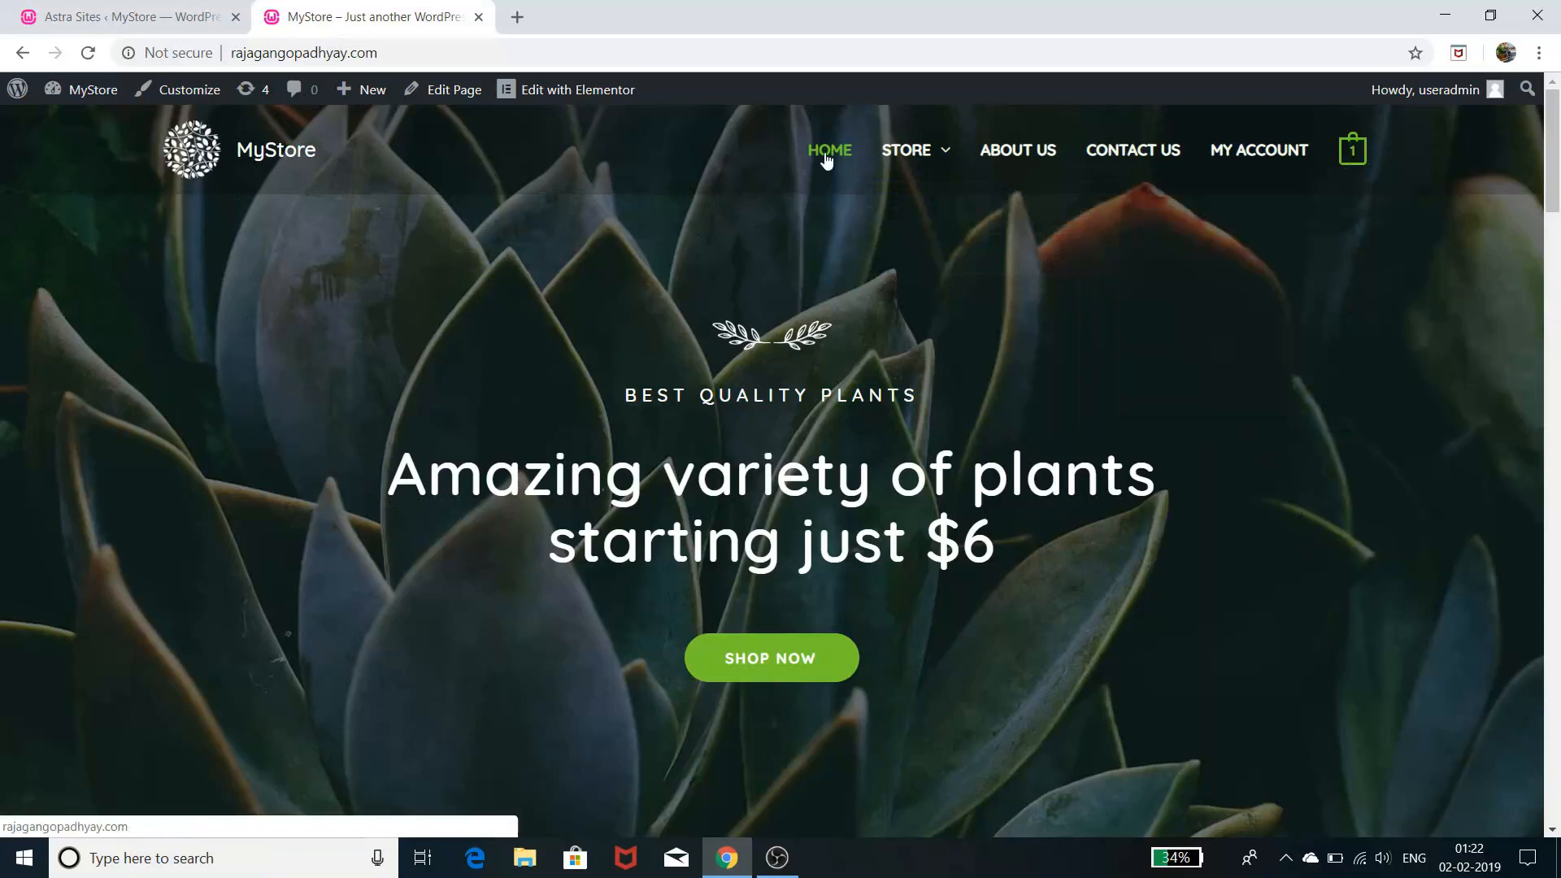
pyautogui.moveTo(945, 164)
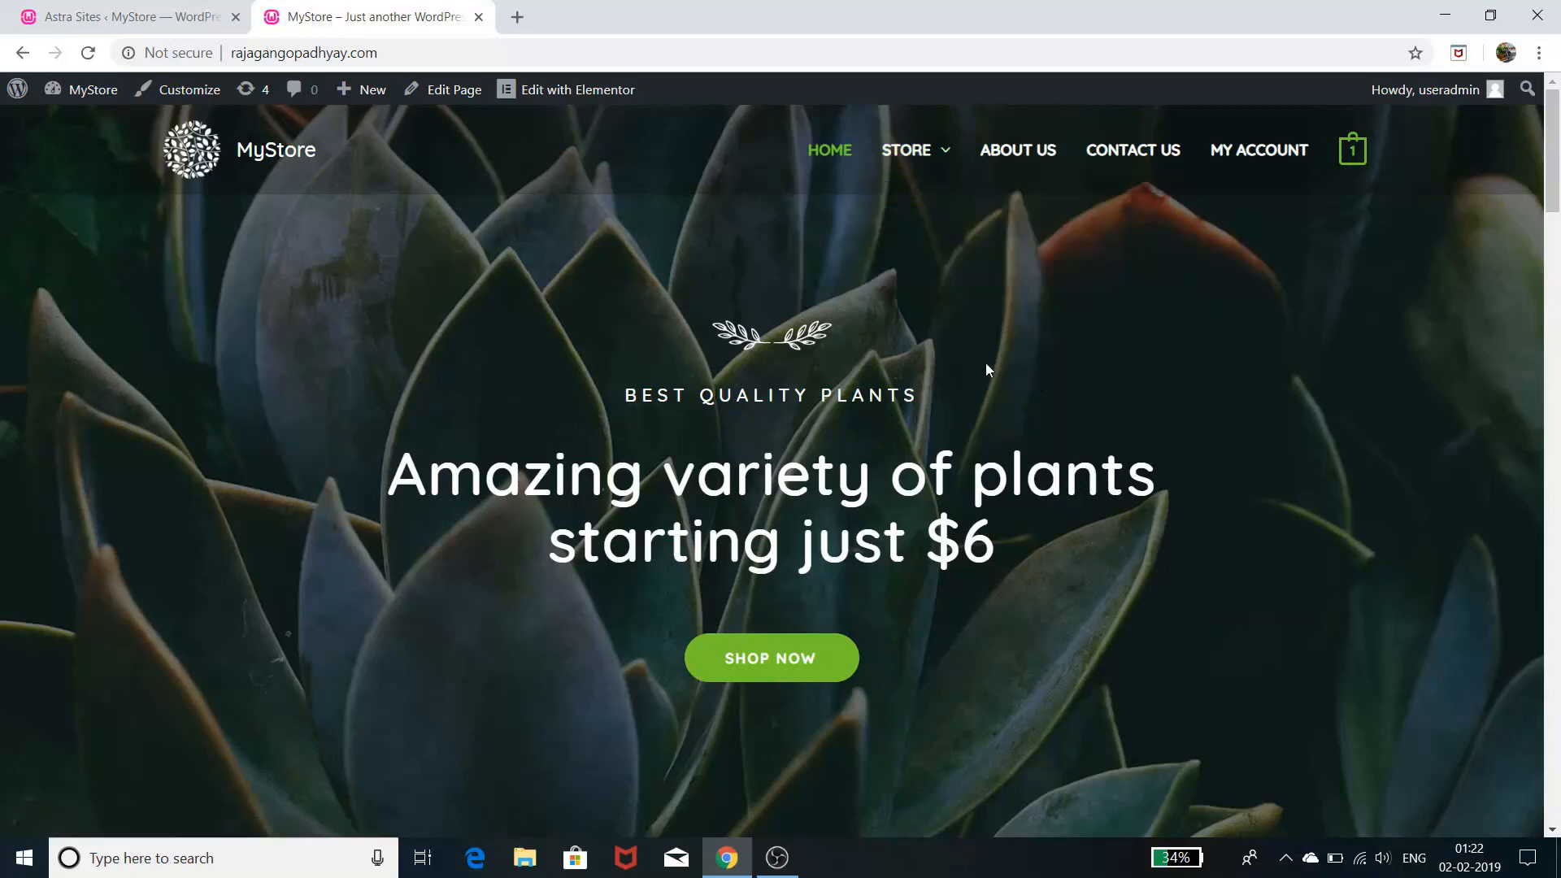
pyautogui.scroll(-5, 976, 408)
pyautogui.scroll(-15, 978, 412)
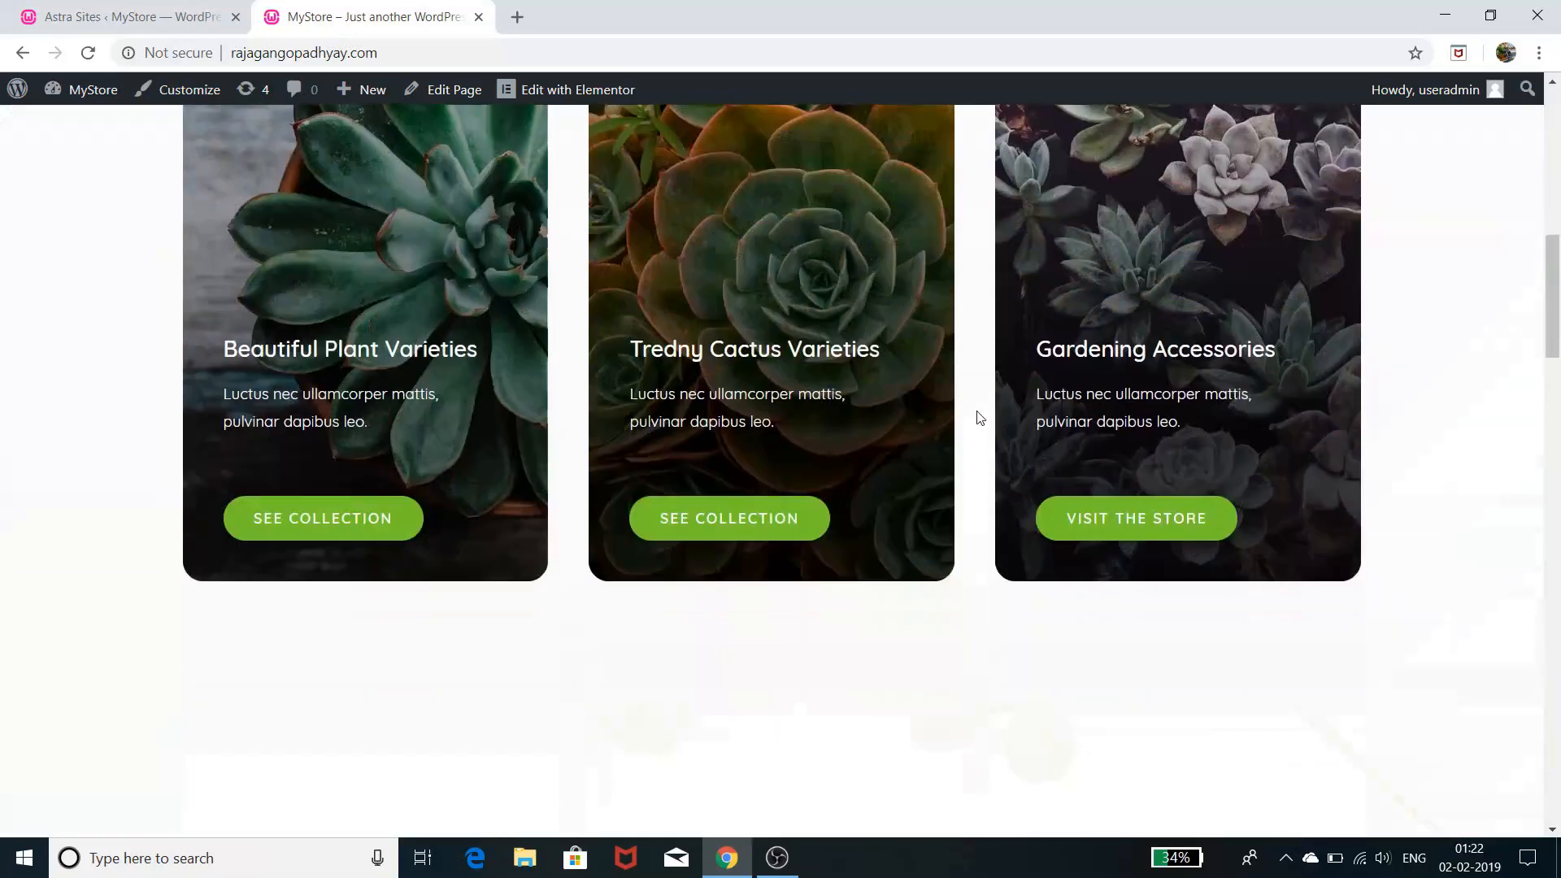
pyautogui.scroll(12, 977, 417)
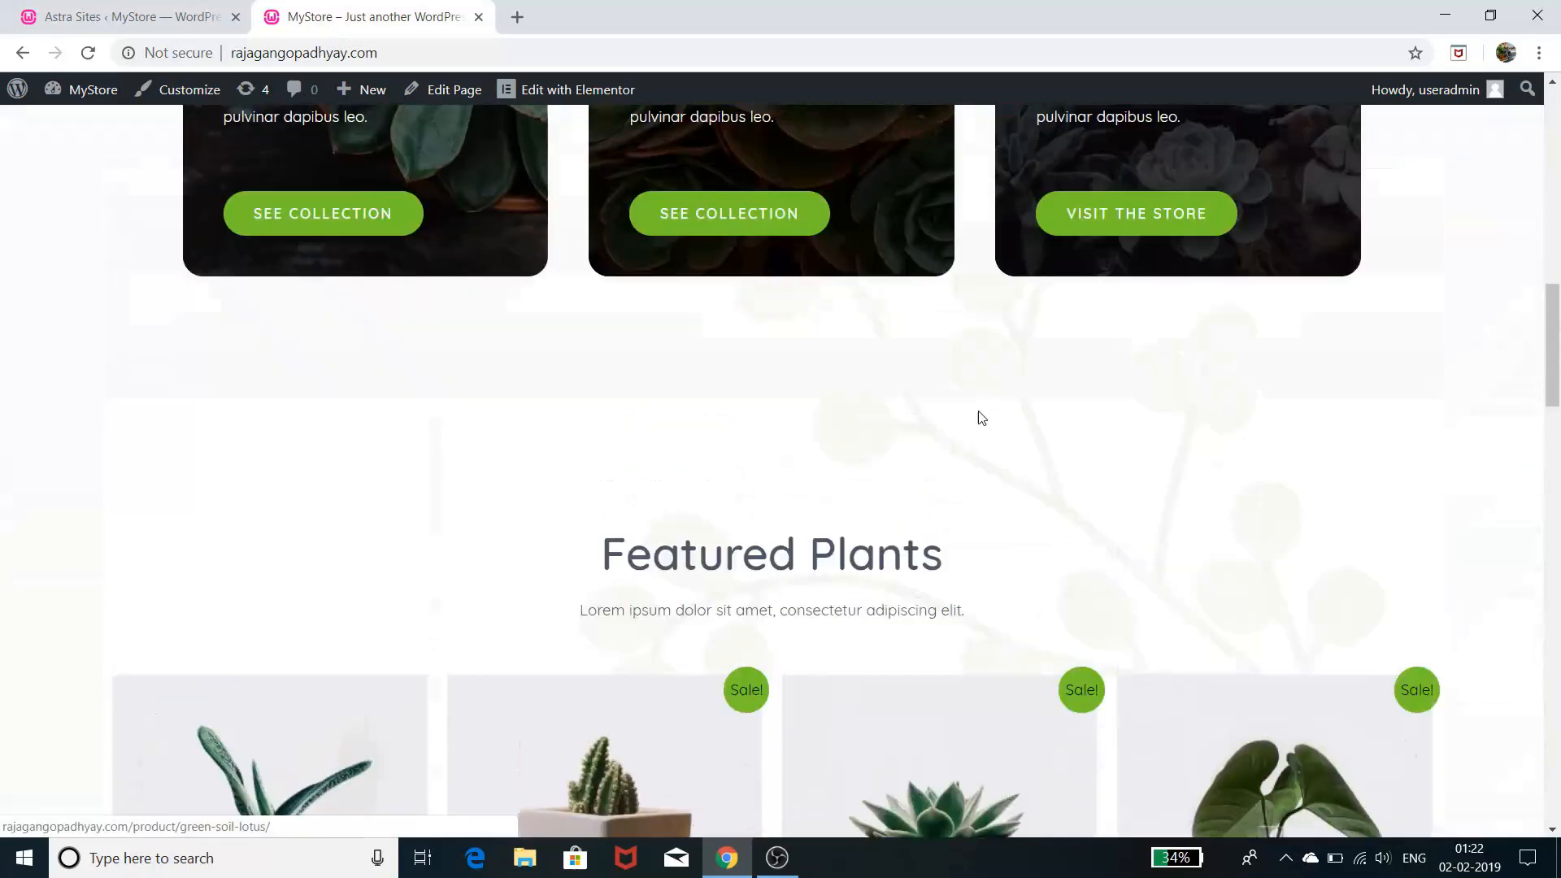
pyautogui.scroll(7, 979, 418)
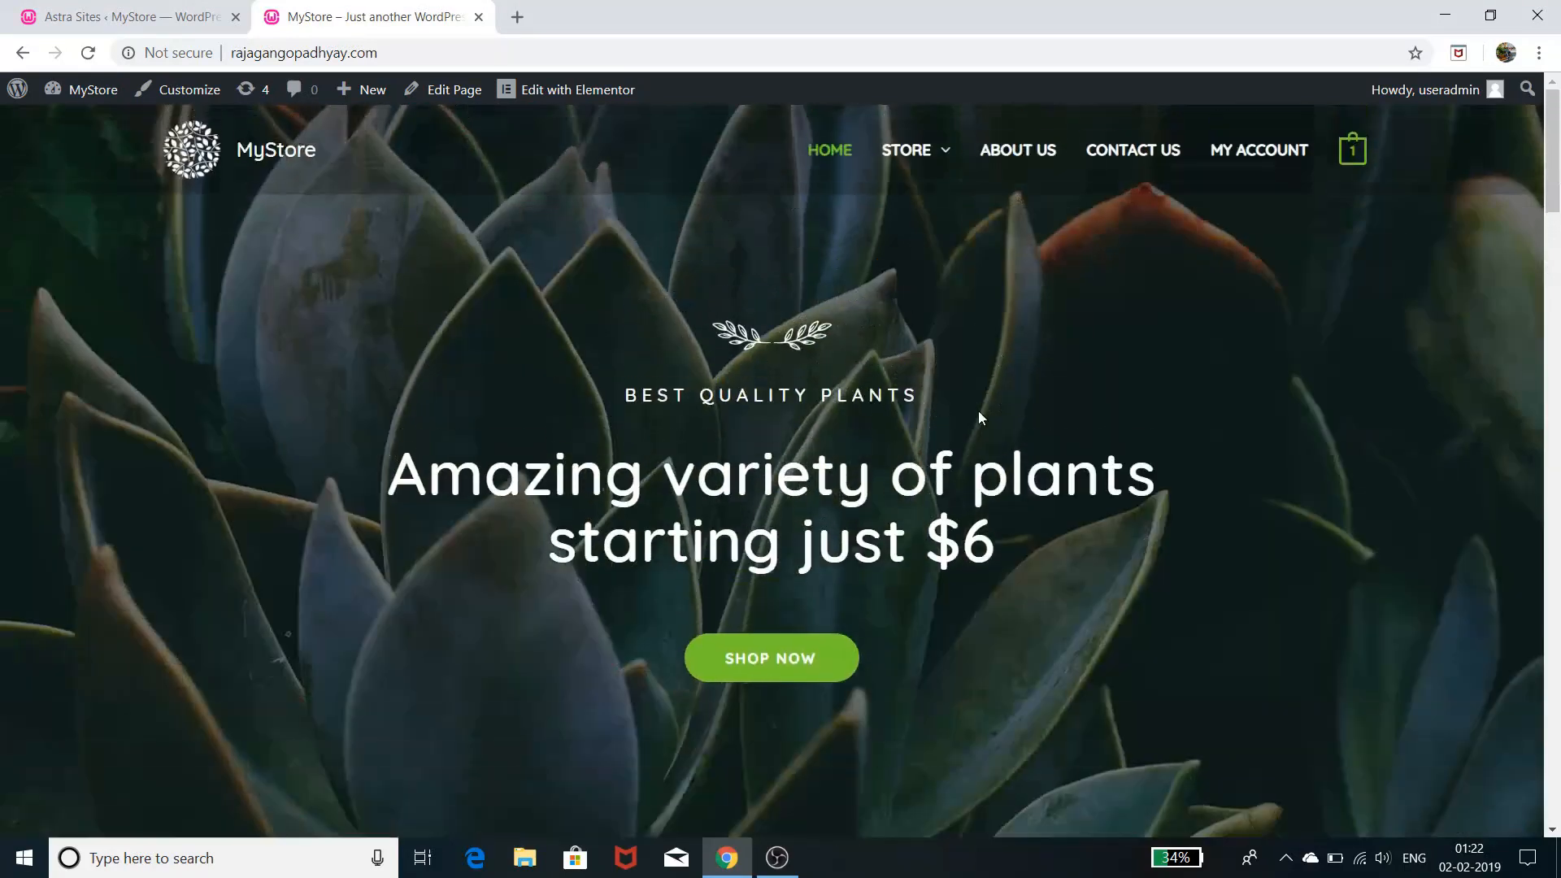
pyautogui.scroll(-8, 980, 418)
pyautogui.scroll(-12, 981, 417)
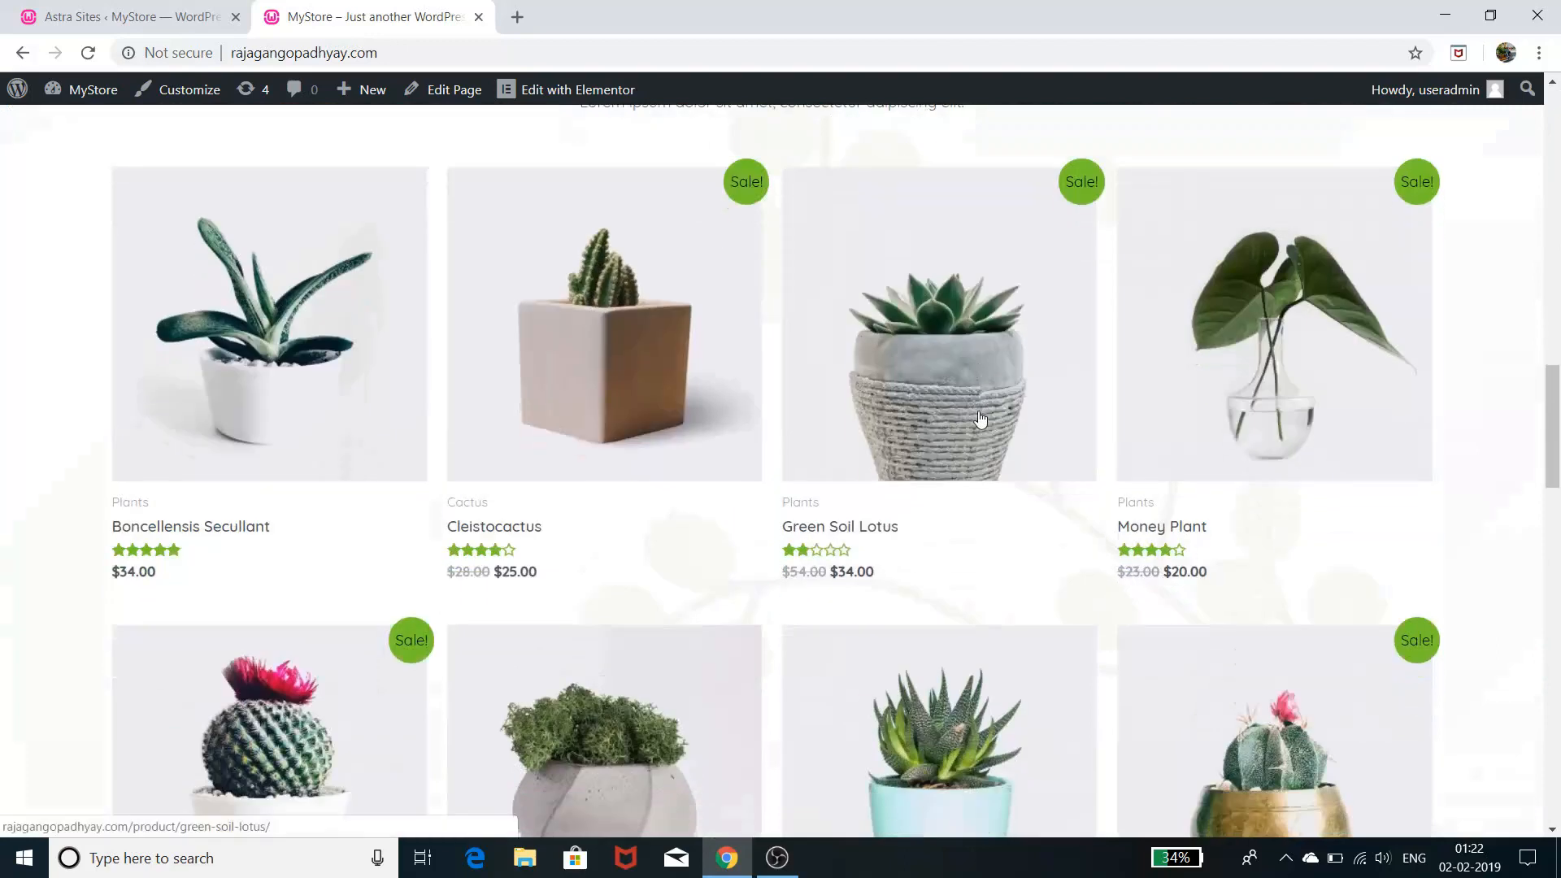
pyautogui.scroll(13, 982, 418)
pyautogui.scroll(10, 980, 417)
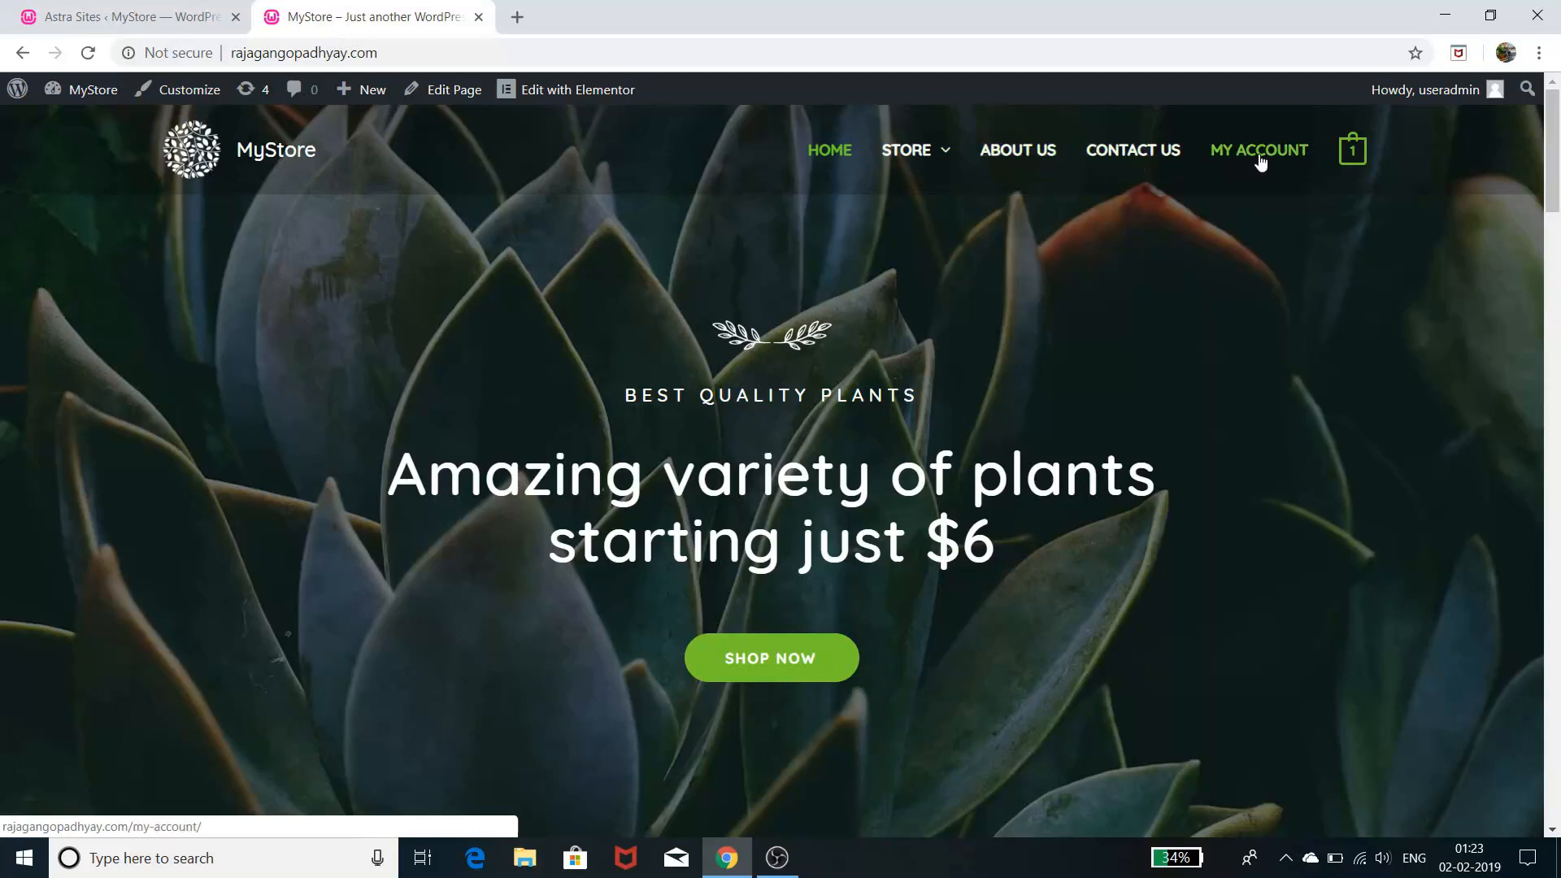
pyautogui.moveTo(1356, 152)
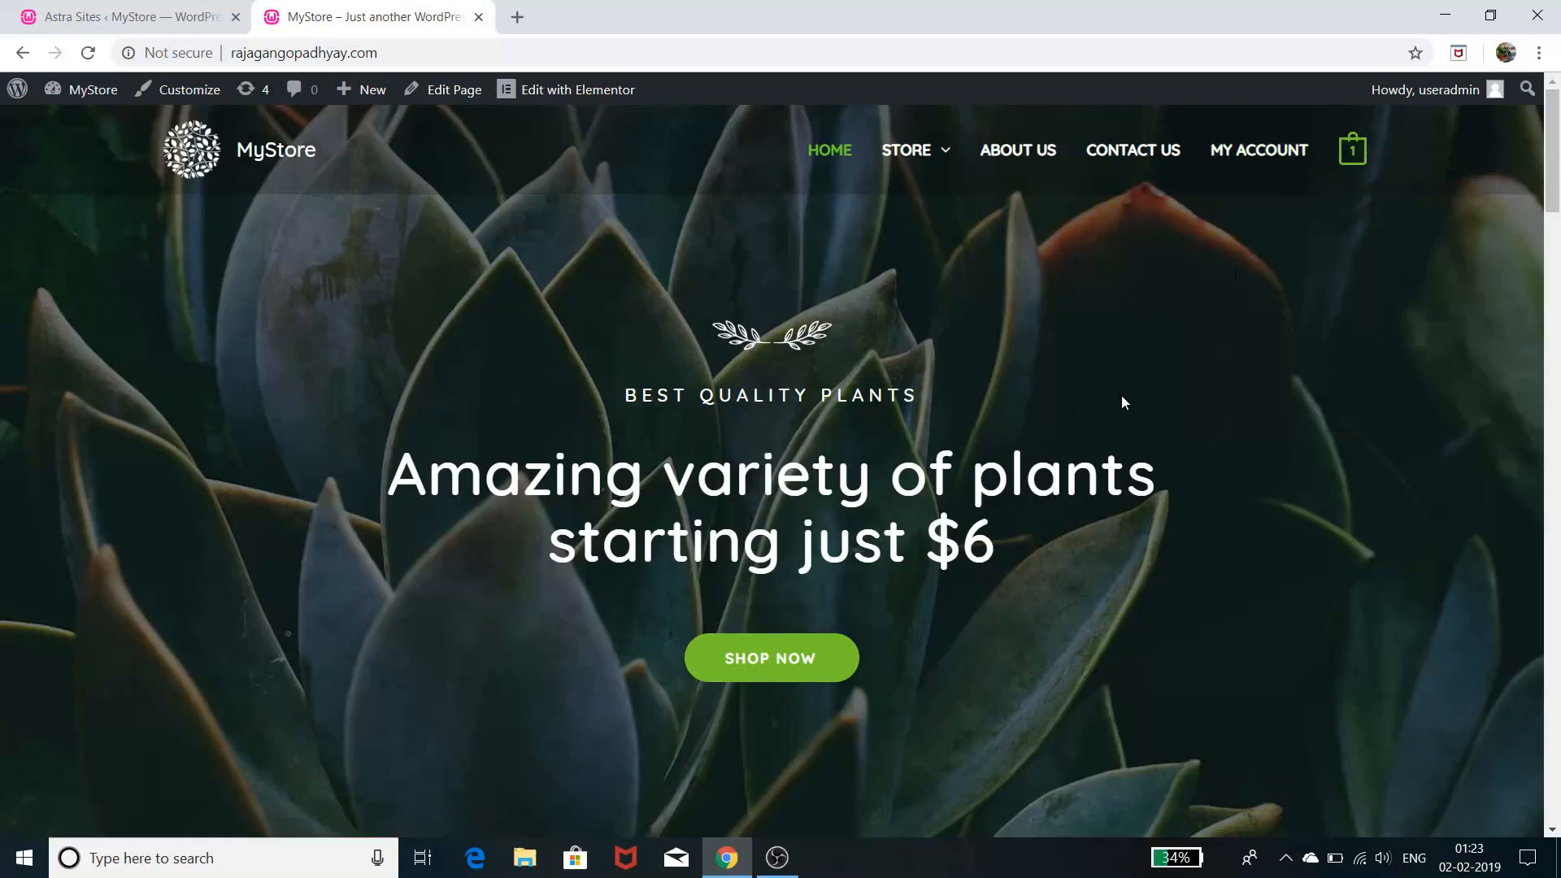
pyautogui.scroll(-3, 1122, 396)
pyautogui.scroll(3, 1124, 391)
pyautogui.scroll(-5, 1301, 569)
pyautogui.scroll(5, 1301, 565)
pyautogui.scroll(-5, 1303, 561)
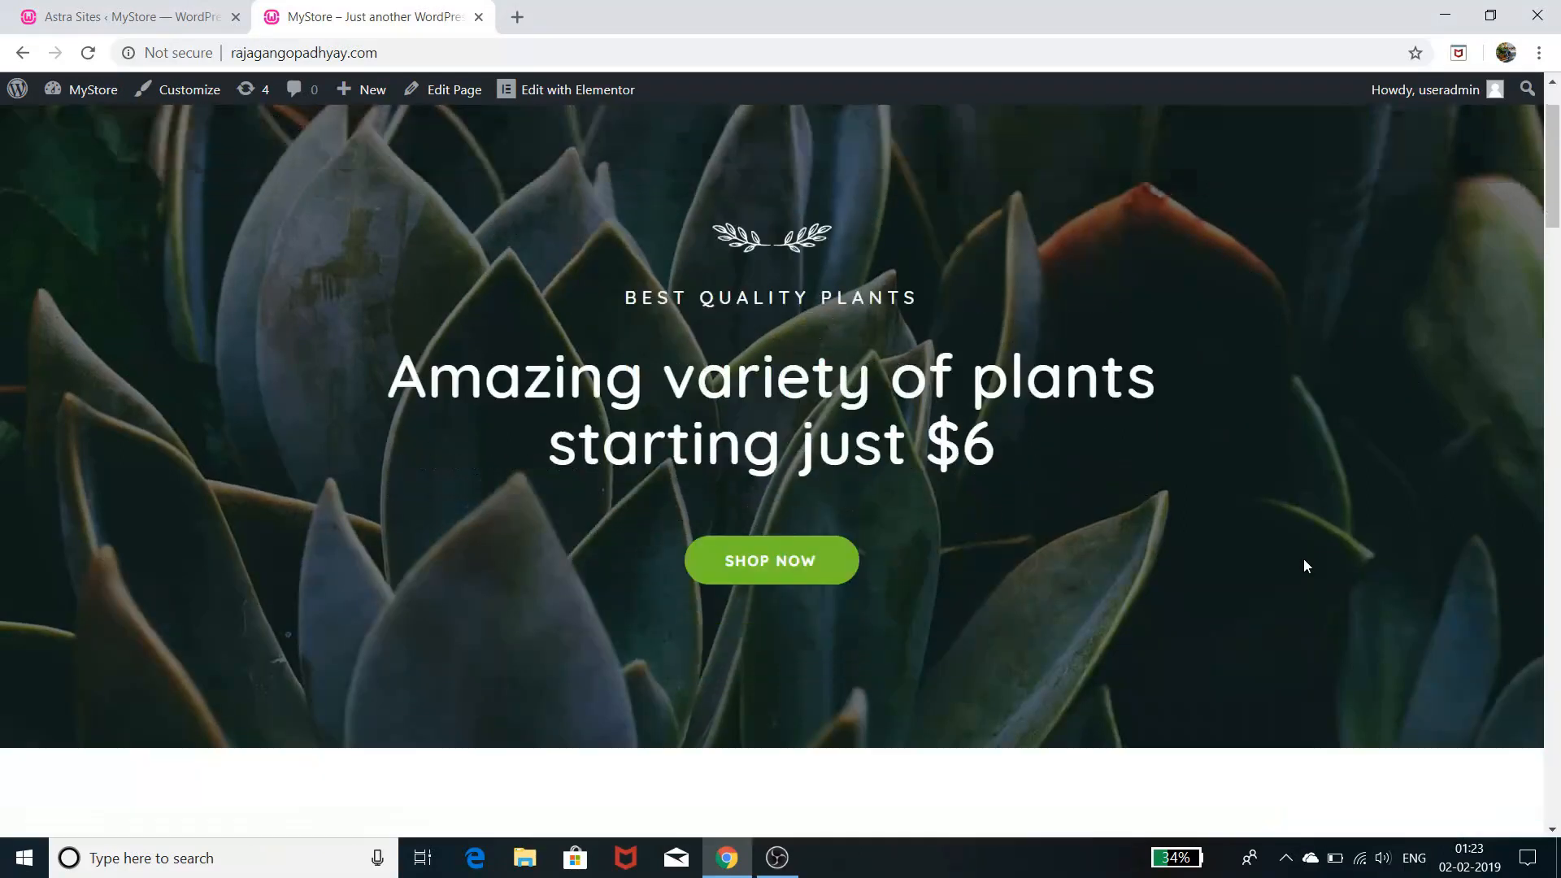
pyautogui.scroll(5, 1300, 565)
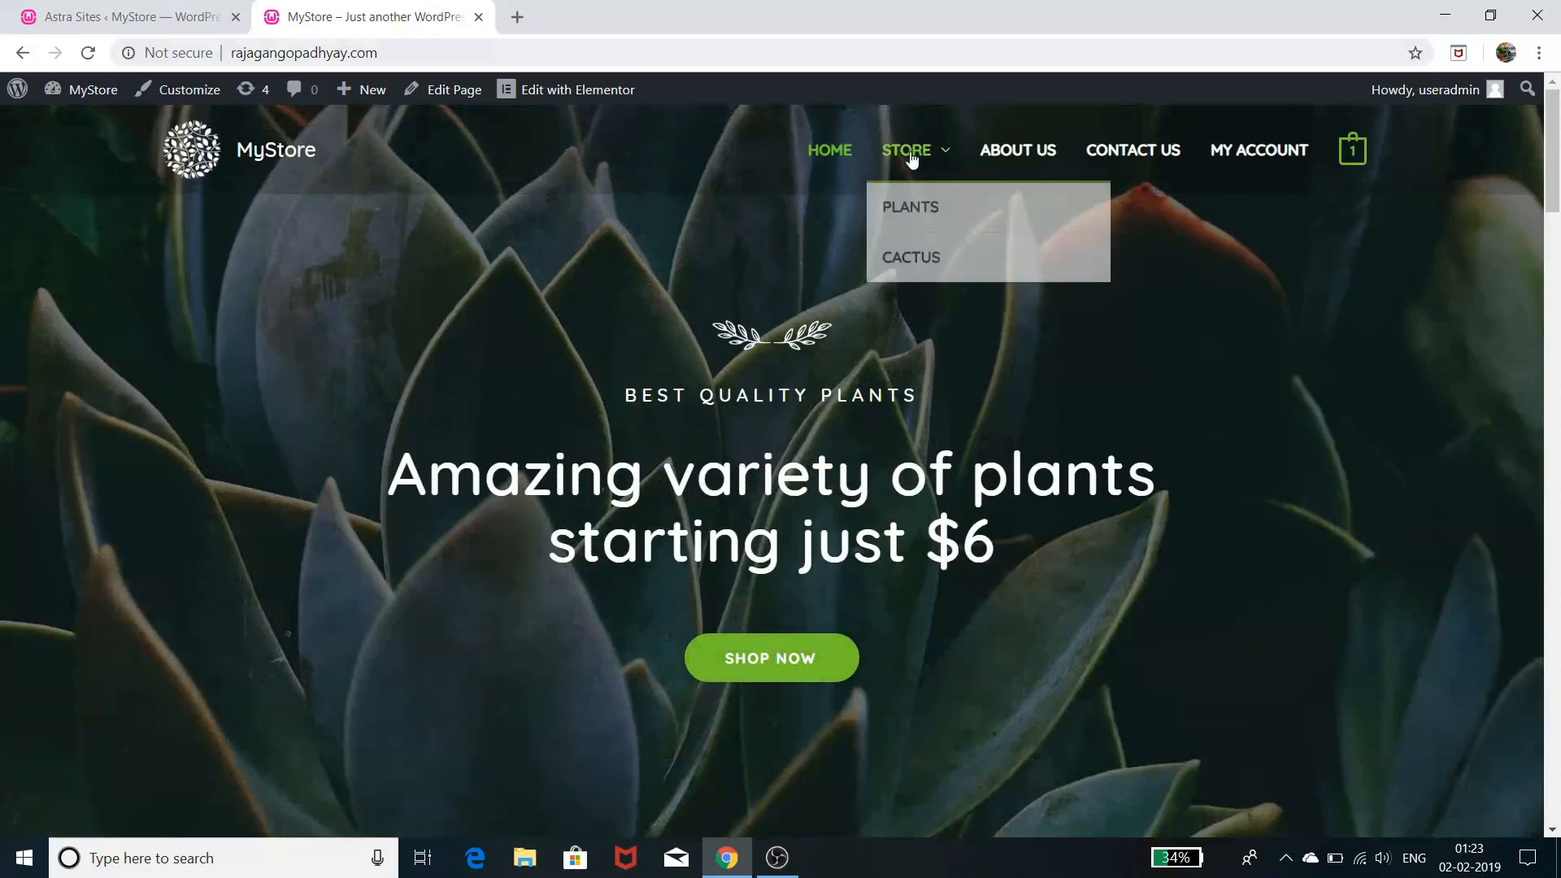
pyautogui.scroll(-2, 1118, 412)
pyautogui.scroll(-10, 1119, 412)
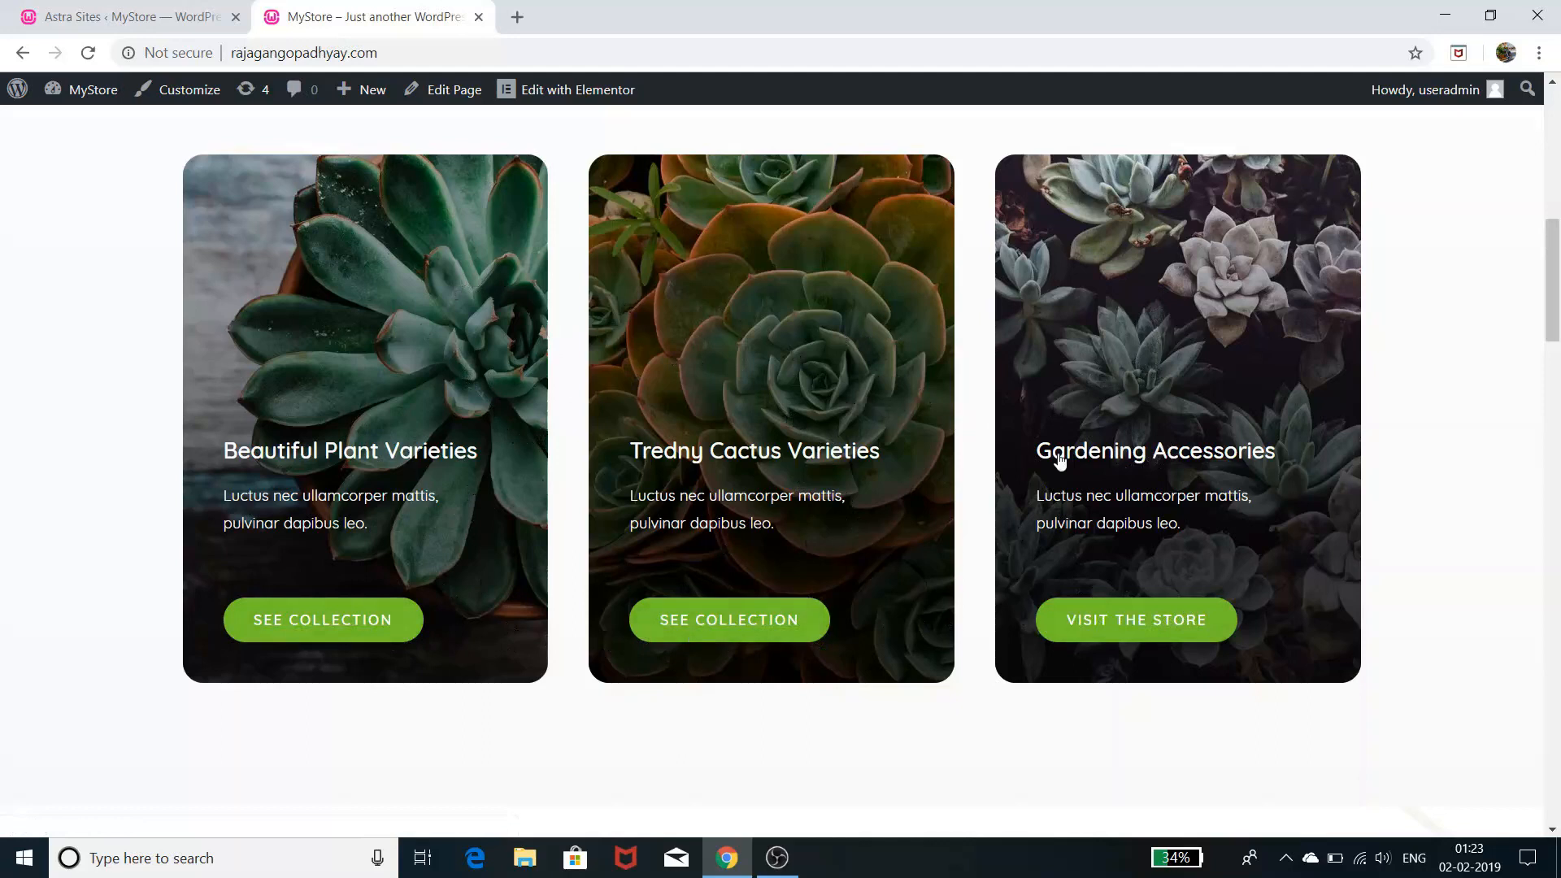
pyautogui.scroll(-10, 1090, 458)
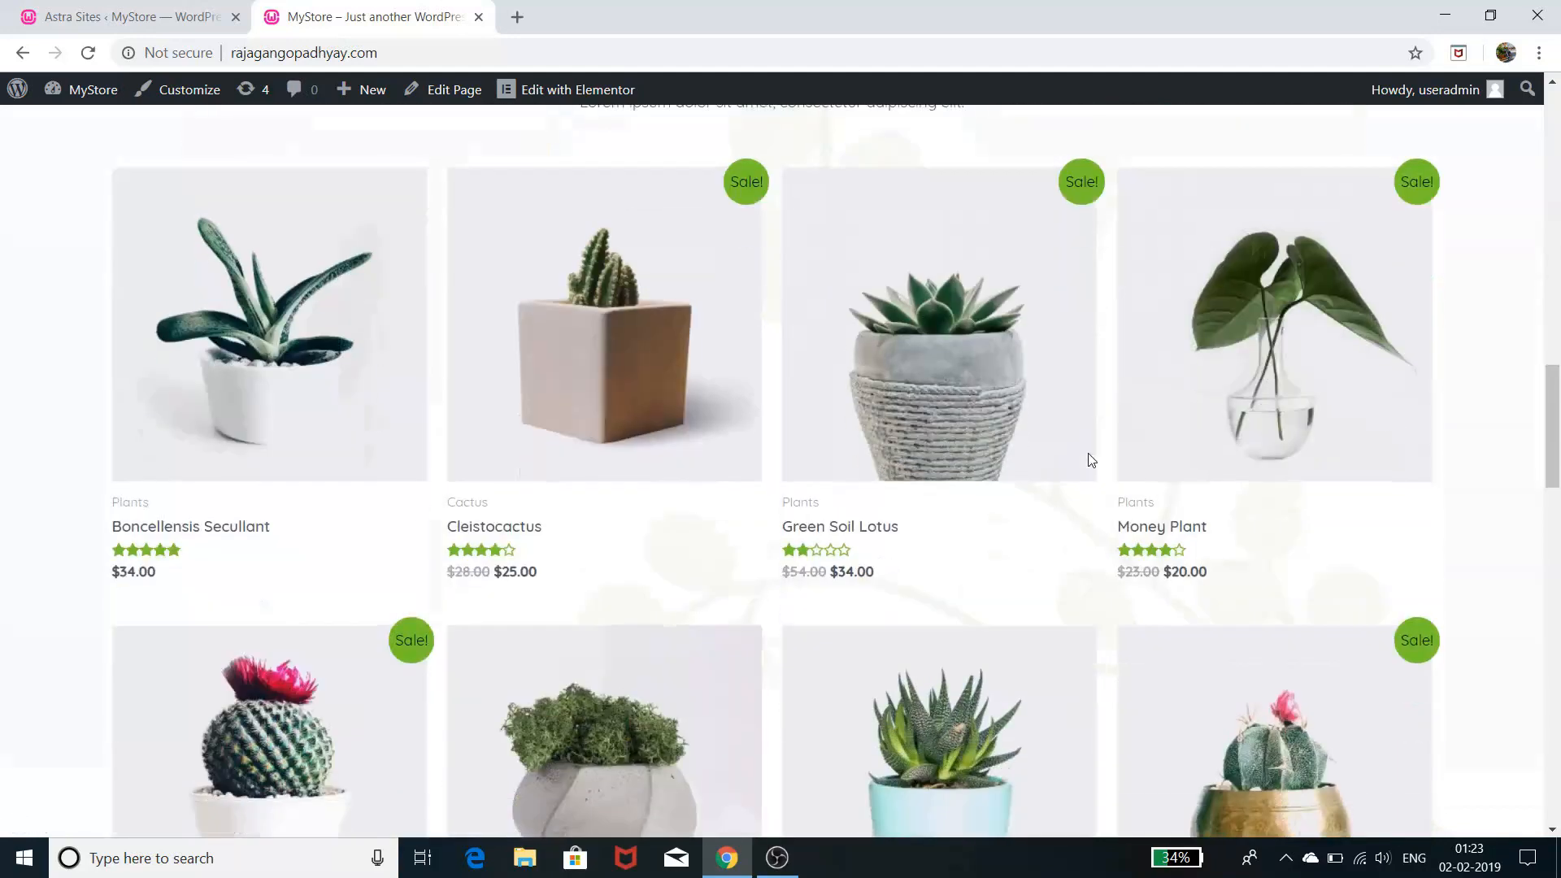
pyautogui.scroll(1, 1090, 459)
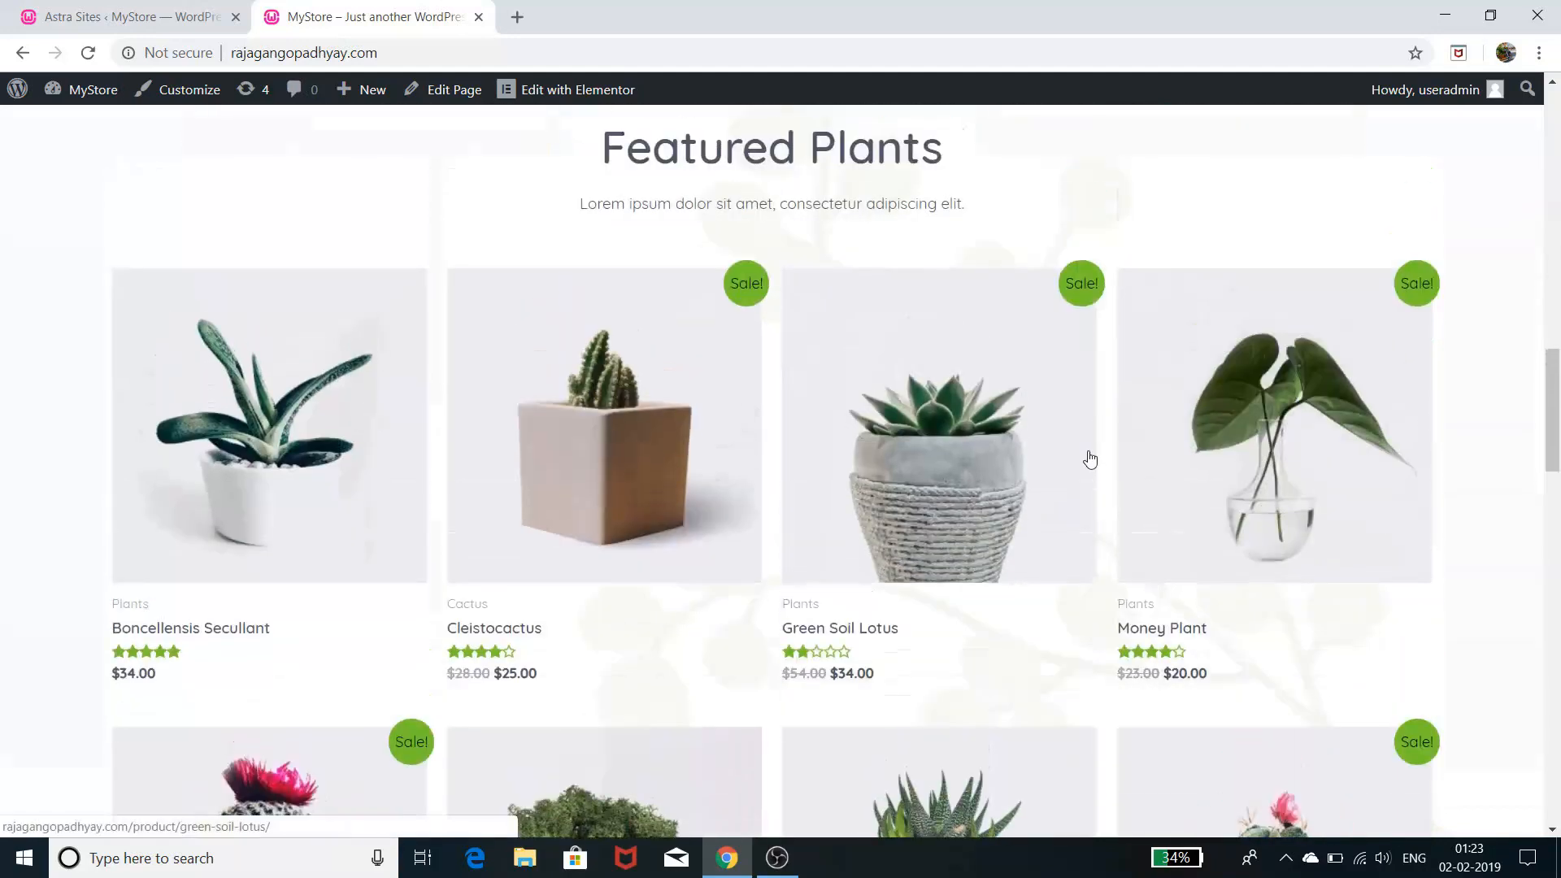
pyautogui.scroll(-4, 1091, 460)
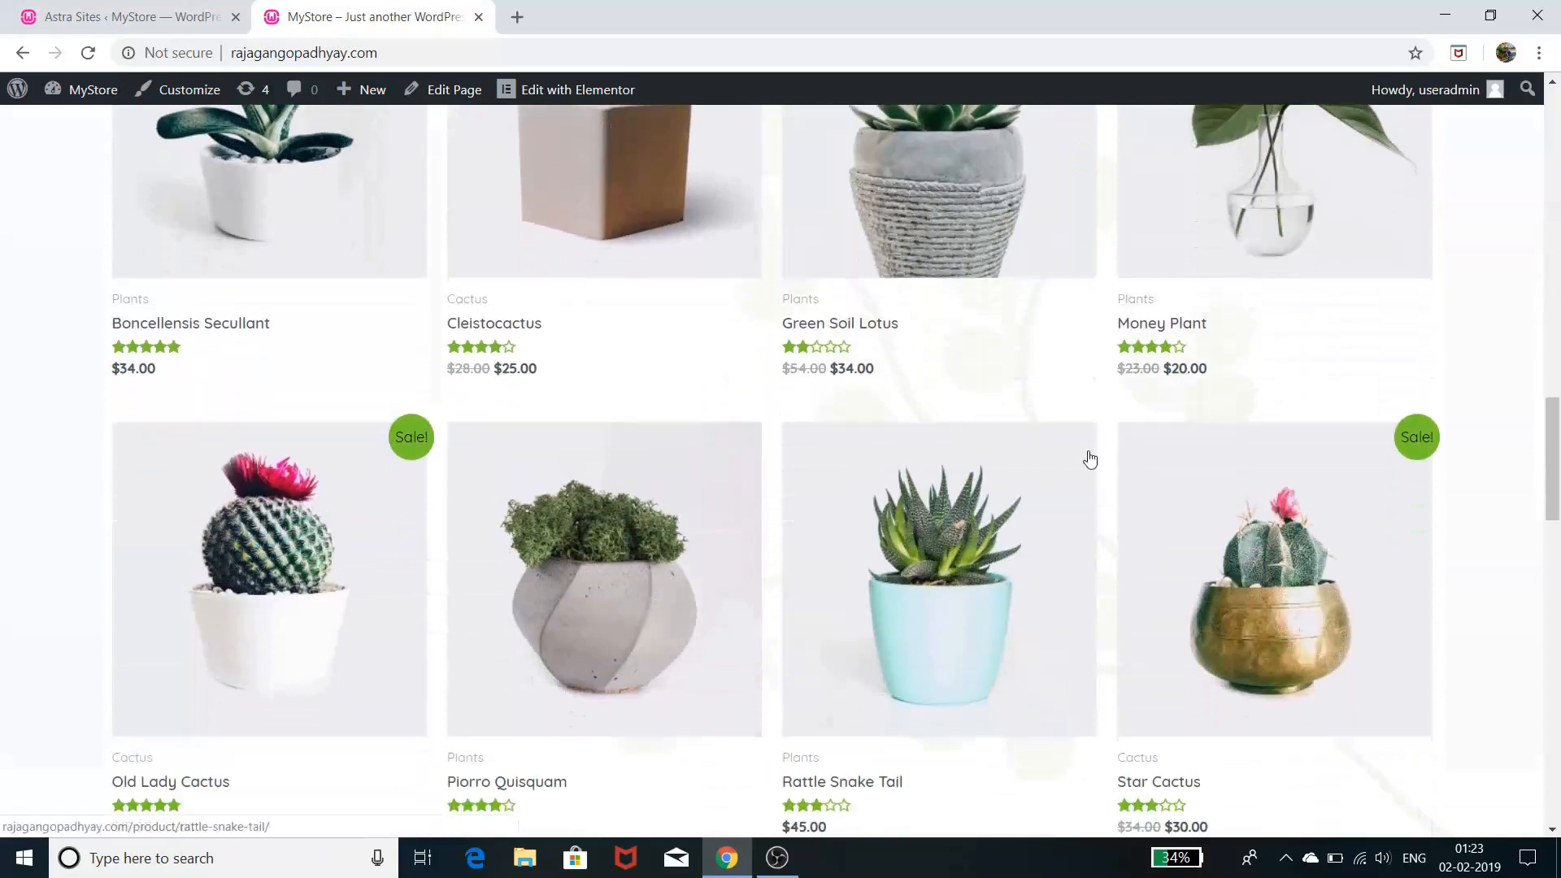
pyautogui.scroll(1, 1091, 458)
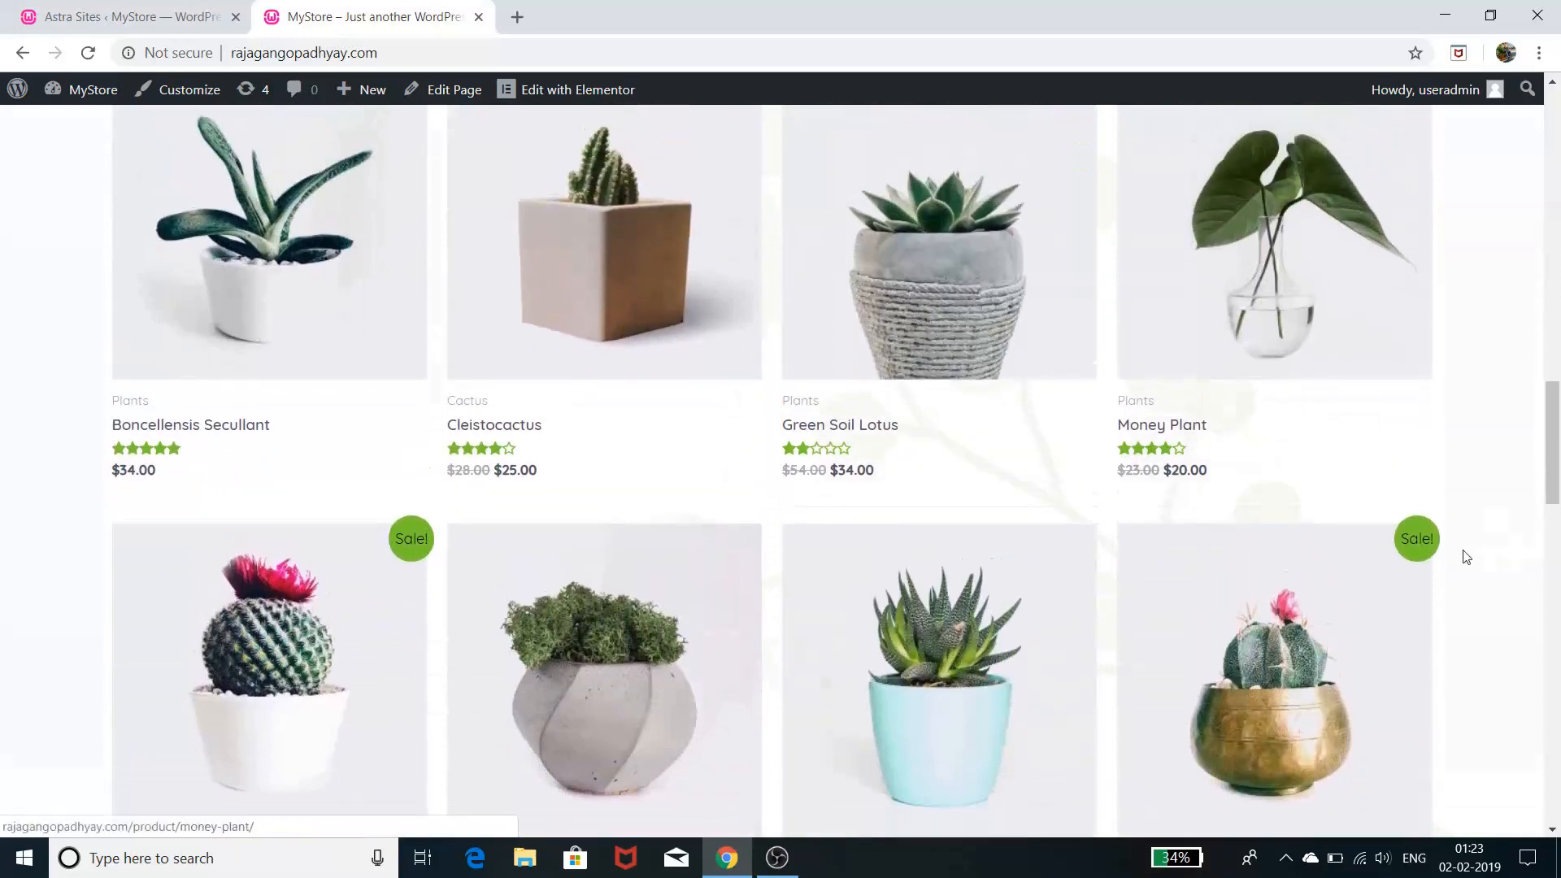
pyautogui.scroll(-3, 1416, 557)
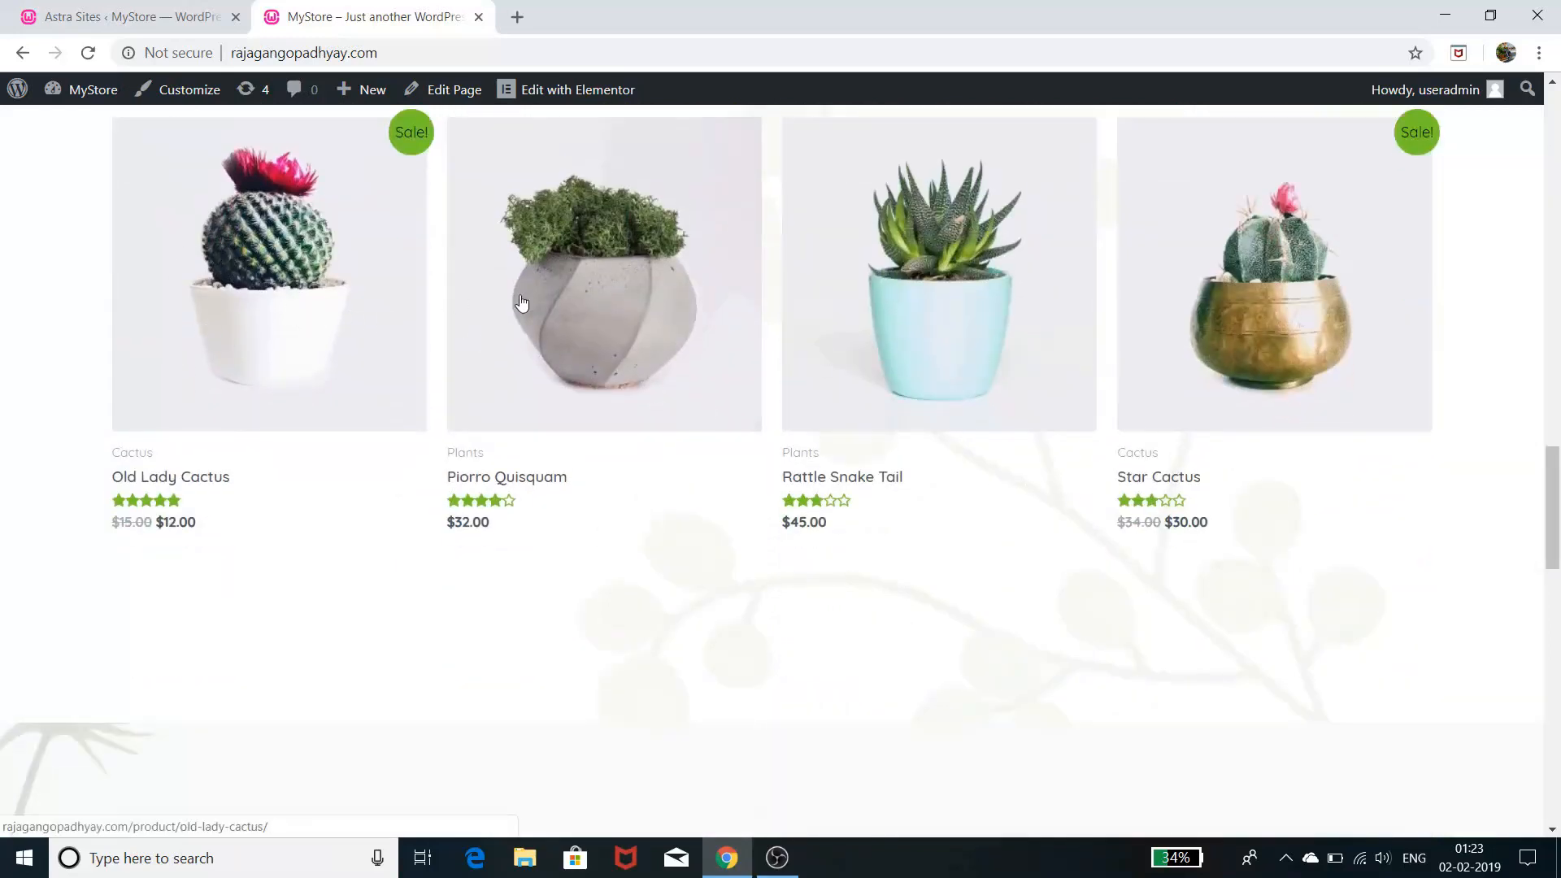
pyautogui.scroll(-5, 1297, 348)
pyautogui.scroll(-1, 1298, 346)
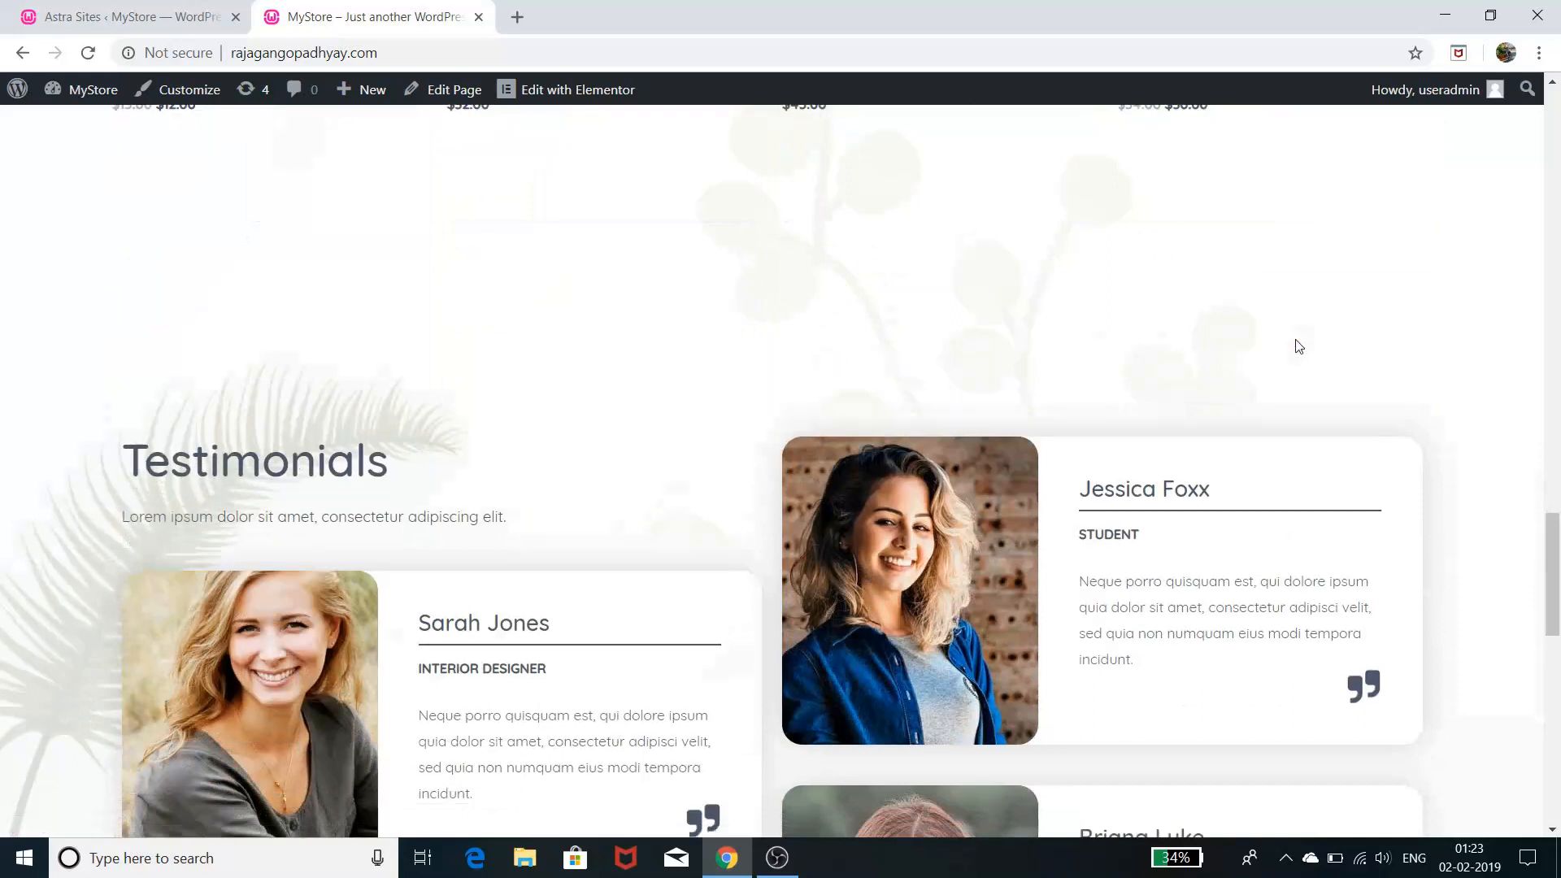
pyautogui.scroll(-3, 1299, 346)
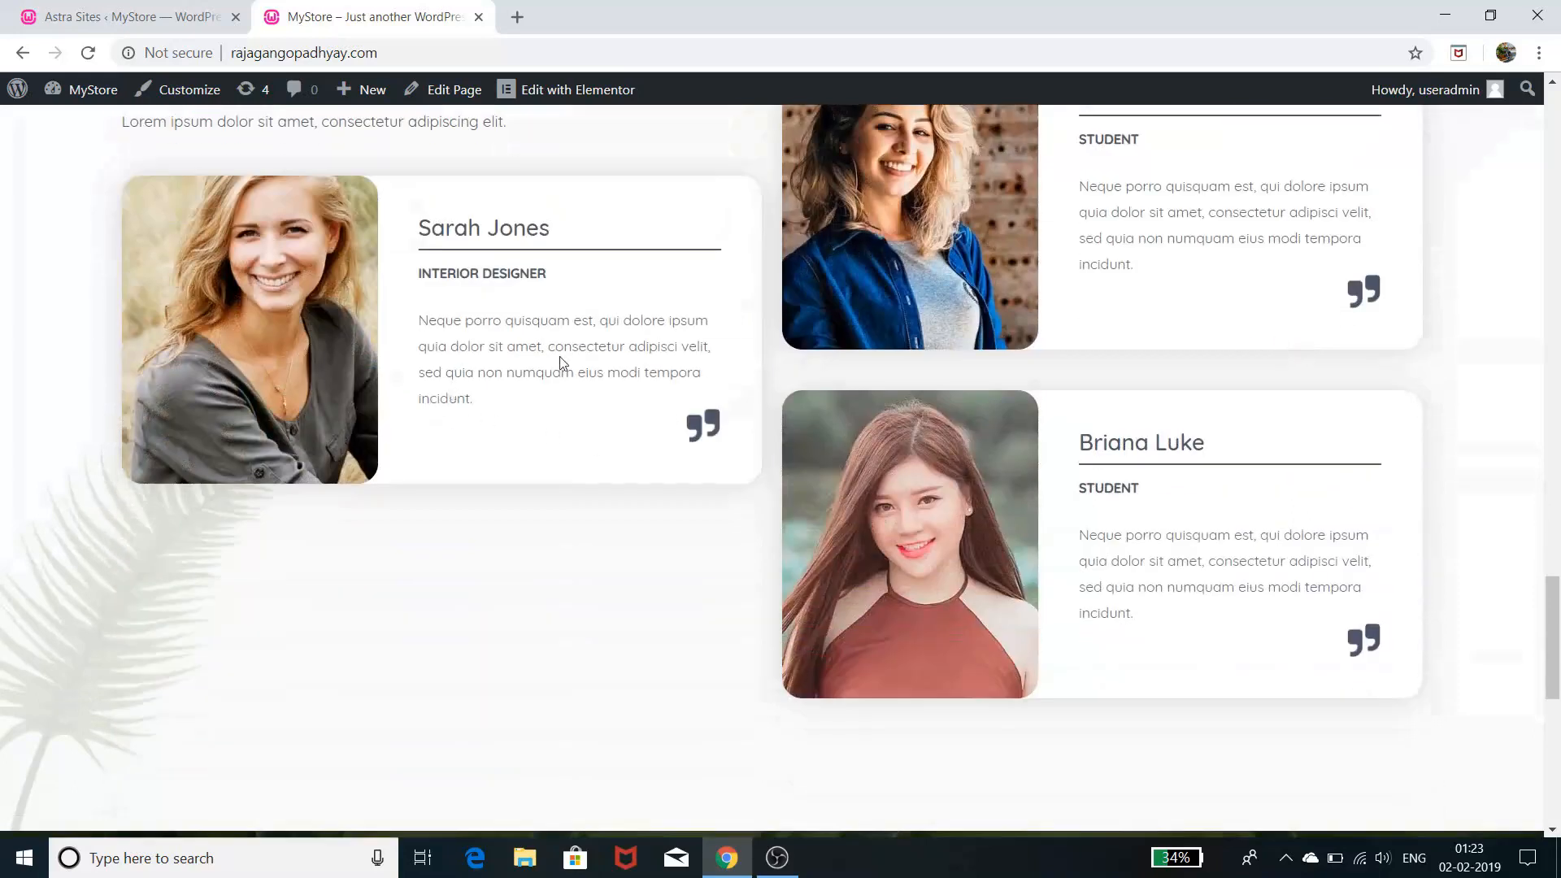
pyautogui.scroll(2, 837, 373)
pyautogui.scroll(-2, 838, 373)
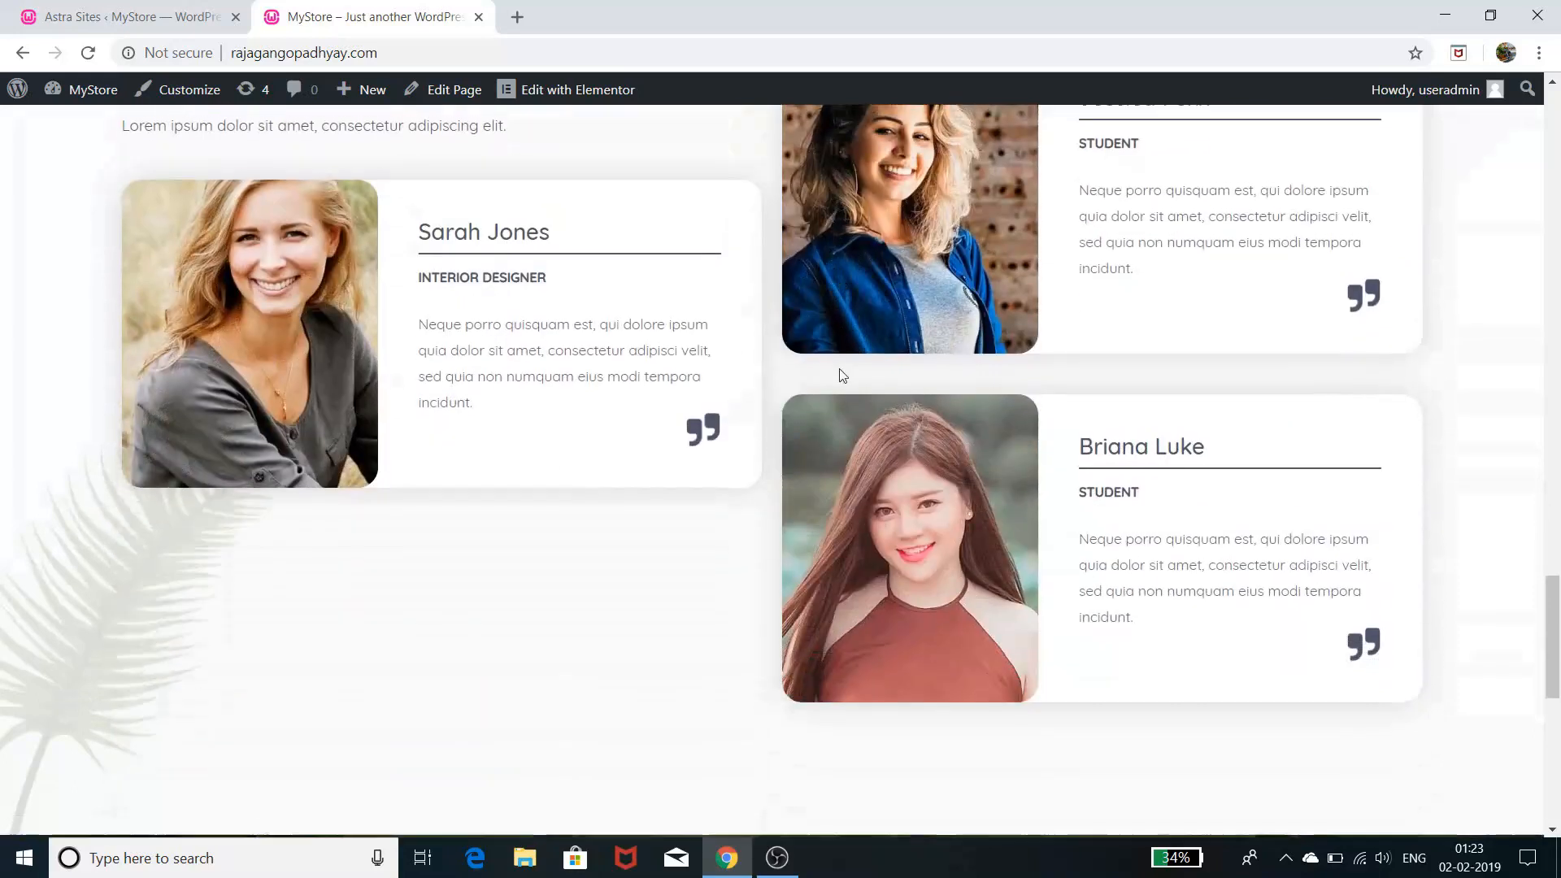
pyautogui.scroll(-5, 851, 375)
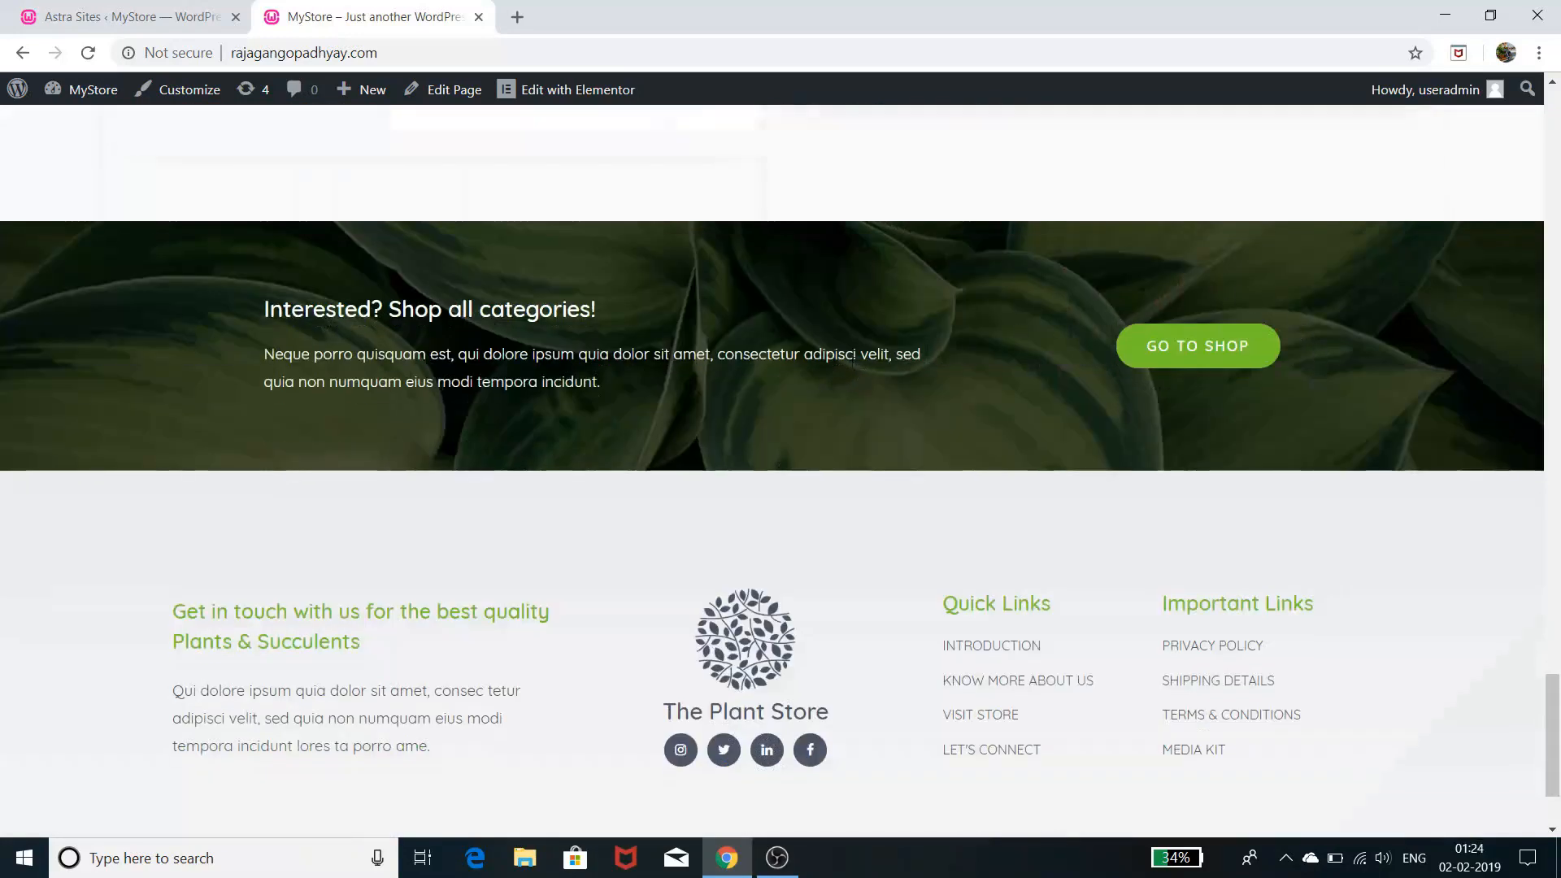
pyautogui.scroll(-2, 770, 464)
pyautogui.scroll(3, 769, 454)
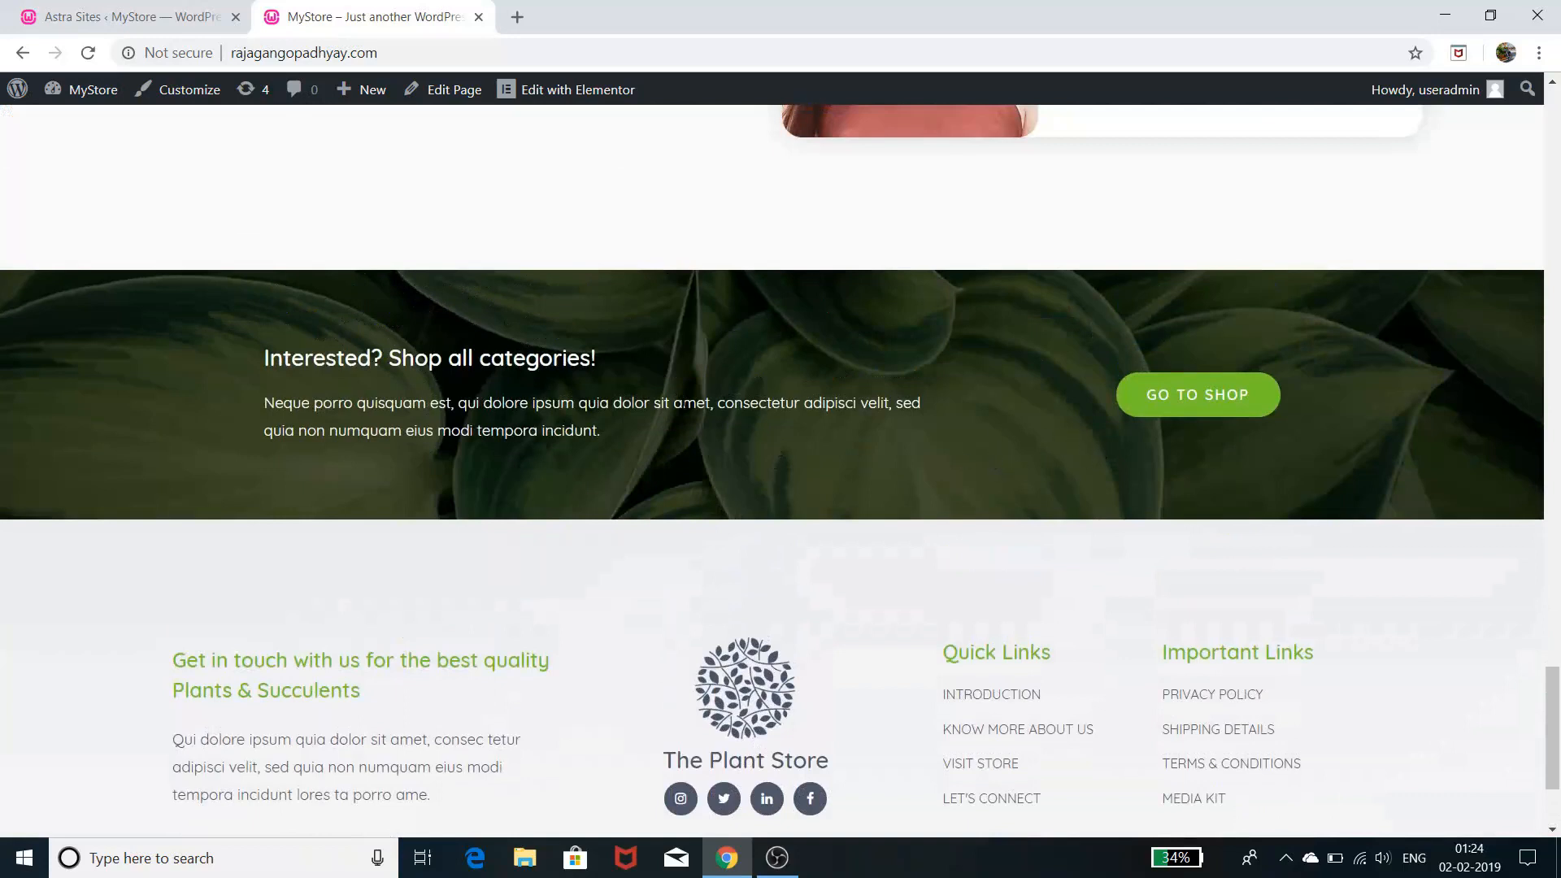
pyautogui.scroll(-2, 1138, 470)
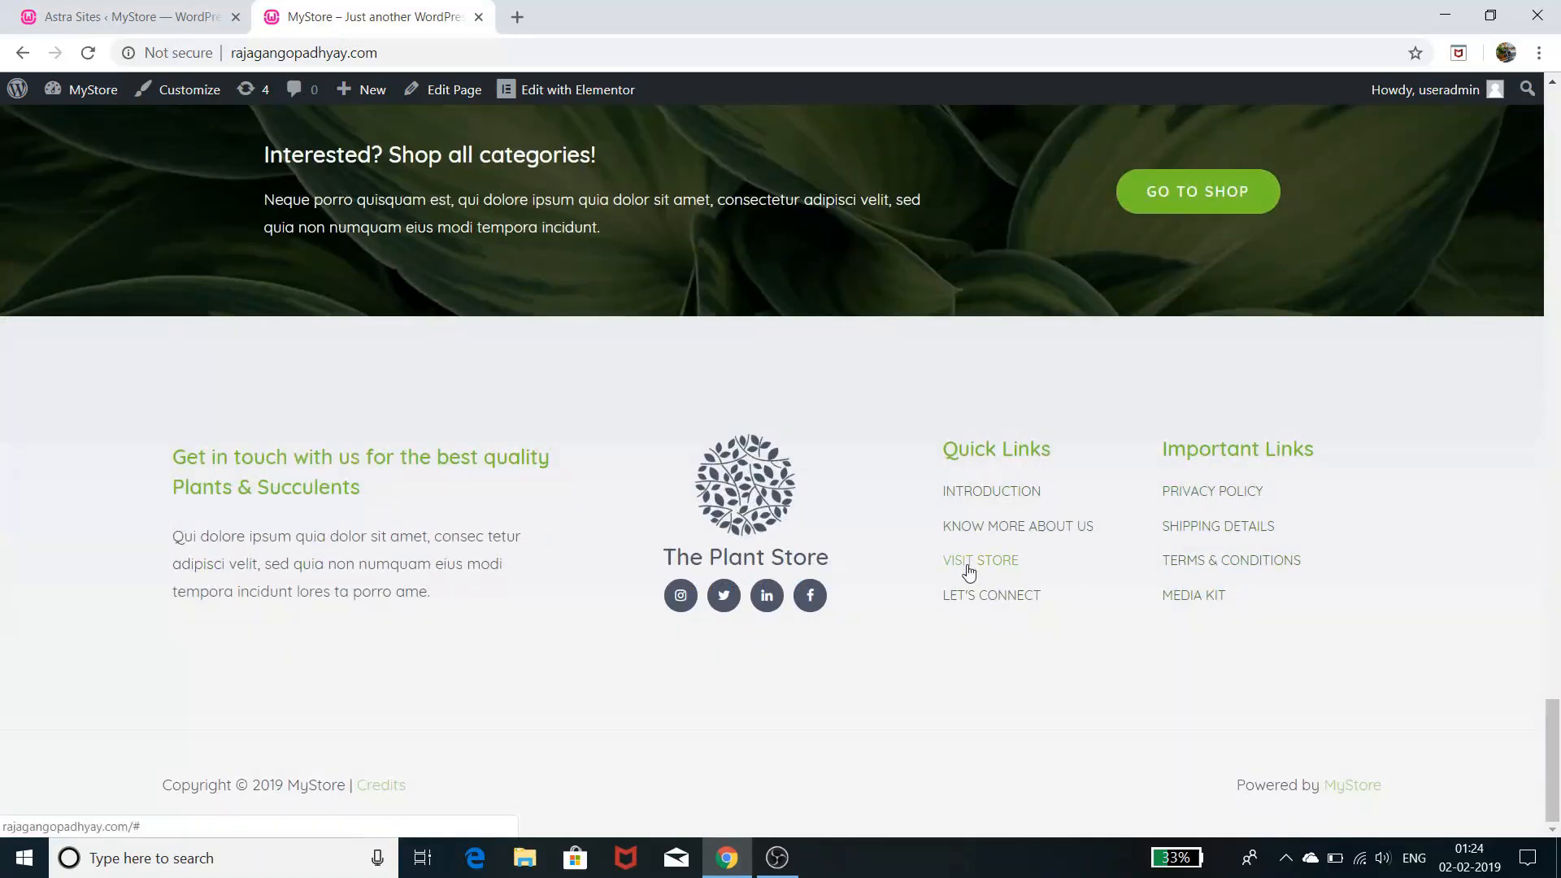
pyautogui.scroll(5, 968, 572)
pyautogui.scroll(-5, 965, 575)
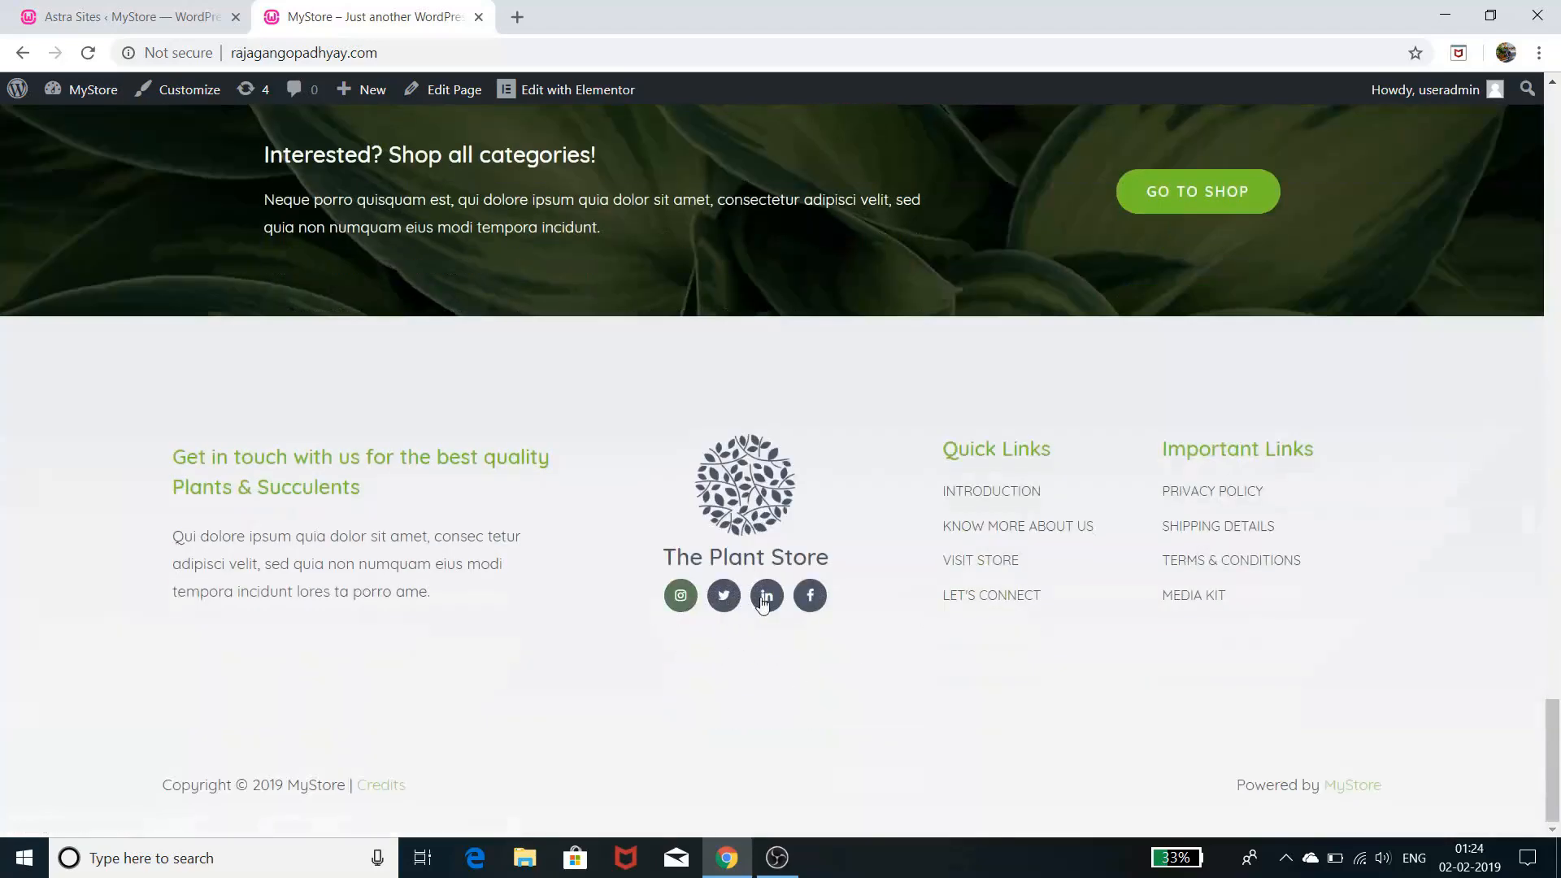
pyautogui.scroll(15, 896, 600)
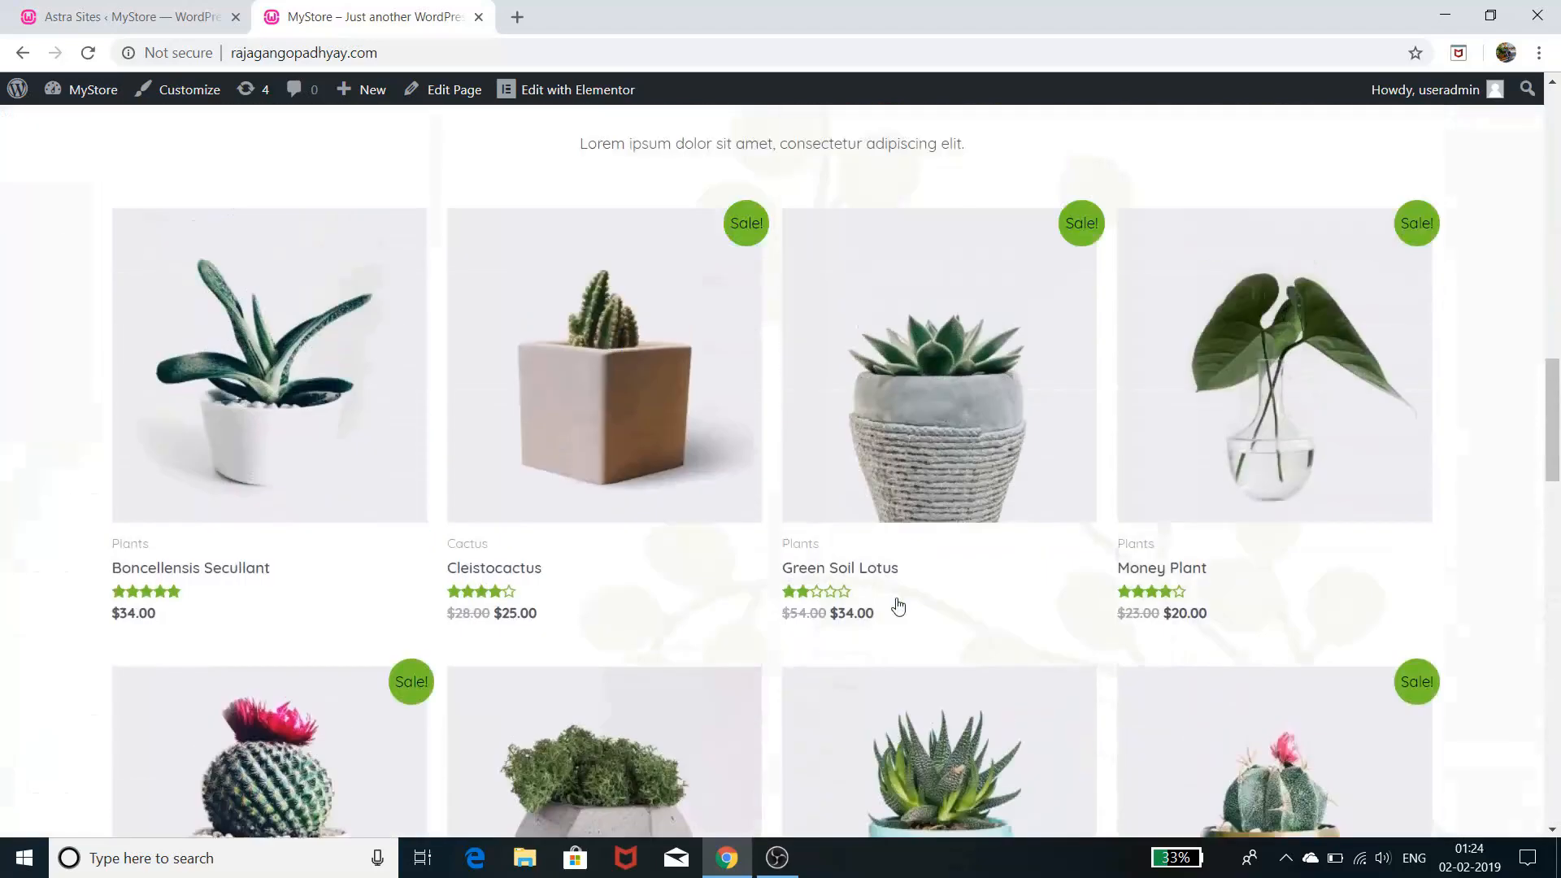
pyautogui.scroll(10, 898, 605)
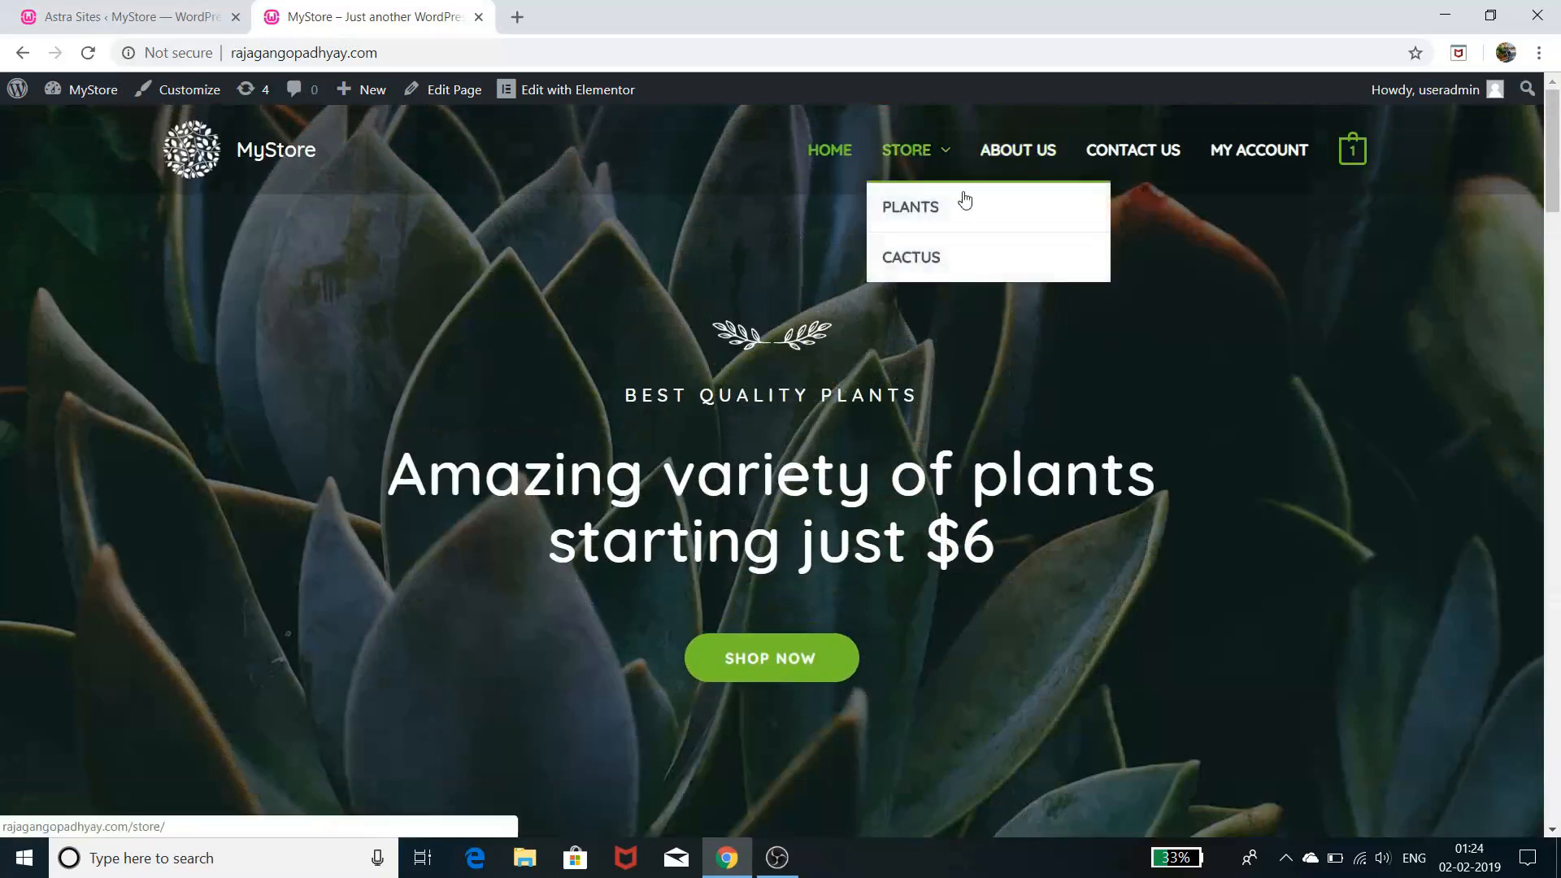
# - Read the About Us page, including the Our Team co-founders section, then go to Contact Us
pyautogui.click(1029, 154)
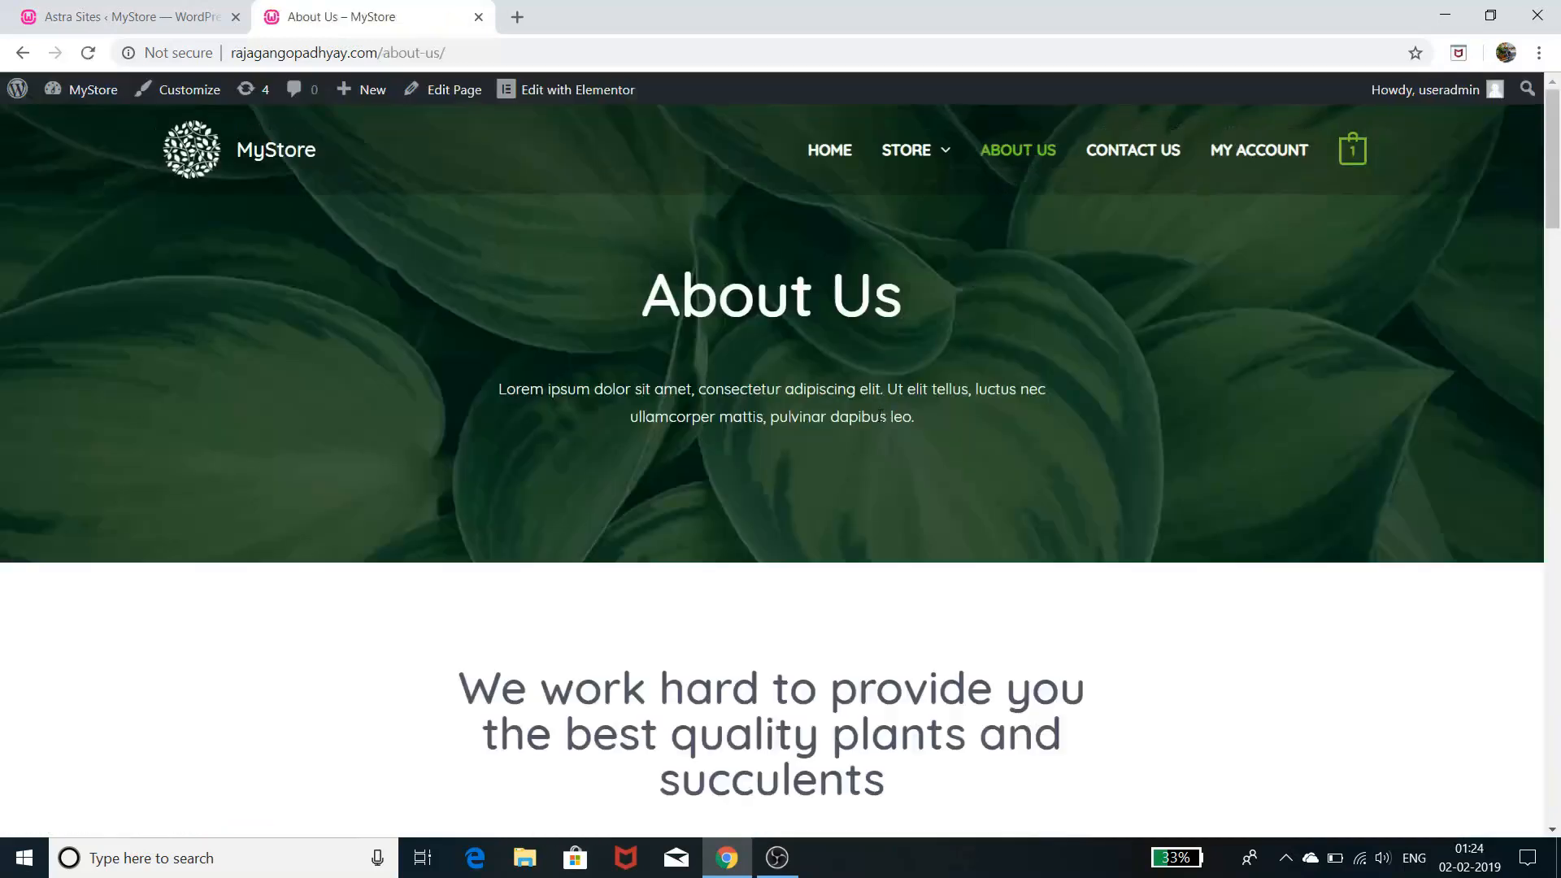
pyautogui.scroll(-3, 881, 414)
pyautogui.scroll(3, 880, 415)
pyautogui.scroll(-6, 869, 483)
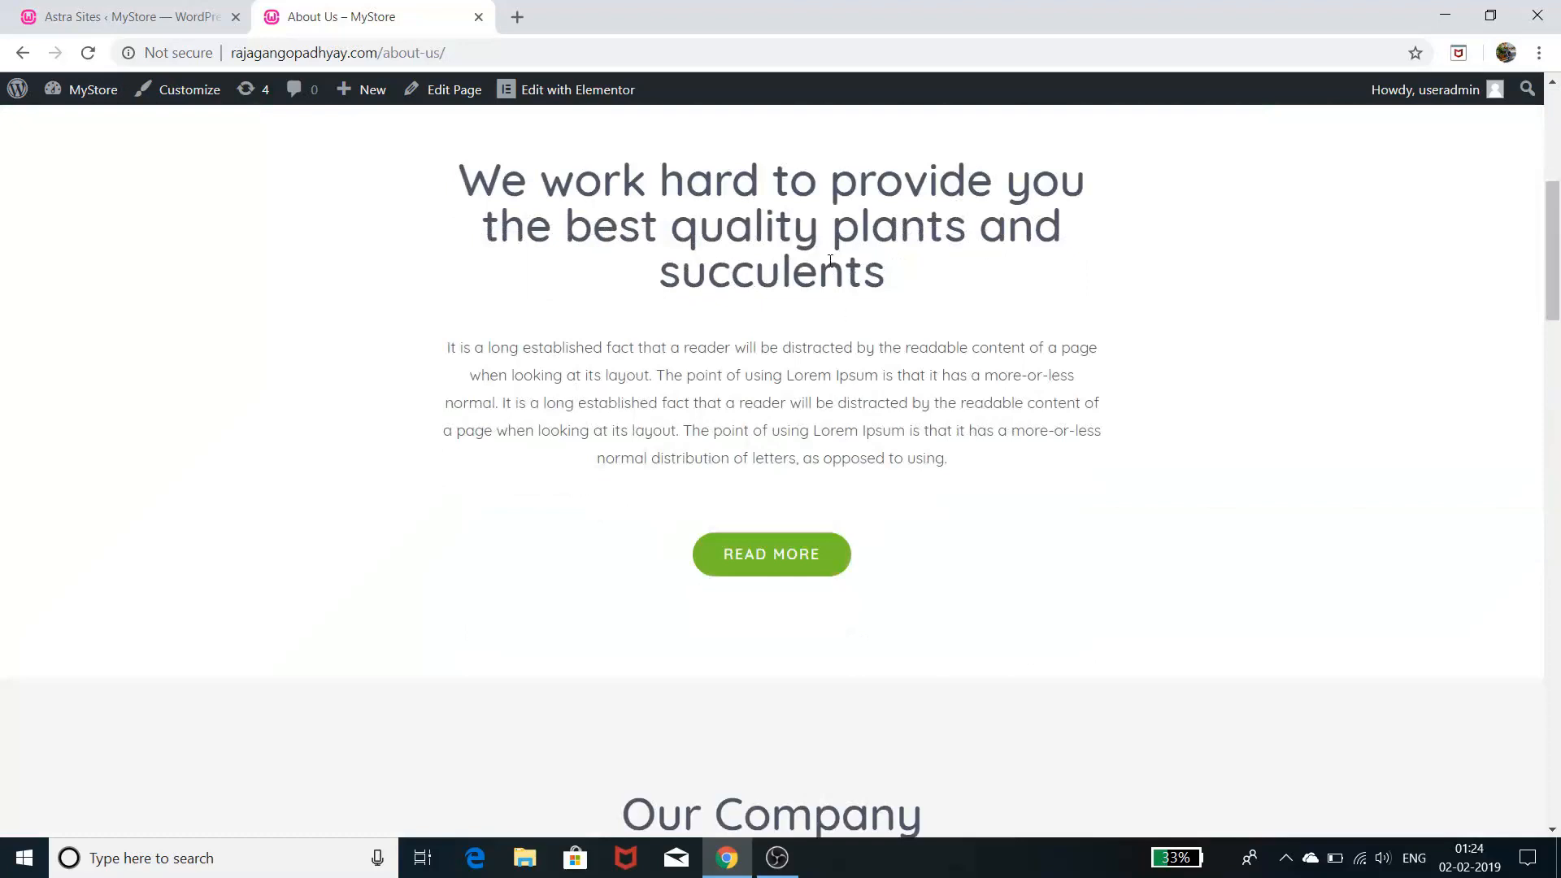
pyautogui.scroll(-5, 836, 424)
pyautogui.scroll(-5, 838, 418)
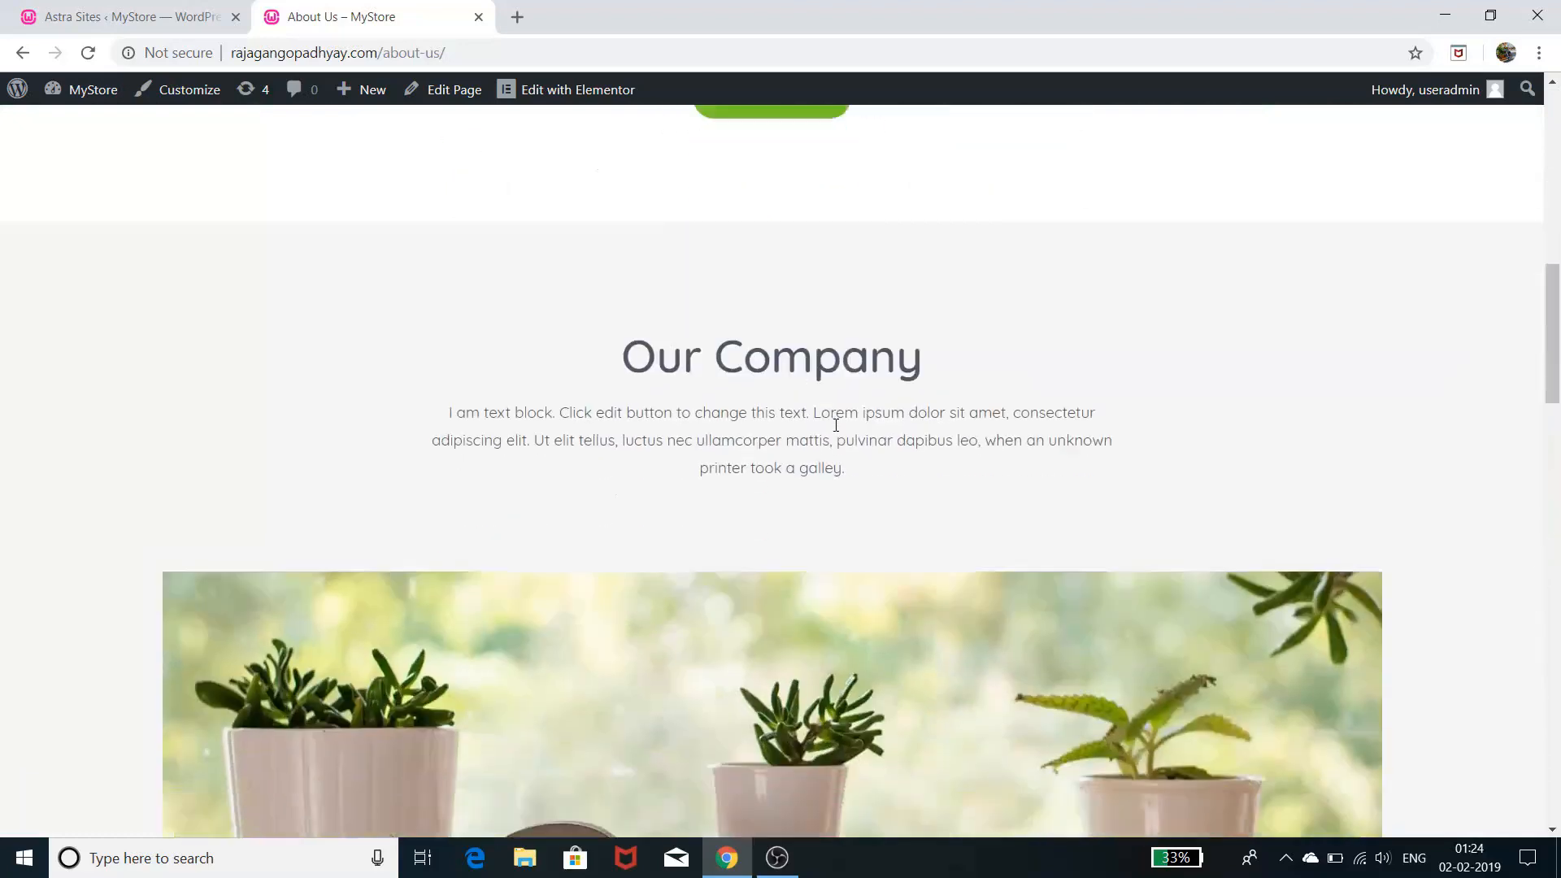
pyautogui.scroll(-5, 838, 418)
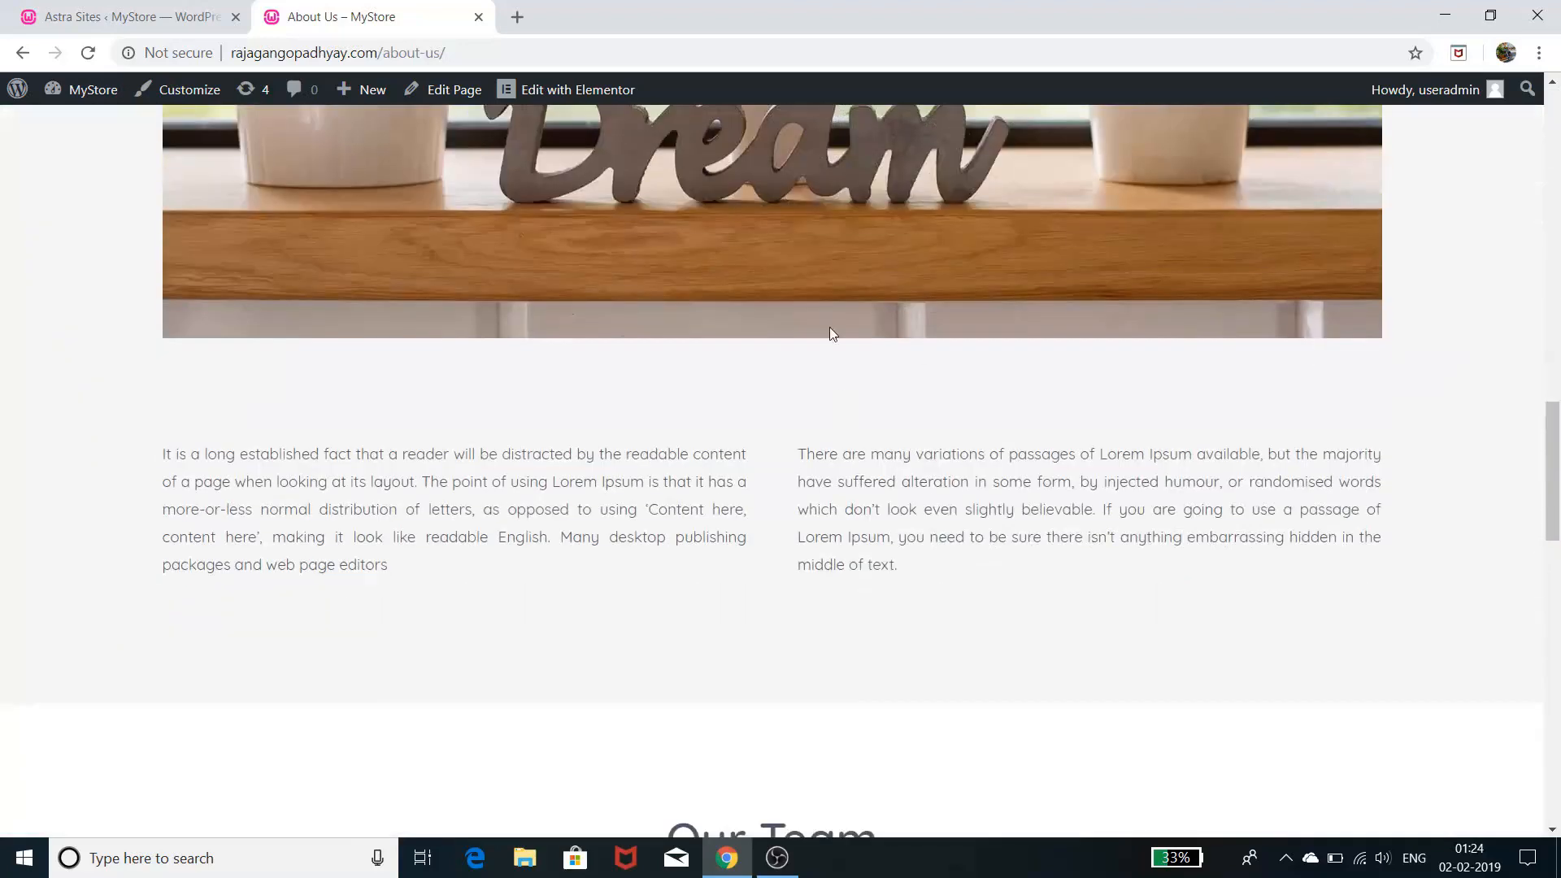
pyautogui.scroll(-3, 894, 527)
pyautogui.scroll(-5, 881, 522)
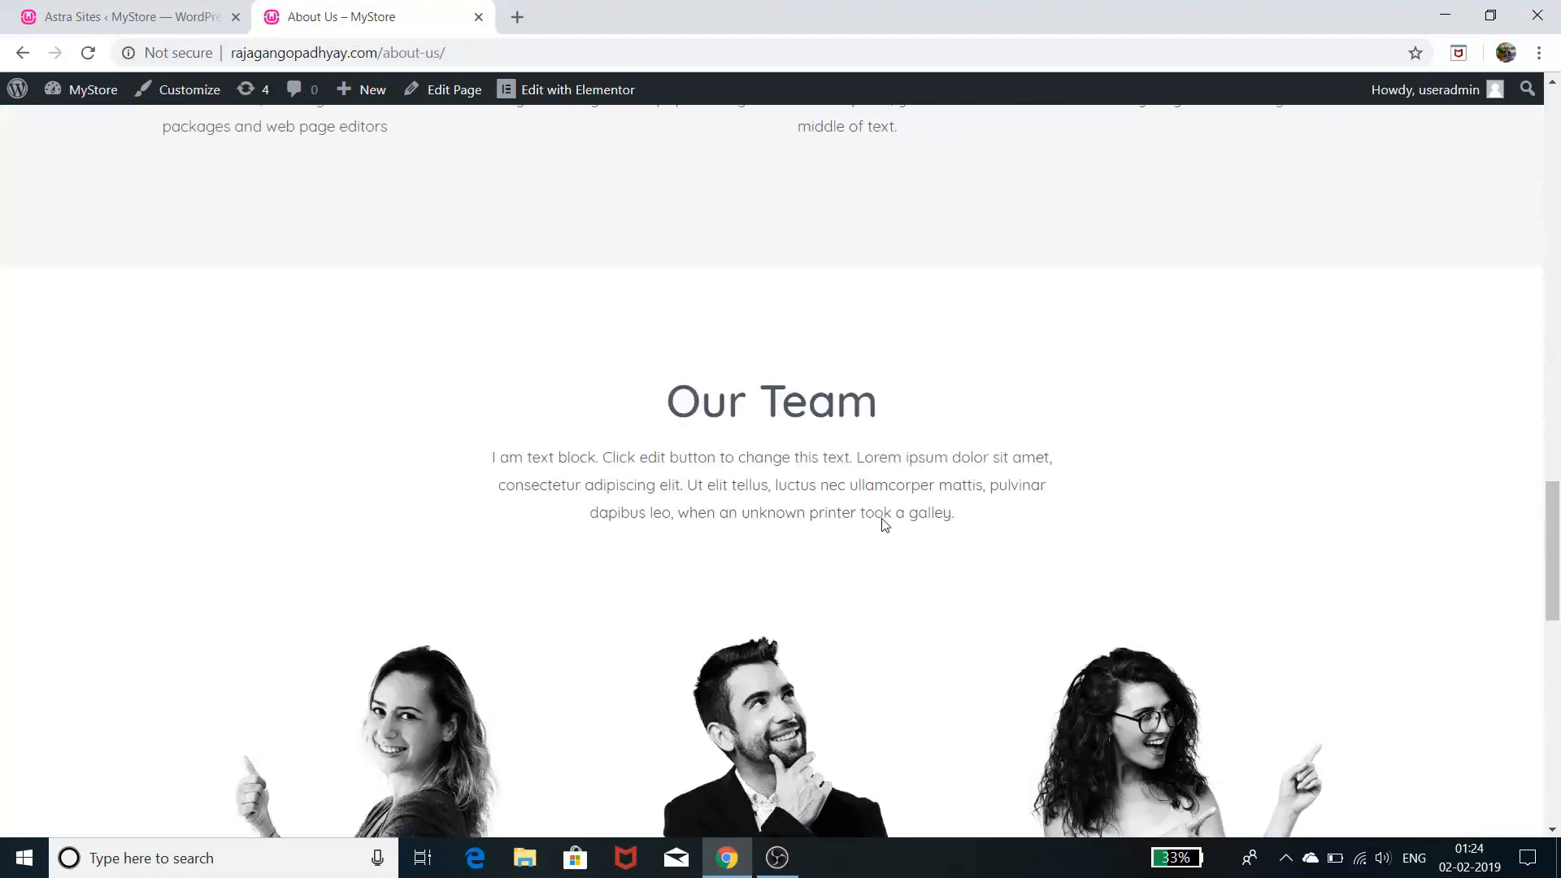
pyautogui.scroll(-3, 935, 459)
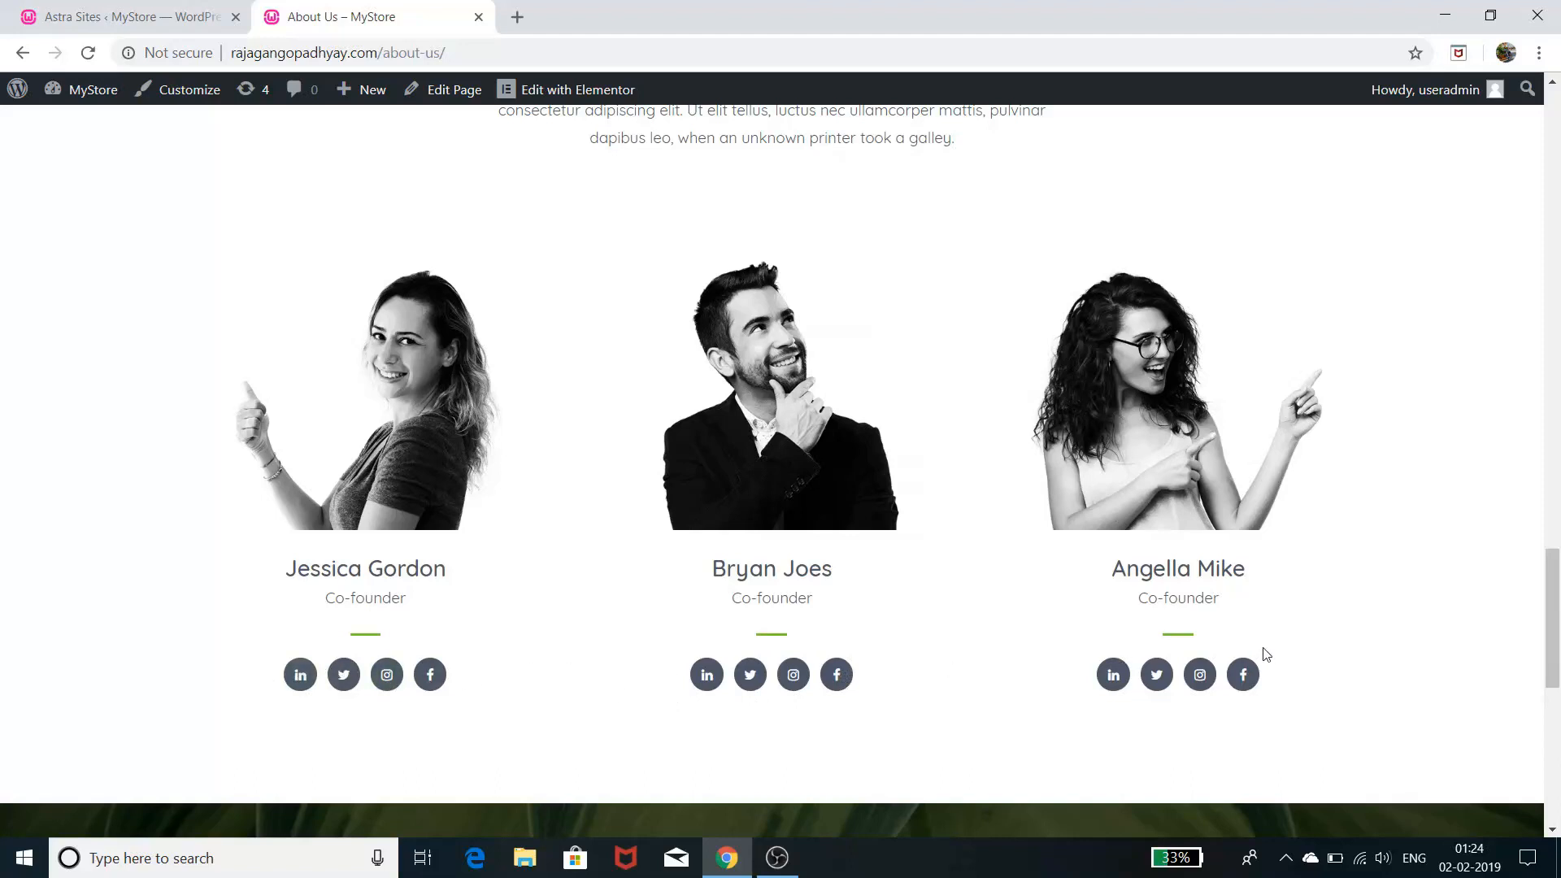
pyautogui.scroll(-8, 1265, 653)
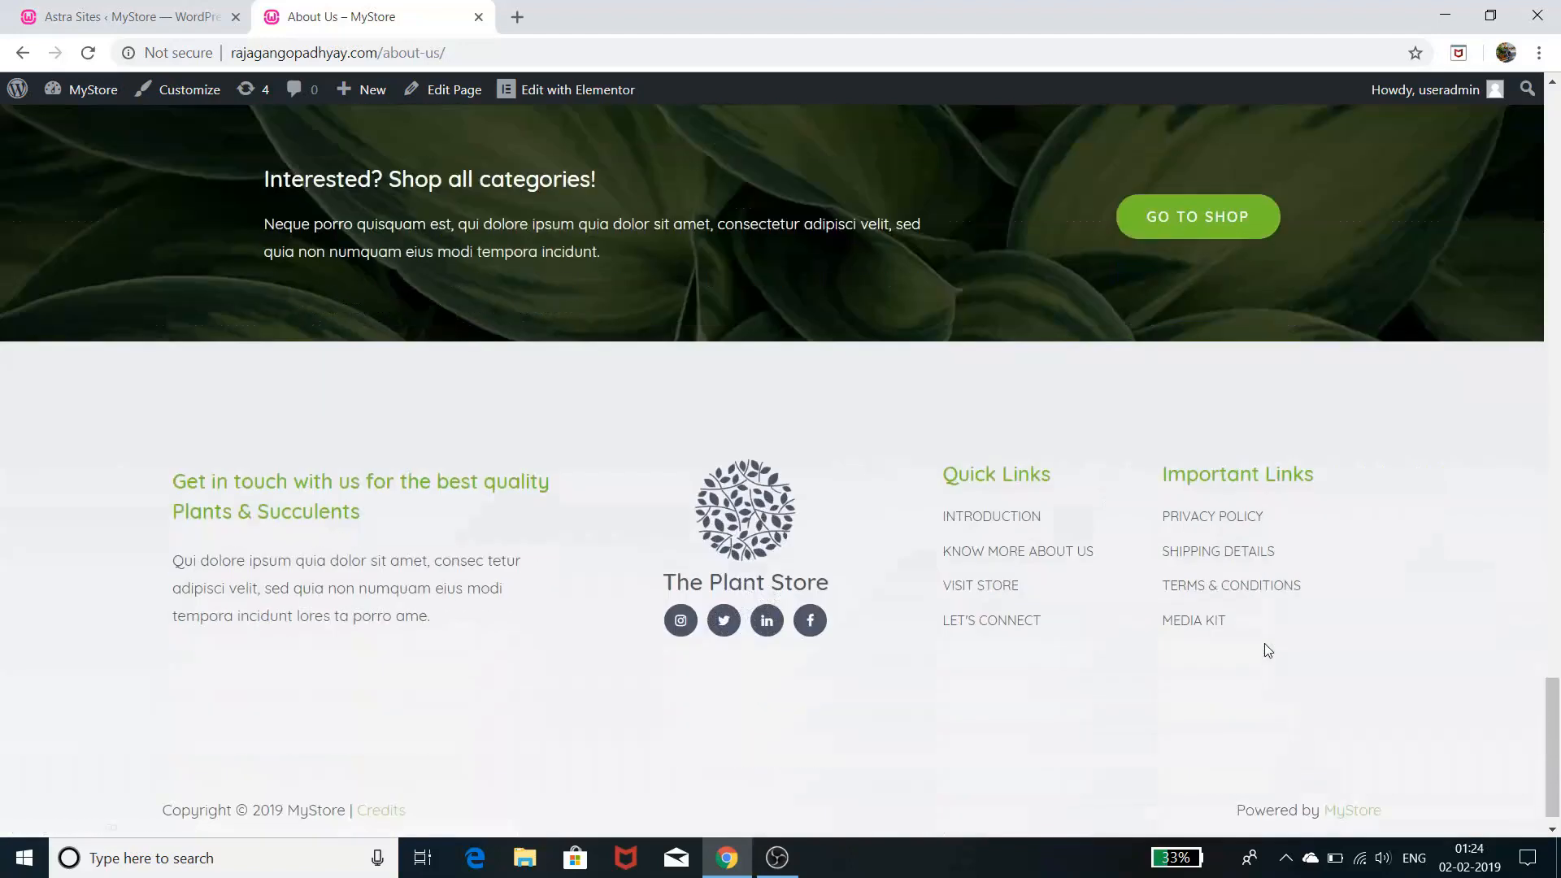
pyautogui.scroll(20, 1266, 642)
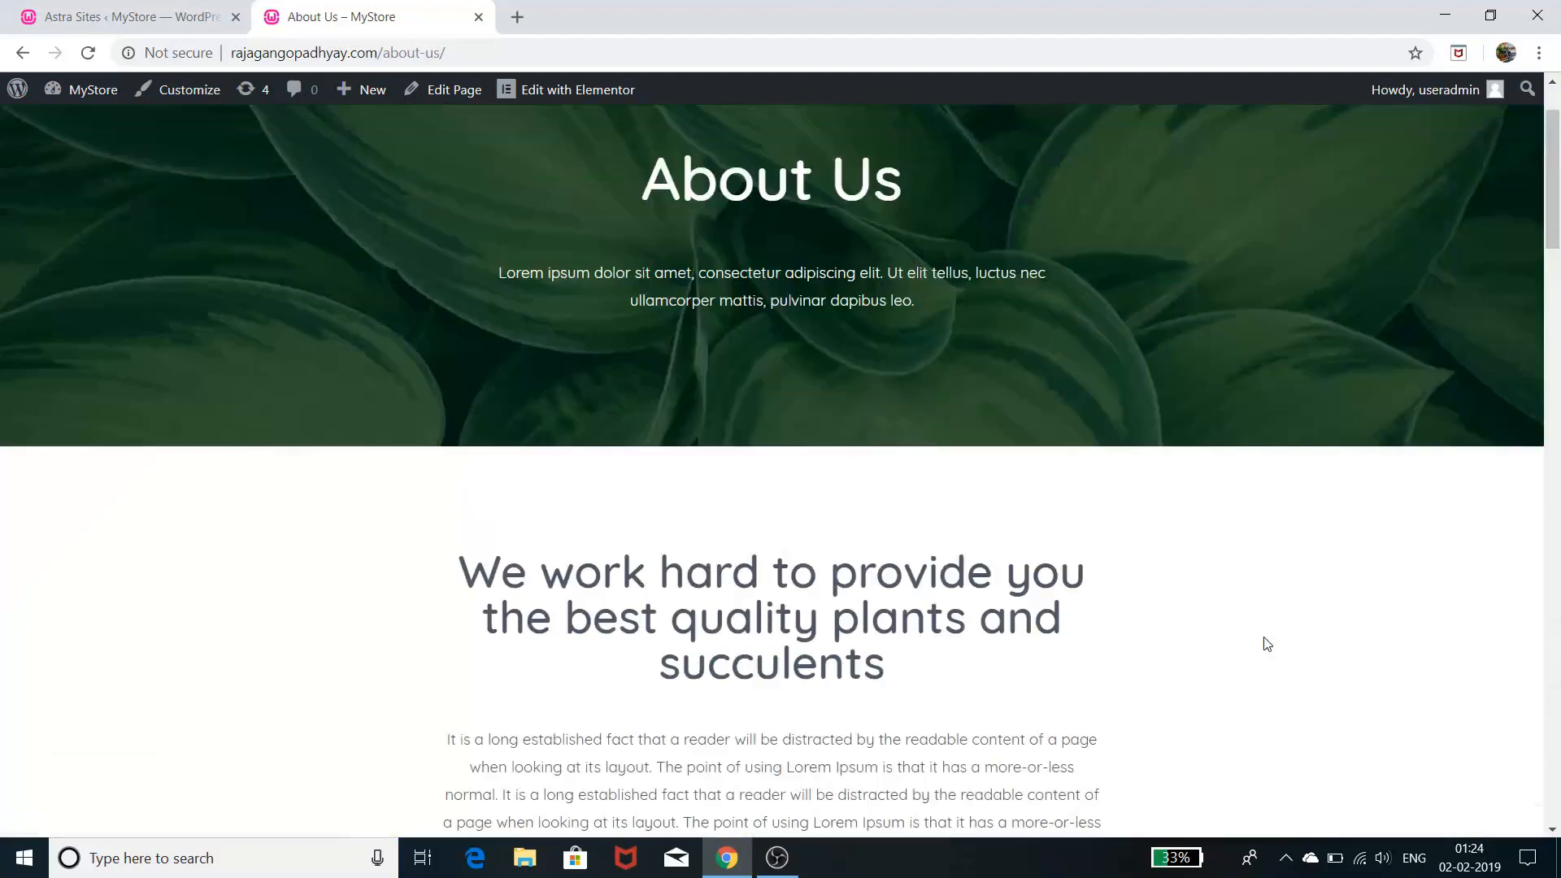
pyautogui.scroll(2, 1266, 634)
pyautogui.click(1136, 158)
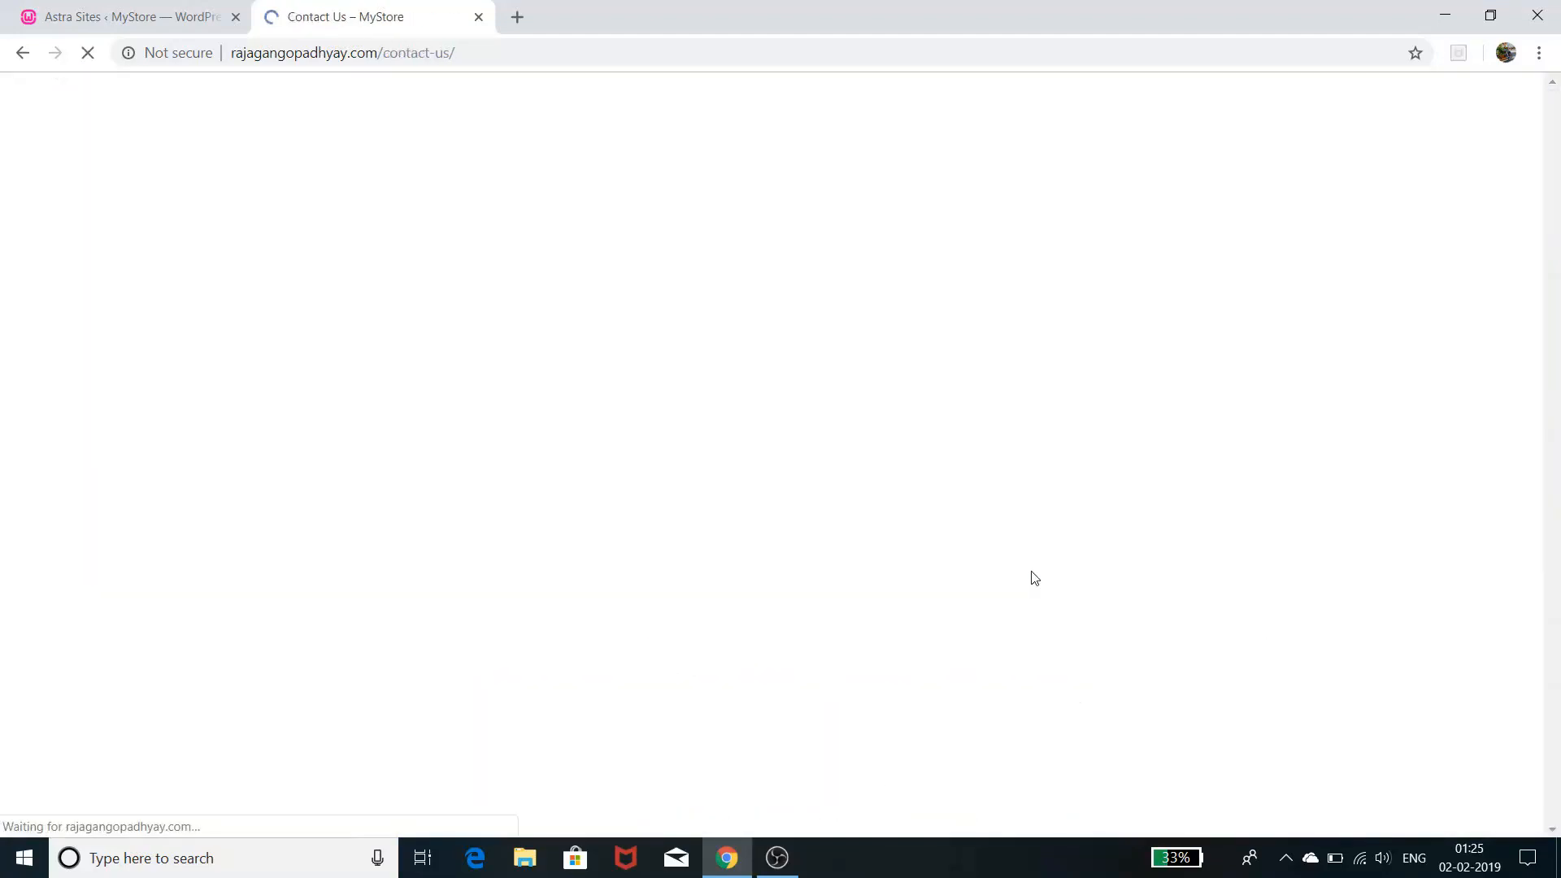
# - Scan the Contact Us form and footer, then go to the Store page
pyautogui.scroll(-8, 1033, 578)
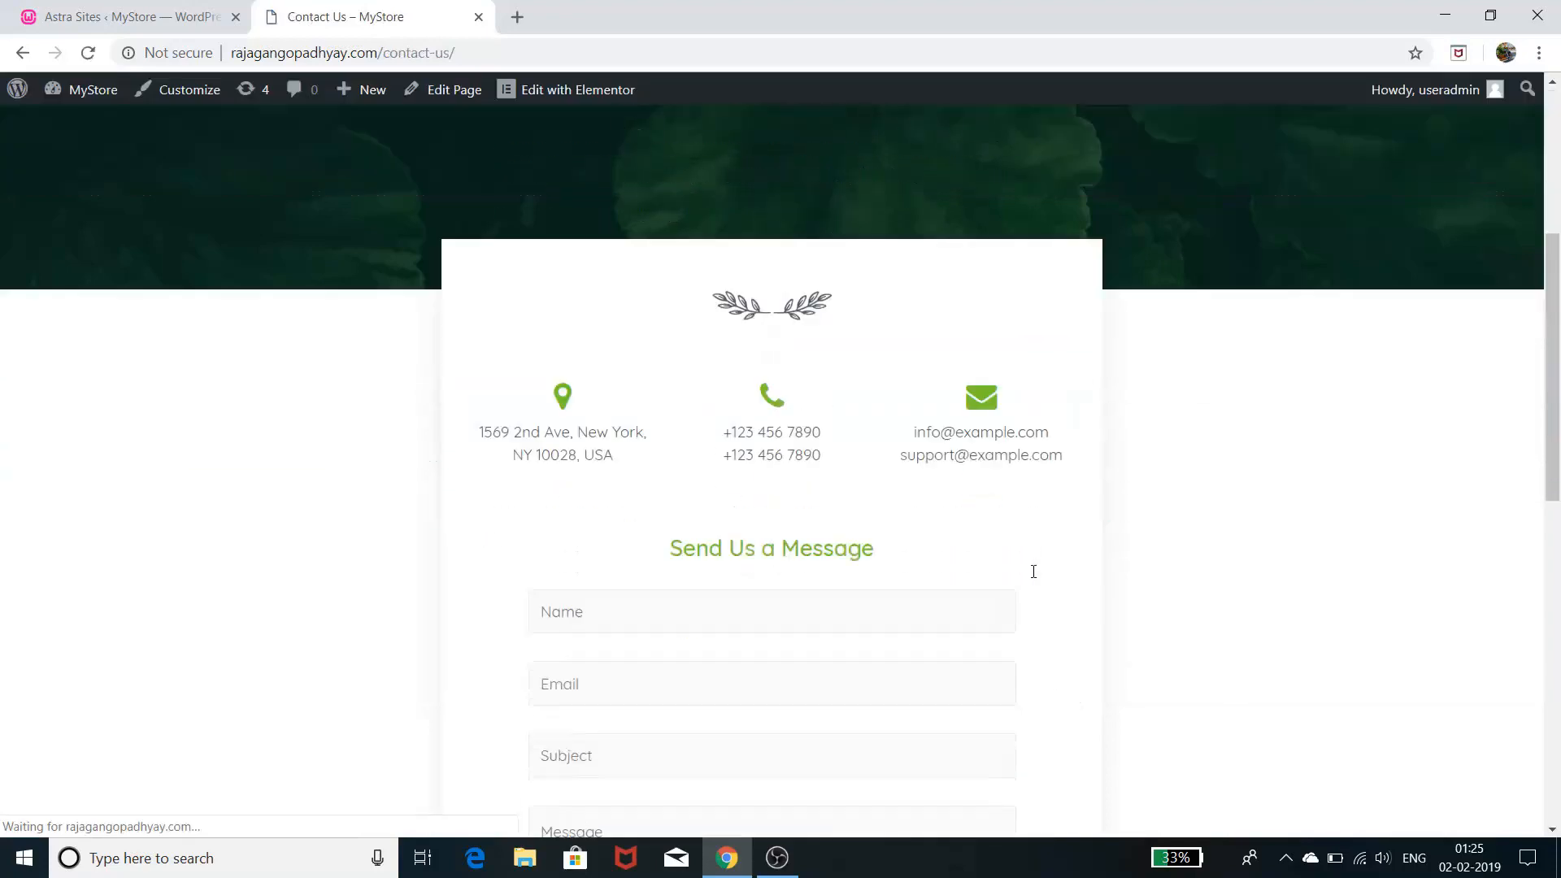
pyautogui.scroll(8, 1035, 577)
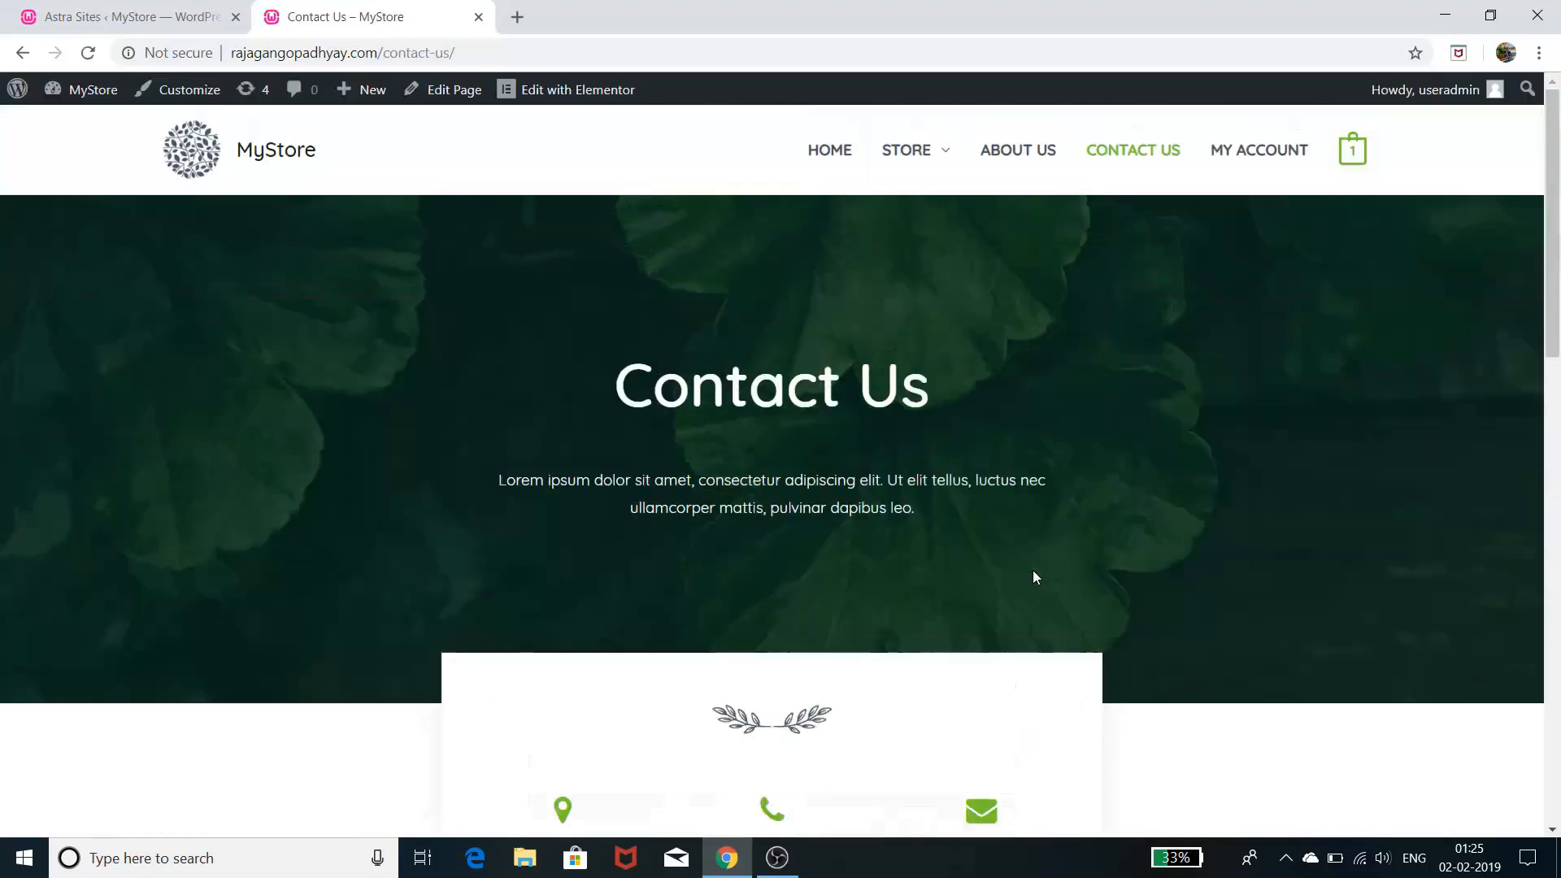
pyautogui.scroll(-8, 927, 406)
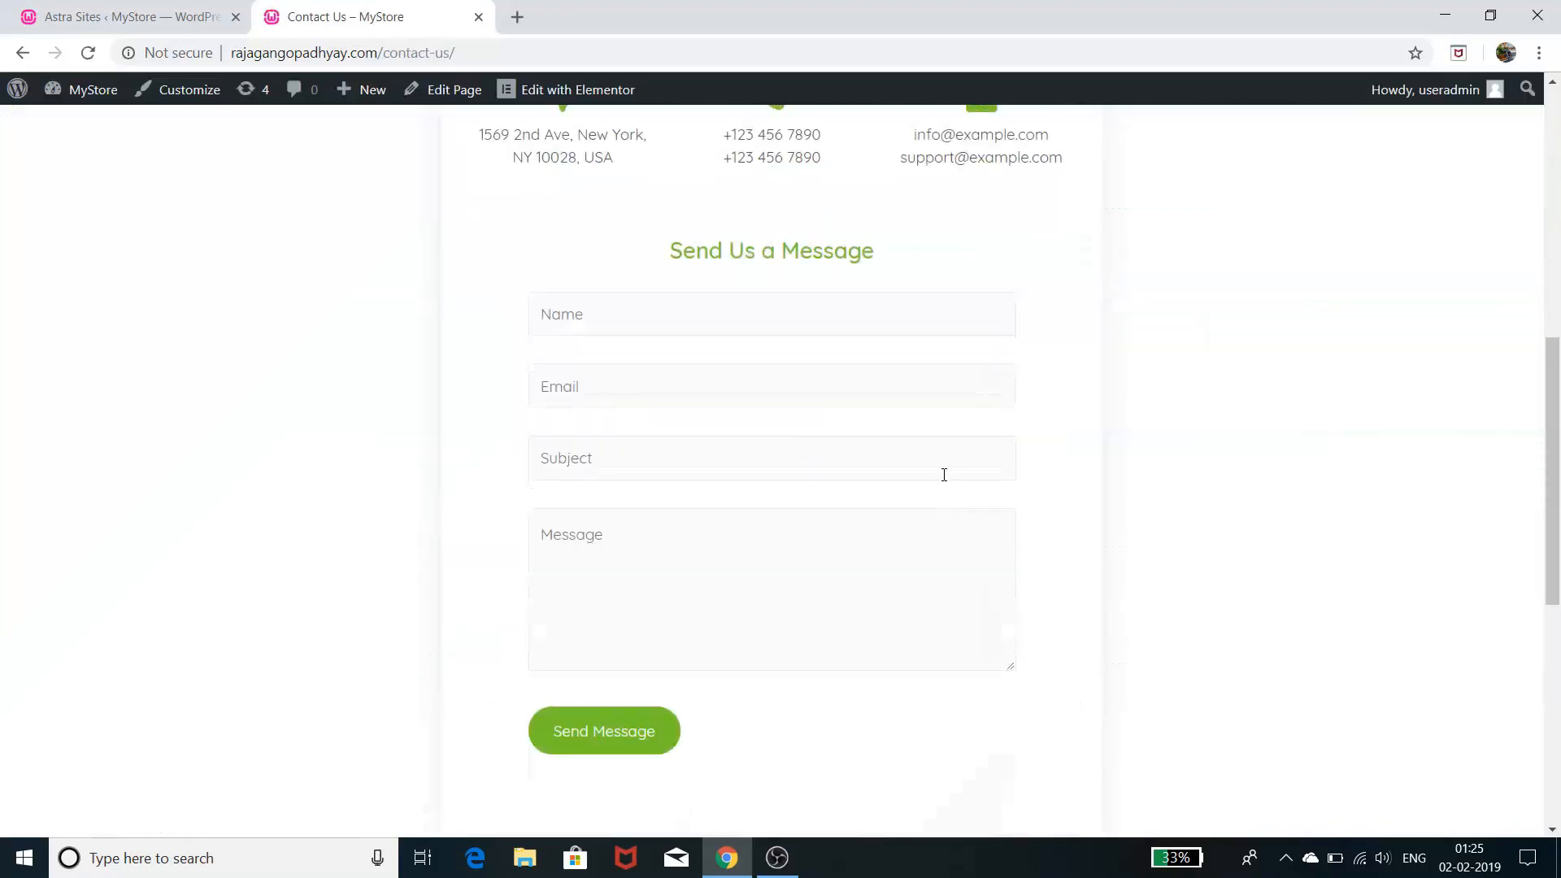
pyautogui.scroll(2, 944, 475)
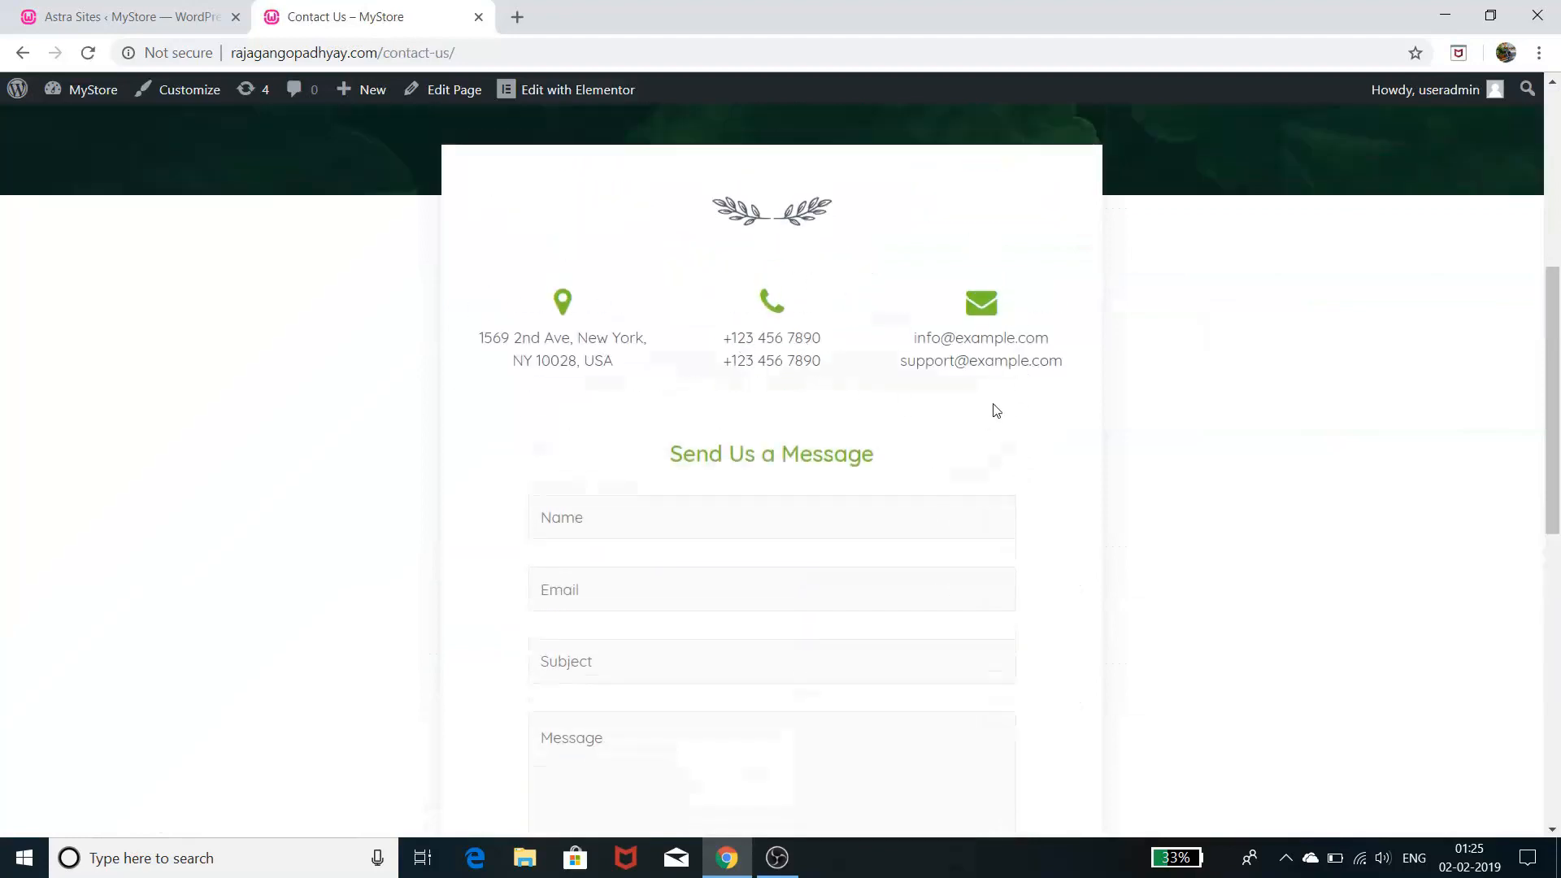
pyautogui.scroll(-2, 966, 586)
pyautogui.scroll(-3, 812, 635)
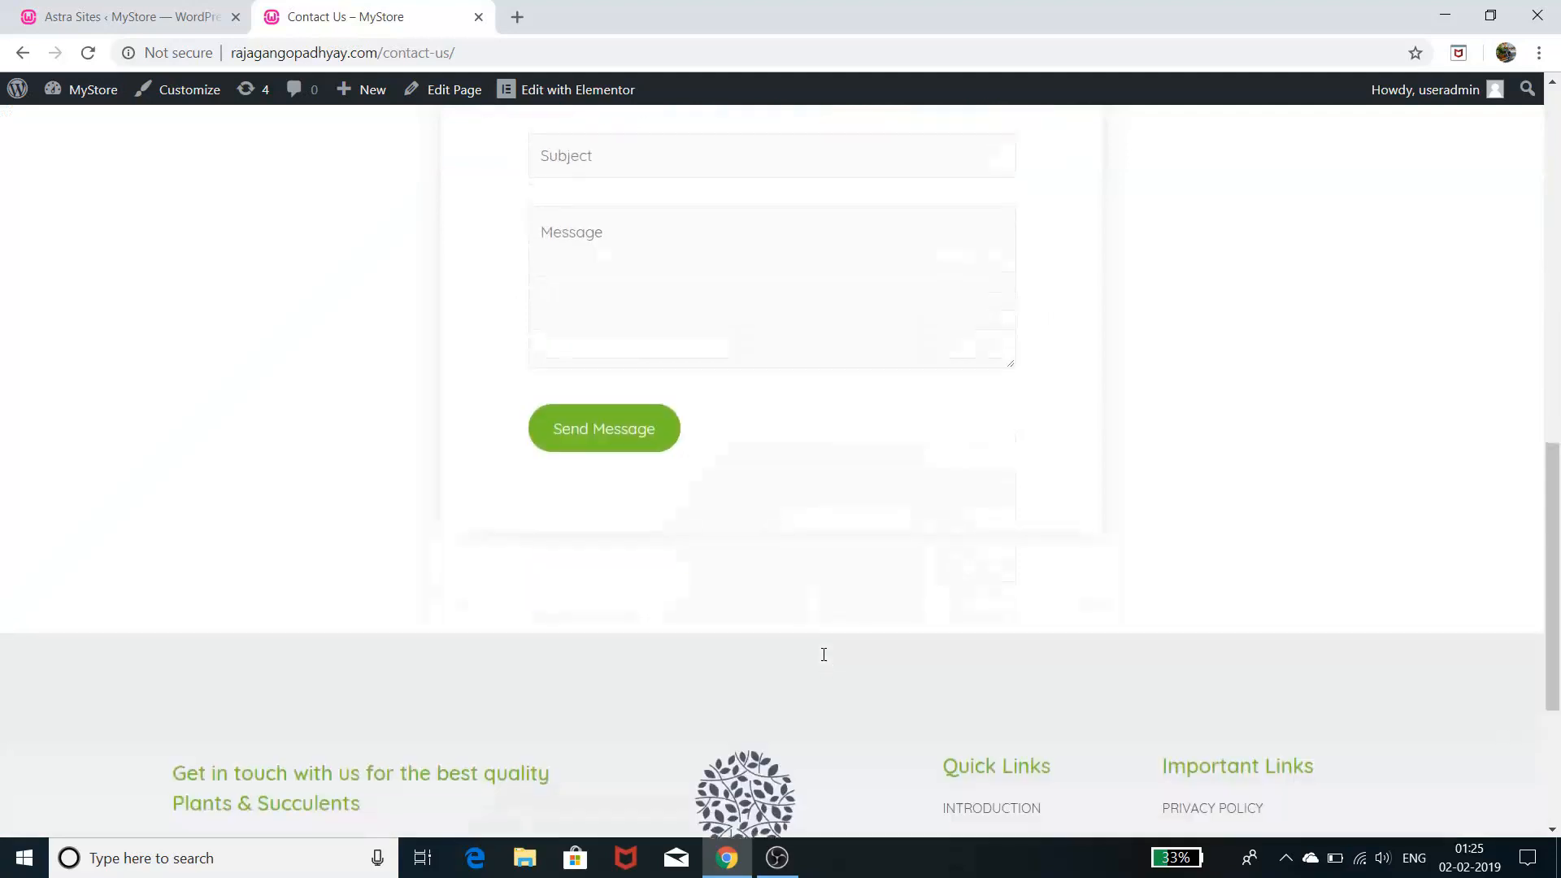
pyautogui.scroll(3, 813, 490)
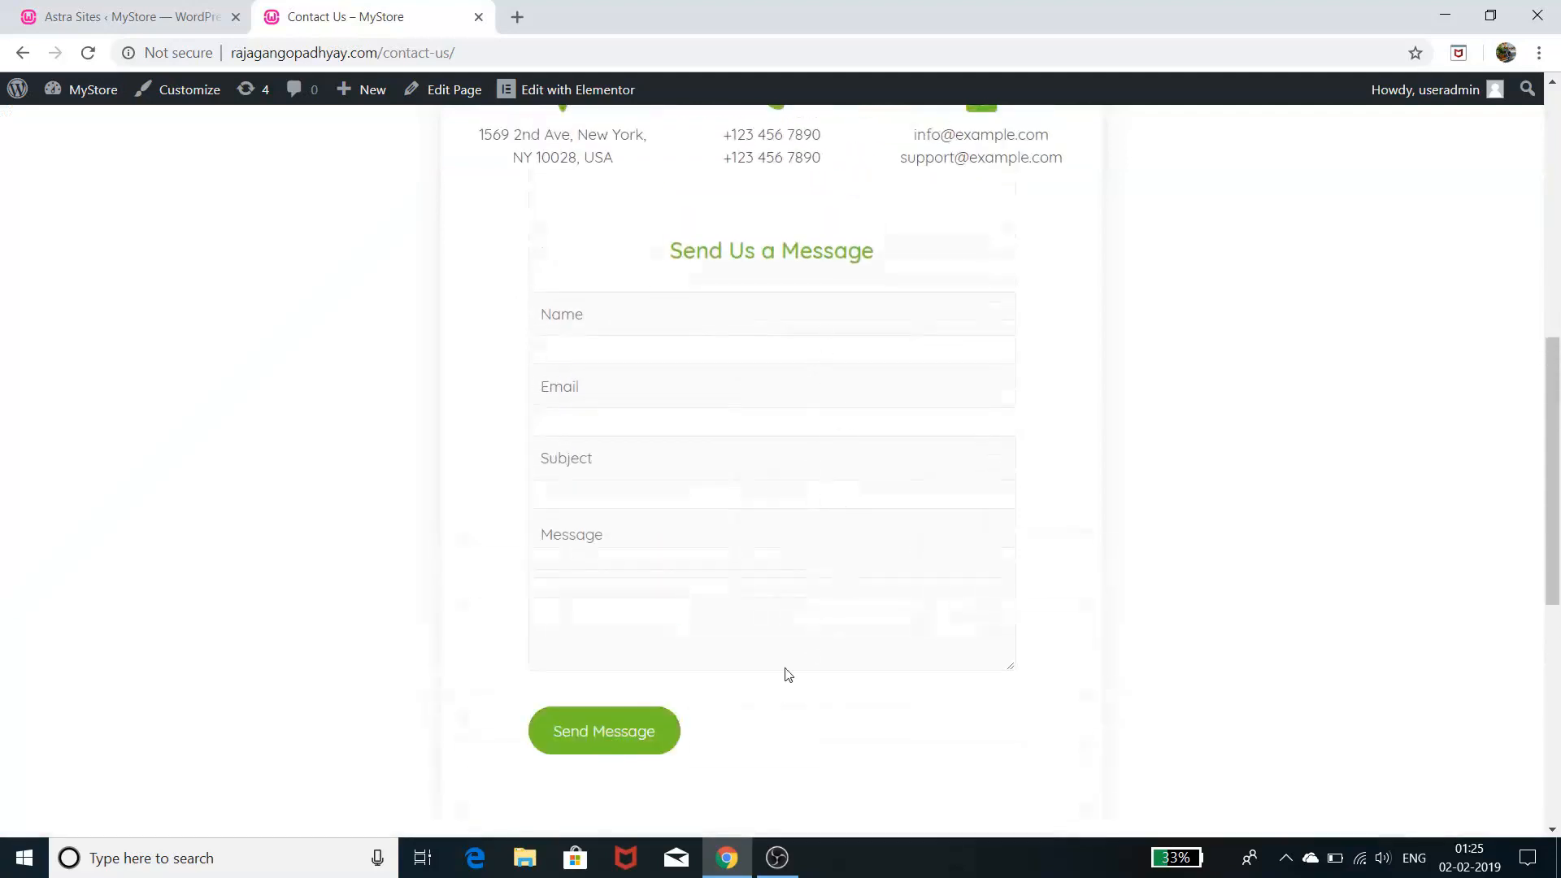
pyautogui.scroll(-3, 1111, 584)
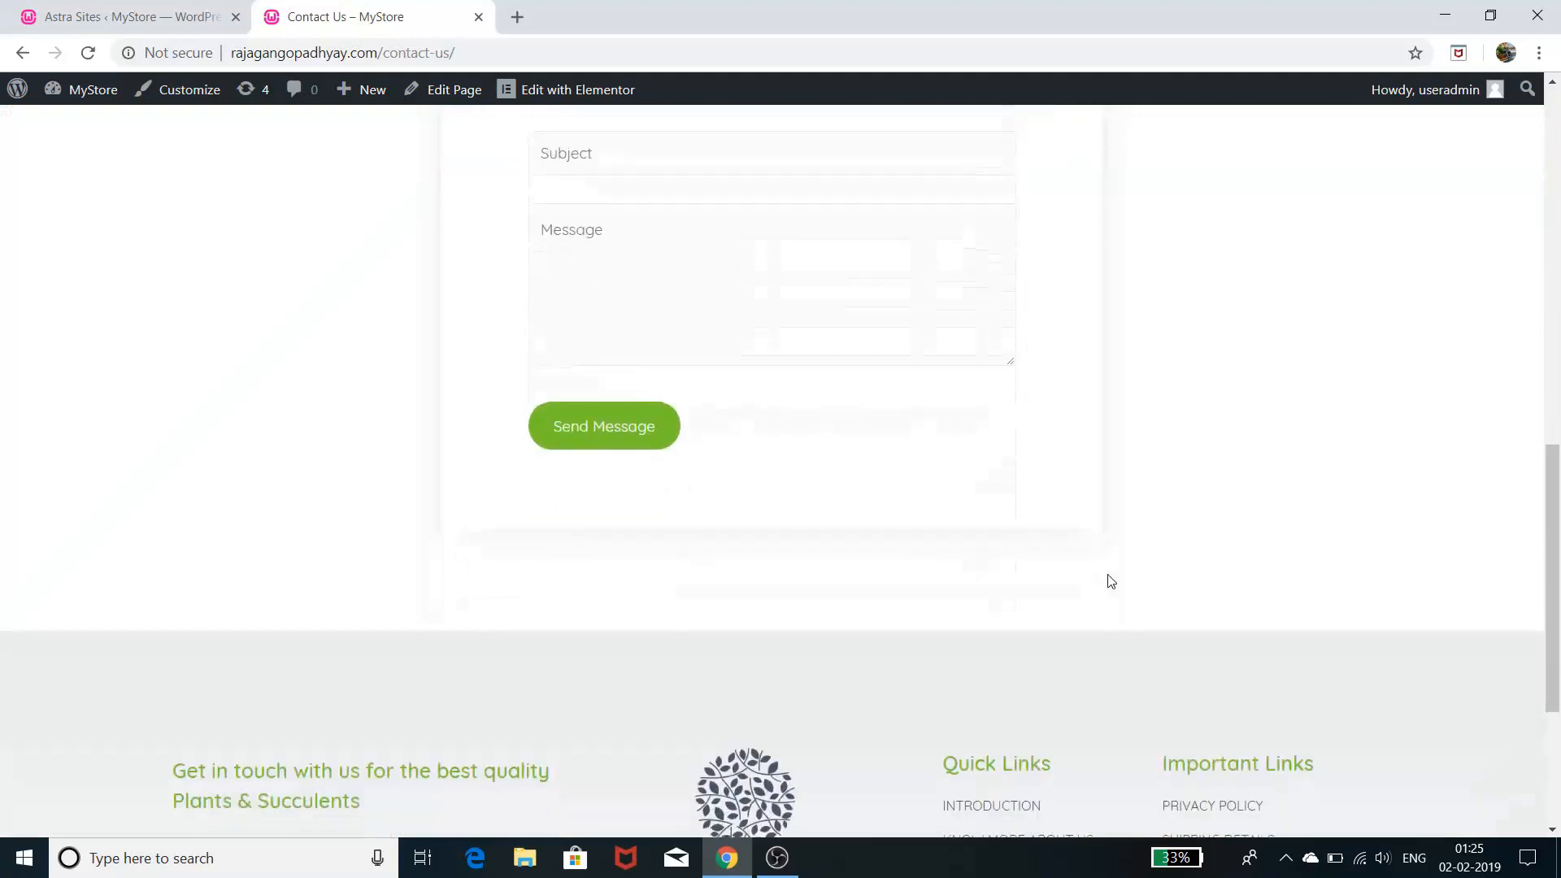
pyautogui.scroll(-3, 1110, 581)
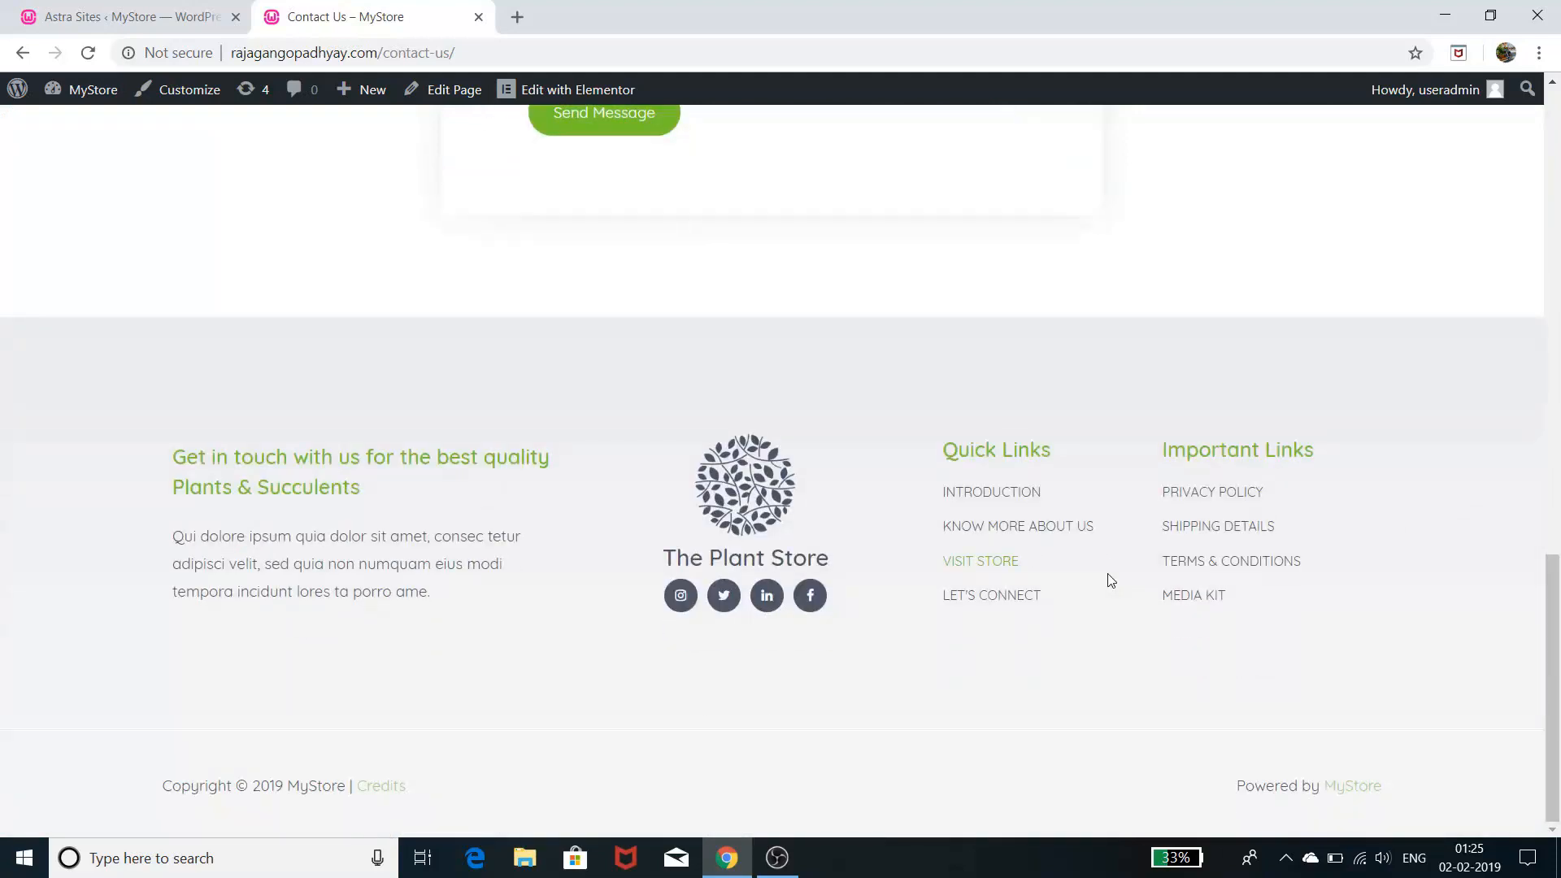
pyautogui.scroll(12, 1109, 579)
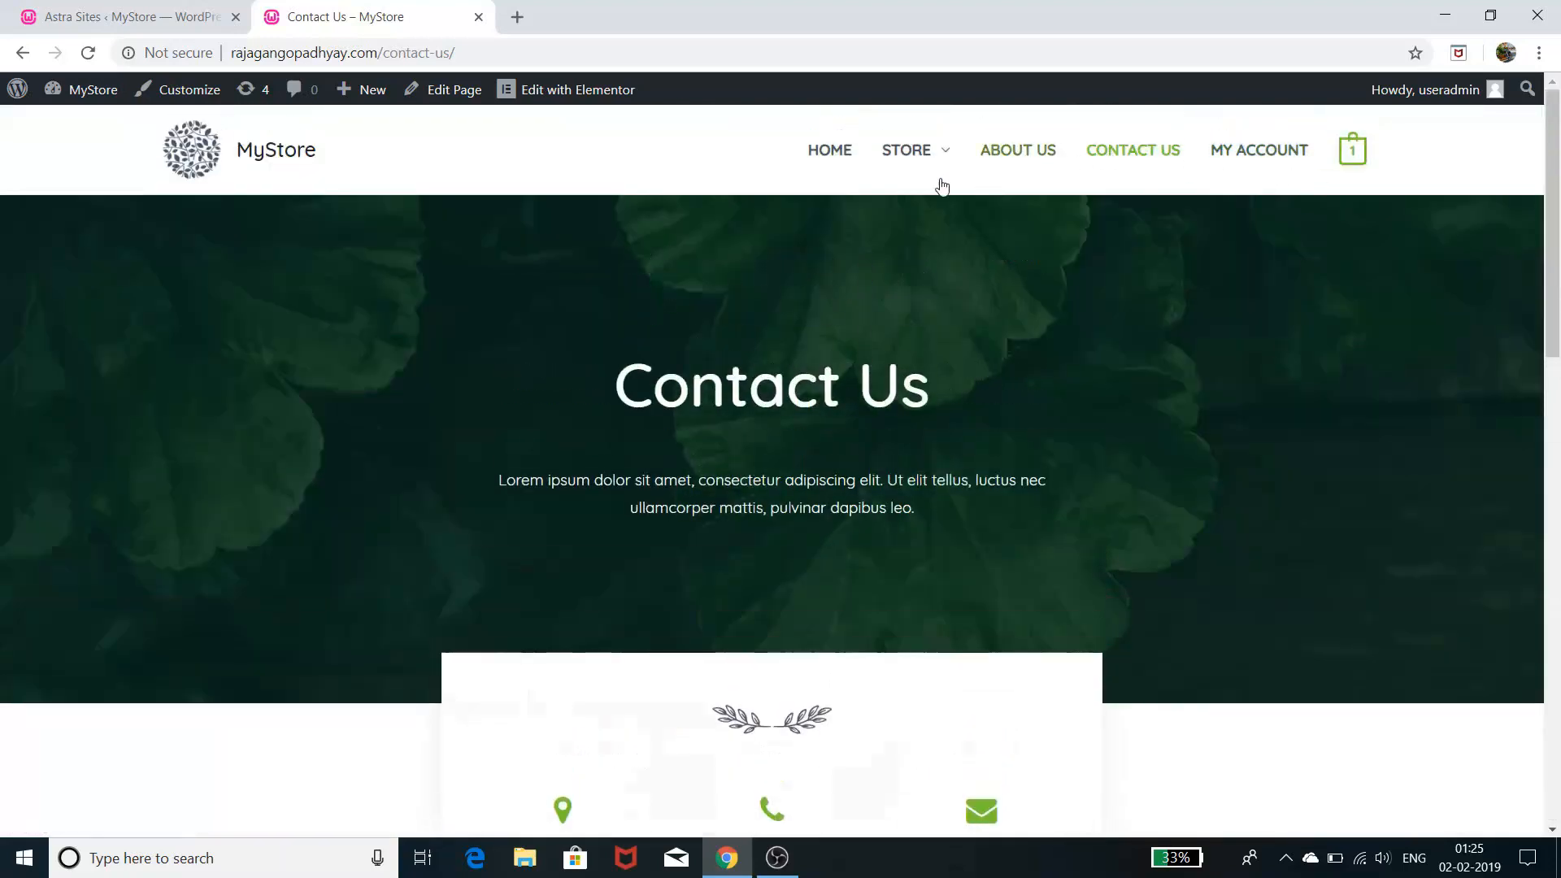
pyautogui.click(914, 155)
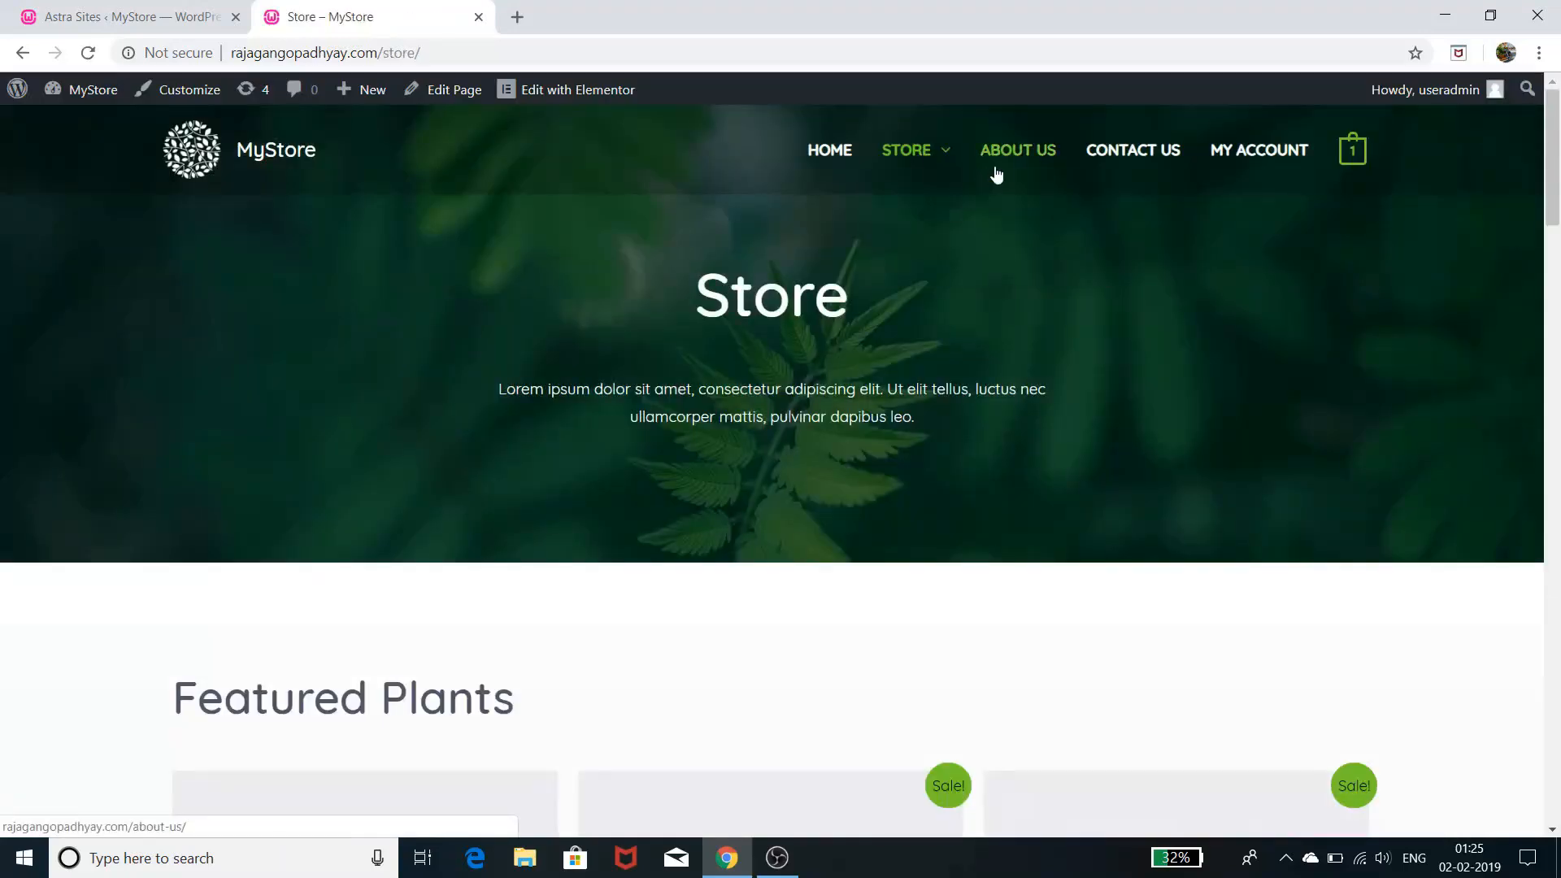
# - Browse the Store's Featured Plants and open the Cleistocactus product page ($25.00 sale price)
pyautogui.scroll(-5, 940, 339)
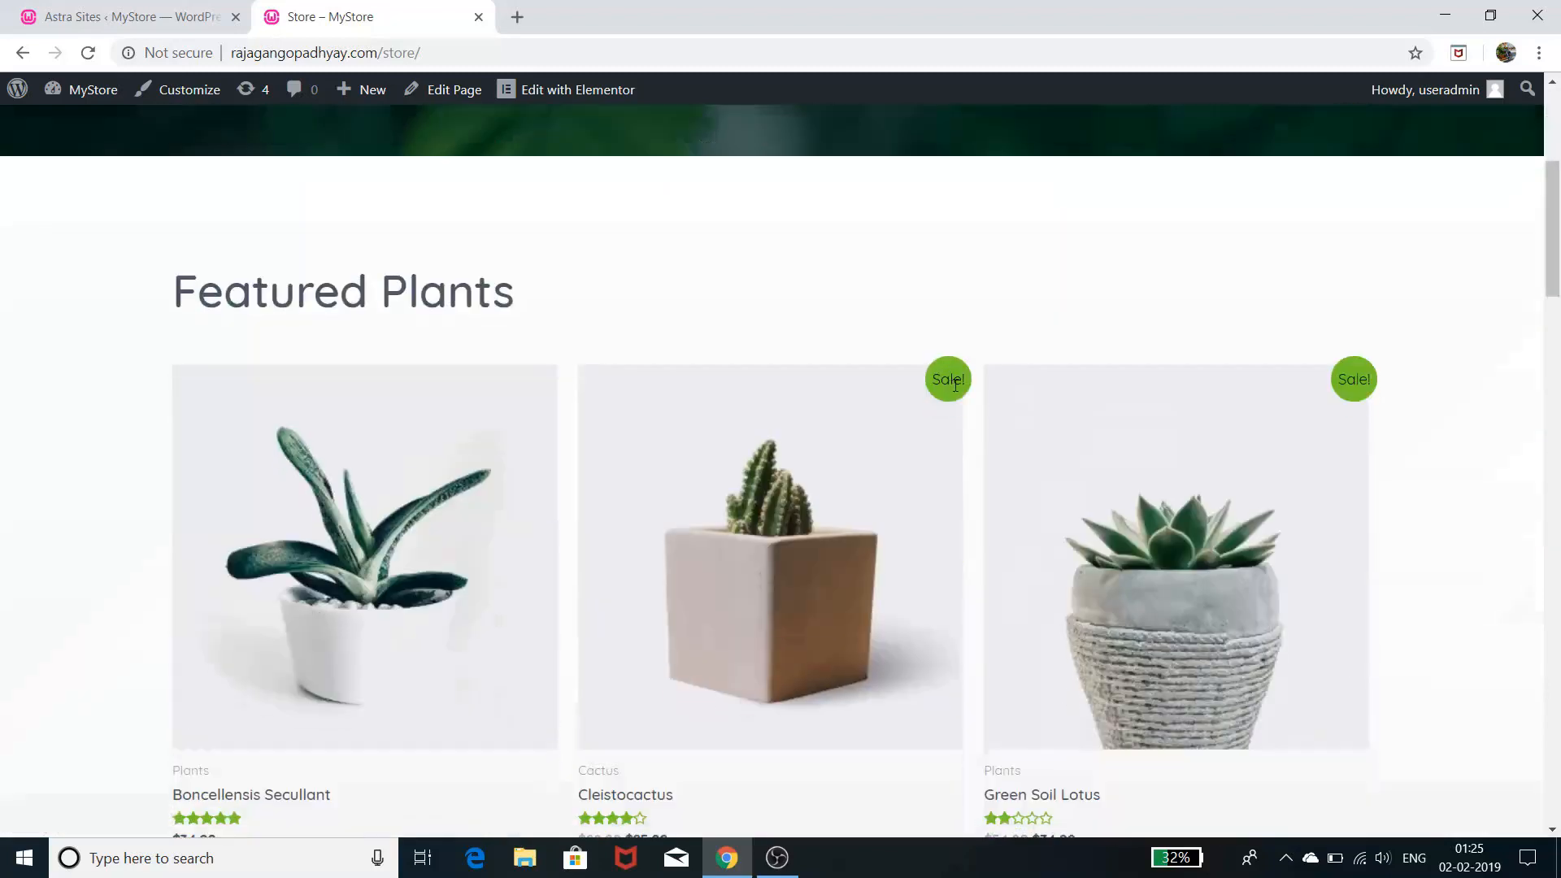
pyautogui.scroll(-3, 957, 382)
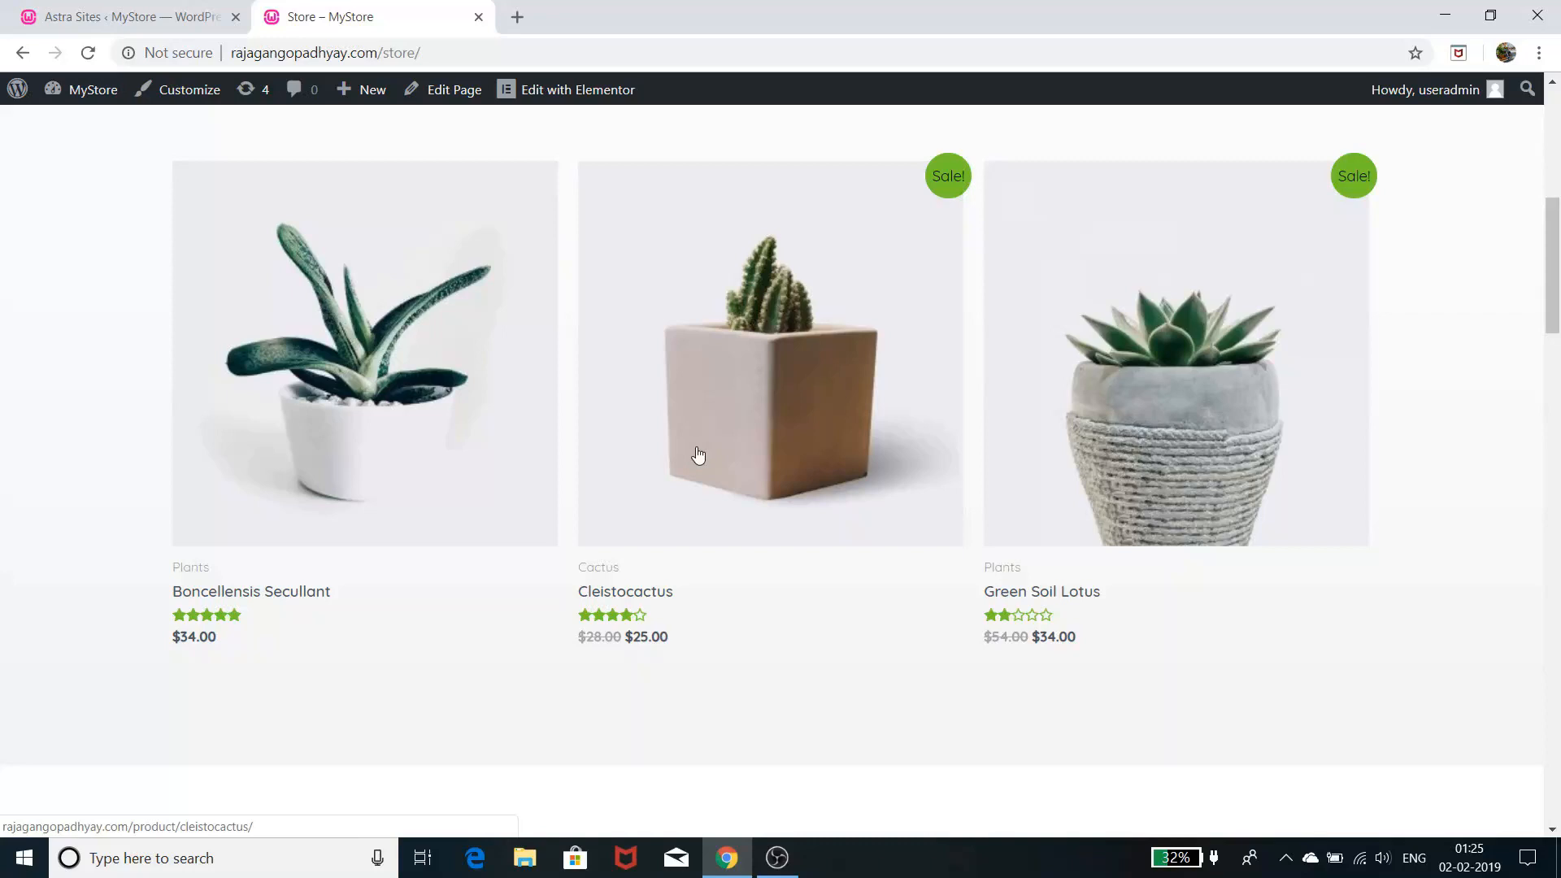
pyautogui.scroll(-5, 736, 453)
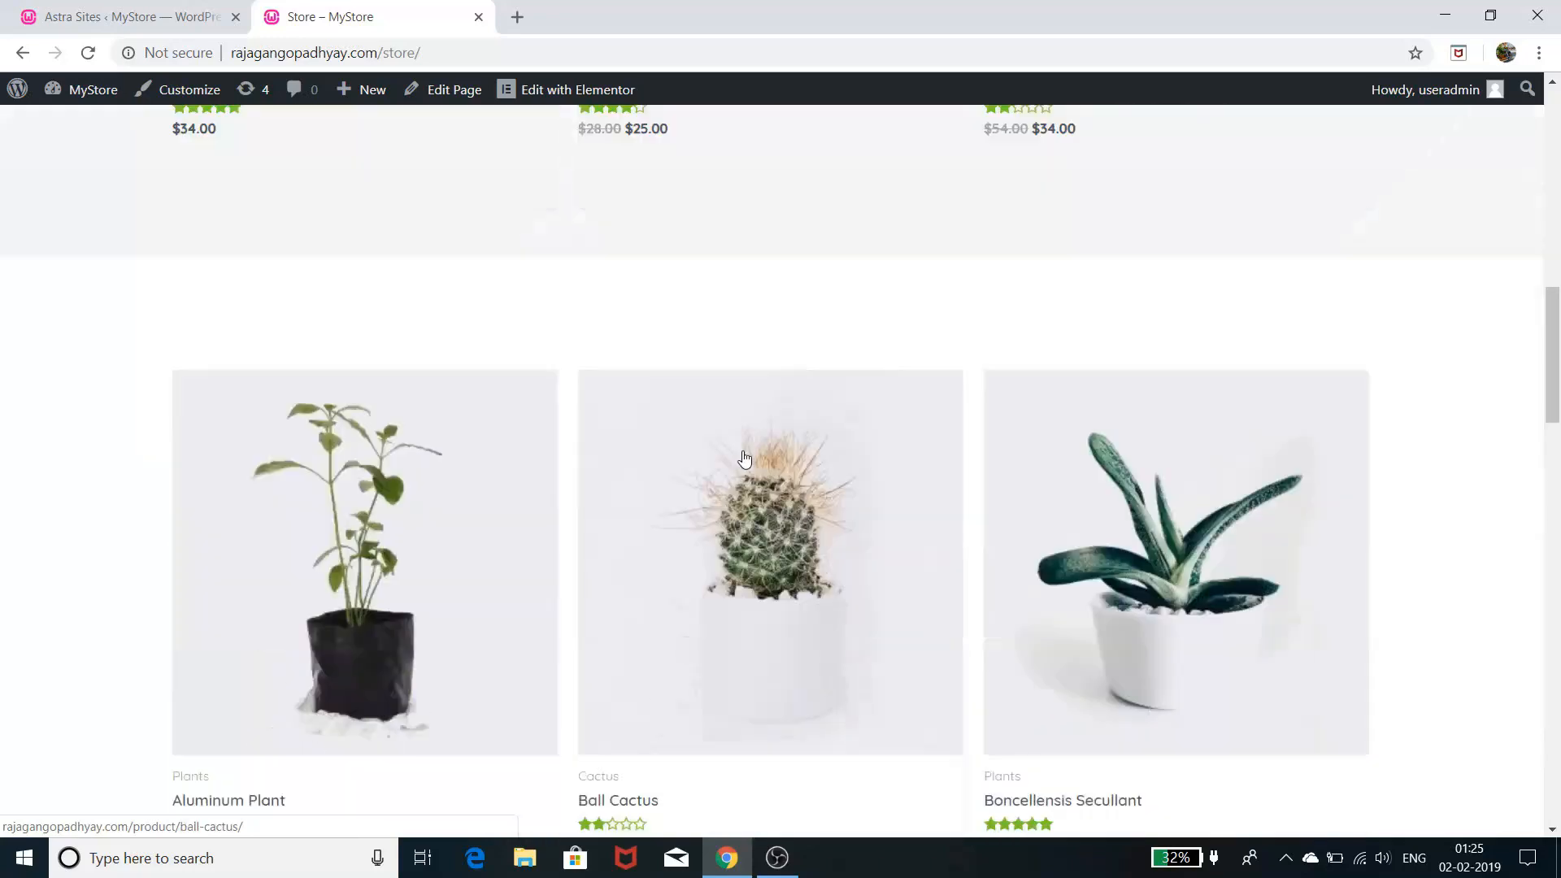
pyautogui.scroll(2, 742, 457)
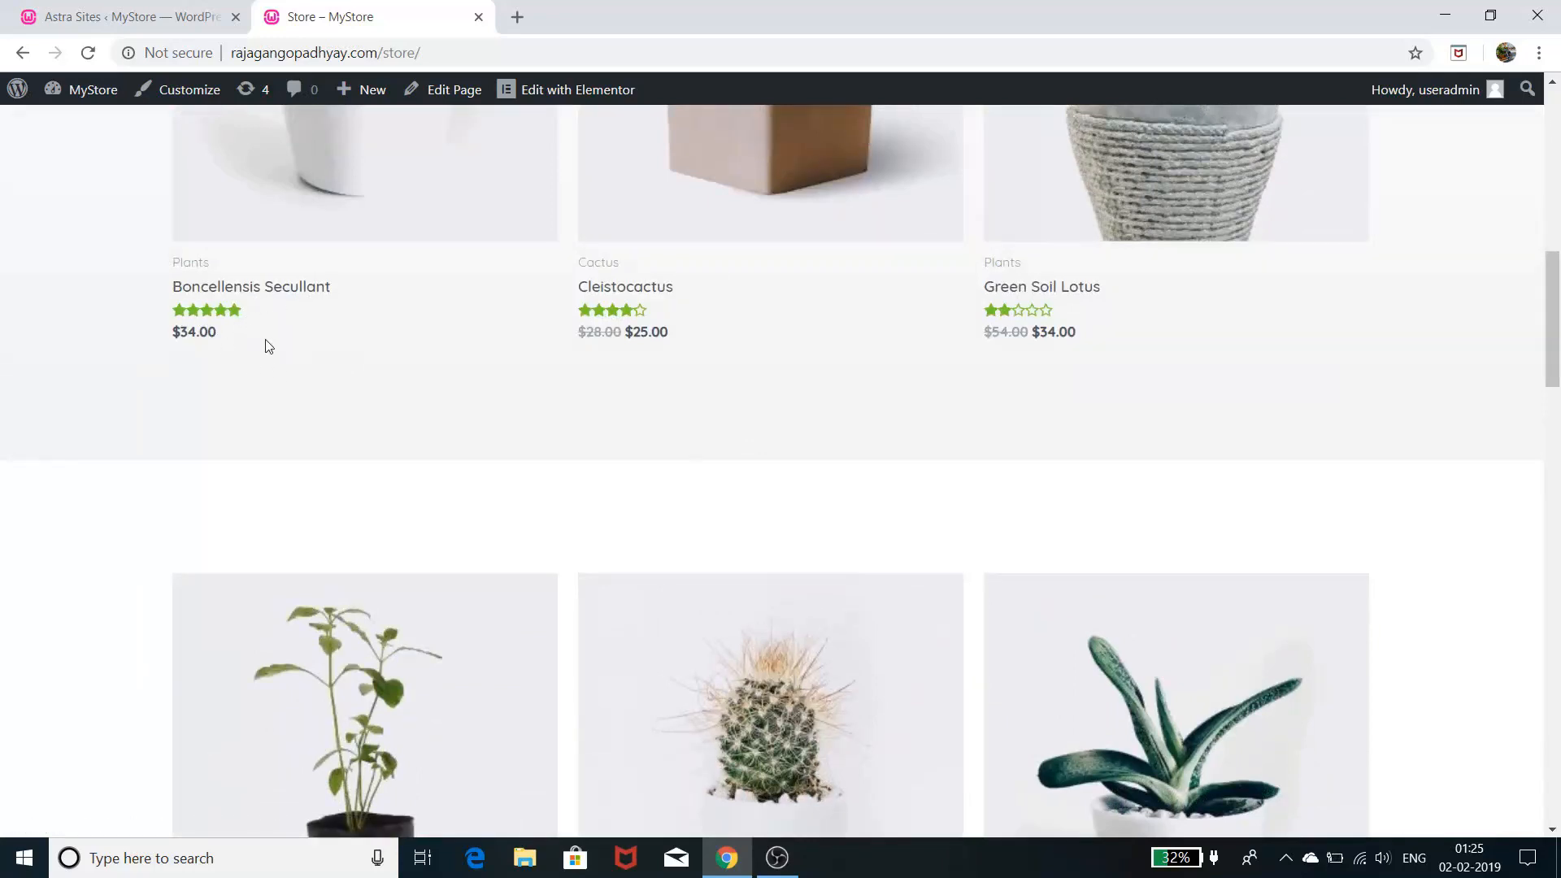
pyautogui.scroll(4, 401, 404)
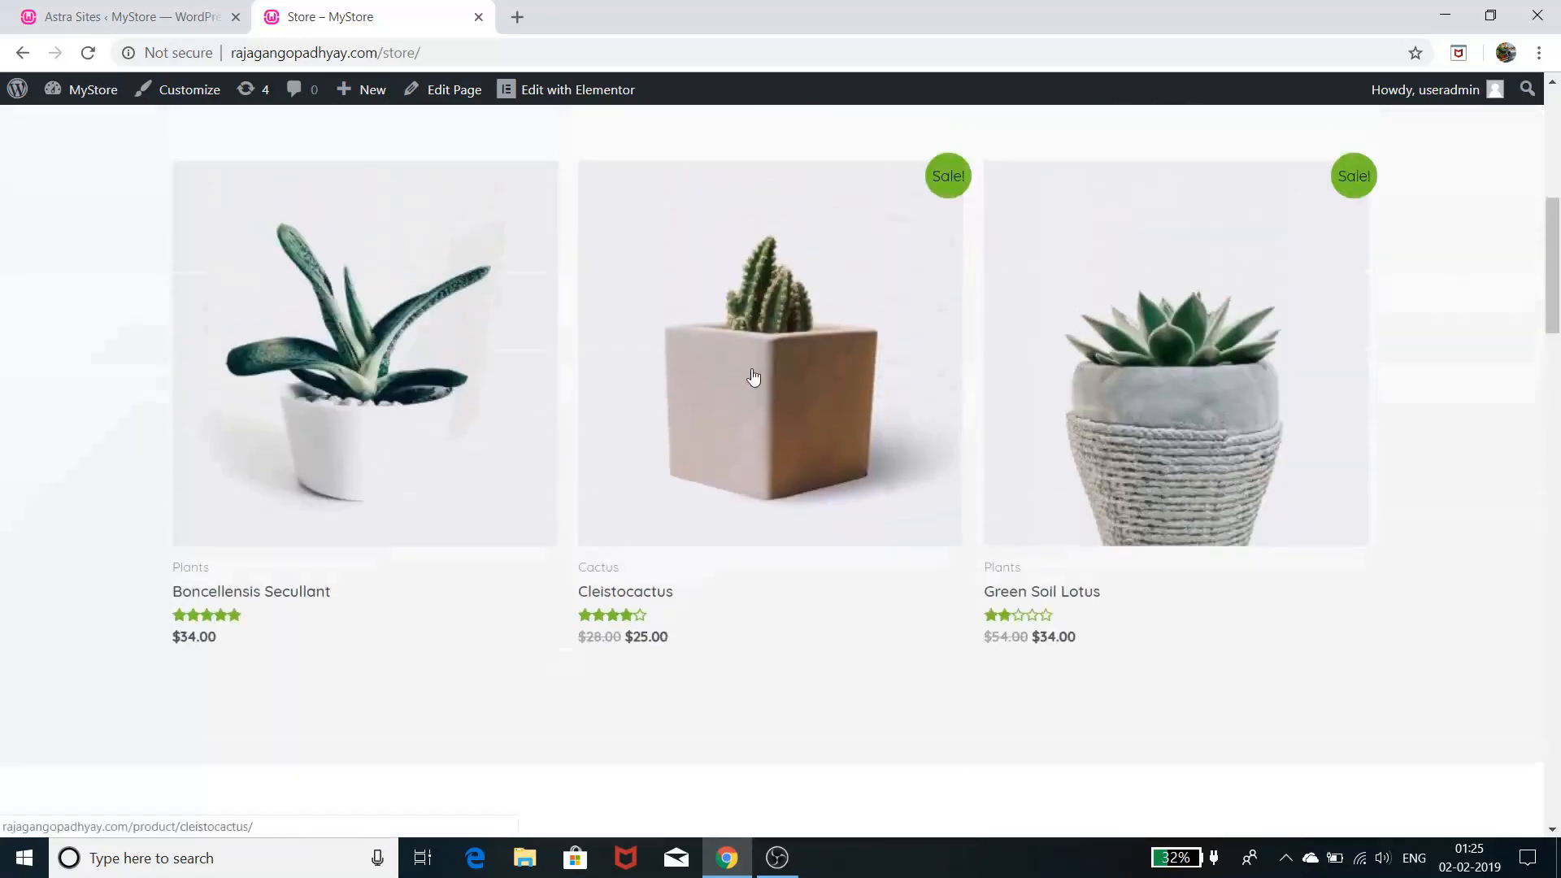
pyautogui.click(774, 363)
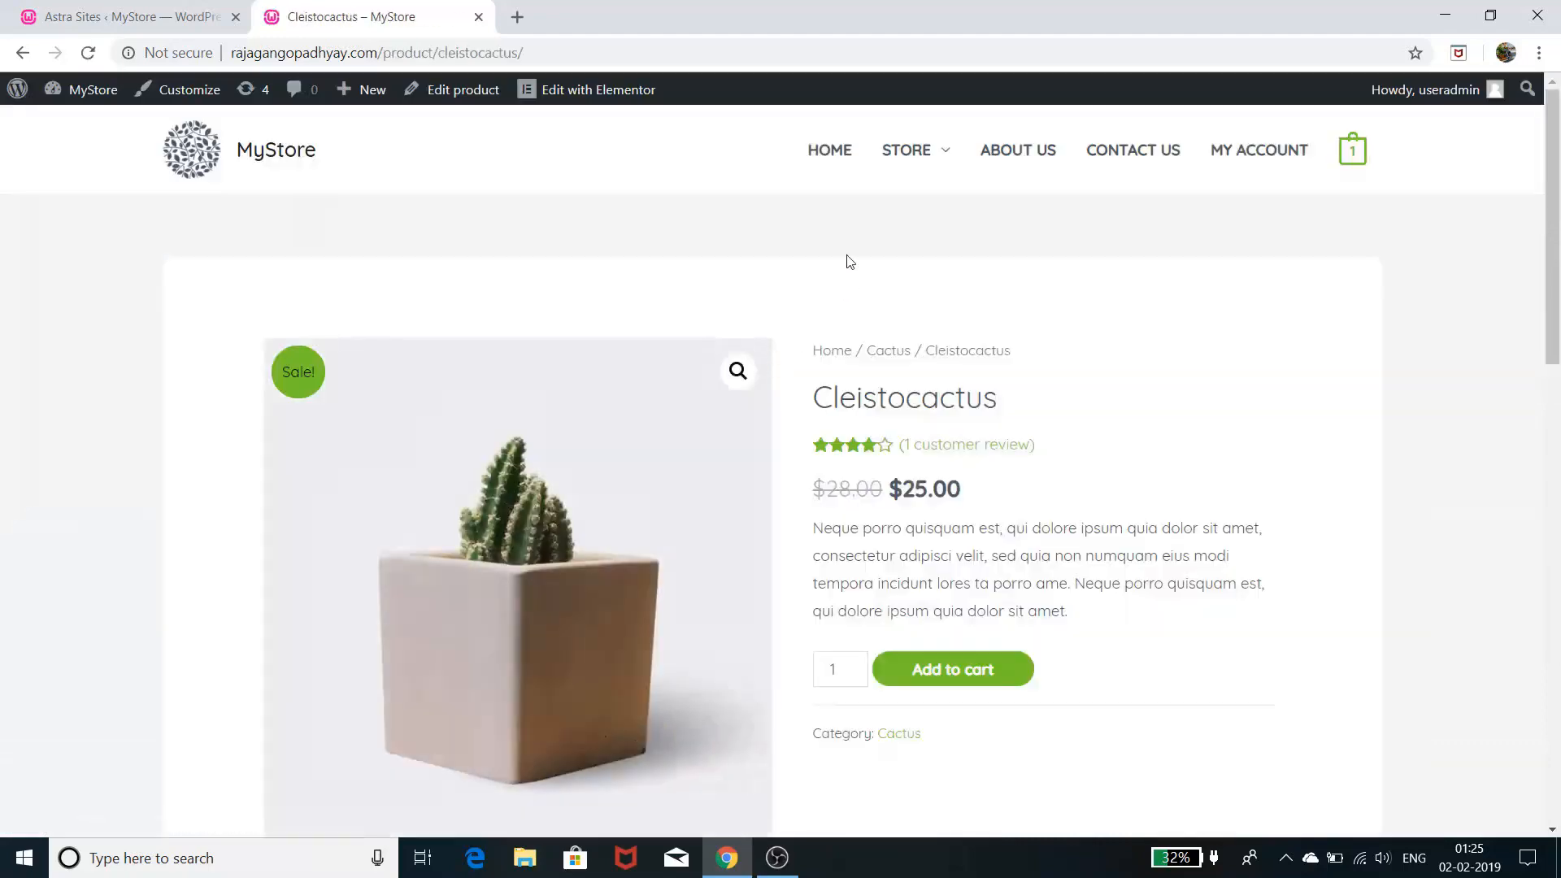
pyautogui.scroll(-2, 986, 344)
pyautogui.scroll(-1, 986, 344)
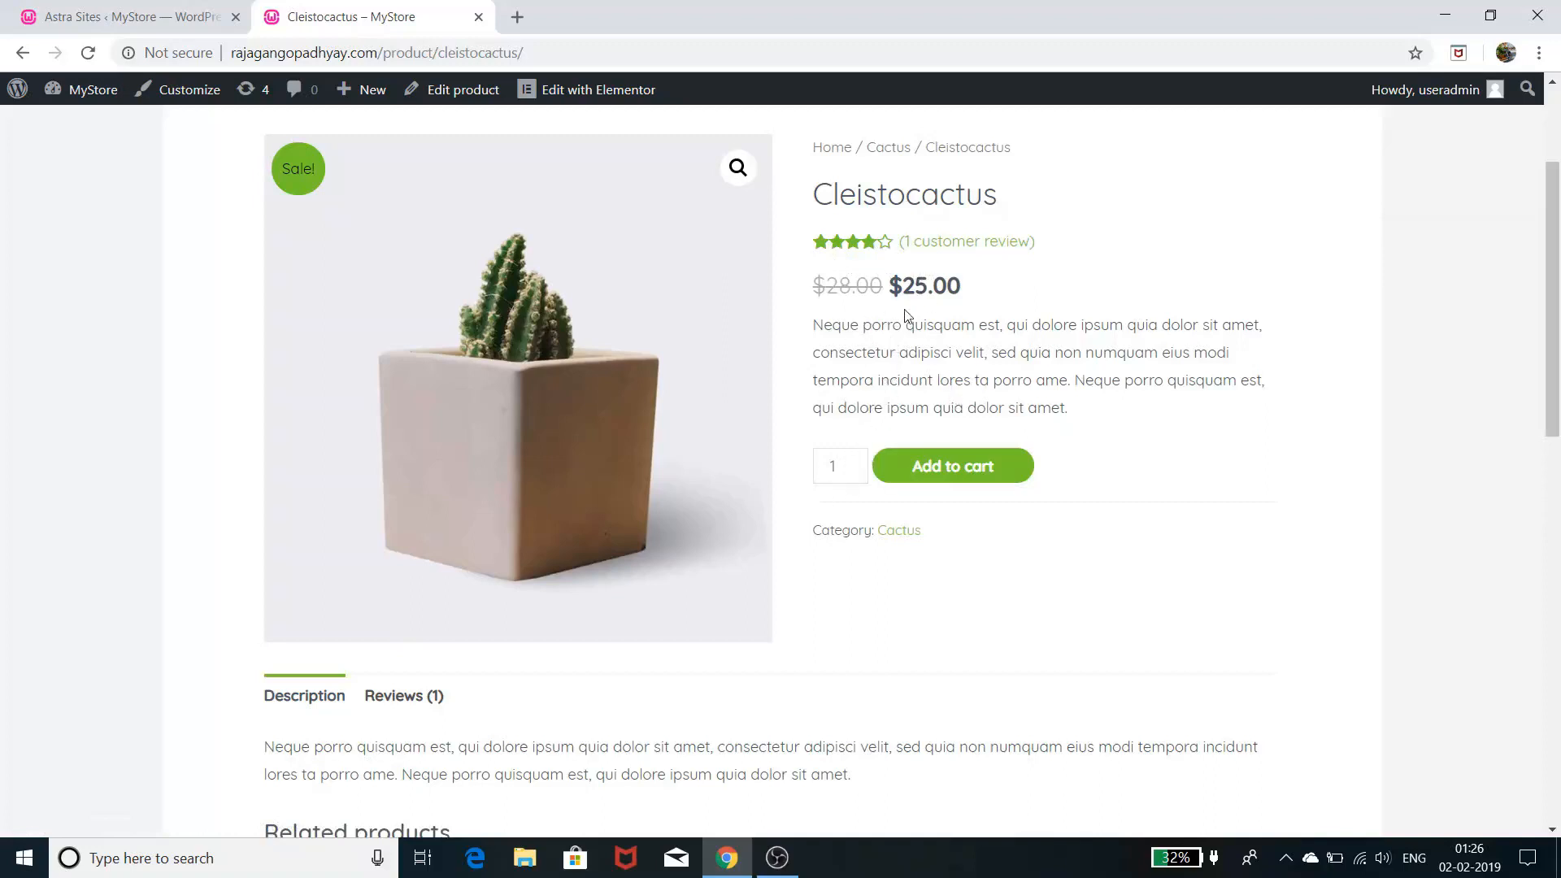
pyautogui.scroll(-4, 1014, 365)
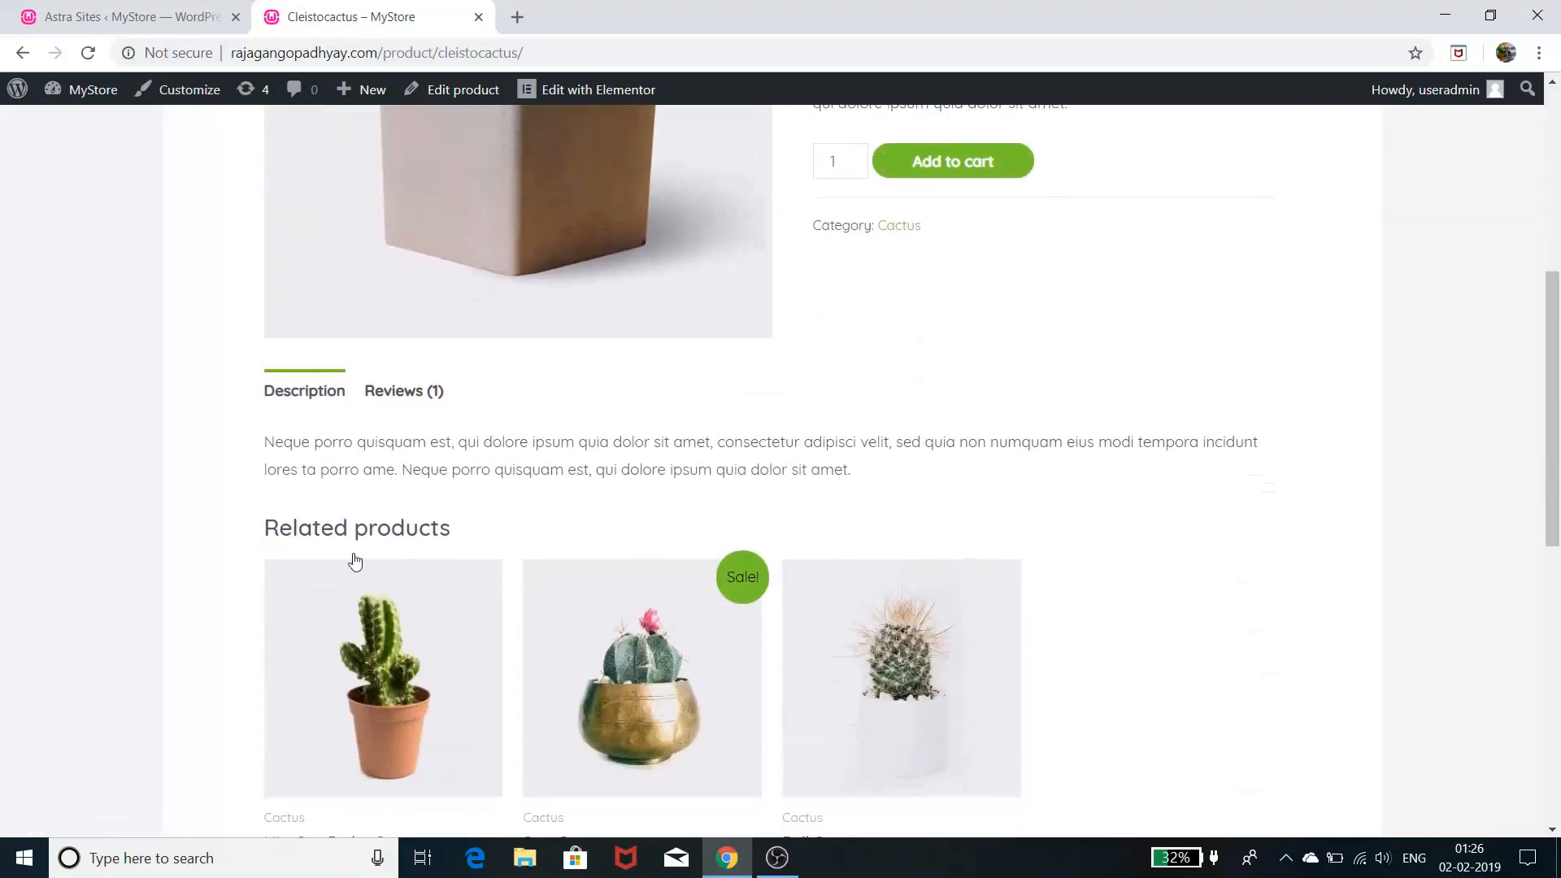
pyautogui.click(415, 395)
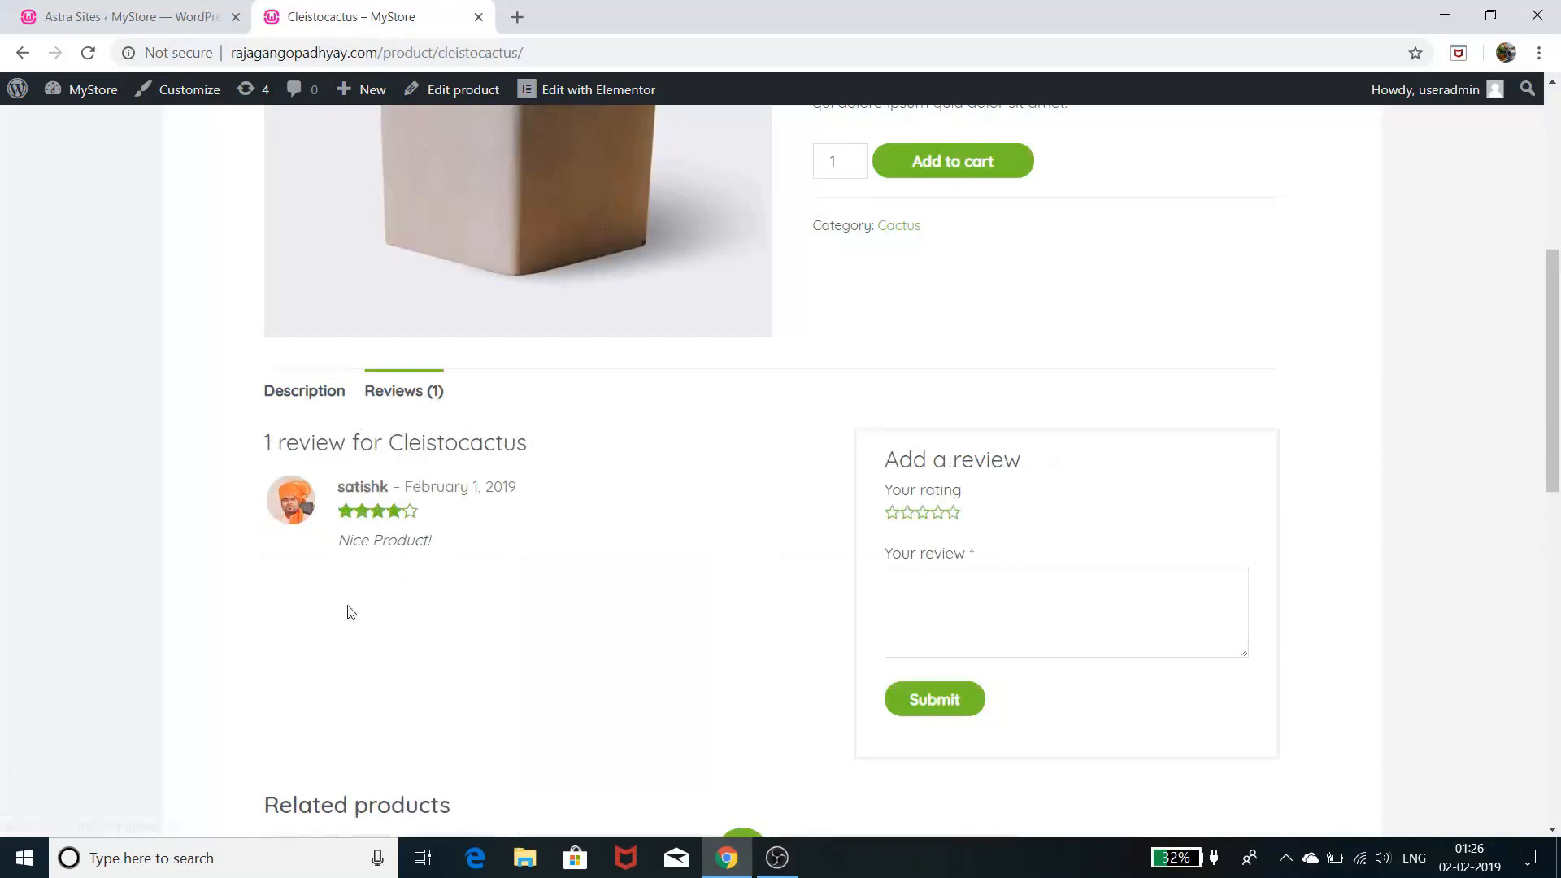
pyautogui.click(319, 397)
pyautogui.scroll(-3, 596, 491)
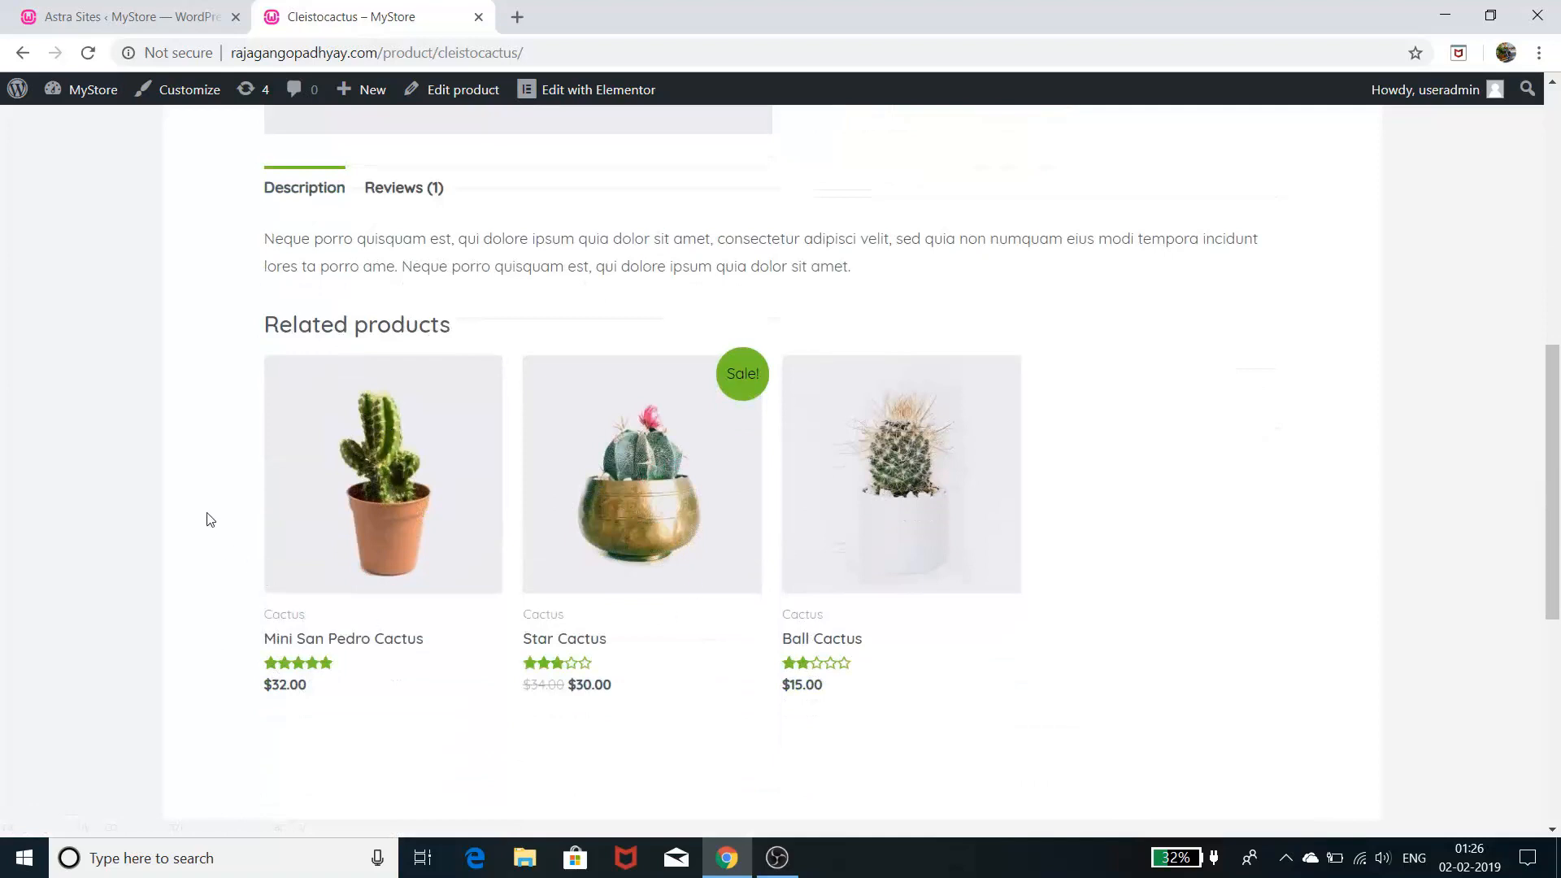
pyautogui.scroll(5, 725, 572)
pyautogui.scroll(3, 666, 537)
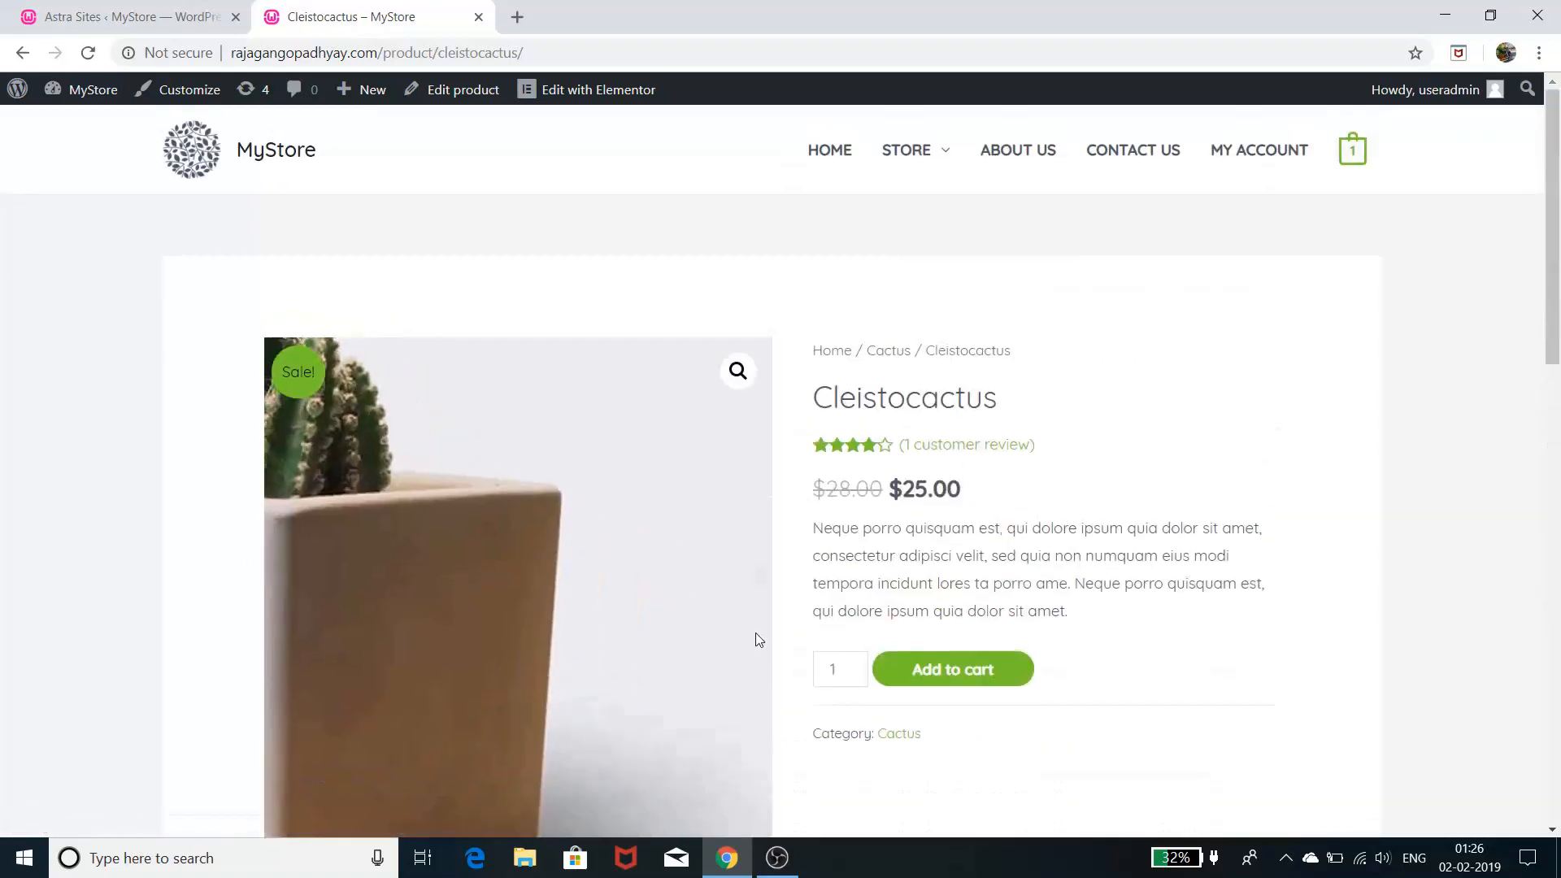
pyautogui.scroll(-6, 754, 618)
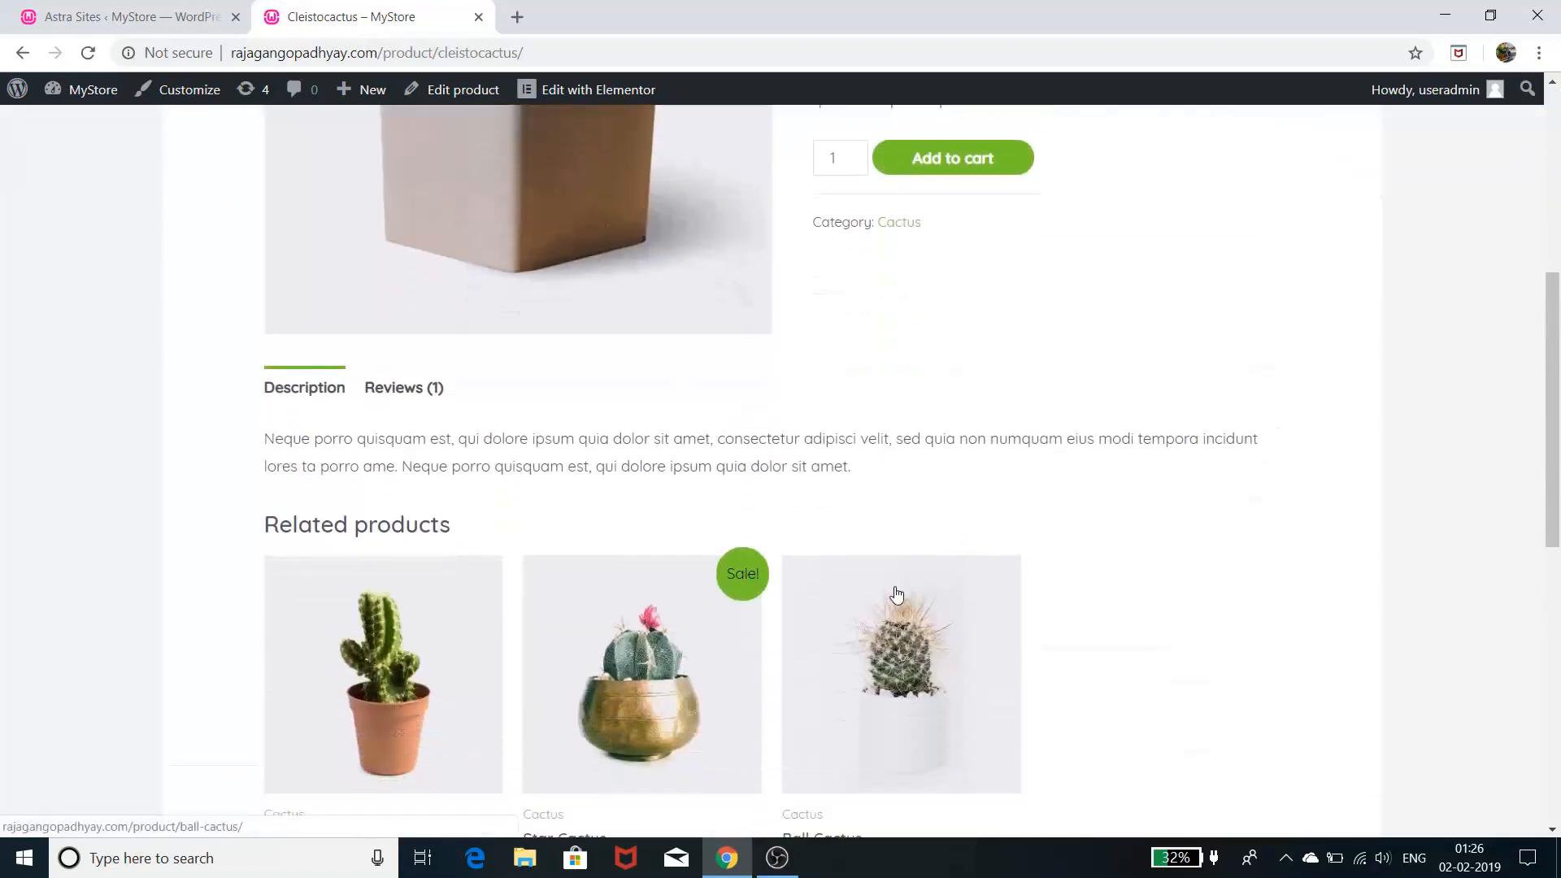
pyautogui.scroll(-3, 895, 582)
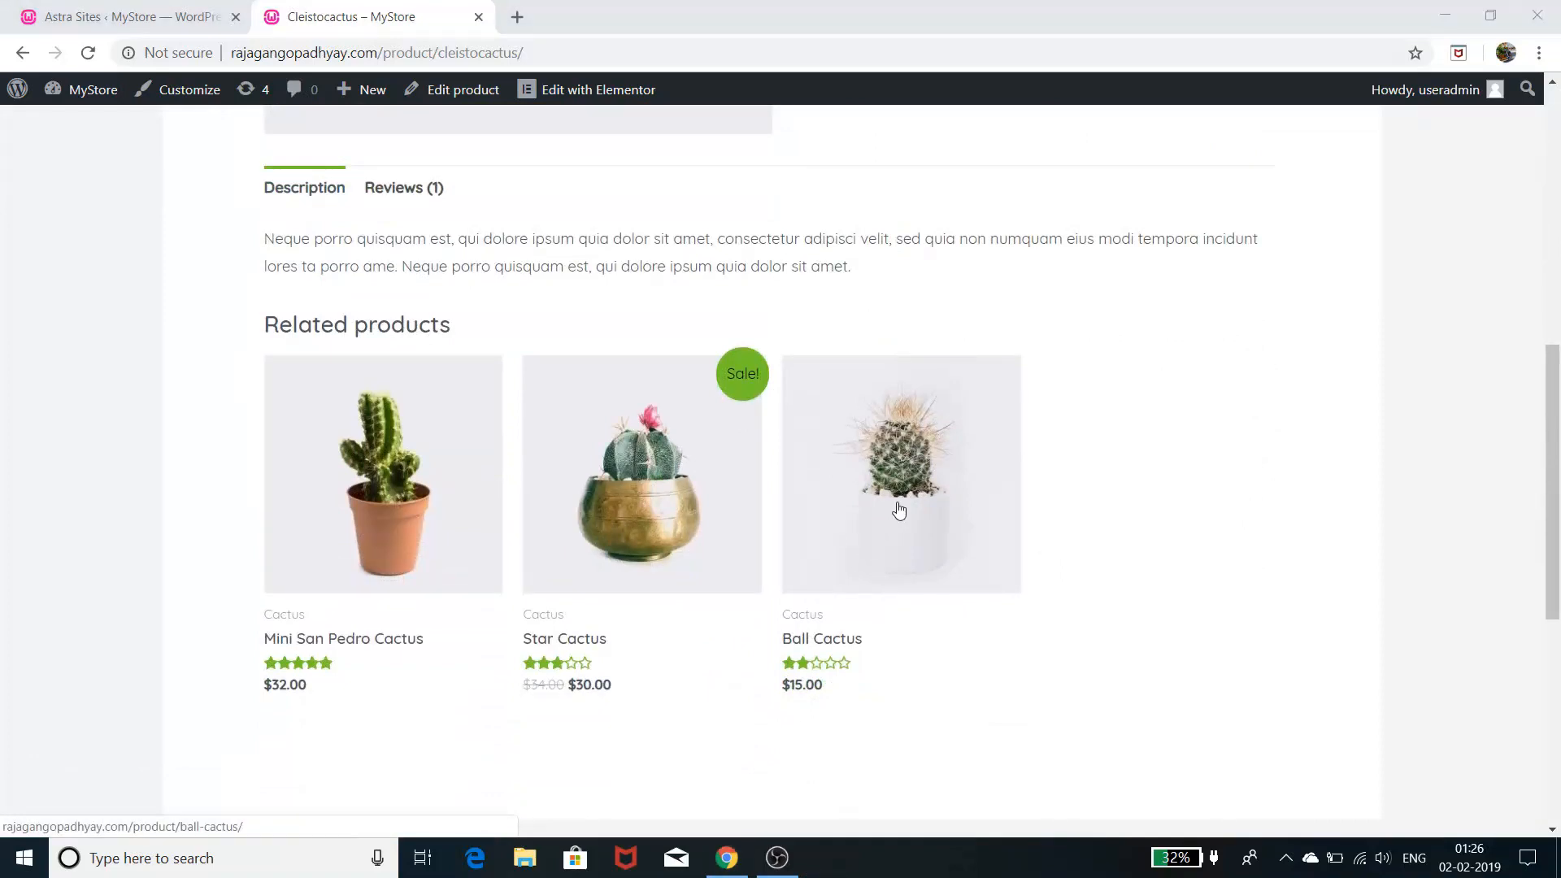
pyautogui.scroll(3, 898, 510)
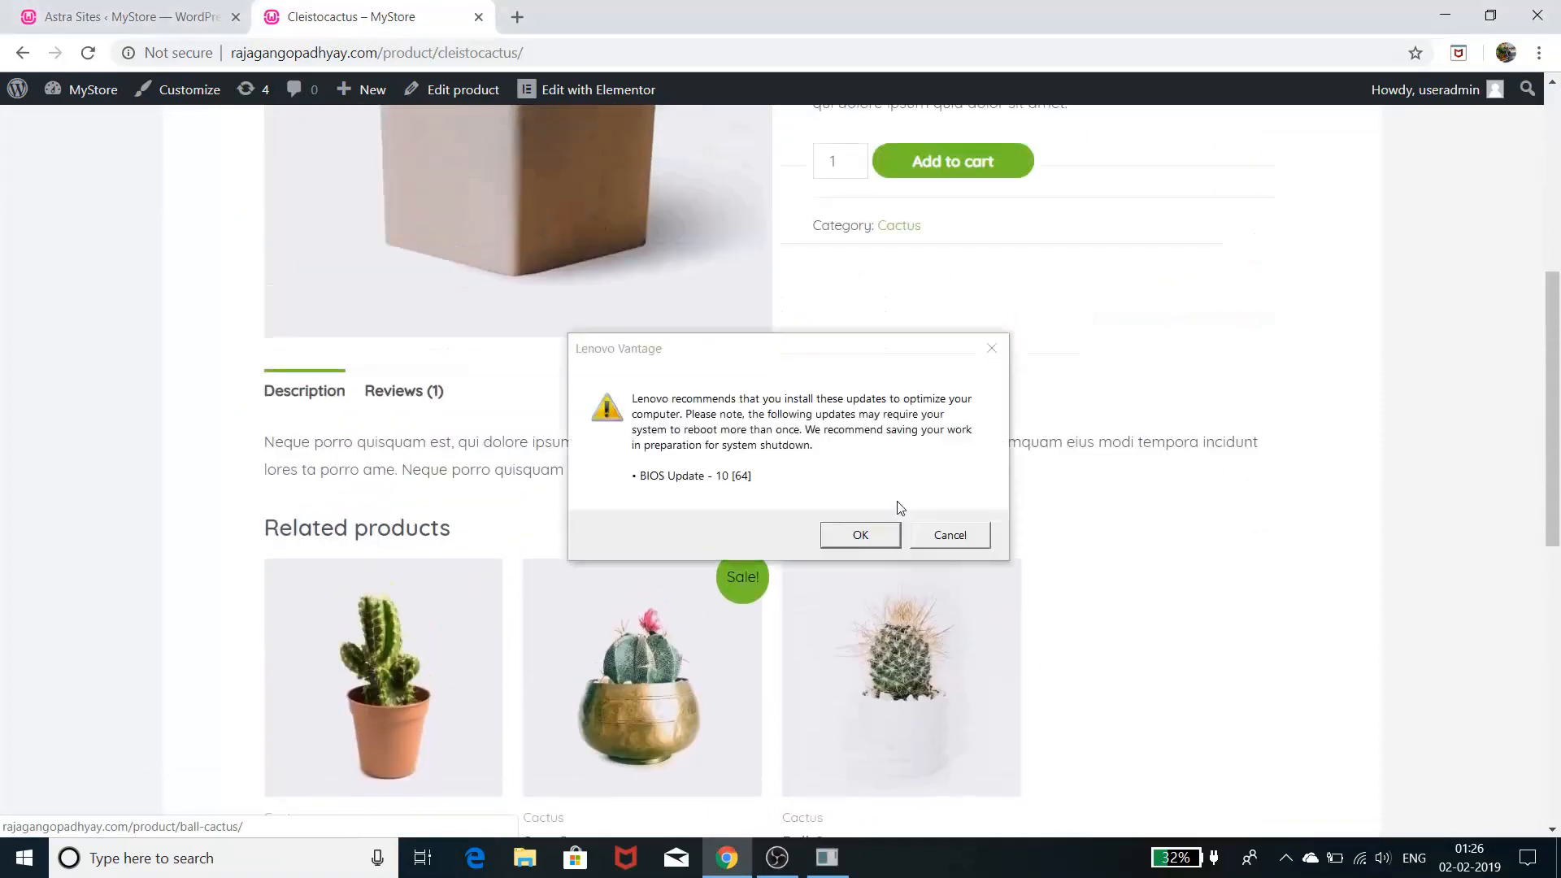
pyautogui.click(941, 536)
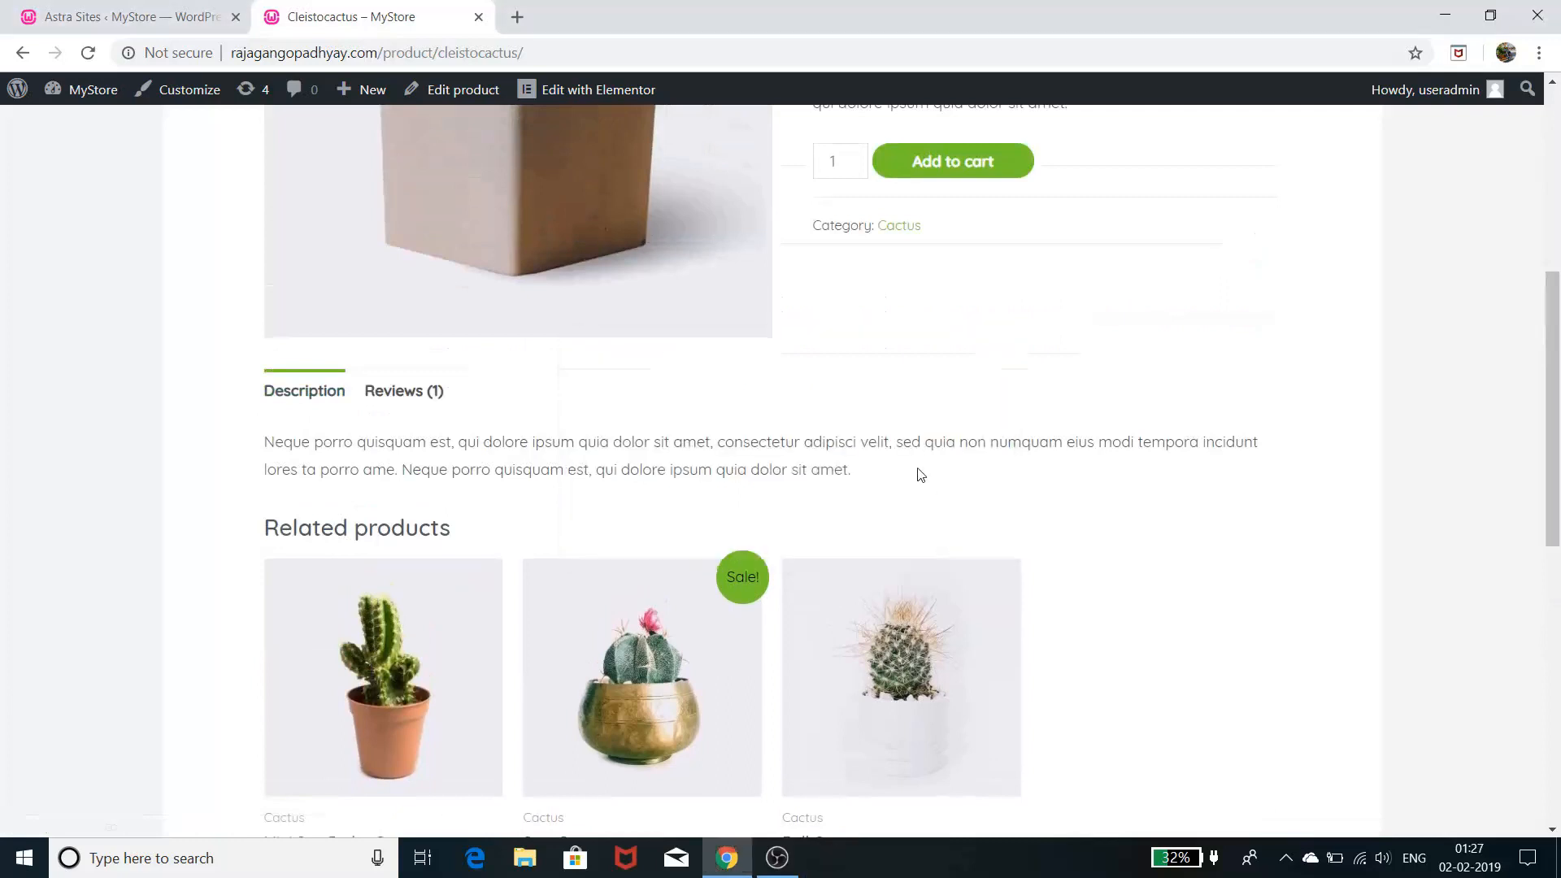
pyautogui.scroll(-5, 917, 474)
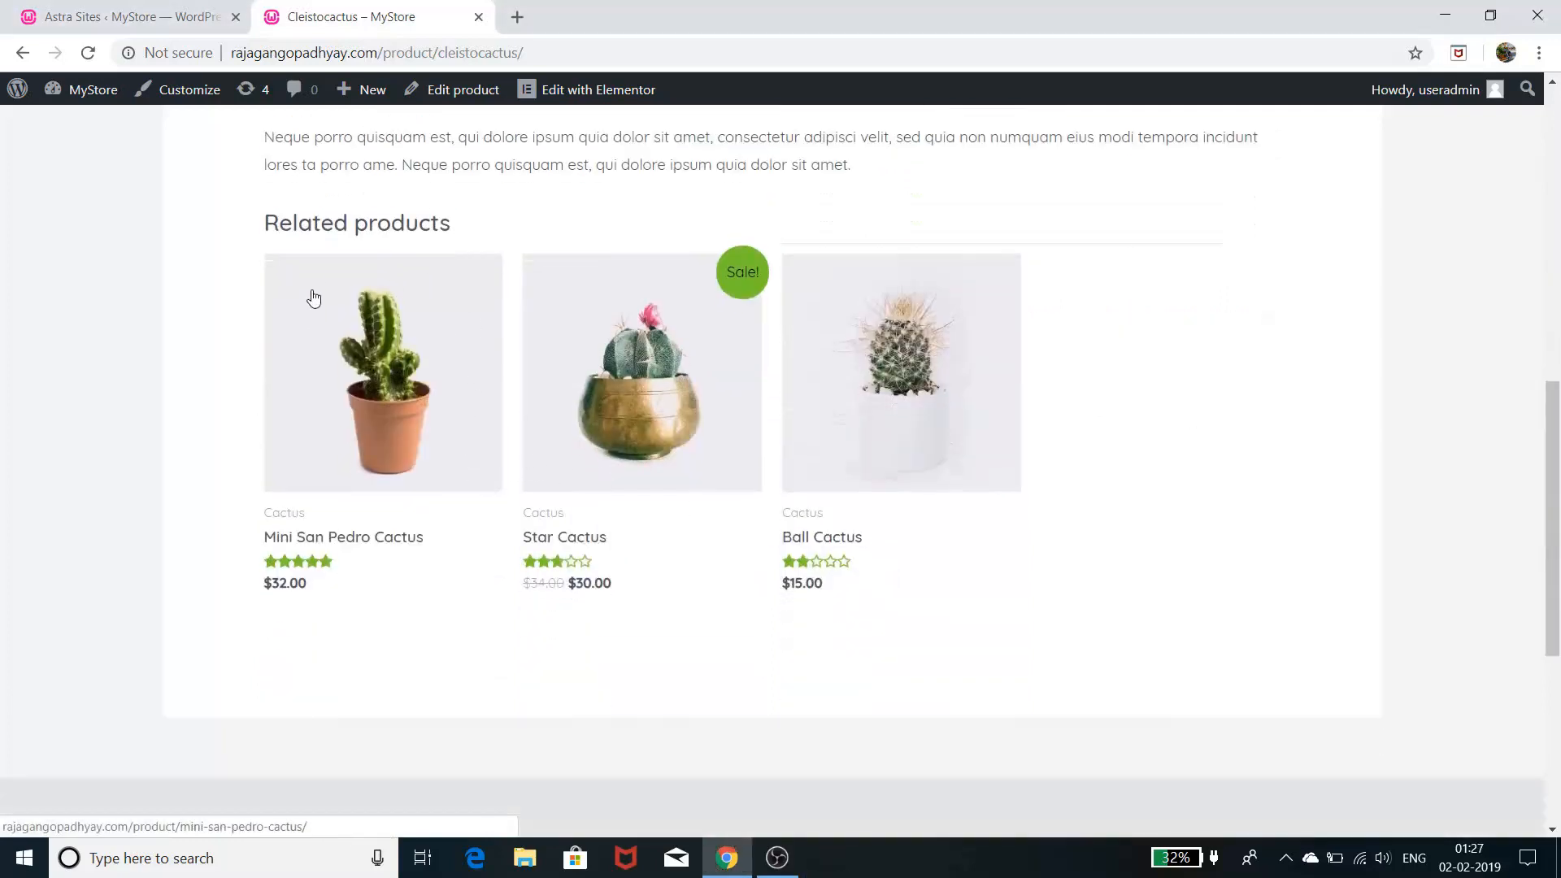
pyautogui.scroll(10, 340, 421)
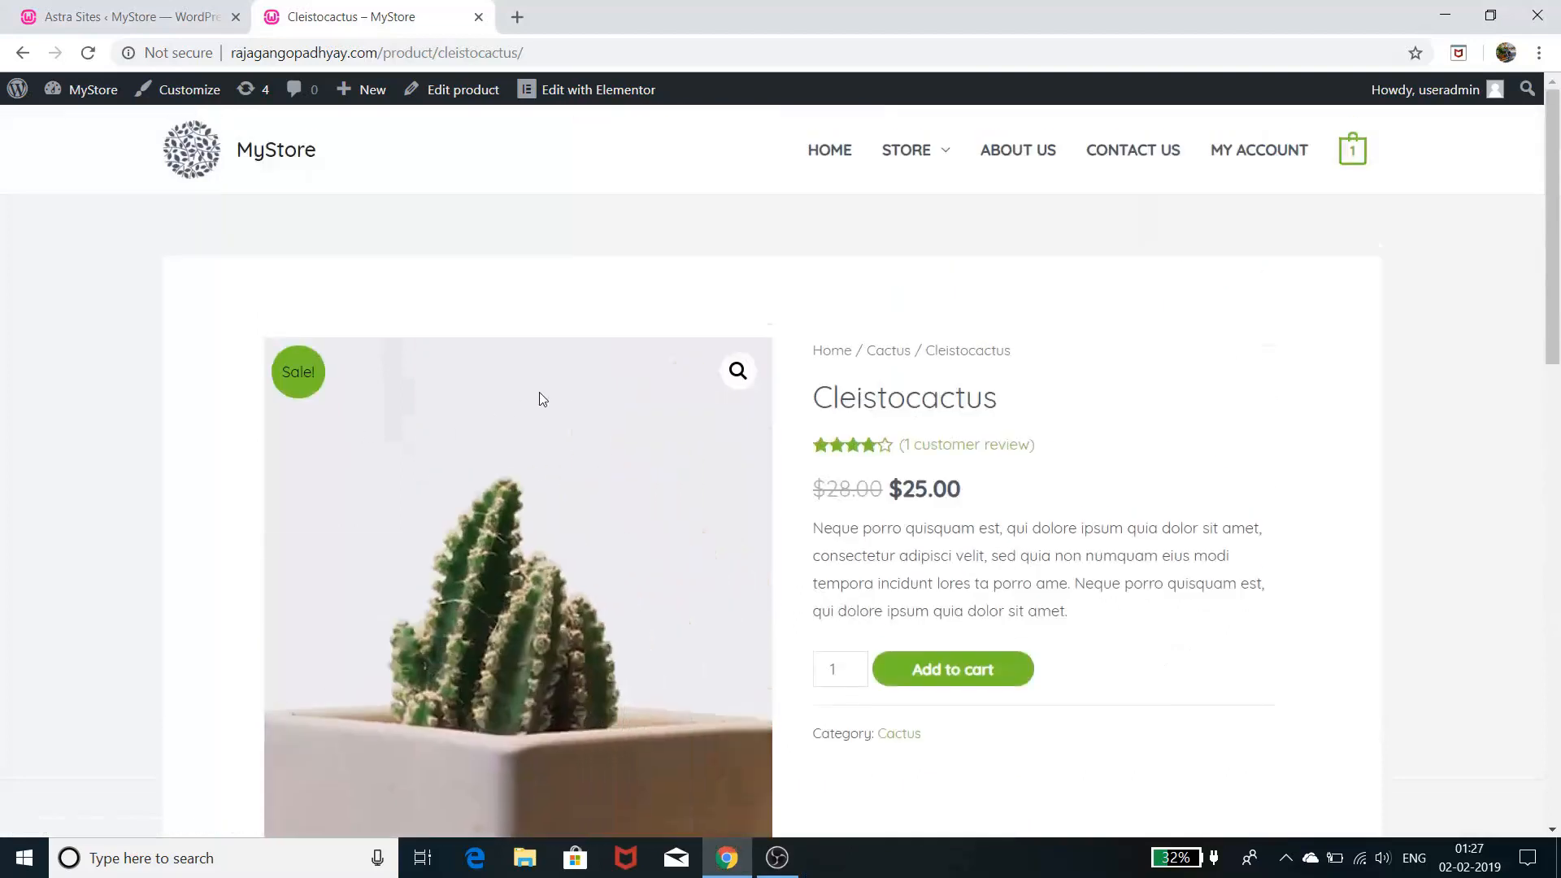
pyautogui.scroll(-6, 567, 576)
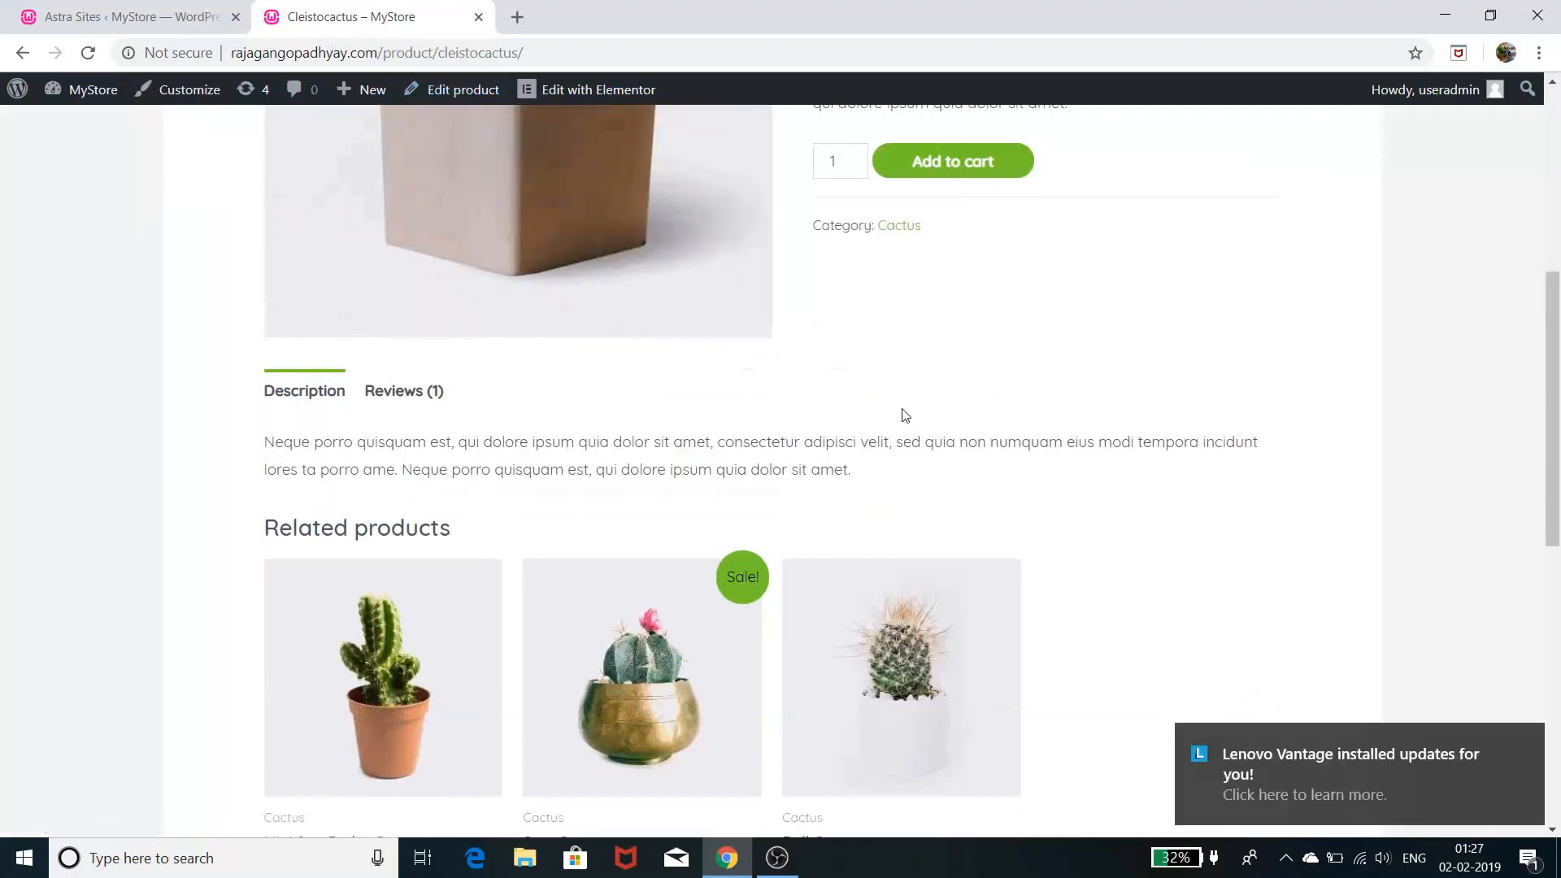
pyautogui.scroll(-3, 911, 439)
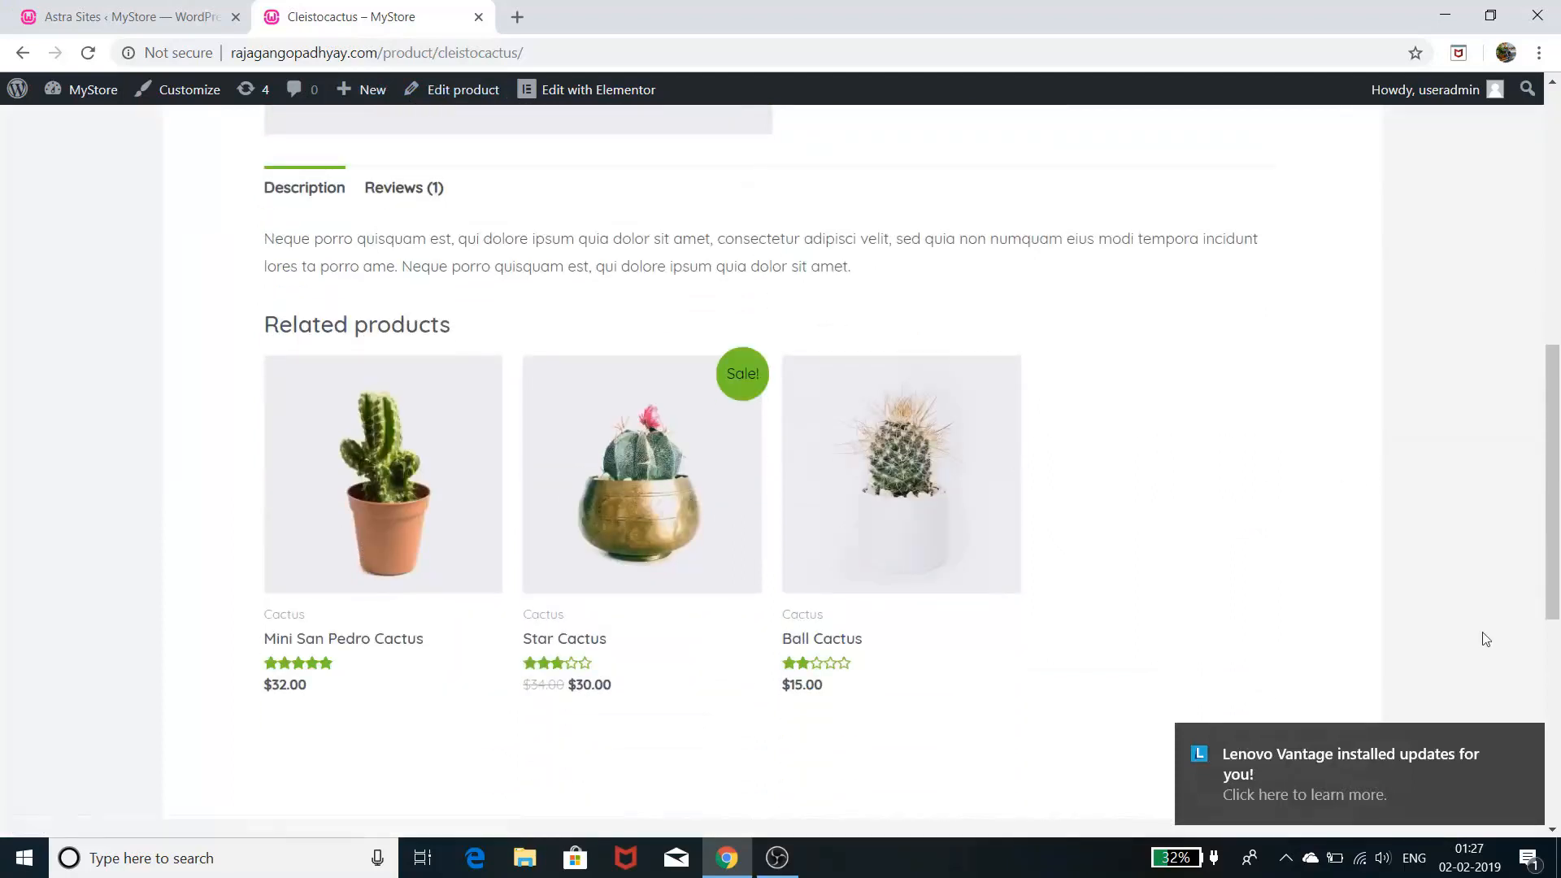
pyautogui.scroll(-4, 1322, 603)
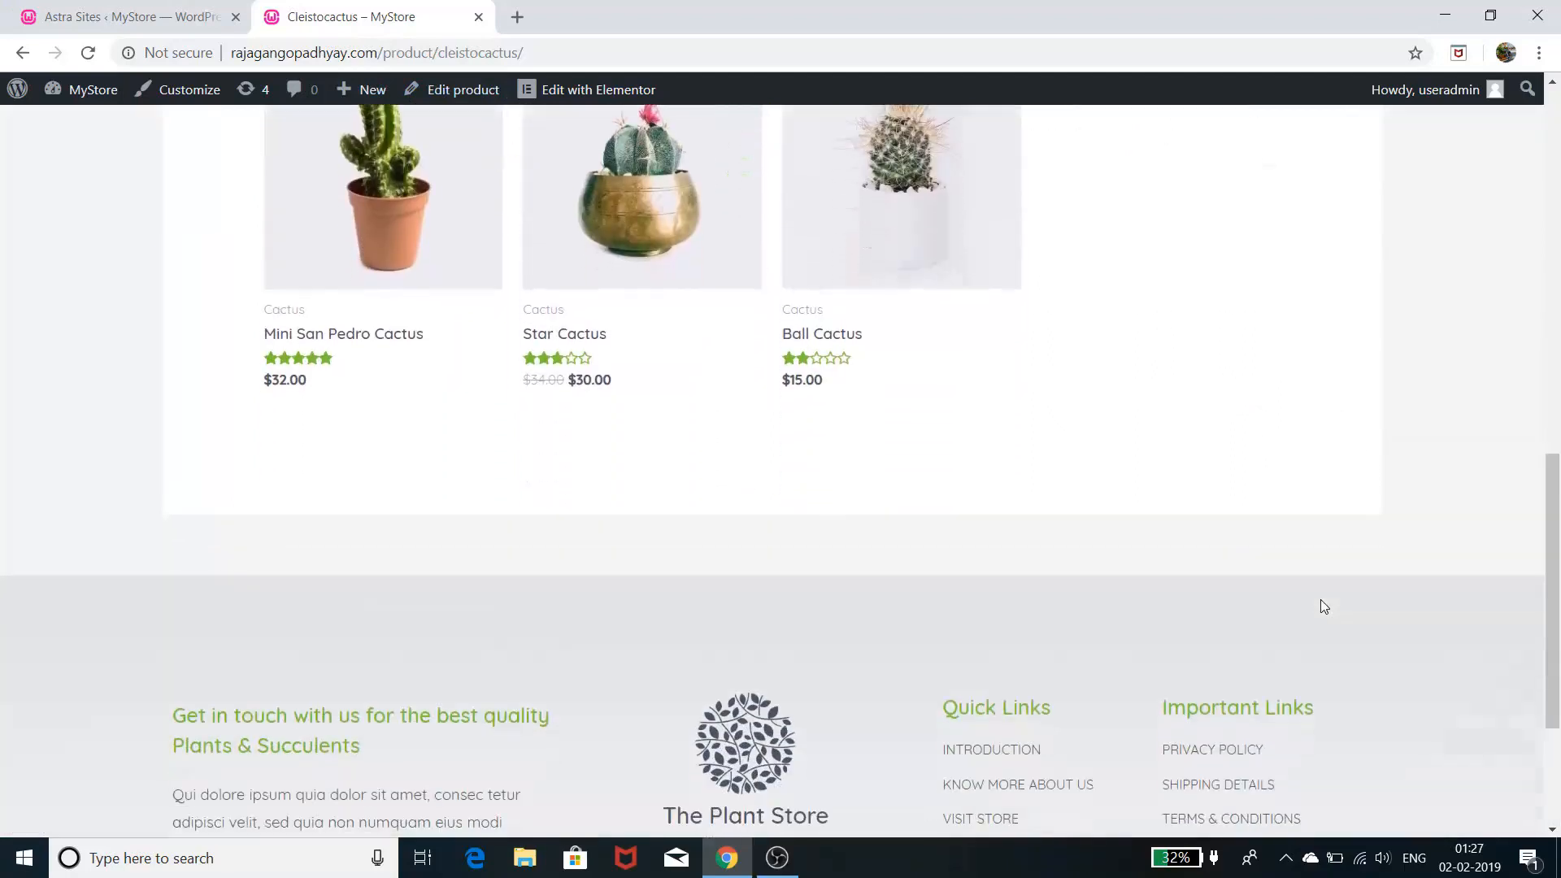
pyautogui.scroll(4, 1322, 603)
pyautogui.scroll(7, 1323, 606)
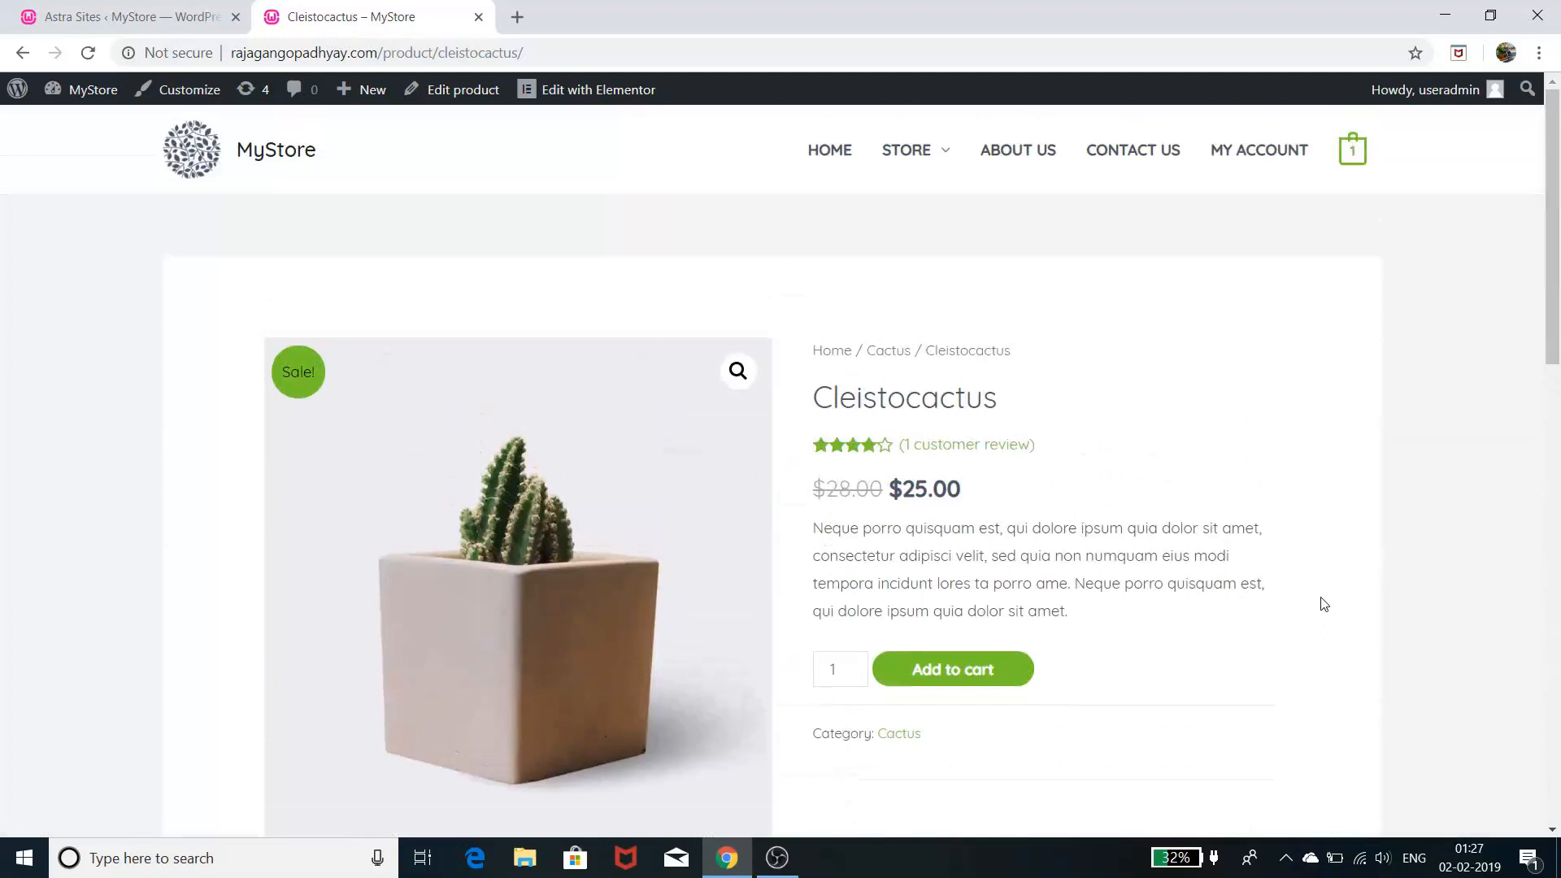
pyautogui.scroll(-2, 993, 460)
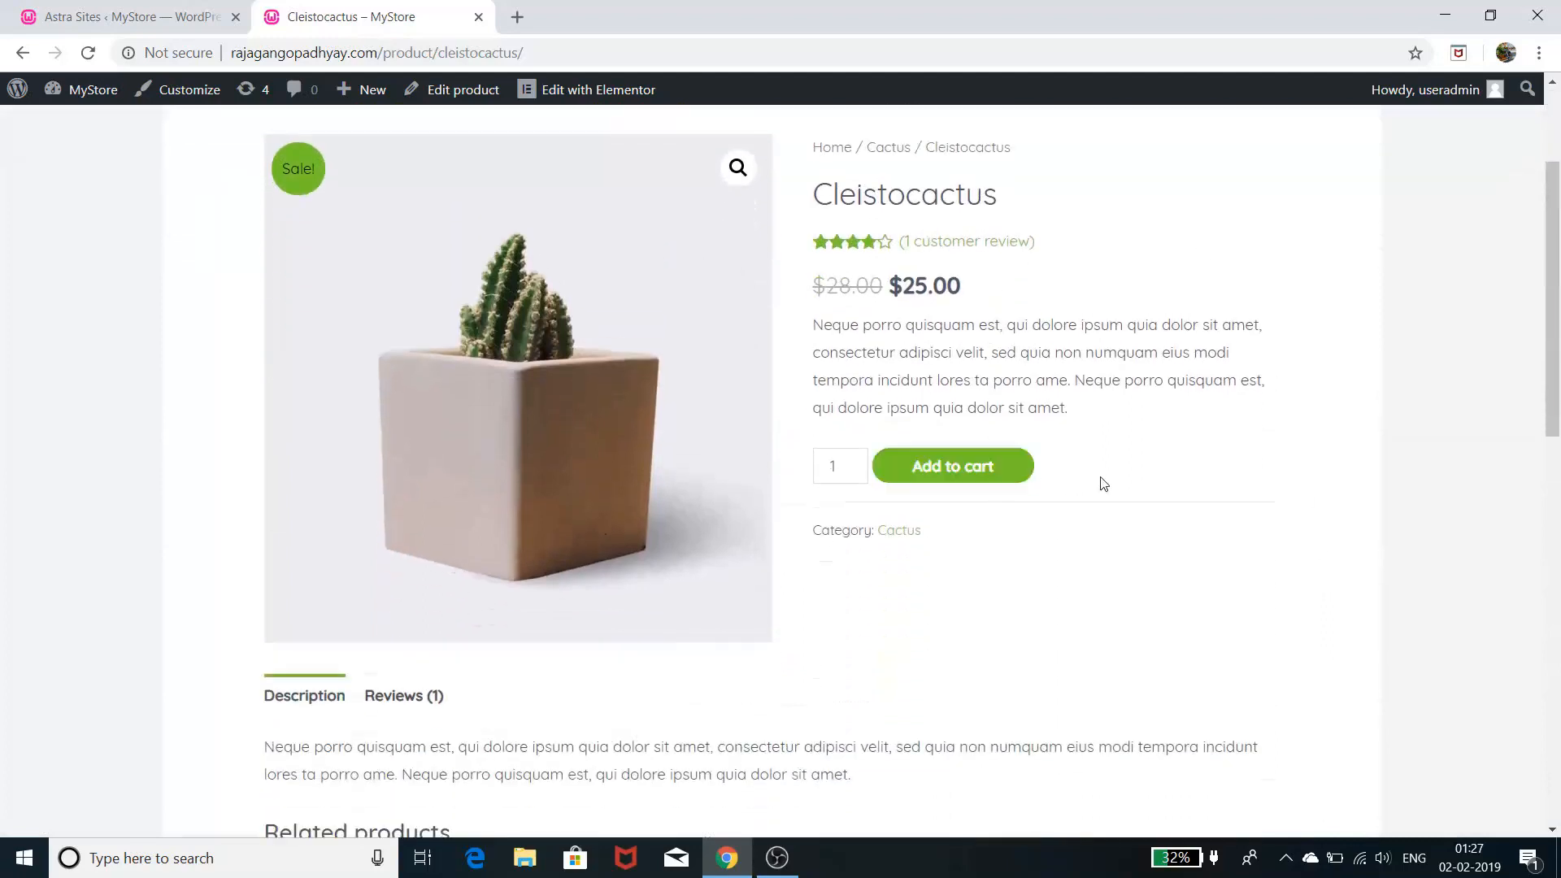
pyautogui.scroll(2, 1117, 470)
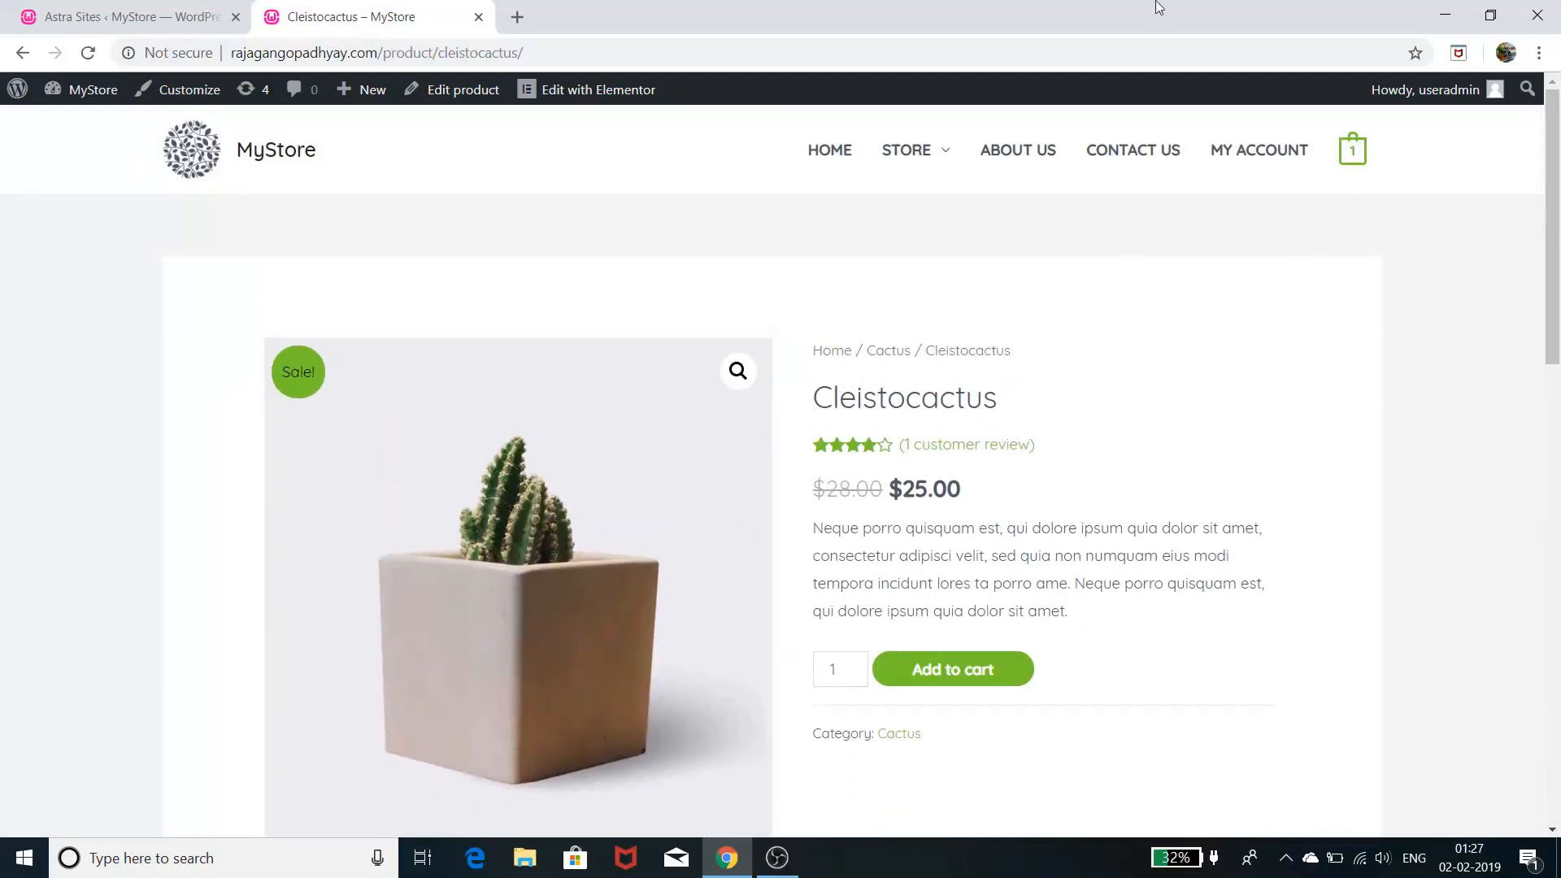
# - Add another Cleistocactus to the cart and check the header mini-cart
pyautogui.click(966, 677)
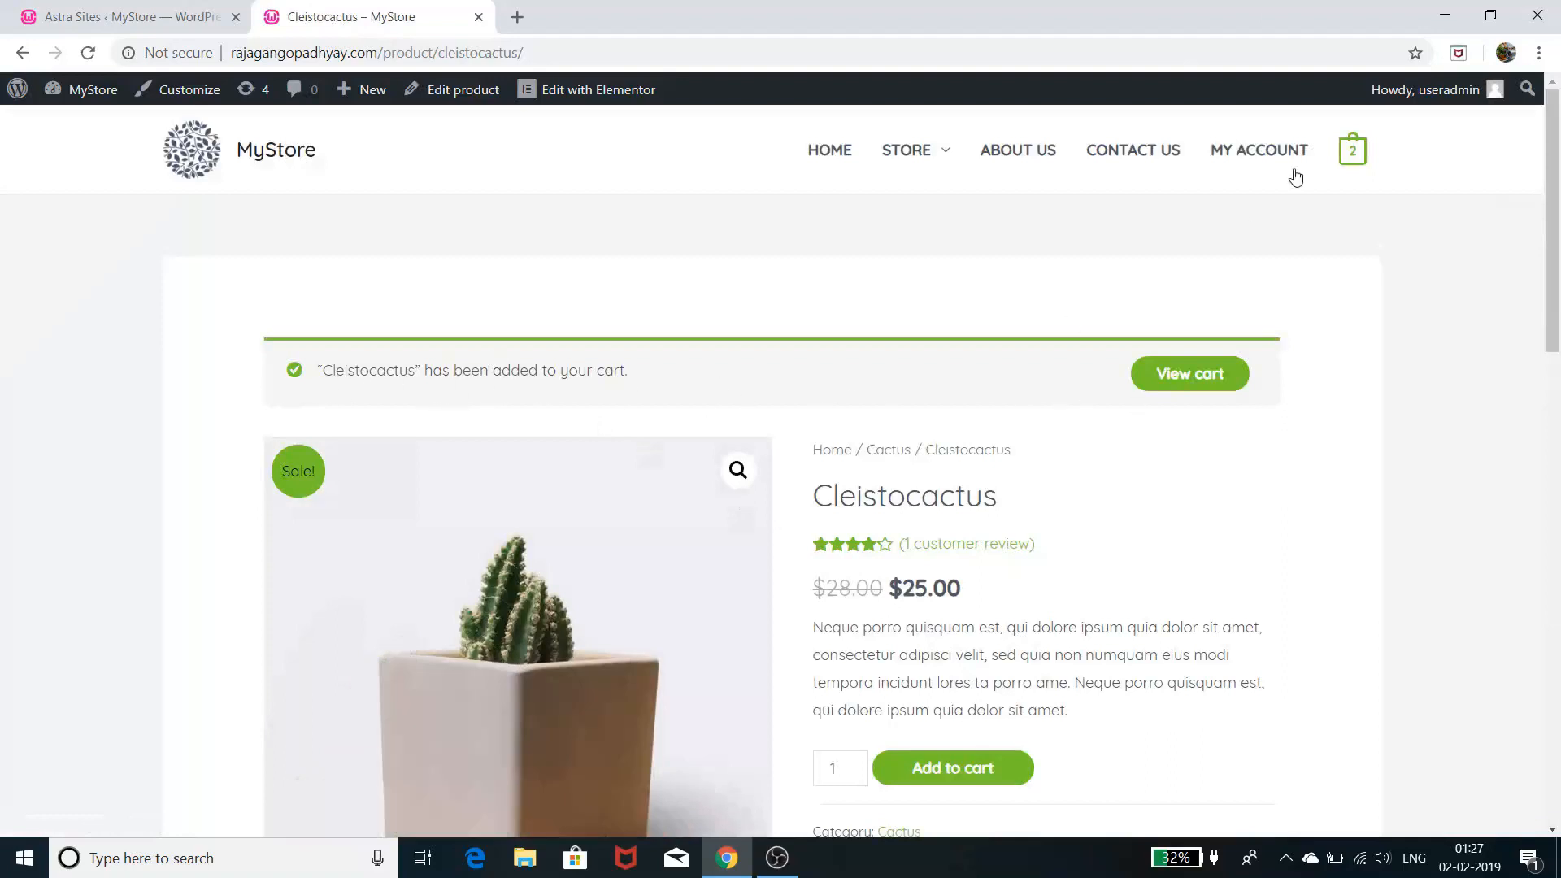
pyautogui.moveTo(1352, 161)
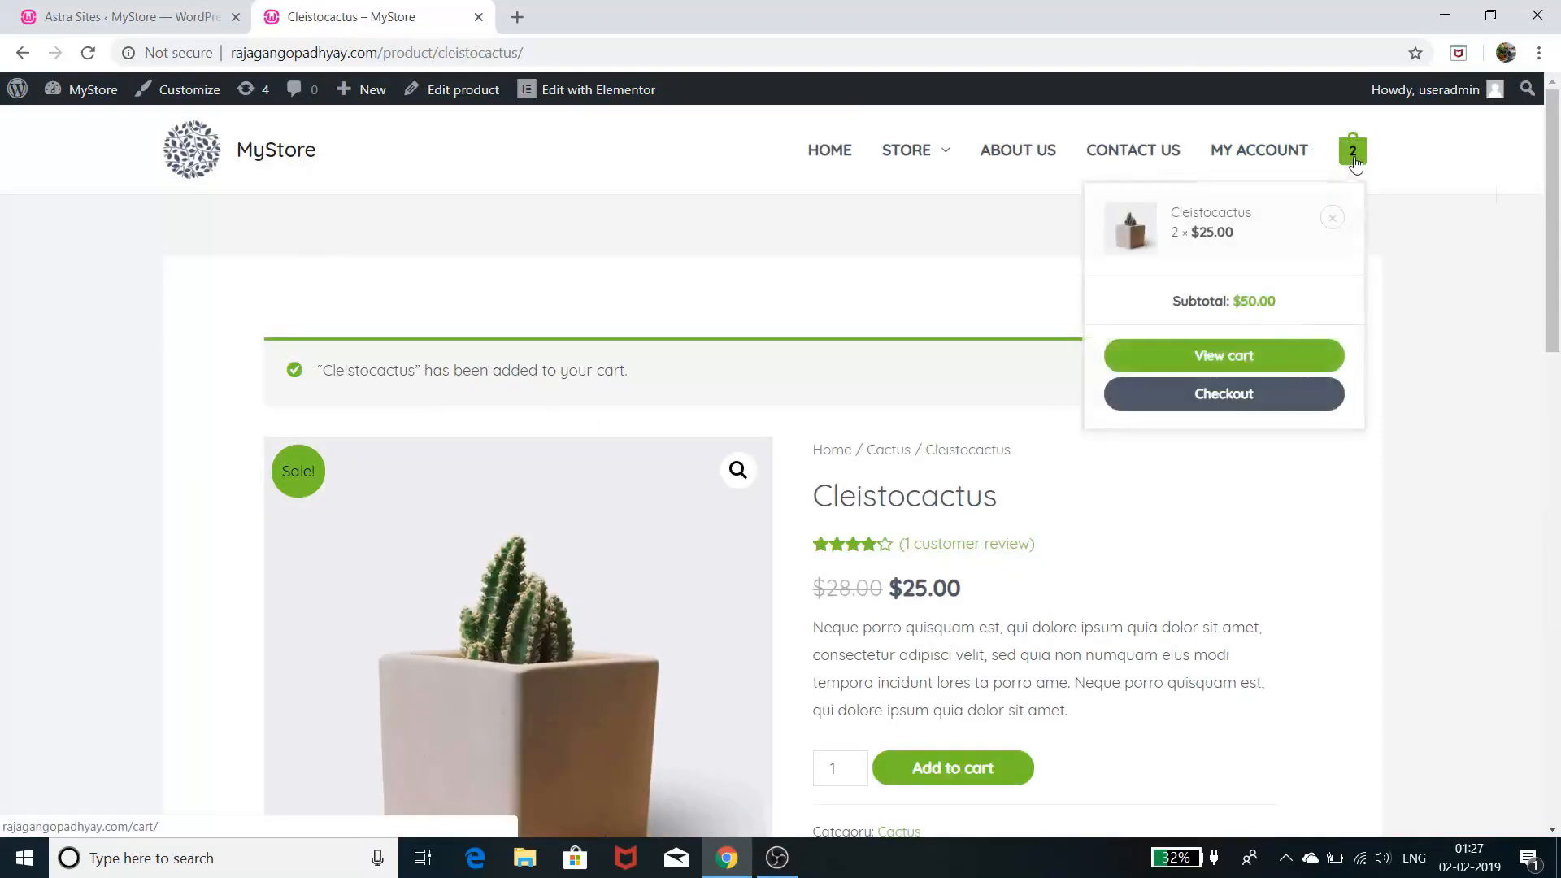
pyautogui.scroll(-2, 981, 612)
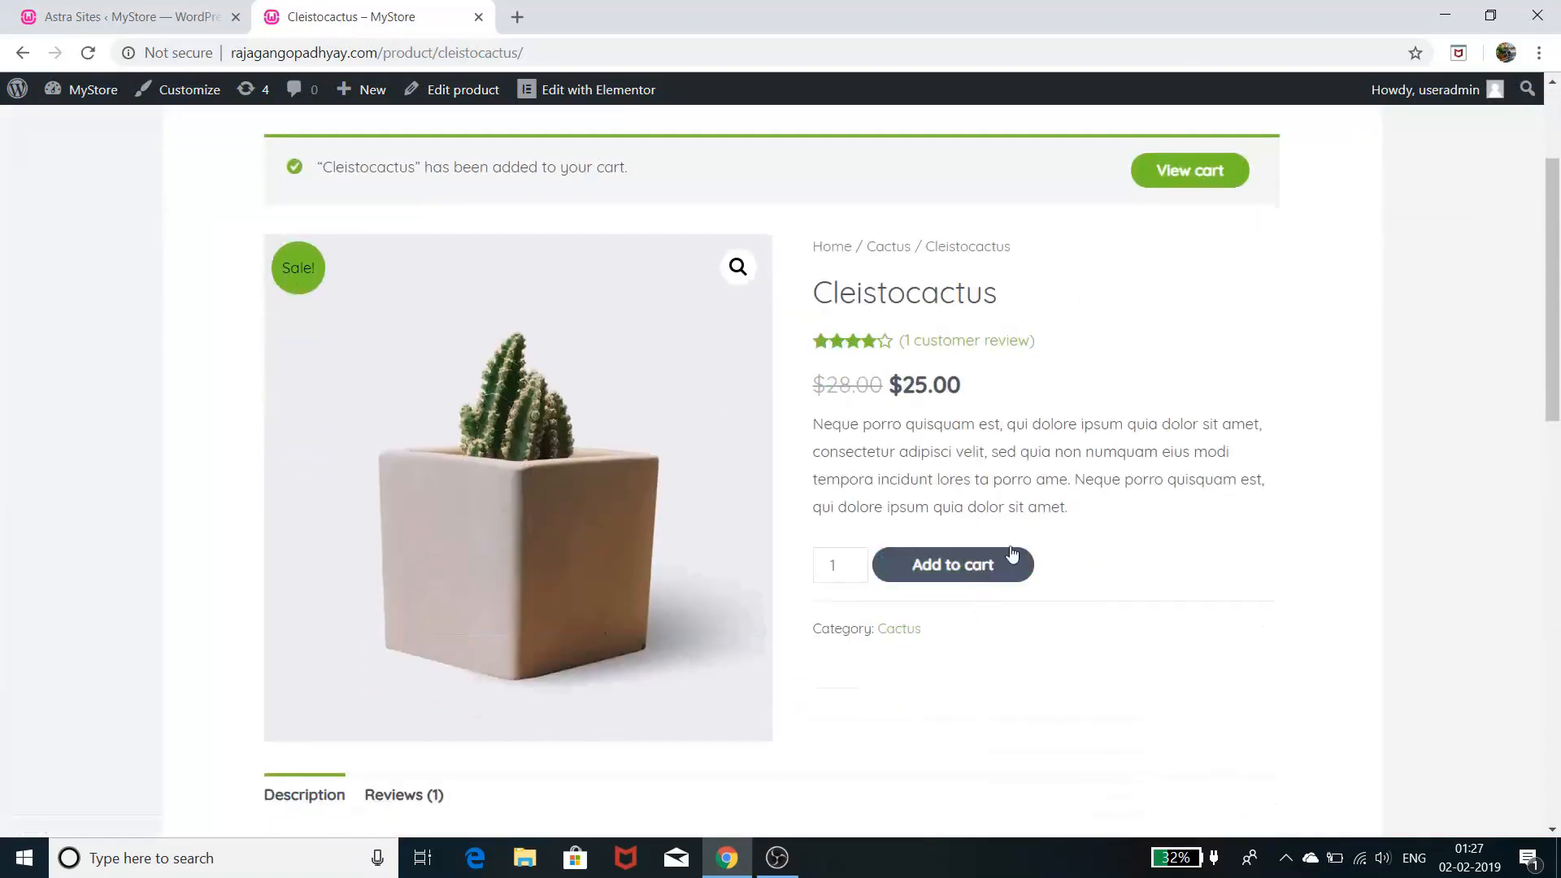
pyautogui.scroll(2, 1150, 456)
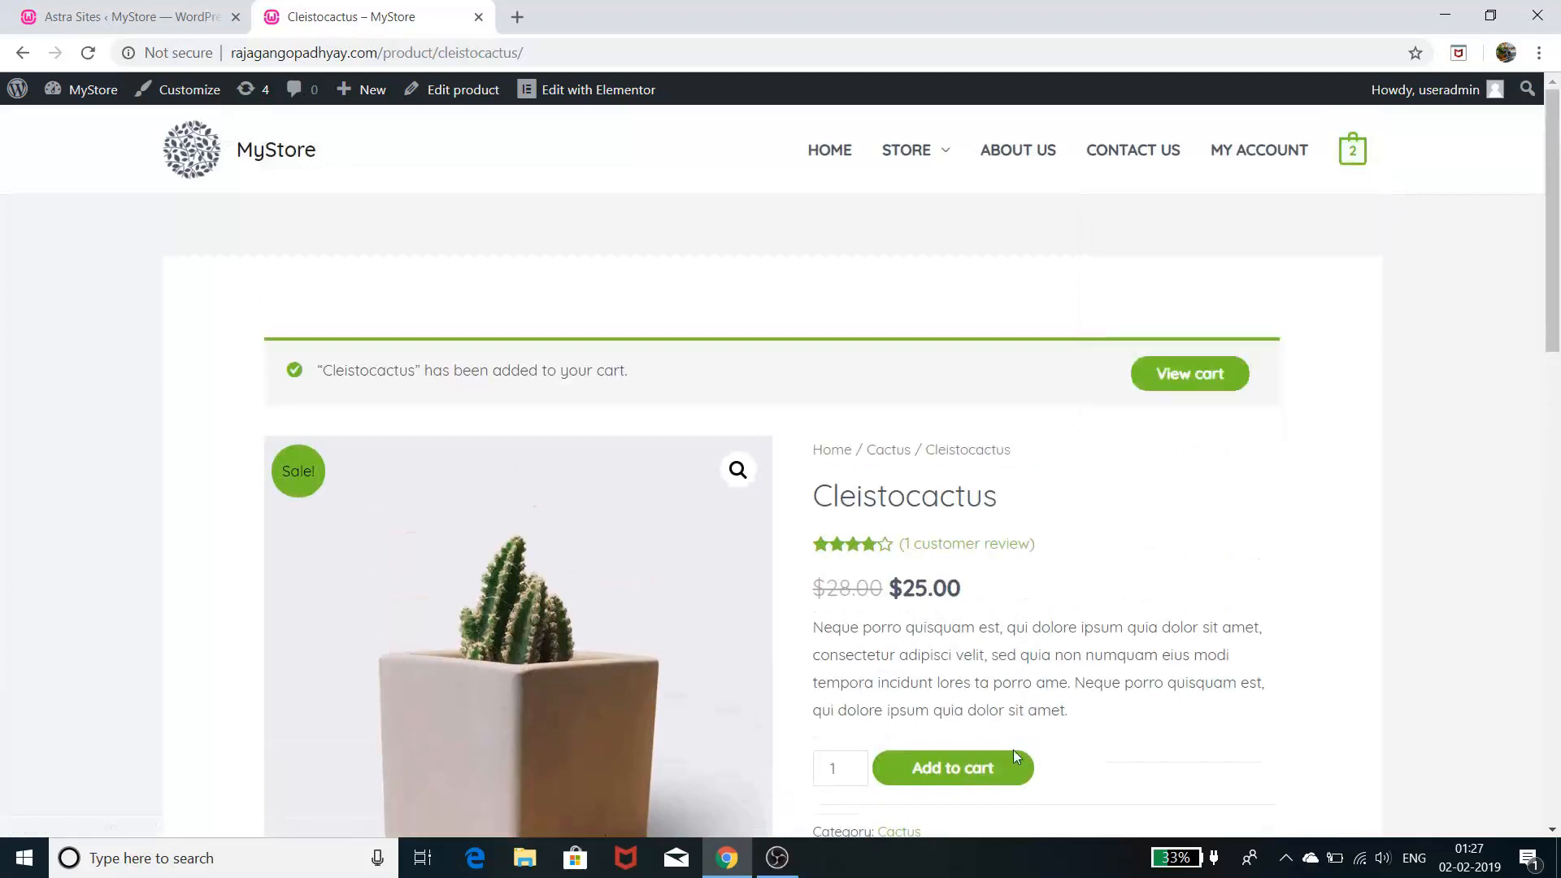
pyautogui.click(1012, 749)
pyautogui.moveTo(1360, 159)
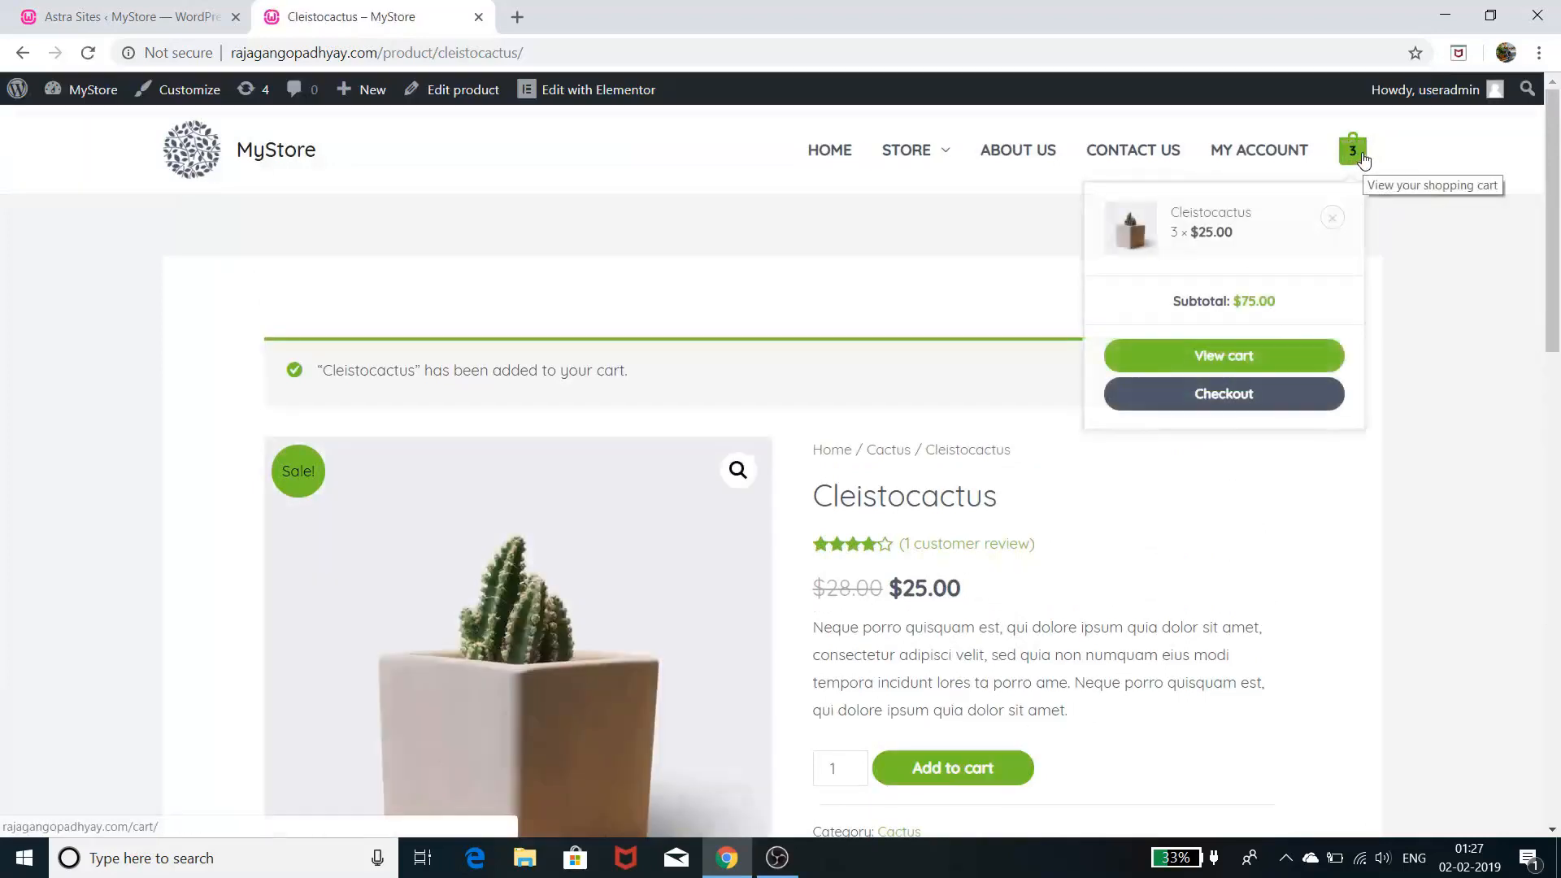
pyautogui.scroll(-4, 1411, 575)
pyautogui.scroll(4, 1140, 596)
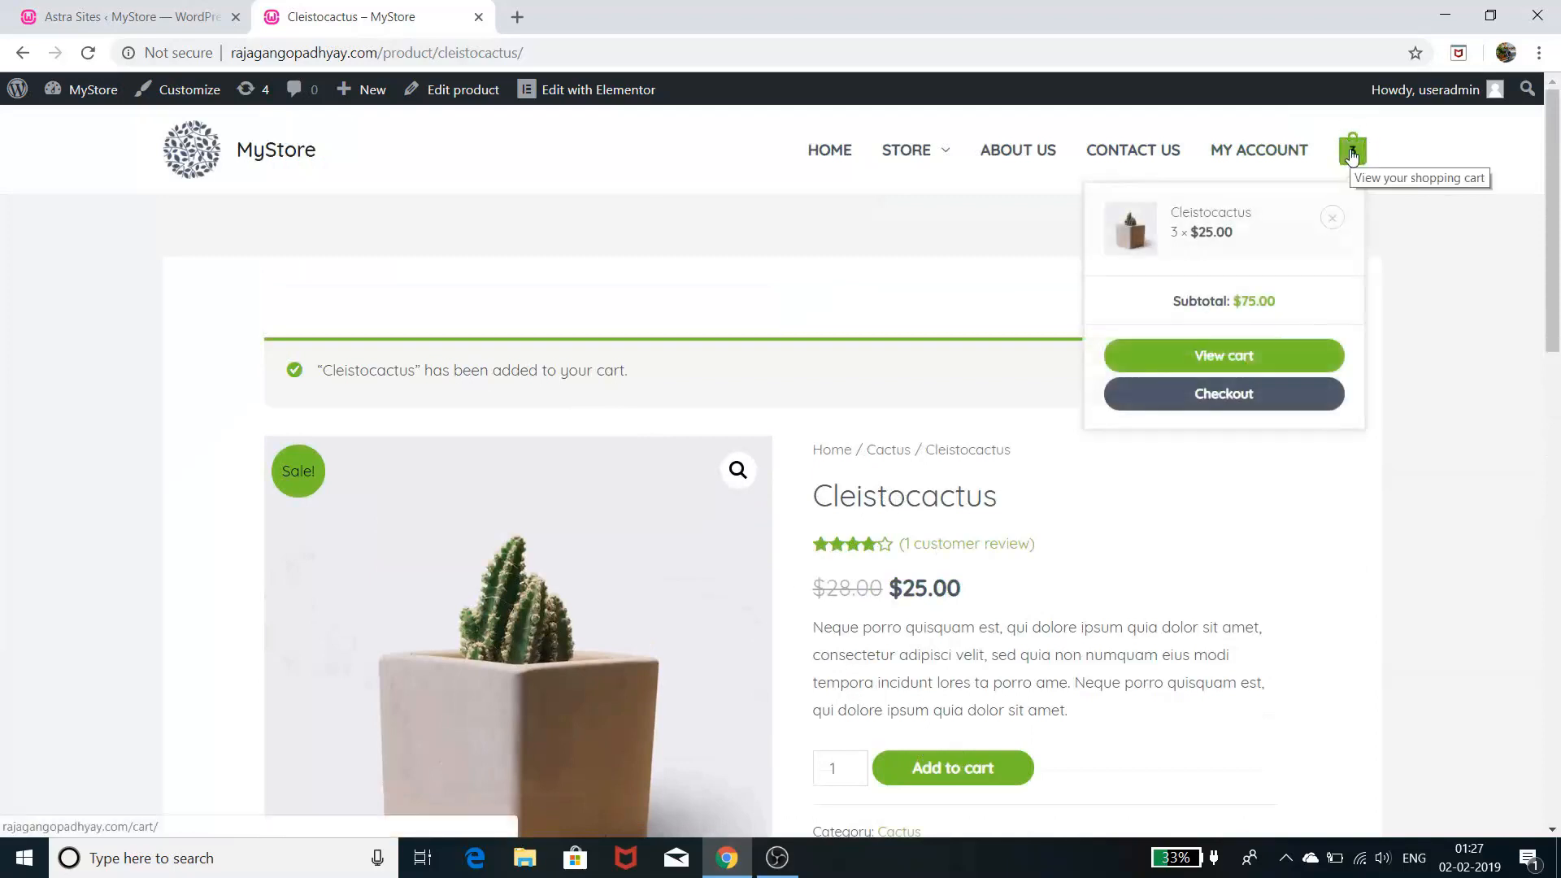
# - Open the full cart page showing 3 × $25.00 for a $75.00 subtotal
pyautogui.scroll(-2, 1553, 411)
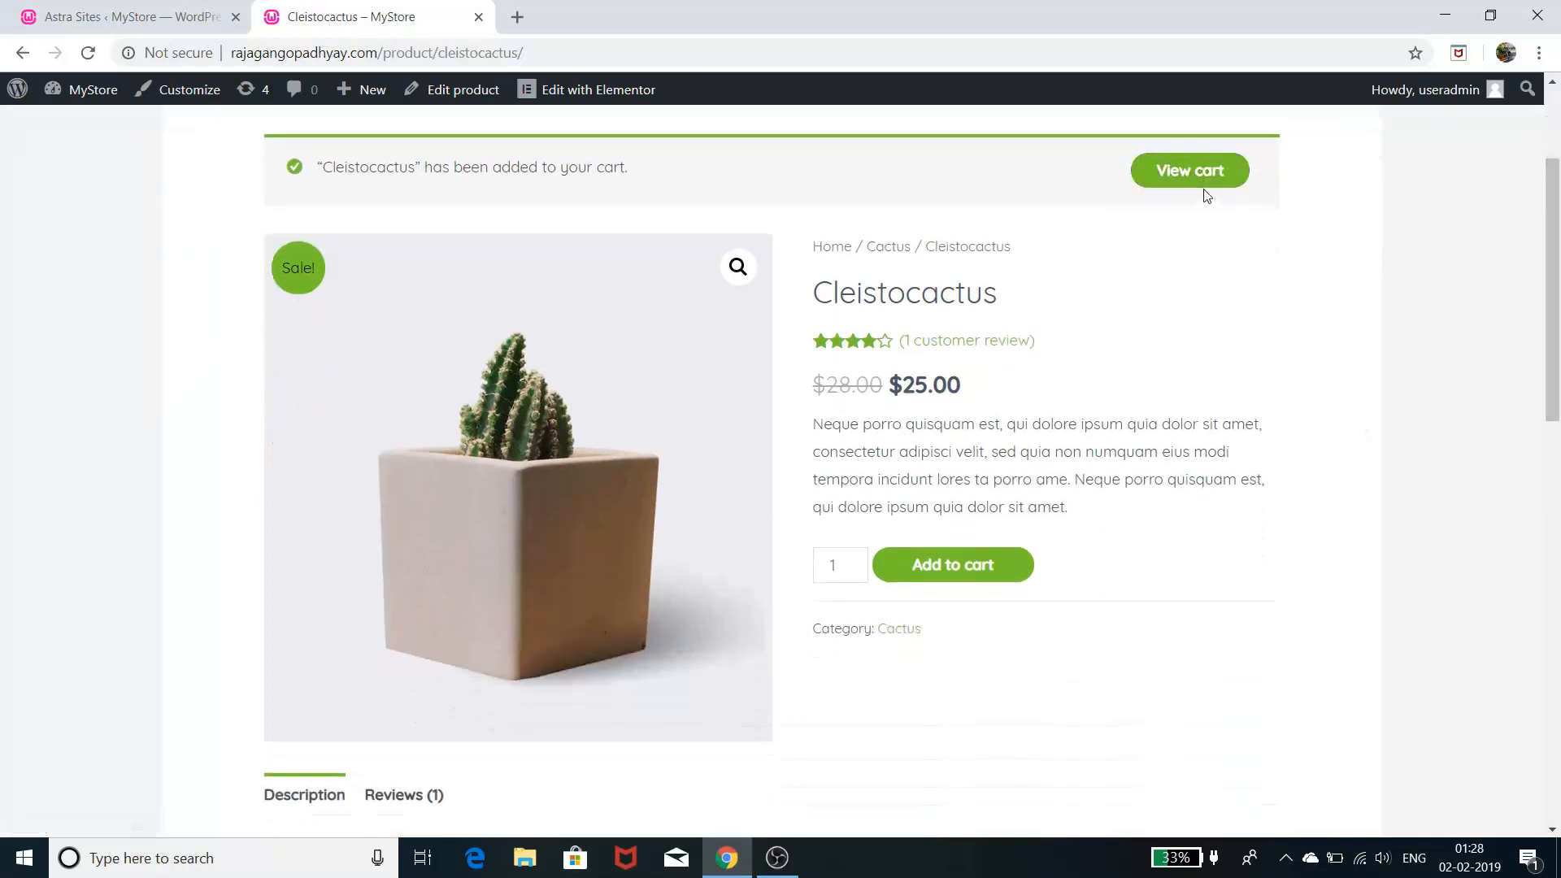
pyautogui.scroll(2, 1369, 231)
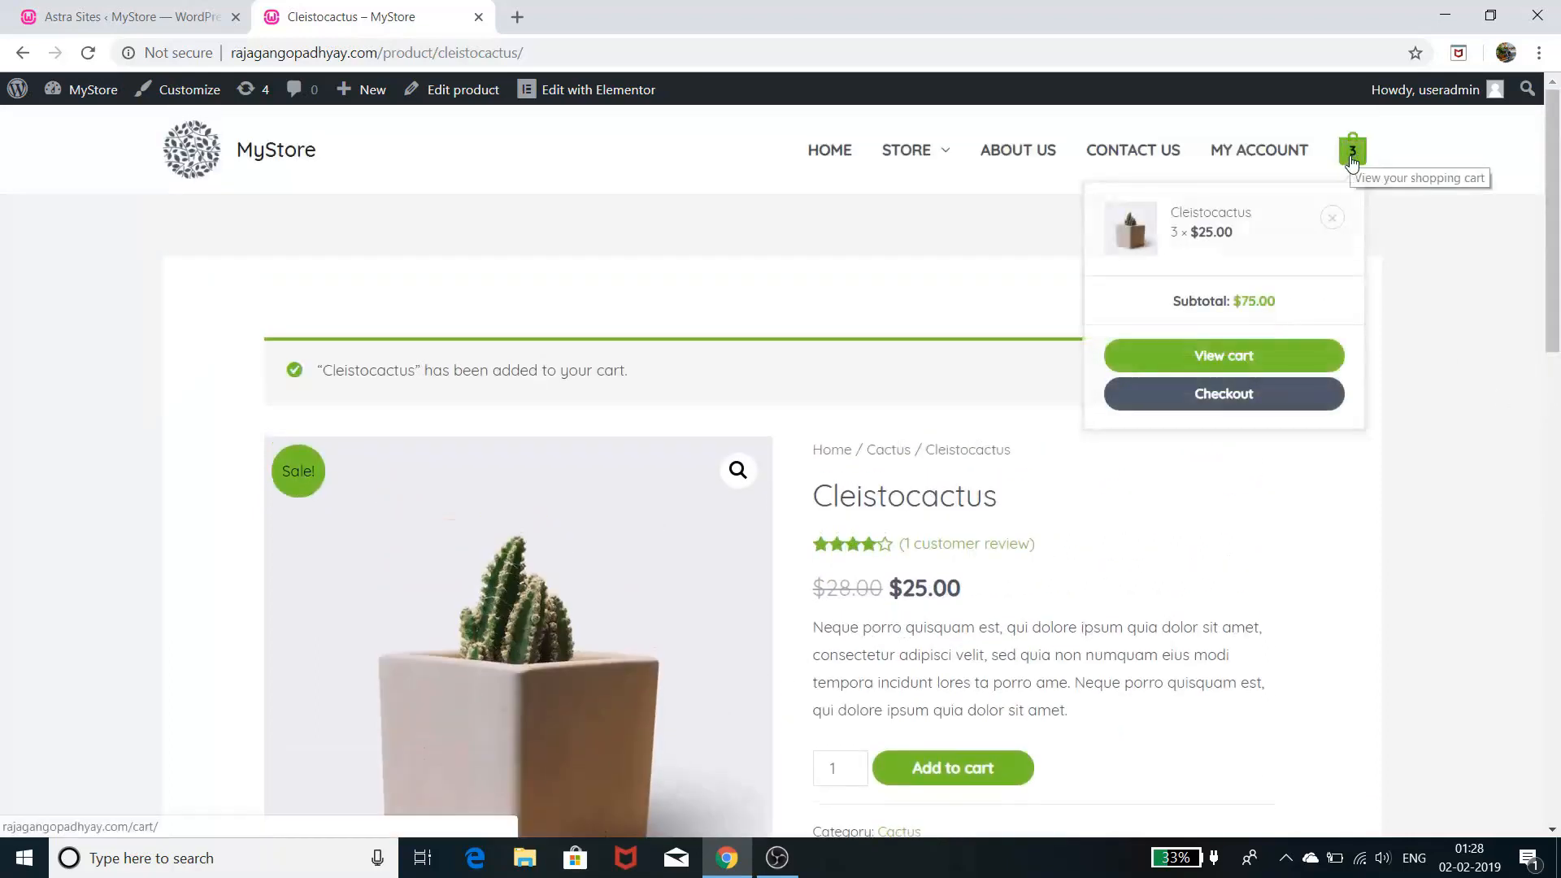
pyautogui.click(1282, 367)
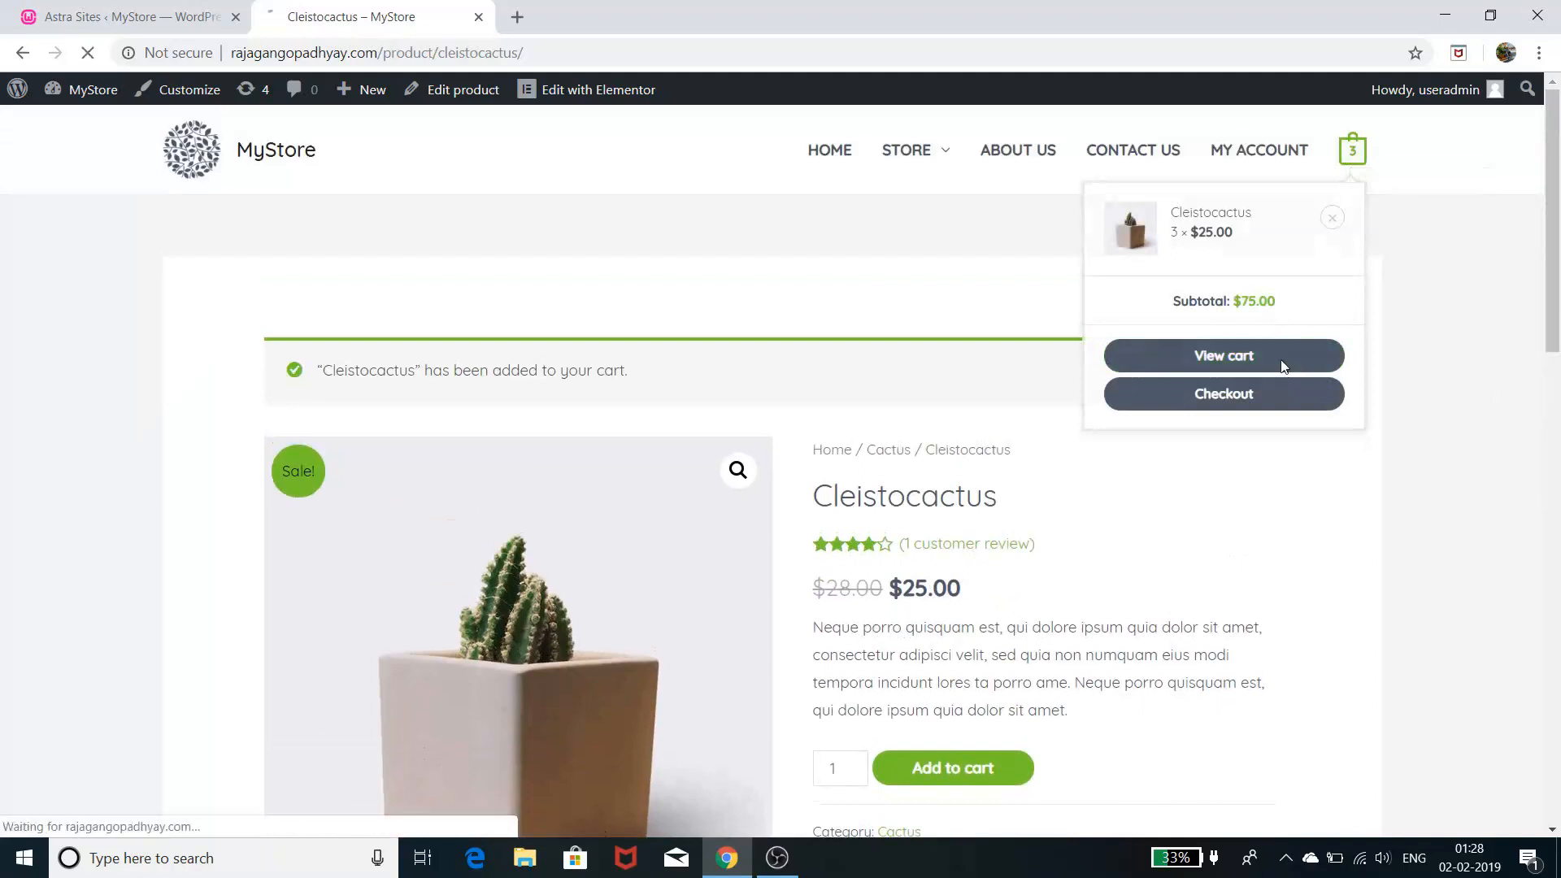
# - Confirm the cart total of $75.00 for three Cleistocactus and proceed to checkout
pyautogui.scroll(-2, 1282, 367)
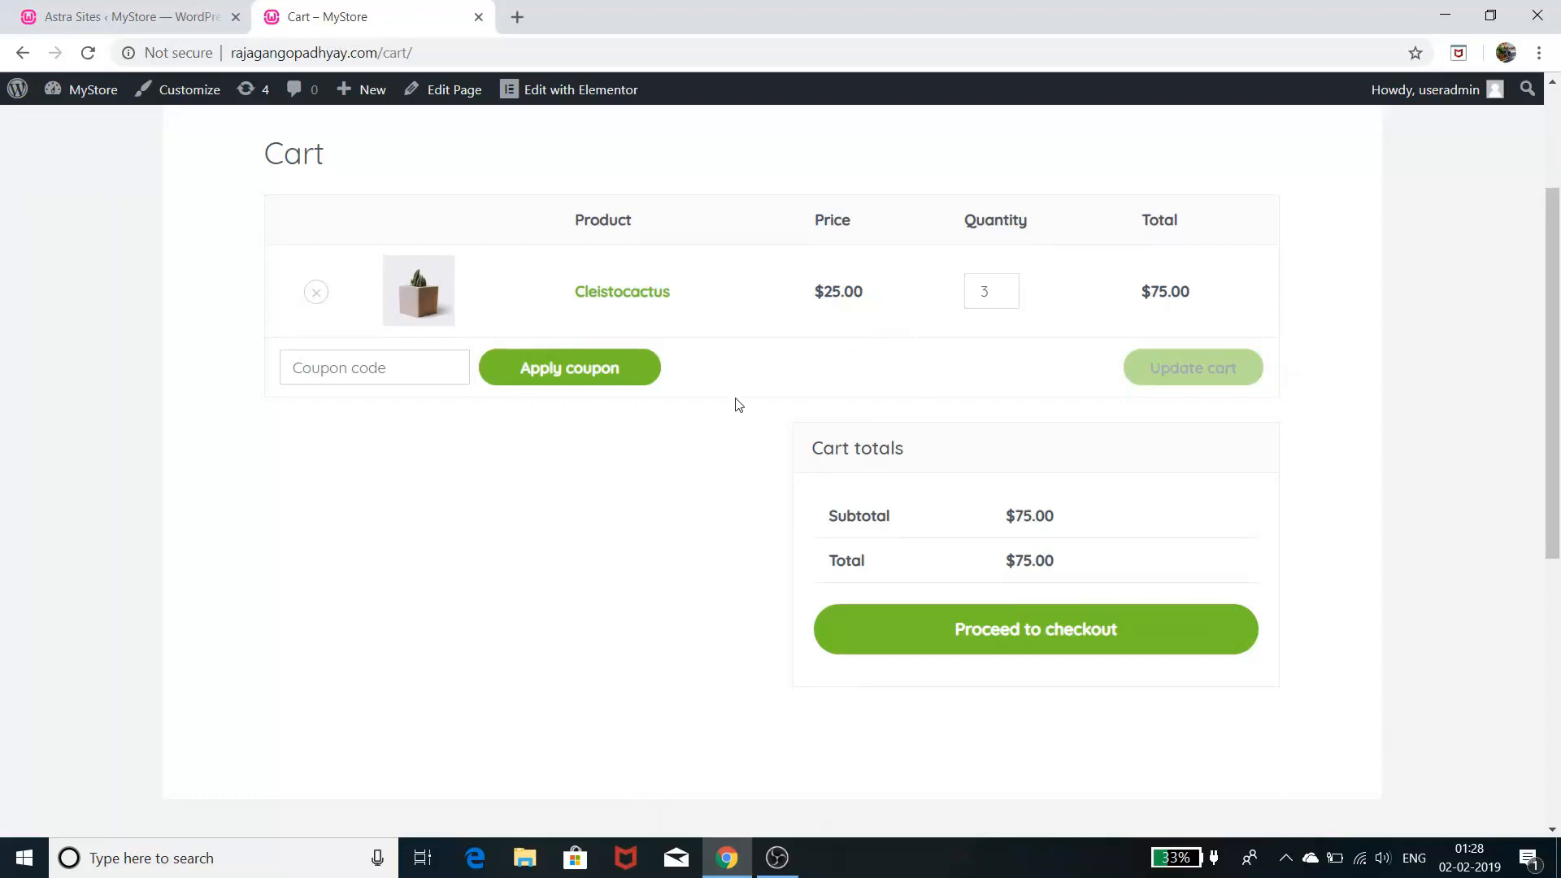
pyautogui.scroll(1, 737, 403)
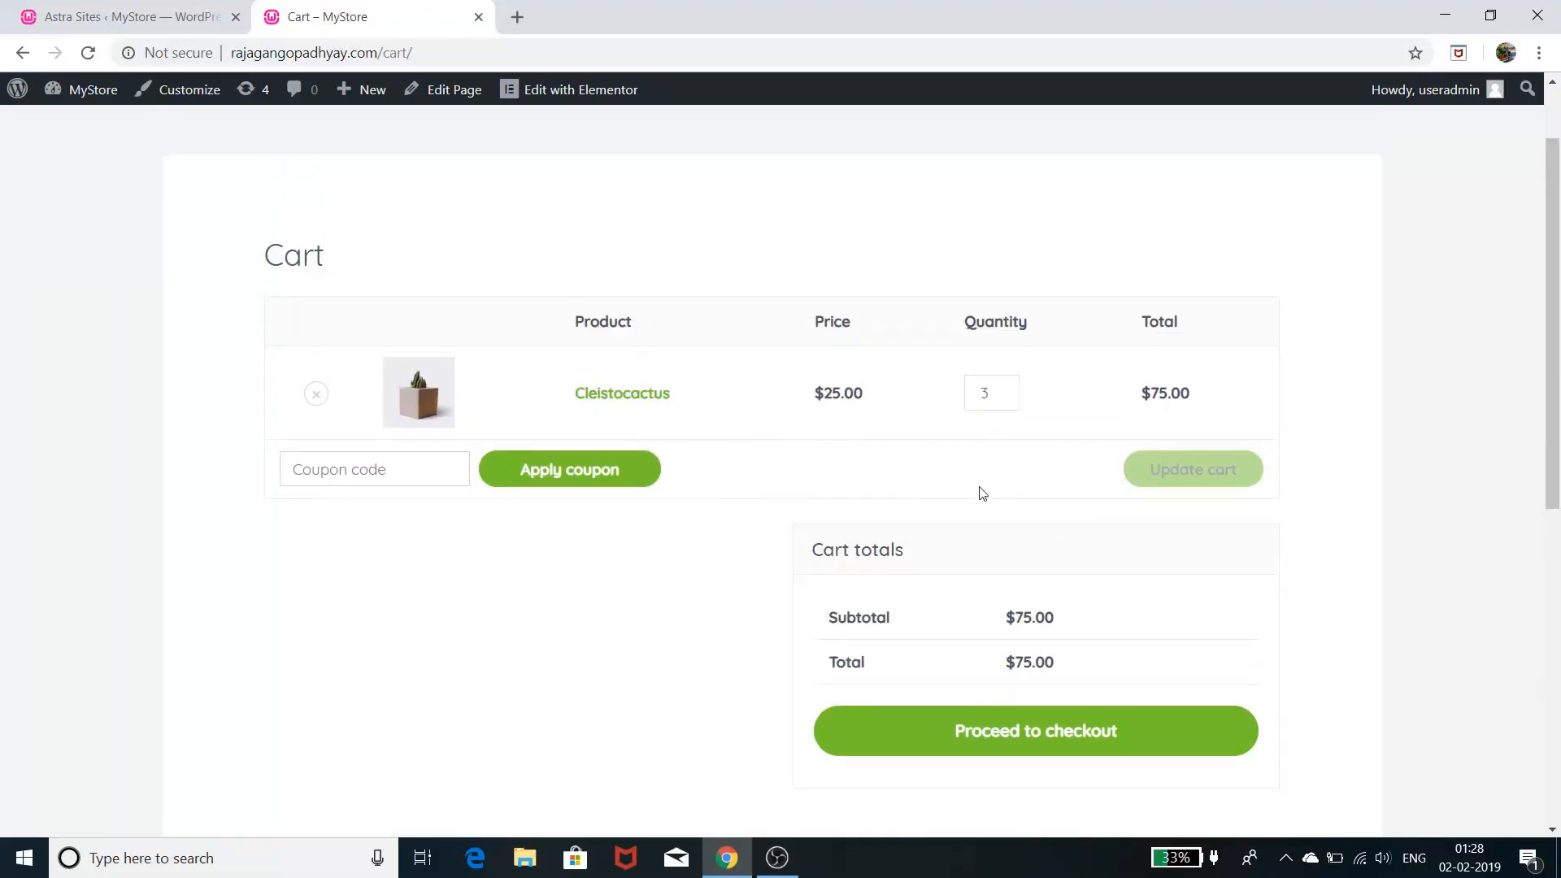
pyautogui.scroll(-2, 979, 491)
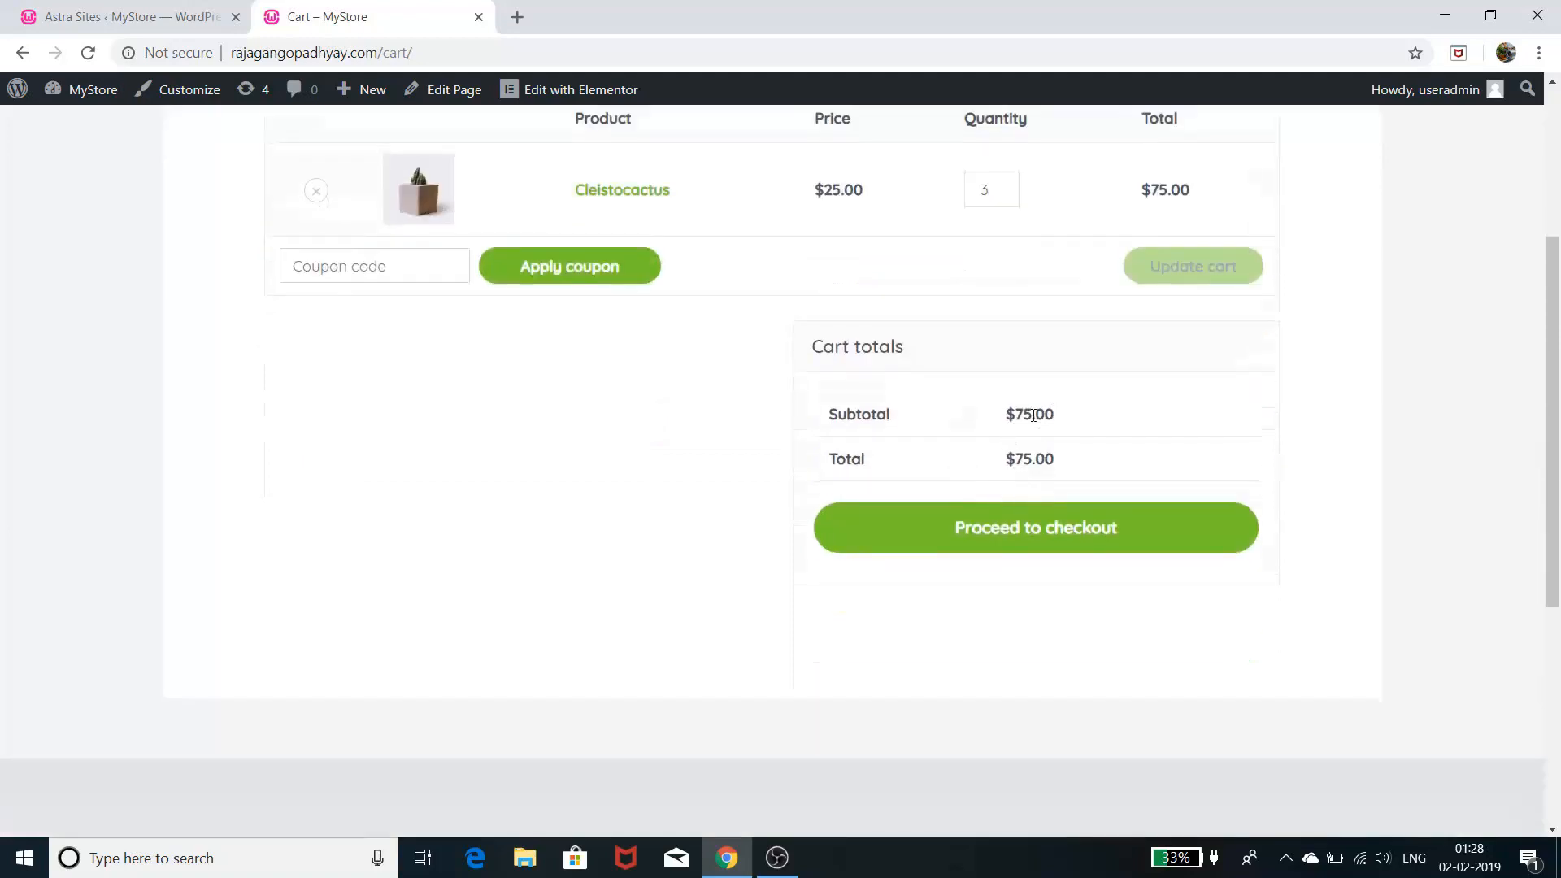
pyautogui.click(1108, 543)
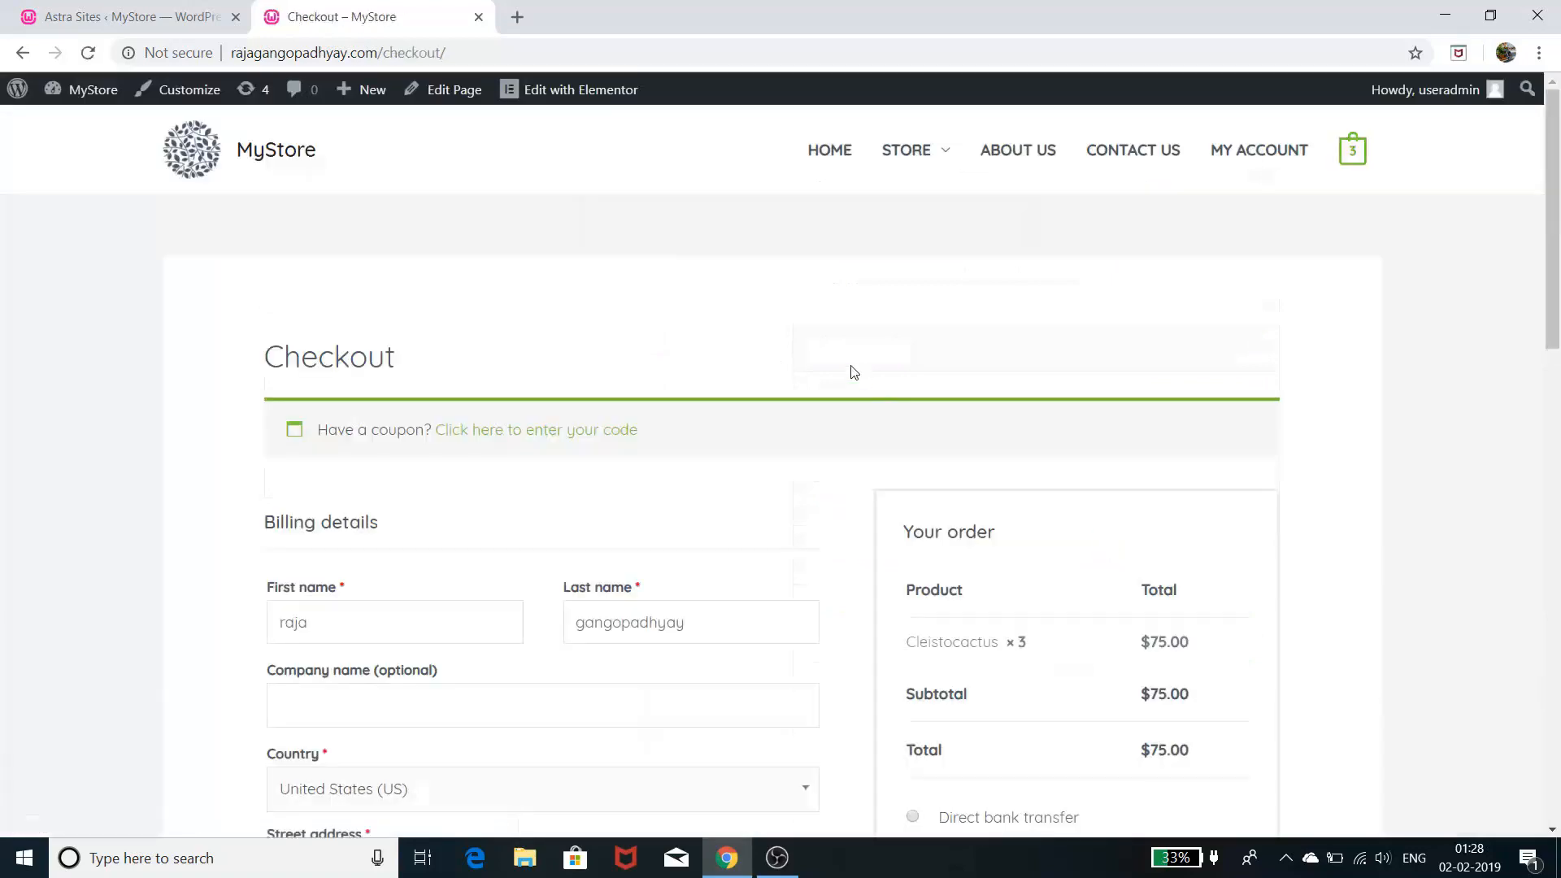
pyautogui.scroll(-4, 787, 358)
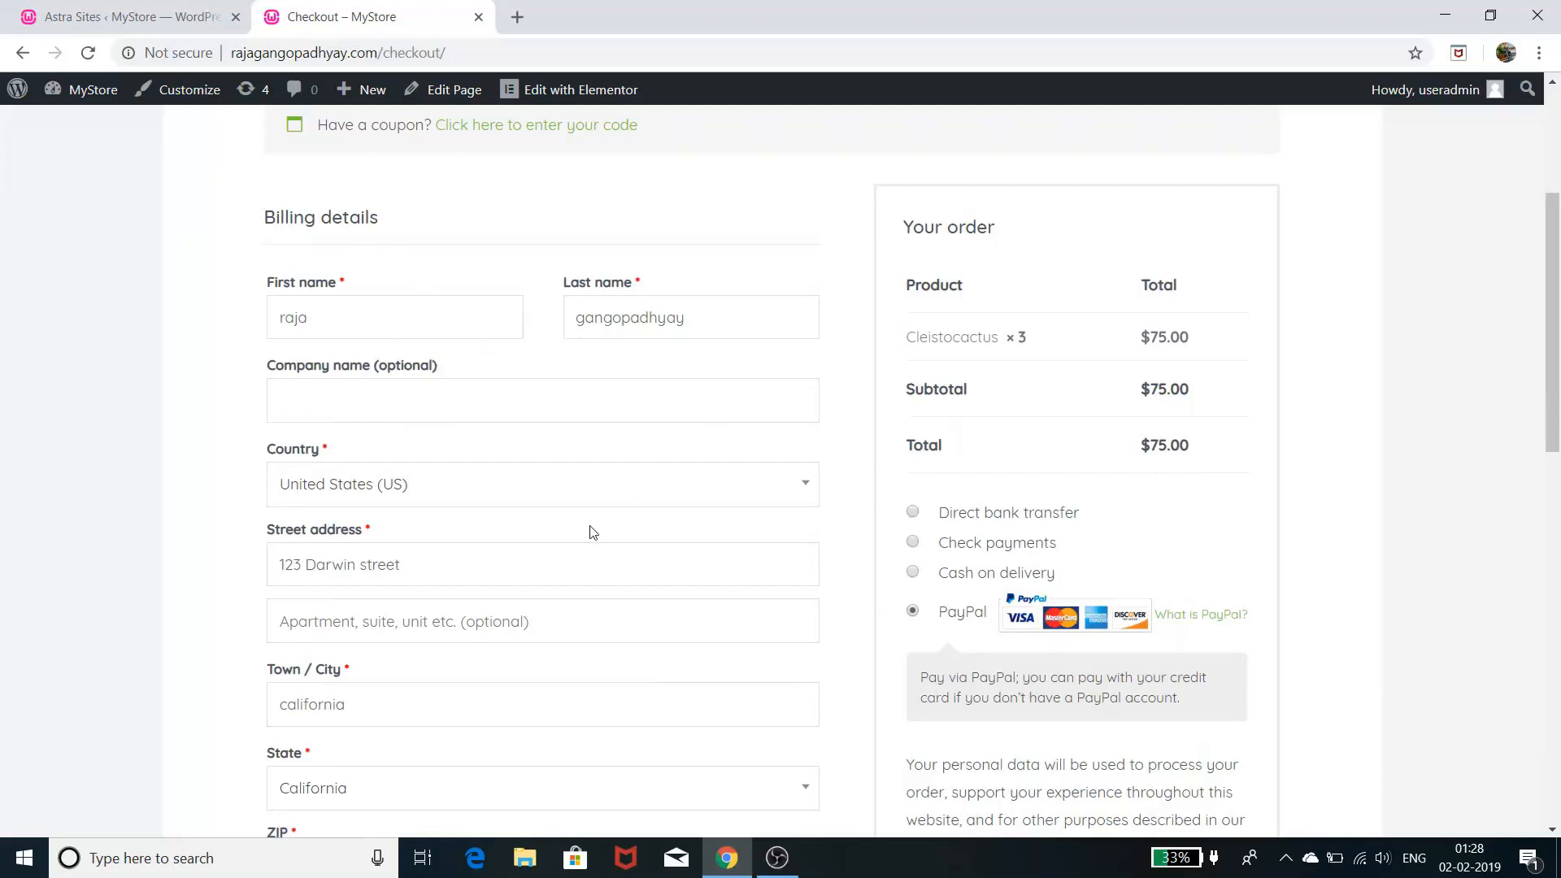
pyautogui.scroll(-3, 439, 489)
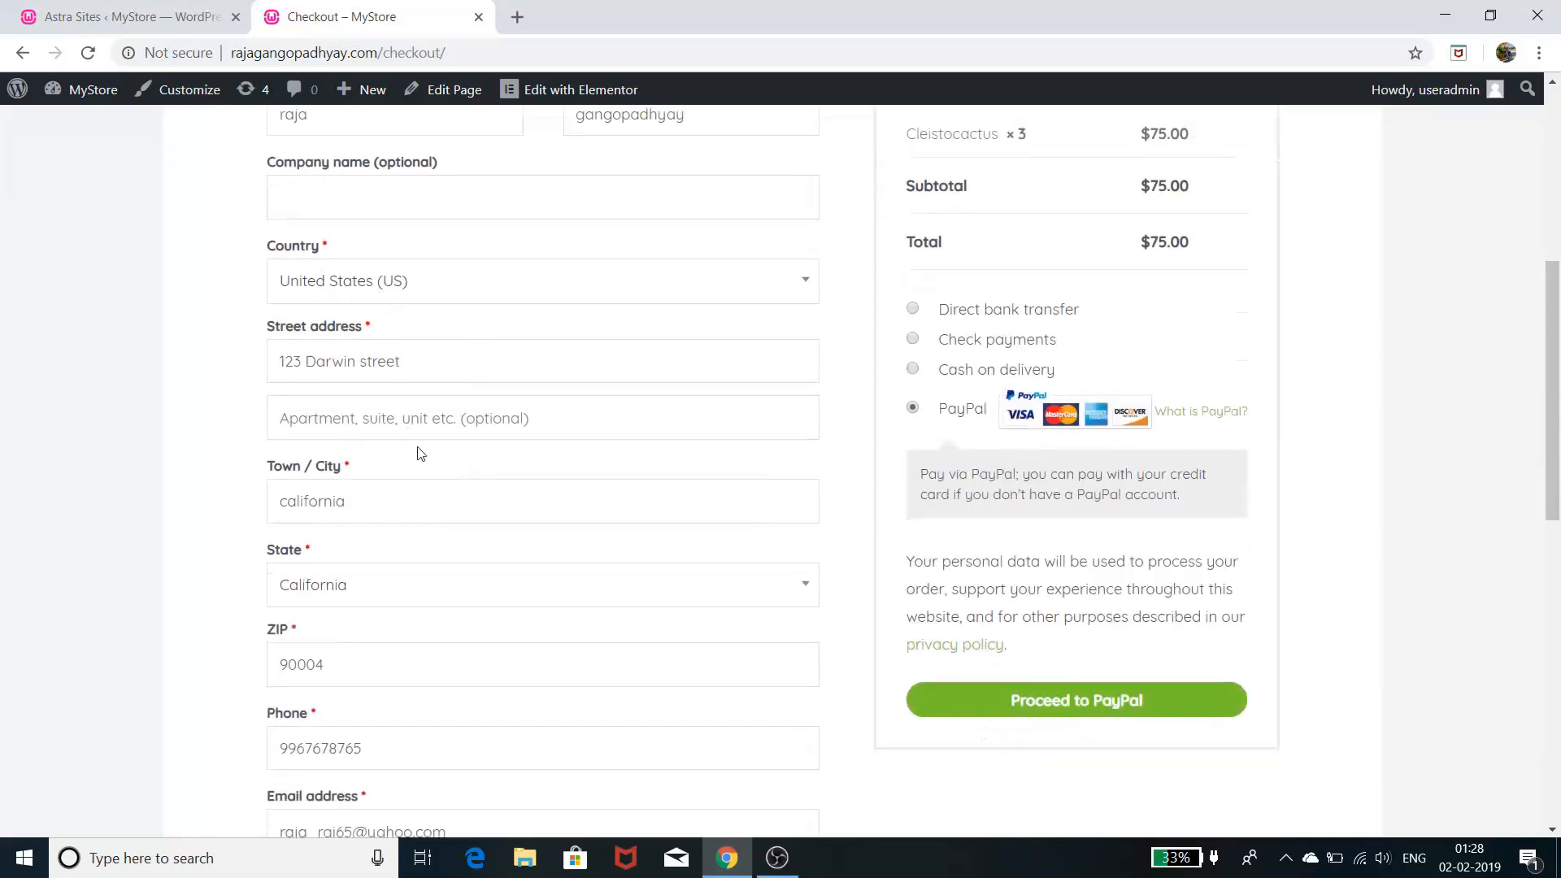
pyautogui.scroll(-1, 481, 523)
pyautogui.scroll(-1, 387, 541)
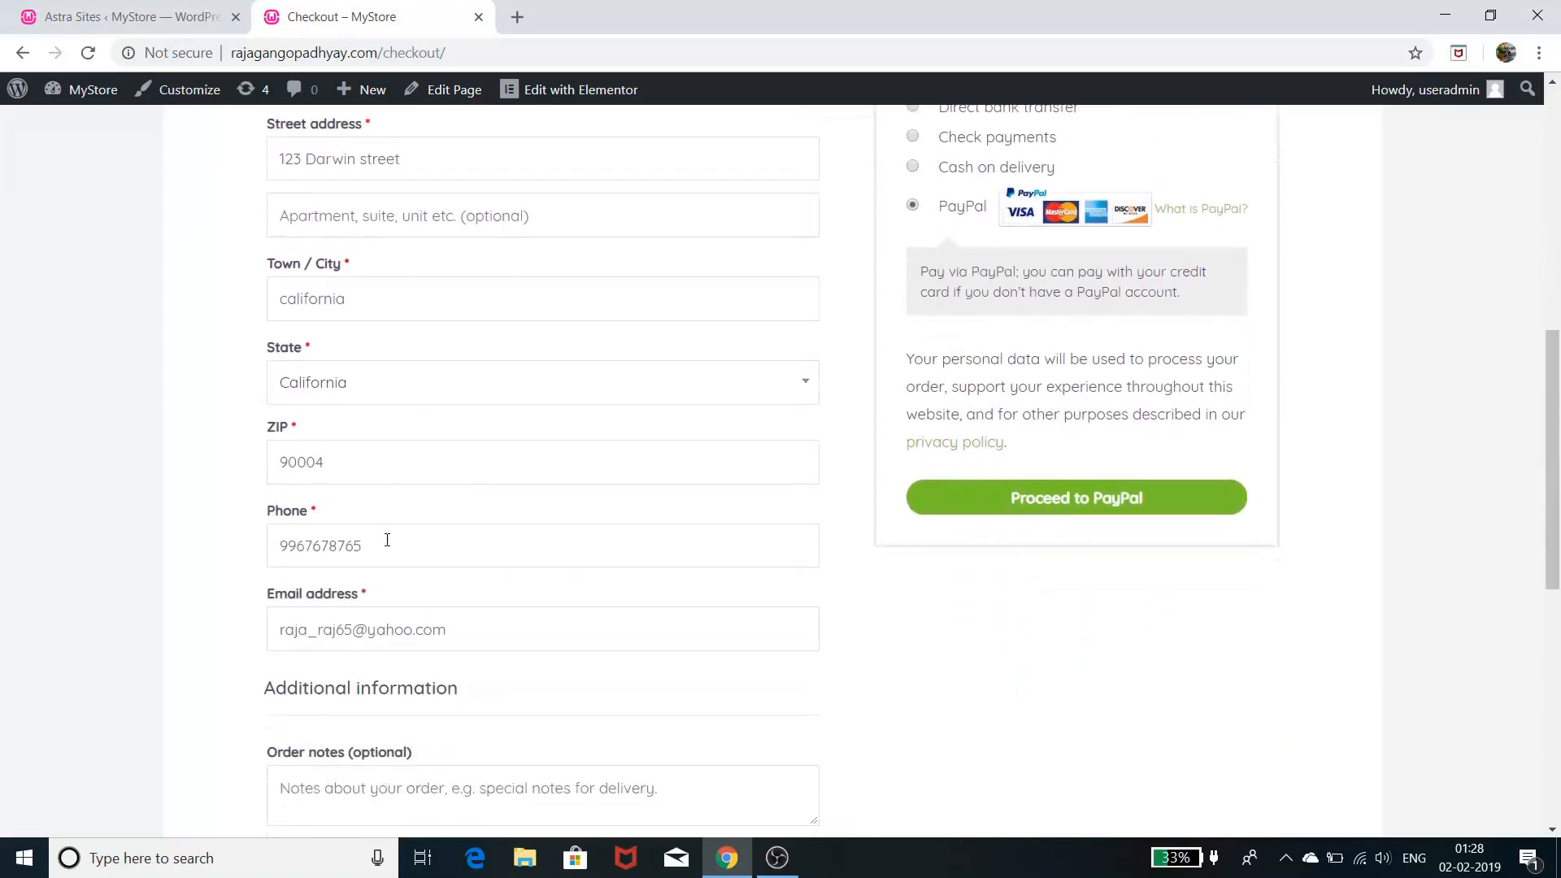
pyautogui.scroll(-1, 423, 669)
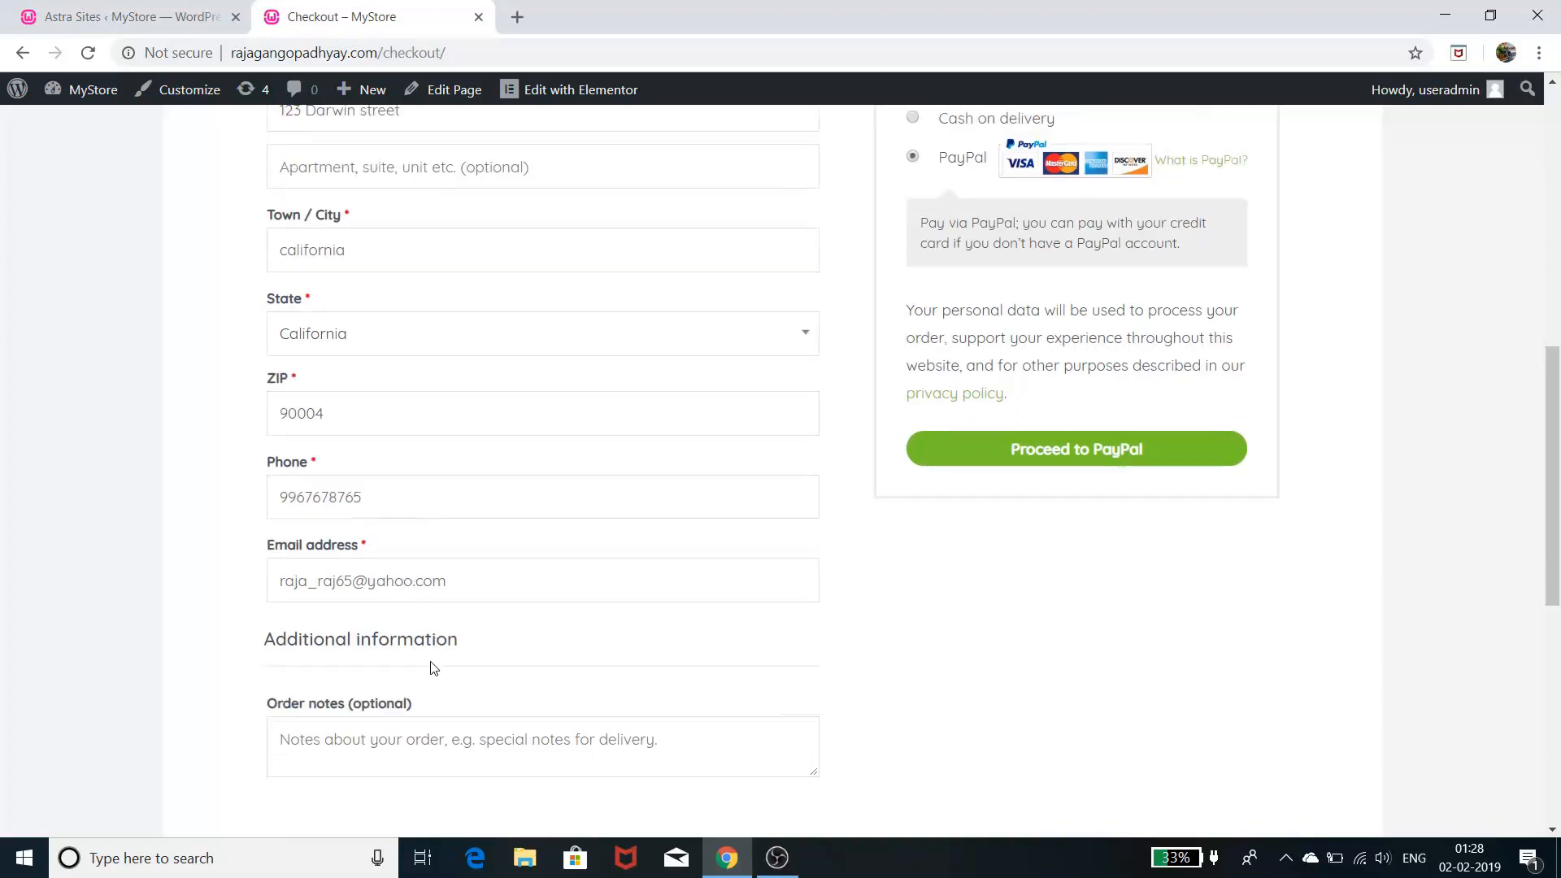
pyautogui.scroll(4, 625, 588)
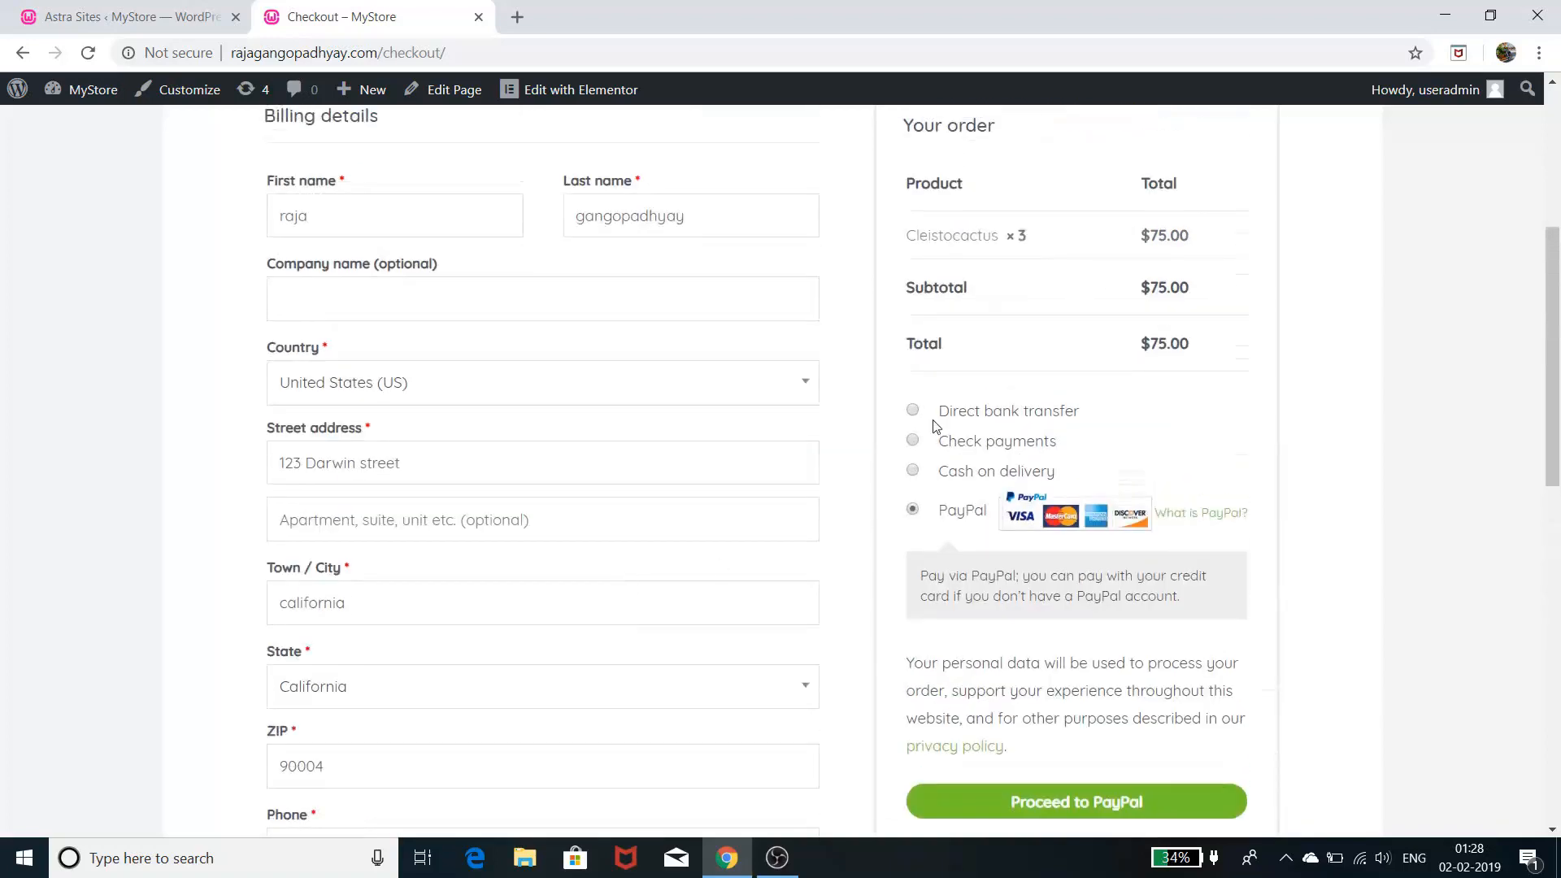
pyautogui.scroll(2, 935, 425)
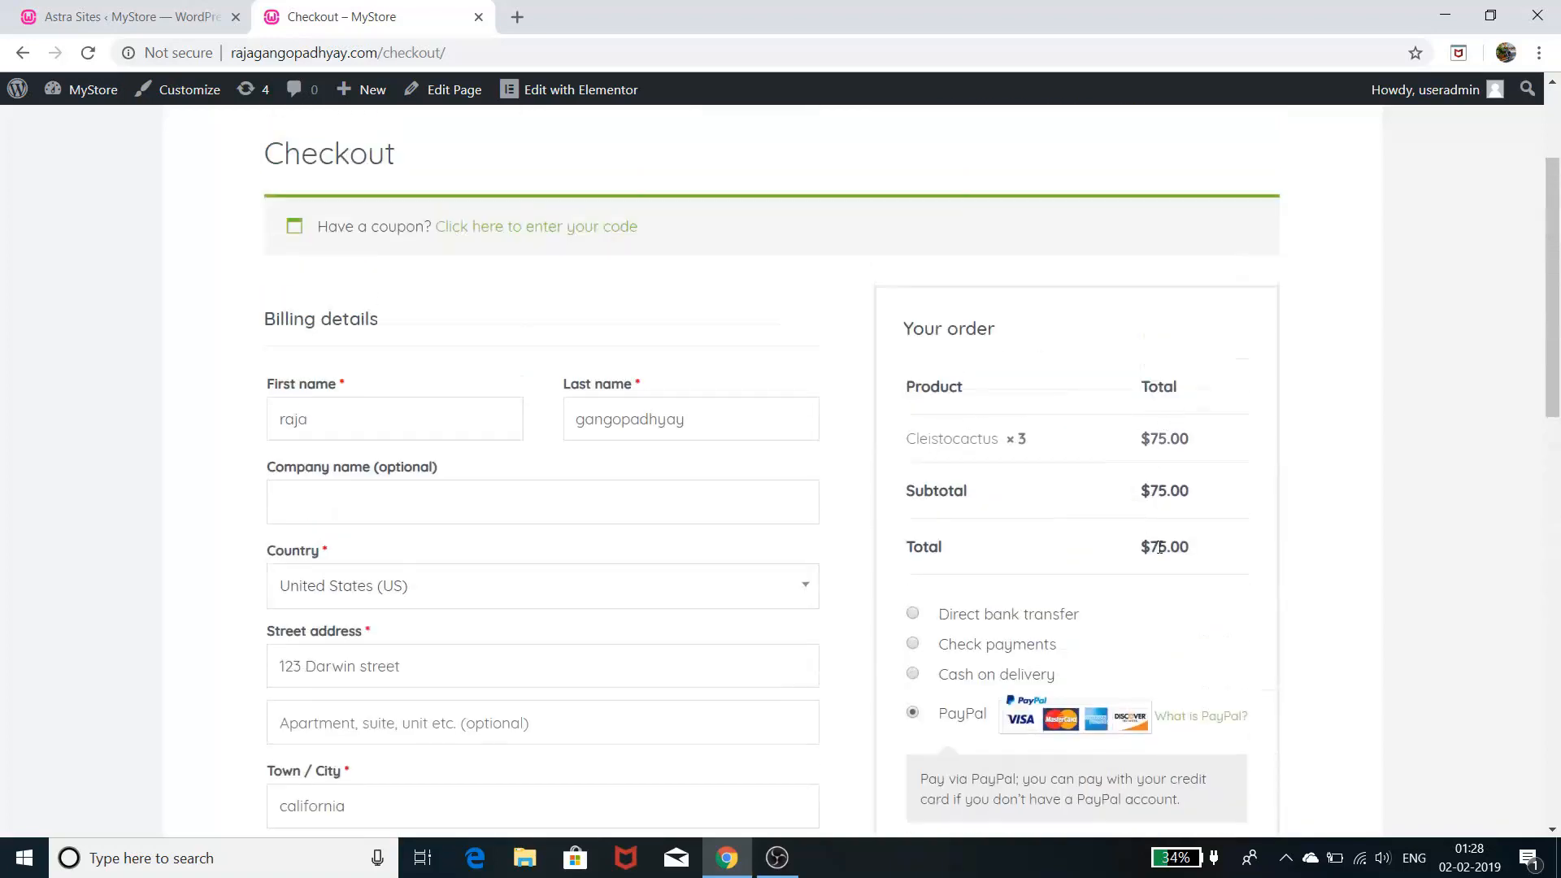
pyautogui.scroll(-3, 1269, 493)
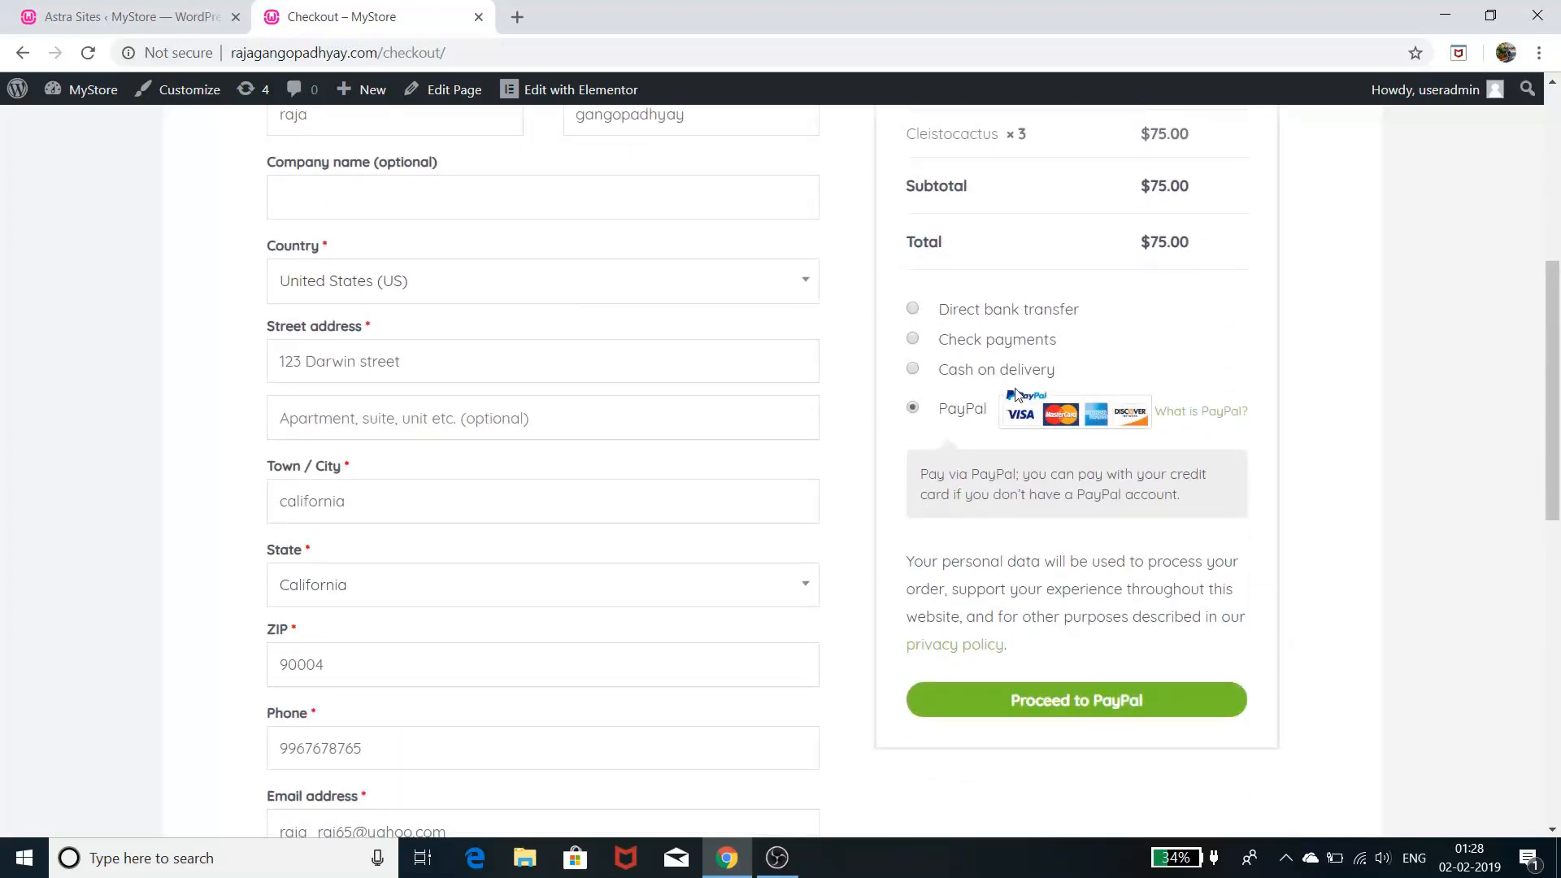
# - Try Direct bank transfer, Check payments and Cash on delivery, ending on PayPal
pyautogui.click(912, 314)
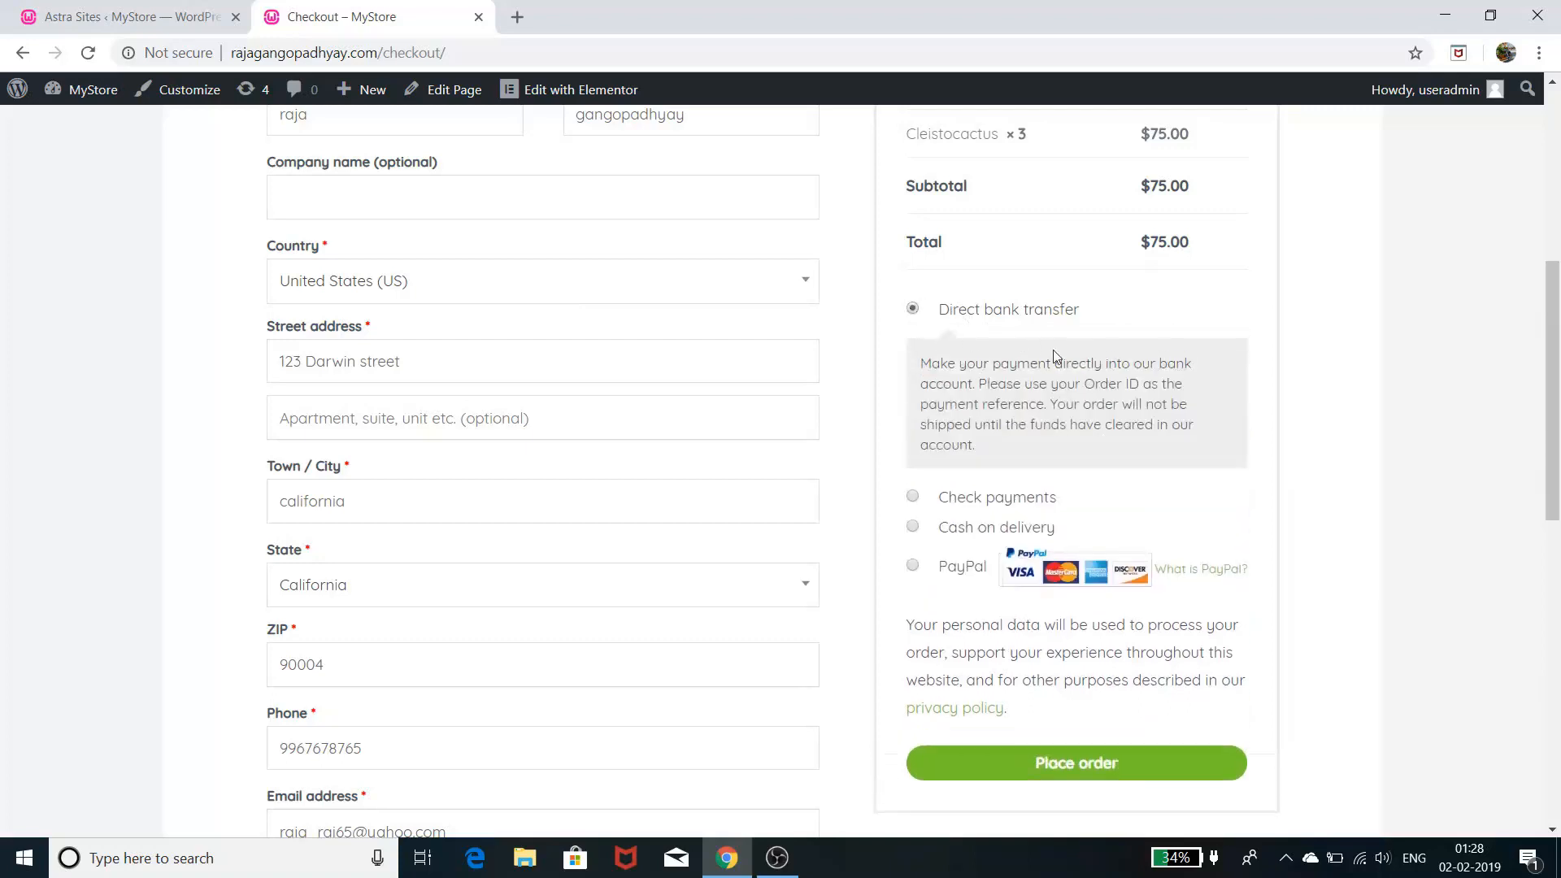
pyautogui.click(919, 497)
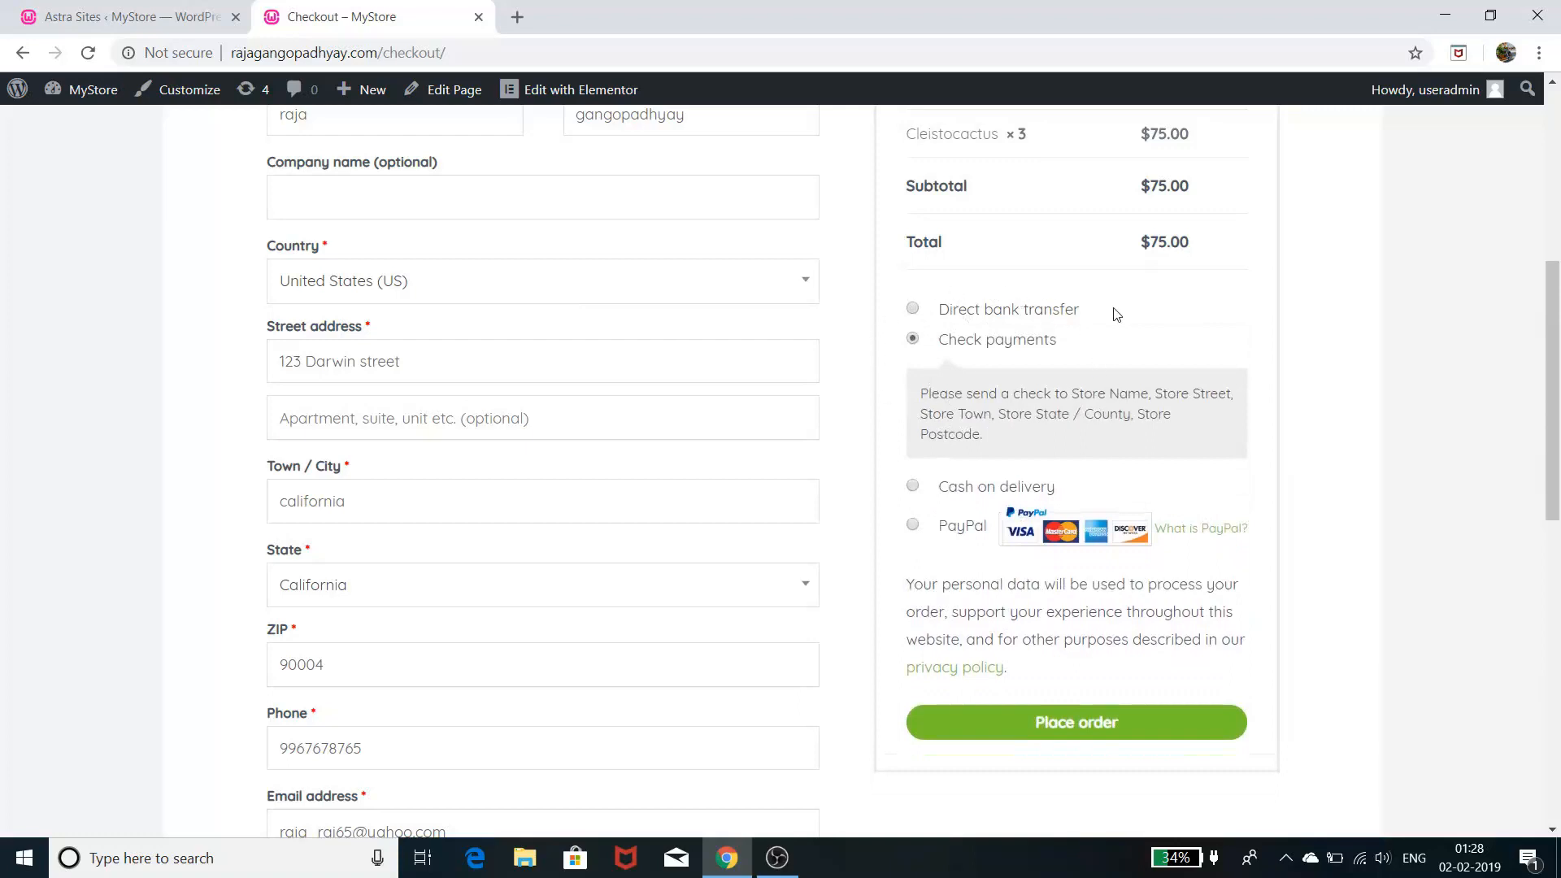
pyautogui.click(914, 488)
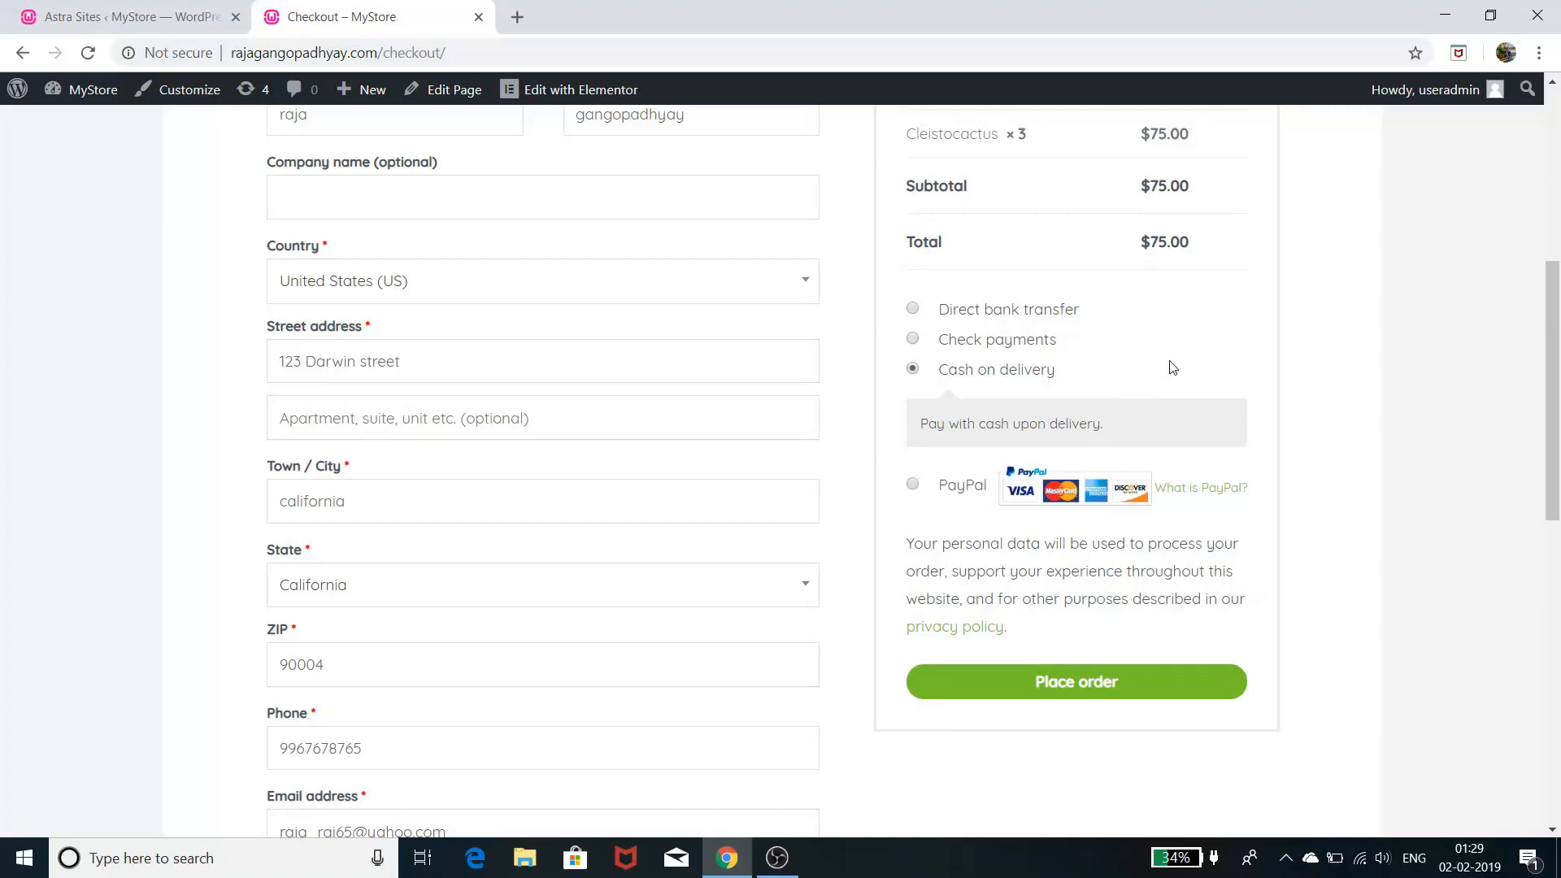
pyautogui.click(913, 486)
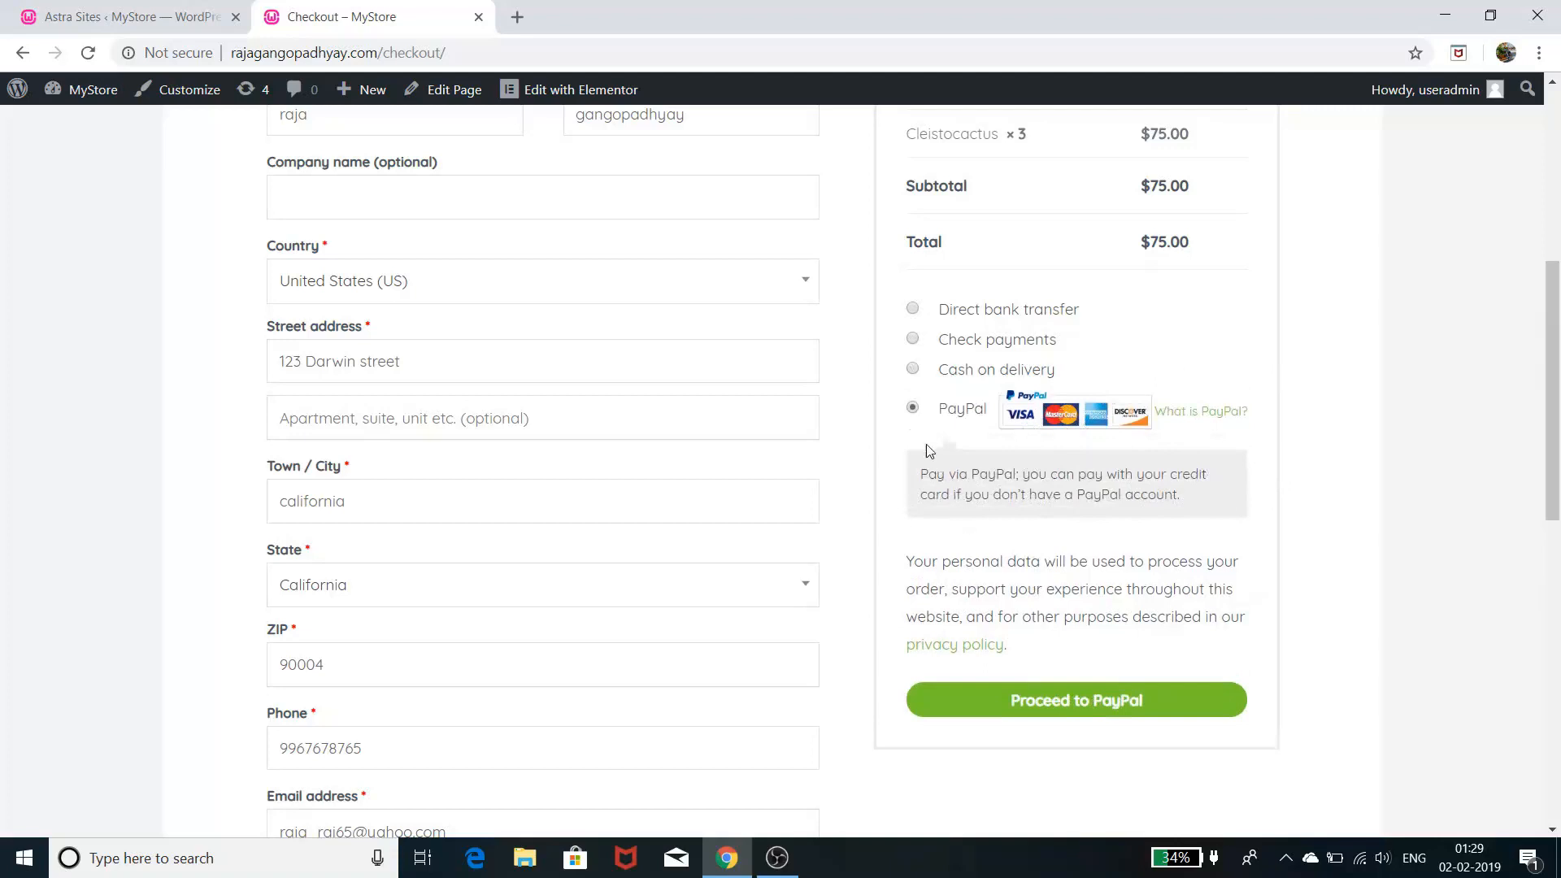
# - Send the $75.00 order to PayPal and choose guest debit or credit card payment
pyautogui.click(1102, 710)
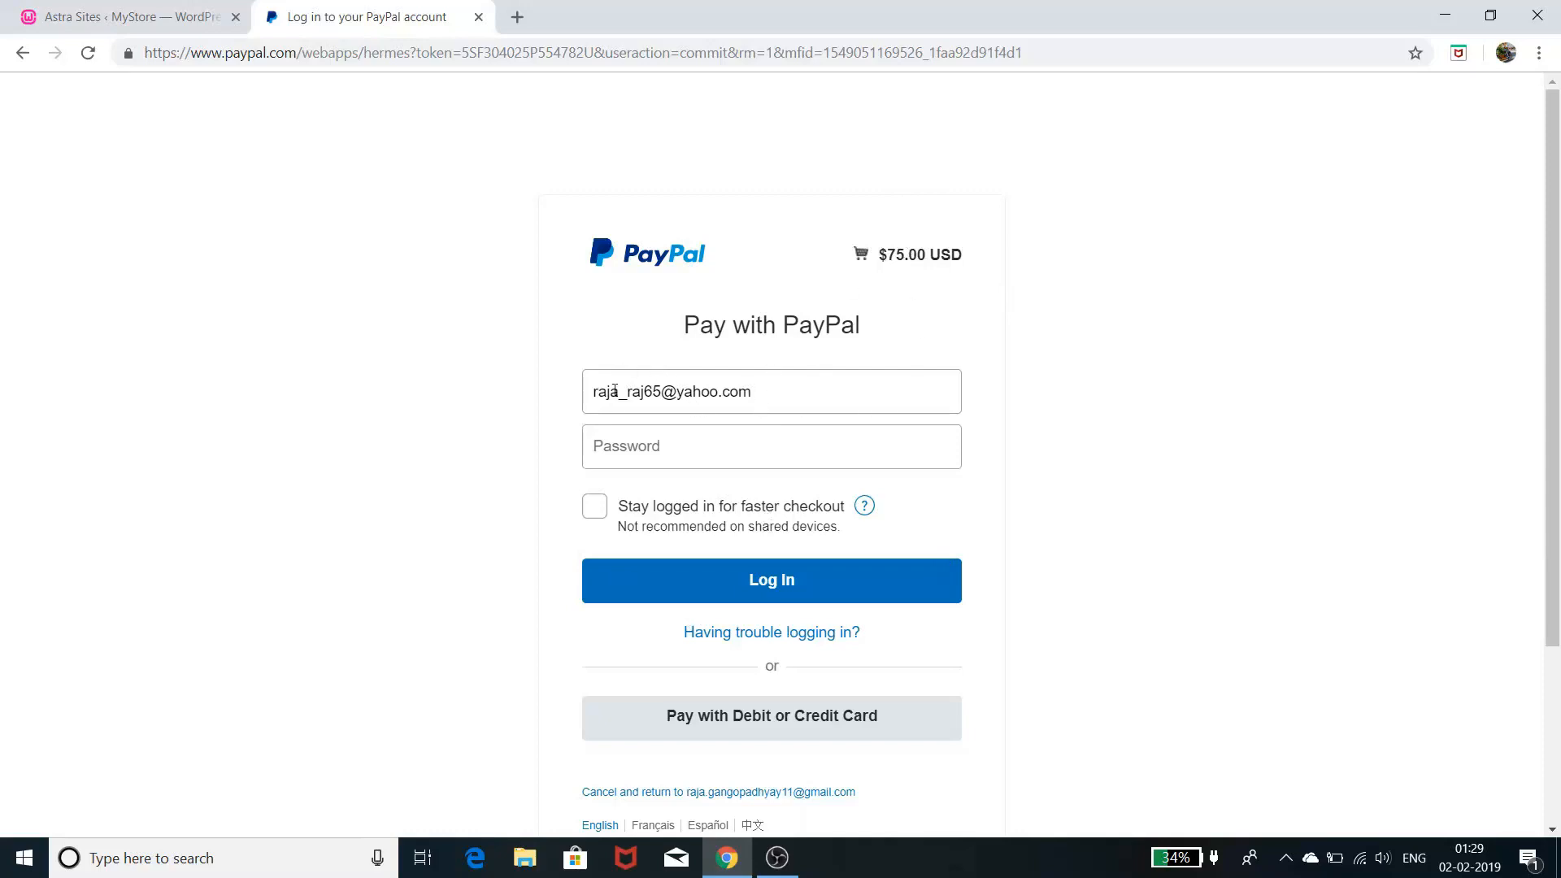
pyautogui.scroll(-2, 865, 512)
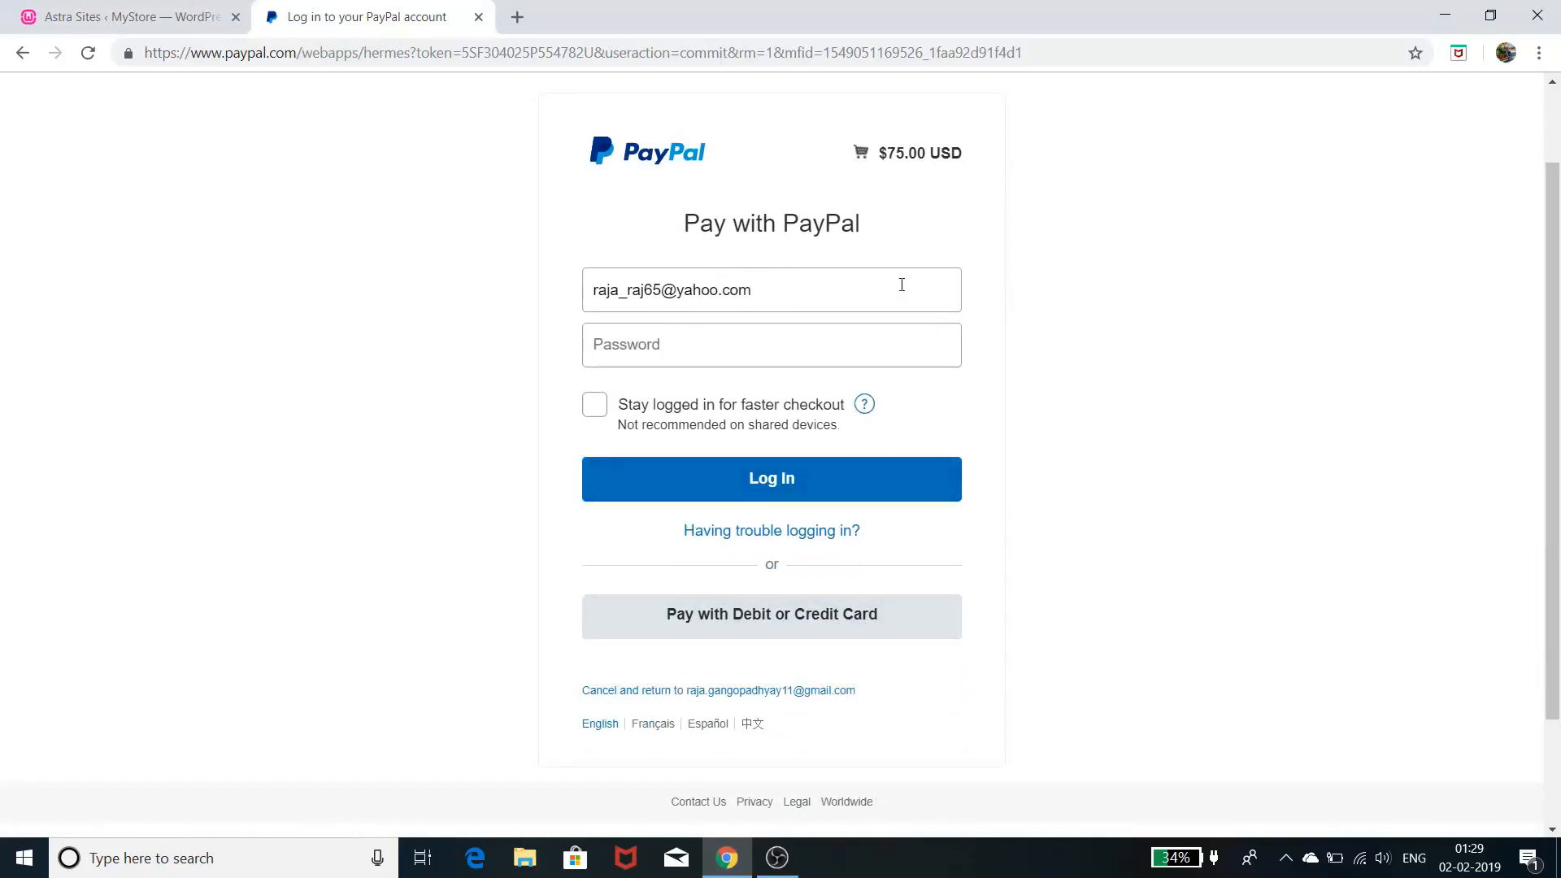
pyautogui.click(831, 623)
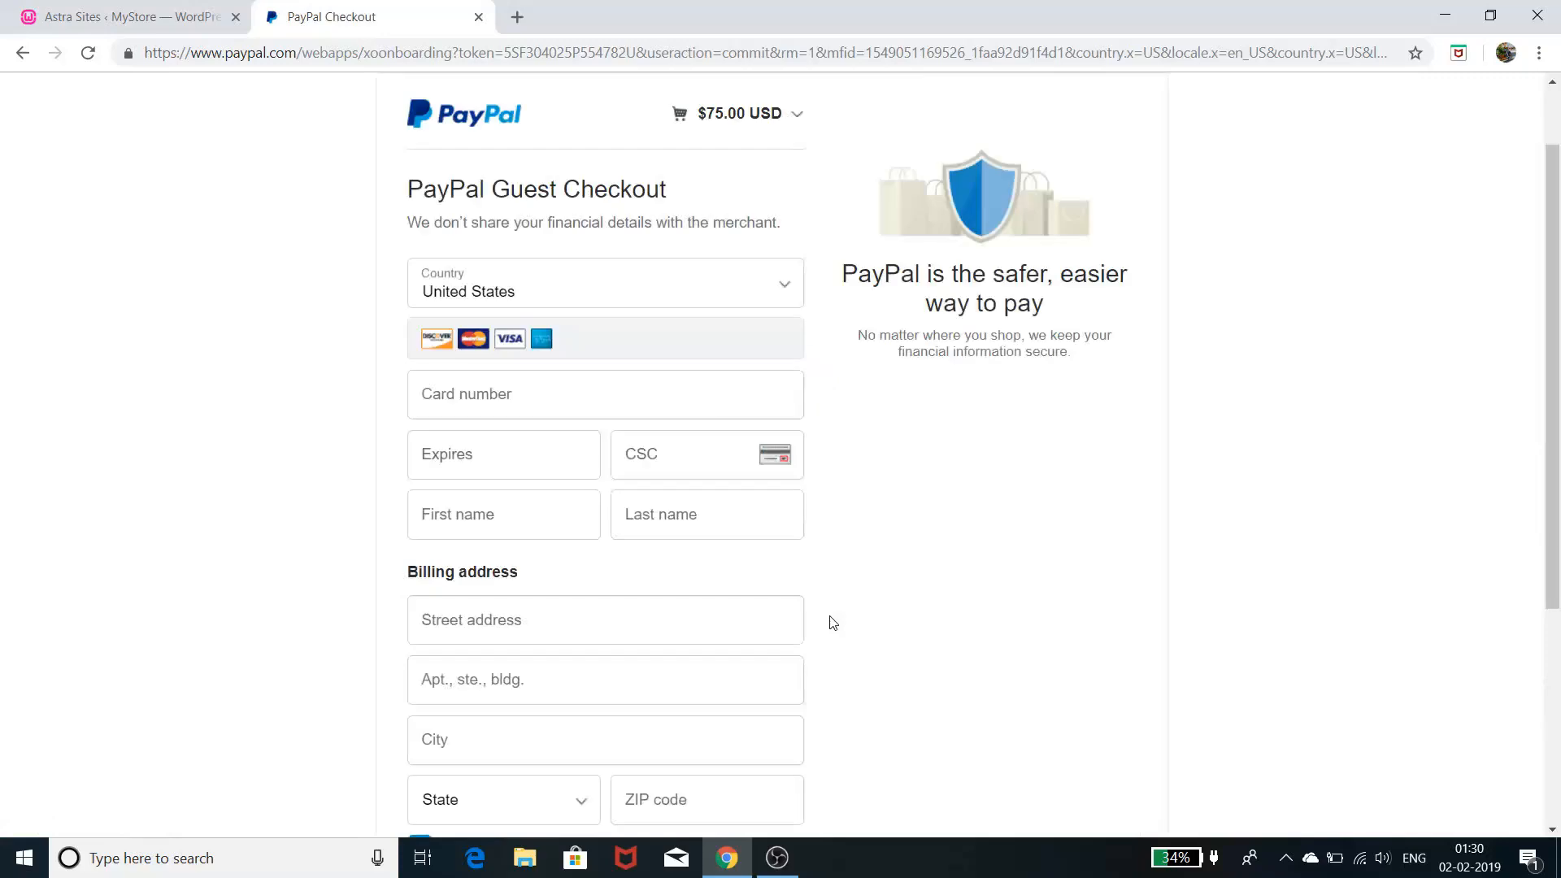
# - Step through the card number, expiry date and cardholder first-name fields
pyautogui.scroll(-1, 620, 526)
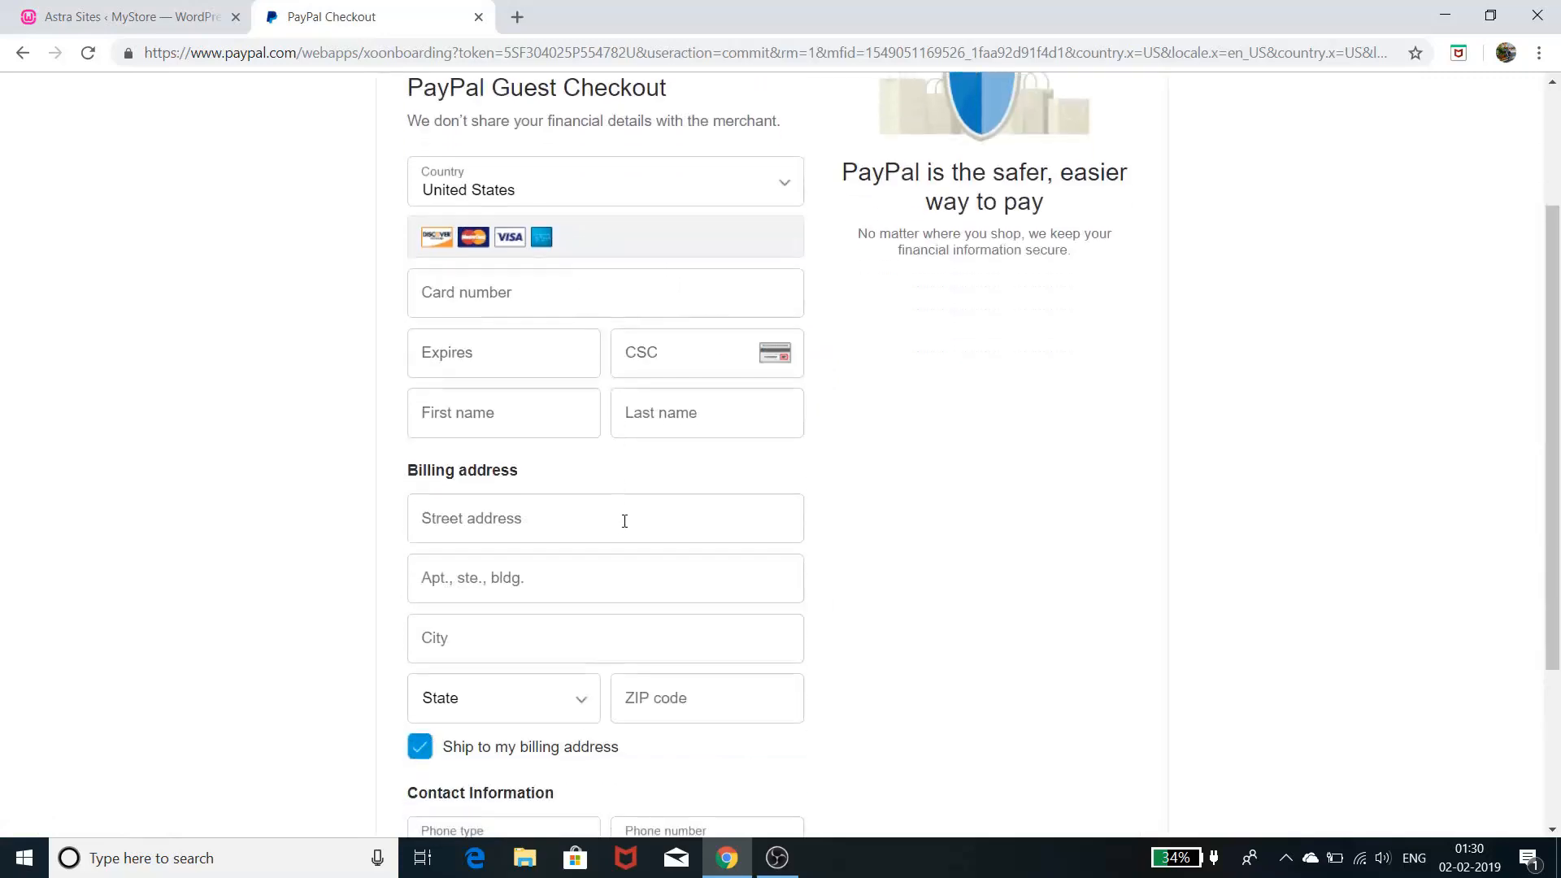
pyautogui.click(570, 308)
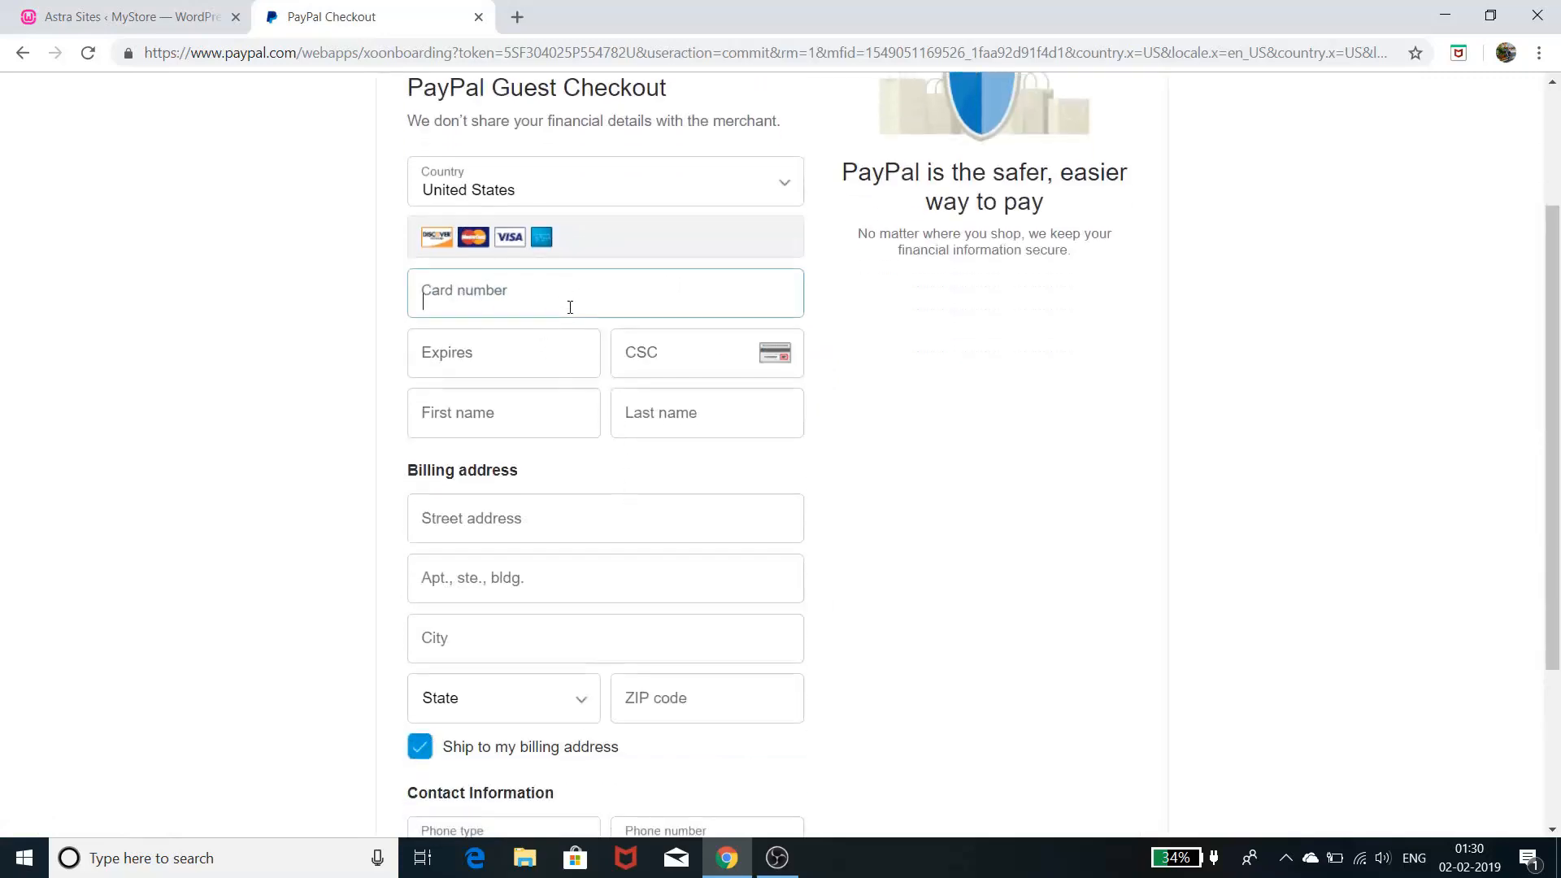
pyautogui.click(546, 351)
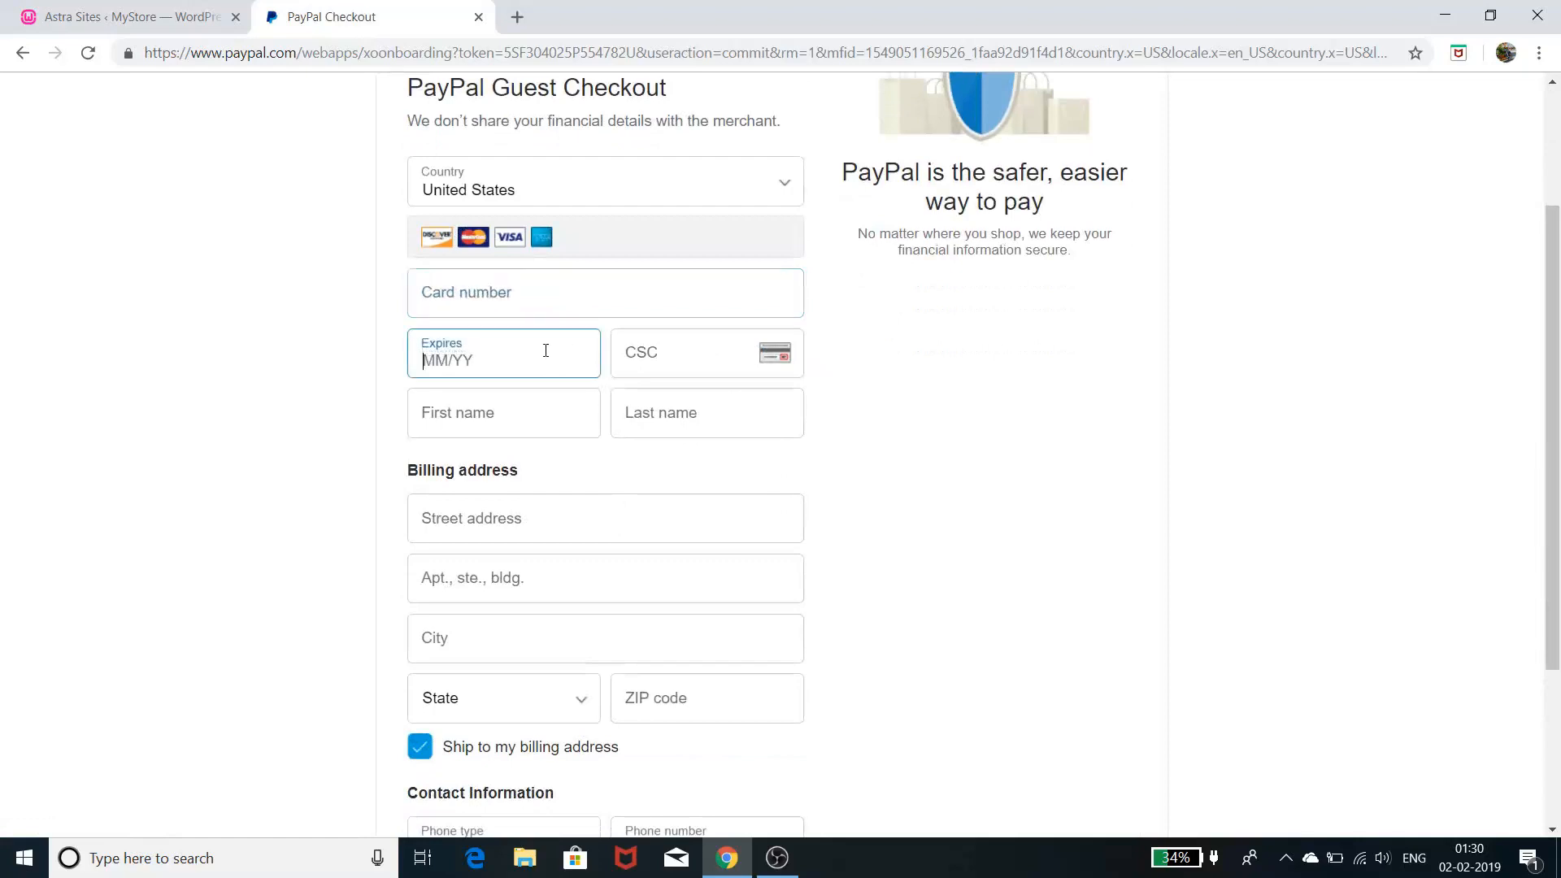
pyautogui.click(545, 413)
# - Review the guest checkout form, briefly selecting the merchant e-mail shown above it
pyautogui.scroll(-2, 778, 480)
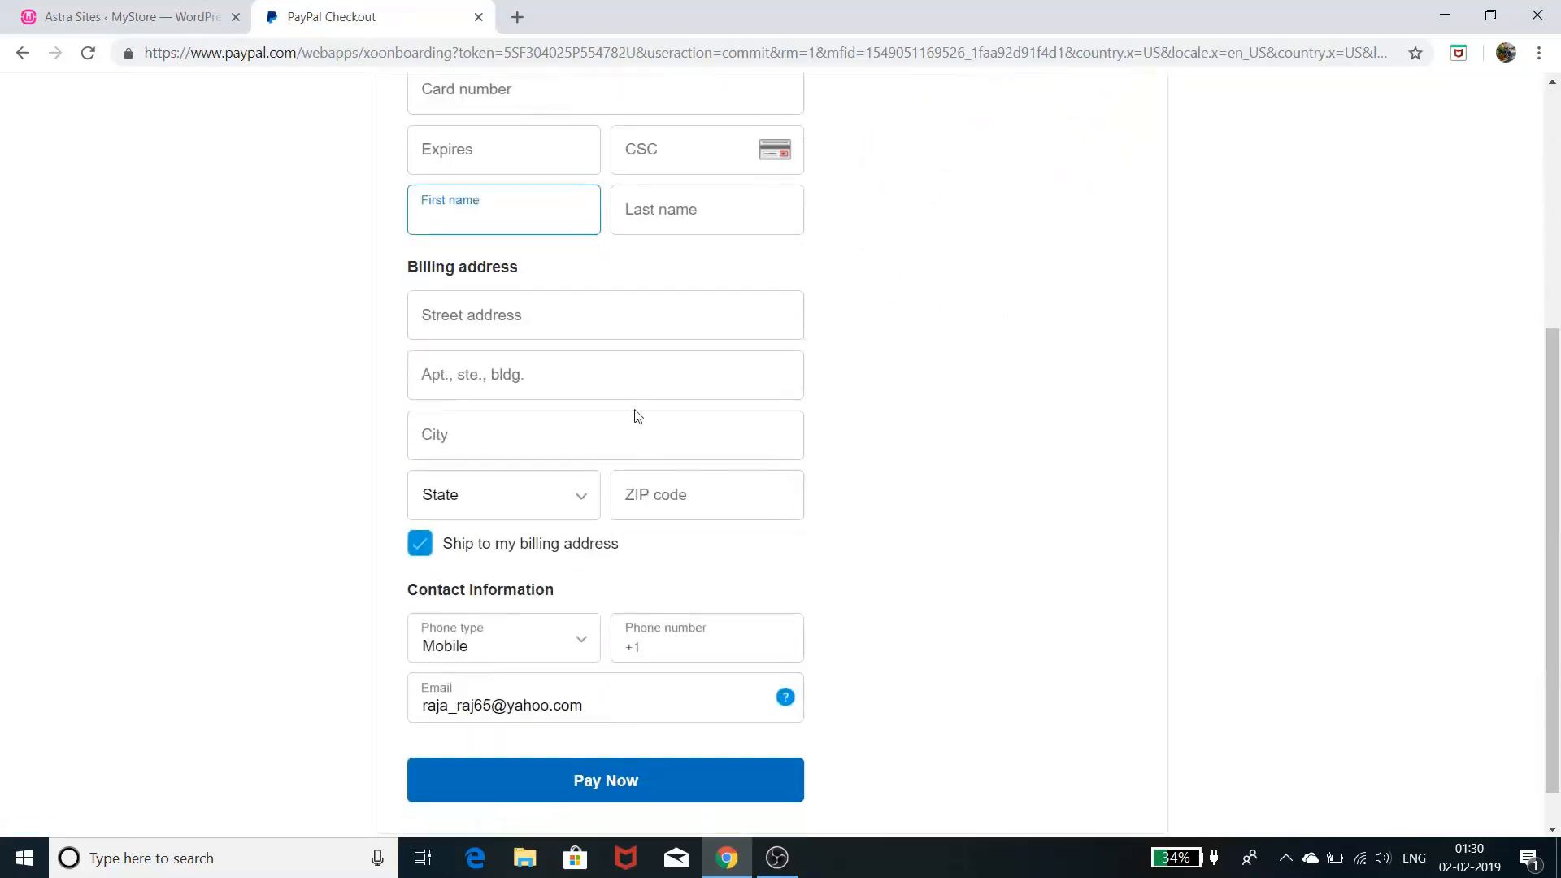
pyautogui.scroll(-1, 610, 576)
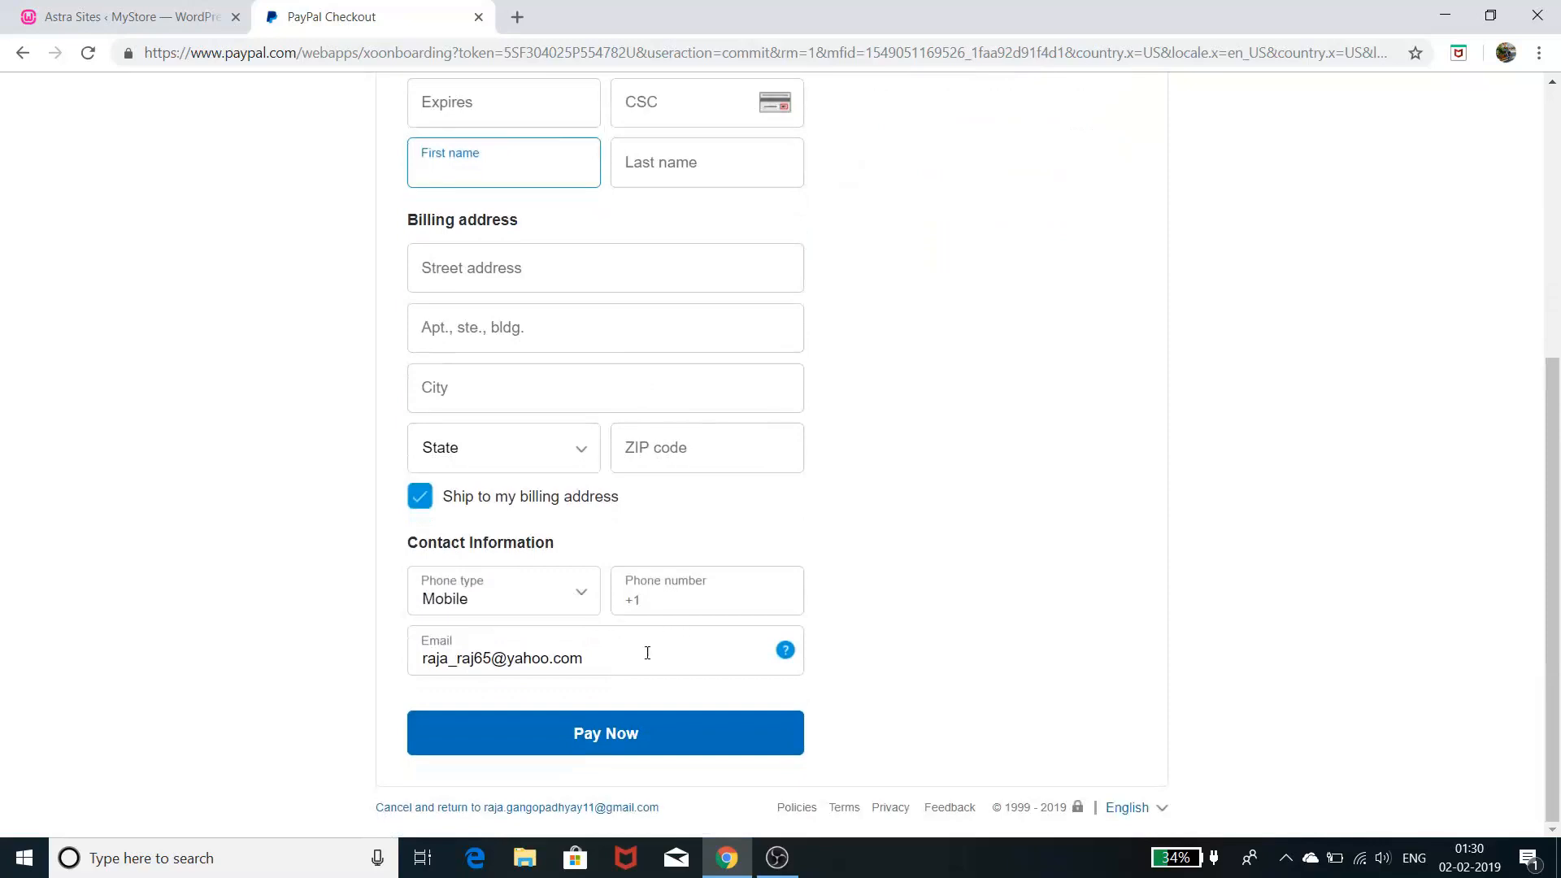
pyautogui.scroll(5, 677, 636)
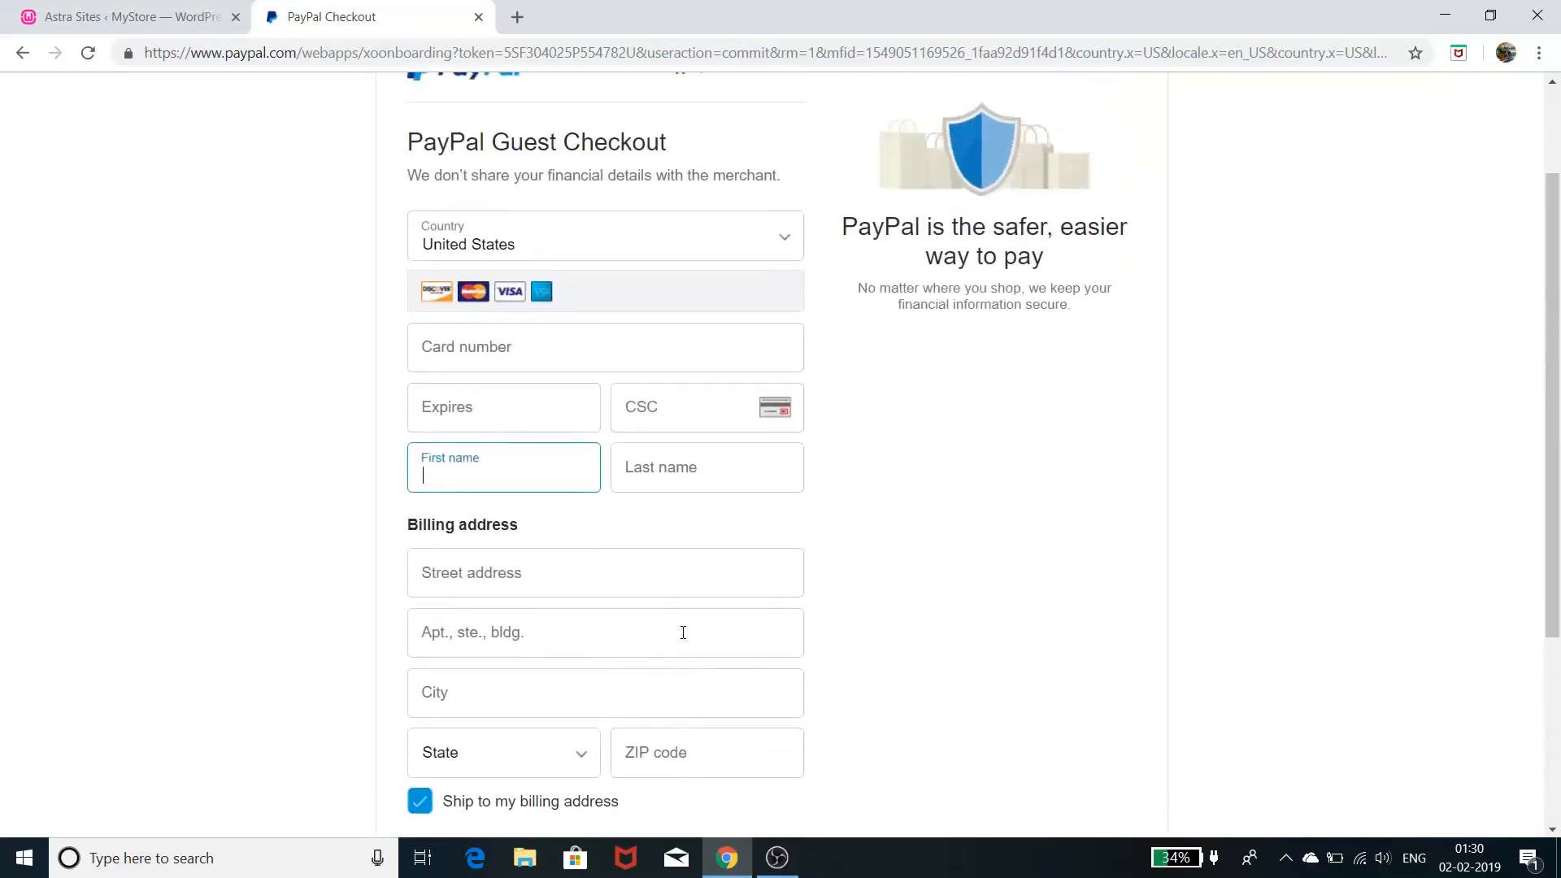
pyautogui.moveTo(783, 122); pyautogui.dragTo(375, 115)
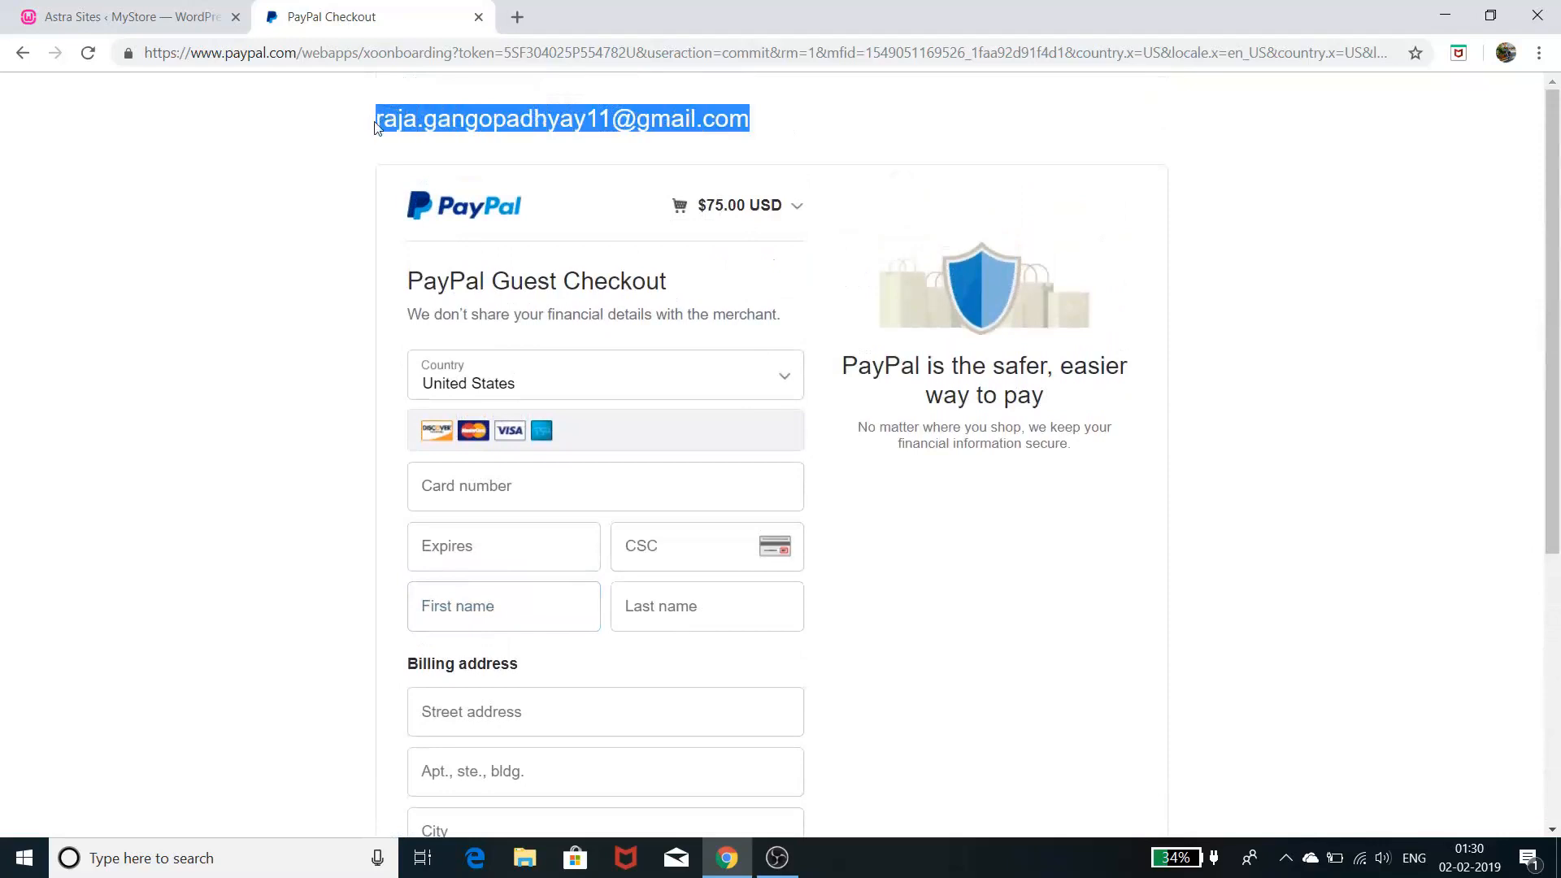
pyautogui.click(613, 120)
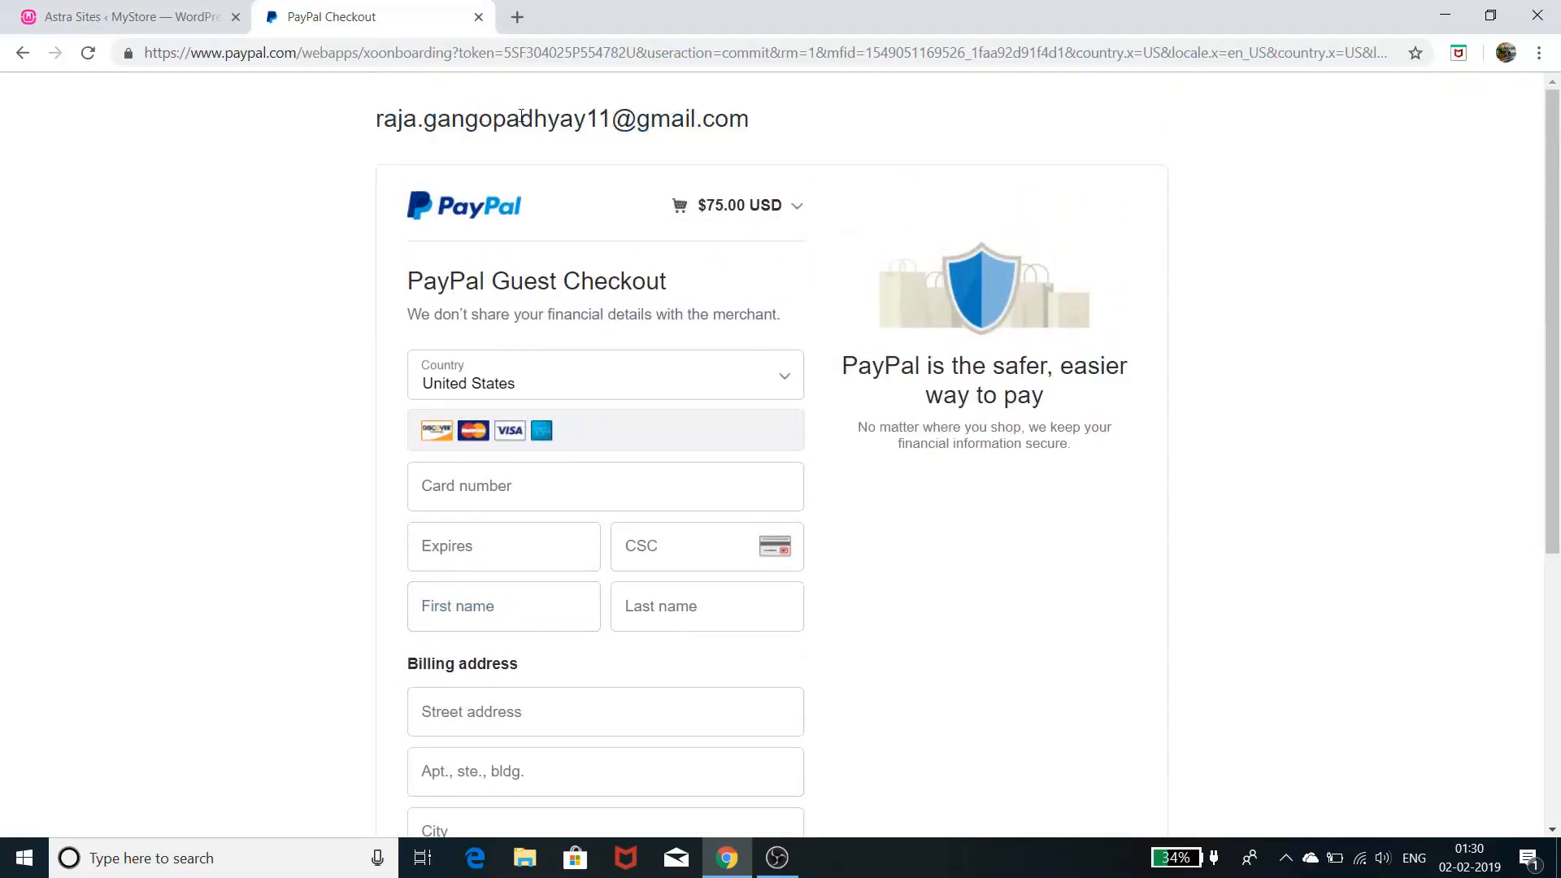
pyautogui.scroll(-5, 852, 357)
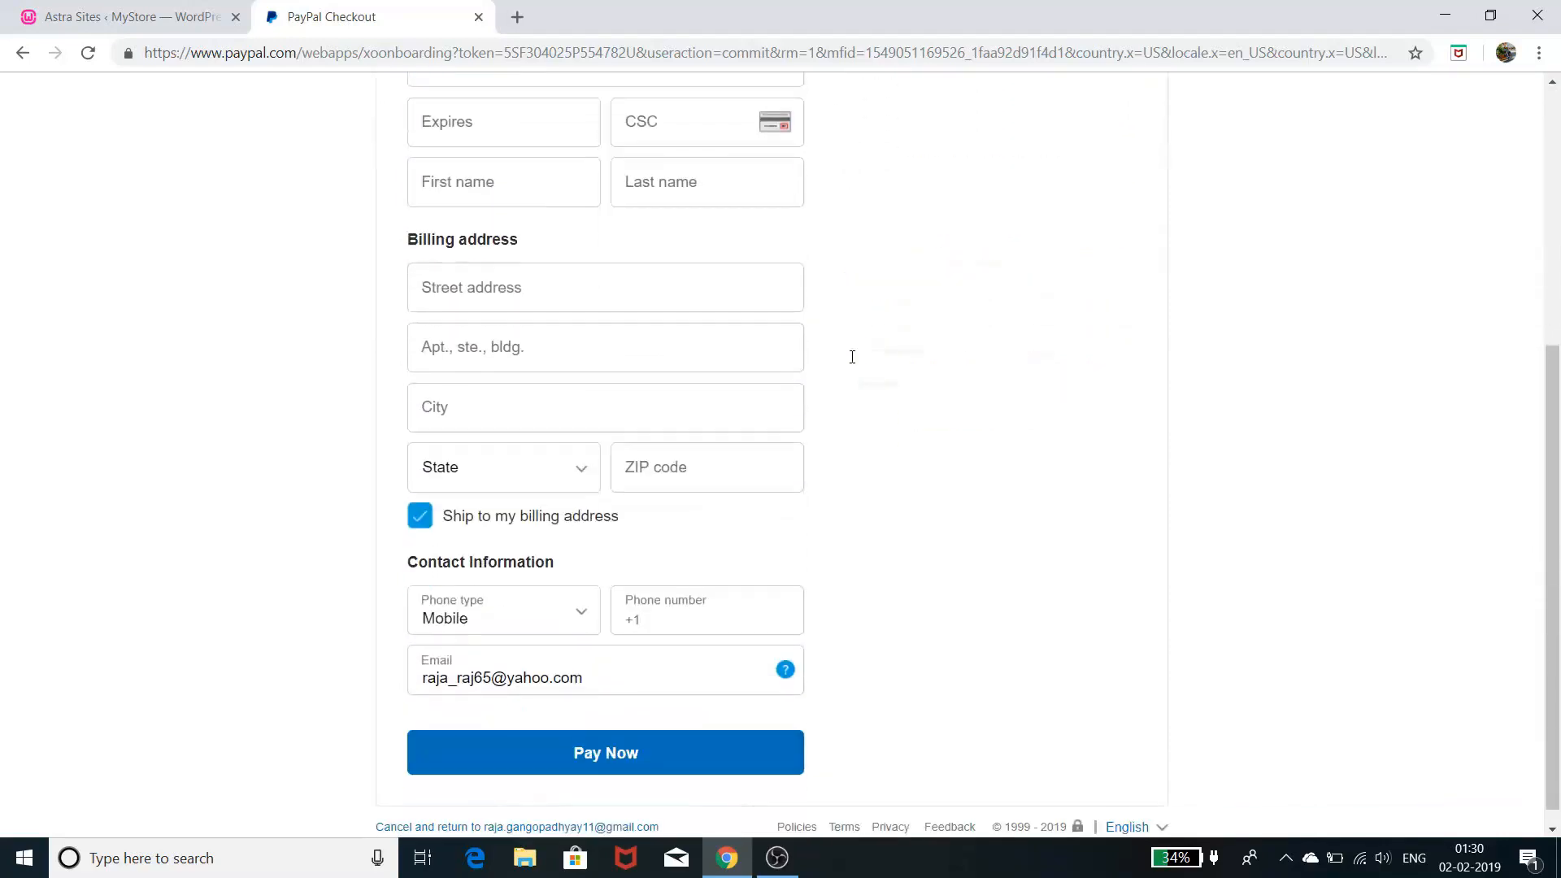
pyautogui.scroll(-1, 852, 357)
pyautogui.scroll(6, 827, 479)
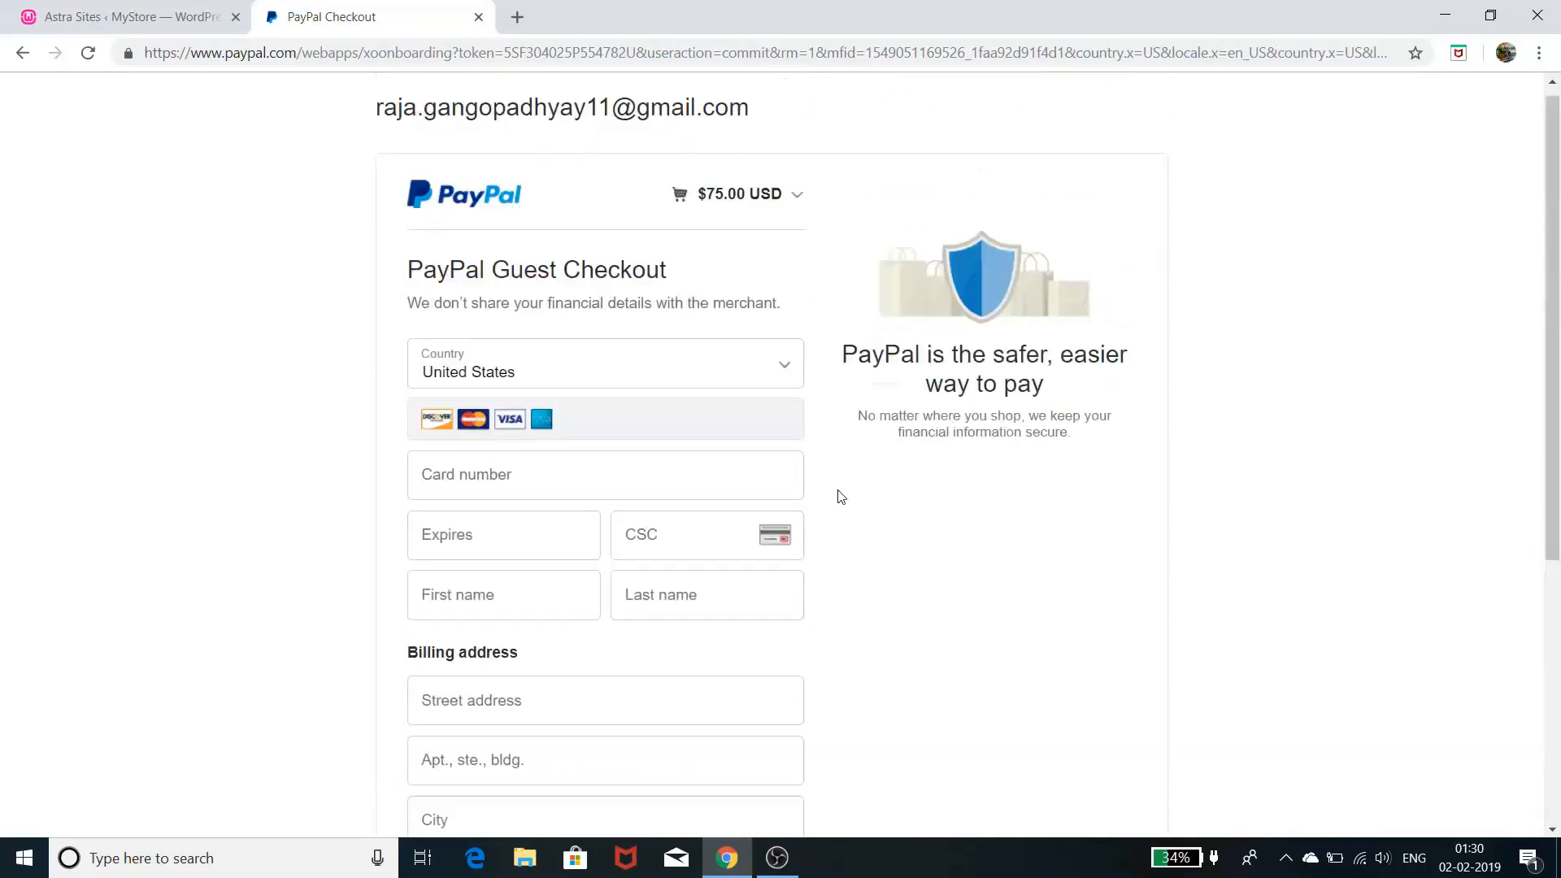
# - Return to checkout, select Cash on delivery, and place the $75.00 Cleistocactus order
pyautogui.click(21, 53)
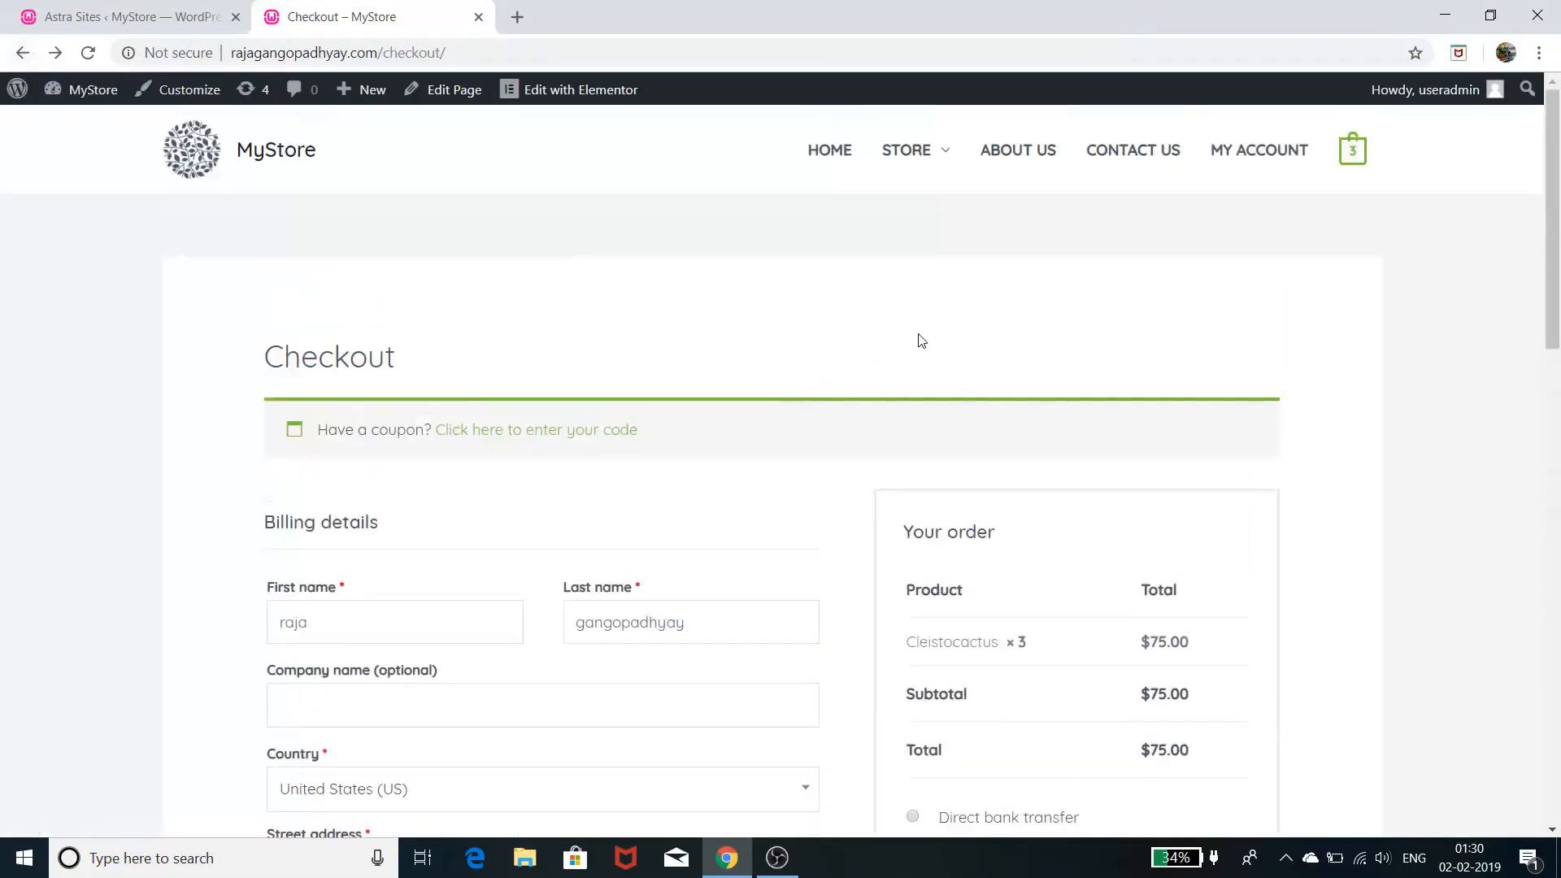
pyautogui.scroll(-3, 942, 335)
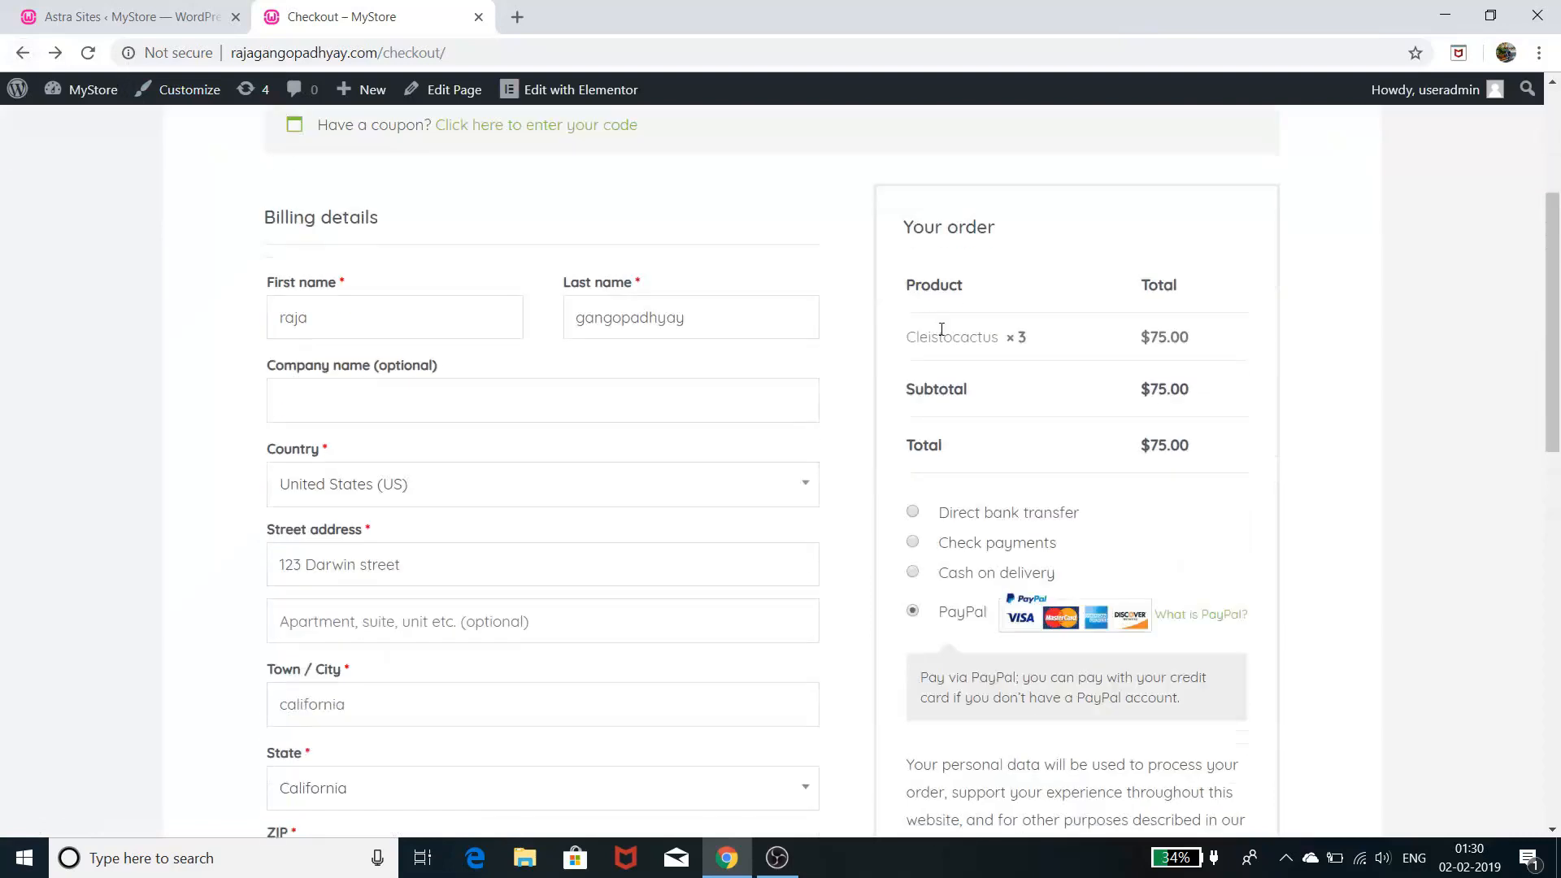
pyautogui.click(914, 573)
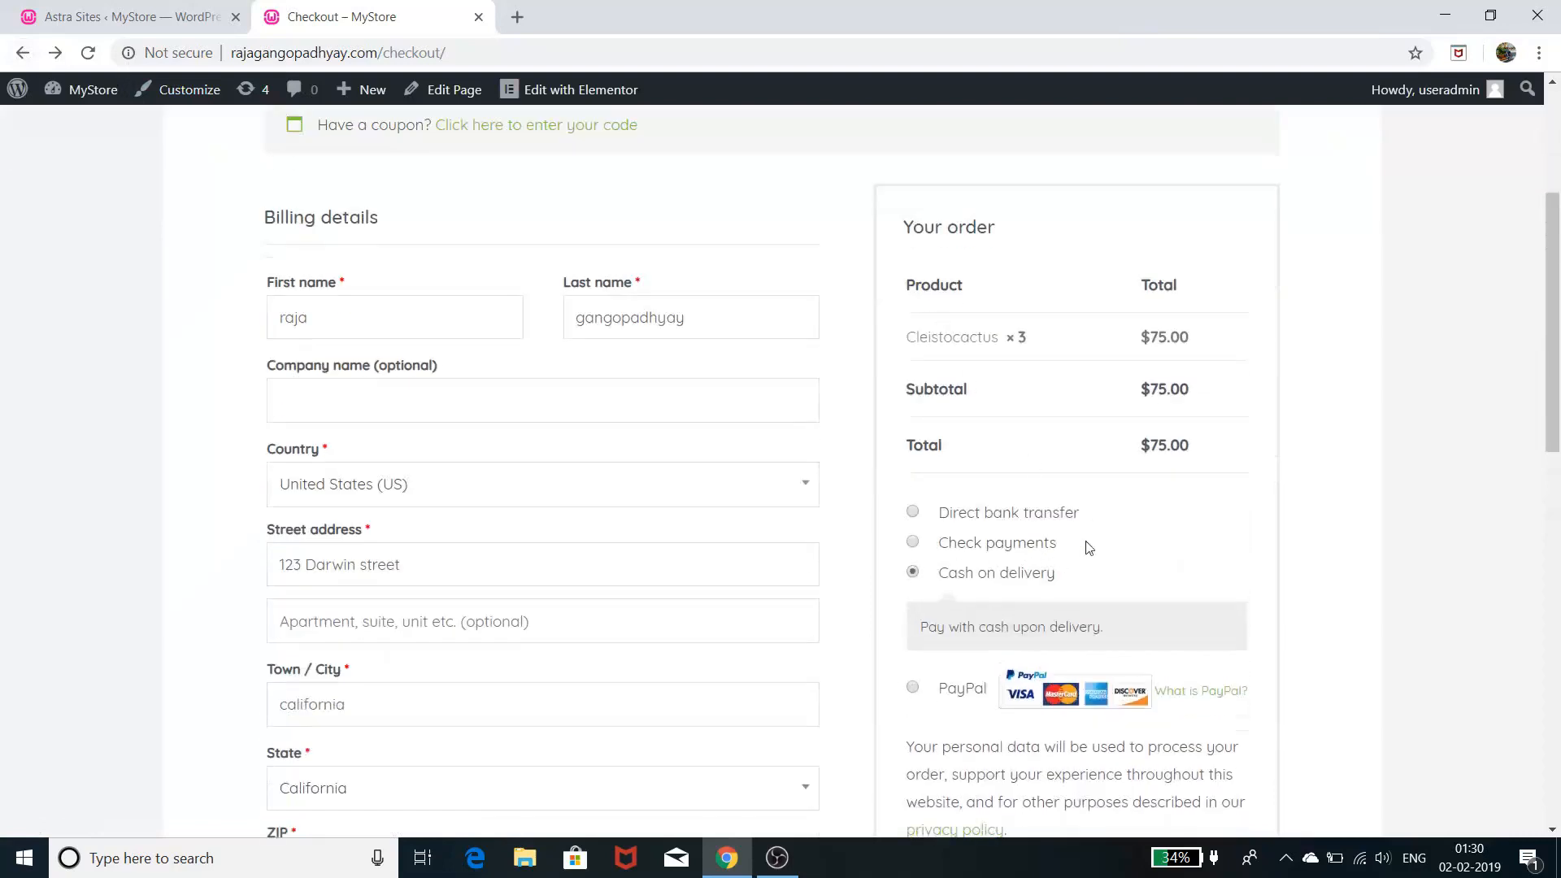
pyautogui.scroll(-2, 1163, 517)
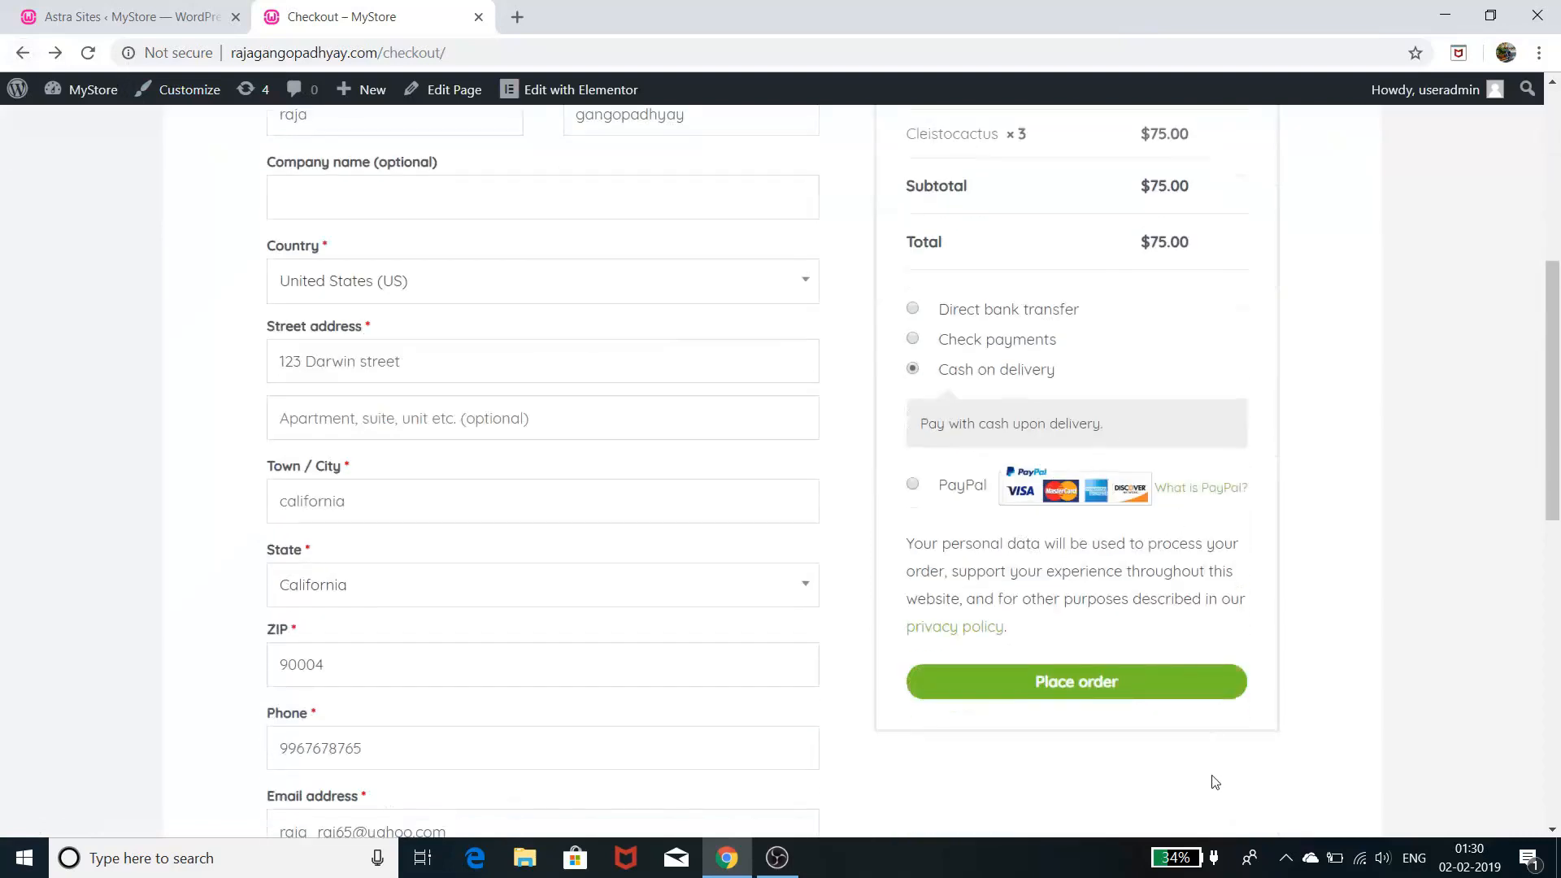
pyautogui.click(1144, 690)
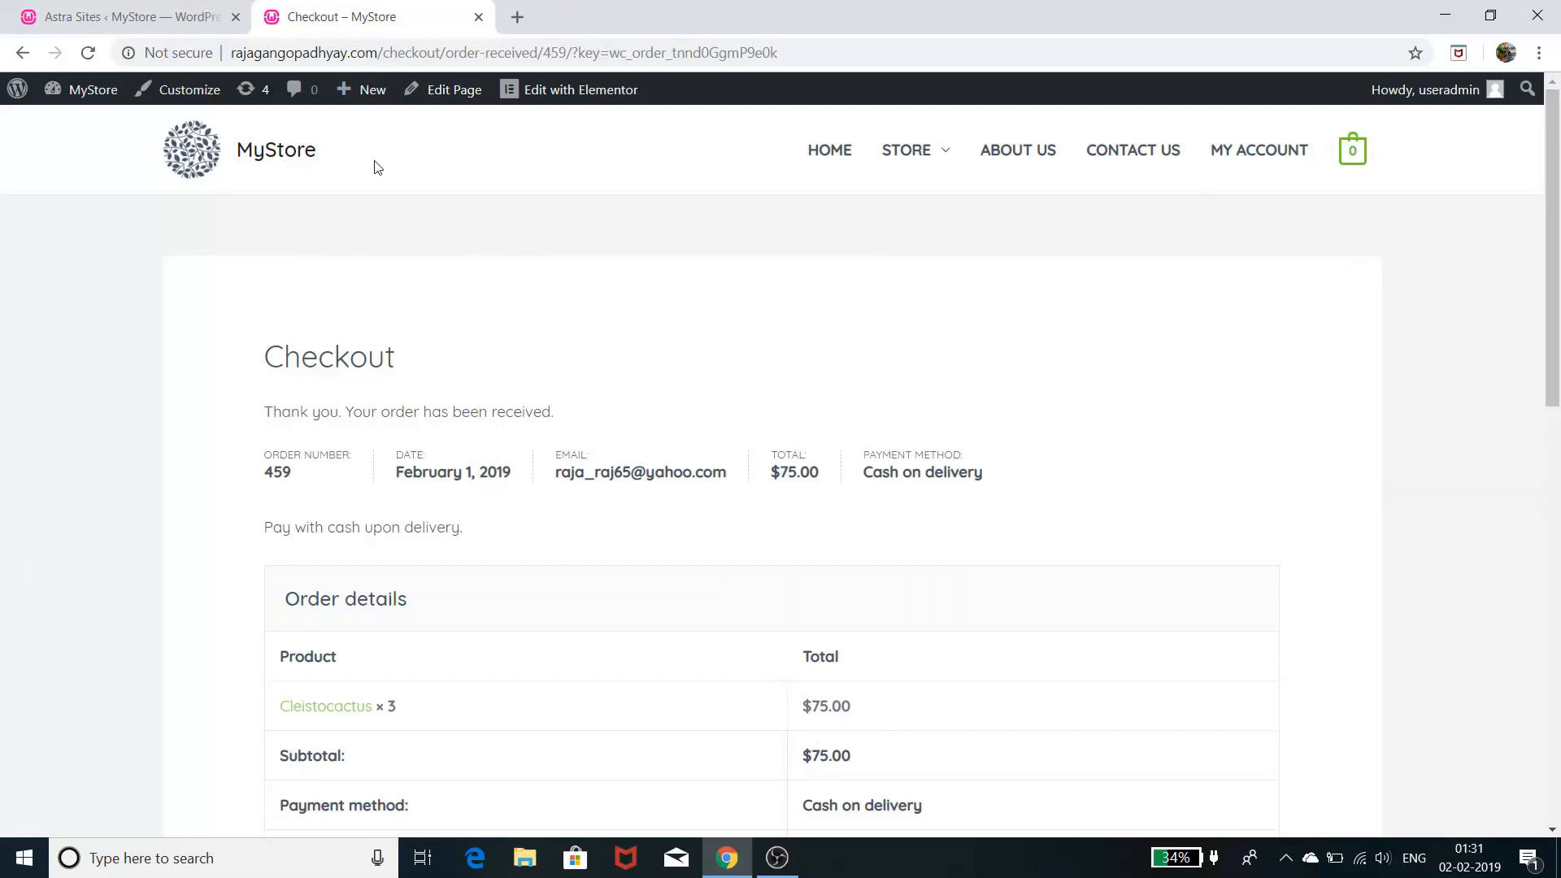
# - Go to the admin Dashboard, then WooCommerce Orders, and open the newest $75.00 order
pyautogui.moveTo(79, 98)
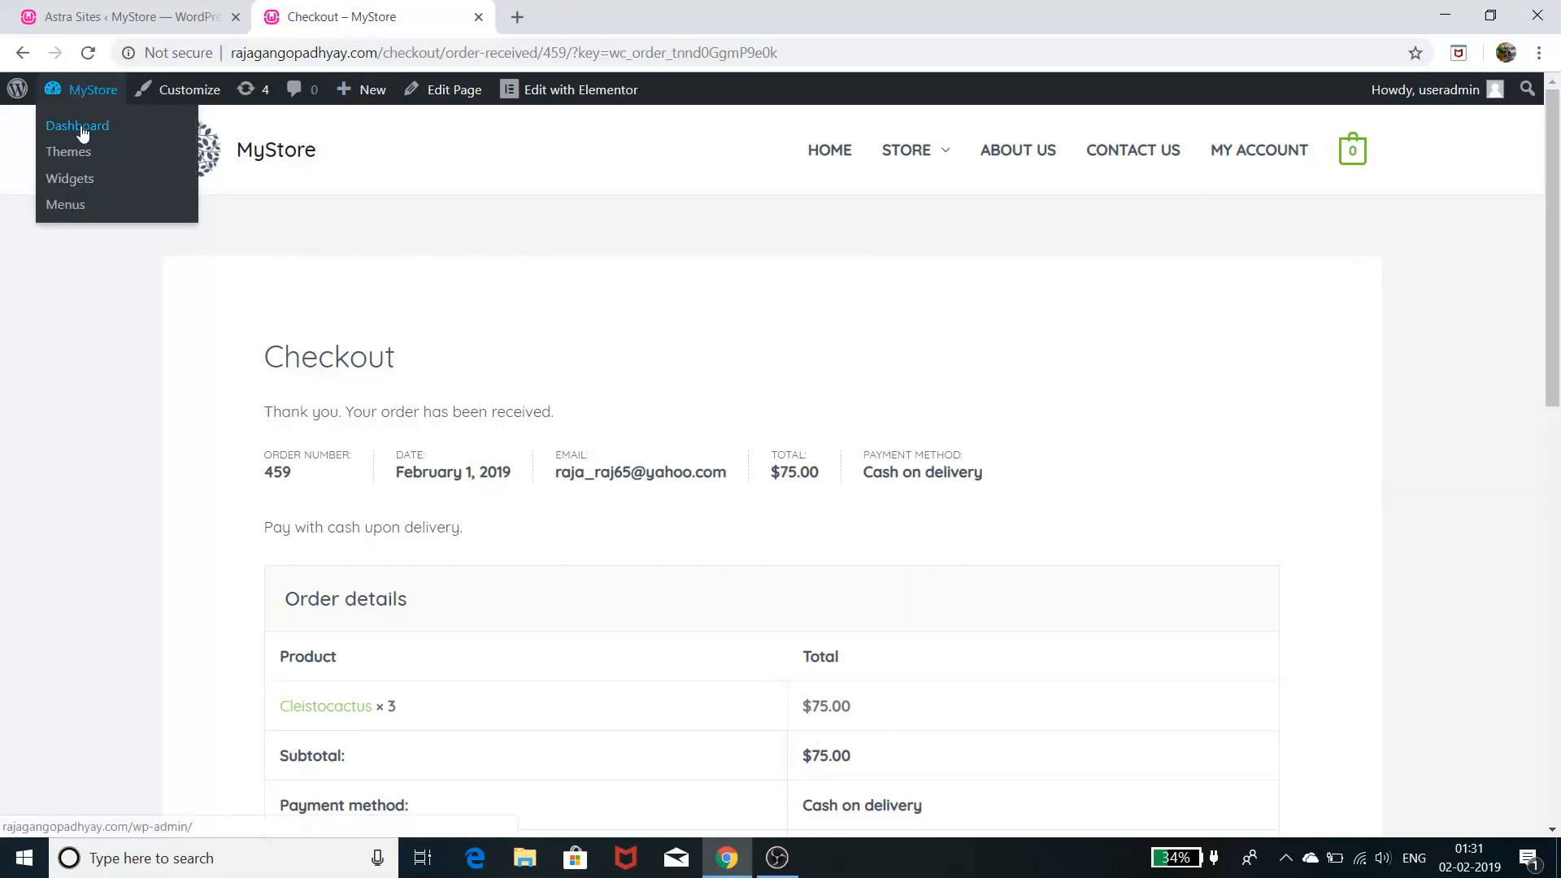
pyautogui.click(81, 127)
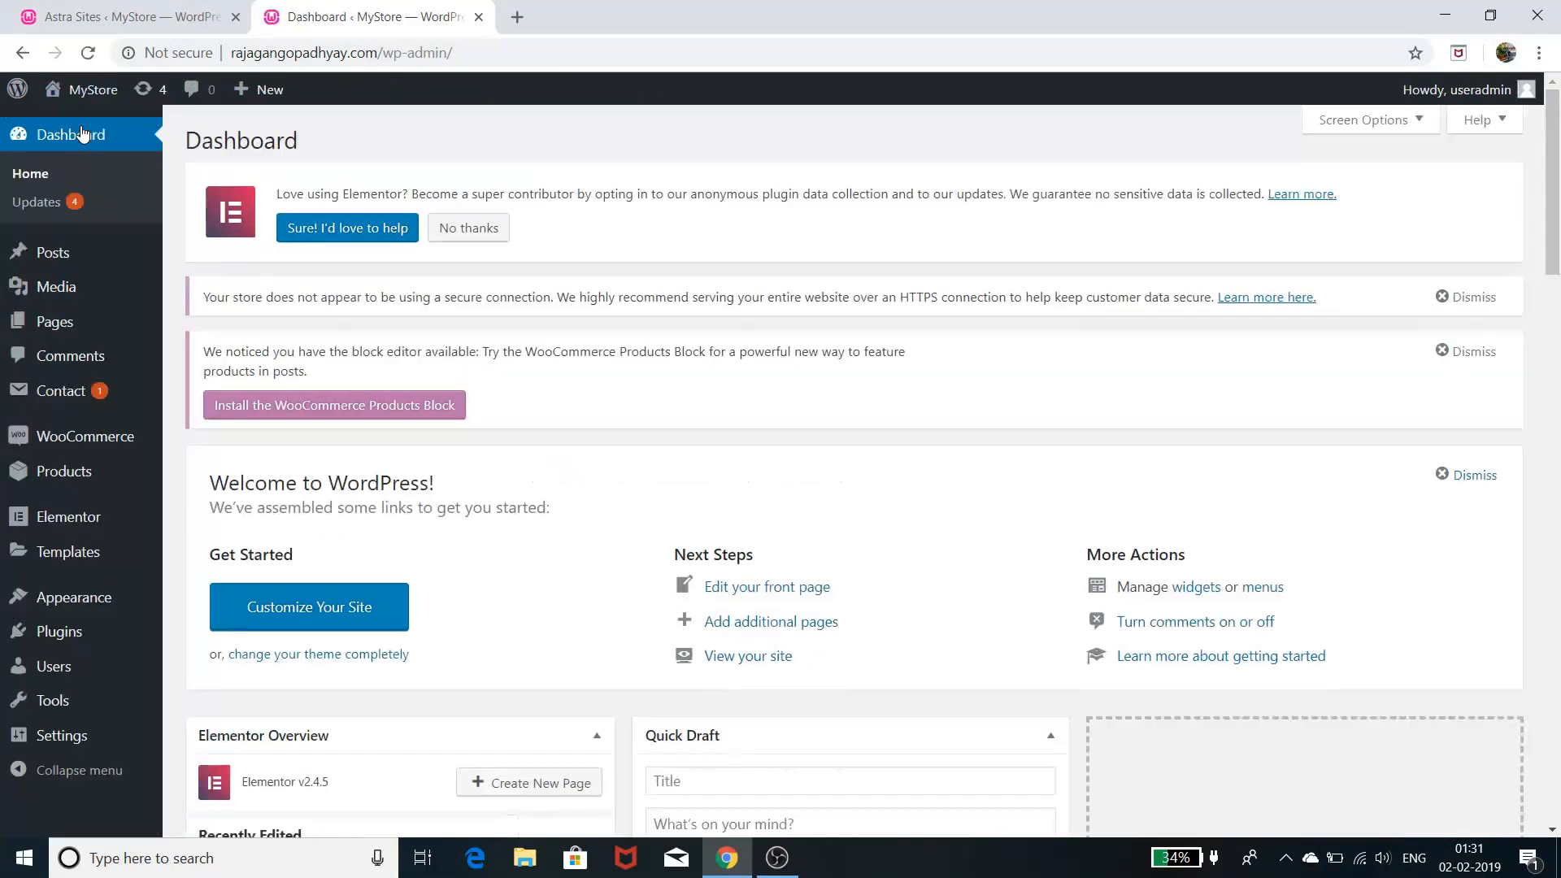
pyautogui.moveTo(57, 473)
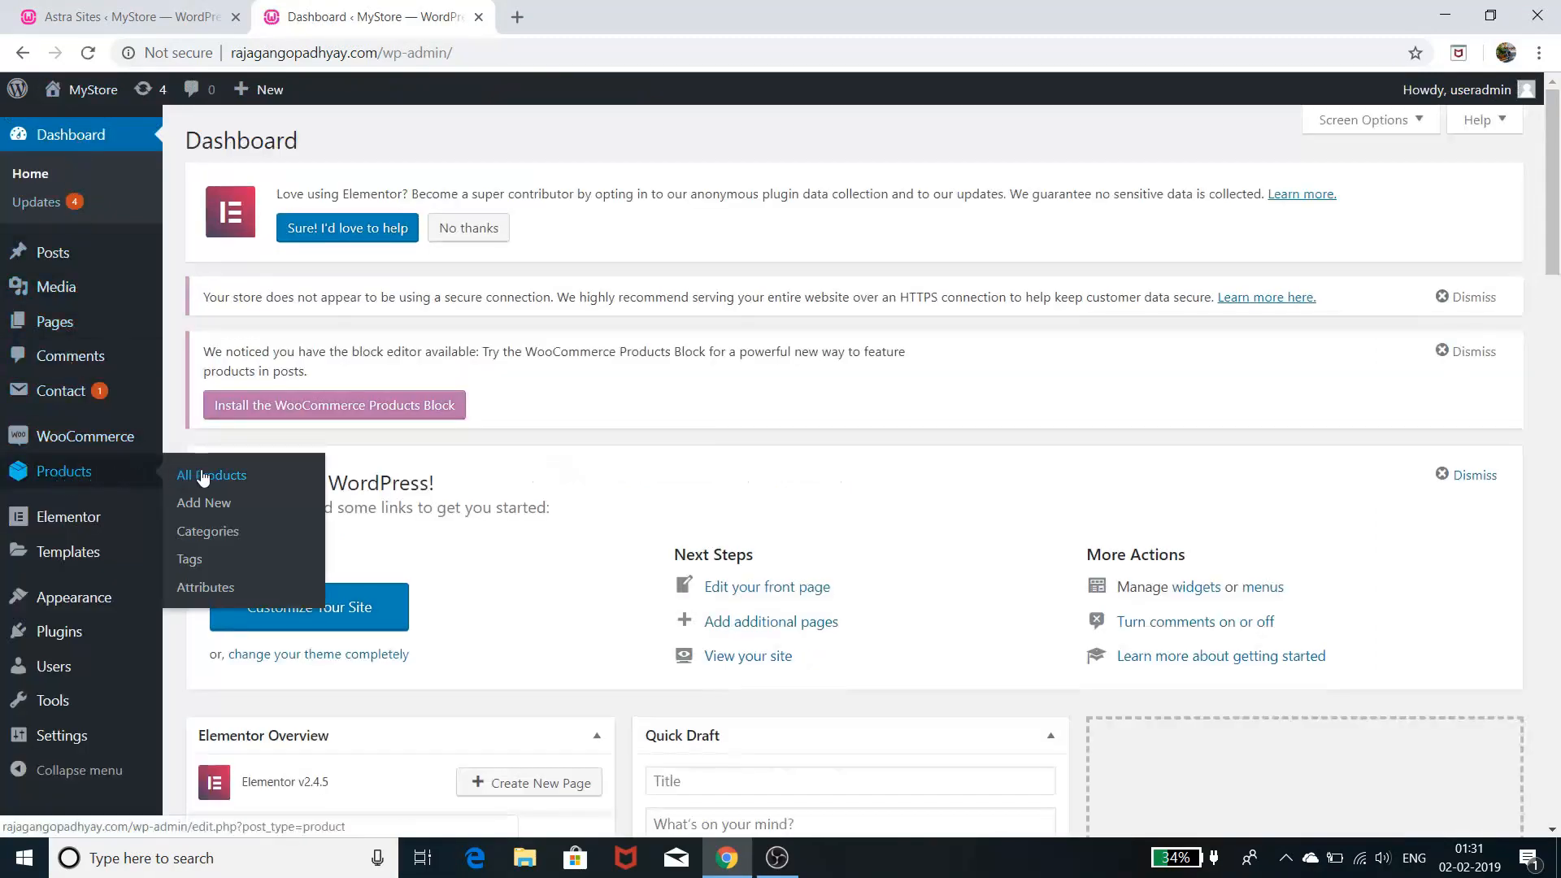
pyautogui.moveTo(78, 446)
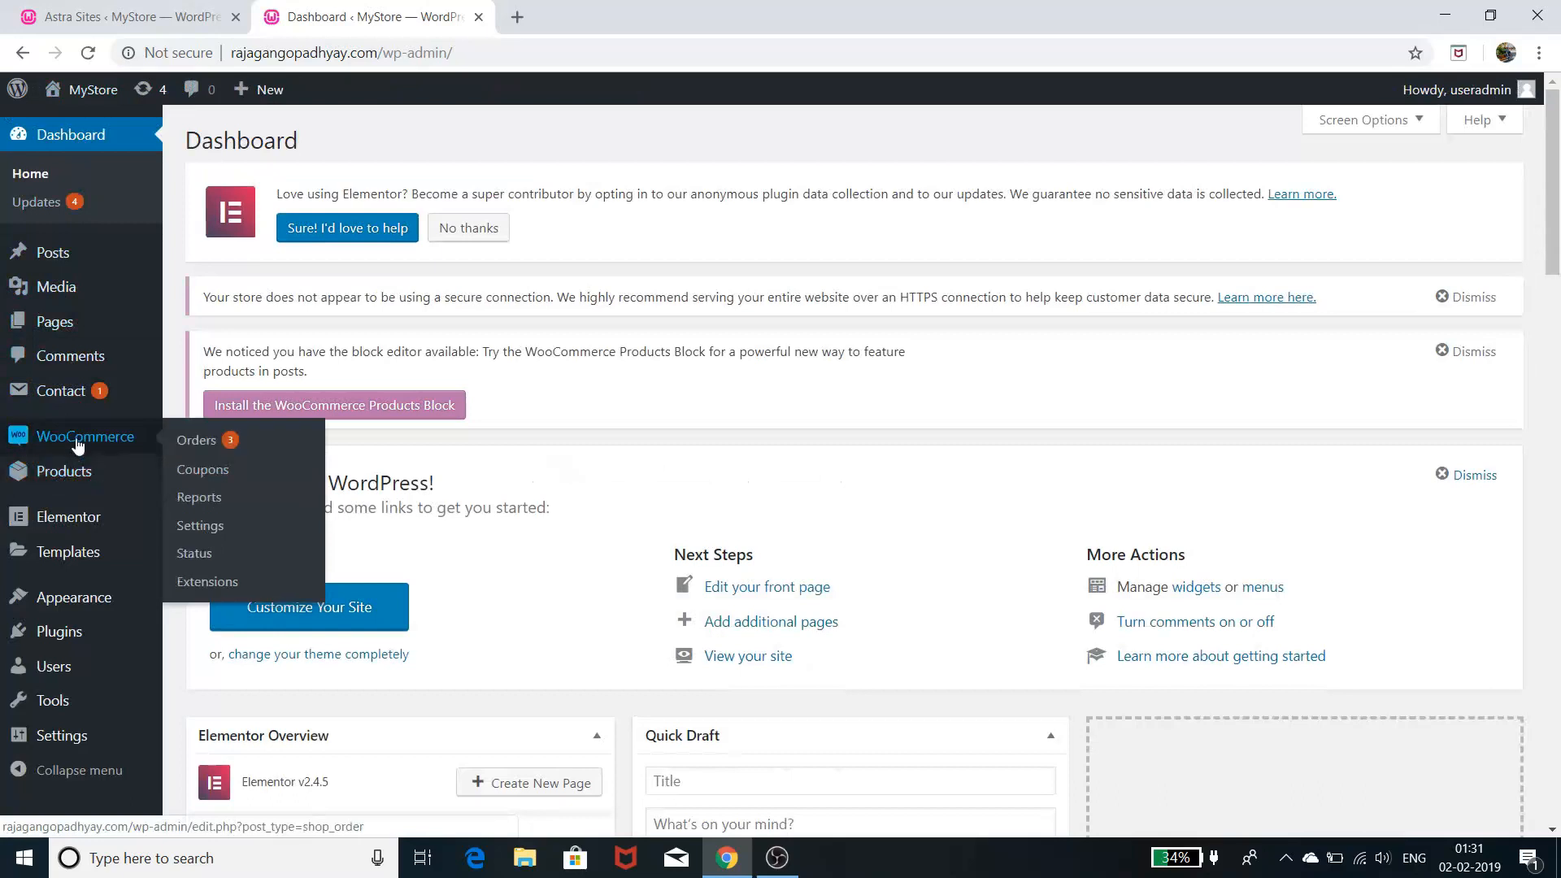
pyautogui.click(198, 442)
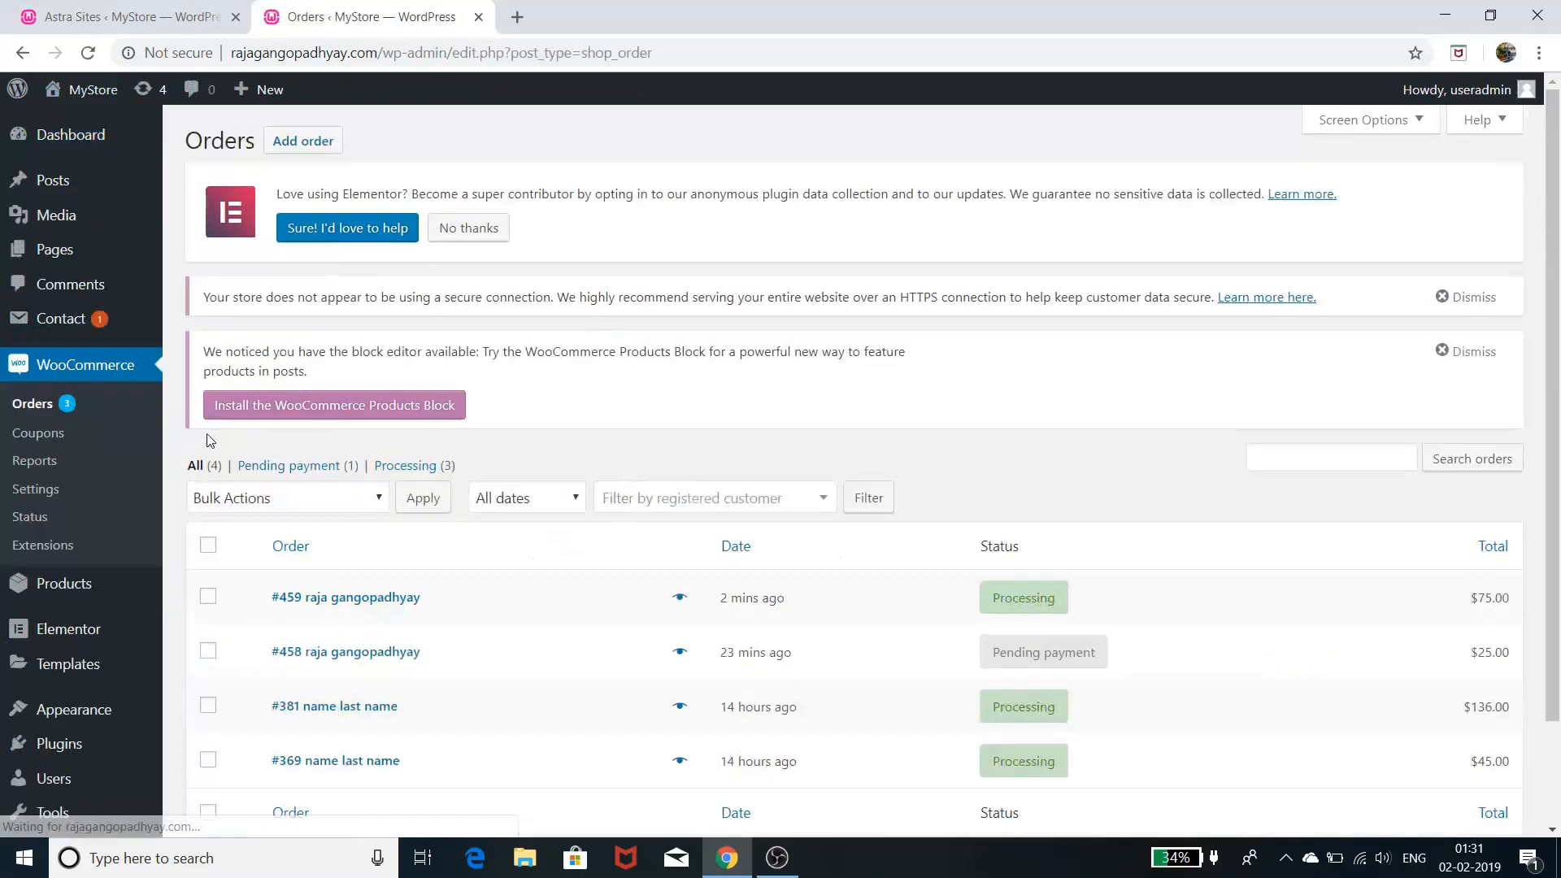
pyautogui.scroll(-3, 1198, 435)
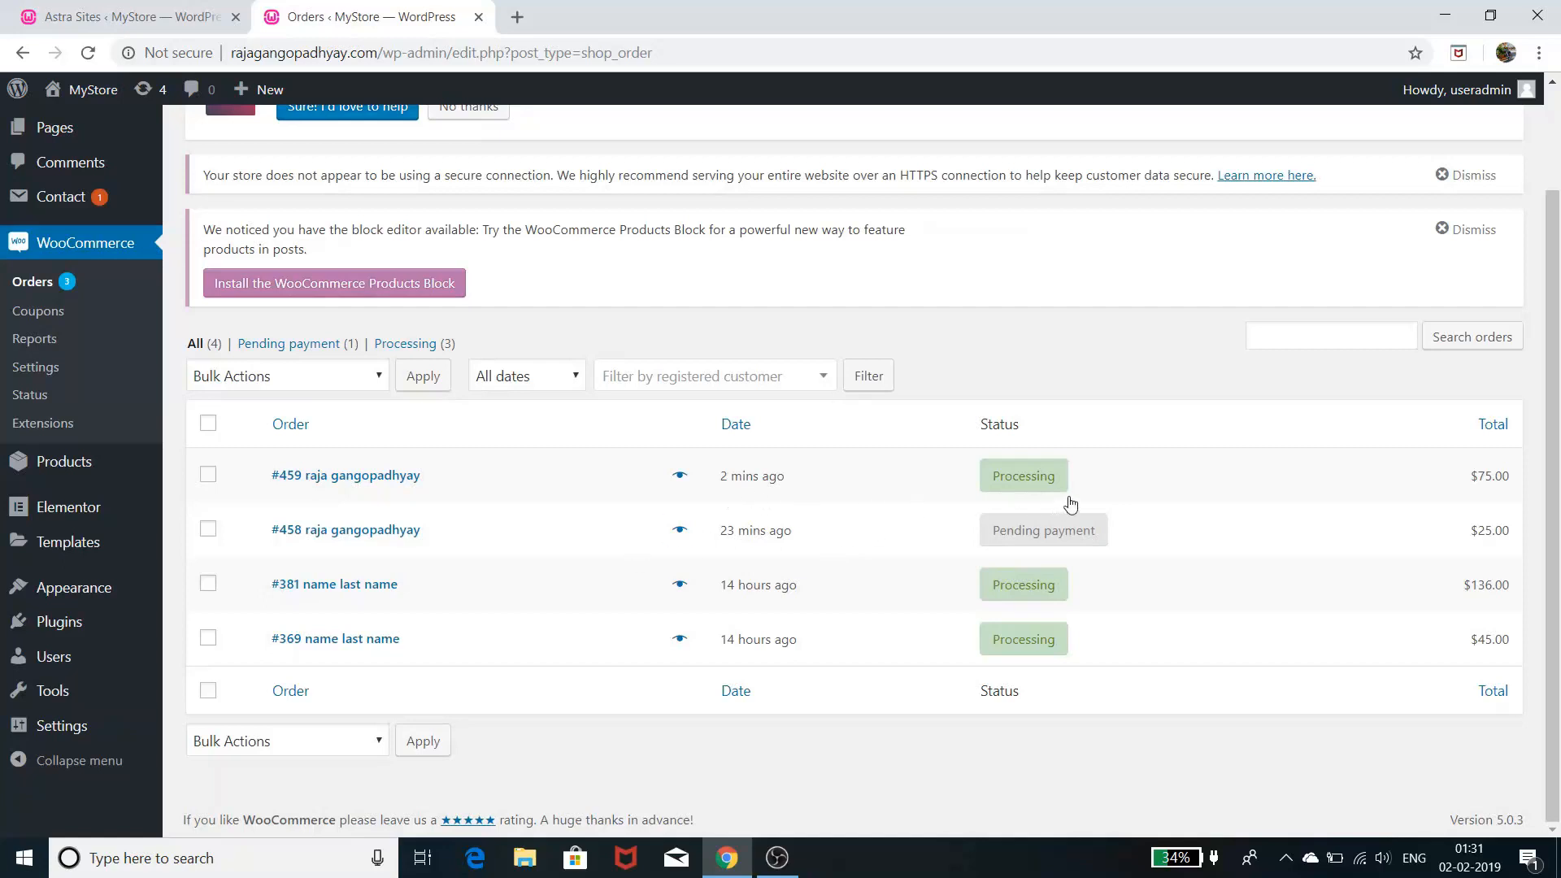
pyautogui.moveTo(1019, 491)
pyautogui.click(342, 483)
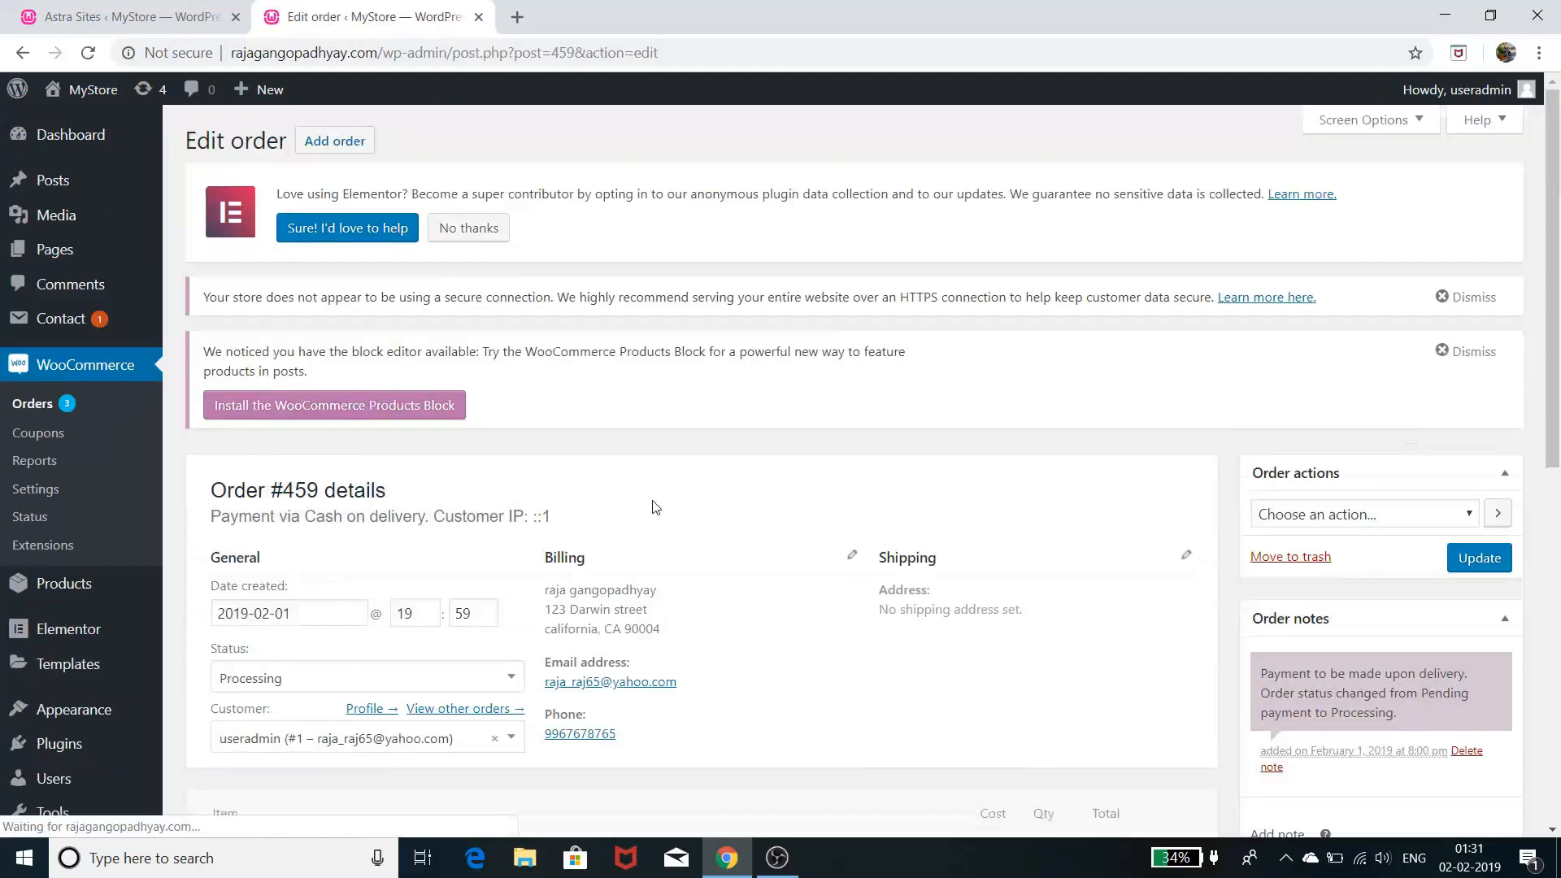
pyautogui.scroll(-2, 764, 431)
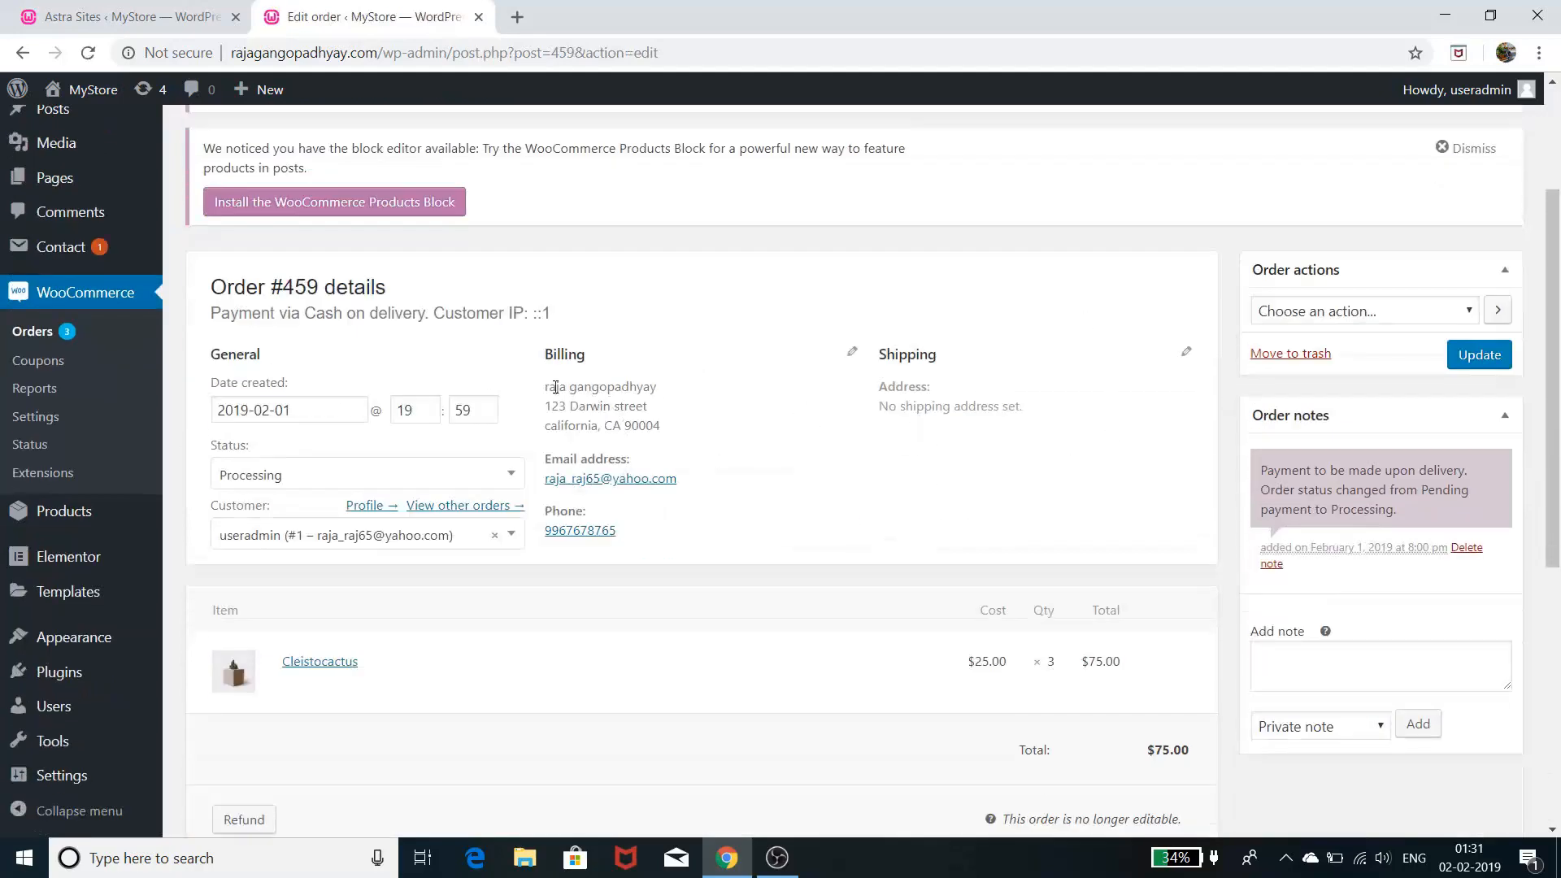
pyautogui.moveTo(551, 388); pyautogui.dragTo(660, 428)
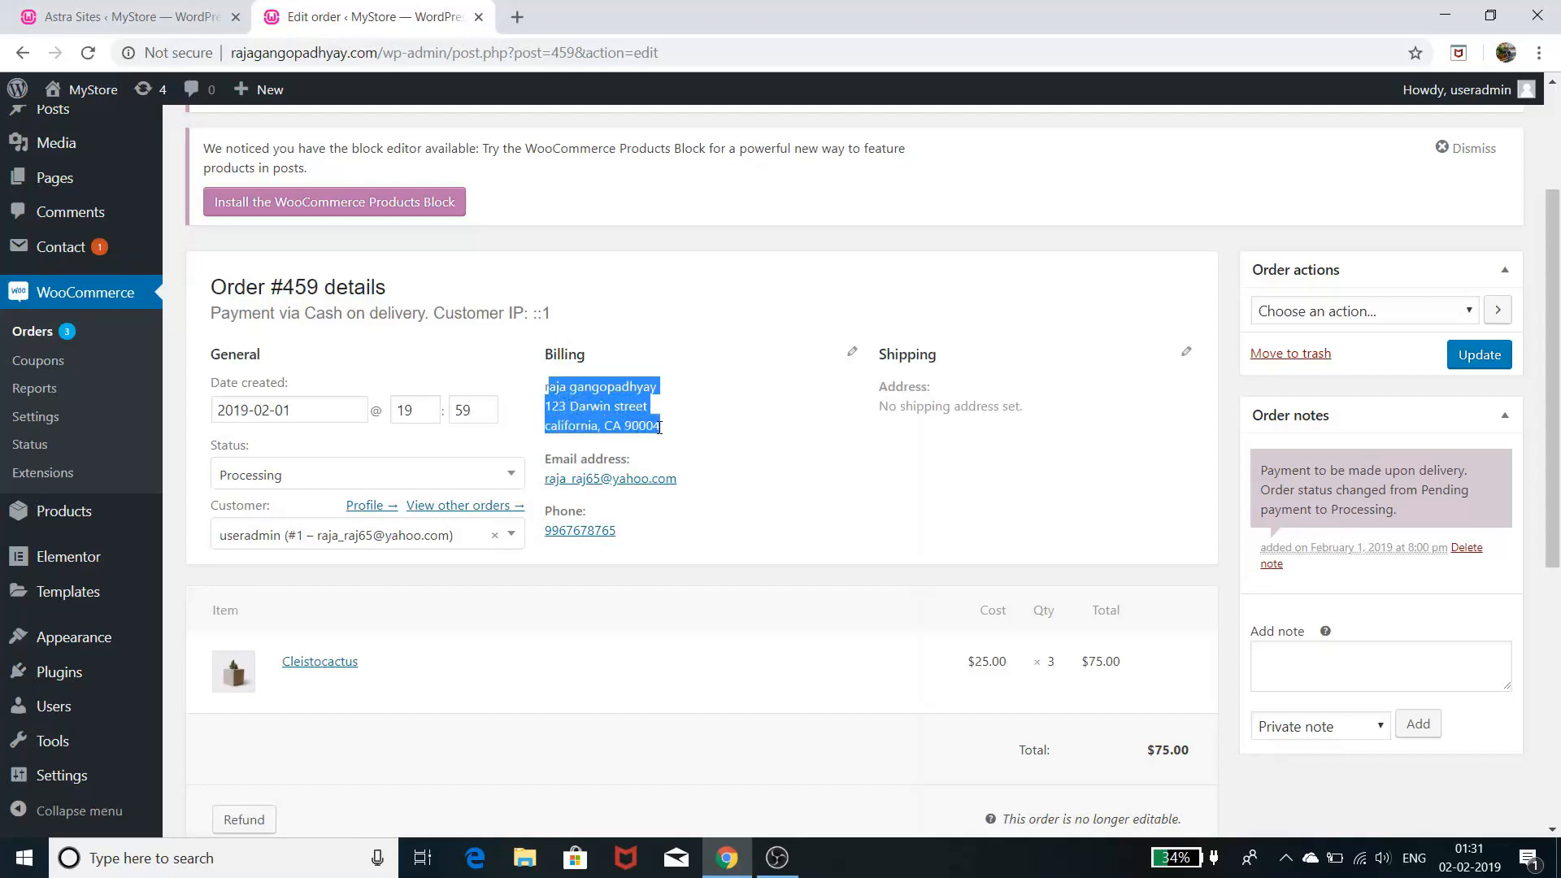
pyautogui.click(728, 457)
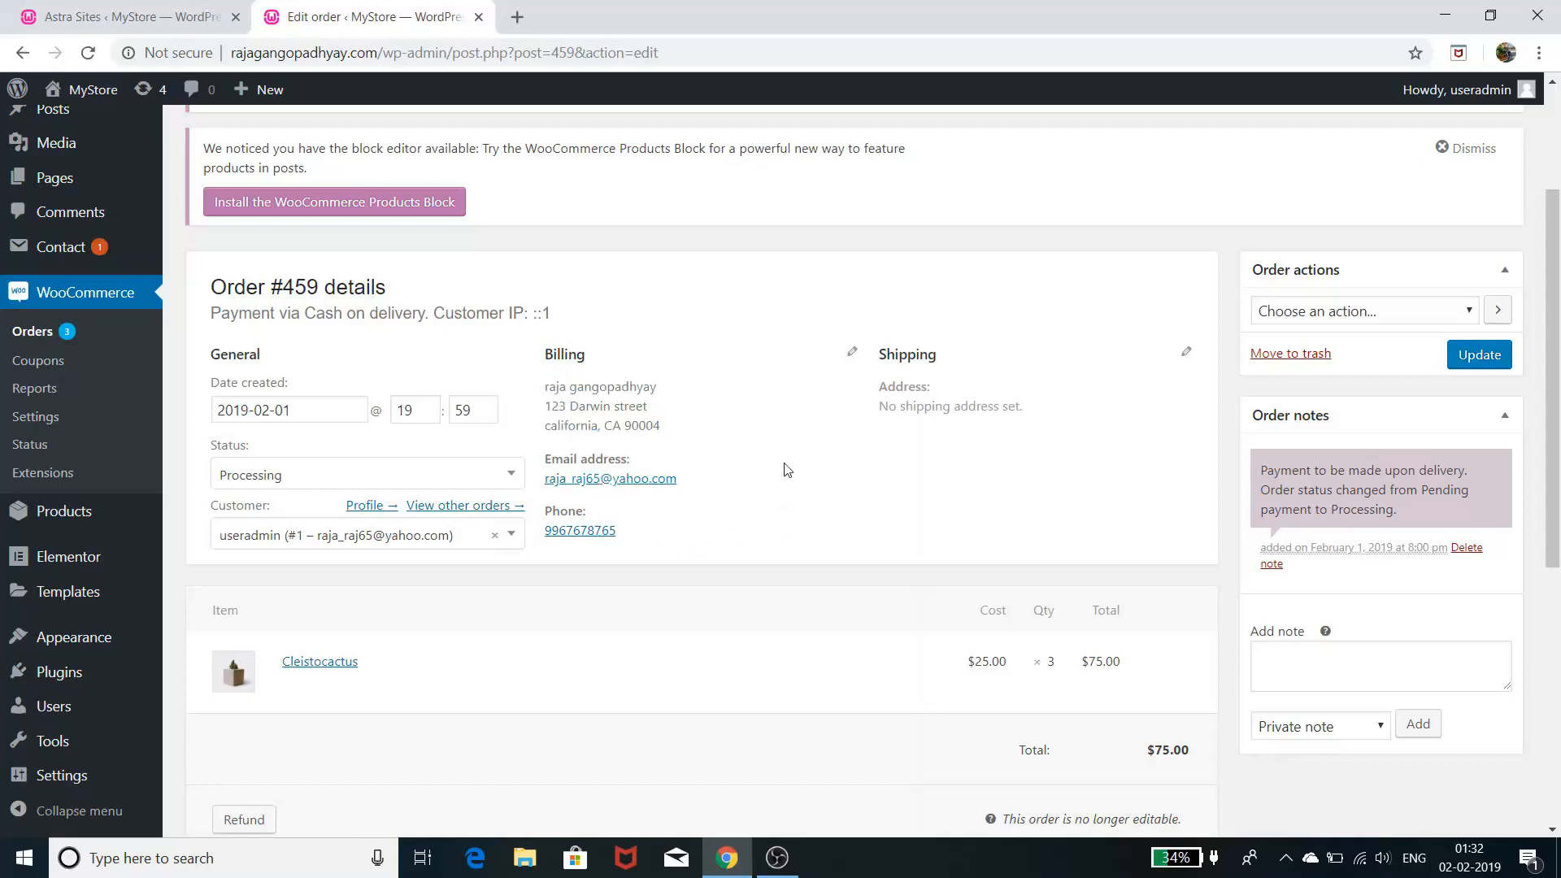
pyautogui.scroll(-3, 789, 443)
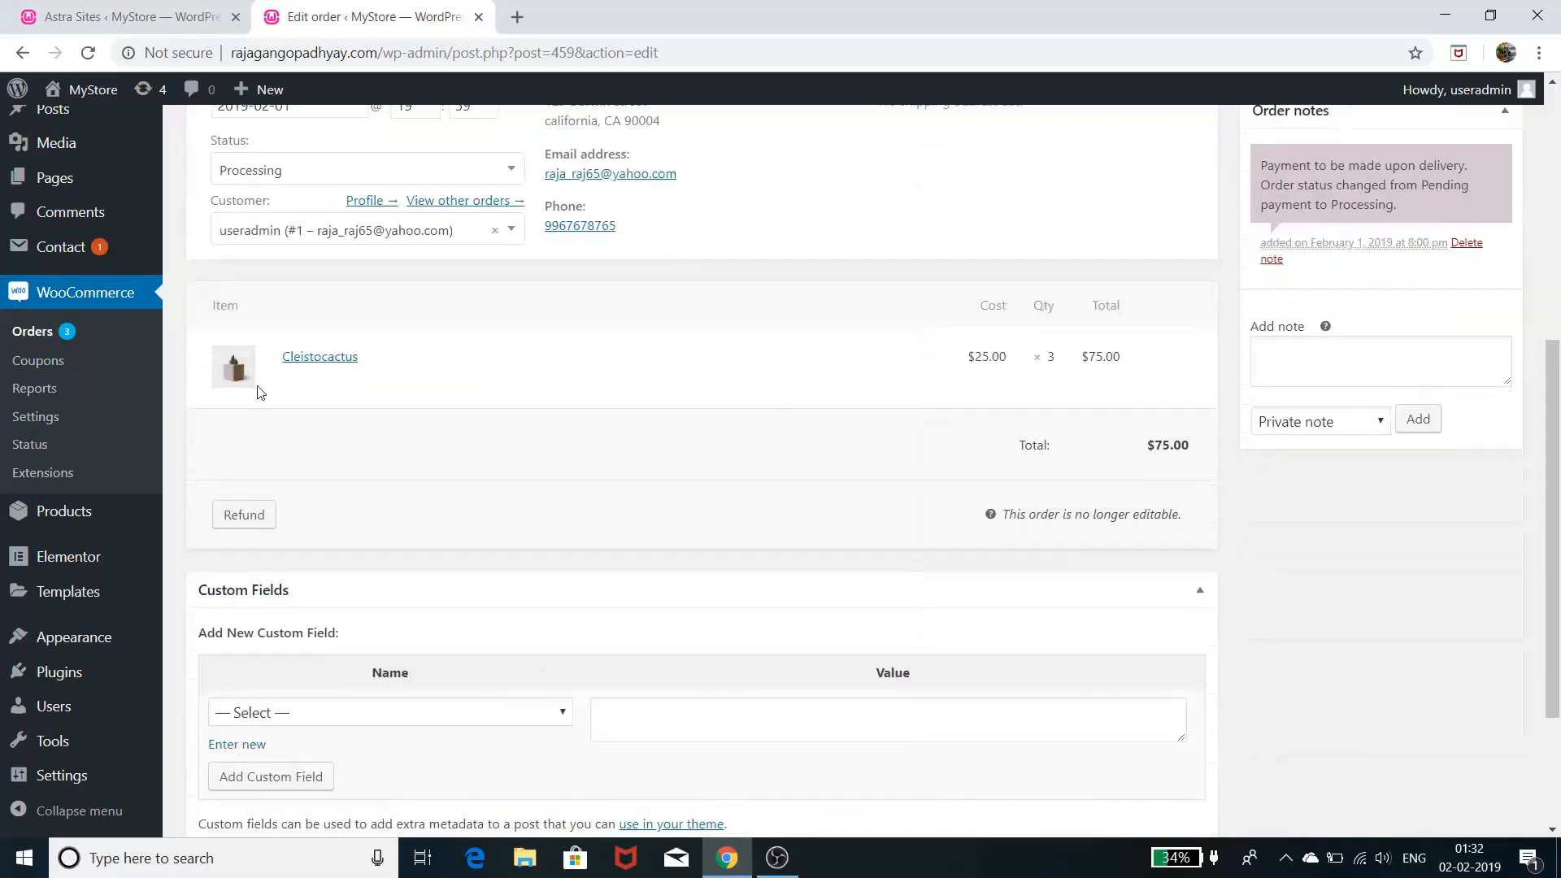
pyautogui.moveTo(377, 367); pyautogui.dragTo(282, 372)
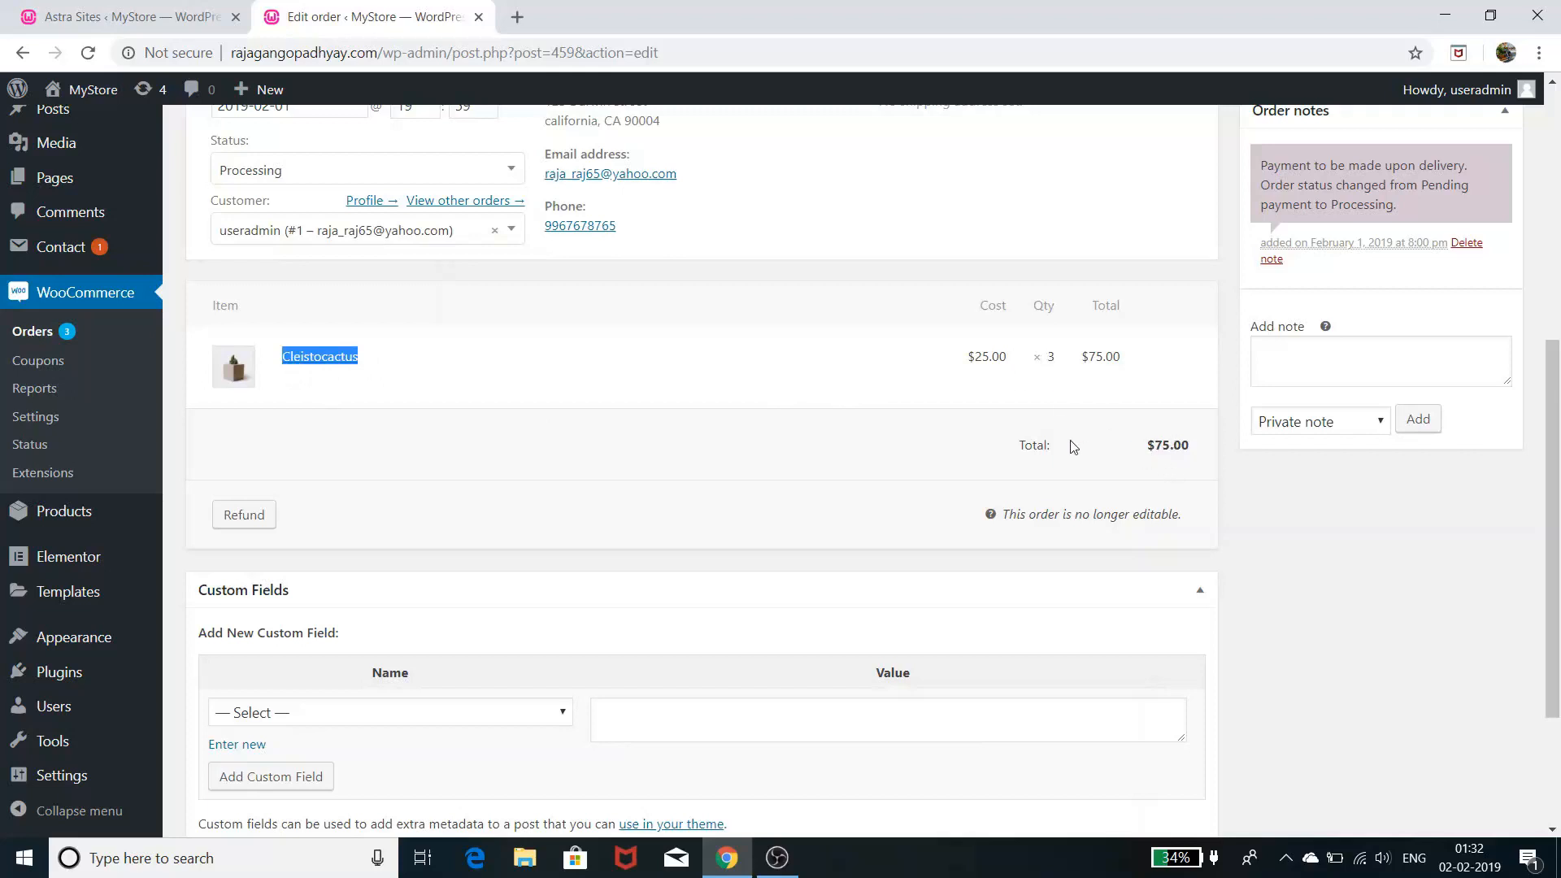
pyautogui.scroll(4, 1090, 439)
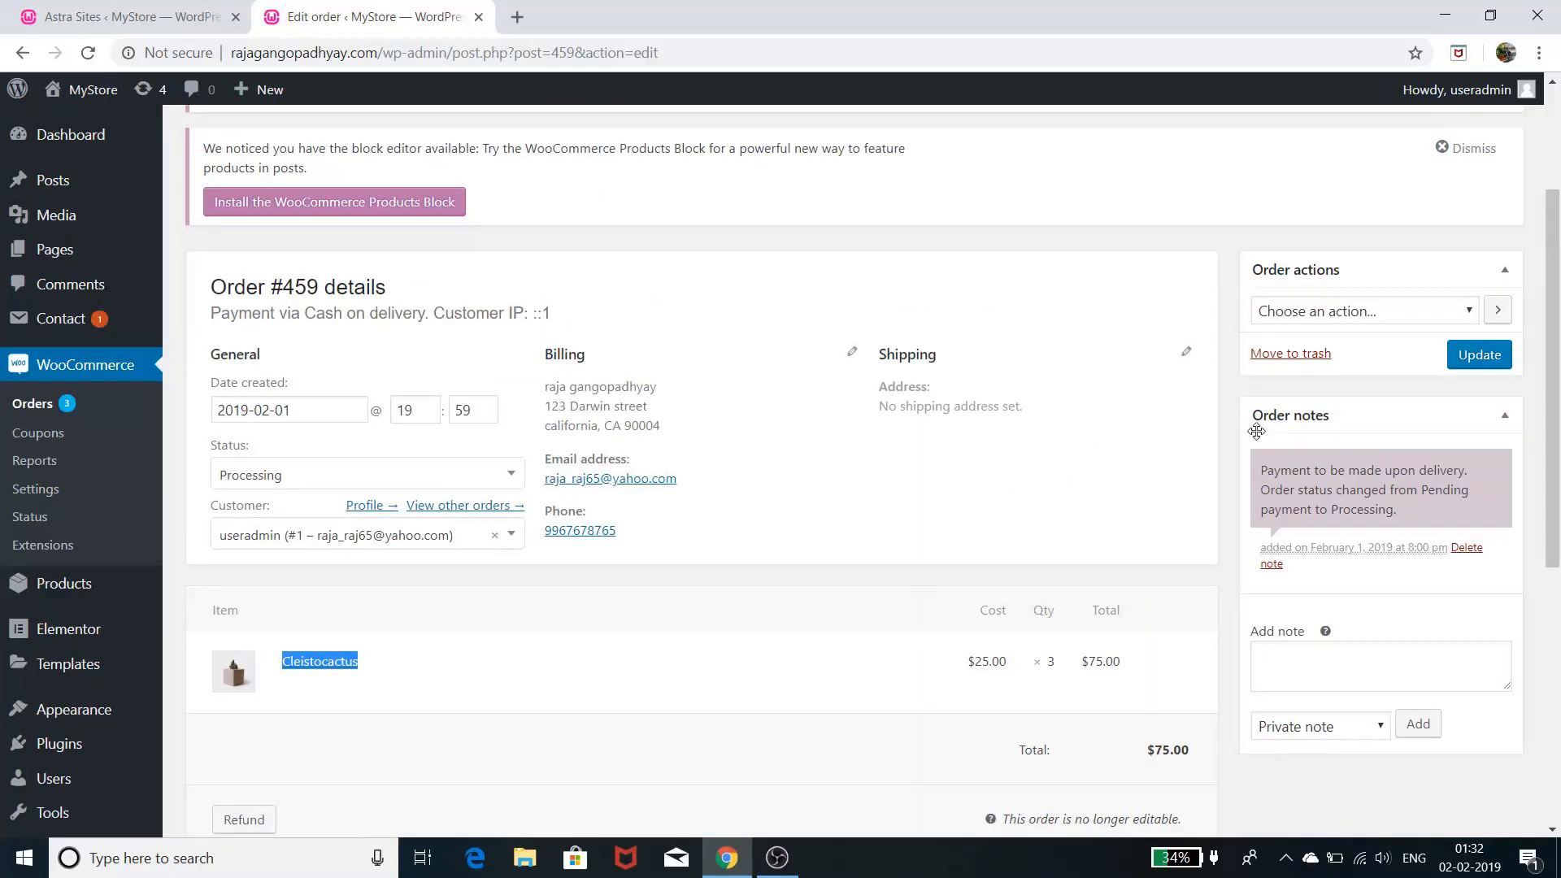
pyautogui.scroll(-6, 1256, 431)
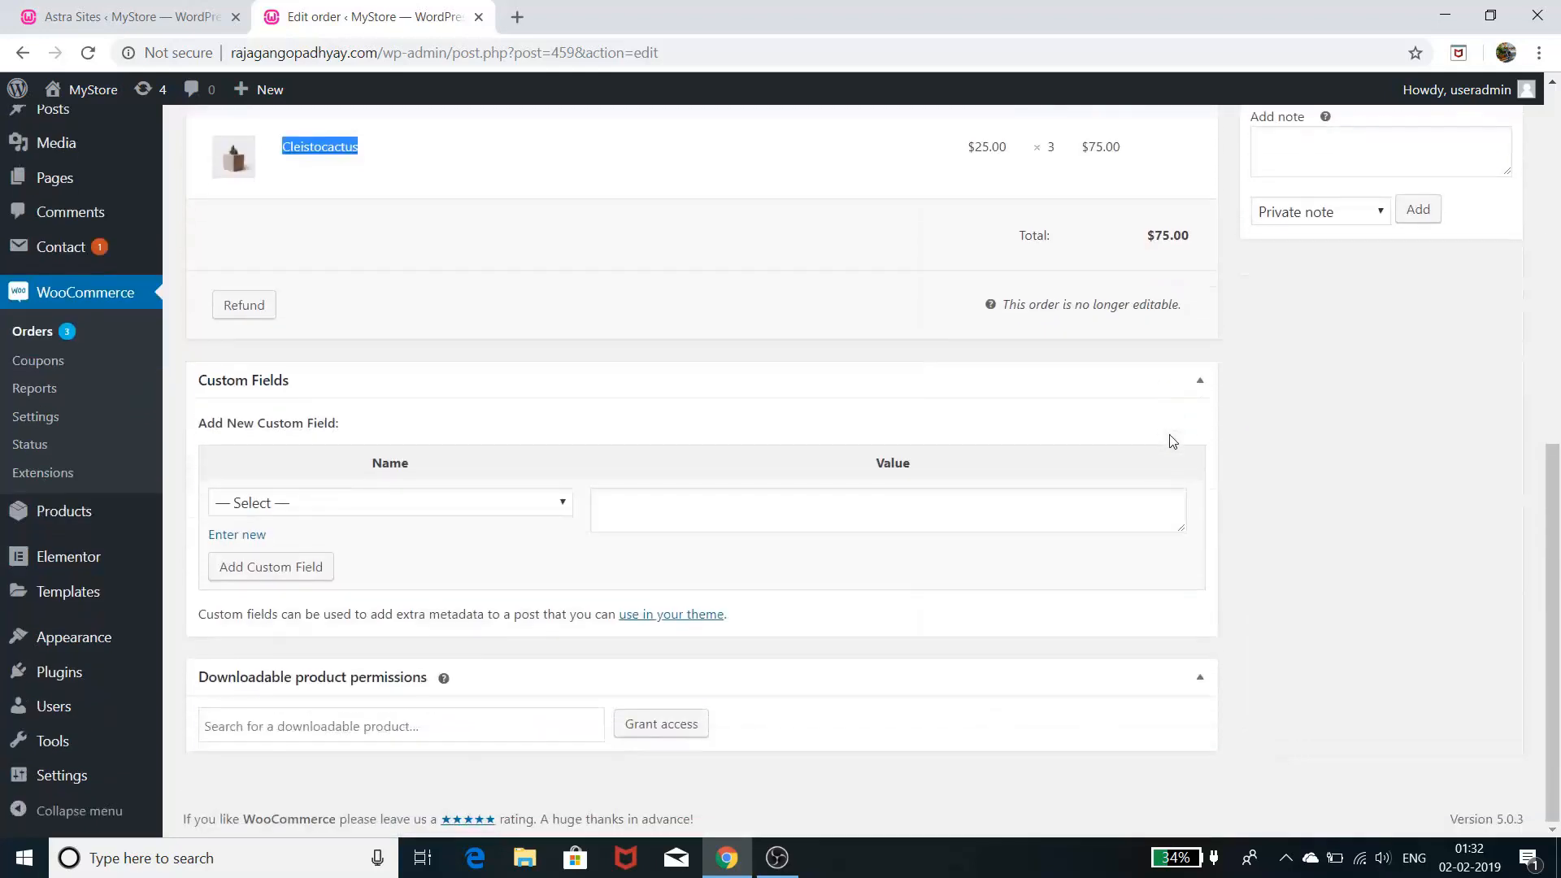
pyautogui.scroll(8, 838, 361)
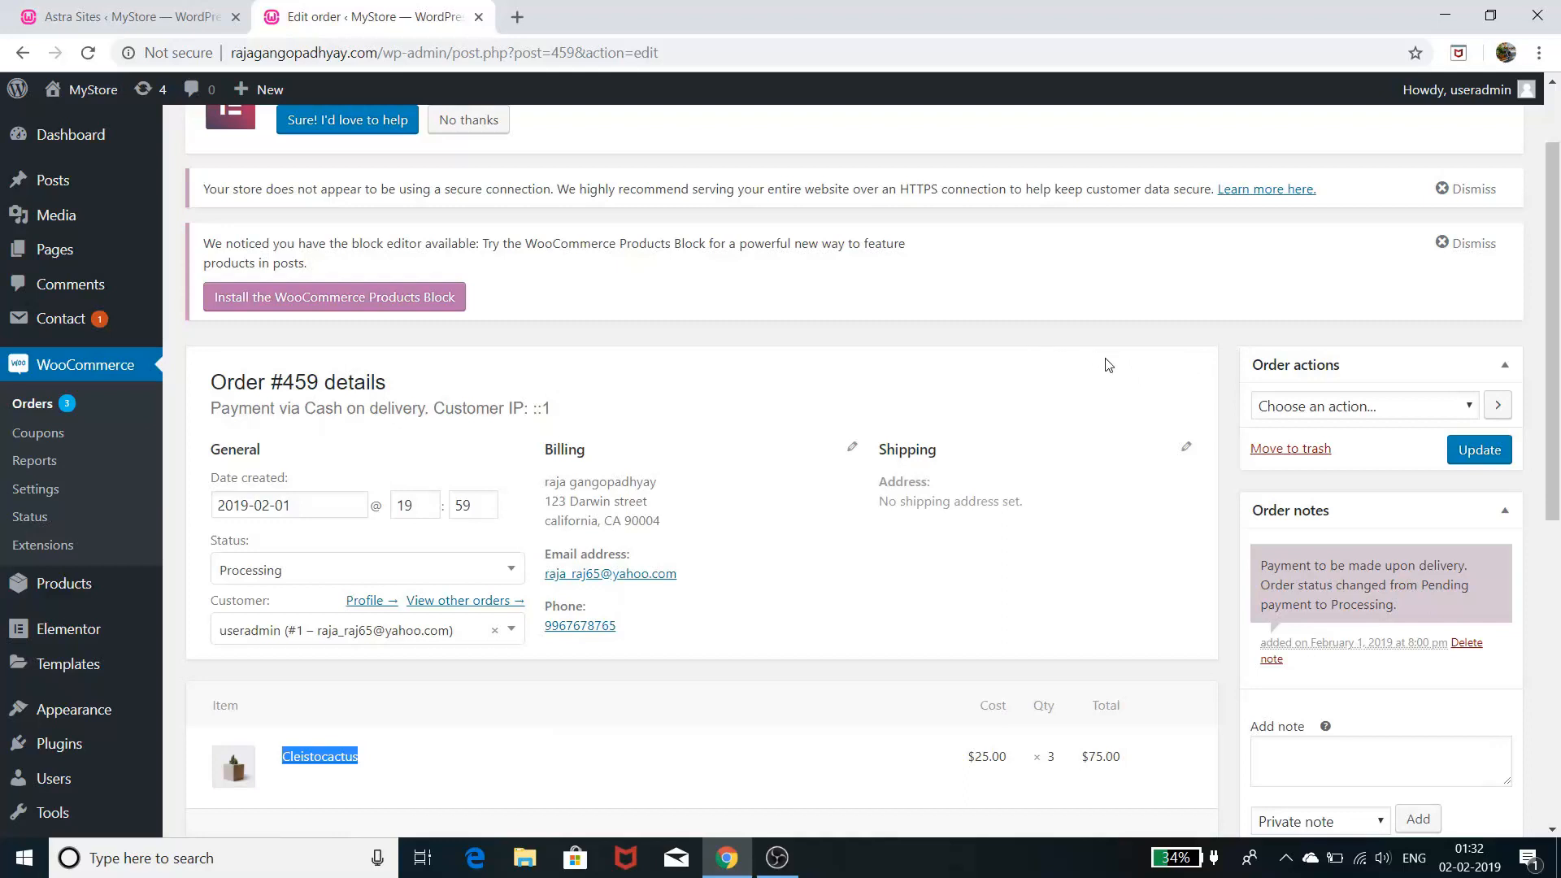
pyautogui.scroll(-3, 1128, 409)
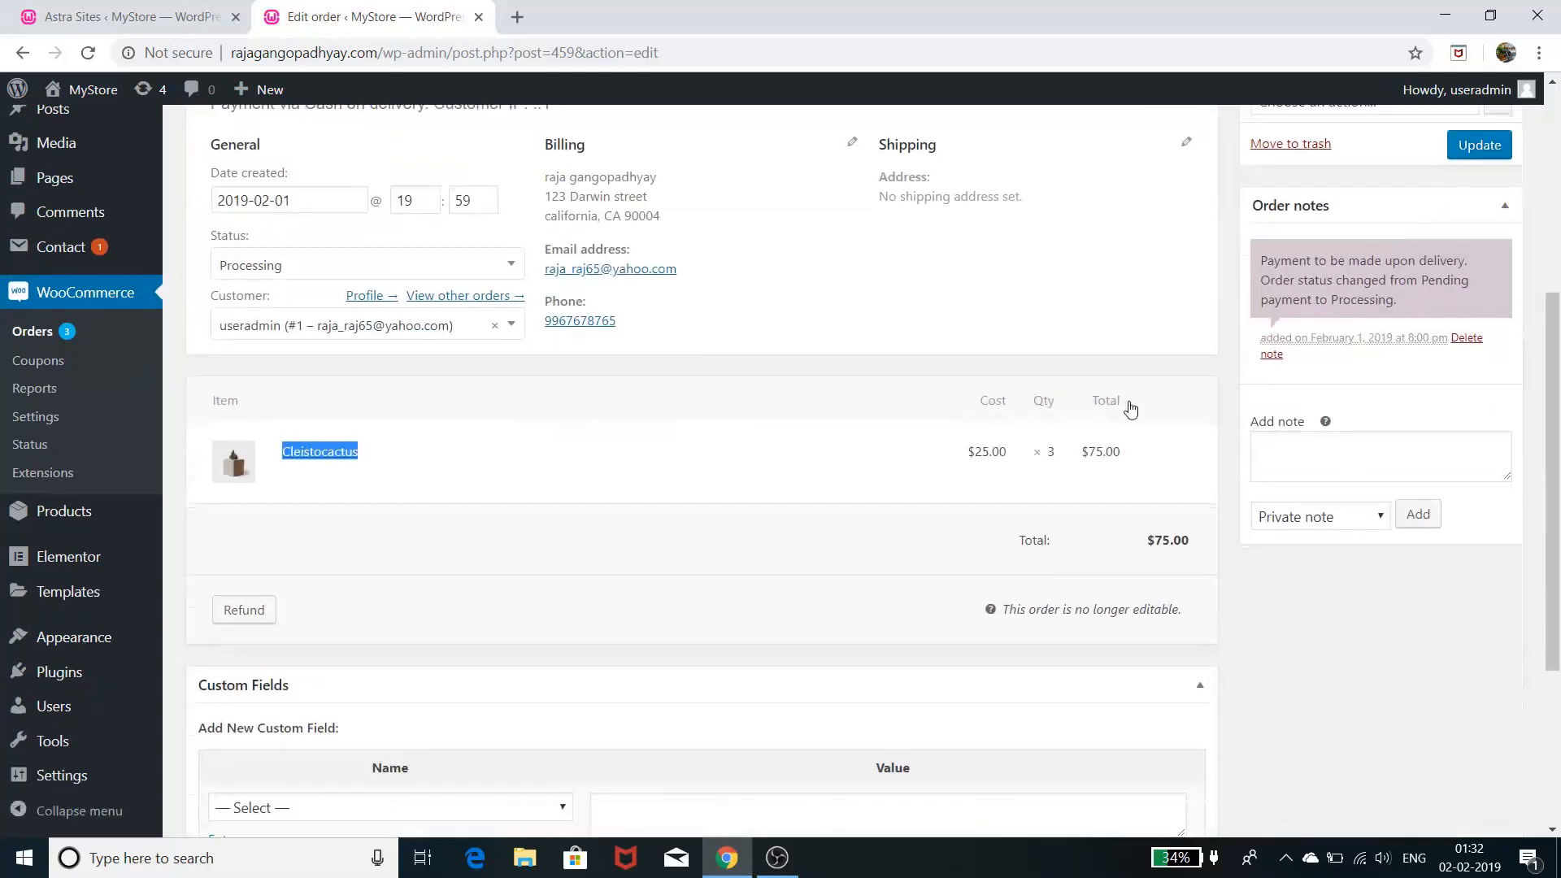
pyautogui.scroll(-3, 992, 360)
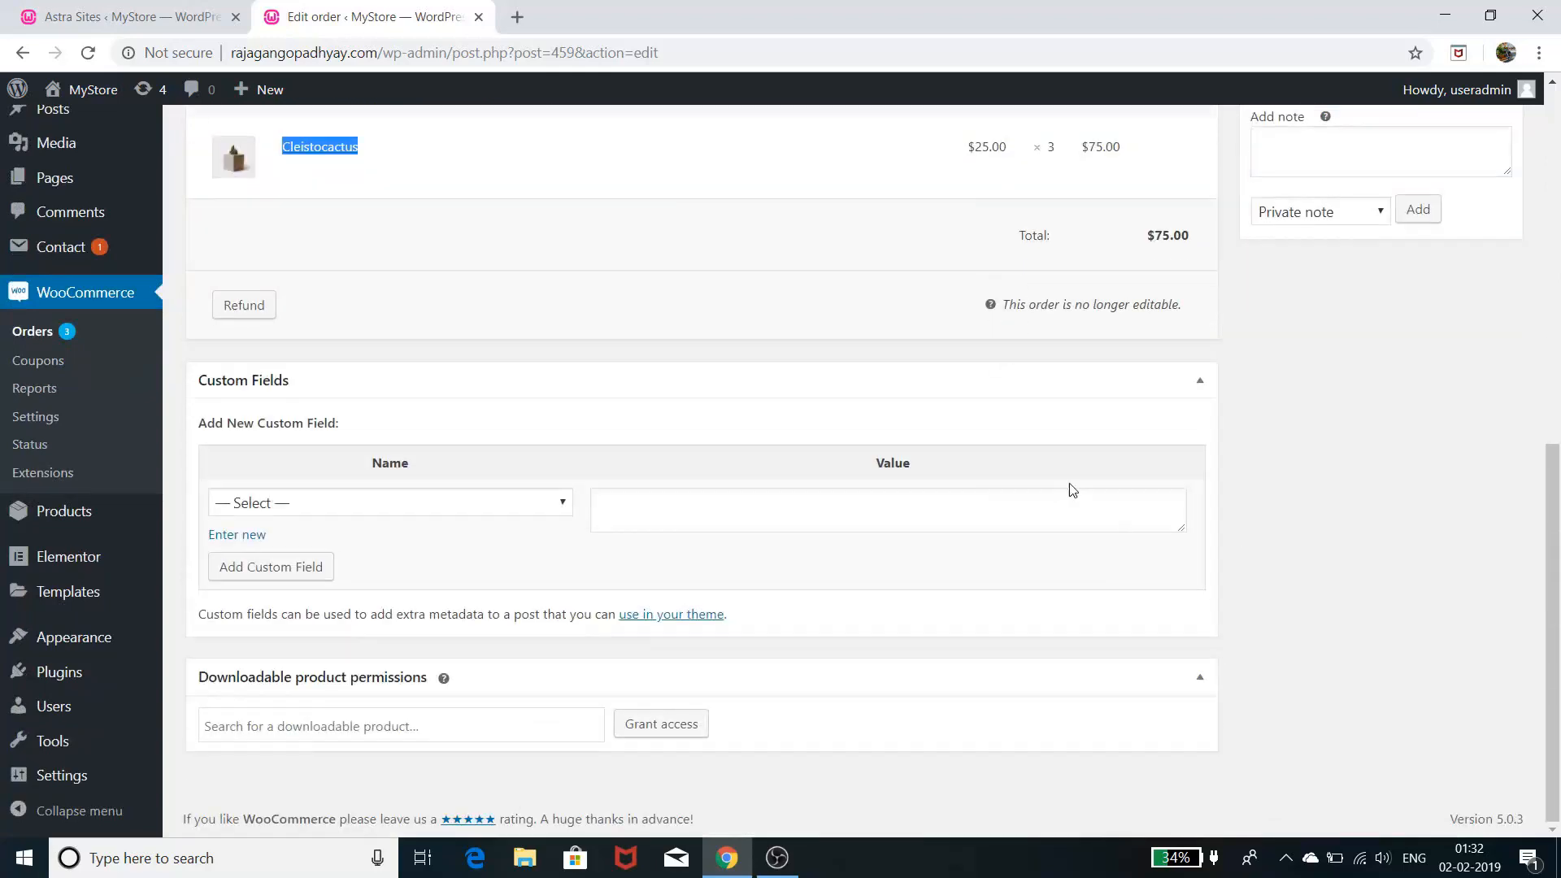
pyautogui.scroll(4, 919, 377)
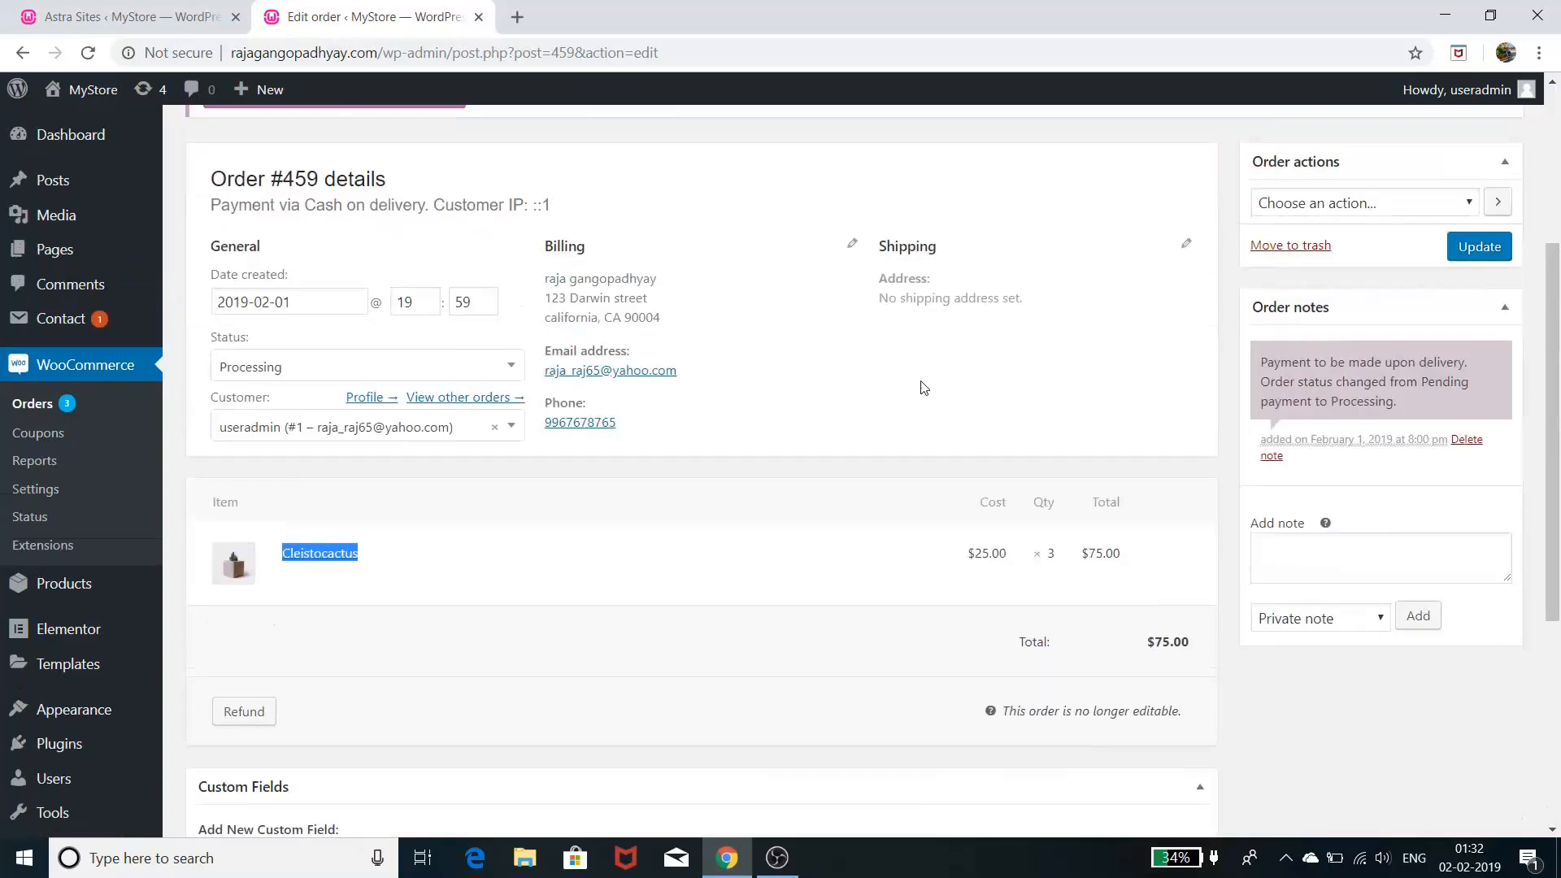
pyautogui.scroll(2, 931, 387)
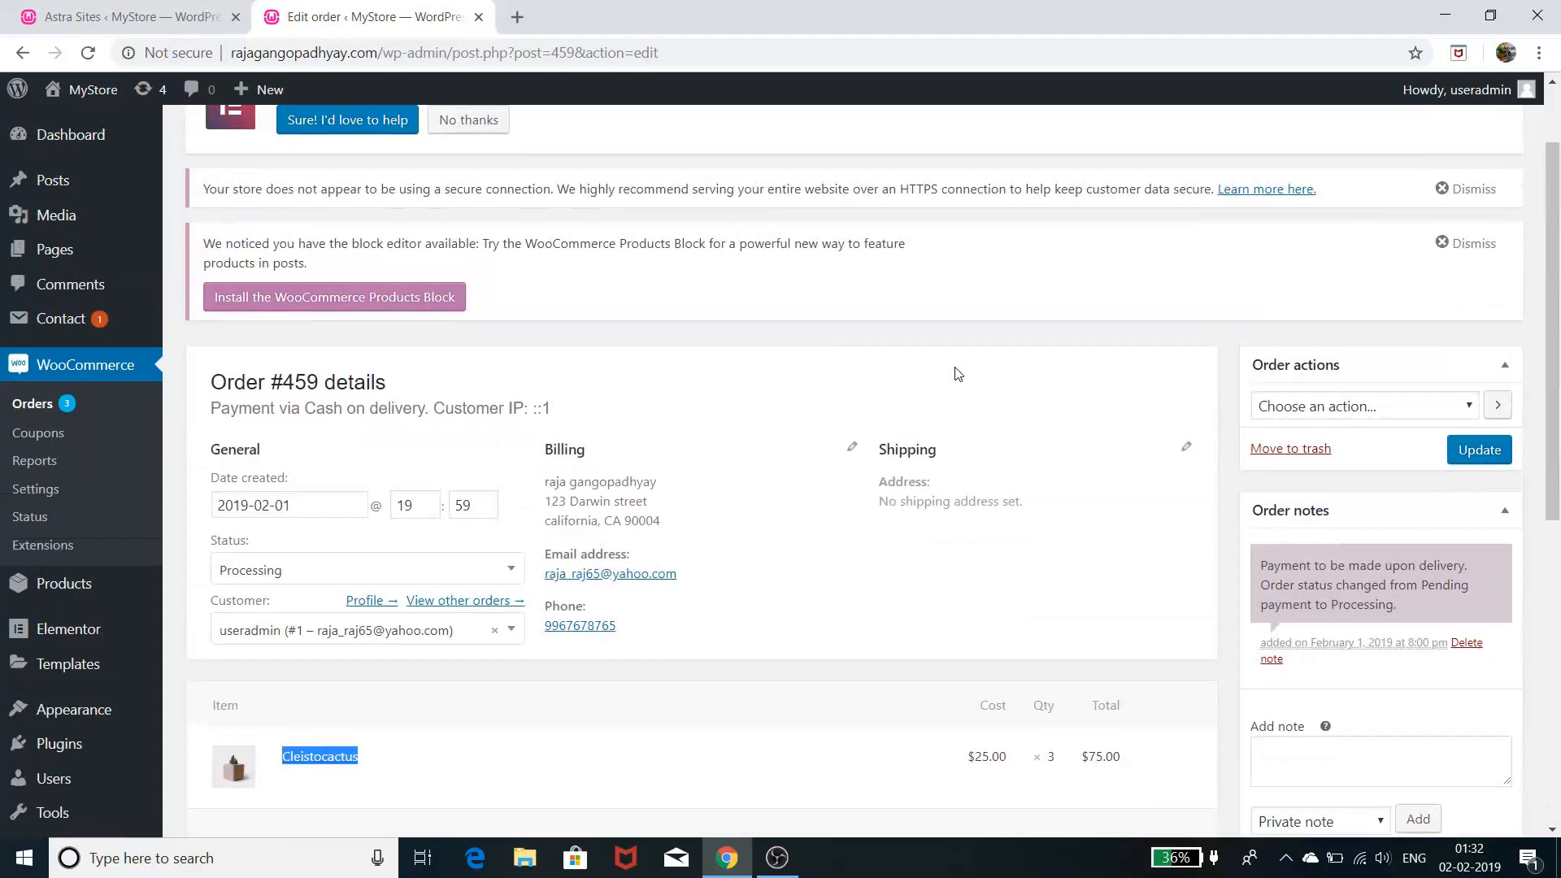
pyautogui.scroll(-3, 957, 373)
pyautogui.scroll(-2, 961, 374)
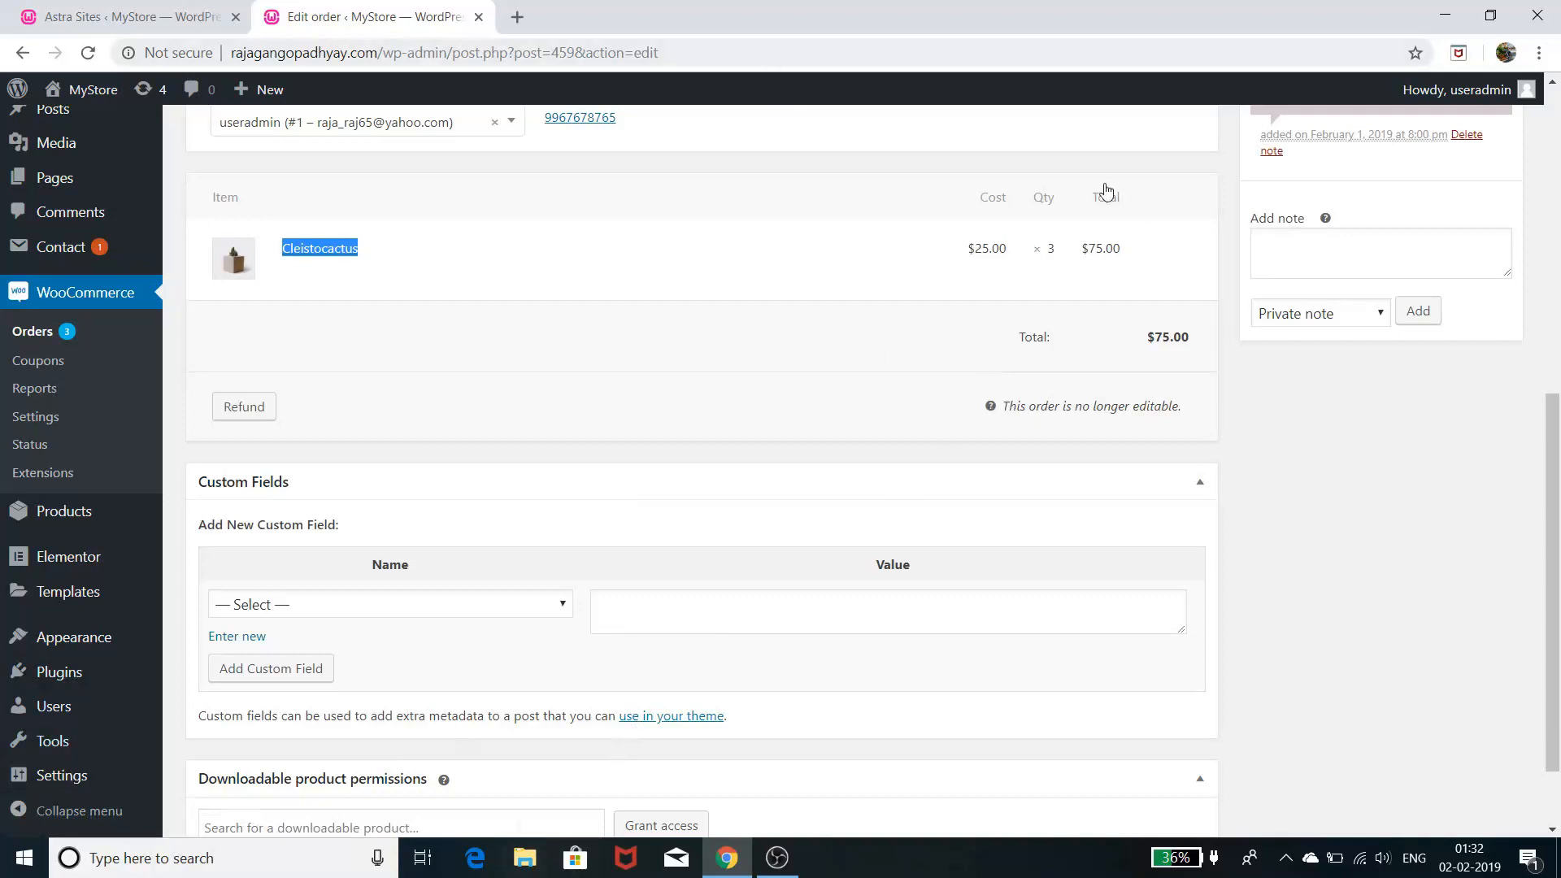
pyautogui.scroll(4, 1099, 194)
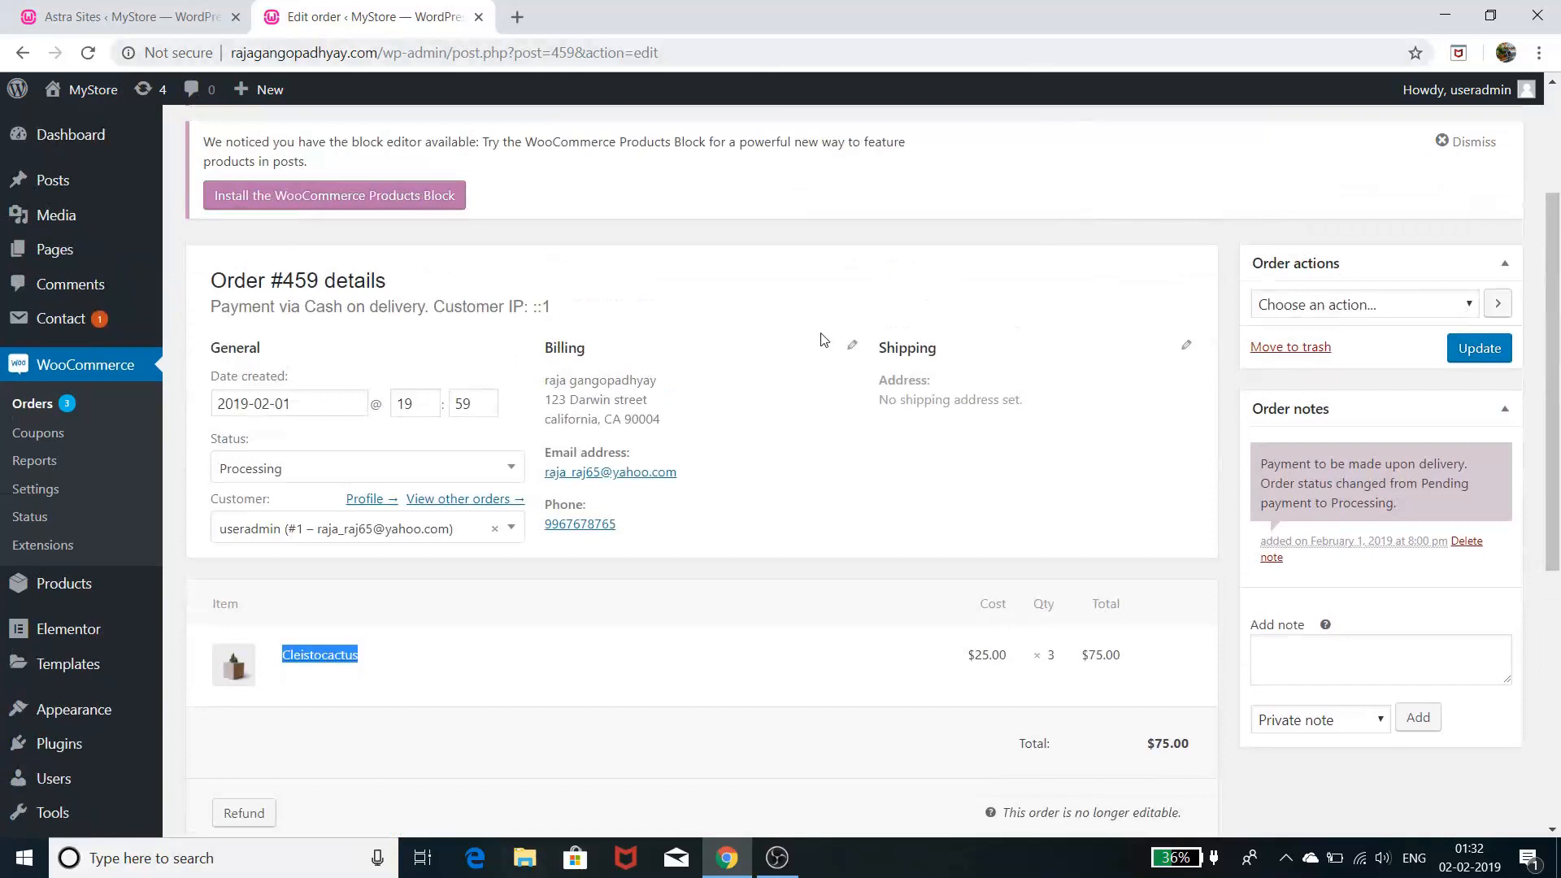
# - Change order #459's status from Processing to Completed and update the order
pyautogui.click(362, 468)
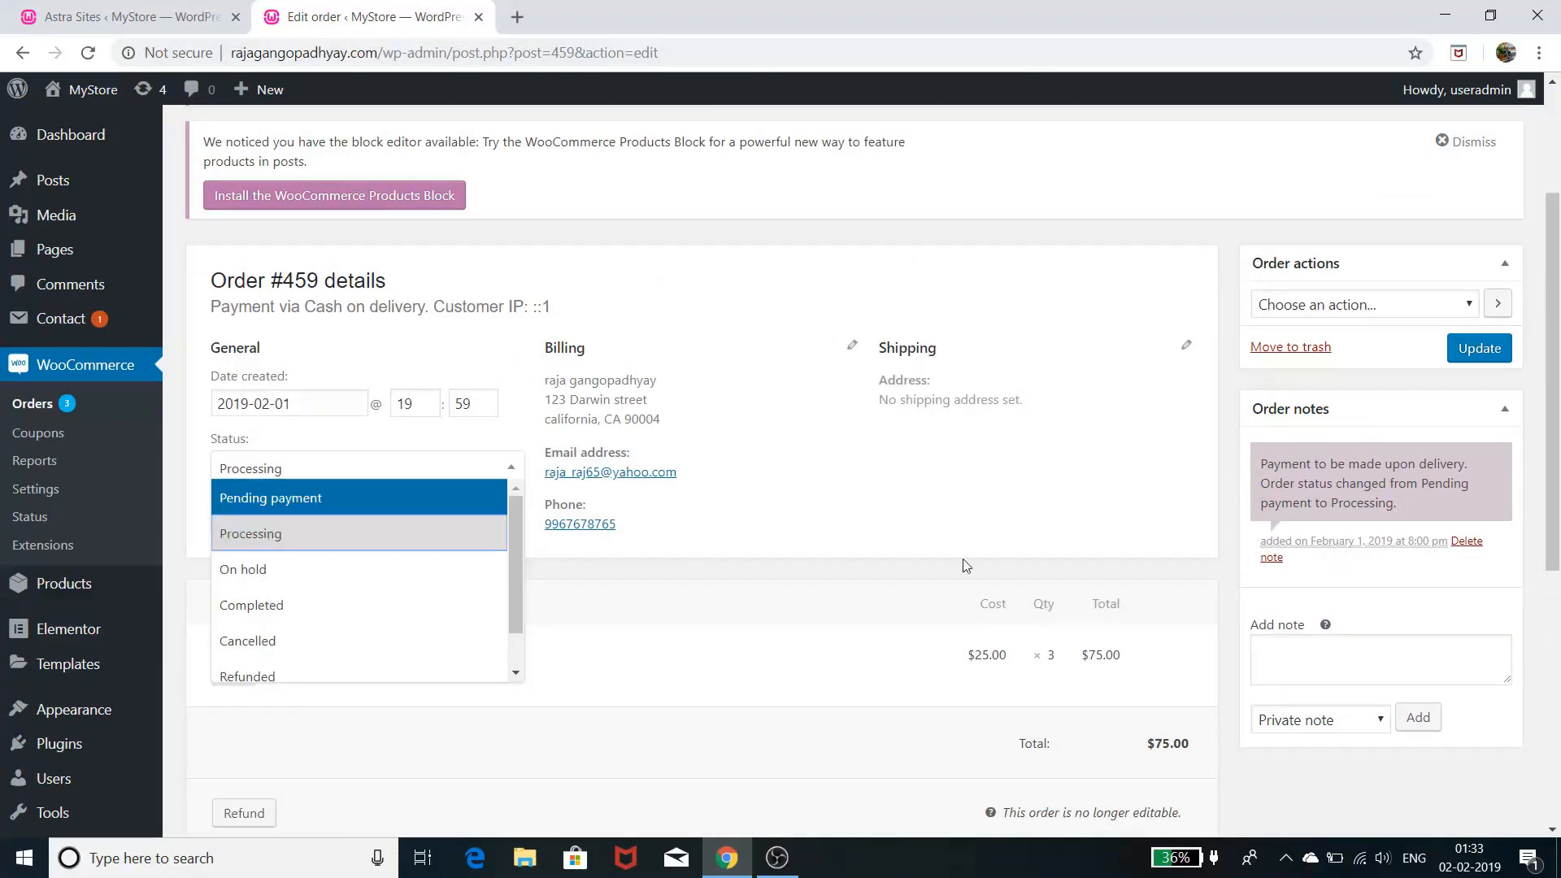
pyautogui.click(759, 477)
pyautogui.click(351, 464)
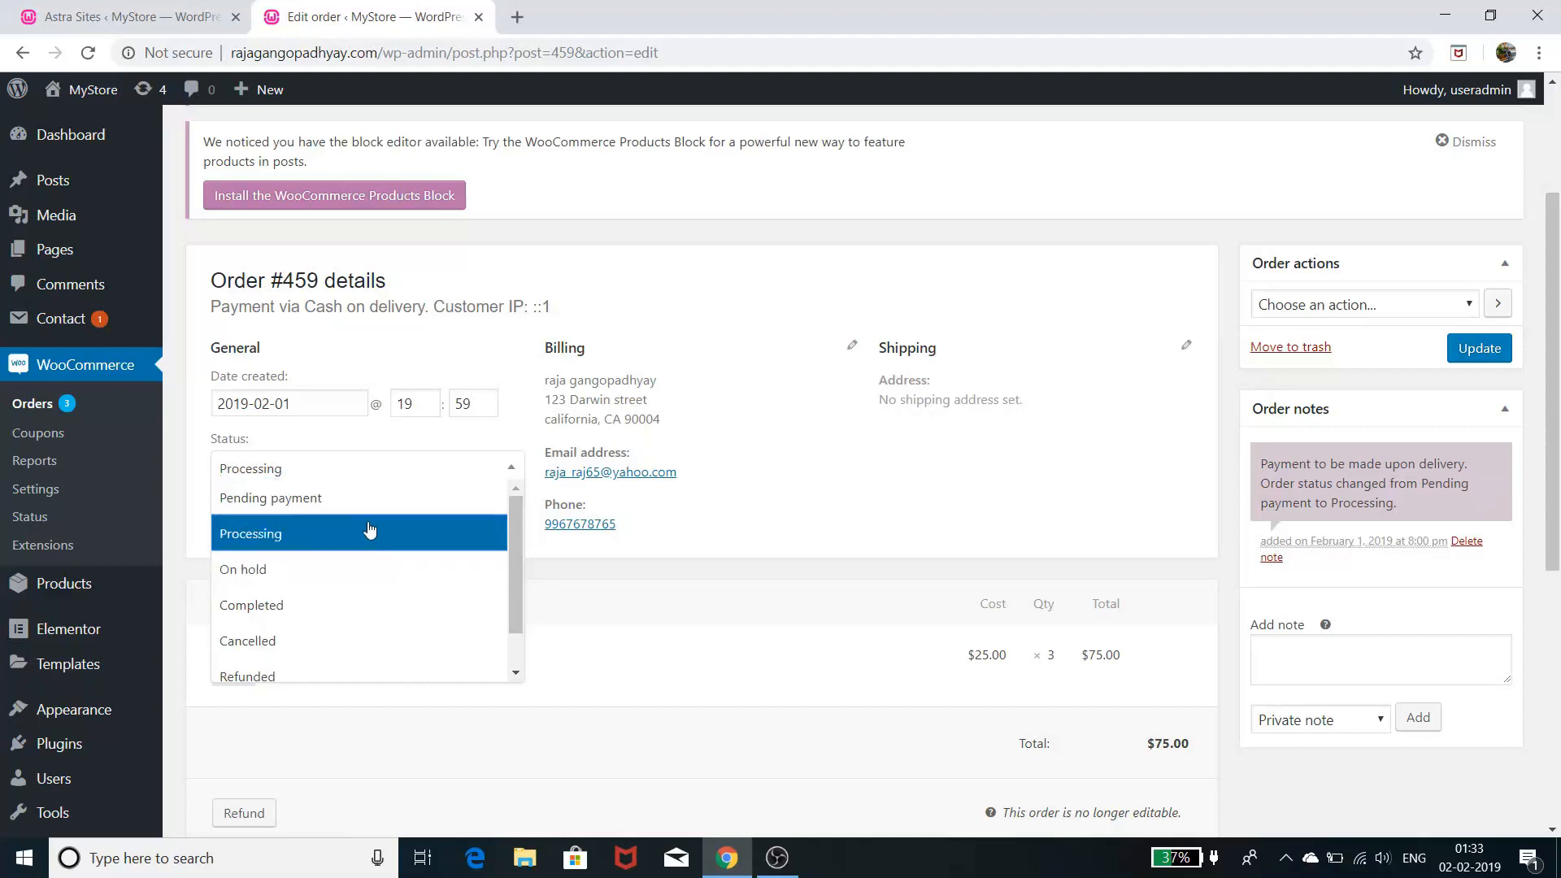
pyautogui.click(747, 509)
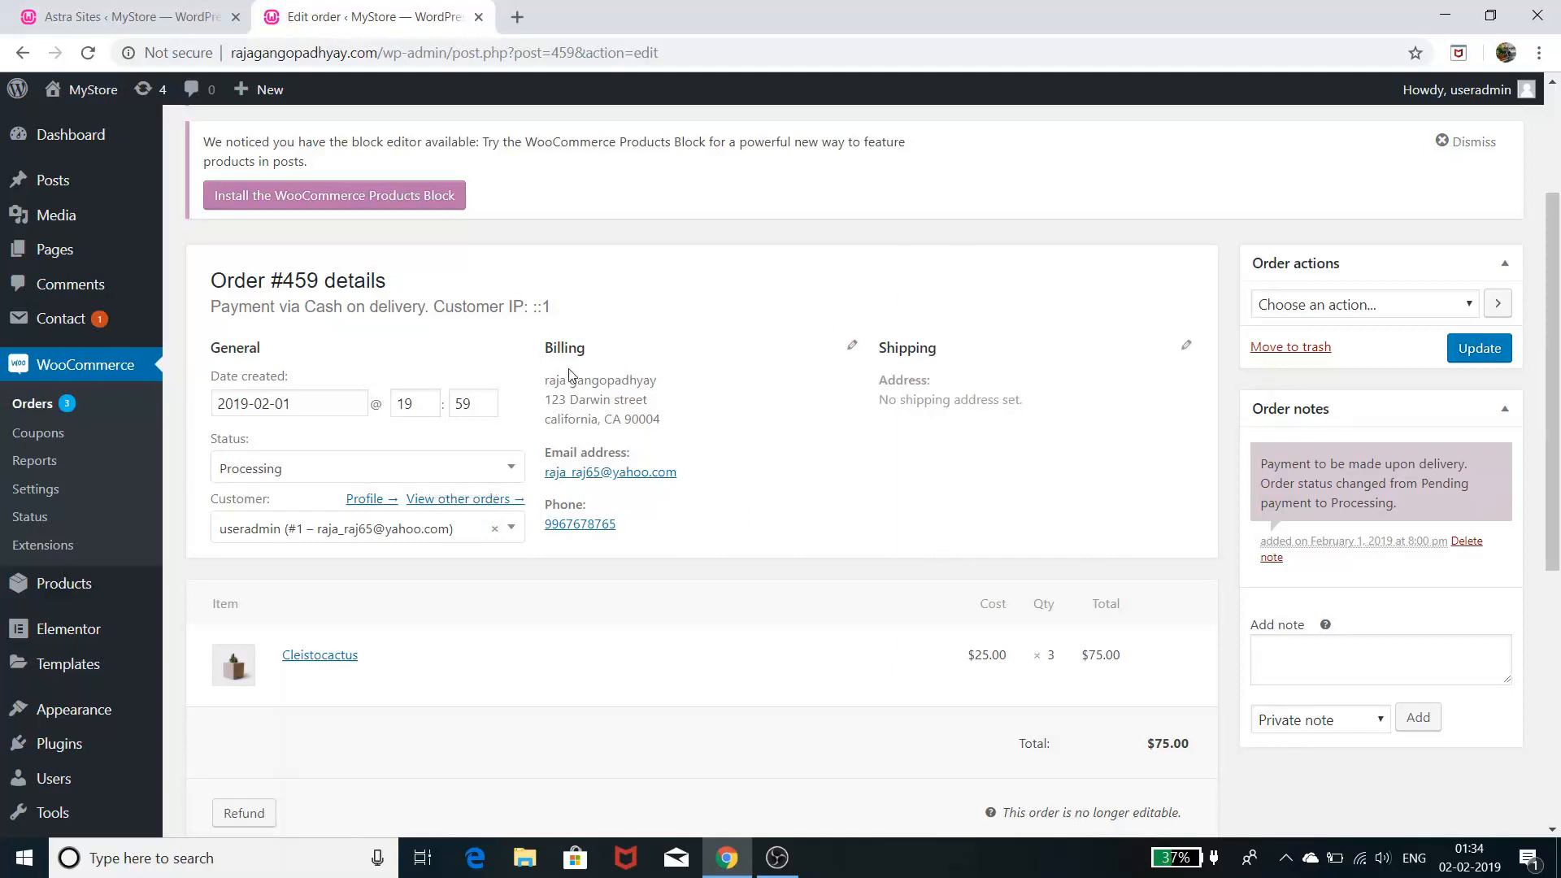
pyautogui.click(446, 470)
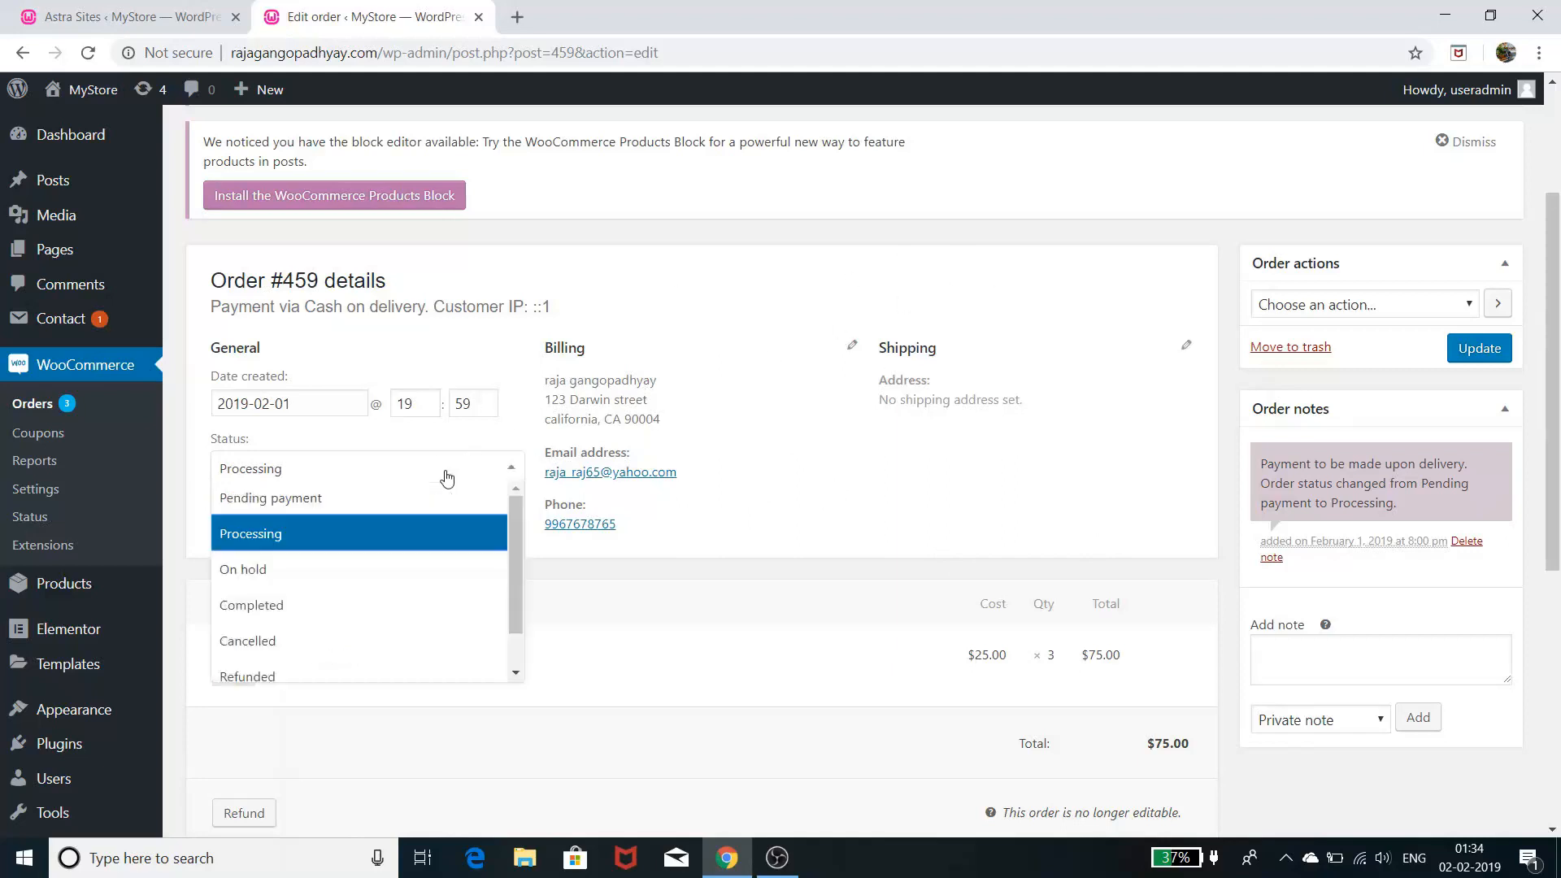
pyautogui.click(348, 609)
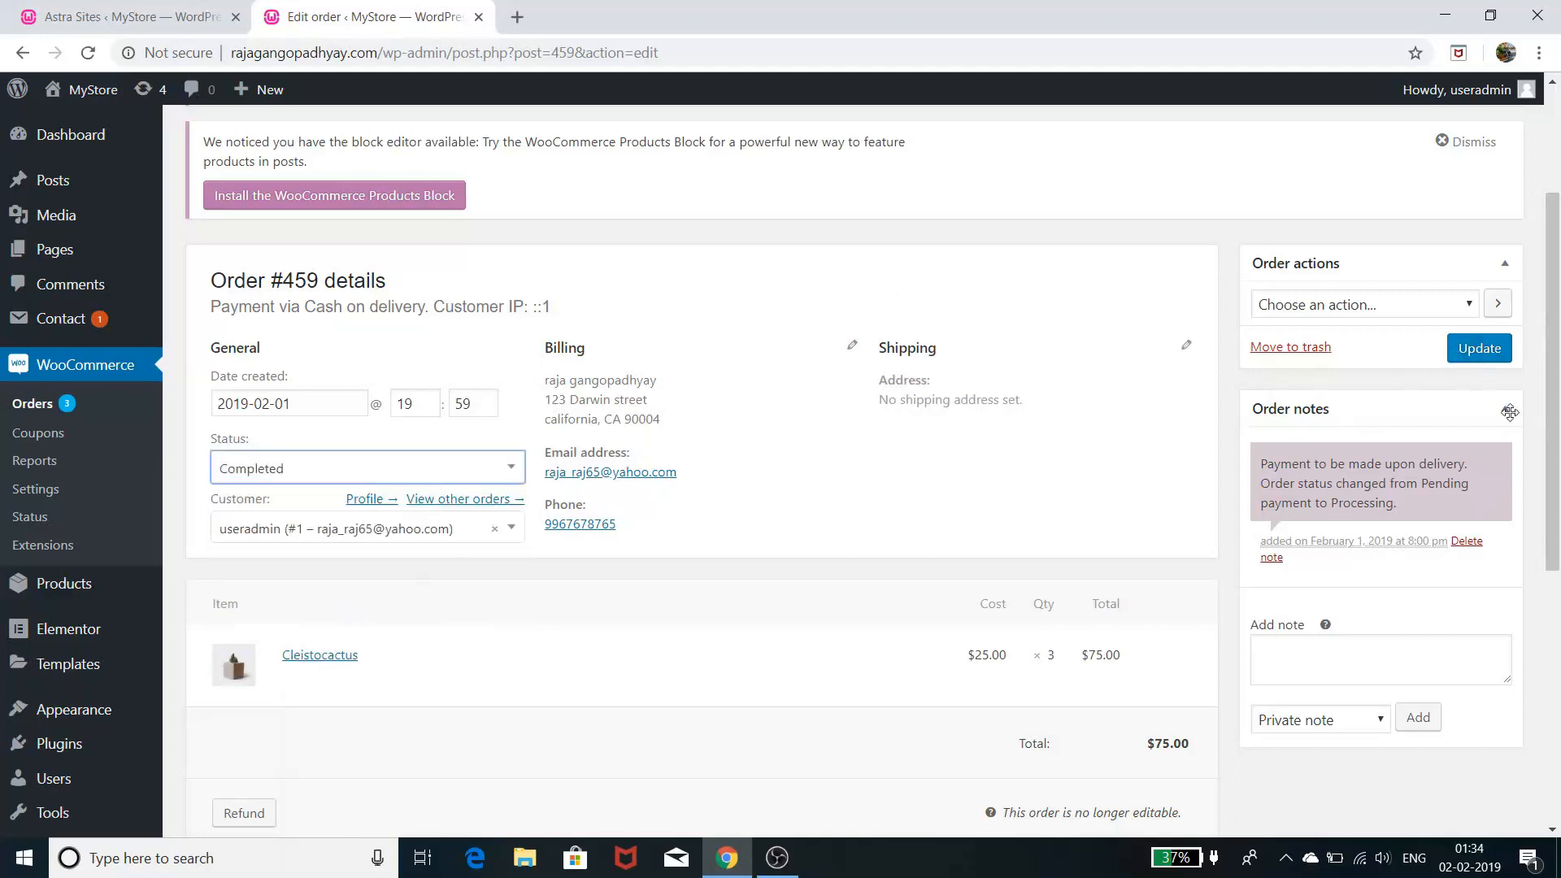
pyautogui.click(1478, 348)
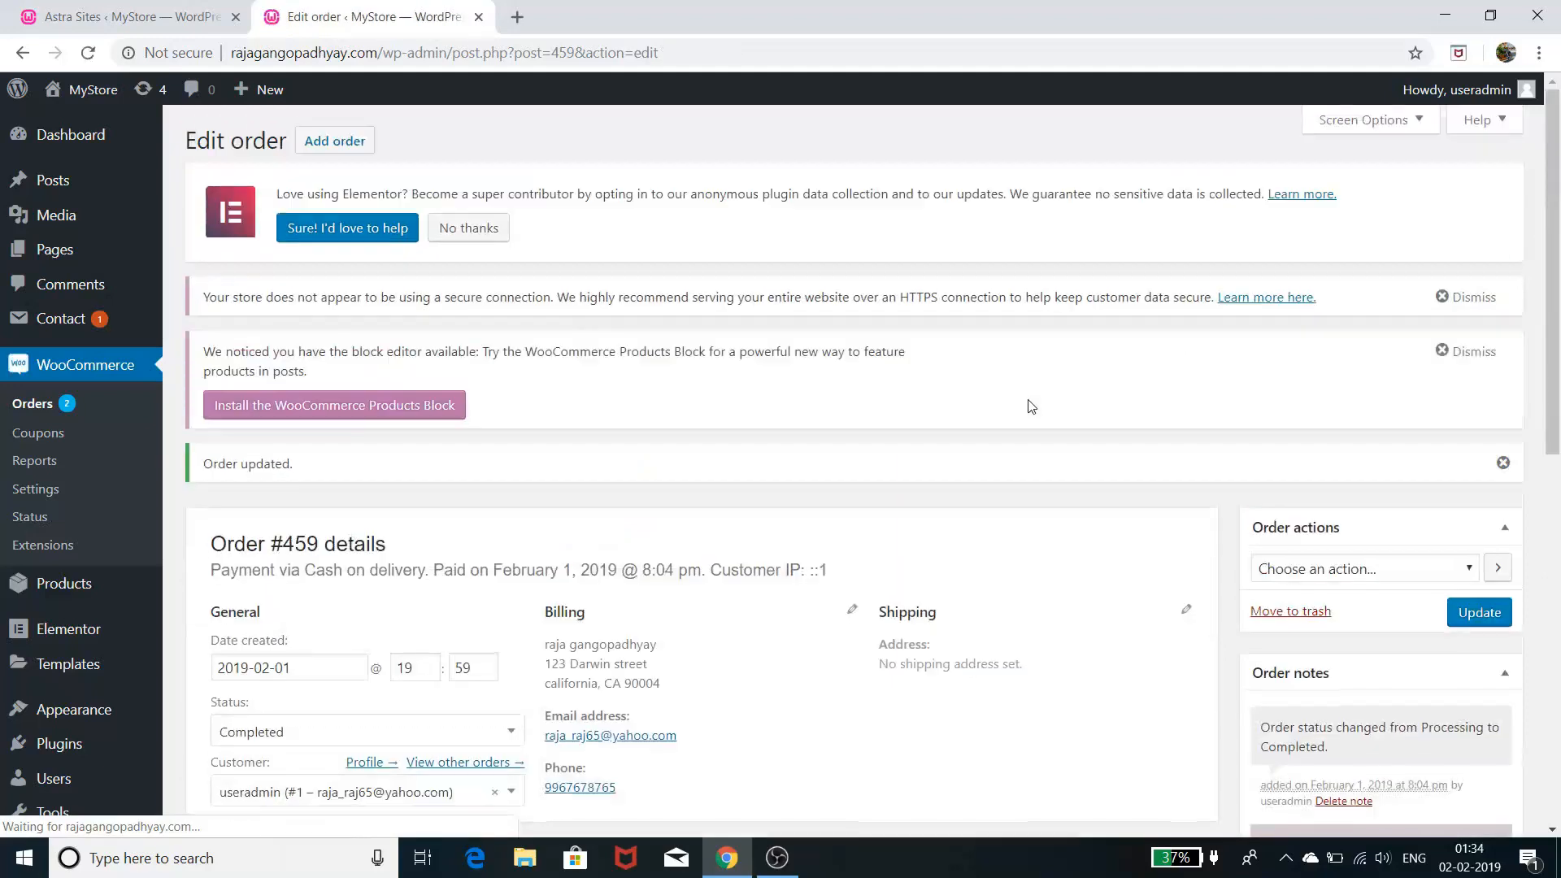
pyautogui.scroll(-4, 1031, 404)
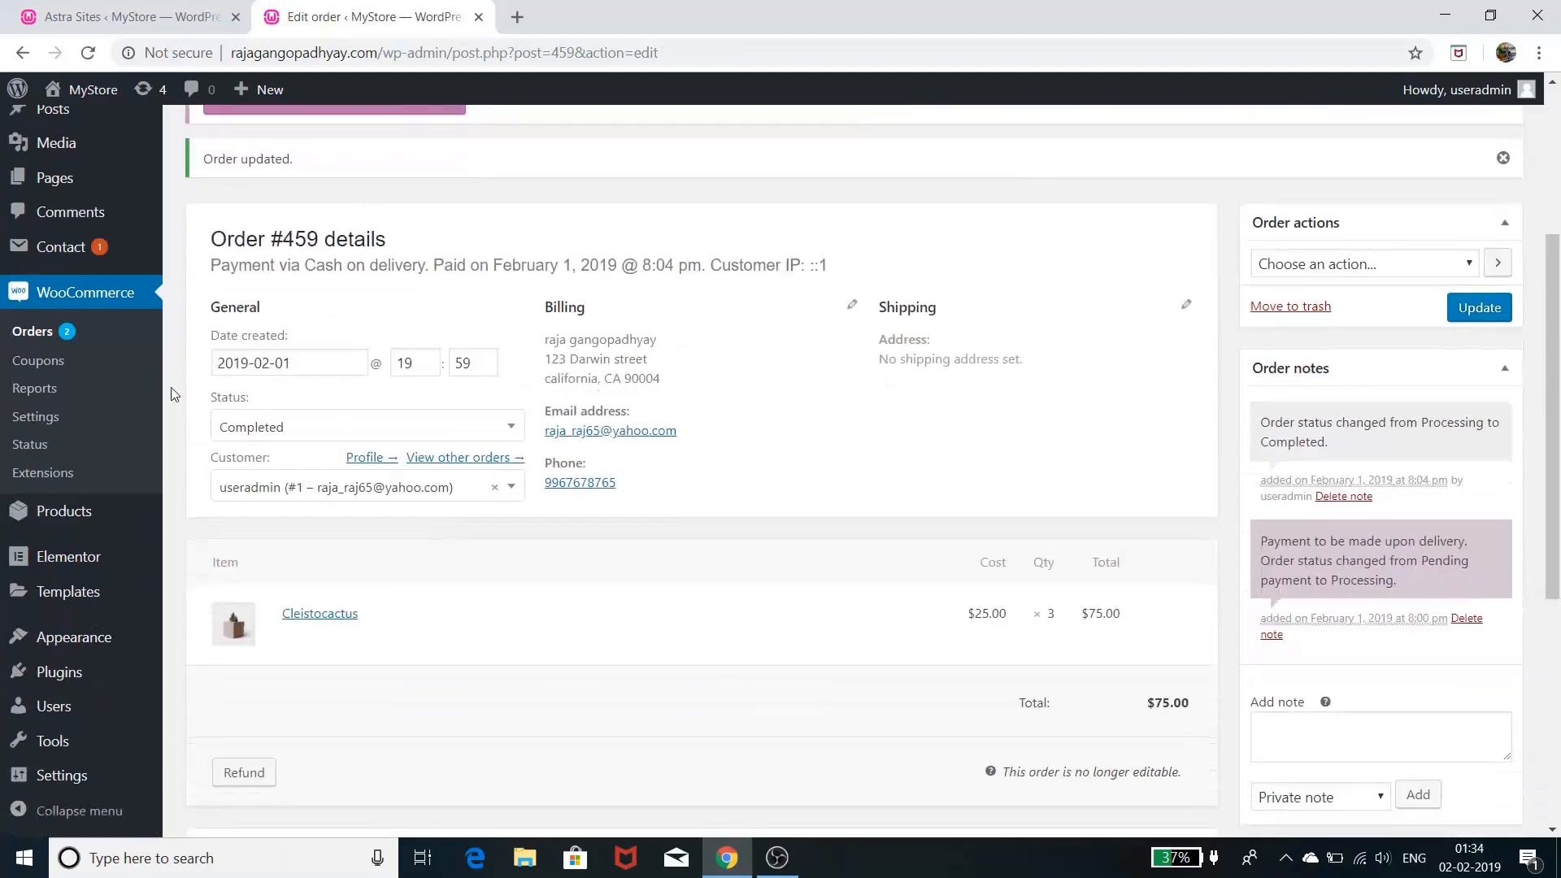
pyautogui.click(43, 334)
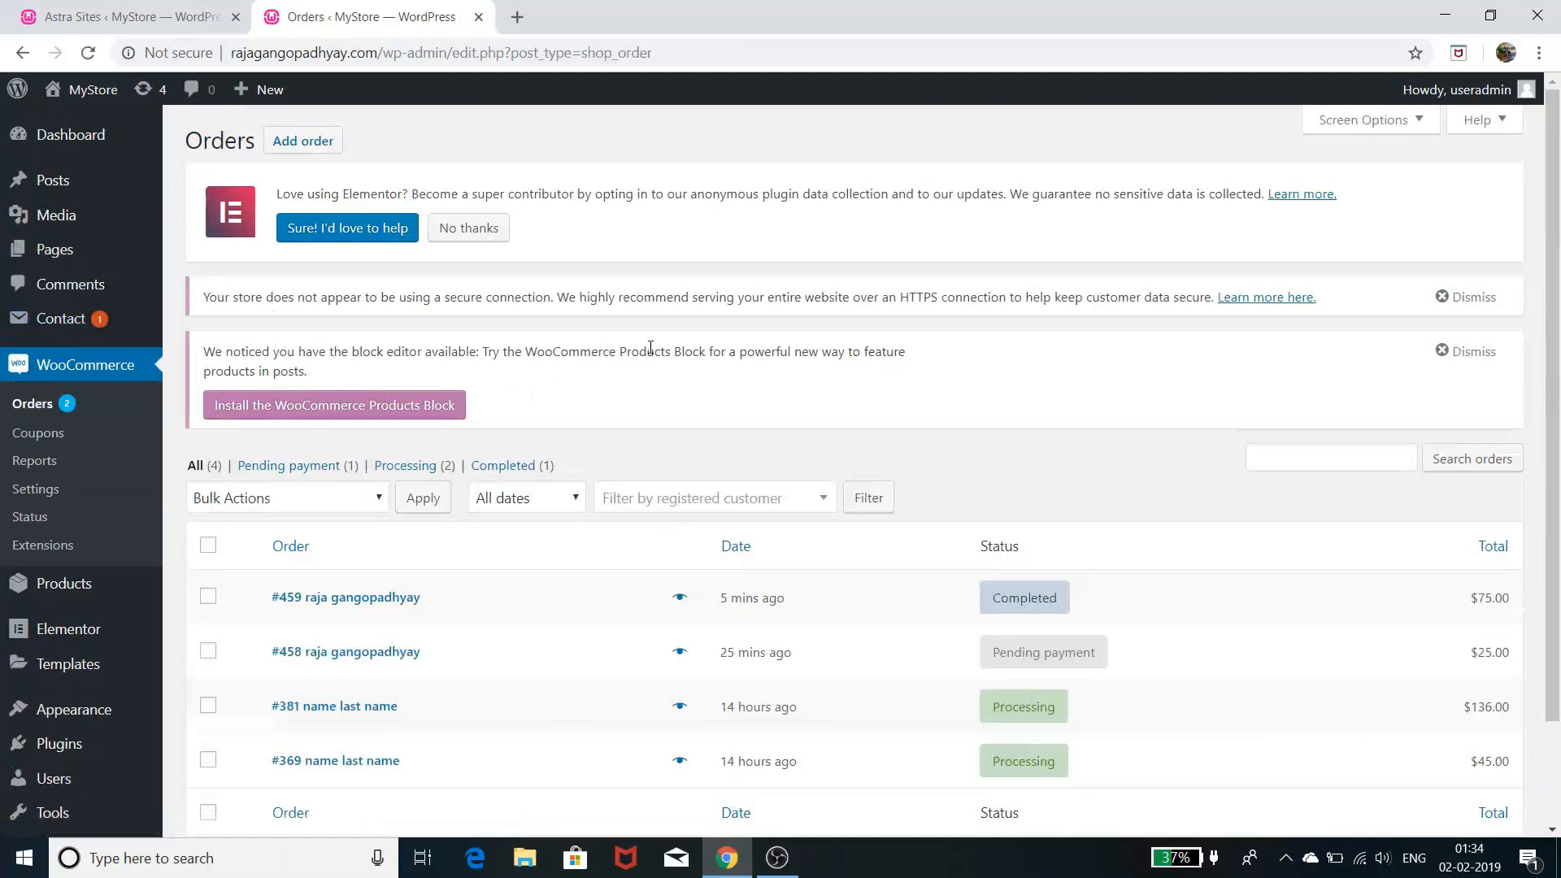
pyautogui.scroll(-2, 650, 347)
pyautogui.moveTo(1014, 487)
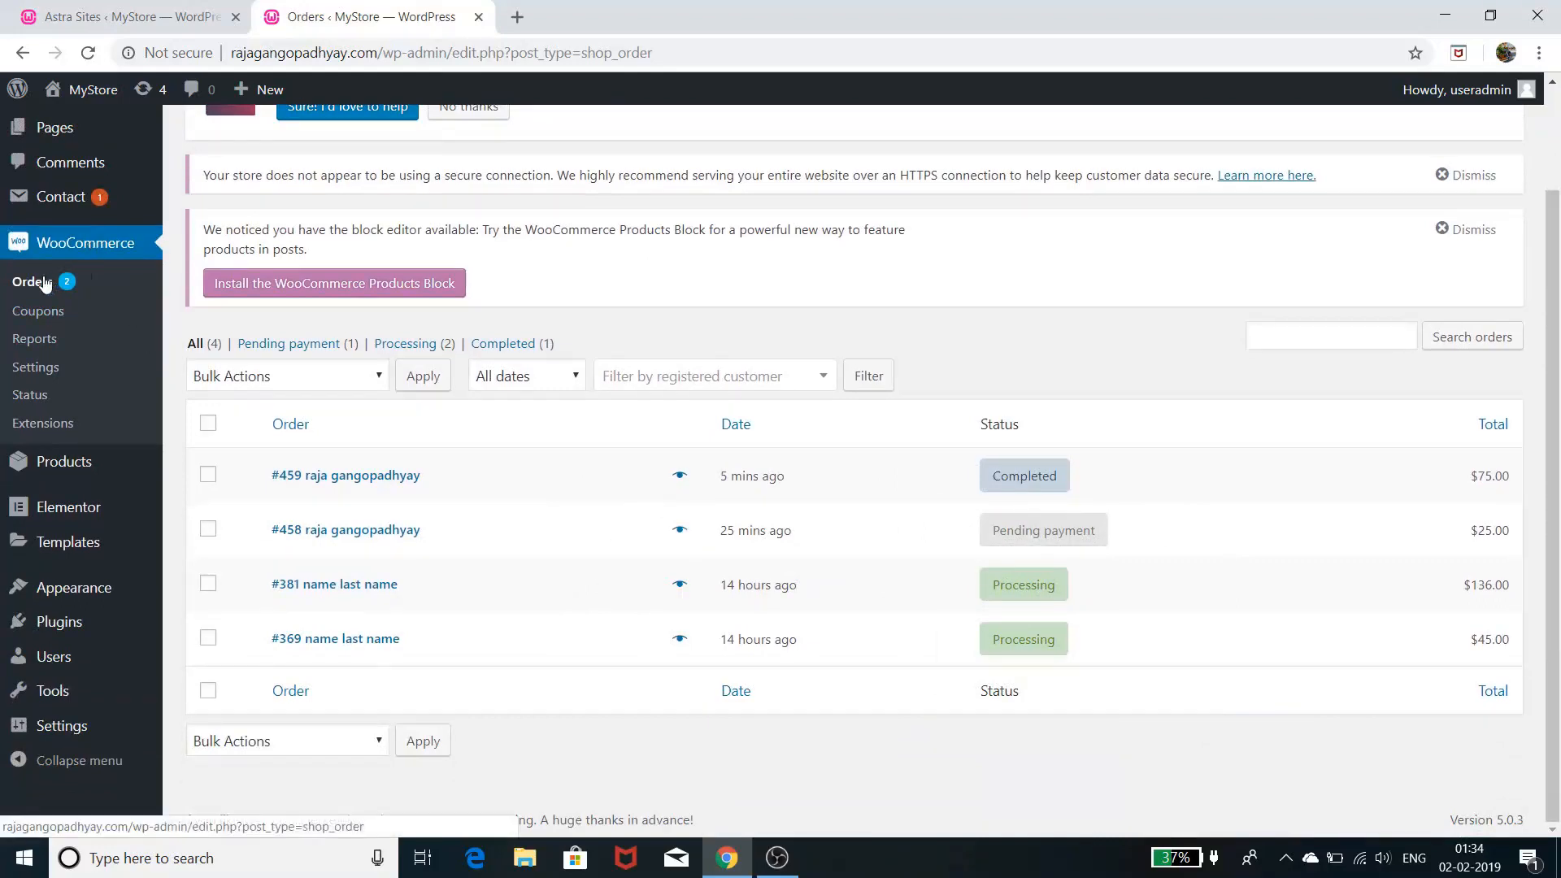
pyautogui.click(400, 478)
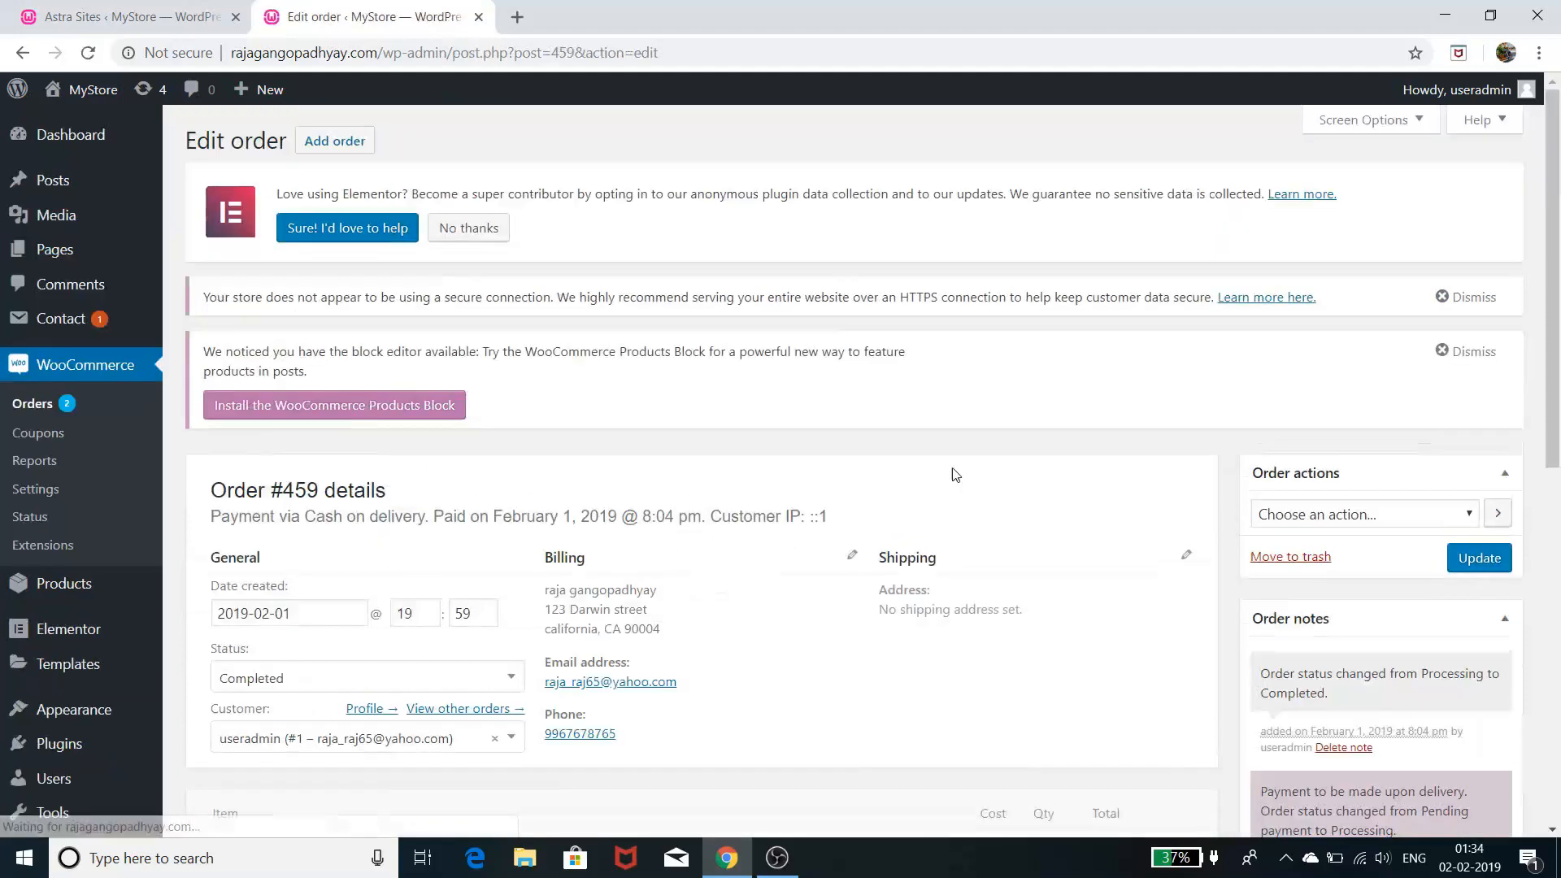
pyautogui.scroll(-3, 964, 472)
pyautogui.scroll(-1, 976, 474)
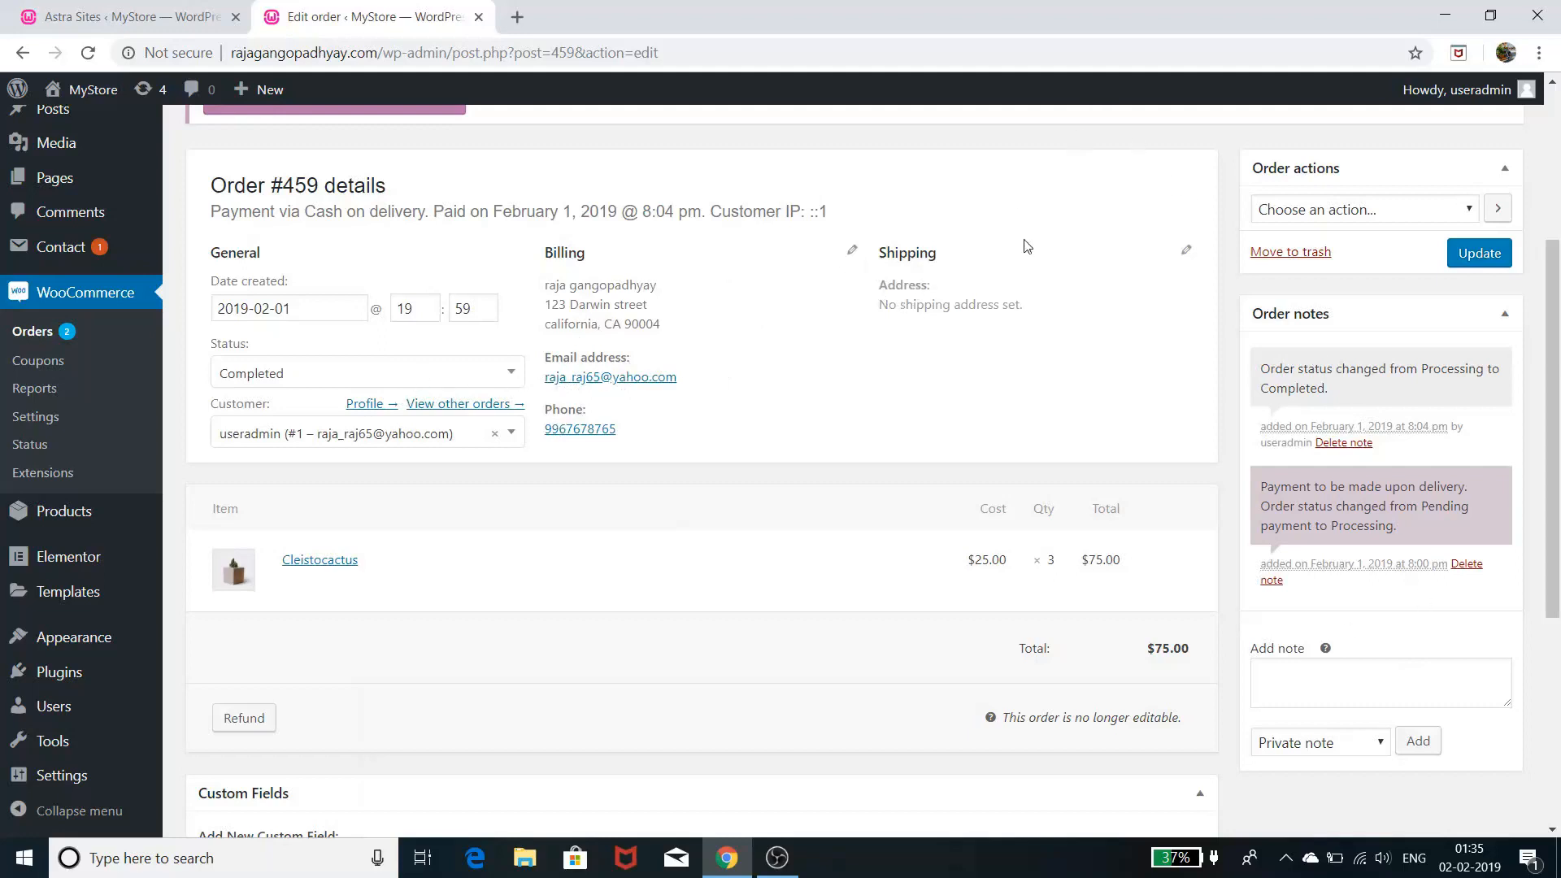
pyautogui.scroll(3, 731, 391)
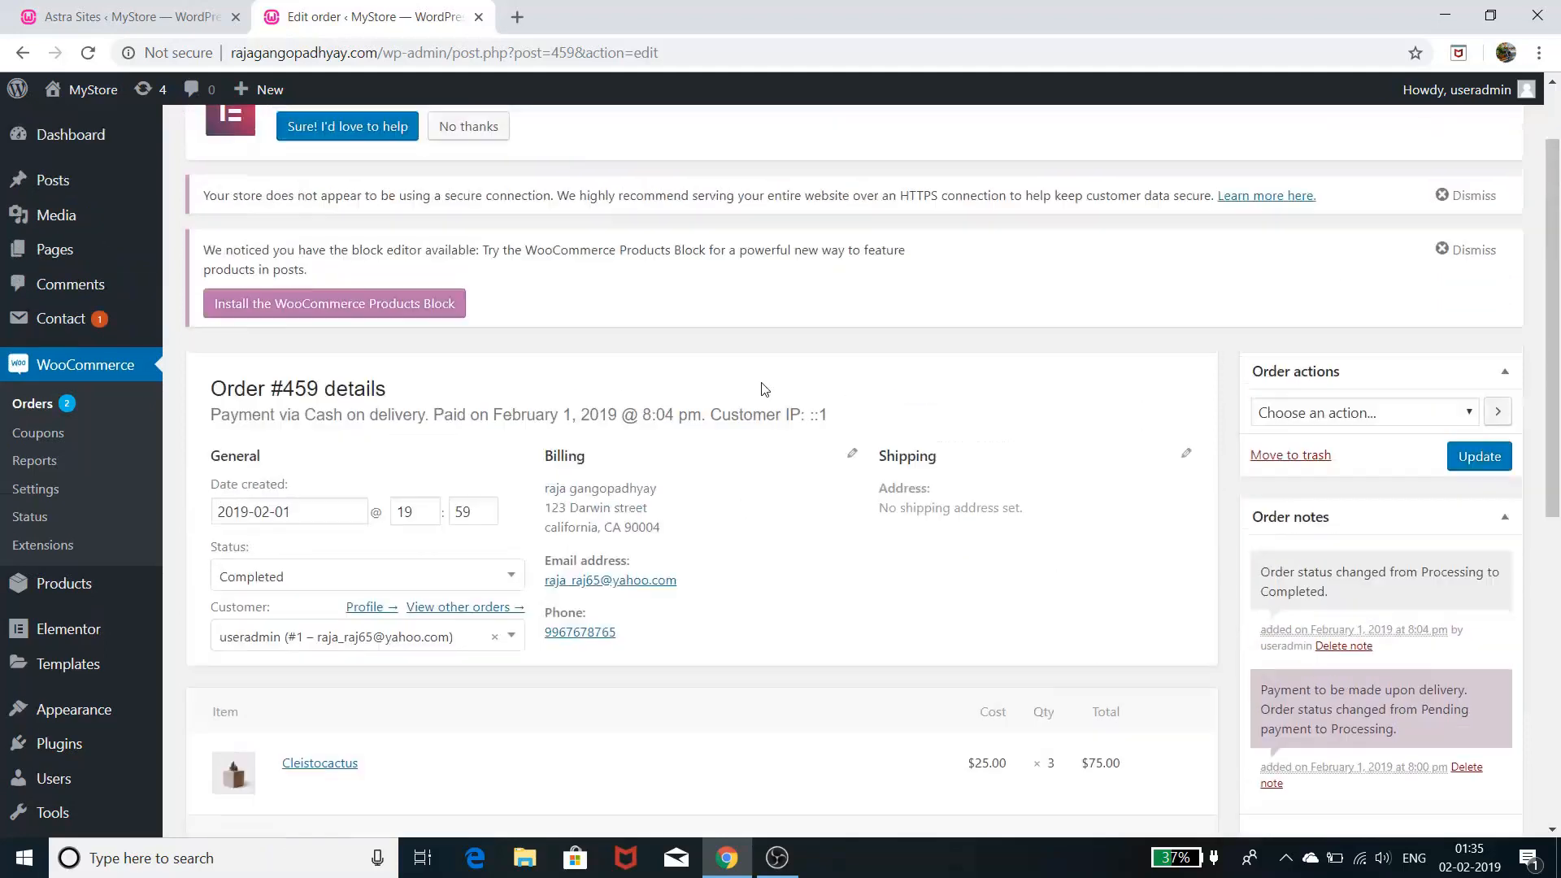
pyautogui.scroll(1, 764, 389)
pyautogui.scroll(-1, 764, 388)
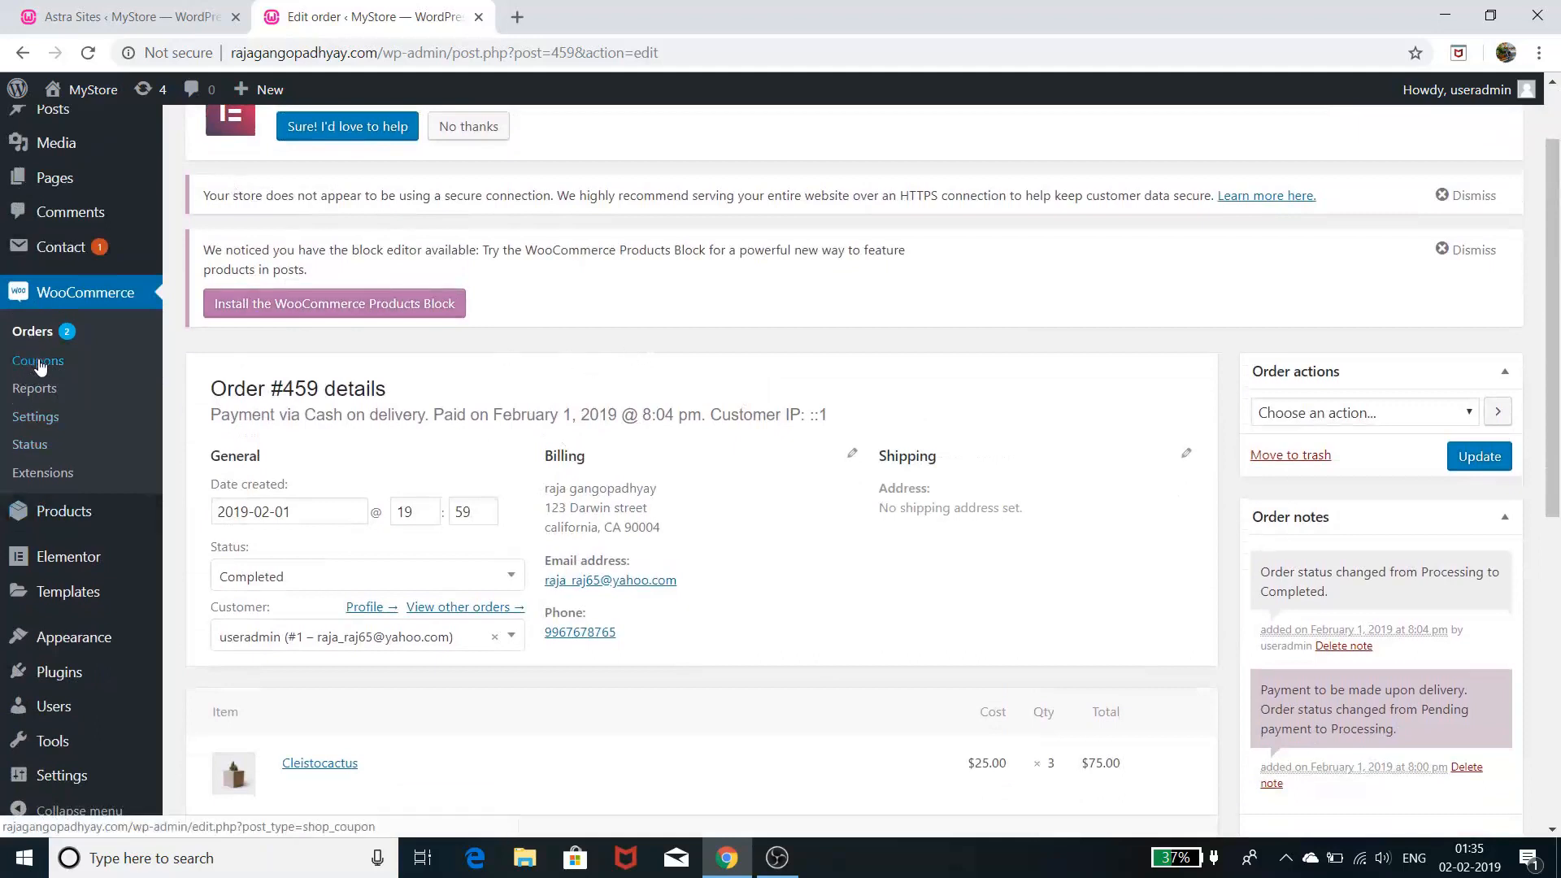
# - Go to WooCommerce > Coupons and view the empty coupons list
pyautogui.click(38, 362)
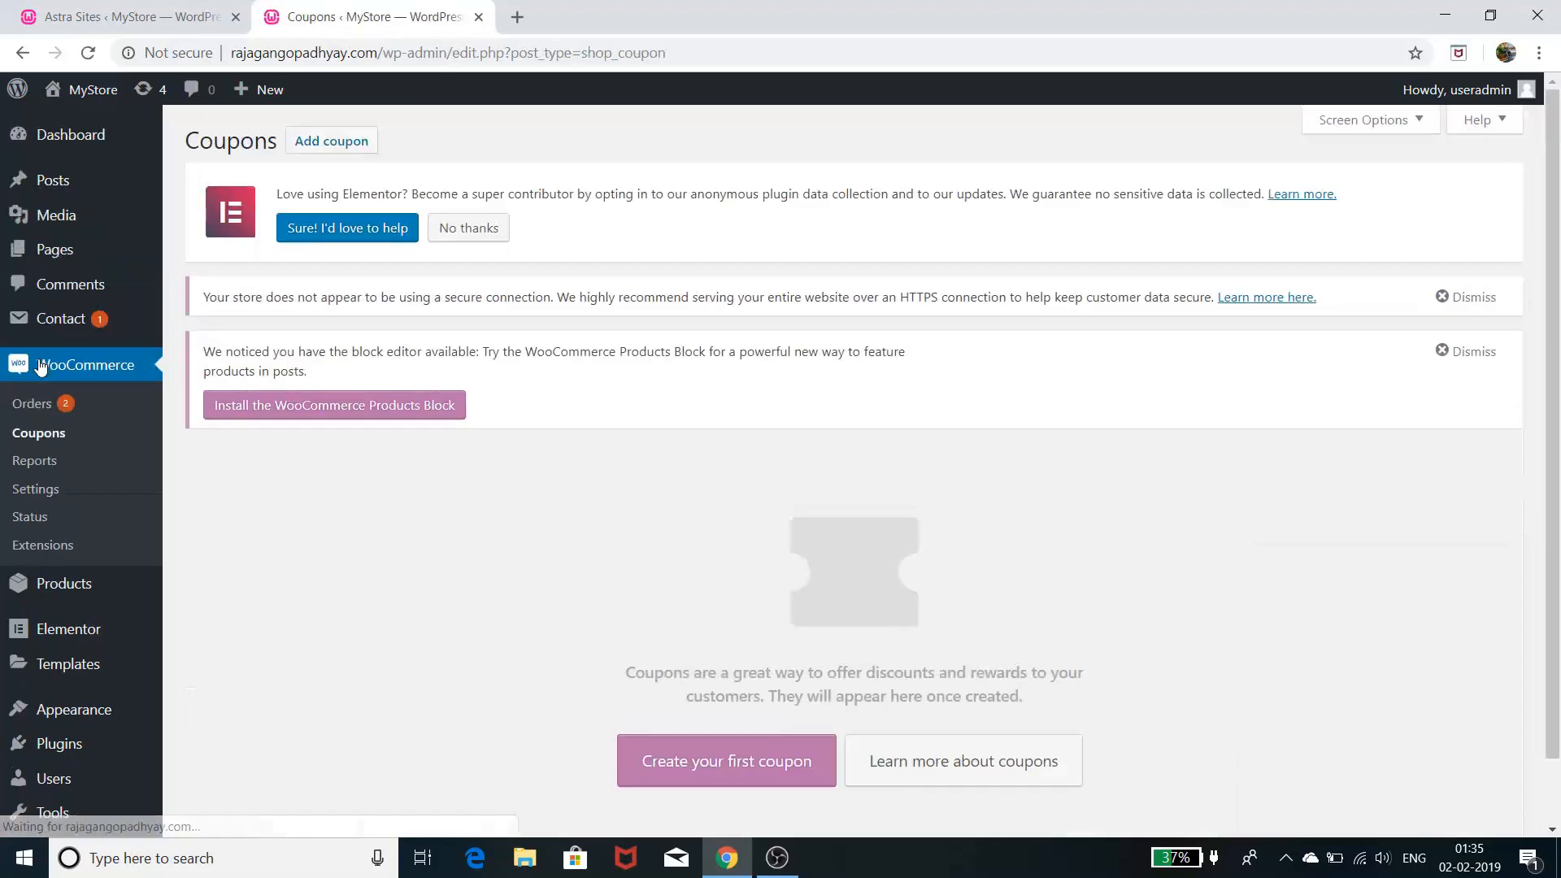
pyautogui.scroll(-1, 627, 627)
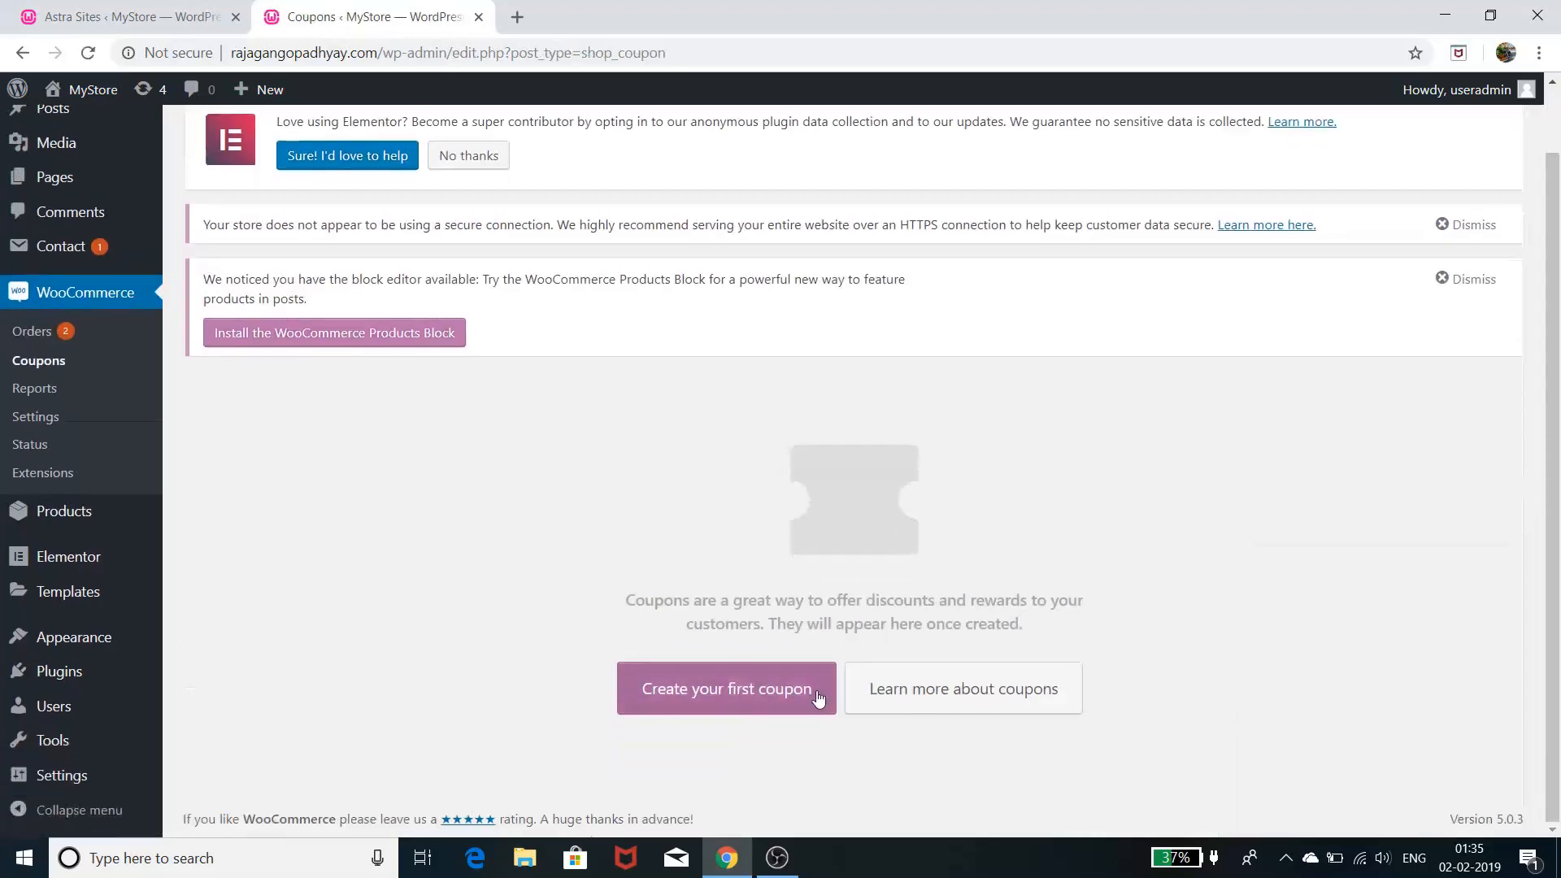
pyautogui.click(517, 17)
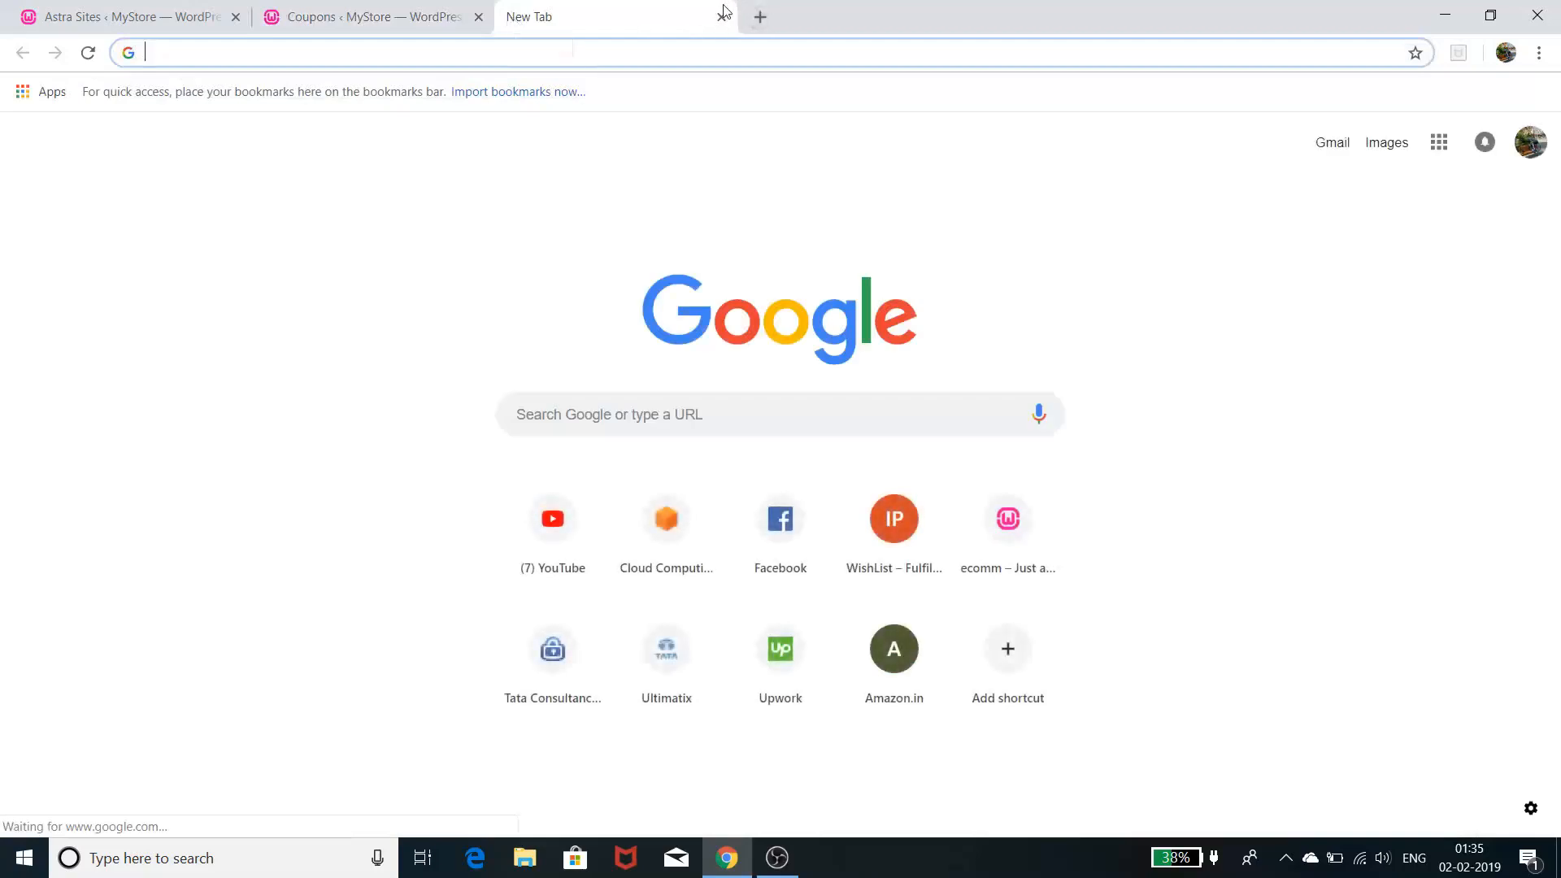
pyautogui.click(719, 17)
pyautogui.moveTo(89, 90)
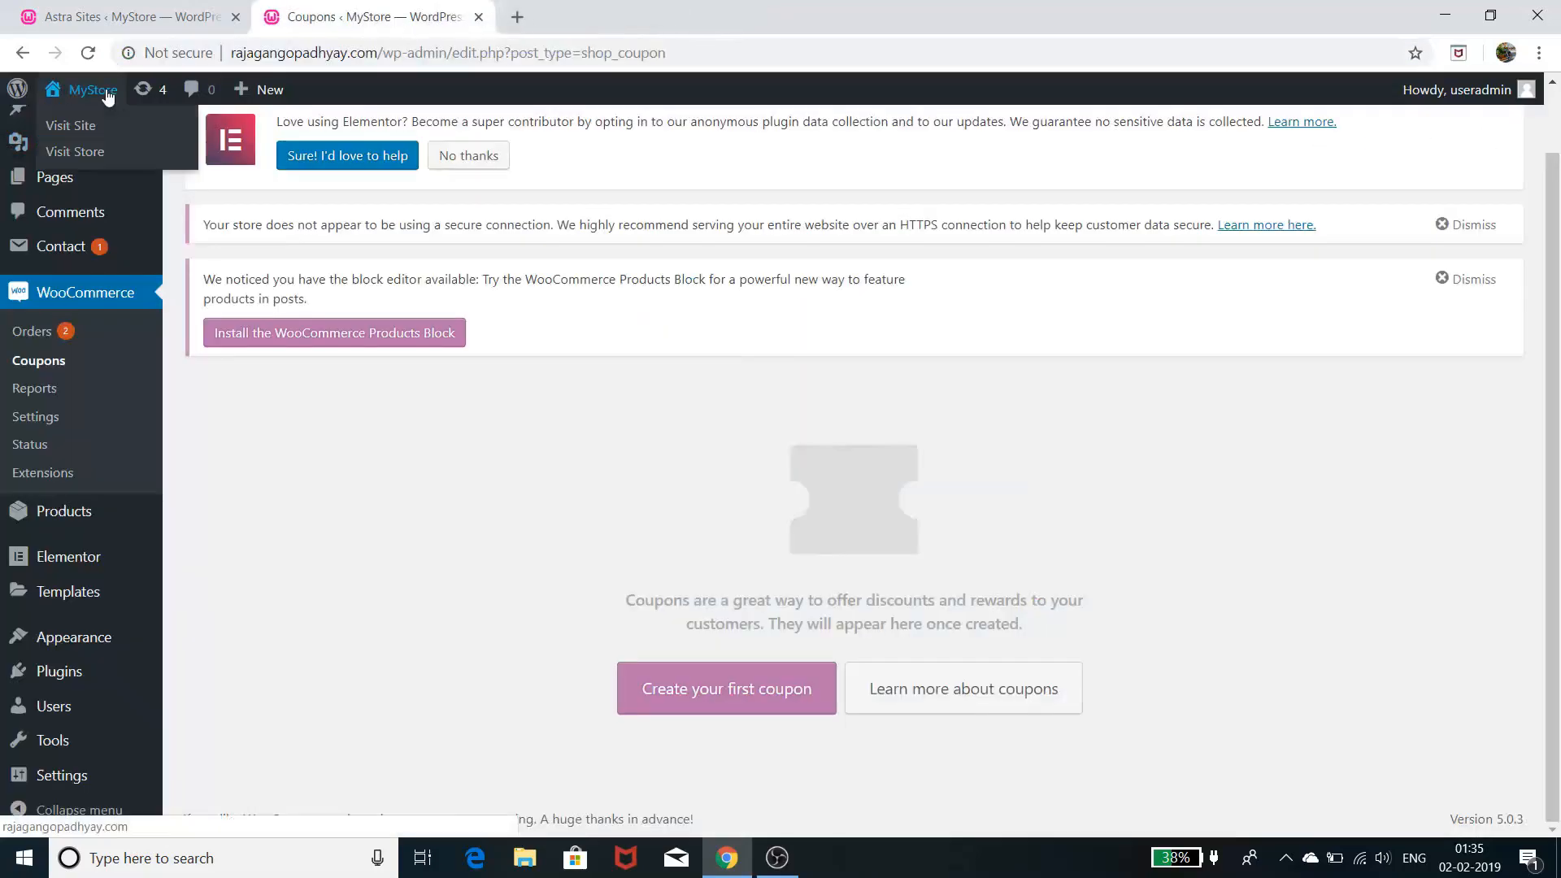
pyautogui.rightClick(67, 134)
# - Open the storefront in a new tab and add Boncellensis Secullant to the cart
pyautogui.click(98, 143)
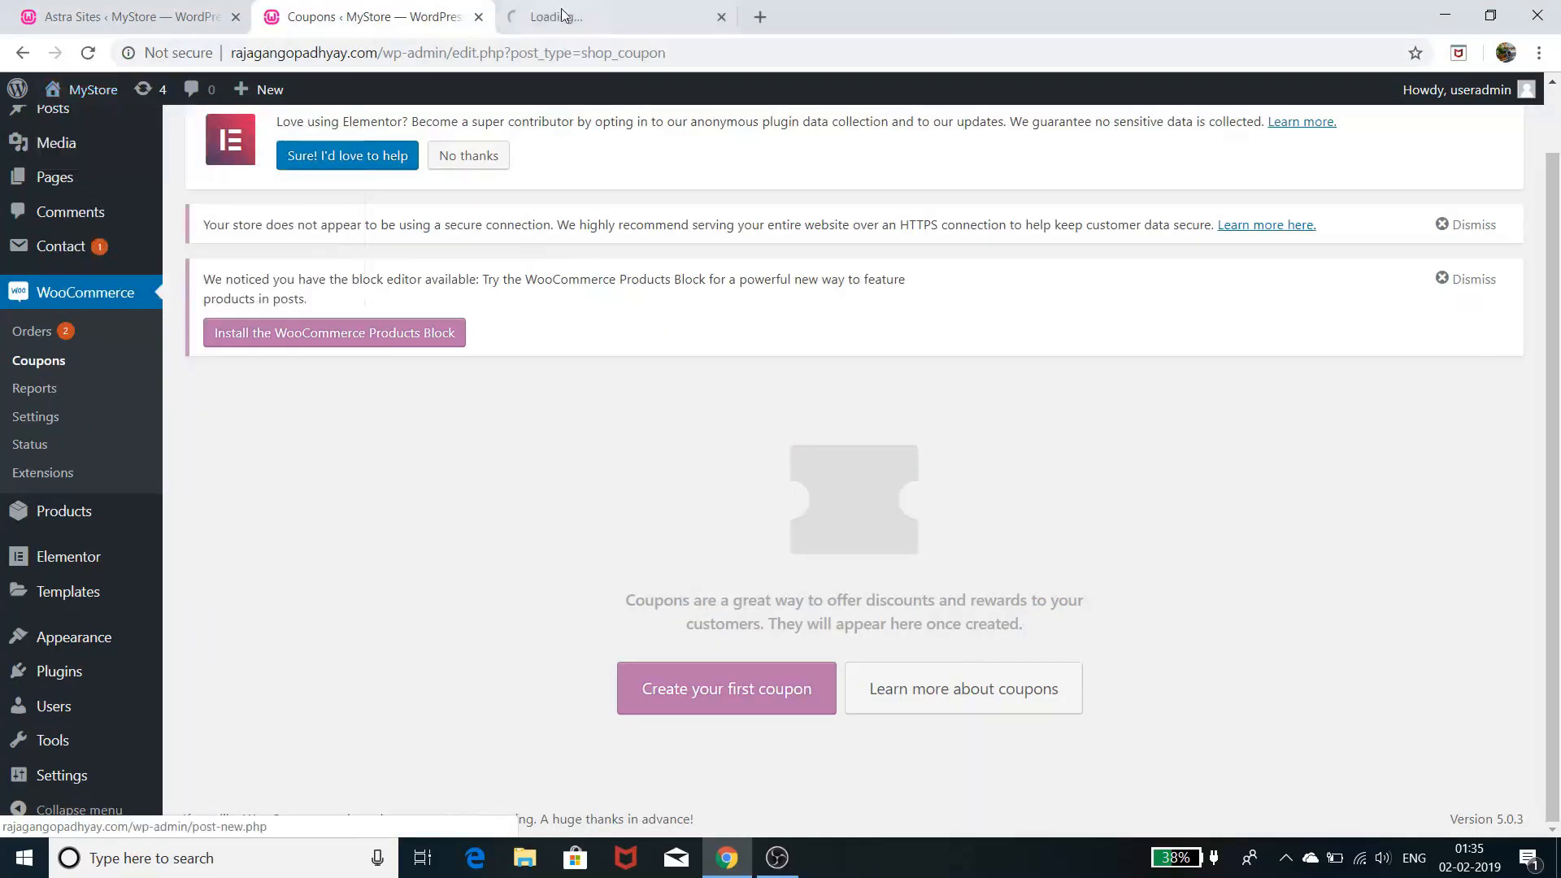
pyautogui.click(580, 10)
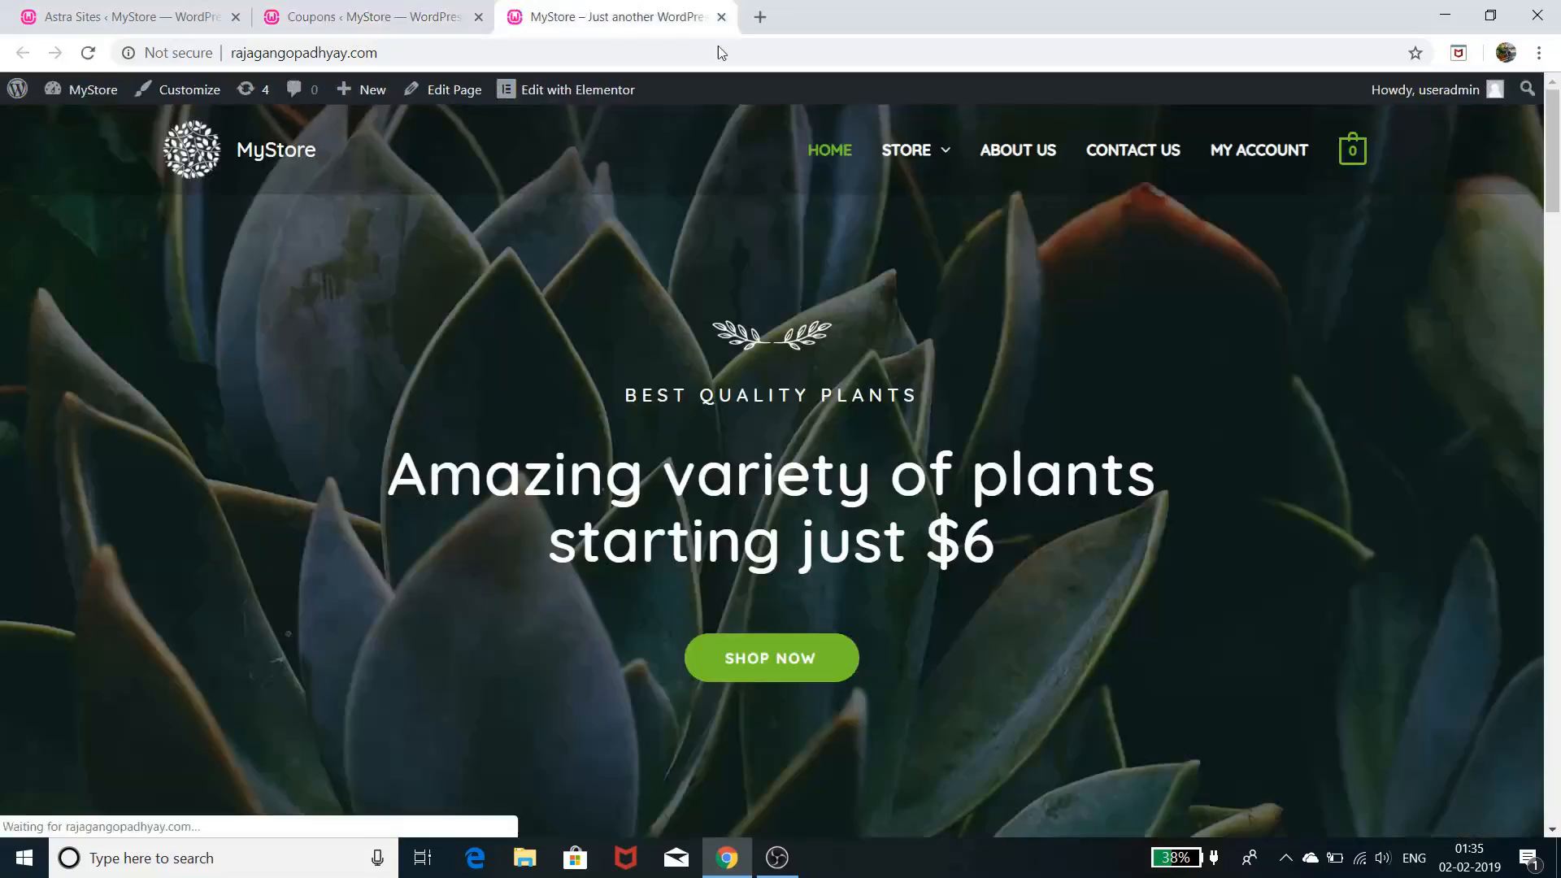
pyautogui.scroll(-15, 851, 687)
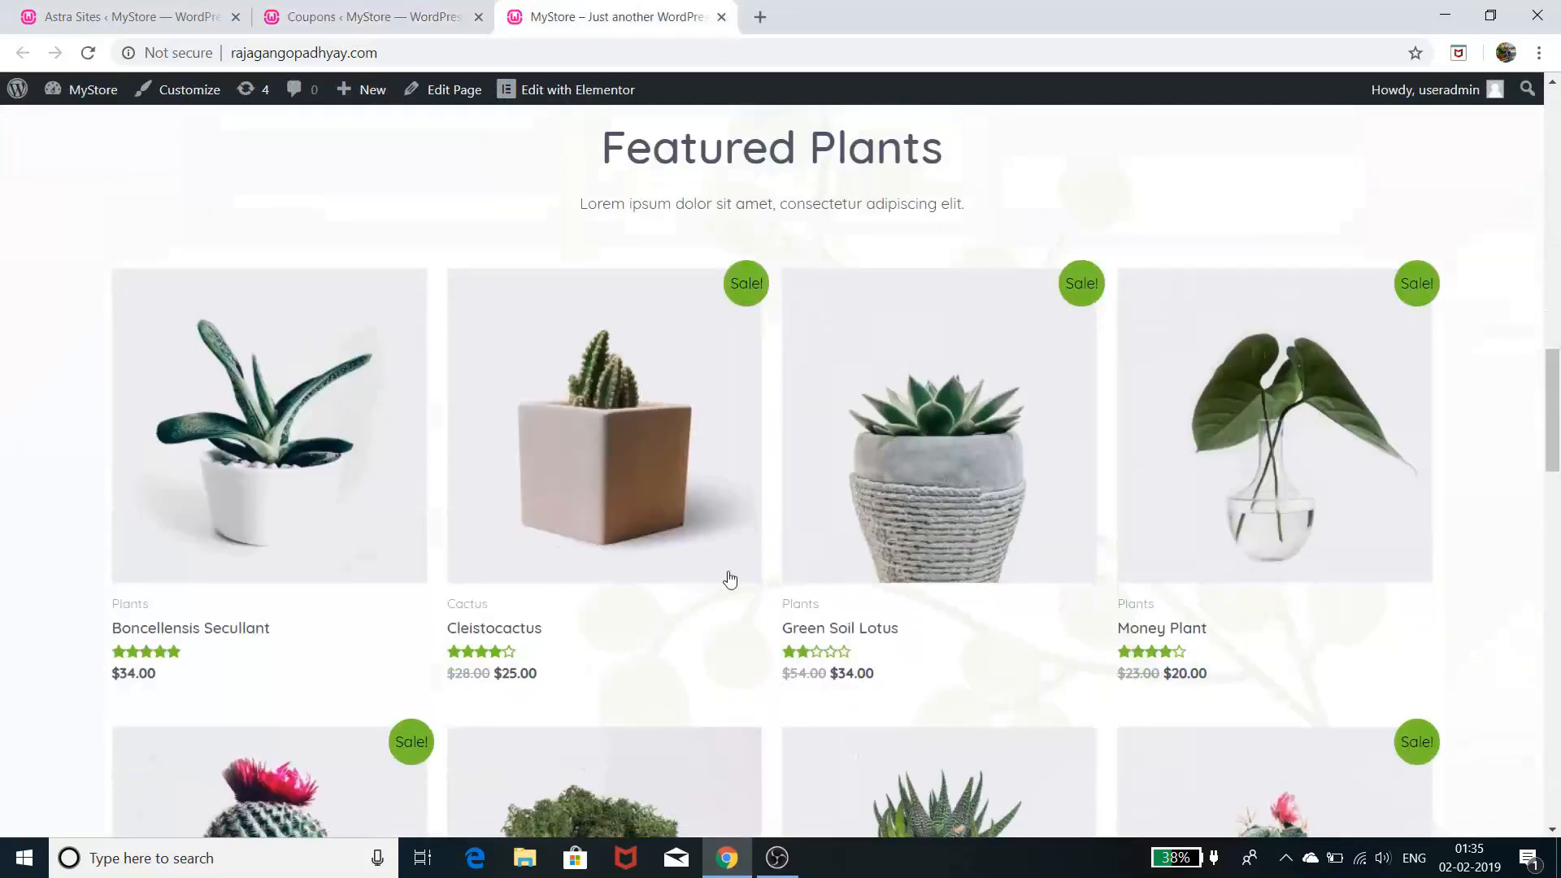
pyautogui.click(226, 552)
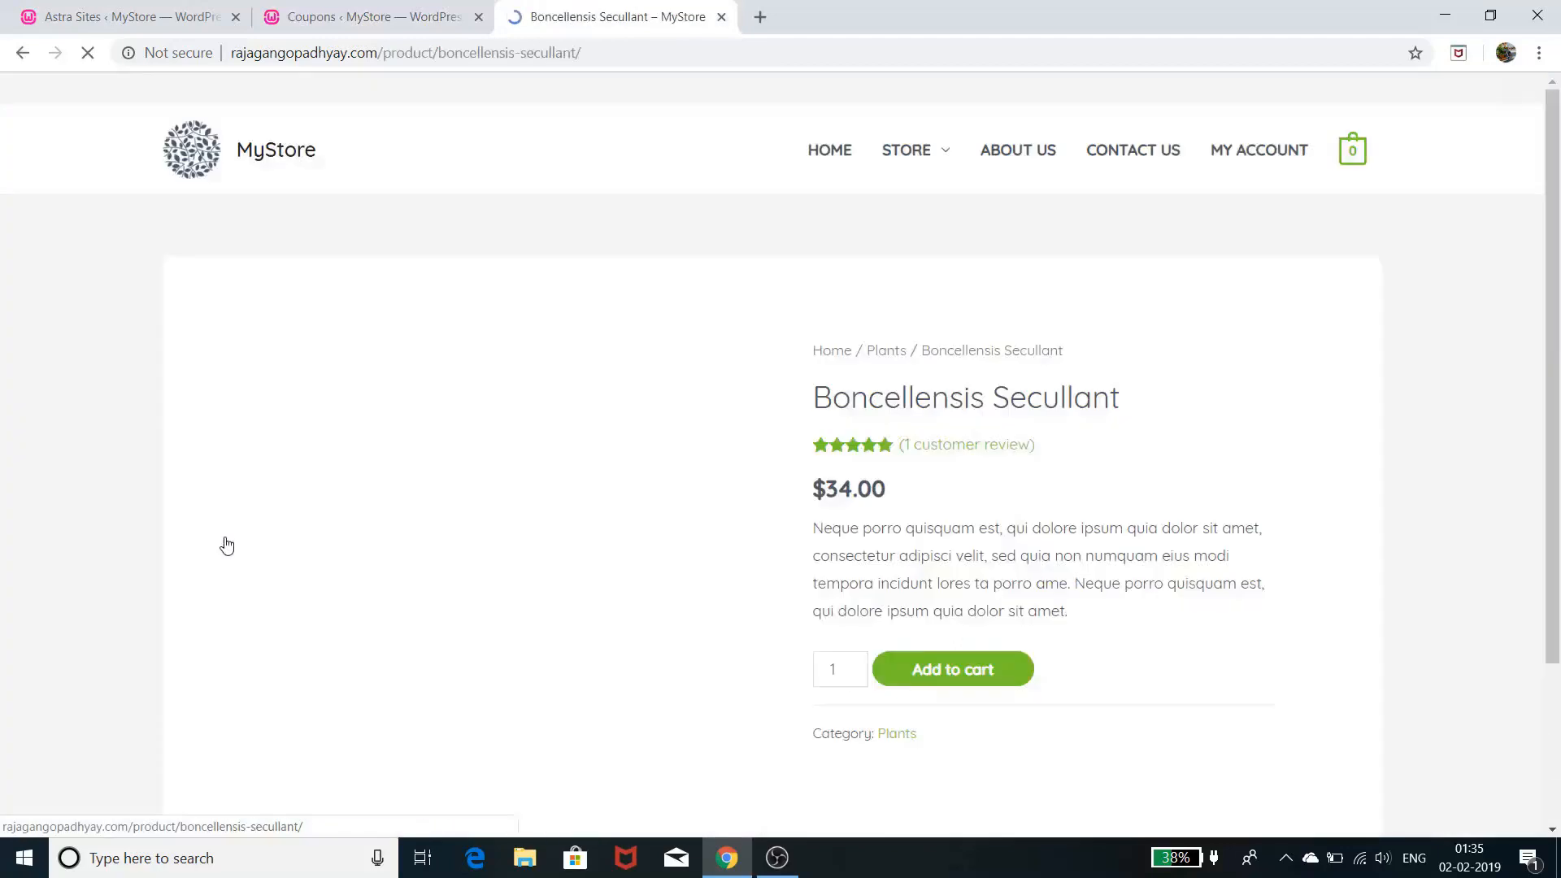
pyautogui.click(1009, 672)
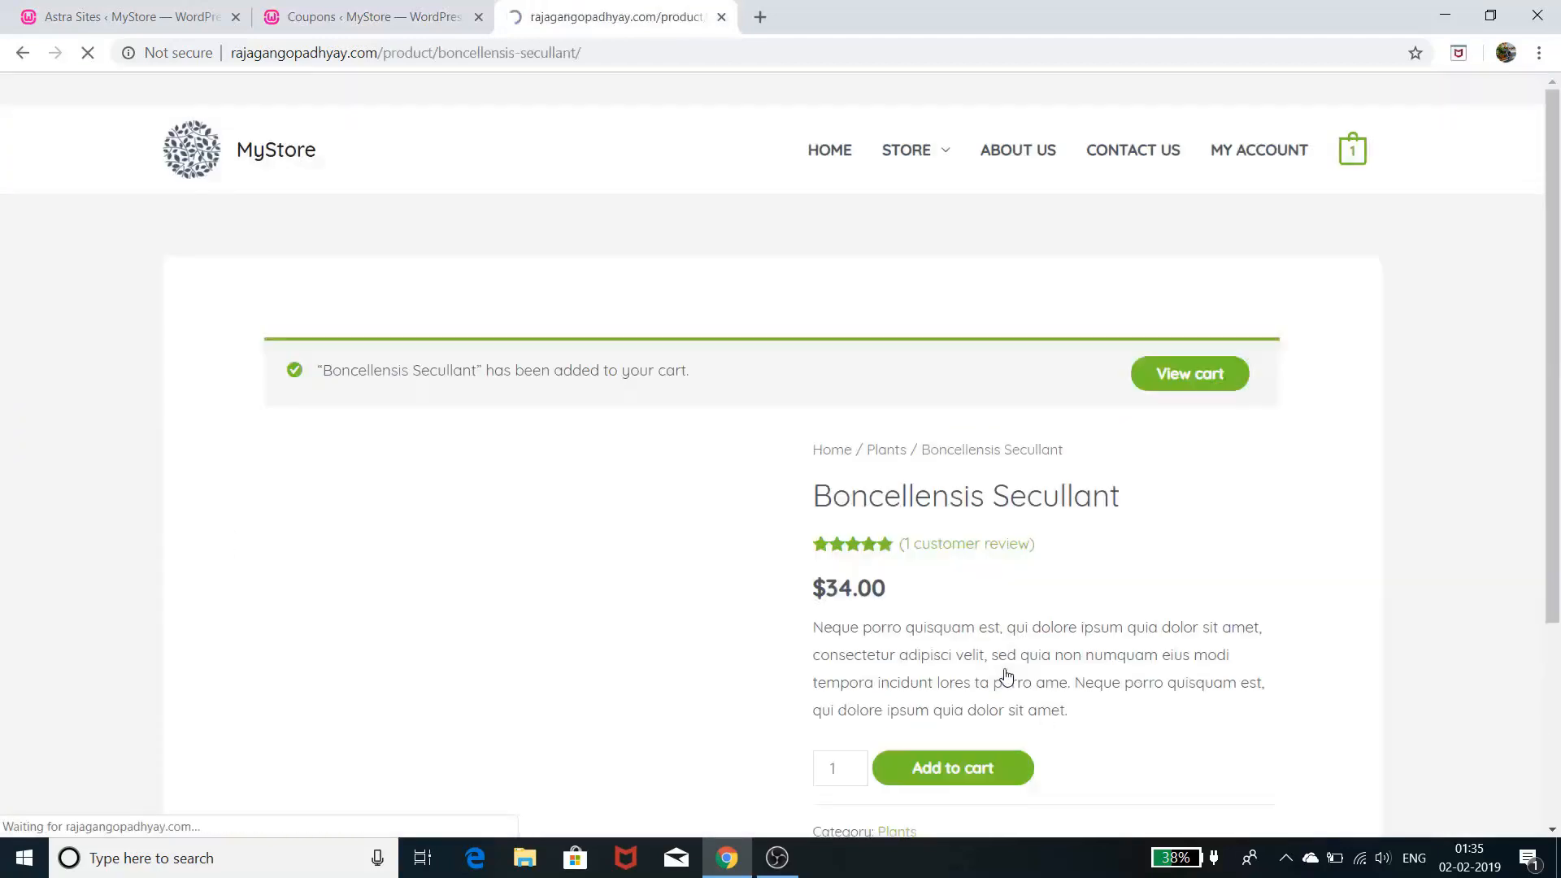
# - Proceed from the cart to checkout, reveal the coupon field, then return to the Coupons tab
pyautogui.click(1213, 383)
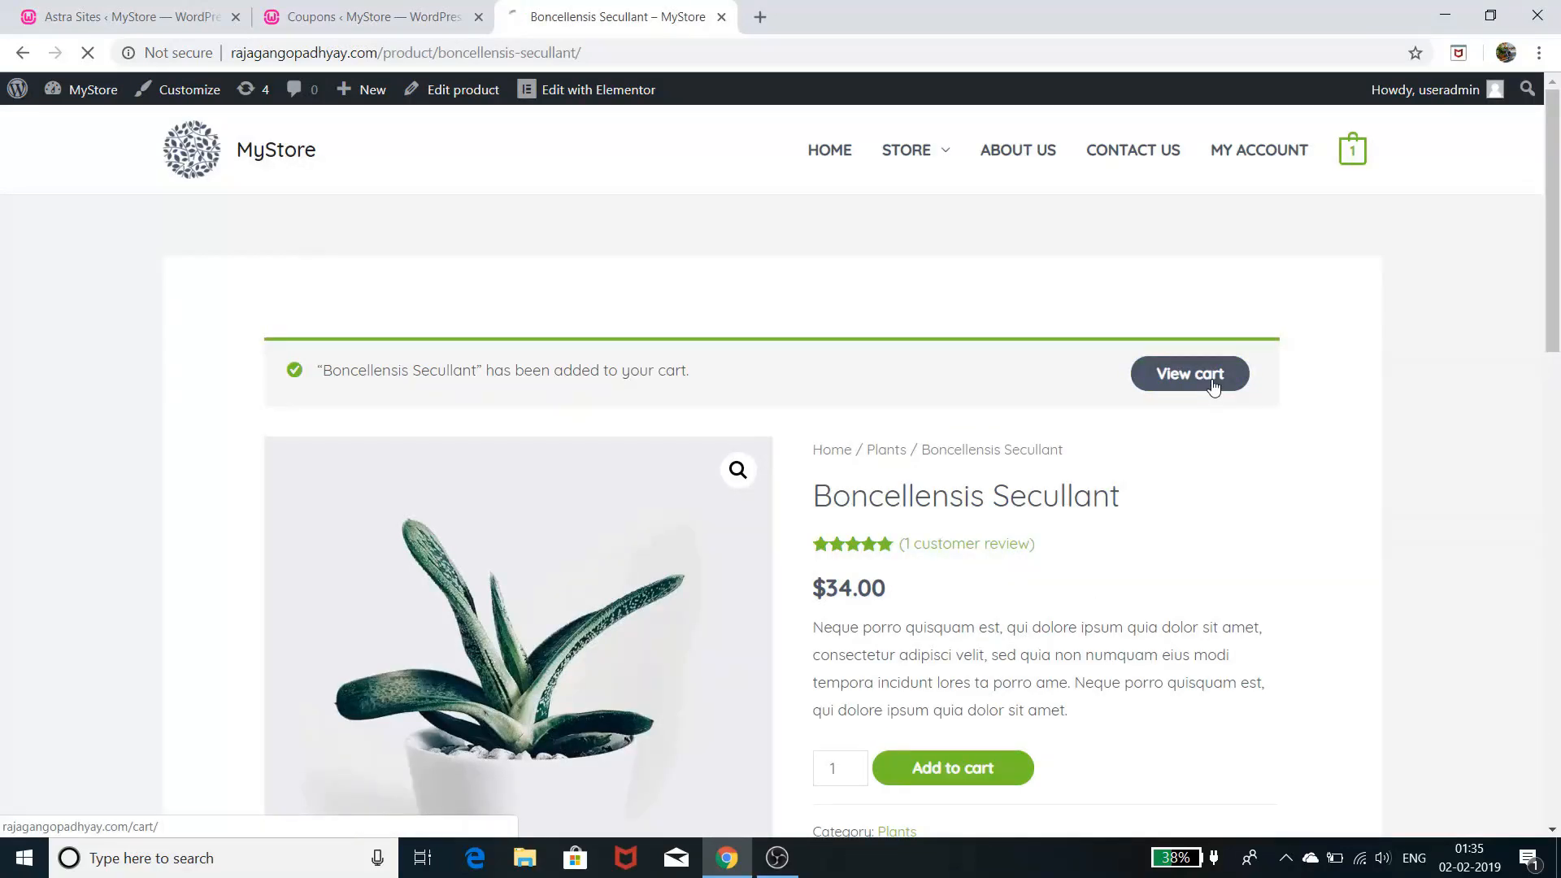
pyautogui.scroll(-3, 1147, 539)
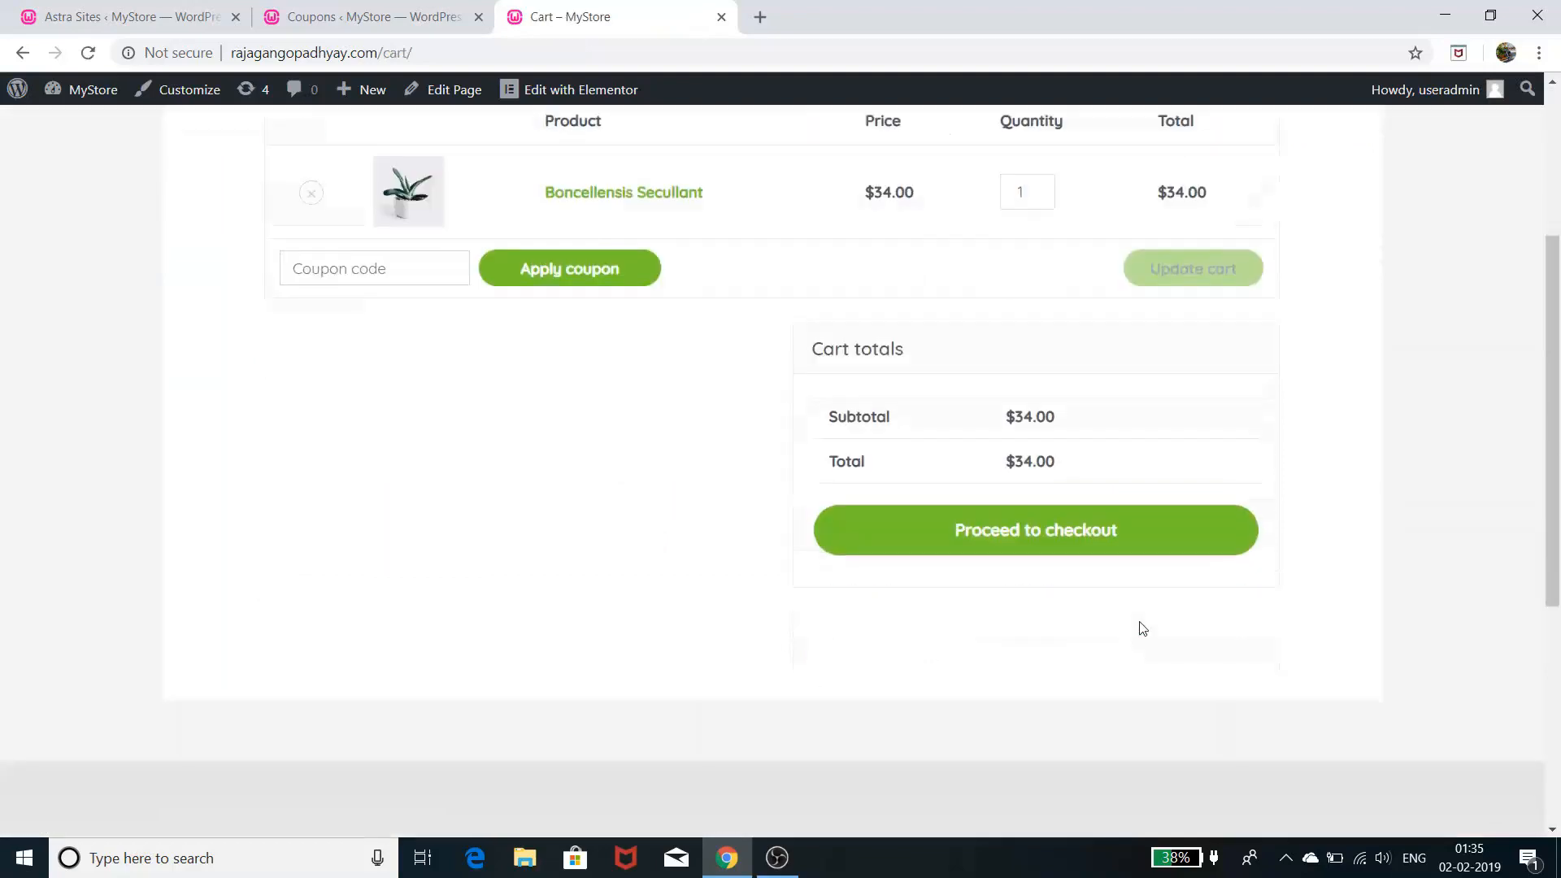
pyautogui.click(1125, 543)
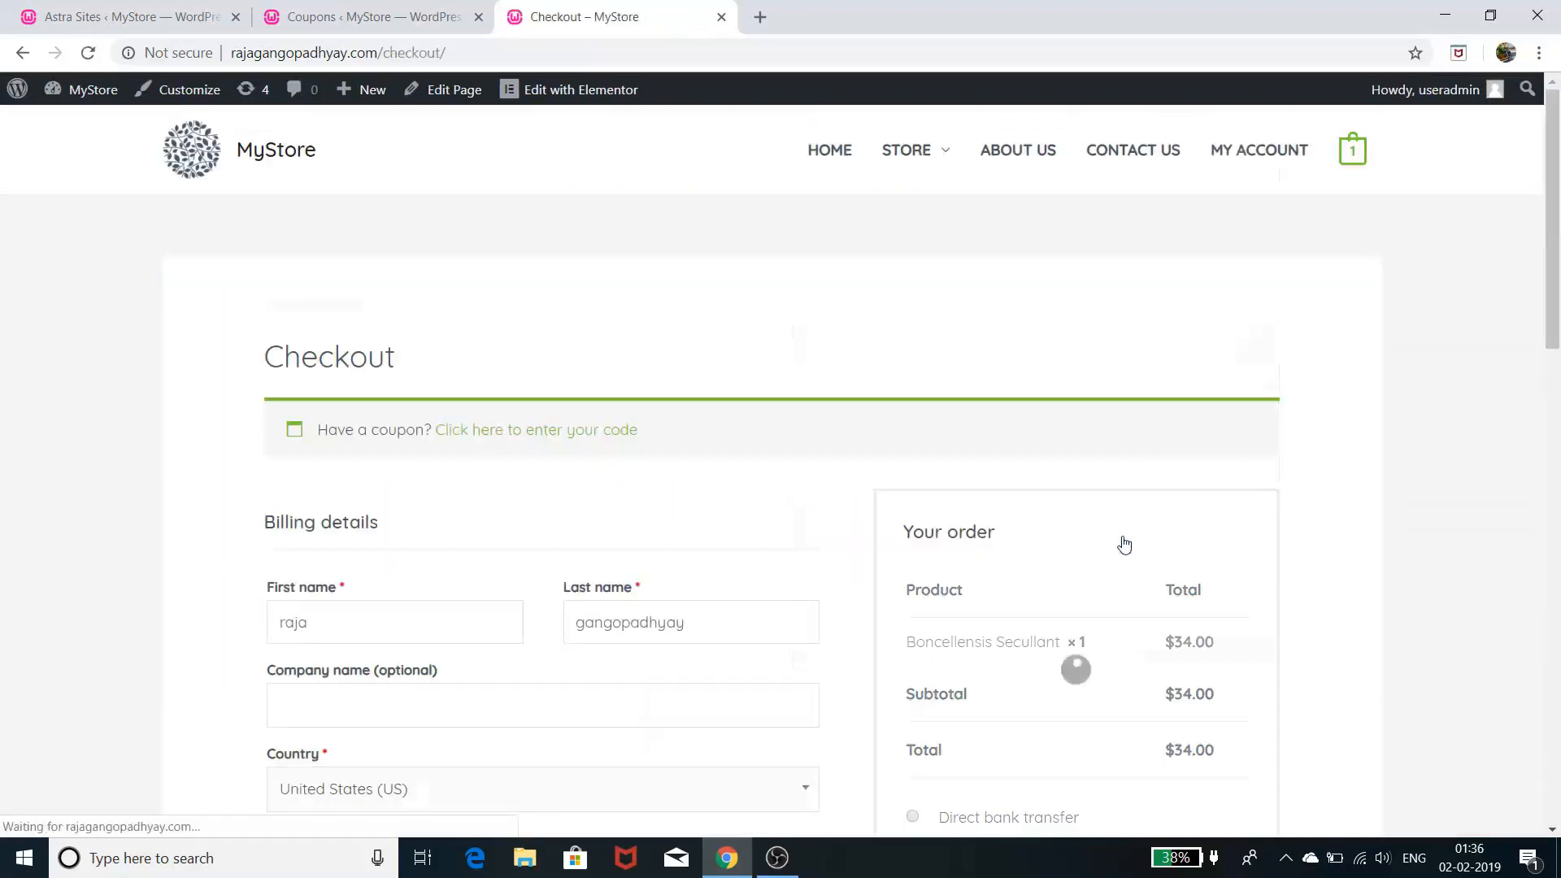
pyautogui.scroll(-5, 1122, 543)
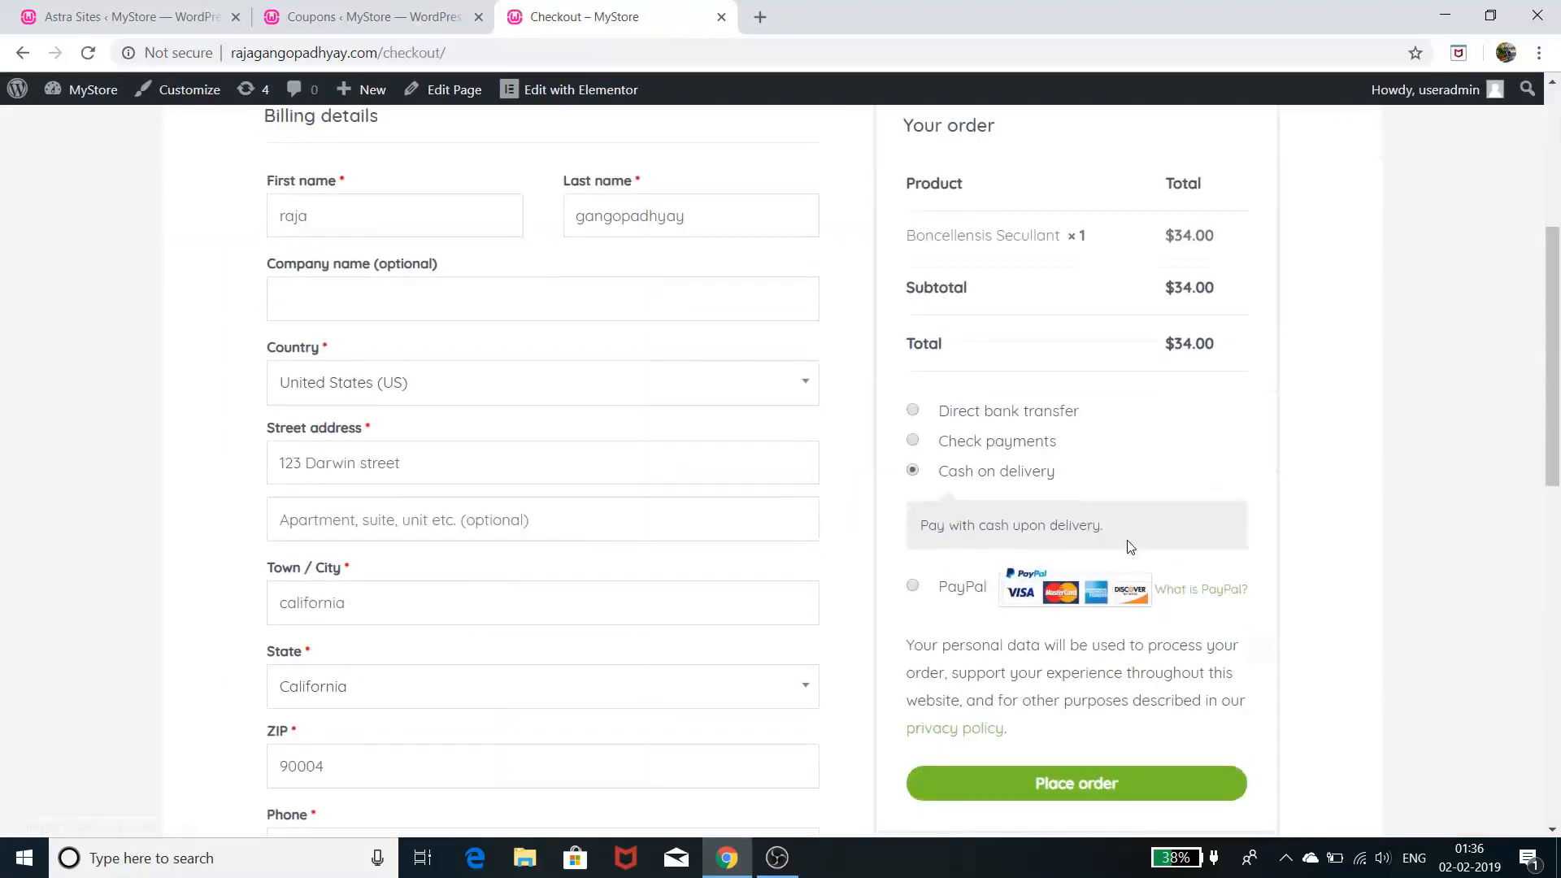
pyautogui.scroll(5, 1131, 547)
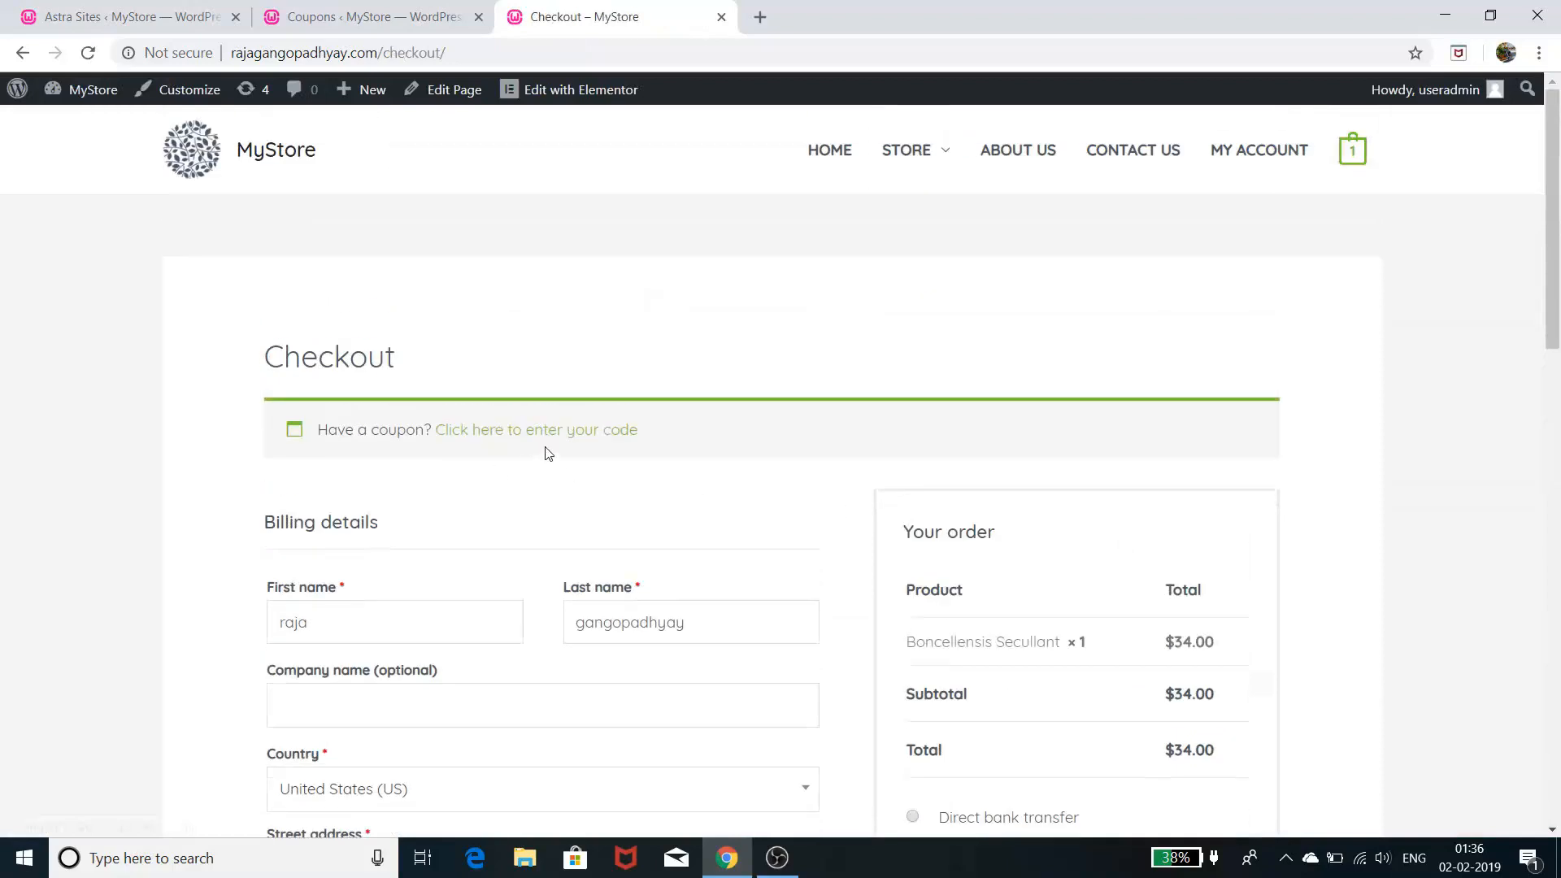
pyautogui.click(573, 436)
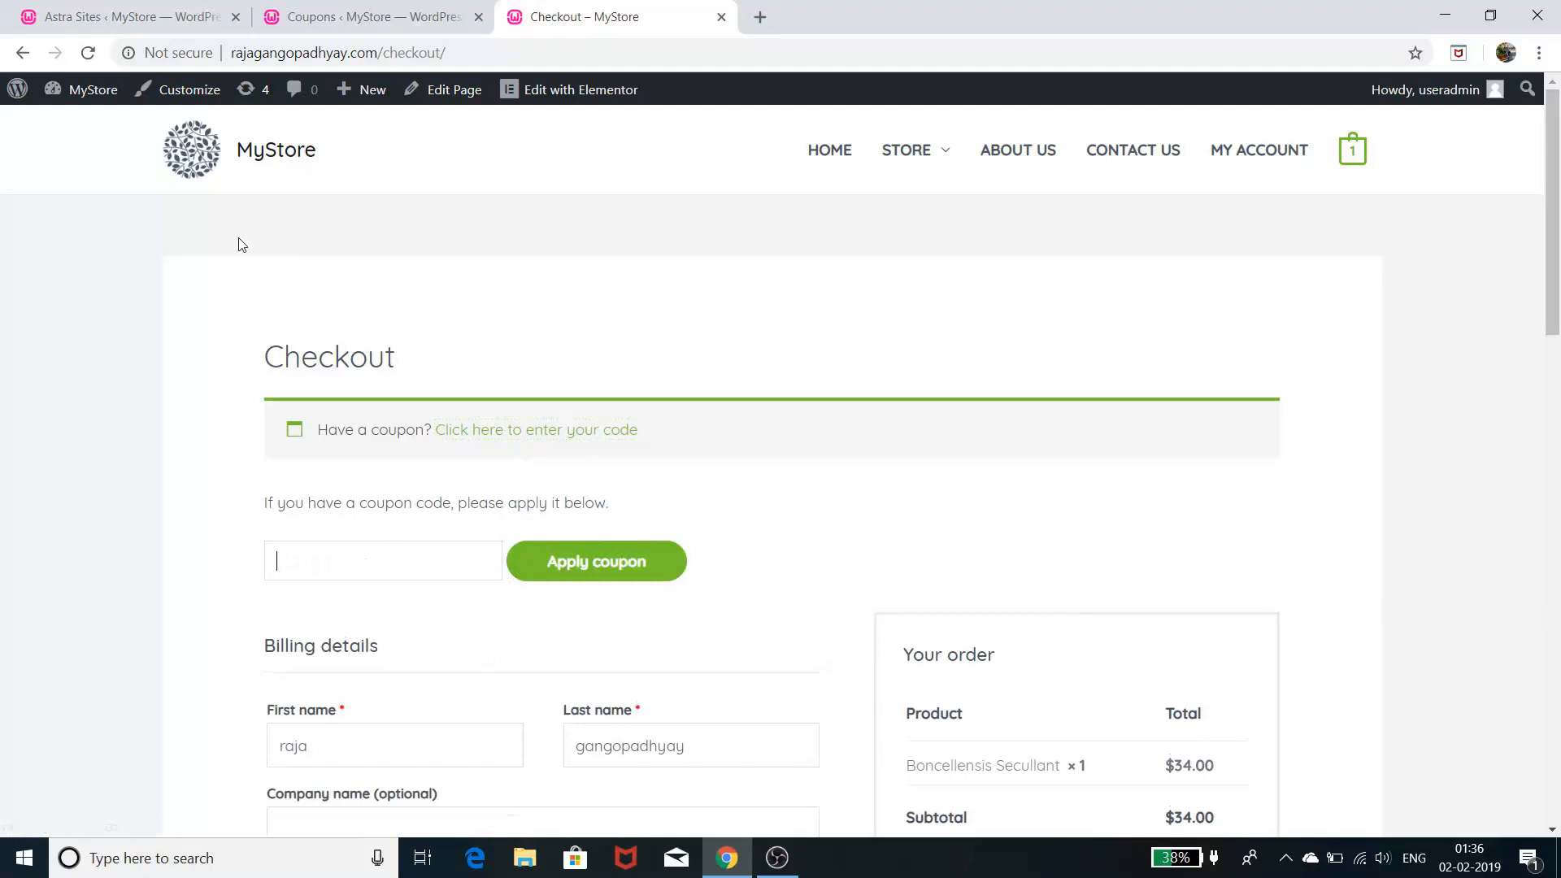
pyautogui.click(340, 13)
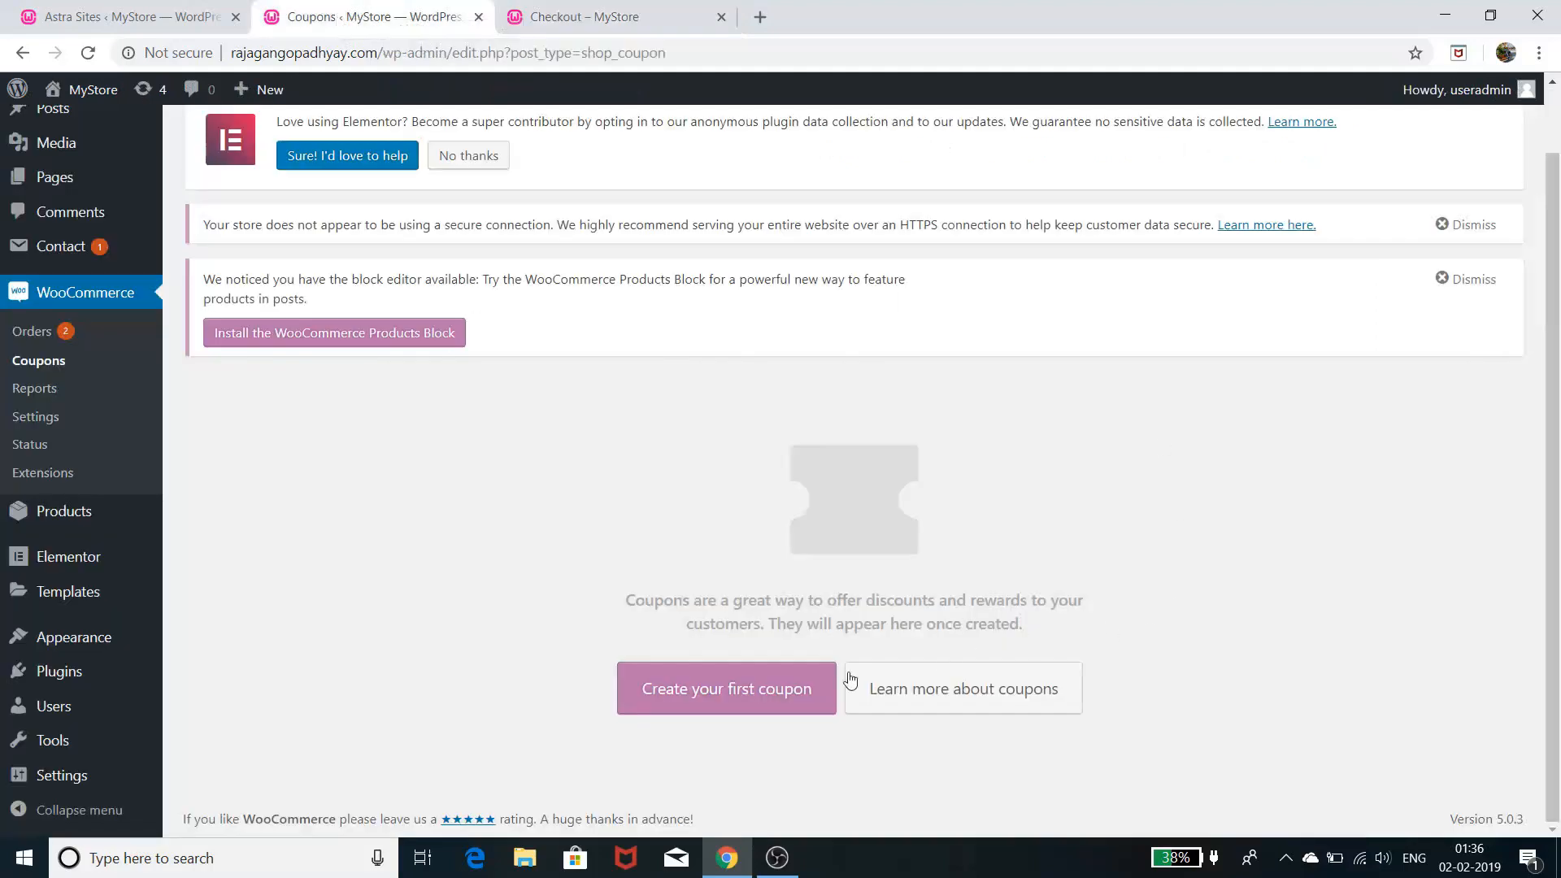
# - Add a new coupon with Percentage discount, amount 5, expiring 2019-02-28
pyautogui.click(756, 697)
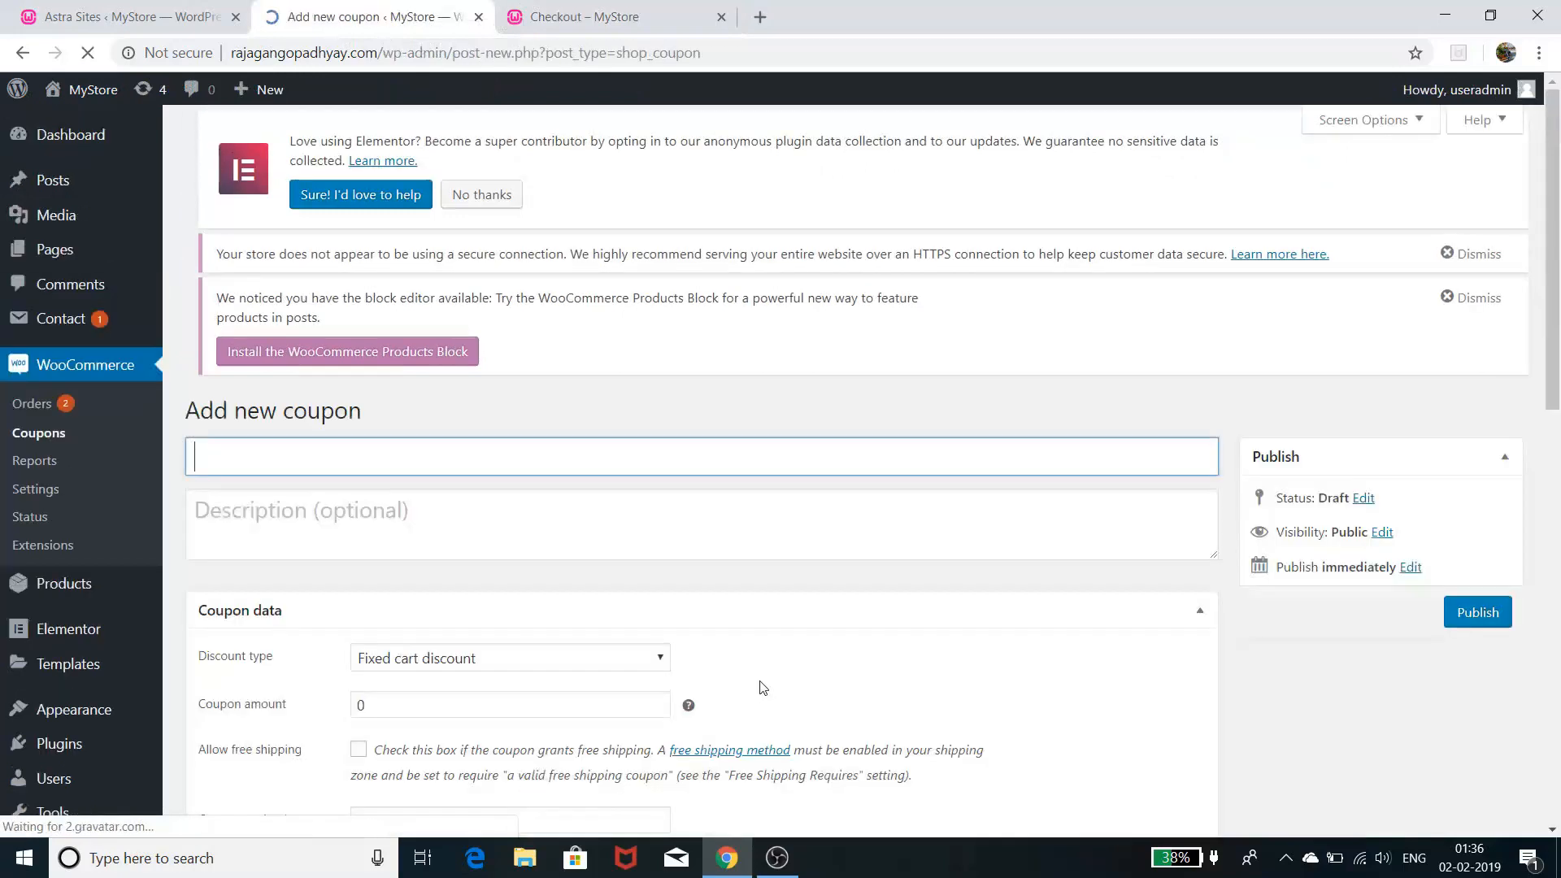
pyautogui.scroll(-2, 912, 584)
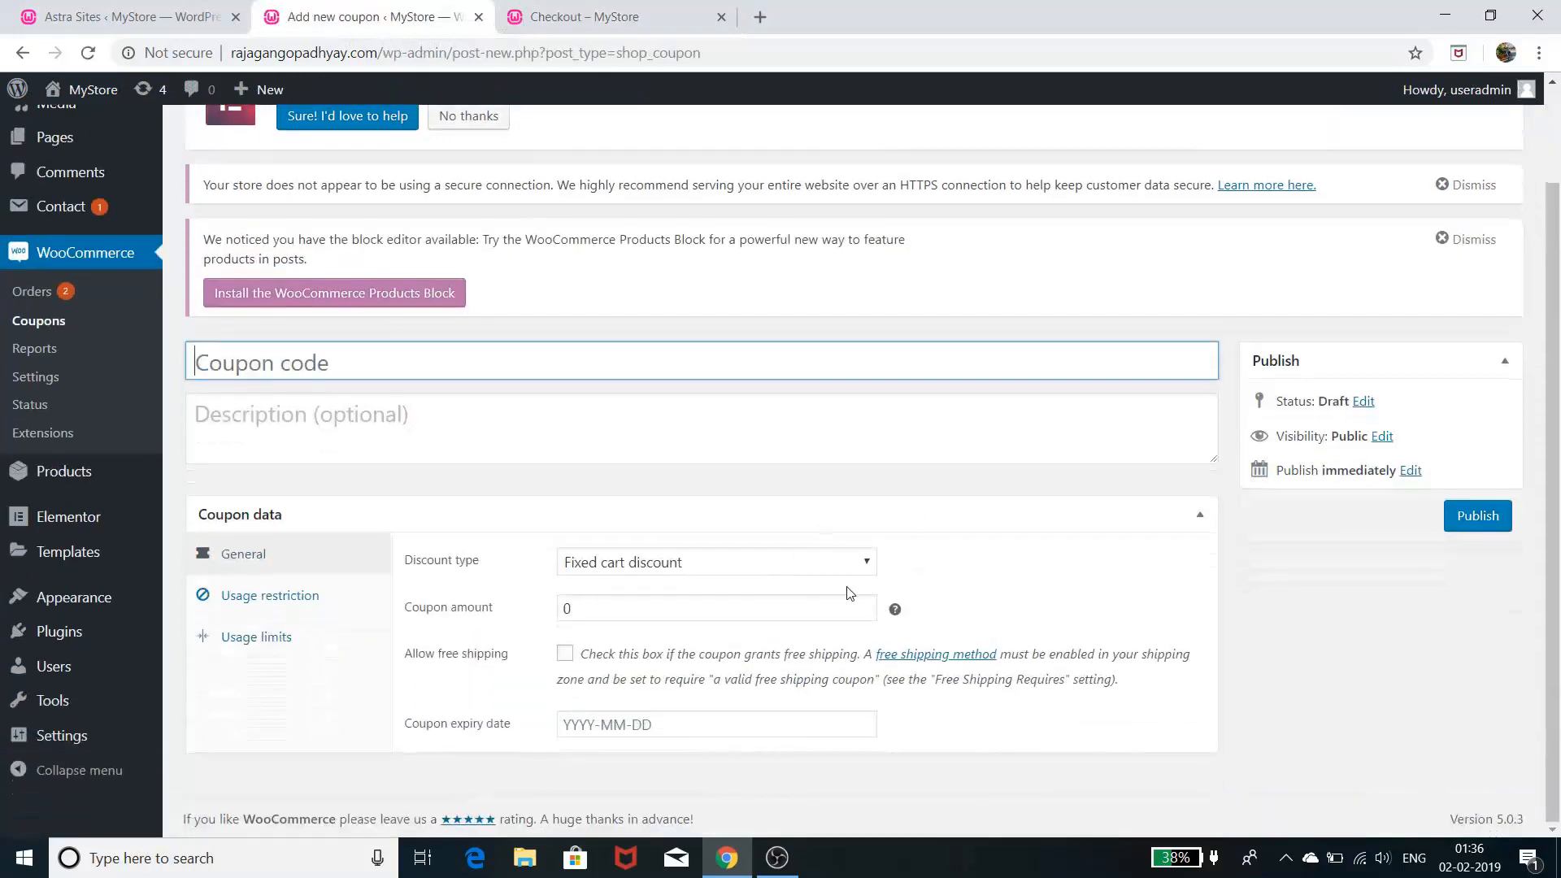
pyautogui.click(832, 568)
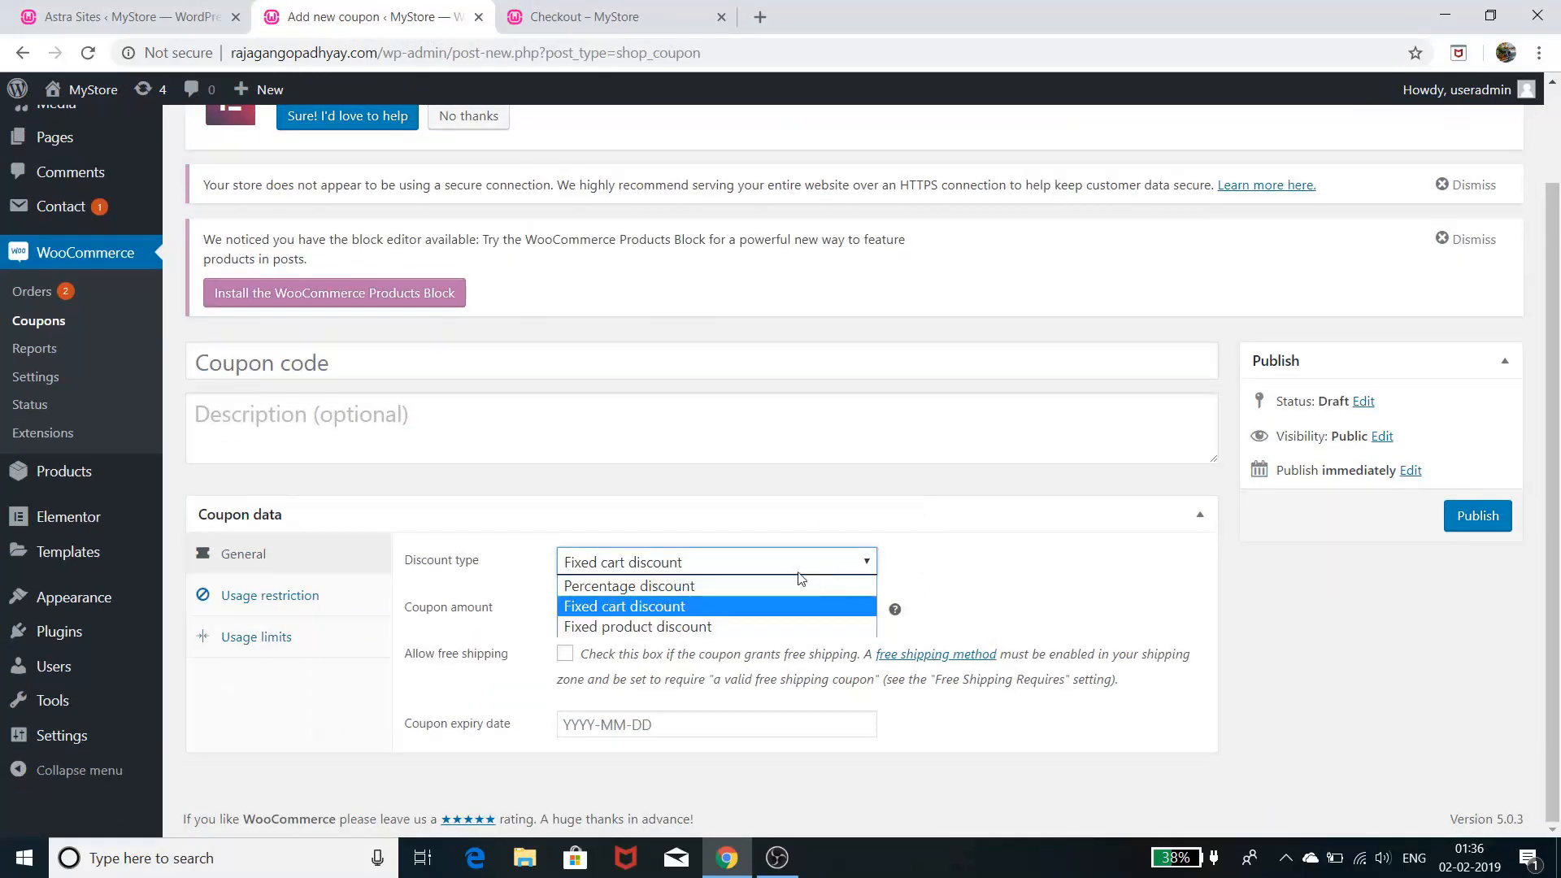
pyautogui.click(774, 606)
pyautogui.press('Up')
pyautogui.click(718, 603)
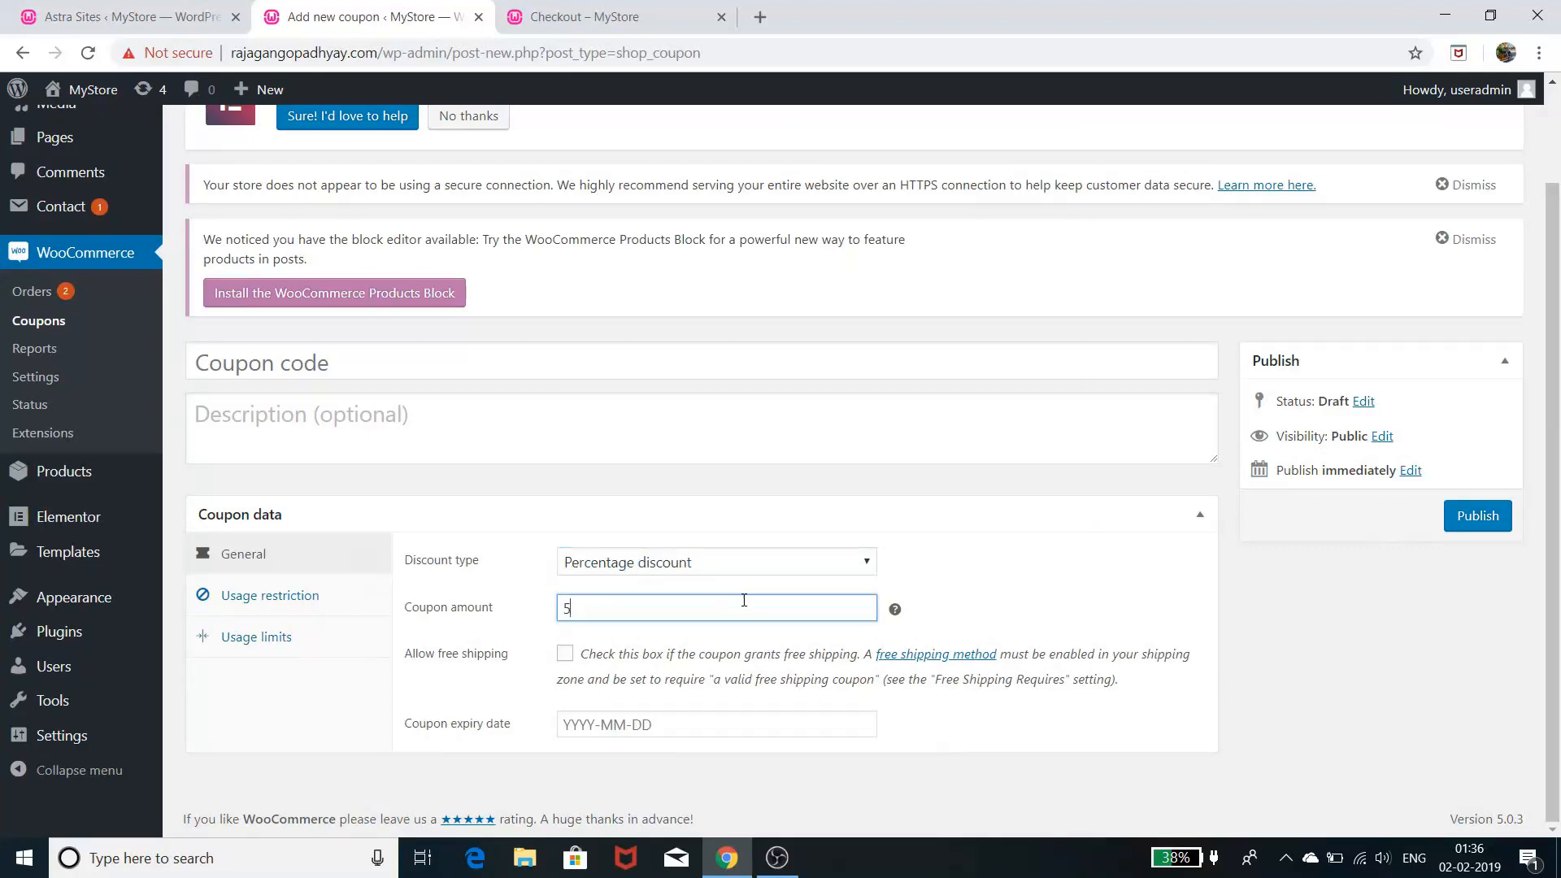
pyautogui.click(937, 571)
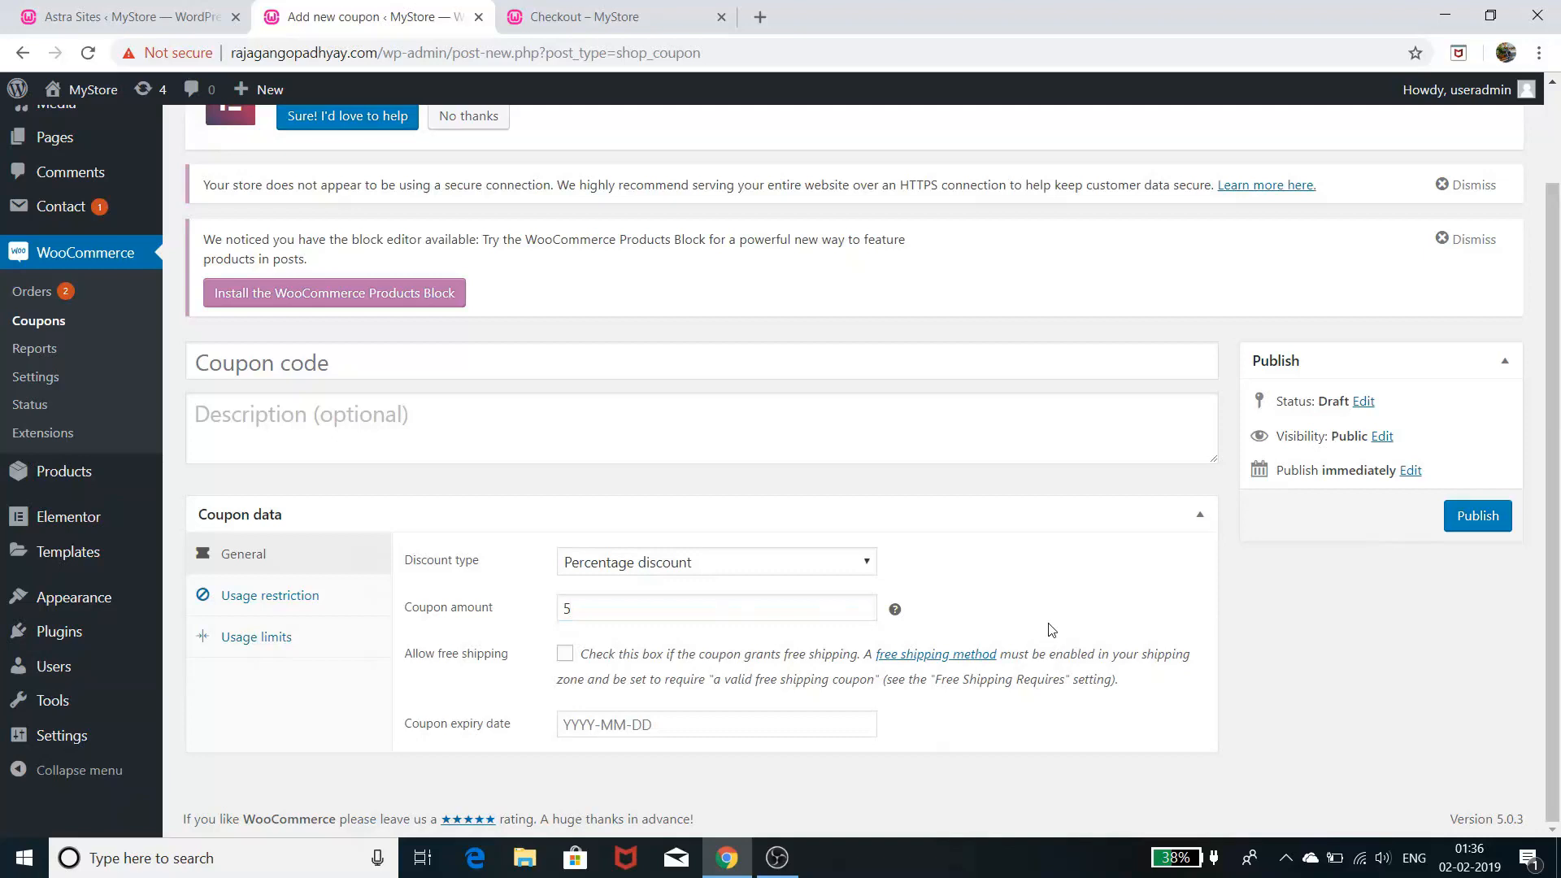
pyautogui.click(659, 725)
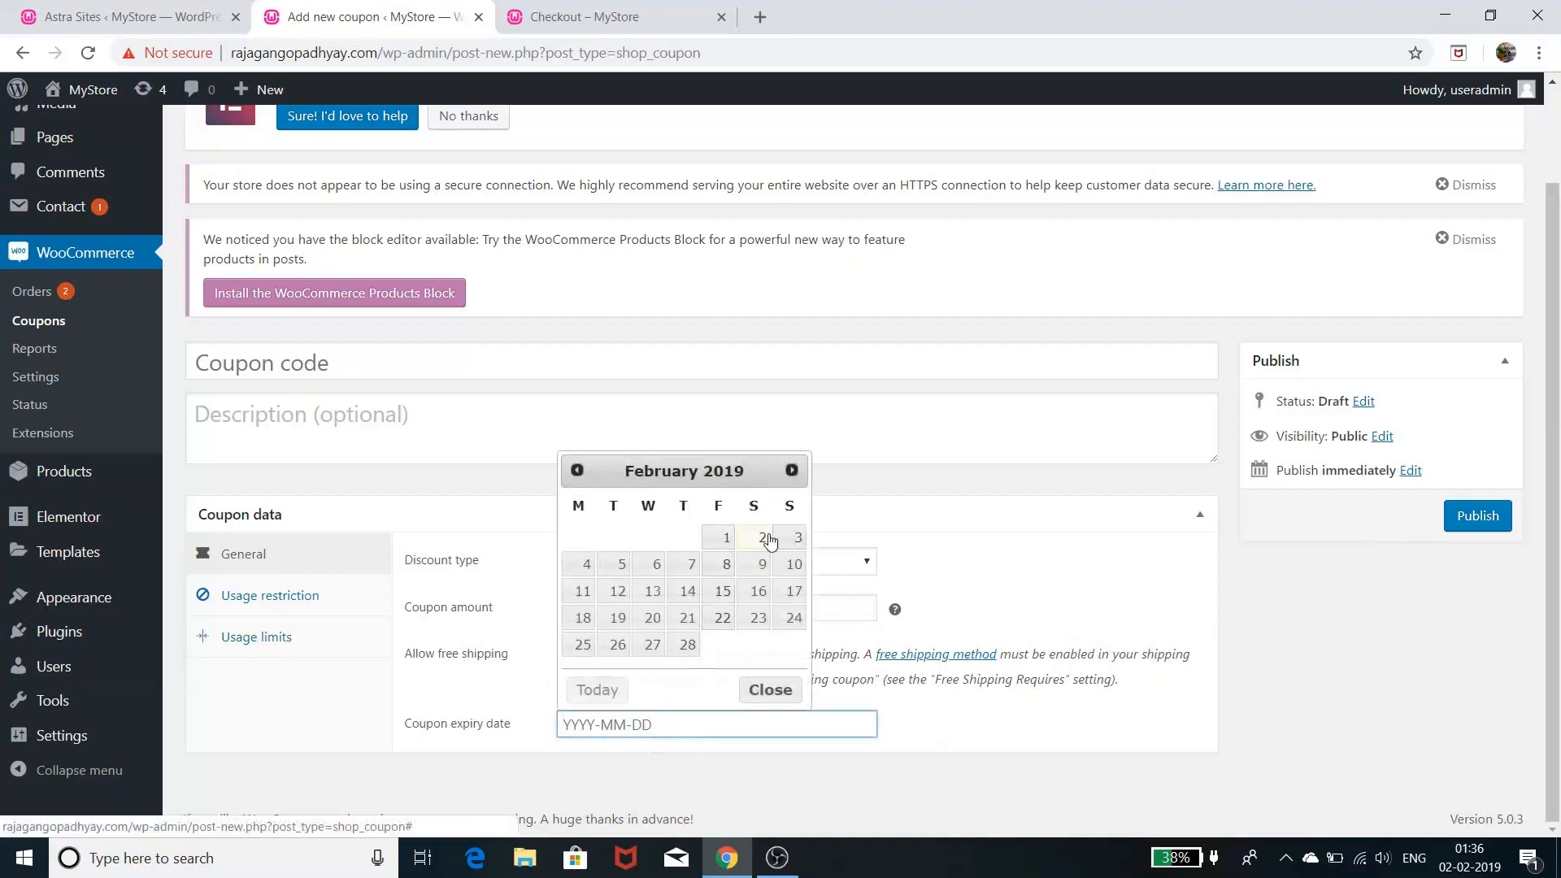
pyautogui.click(688, 646)
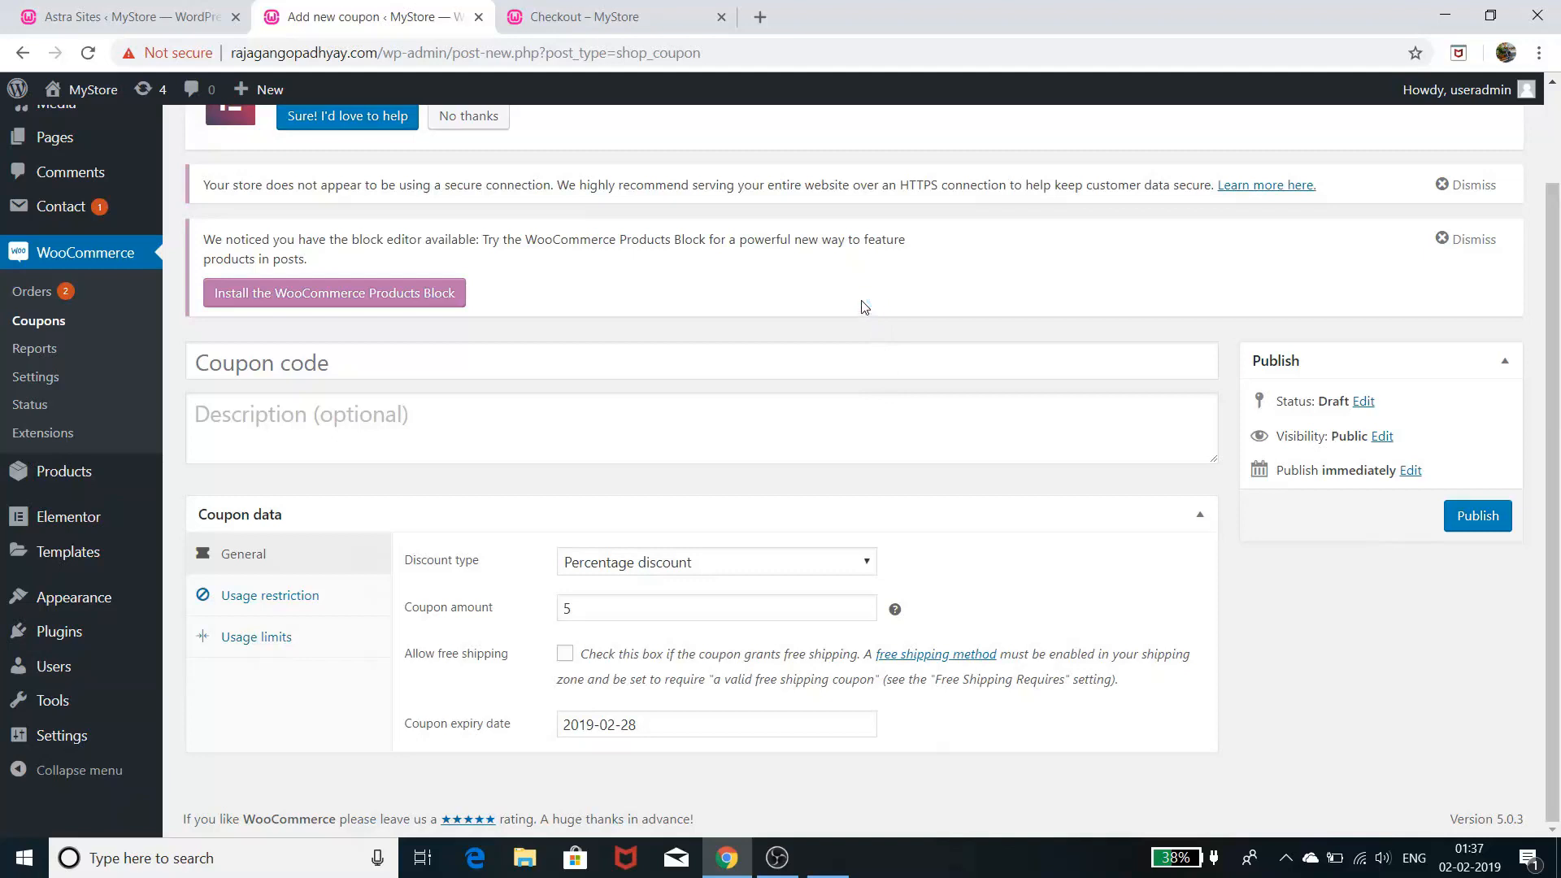
# - Browse the 7-day sales report ($75.00 gross sales), then go to WooCommerce Settings
pyautogui.click(39, 349)
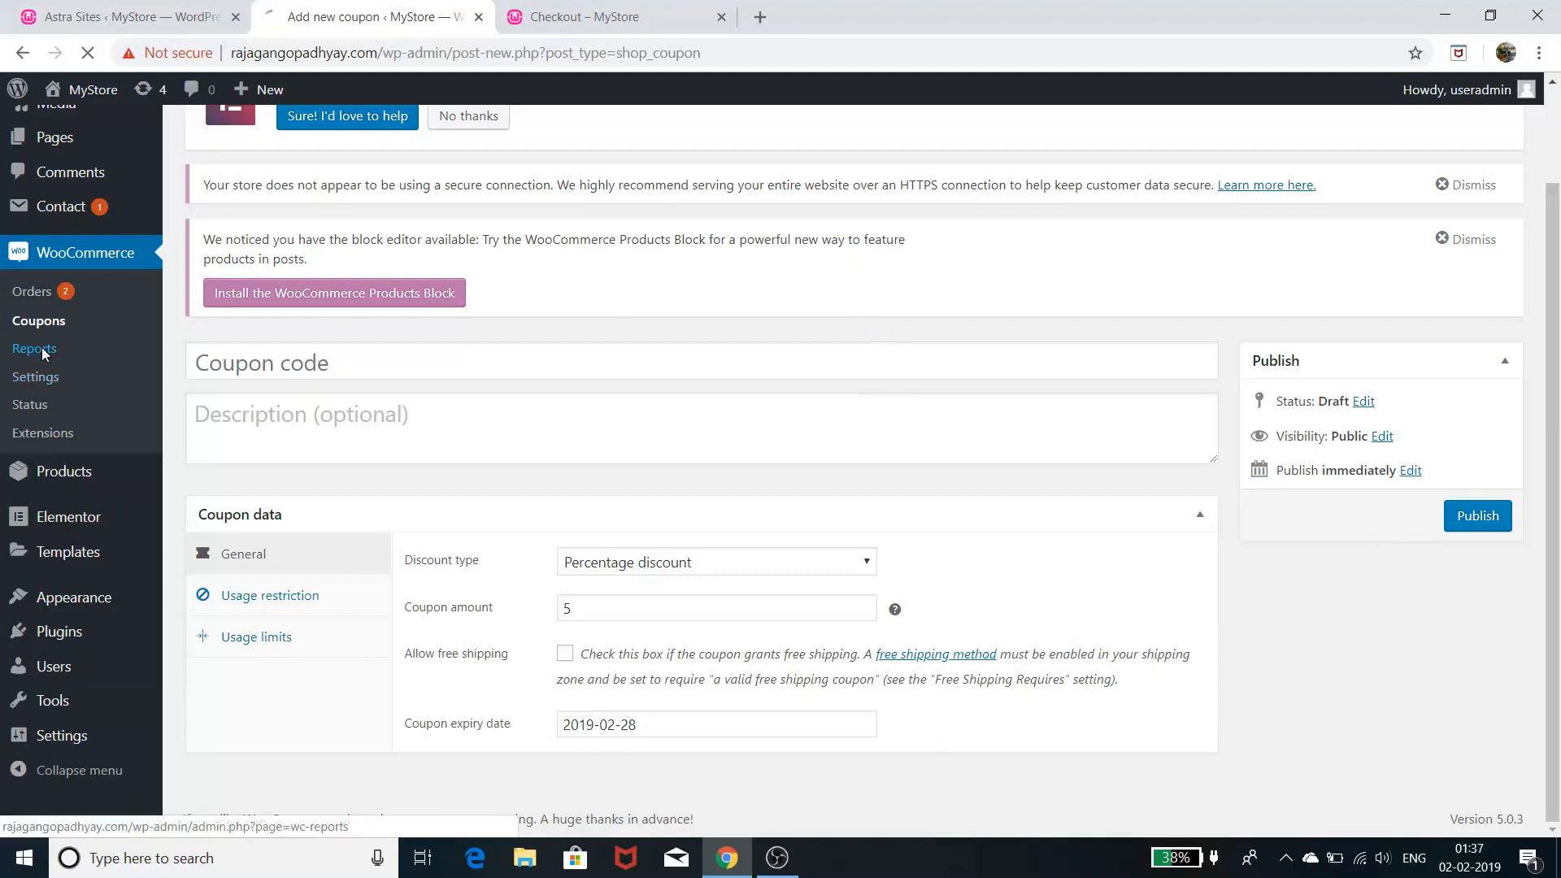
pyautogui.scroll(-6, 701, 404)
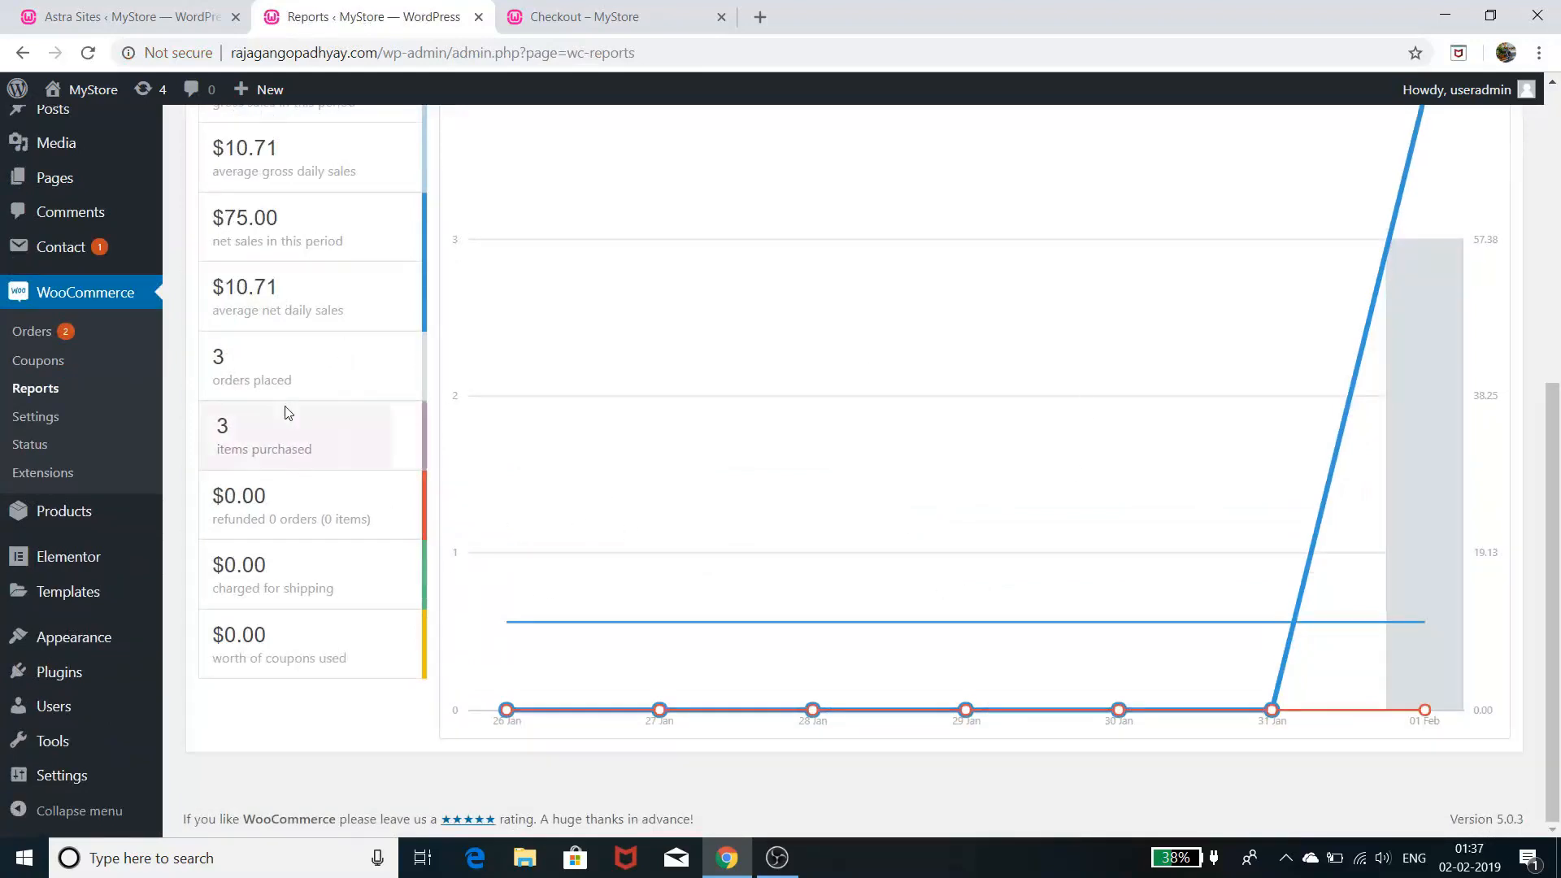
pyautogui.scroll(1, 329, 468)
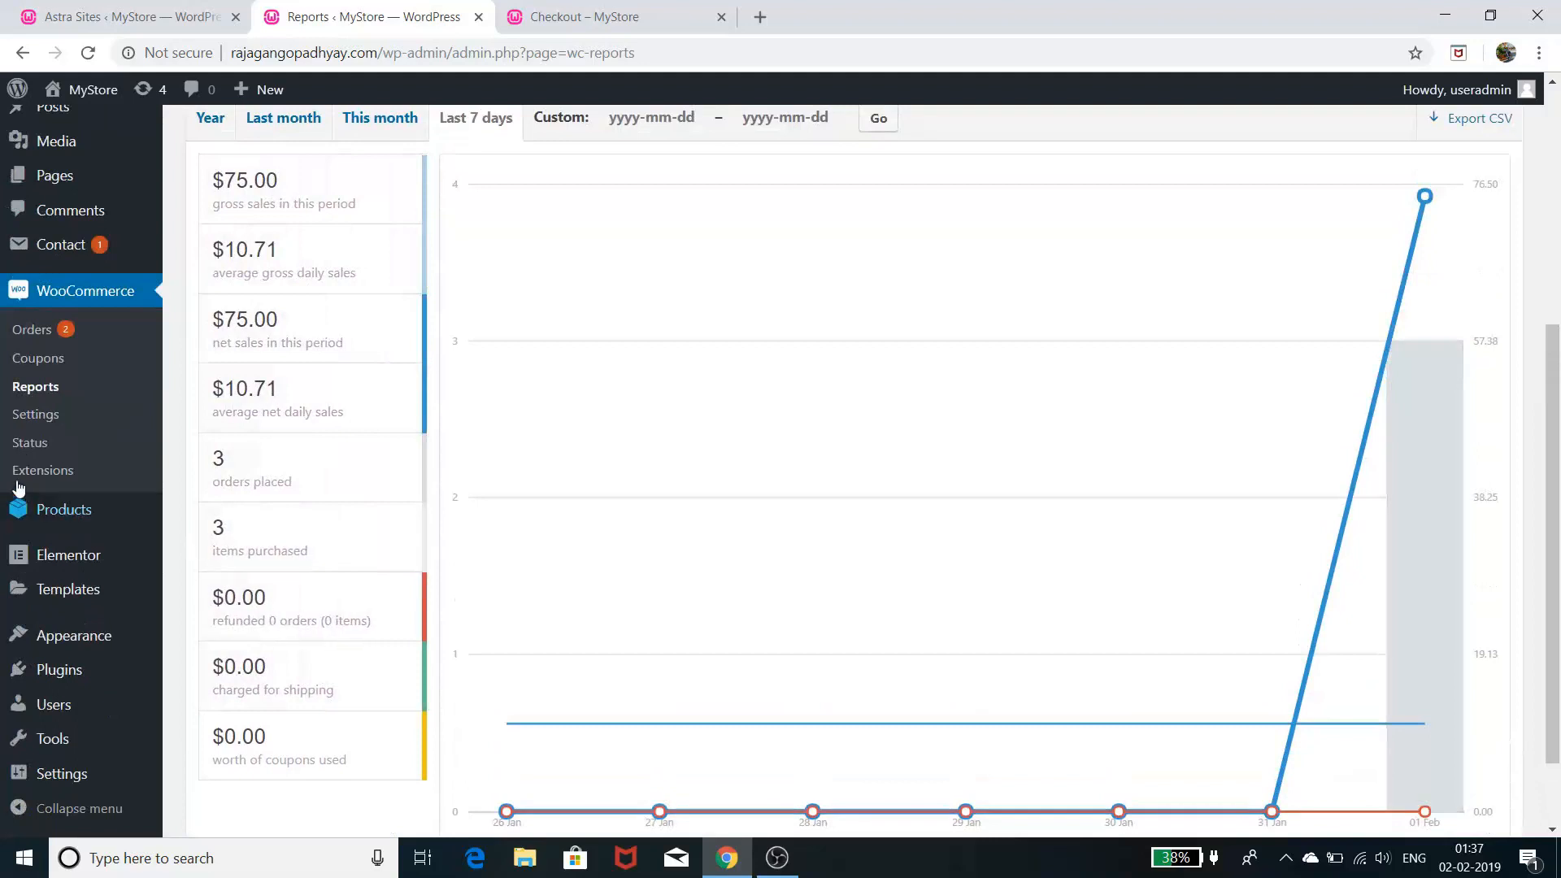
pyautogui.click(36, 421)
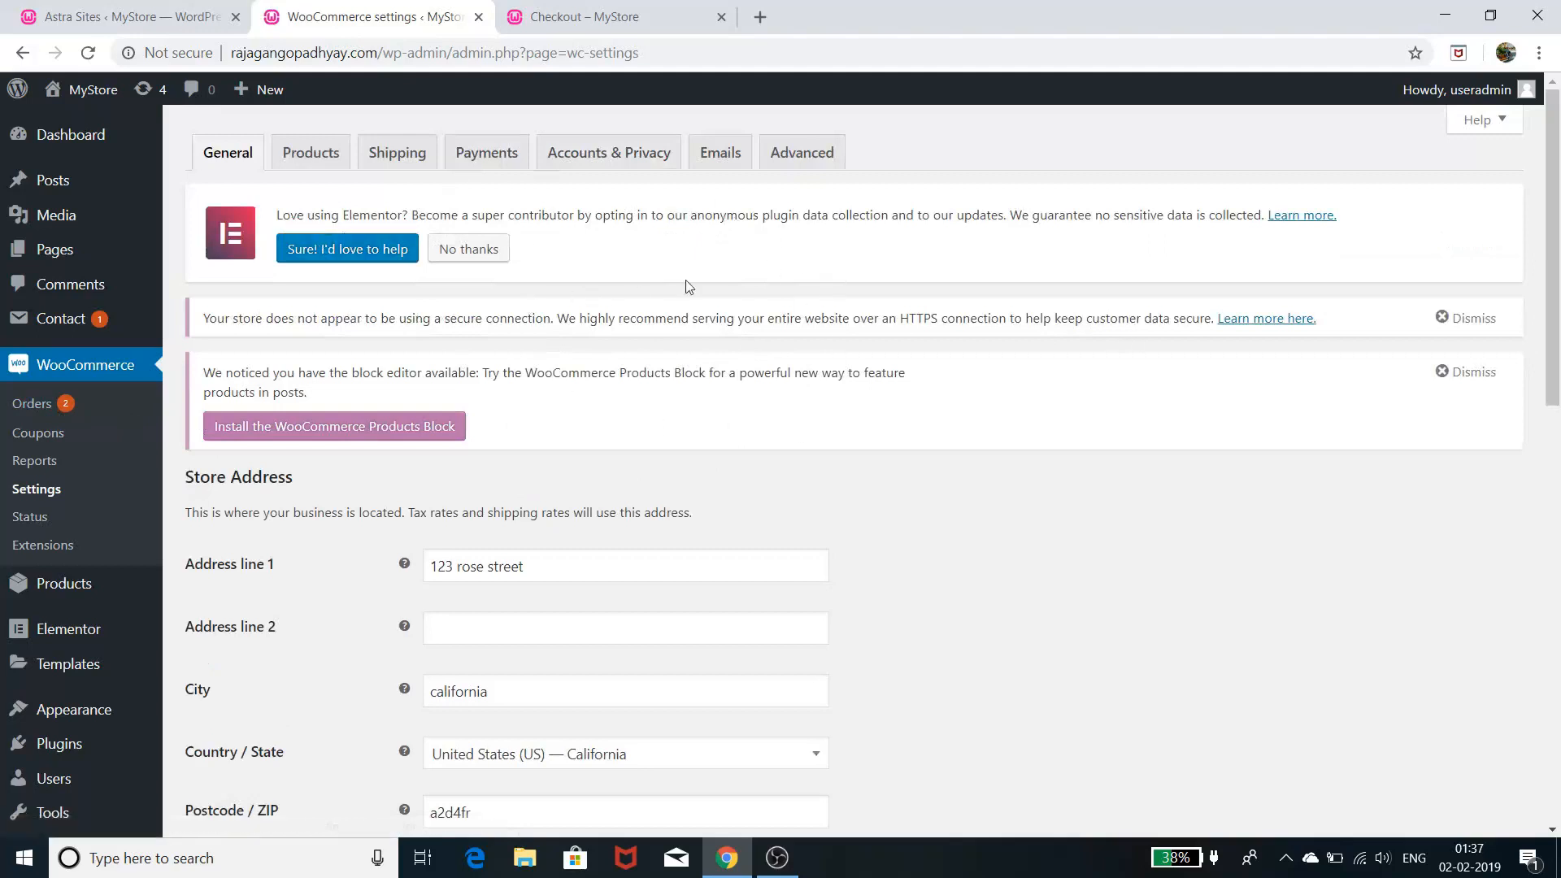
# - Scroll through the system status report: WooCommerce 3.5.4, WordPress 5.0.3, 12 products, 4 orders
pyautogui.click(25, 526)
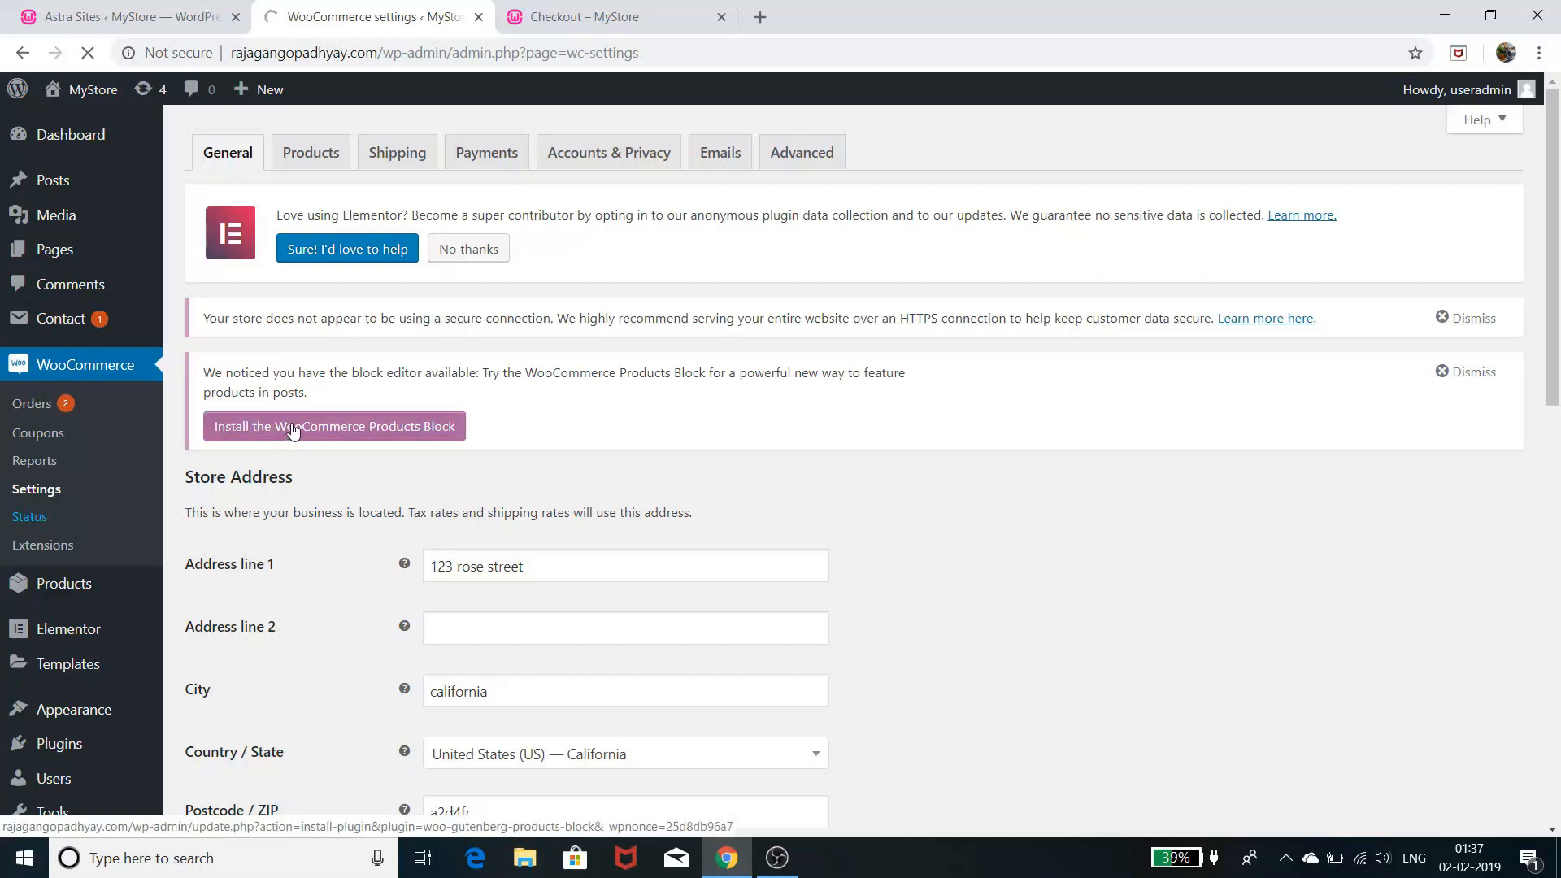
pyautogui.scroll(-6, 631, 429)
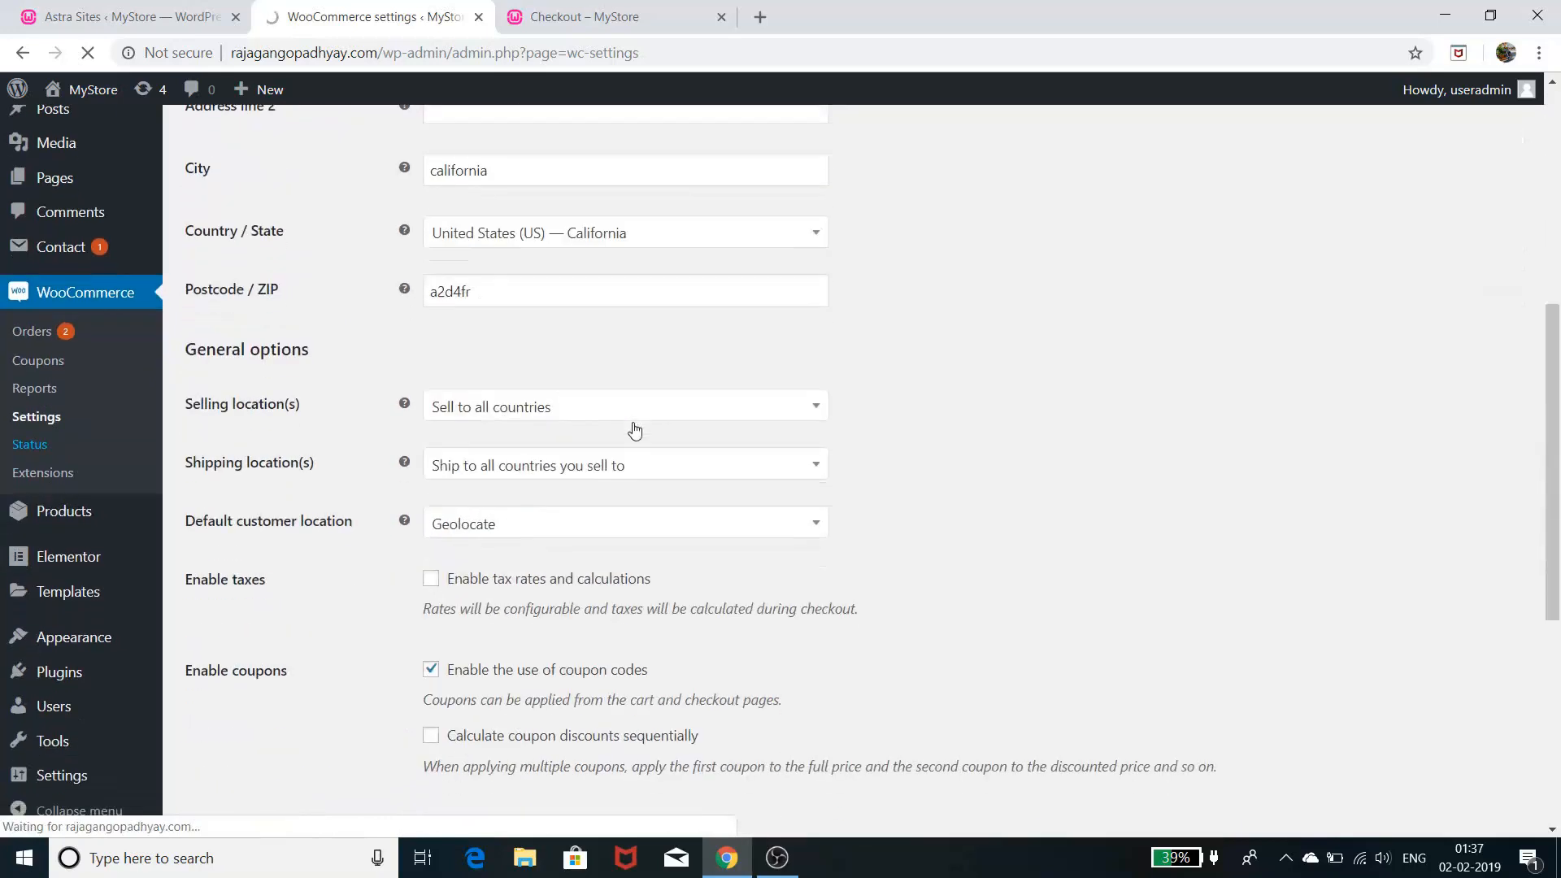
pyautogui.scroll(-4, 638, 426)
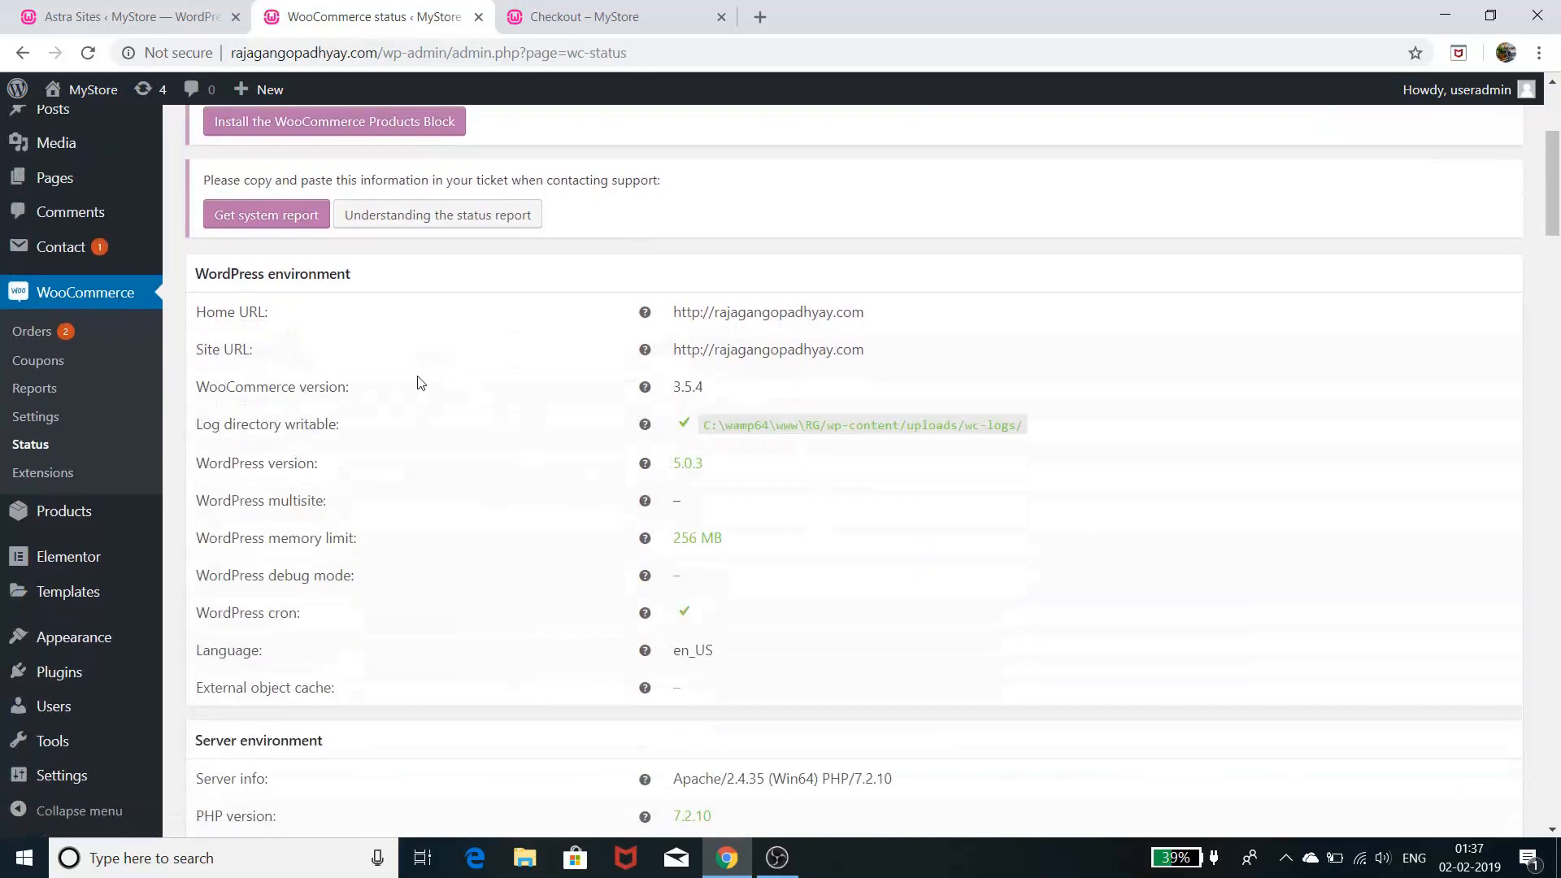
pyautogui.scroll(-4, 420, 383)
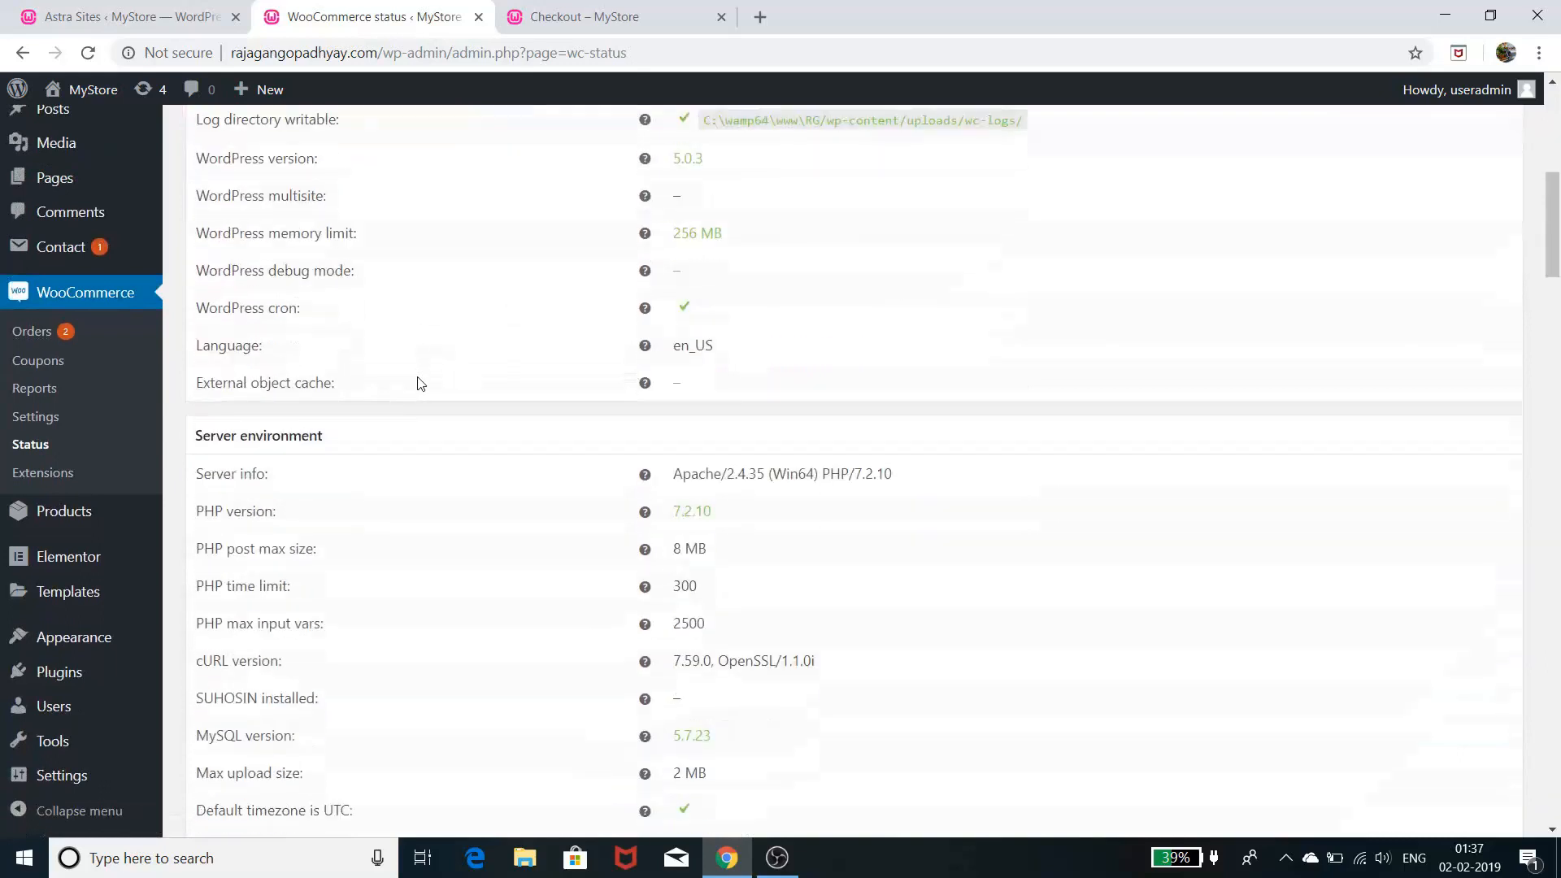
pyautogui.scroll(-15, 420, 384)
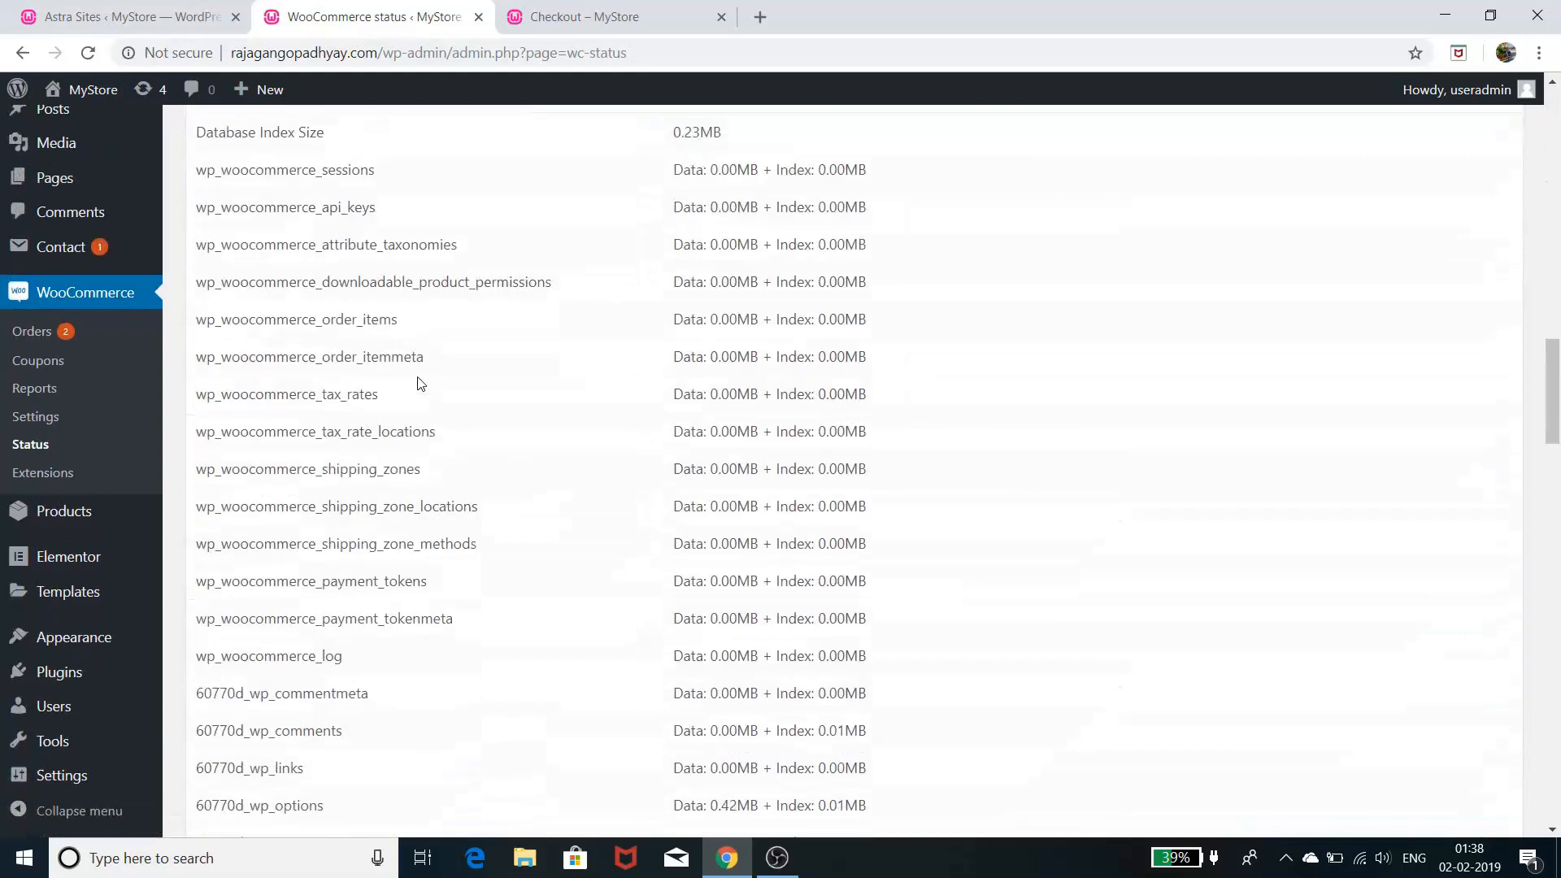
pyautogui.scroll(-15, 420, 383)
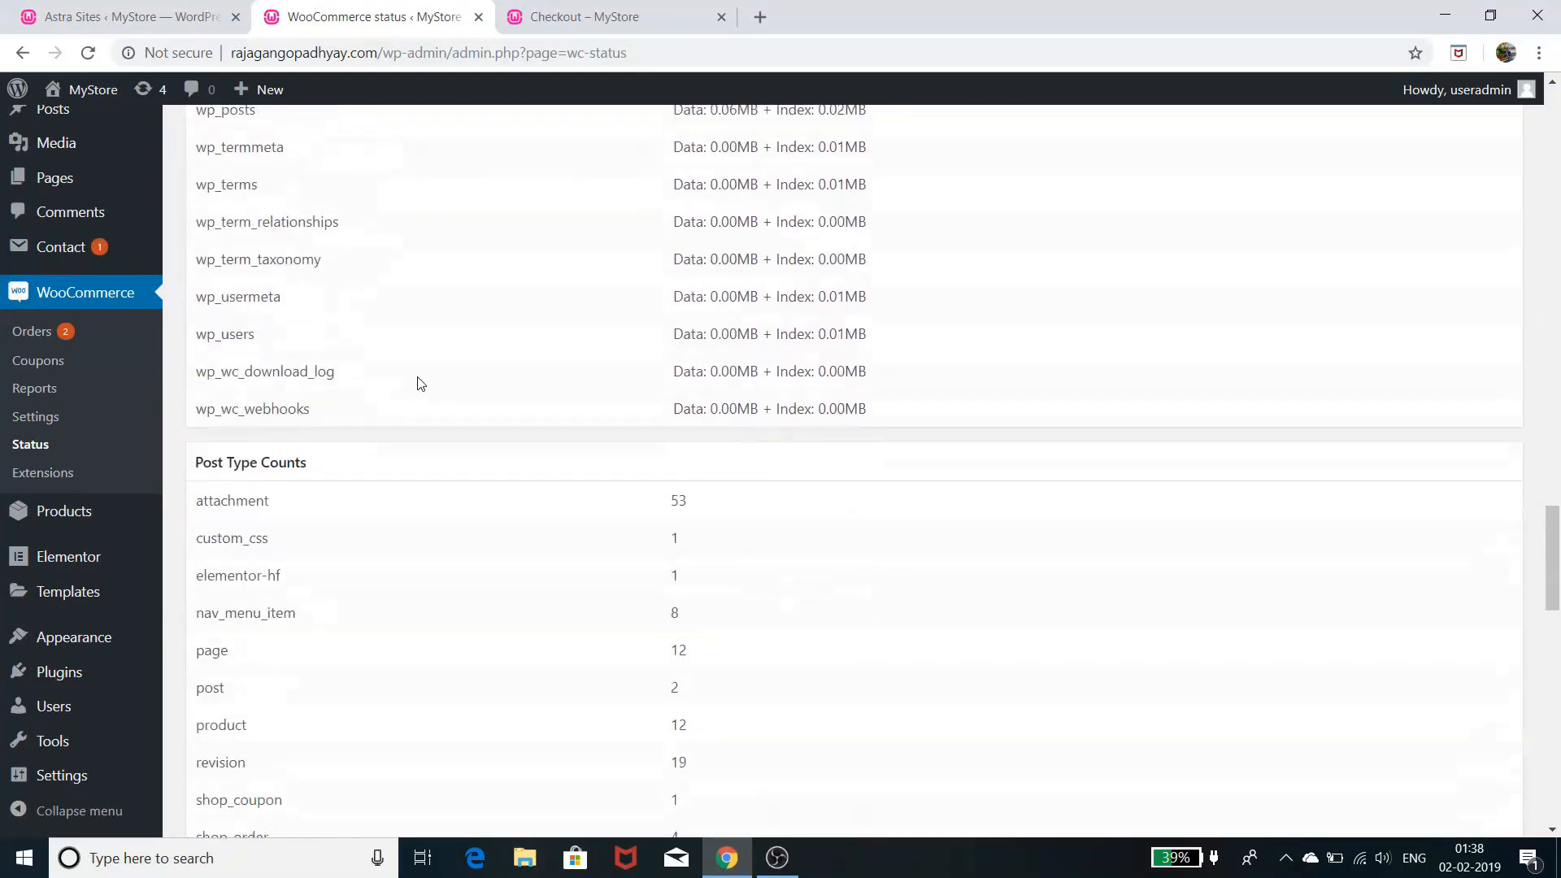
pyautogui.scroll(-1, 420, 383)
pyautogui.click(31, 473)
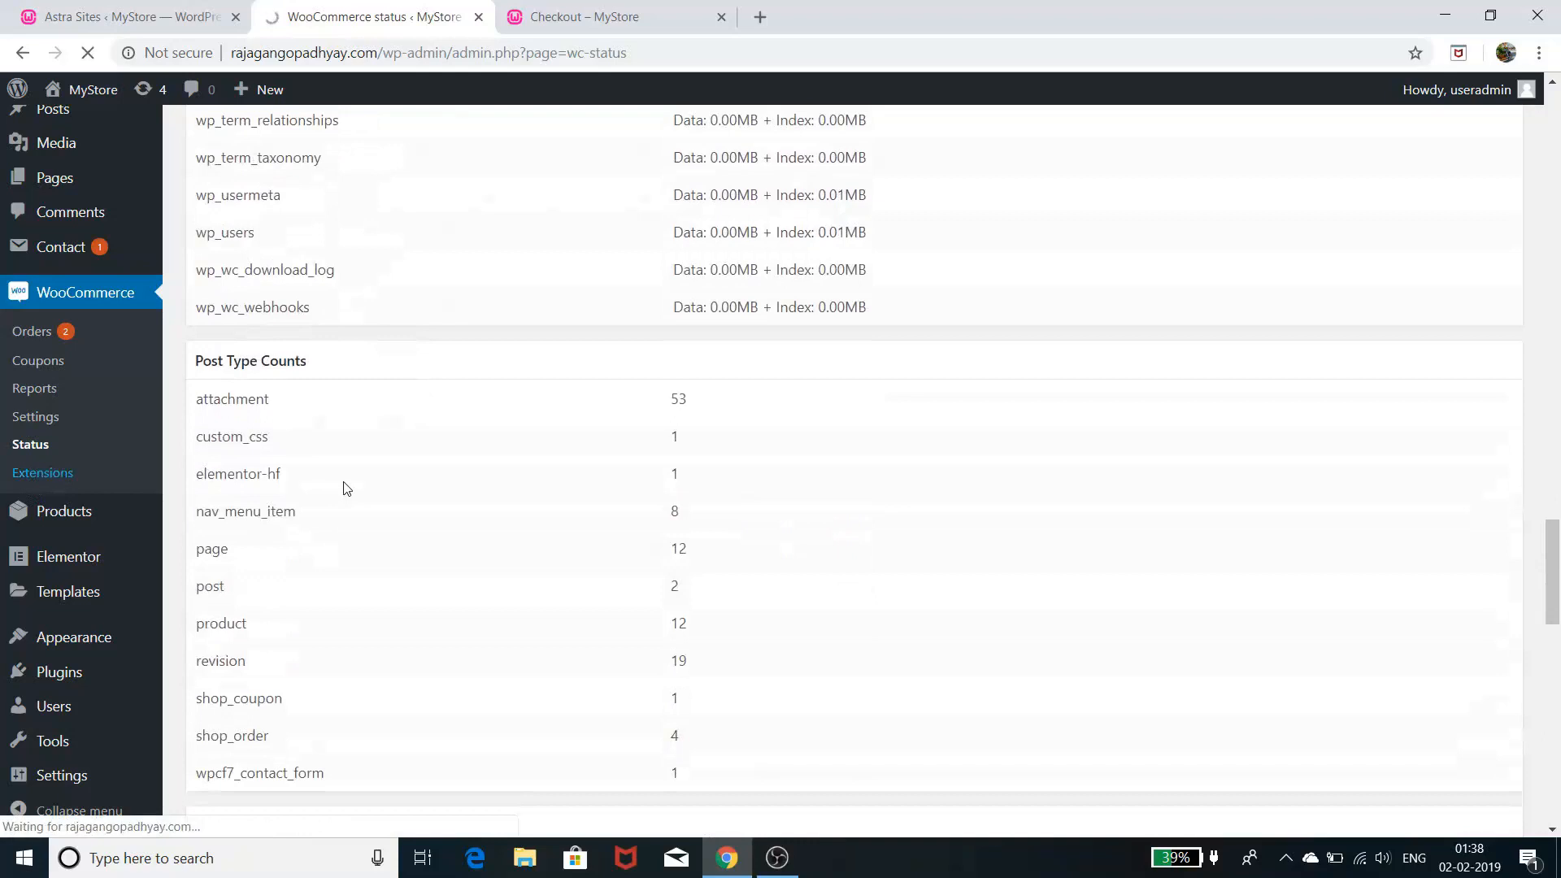
# - Browse featured extensions such as Subscriptions, Bookings and Memberships
pyautogui.scroll(-2, 577, 442)
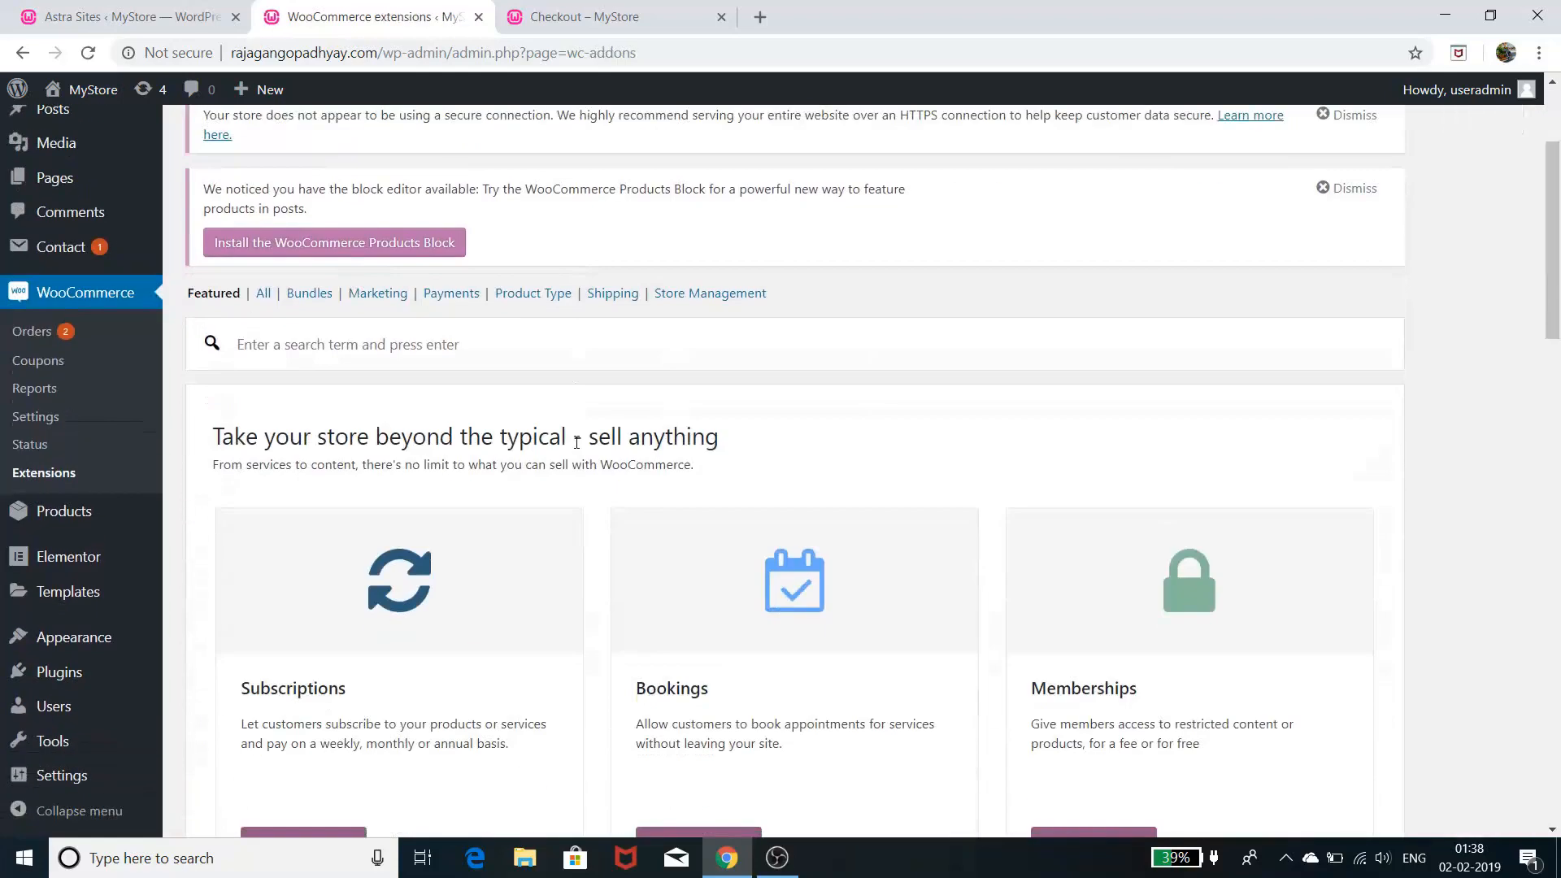
pyautogui.scroll(-3, 576, 442)
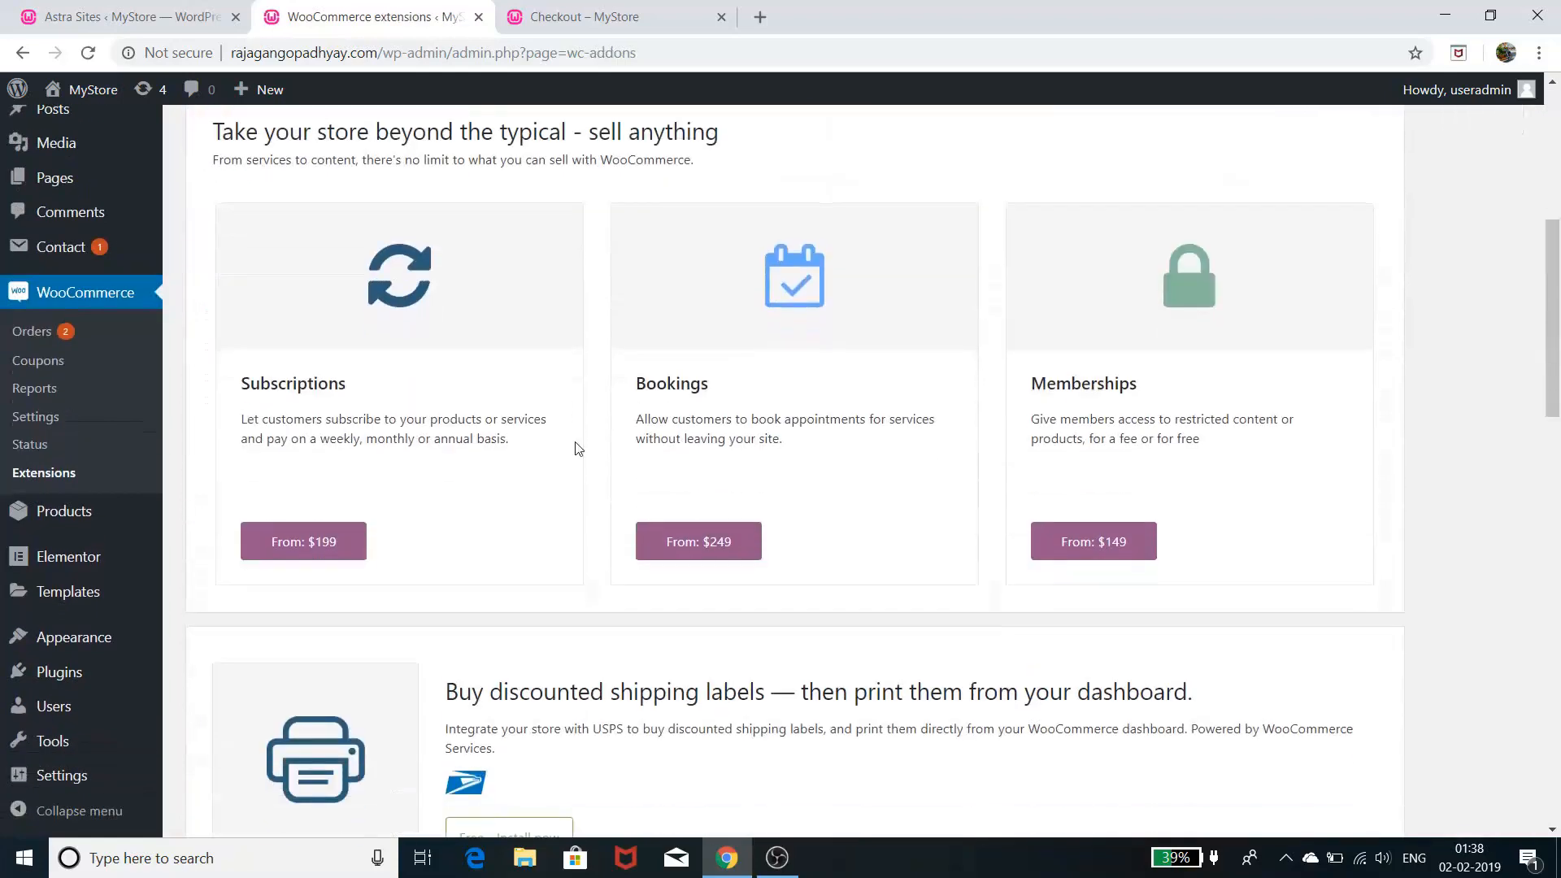
pyautogui.scroll(2, 576, 449)
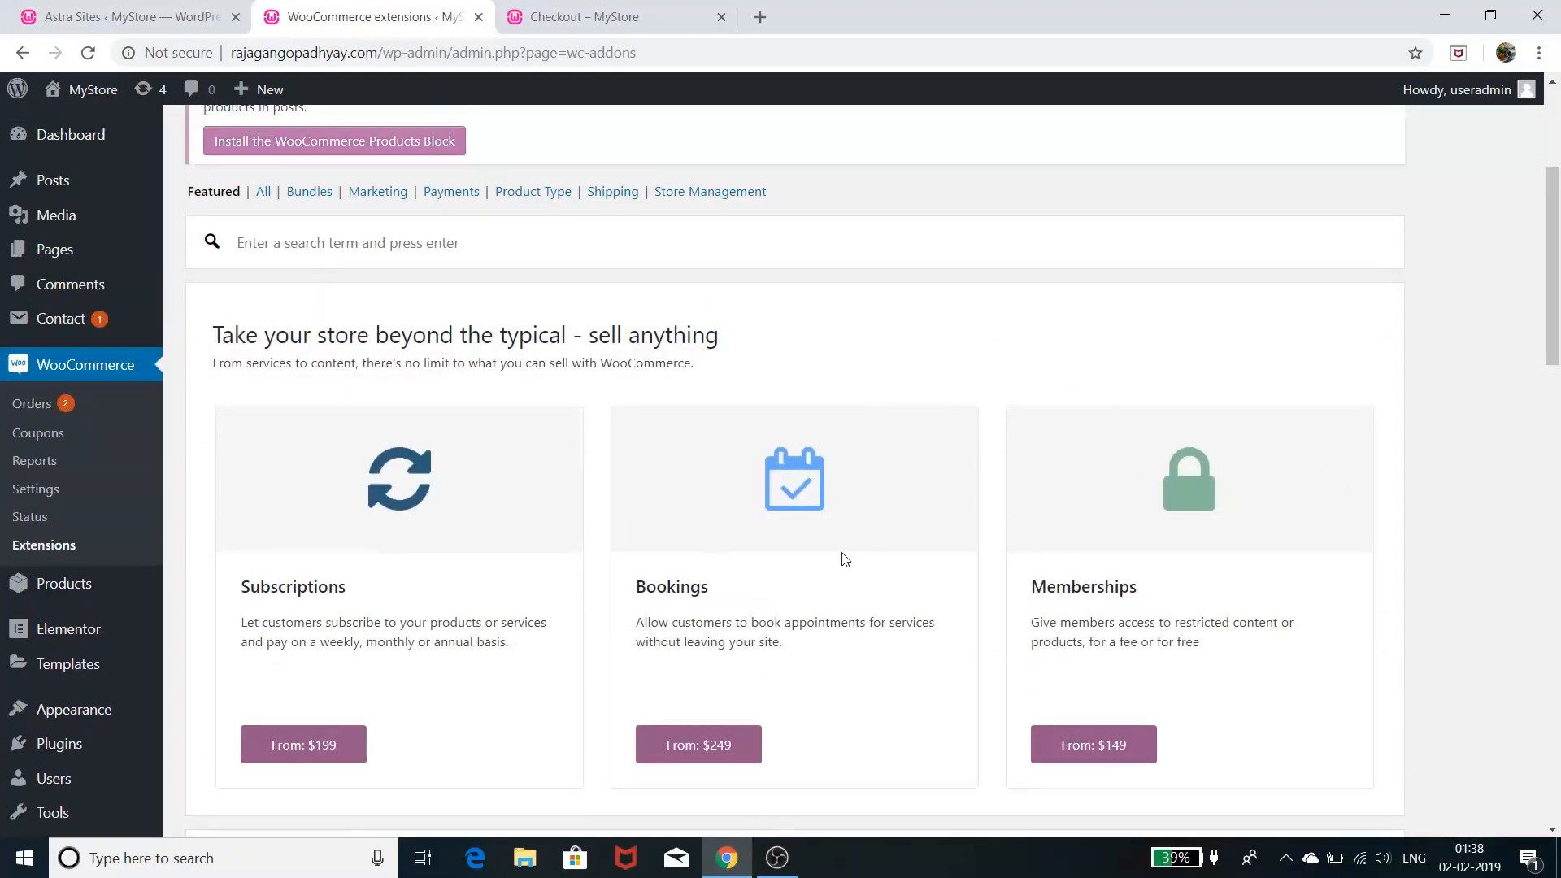
pyautogui.scroll(-1, 752, 581)
pyautogui.scroll(-6, 753, 584)
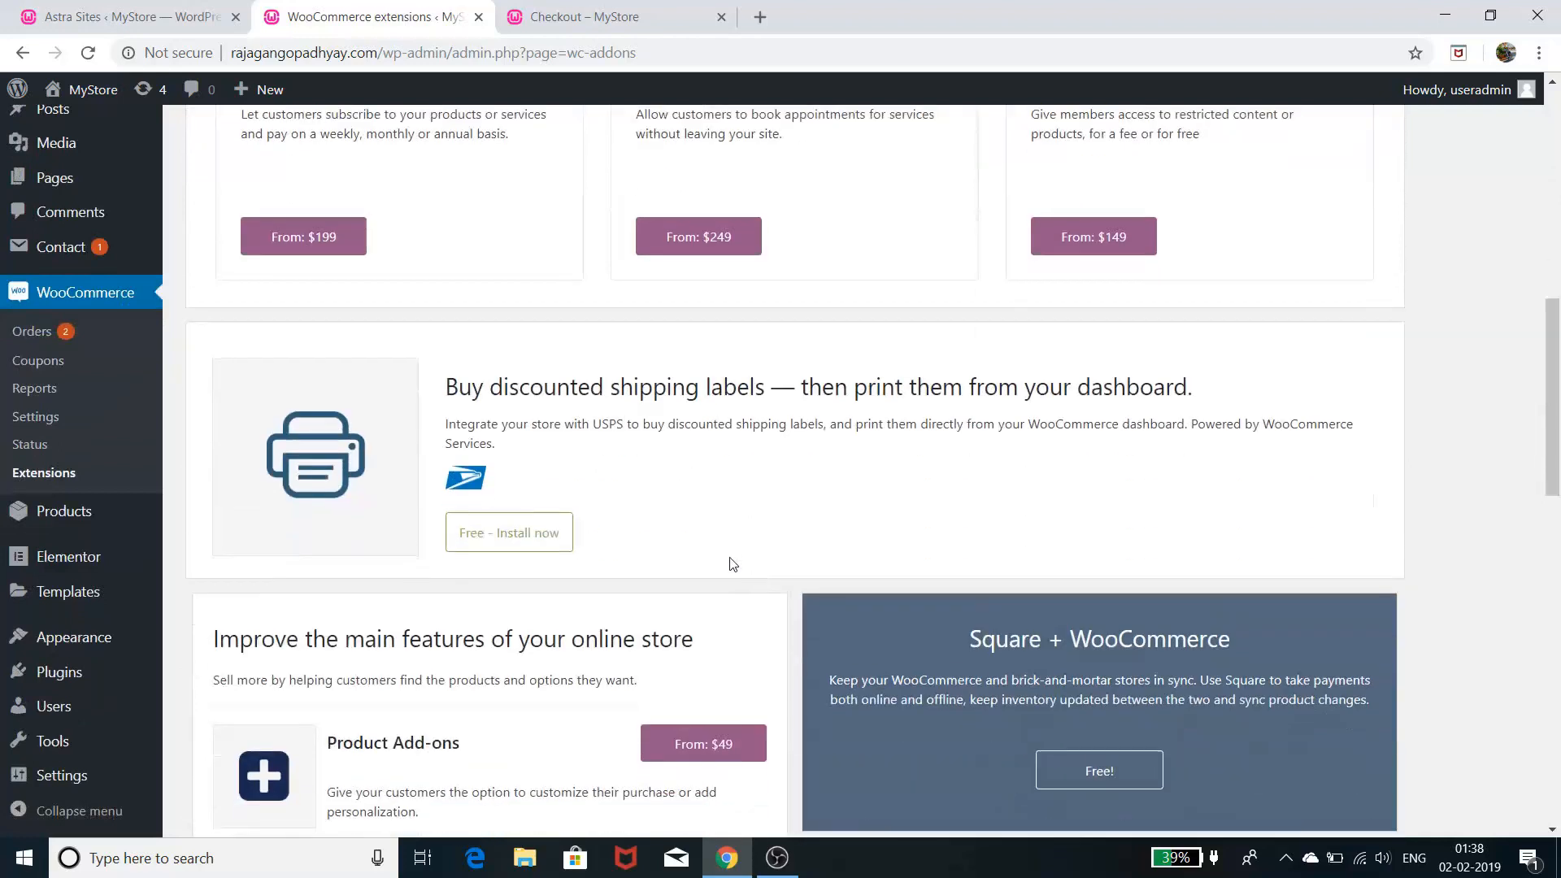
pyautogui.scroll(2, 655, 522)
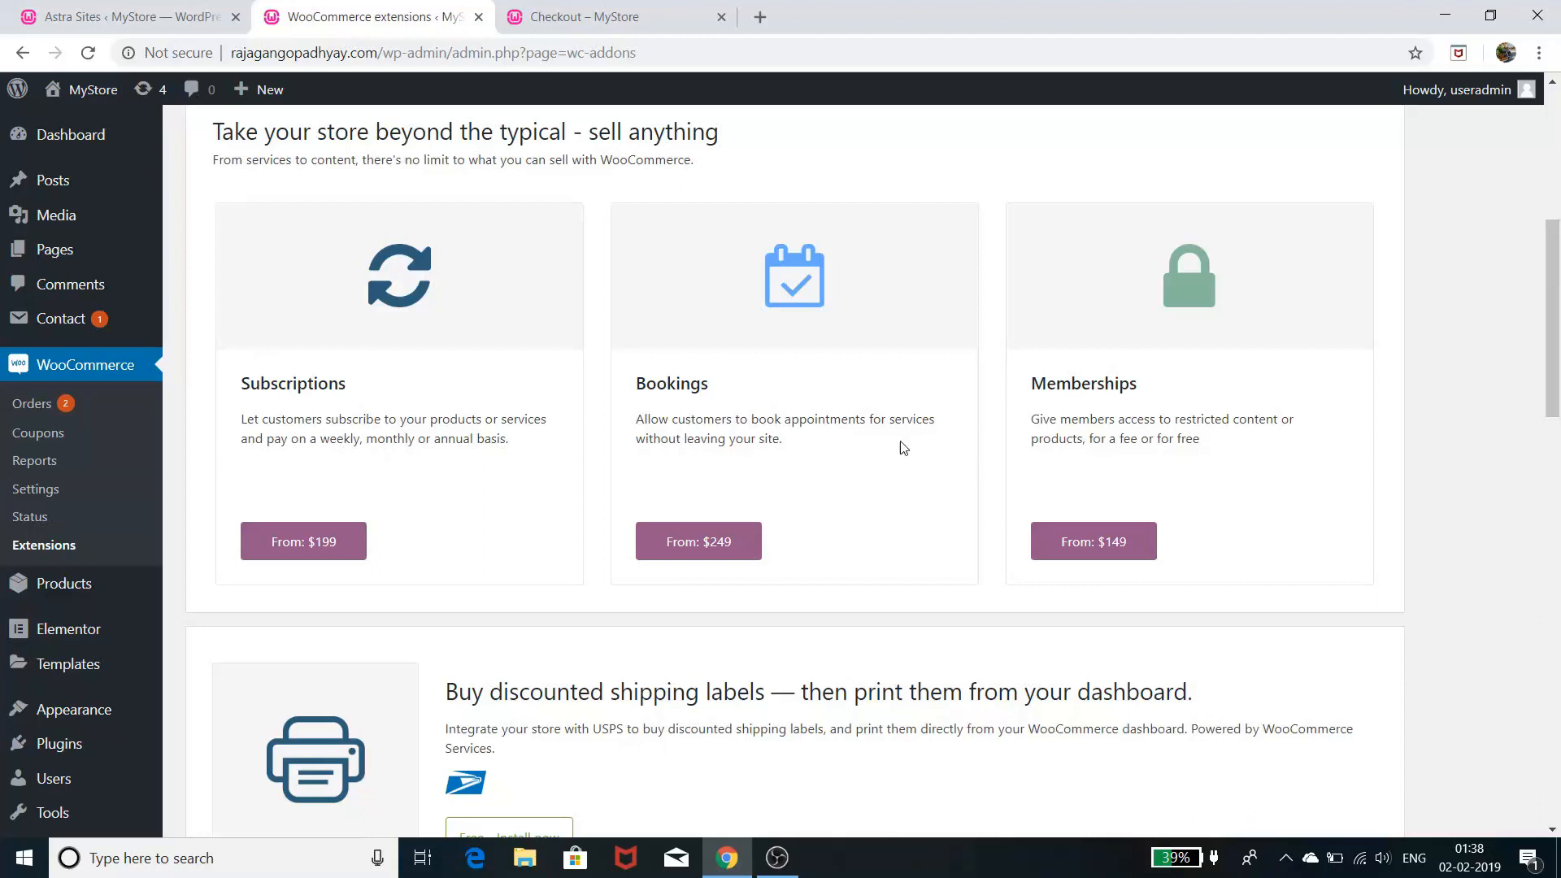
pyautogui.scroll(-4, 899, 433)
pyautogui.scroll(10, 901, 432)
pyautogui.scroll(2, 884, 441)
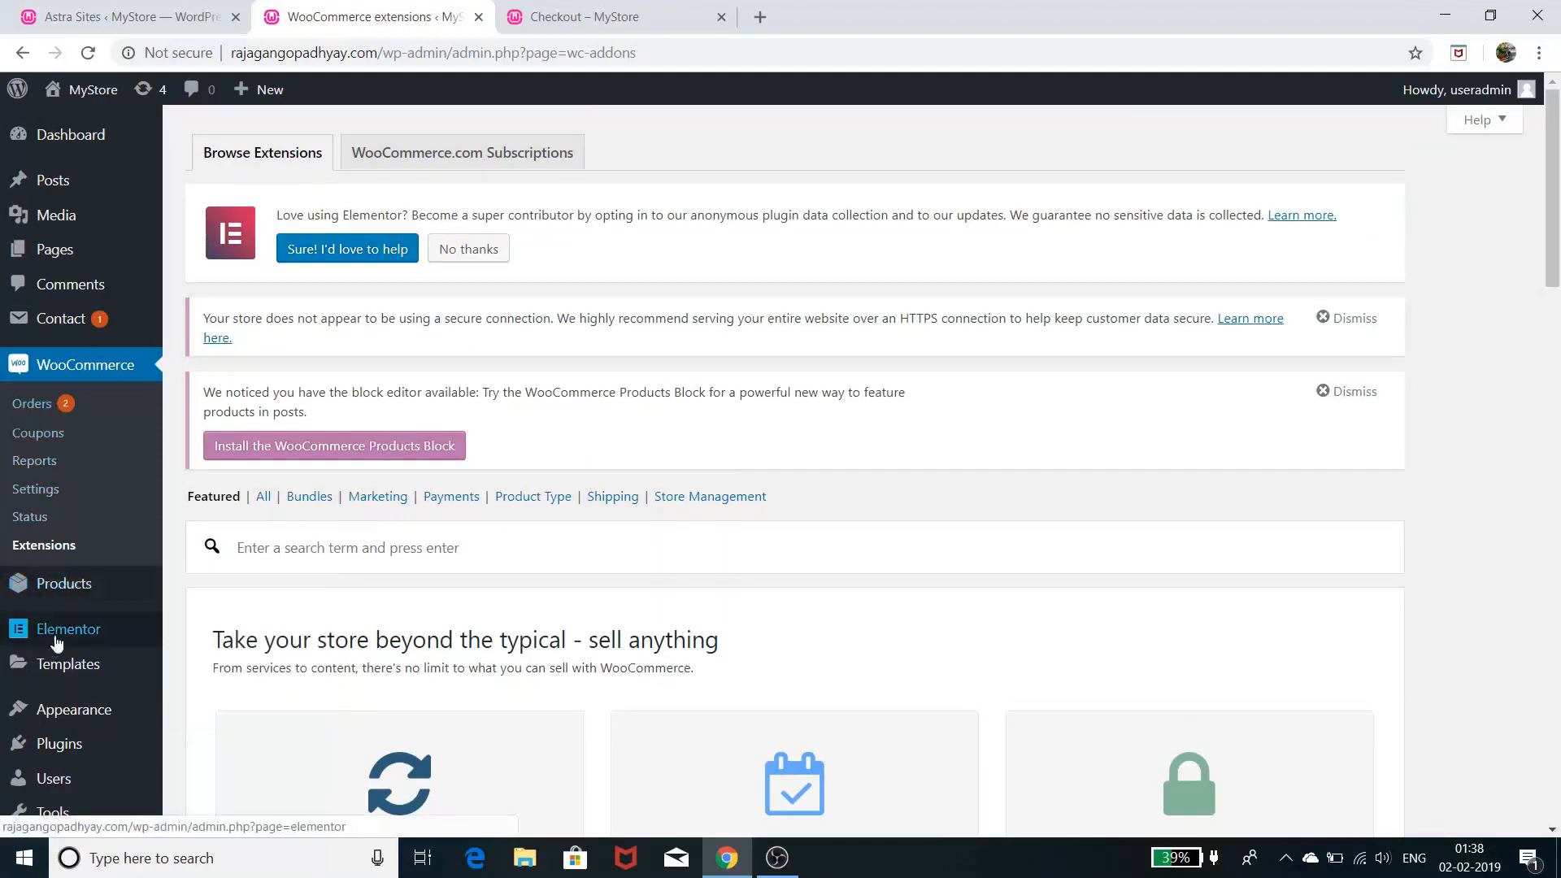
pyautogui.click(77, 585)
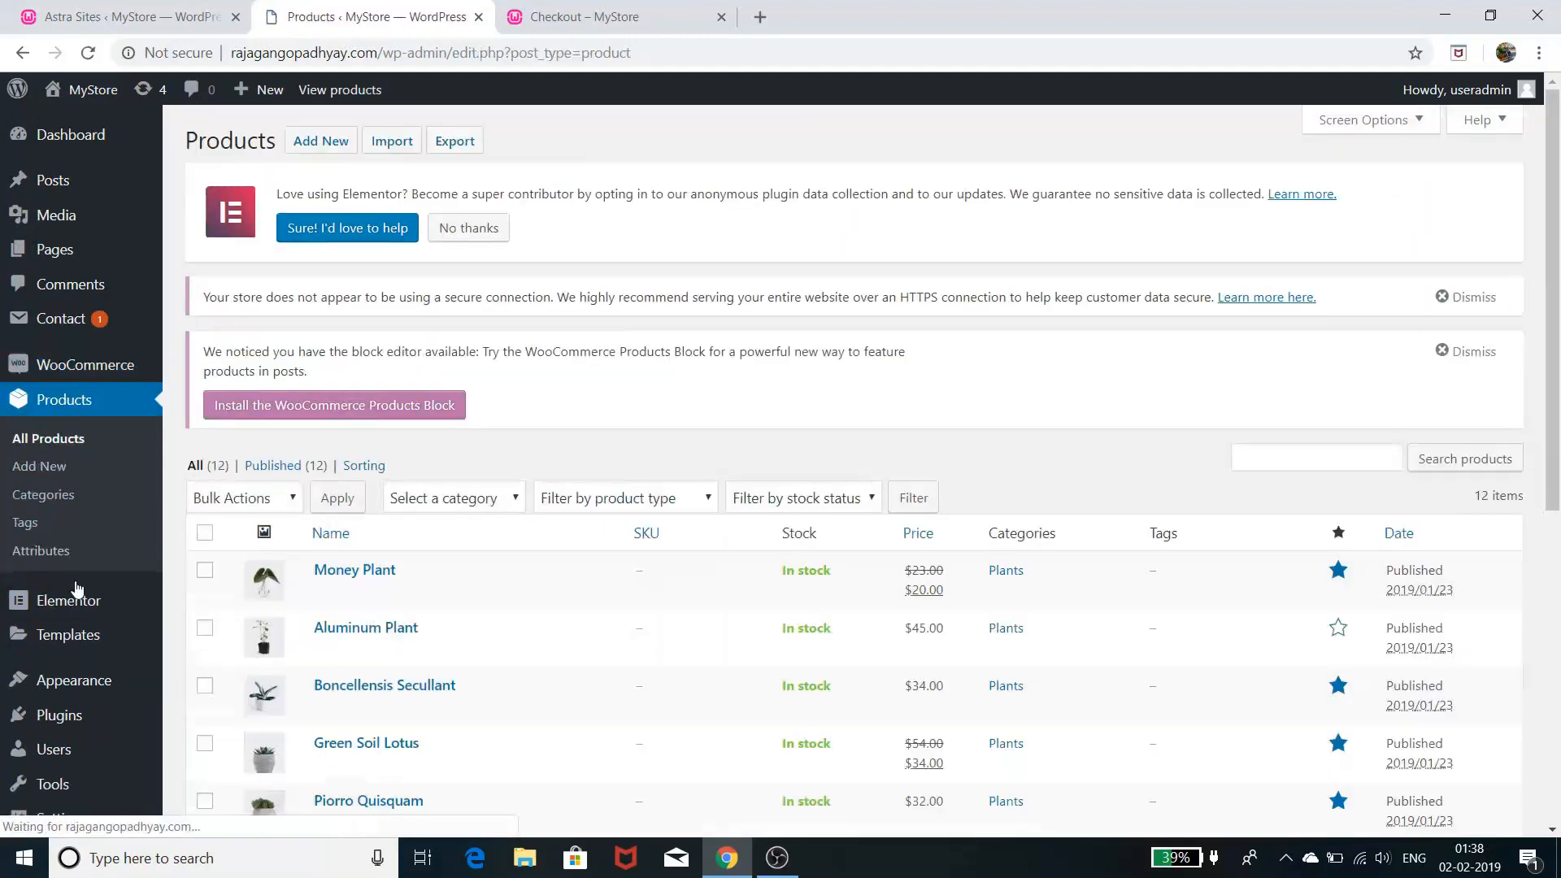
# - Check the storefront's Store page from the checkout tab
pyautogui.scroll(-4, 814, 418)
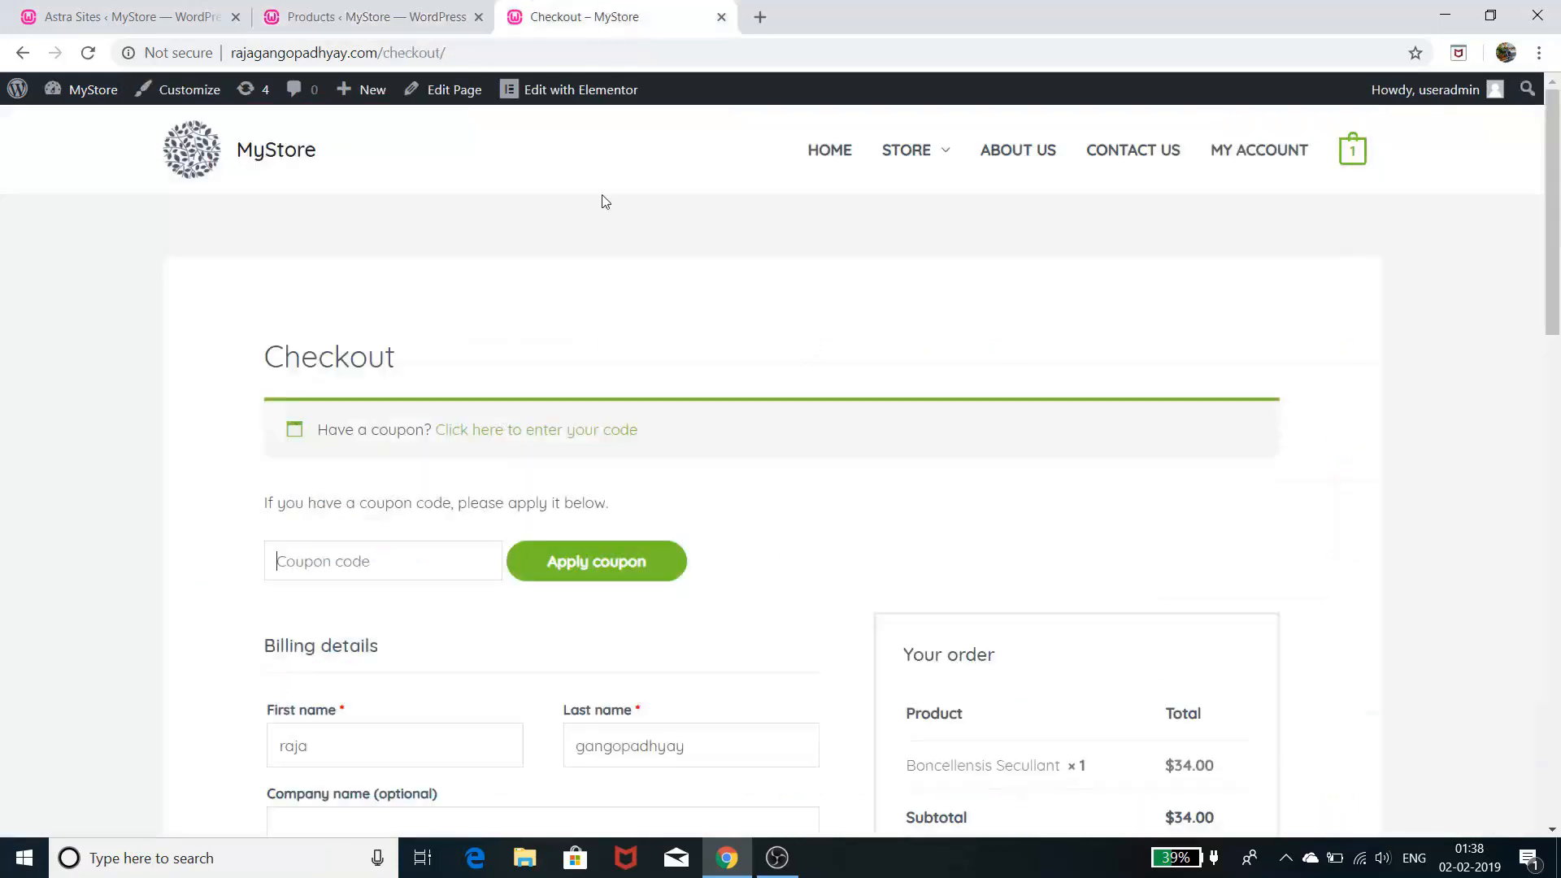
pyautogui.click(605, 14)
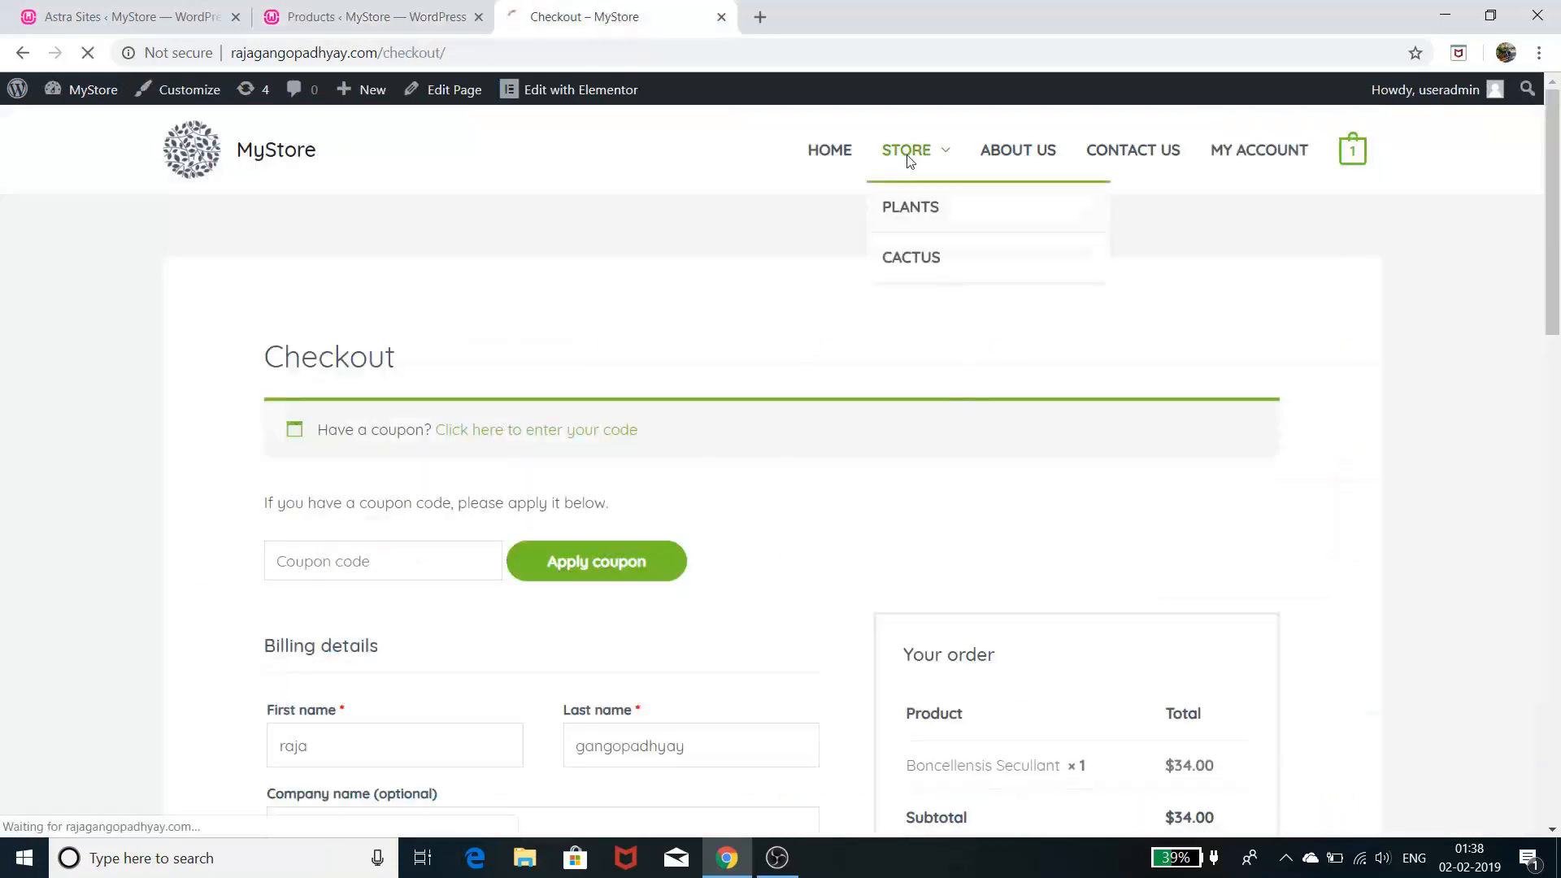
pyautogui.click(910, 160)
pyautogui.scroll(-8, 853, 479)
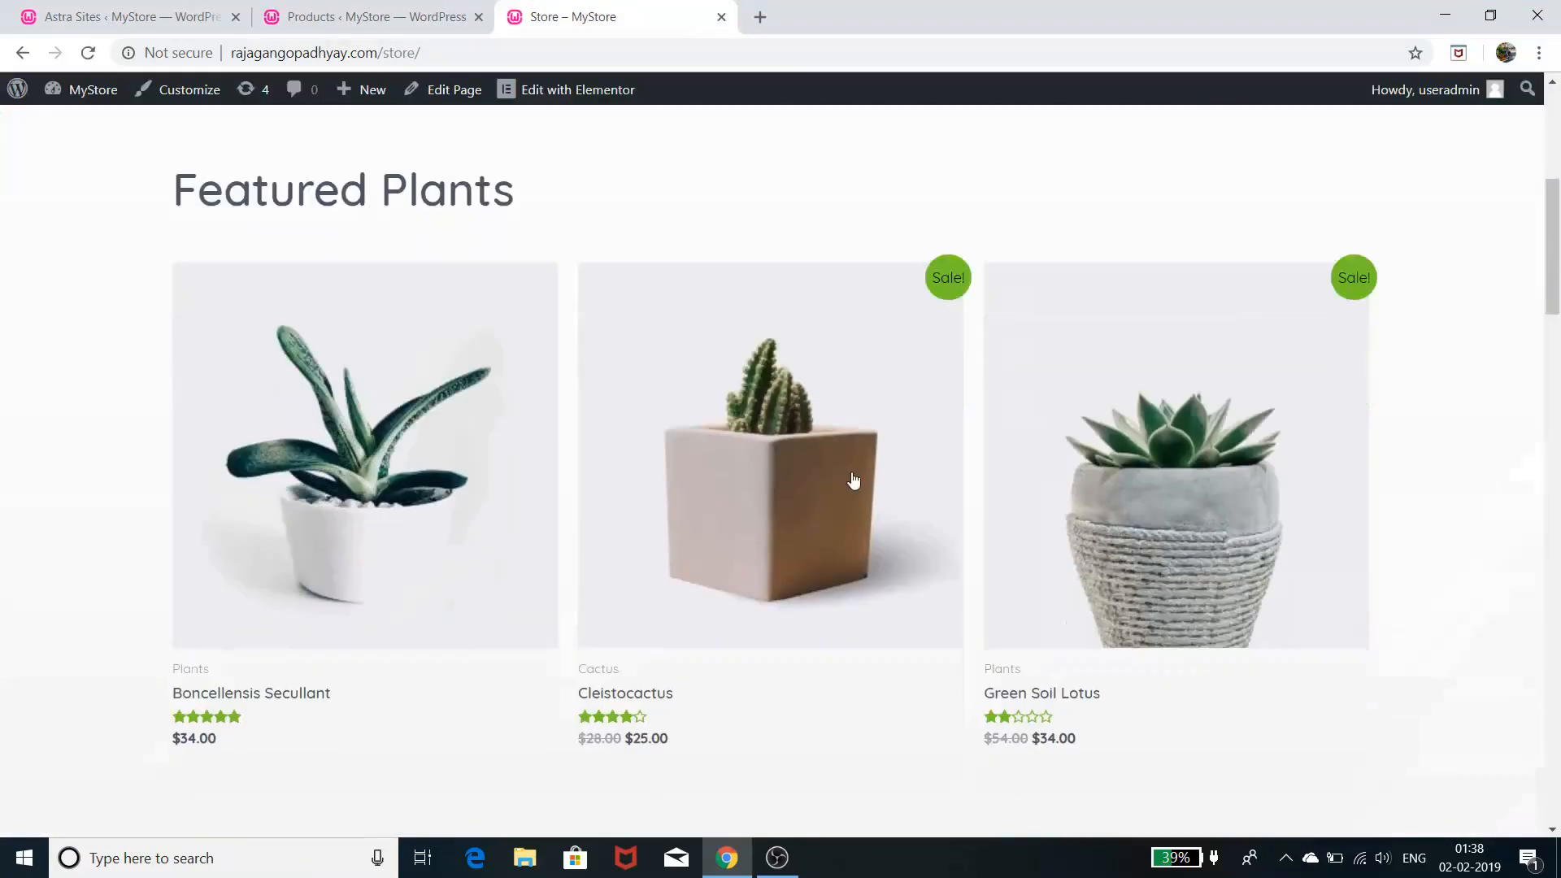
pyautogui.scroll(-10, 702, 477)
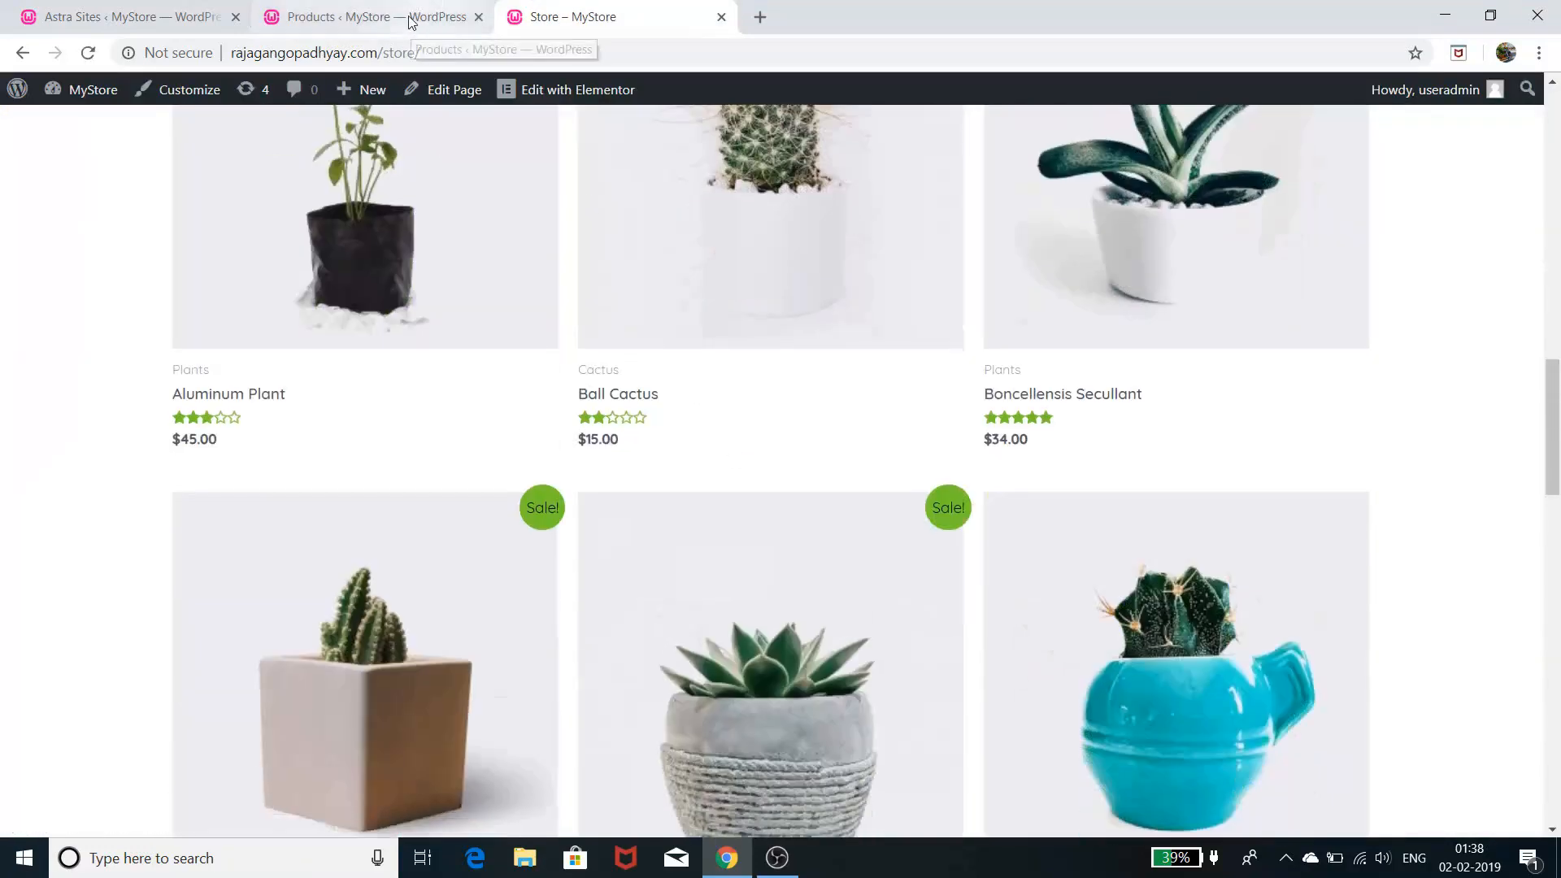
# - Return to the products admin list and open Money Plant for editing
pyautogui.click(407, 18)
pyautogui.scroll(-4, 614, 485)
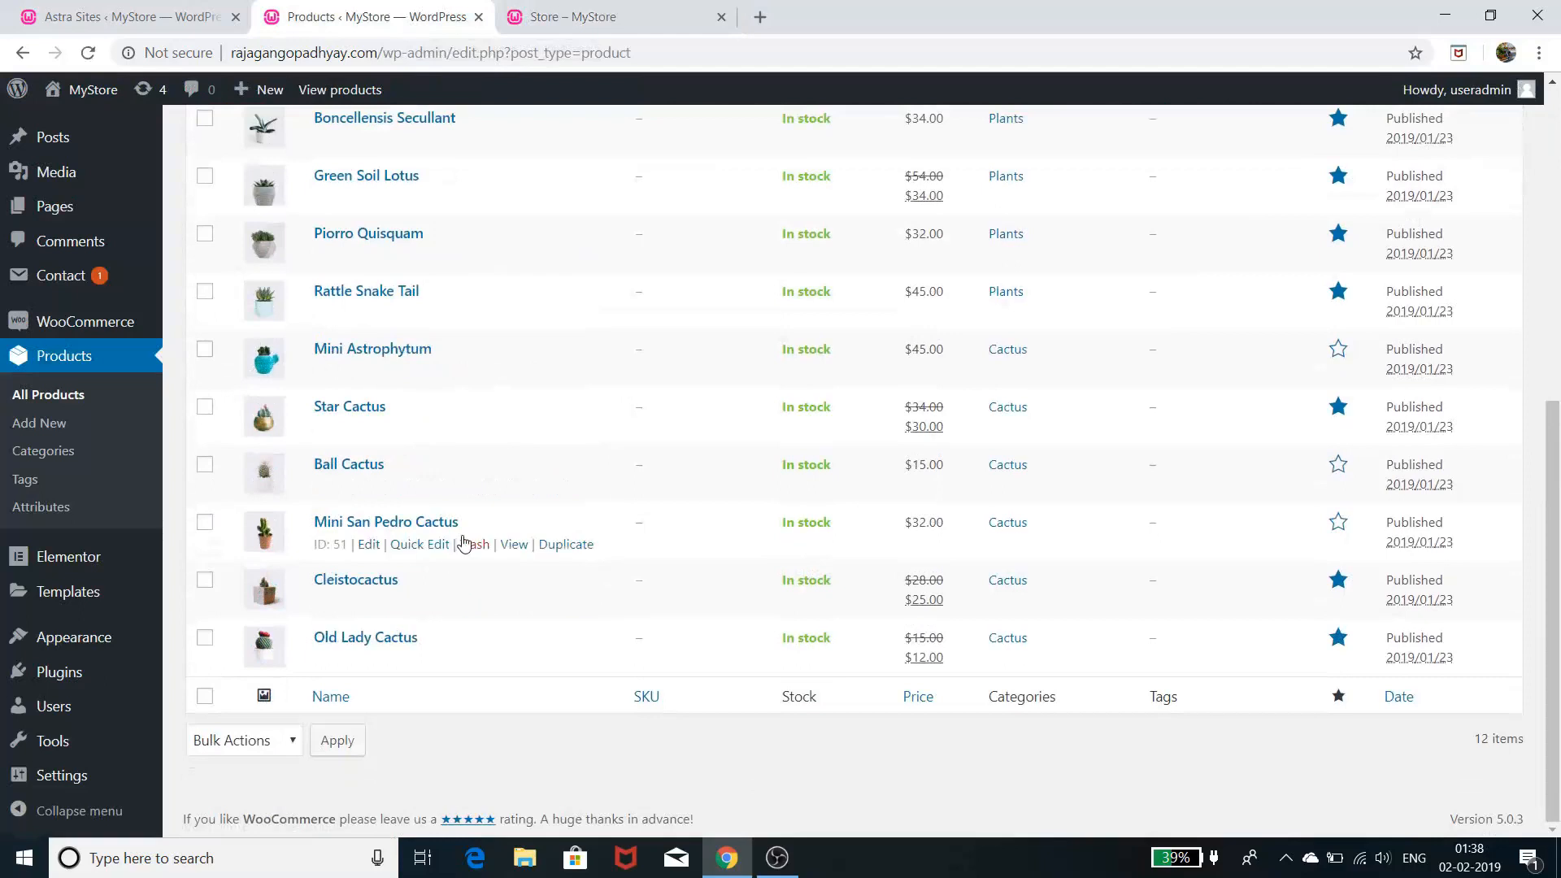
pyautogui.scroll(5, 465, 540)
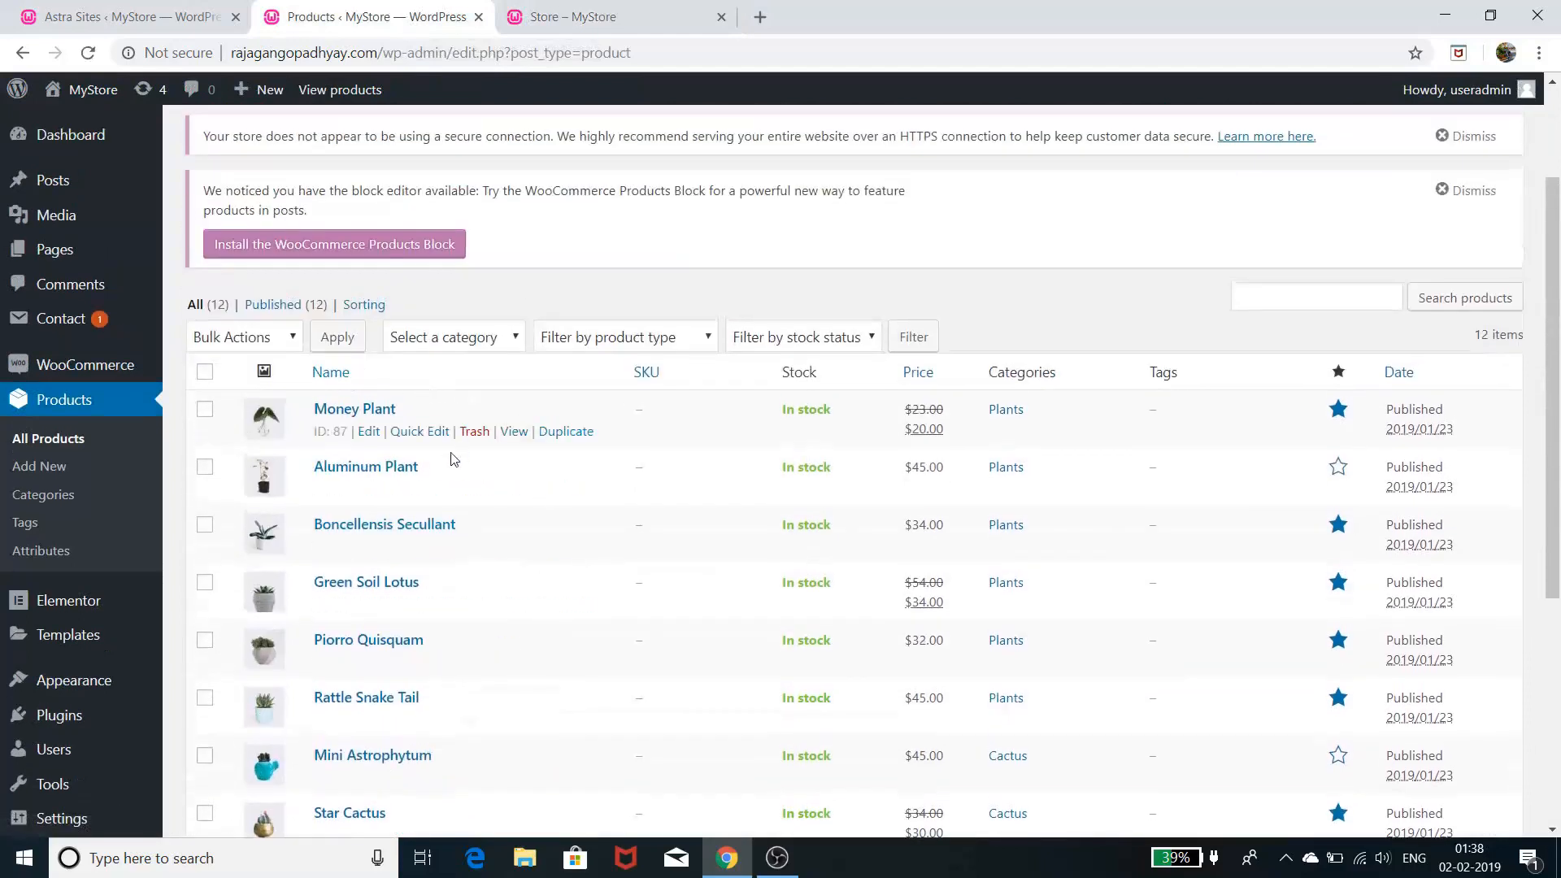
pyautogui.scroll(2, 458, 462)
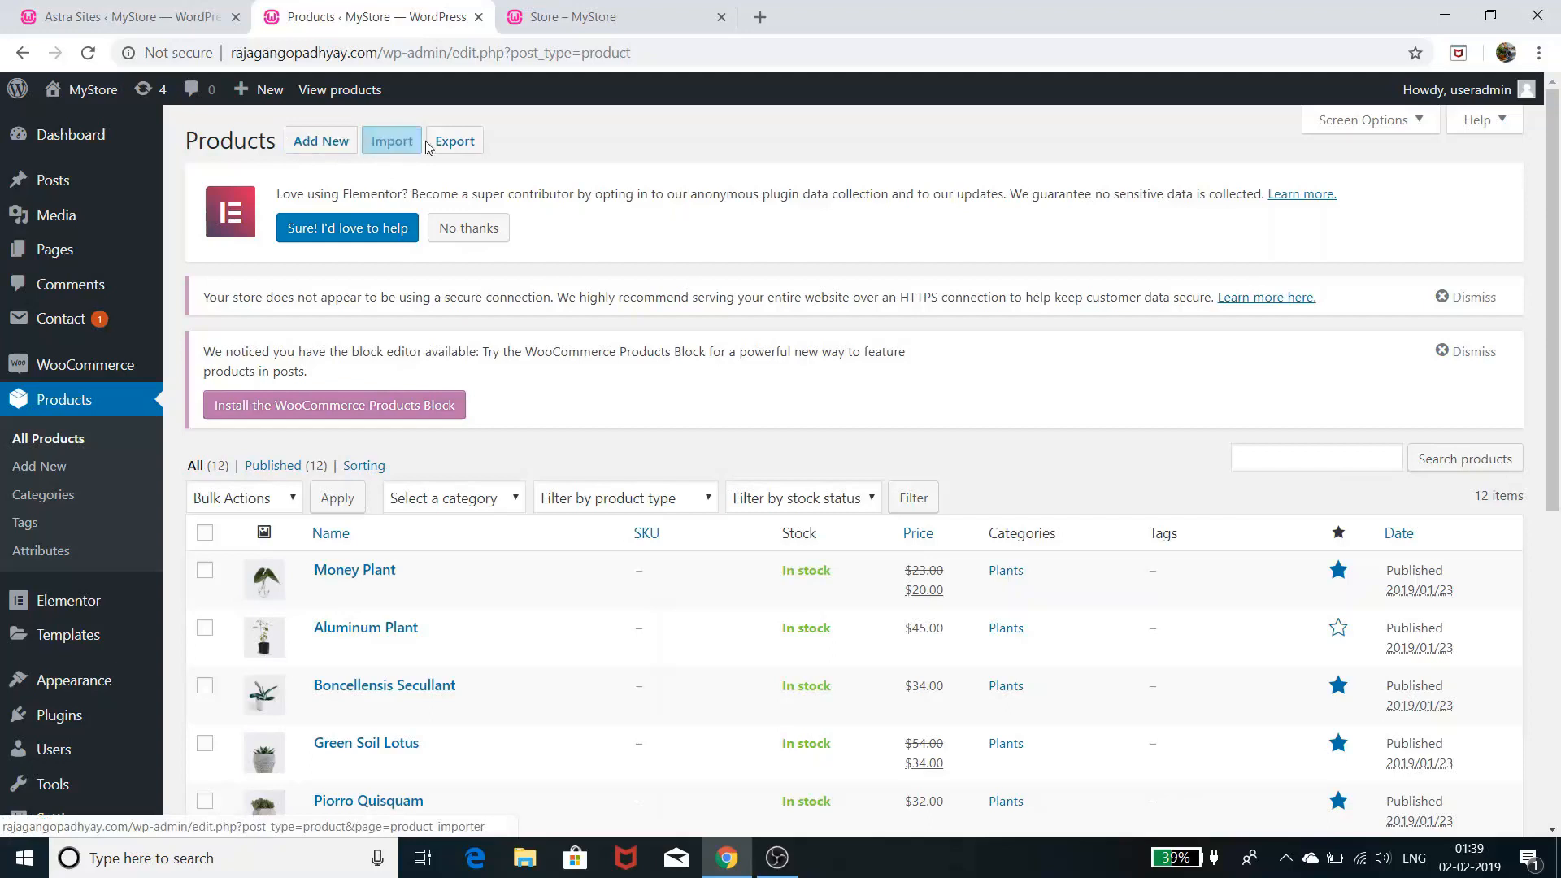
pyautogui.moveTo(560, 714)
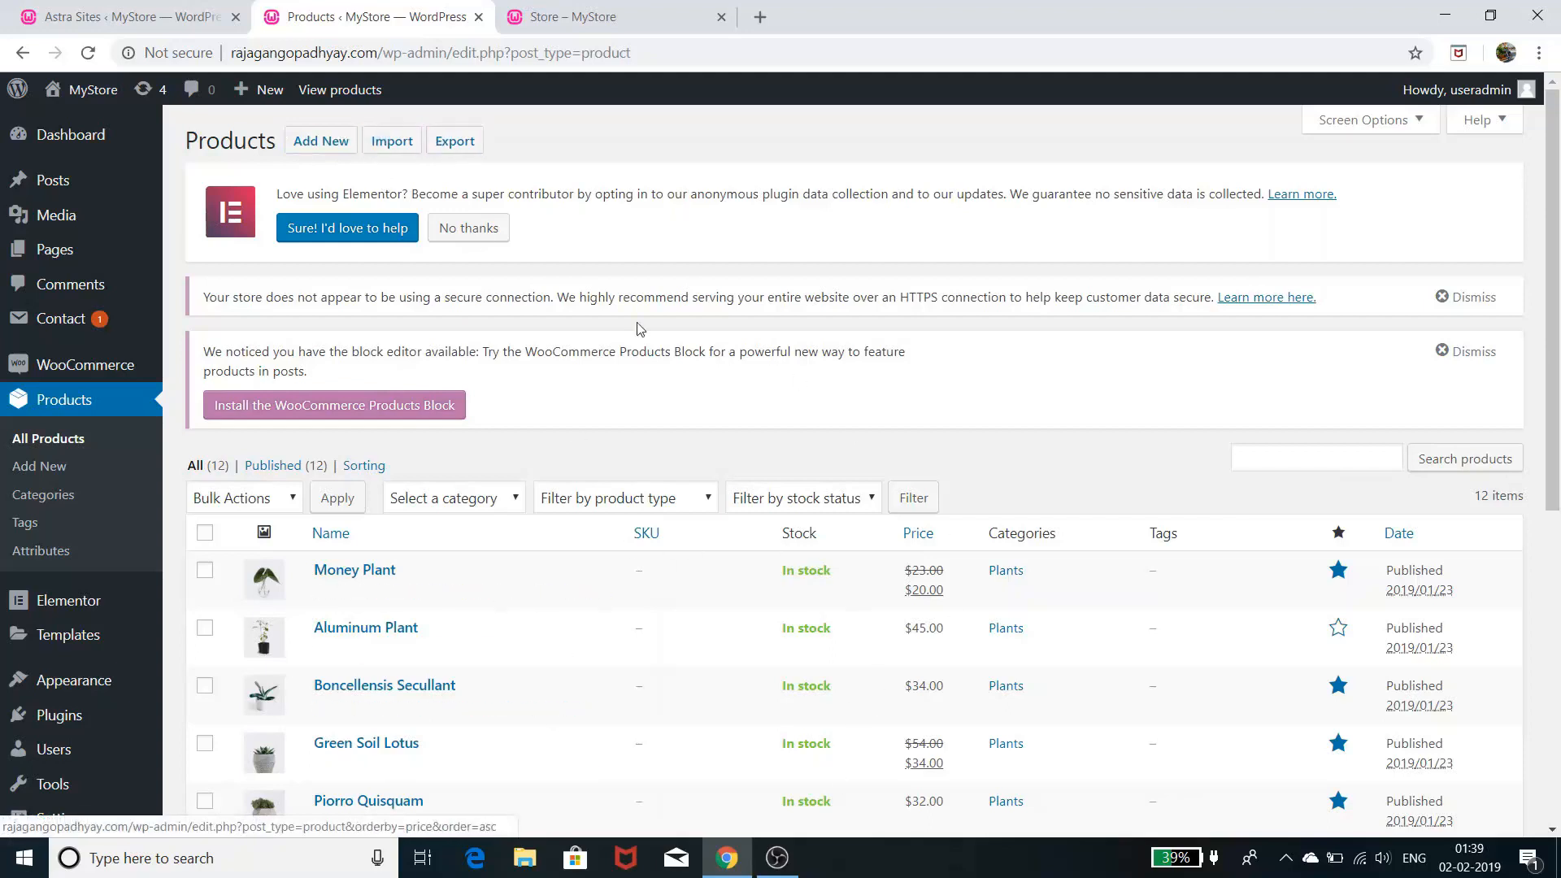
pyautogui.scroll(-1, 918, 631)
pyautogui.scroll(-4, 921, 634)
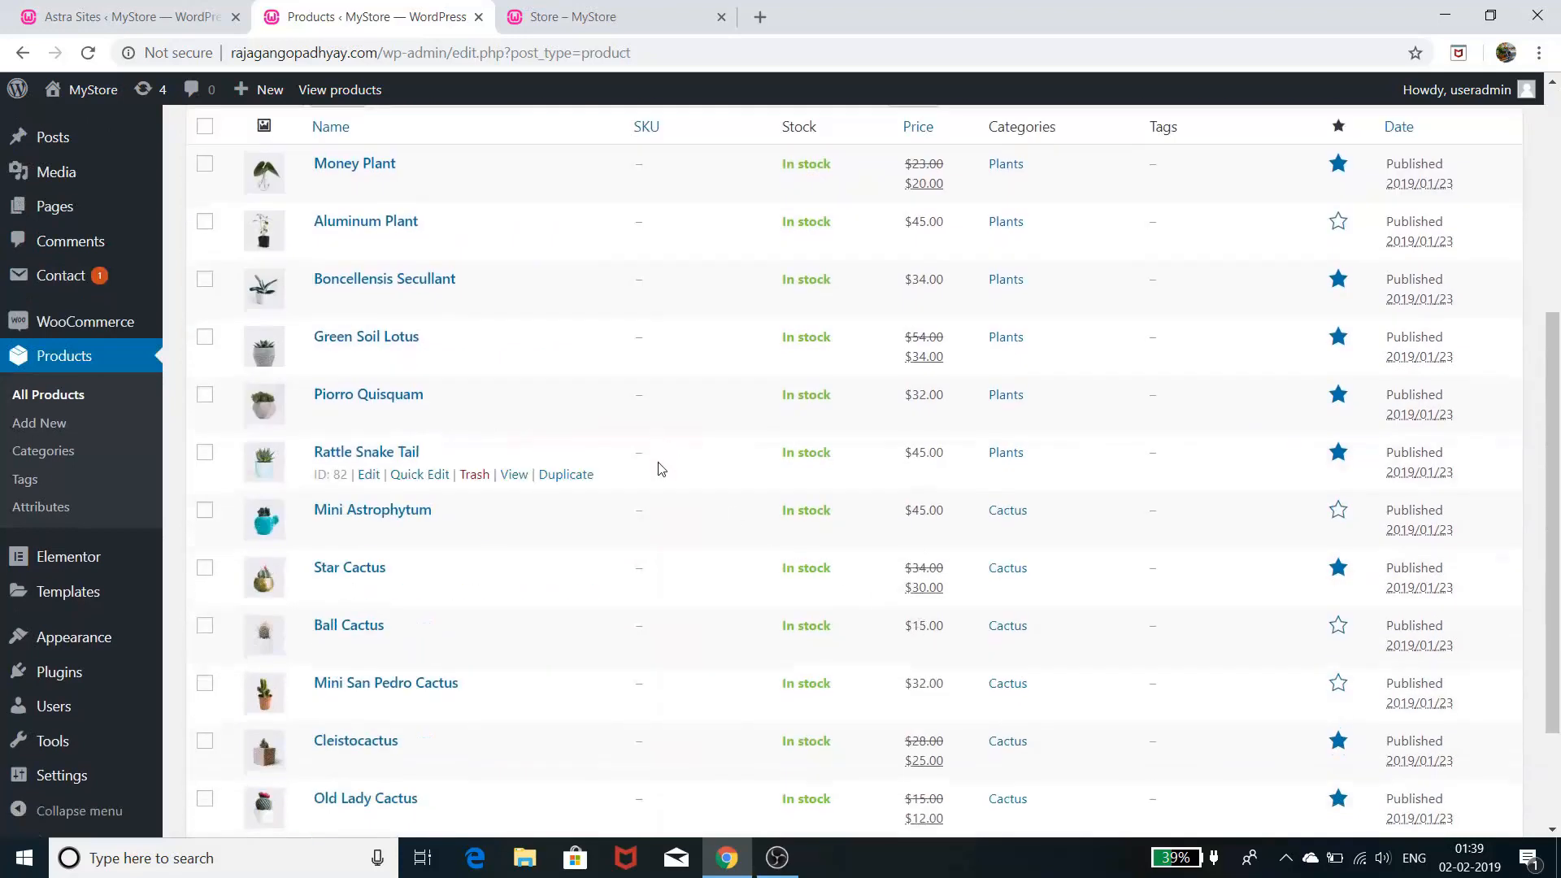
pyautogui.scroll(3, 655, 463)
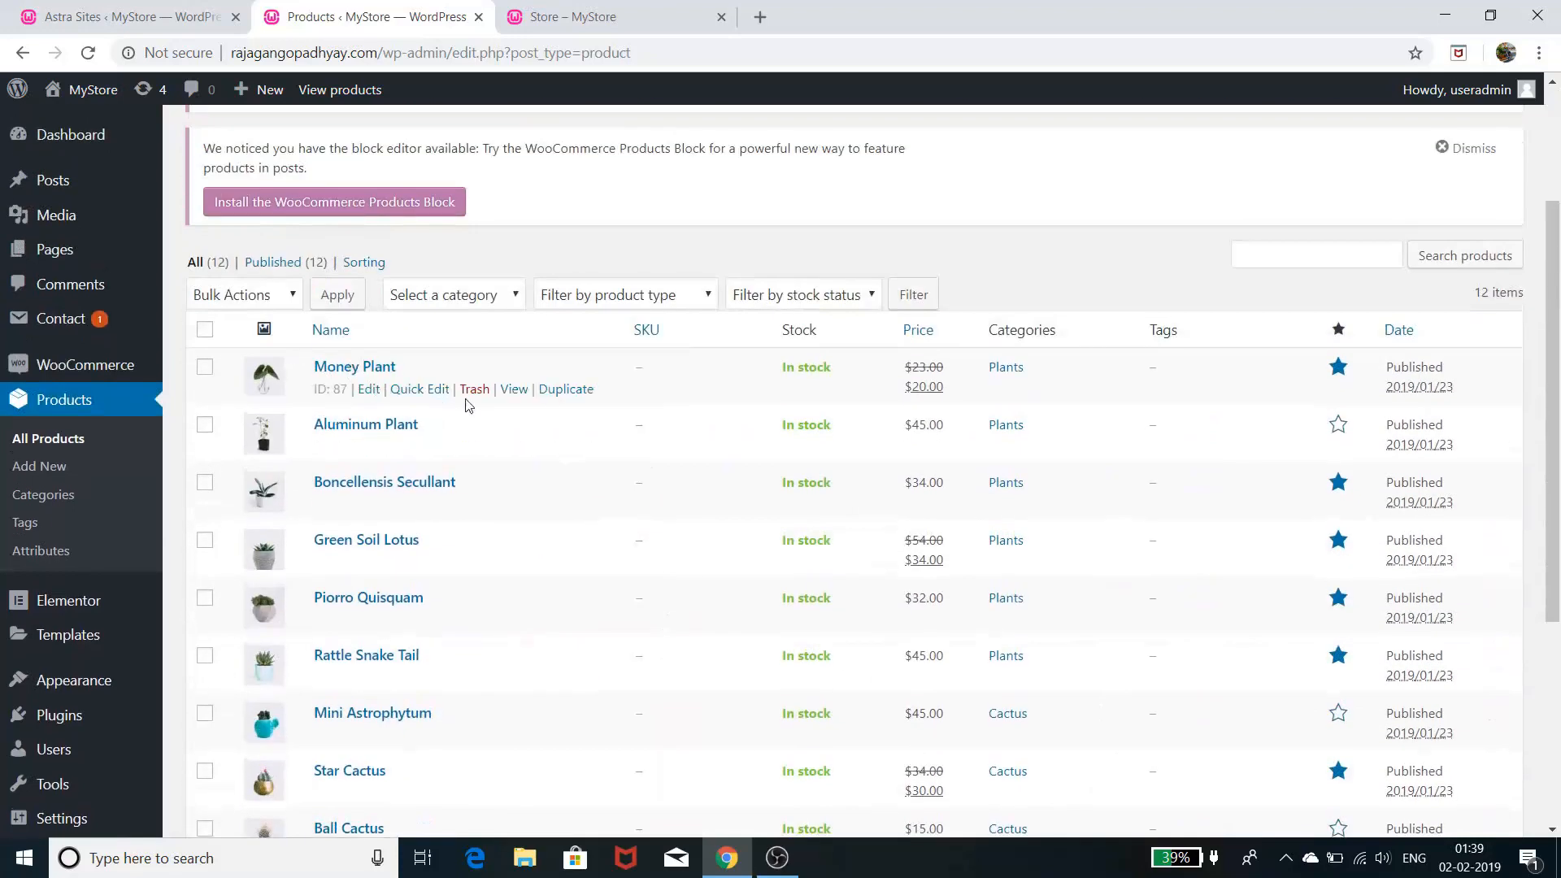
pyautogui.click(369, 391)
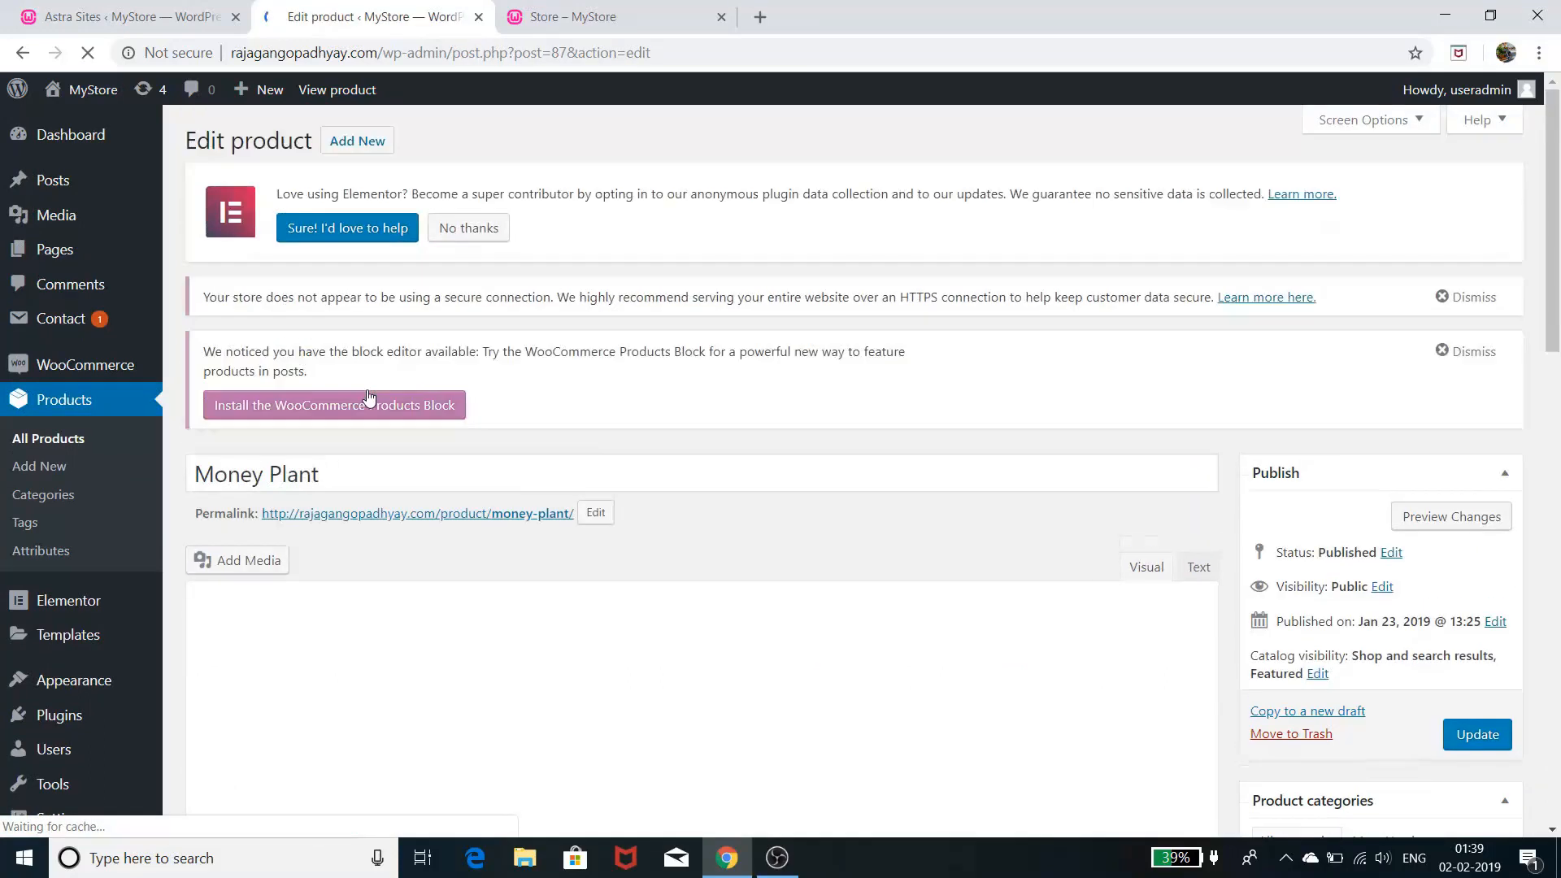
pyautogui.scroll(-4, 603, 726)
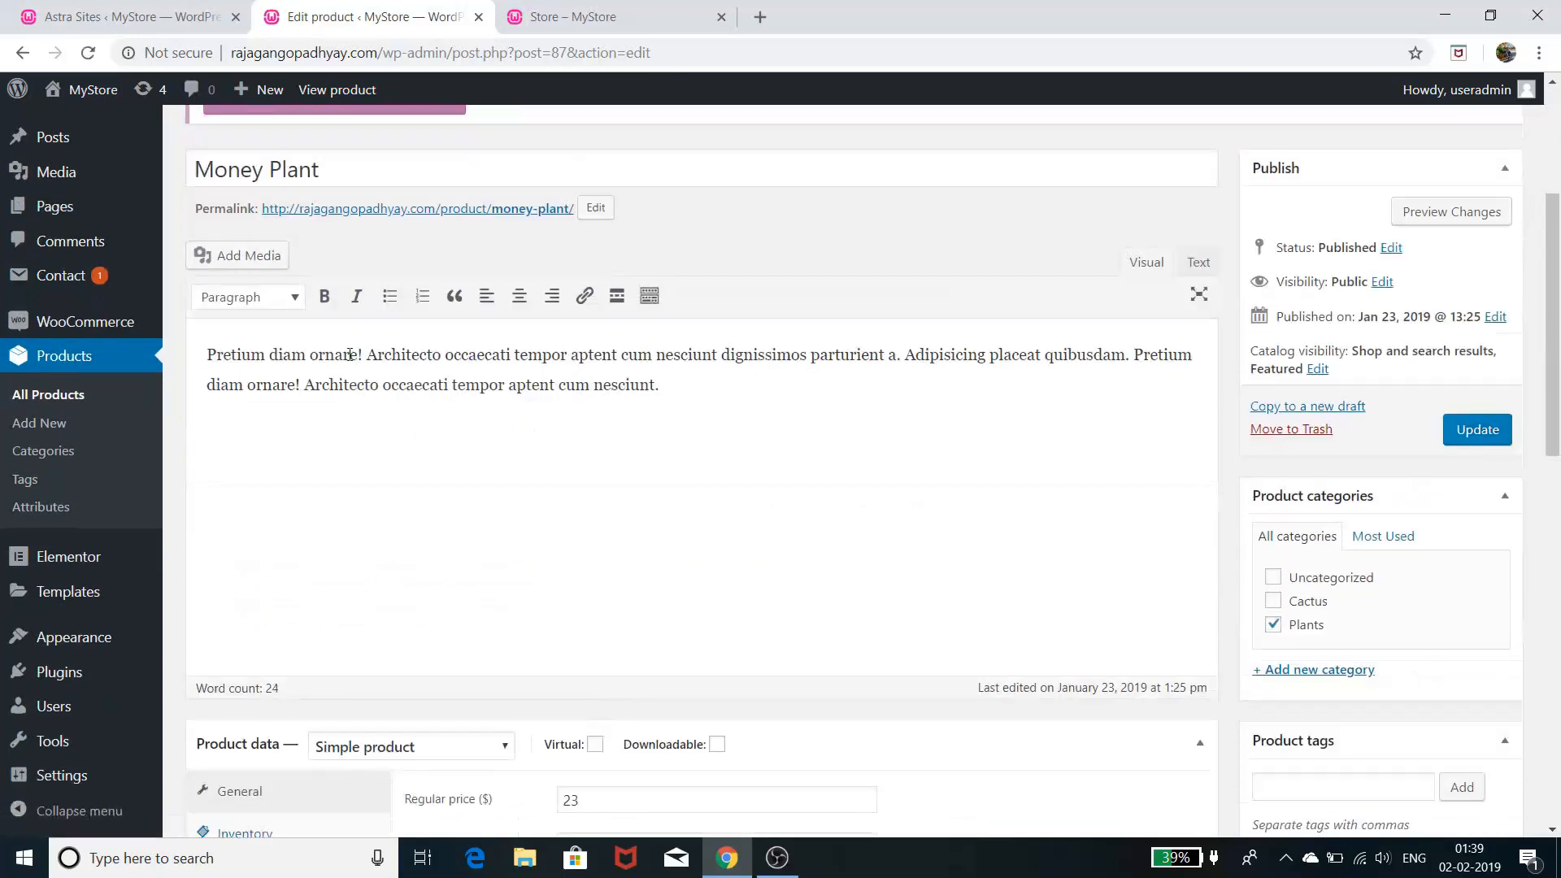
pyautogui.scroll(-5, 404, 528)
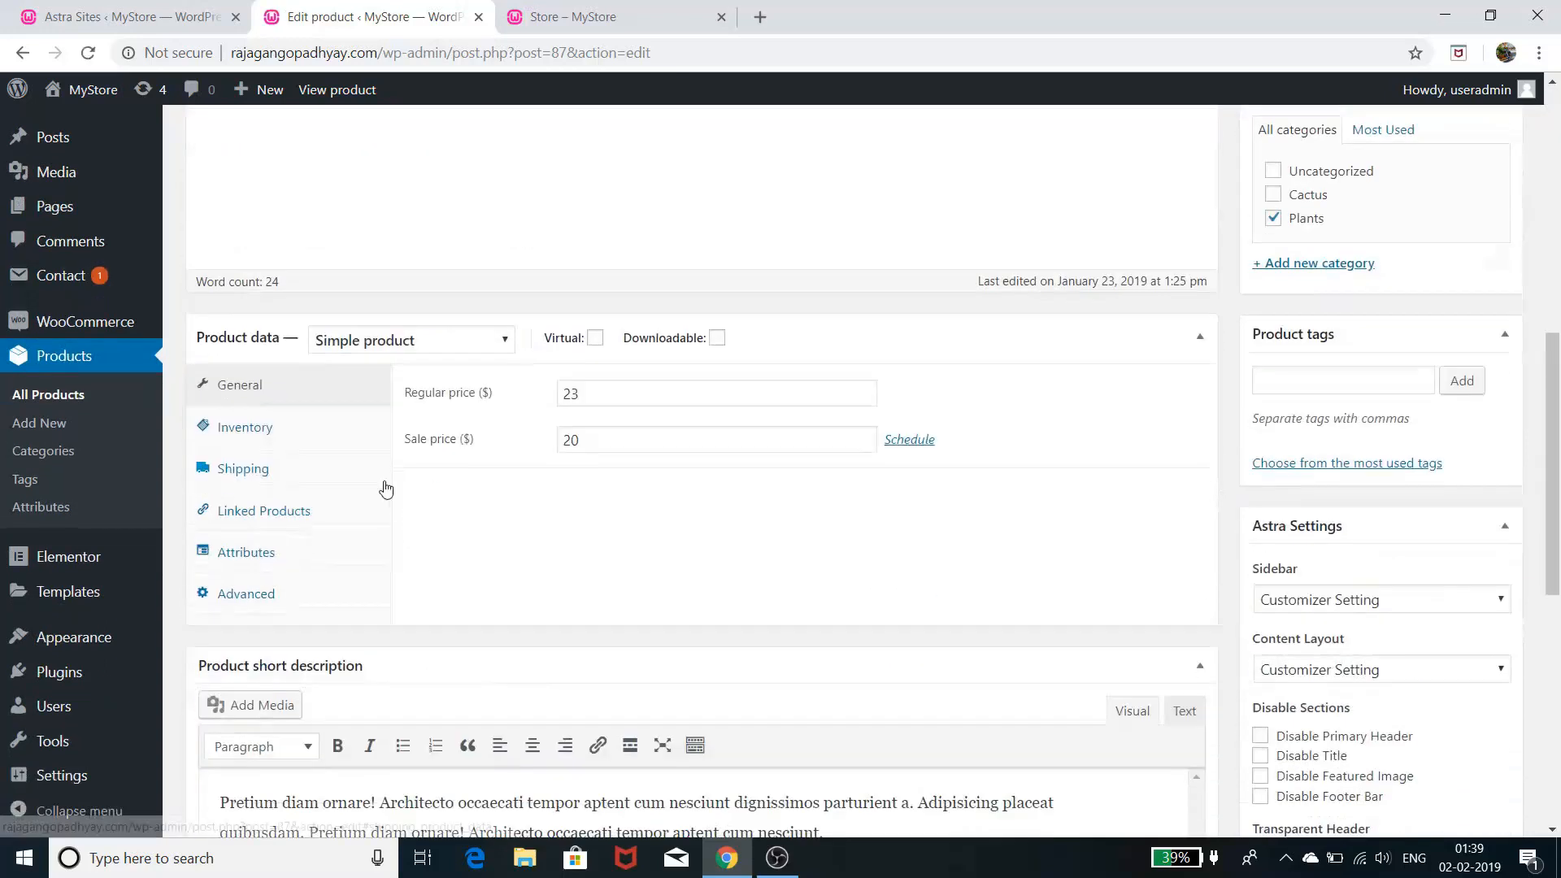
pyautogui.scroll(5, 389, 488)
pyautogui.scroll(3, 358, 391)
pyautogui.scroll(1, 344, 466)
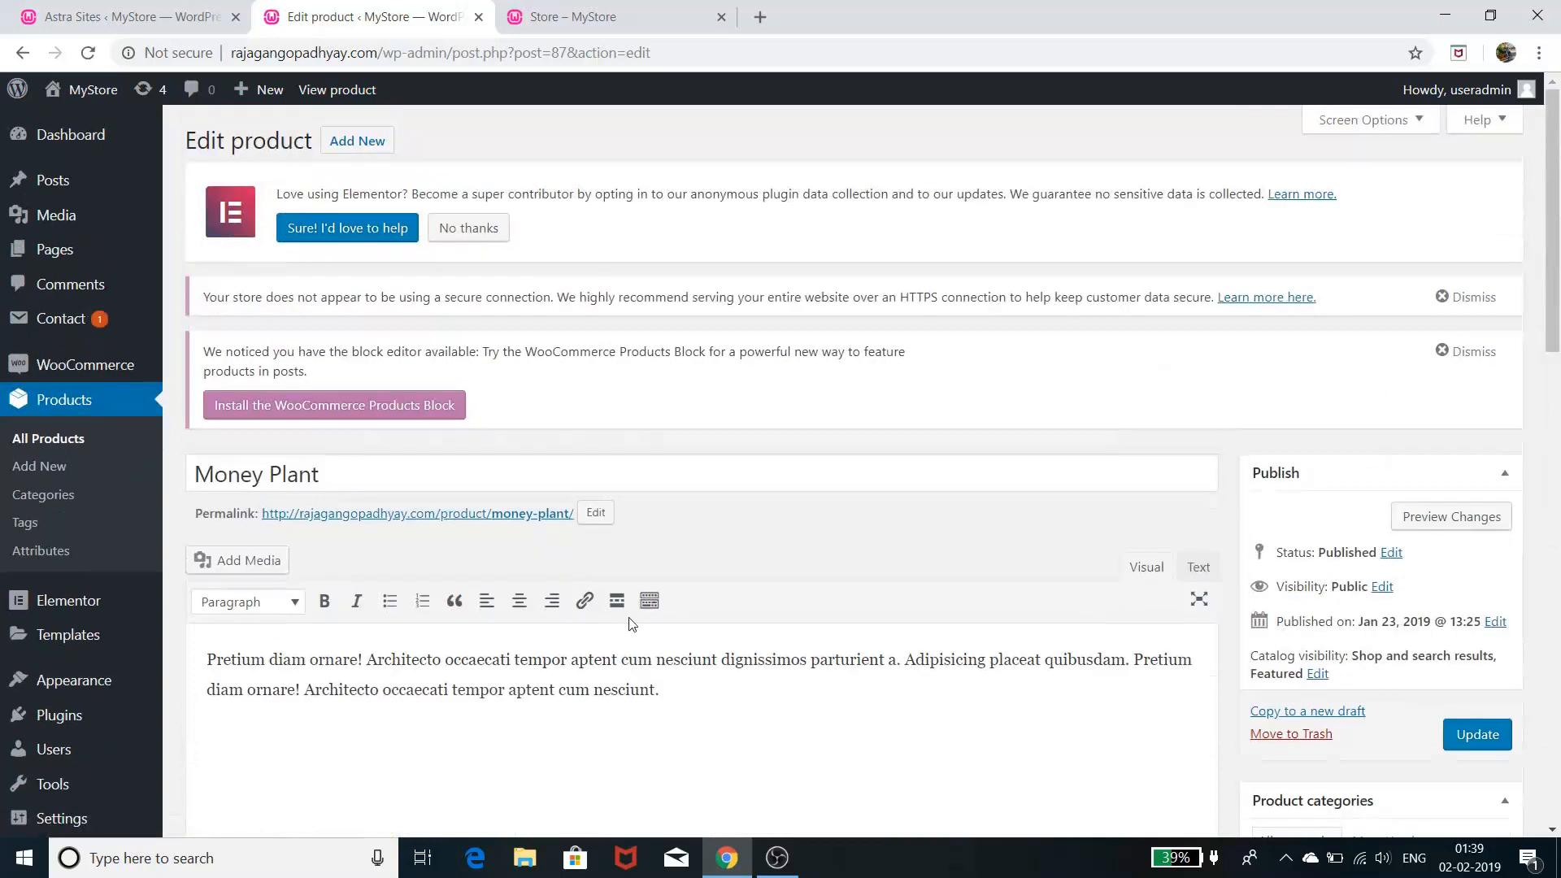
pyautogui.scroll(-12, 637, 613)
pyautogui.scroll(-4, 638, 613)
pyautogui.scroll(8, 637, 621)
pyautogui.scroll(10, 637, 613)
pyautogui.scroll(-5, 571, 497)
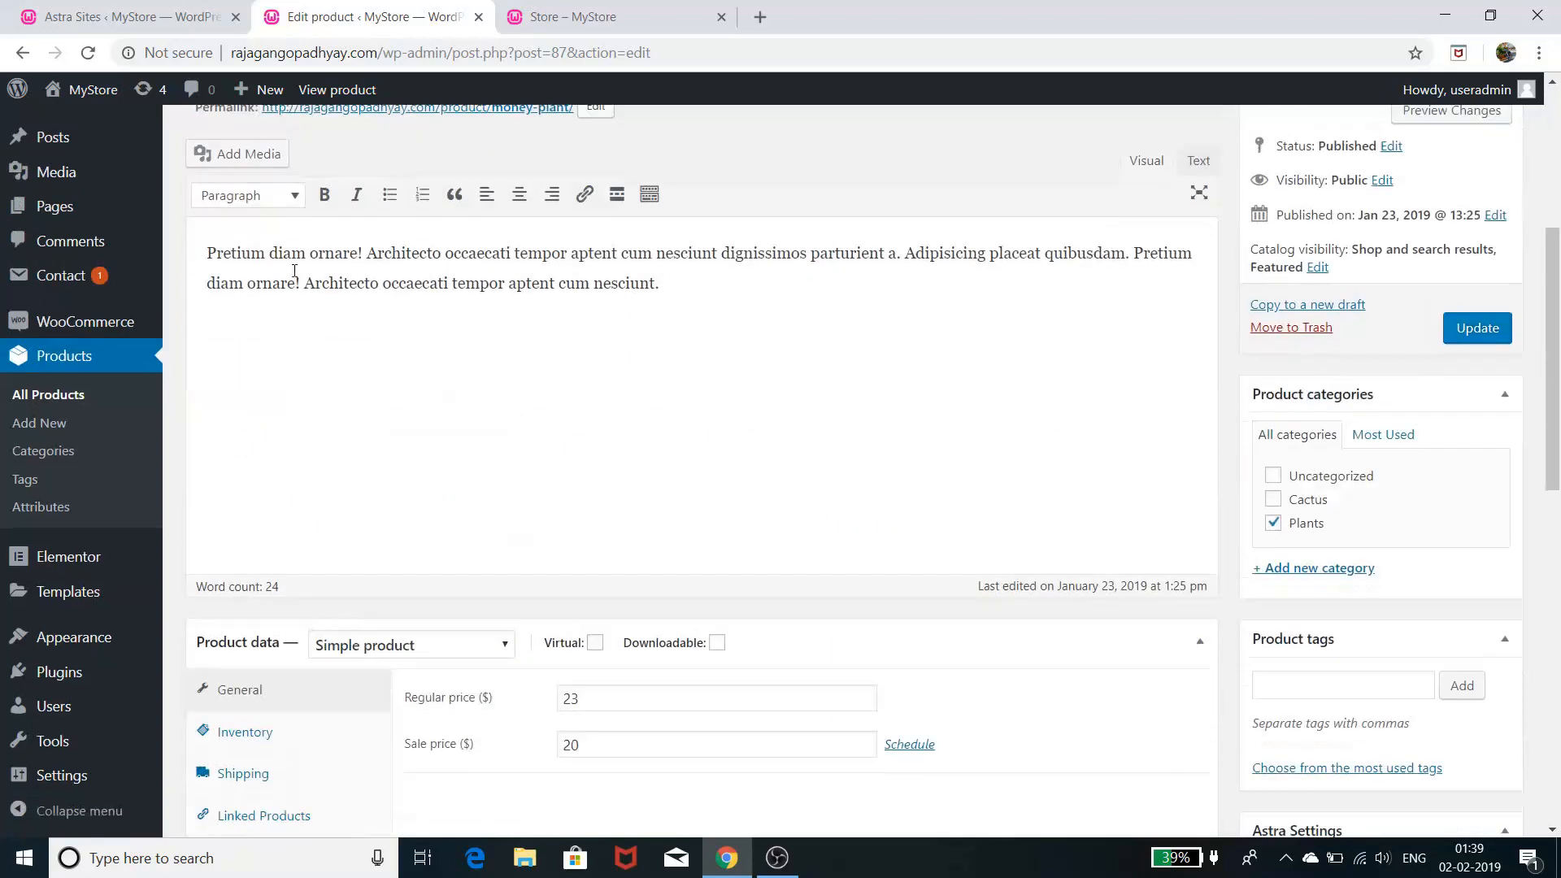
pyautogui.moveTo(211, 254); pyautogui.dragTo(660, 300)
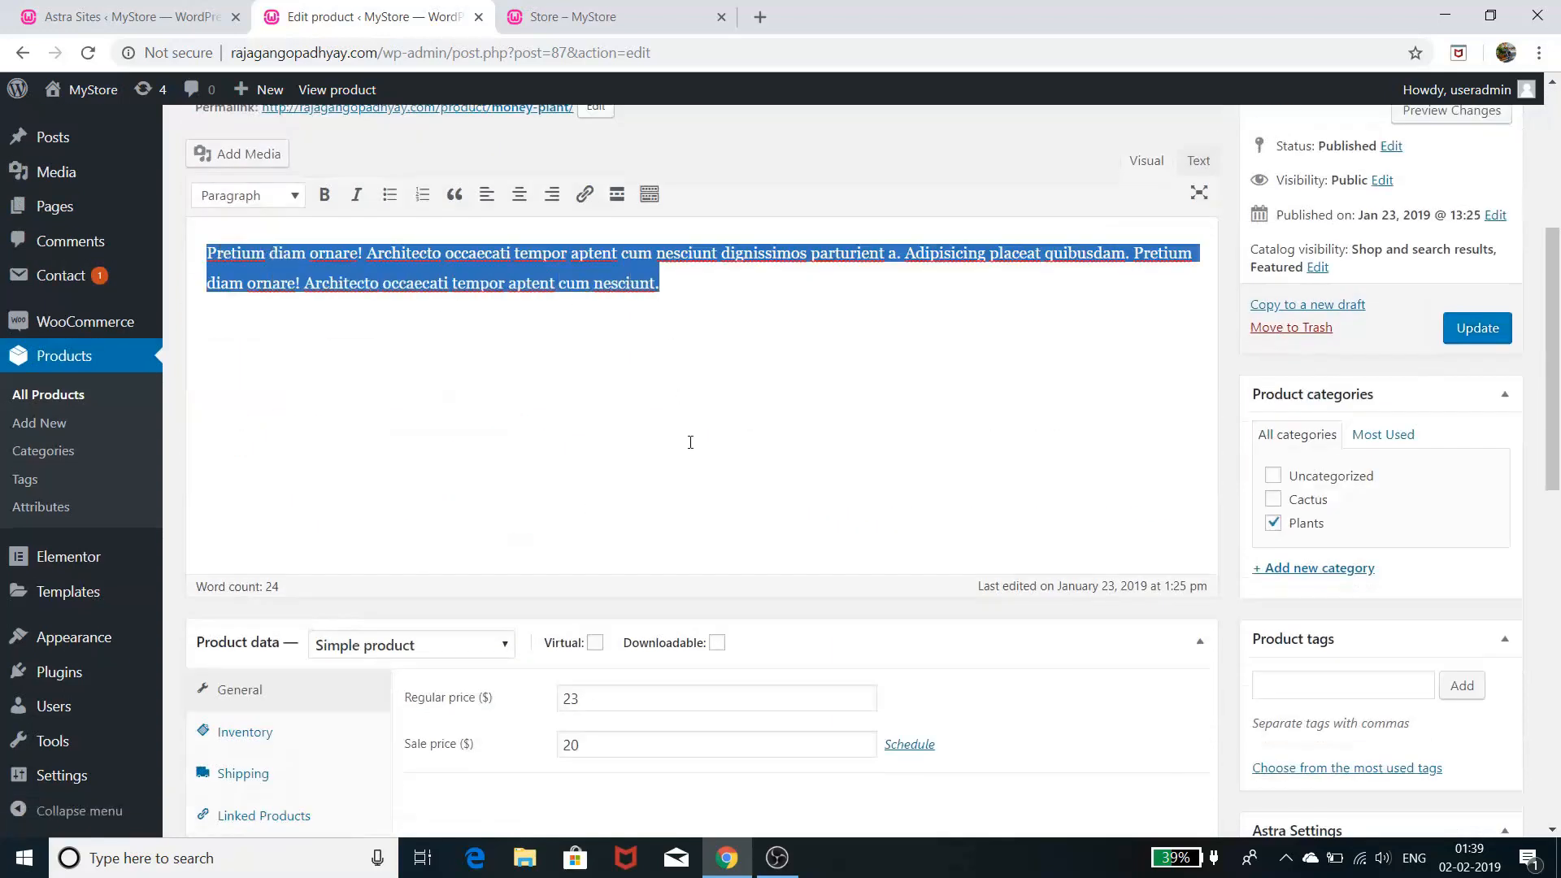
pyautogui.scroll(-4, 692, 446)
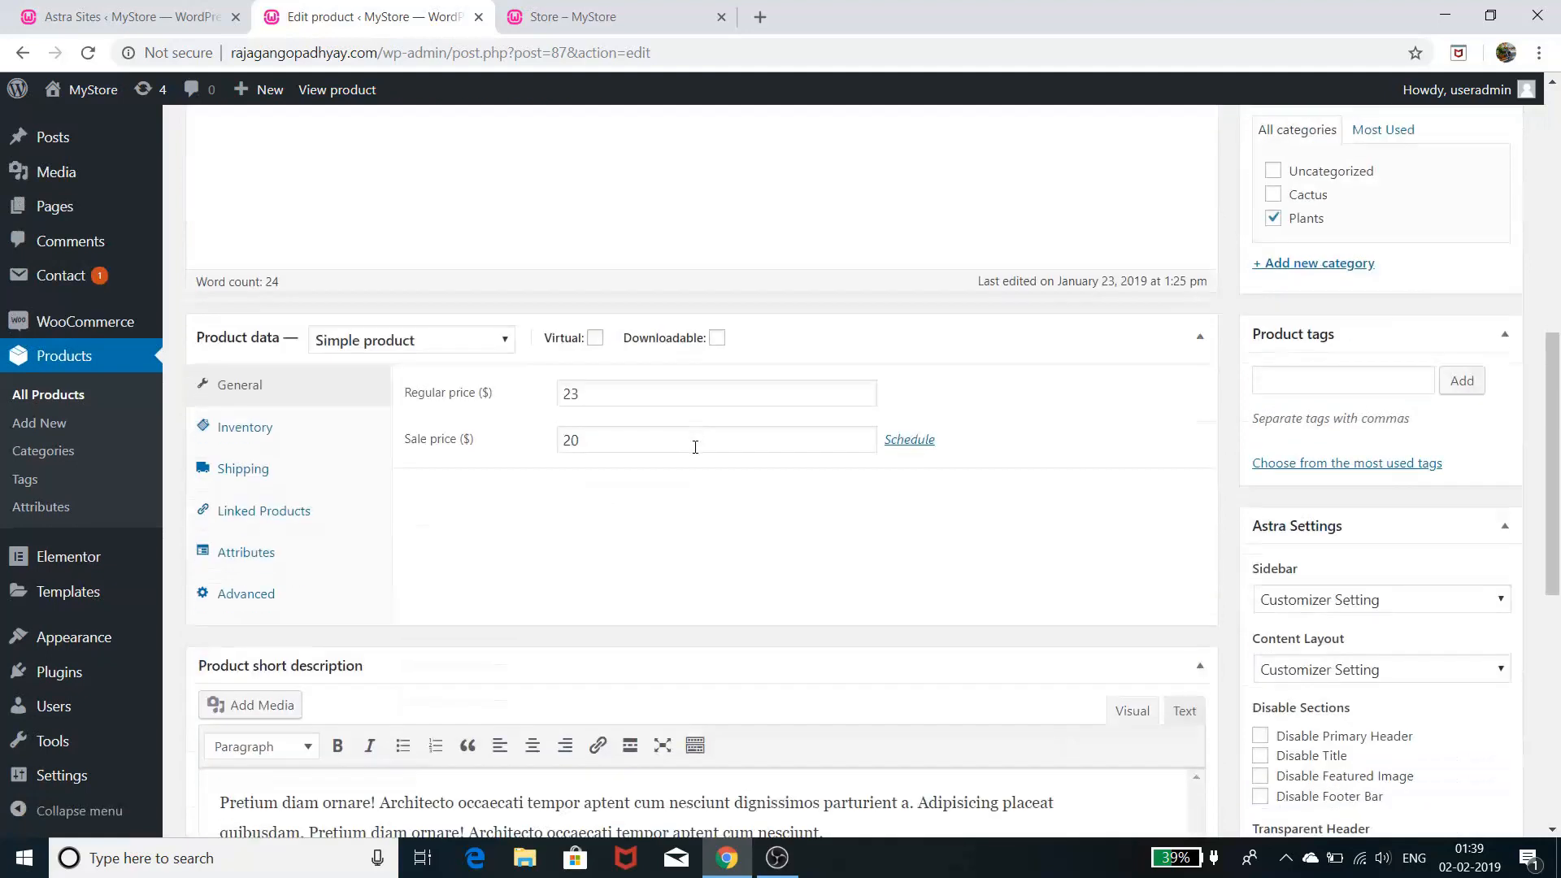
pyautogui.scroll(-6, 695, 446)
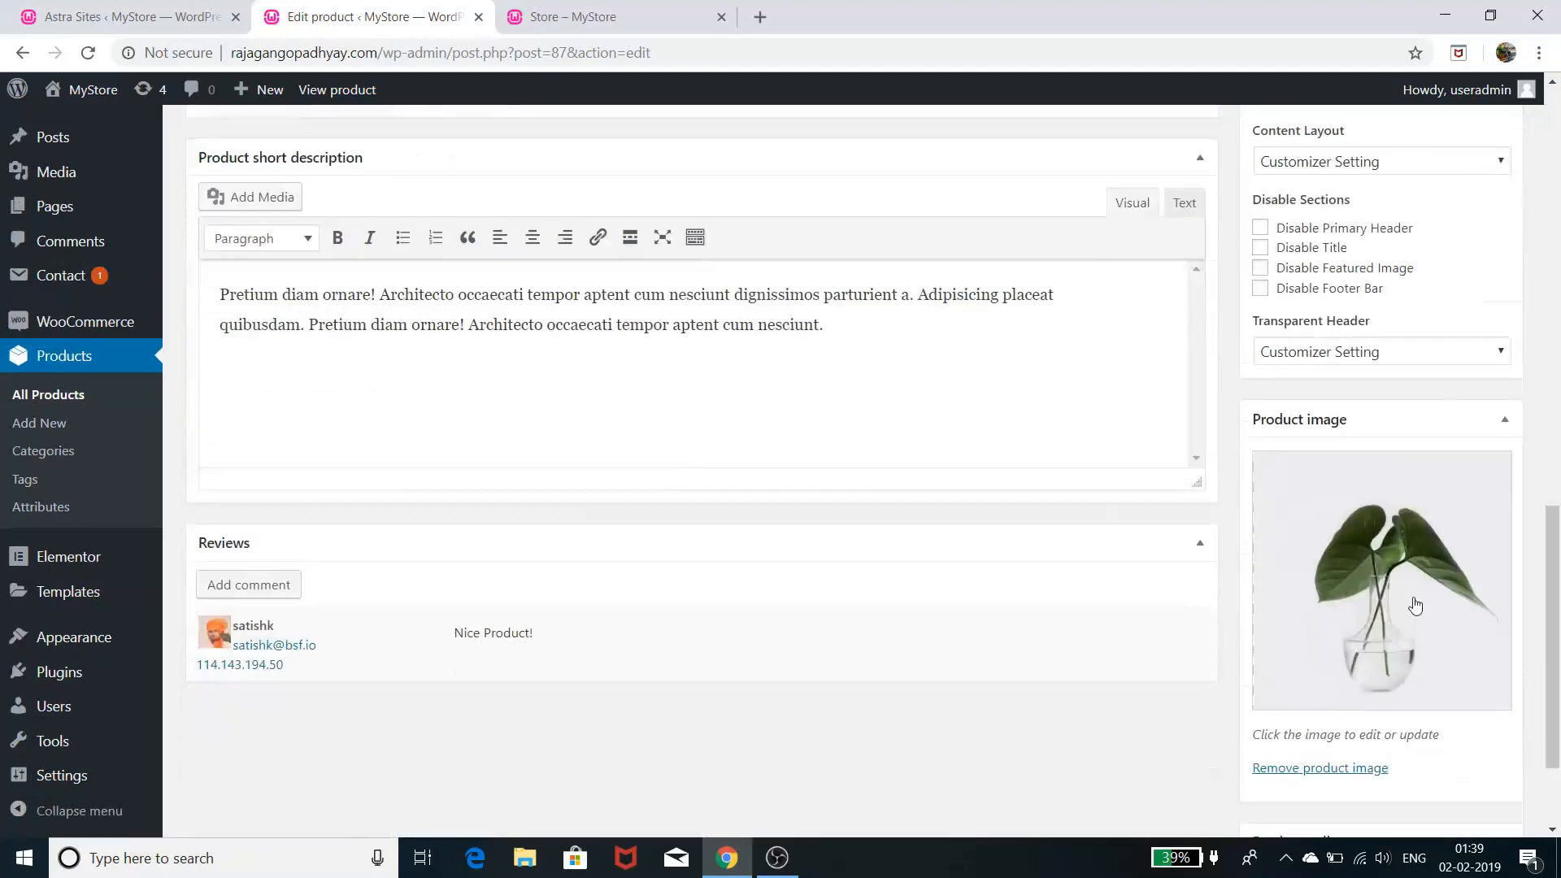
pyautogui.scroll(3, 925, 555)
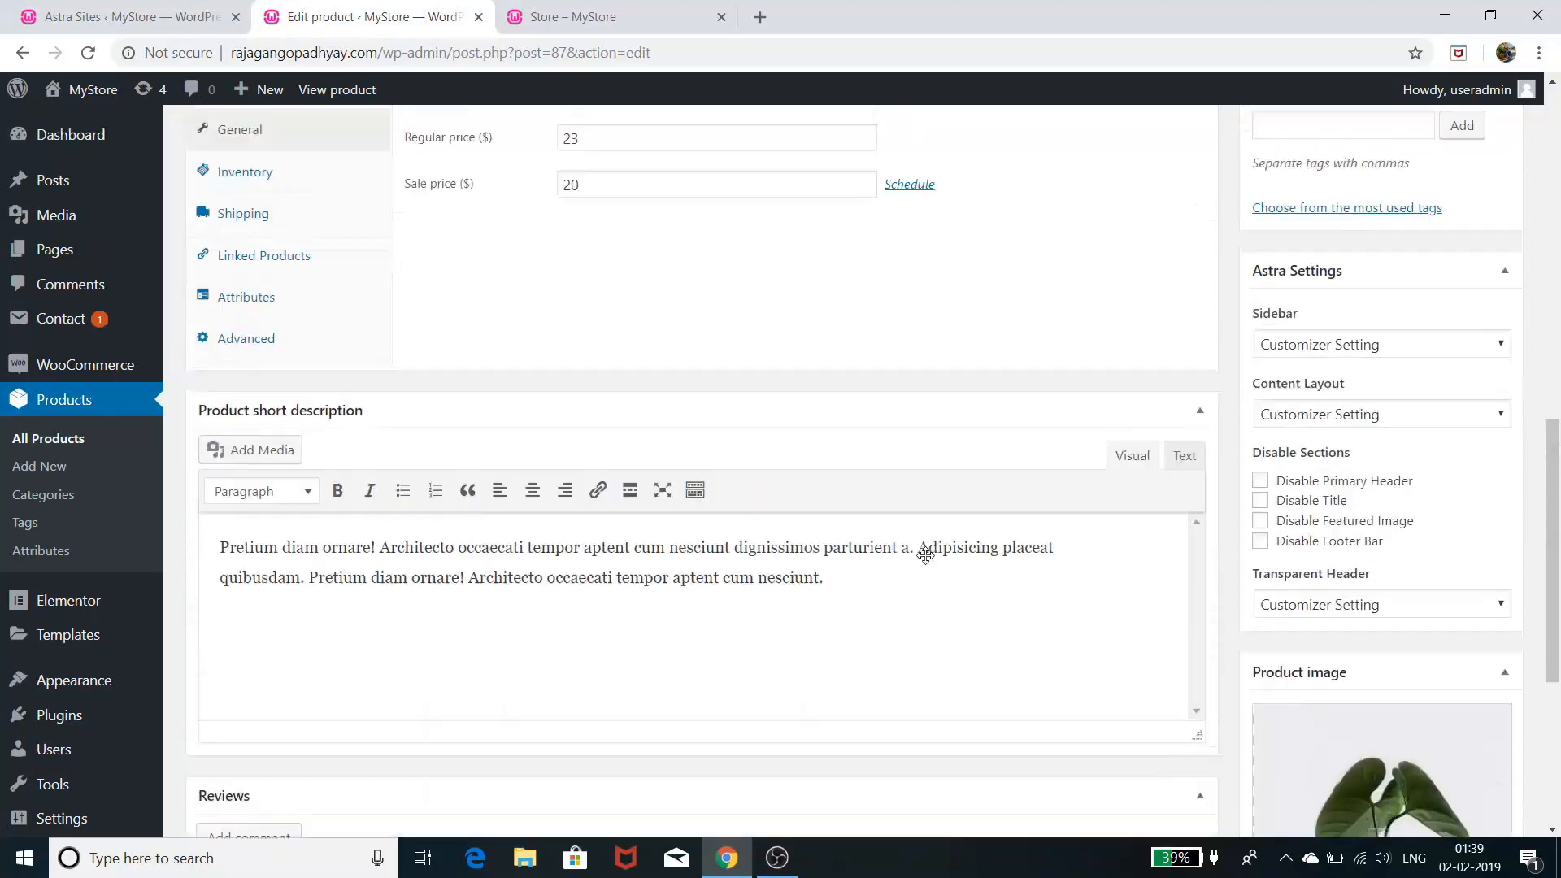
pyautogui.scroll(2, 926, 555)
pyautogui.scroll(1, 925, 555)
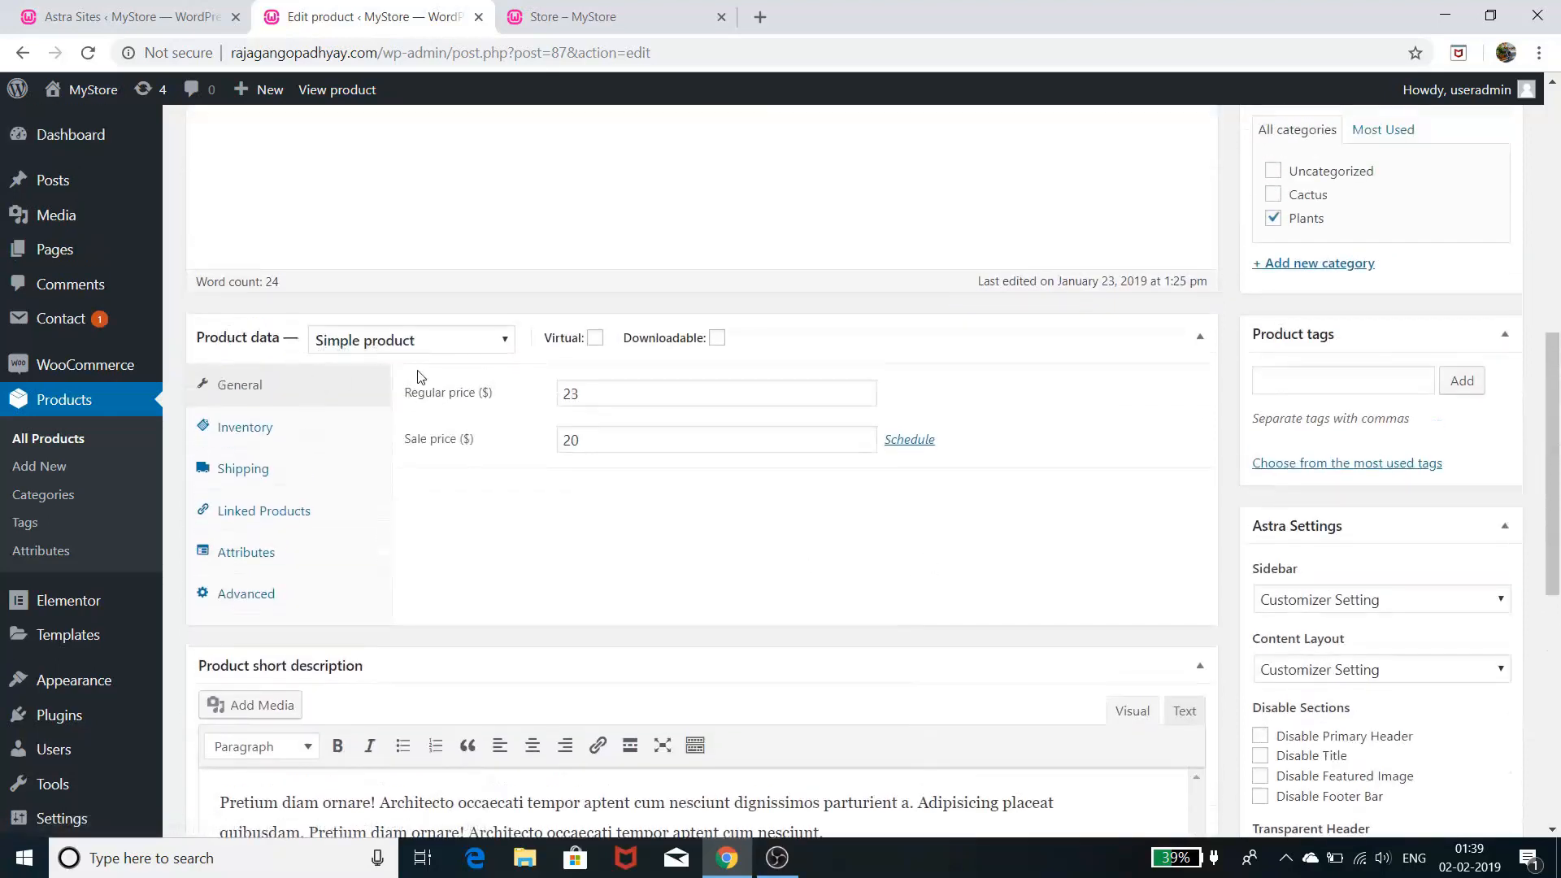
pyautogui.click(446, 342)
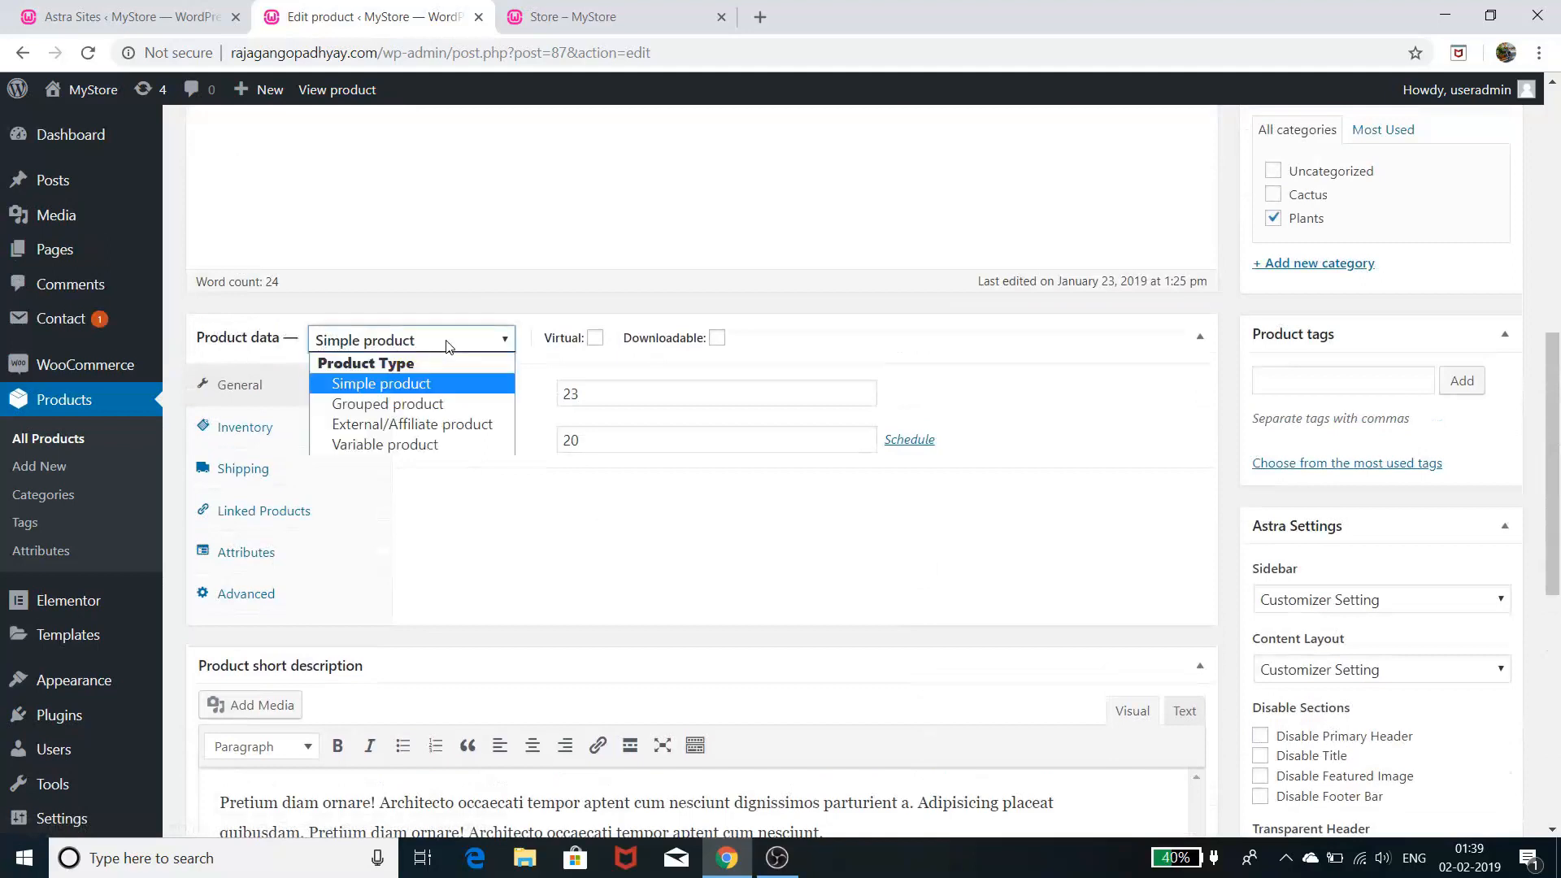
pyautogui.click(441, 388)
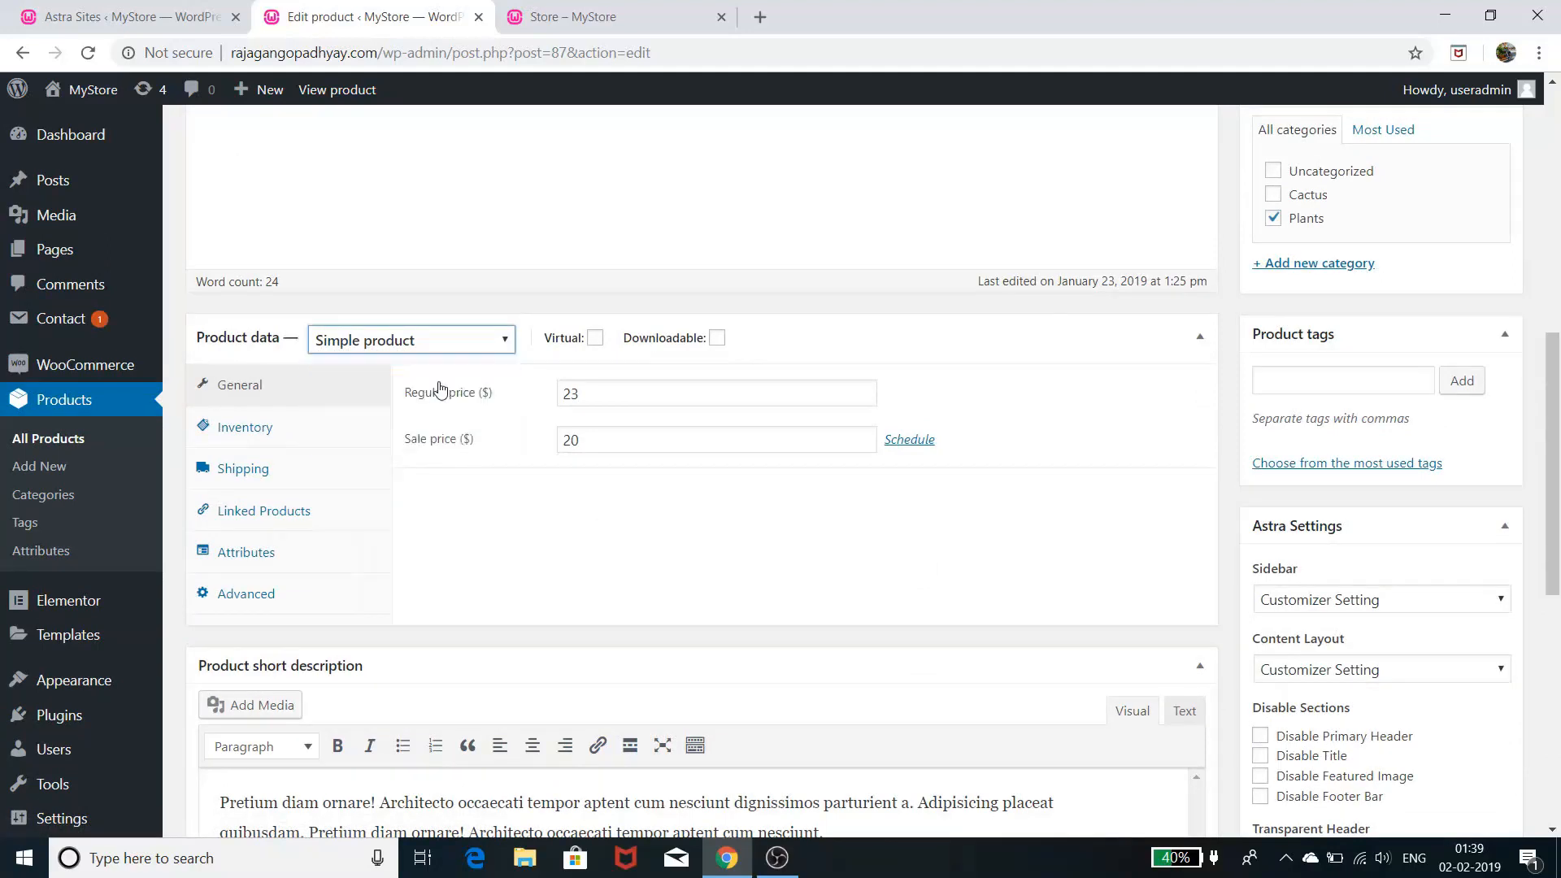
pyautogui.click(450, 355)
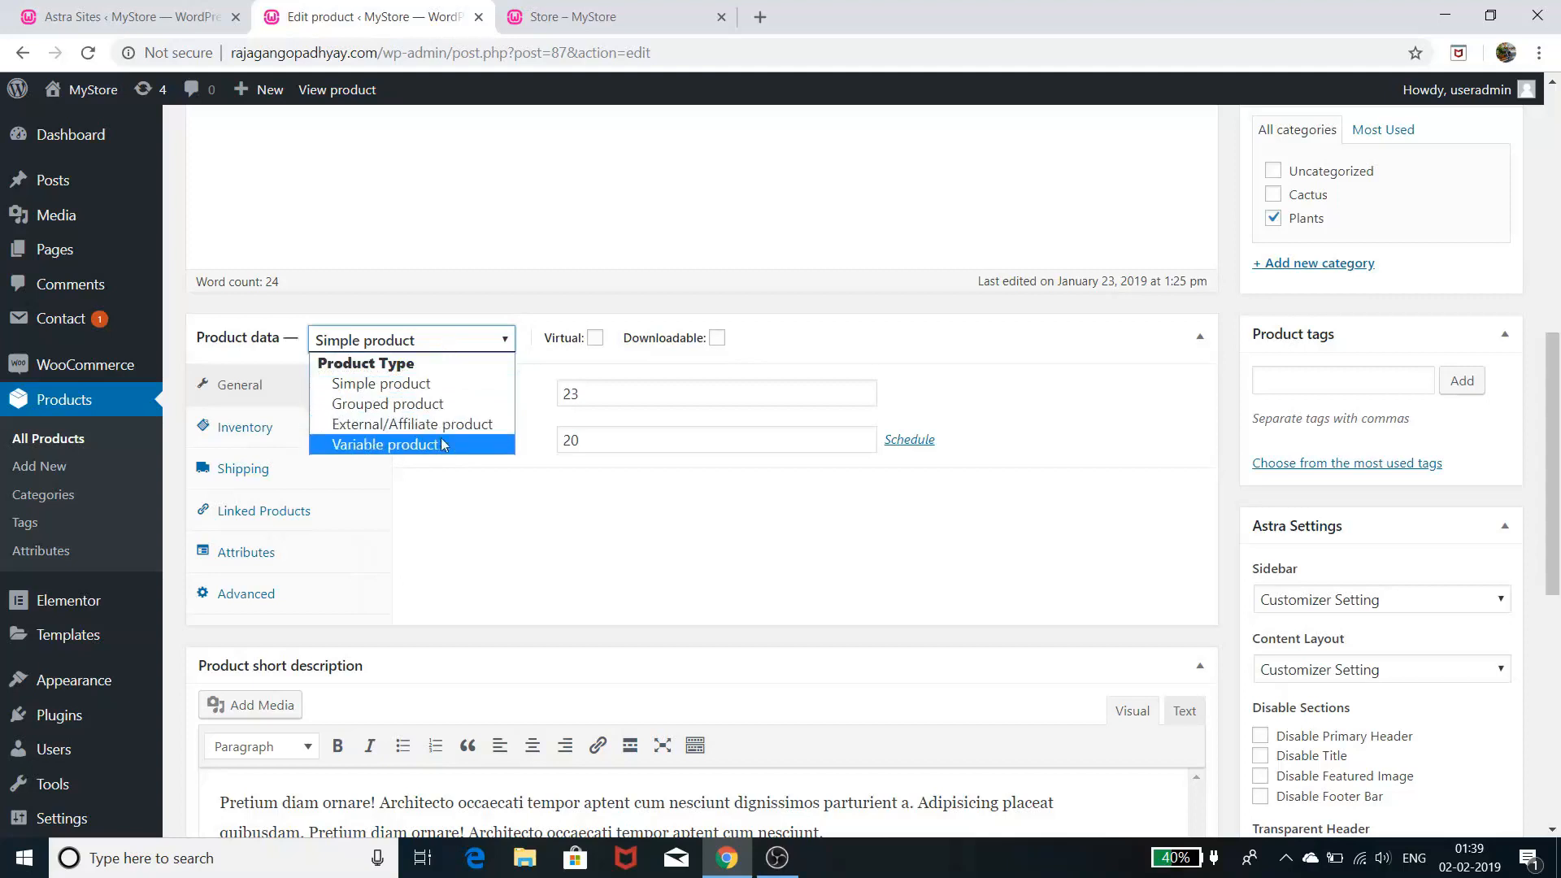
pyautogui.click(446, 384)
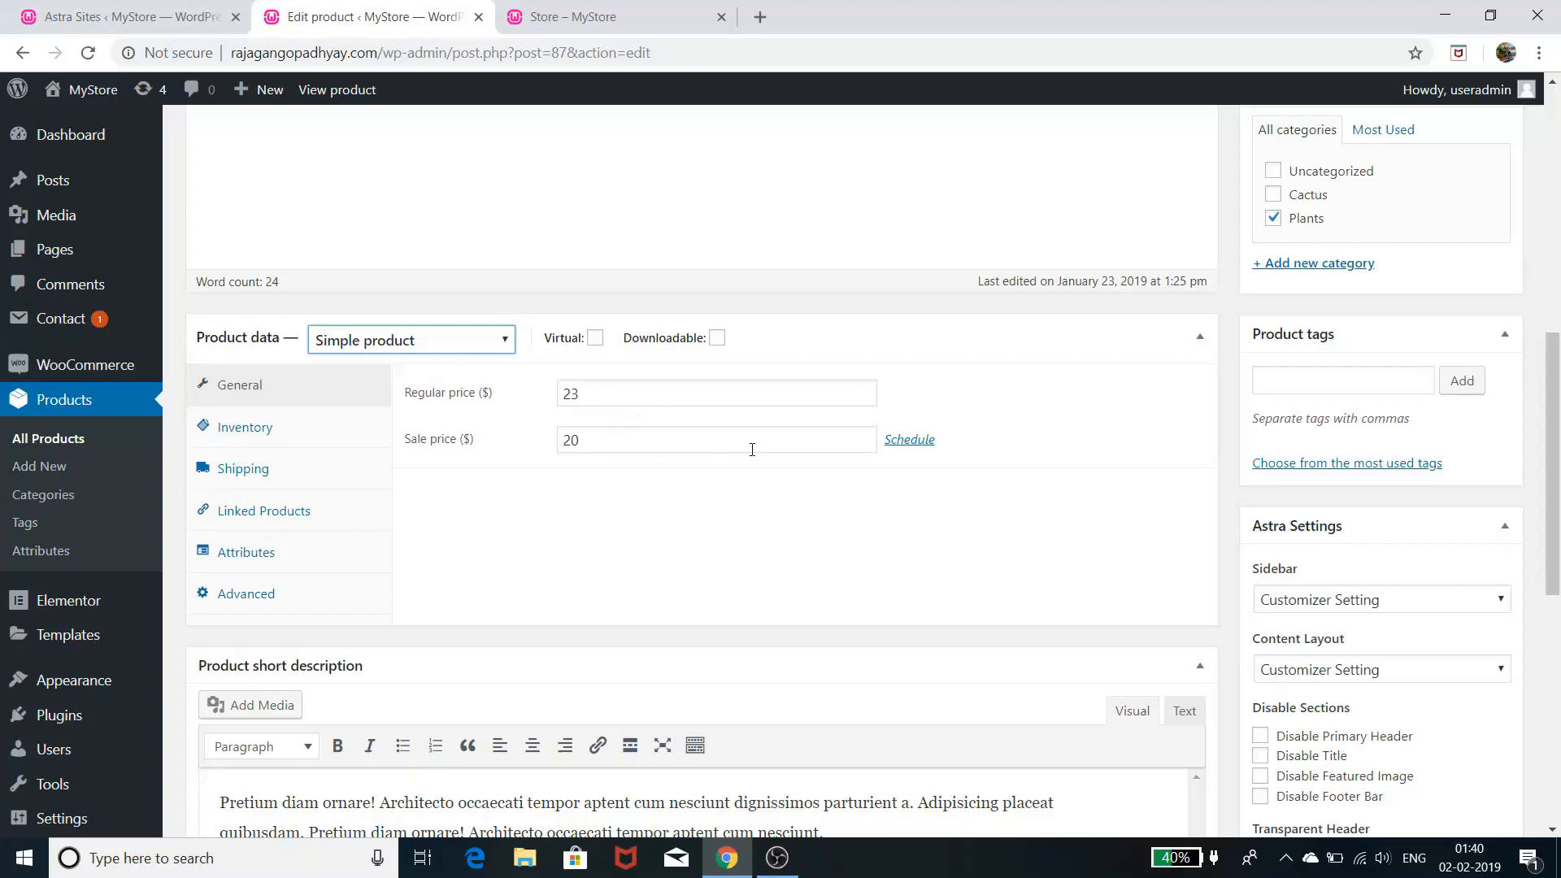
pyautogui.scroll(5, 731, 461)
pyautogui.scroll(-6, 731, 461)
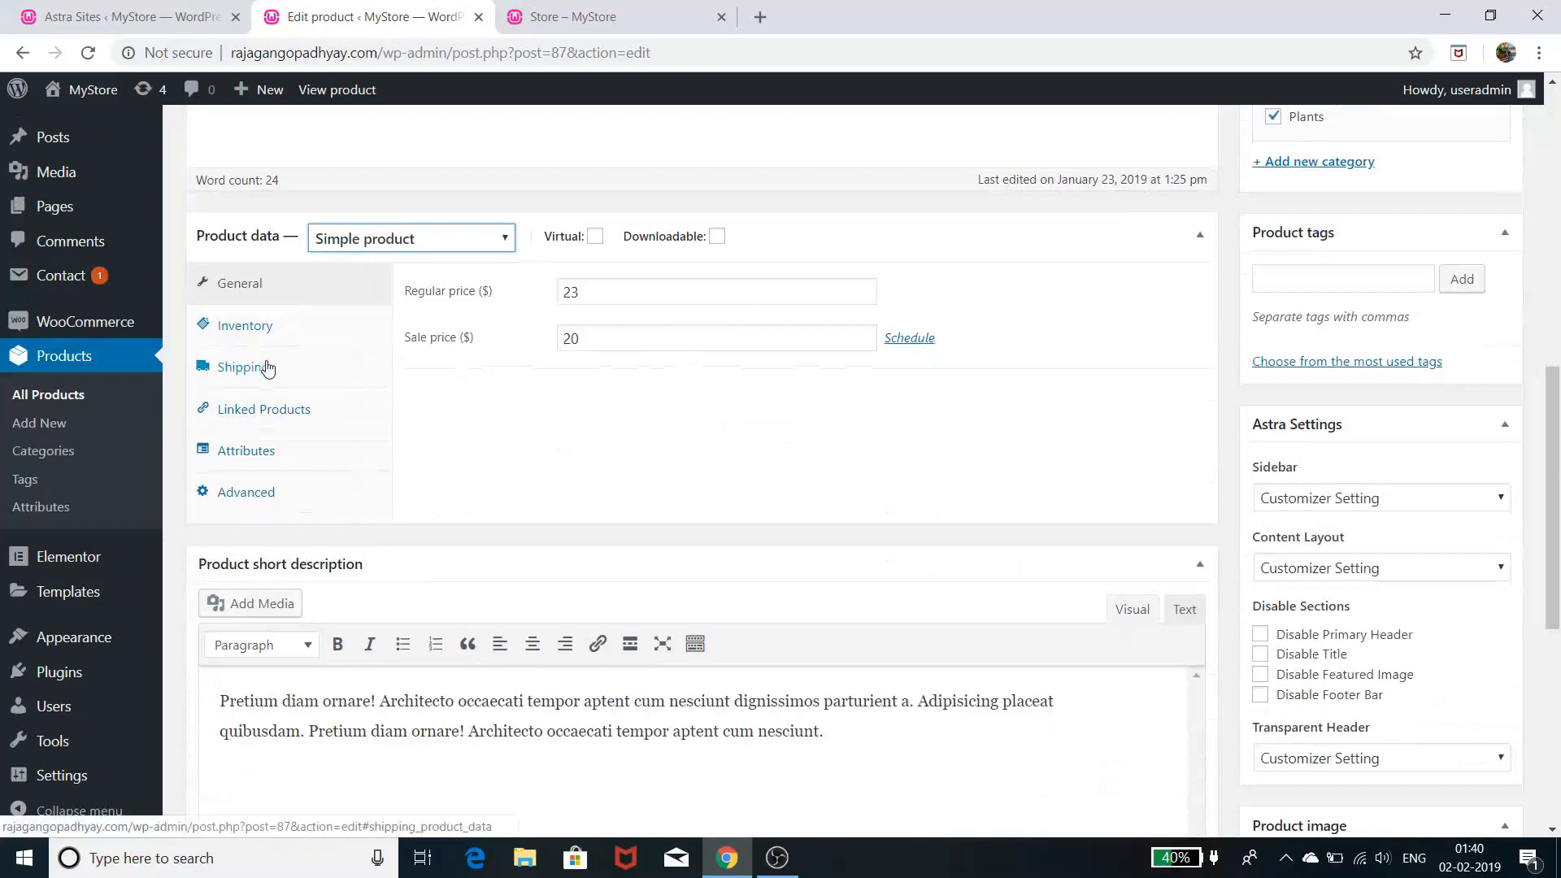
# - Enable stock management for Money Plant and set its stock quantity to 6
pyautogui.click(299, 340)
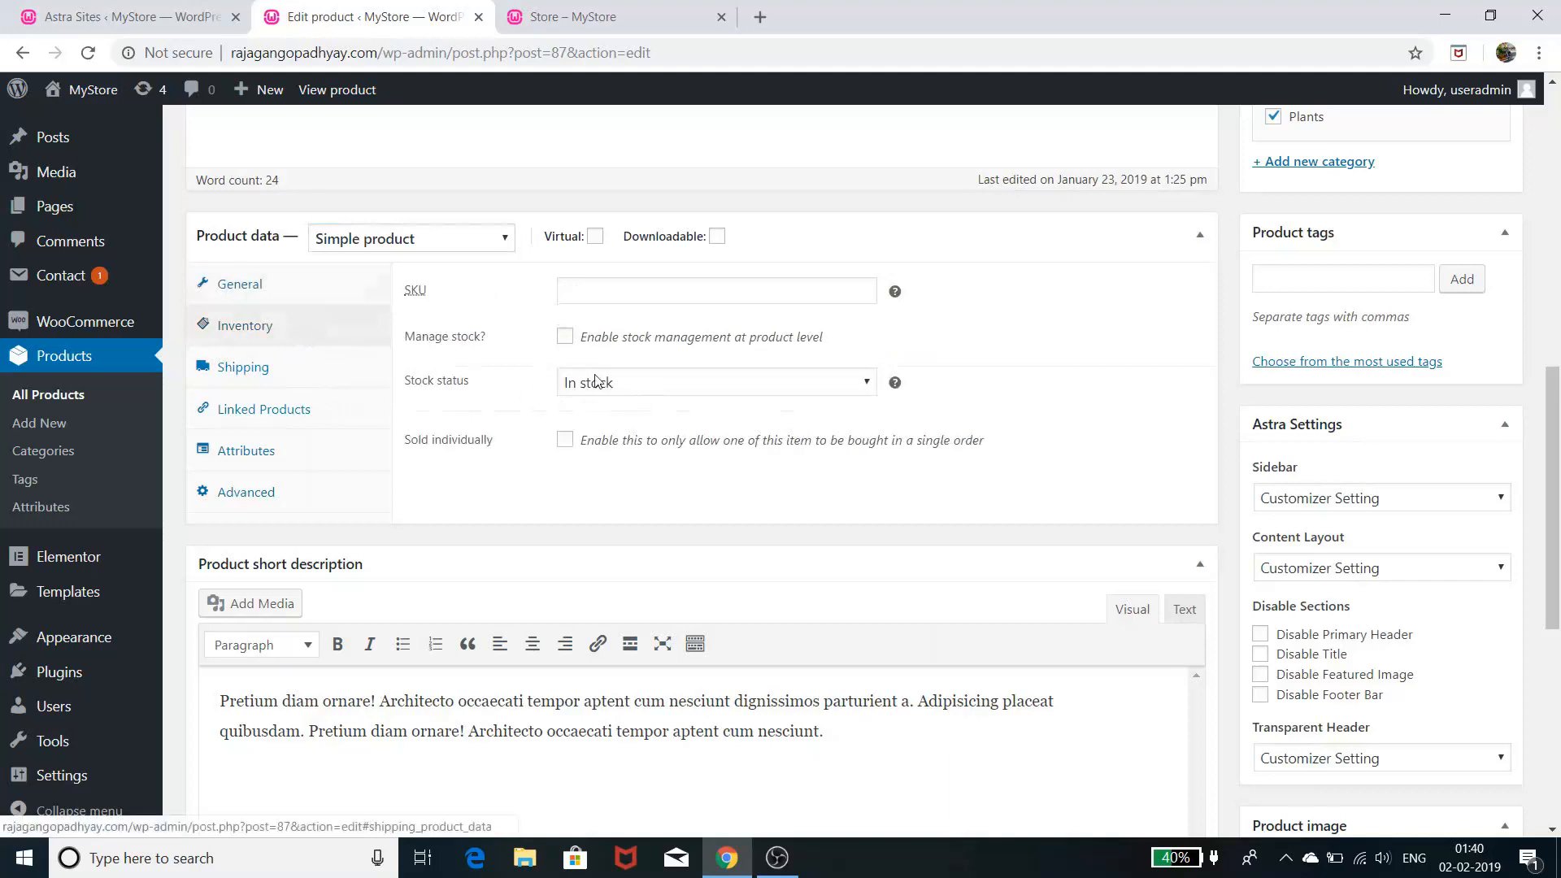
pyautogui.click(562, 341)
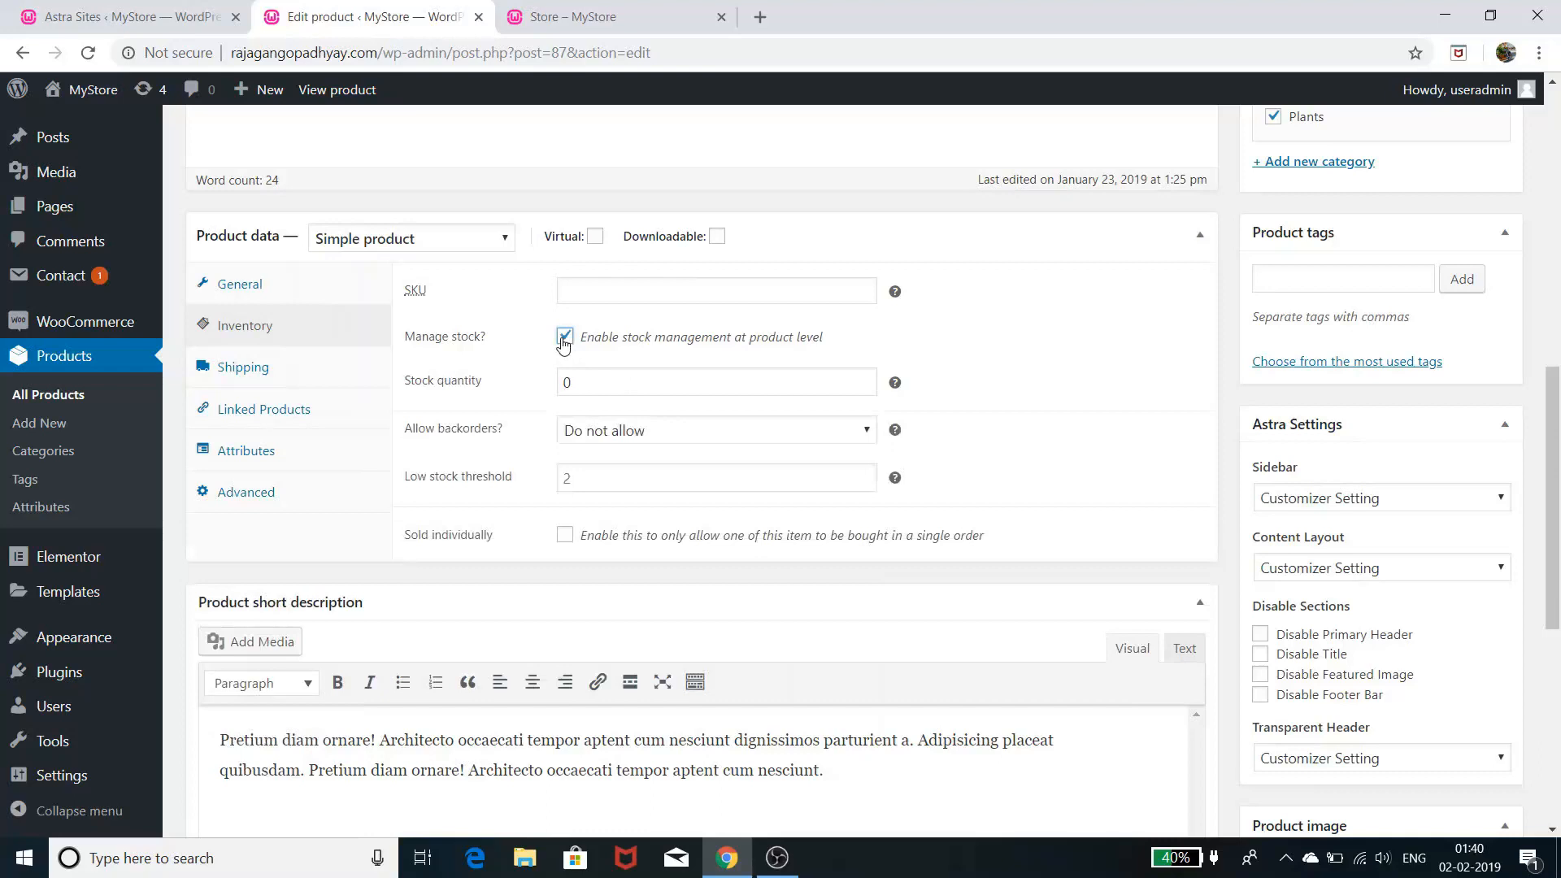
pyautogui.click(667, 386)
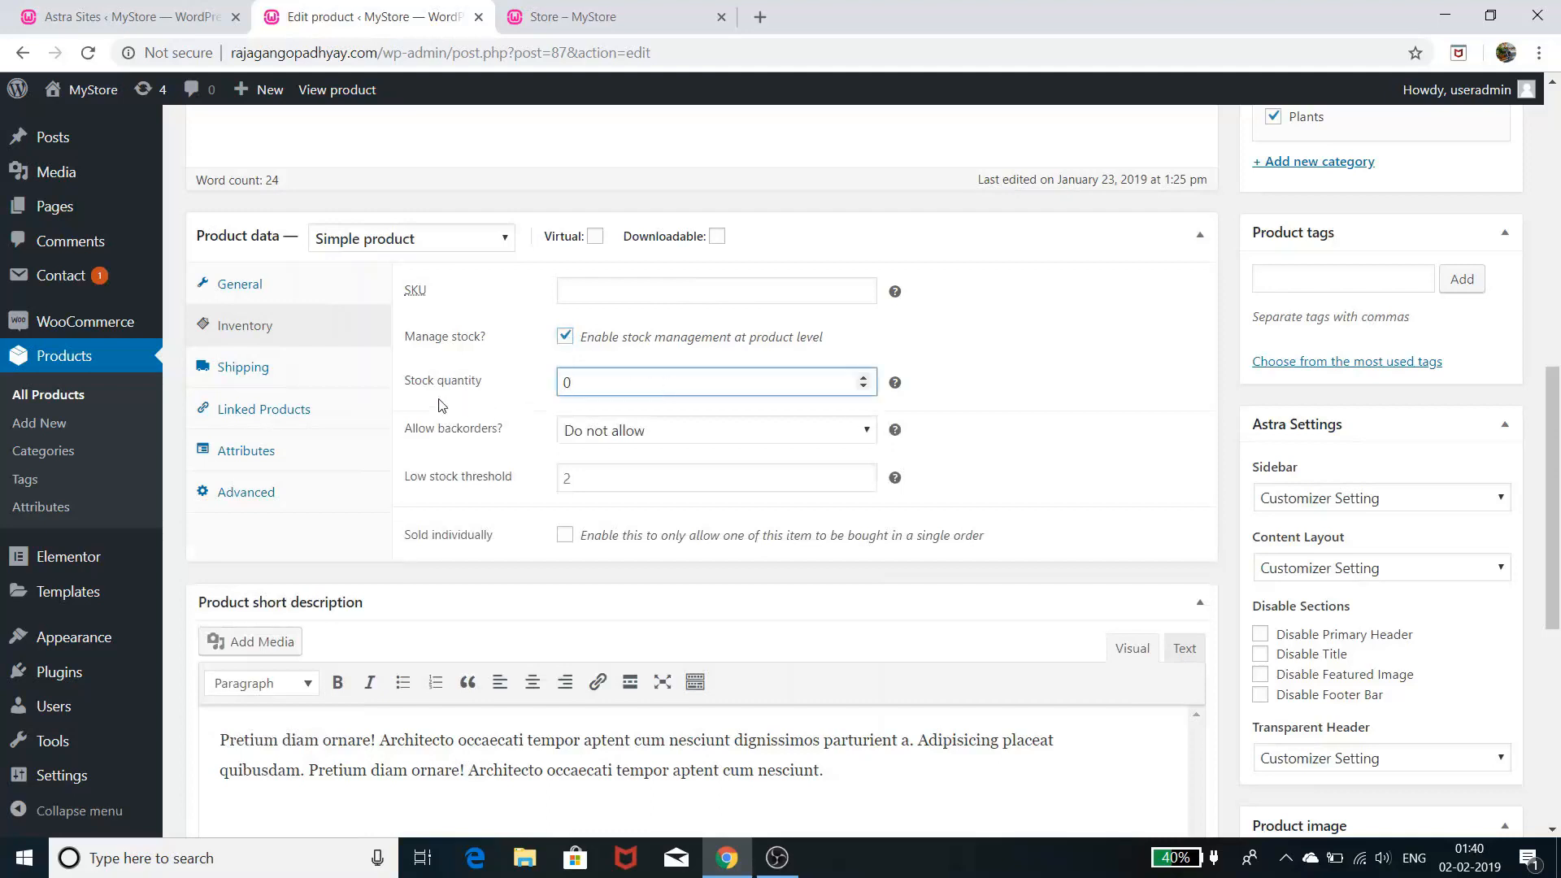
pyautogui.click(862, 377)
pyautogui.click(988, 374)
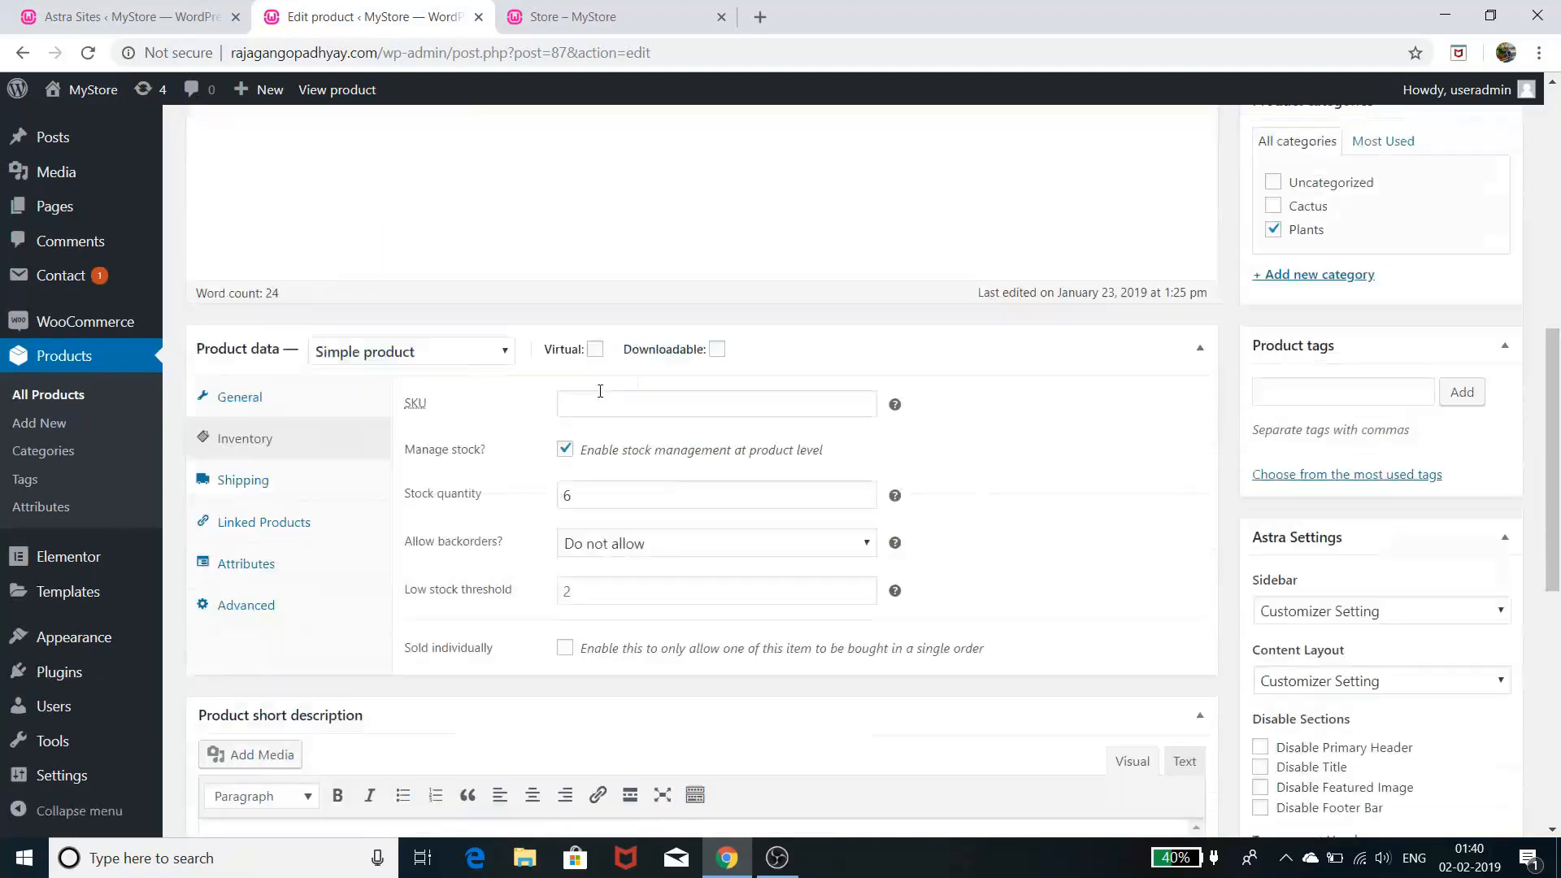
pyautogui.scroll(-1, 602, 386)
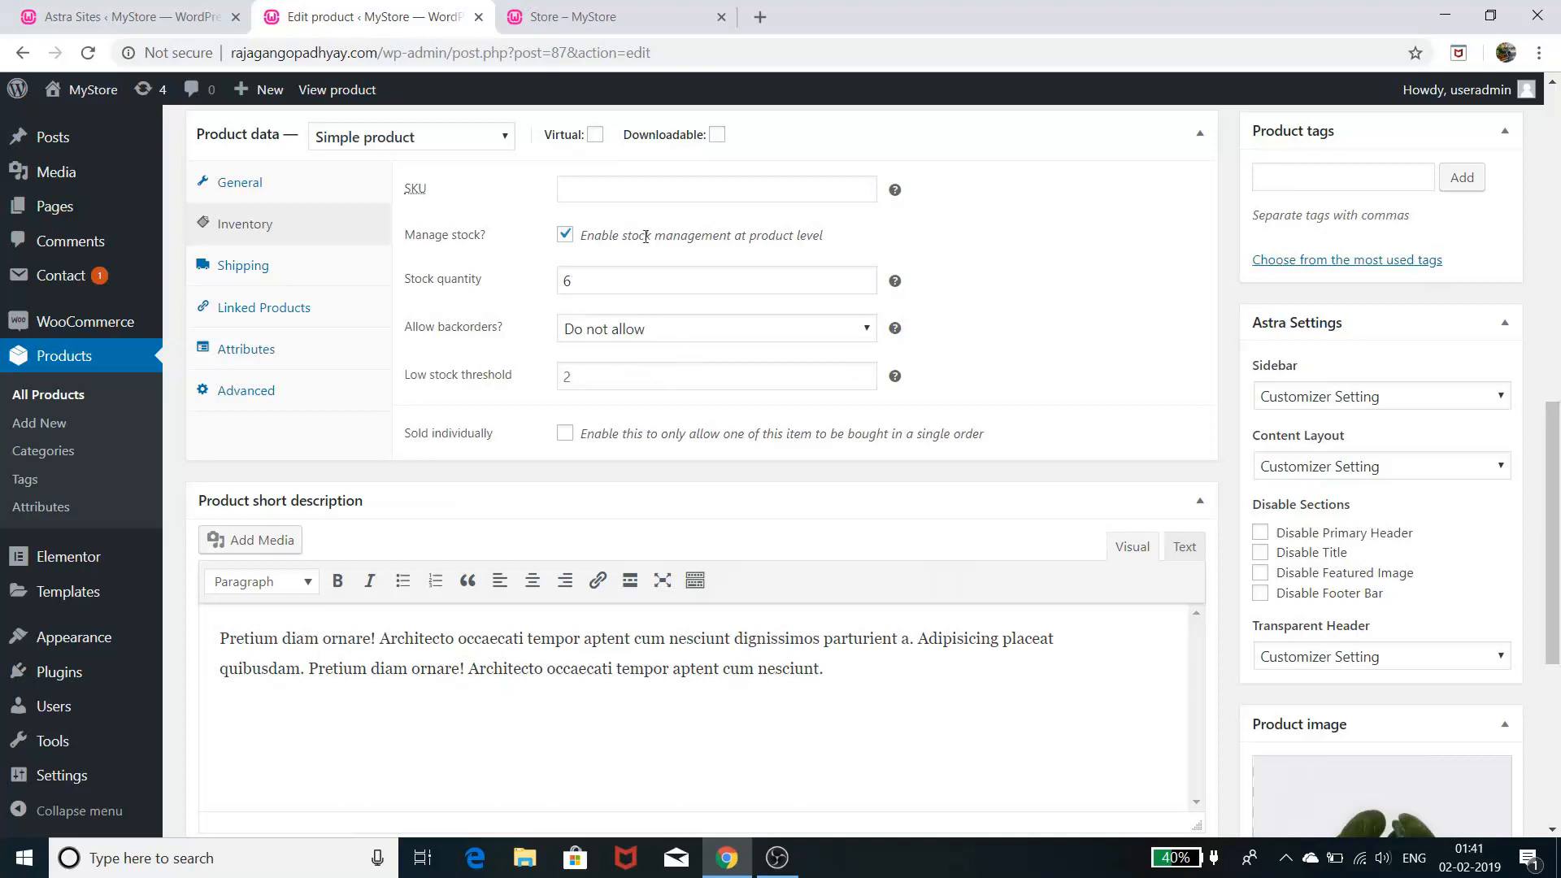
pyautogui.scroll(4, 558, 279)
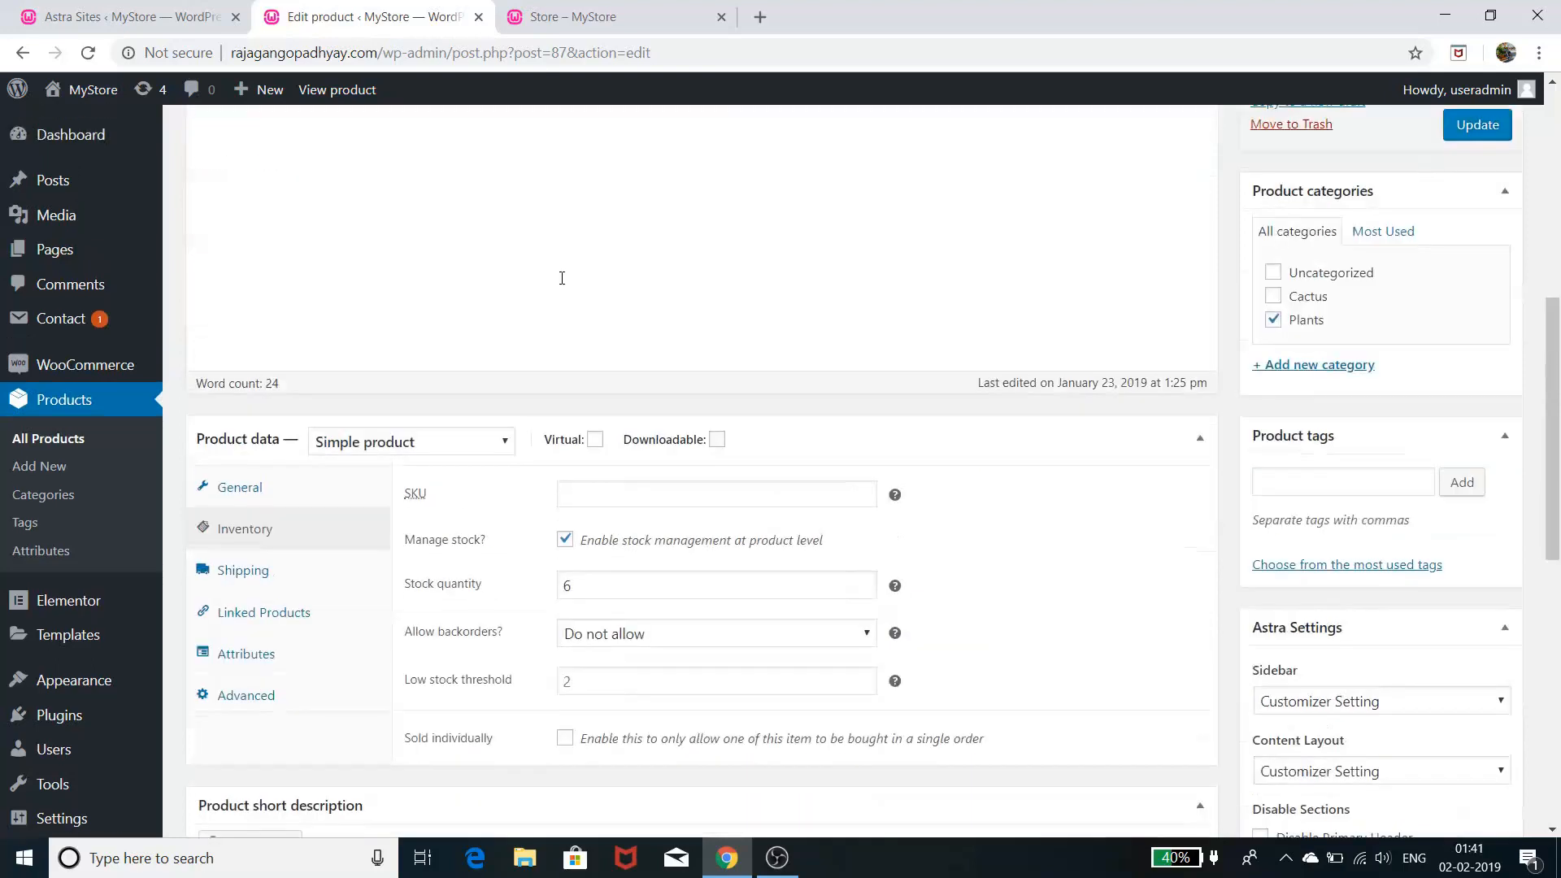
pyautogui.scroll(-5, 595, 279)
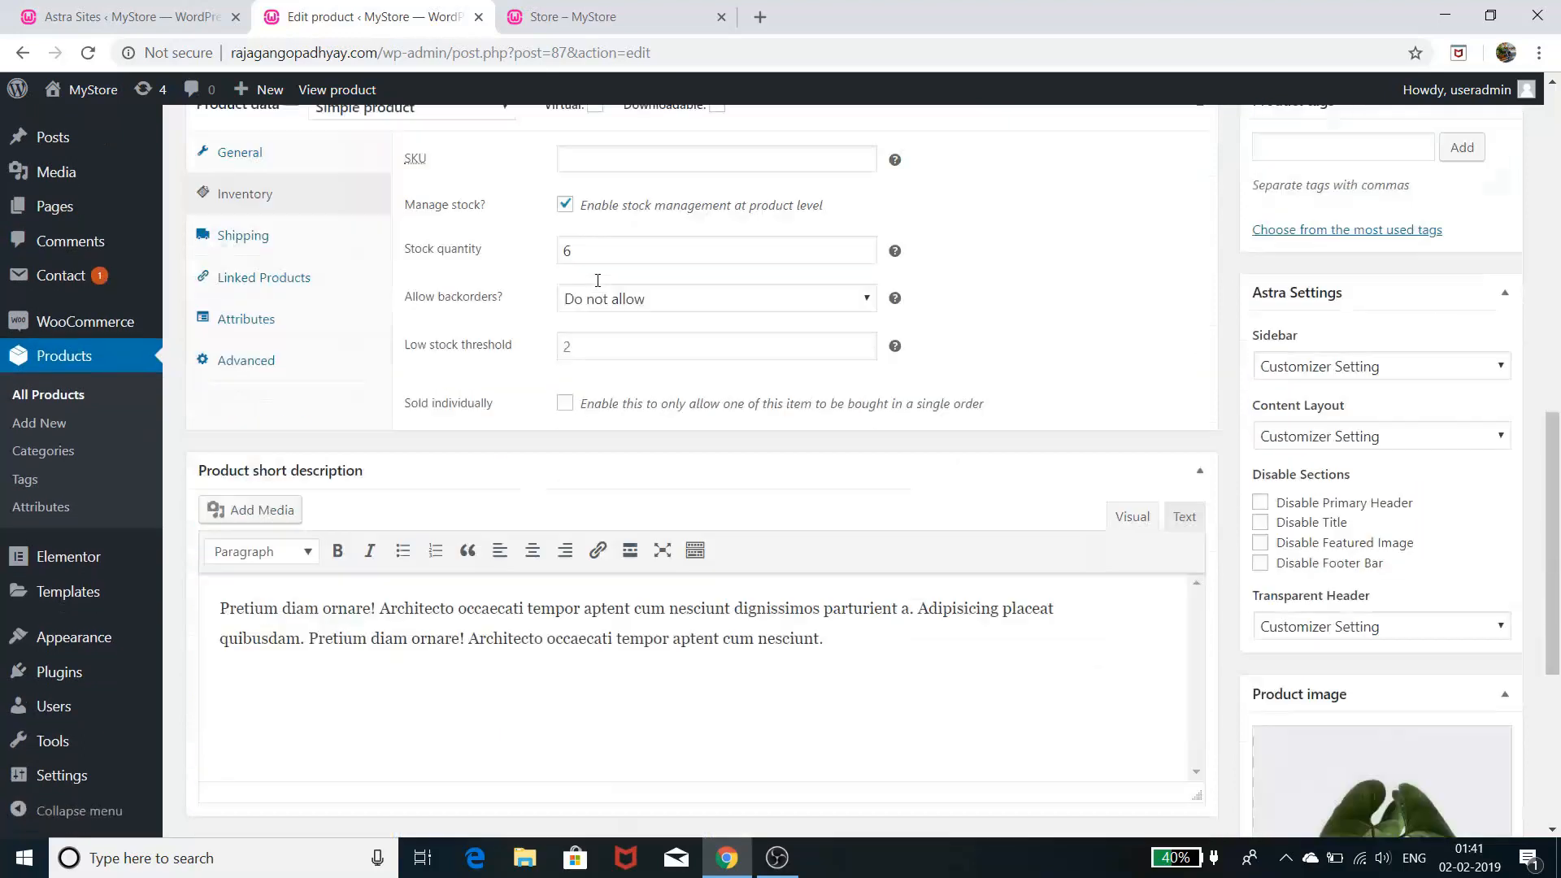
# - Review Money Plant's shipping settings (weight 0), then view its linked products
pyautogui.click(257, 178)
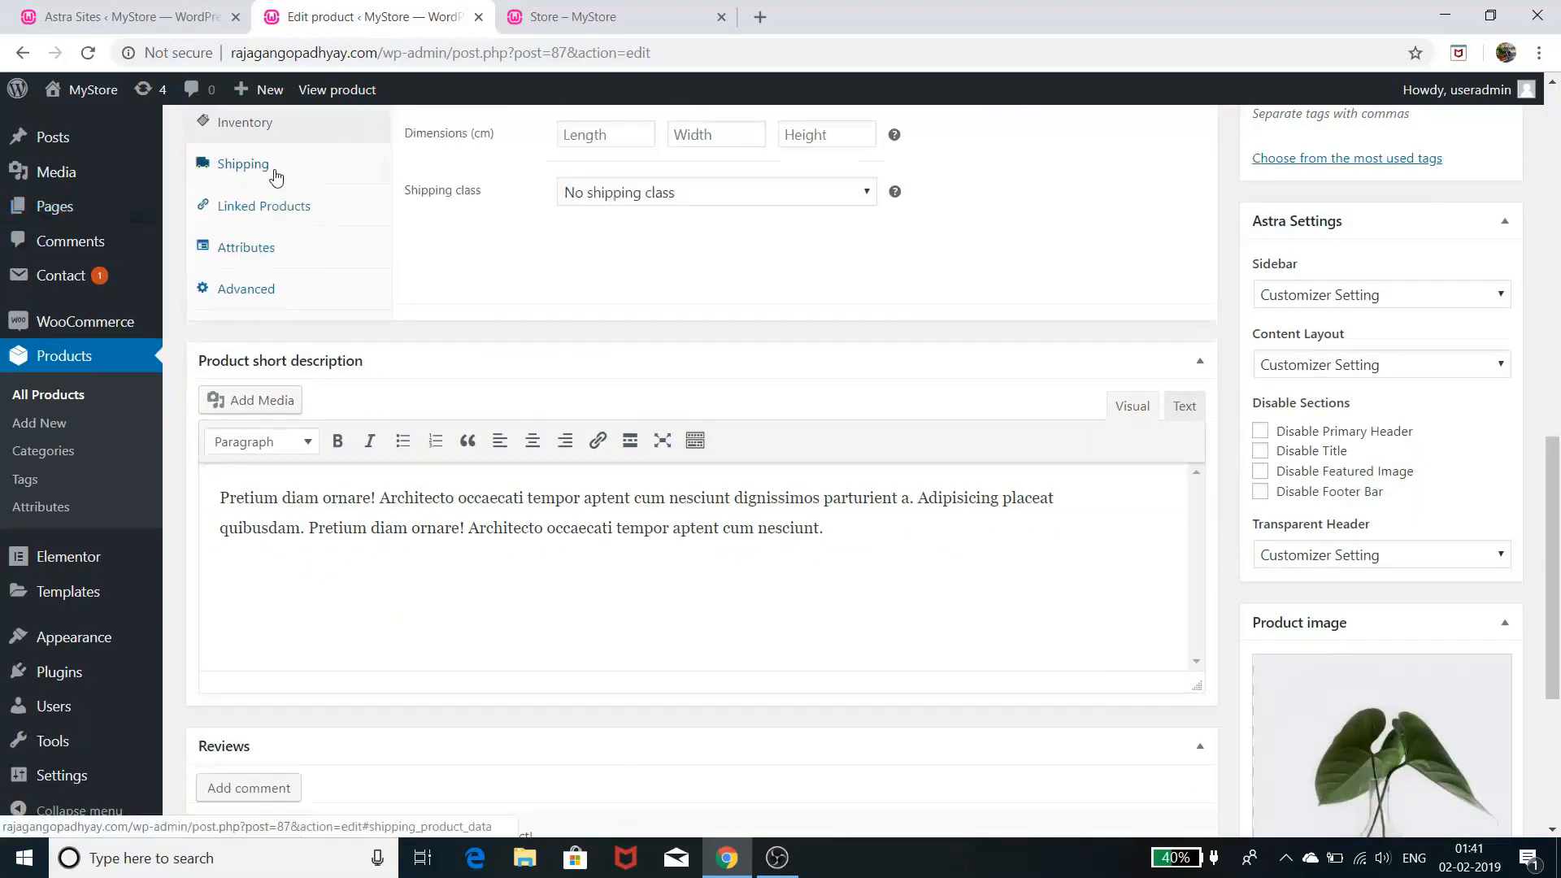
pyautogui.scroll(3, 603, 328)
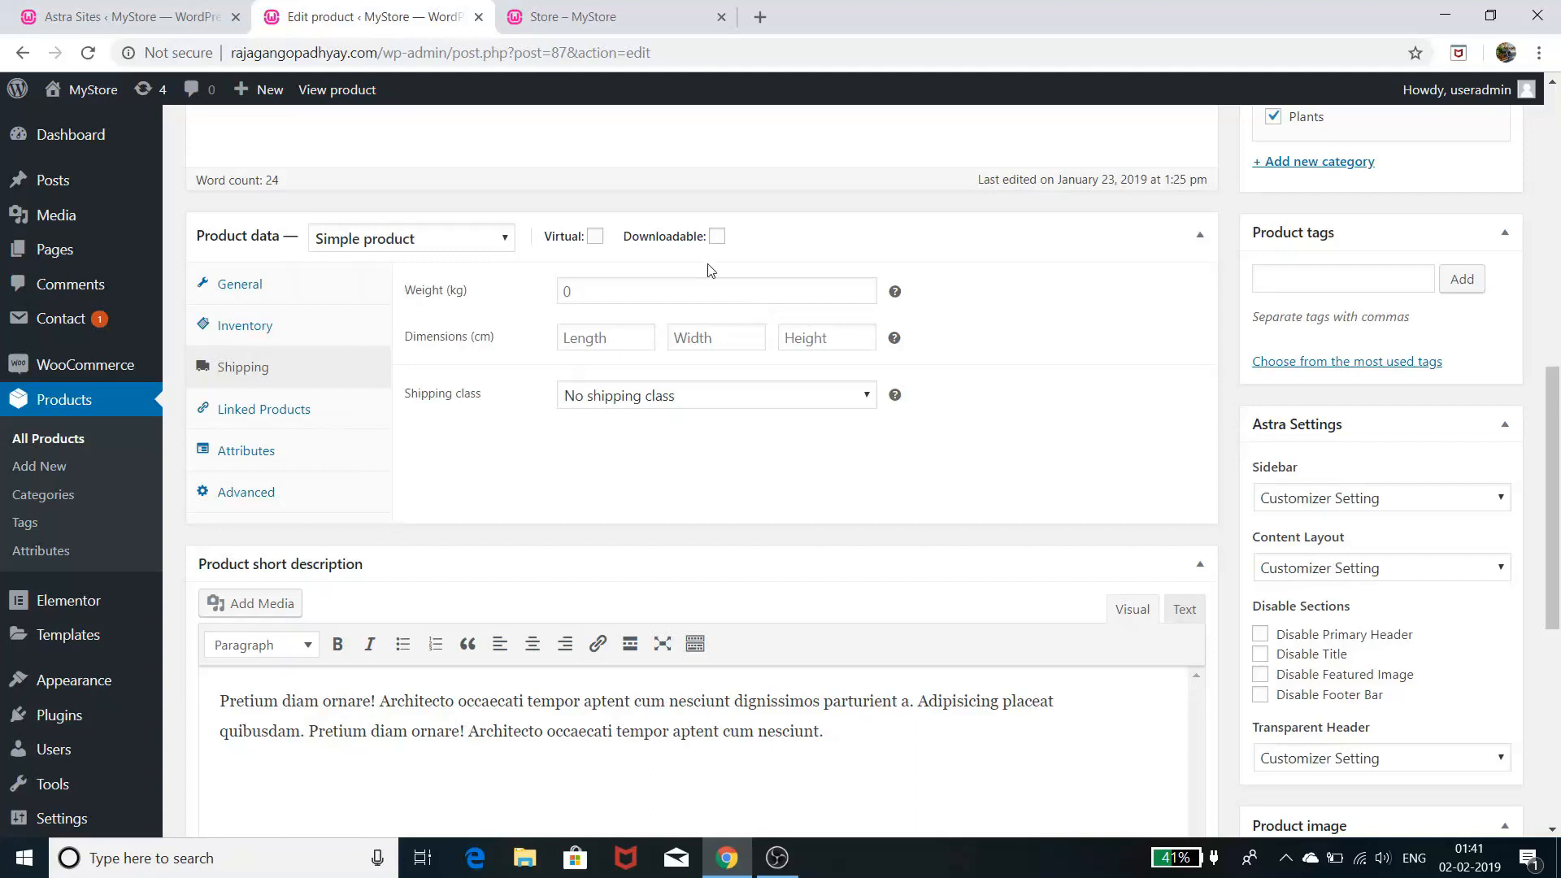
pyautogui.click(327, 415)
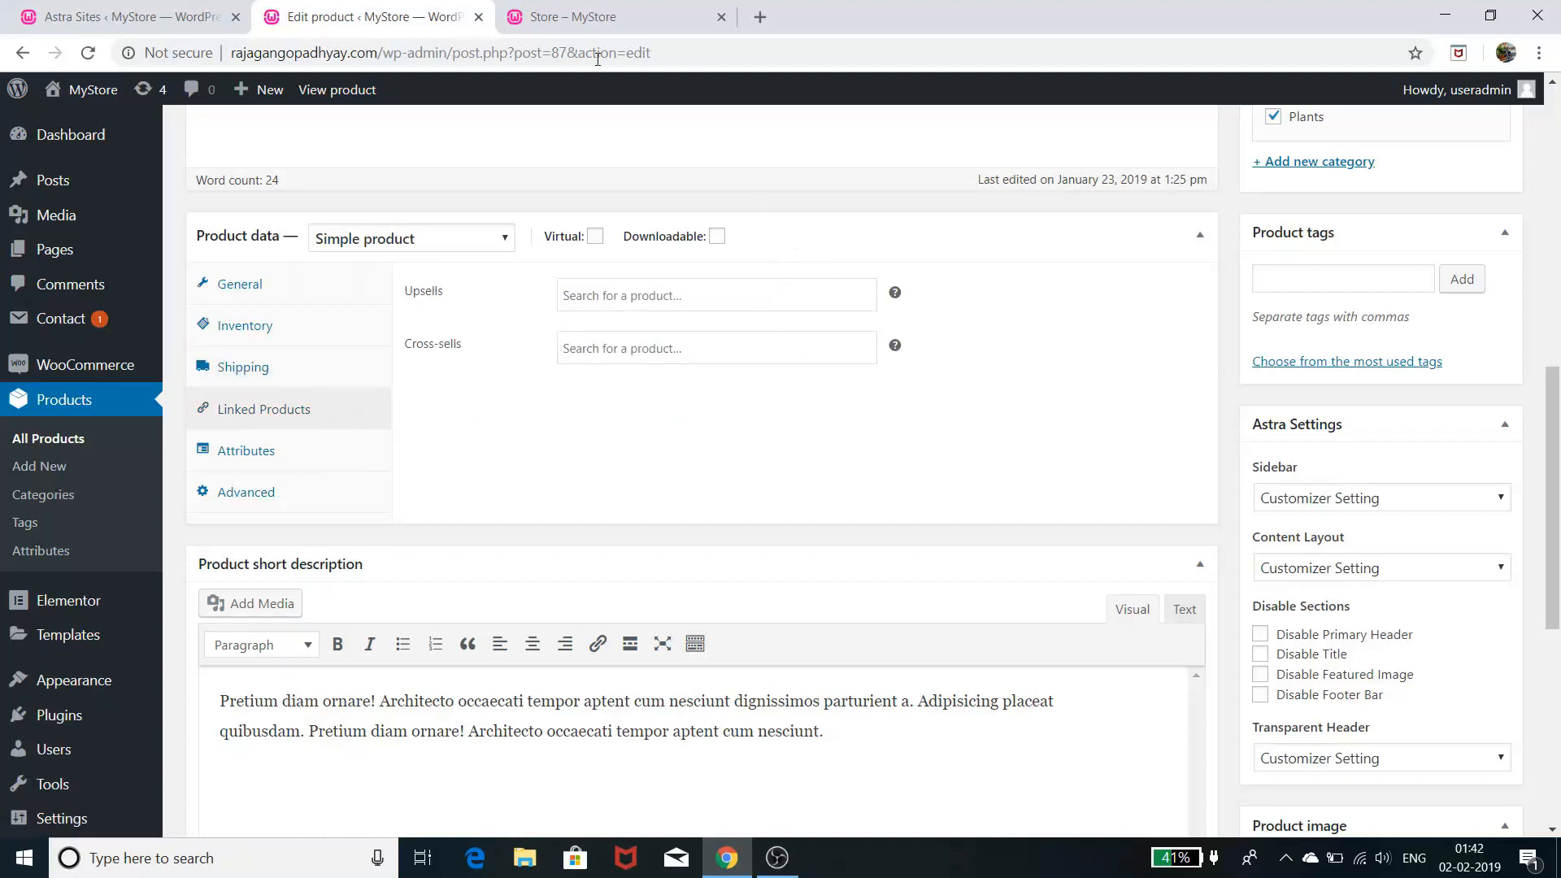
# - View the Aluminum Plant product page on the storefront
pyautogui.click(625, 18)
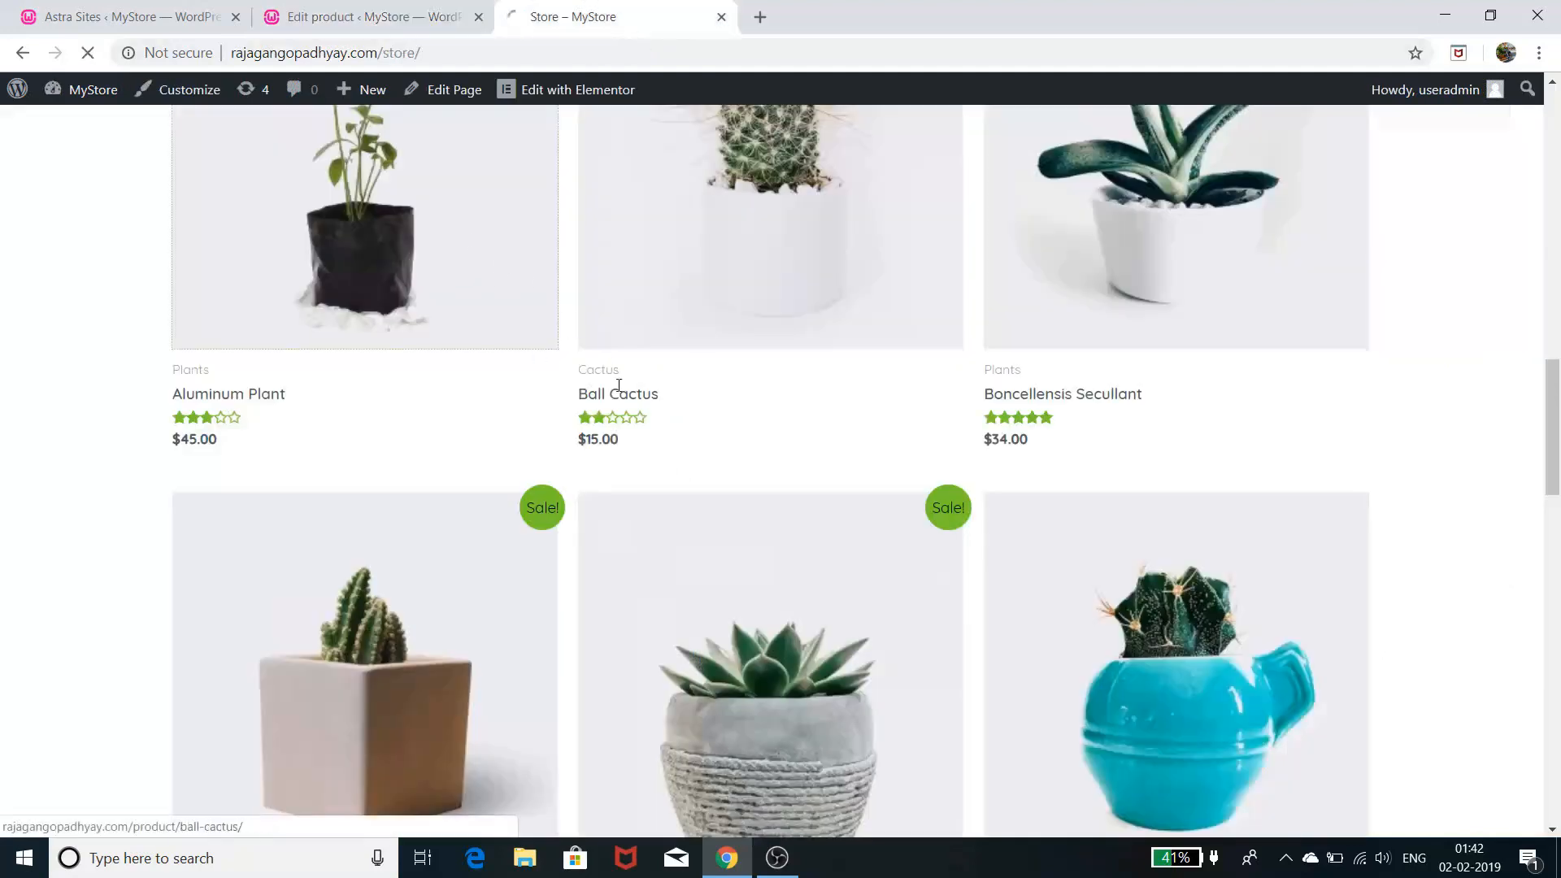
pyautogui.click(452, 233)
pyautogui.scroll(-5, 636, 397)
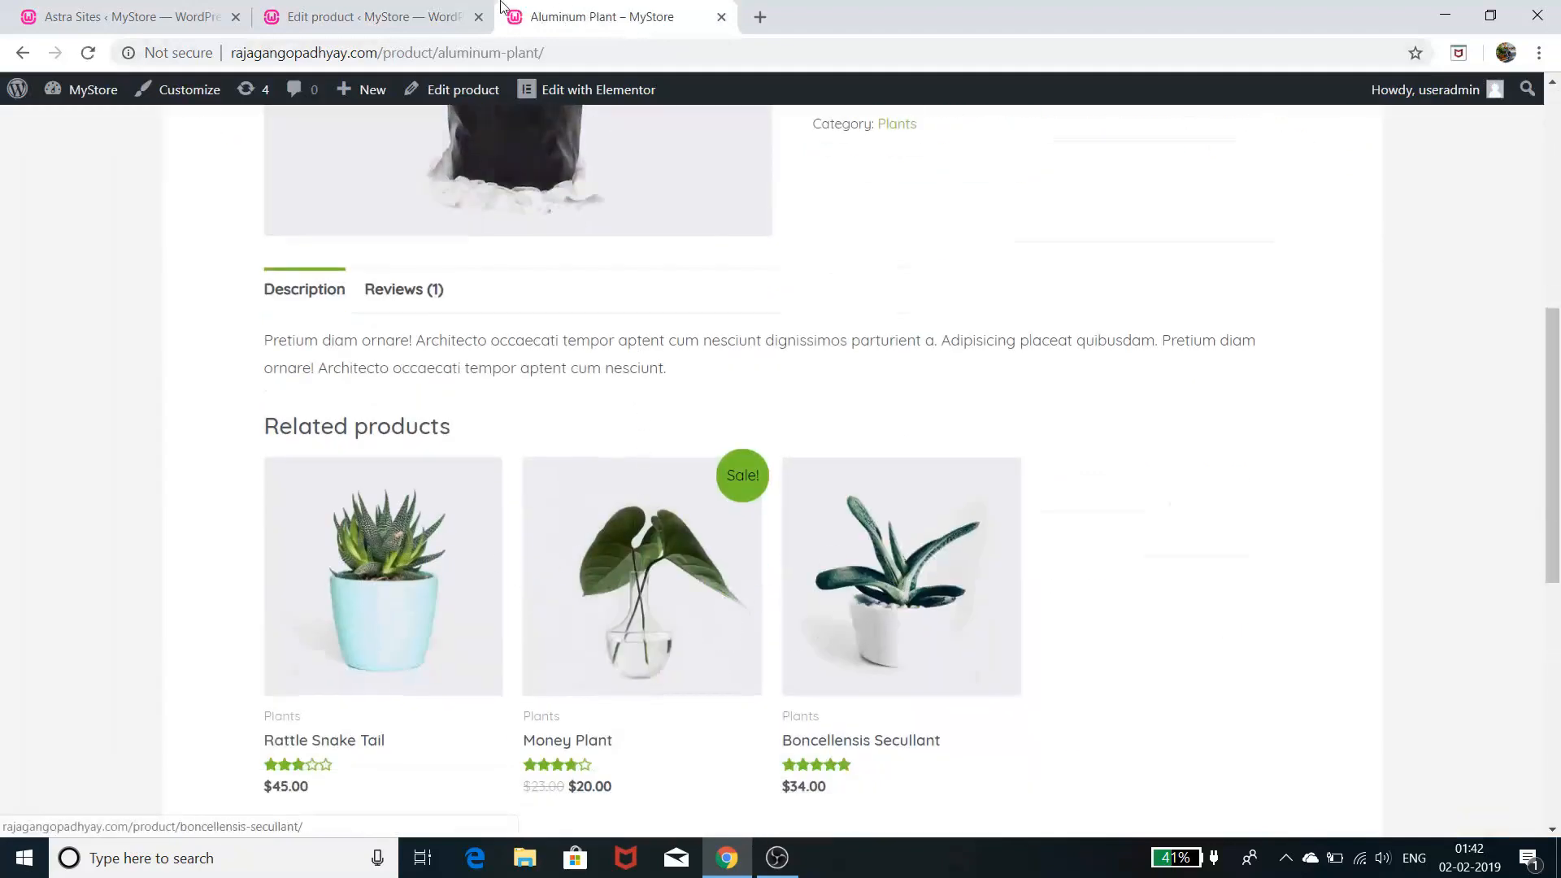
# - Return to the Money Plant edit page and show its Attributes settings, with no attributes added yet
pyautogui.click(400, 18)
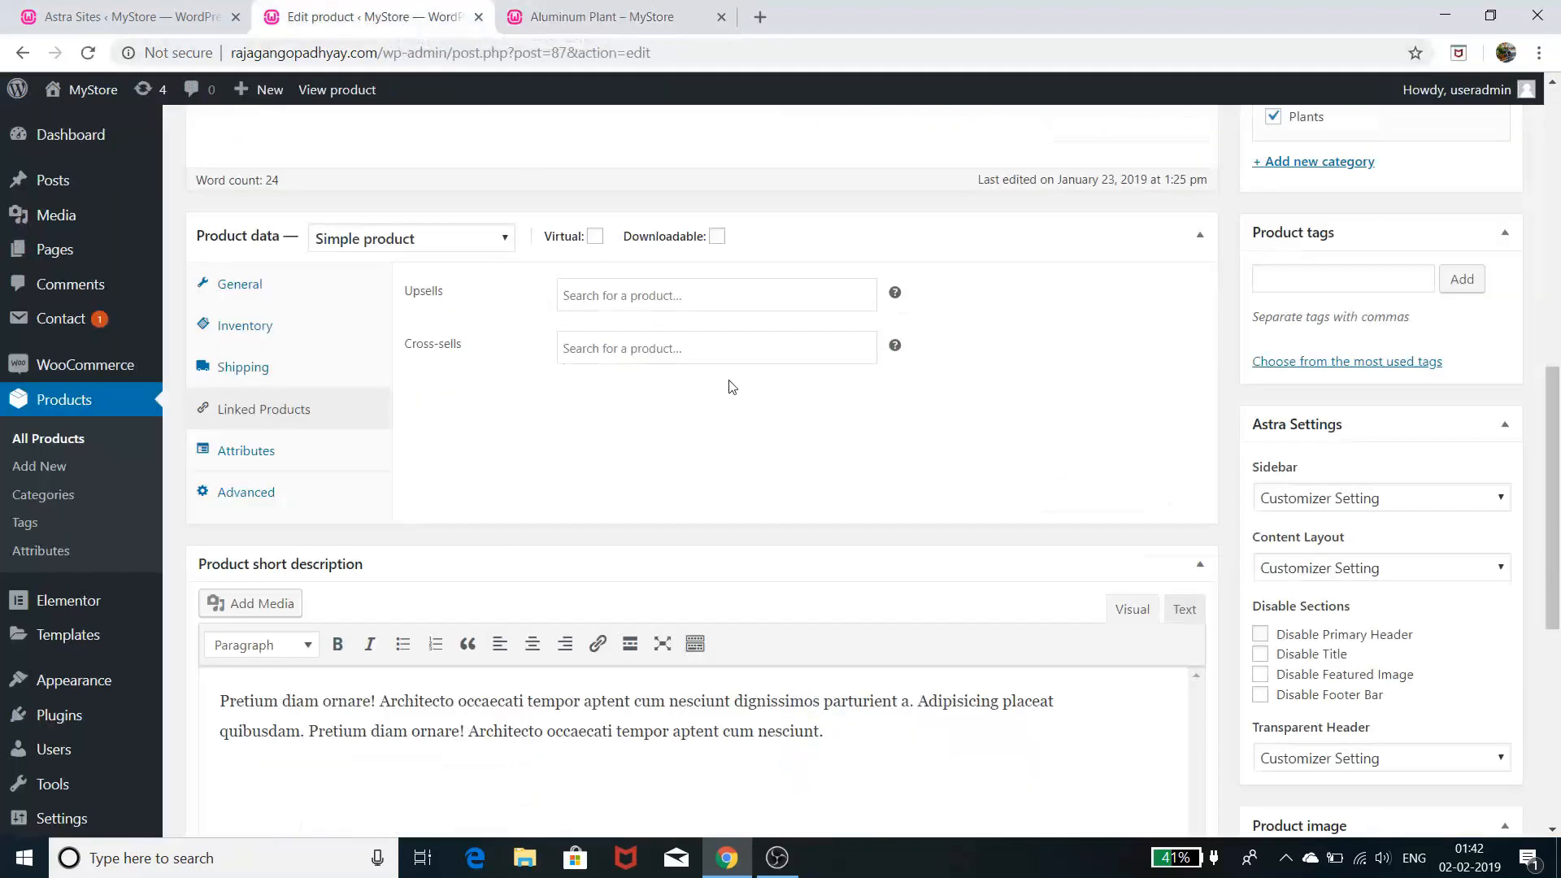
pyautogui.click(832, 298)
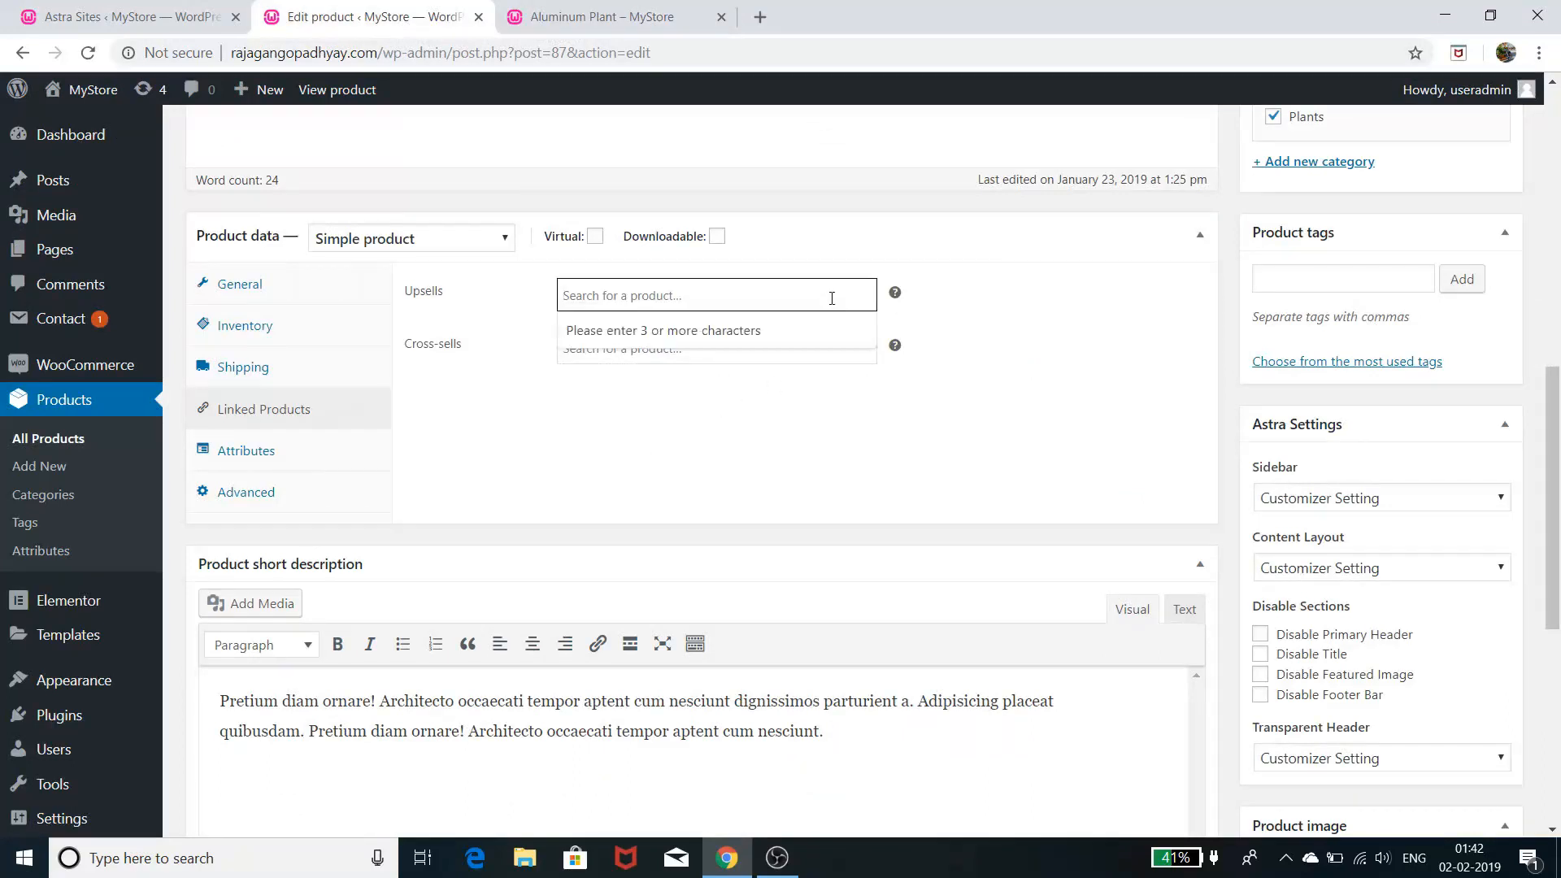
pyautogui.click(767, 295)
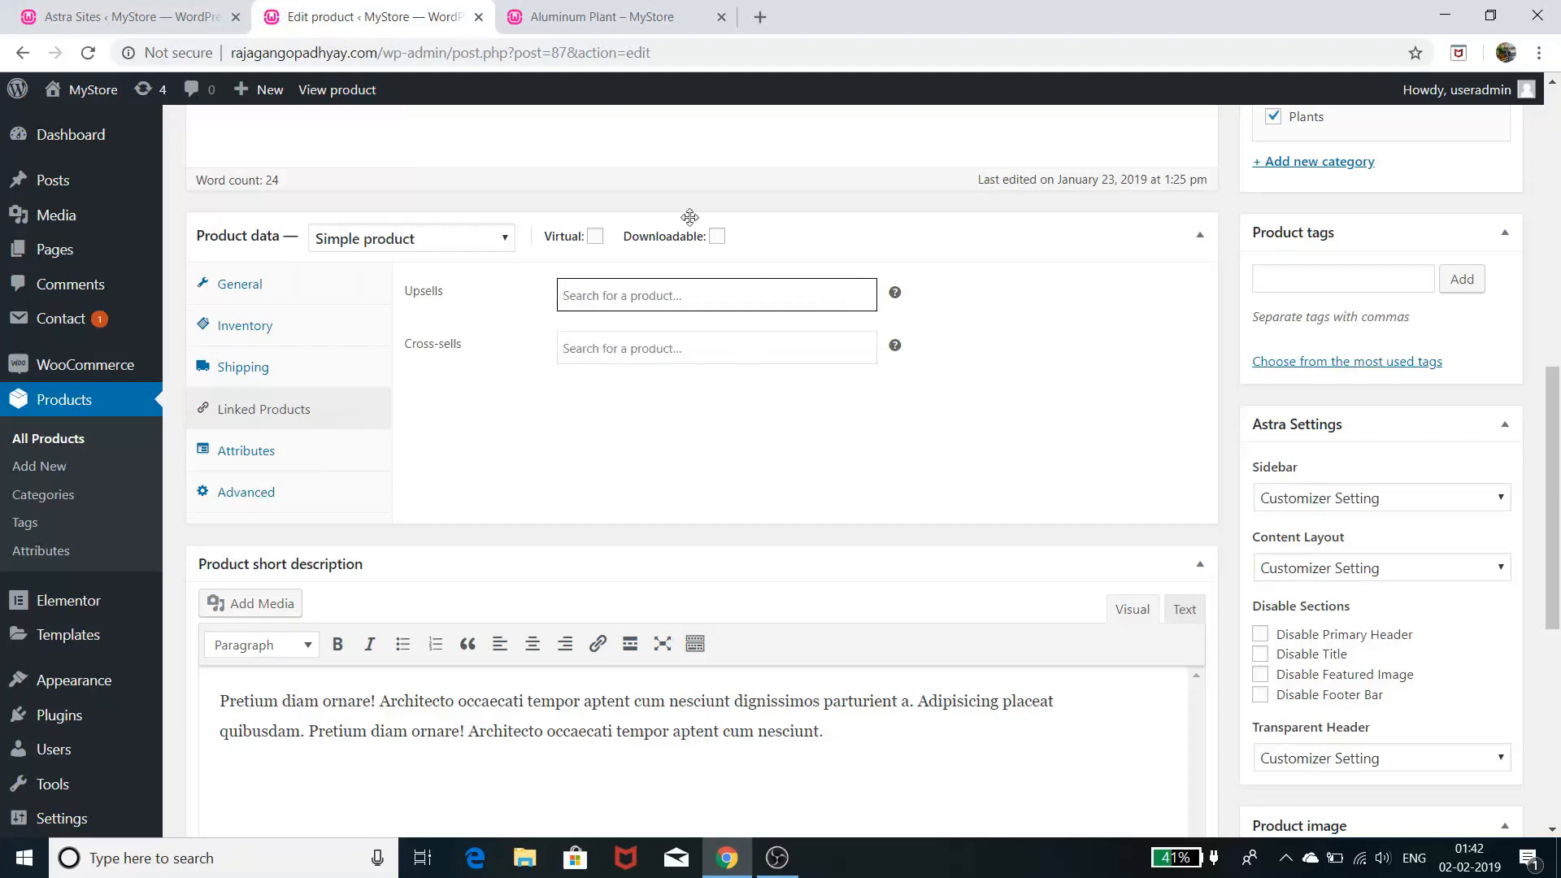
pyautogui.click(643, 14)
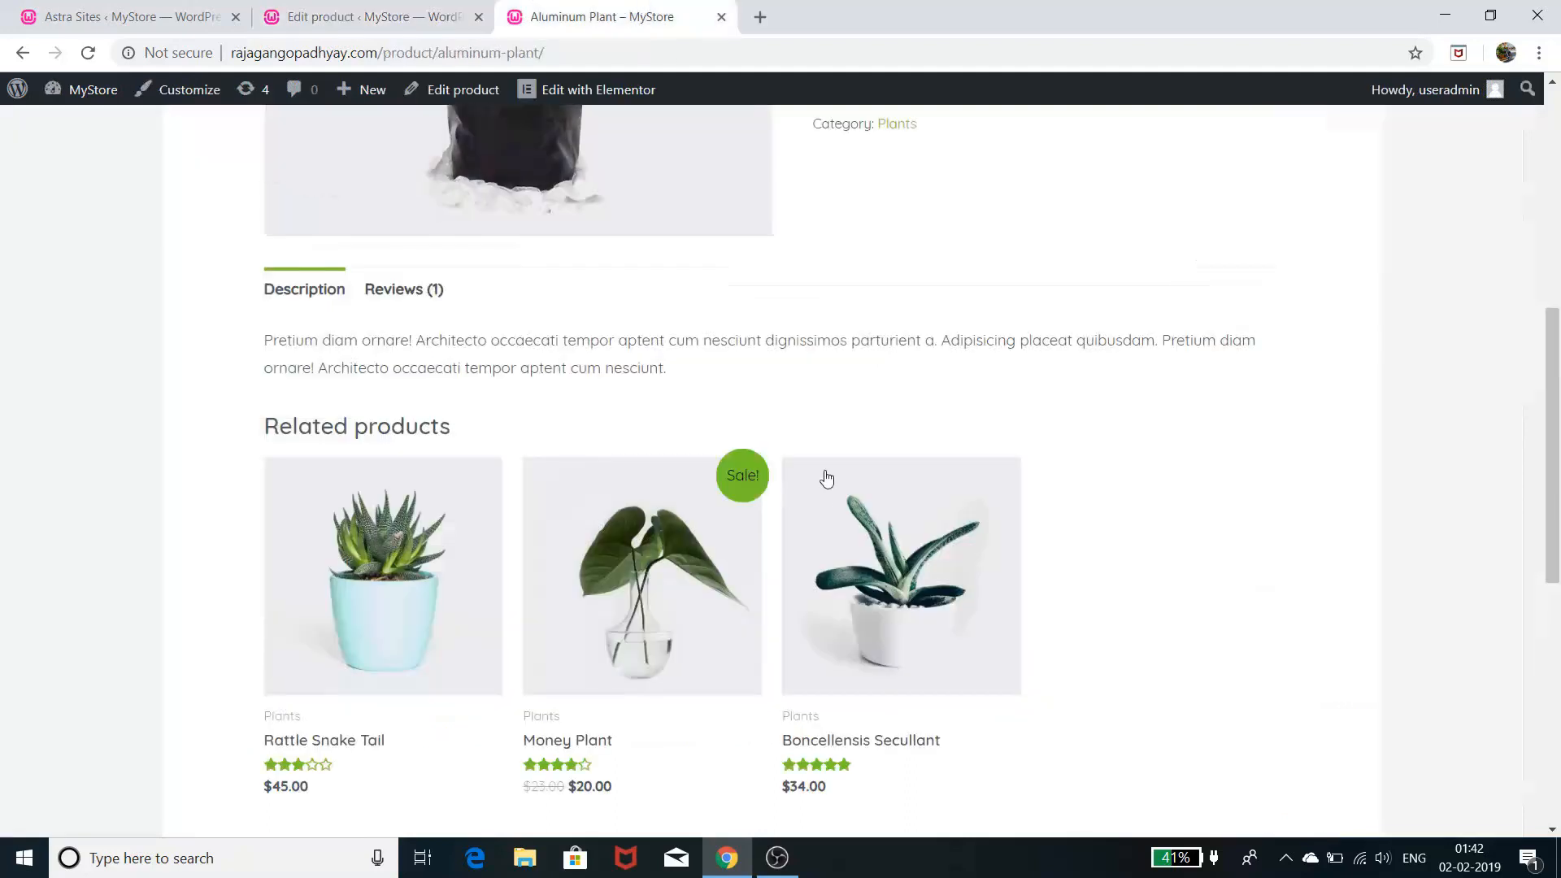
pyautogui.click(382, 19)
pyautogui.click(270, 457)
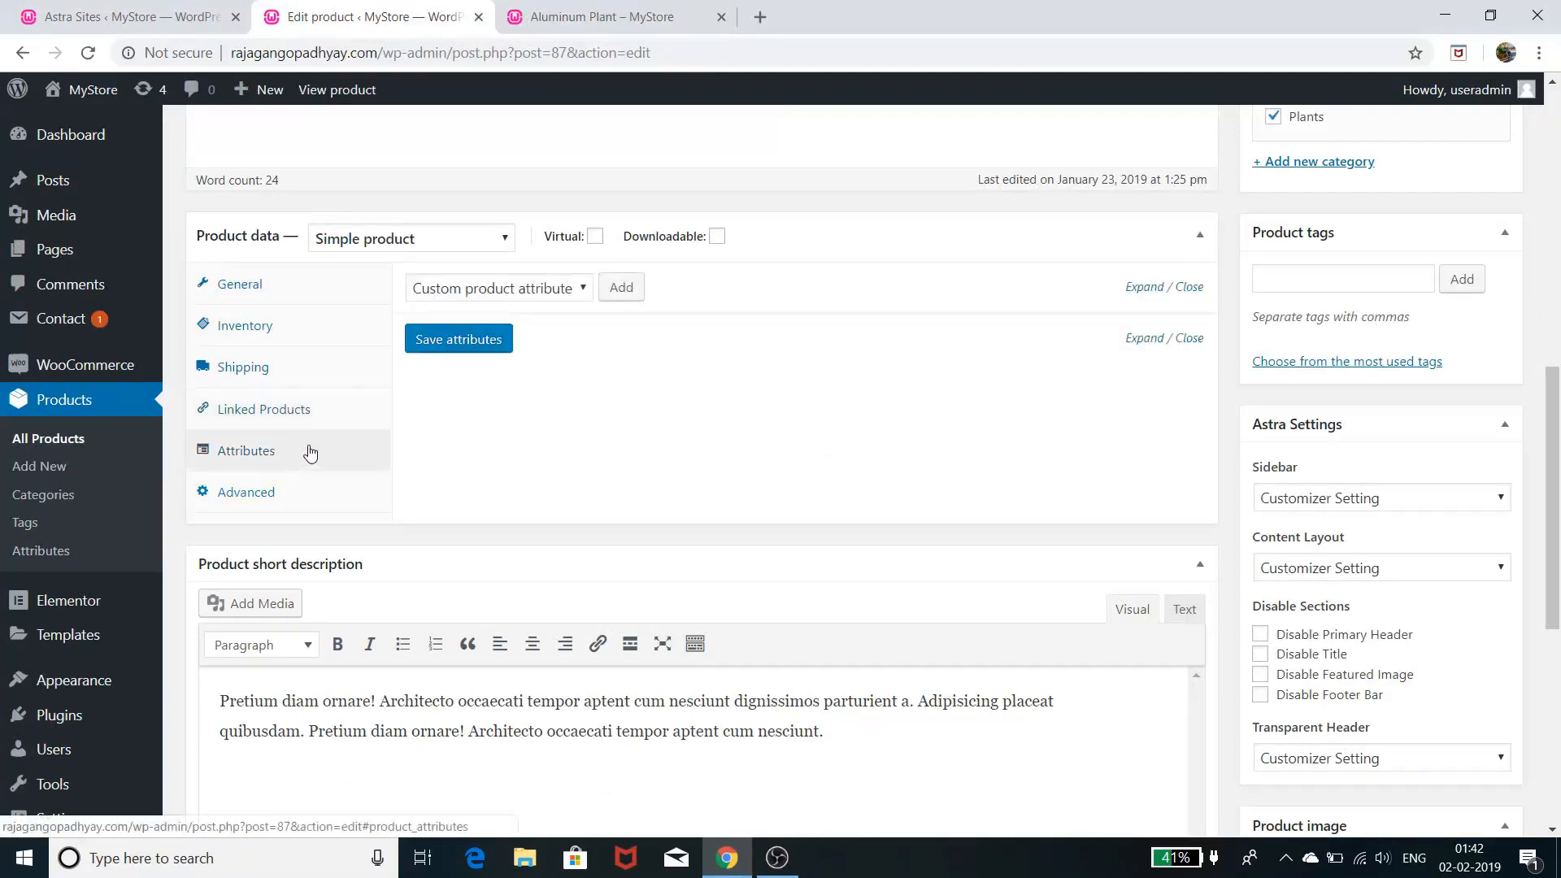
# - Check the Advanced product data, then return to General showing regular price 23 and sale price 20
pyautogui.click(574, 289)
pyautogui.click(575, 290)
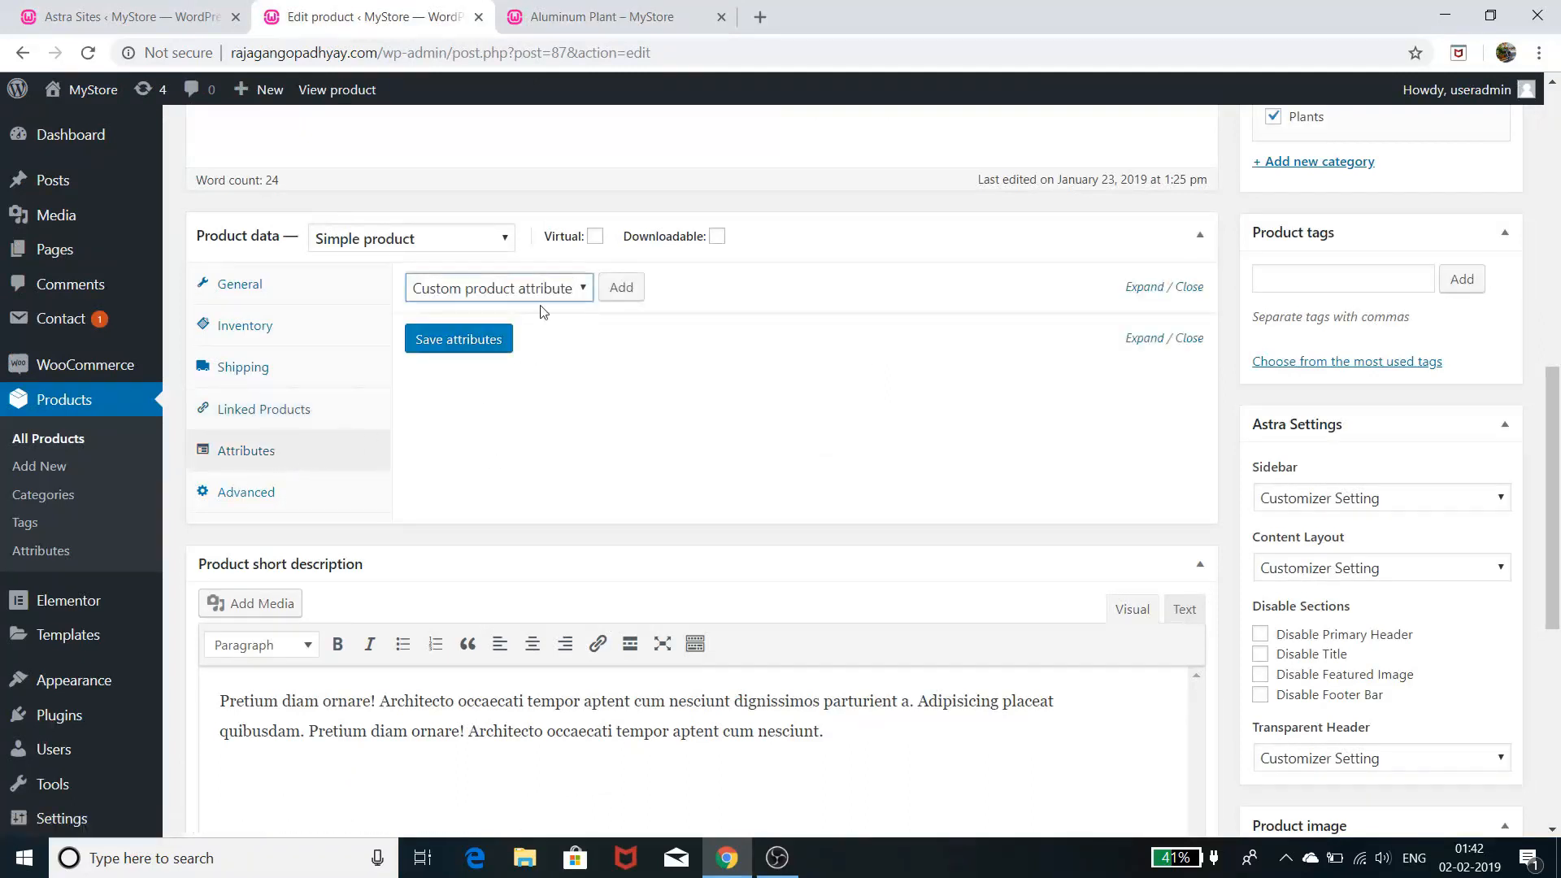
pyautogui.click(246, 494)
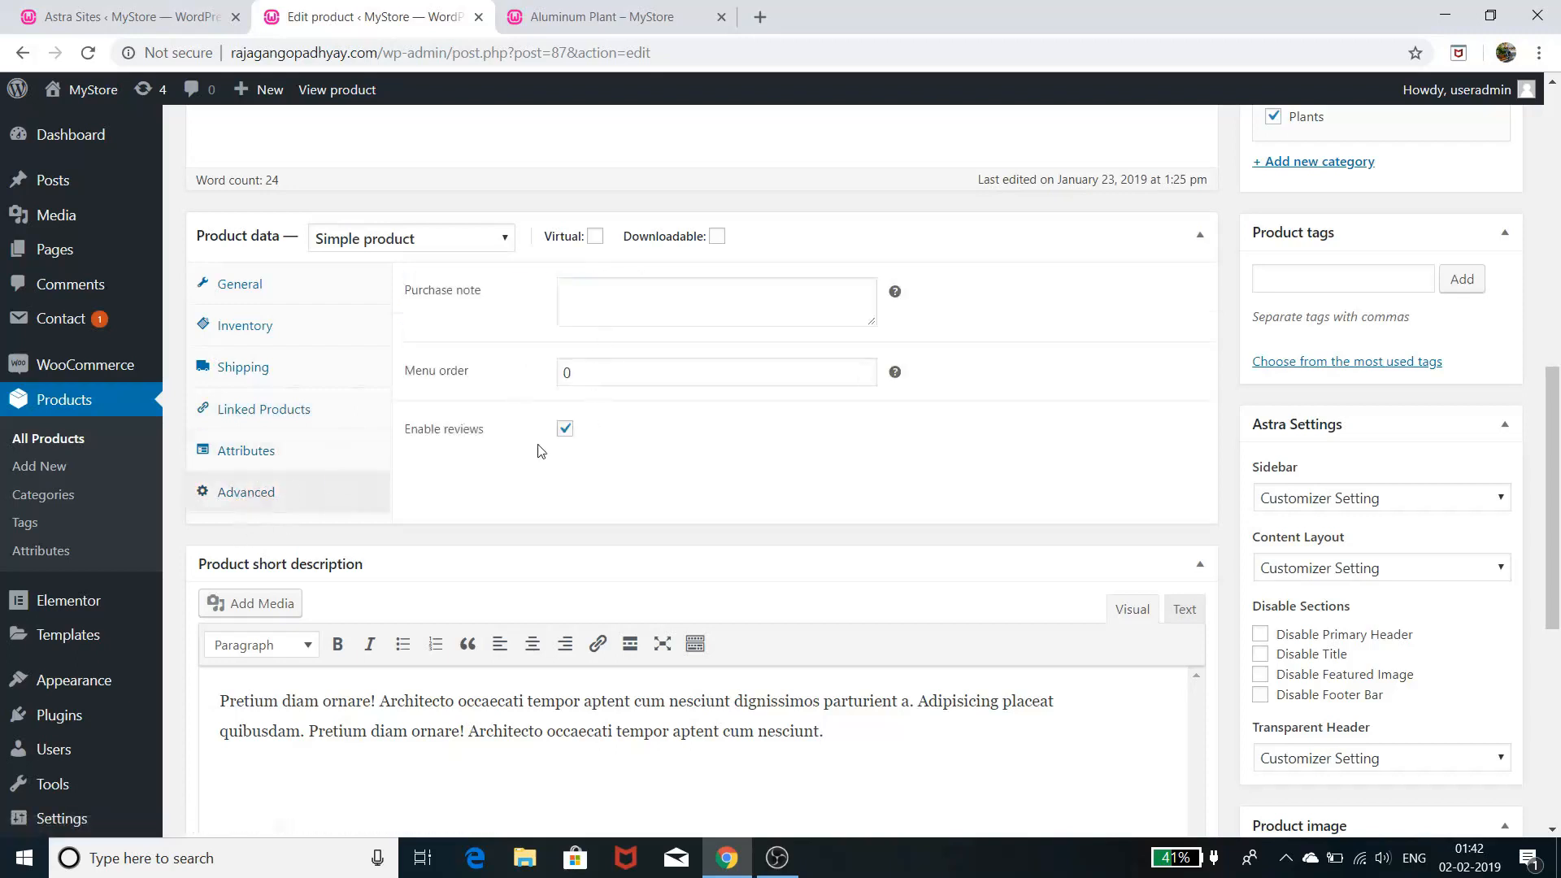
pyautogui.click(244, 286)
# - Scroll up and down through the Money Plant edit page to review its settings
pyautogui.scroll(-1, 537, 476)
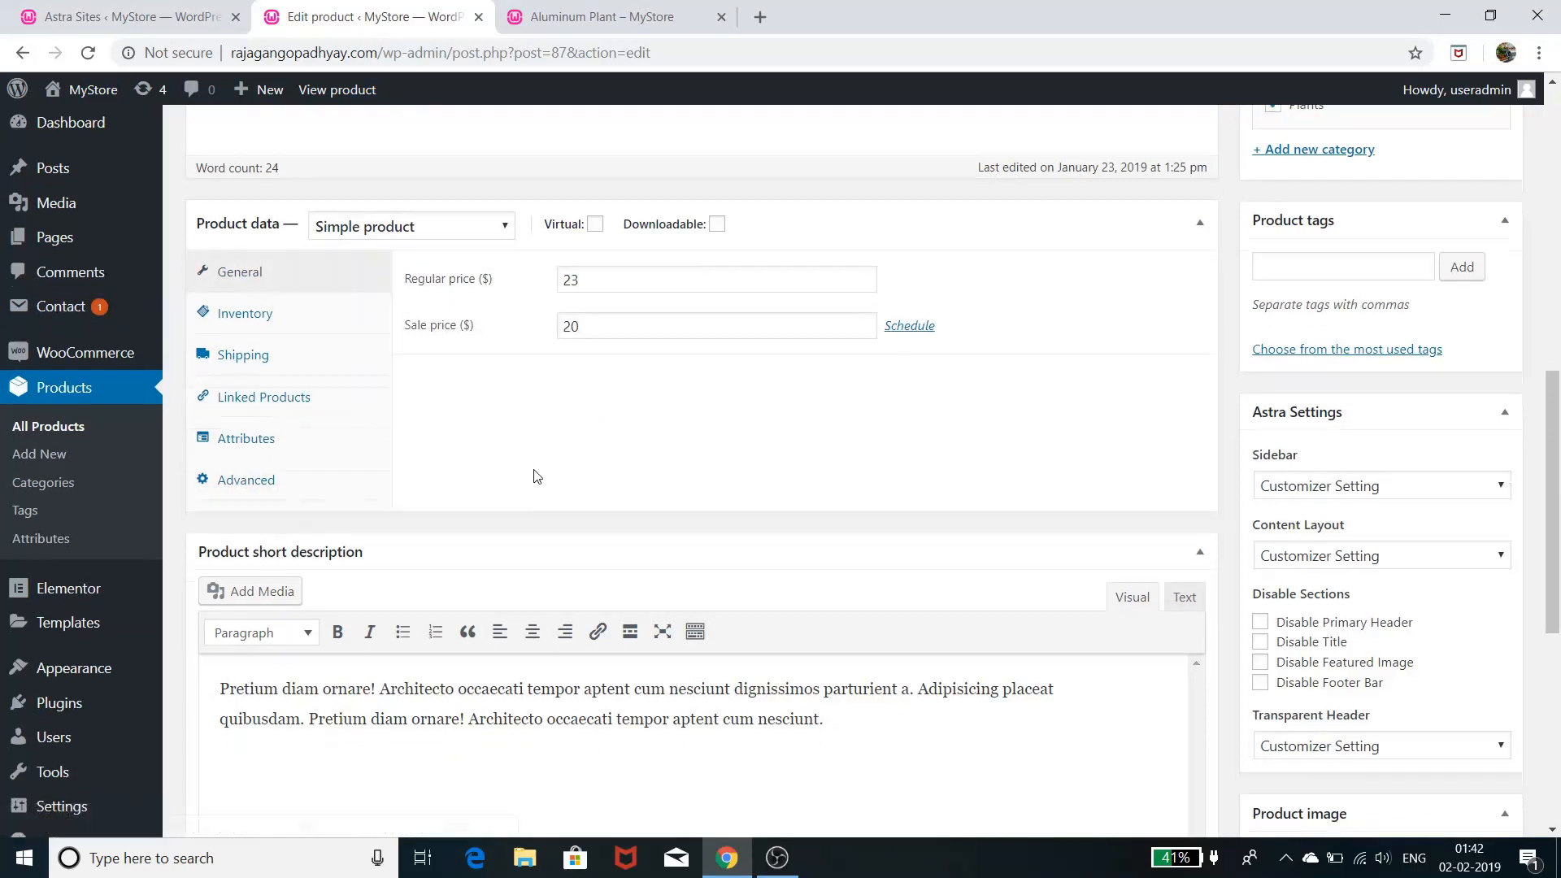
pyautogui.scroll(-5, 537, 475)
pyautogui.scroll(-2, 538, 463)
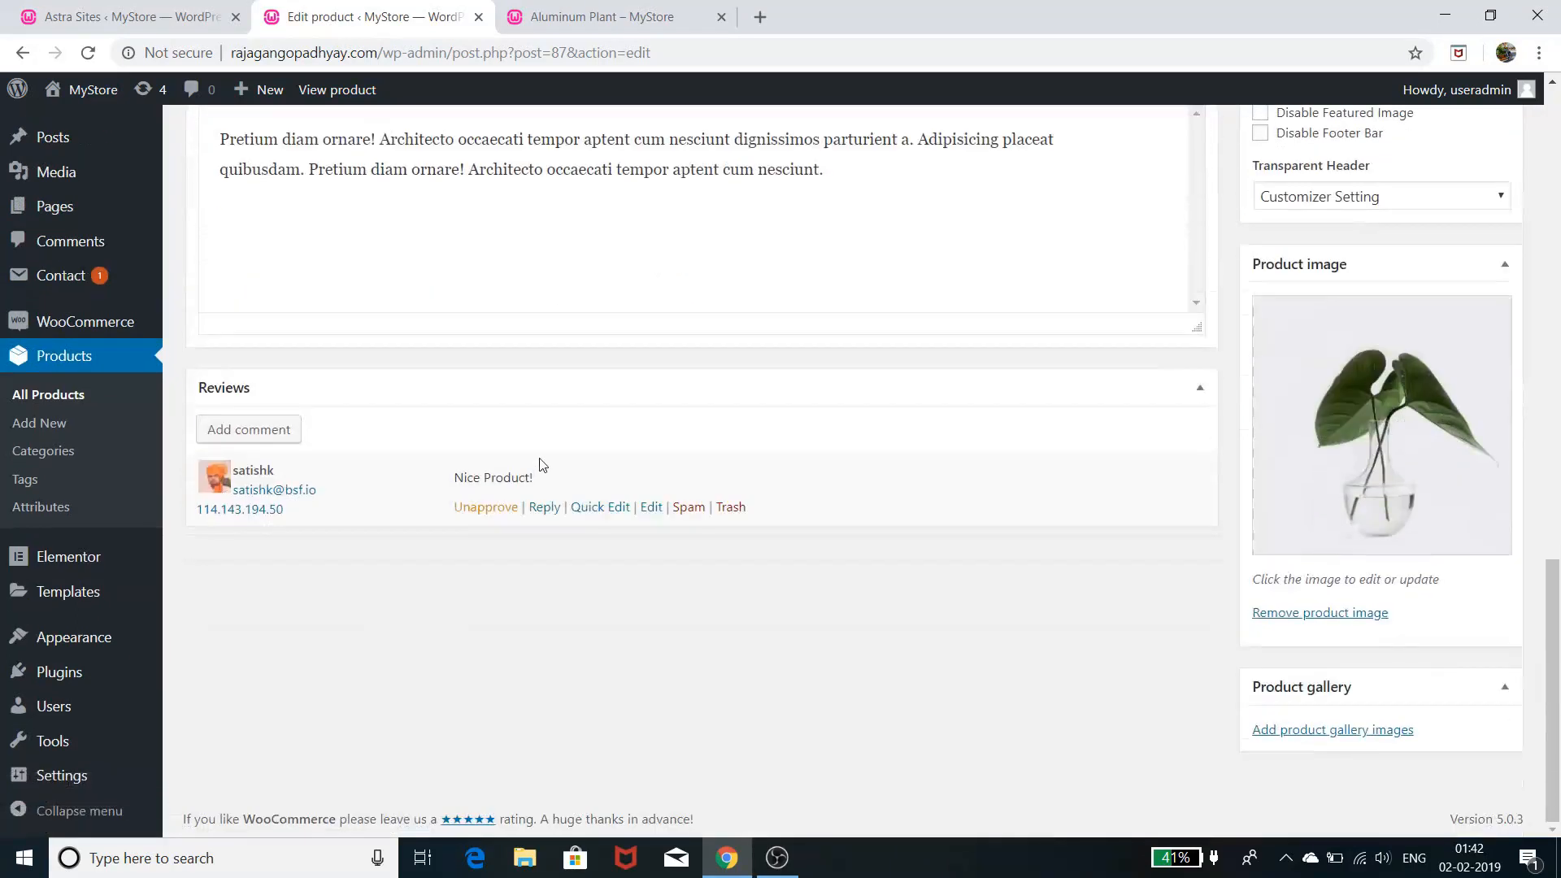
pyautogui.scroll(17, 538, 463)
pyautogui.scroll(2, 542, 463)
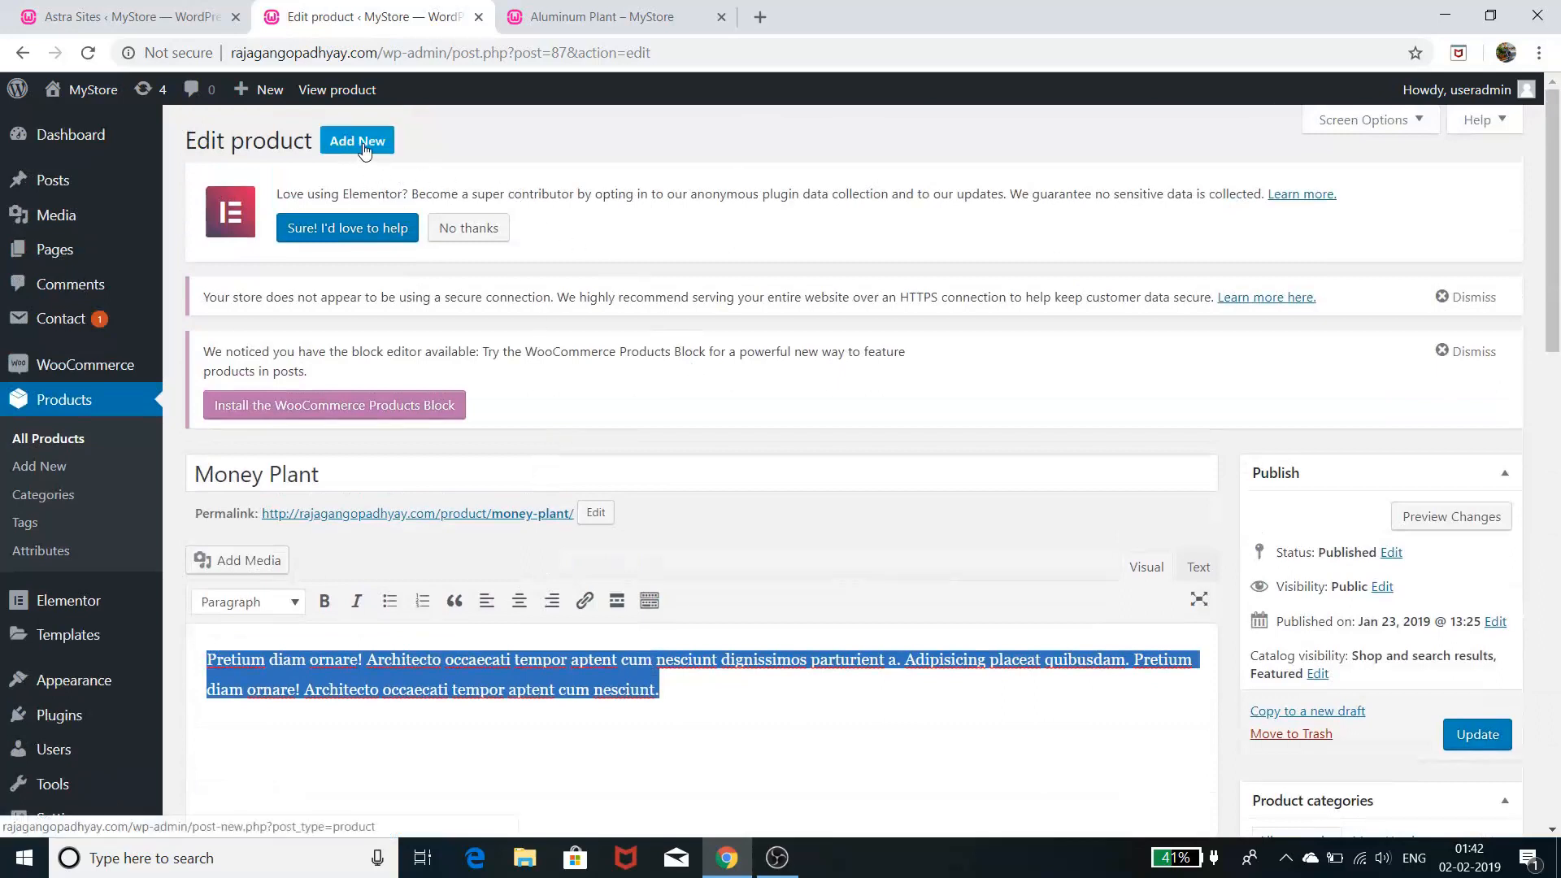
pyautogui.scroll(-12, 829, 492)
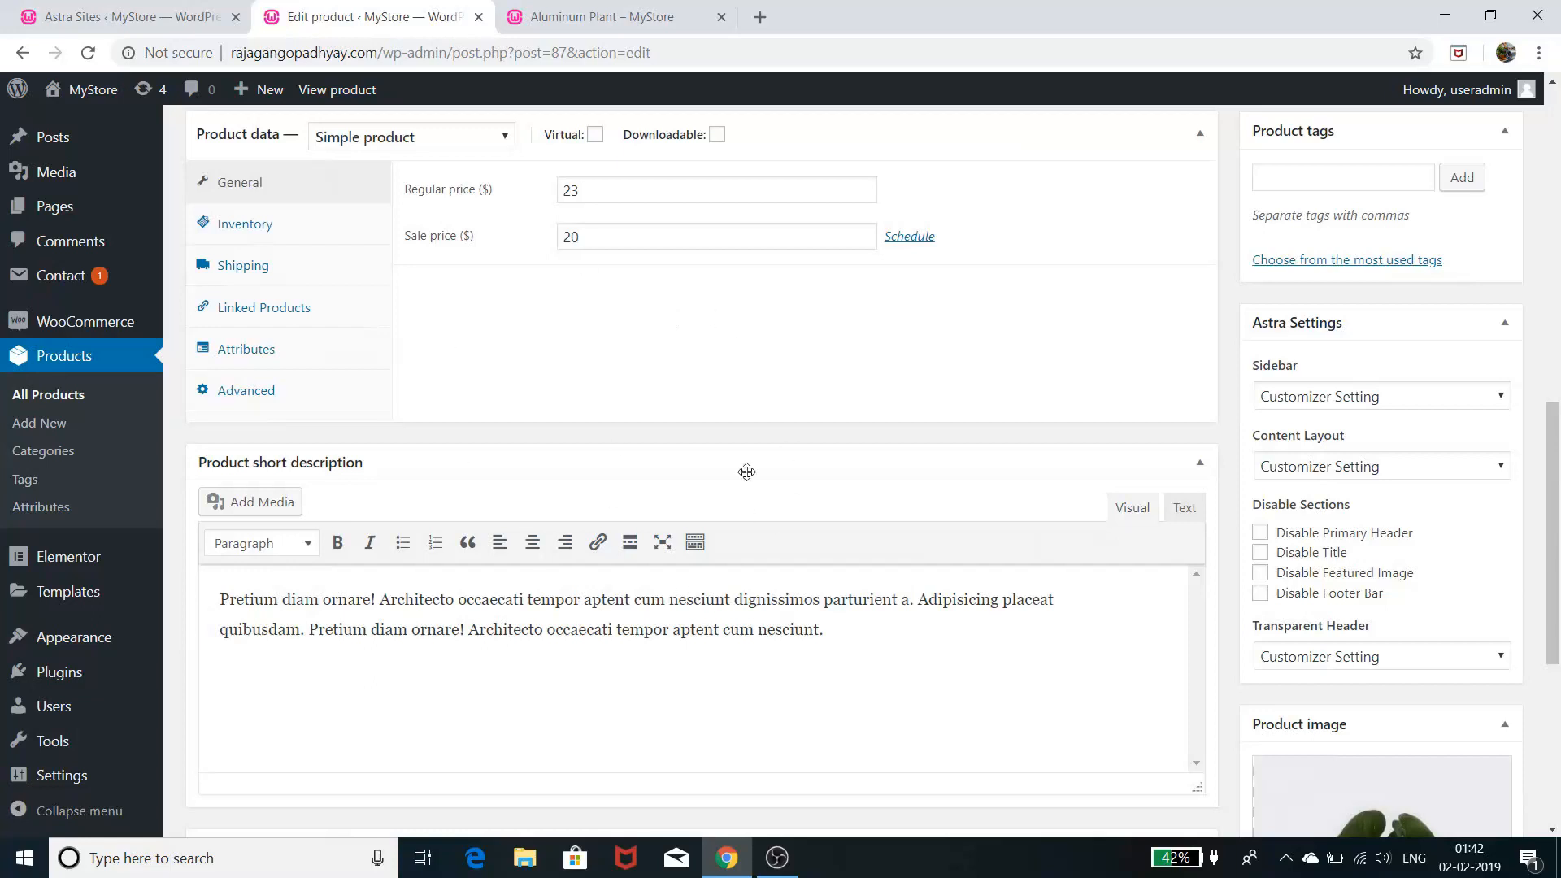
pyautogui.scroll(6, 750, 470)
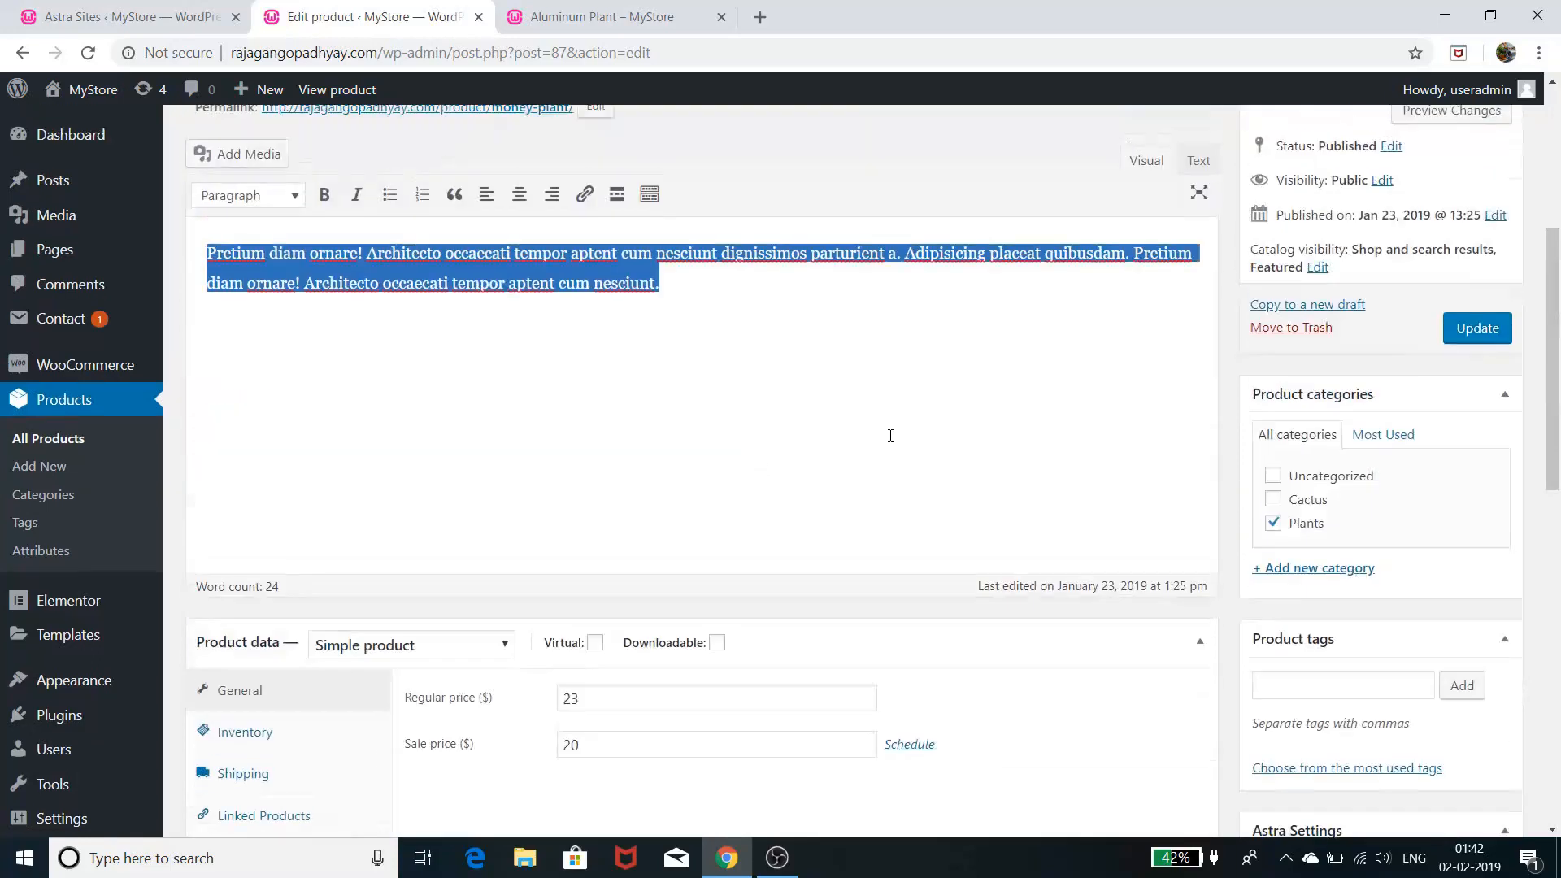
pyautogui.scroll(-5, 891, 442)
pyautogui.scroll(-7, 895, 455)
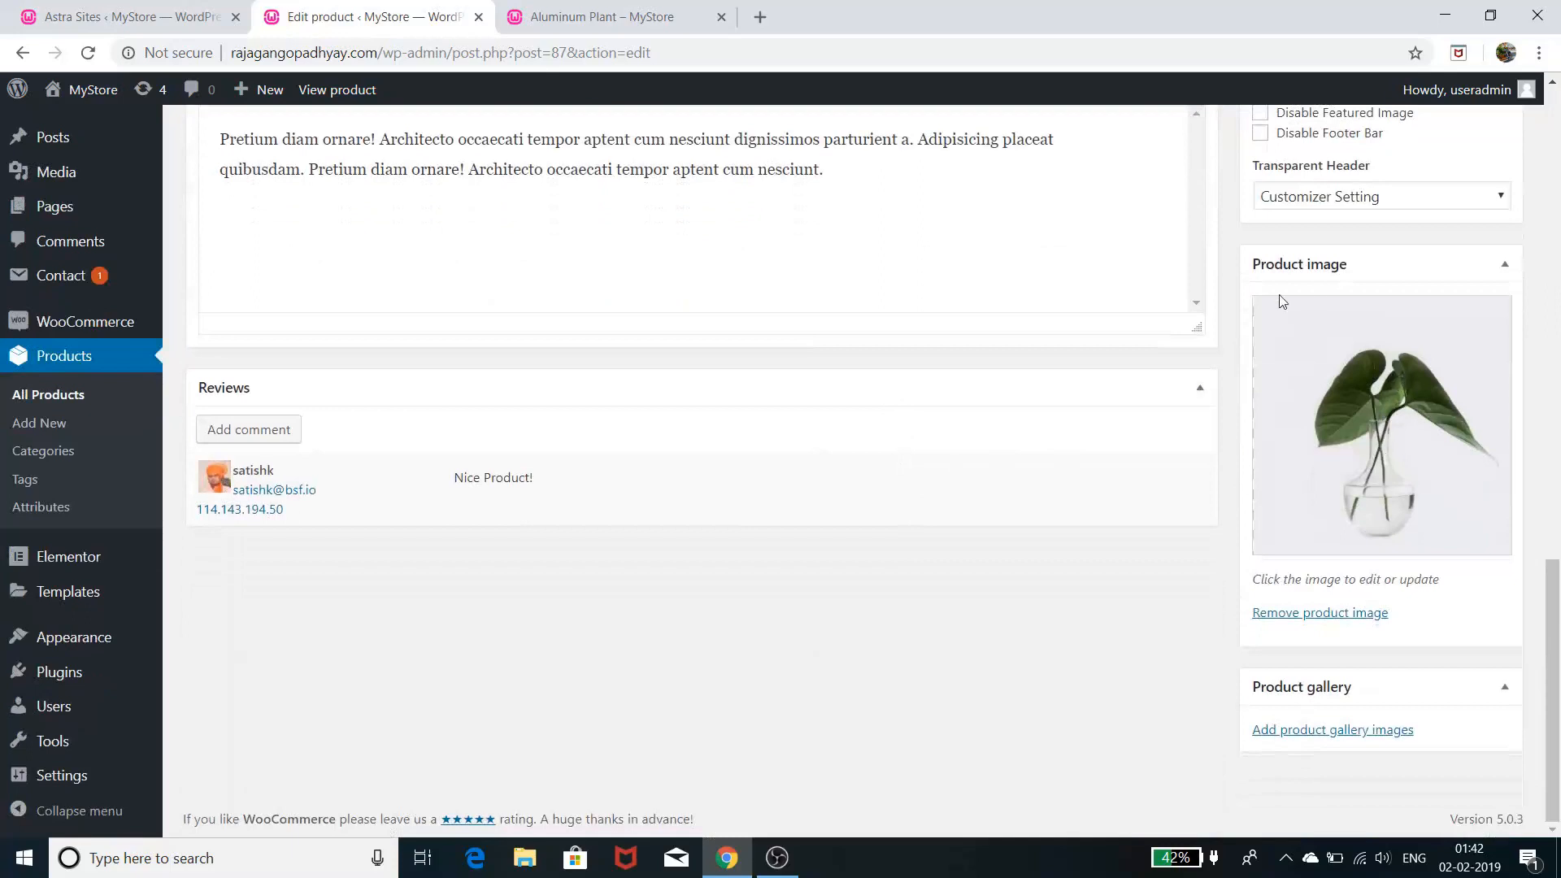
pyautogui.scroll(15, 1318, 491)
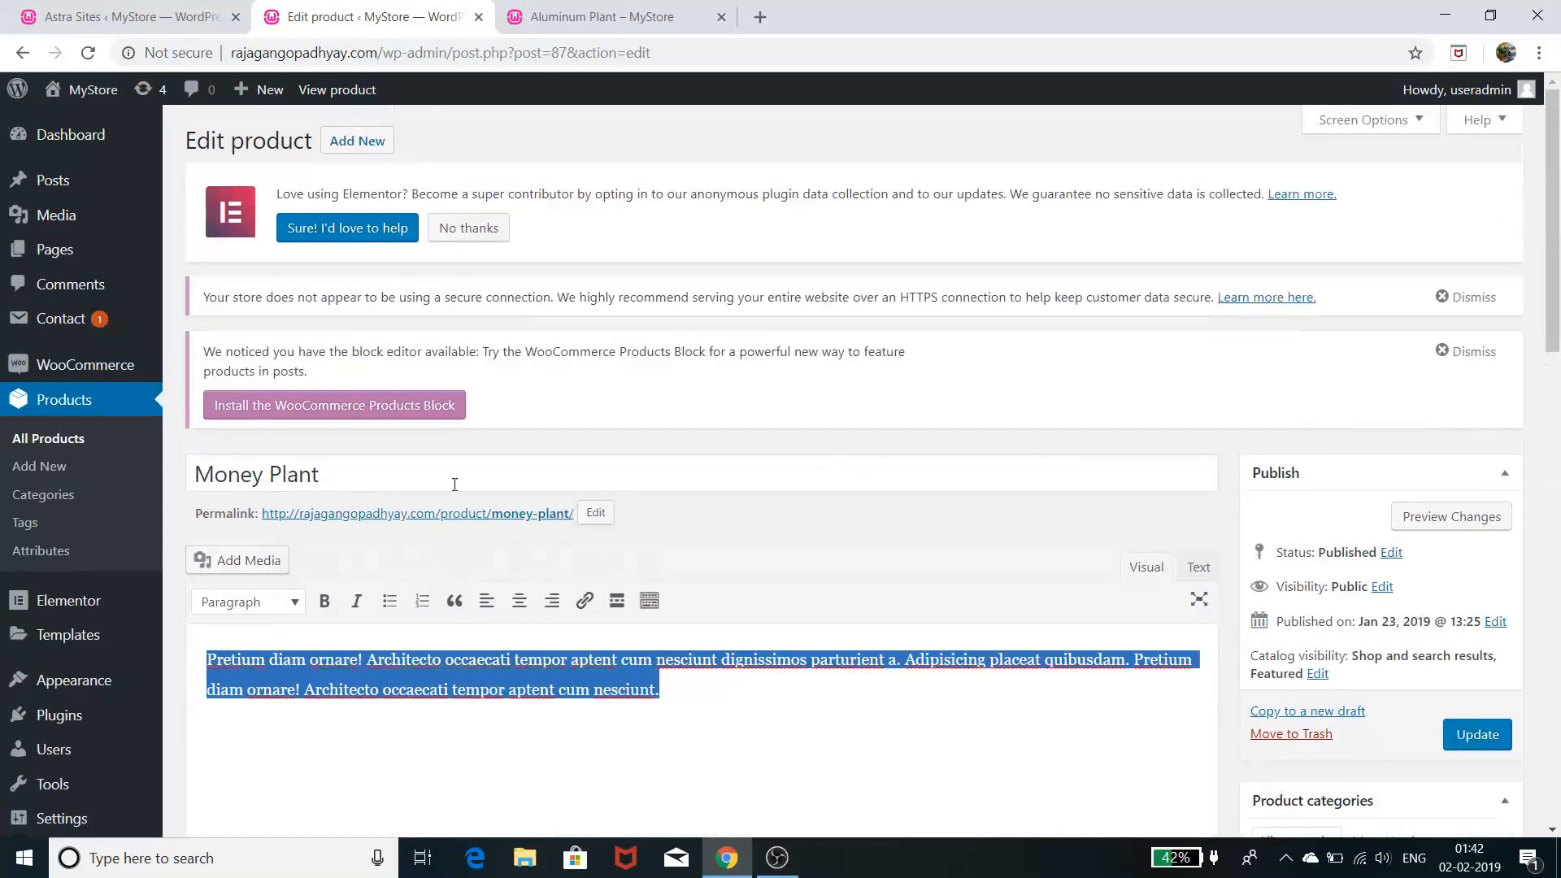
pyautogui.scroll(-4, 467, 555)
pyautogui.scroll(-5, 645, 548)
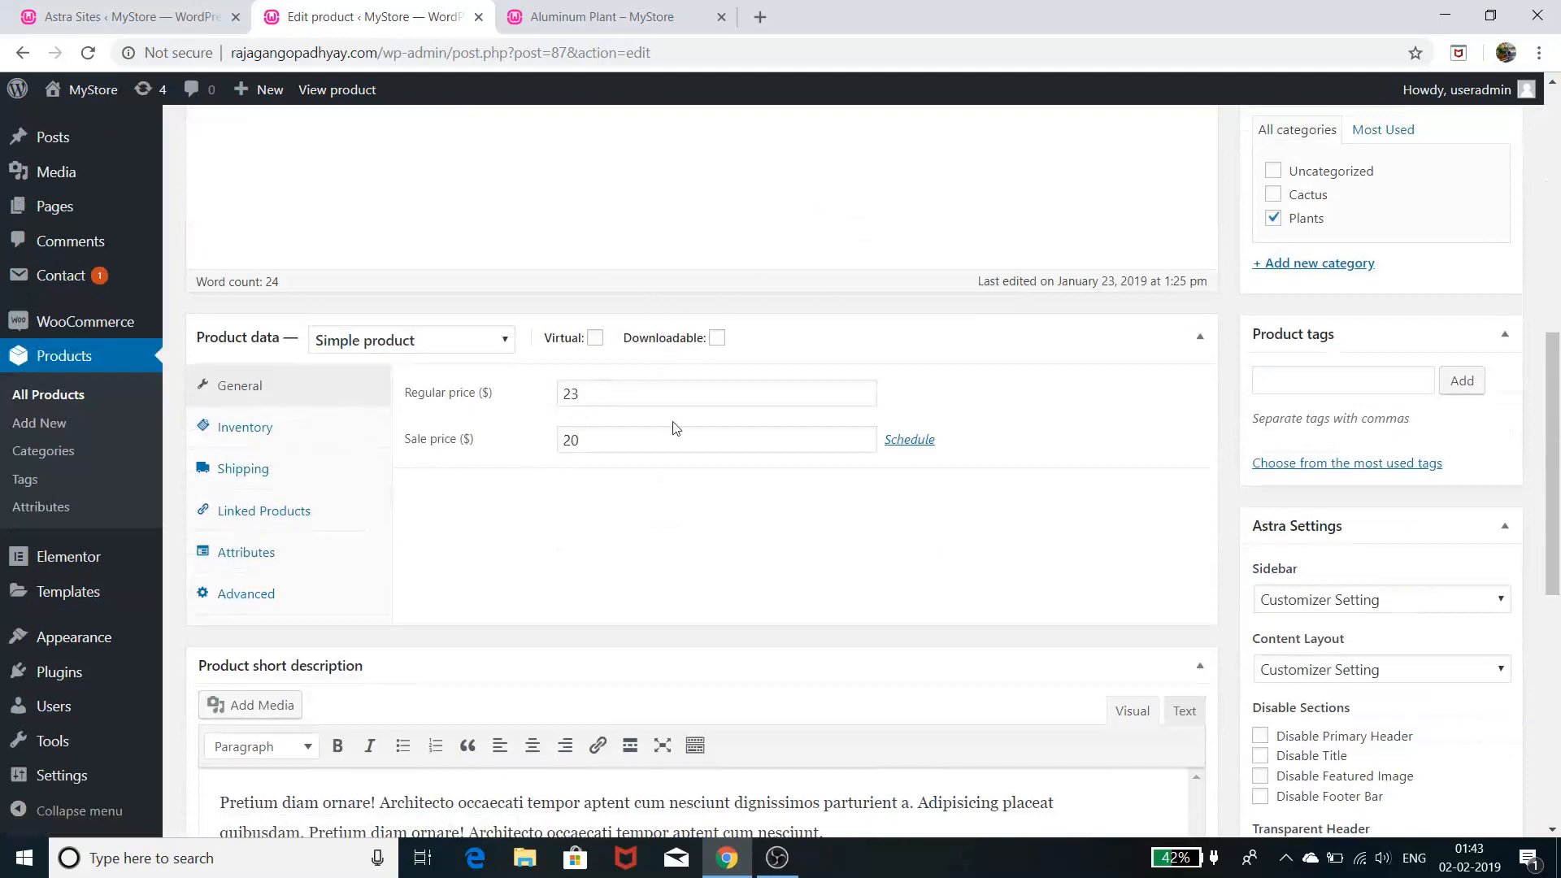
# - Switch to the Aluminum Plant storefront tab and go to the MyStore HOME page
pyautogui.click(606, 17)
pyautogui.scroll(8, 640, 527)
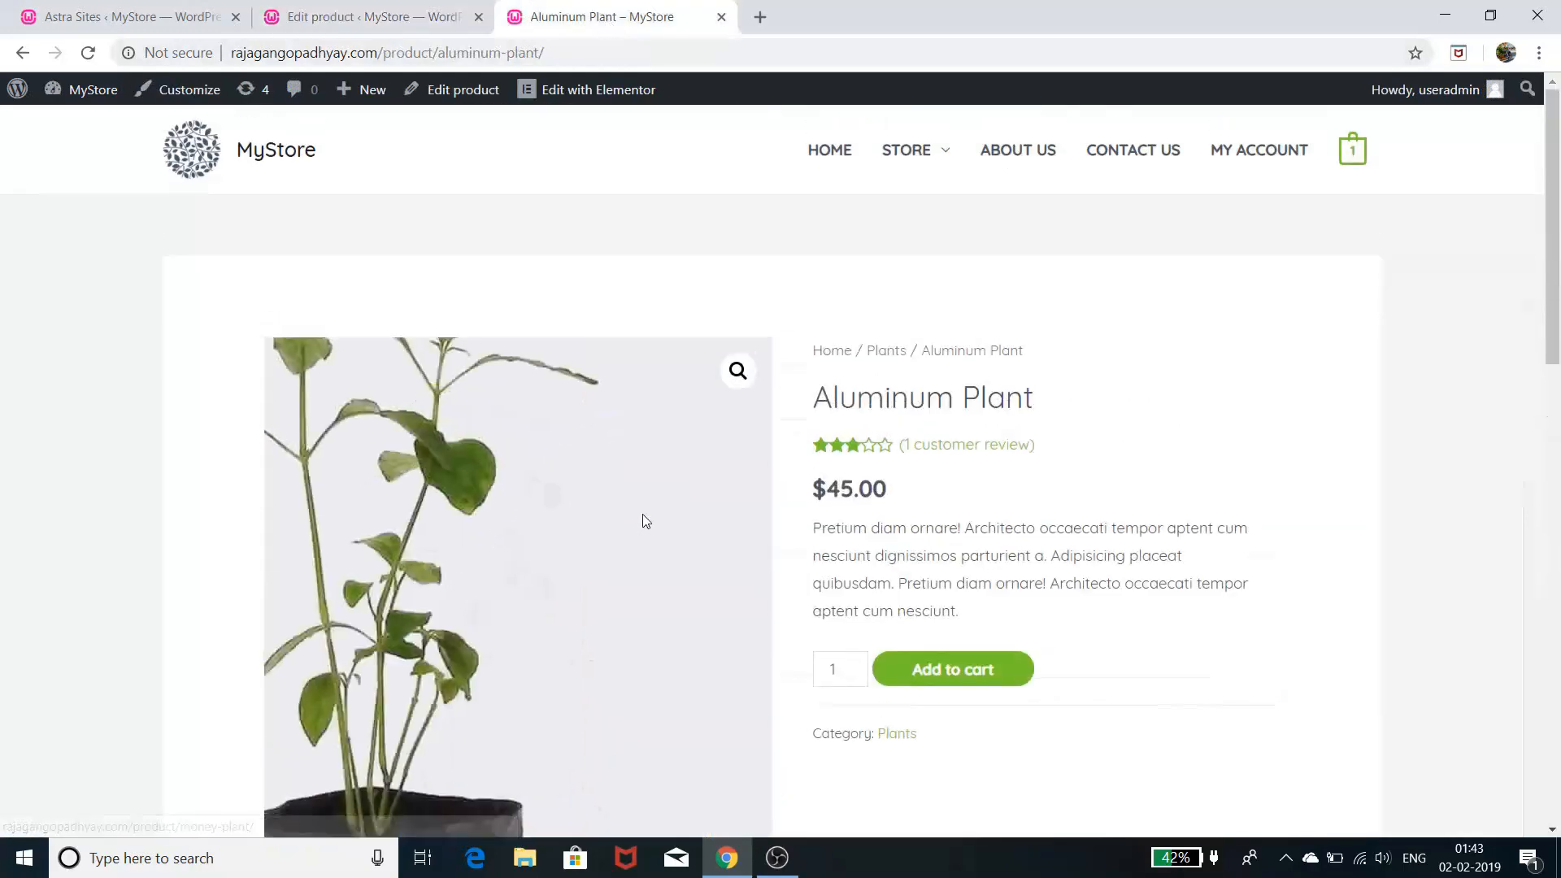
pyautogui.click(827, 153)
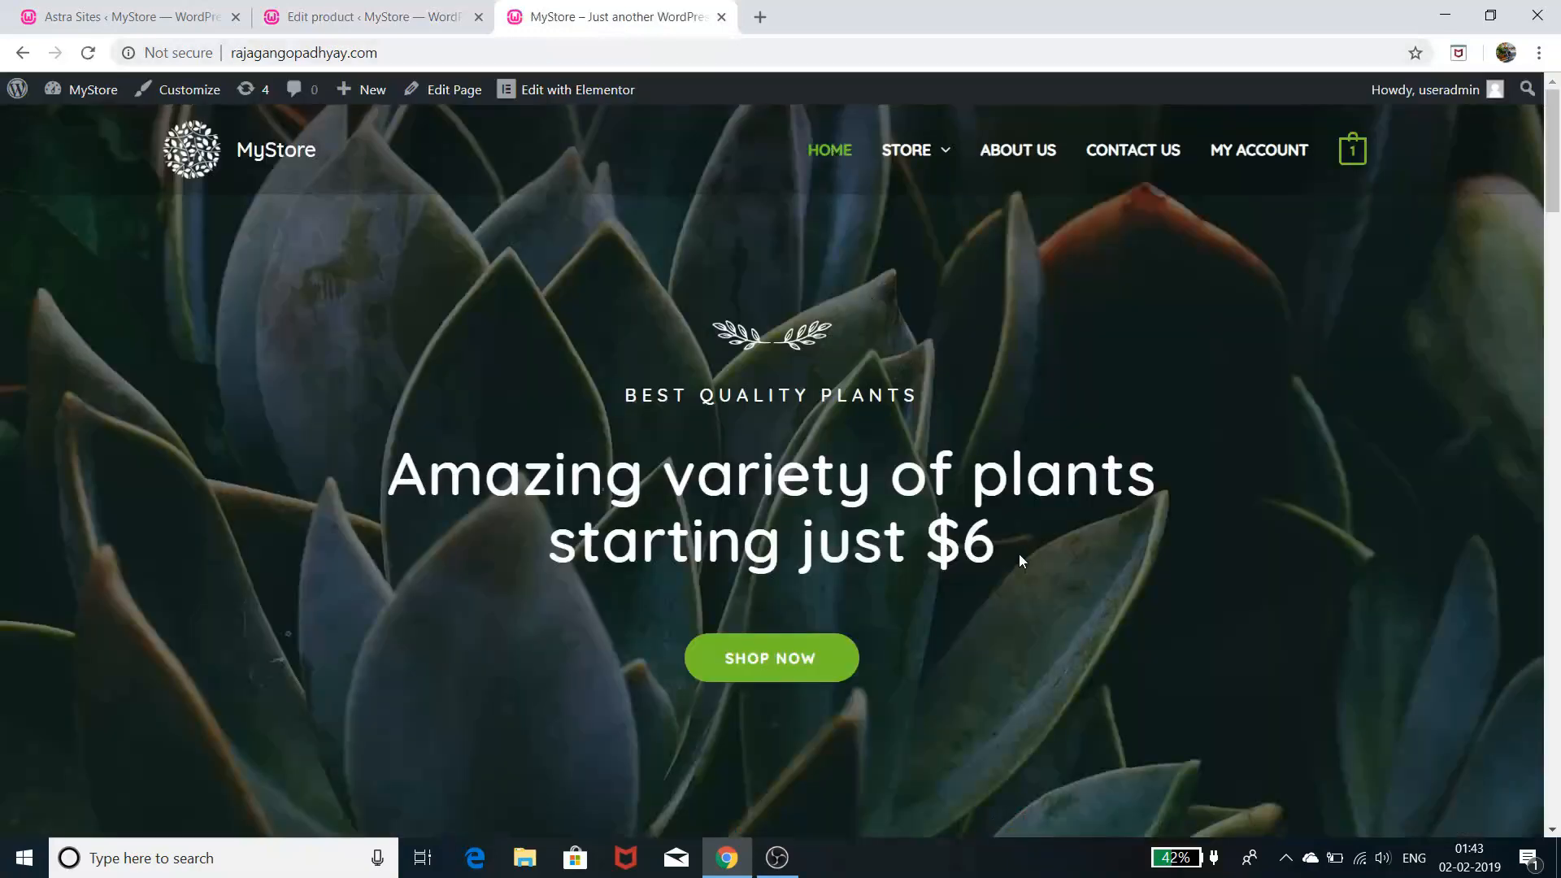
# - Scroll through the home page's featured plants, testimonials and 'starting just $6' hero
pyautogui.scroll(-5, 1018, 554)
pyautogui.scroll(-5, 1018, 553)
pyautogui.scroll(-5, 1022, 556)
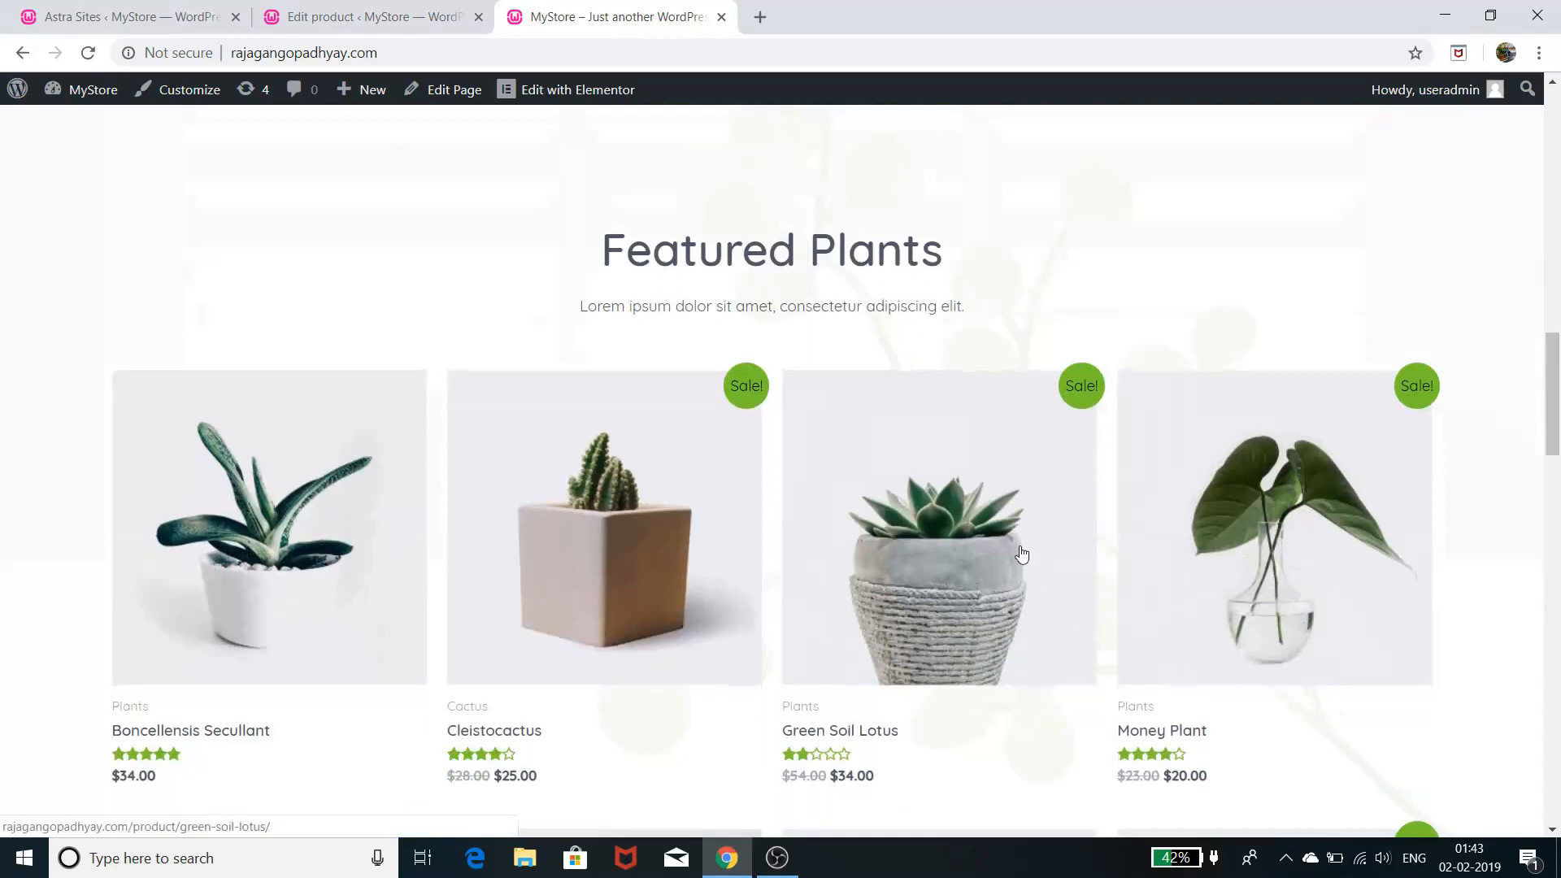
pyautogui.scroll(10, 1021, 555)
pyautogui.scroll(4, 1022, 553)
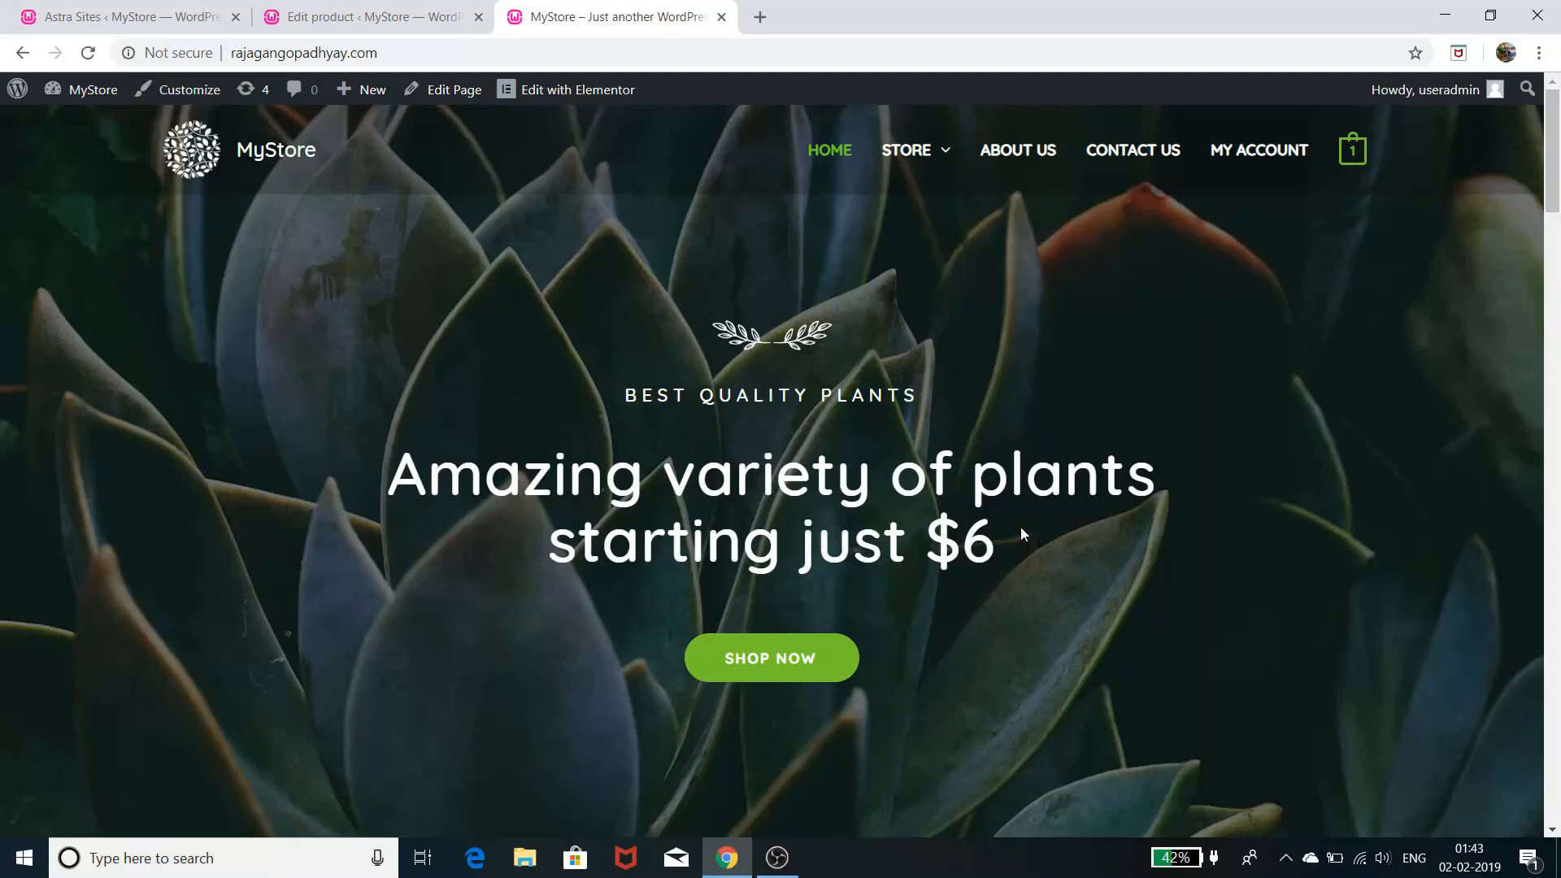
pyautogui.scroll(-6, 1022, 533)
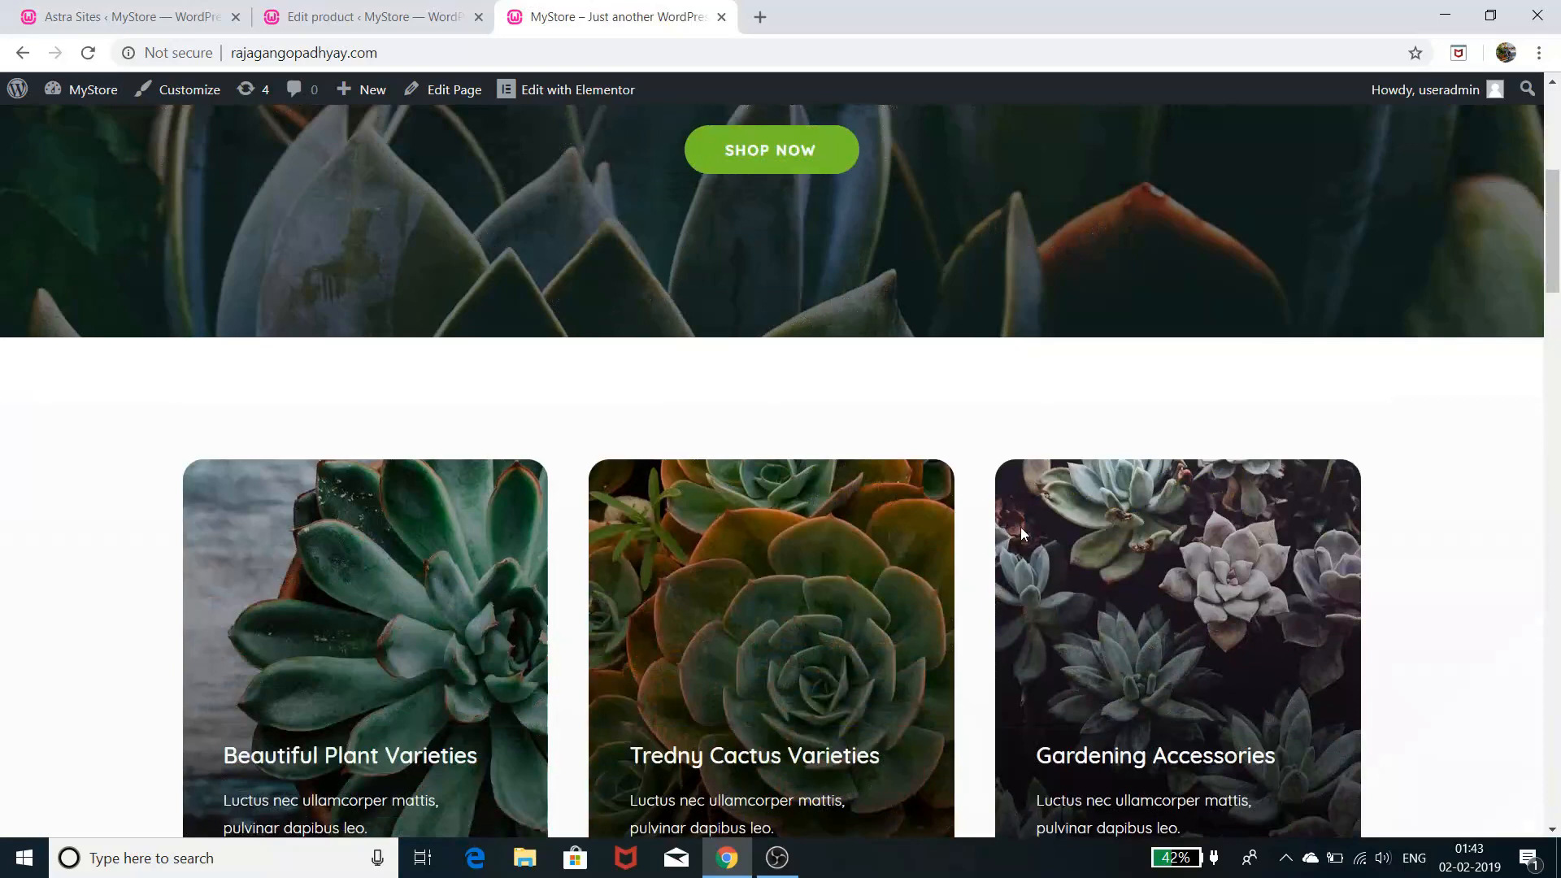
pyautogui.scroll(-12, 1021, 527)
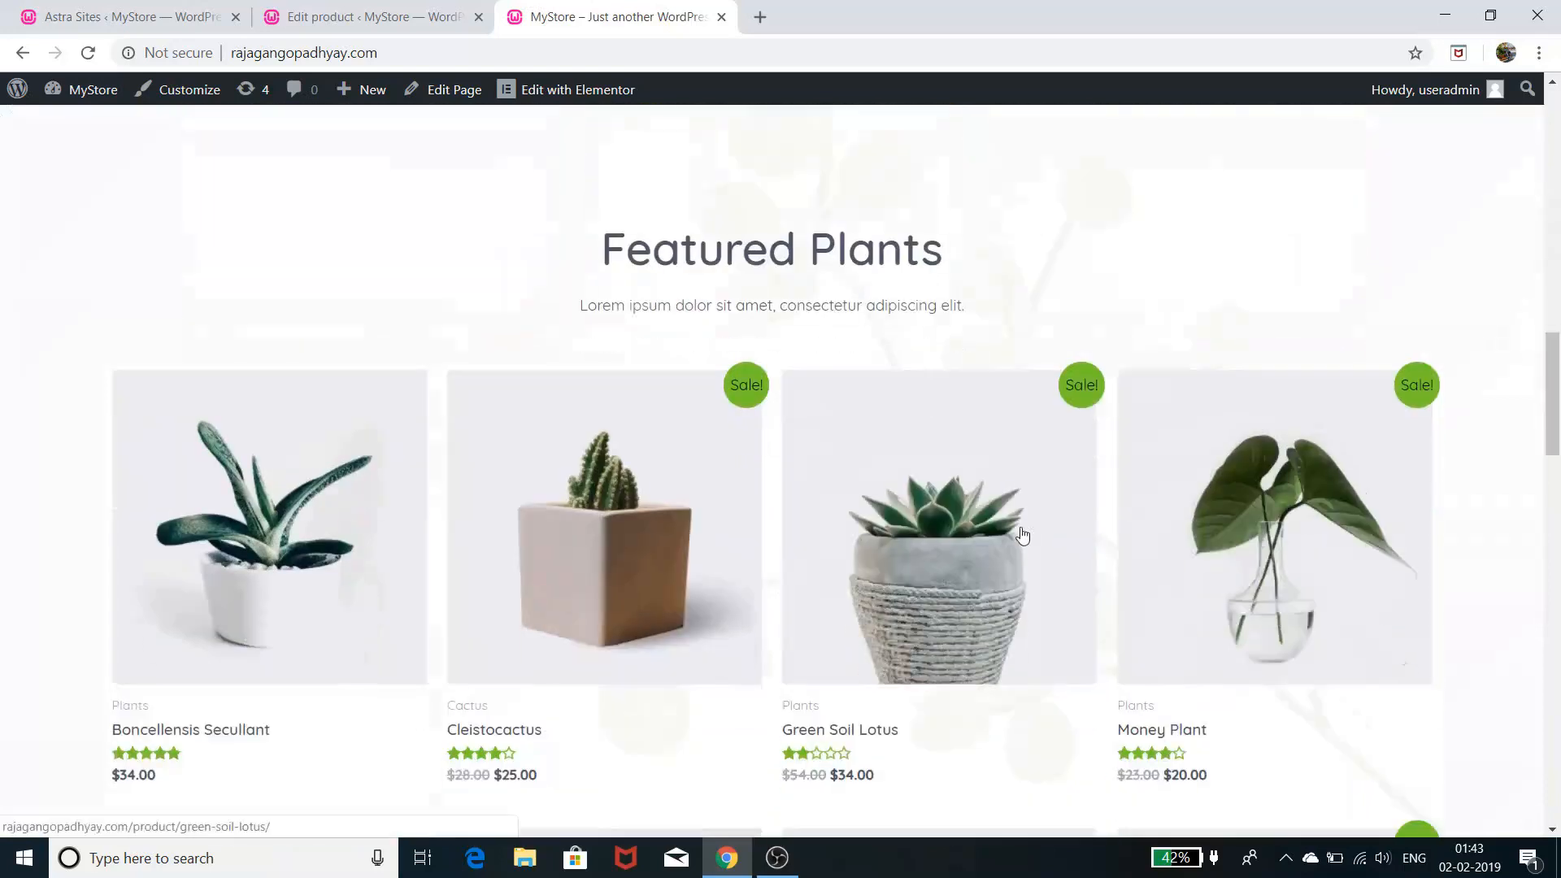
pyautogui.scroll(-4, 1022, 534)
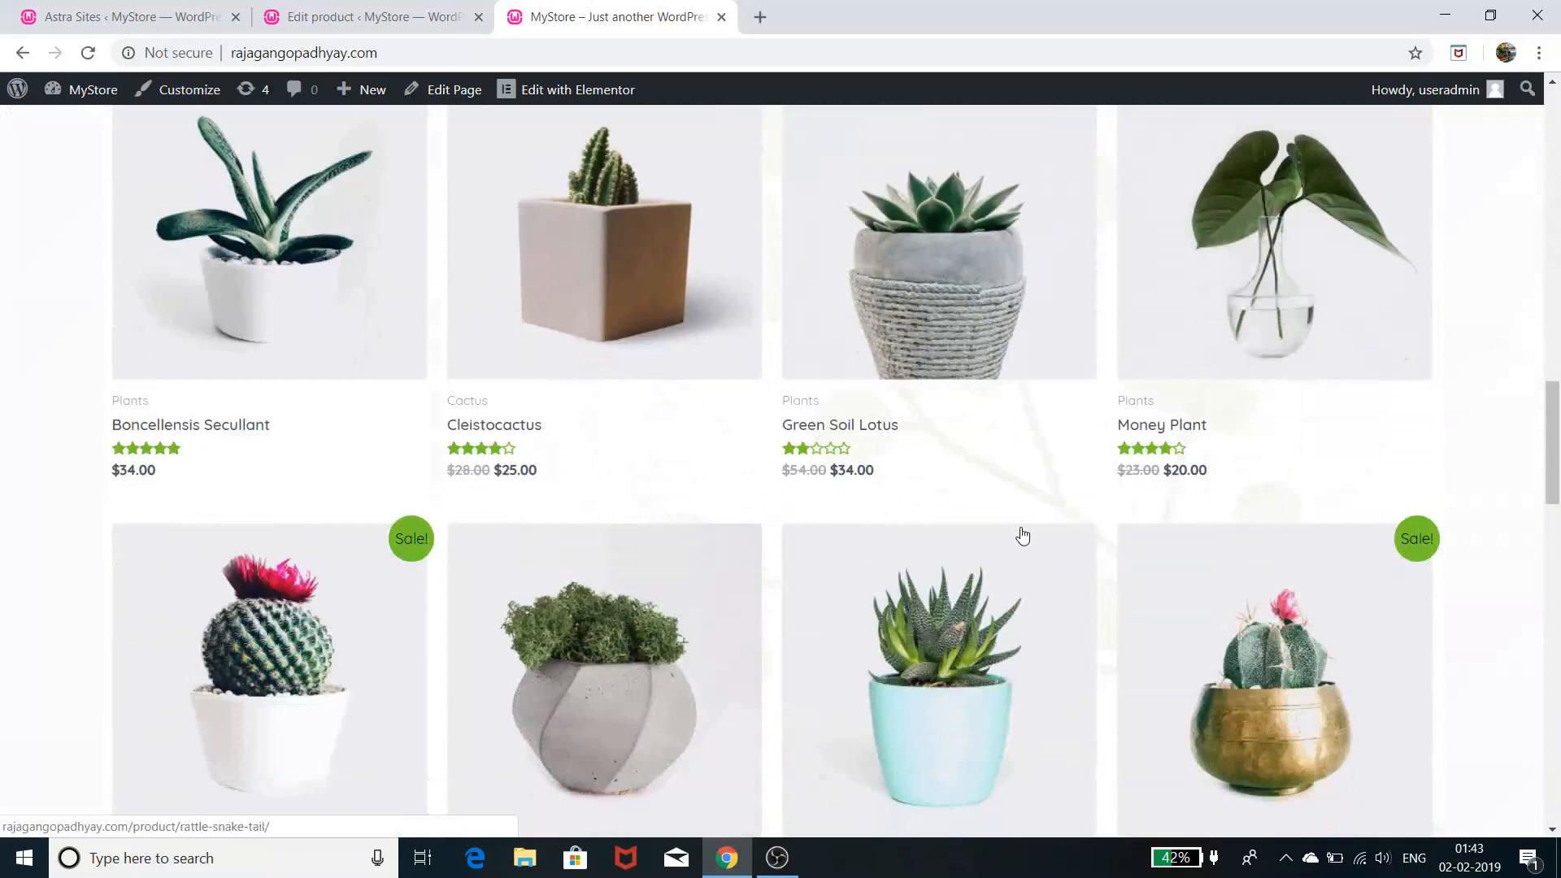
pyautogui.scroll(-5, 1022, 535)
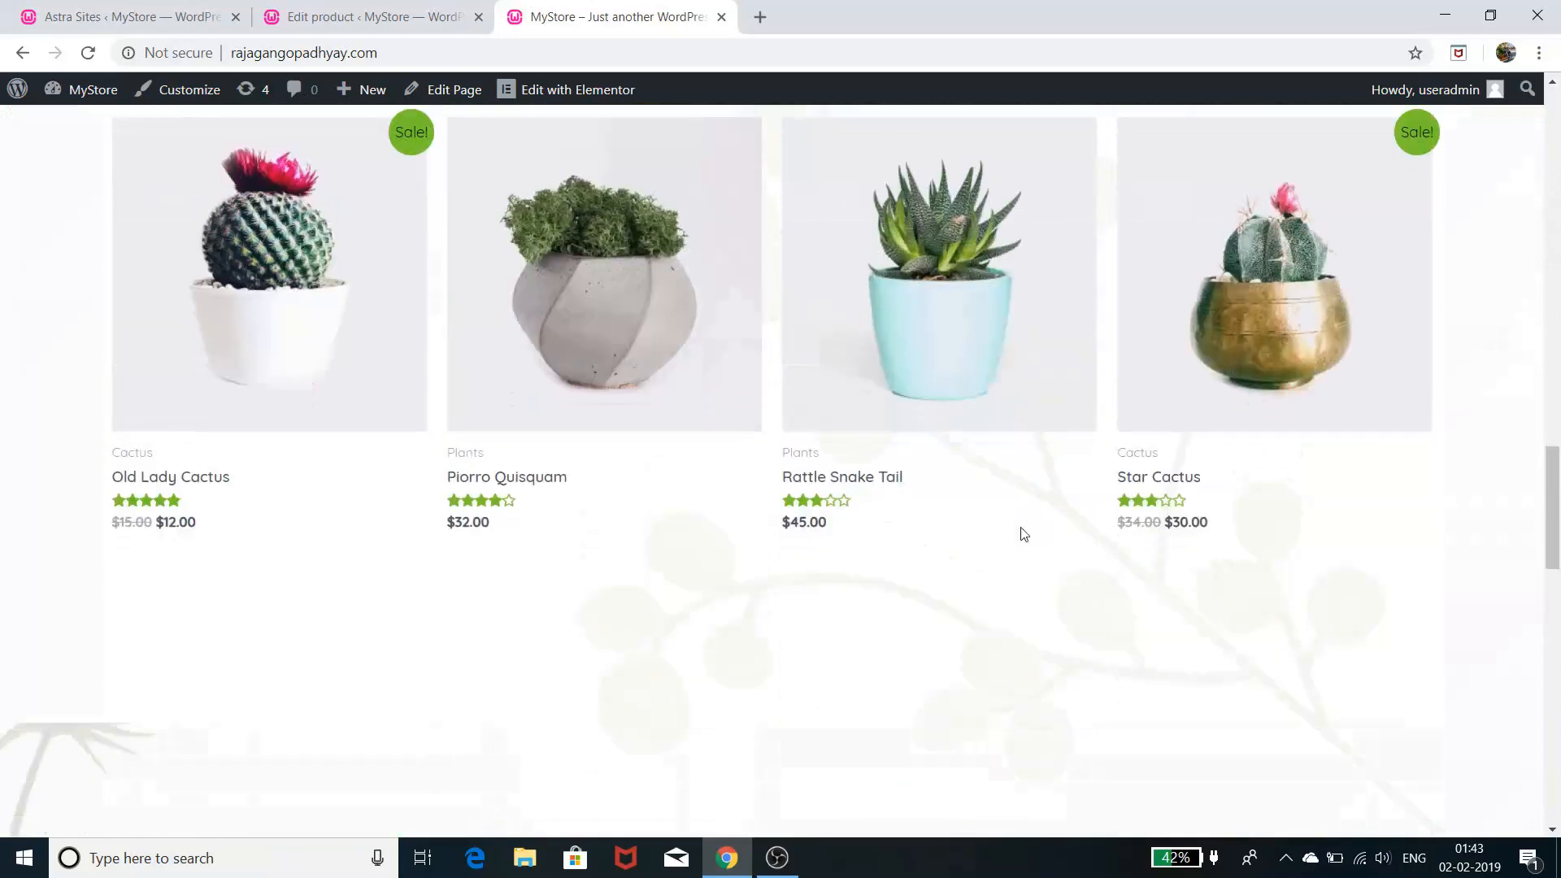
pyautogui.scroll(-5, 1023, 534)
pyautogui.scroll(-4, 1022, 529)
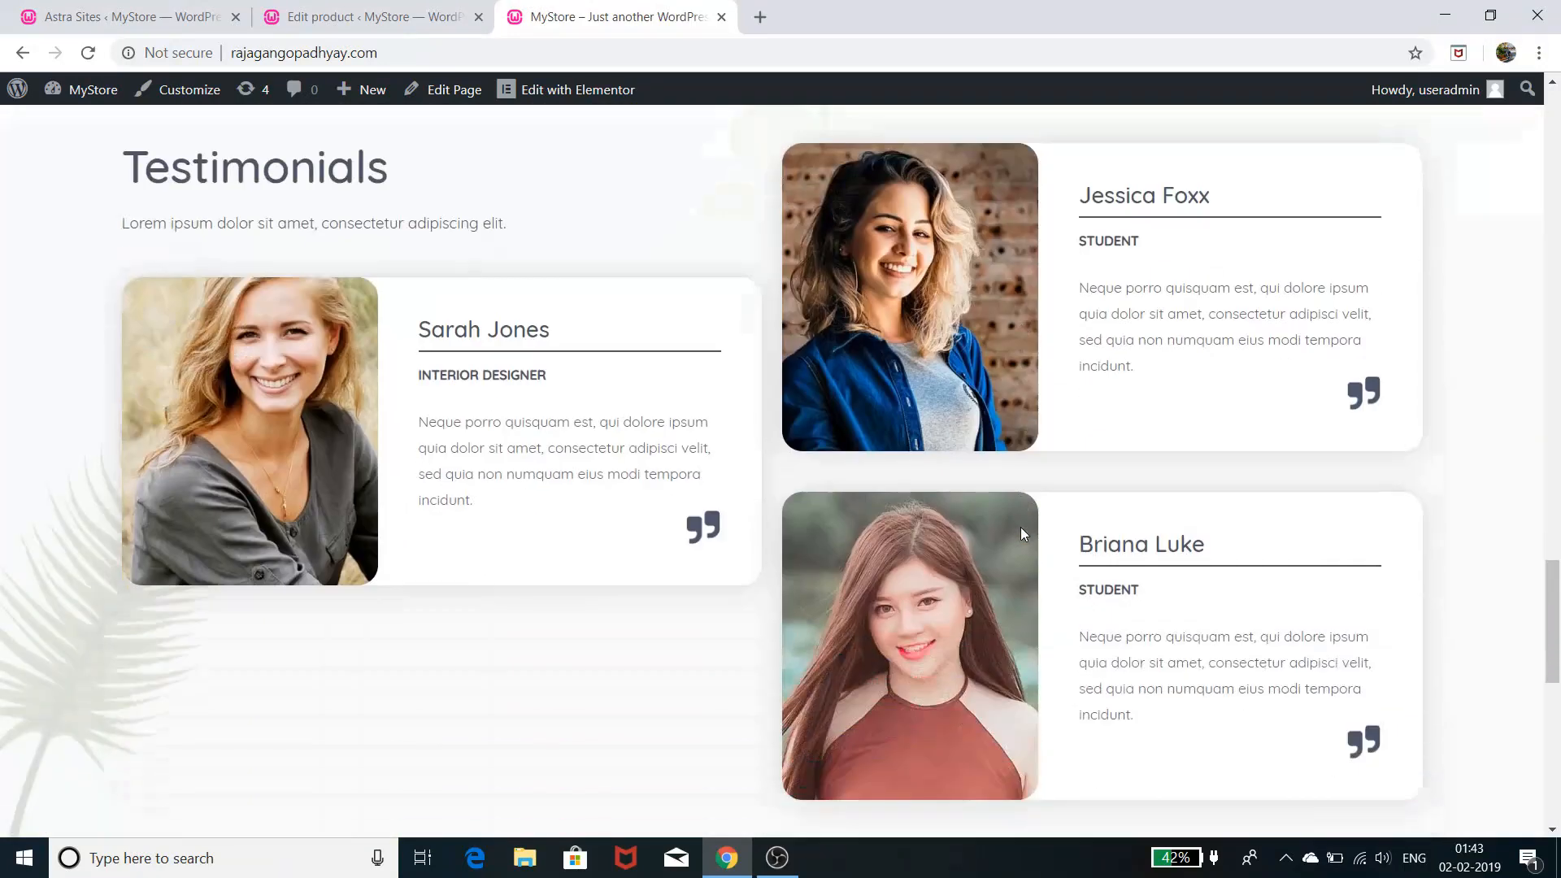
pyautogui.scroll(8, 1022, 528)
pyautogui.scroll(18, 1023, 533)
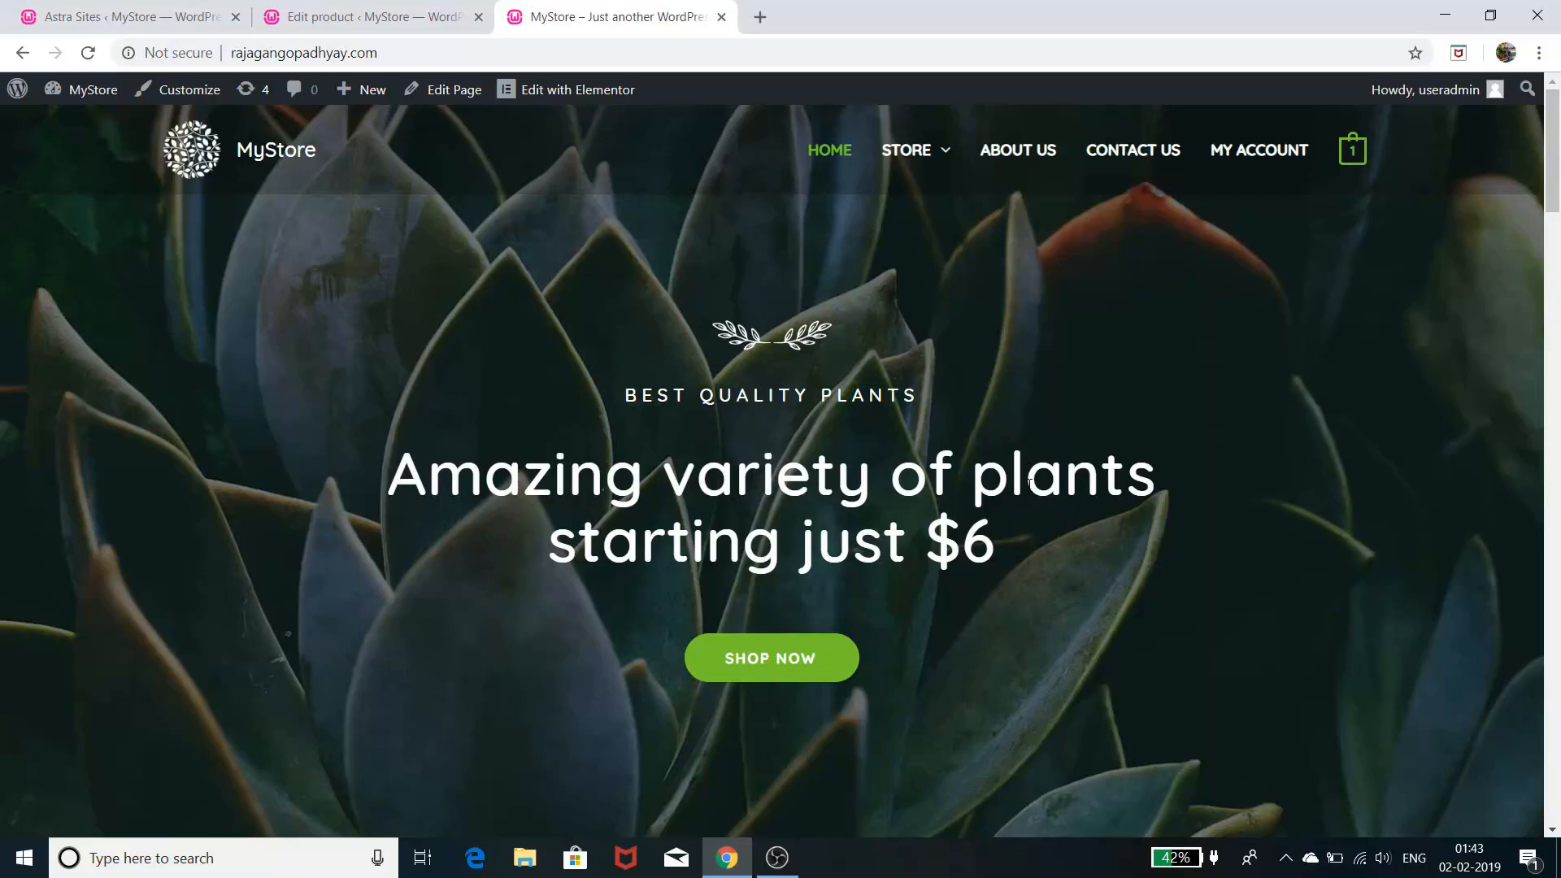
# - Launch Notepad by searching 'NOTE' from the taskbar and type 1 to begin the list
pyautogui.click(133, 857)
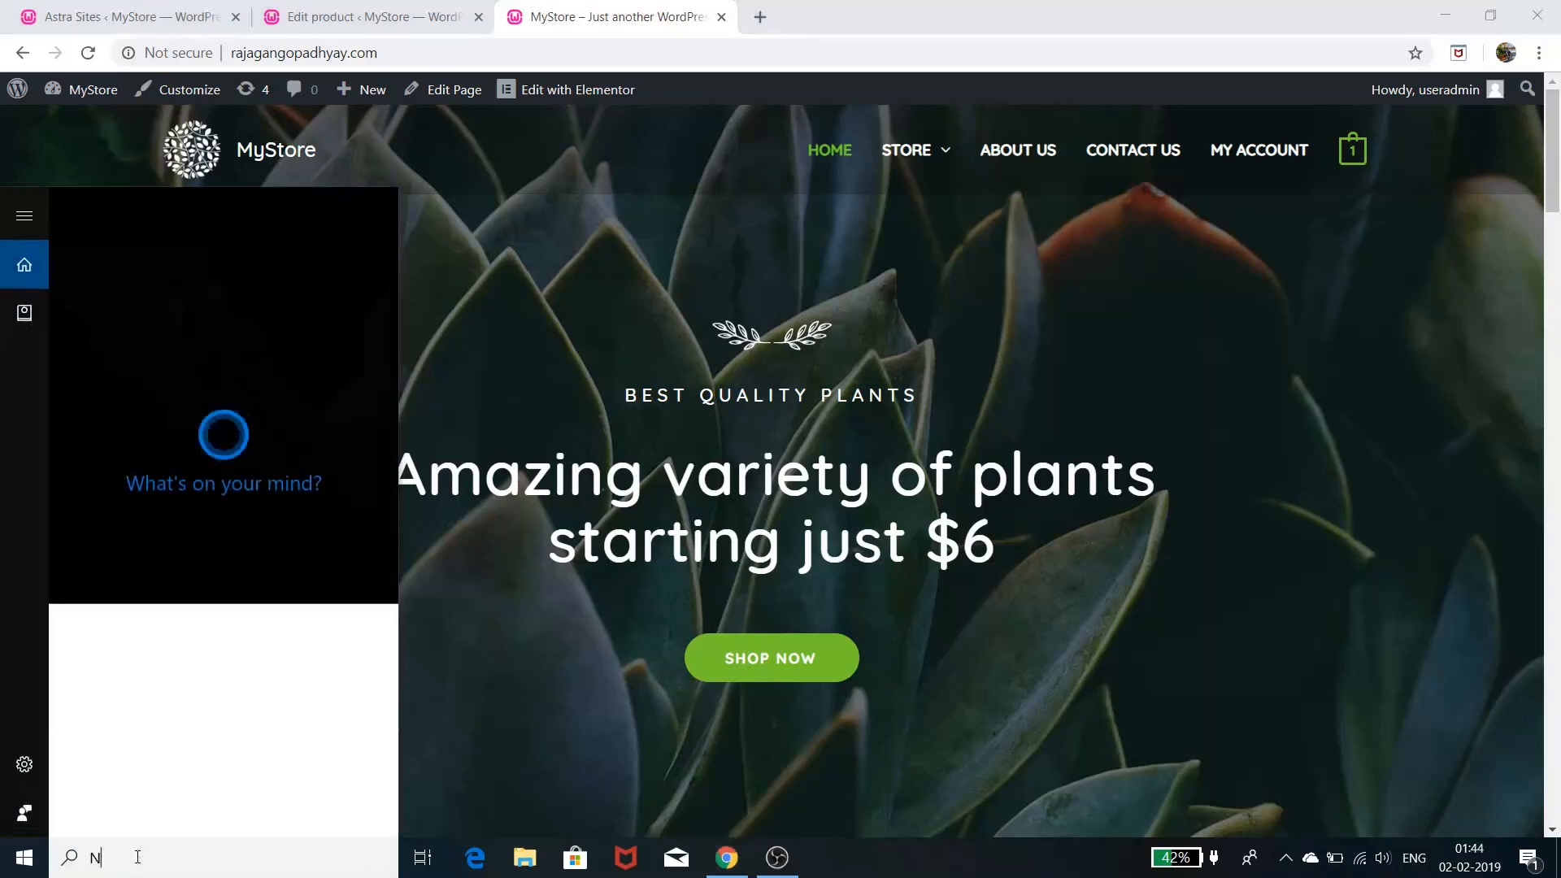
pyautogui.write('NOTE')
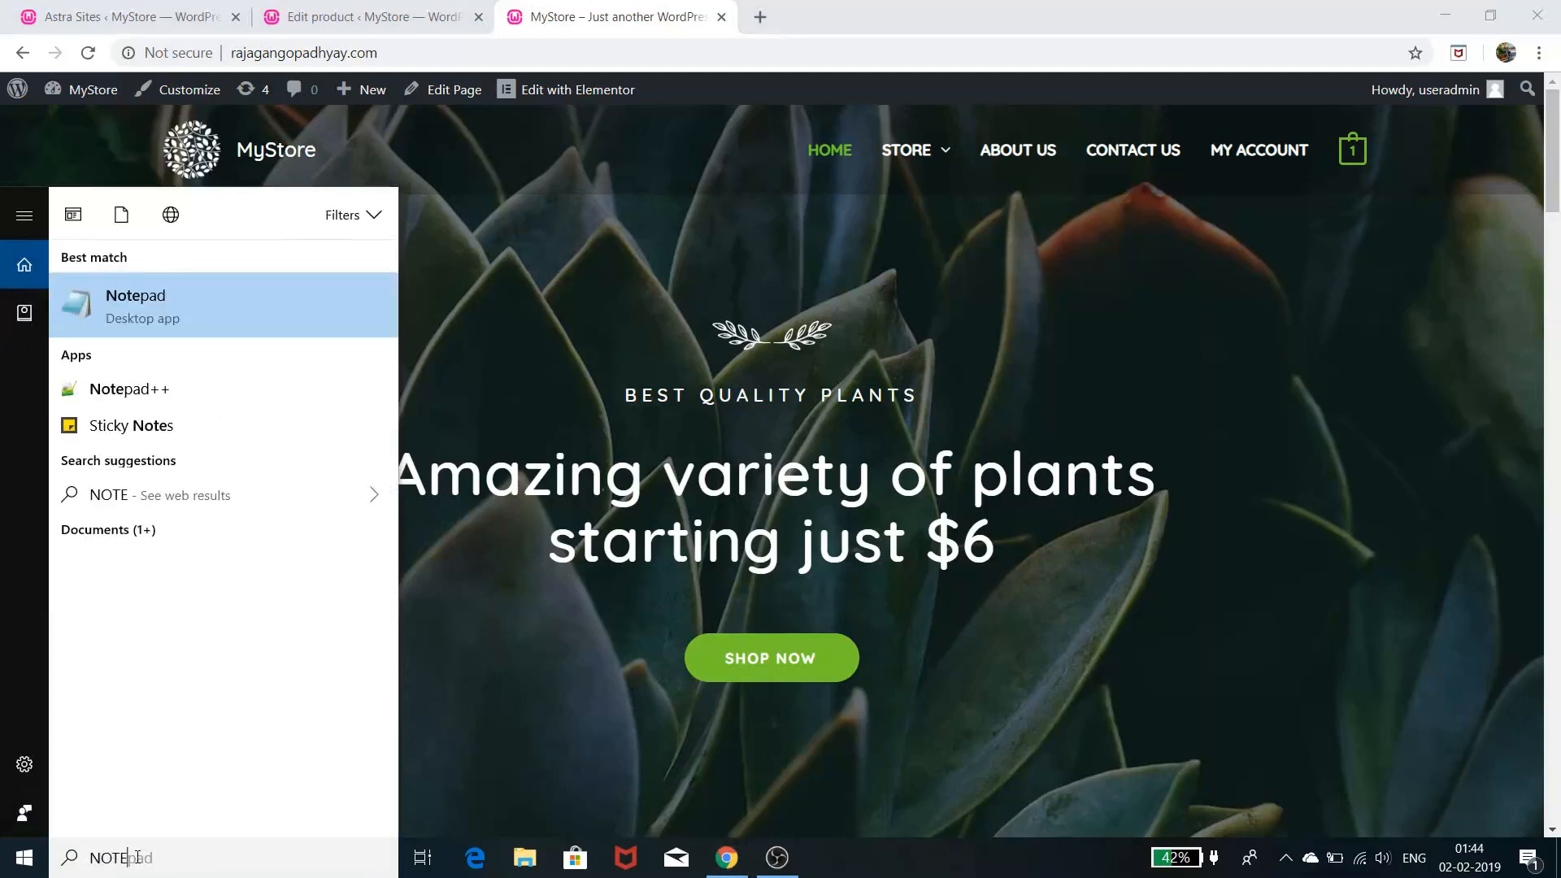
pyautogui.press('Return')
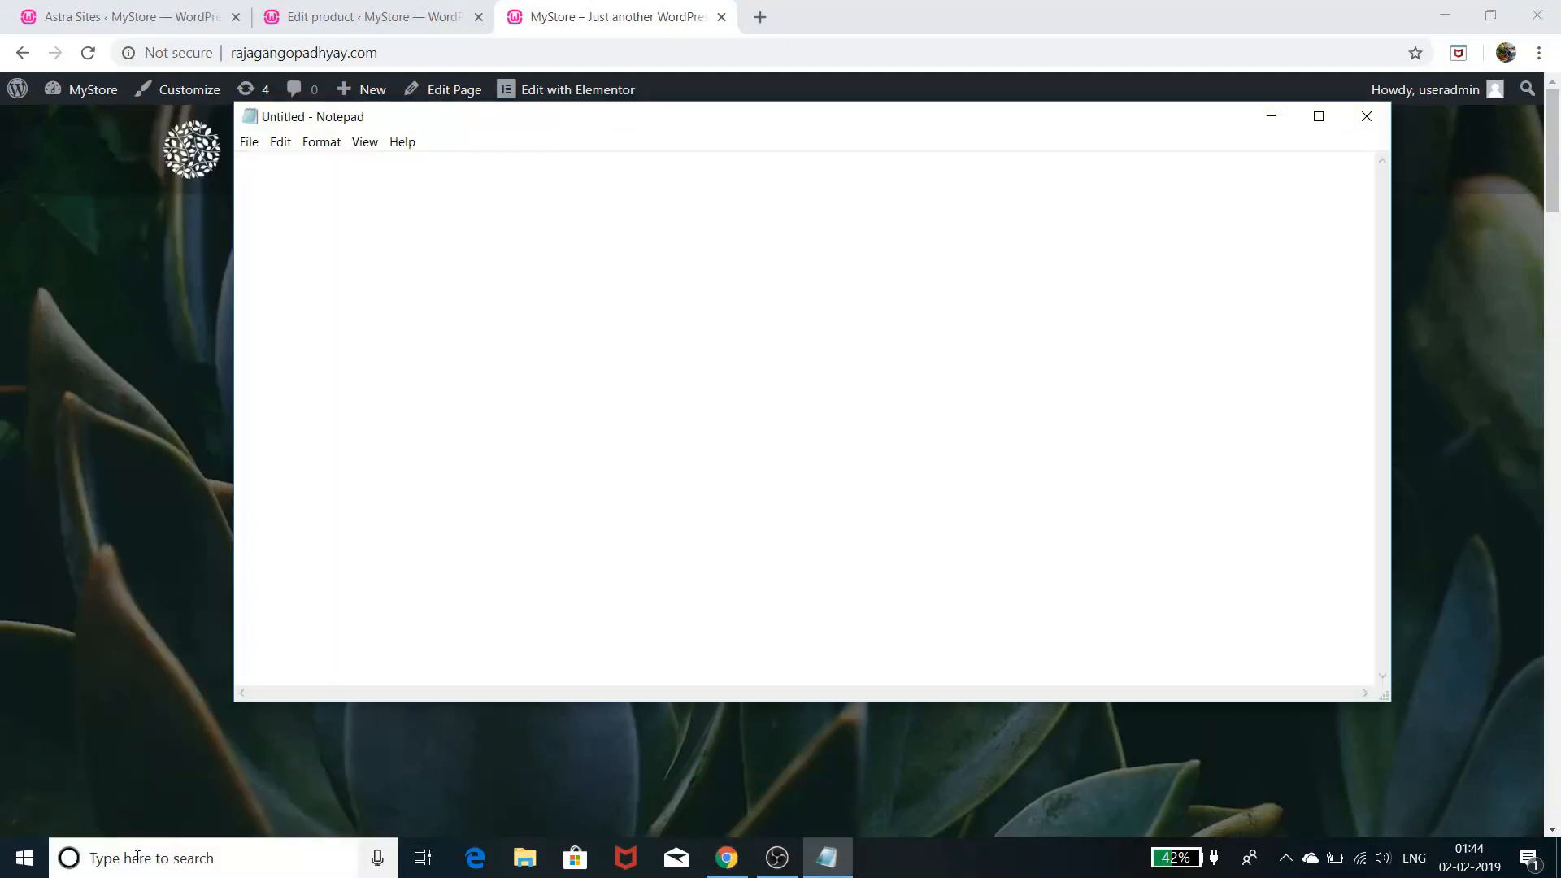
pyautogui.write('1')
# - Write '1 DOMAIN AND HOSTING - aws' and '2 iNSTALL WORDPRESS' as the first two list items
pyautogui.write('DOMAIN AND HOSTING')
pyautogui.write('N')
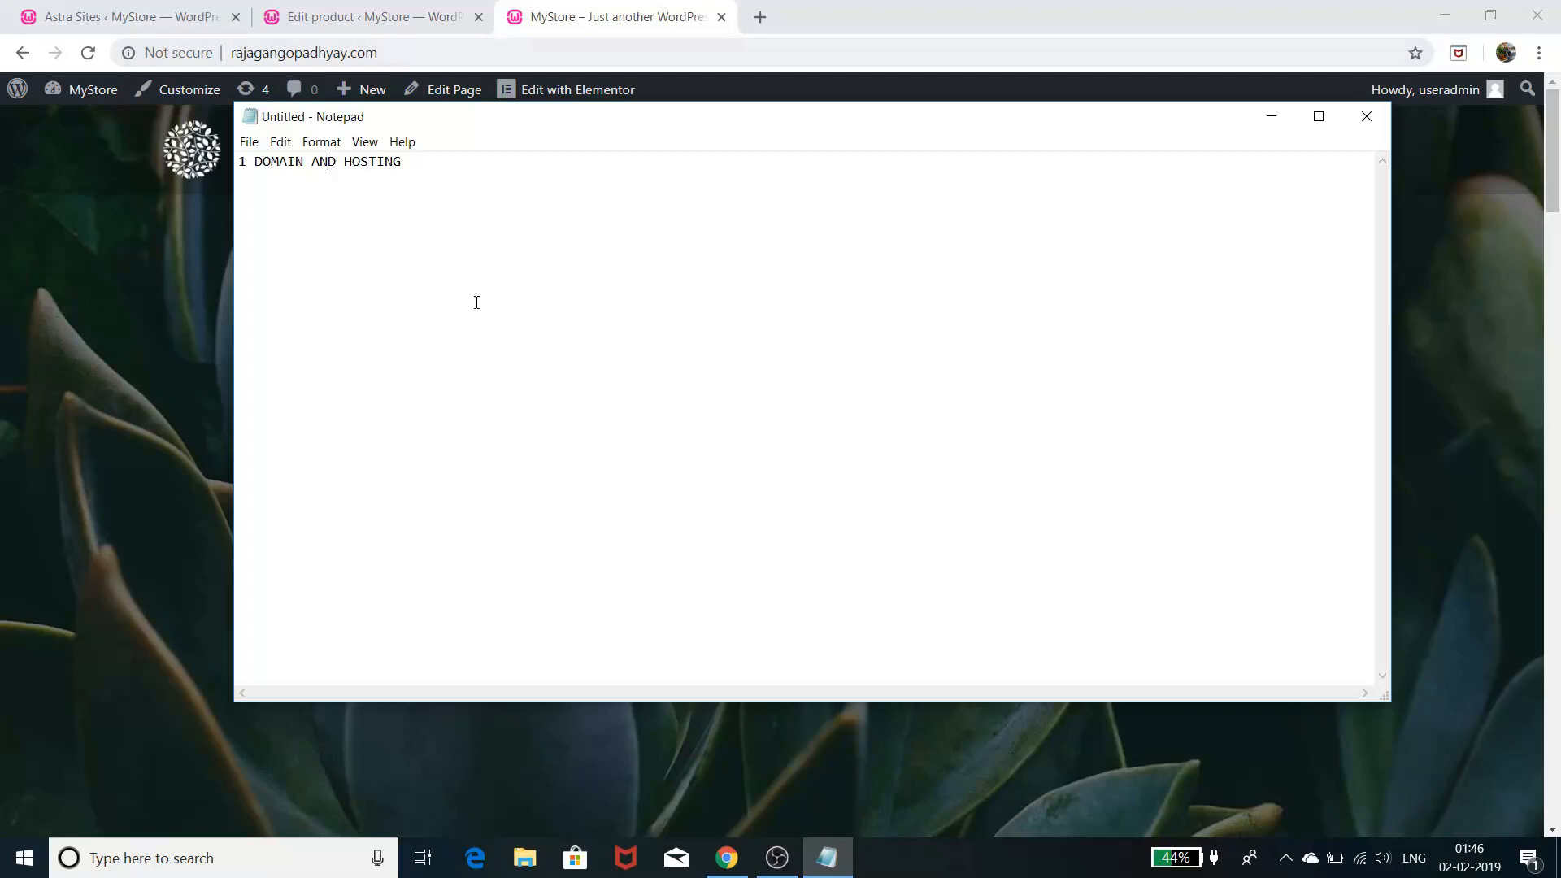
pyautogui.click(456, 164)
pyautogui.write('aws')
pyautogui.write('2')
pyautogui.write(' i')
pyautogui.write('N')
pyautogui.write('STALL')
pyautogui.write(' WORDP')
pyautogui.write('RESS')
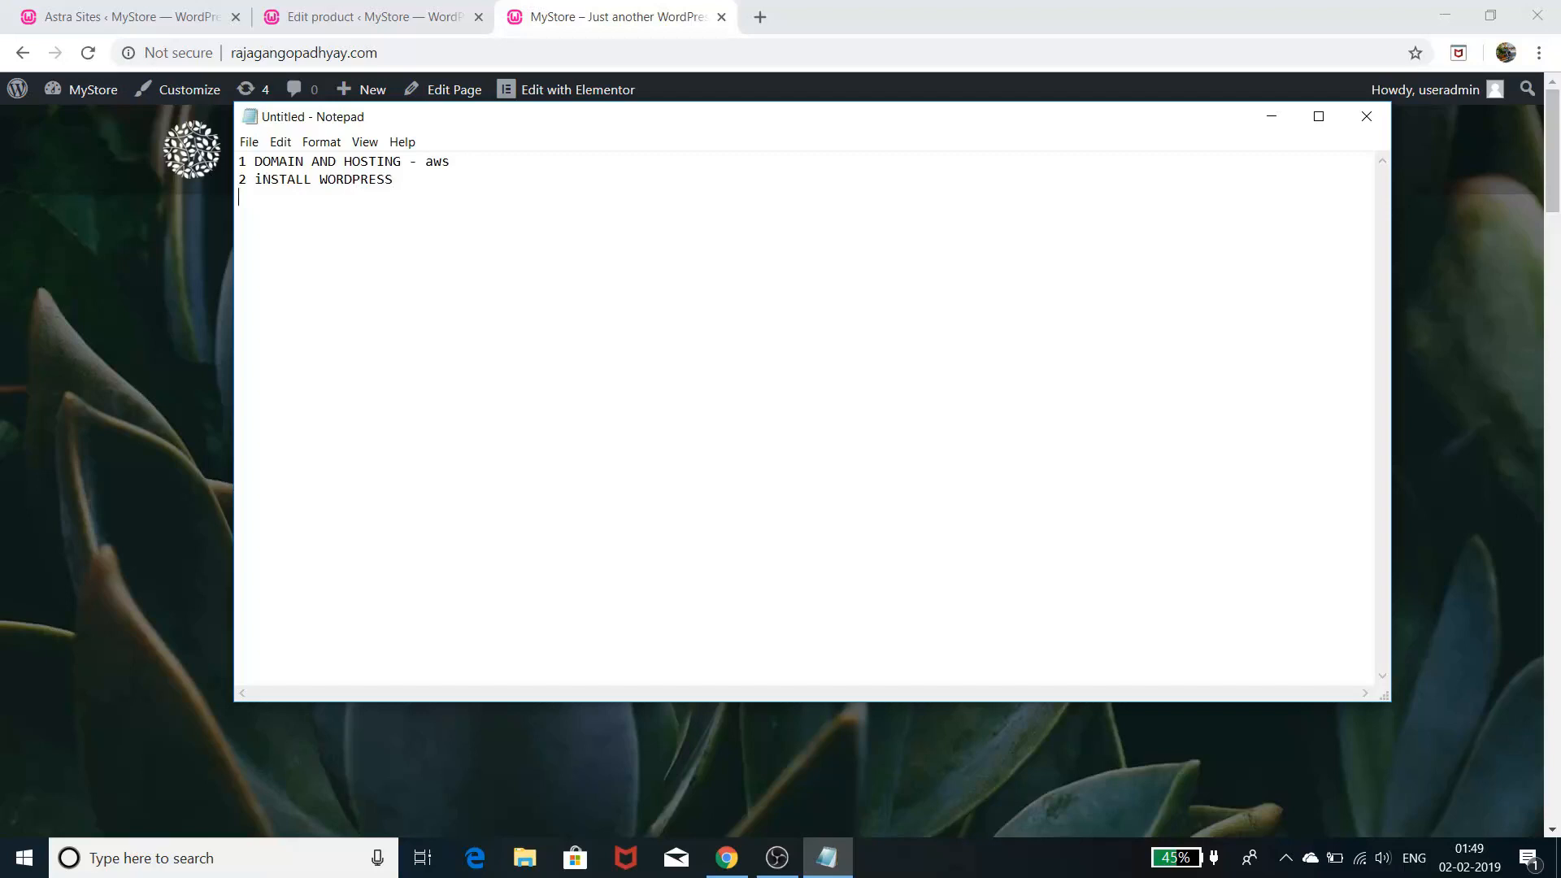
# - Type '3 INSTALL ASTRA AND ELEMENTOR' as the plan's third line, correcting the typos
pyautogui.write('3')
pyautogui.write('i')
pyautogui.press('BackSpace')
pyautogui.write('INSY')
pyautogui.press('BackSpace')
pyautogui.write('TALL ASTRA AND ELE')
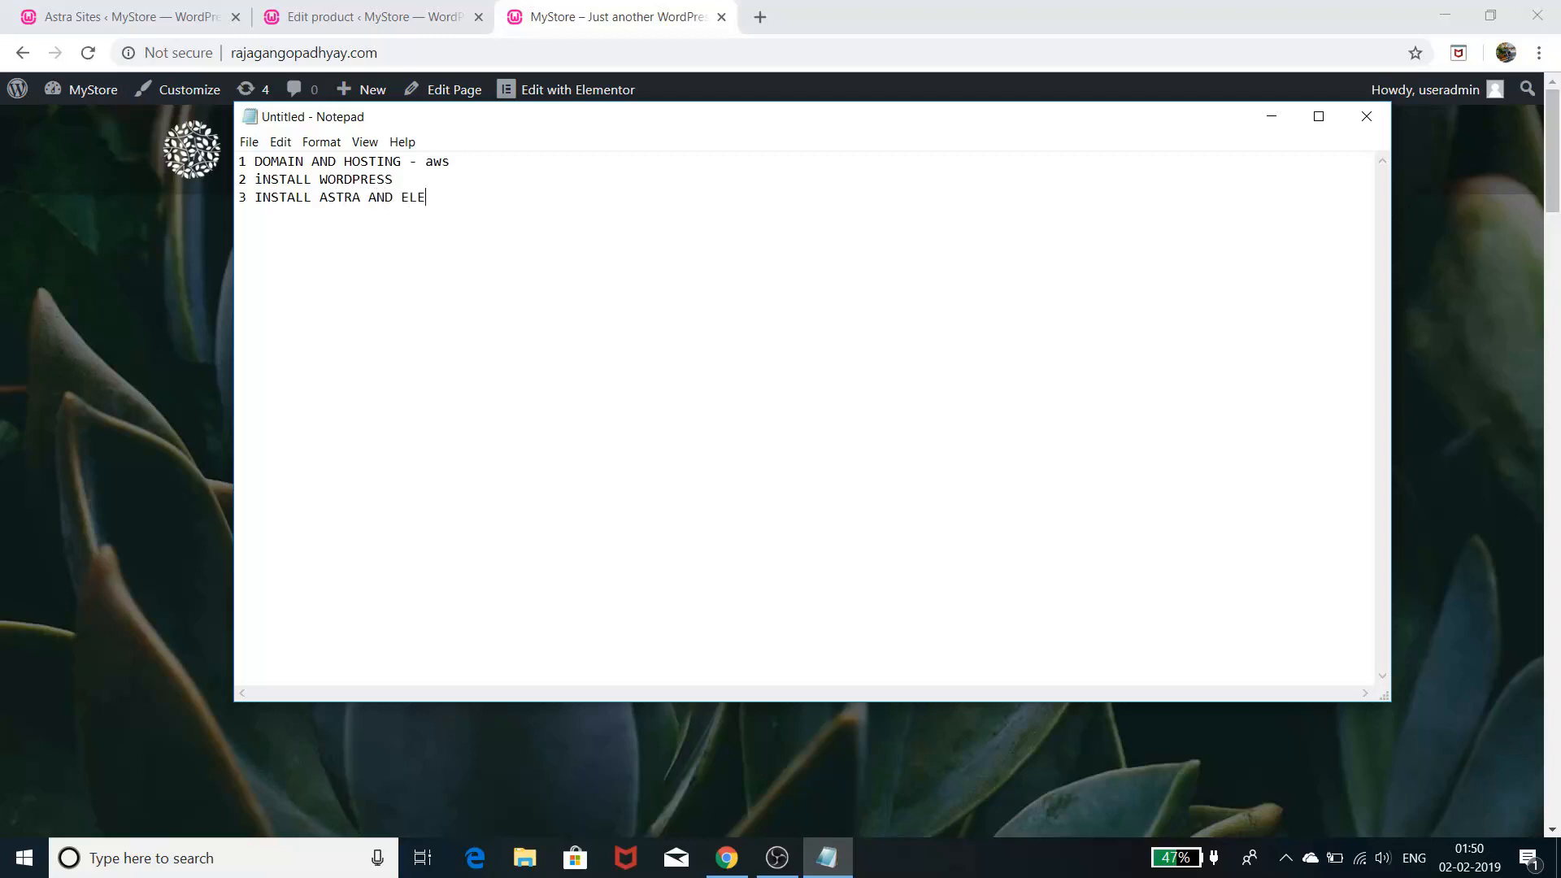
pyautogui.write('MENTOR')
# - Add '4 SET UP YOUR STORE INFO' and '5 UPDATE PRODUCT INFO' as the next two lines
pyautogui.moveTo(398, 194); pyautogui.dragTo(486, 208)
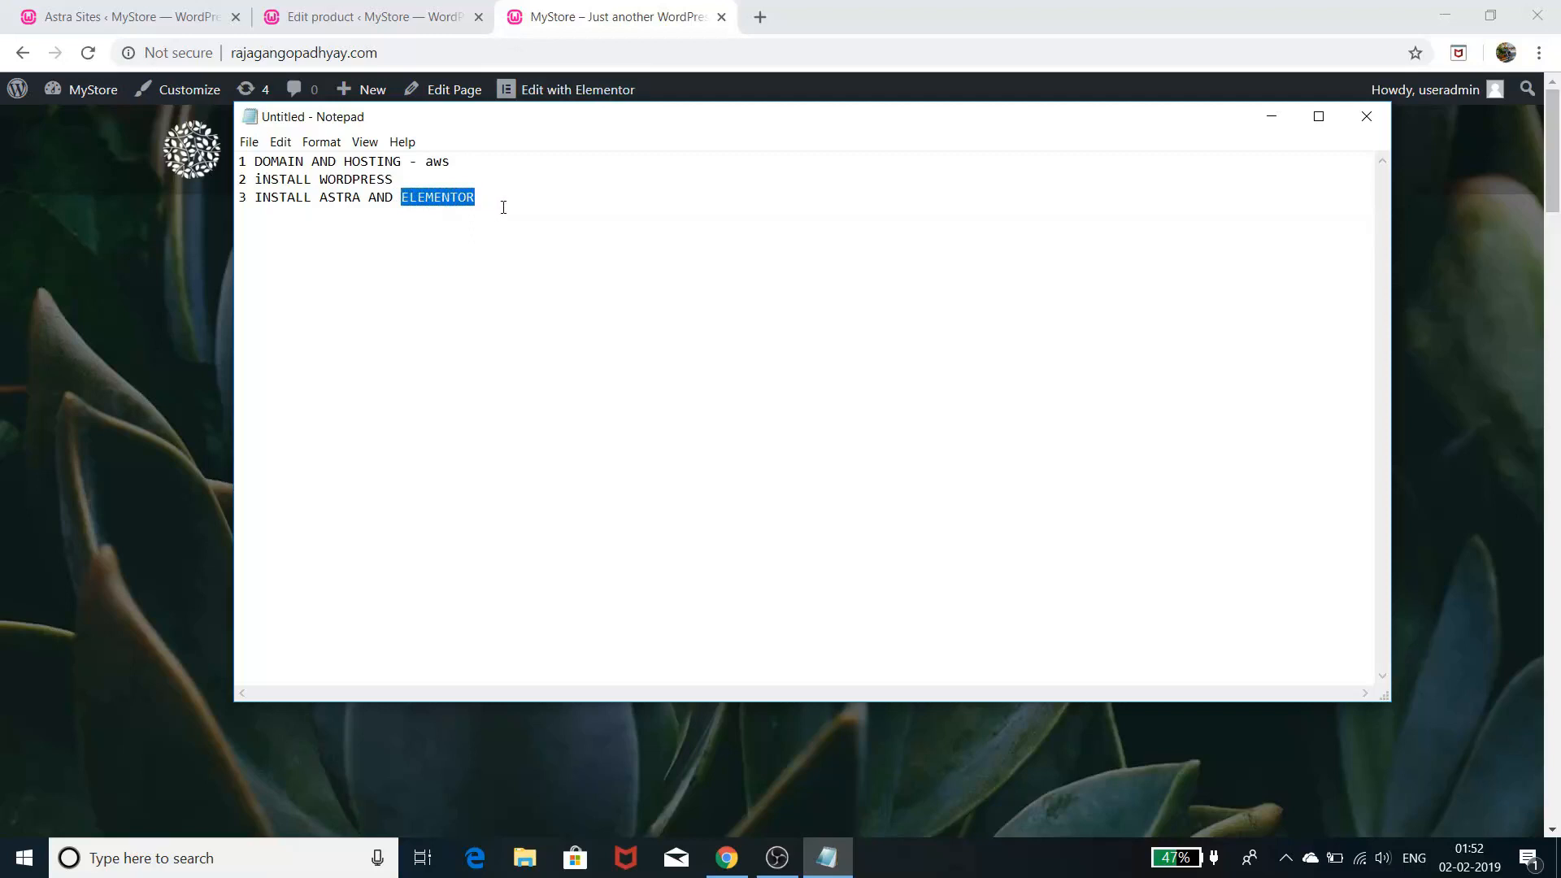
pyautogui.click(504, 211)
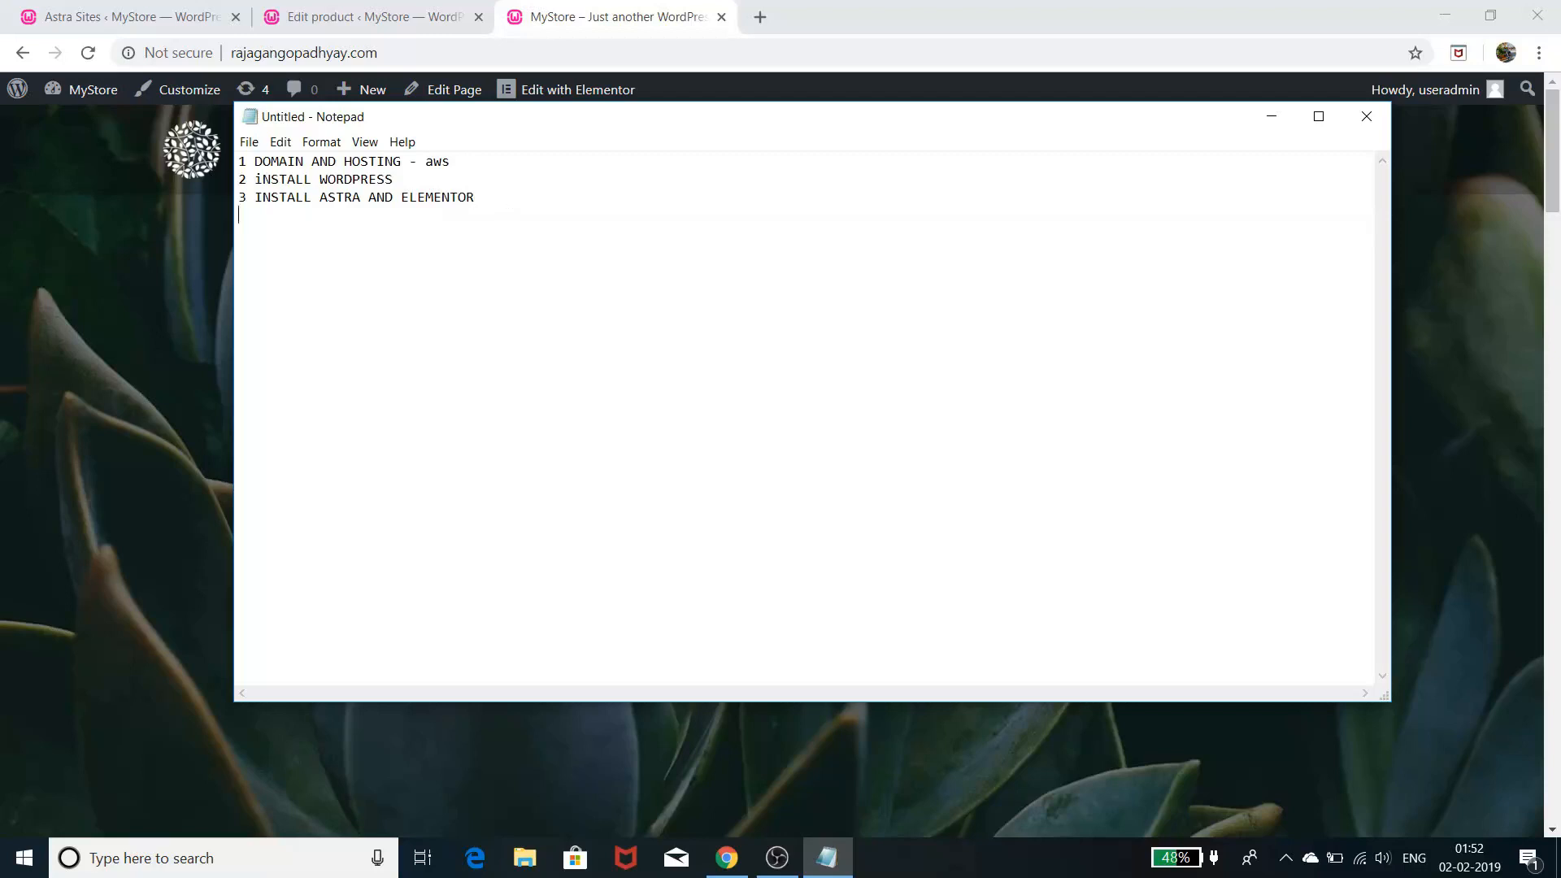
pyautogui.write('2')
pyautogui.press('BackSpace')
pyautogui.press('BackSpace')
pyautogui.write('4 SET UP YOUR STORE INFO')
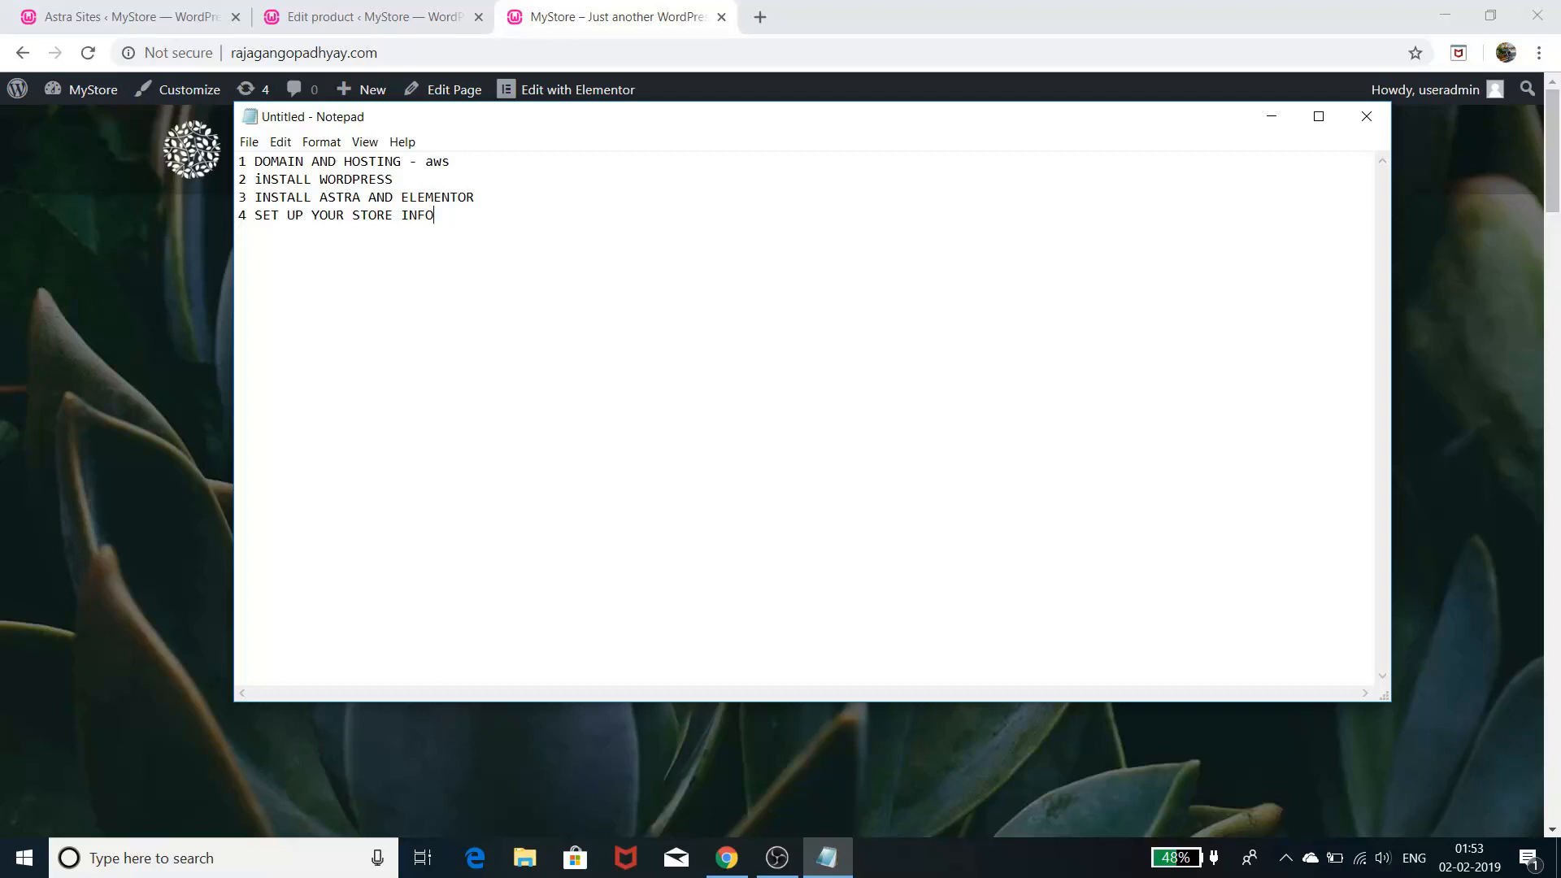
pyautogui.write('5 UPDATE PRODUCT INFO')
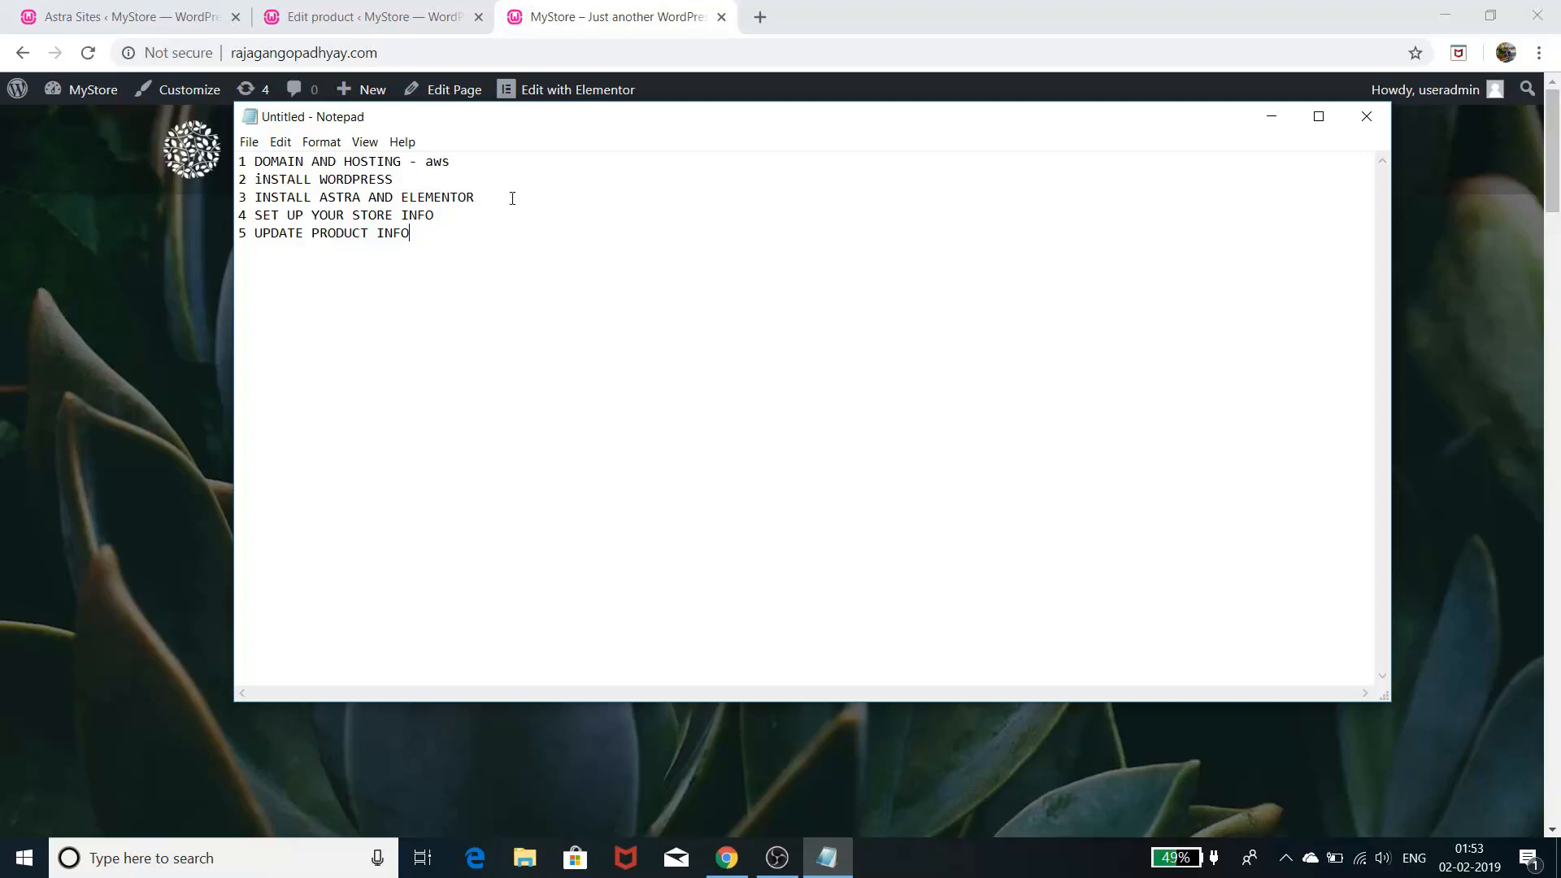
# - From a new Chrome tab, go to the AWS Management Console and open the Mumbai EC2 dashboard
pyautogui.click(1275, 116)
pyautogui.click(764, 17)
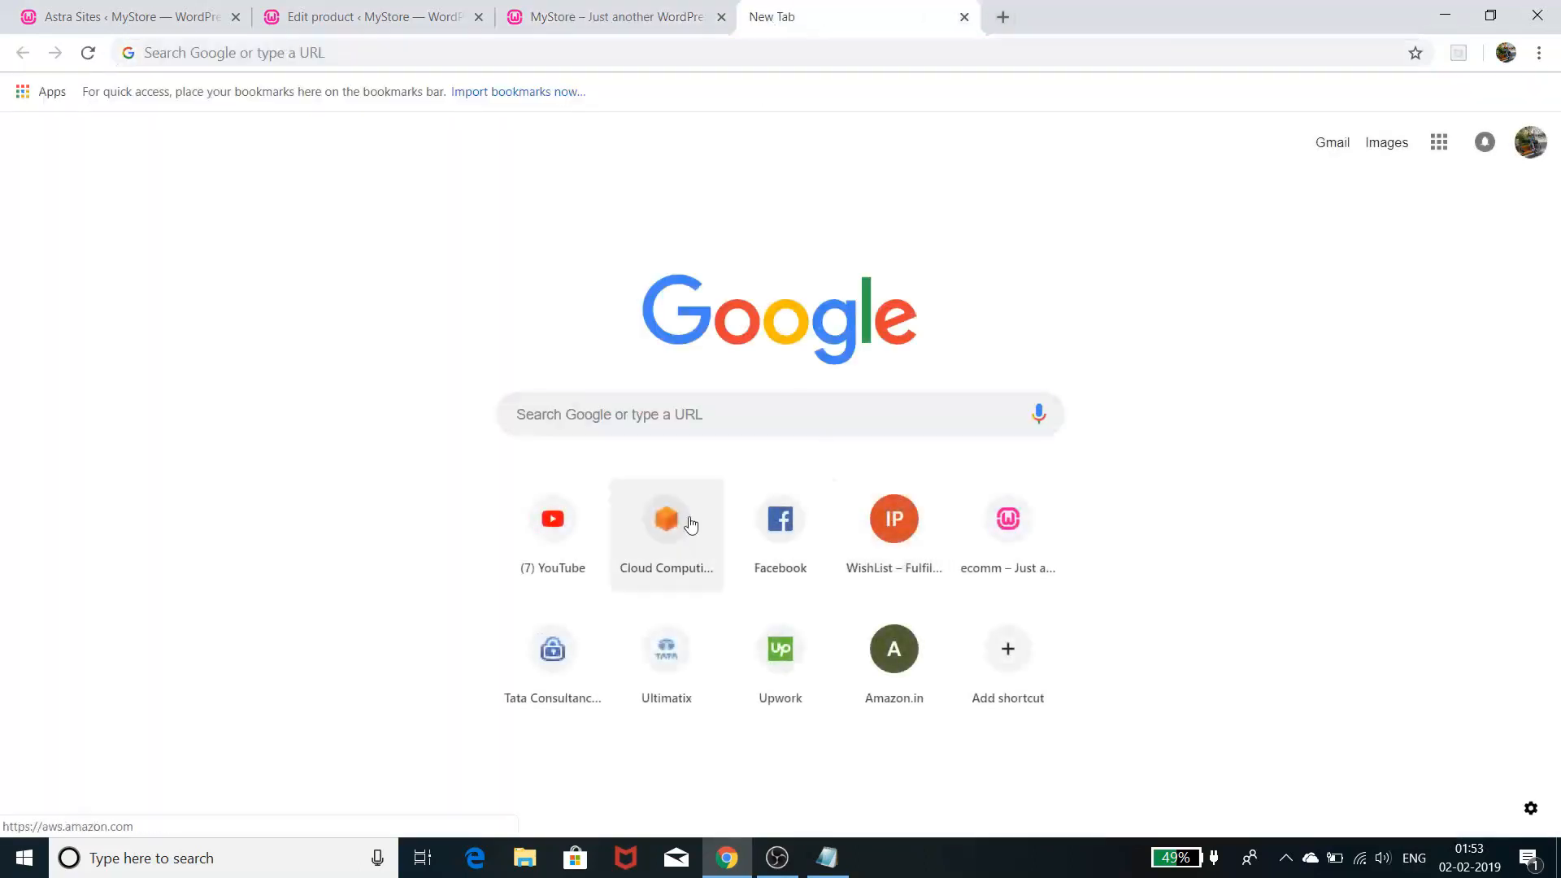
pyautogui.click(690, 524)
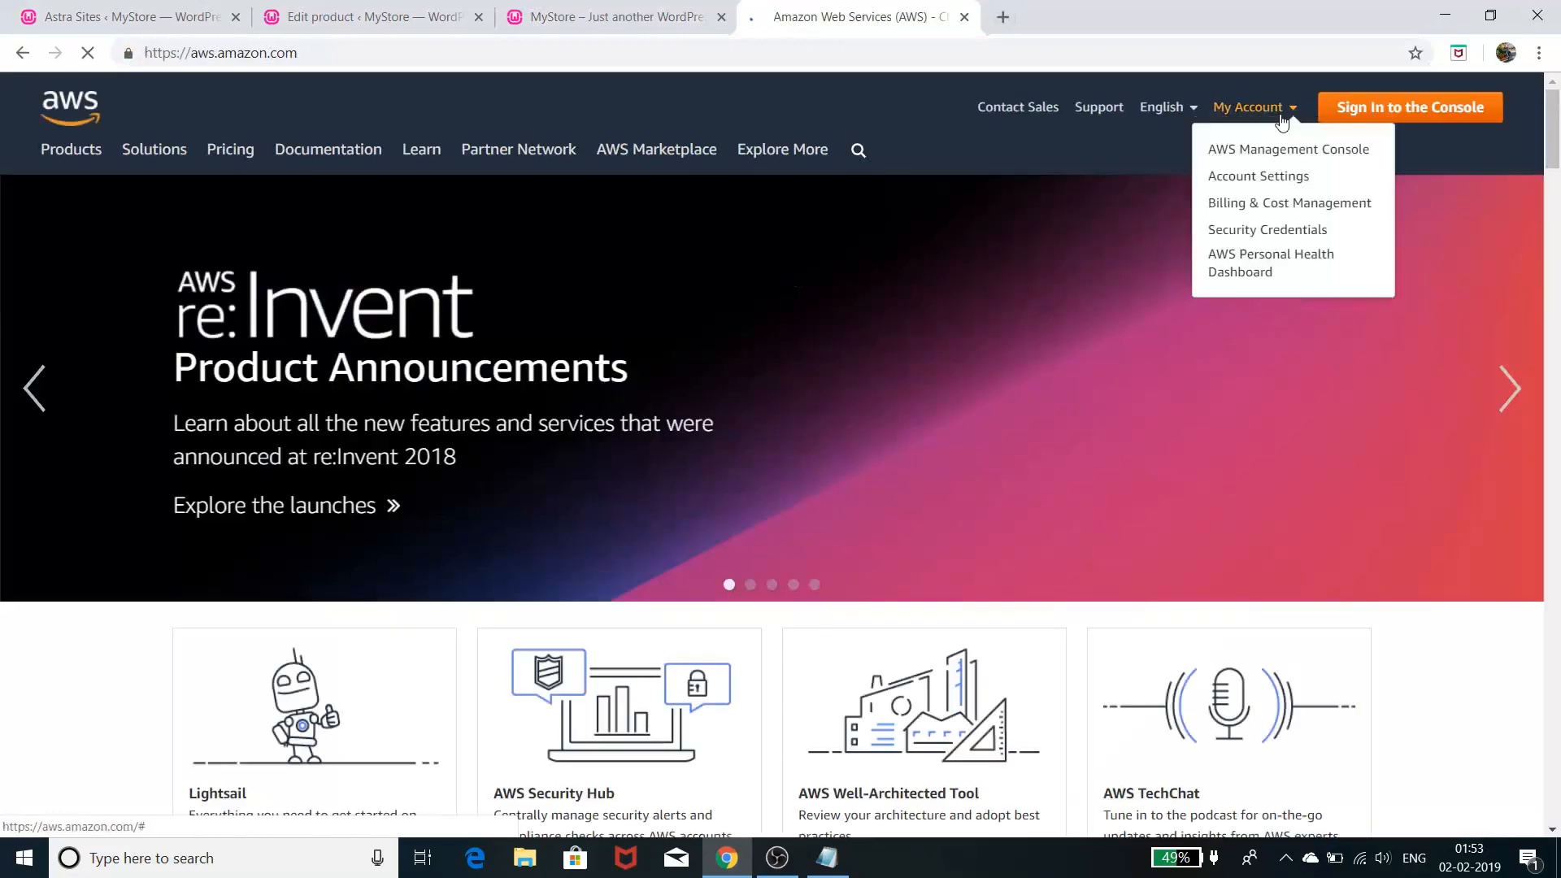
pyautogui.click(1284, 120)
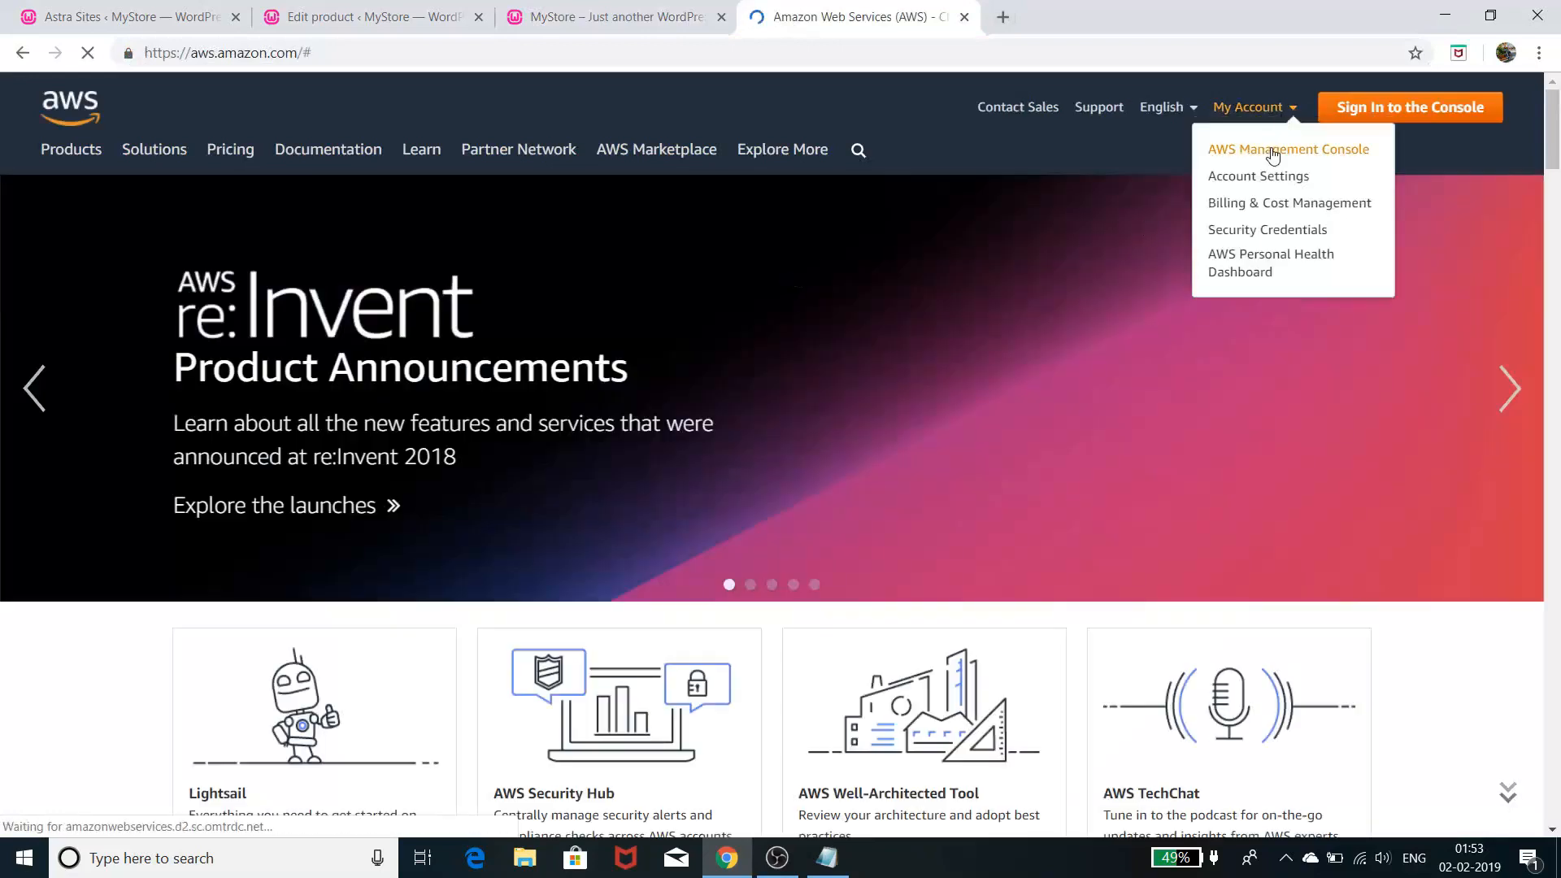
pyautogui.click(1273, 151)
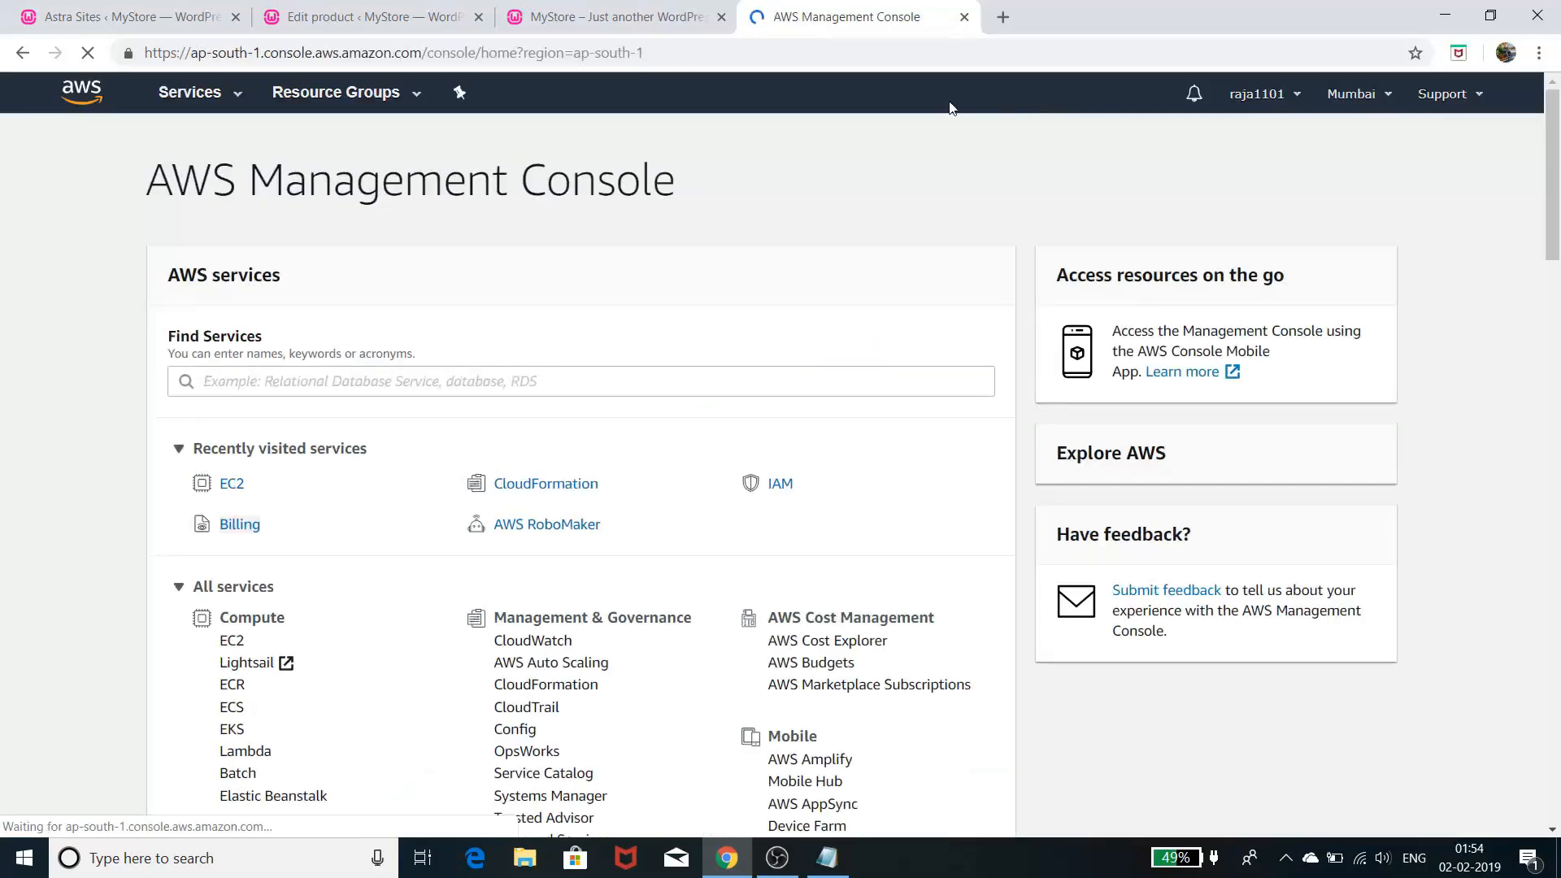
pyautogui.click(233, 484)
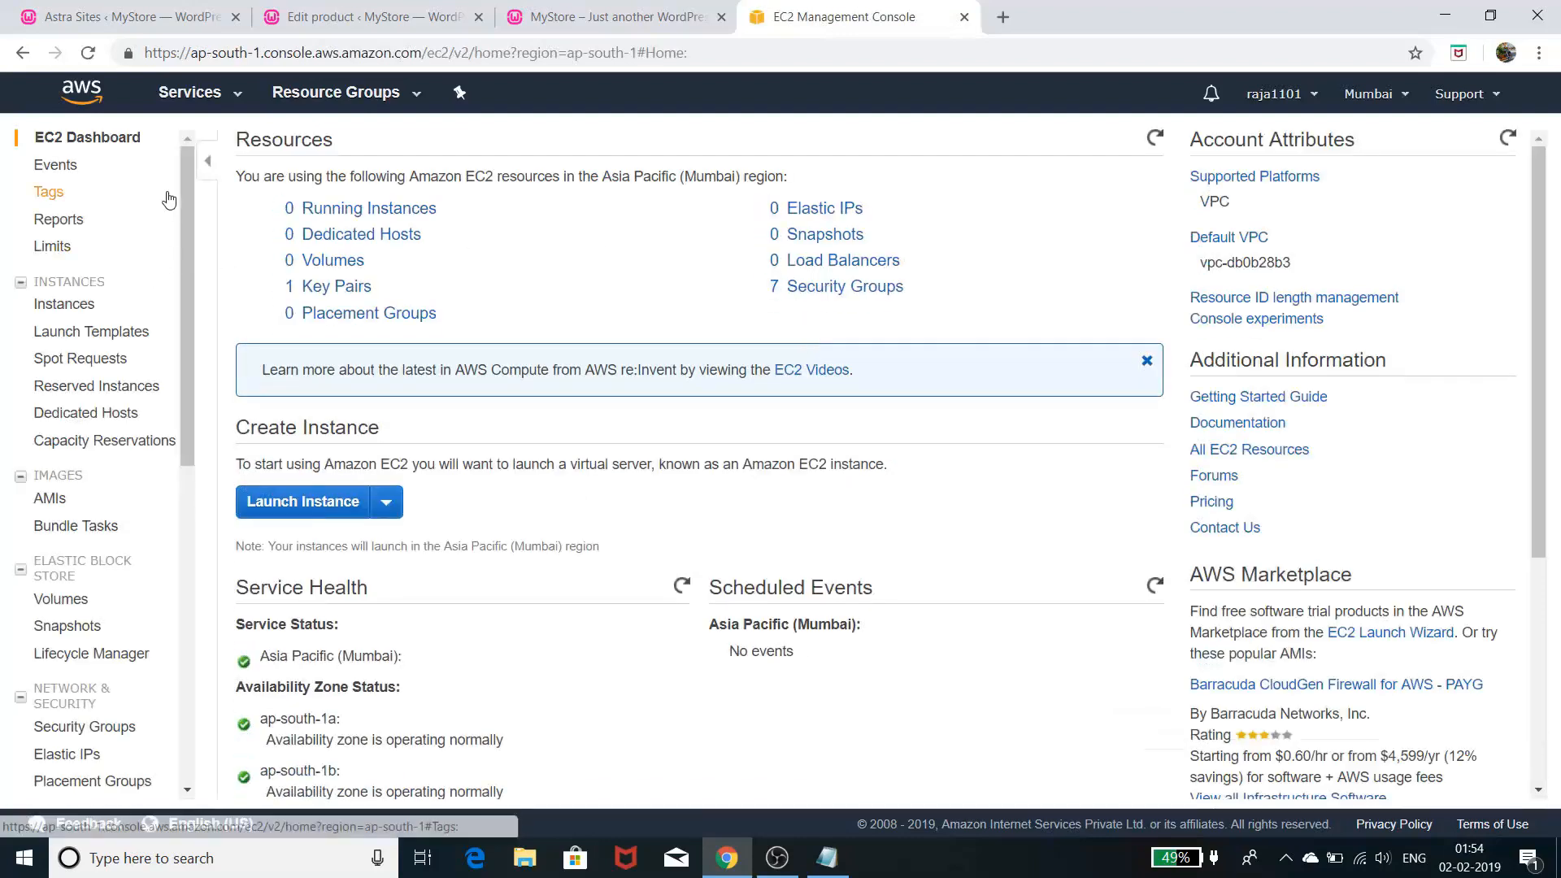
# - Start launching an instance and browse the My AMIs, AWS Marketplace and Community AMIs lists
pyautogui.click(319, 504)
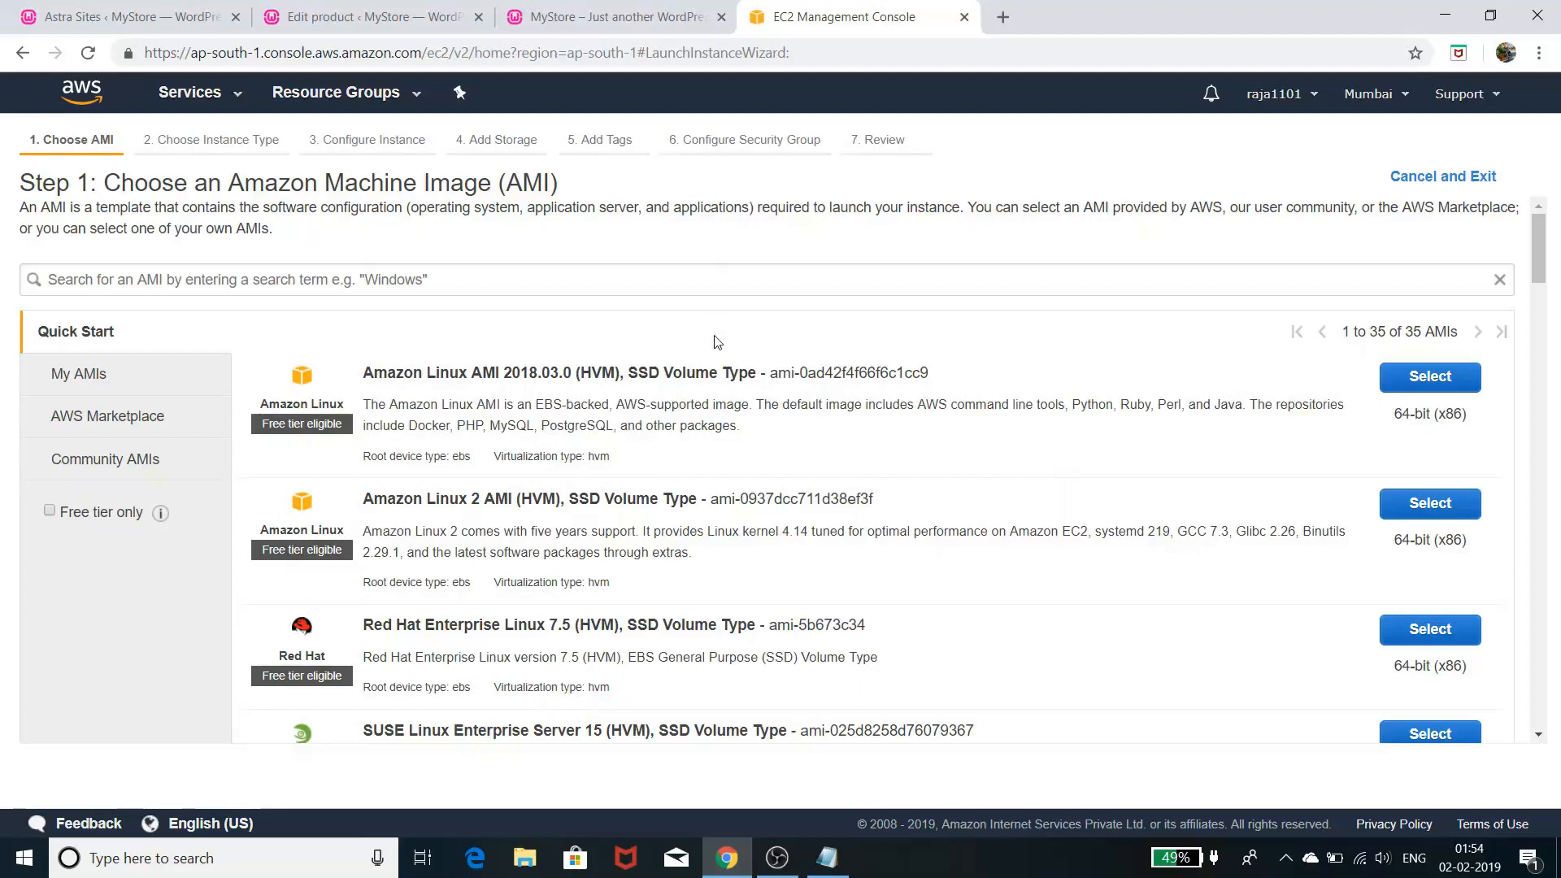
pyautogui.click(115, 377)
pyautogui.click(118, 425)
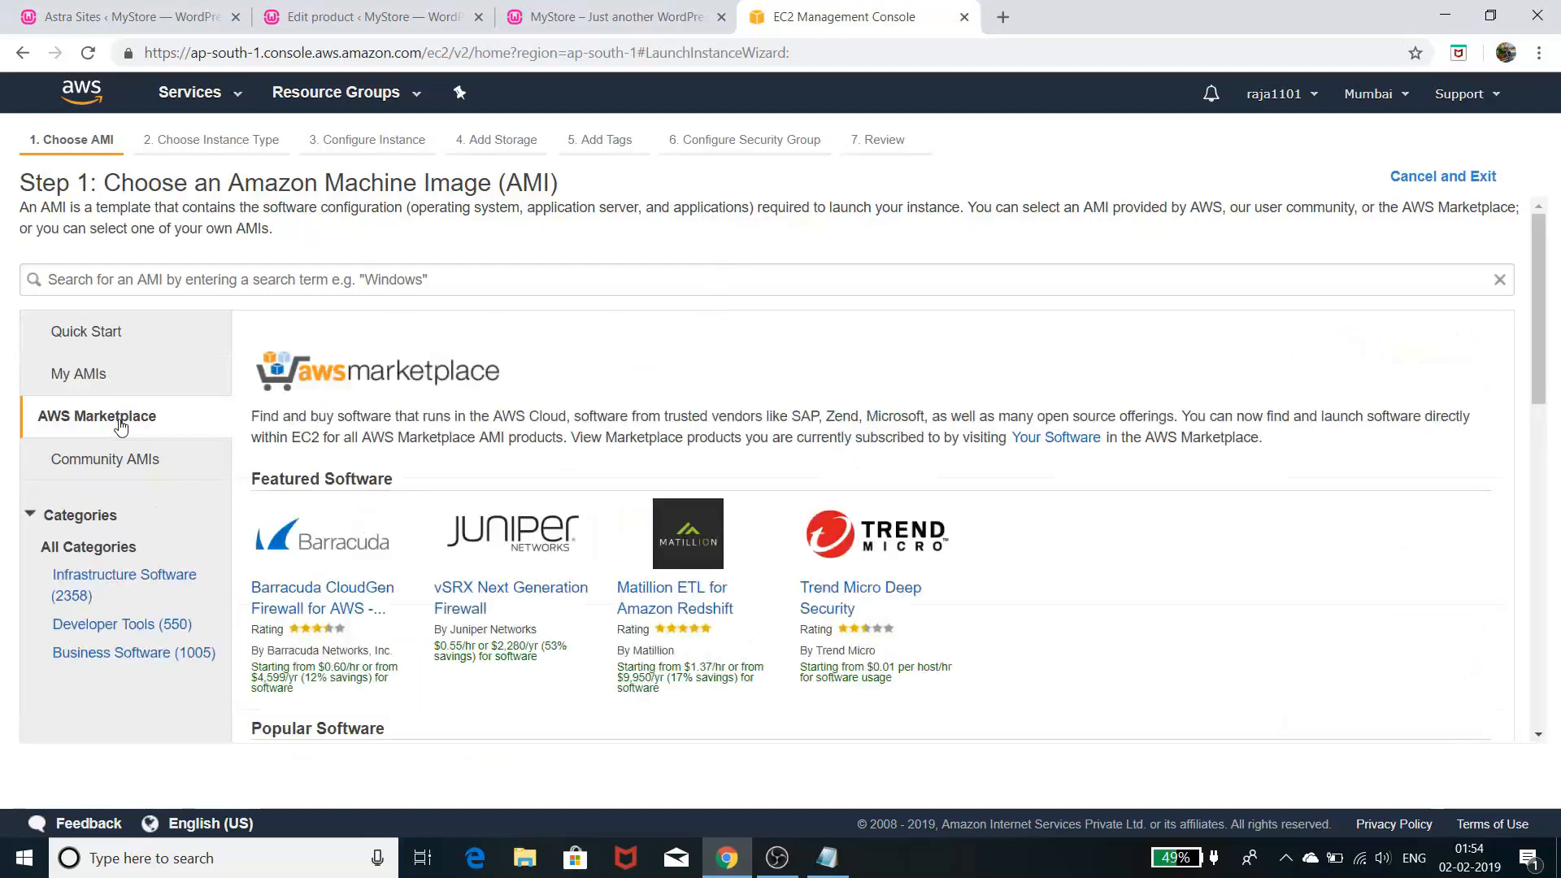
pyautogui.click(128, 460)
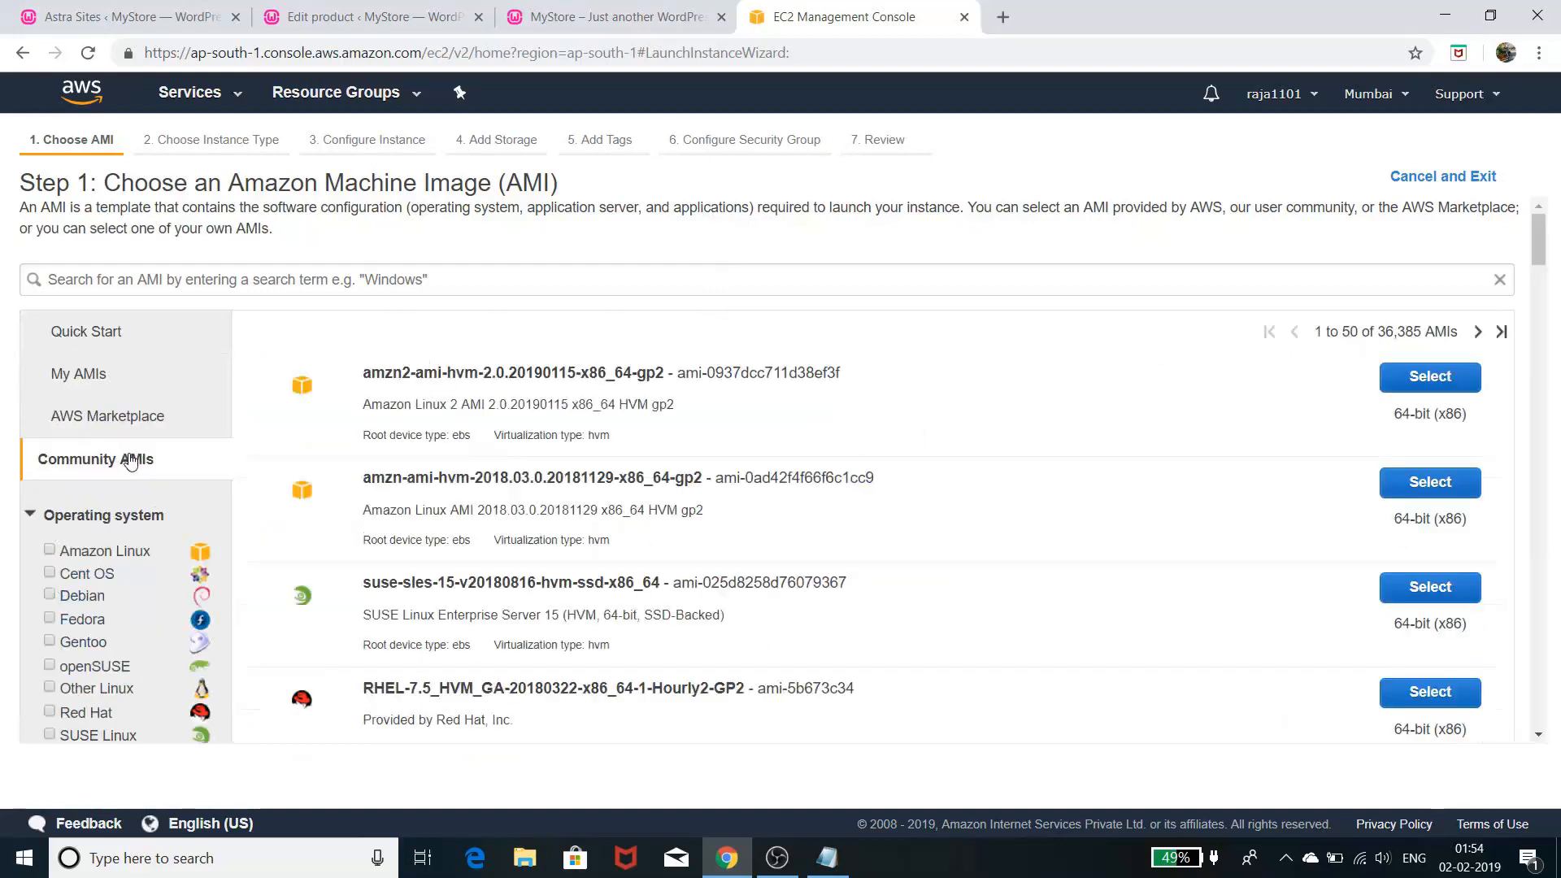
# - Back in Quick Start, filter to the 16 free-tier-eligible AMIs and scroll through them
pyautogui.click(120, 341)
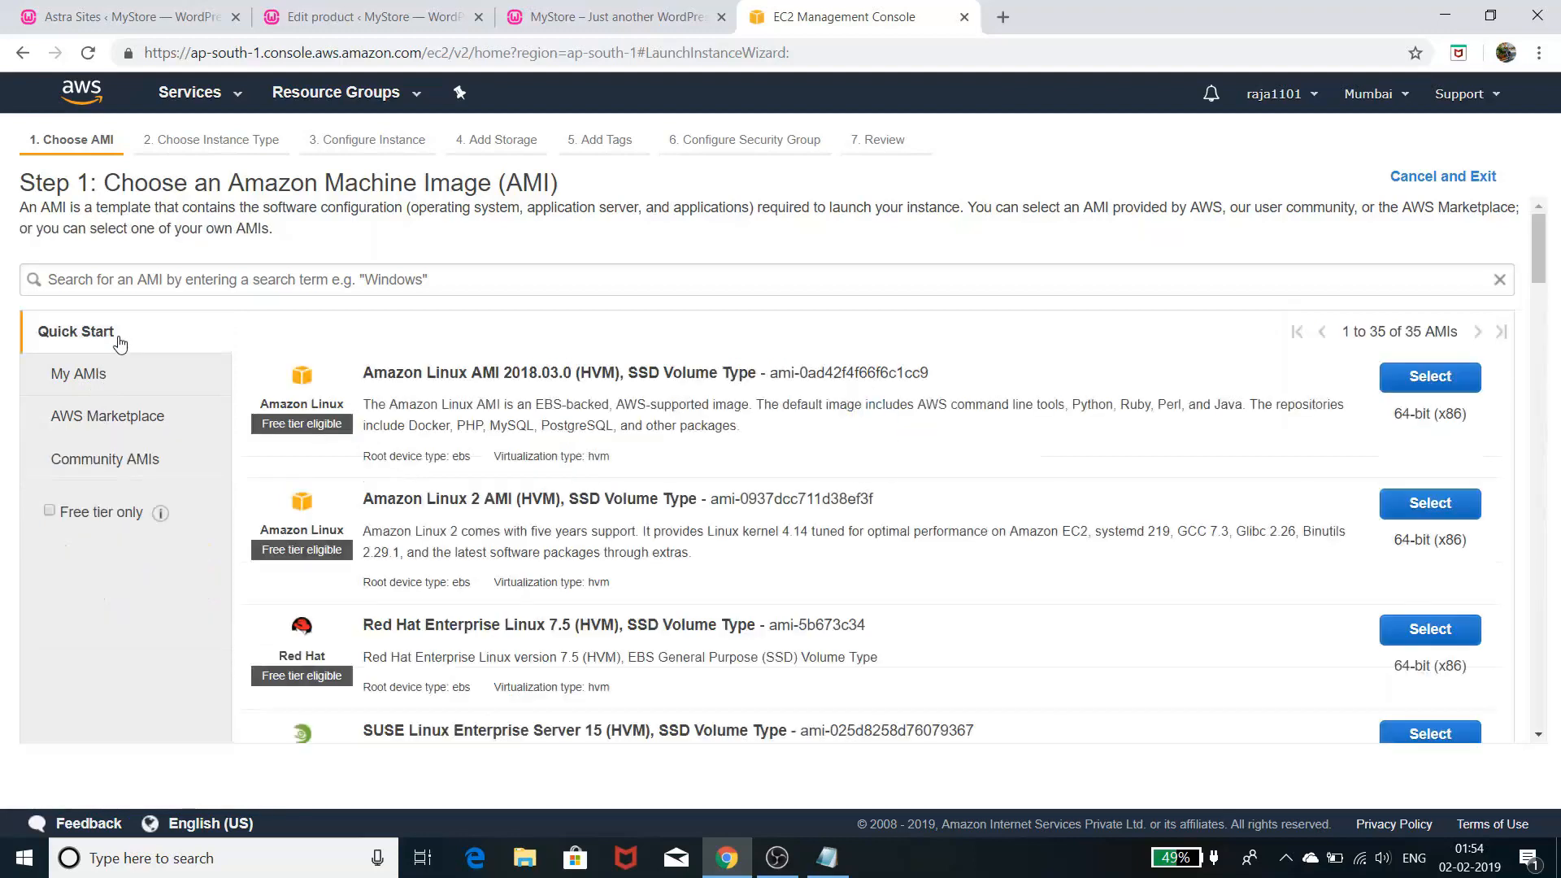
pyautogui.click(50, 512)
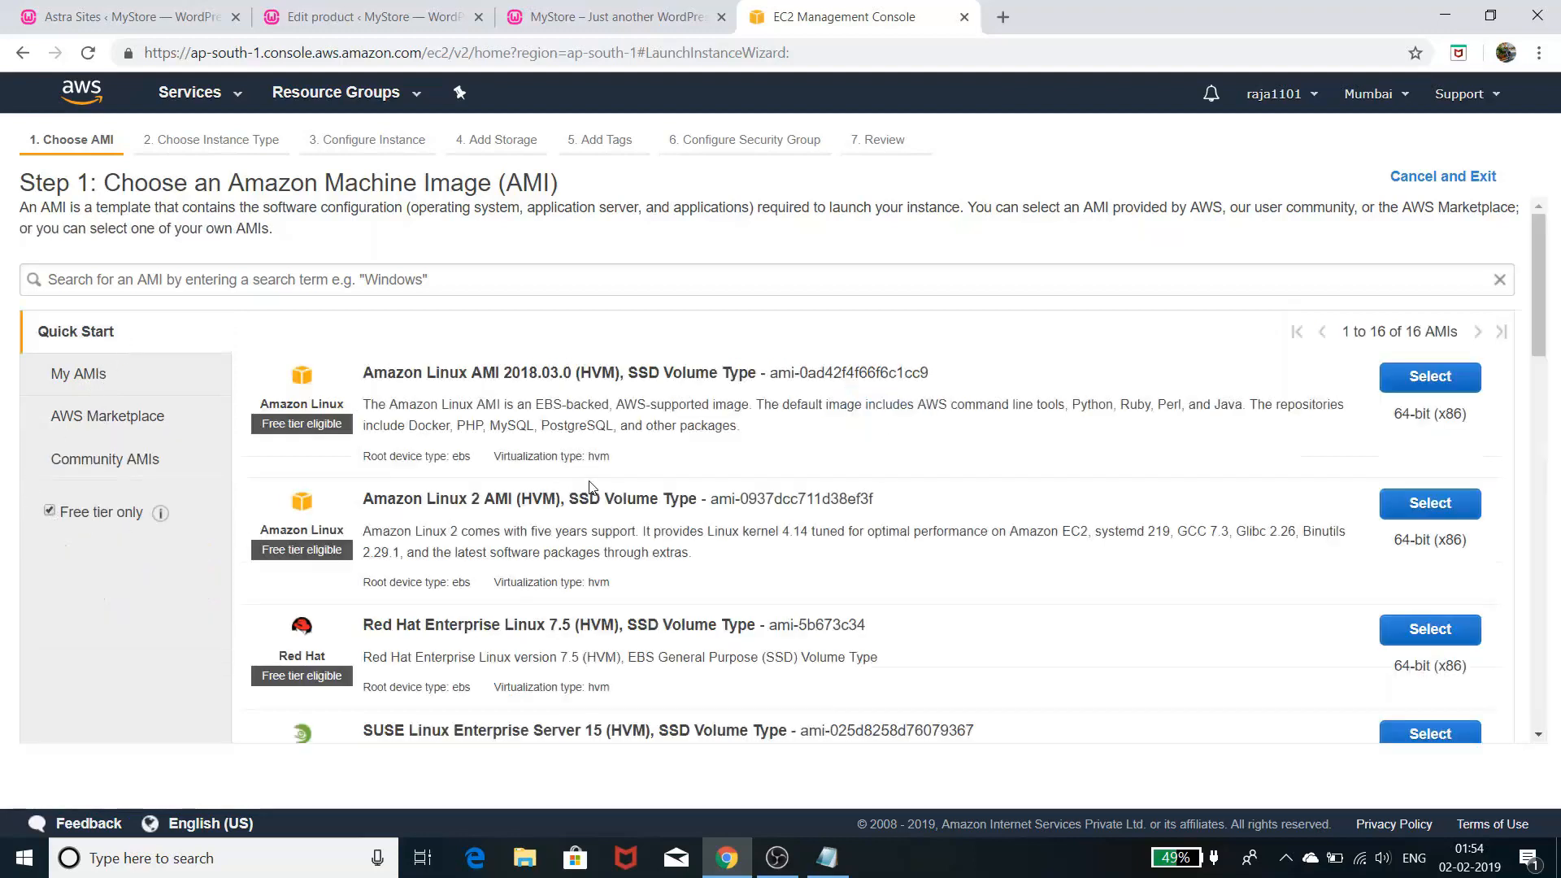
pyautogui.scroll(-3, 590, 486)
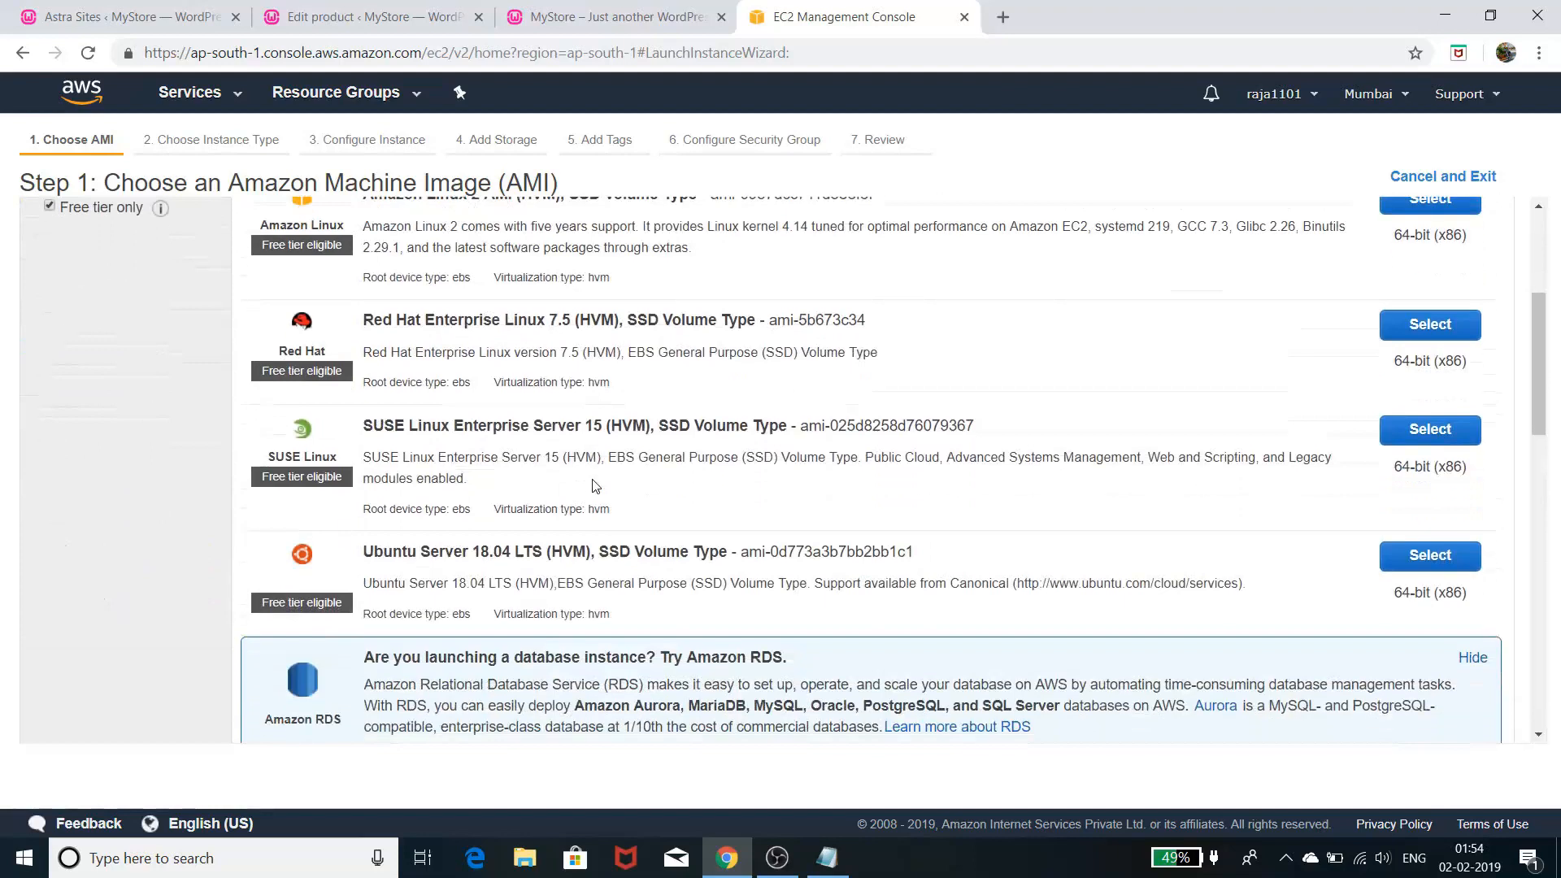
pyautogui.scroll(-3, 593, 485)
pyautogui.scroll(-7, 592, 485)
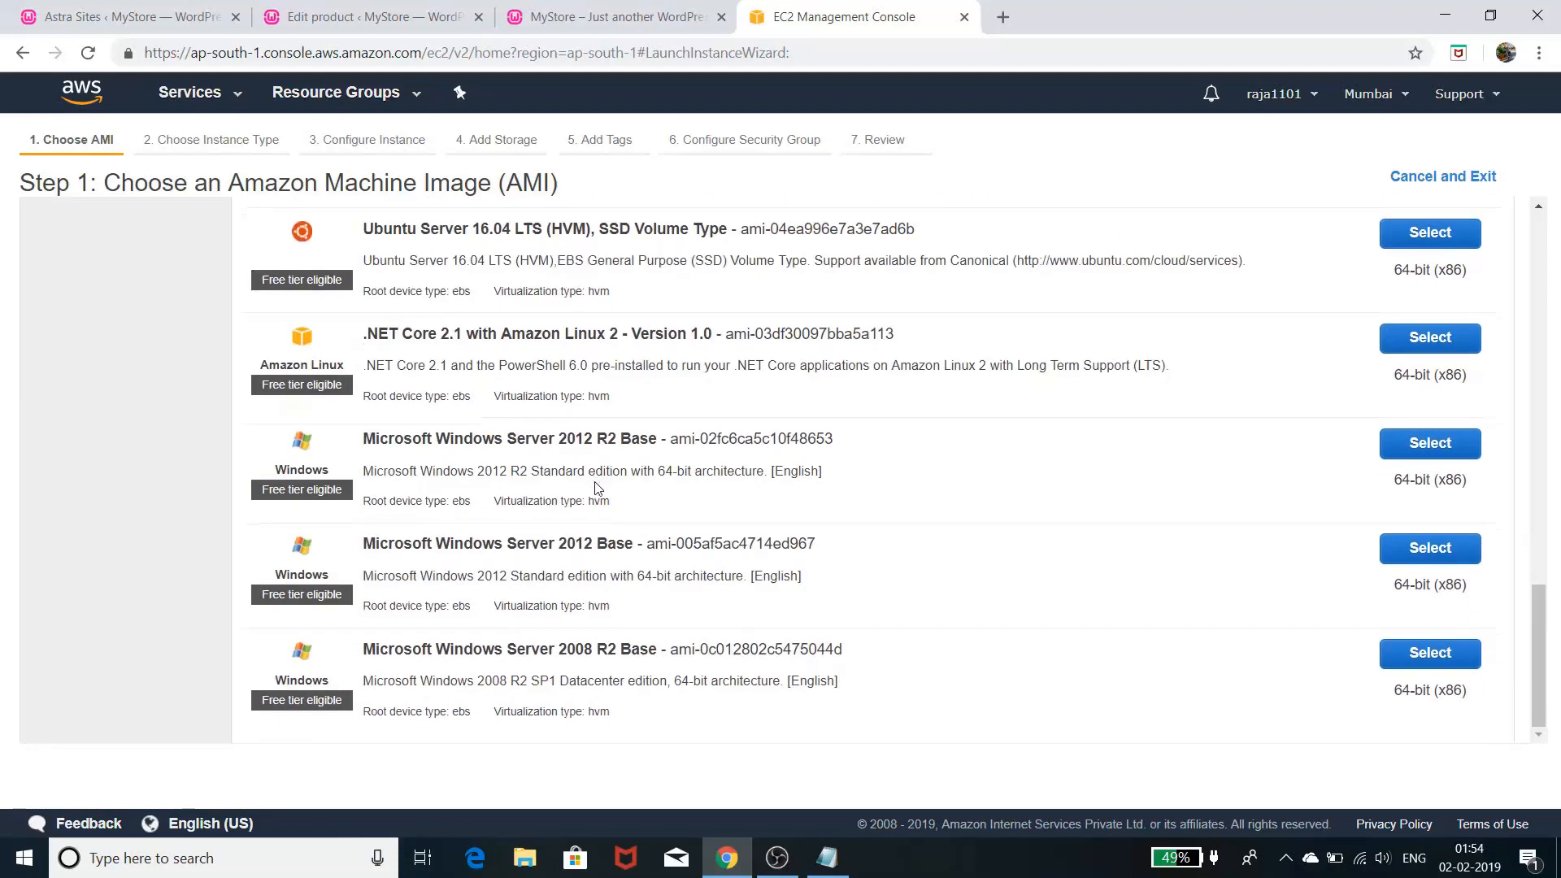
pyautogui.scroll(15, 598, 488)
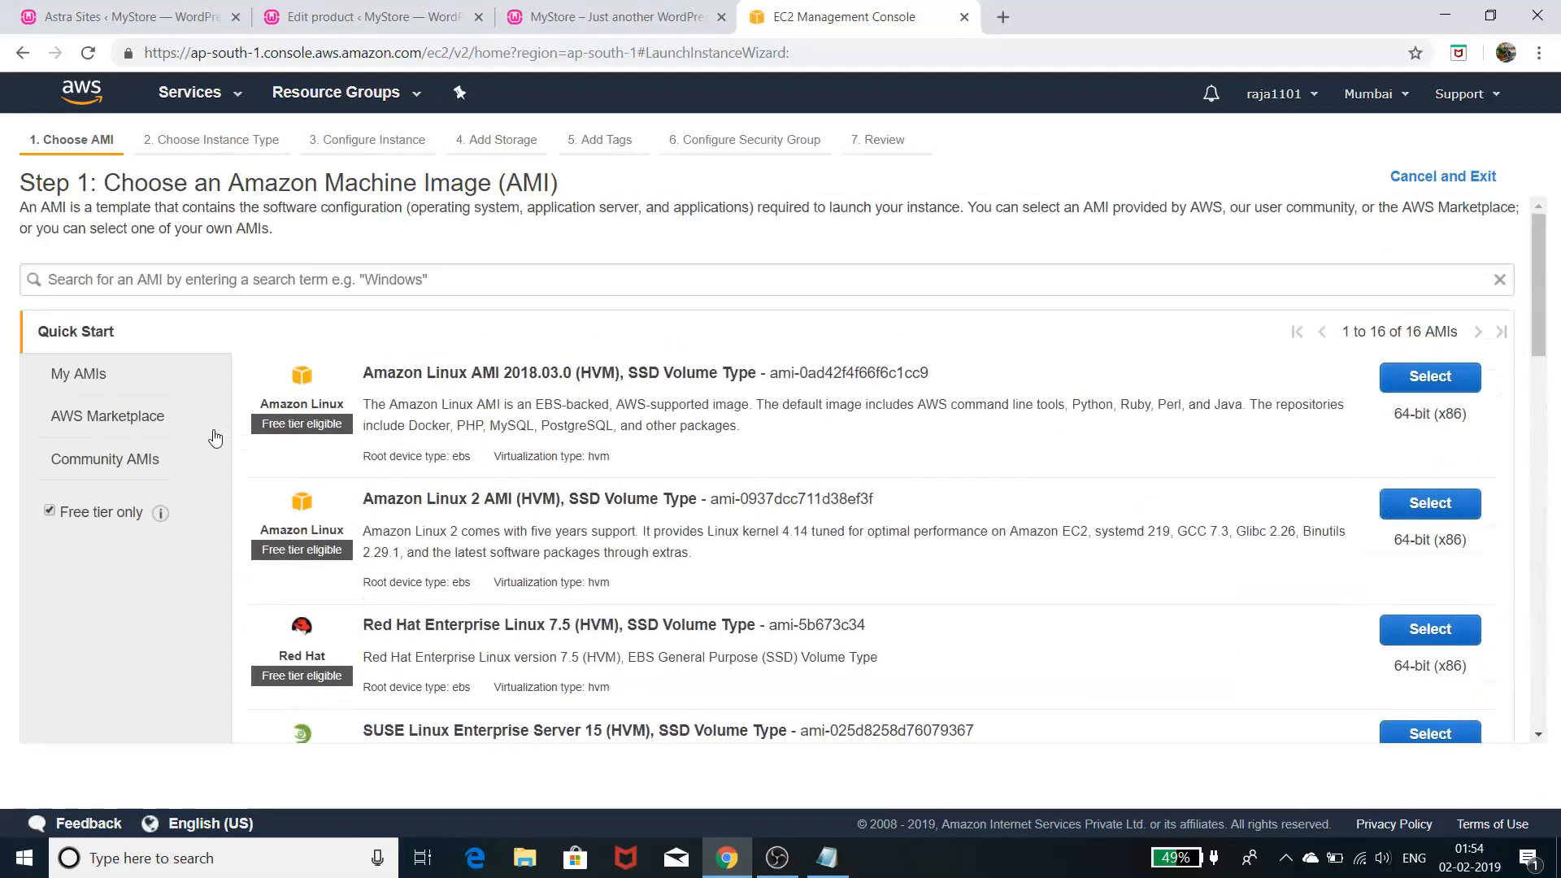
# - Pick WordPress Certified by Bitnami from AWS Marketplace and continue to Step 2: Choose an Instance Type
pyautogui.click(102, 429)
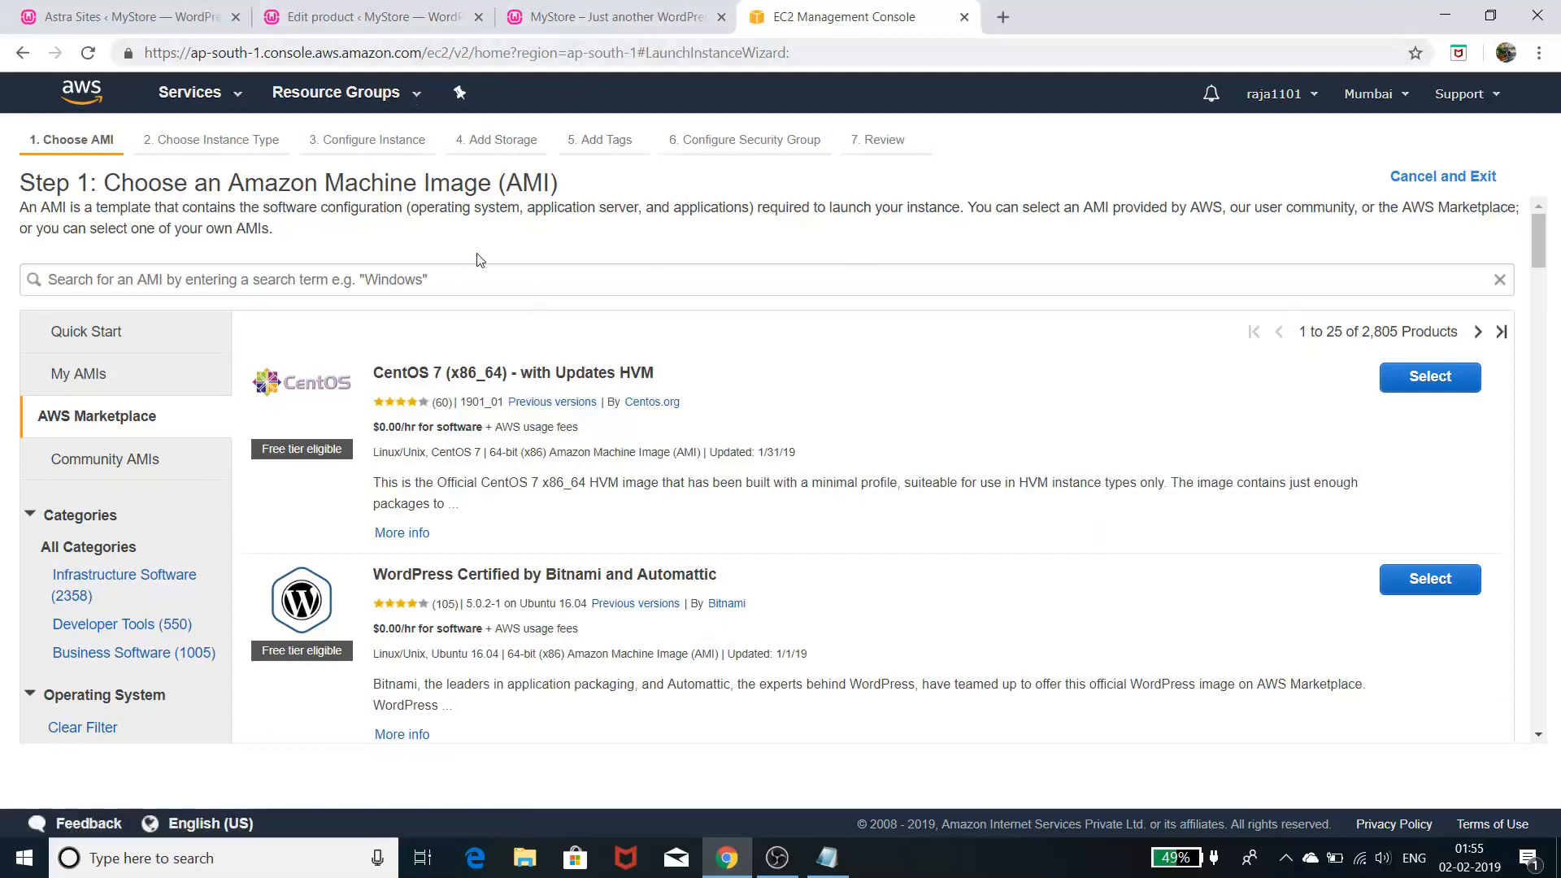
pyautogui.click(203, 94)
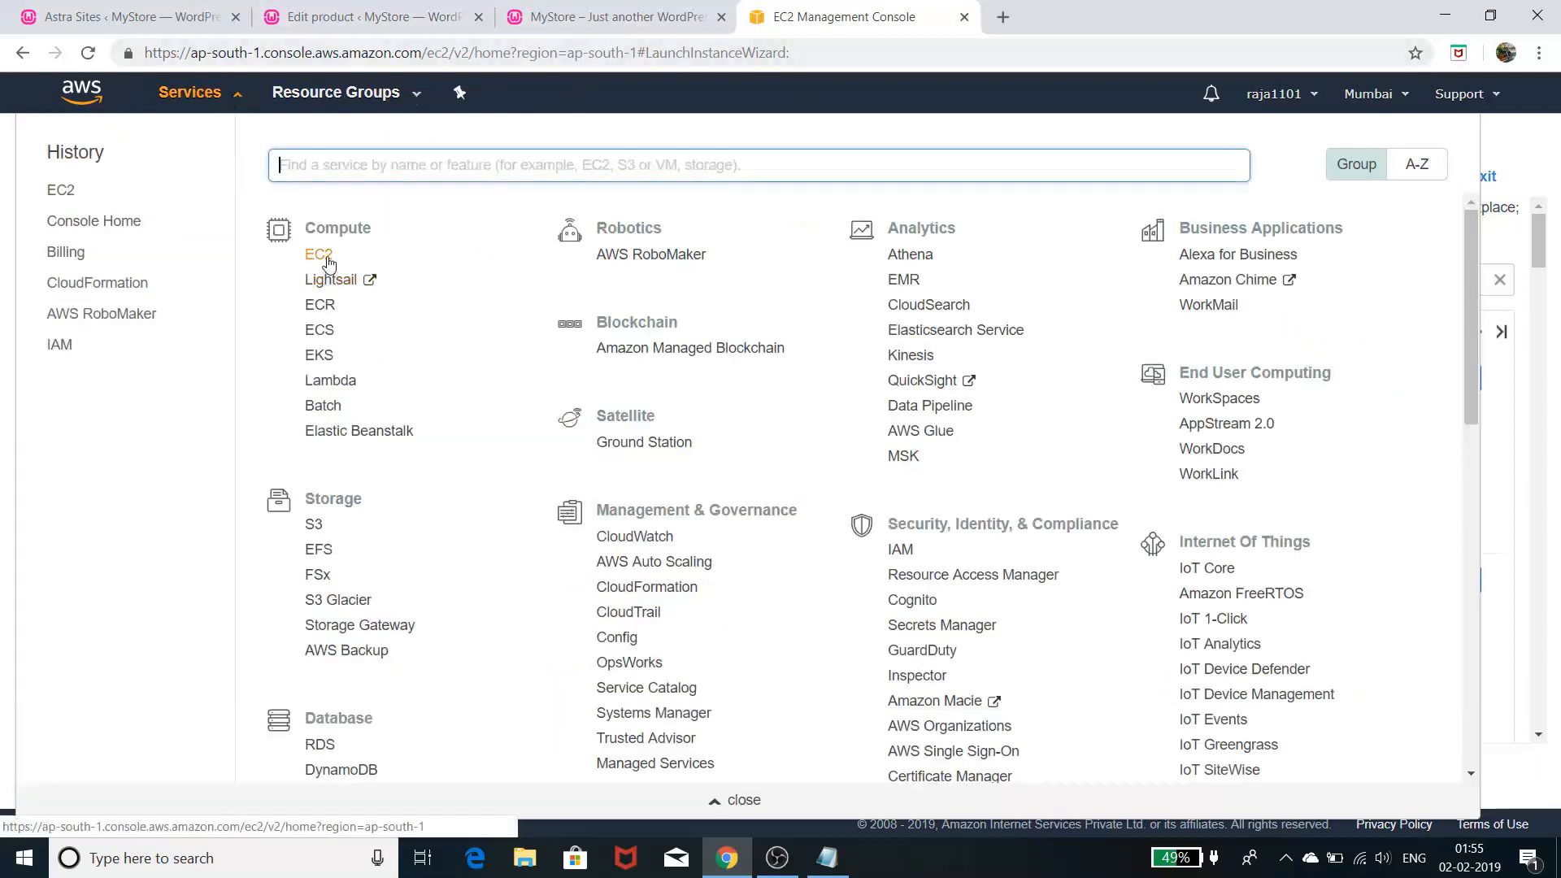
pyautogui.click(1526, 134)
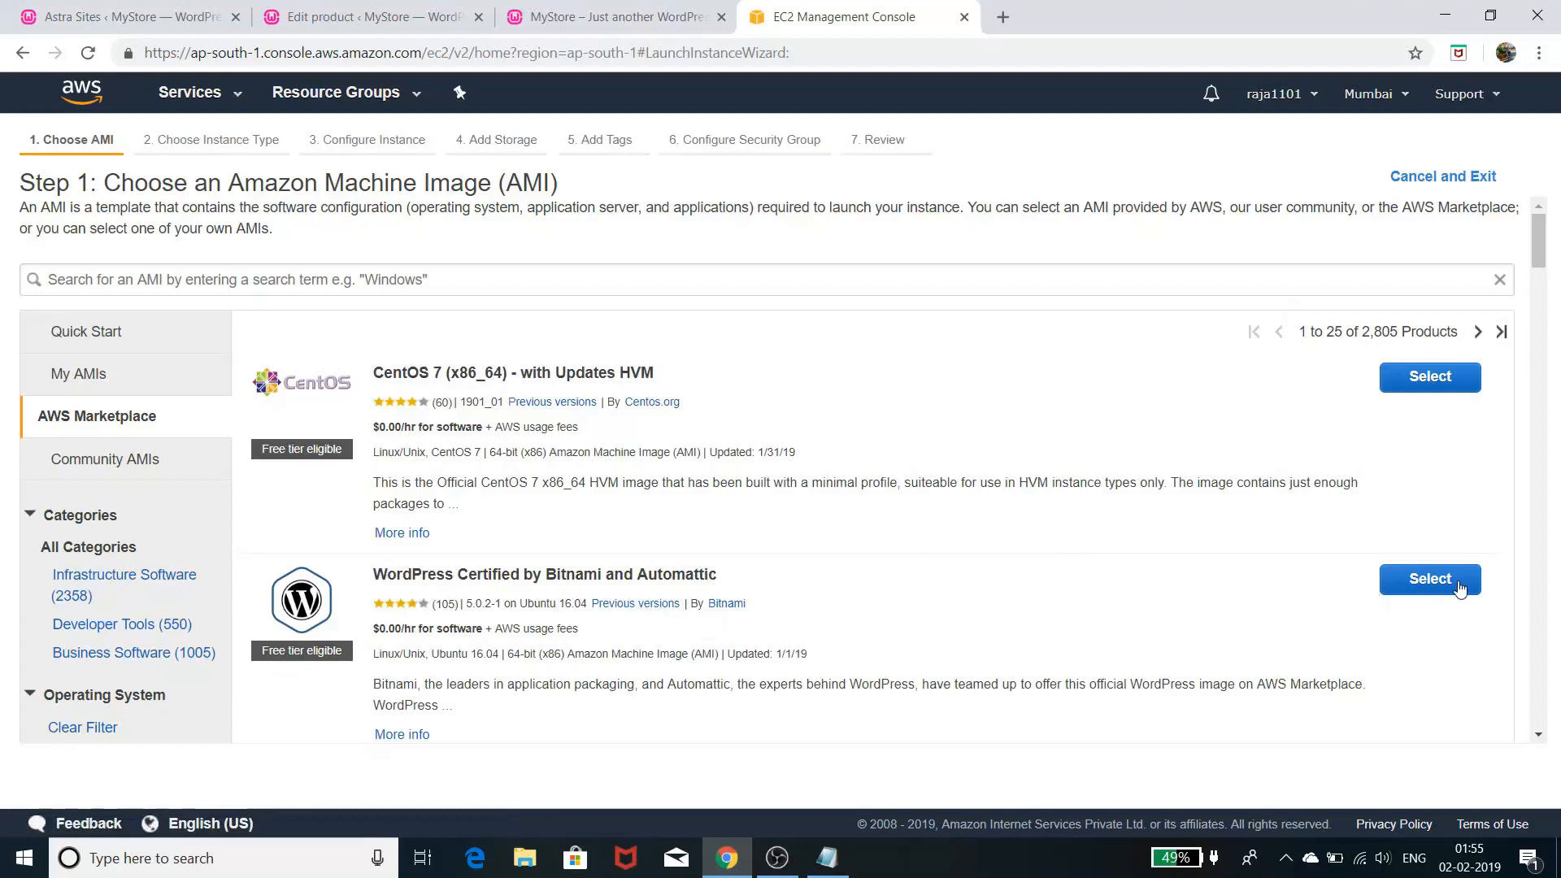
pyautogui.click(1424, 579)
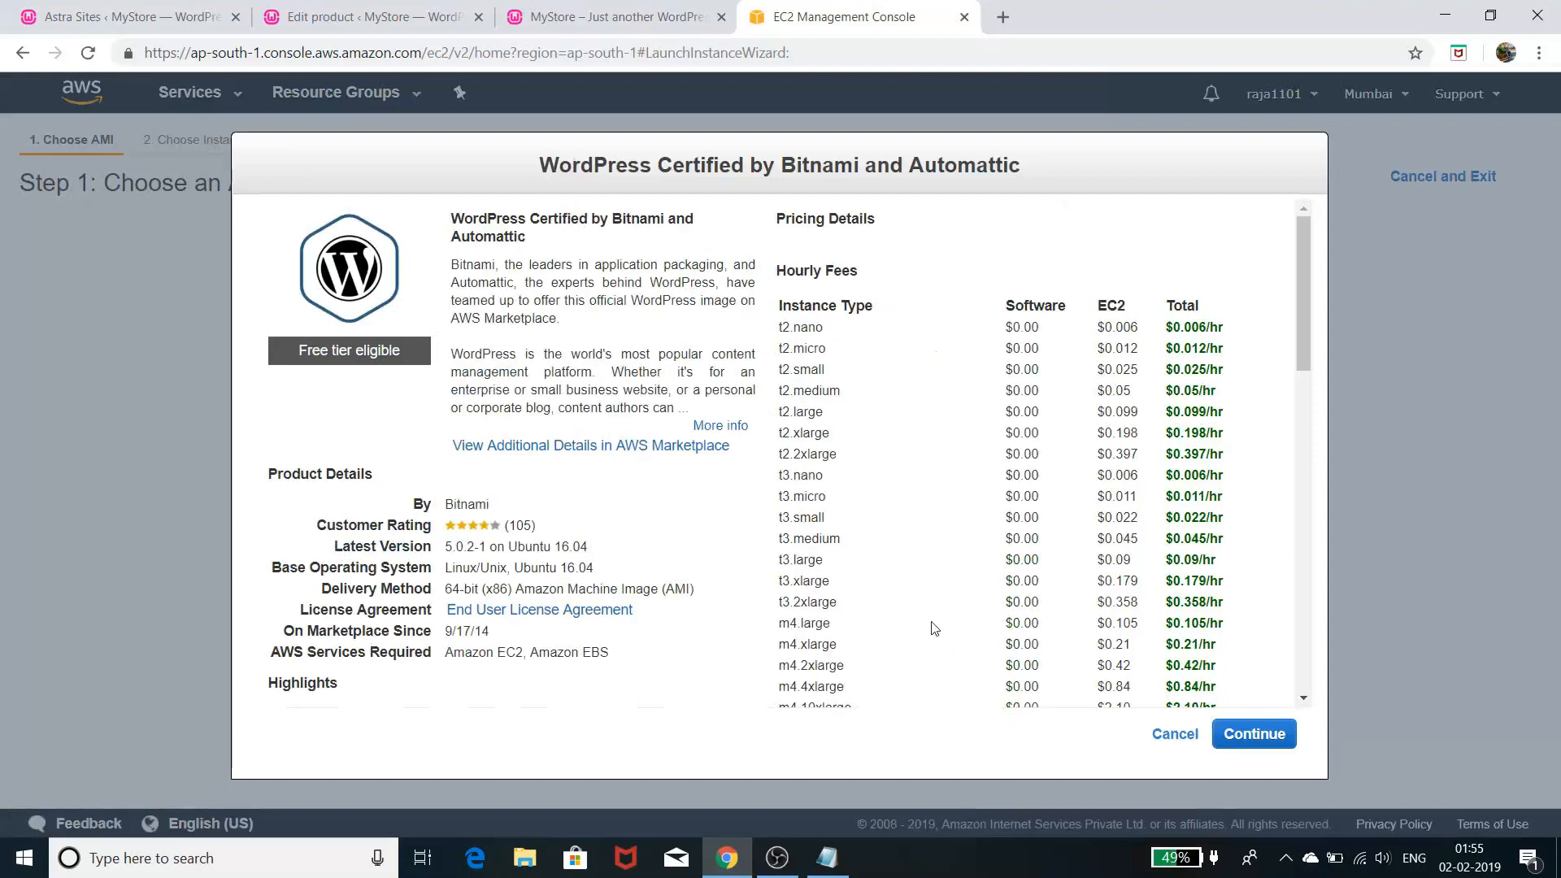
pyautogui.click(1282, 743)
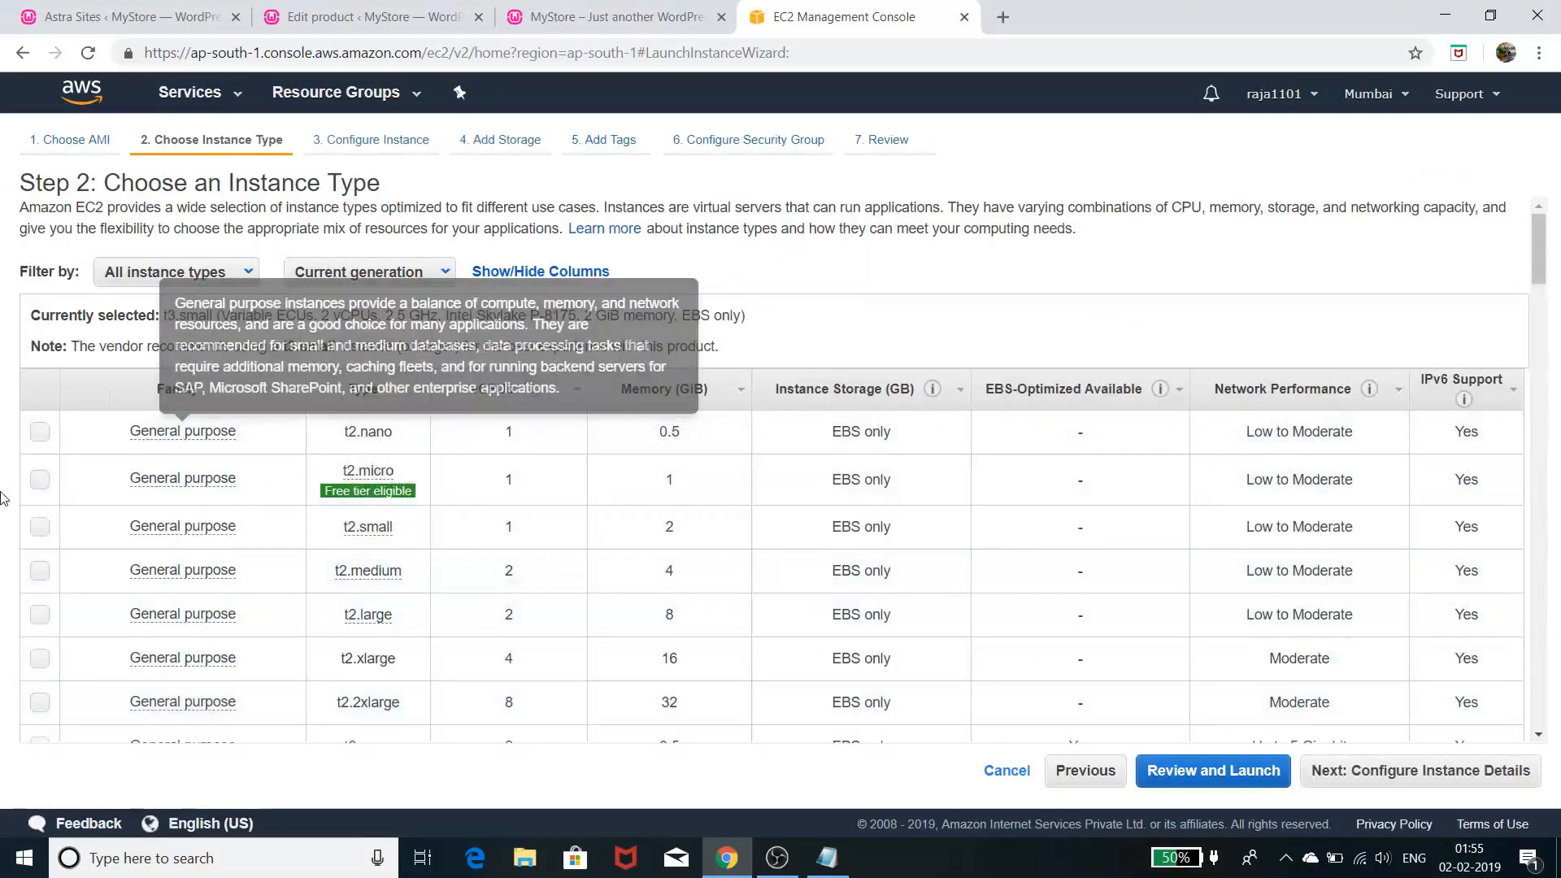
# - Choose the free-tier t2.micro instance type and skip ahead to the Step 7 review
pyautogui.click(39, 479)
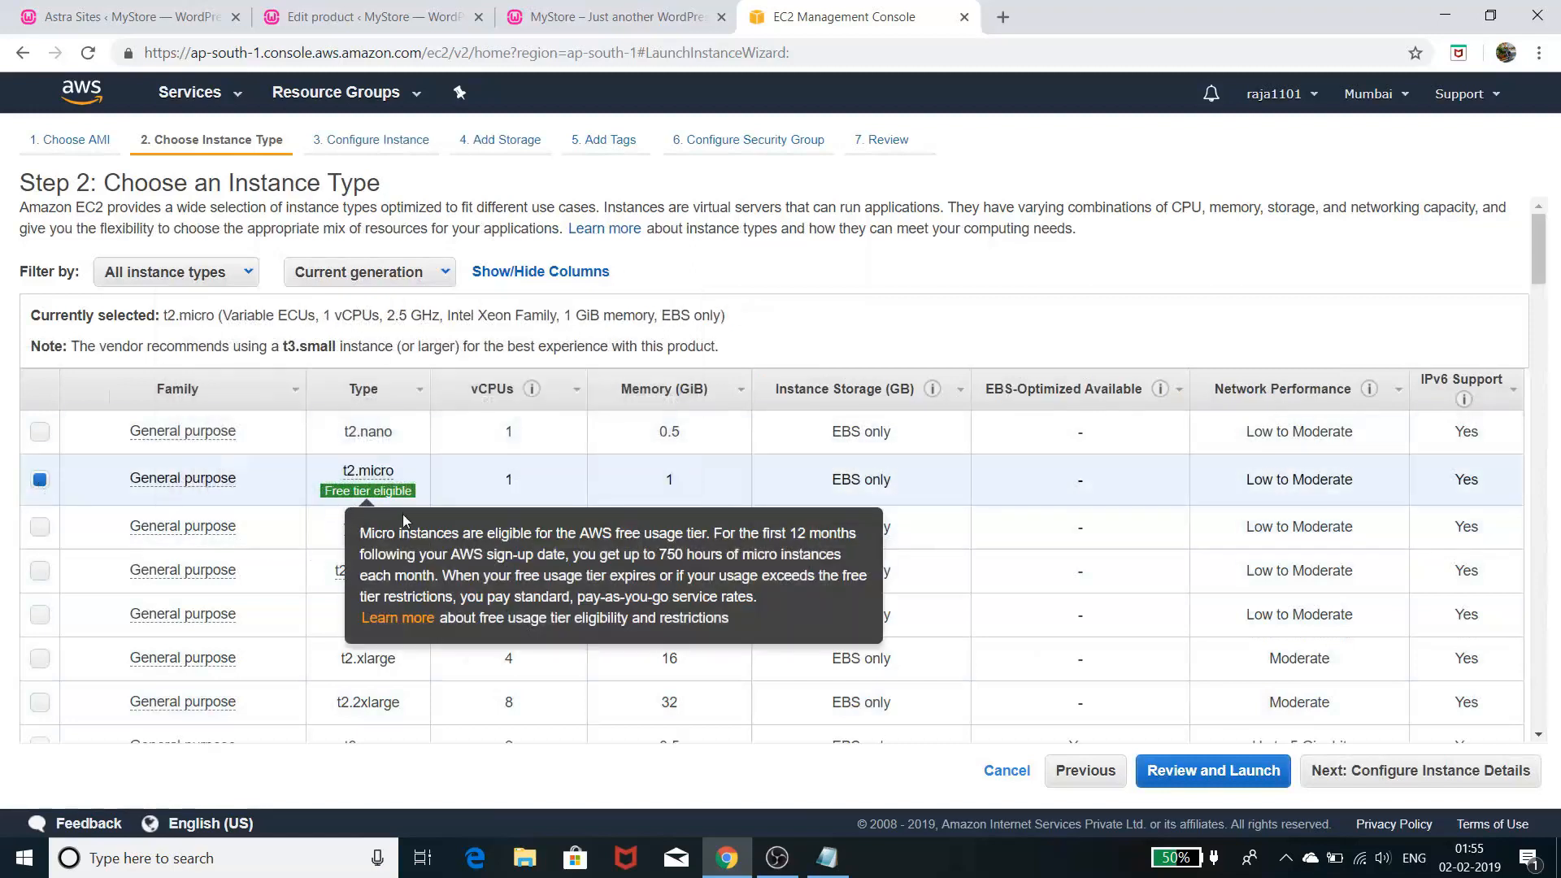
pyautogui.click(1230, 778)
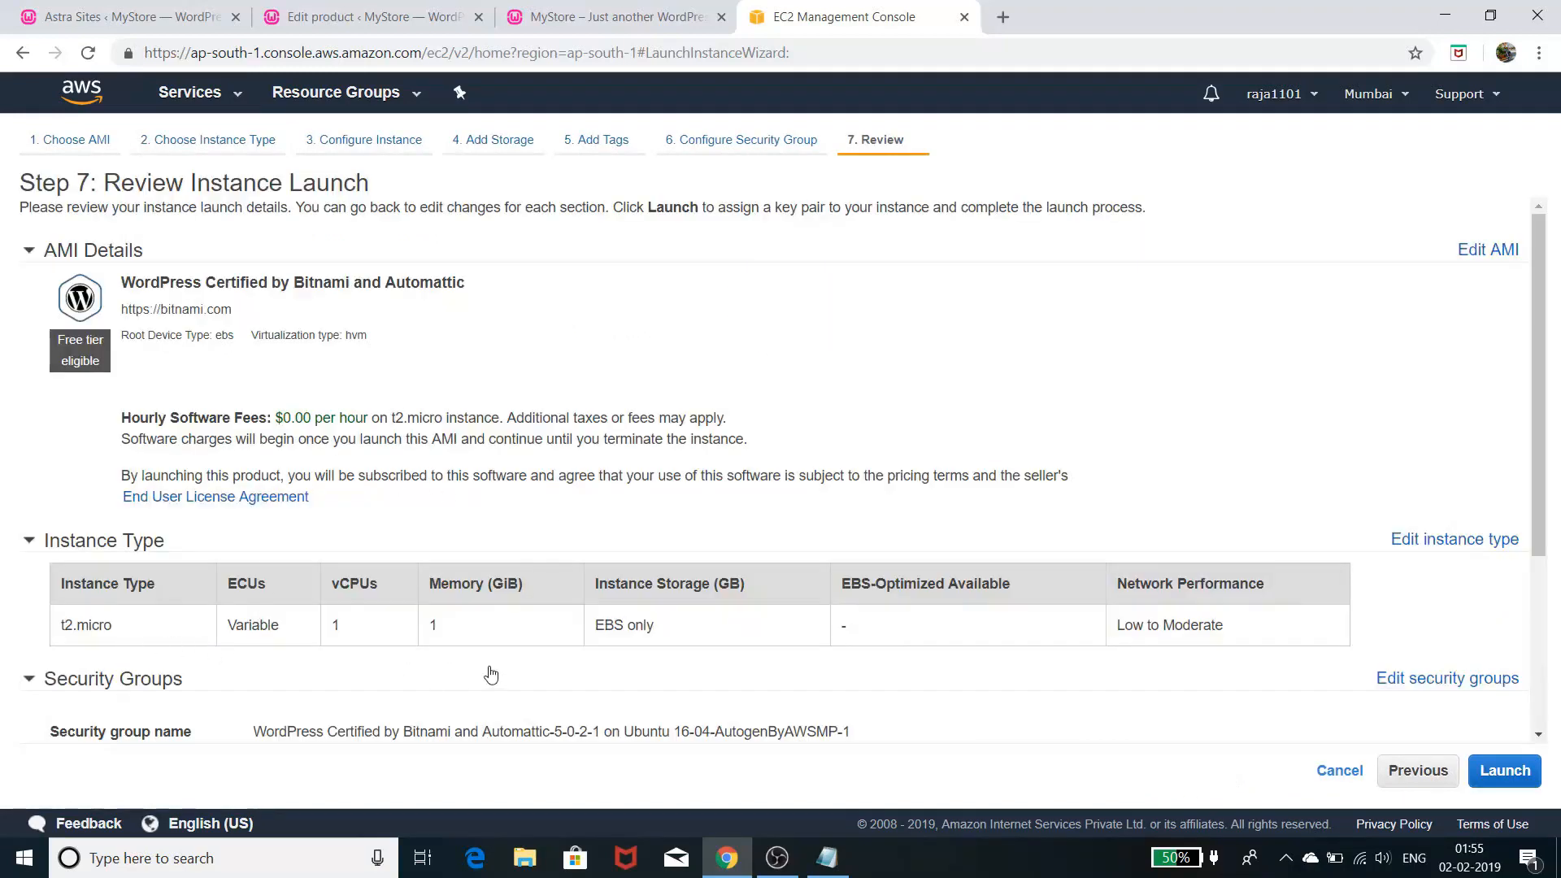
pyautogui.scroll(-1, 647, 641)
pyautogui.scroll(-2, 649, 641)
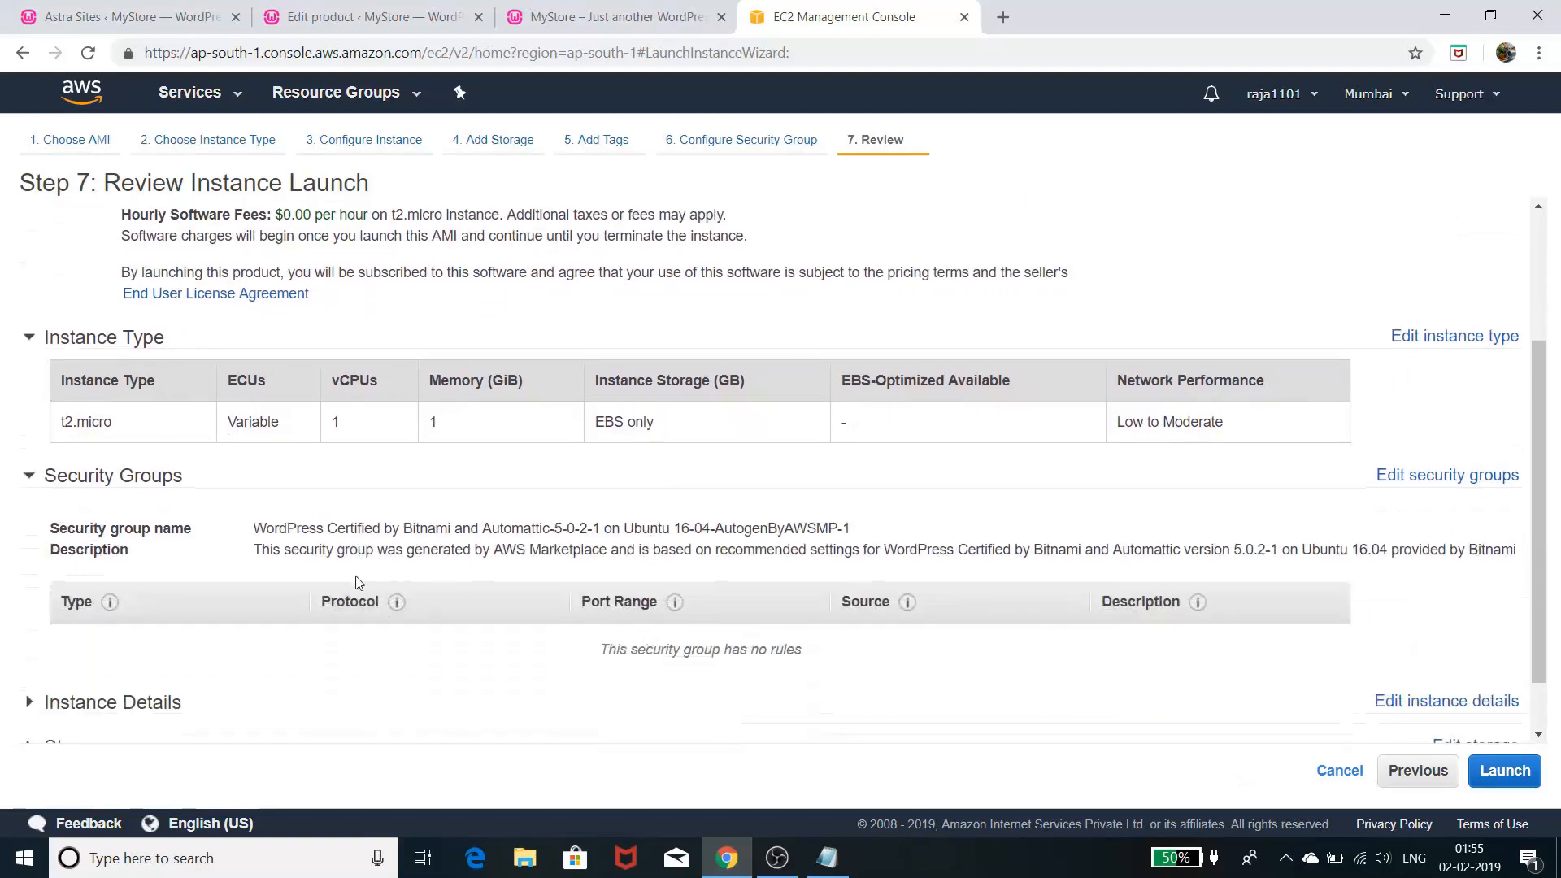
pyautogui.scroll(-1, 342, 598)
# - Expand the instance details and storage volume on the review page, then proceed to launch
pyautogui.click(195, 634)
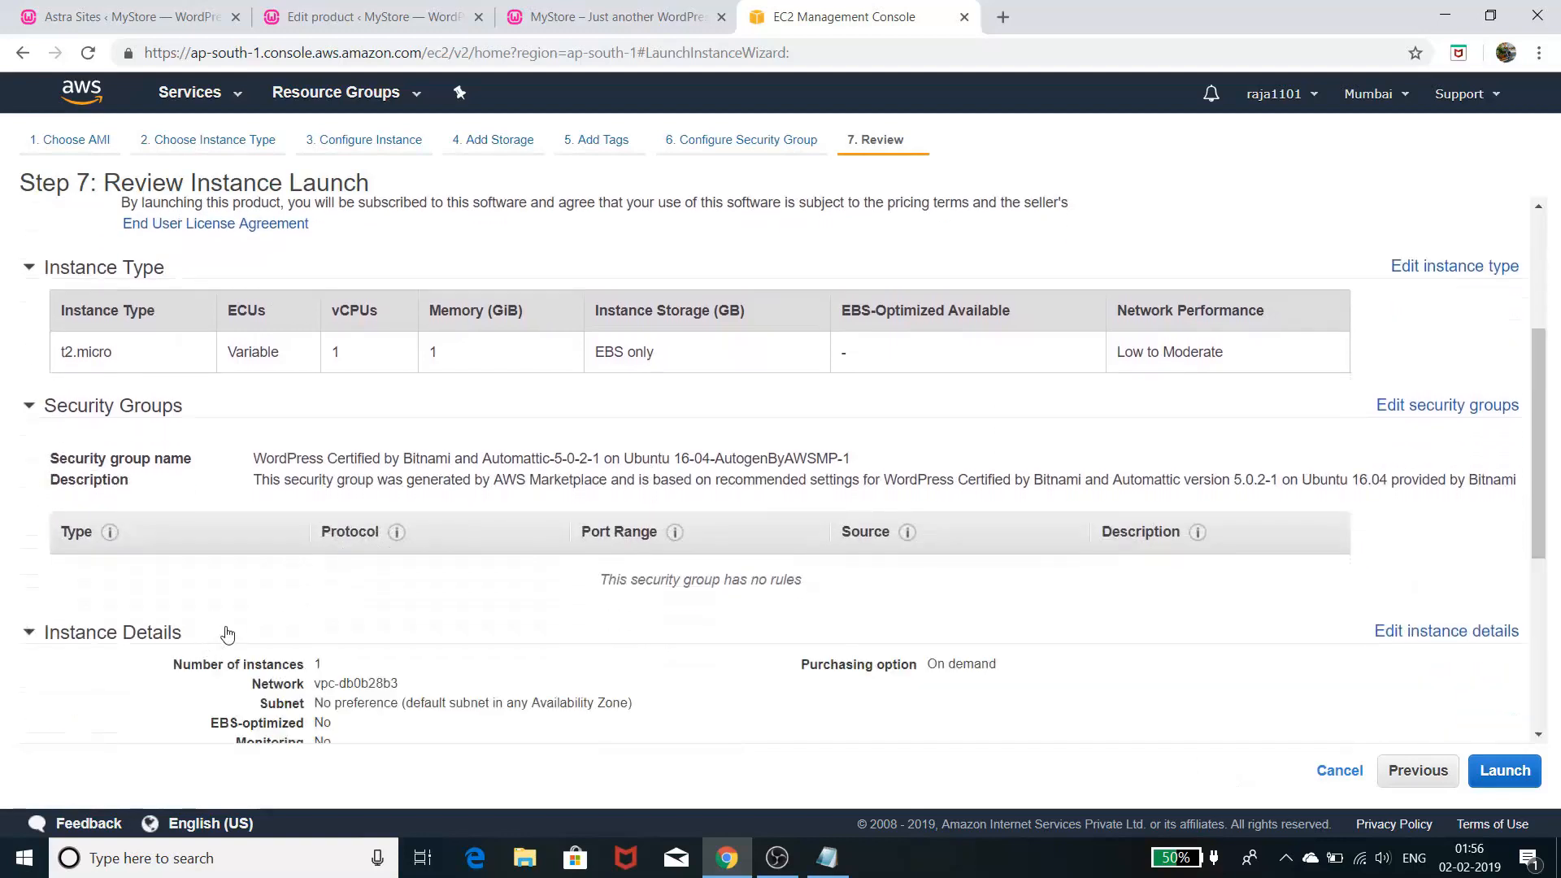
pyautogui.scroll(-4, 213, 622)
pyautogui.scroll(-1, 213, 620)
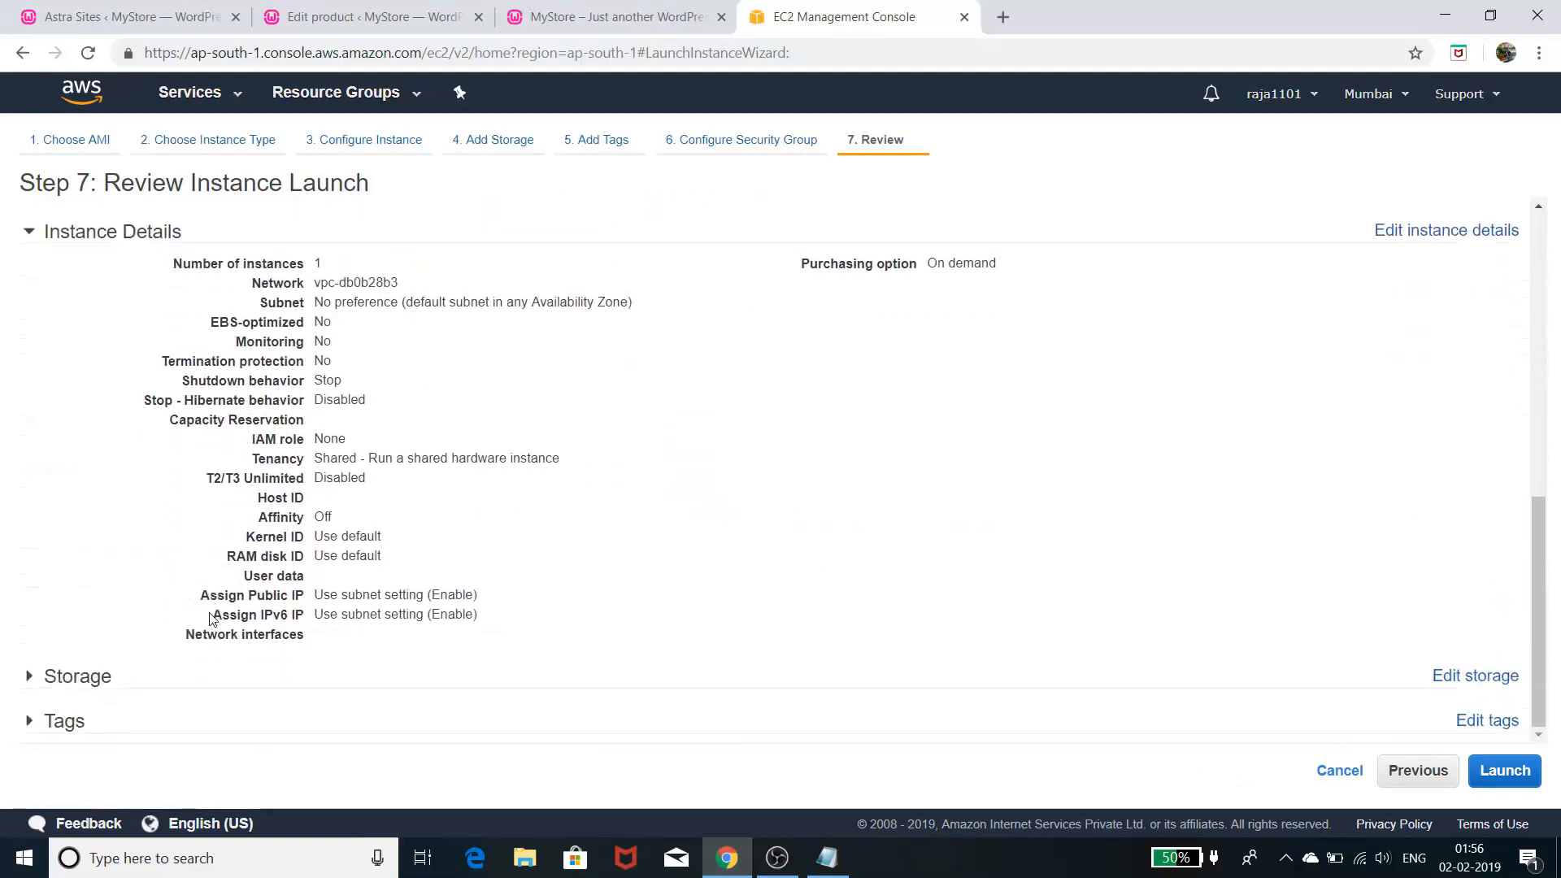
pyautogui.click(121, 683)
pyautogui.scroll(-1, 291, 627)
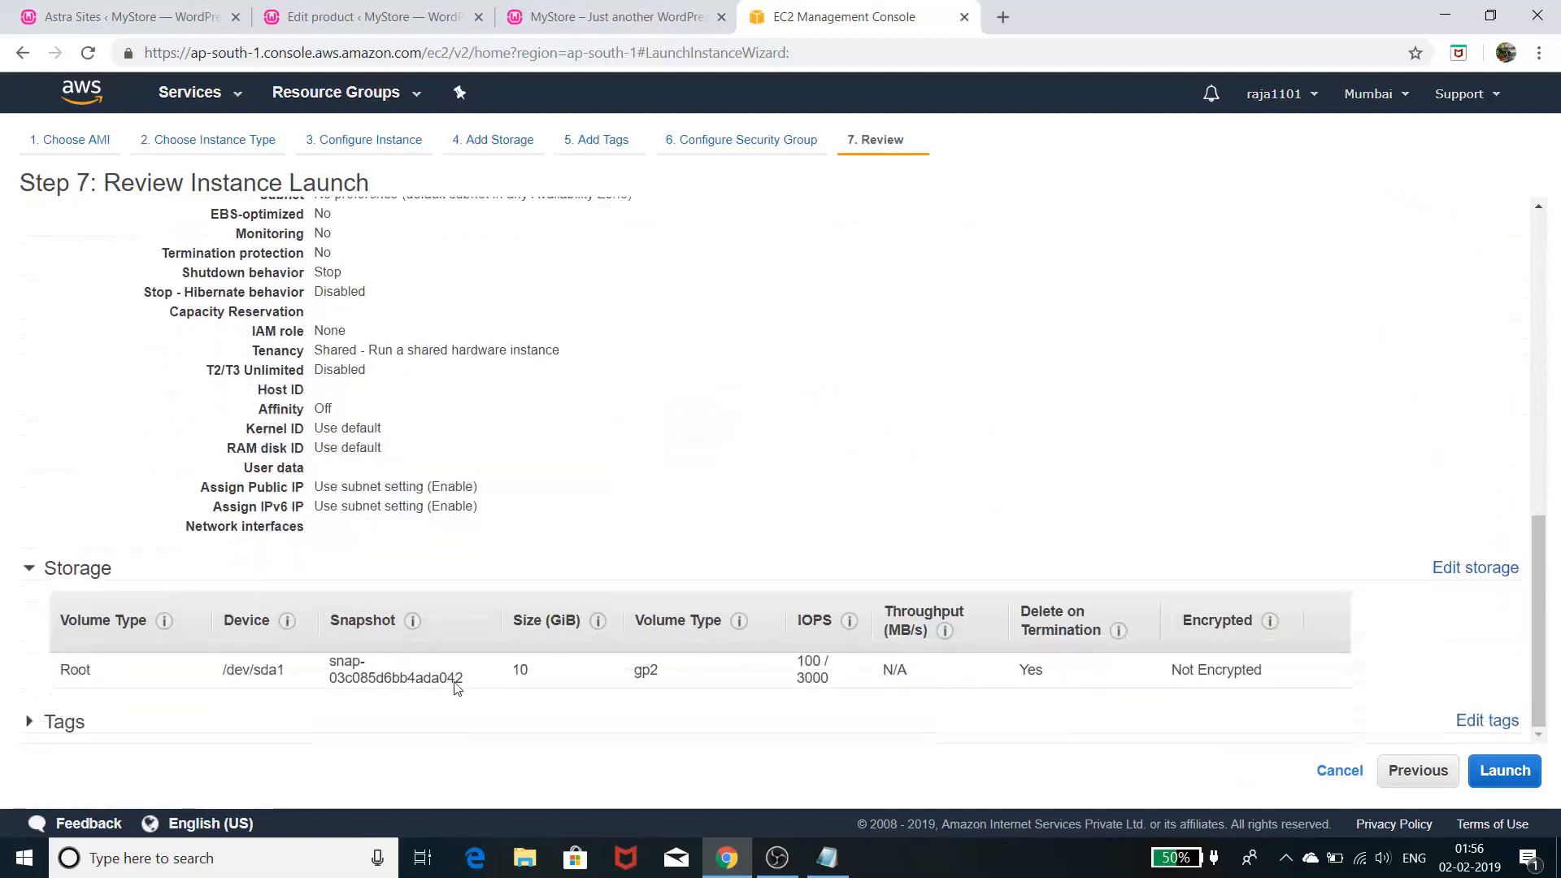
pyautogui.click(1505, 771)
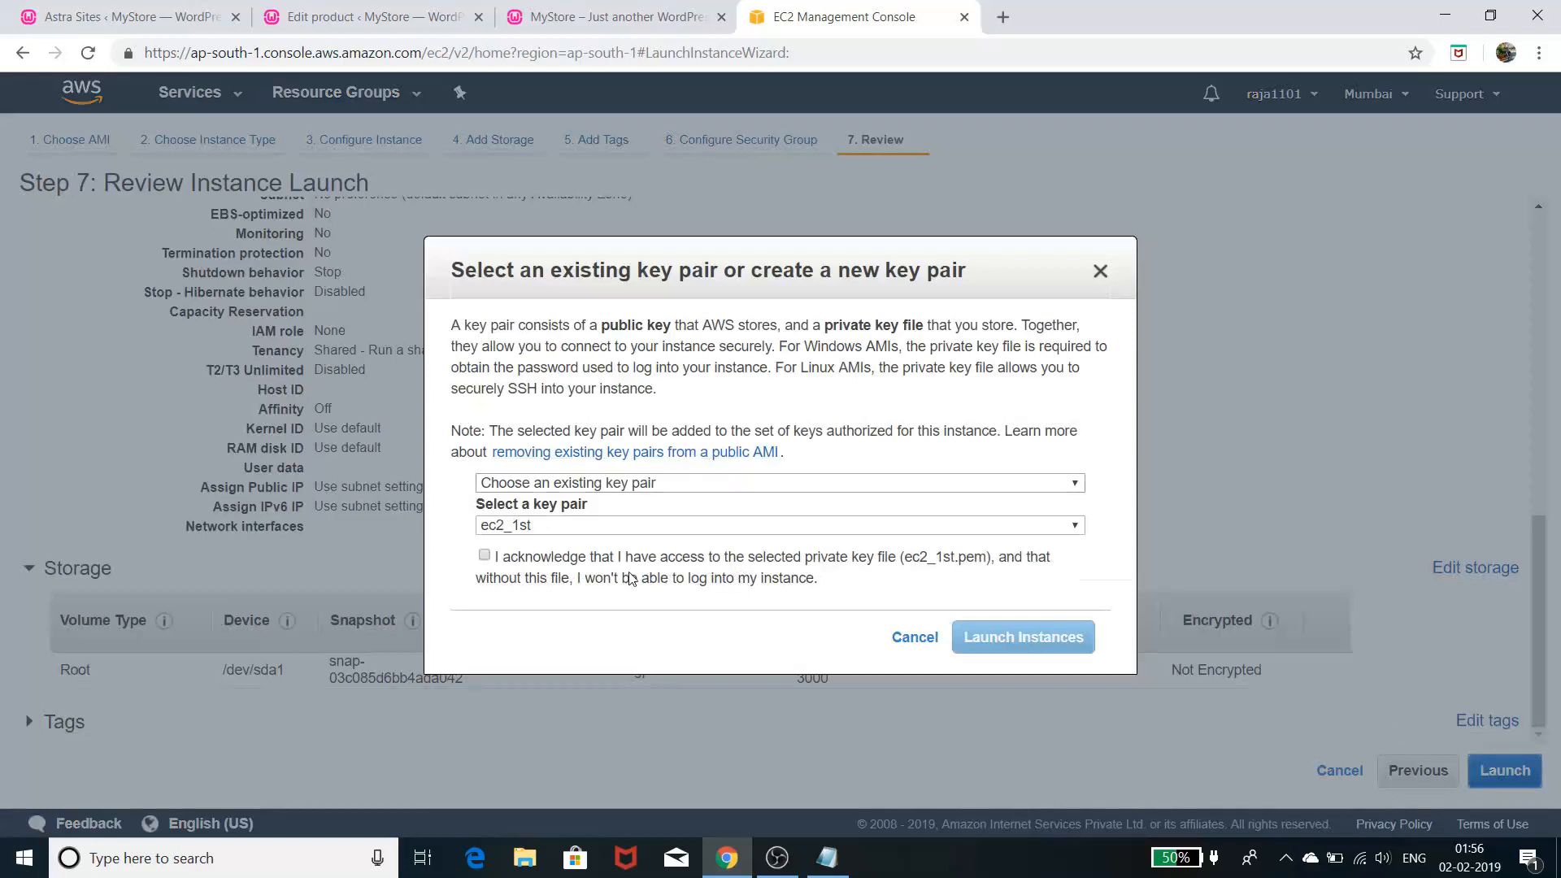
# - Acknowledge the ec2_1st private key and launch the instance
pyautogui.click(485, 556)
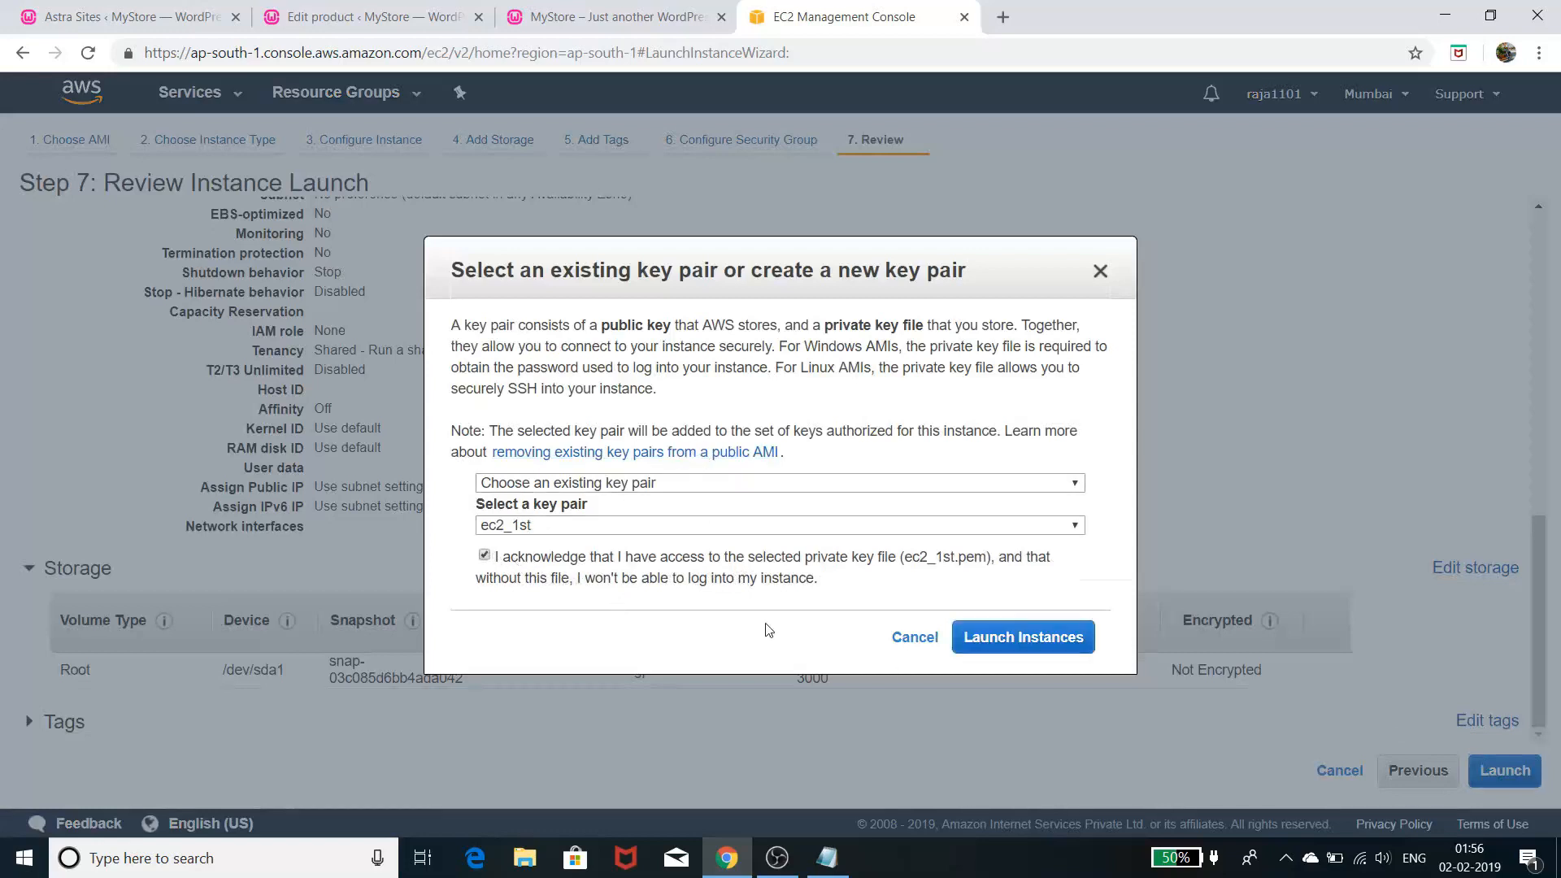
pyautogui.click(1026, 637)
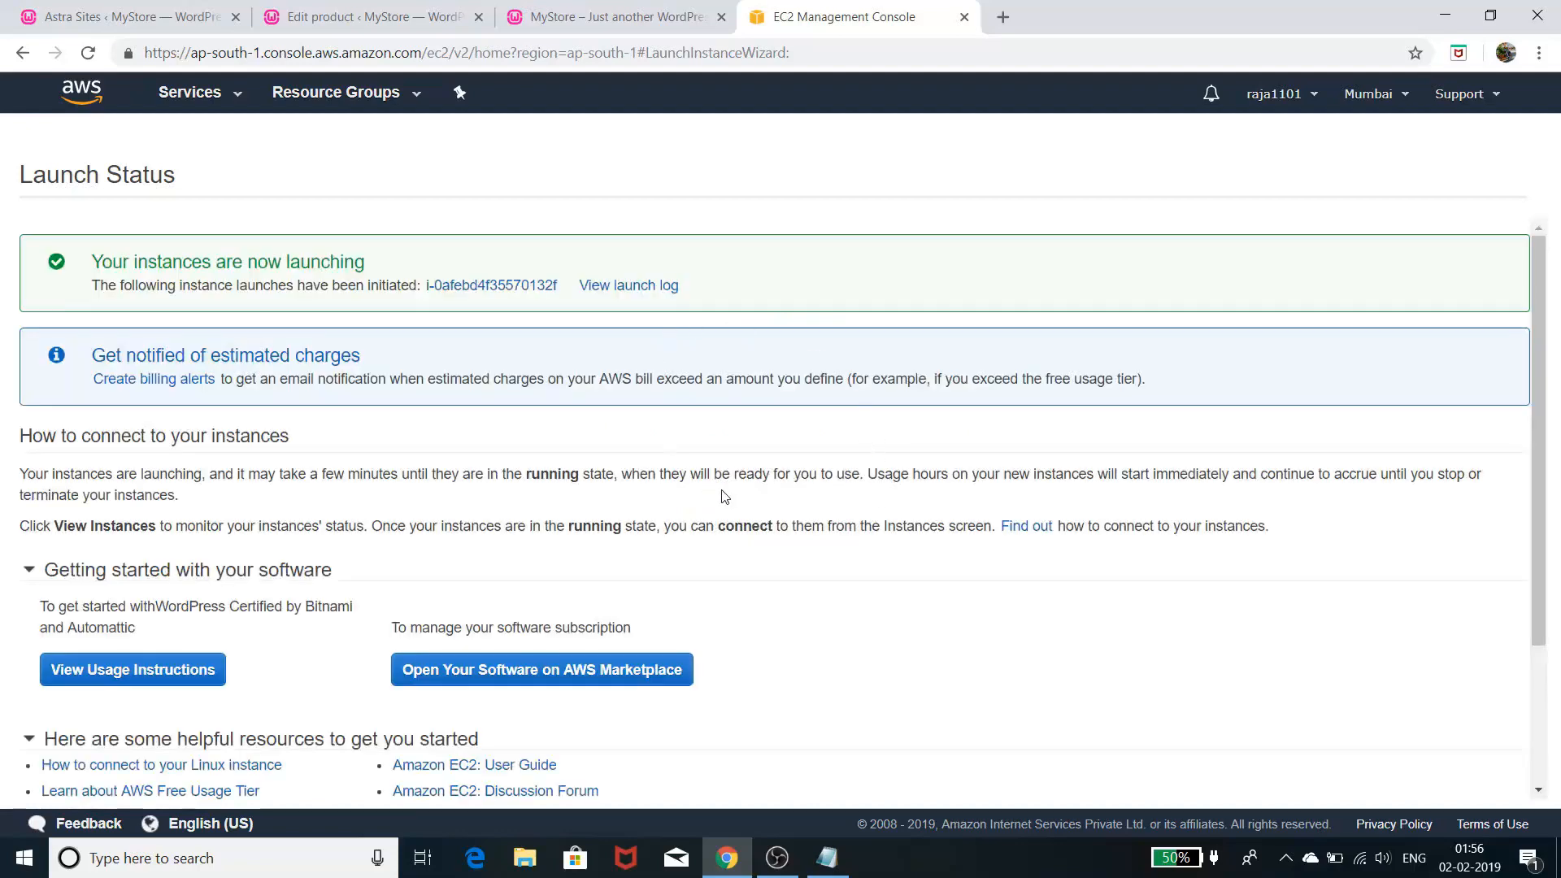
# - Open the new instance in its own tab and refresh until it shows running
pyautogui.rightClick(534, 289)
pyautogui.click(576, 300)
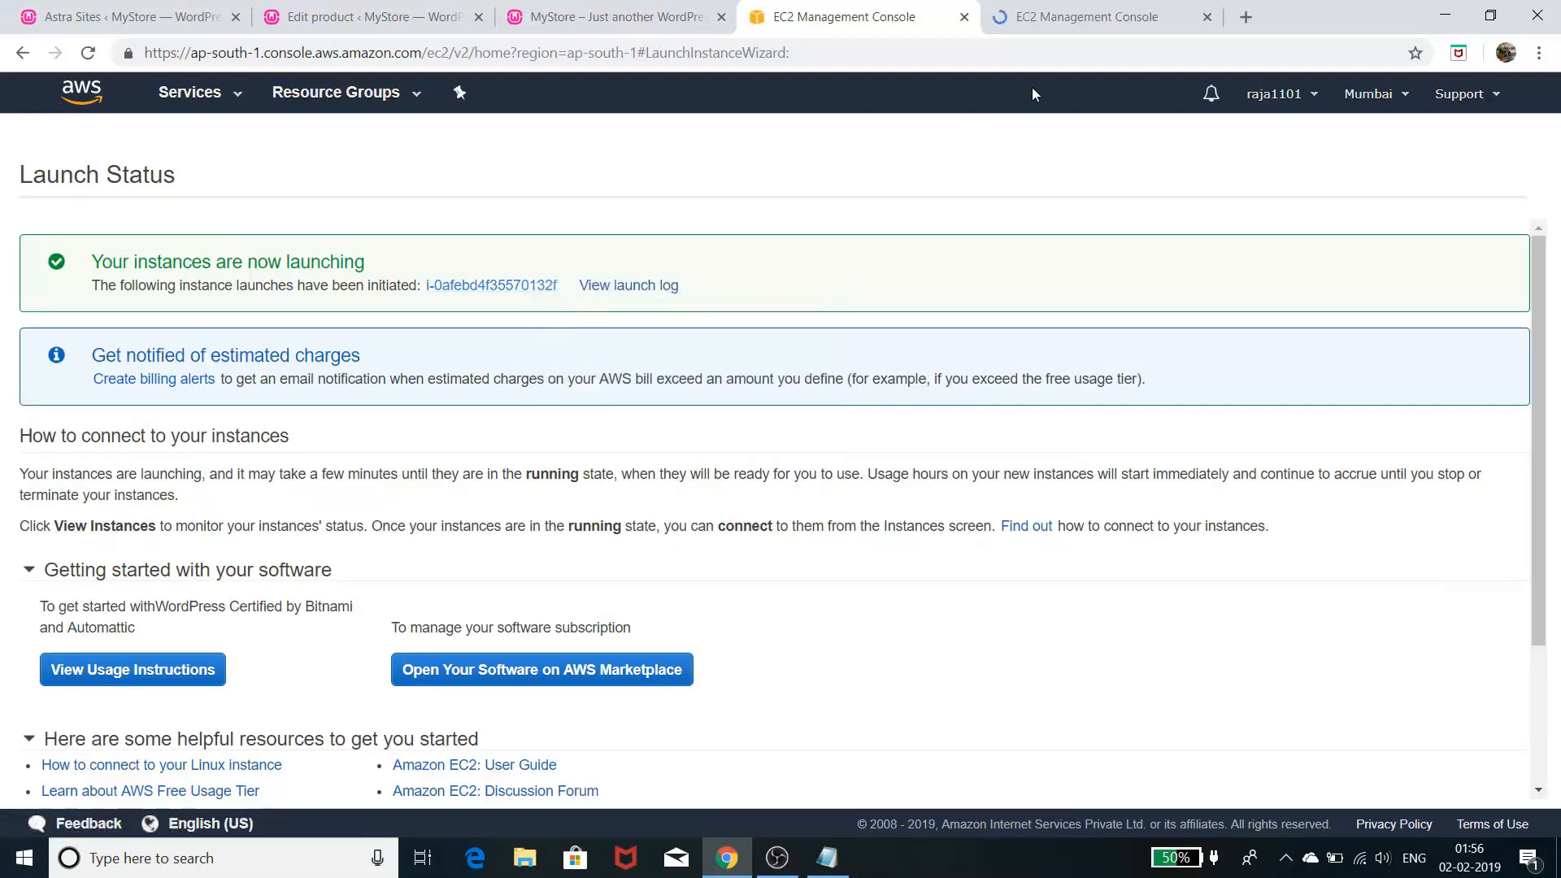
pyautogui.click(1084, 26)
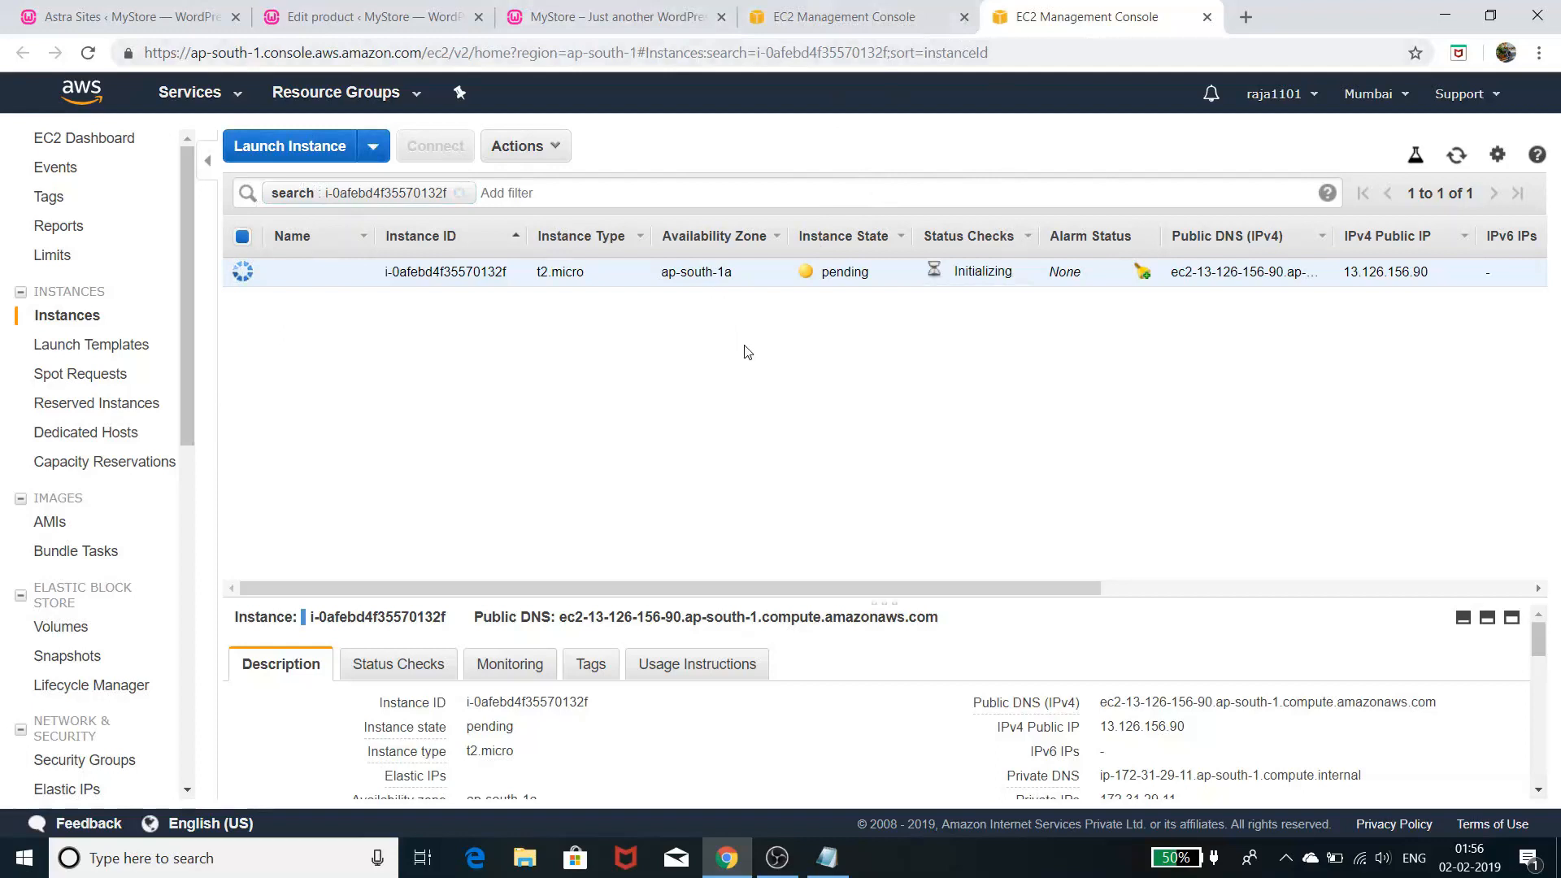
pyautogui.click(88, 52)
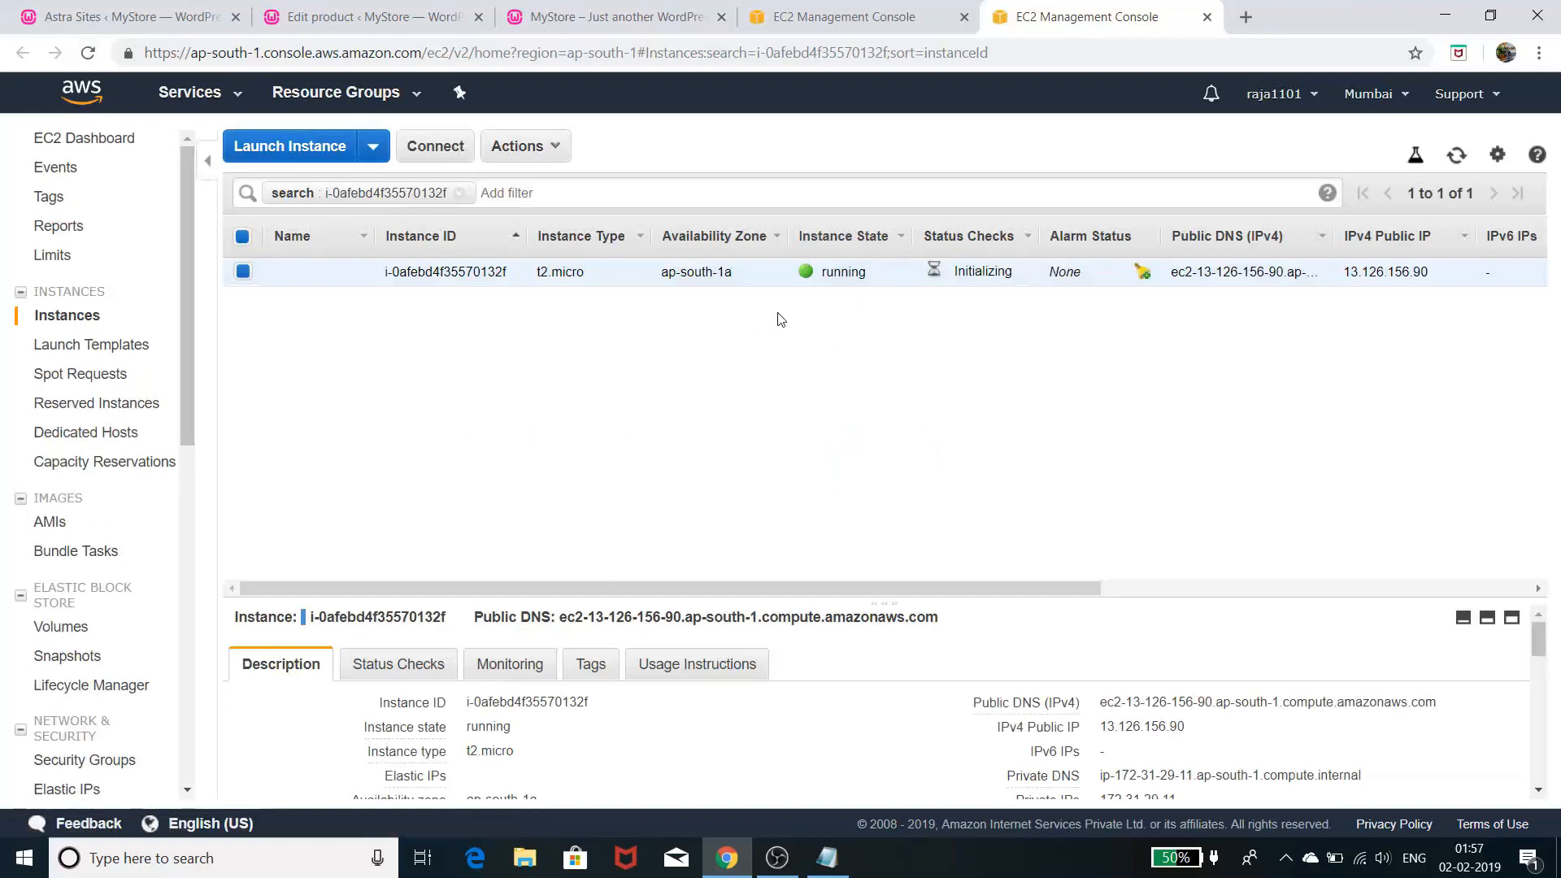
# - Copy the instance's public DNS address and open a blank browser tab
pyautogui.rightClick(832, 273)
pyautogui.click(683, 348)
pyautogui.moveTo(1389, 704)
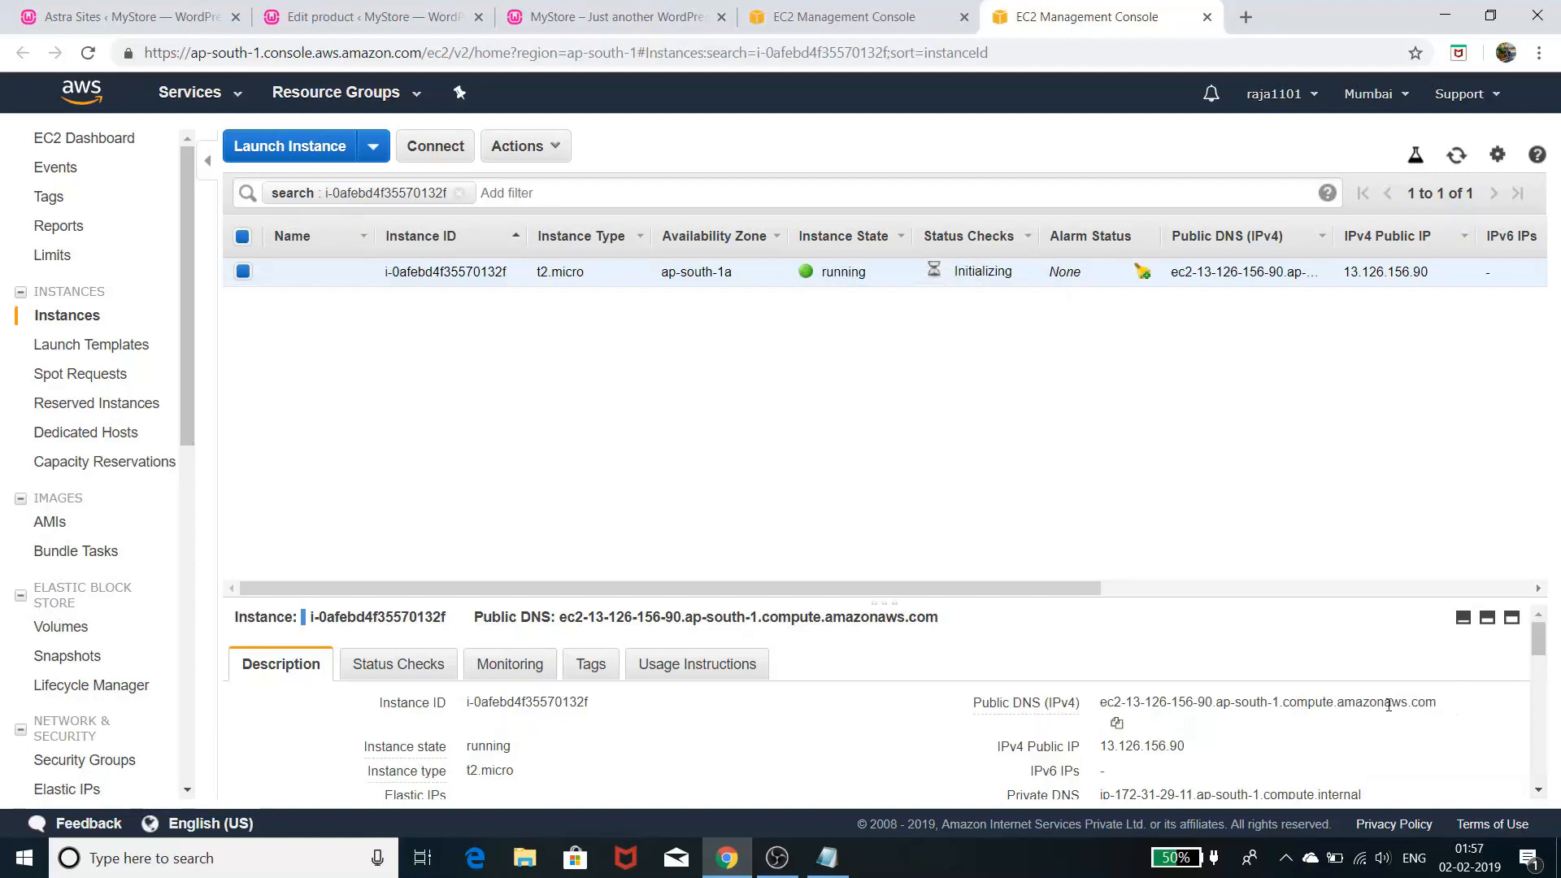
pyautogui.click(1119, 724)
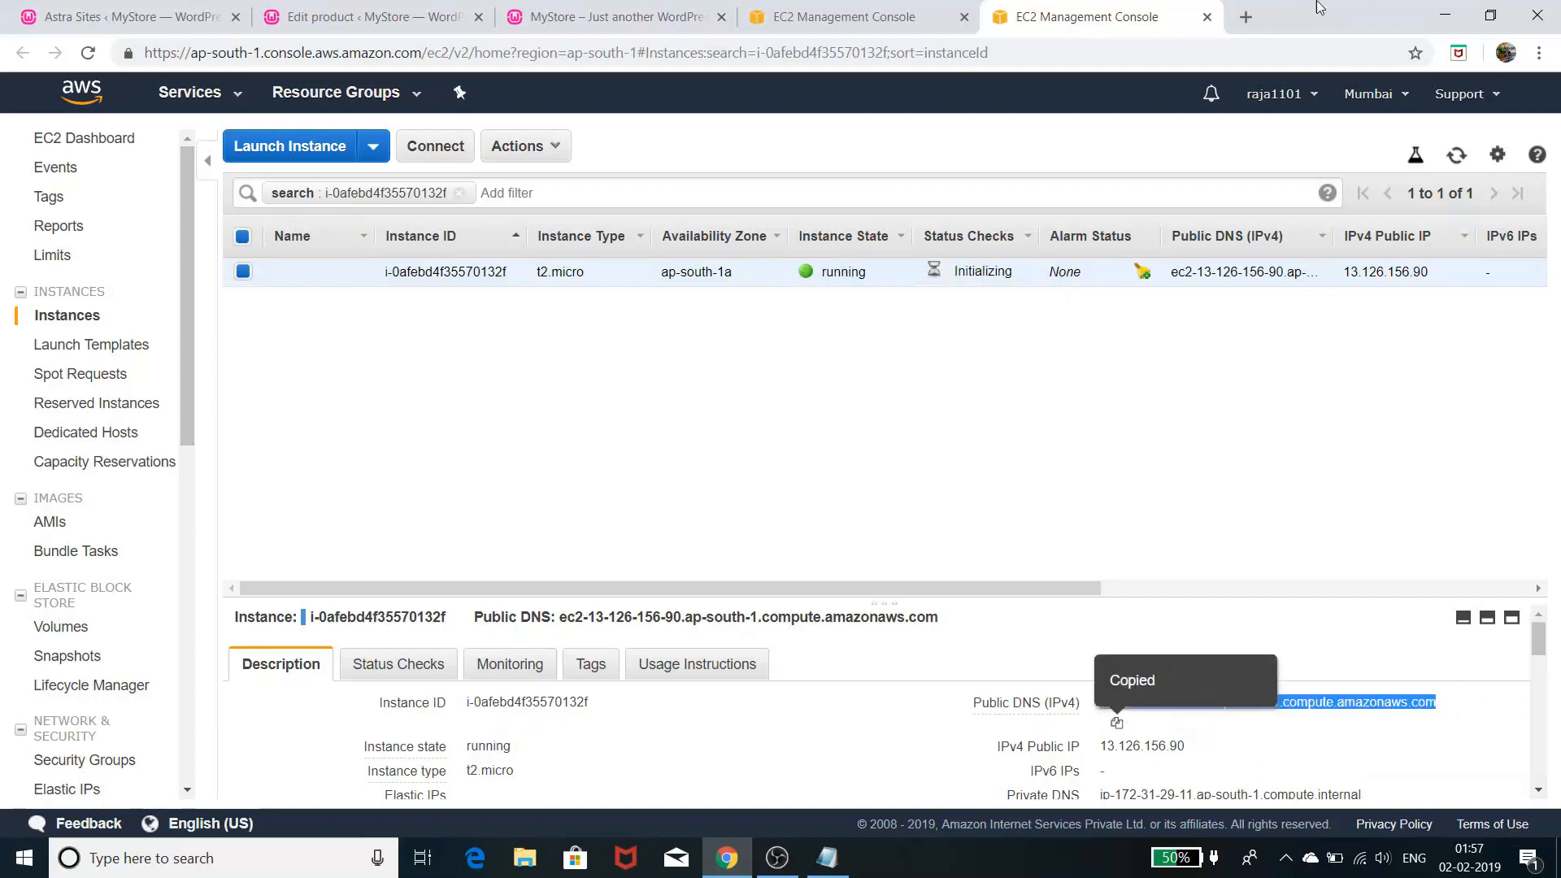
pyautogui.click(1246, 16)
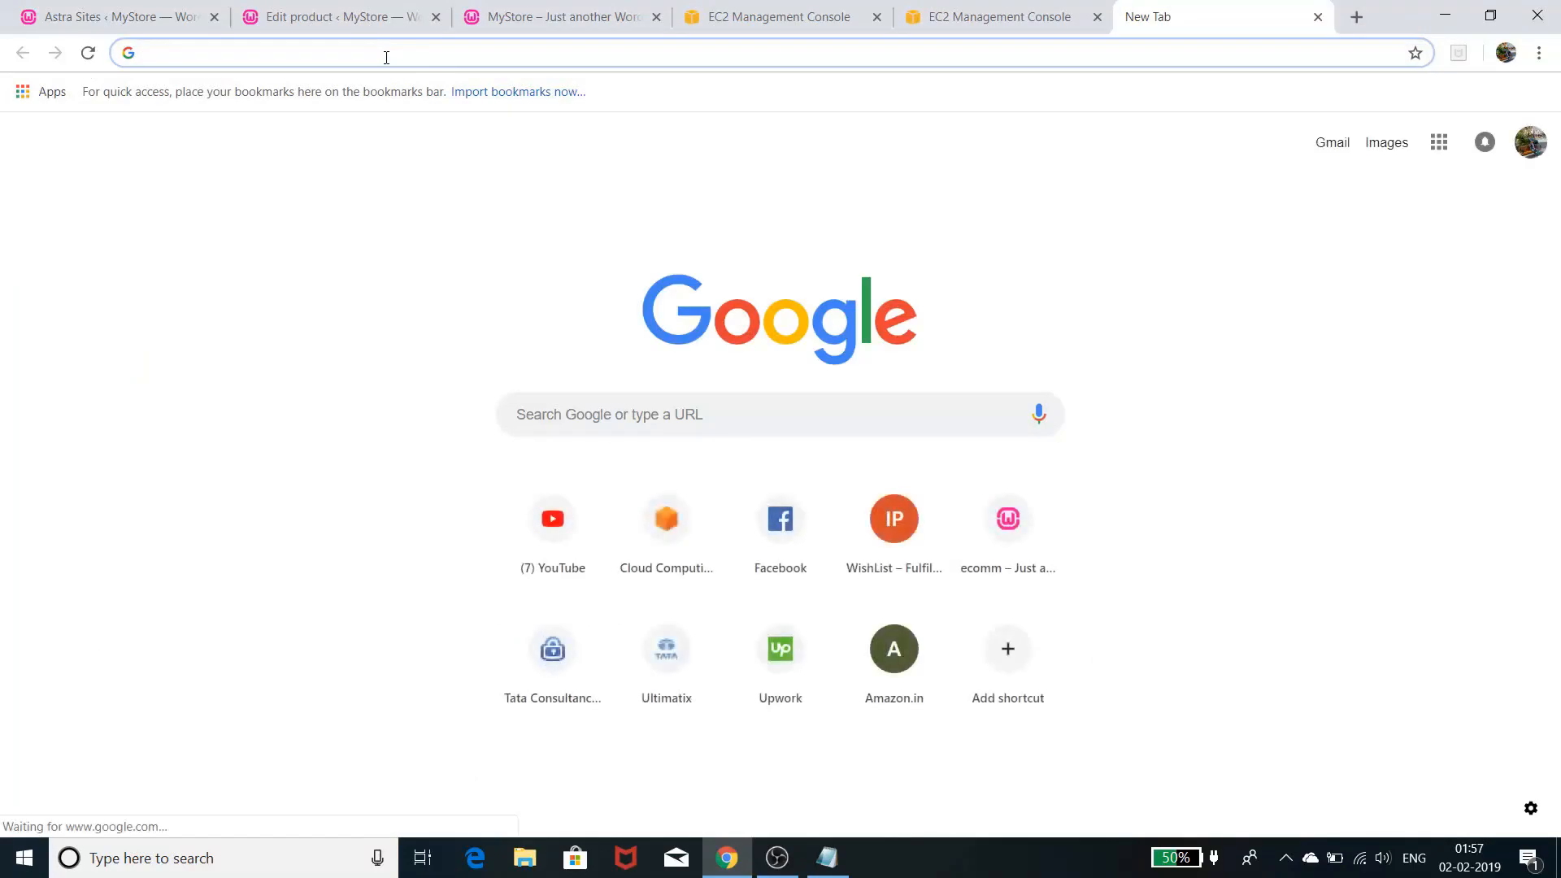
# - Paste the public DNS ec2-13-126-156-90.ap-south-1.compute.amazonaws.com into the new tab, then return to the instance
pyautogui.hotkey('ctrl', 'v')
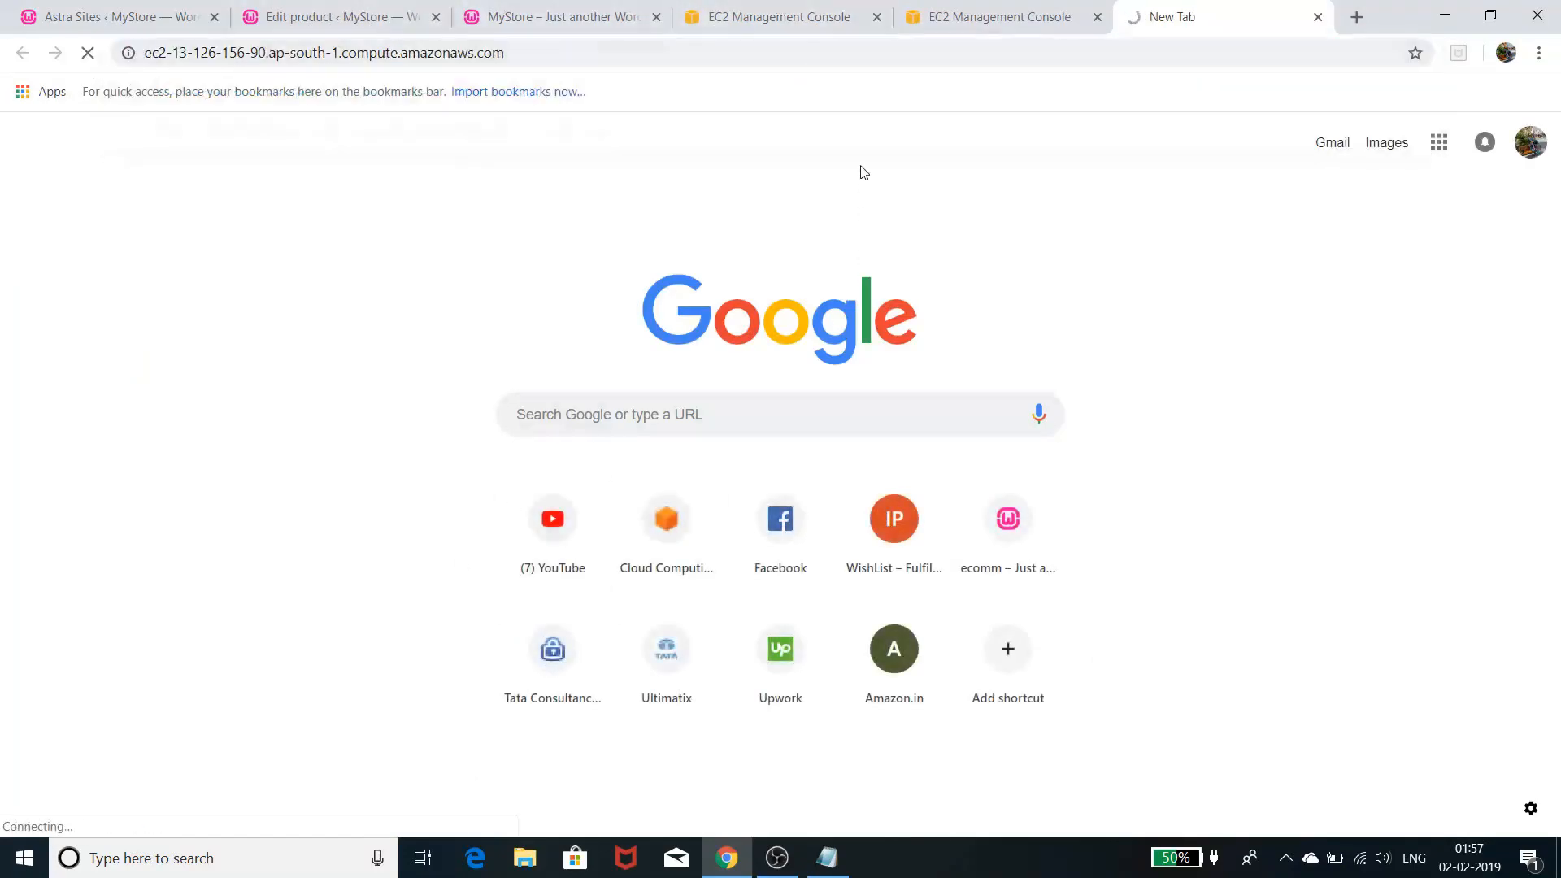
pyautogui.click(1025, 12)
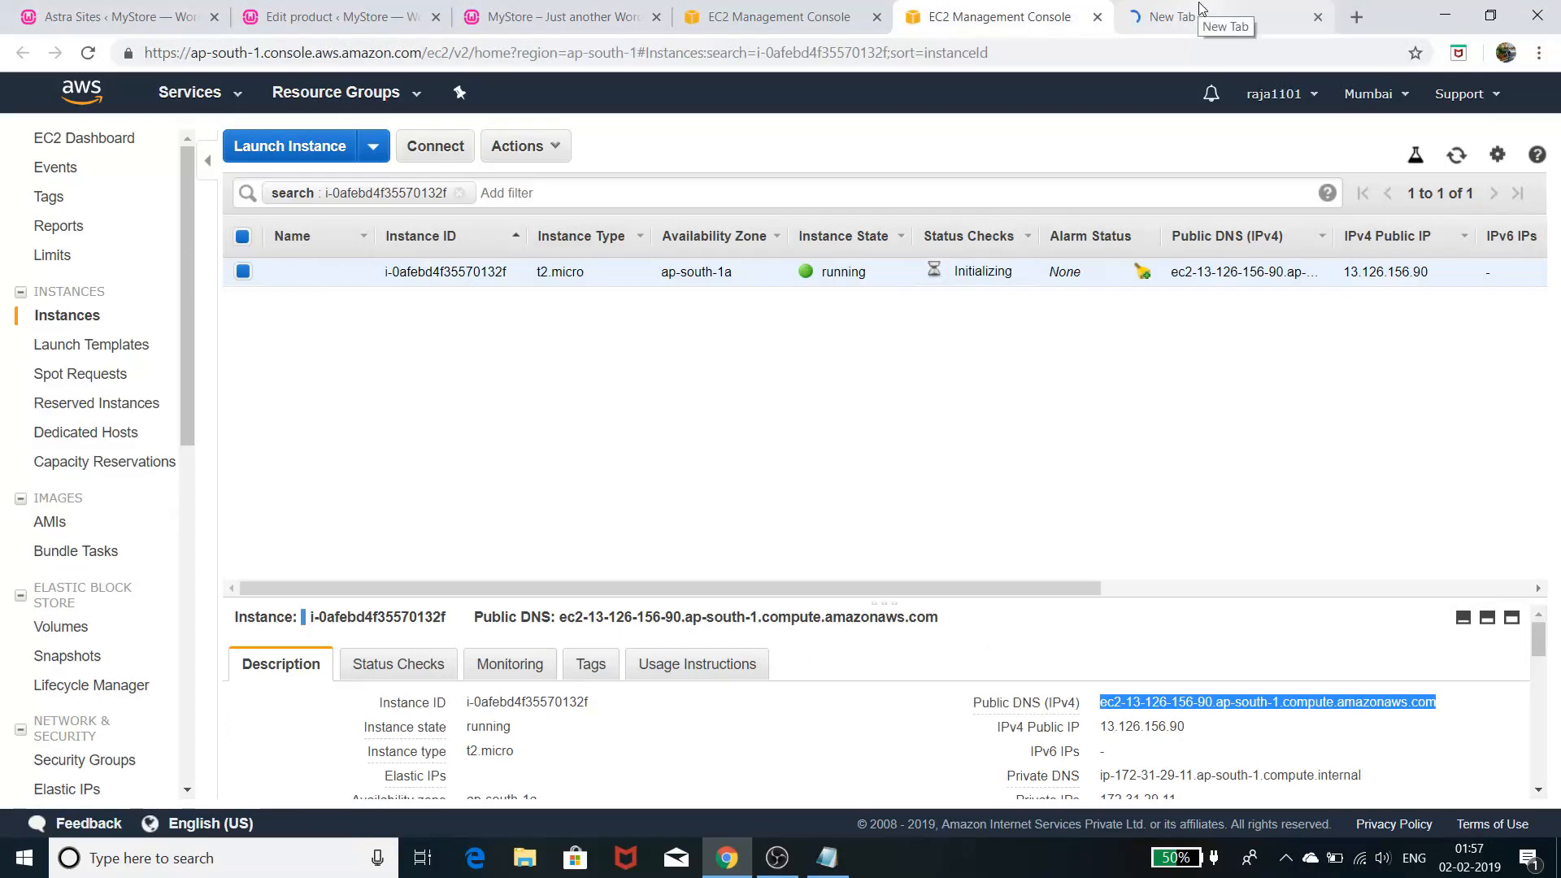
# - Load the DNS address, view the instance's settings menu, then find the 503 Service Unavailable page
pyautogui.moveTo(1136, 695); pyautogui.dragTo(1236, 18)
pyautogui.click(1060, 23)
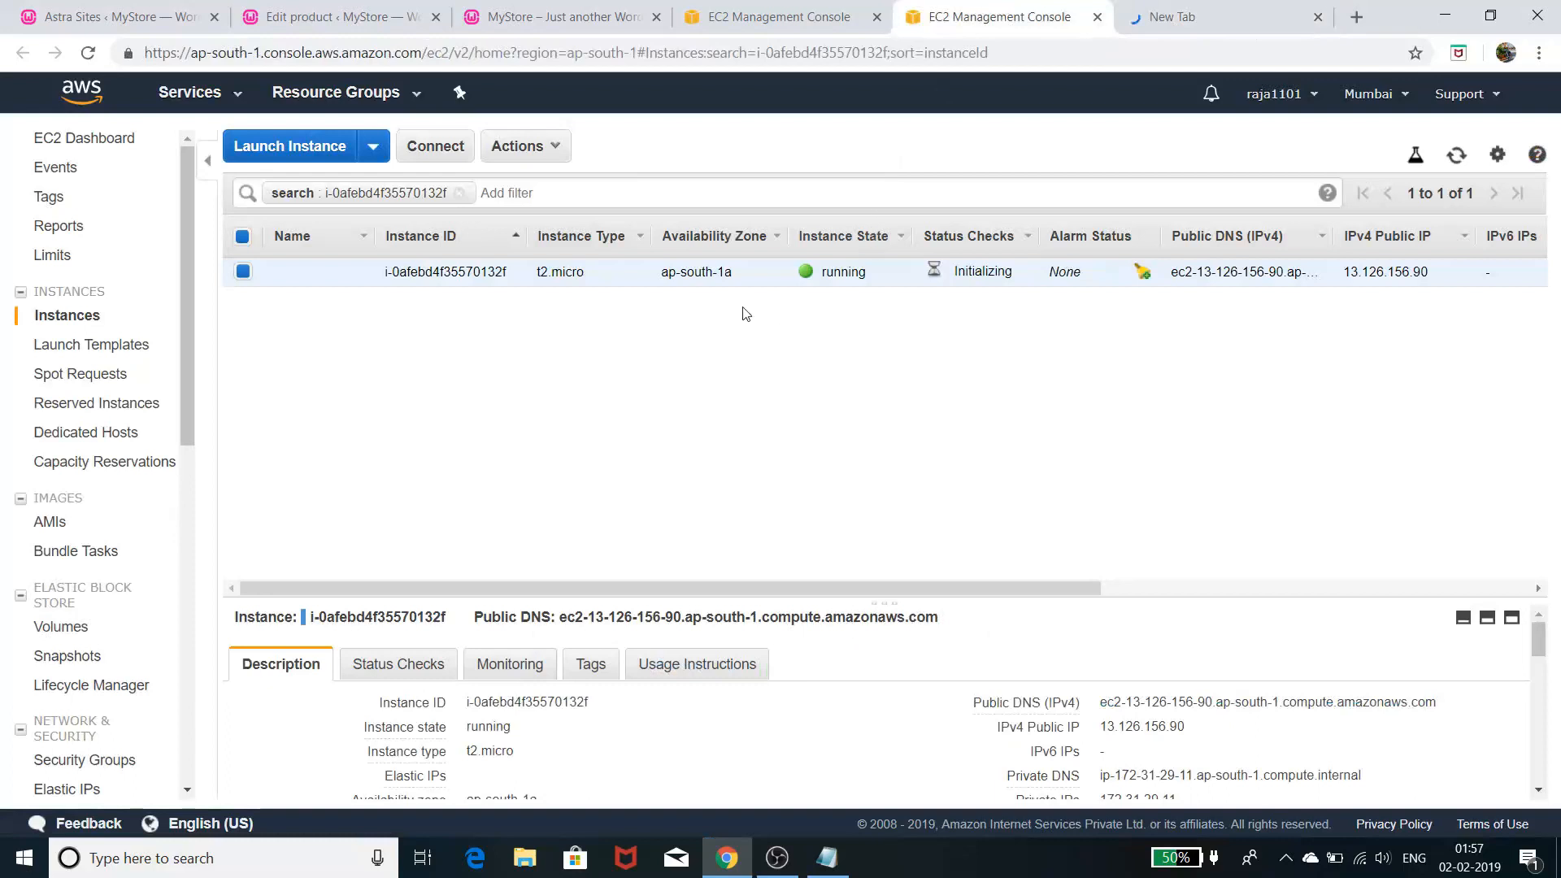
pyautogui.rightClick(756, 278)
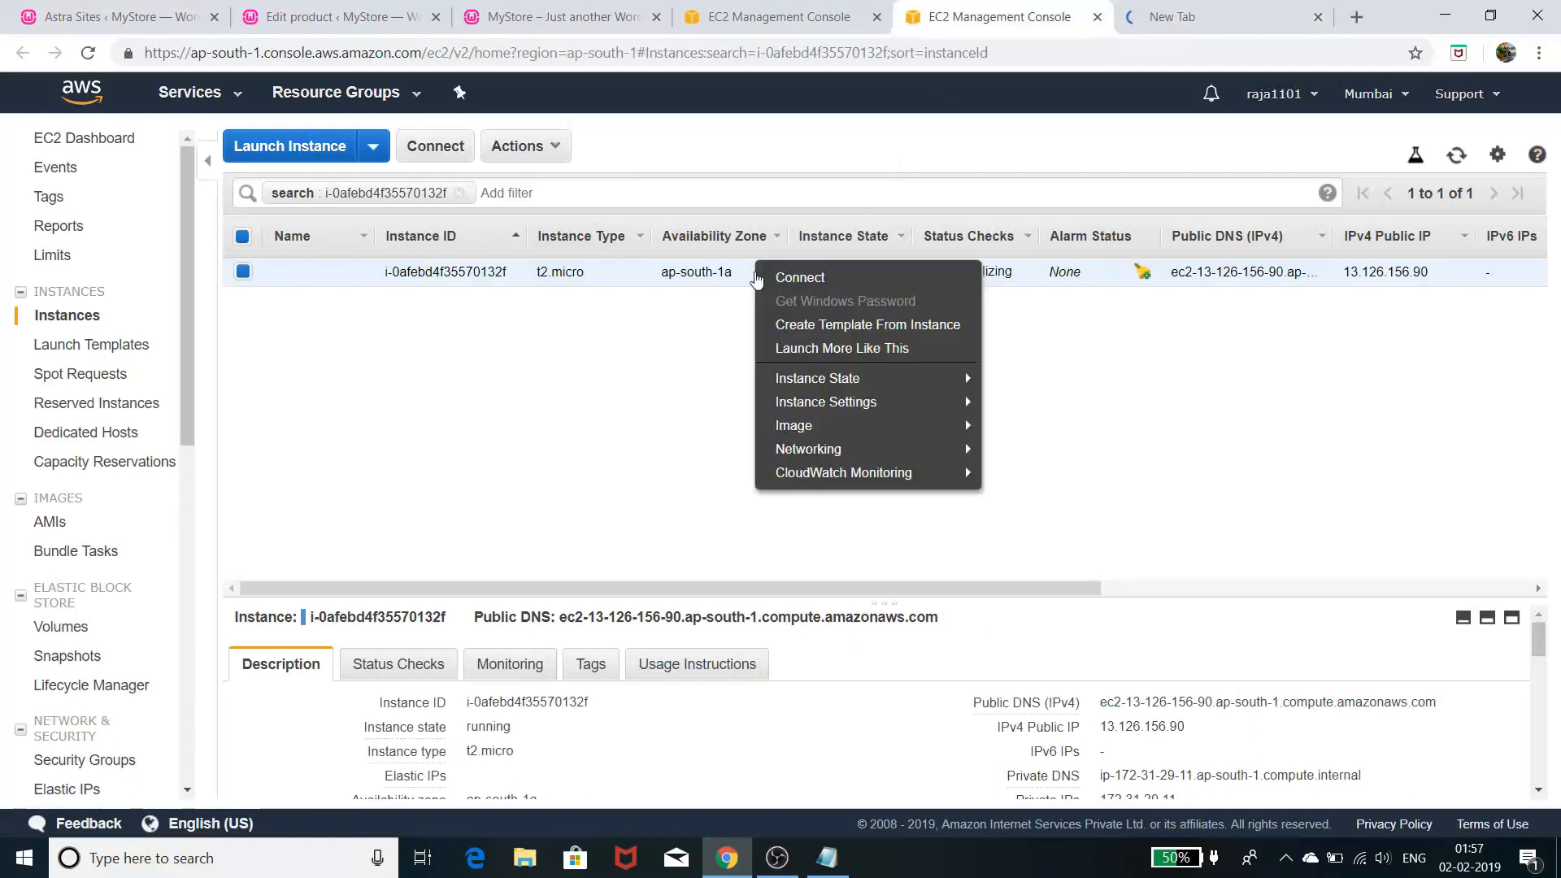
pyautogui.moveTo(784, 404)
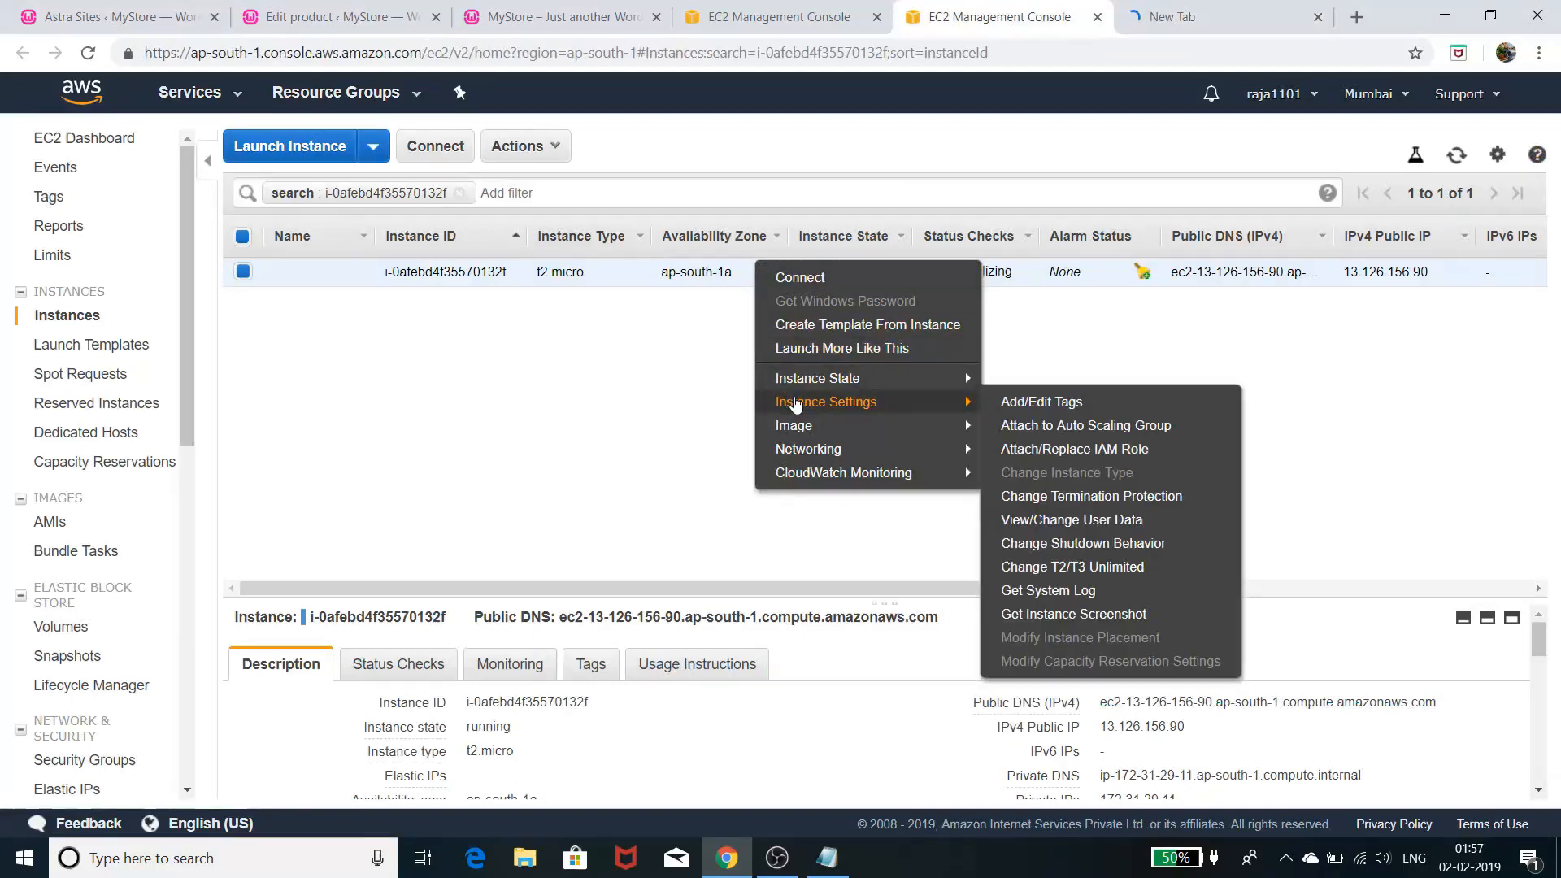
pyautogui.click(1217, 22)
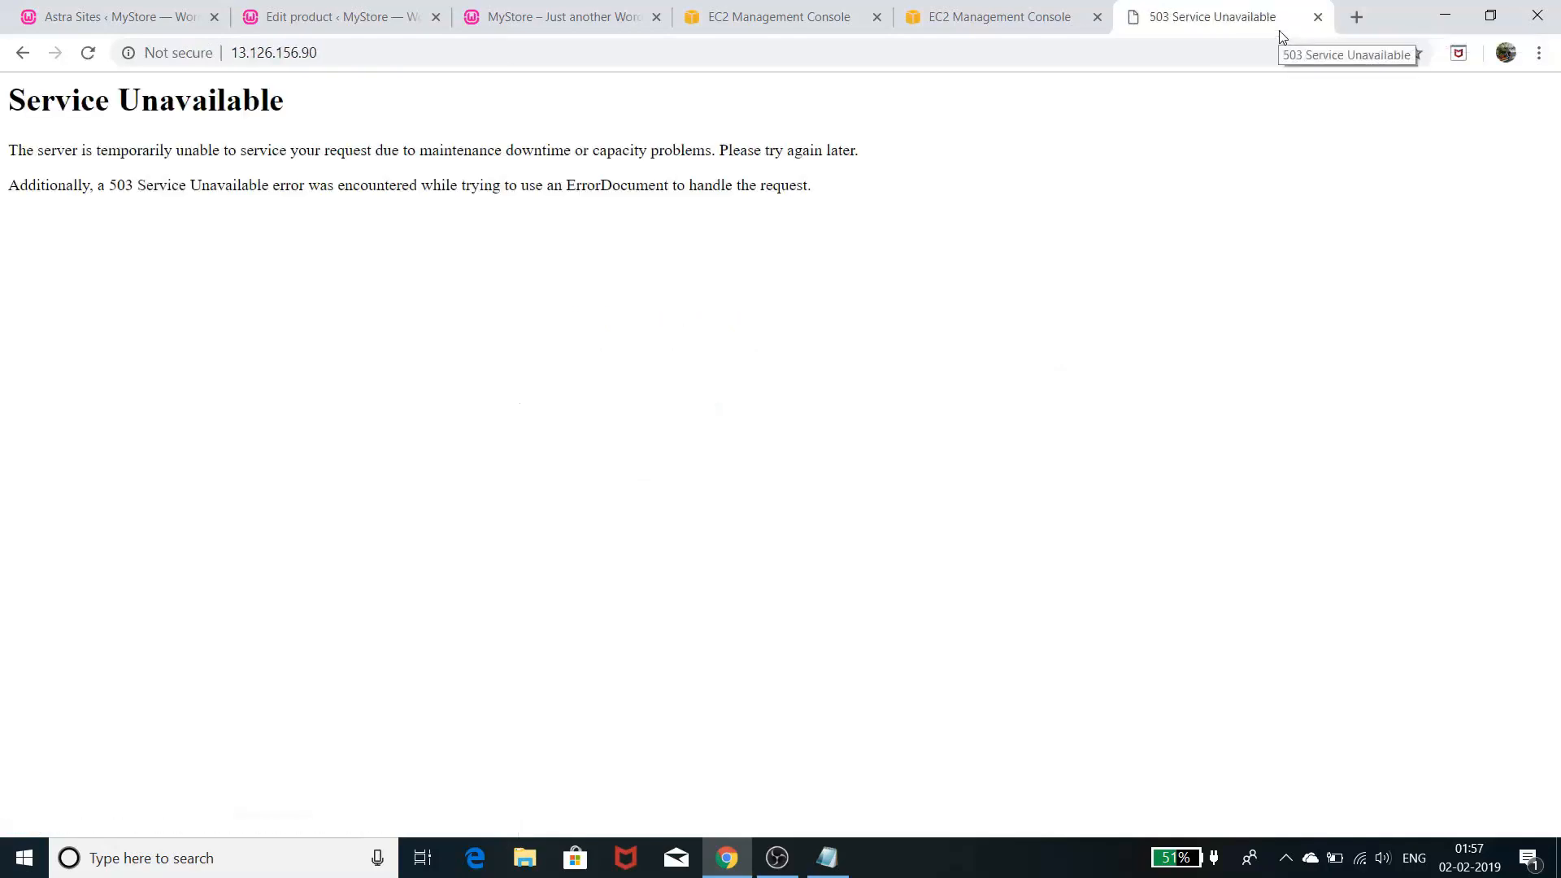
# - Close the 503 error tab and load the instance's copied Public DNS in a new tab
pyautogui.click(1315, 18)
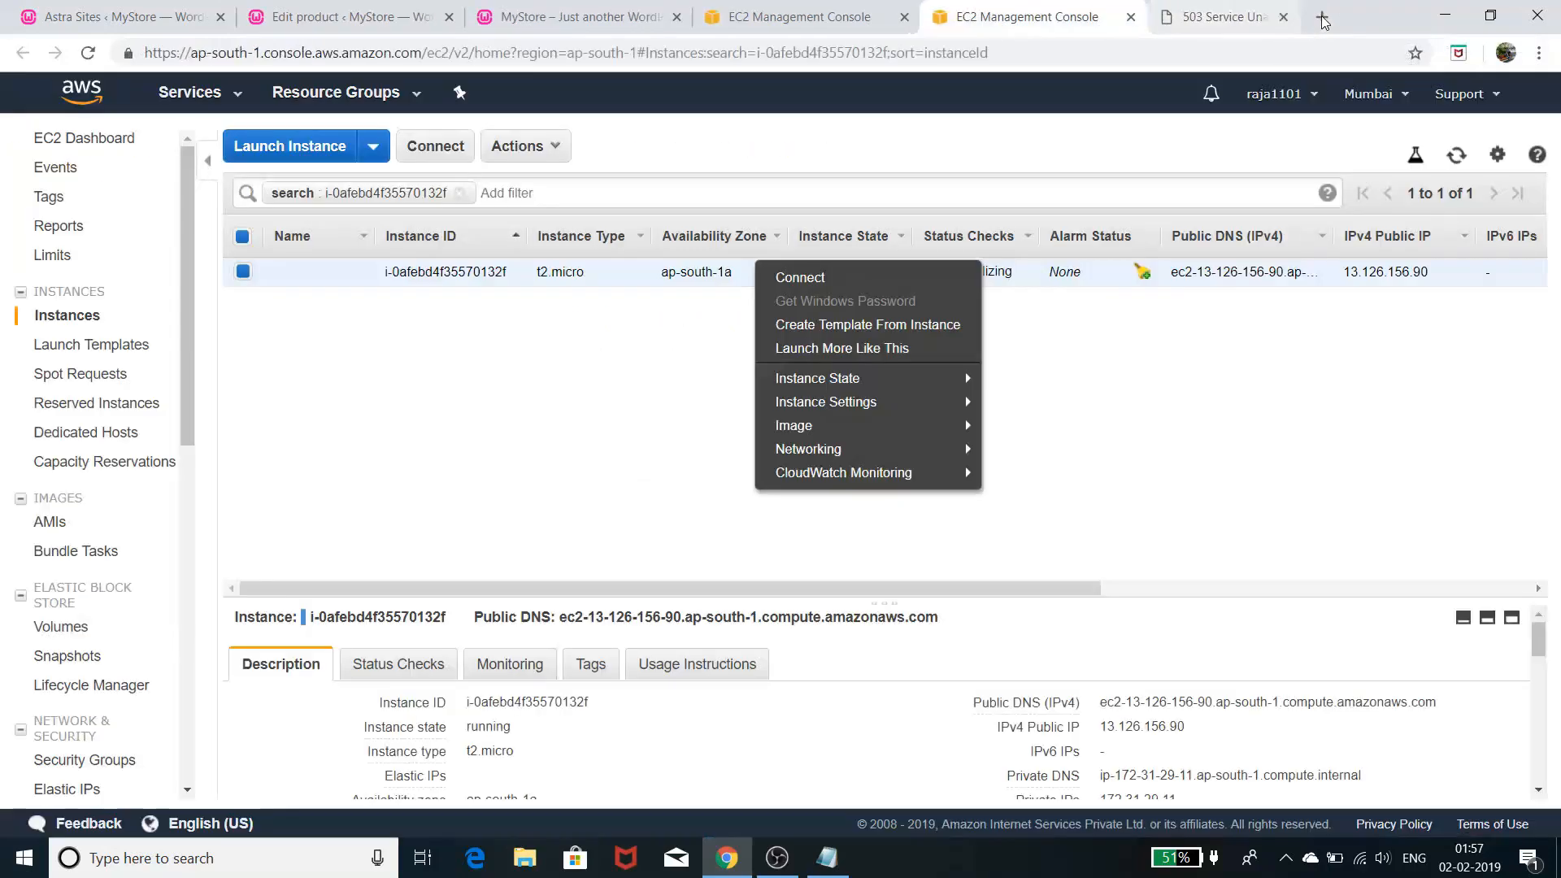
pyautogui.click(1195, 489)
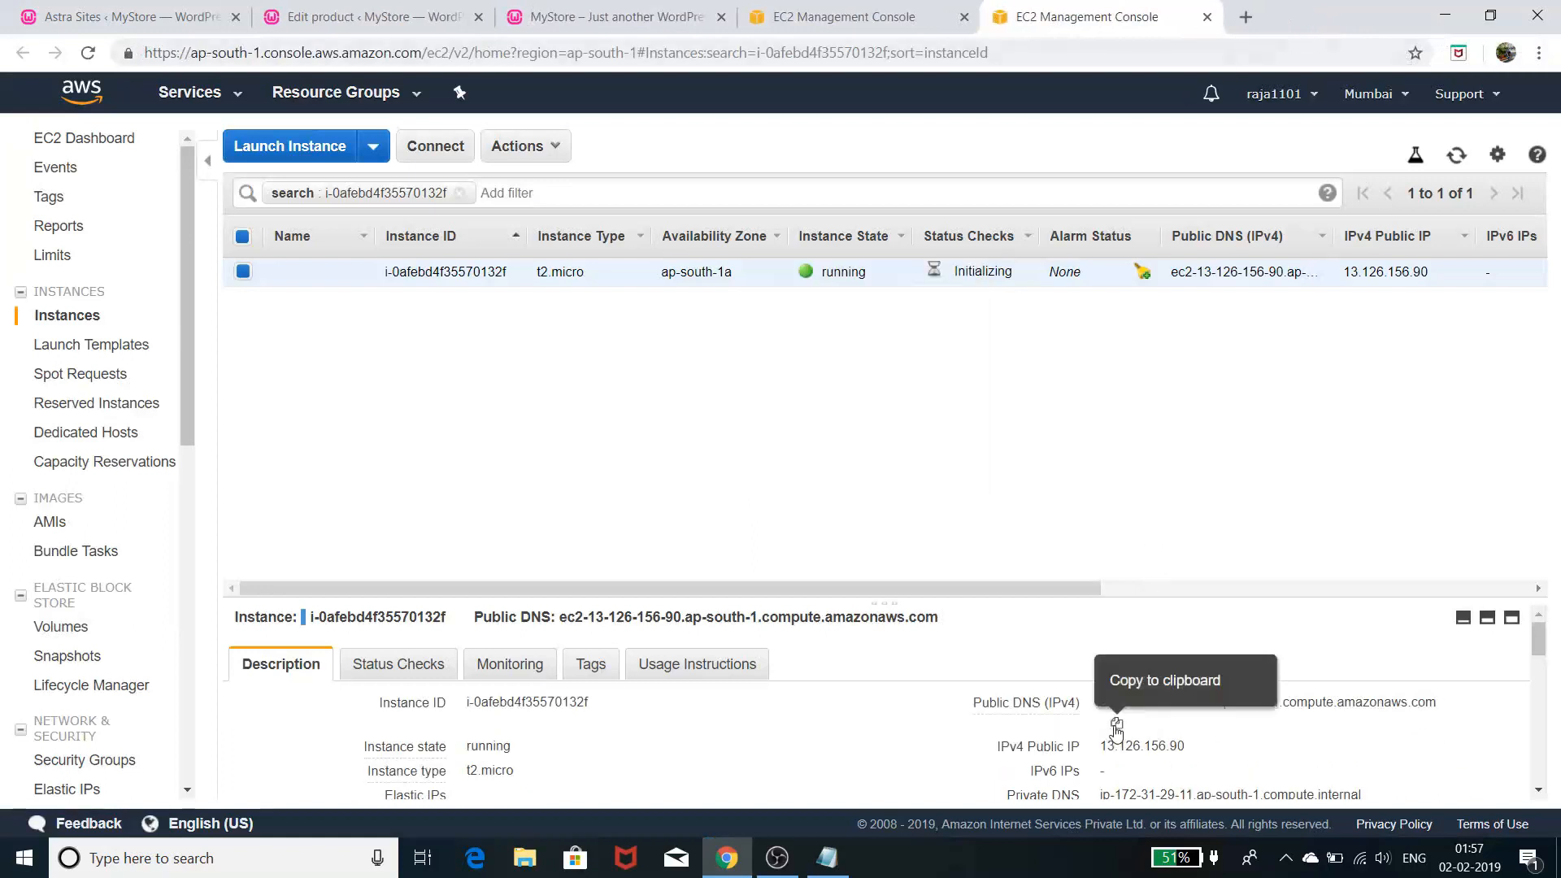
pyautogui.click(1117, 726)
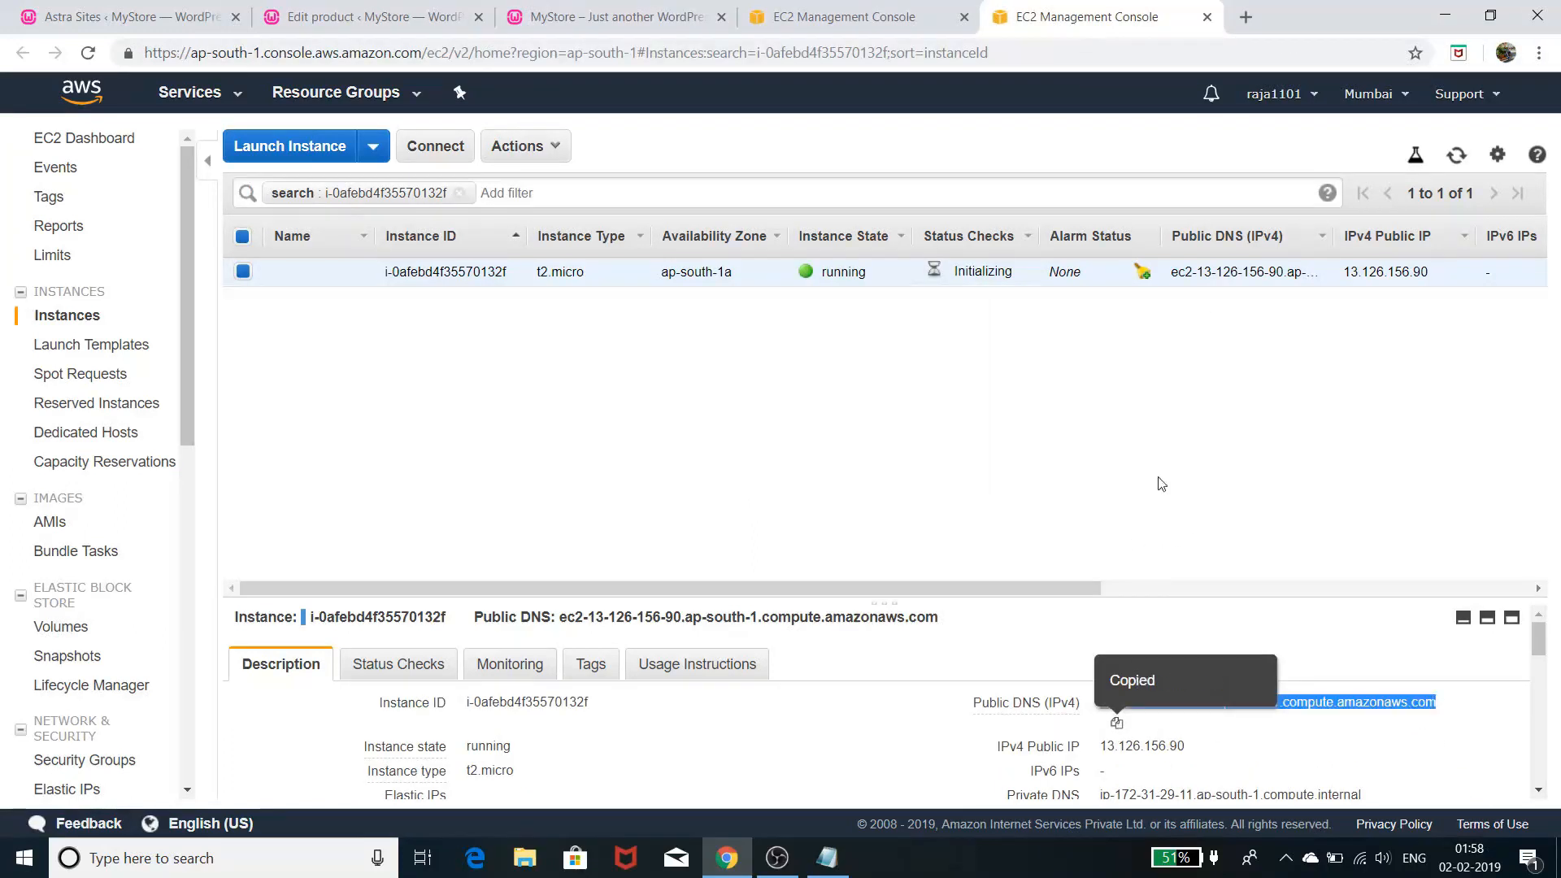
pyautogui.click(1246, 16)
pyautogui.rightClick(297, 50)
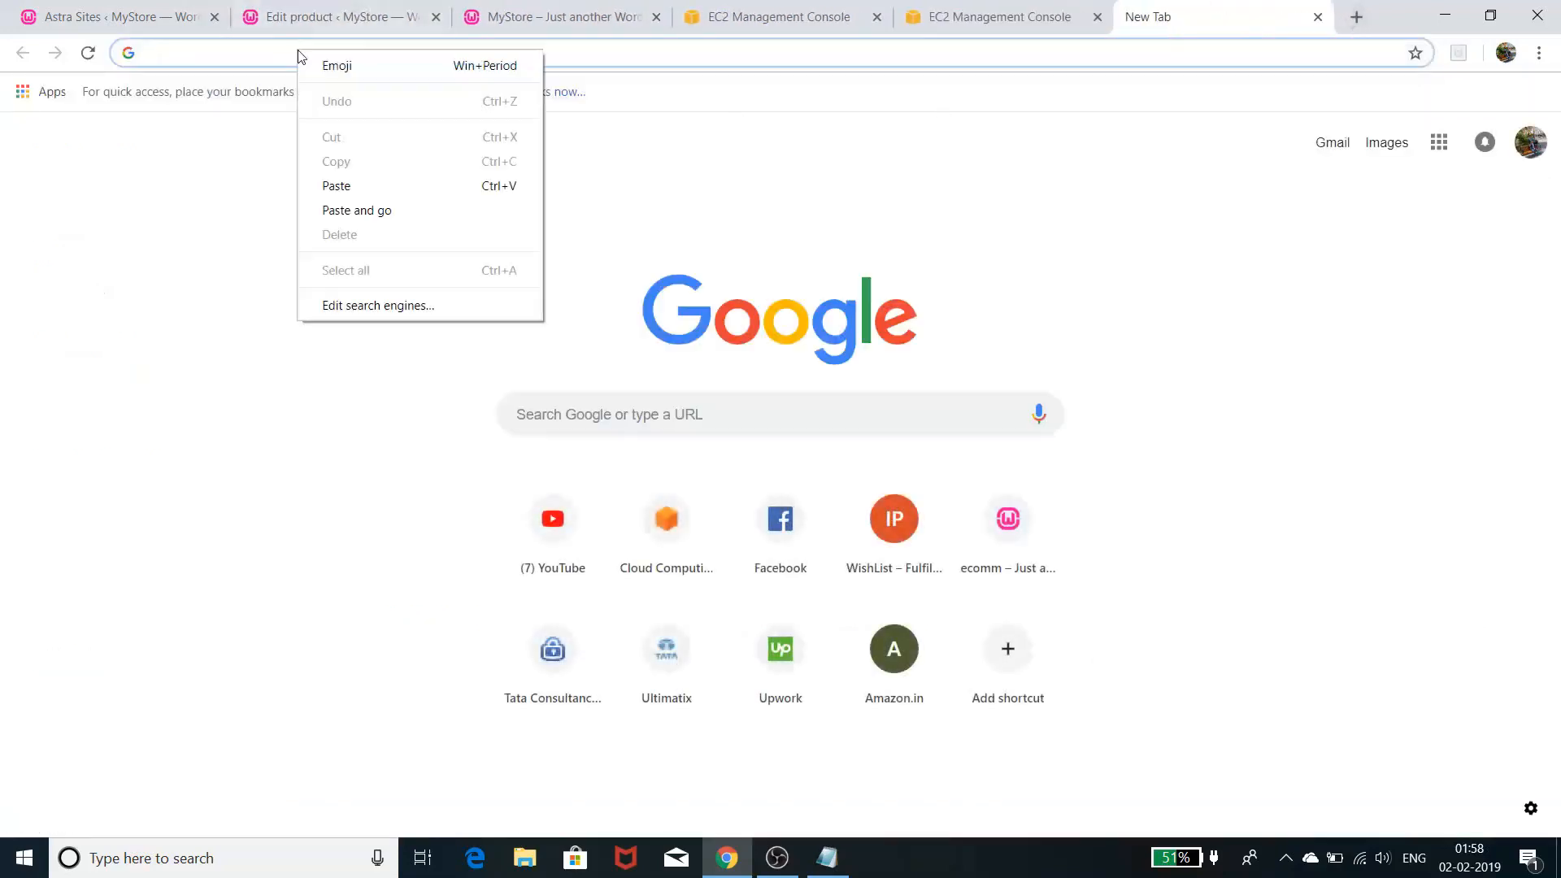
pyautogui.click(342, 186)
pyautogui.press('Return')
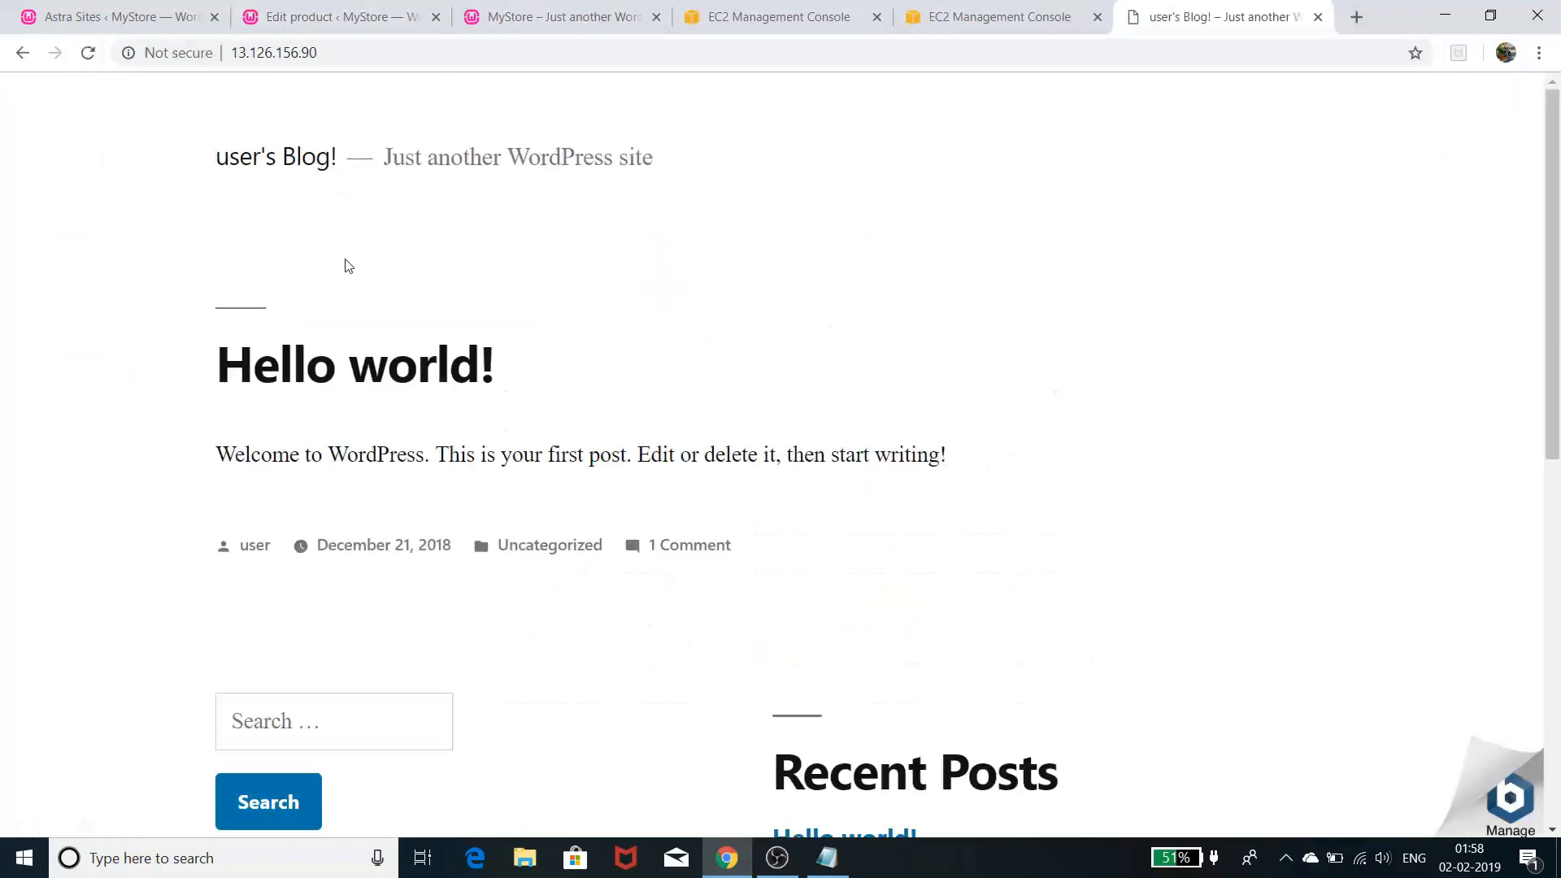
# - Scroll through the working 'user's Blog!' Hello world! page, then return to the EC2 instances tab
pyautogui.scroll(-5, 307, 334)
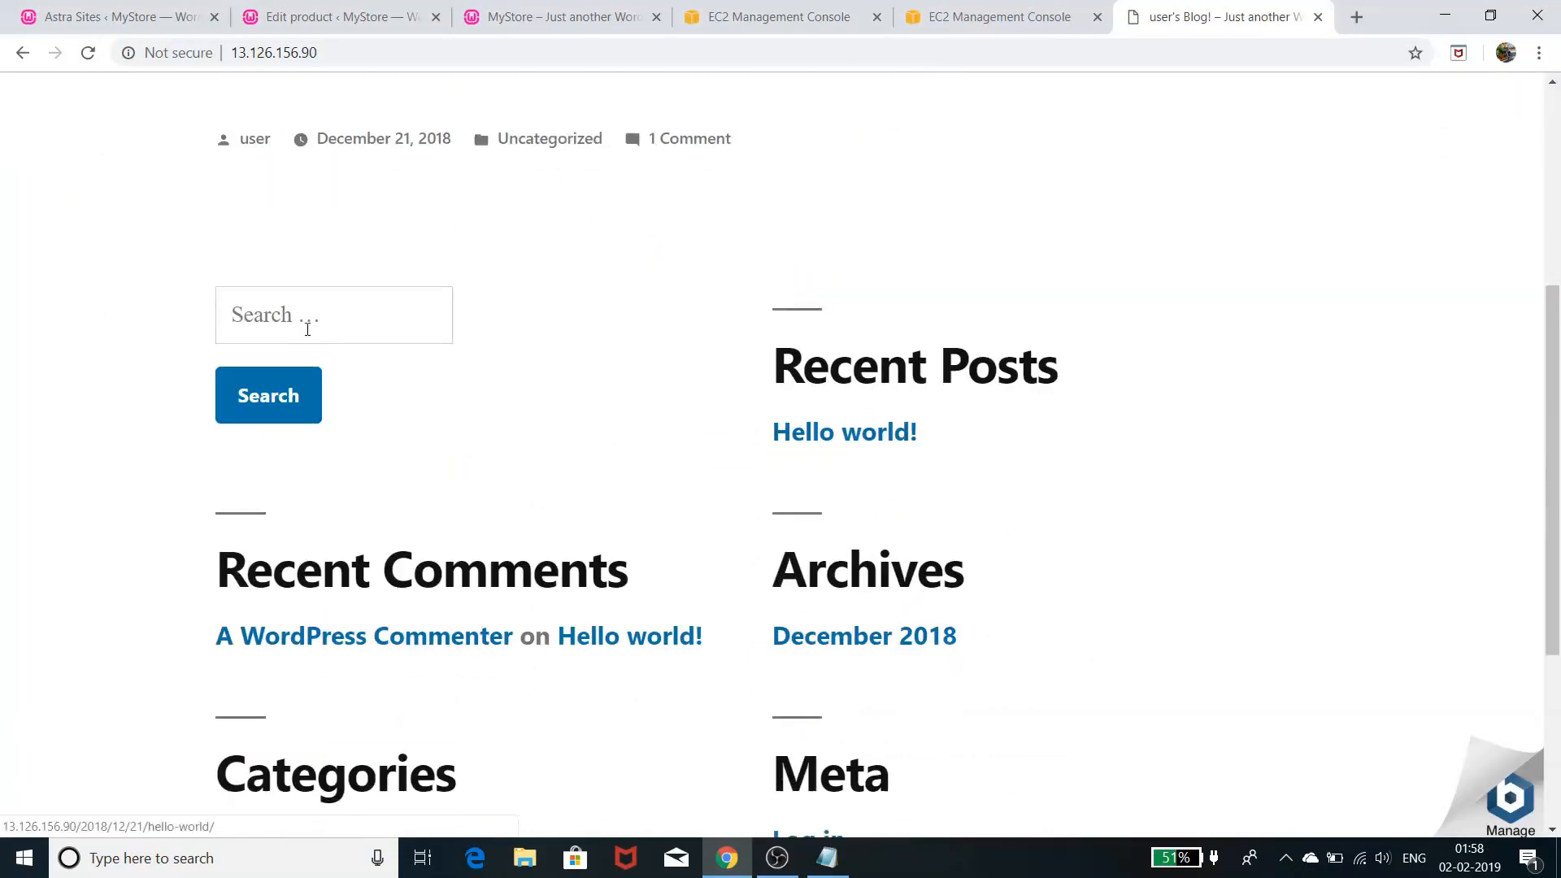
pyautogui.scroll(-4, 308, 329)
pyautogui.scroll(9, 309, 335)
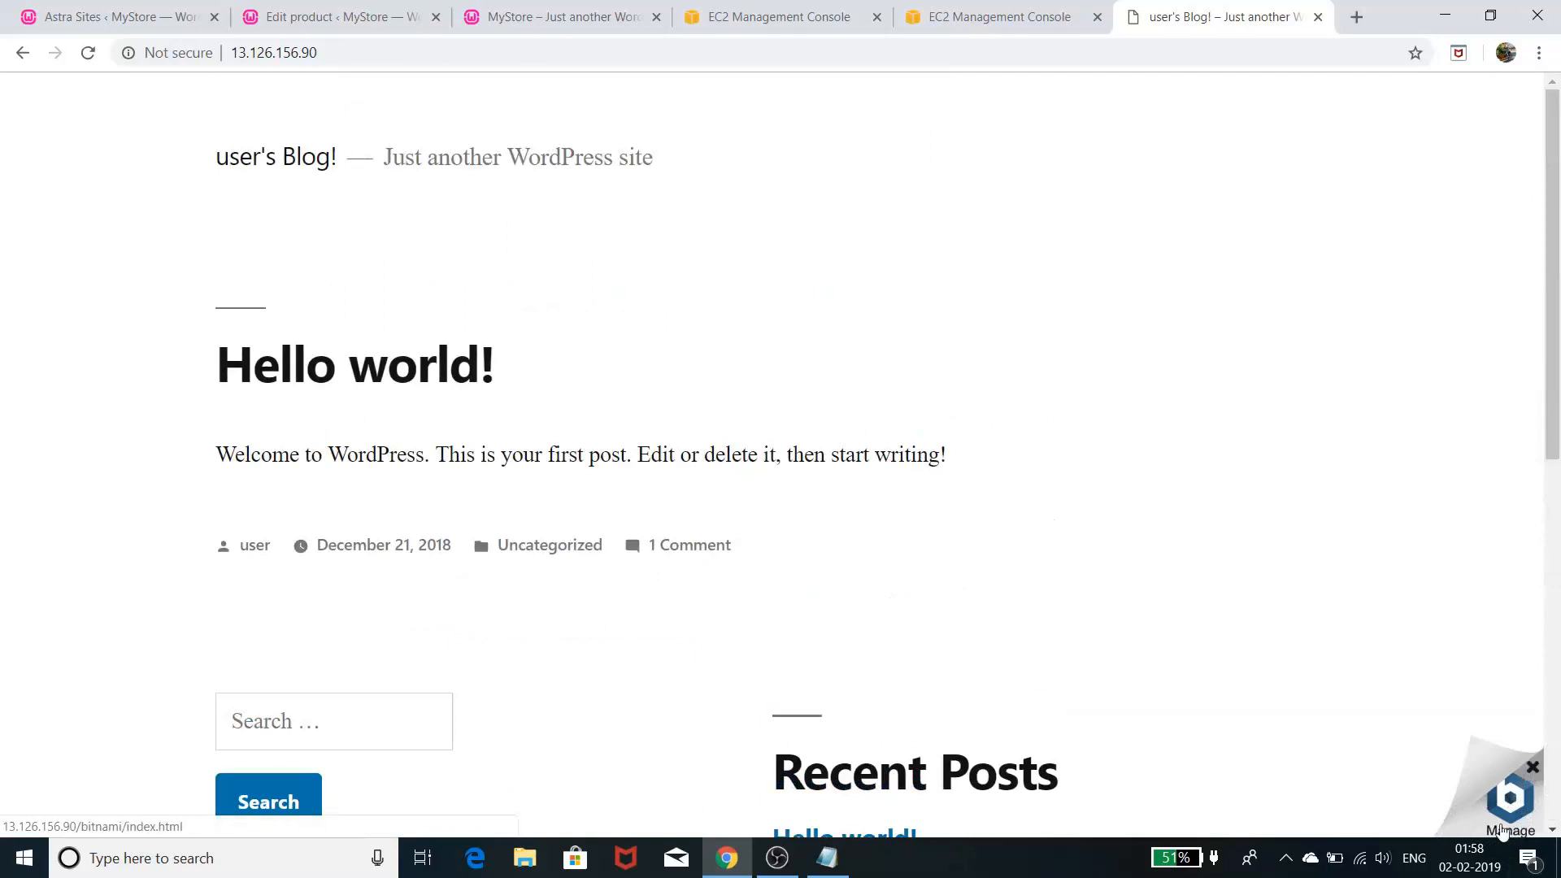
pyautogui.click(941, 18)
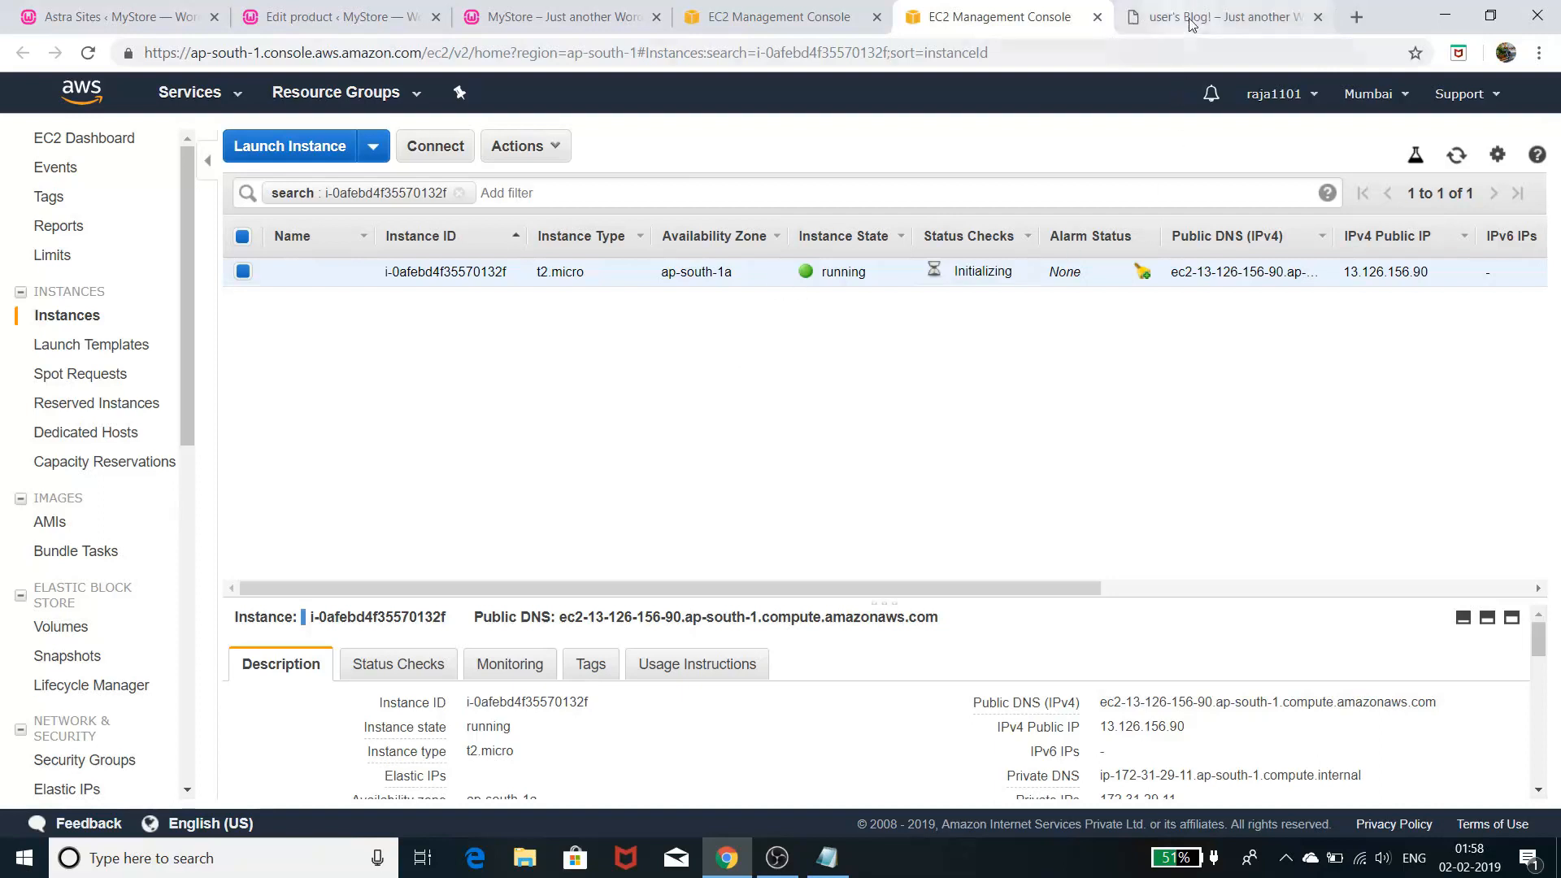
# - Load 13.126.156.90/wp-admin in the blog's tab to reach the login page
pyautogui.click(1228, 17)
pyautogui.click(377, 53)
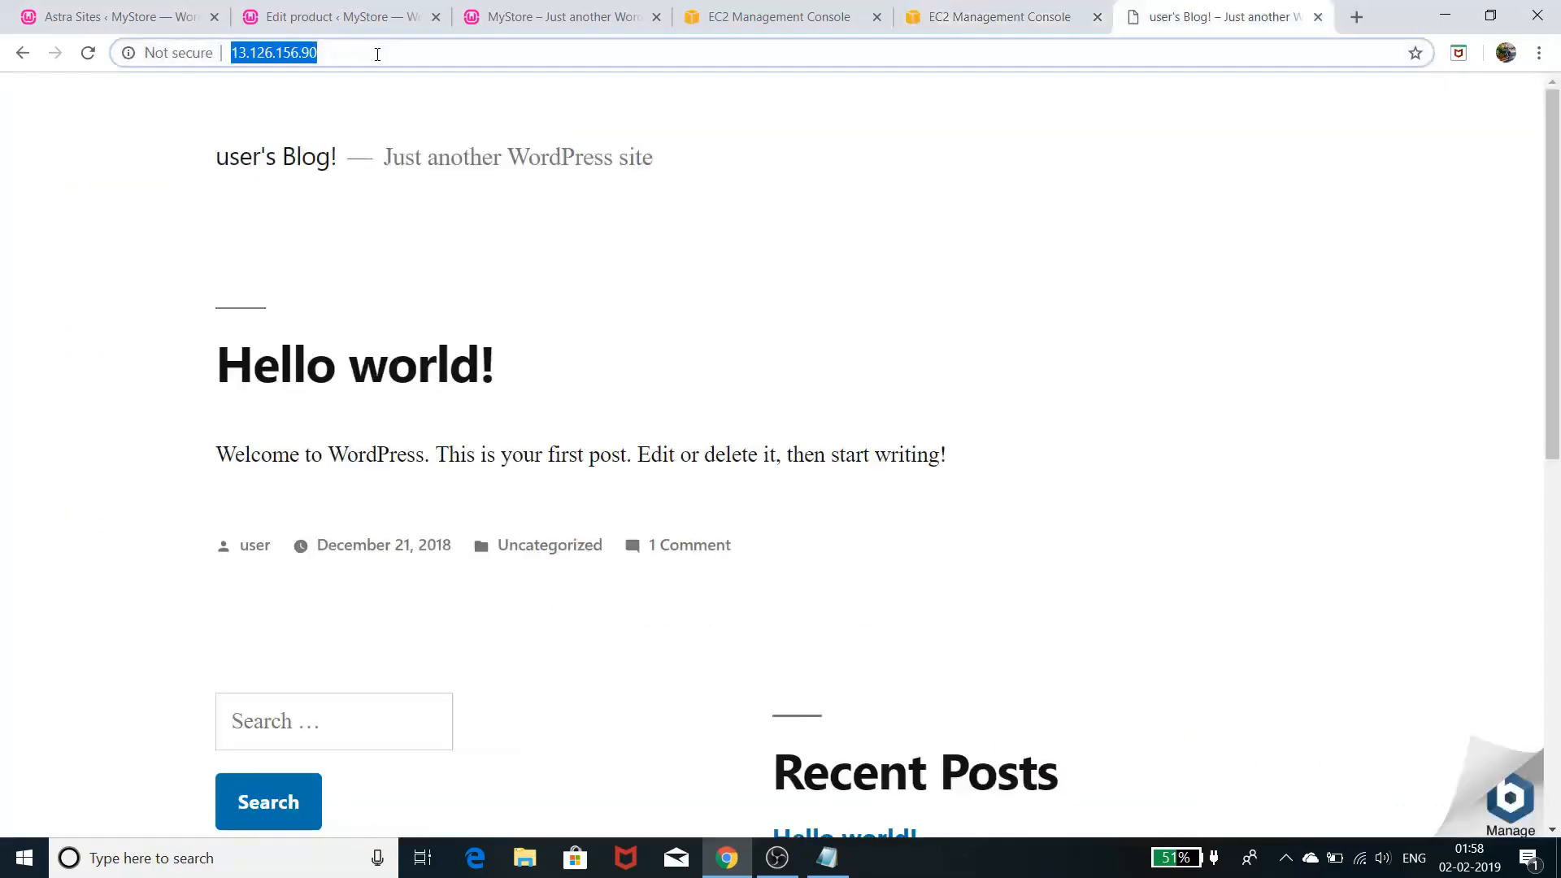
pyautogui.click(377, 53)
pyautogui.write('/')
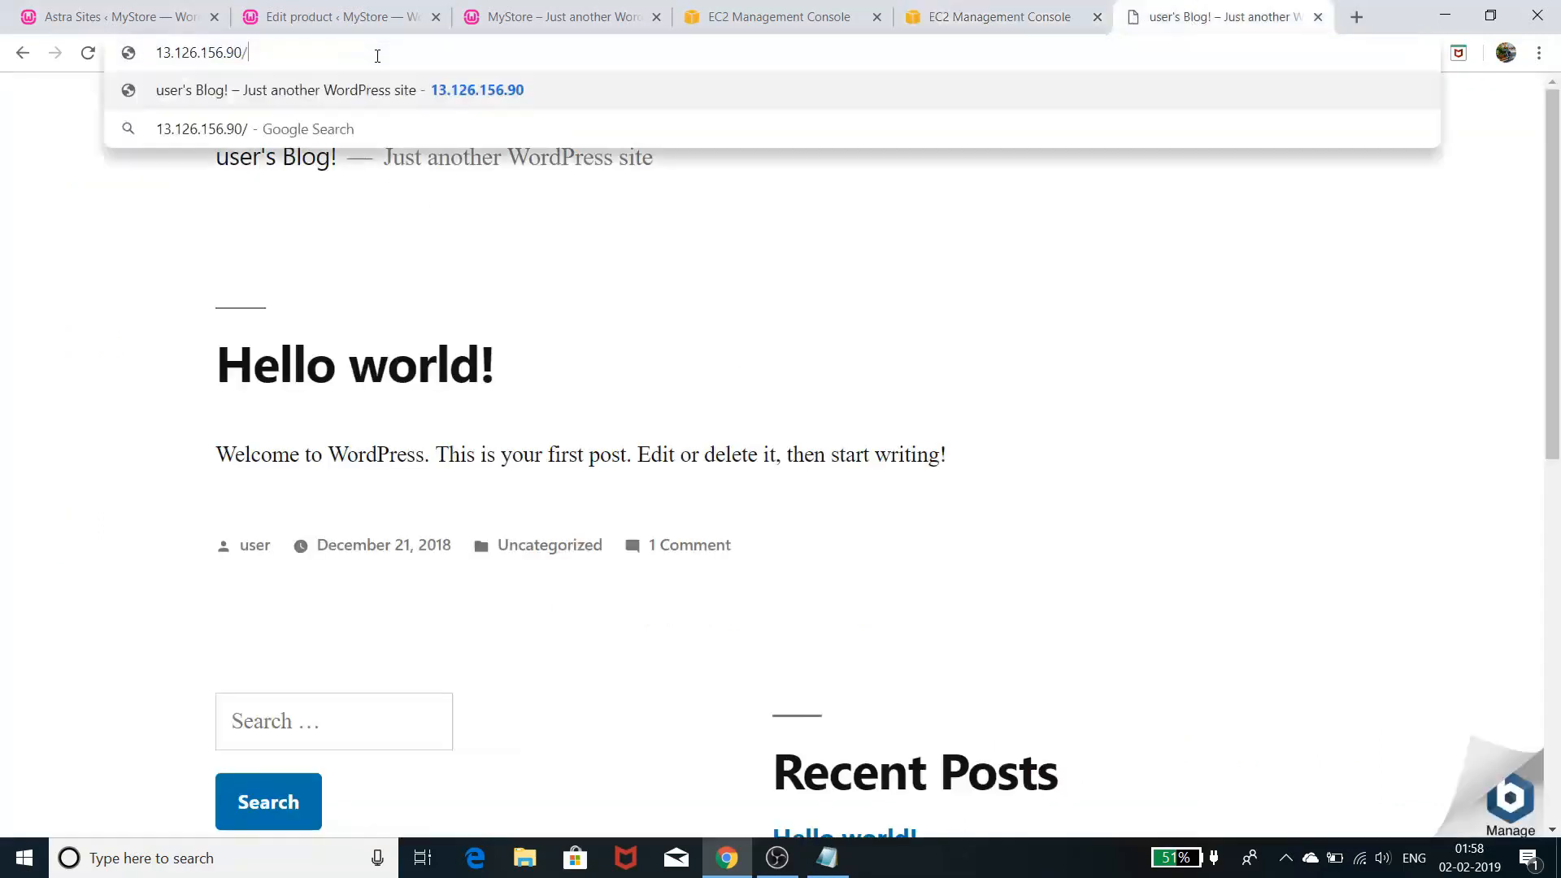
pyautogui.write('W')
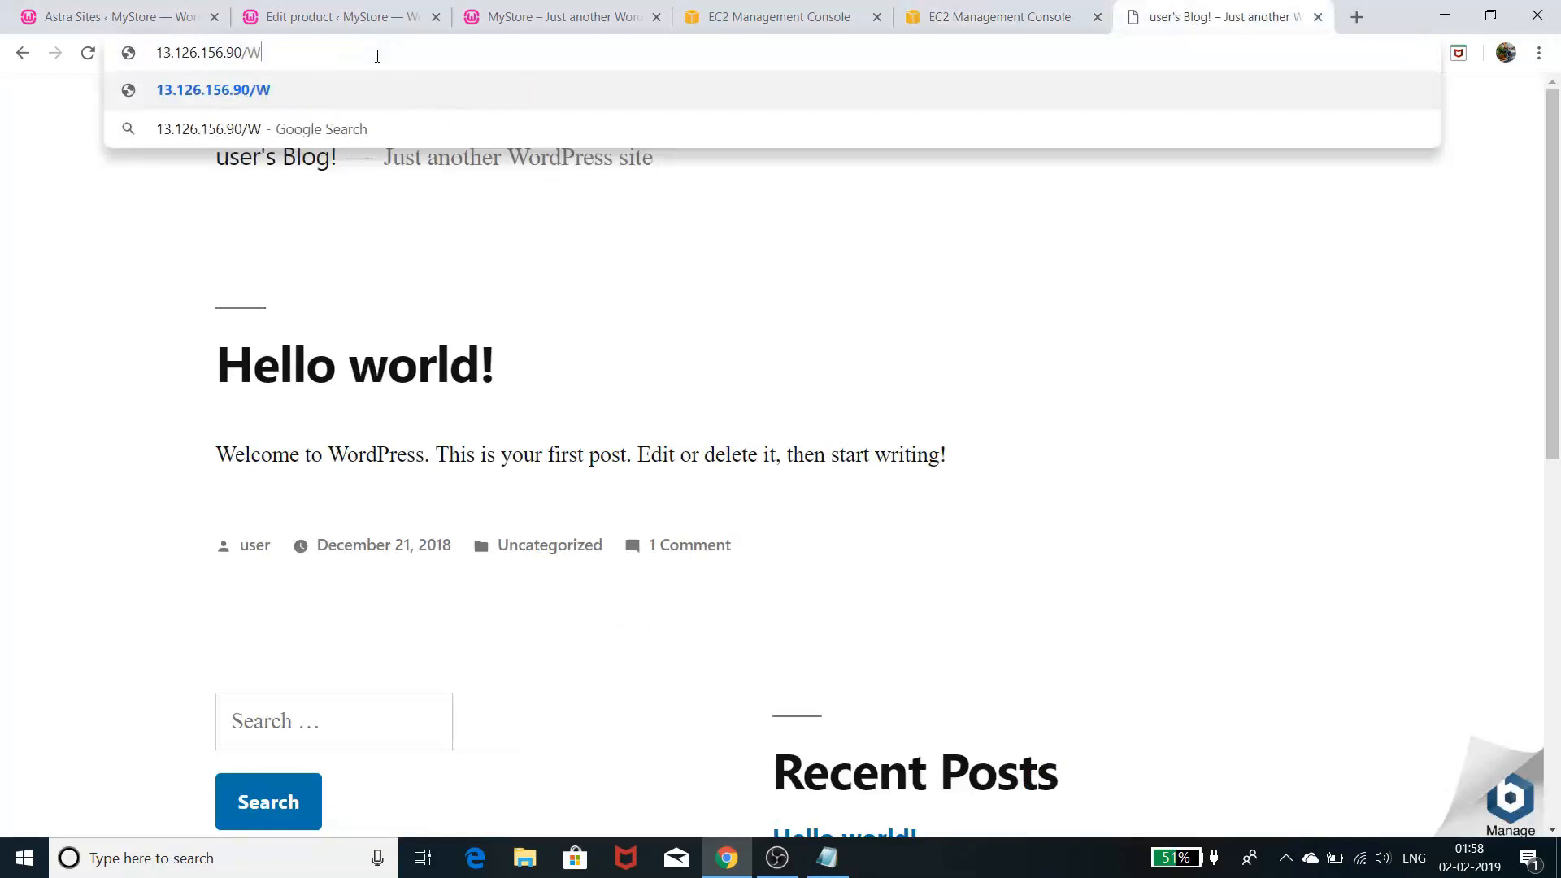
pyautogui.write('P-A')
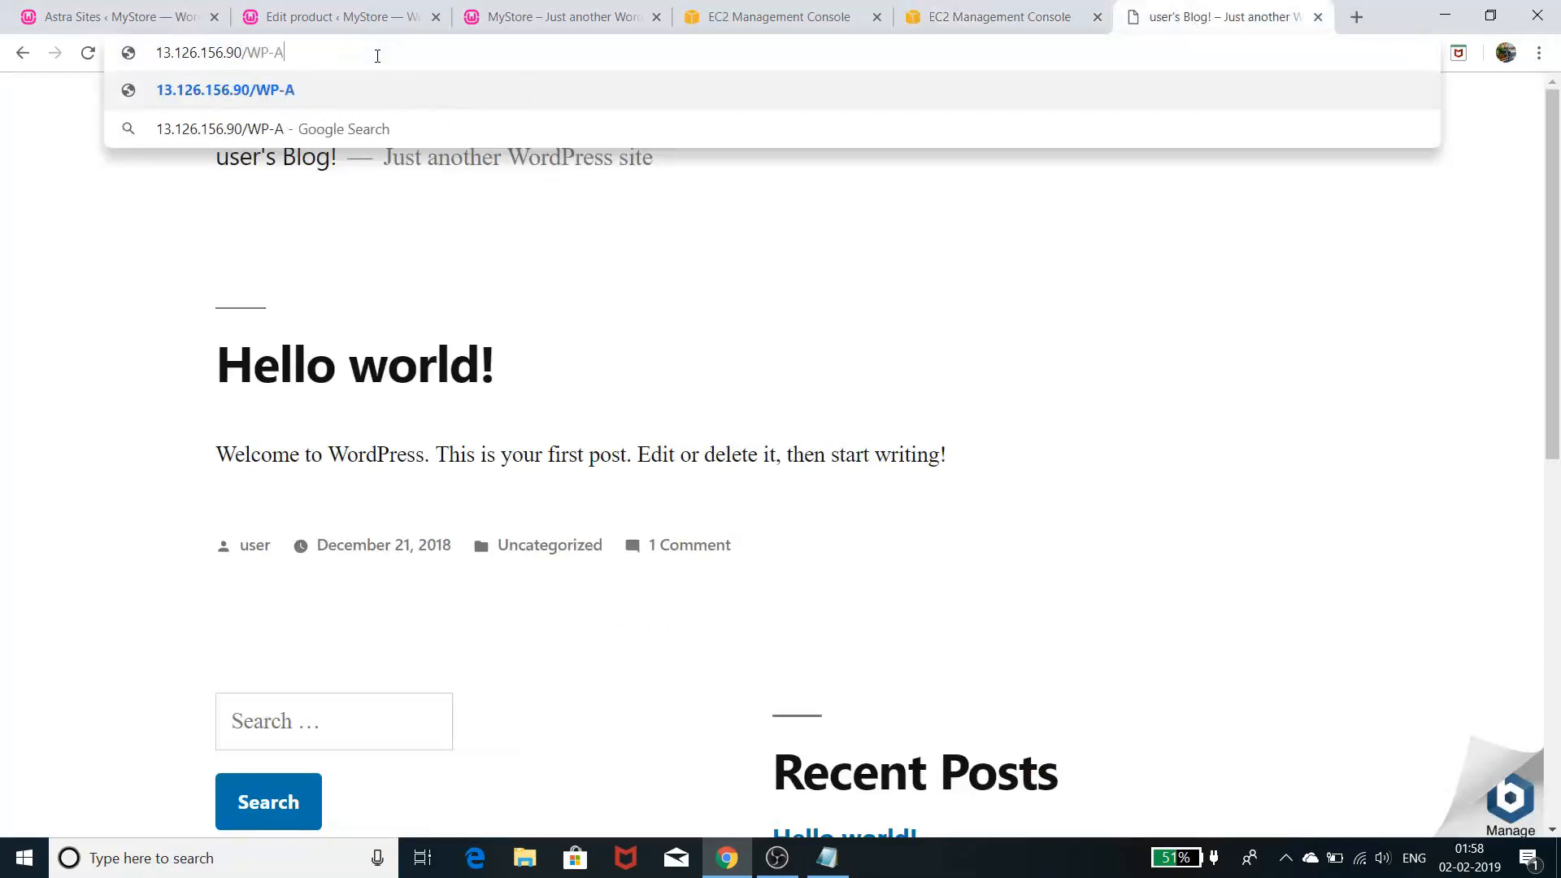
pyautogui.write('DMIN')
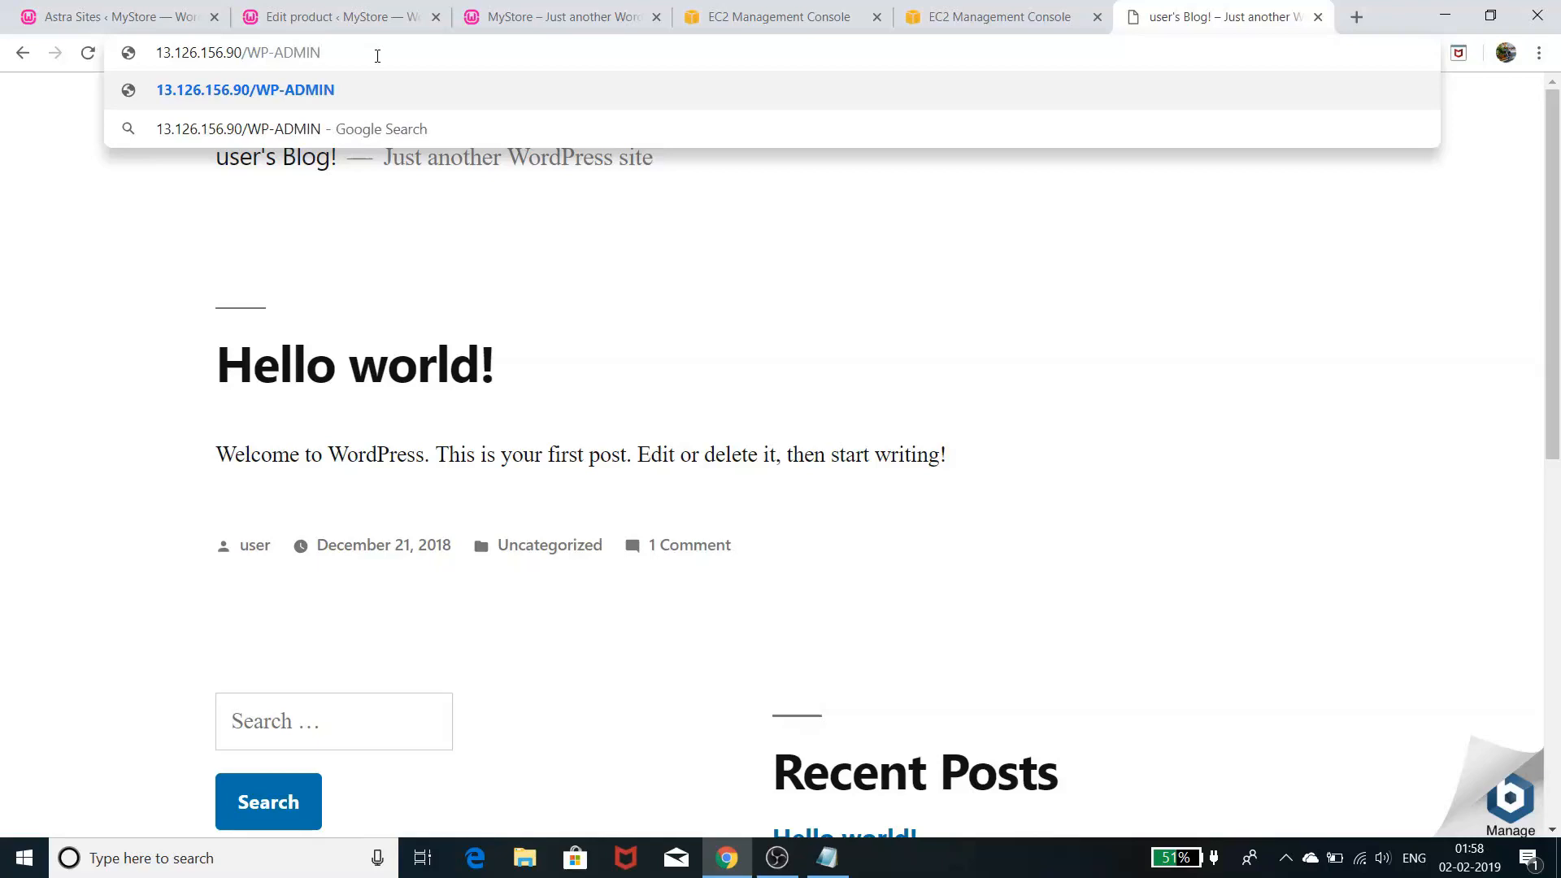
pyautogui.press('BackSpace')
pyautogui.press('BackSpace')
pyautogui.press('BackSpace')
pyautogui.press('BackSpace')
pyautogui.press('BackSpace')
pyautogui.press('BackSpace')
pyautogui.press('BackSpace')
pyautogui.press('BackSpace')
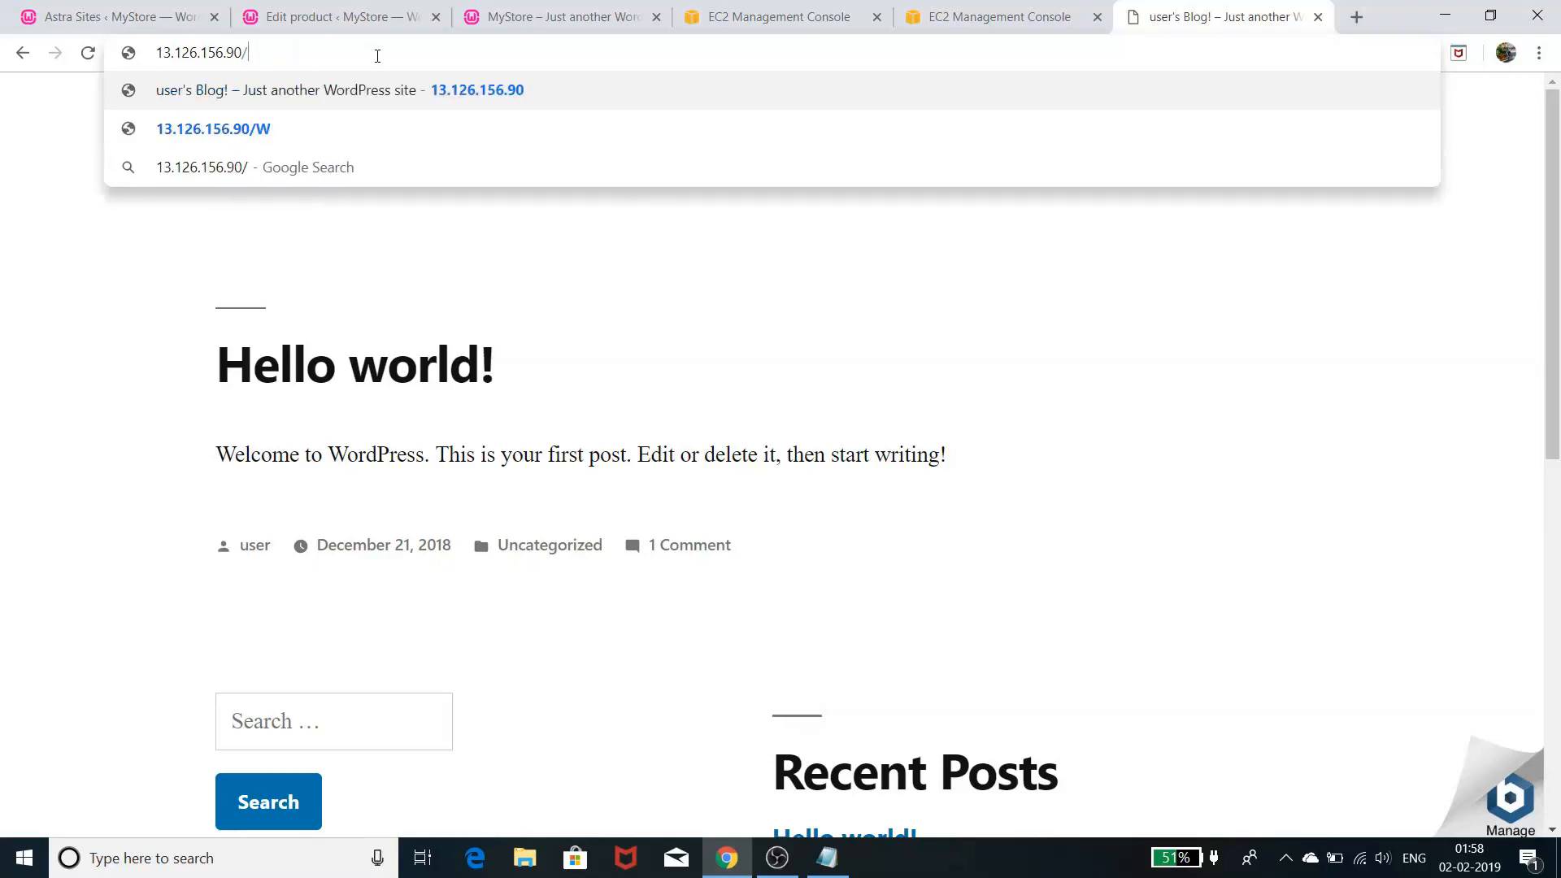
pyautogui.write('w')
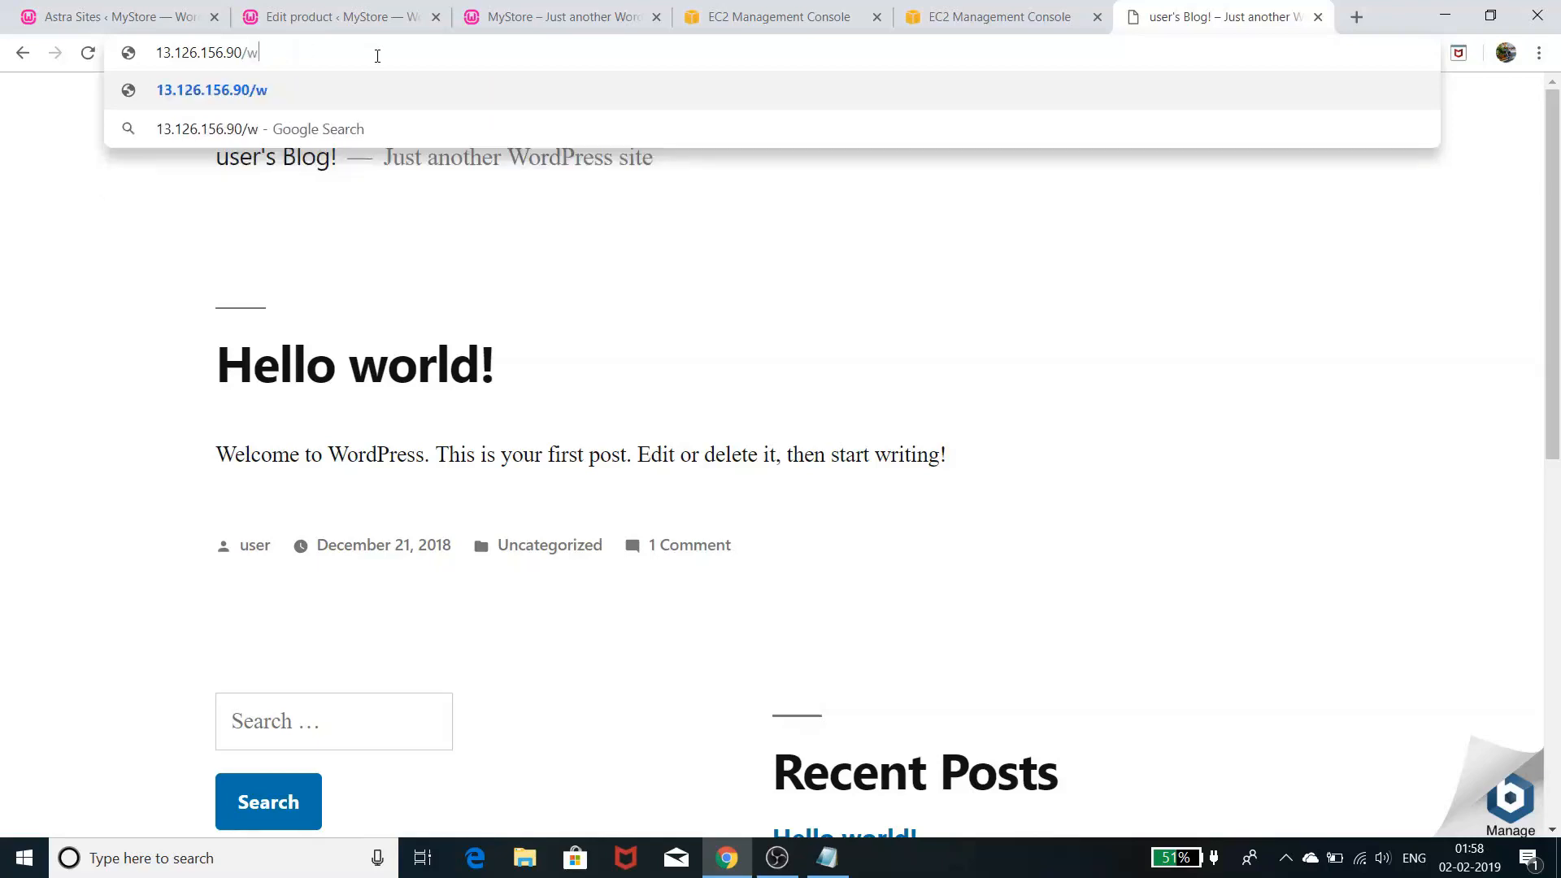
pyautogui.write('p-admin')
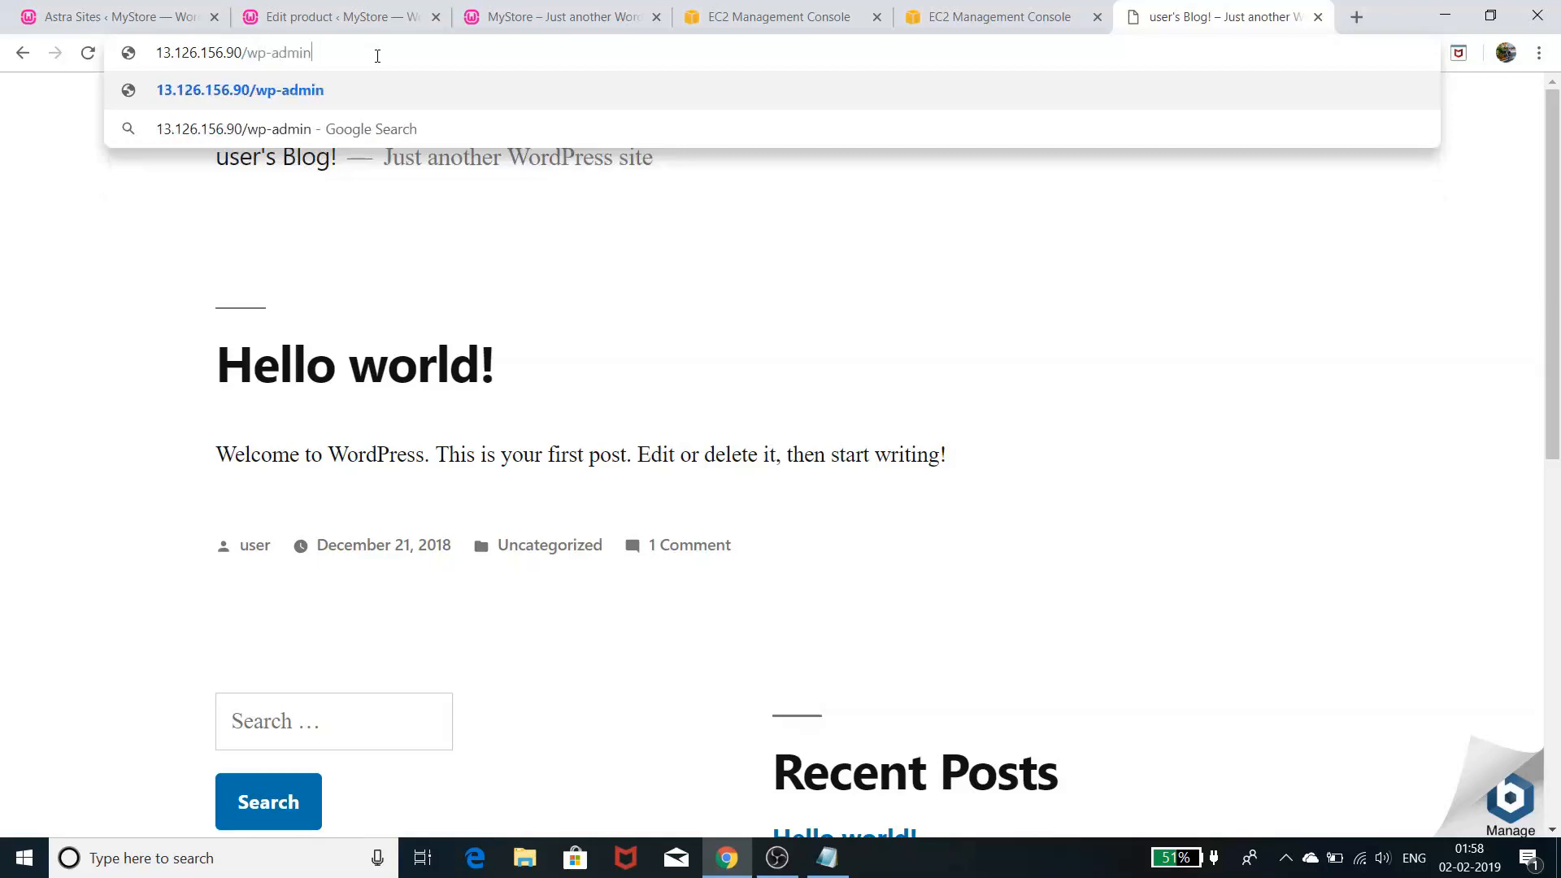
pyautogui.press('Return')
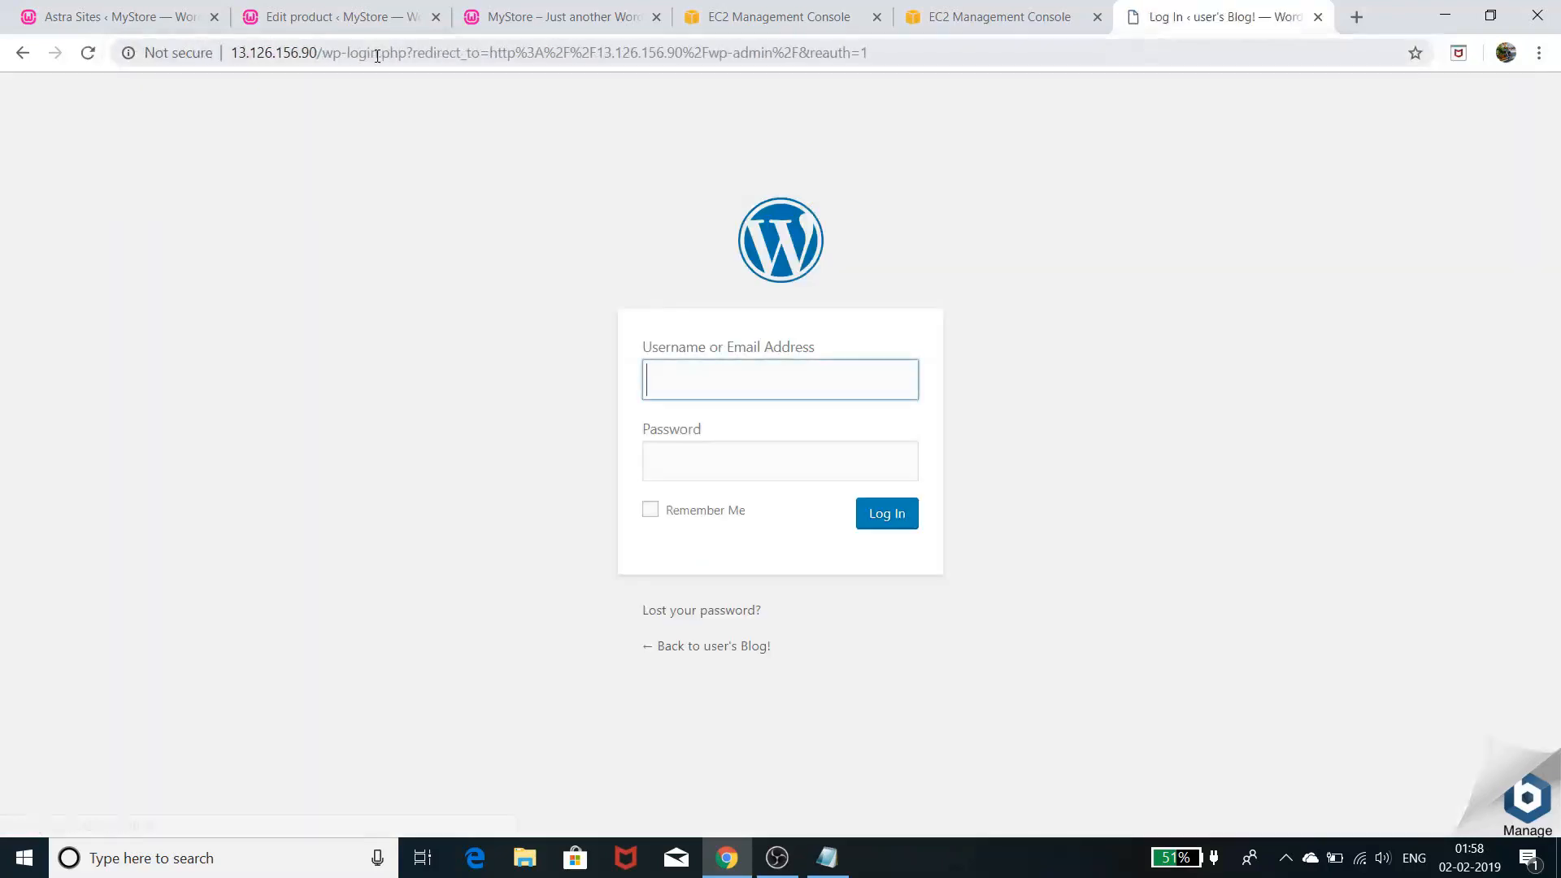
# - Fill in the saved username from autofill, then switch back to the EC2 console tab
pyautogui.click(737, 380)
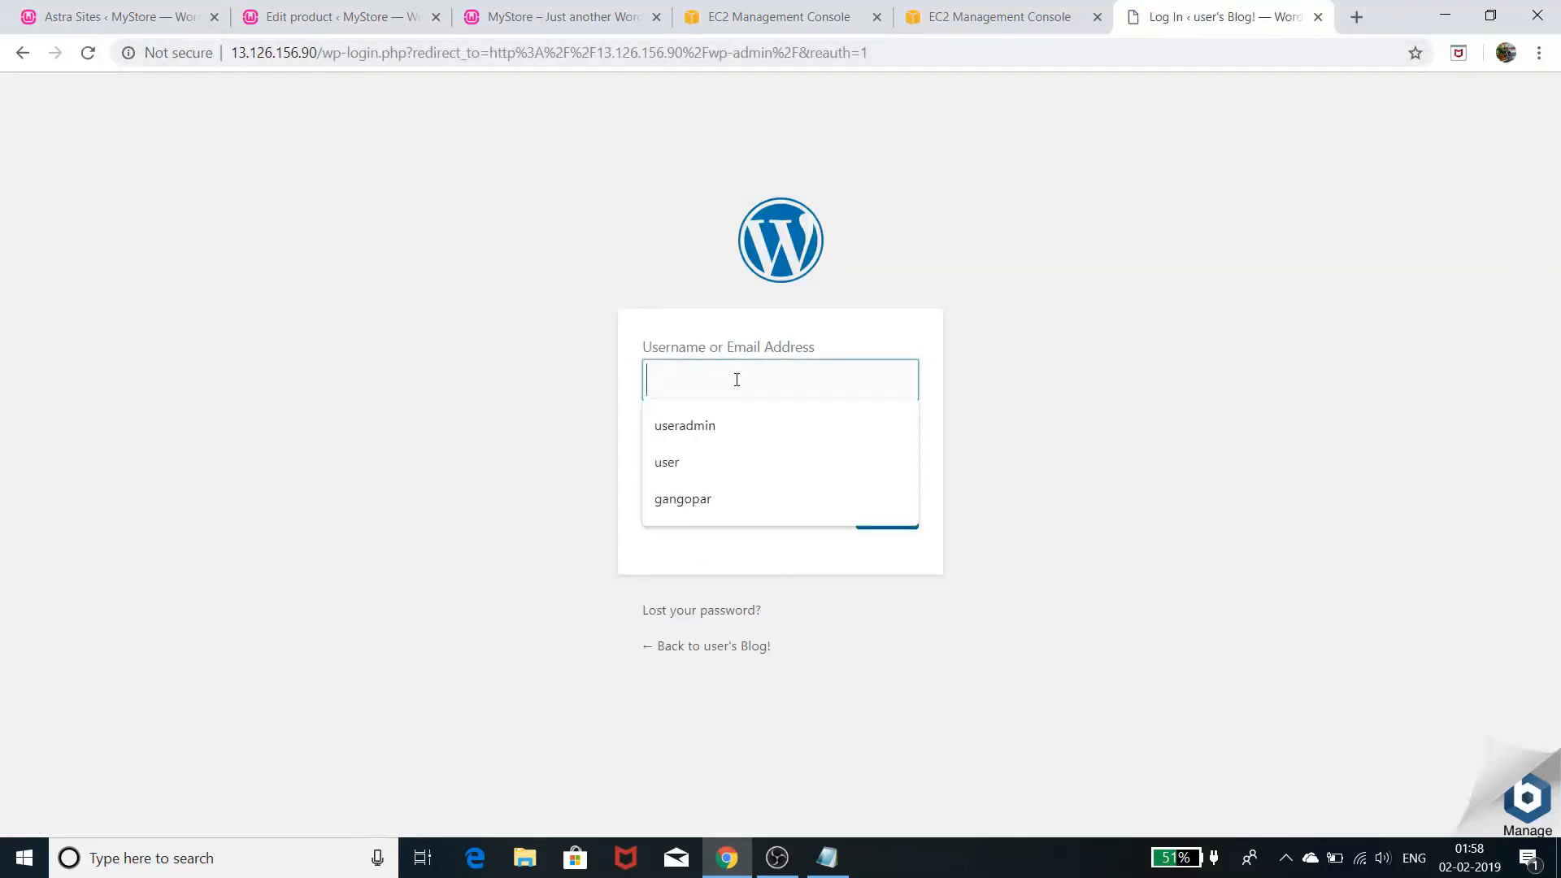
pyautogui.click(712, 457)
pyautogui.click(1188, 422)
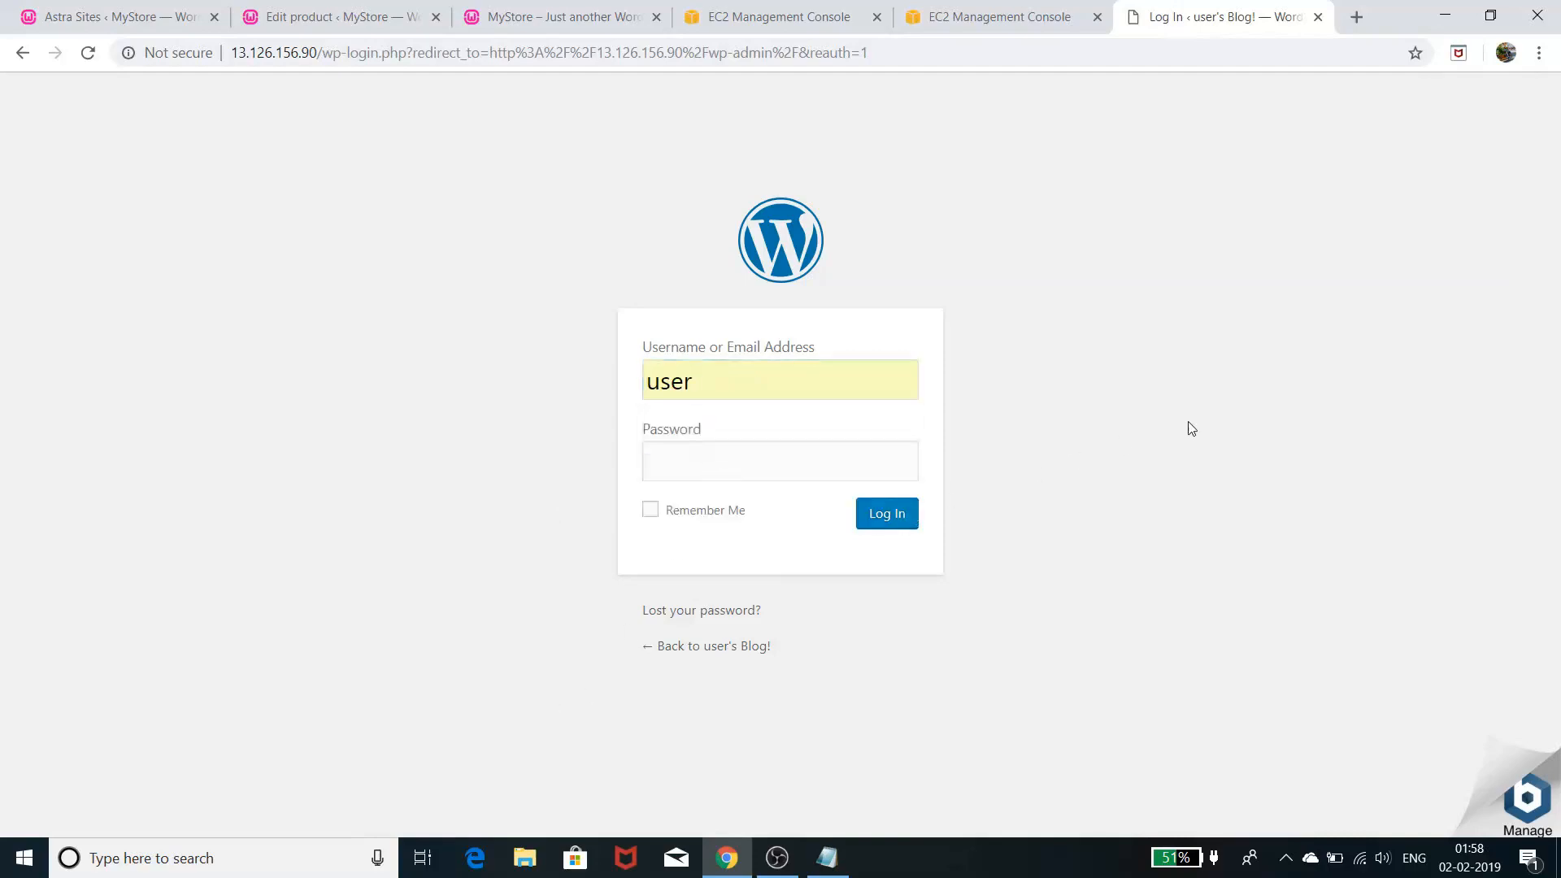
pyautogui.hotkey('ctrl', 'shift', 'Tab')
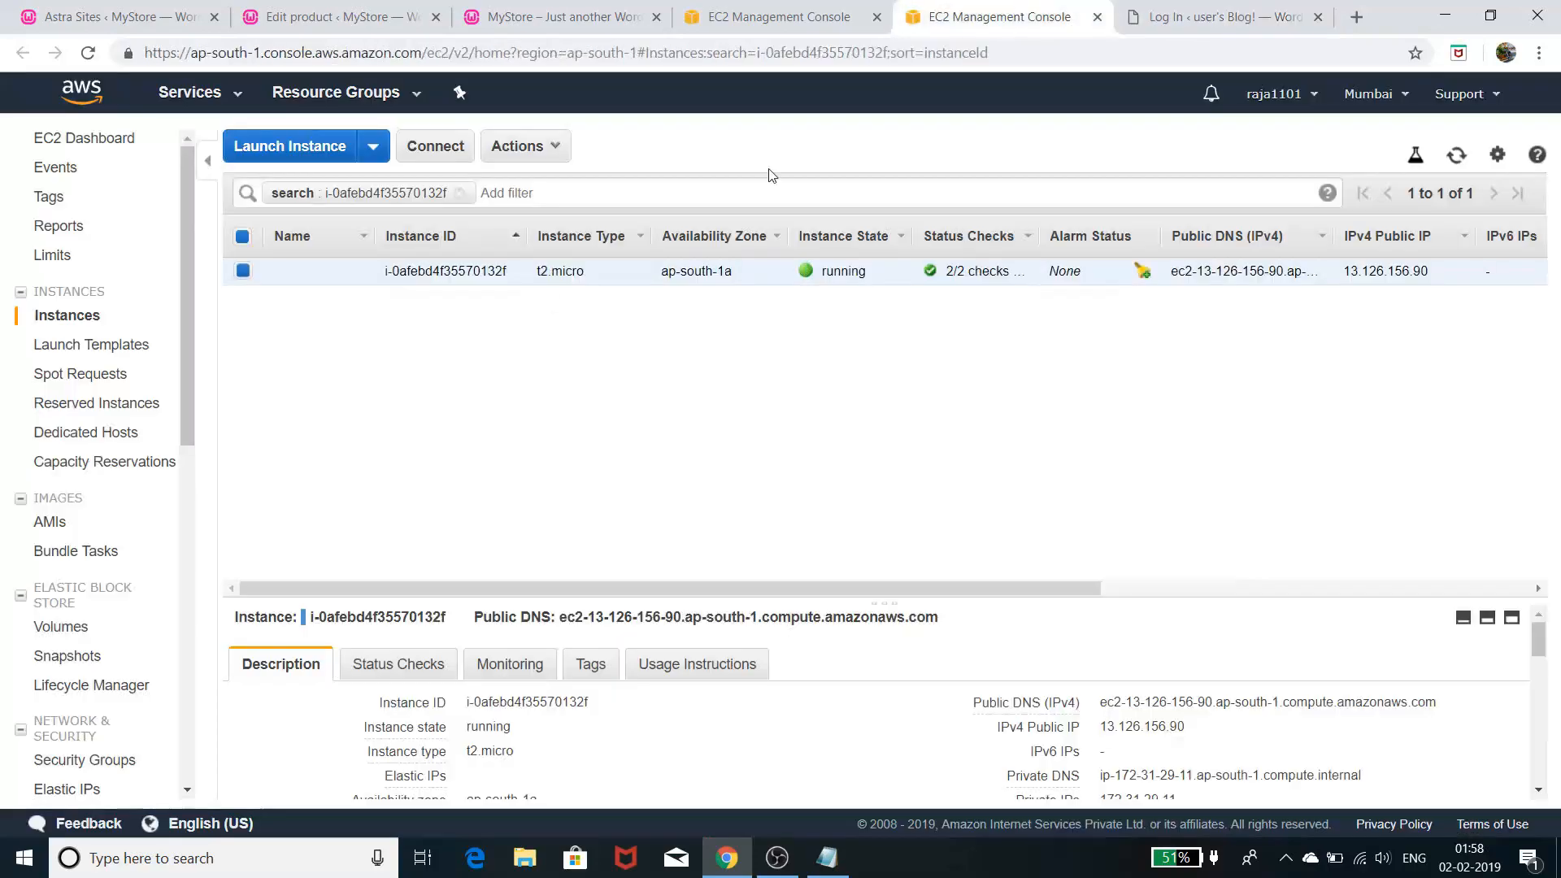
pyautogui.rightClick(842, 275)
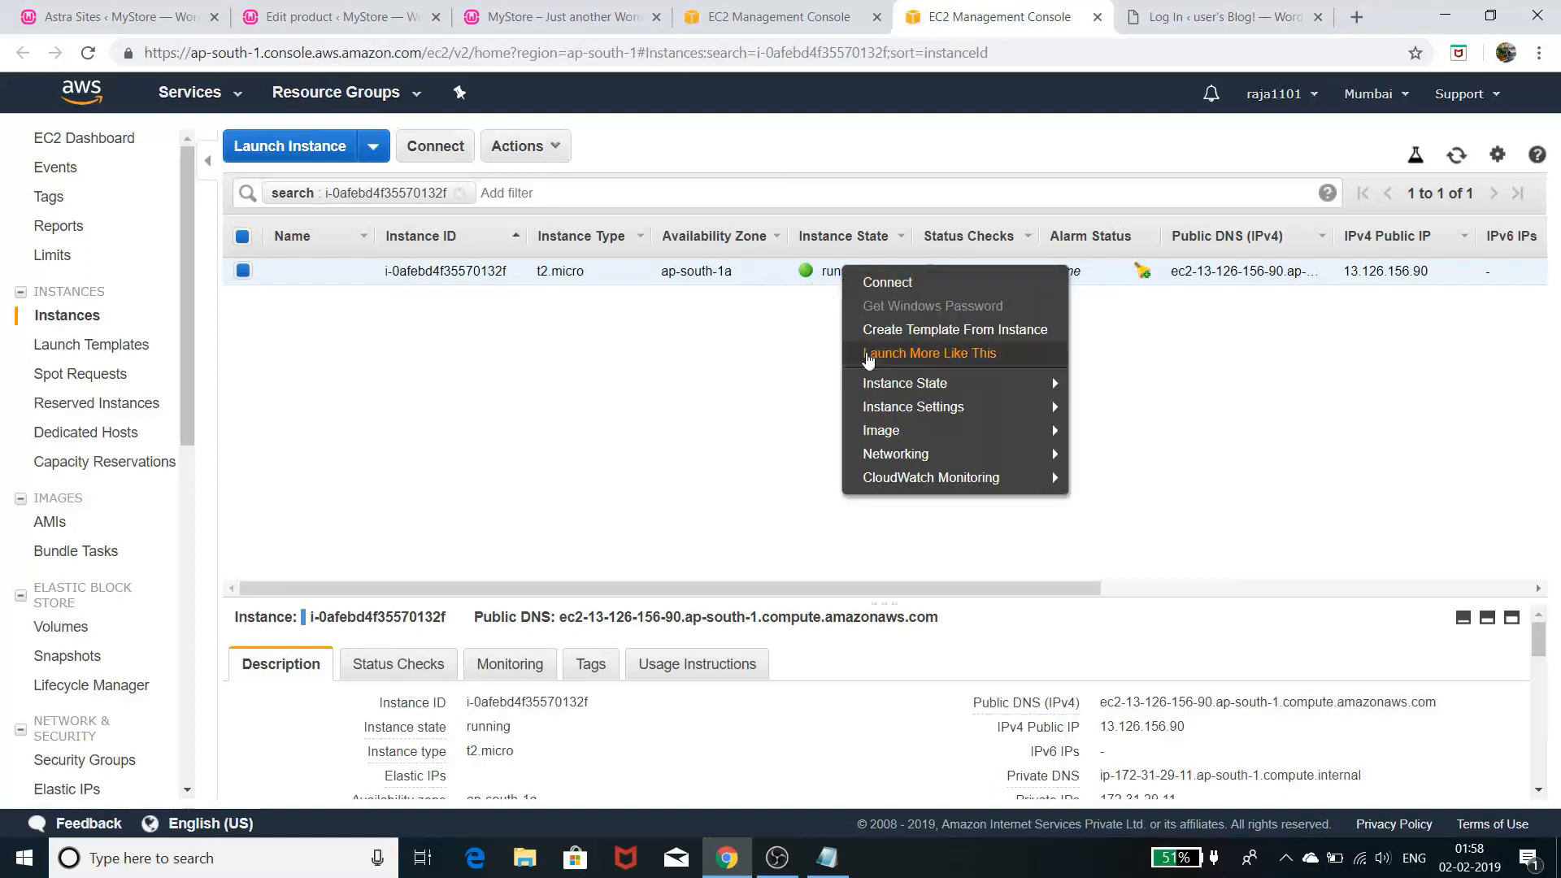
pyautogui.moveTo(976, 383)
pyautogui.moveTo(1008, 406)
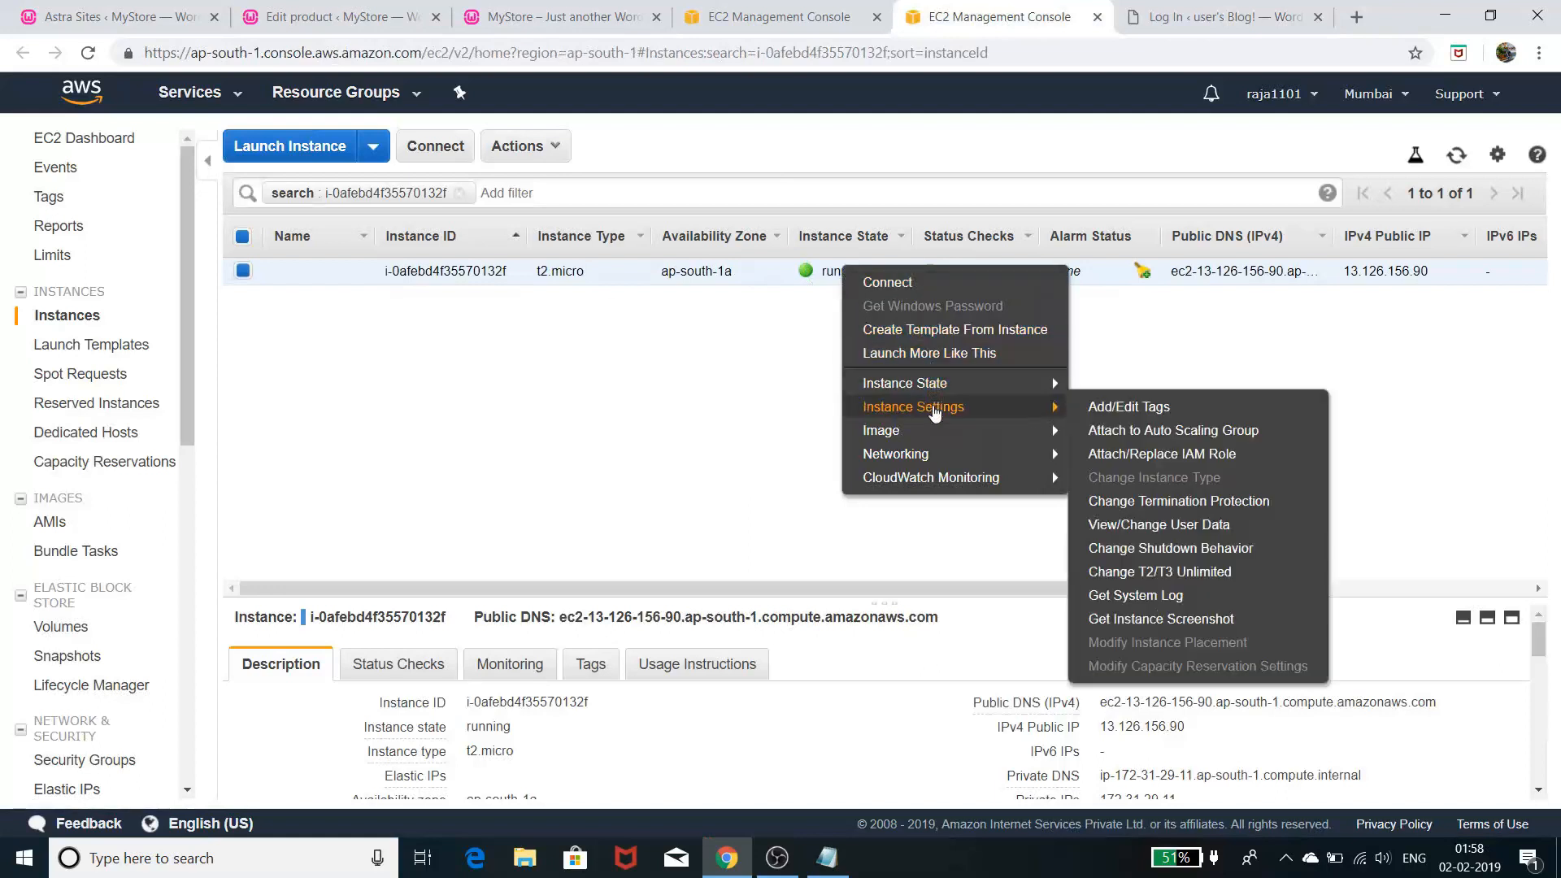
pyautogui.click(1132, 596)
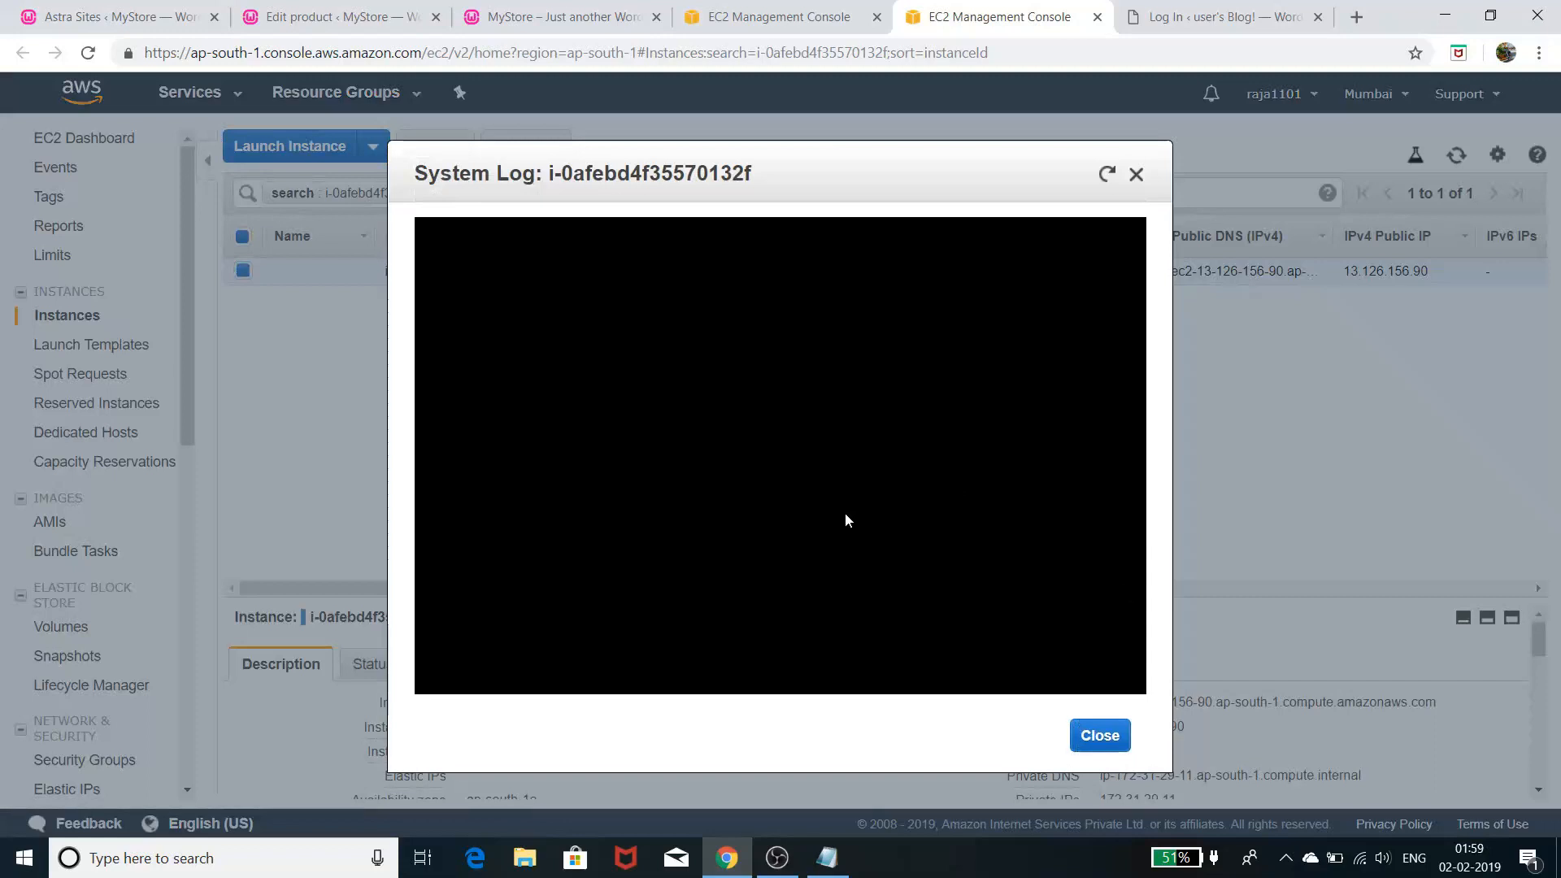
pyautogui.click(1136, 174)
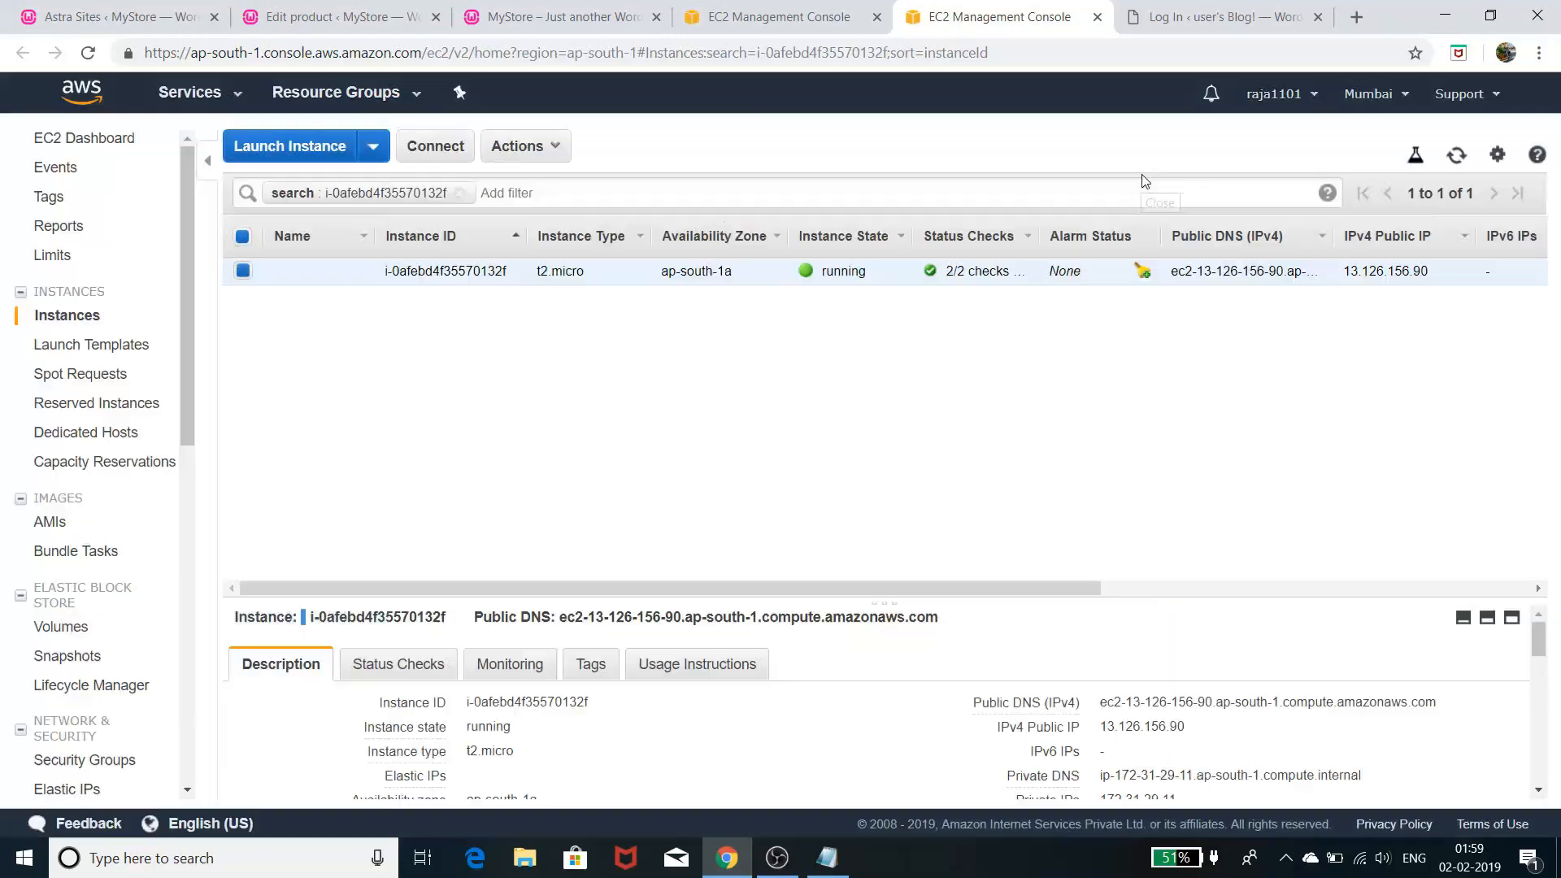
pyautogui.rightClick(787, 270)
pyautogui.moveTo(823, 409)
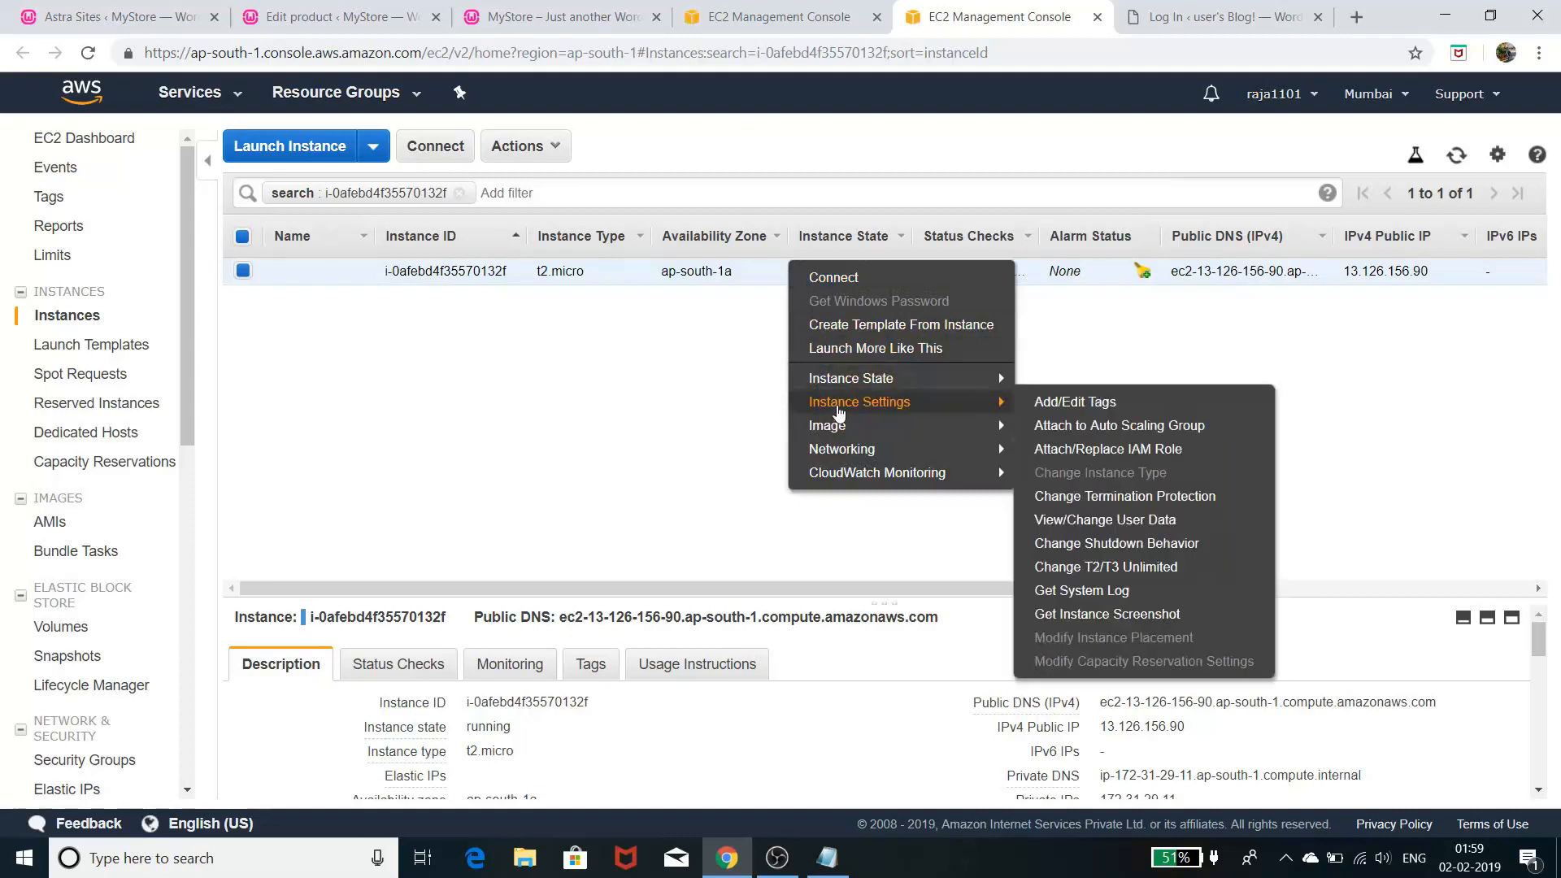
pyautogui.click(1100, 592)
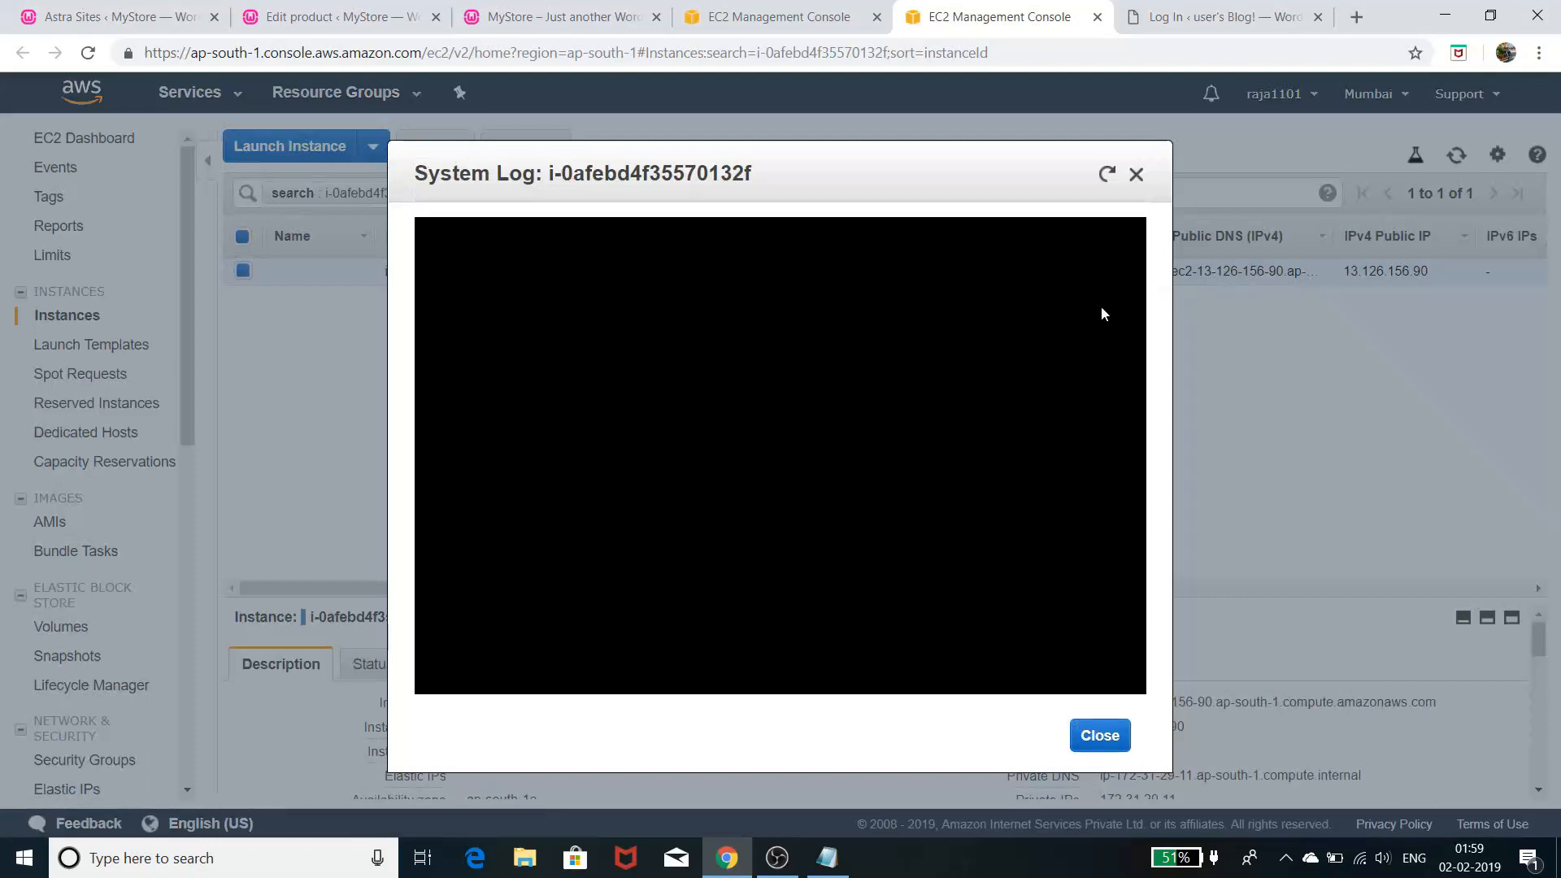
pyautogui.click(1136, 177)
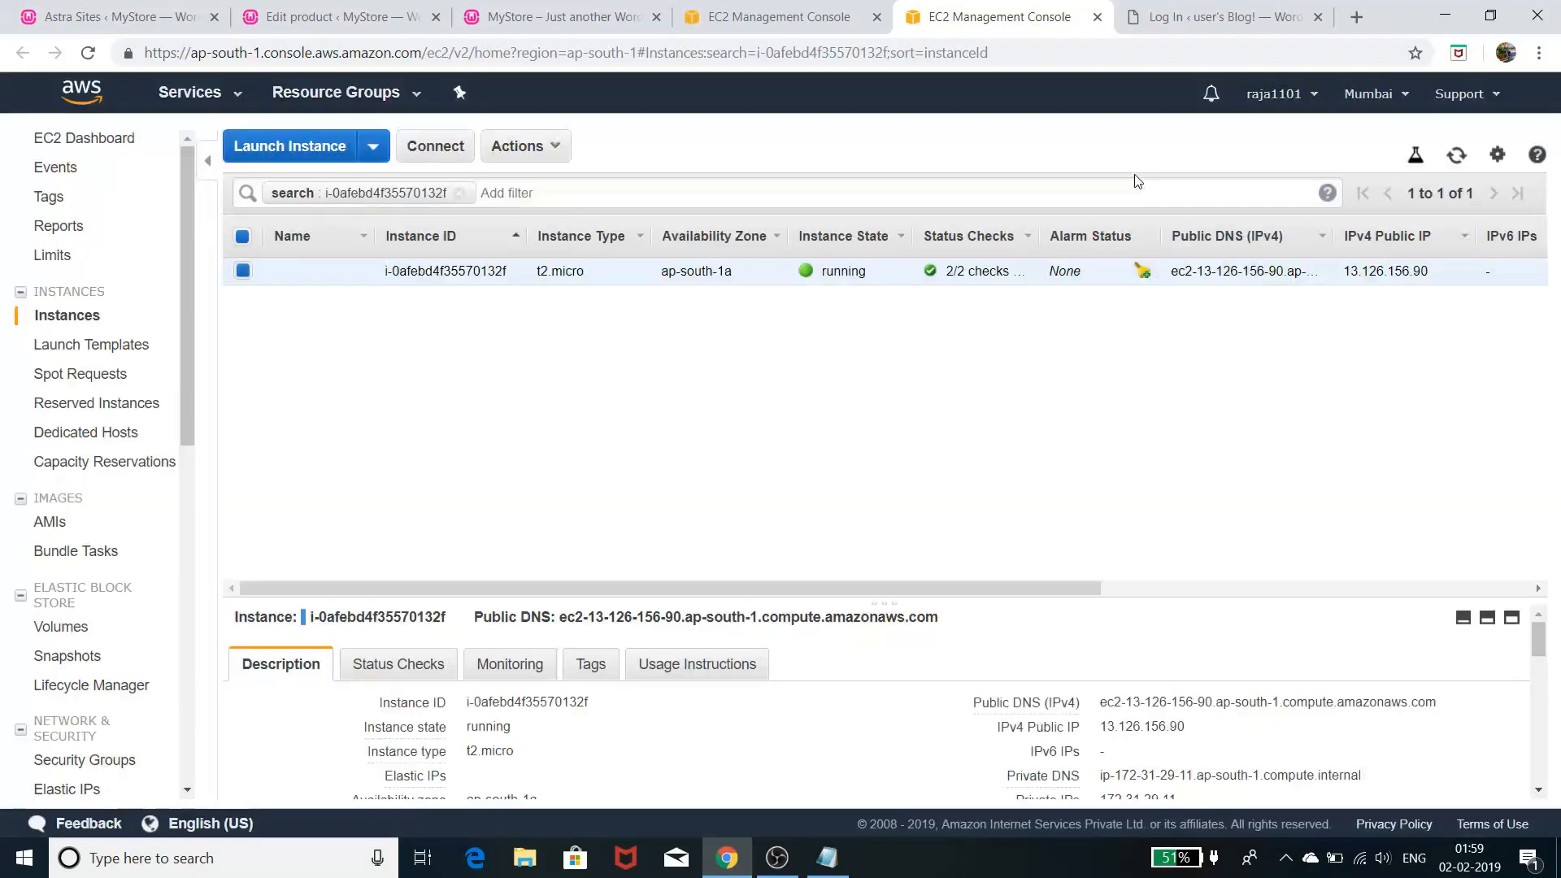
pyautogui.click(86, 53)
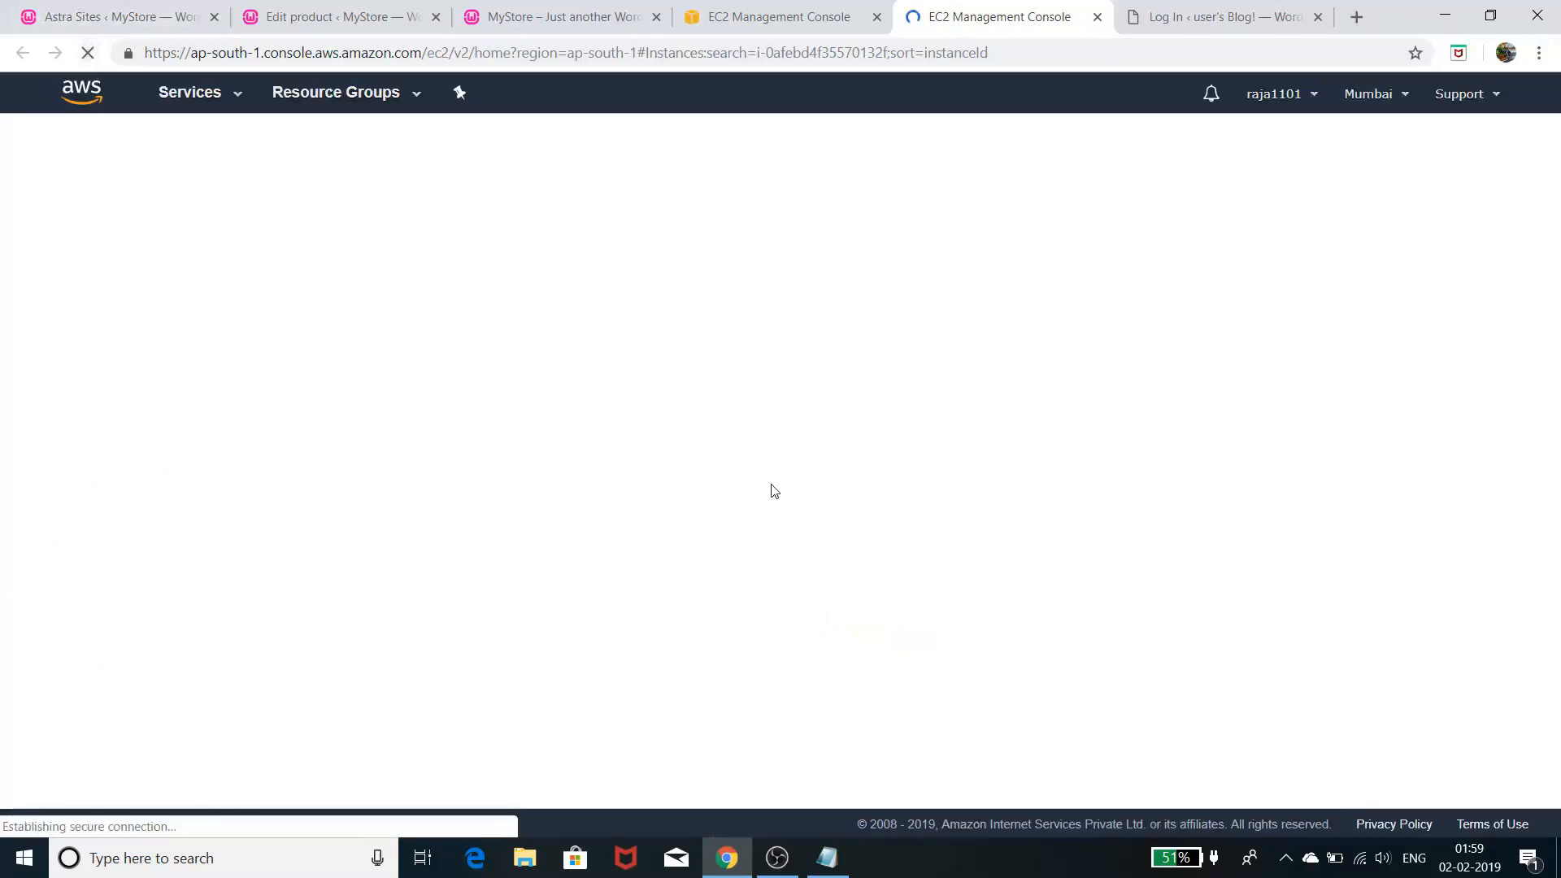
pyautogui.click(1185, 15)
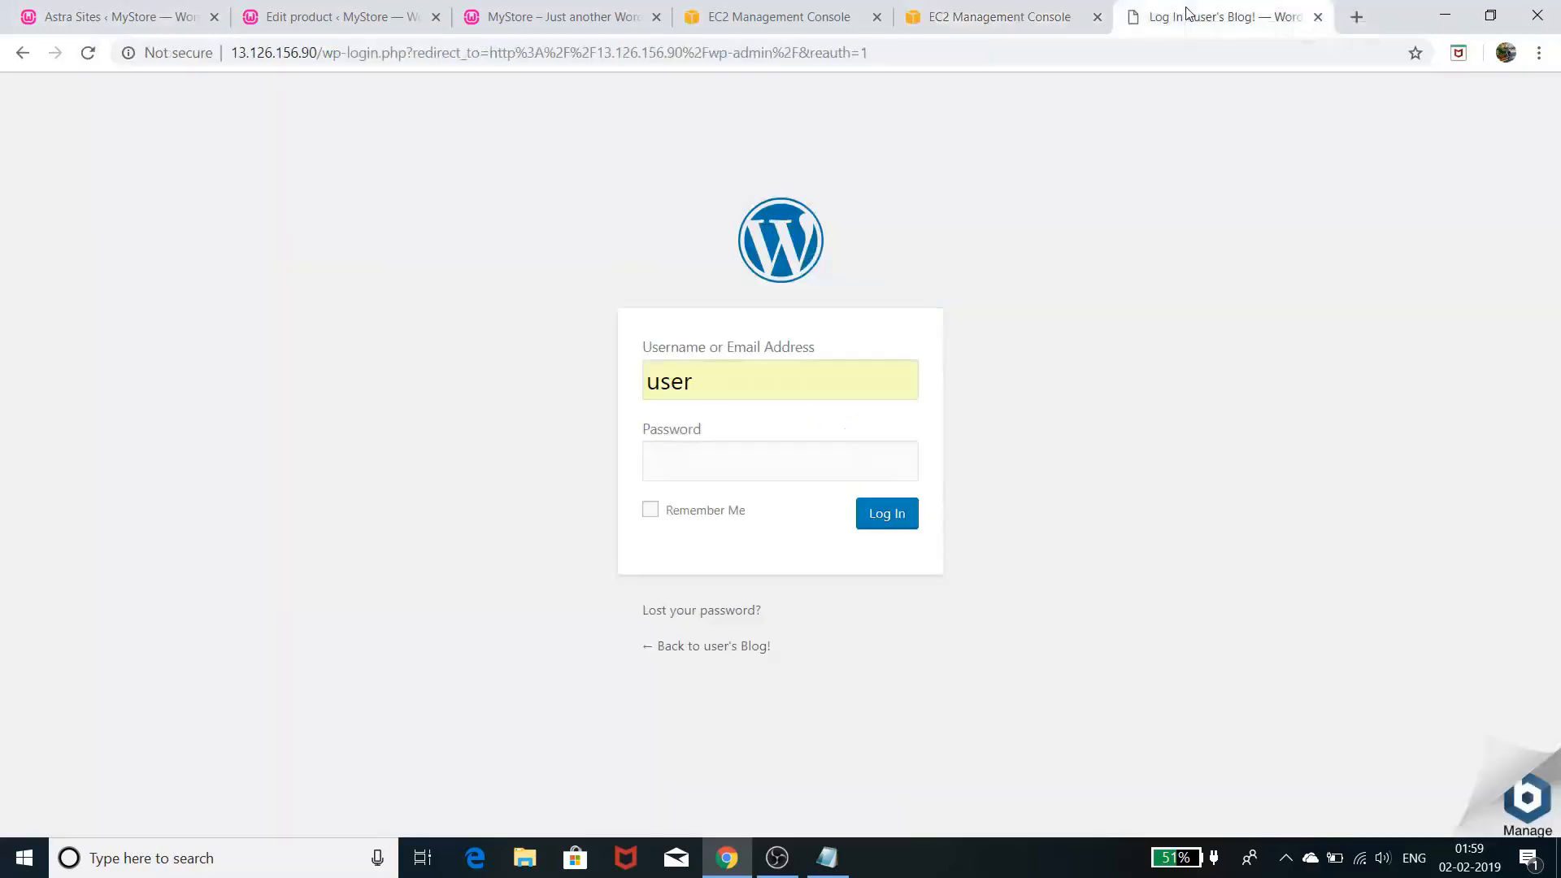
pyautogui.click(956, 21)
pyautogui.rightClick(752, 280)
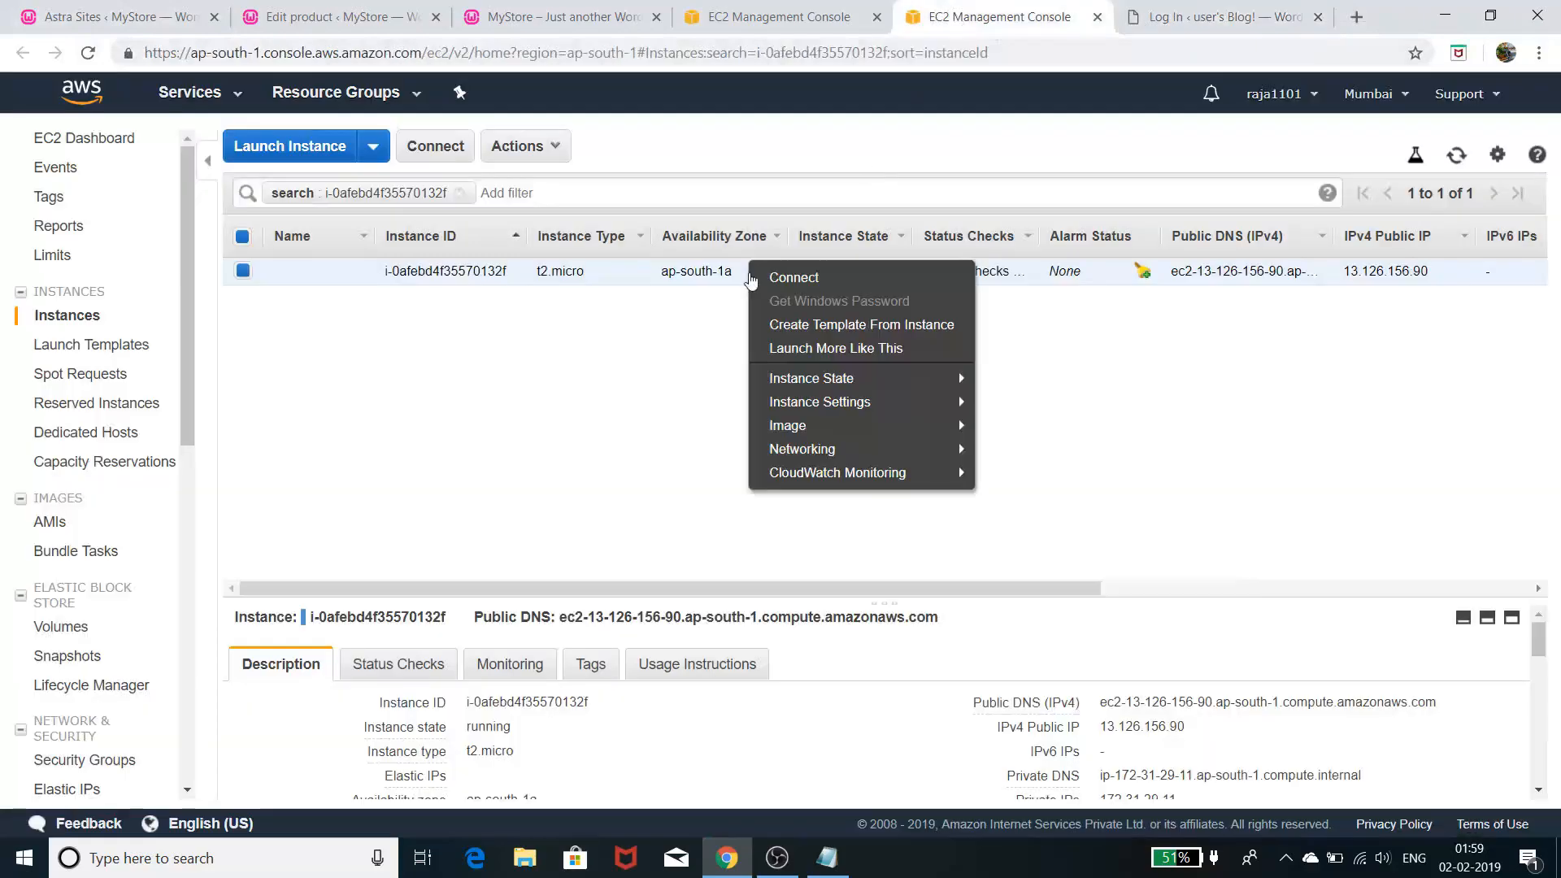
pyautogui.moveTo(789, 414)
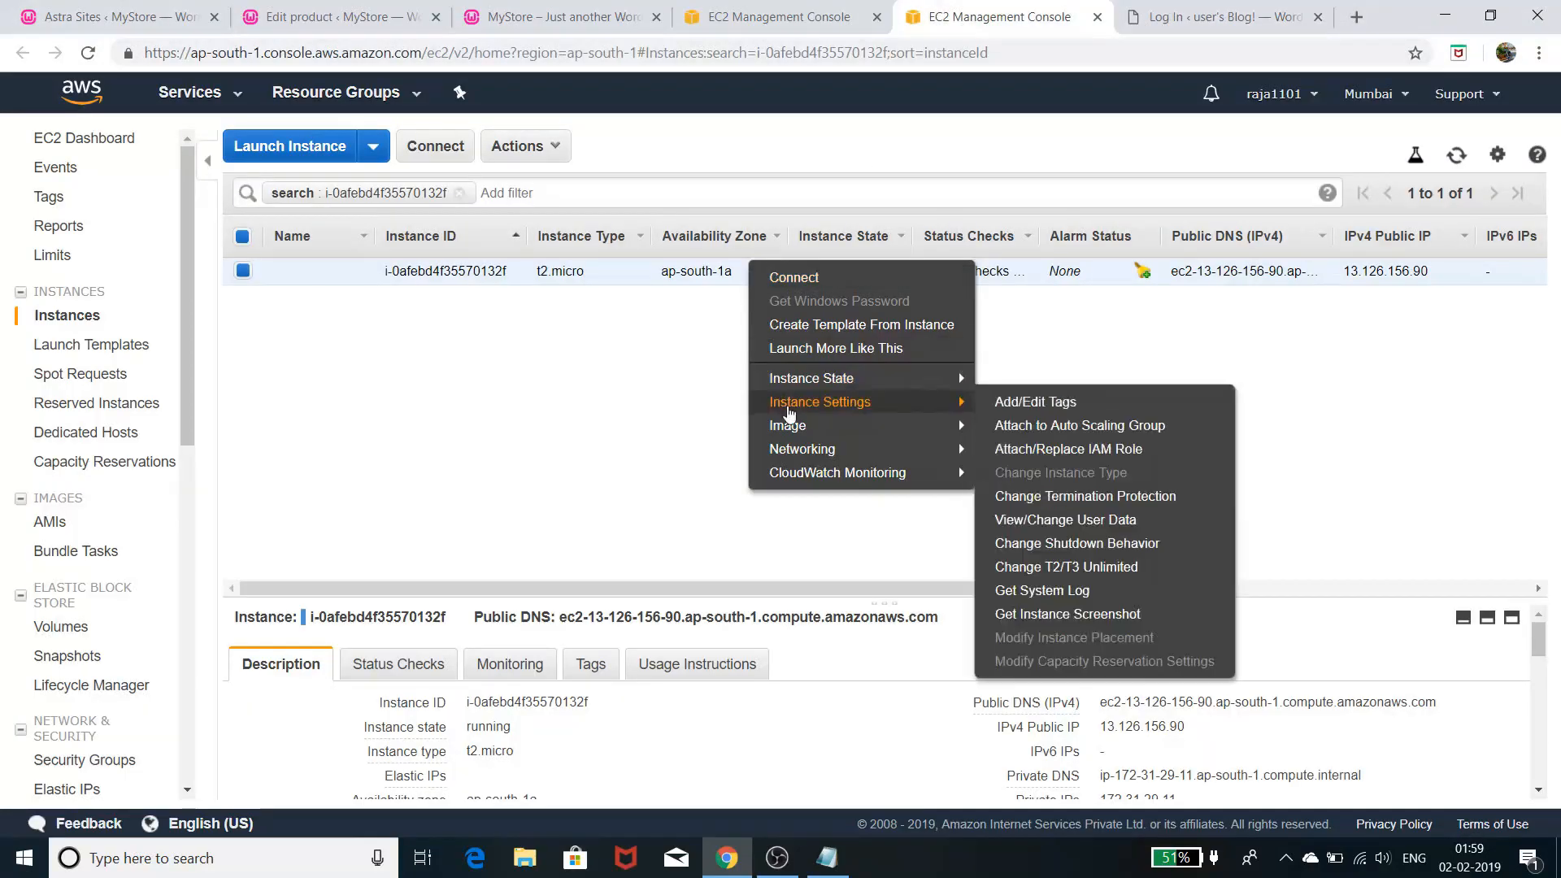
pyautogui.click(1028, 592)
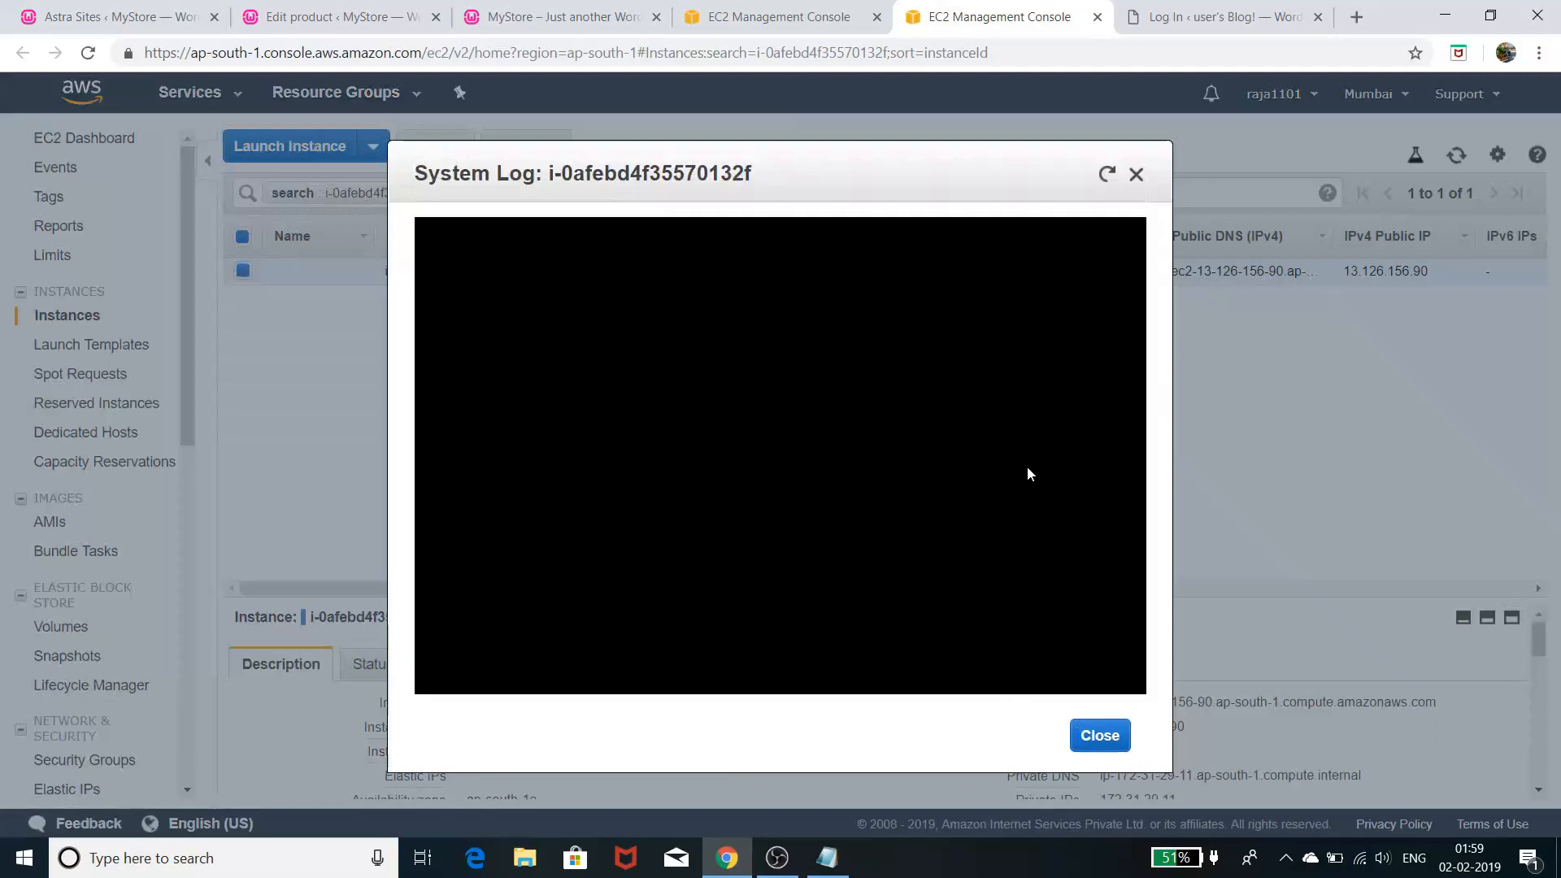
pyautogui.click(1137, 176)
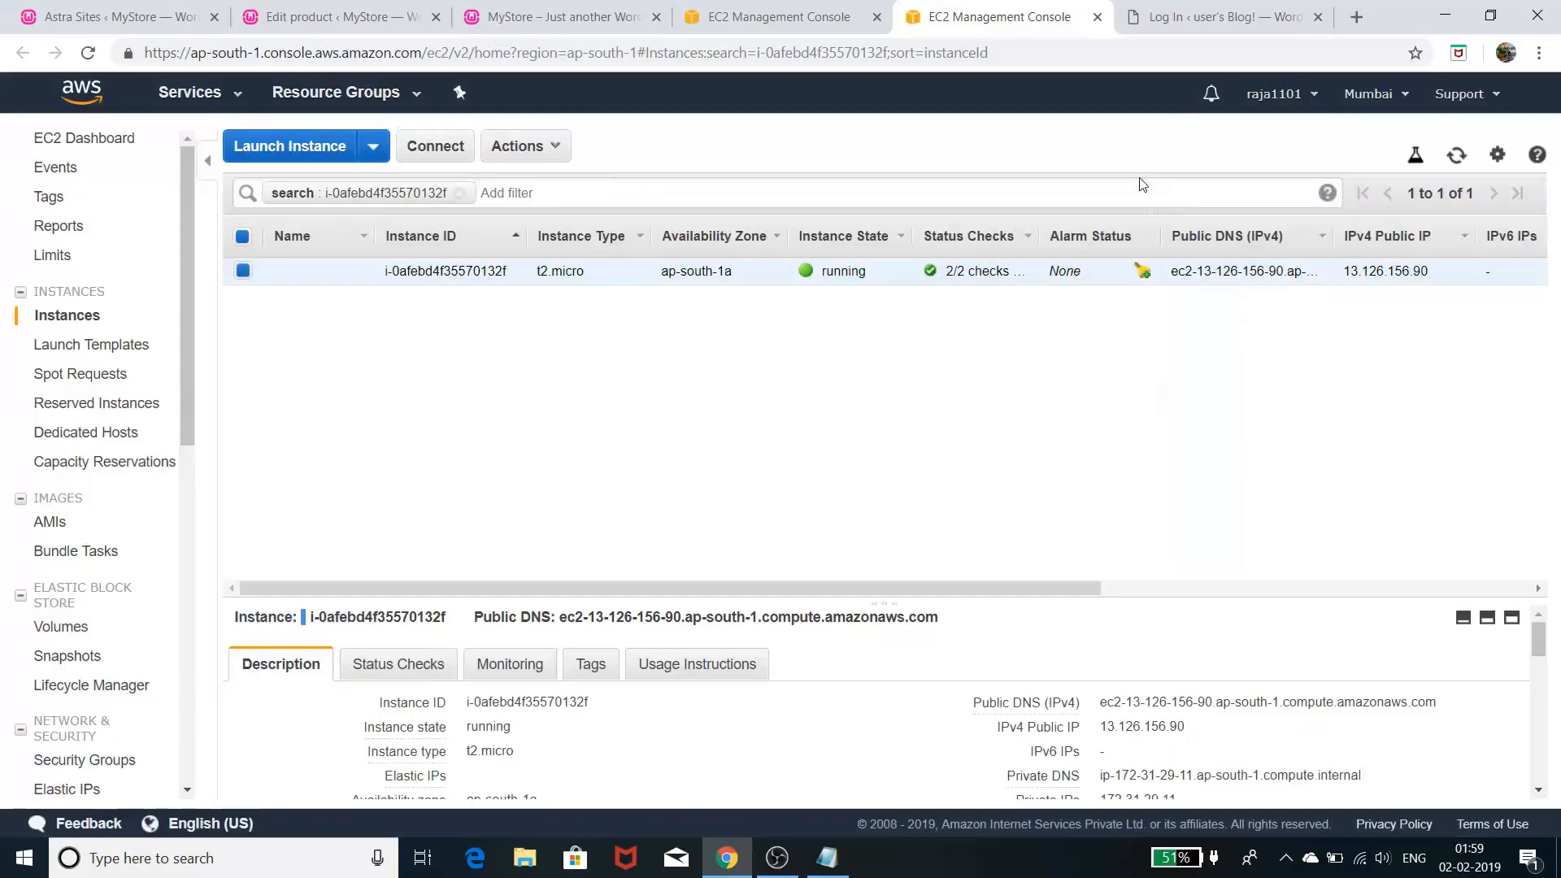
pyautogui.rightClick(893, 278)
pyautogui.moveTo(955, 404)
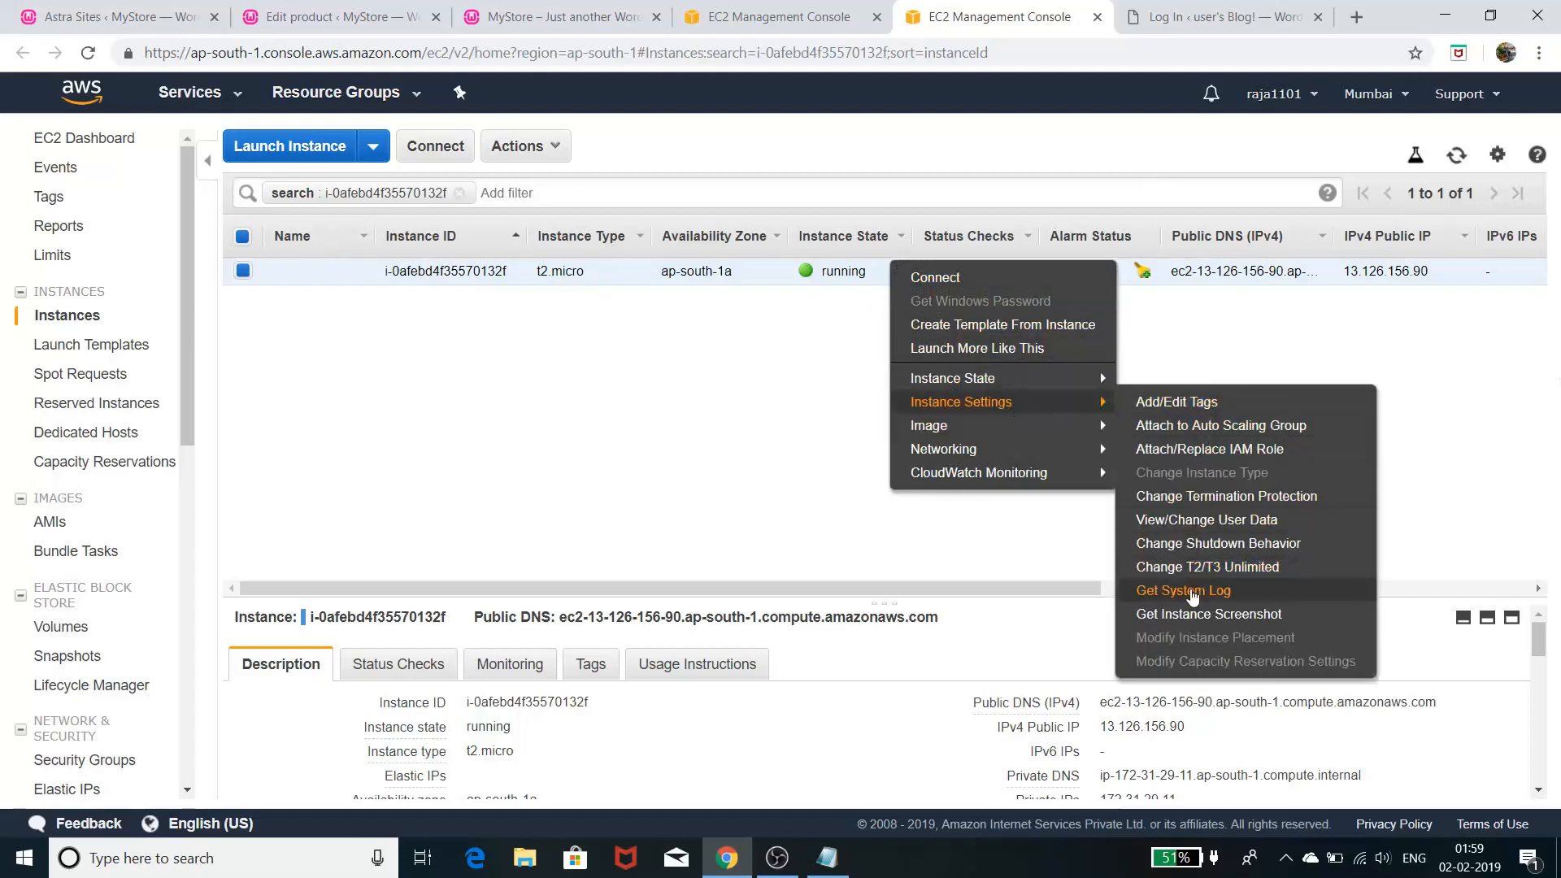
pyautogui.click(1191, 593)
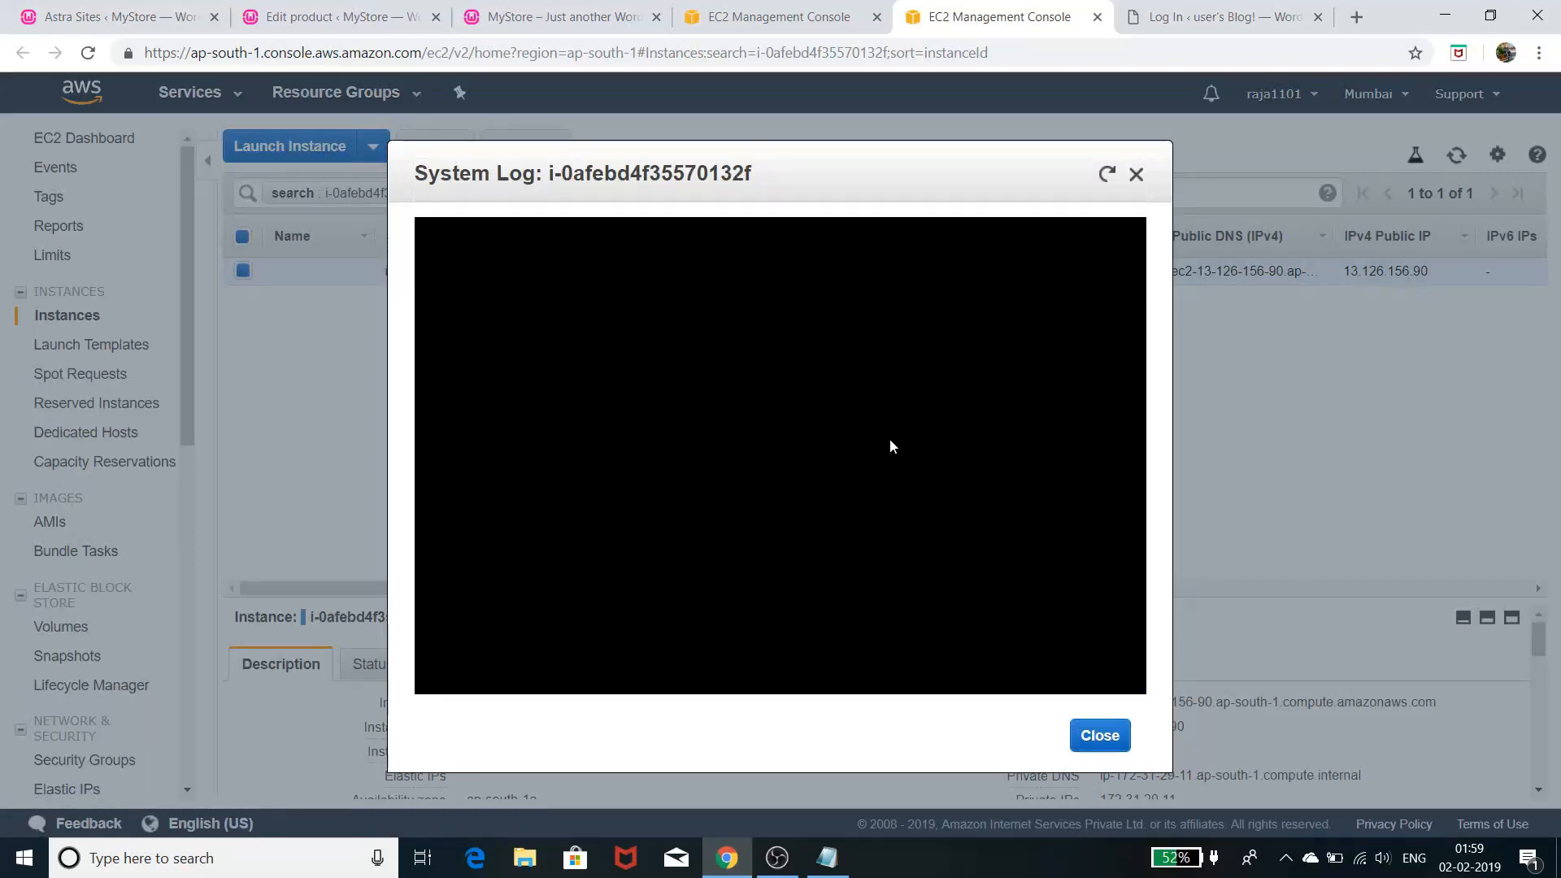
pyautogui.click(1107, 174)
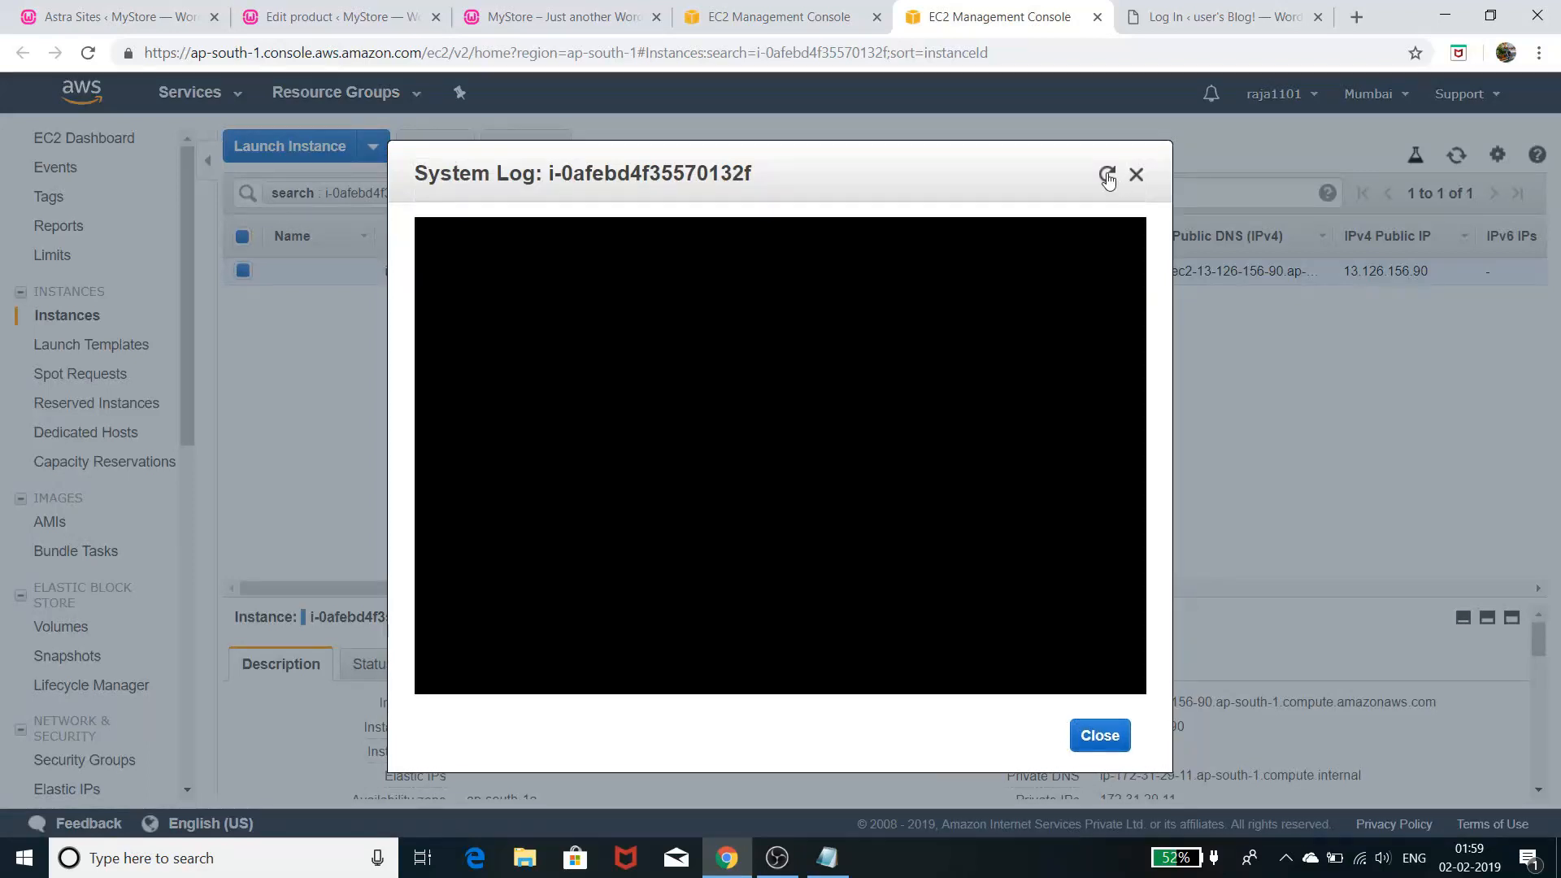
pyautogui.click(1107, 176)
pyautogui.click(1107, 175)
pyautogui.click(1107, 175)
pyautogui.click(1108, 175)
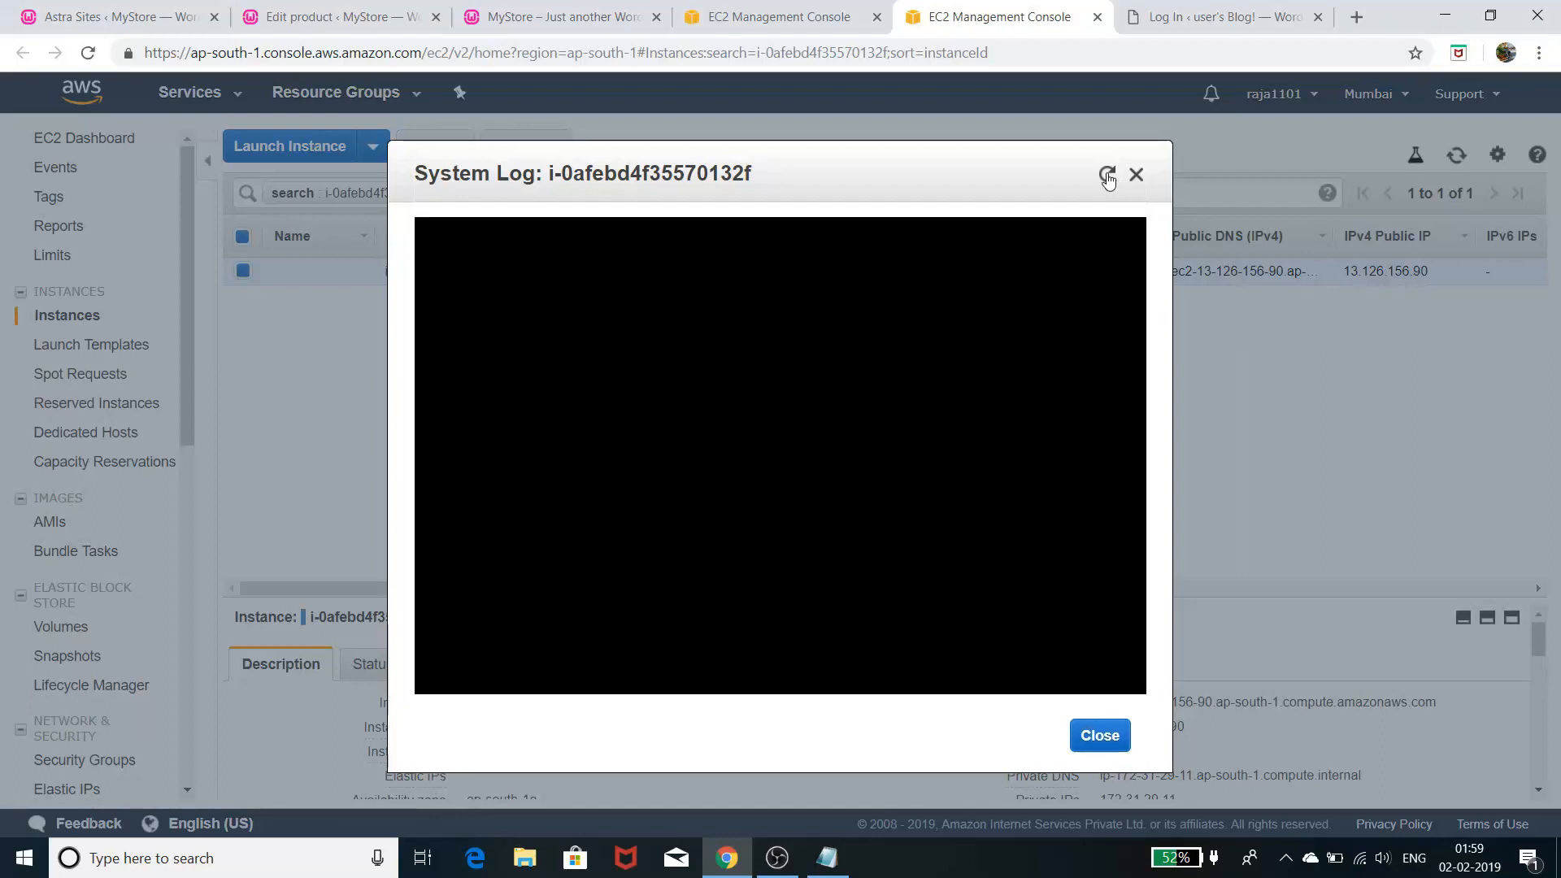
pyautogui.click(1107, 175)
pyautogui.click(1107, 174)
pyautogui.click(1107, 175)
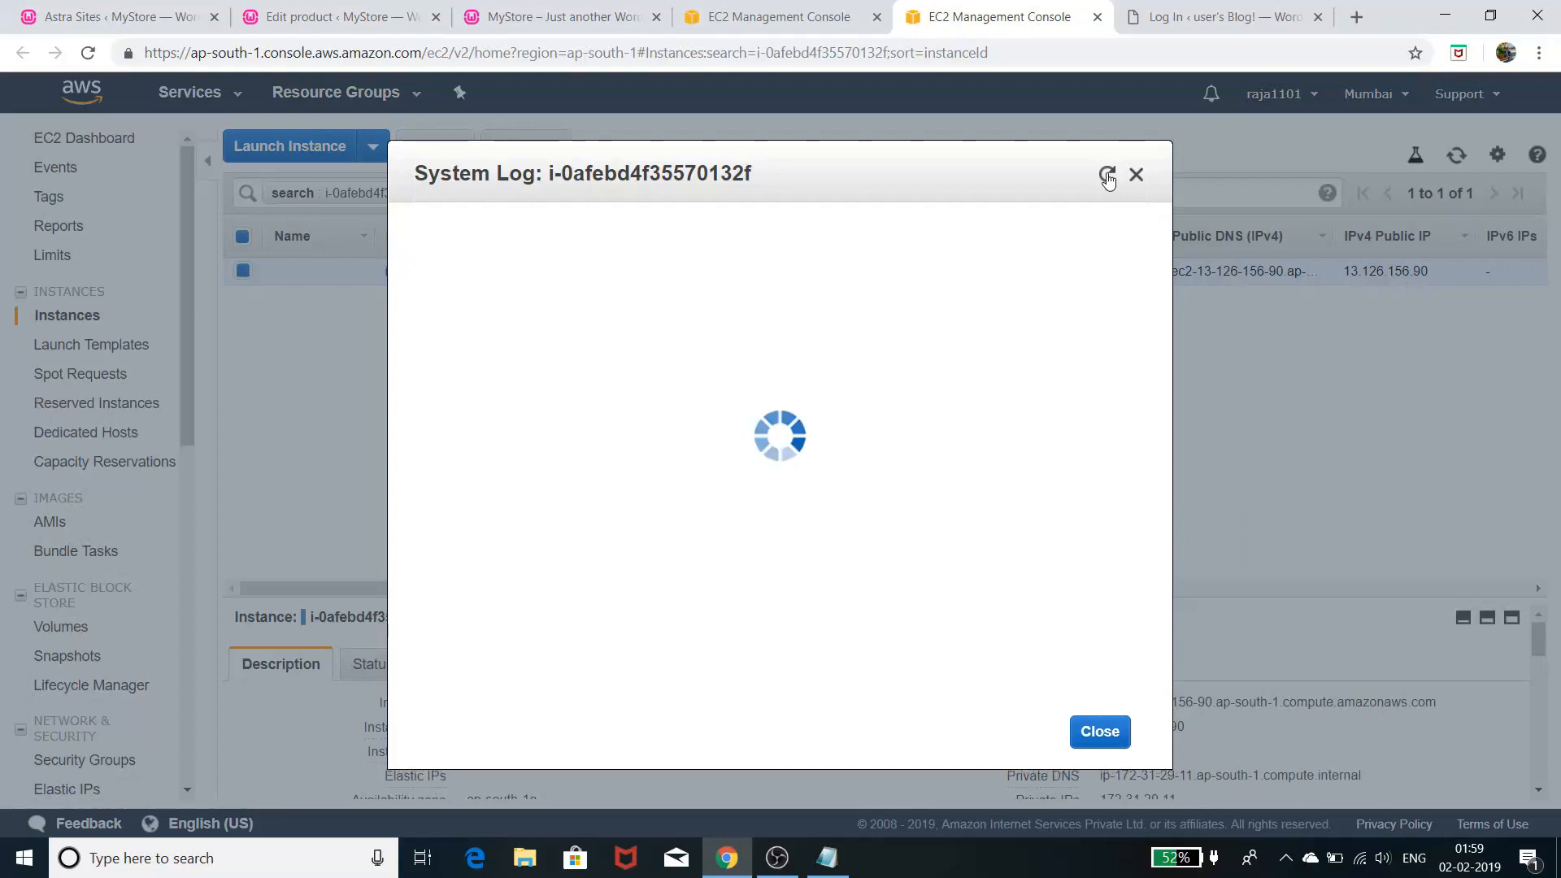
pyautogui.click(1108, 175)
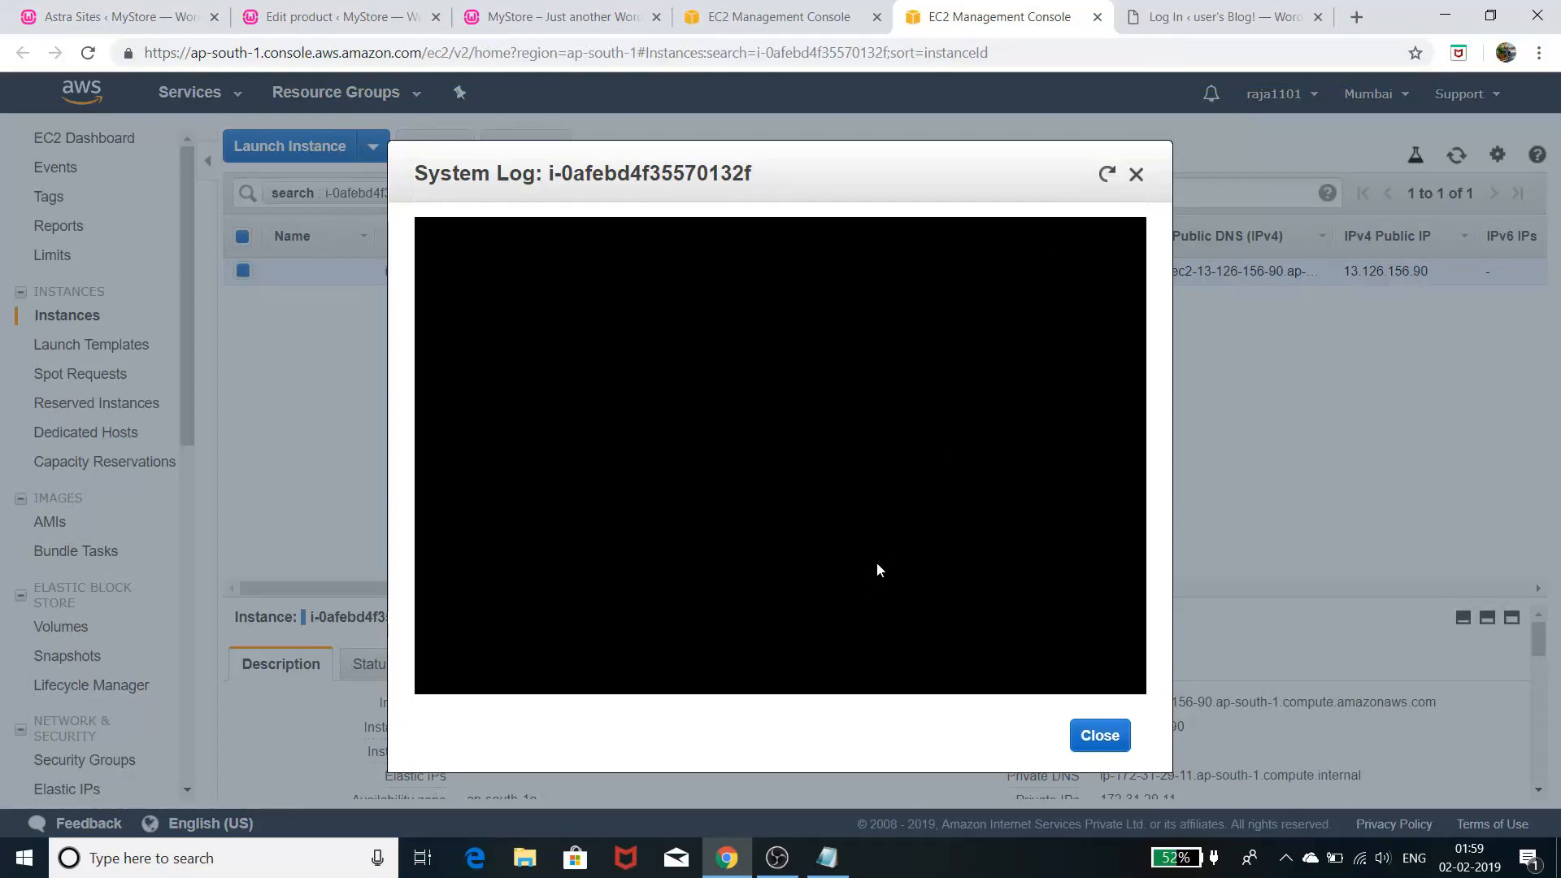
pyautogui.click(1136, 174)
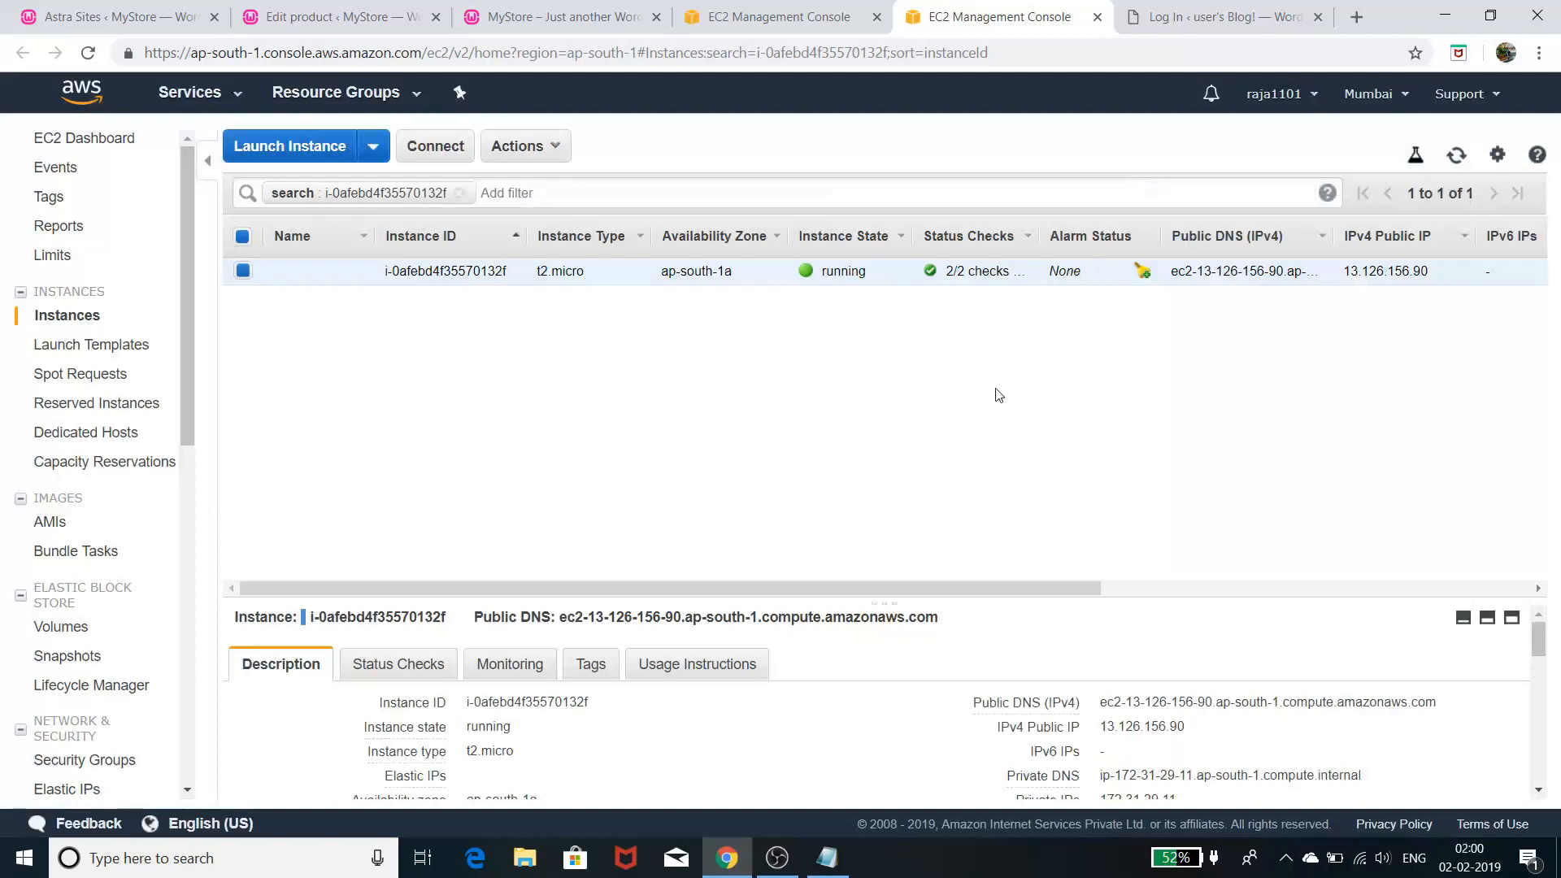
pyautogui.click(1174, 27)
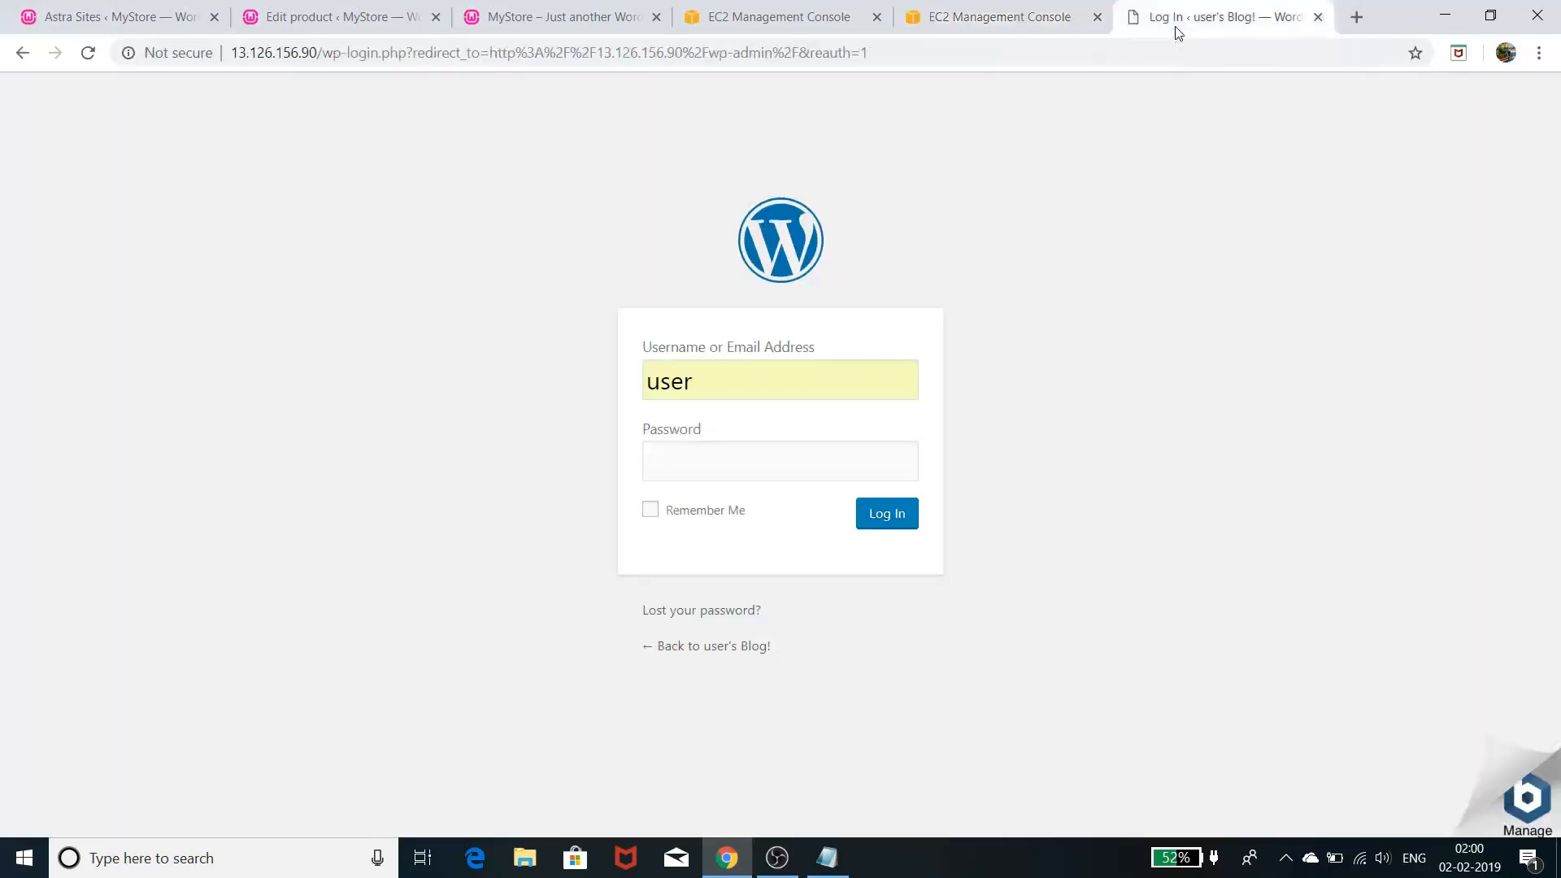
pyautogui.rightClick(736, 461)
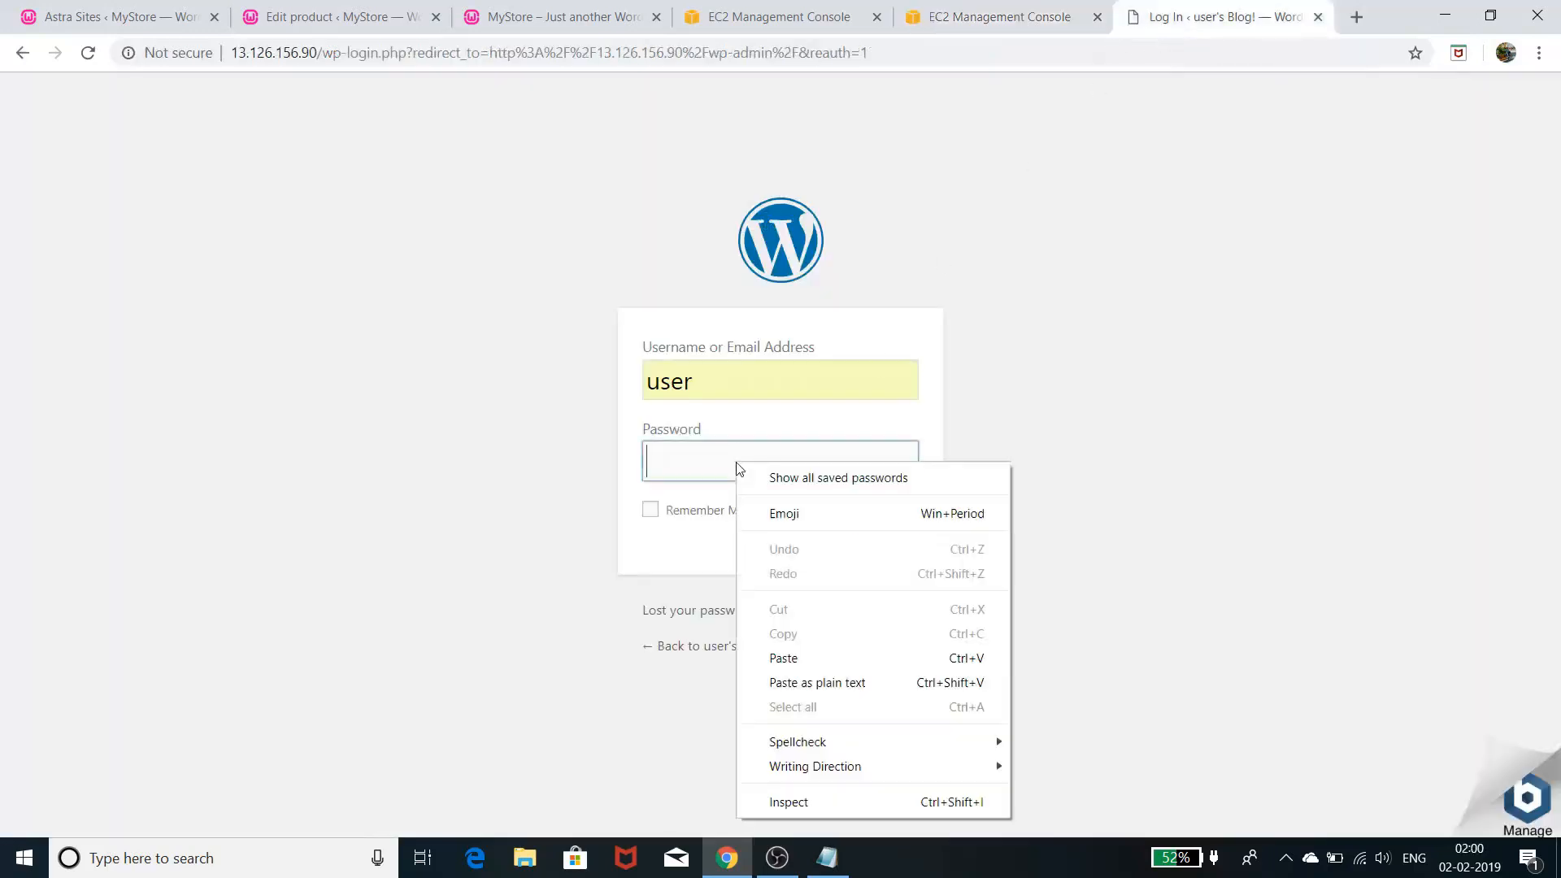
pyautogui.click(901, 393)
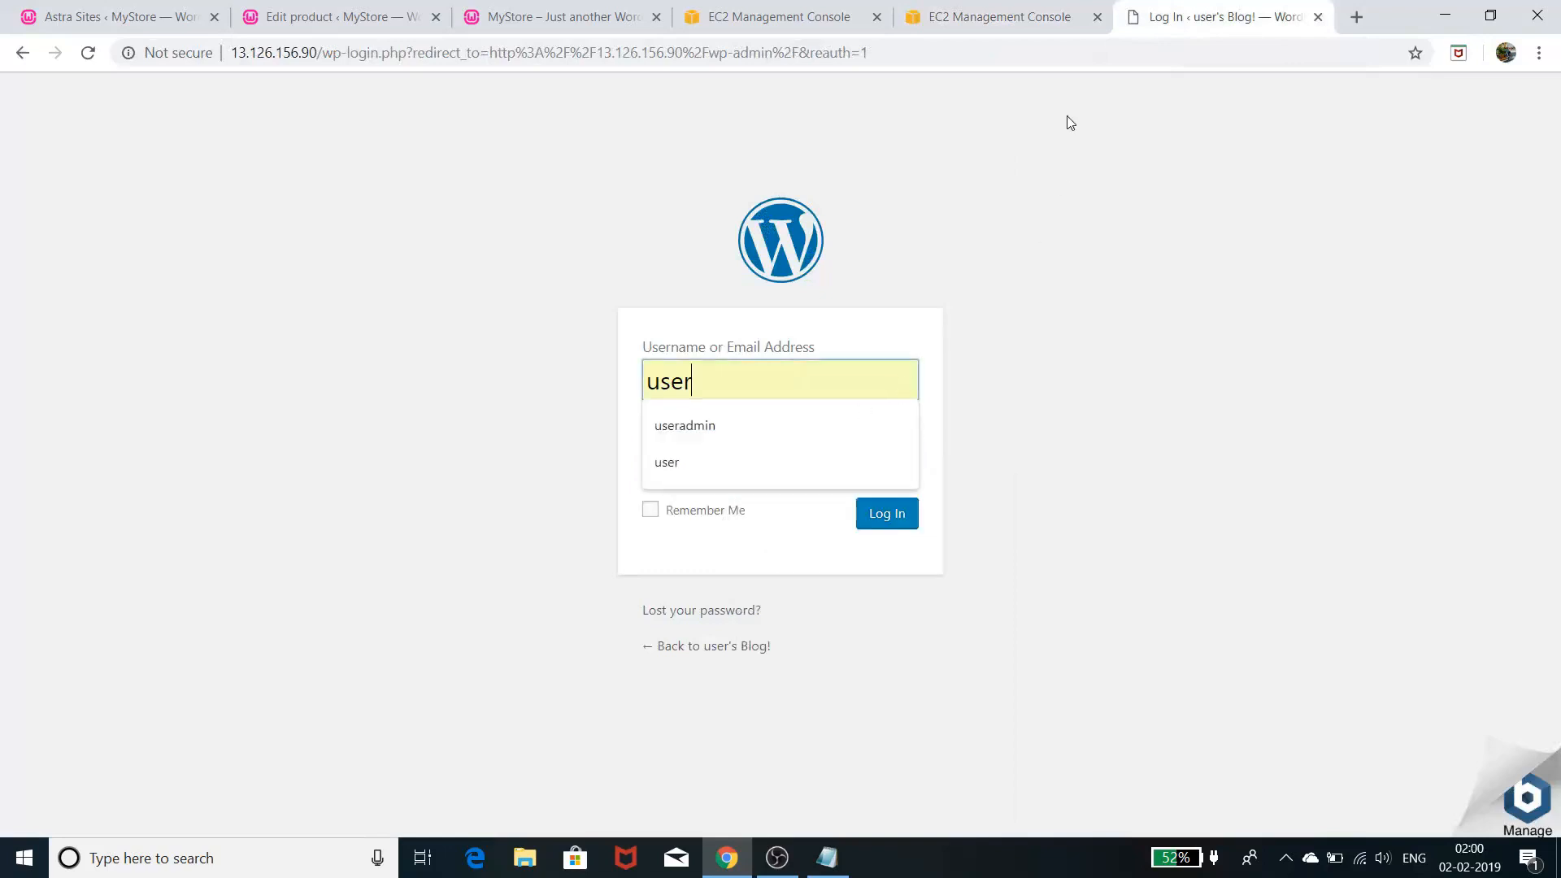
pyautogui.click(1066, 20)
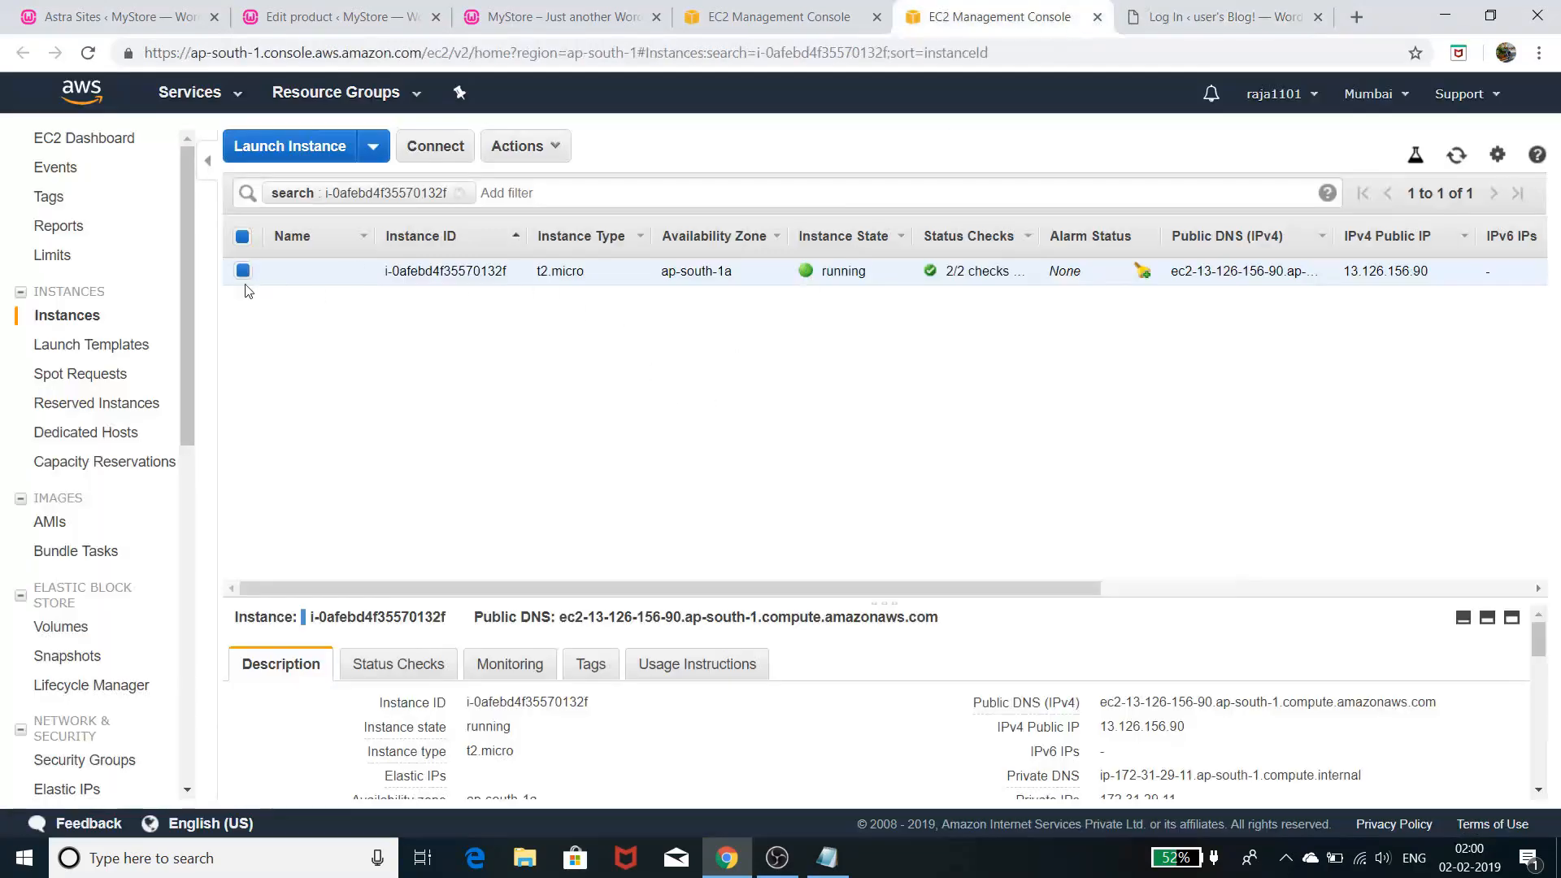
pyautogui.click(88, 52)
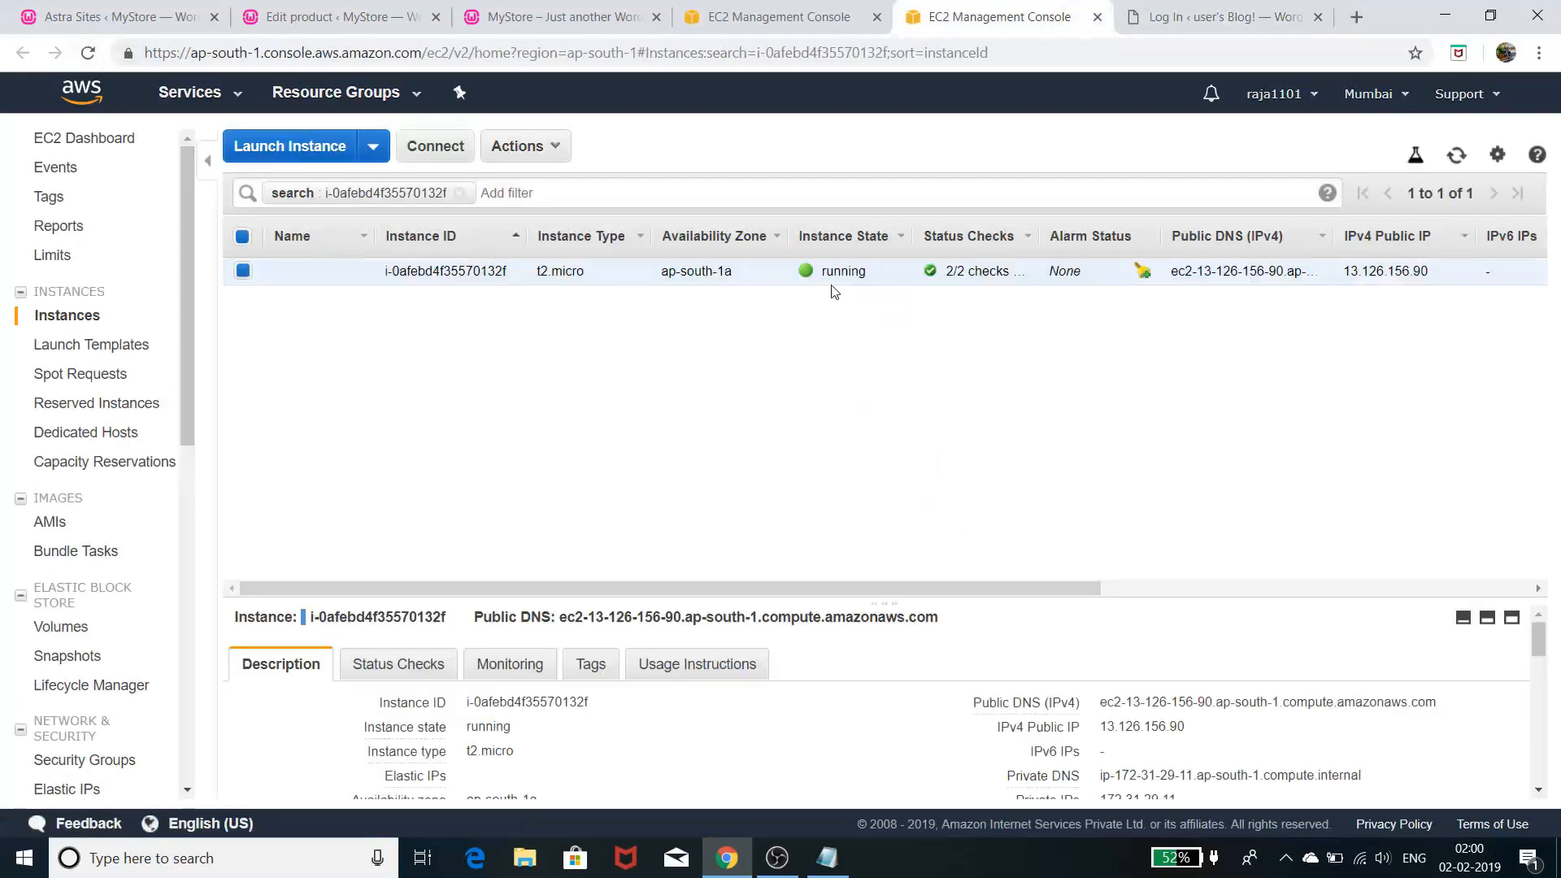
pyautogui.rightClick(840, 276)
pyautogui.moveTo(881, 409)
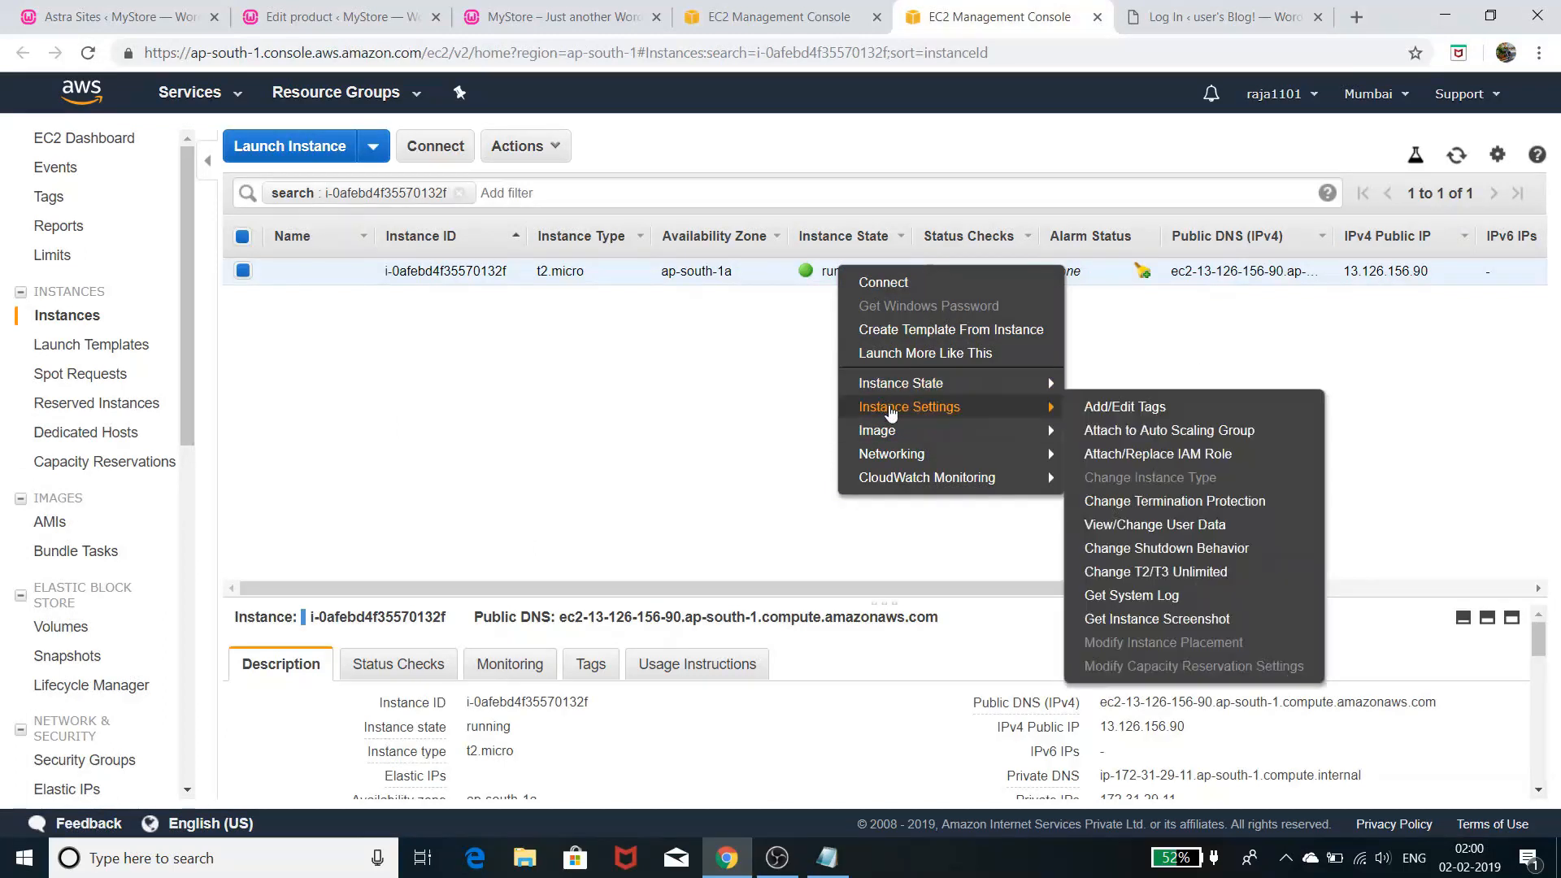
pyautogui.click(1148, 598)
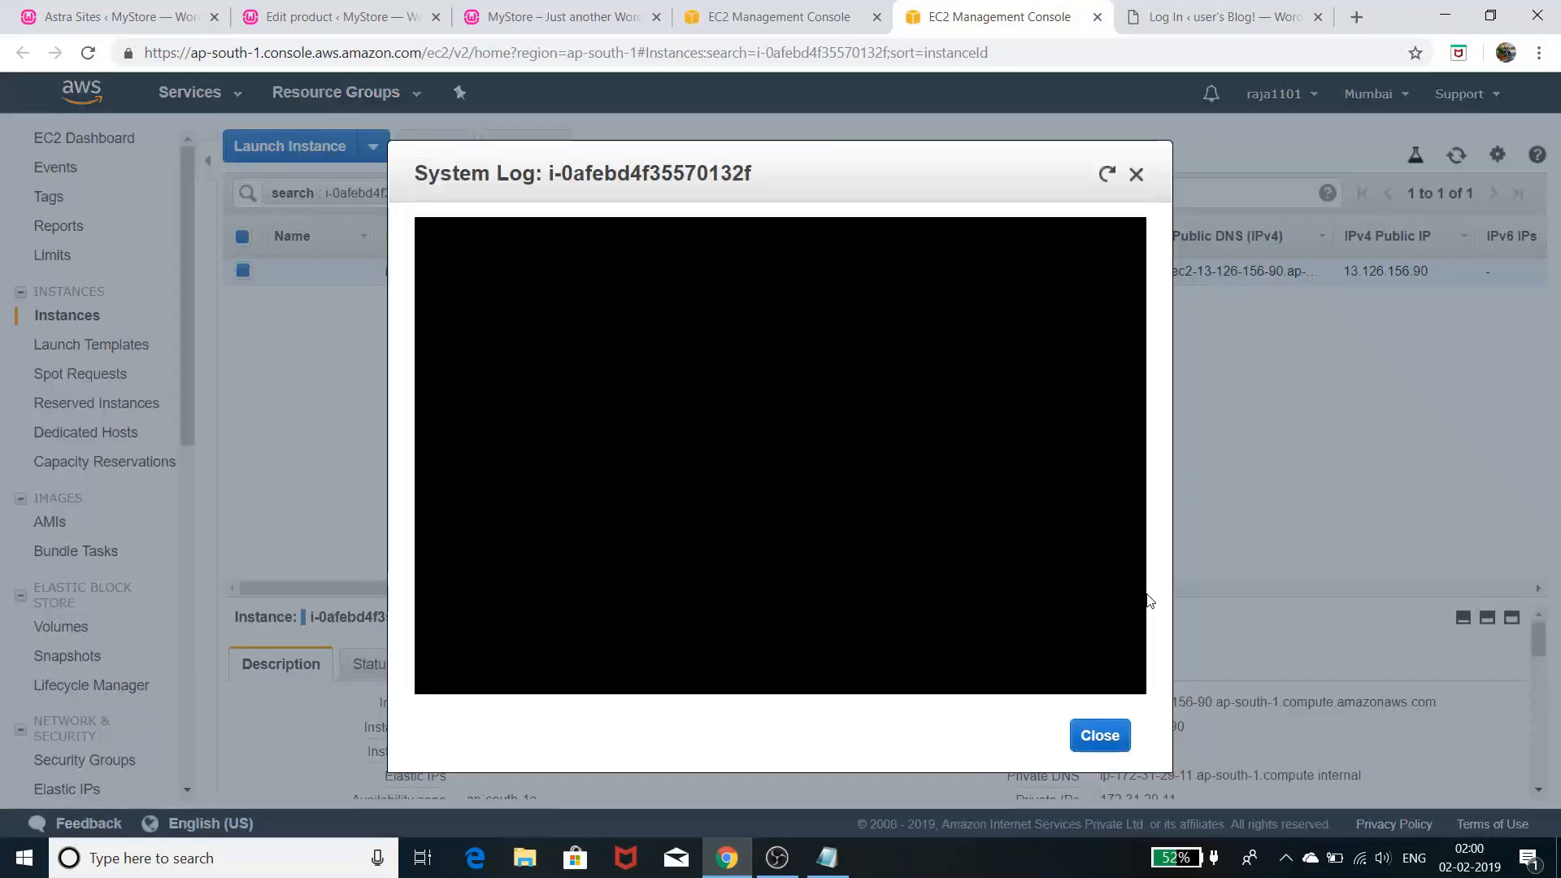
pyautogui.click(1108, 175)
pyautogui.click(1109, 179)
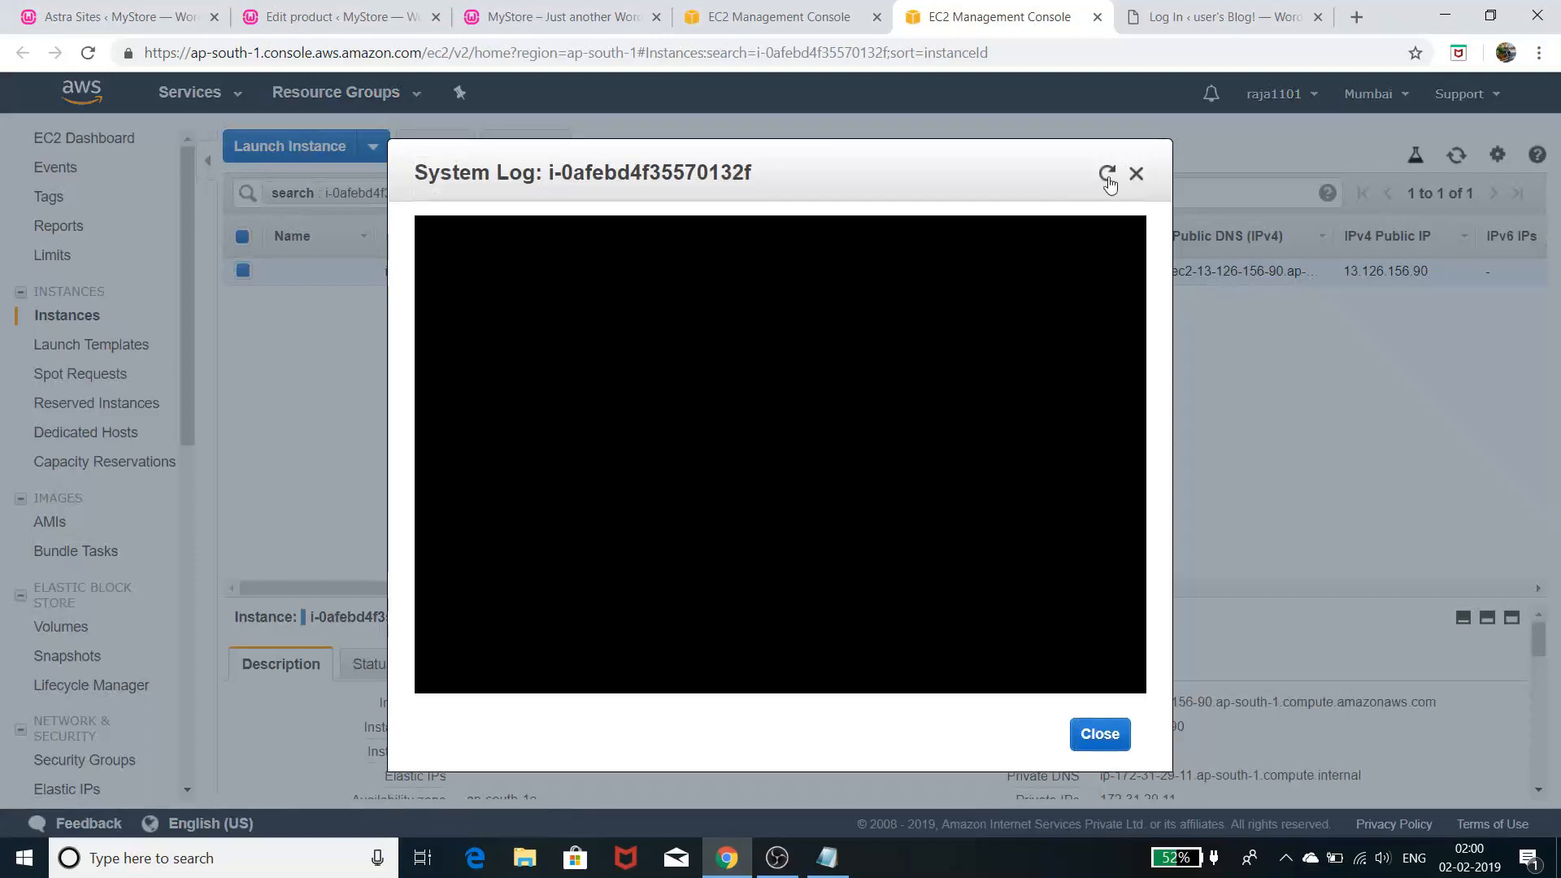
pyautogui.click(1108, 179)
pyautogui.click(1108, 179)
pyautogui.click(1108, 179)
pyautogui.click(1109, 181)
pyautogui.click(1136, 173)
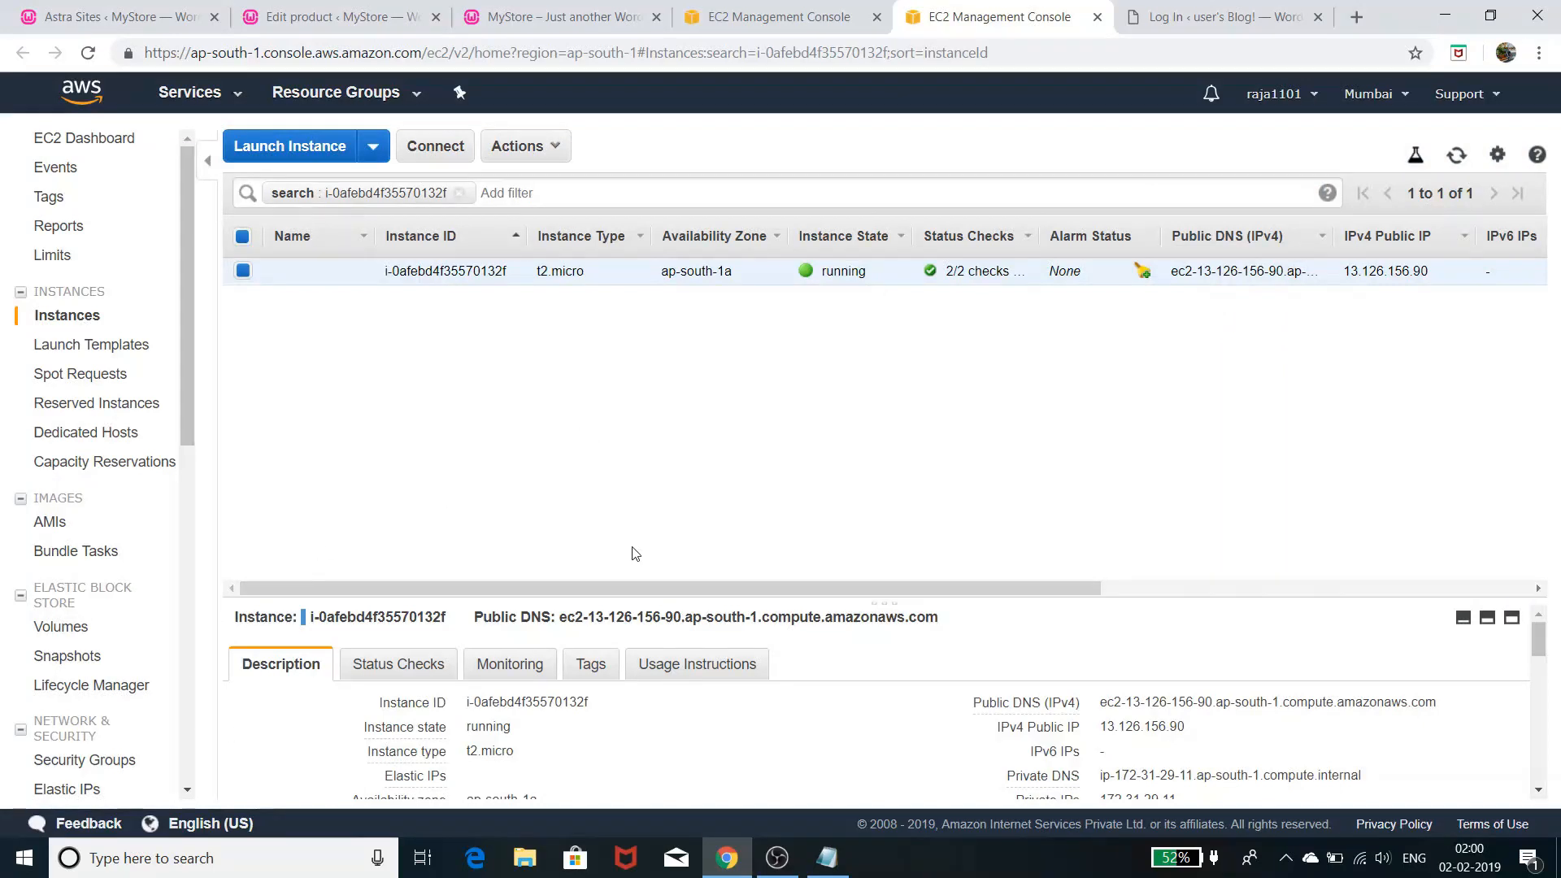
pyautogui.scroll(-4, 756, 756)
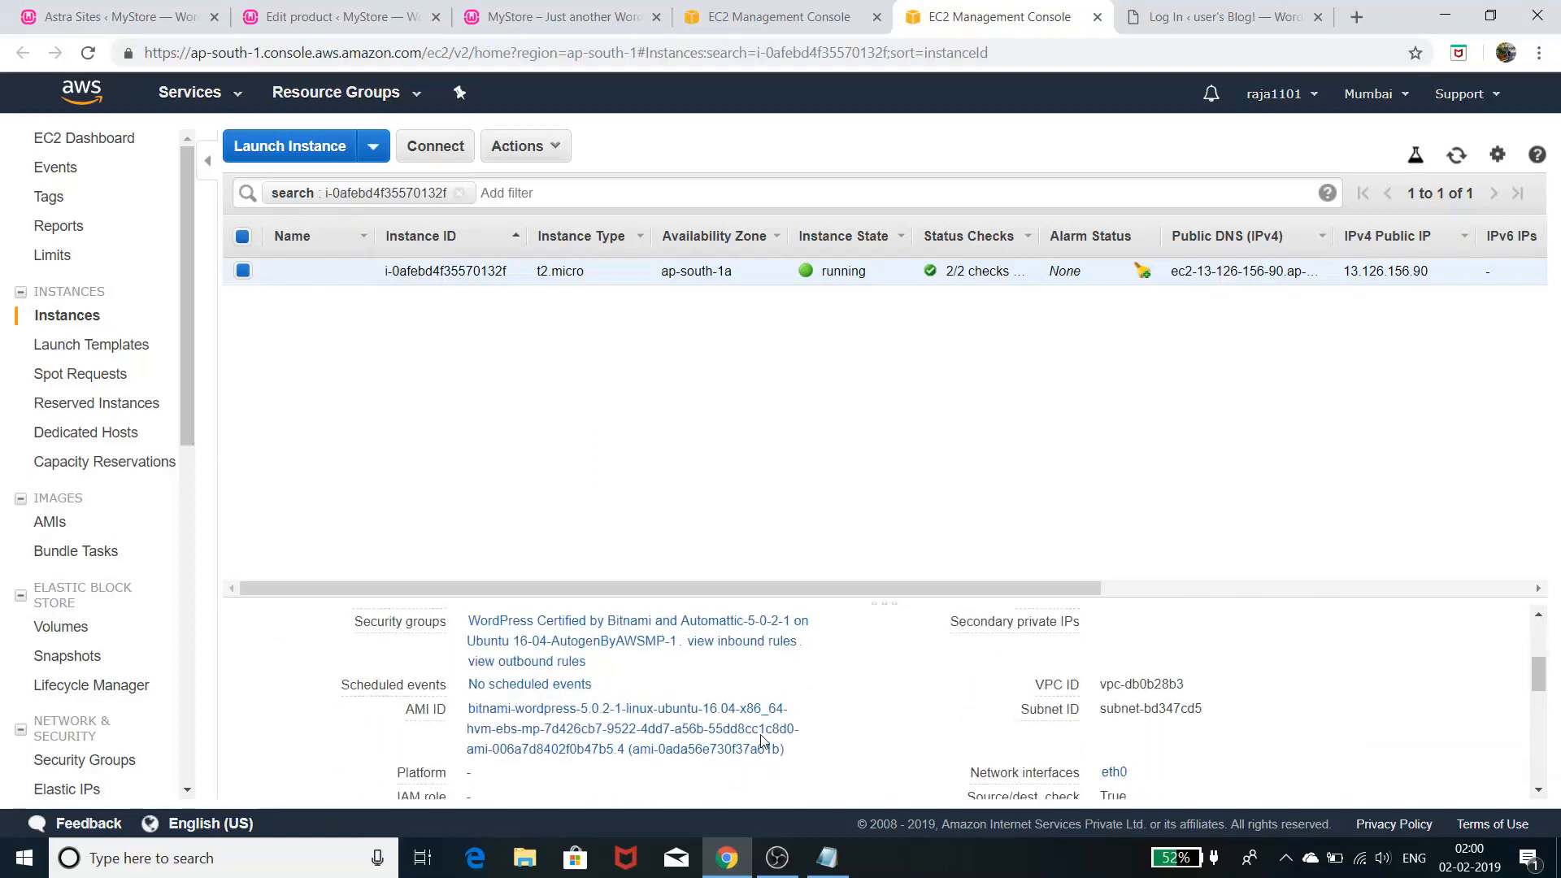
pyautogui.scroll(-5, 763, 740)
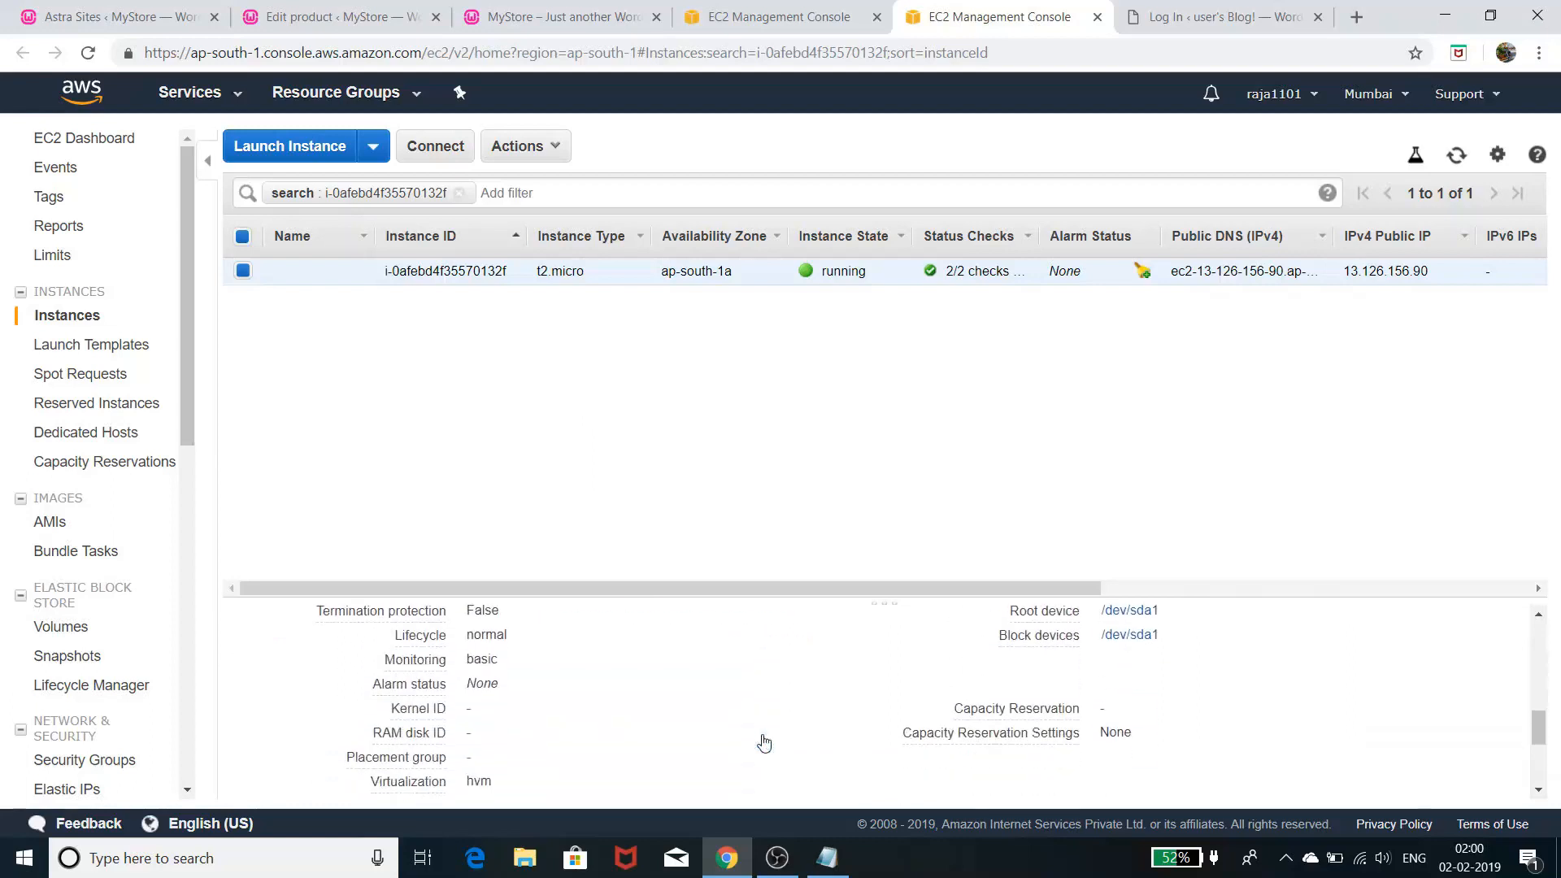
pyautogui.scroll(-4, 764, 743)
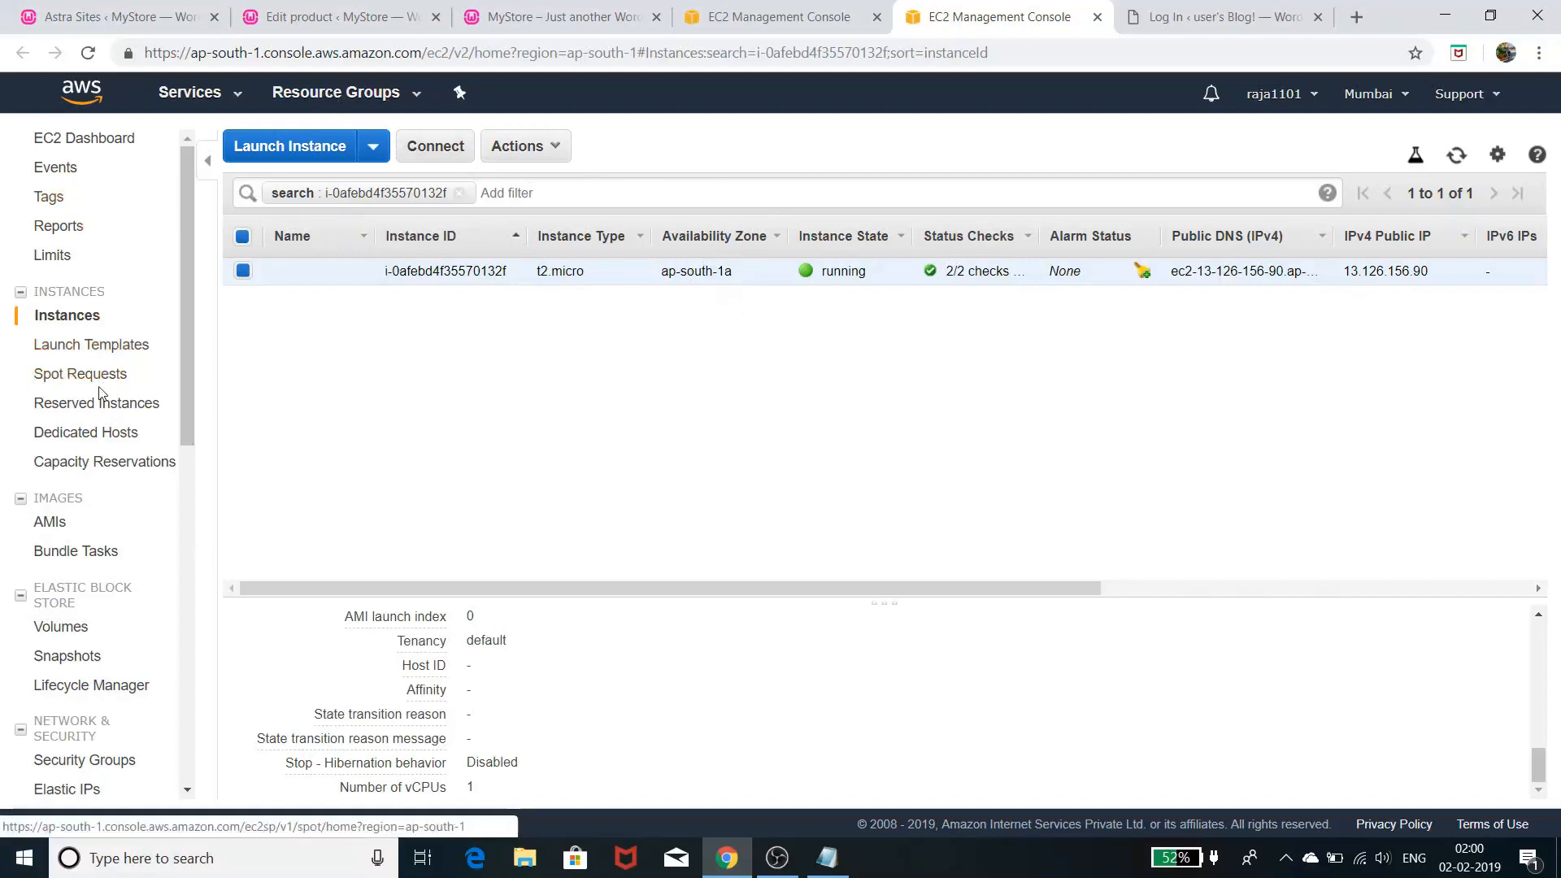
# - From Running Instances, open the instance's system log, then close it
pyautogui.click(87, 139)
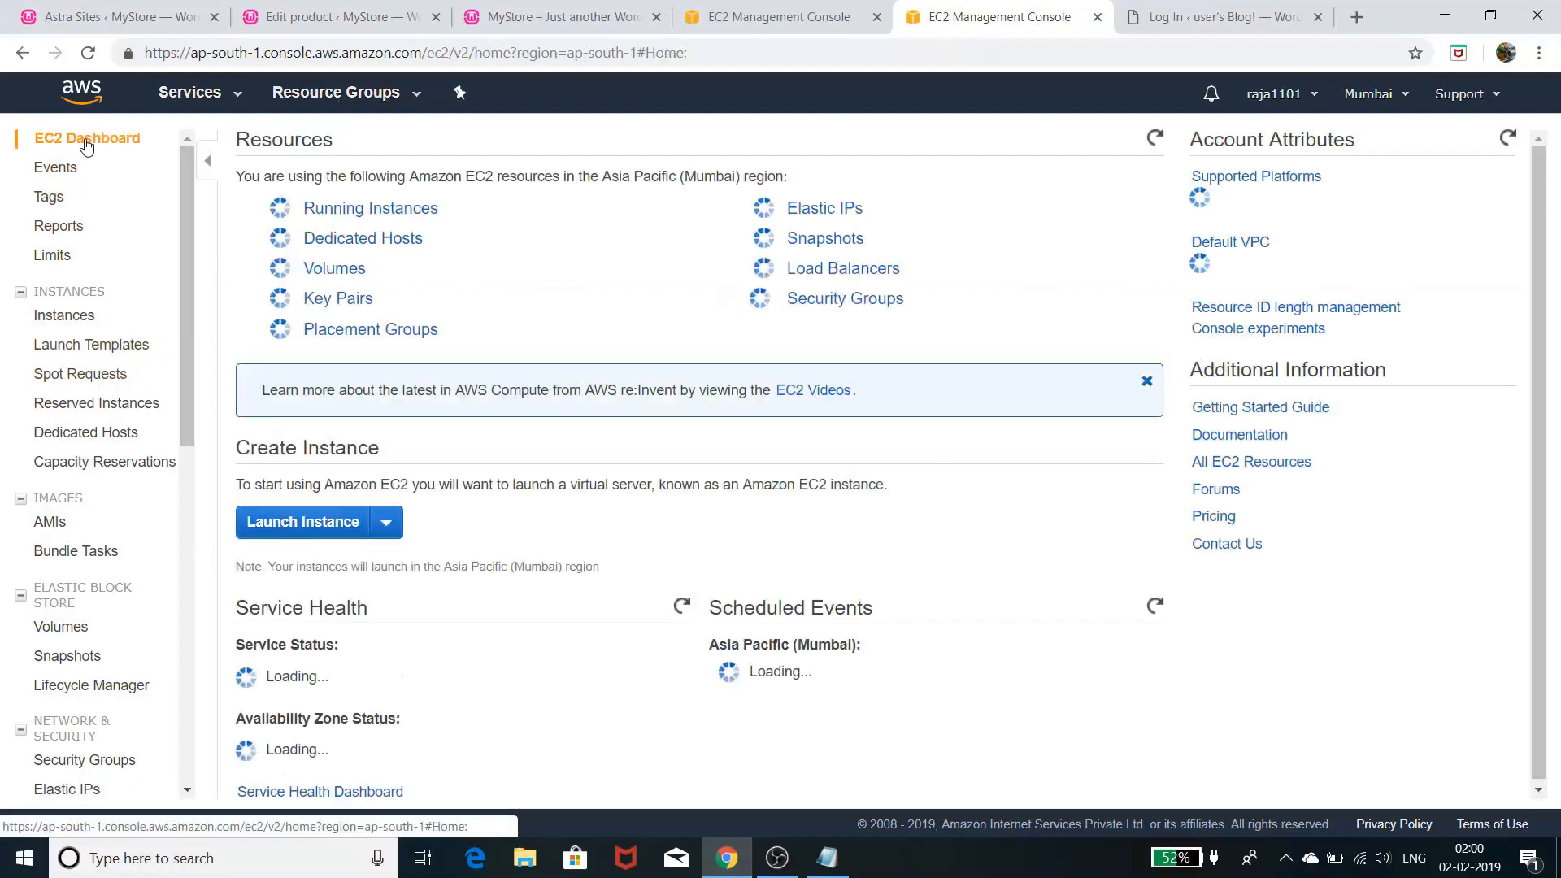
pyautogui.click(398, 210)
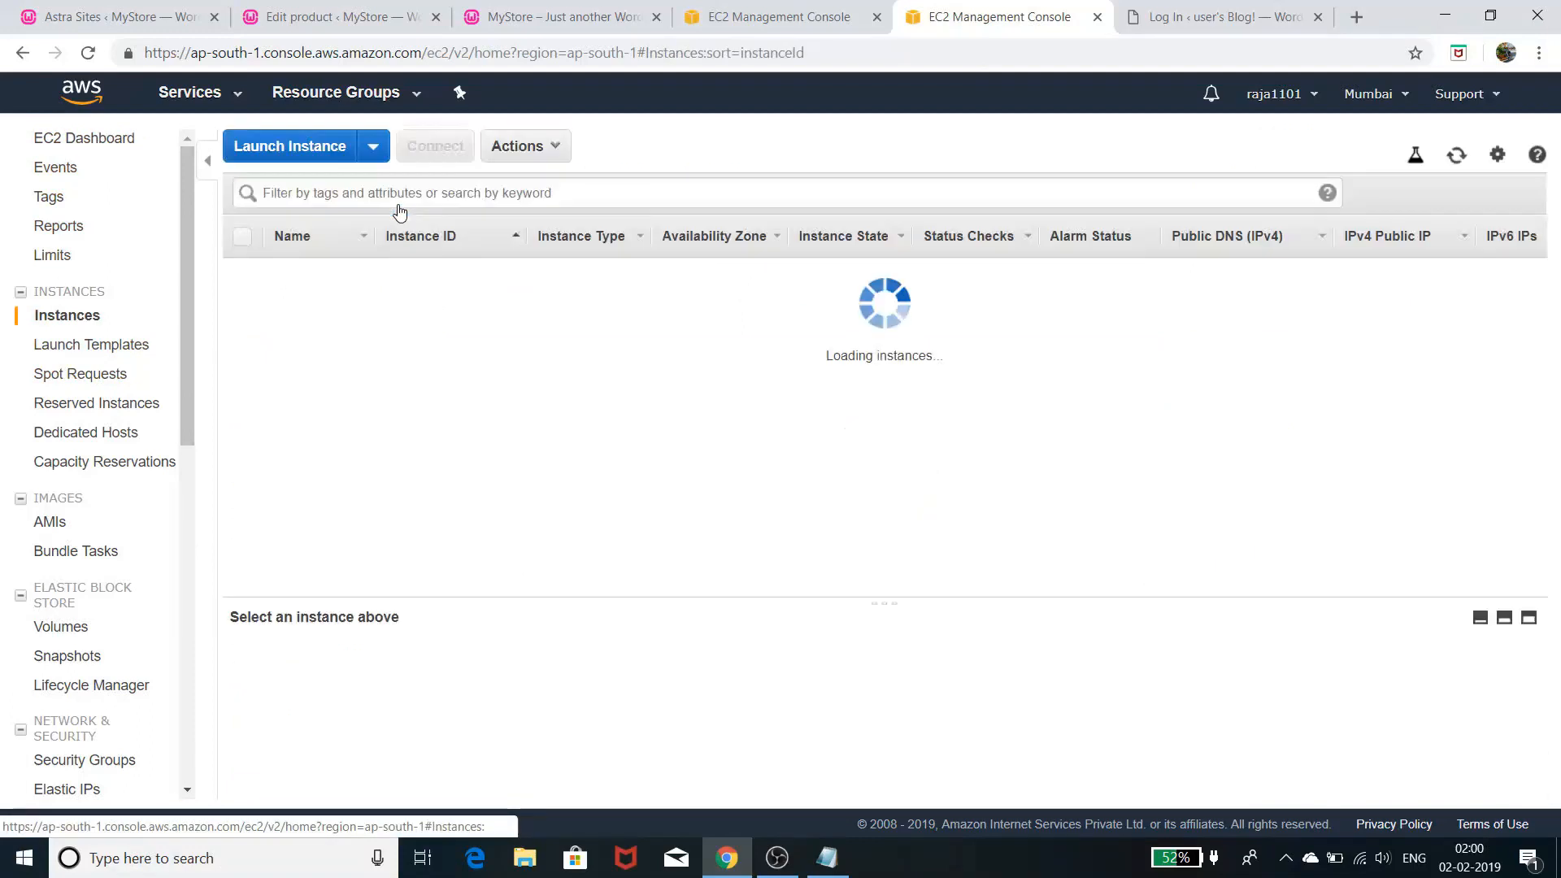
pyautogui.rightClick(778, 274)
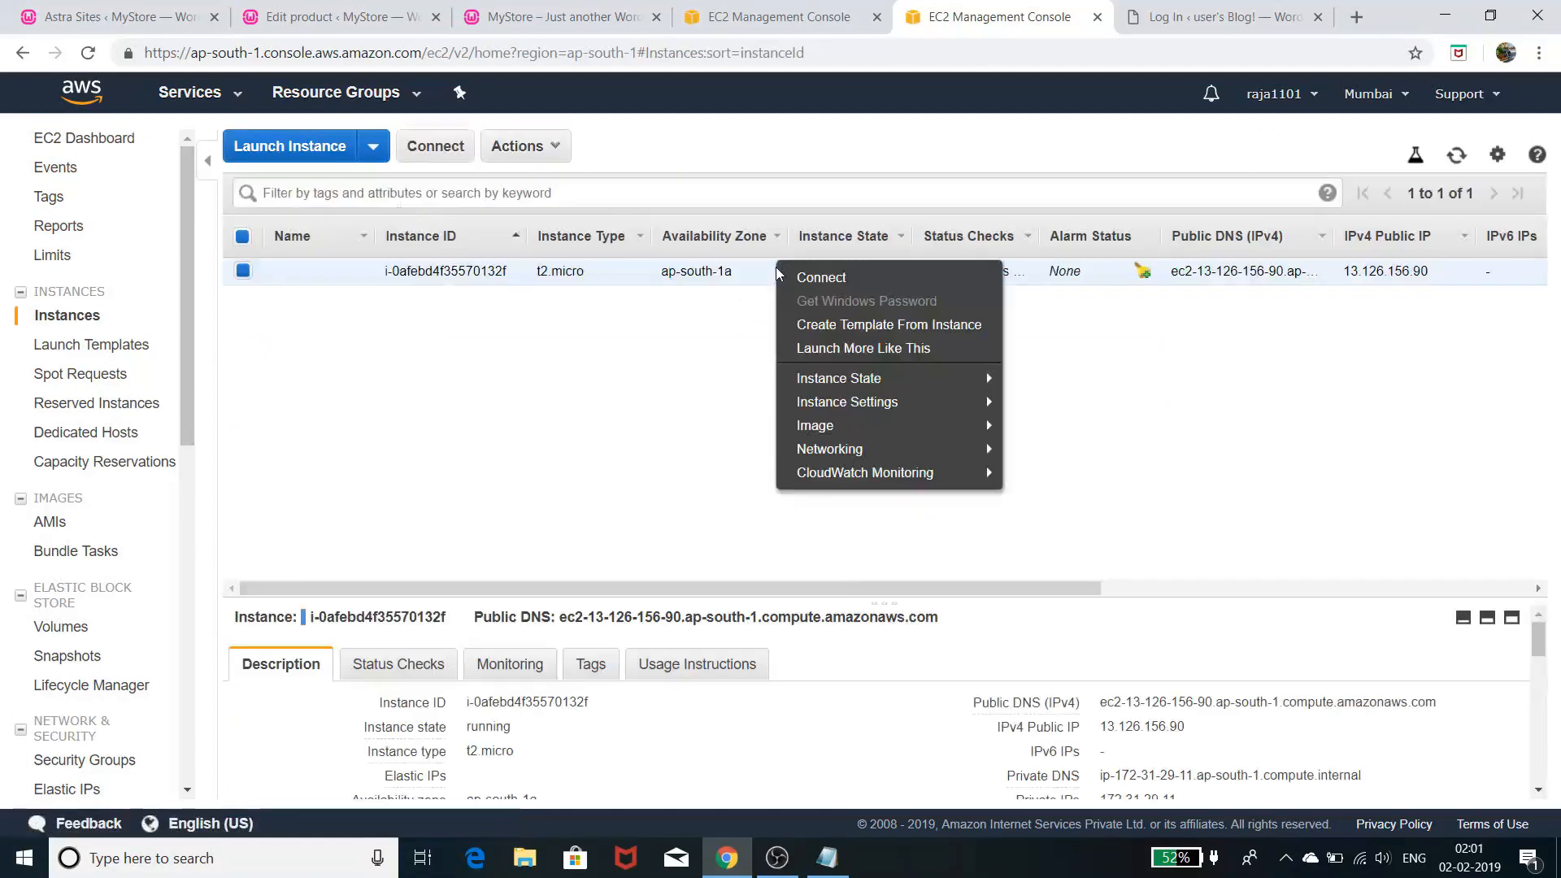
pyautogui.moveTo(866, 410)
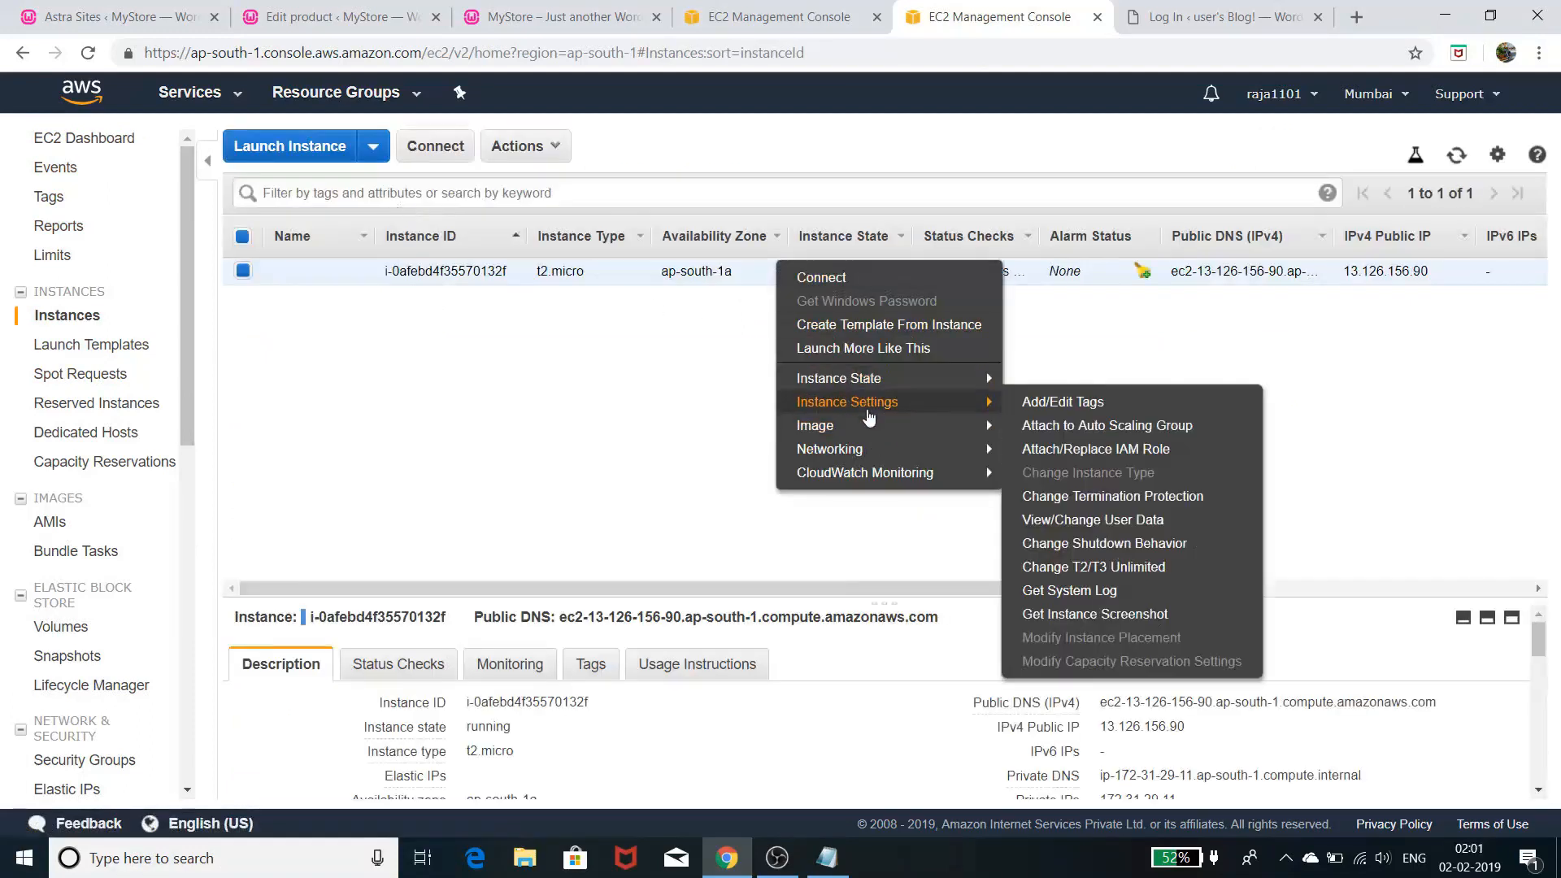
pyautogui.click(1065, 591)
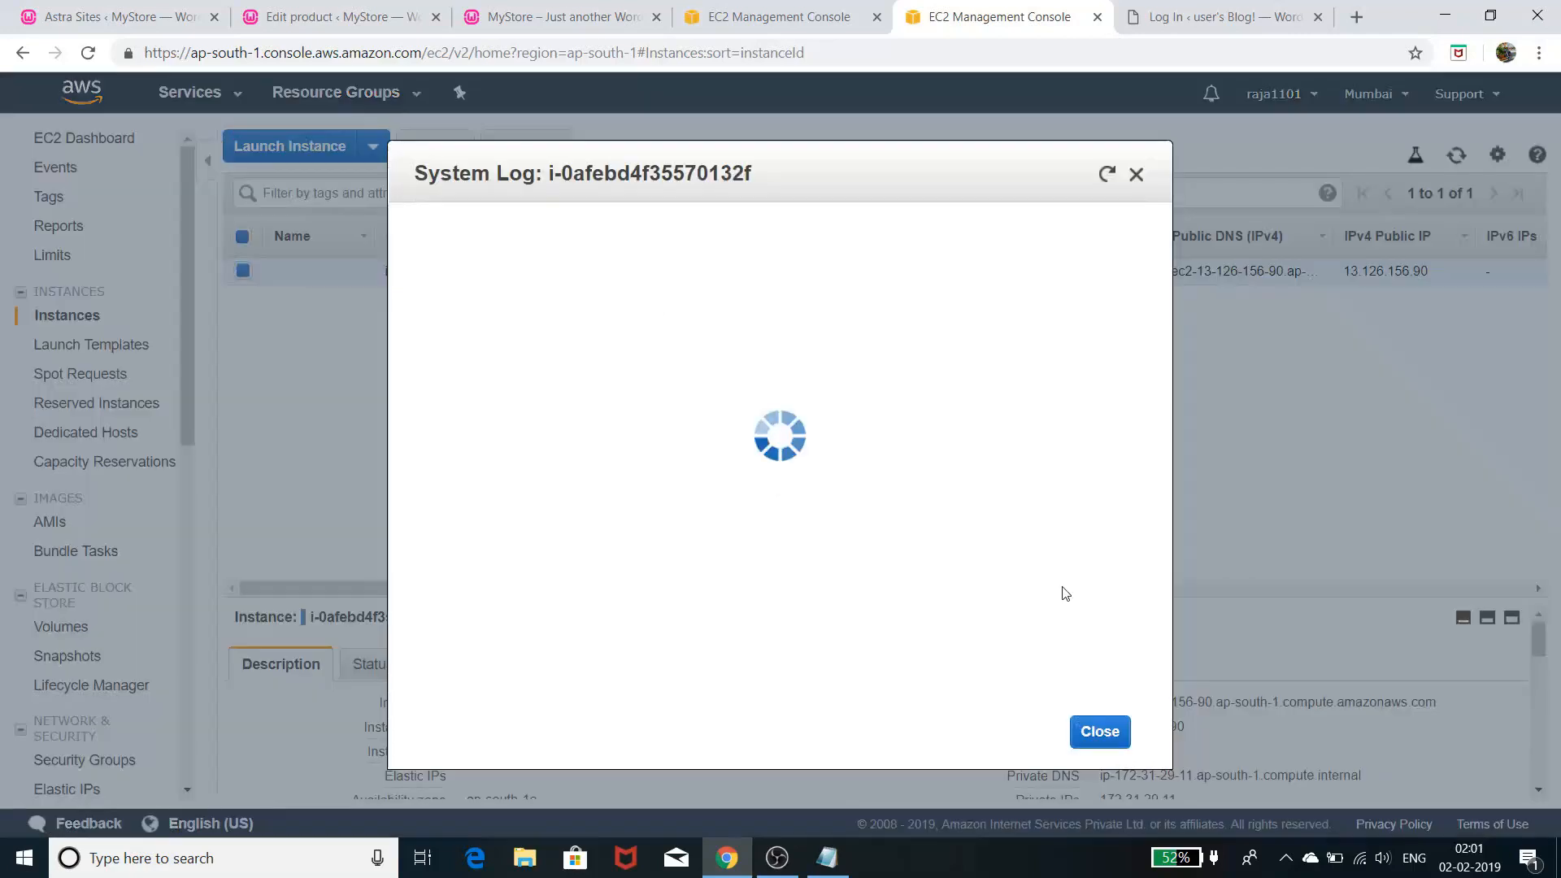
pyautogui.click(1136, 174)
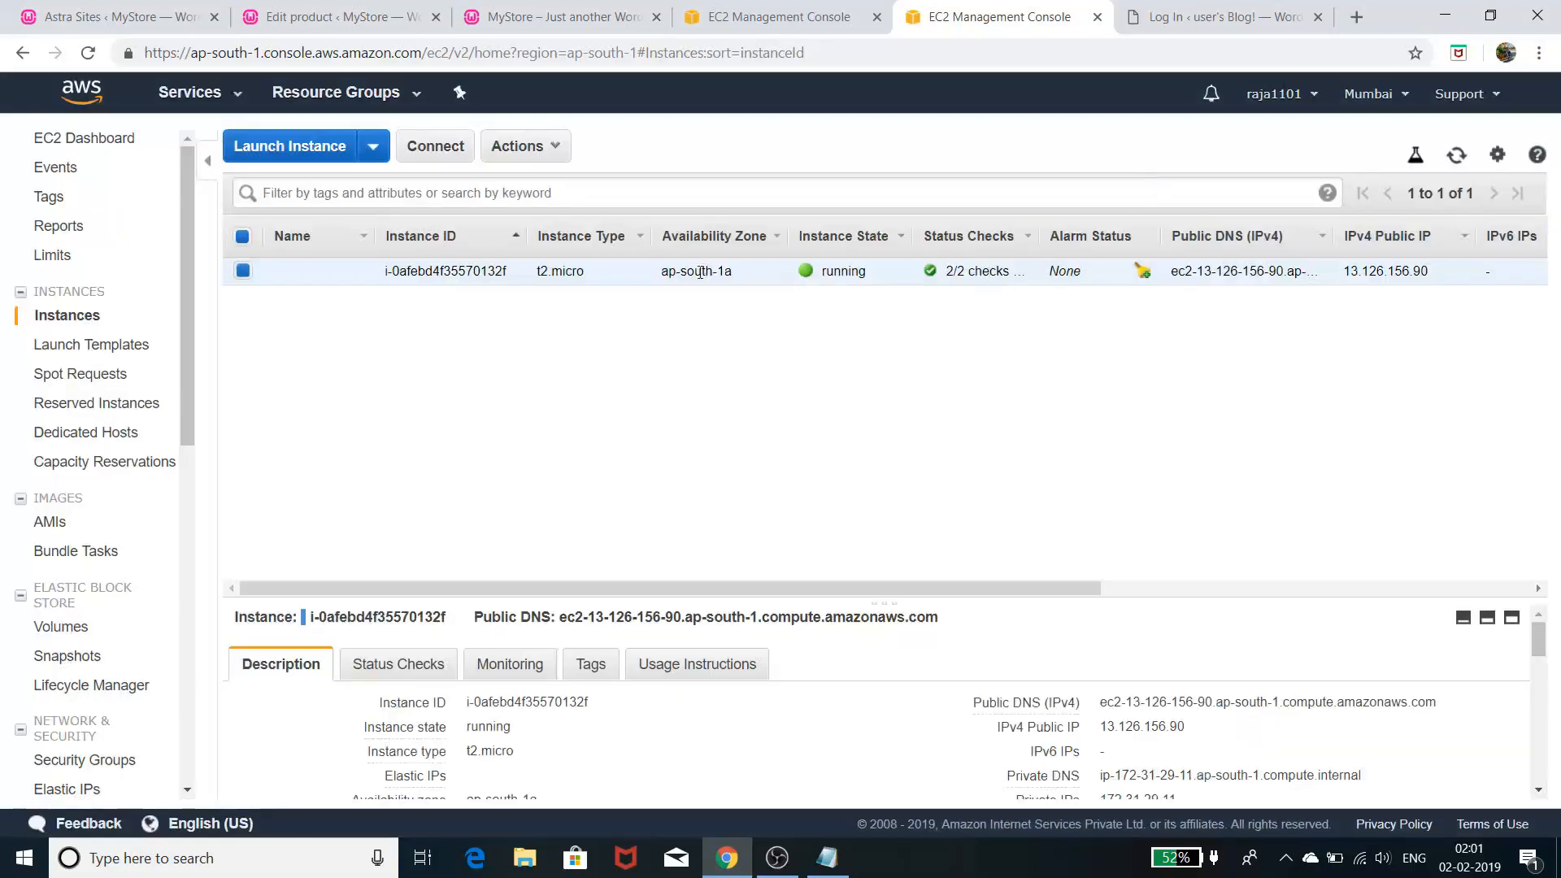
# - Capture the instance's console via Instance Settings > Get Instance Screenshot
pyautogui.rightClick(422, 270)
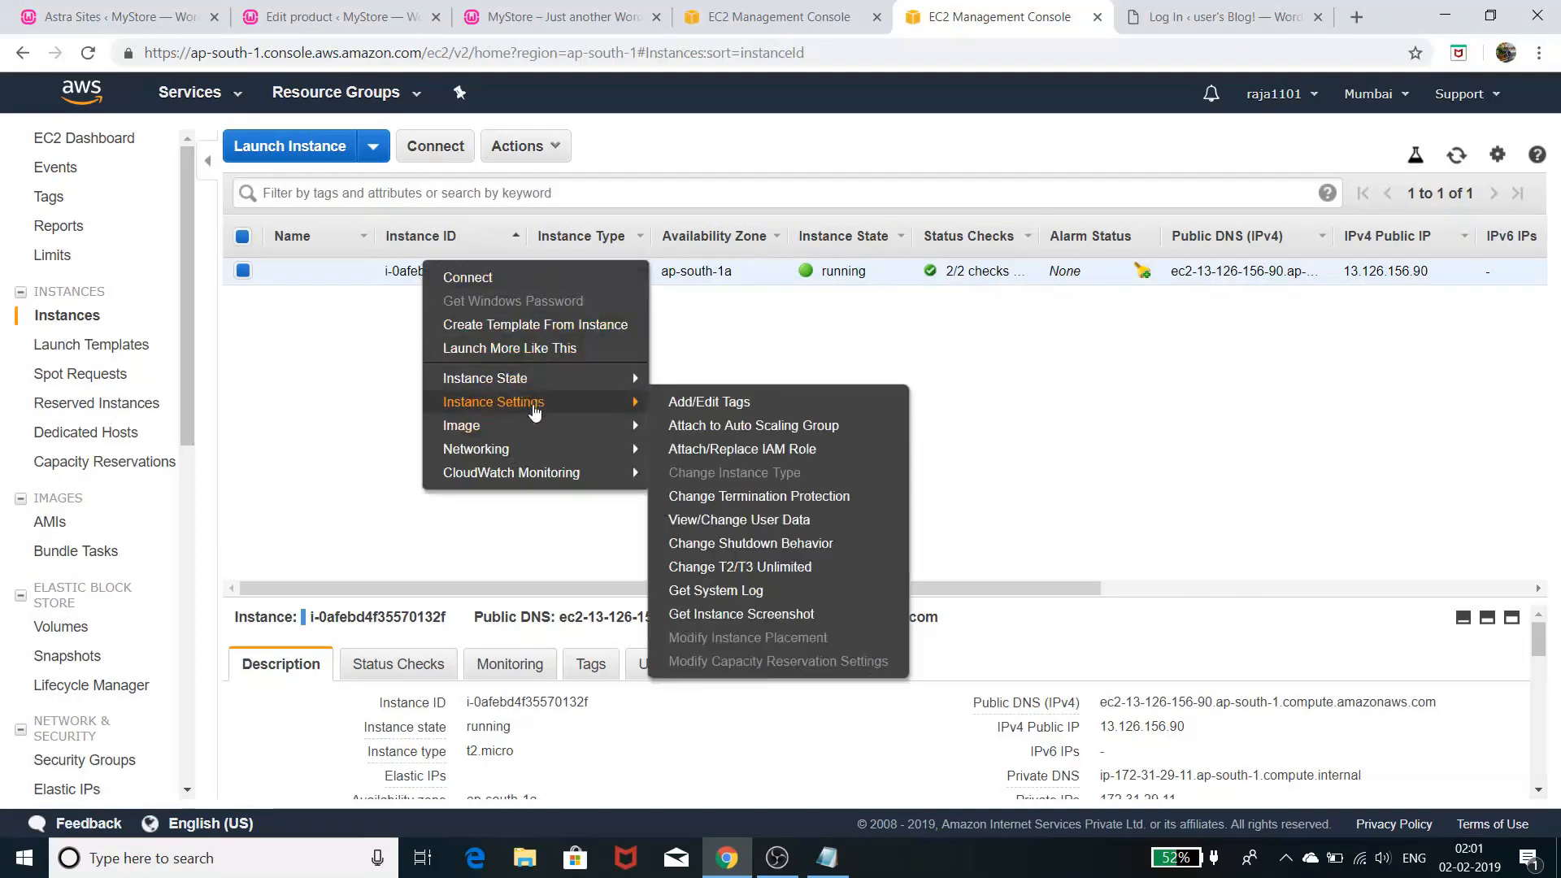
pyautogui.moveTo(630, 425)
pyautogui.moveTo(552, 405)
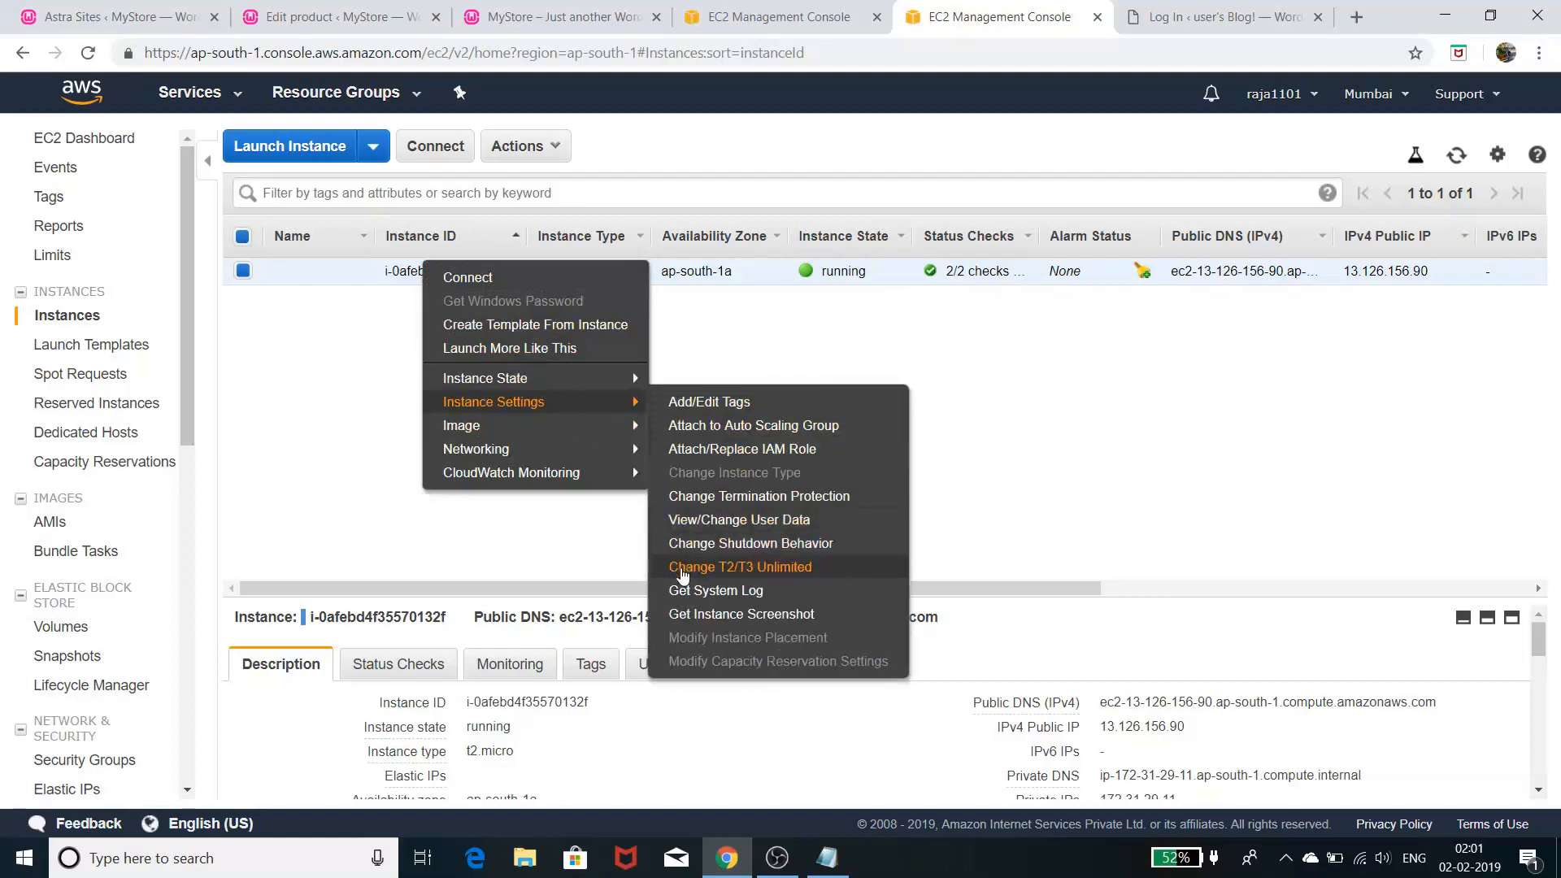
pyautogui.click(698, 617)
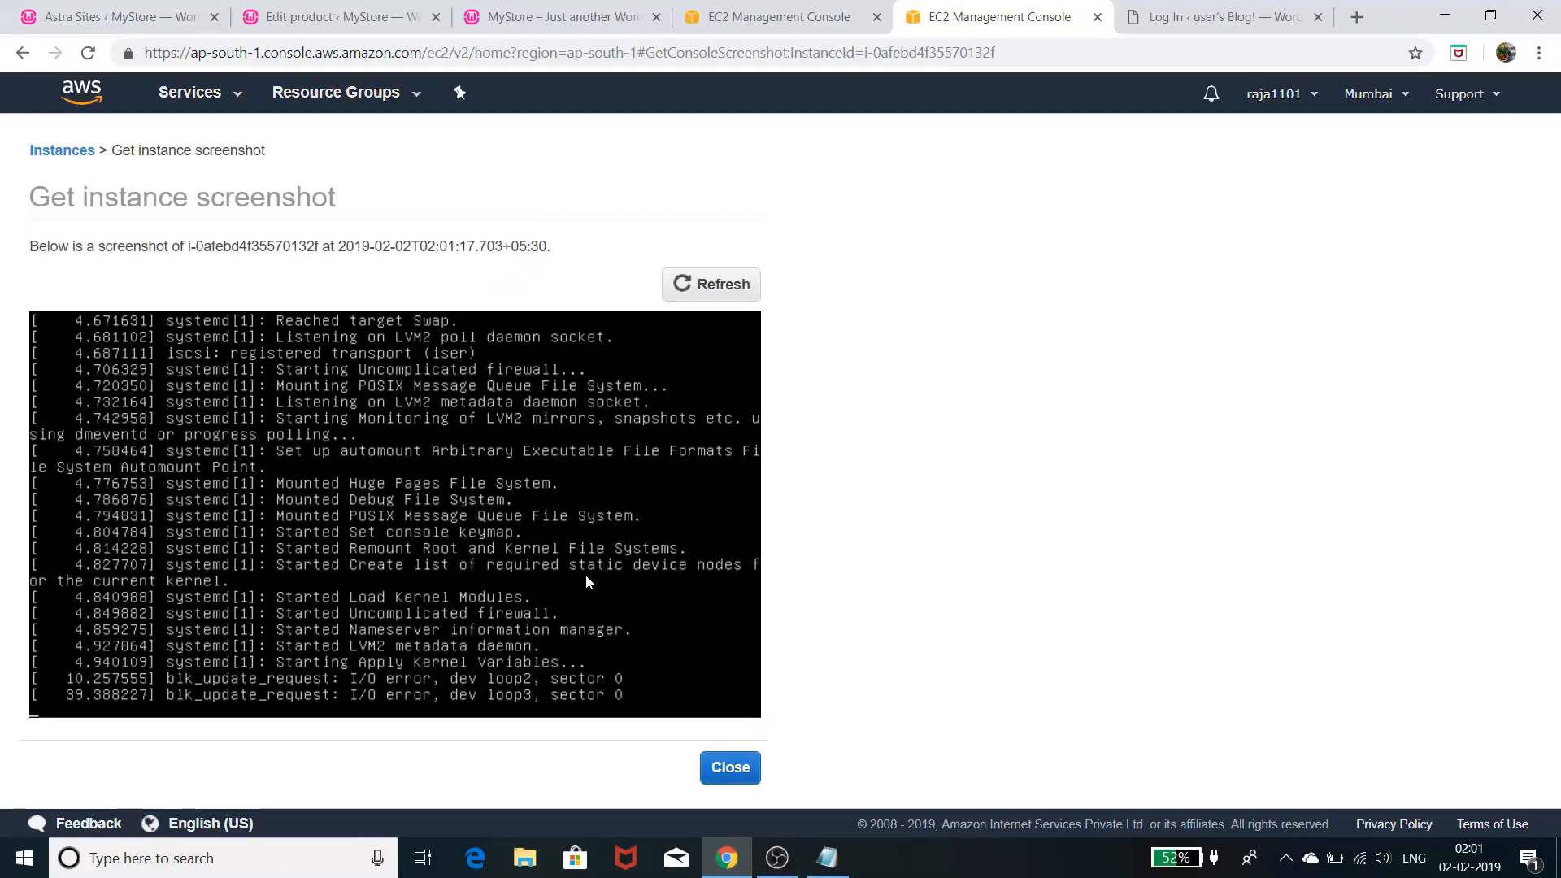
# - Refresh the console screenshot, close its tab, and return to the instances list in the other EC2 tab
pyautogui.click(716, 286)
pyautogui.click(1097, 17)
pyautogui.click(849, 17)
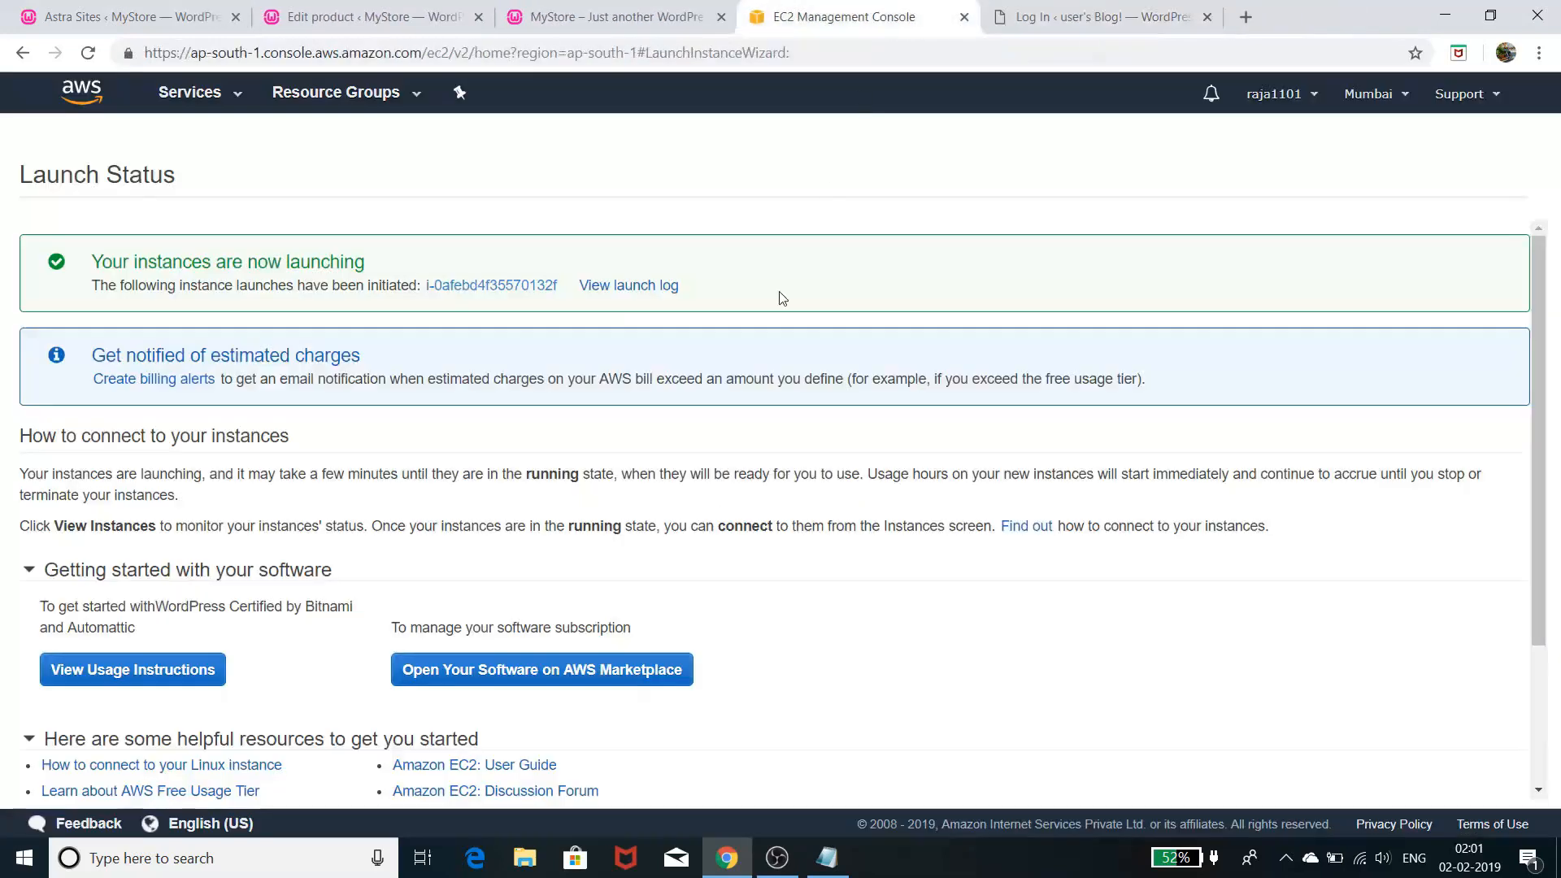
pyautogui.click(492, 285)
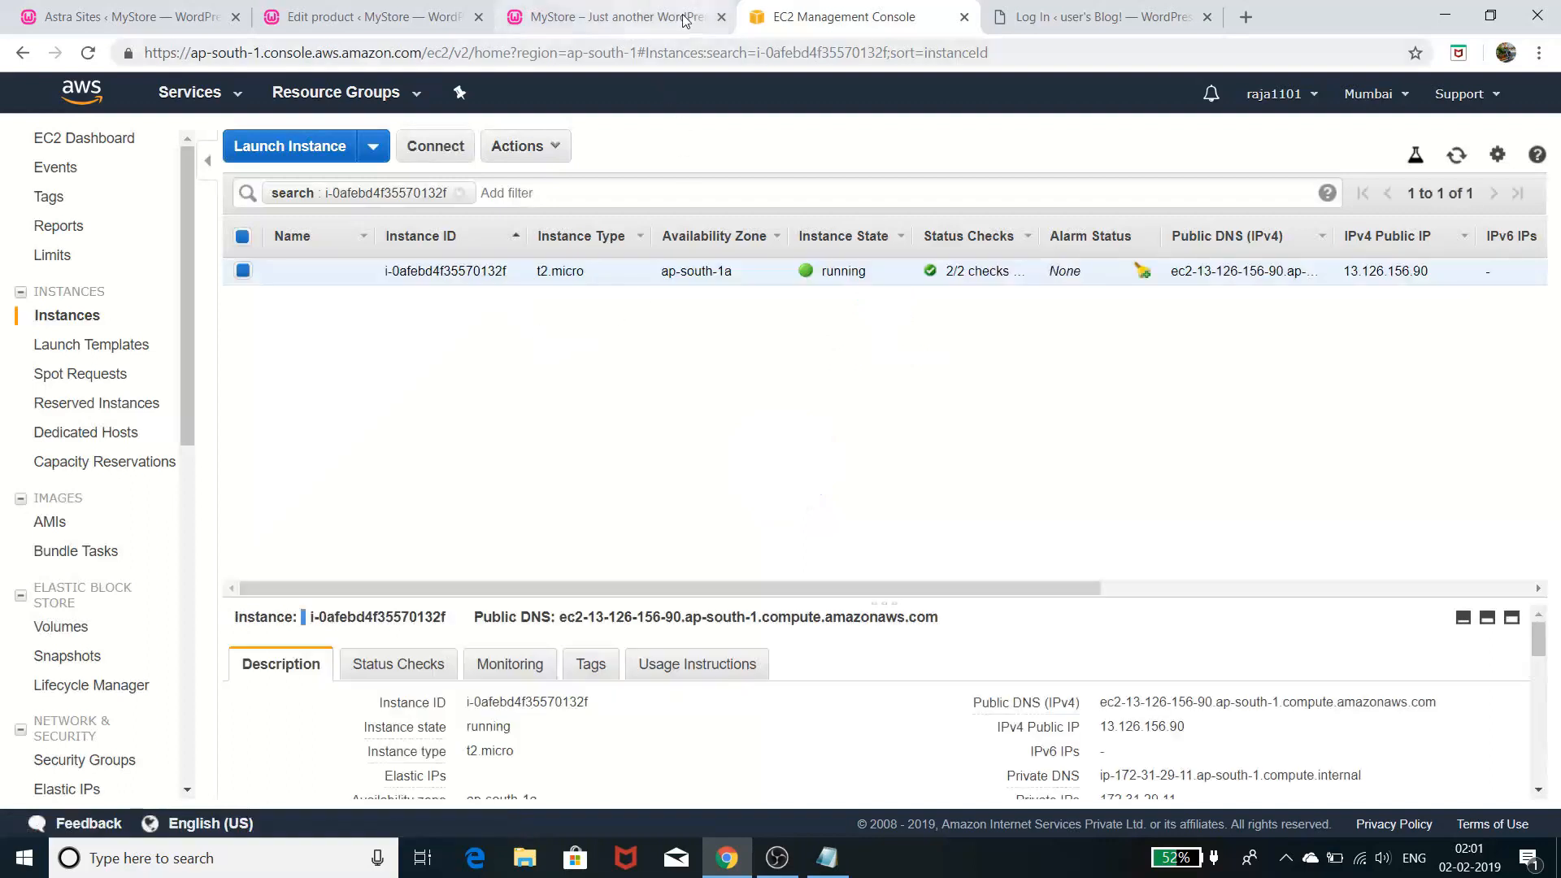
pyautogui.click(290, 146)
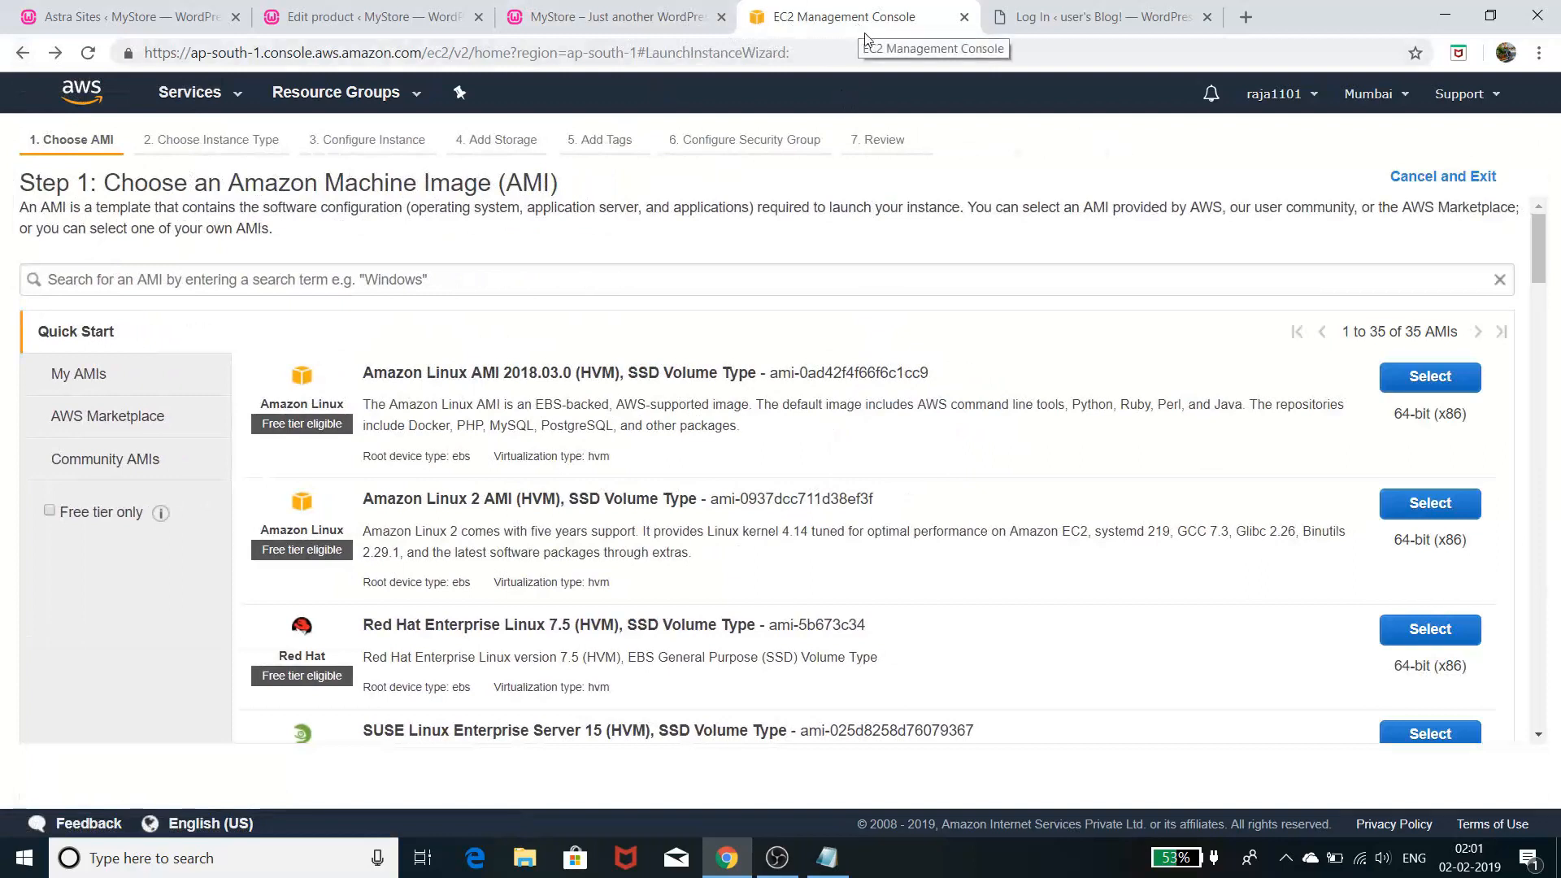
pyautogui.click(1481, 176)
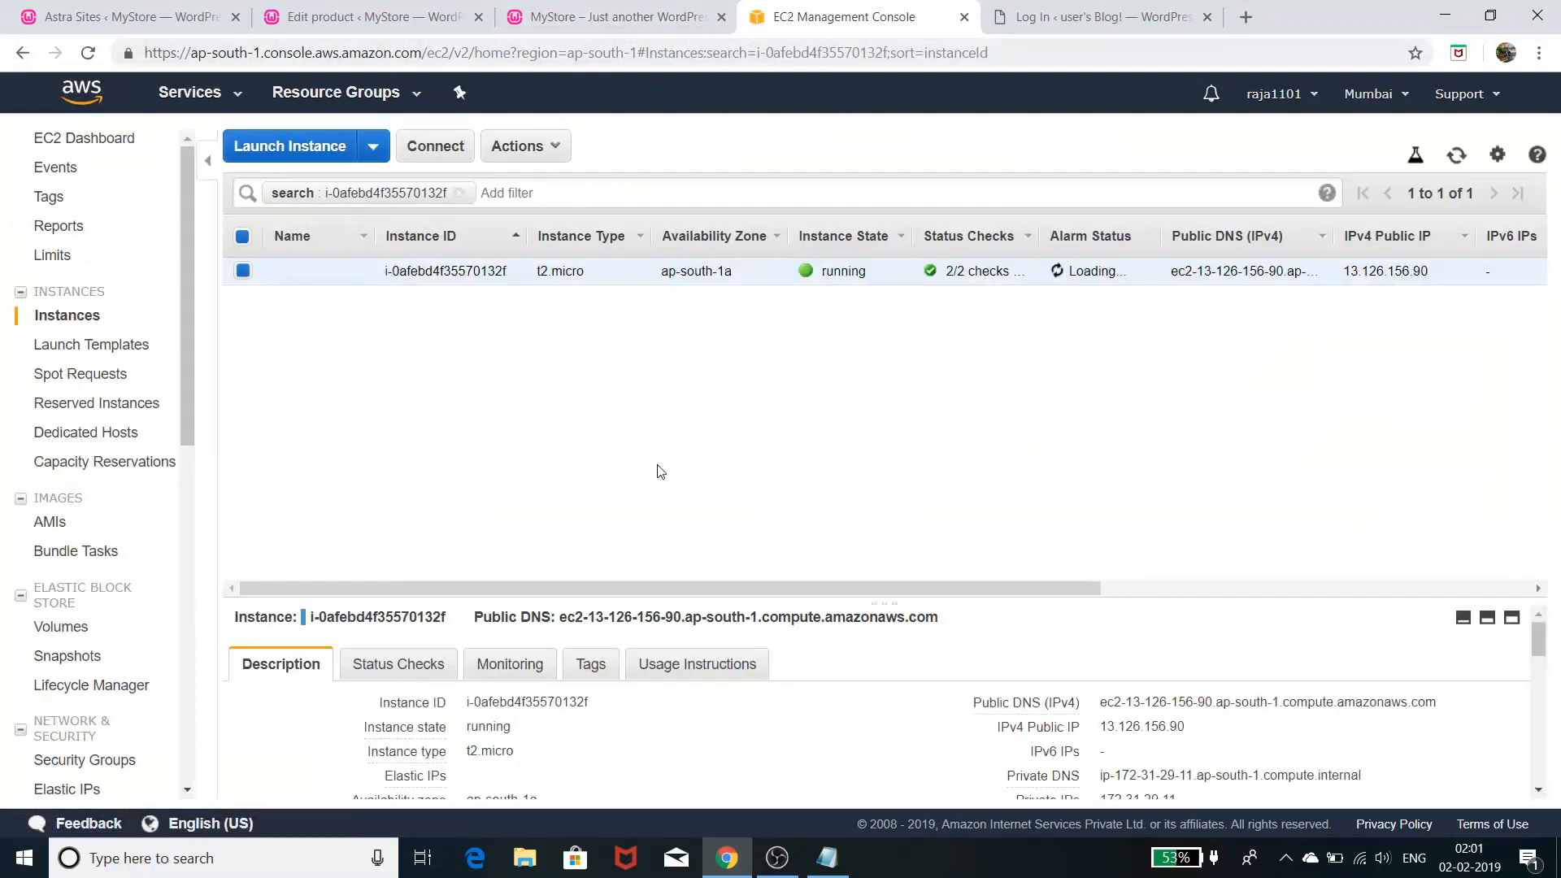
# - Open the running instance's system log via Instance Settings > Get System Log
pyautogui.rightClick(834, 269)
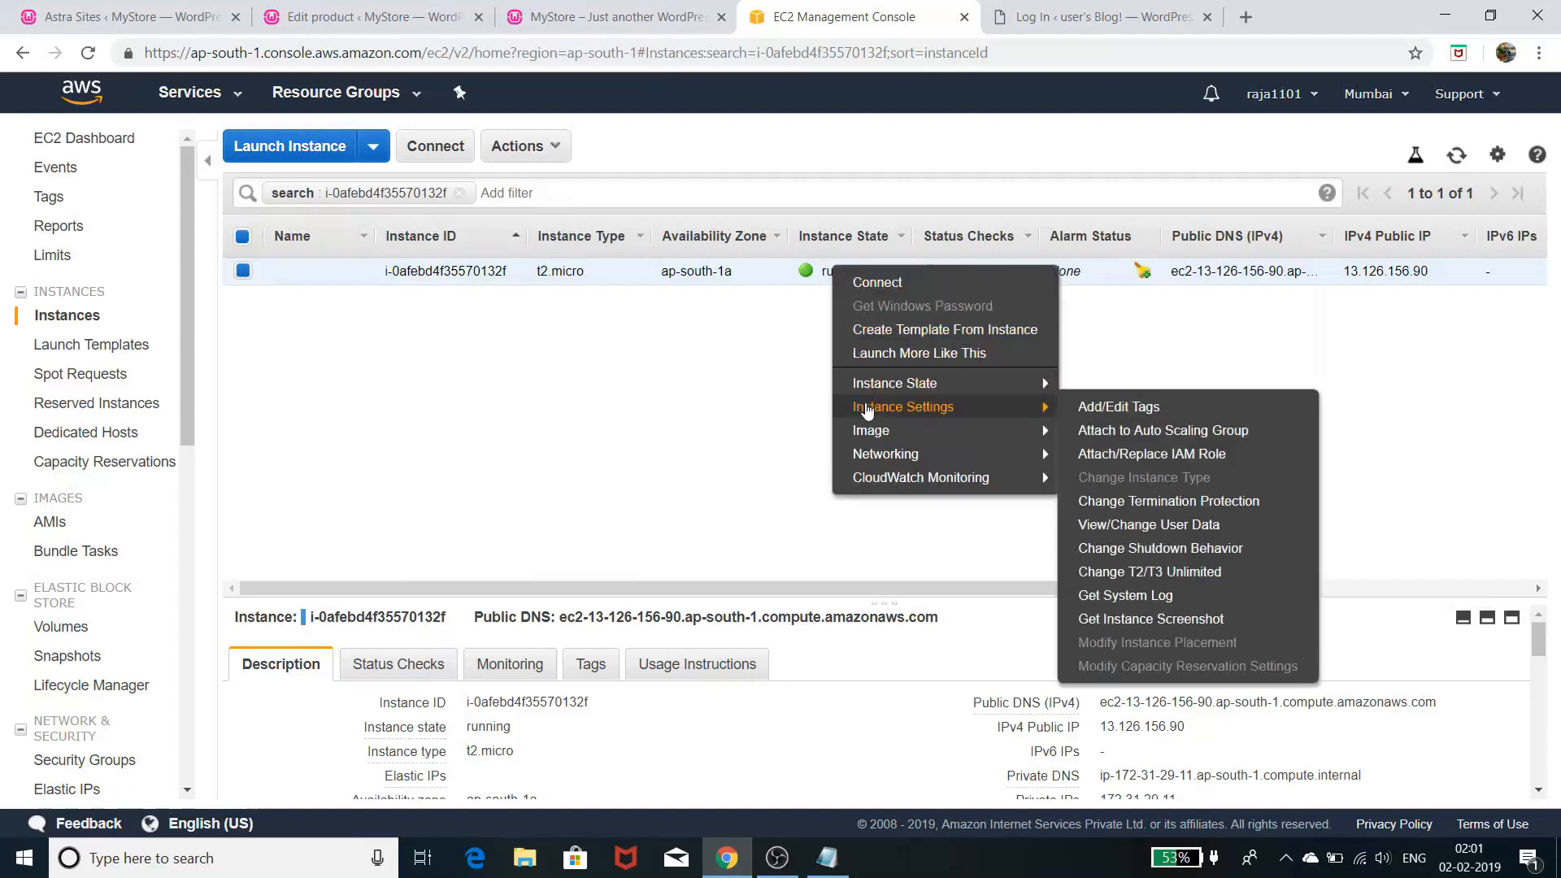
pyautogui.moveTo(976, 415)
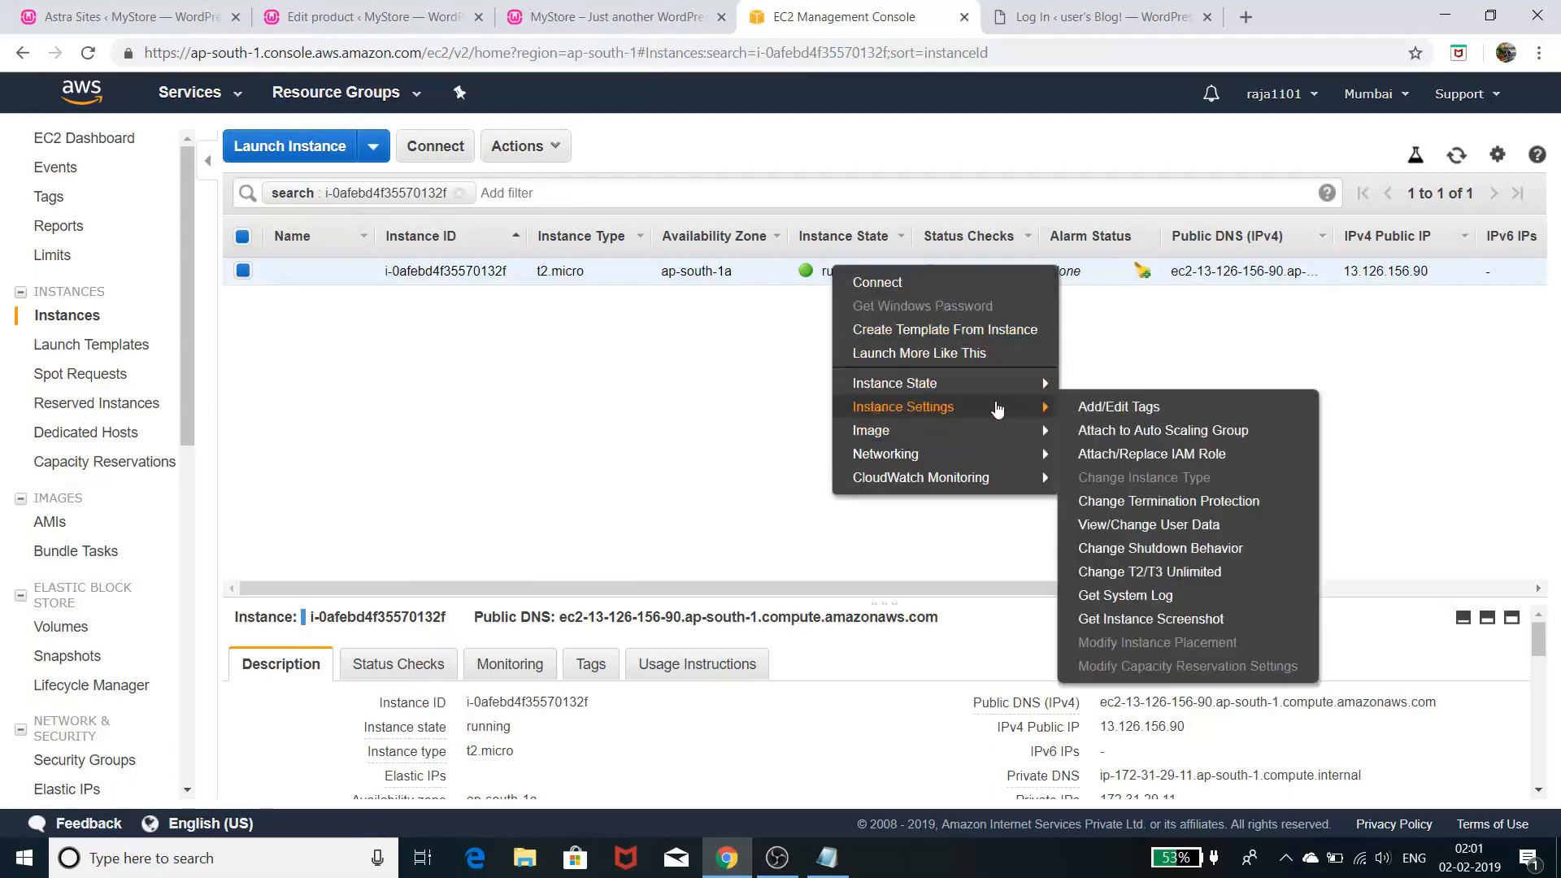
pyautogui.click(1114, 593)
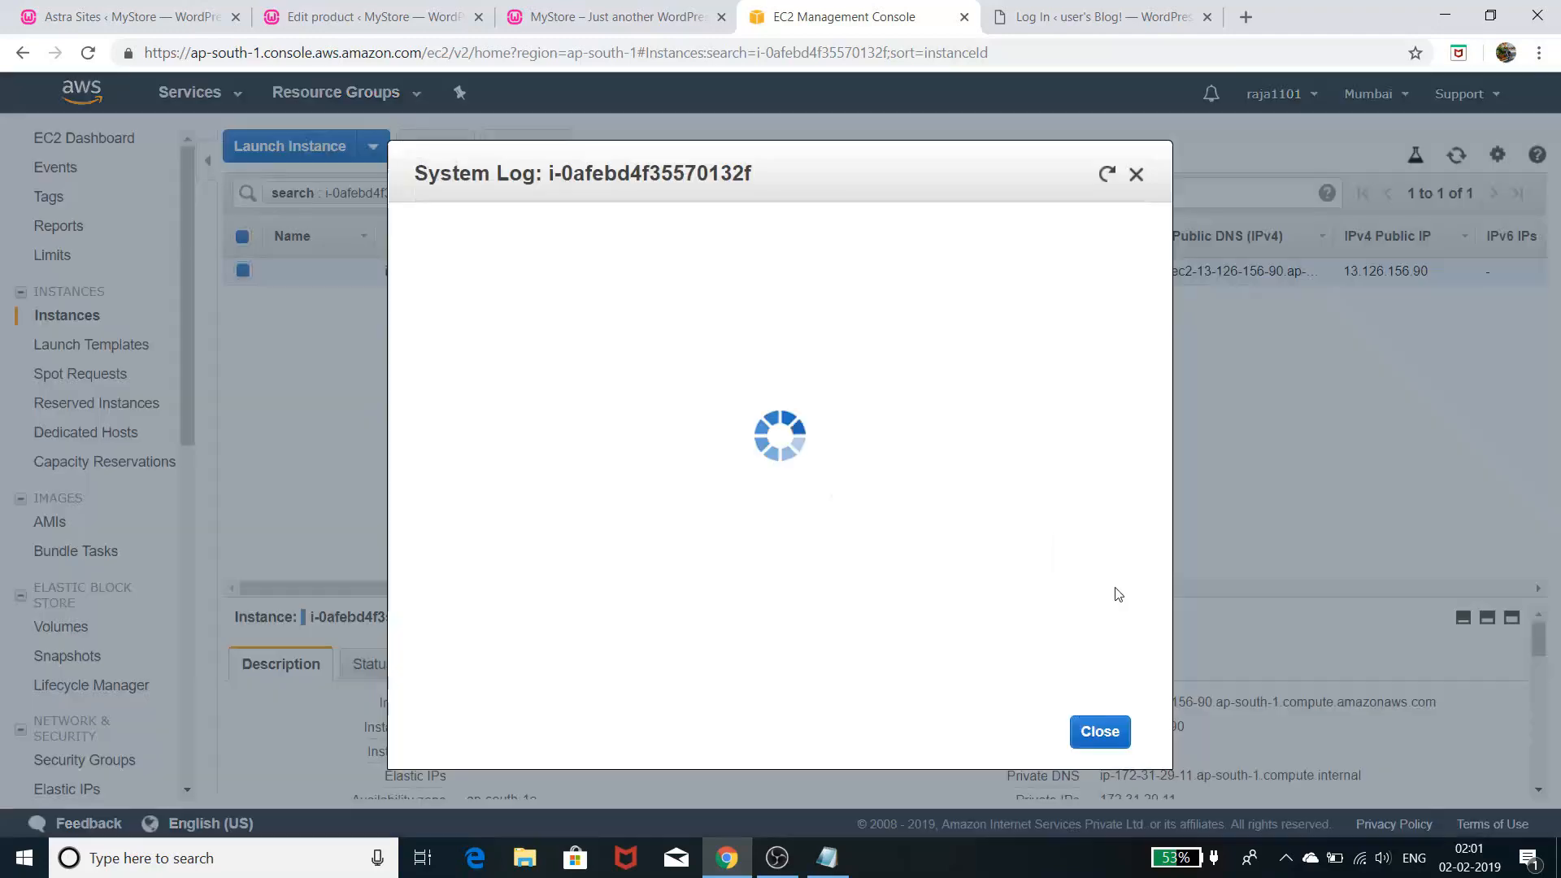
# - Scroll down the system log to the Bitnami application password line
pyautogui.scroll(-12, 1115, 587)
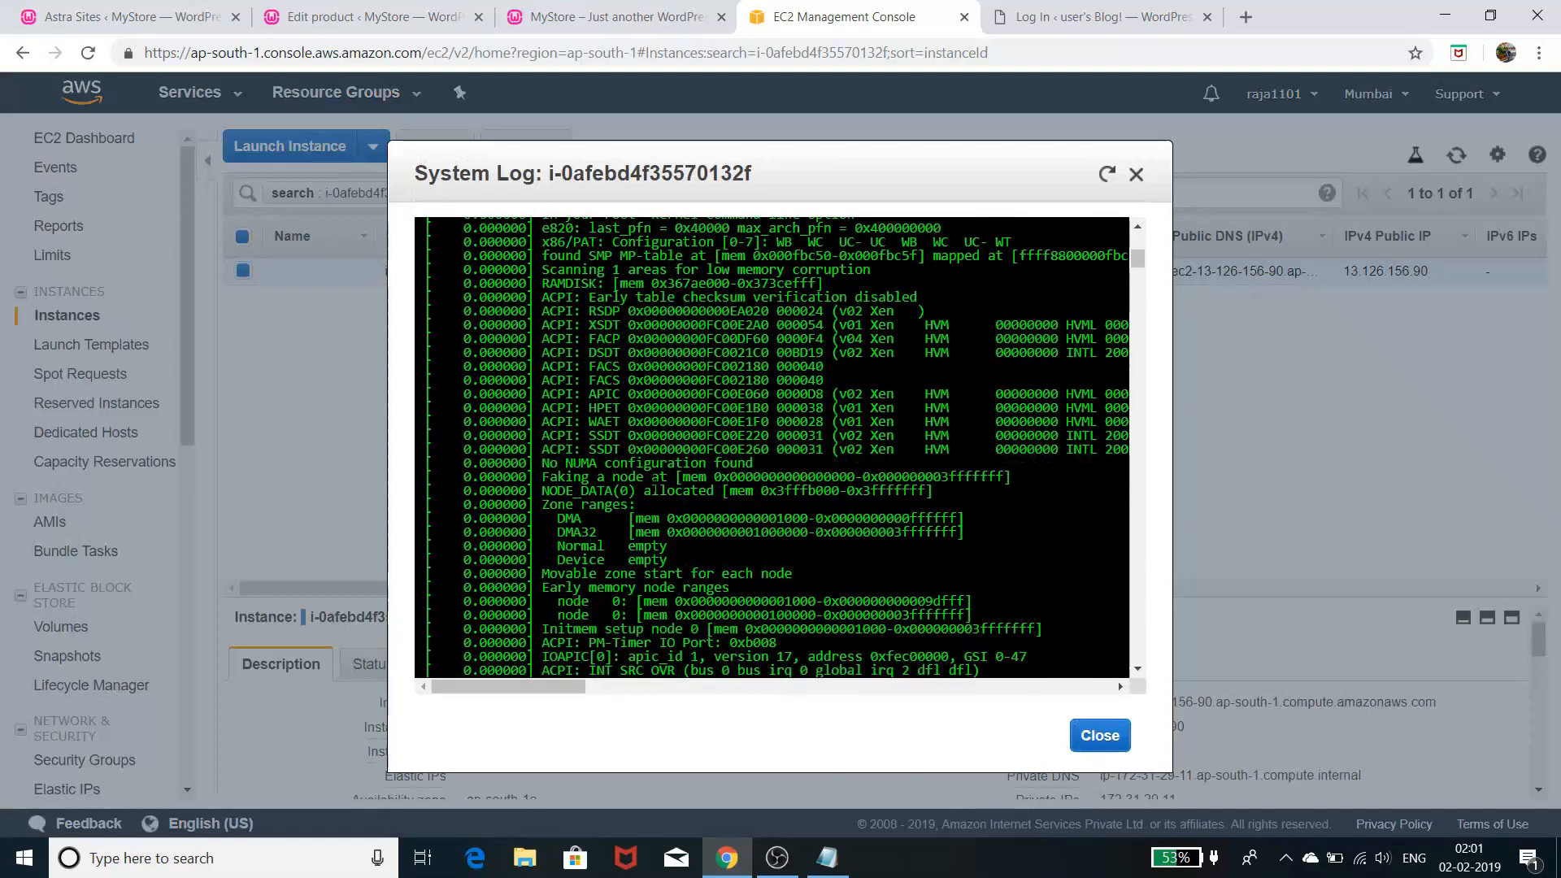
pyautogui.scroll(-5, 772, 447)
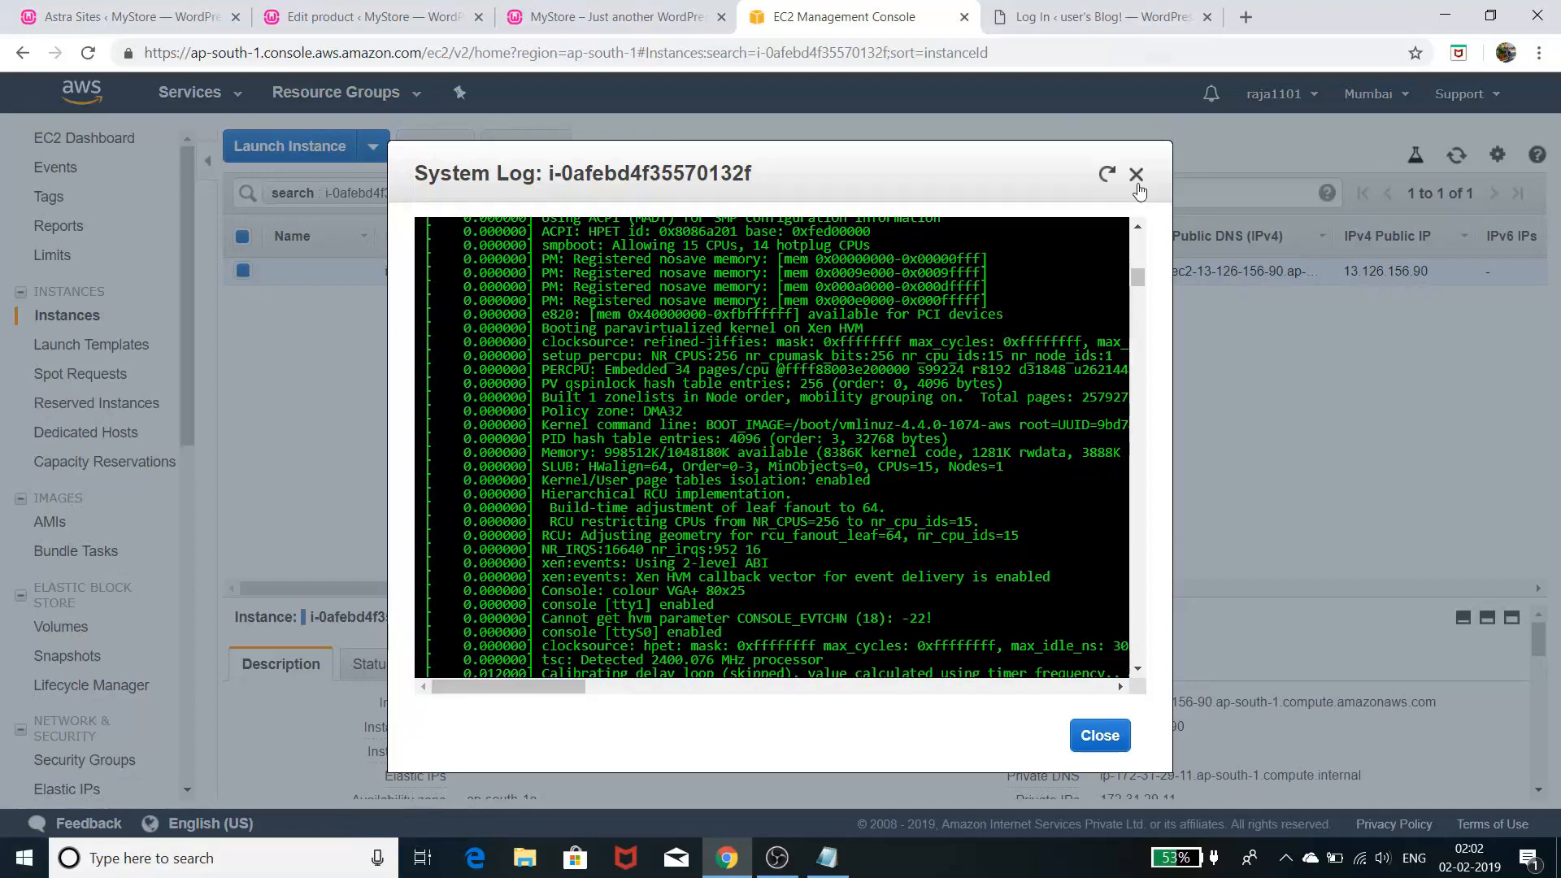
pyautogui.scroll(-5, 959, 323)
pyautogui.scroll(-8, 958, 341)
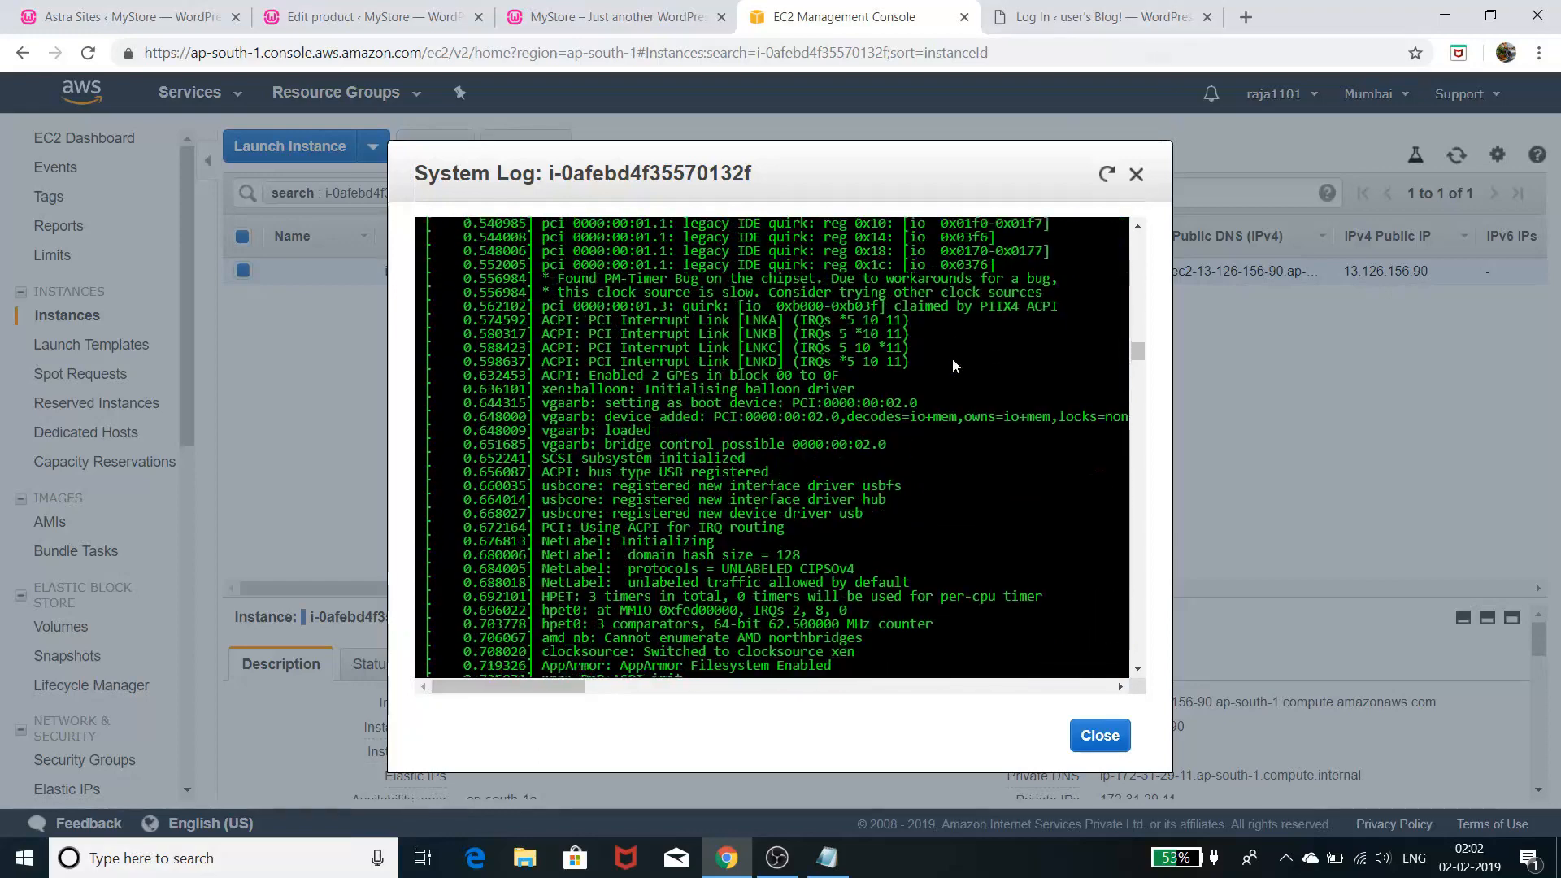
pyautogui.scroll(-10, 952, 364)
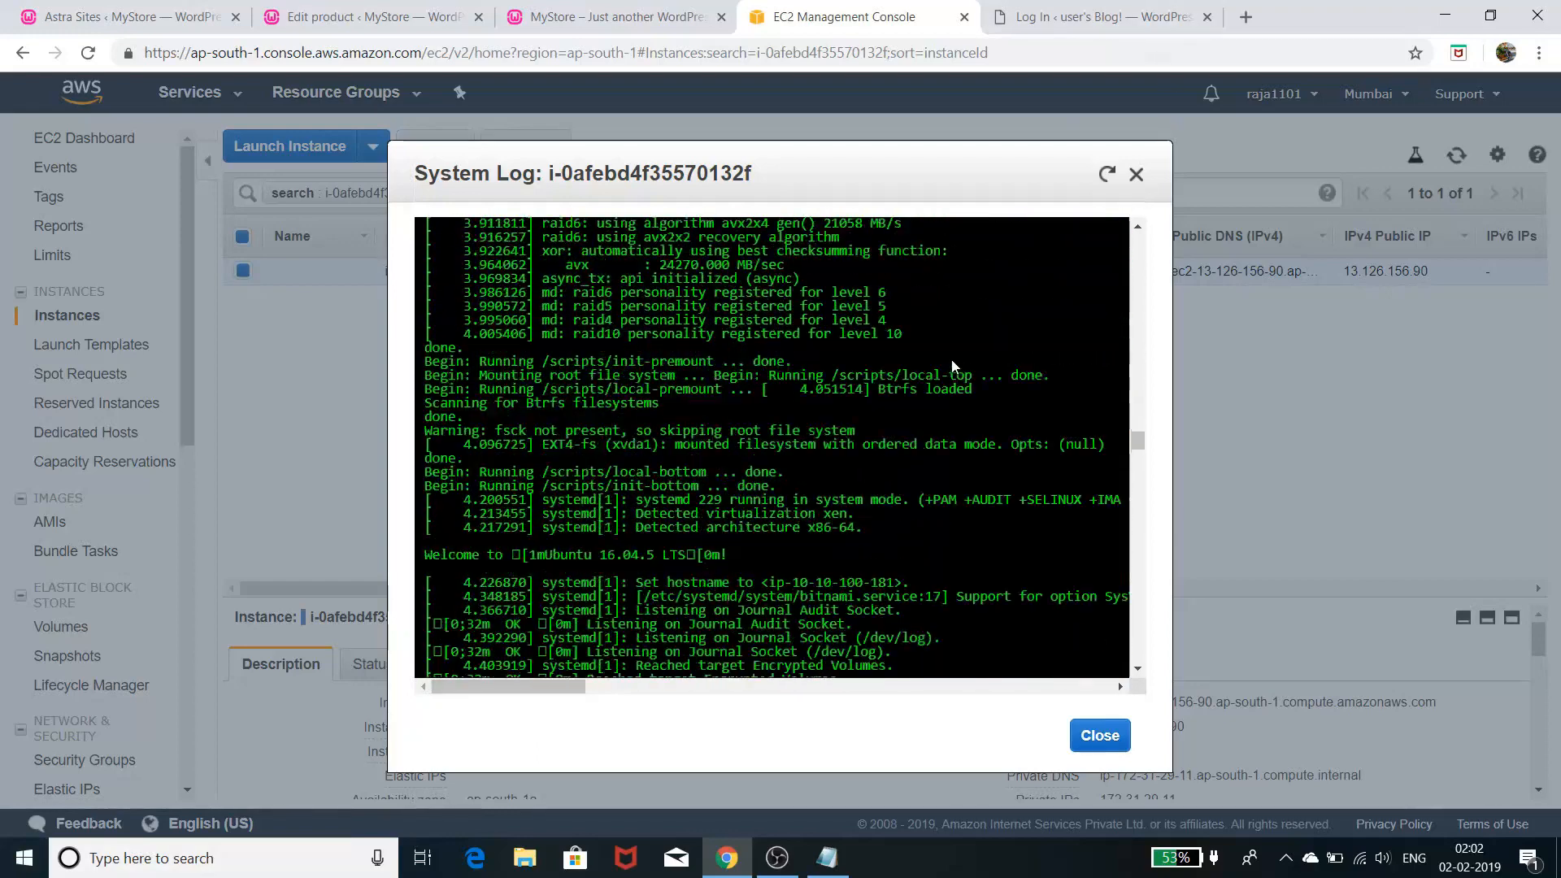
pyautogui.scroll(-10, 951, 364)
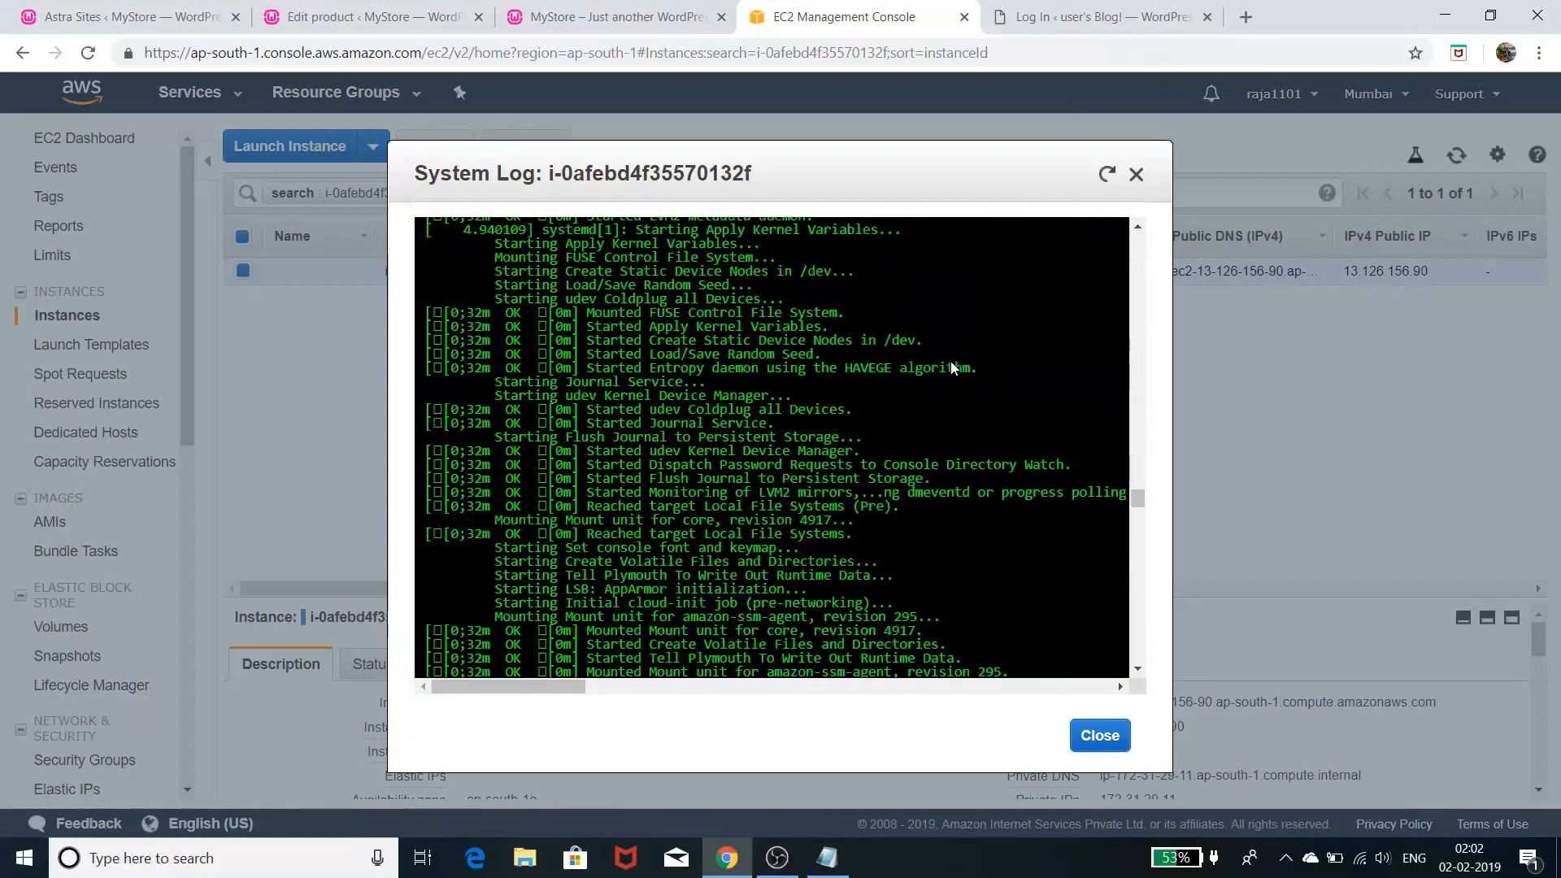
pyautogui.scroll(-10, 772, 448)
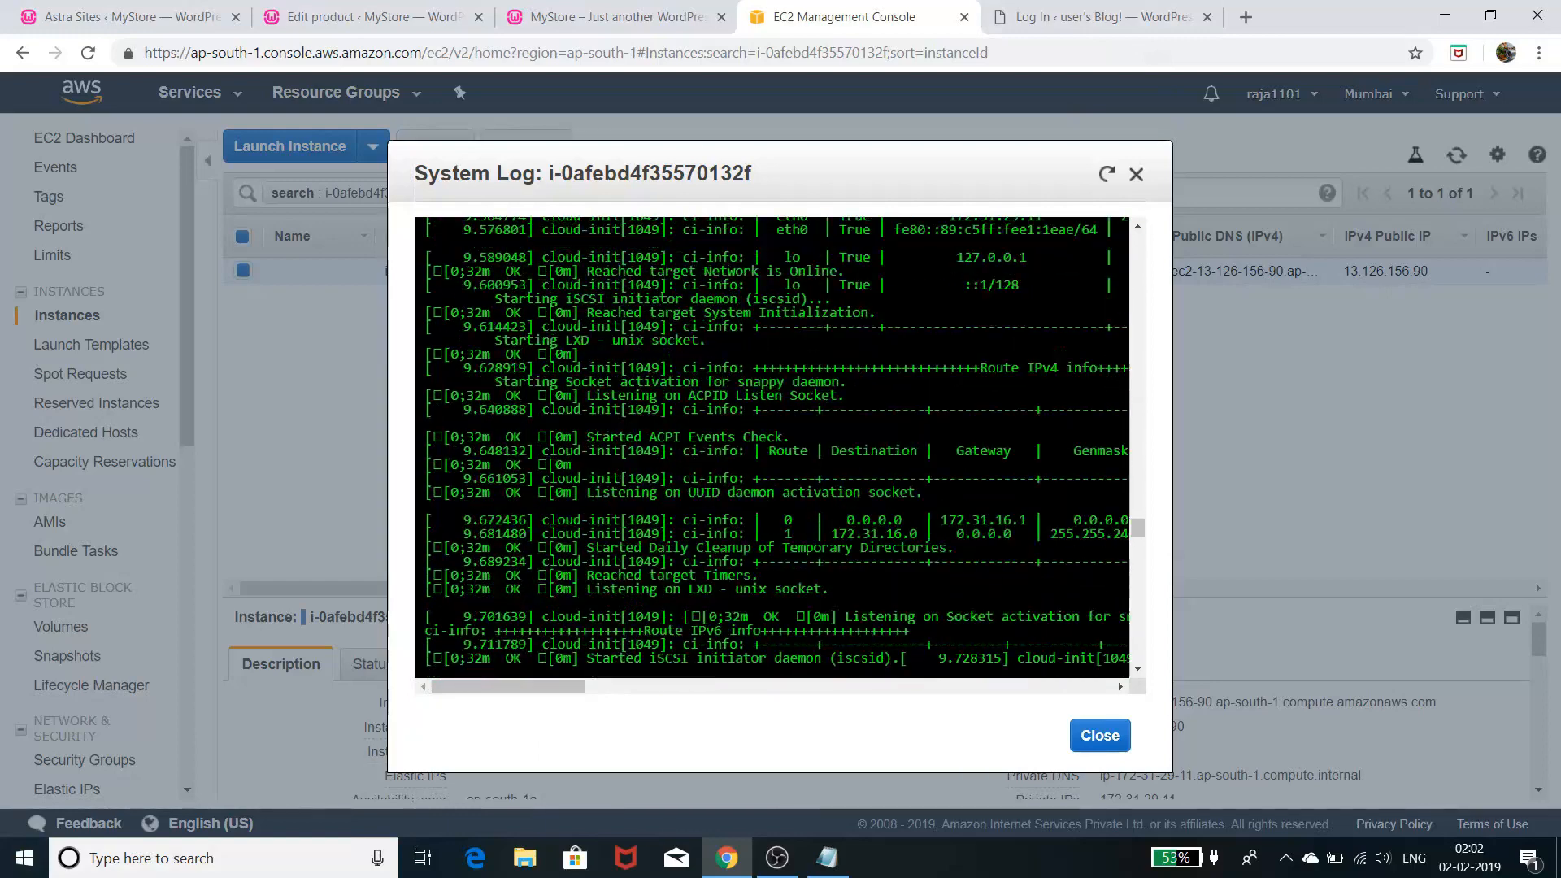
pyautogui.scroll(-3, 772, 447)
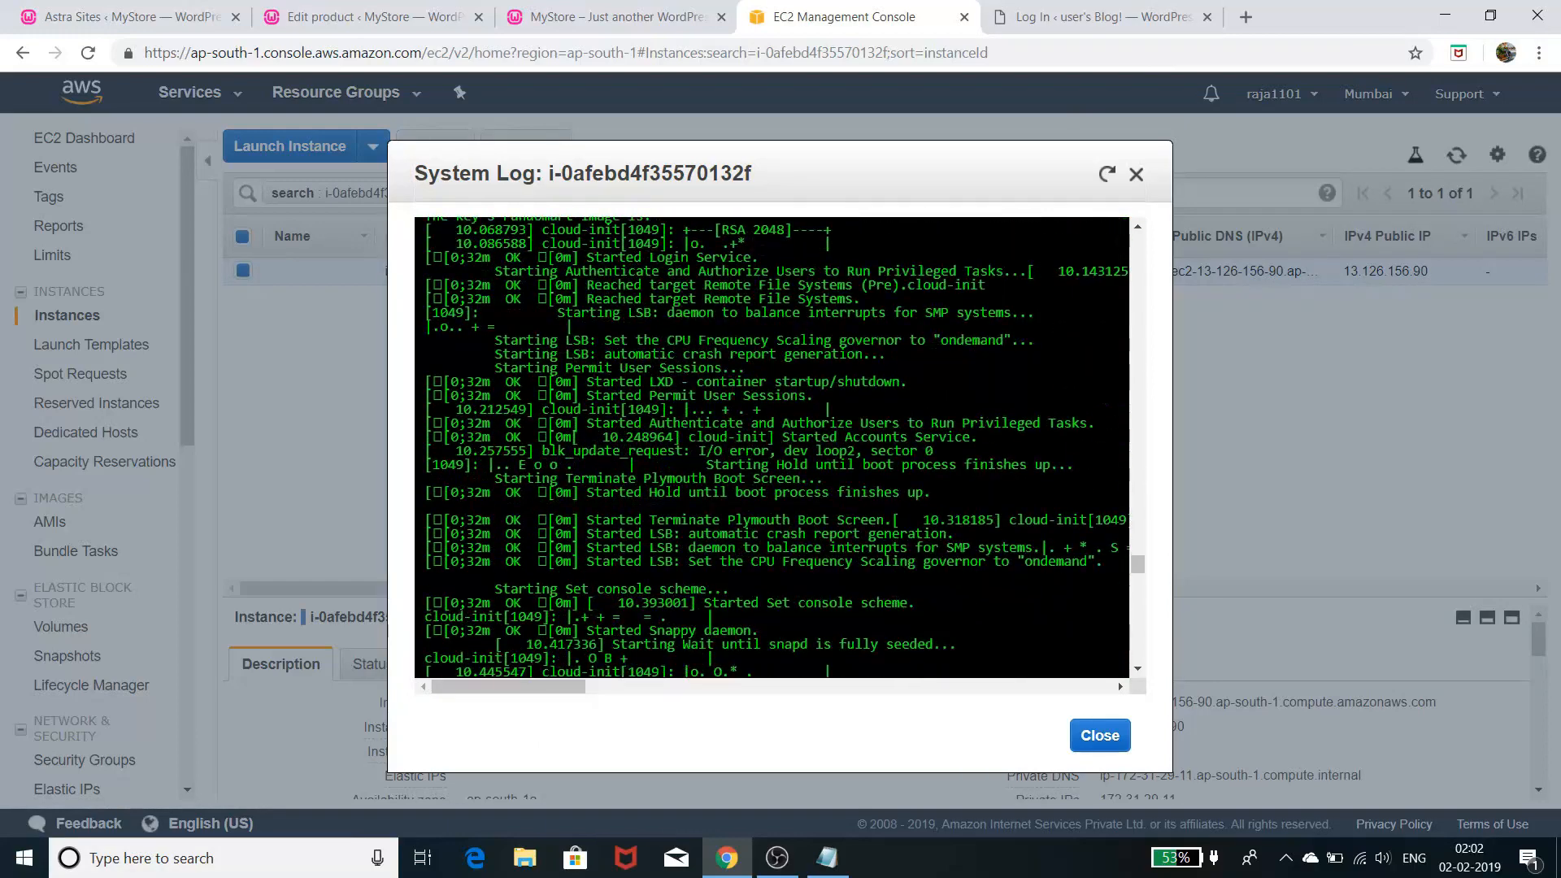
pyautogui.moveTo(558, 685); pyautogui.dragTo(595, 691)
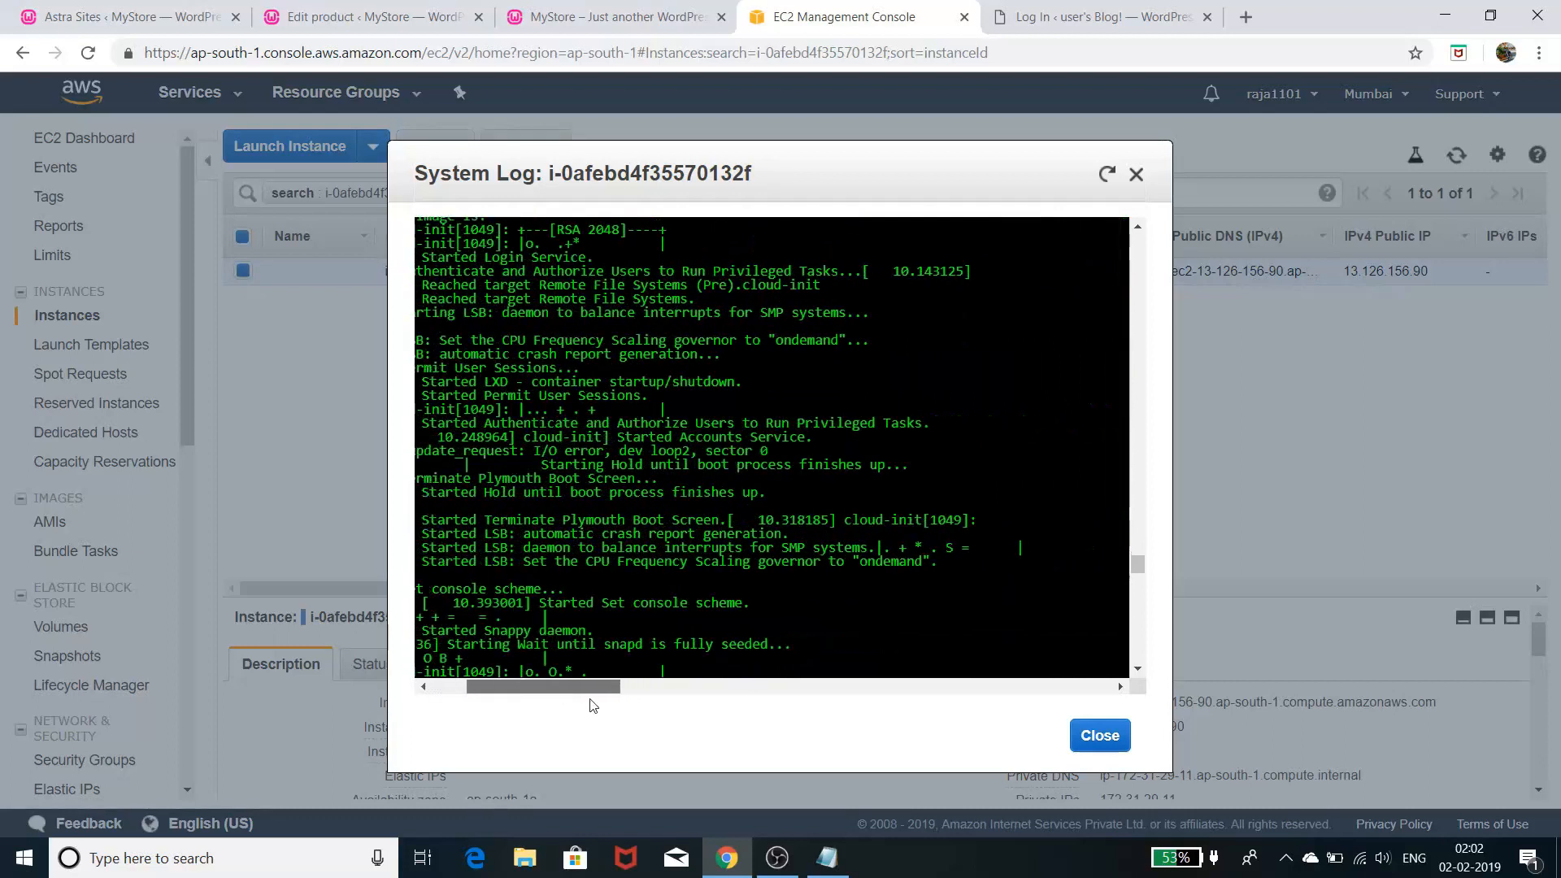
pyautogui.scroll(-6, 676, 509)
pyautogui.scroll(-6, 678, 514)
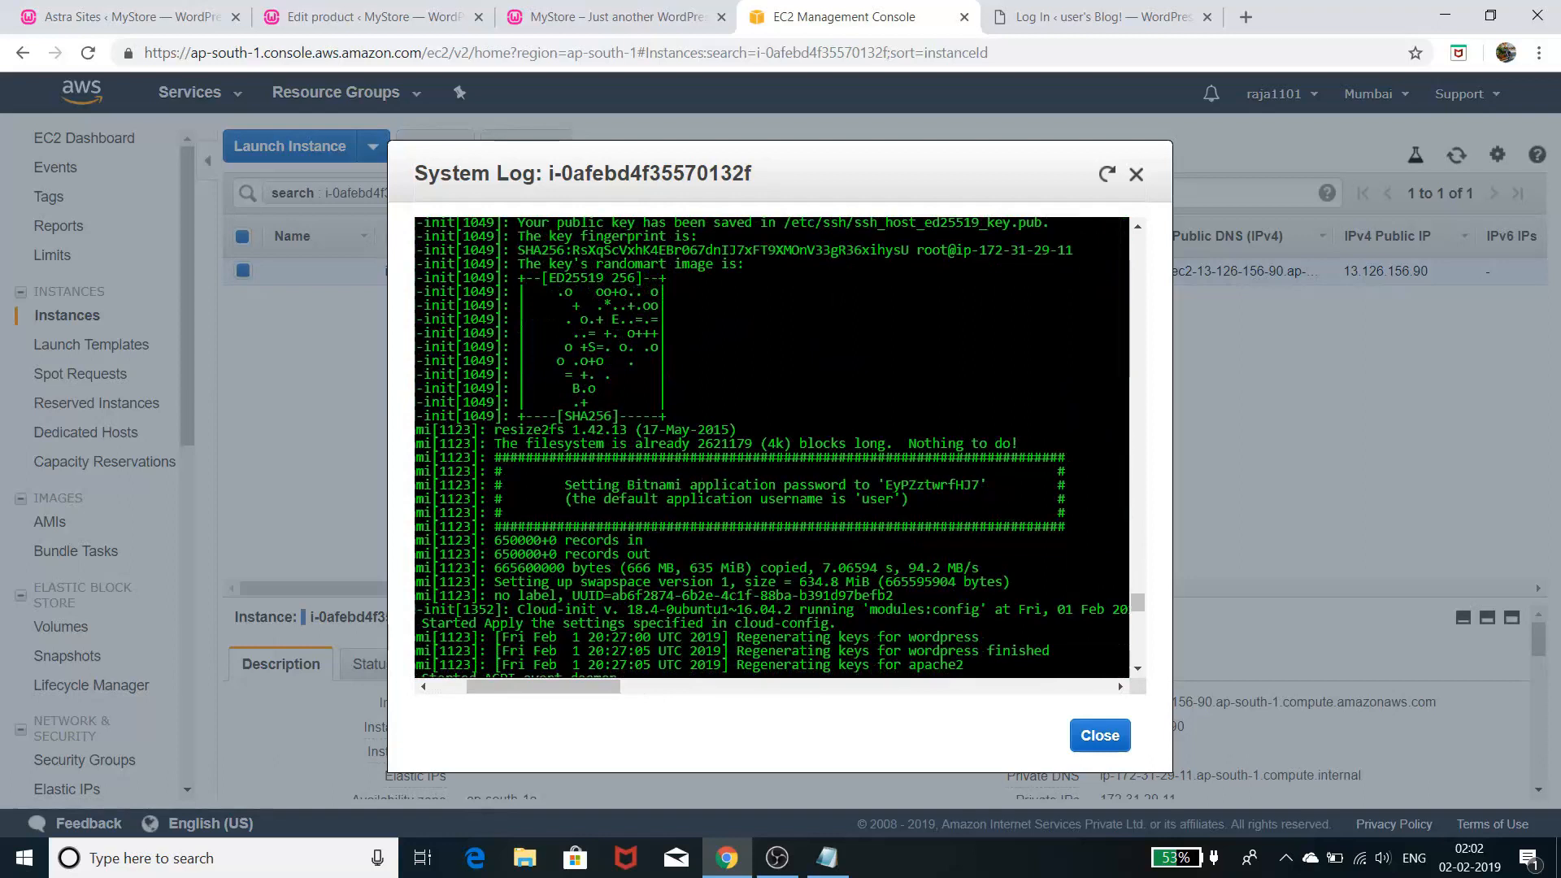
# - Copy the Bitnami application password and return to the WordPress login's password field
pyautogui.moveTo(884, 485); pyautogui.dragTo(979, 485)
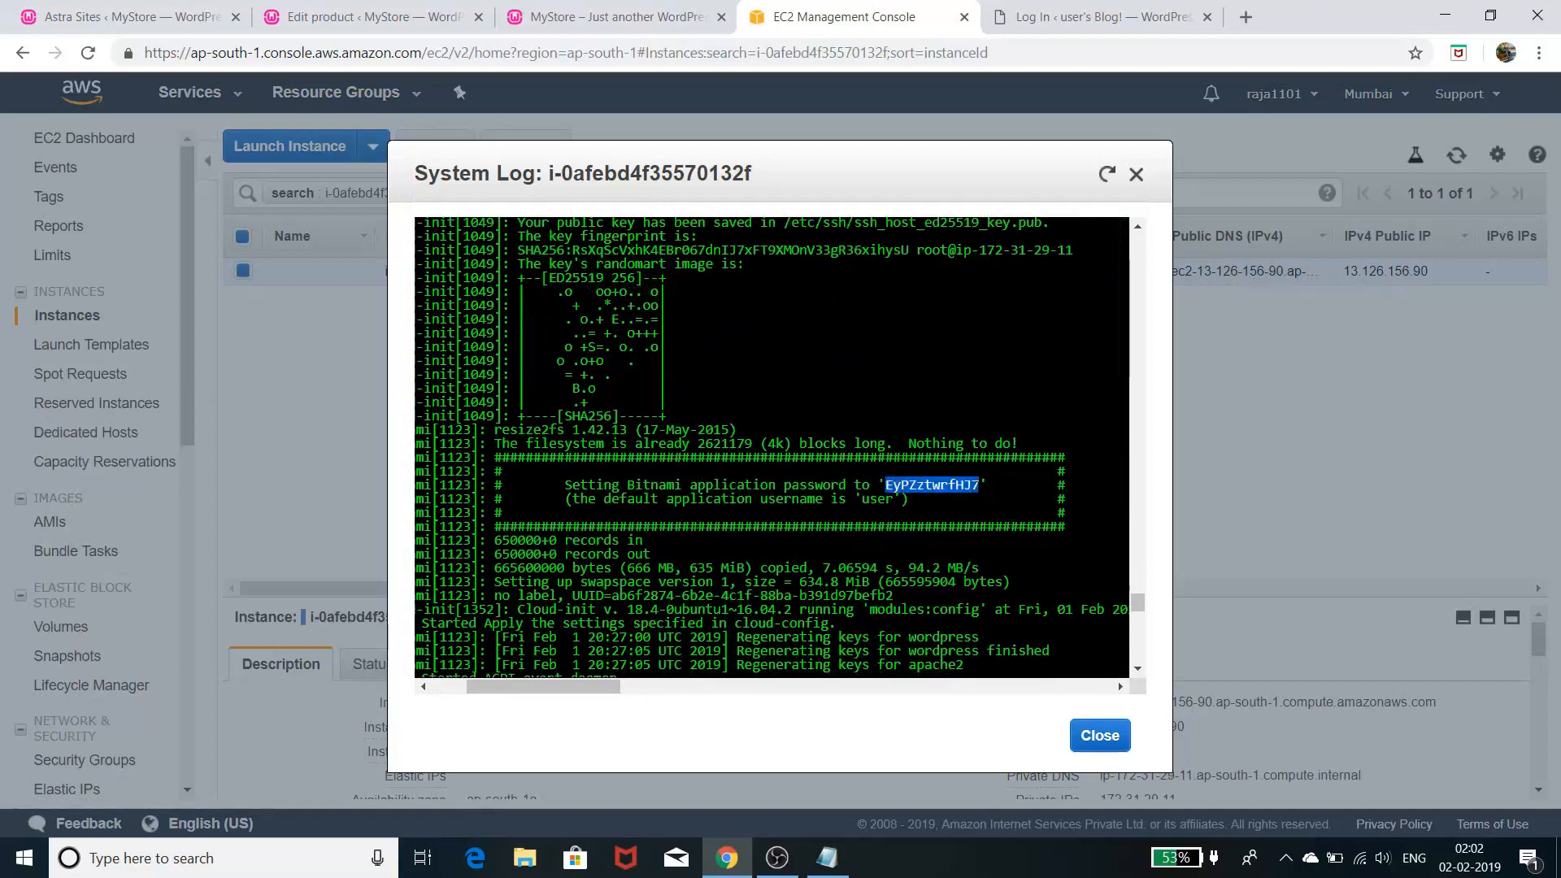
pyautogui.rightClick(931, 483)
pyautogui.click(976, 494)
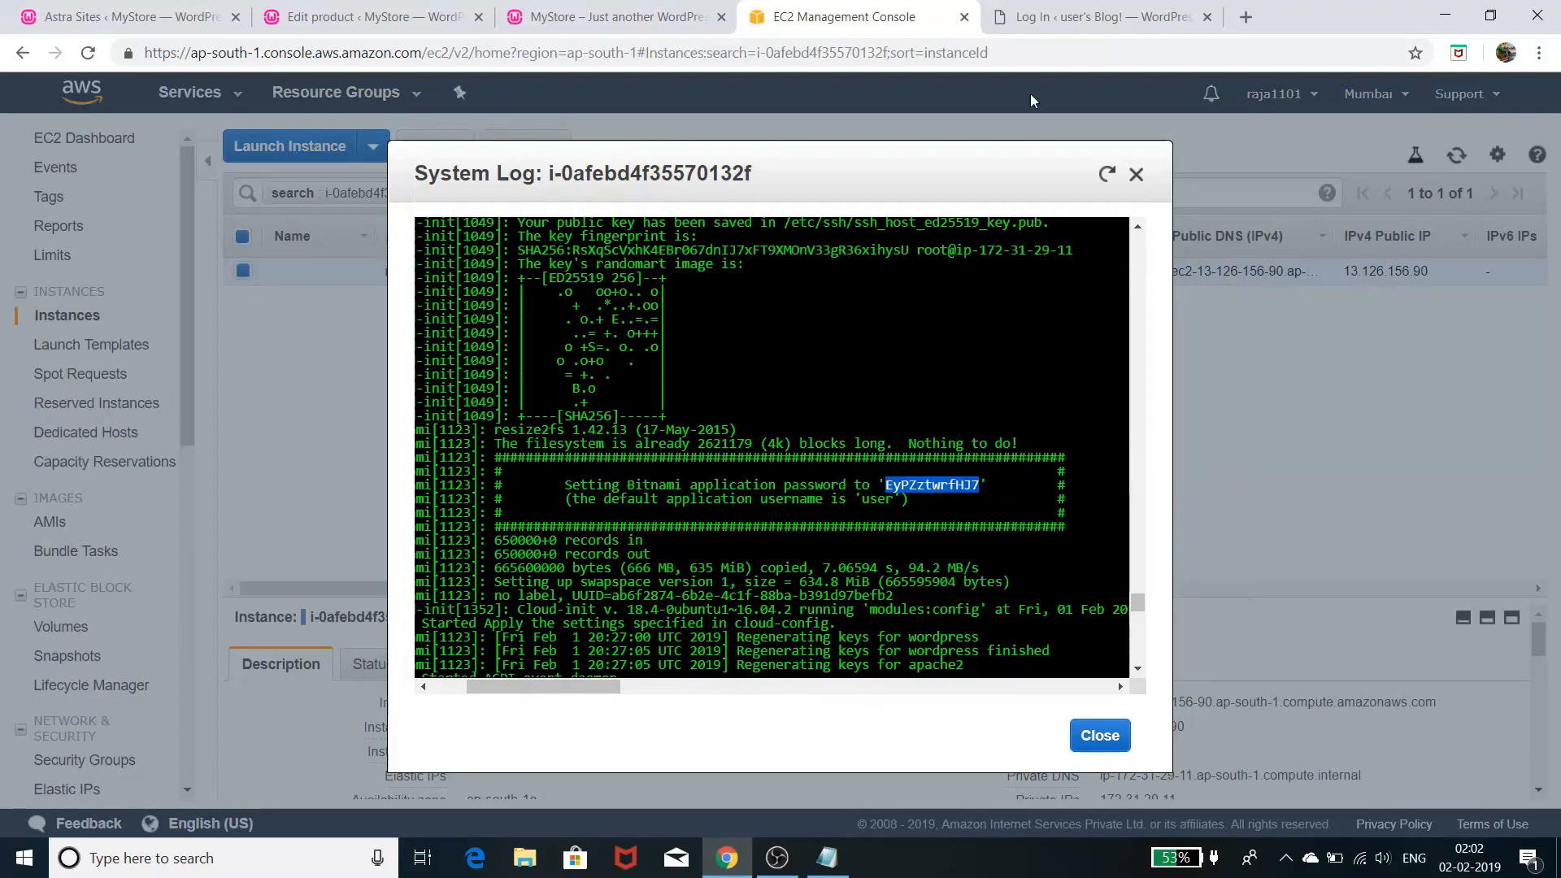
pyautogui.click(1043, 17)
pyautogui.click(696, 469)
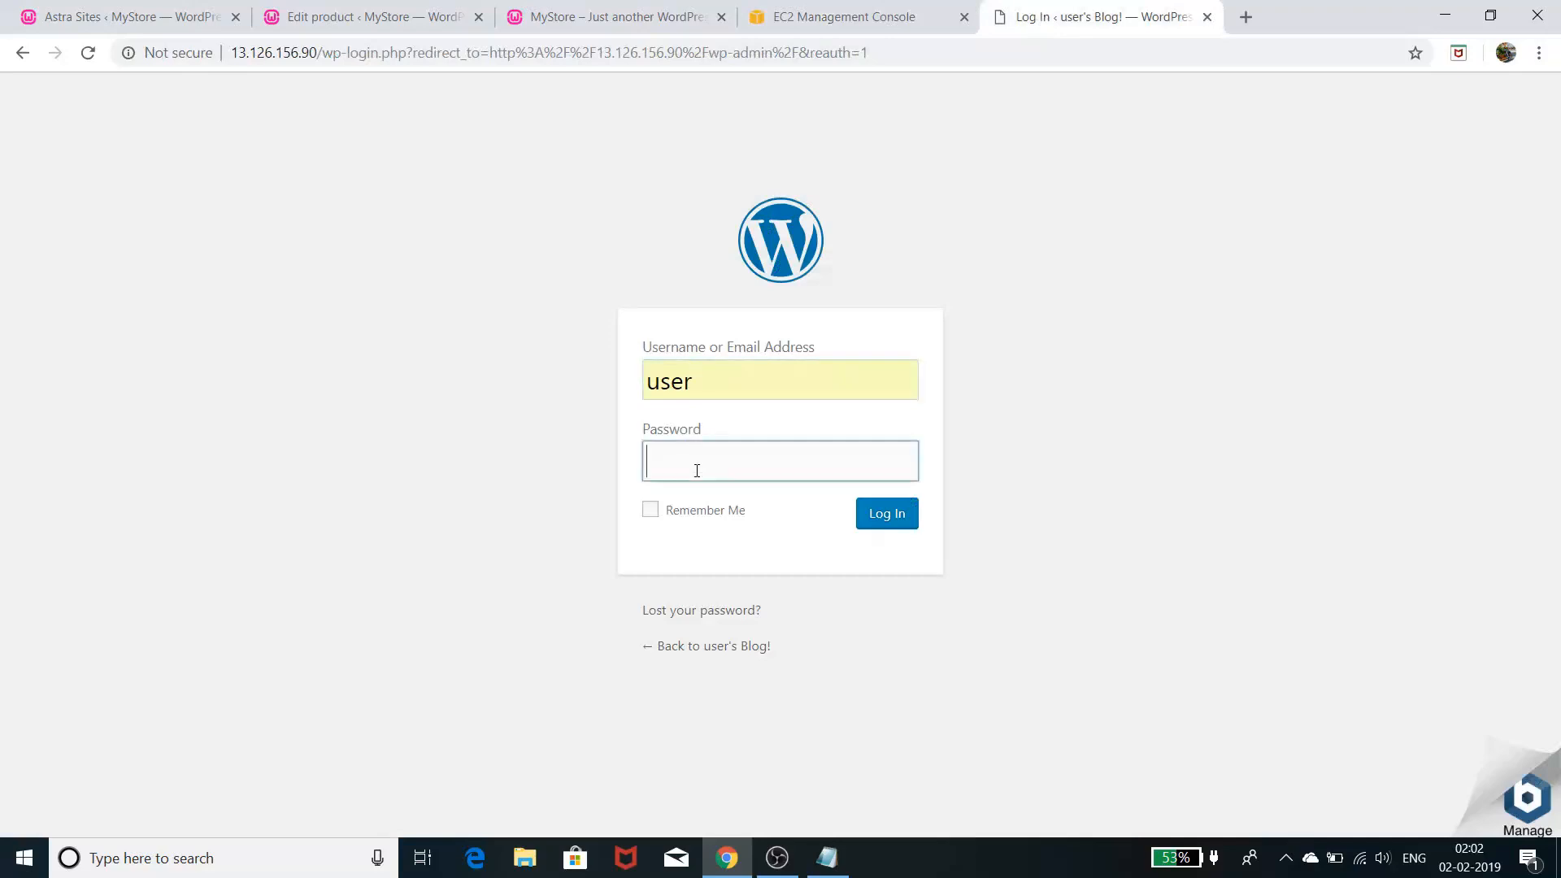
# - Log in to wp-admin with the pasted Bitnami password, declining to save it in the browser
pyautogui.rightClick(698, 477)
pyautogui.click(743, 666)
pyautogui.click(889, 520)
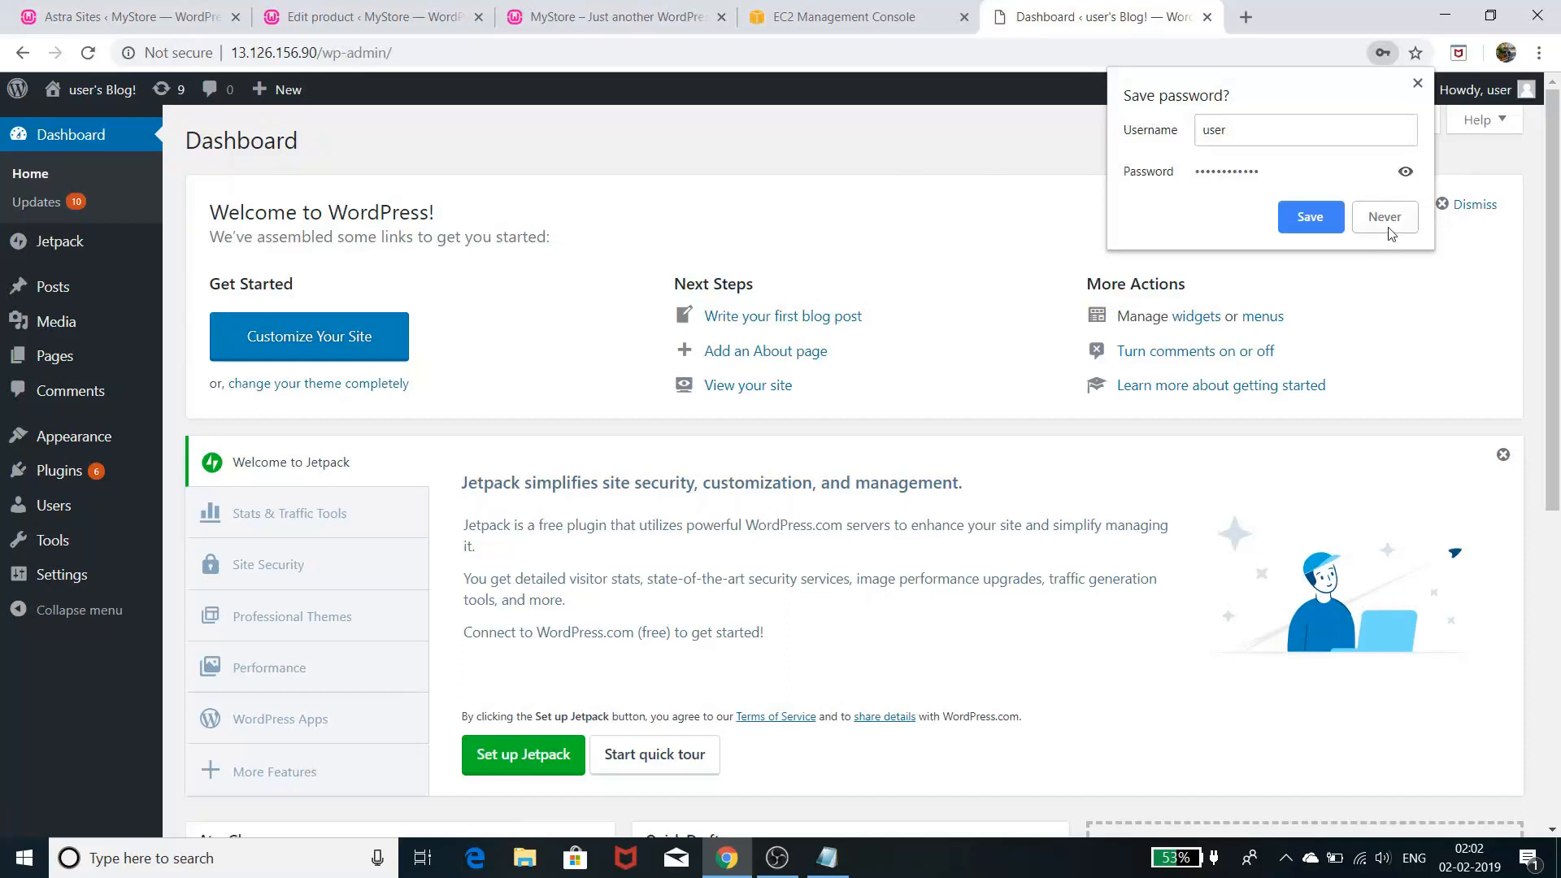
pyautogui.click(1308, 214)
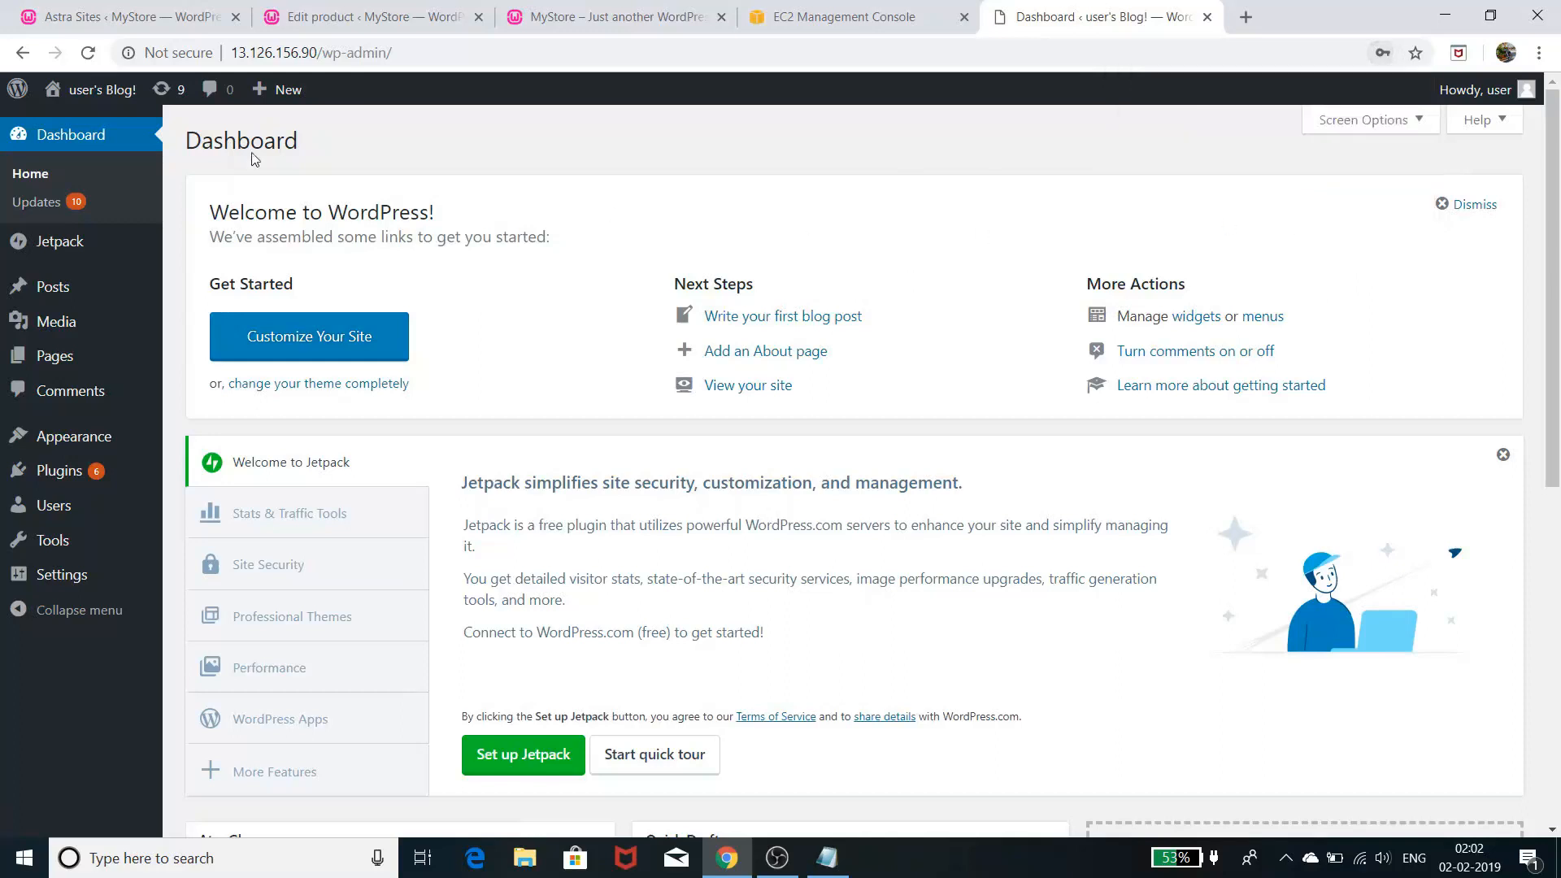
# - Update all listed plugins from Dashboard > Updates, then restore the Notepad task list
pyautogui.click(40, 204)
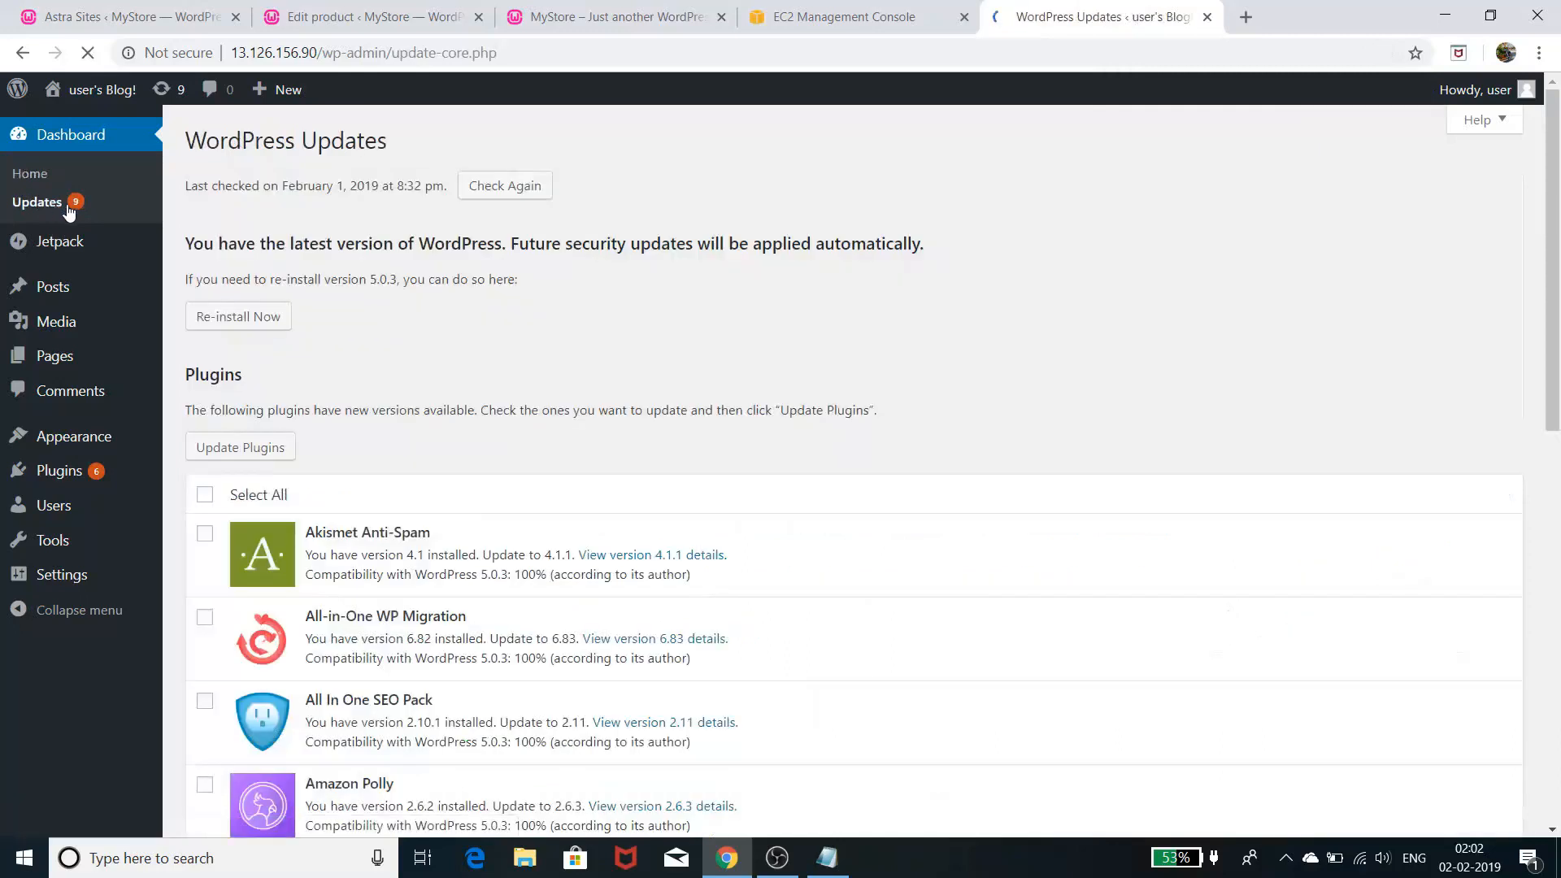
pyautogui.scroll(-4, 382, 354)
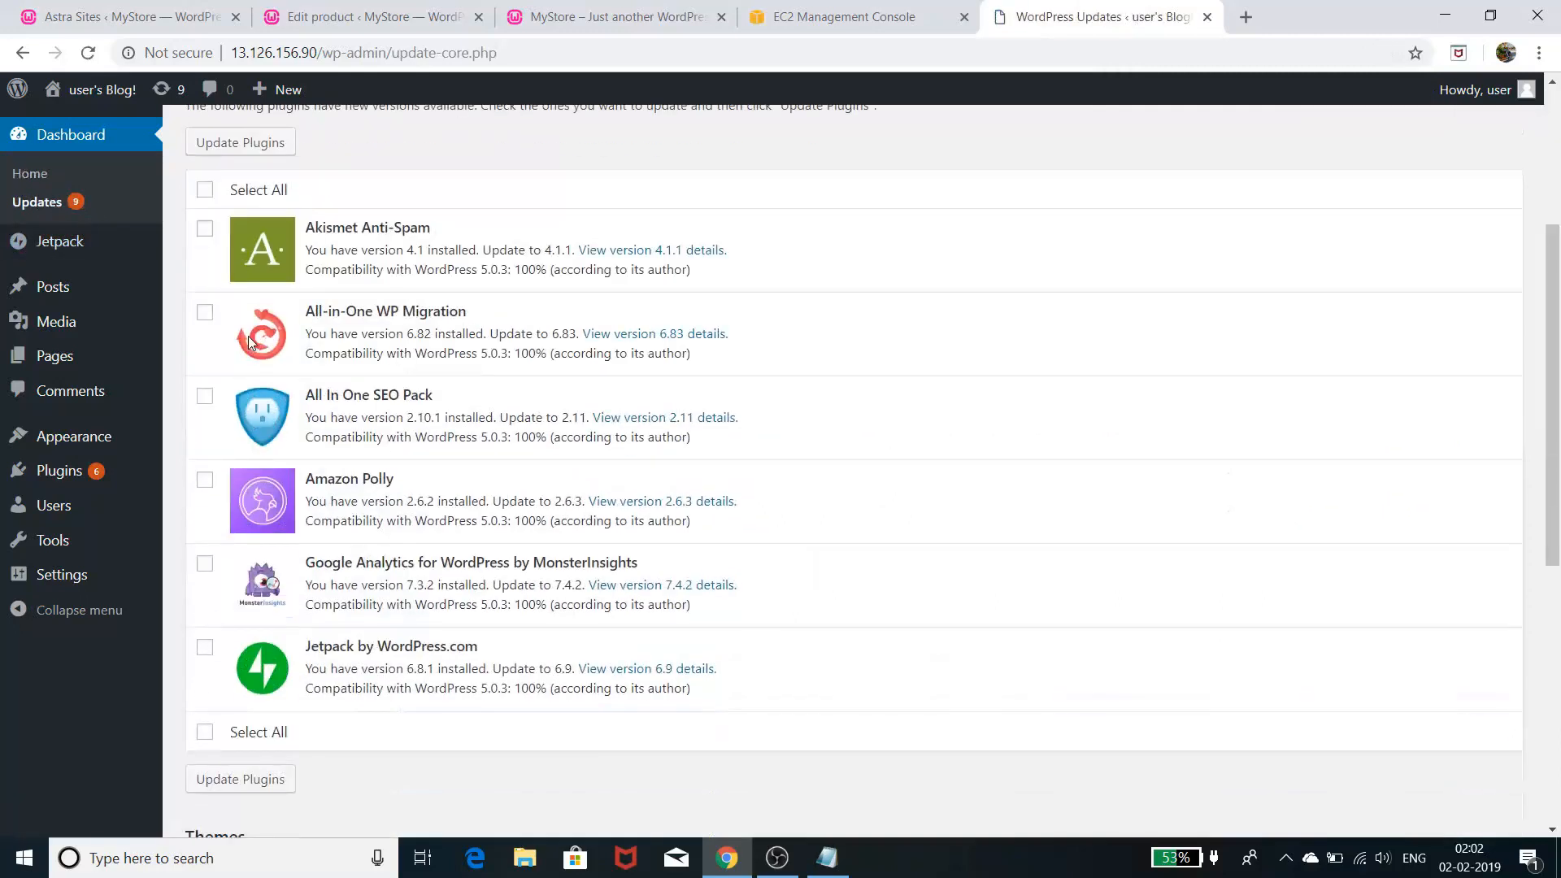
pyautogui.click(205, 190)
pyautogui.click(283, 154)
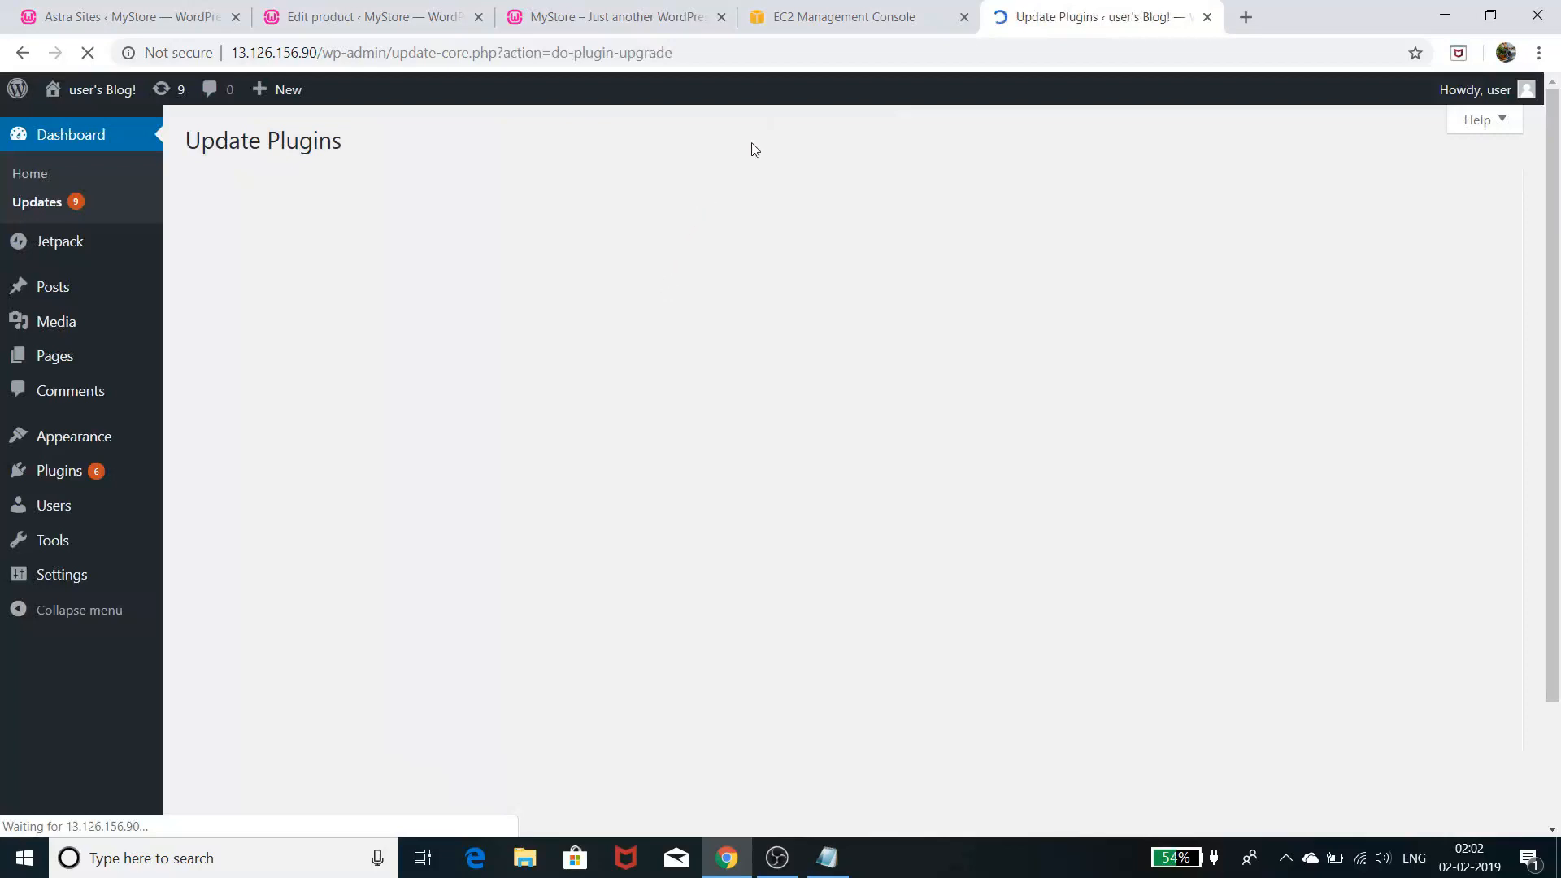
pyautogui.click(827, 857)
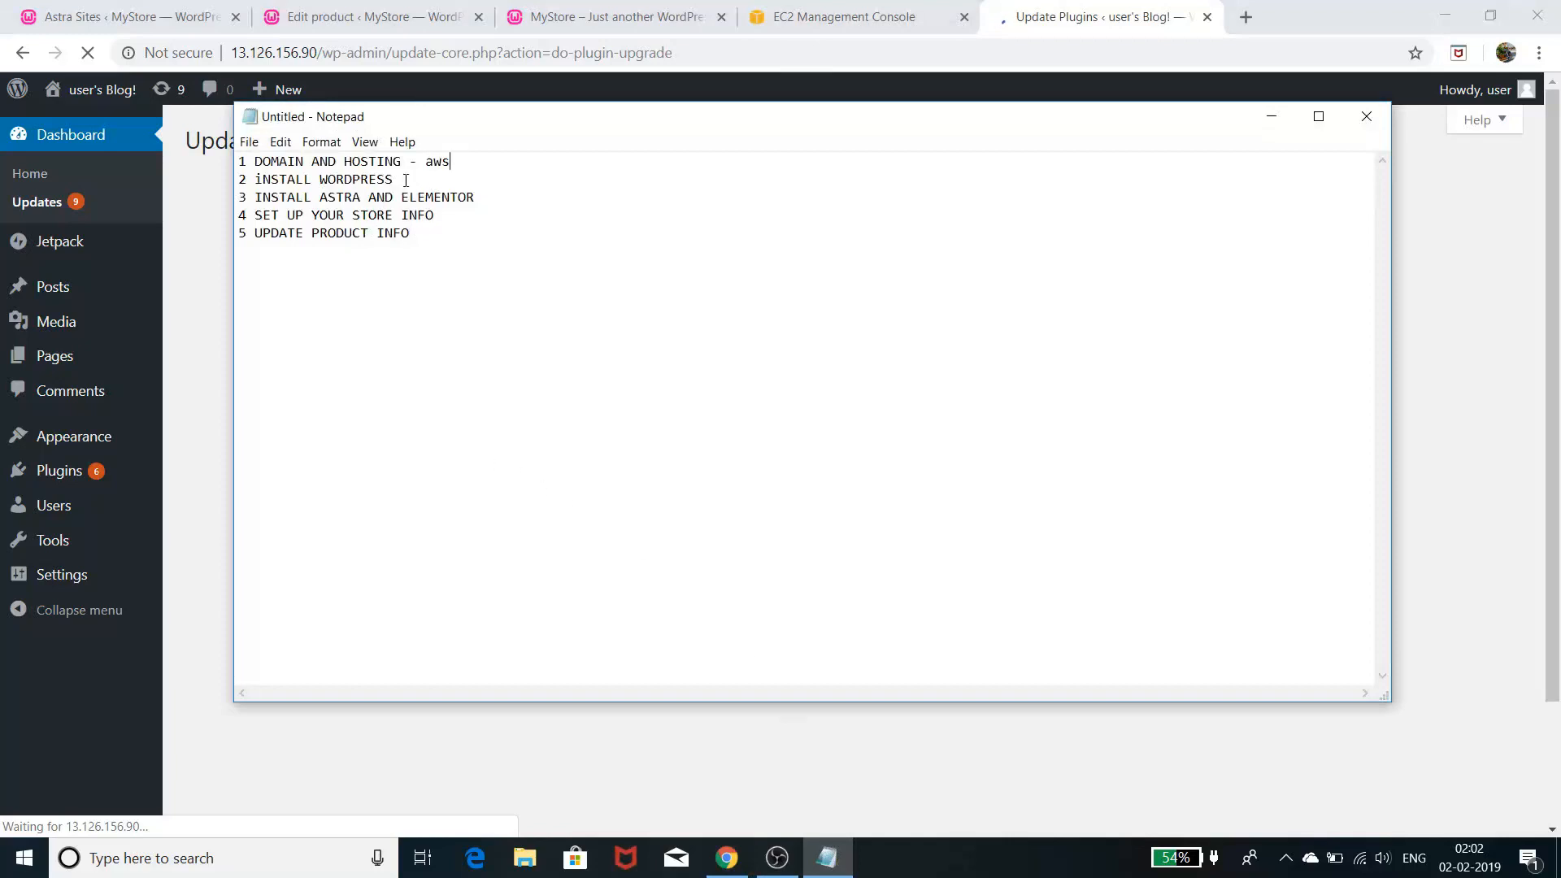
# - Add 'go daddy, hostgator, bluehost' below 2 INSTALL WORDPRESS in Notepad, then minimize it
pyautogui.moveTo(399, 179); pyautogui.dragTo(232, 143)
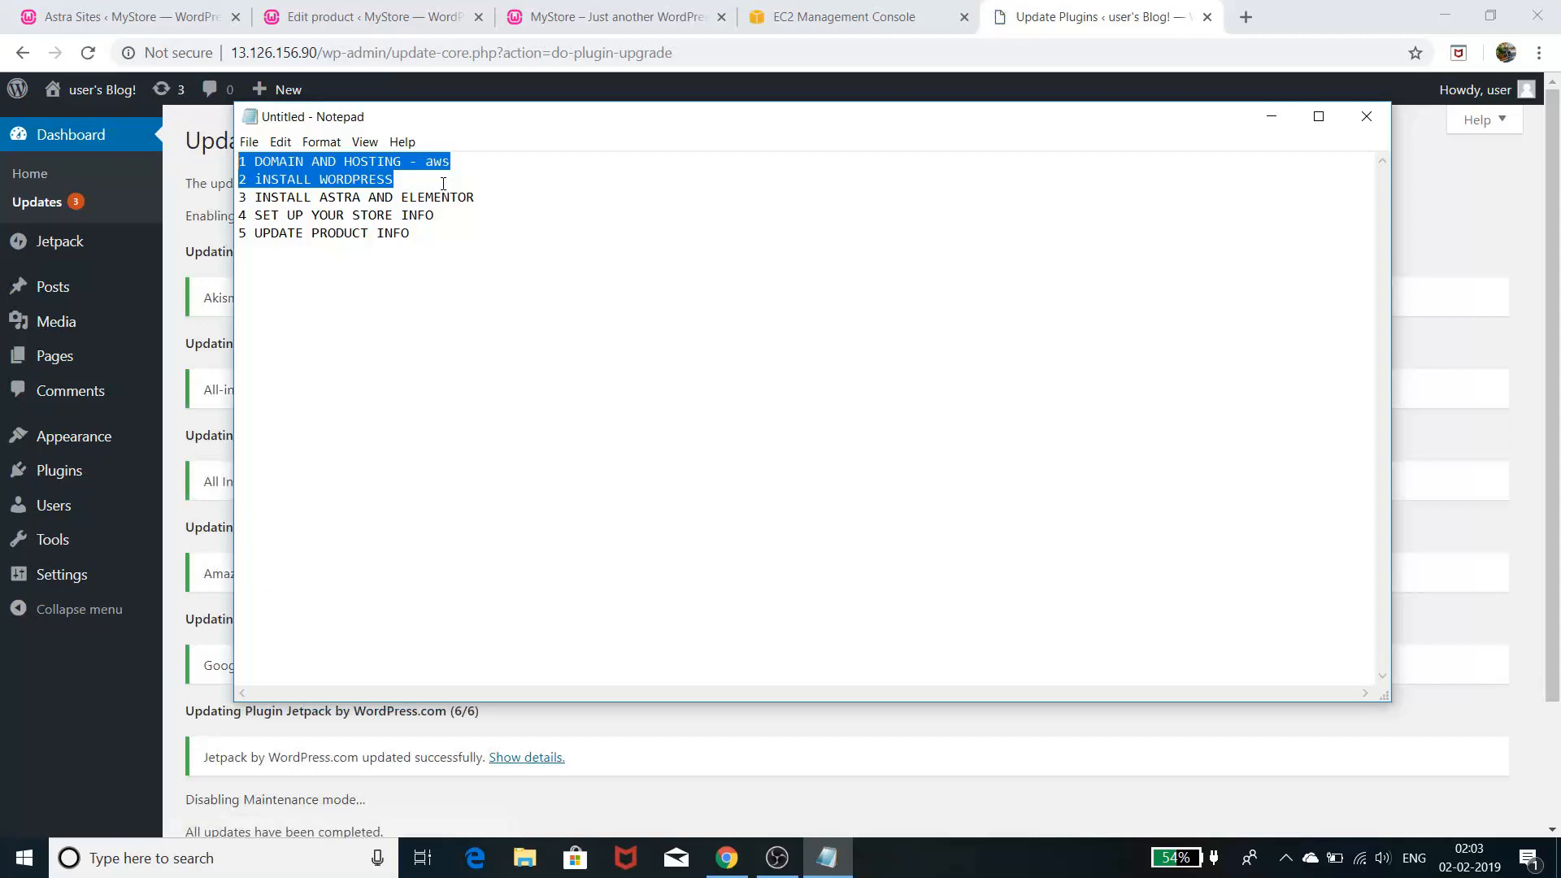
pyautogui.click(474, 174)
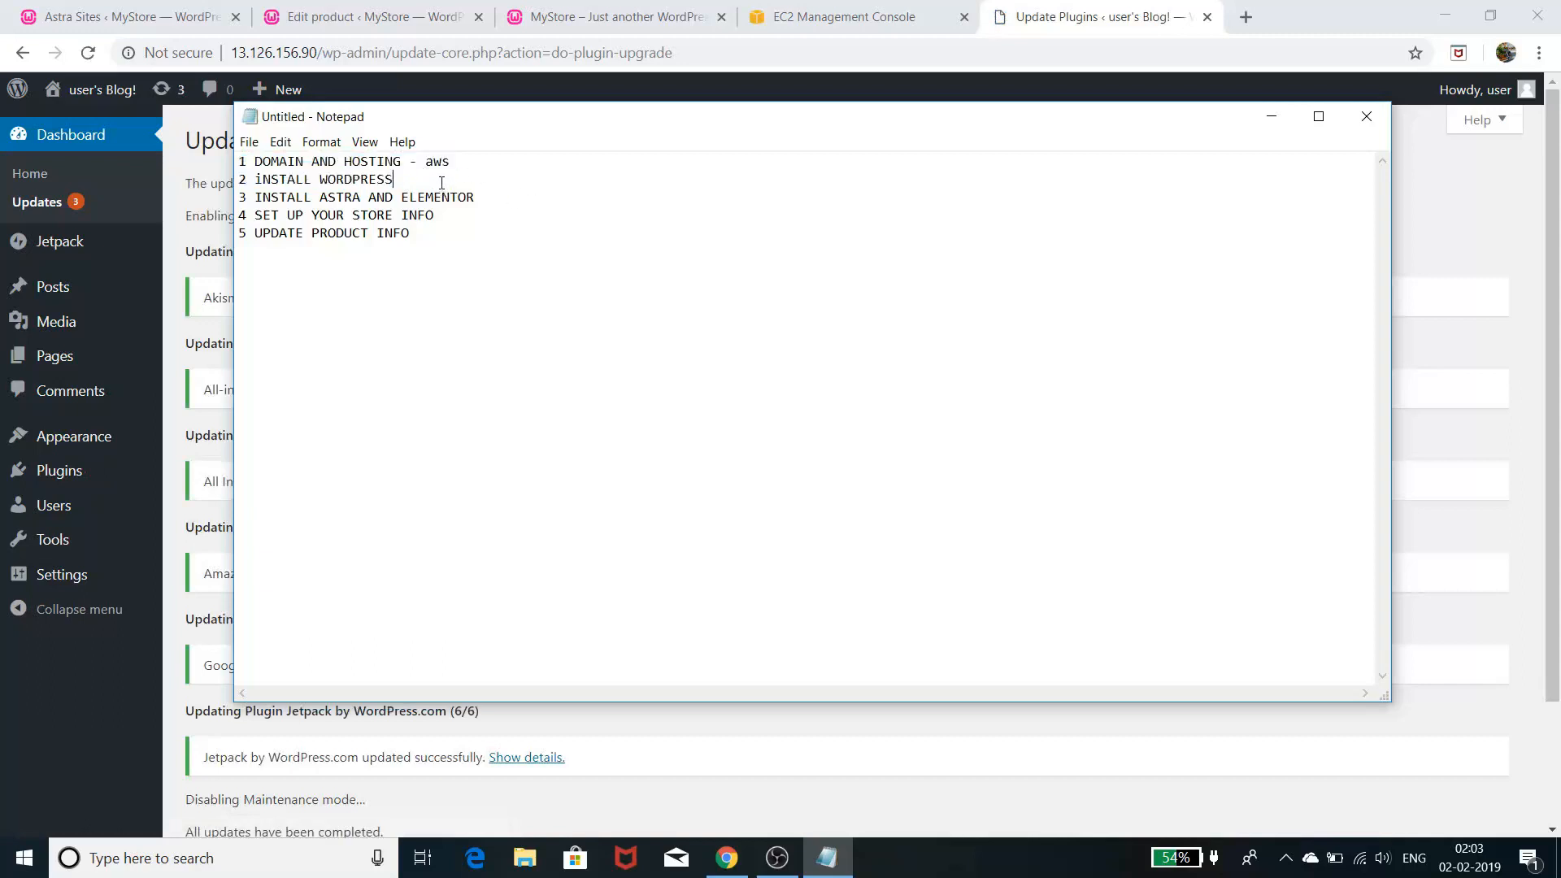
pyautogui.press('Return')
pyautogui.press('Return')
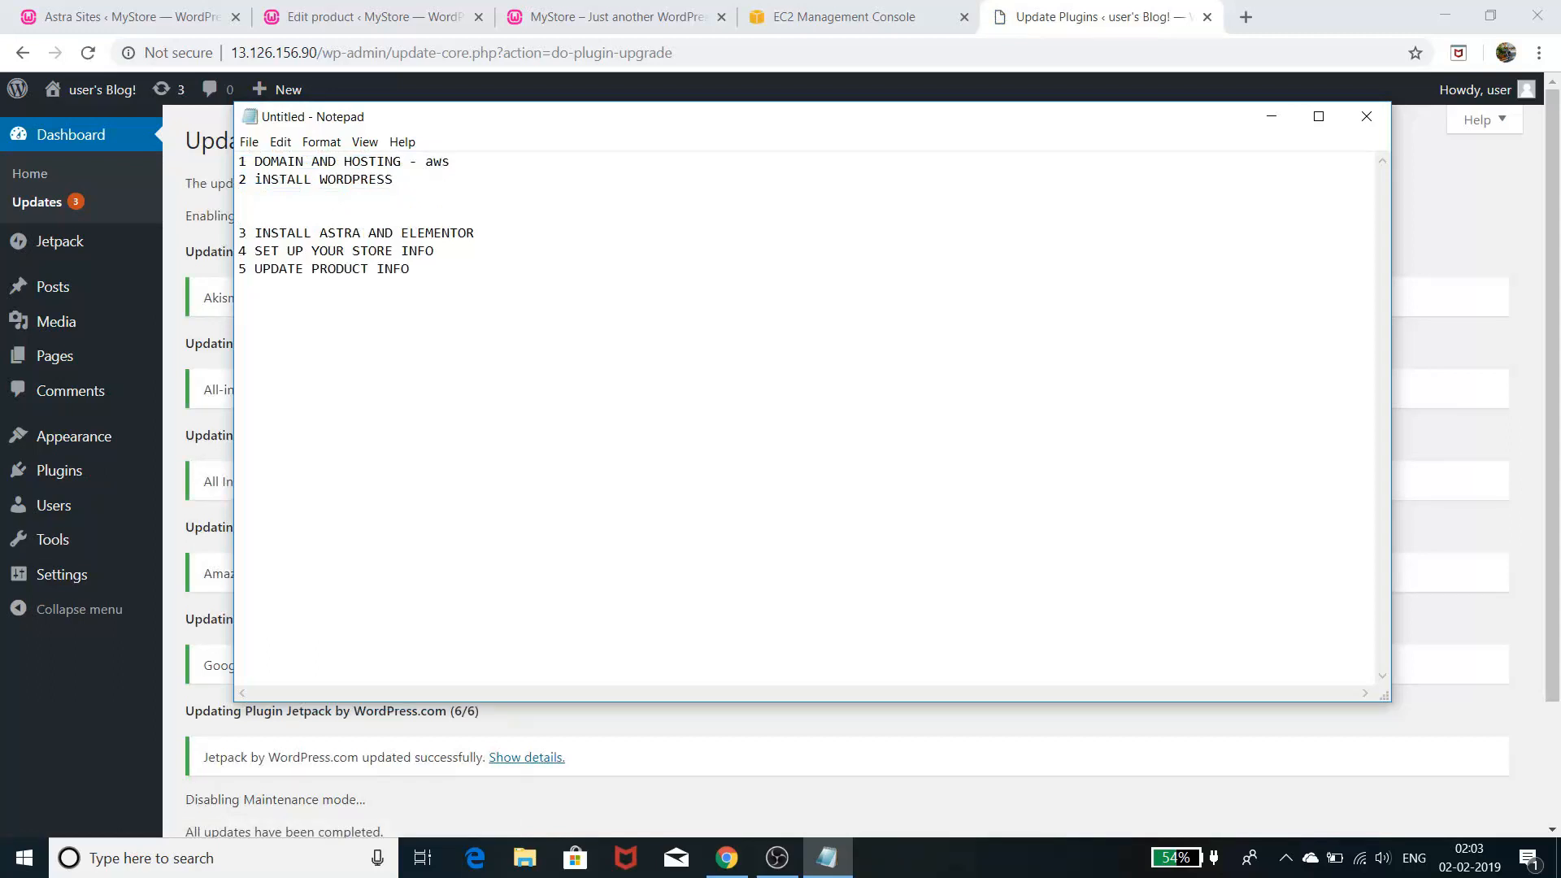
pyautogui.write('go daddy, hostgator, blue')
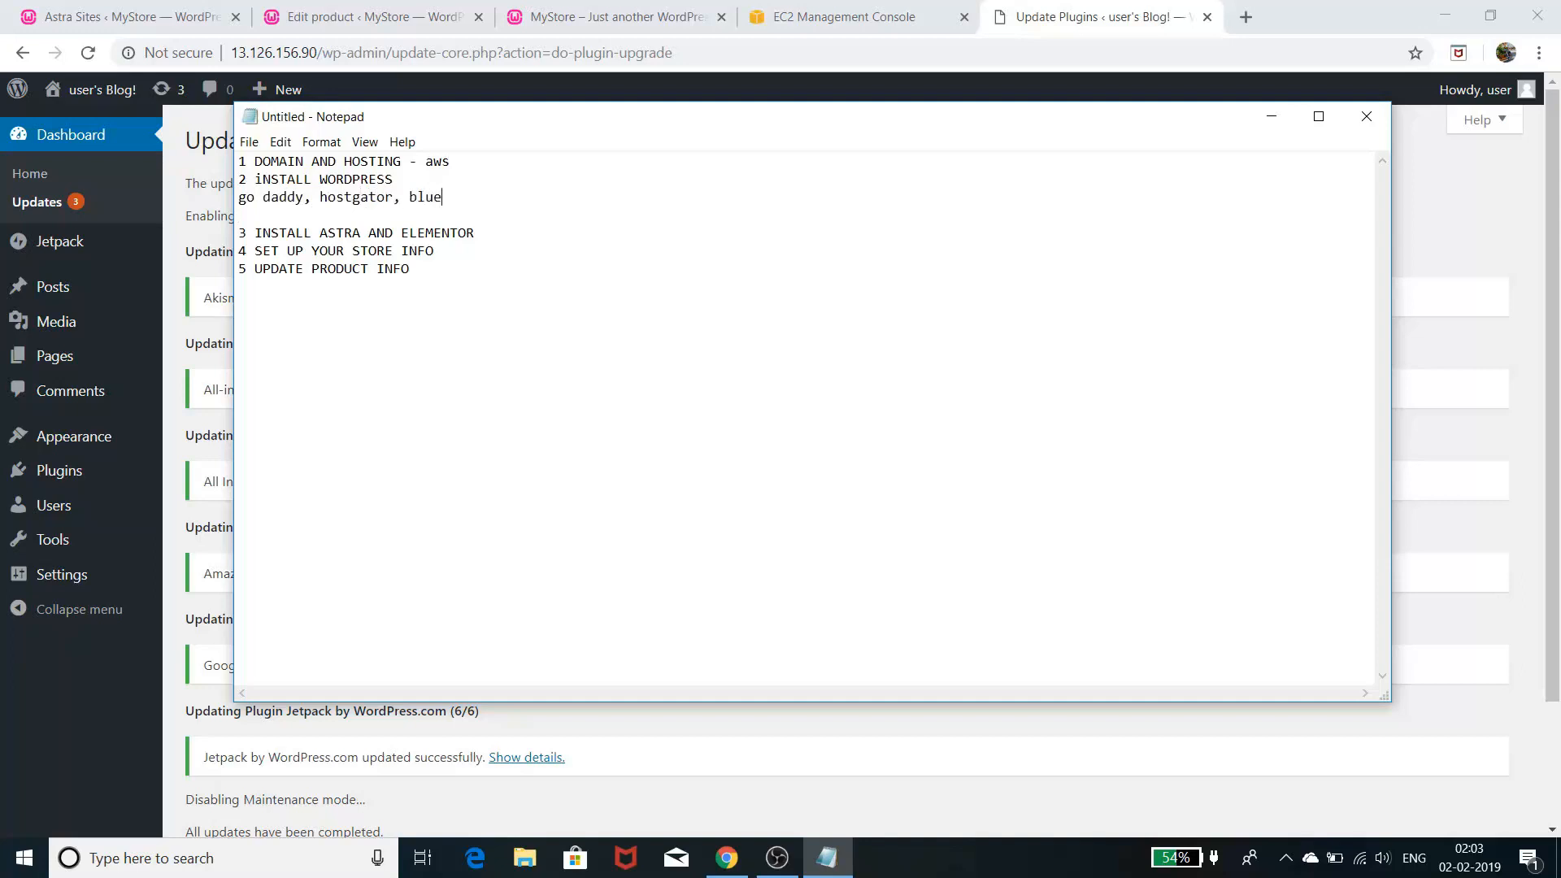
pyautogui.write('host')
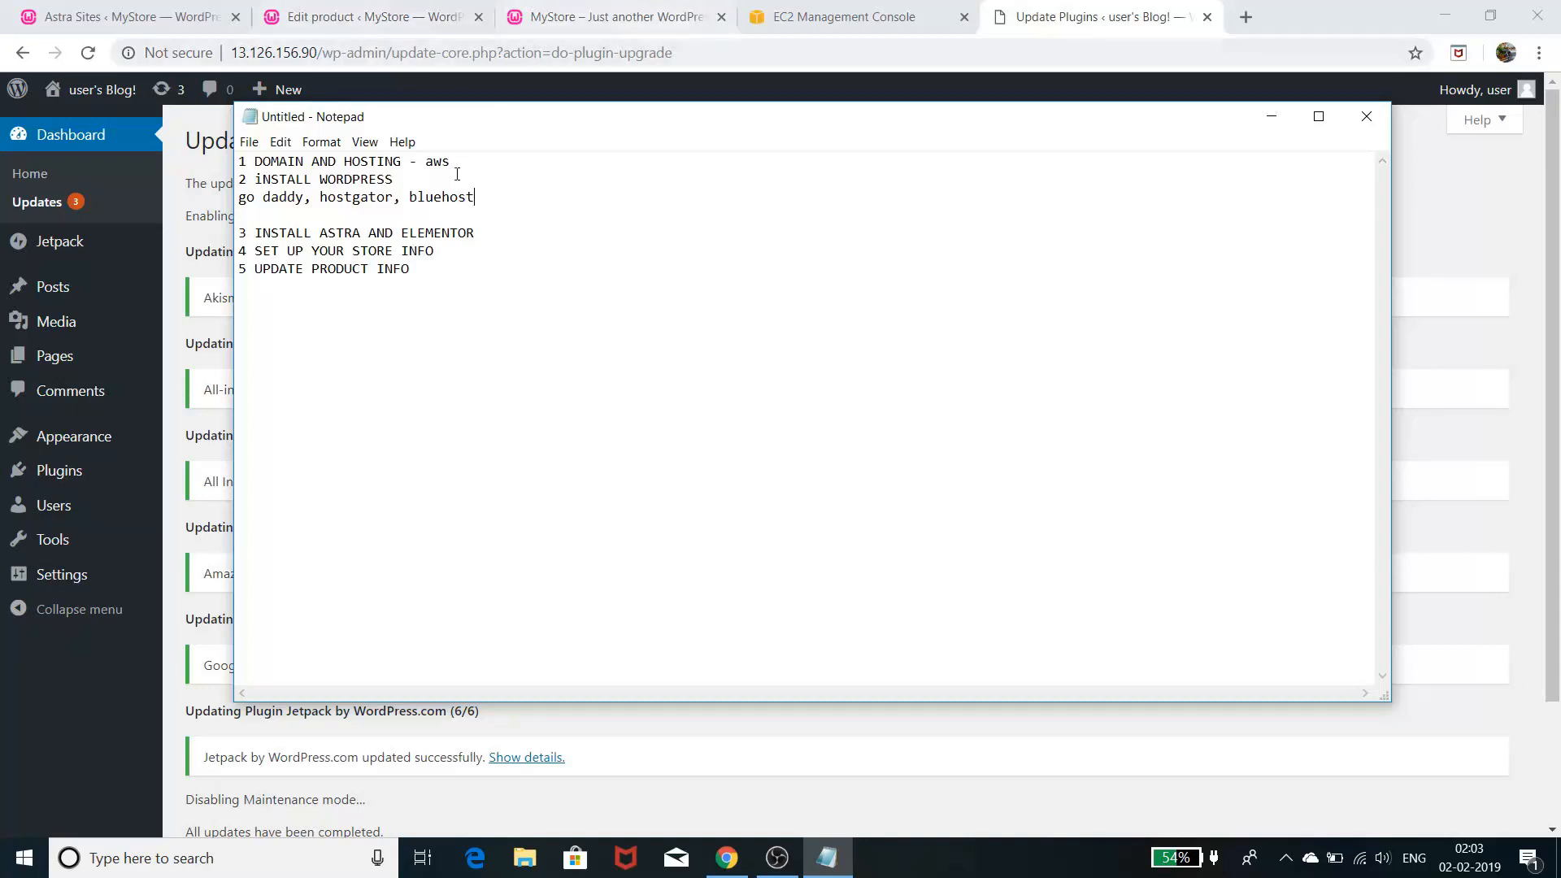
pyautogui.click(1271, 122)
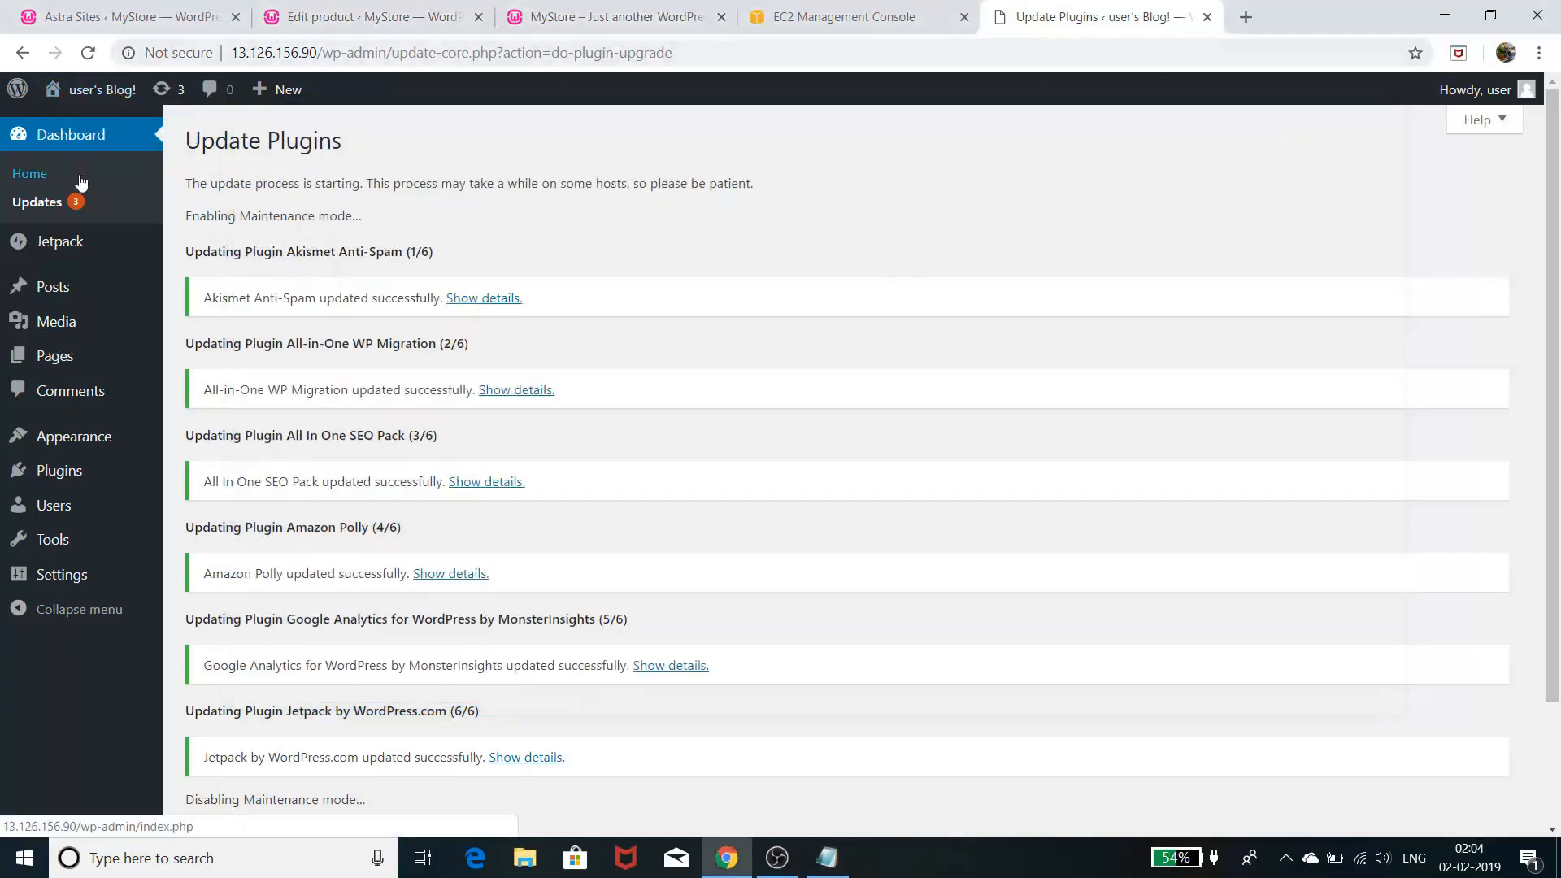
# - Go from the dashboard to the installed themes page and browse new themes available
pyautogui.click(79, 144)
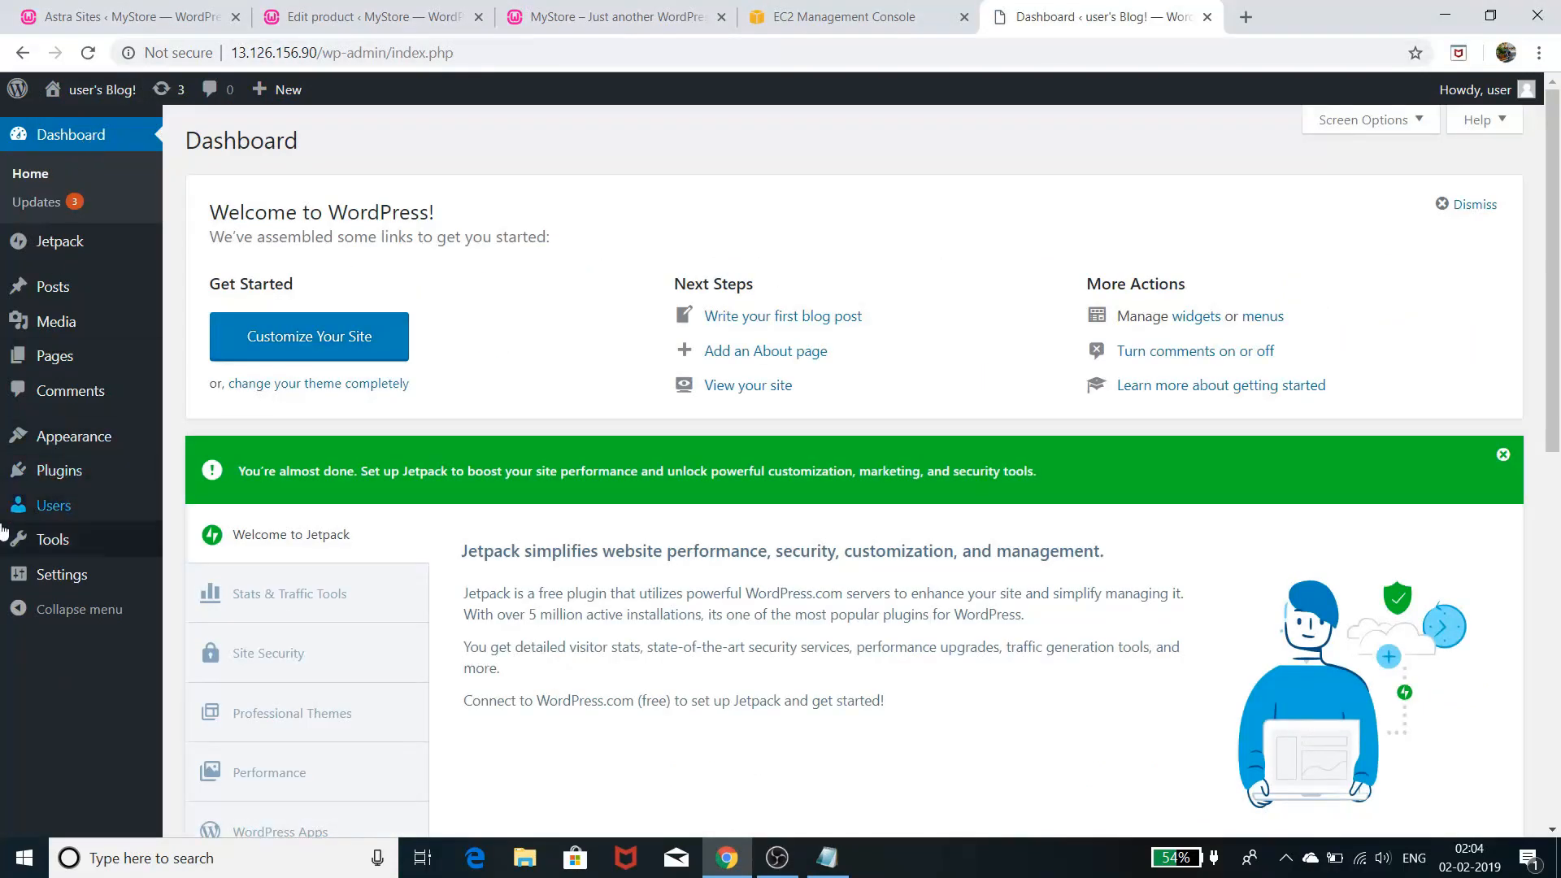
pyautogui.moveTo(69, 445)
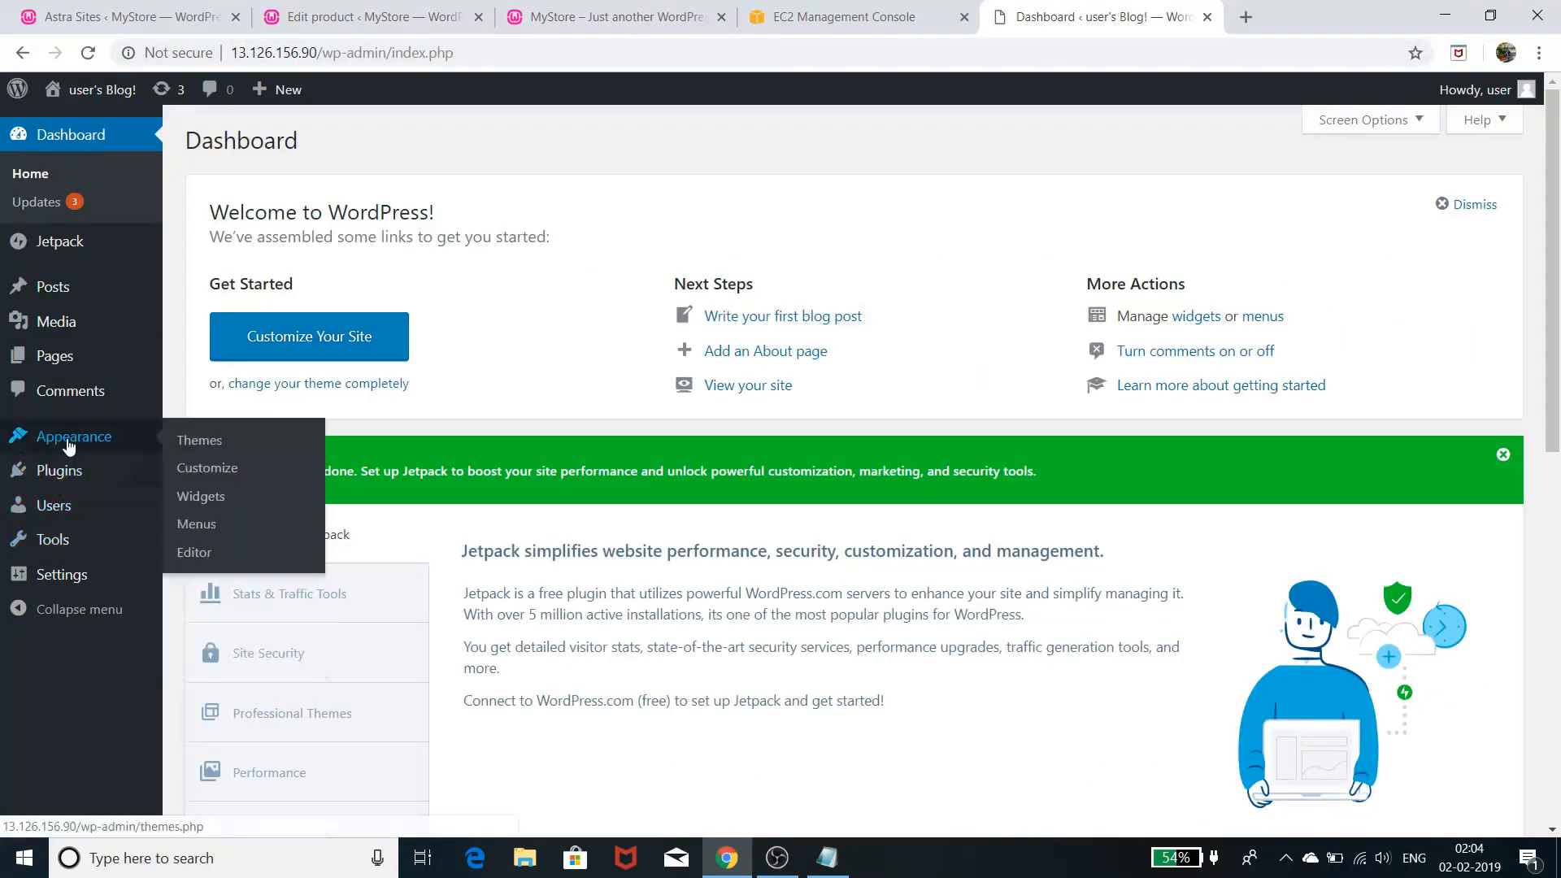
pyautogui.click(216, 439)
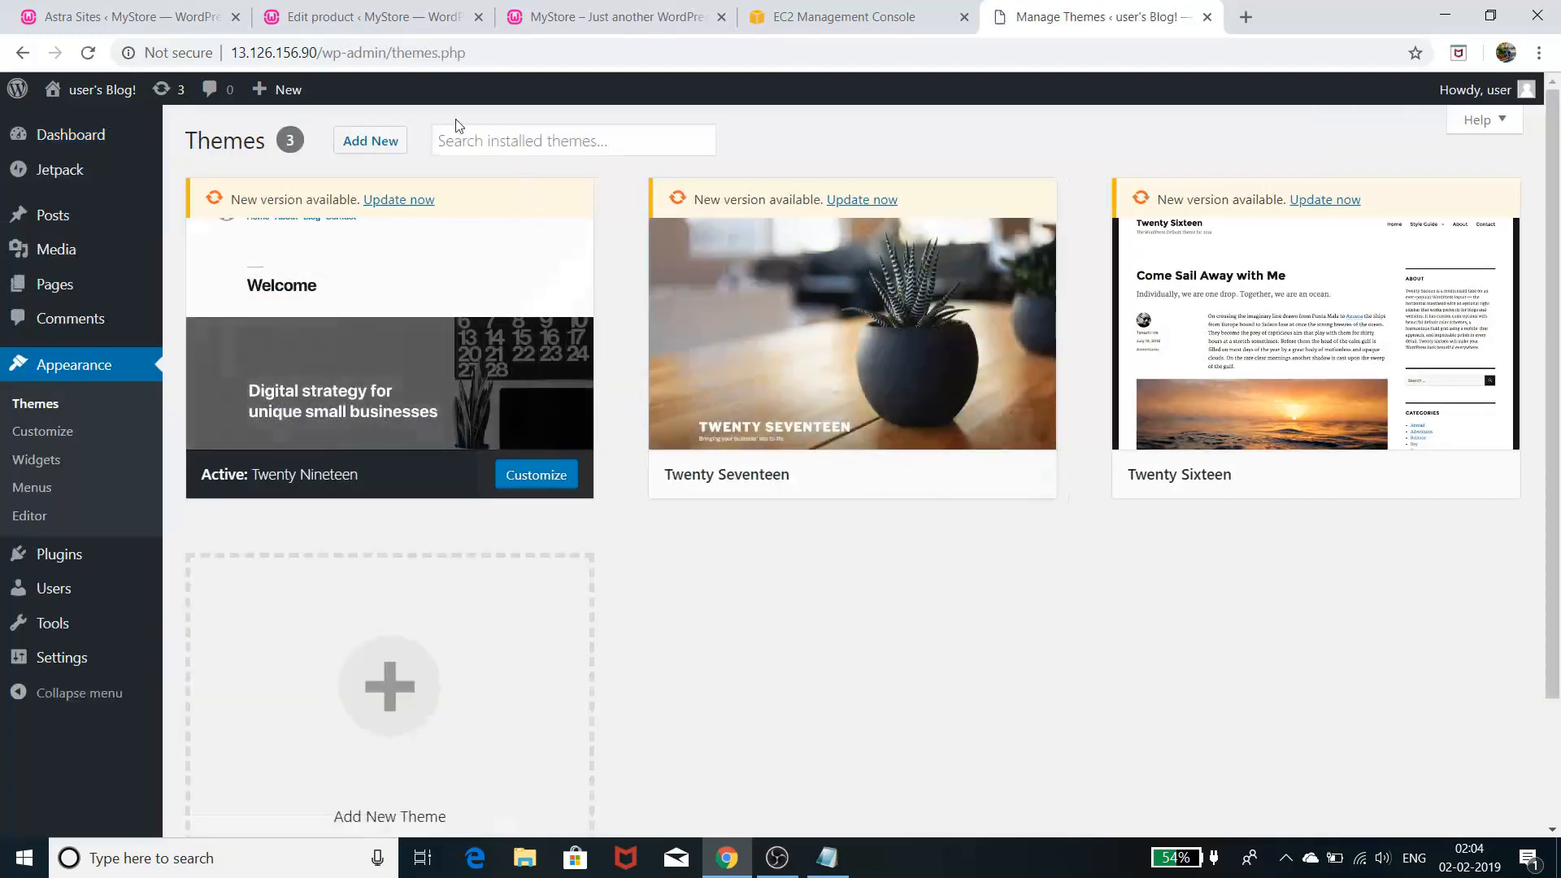
pyautogui.click(354, 142)
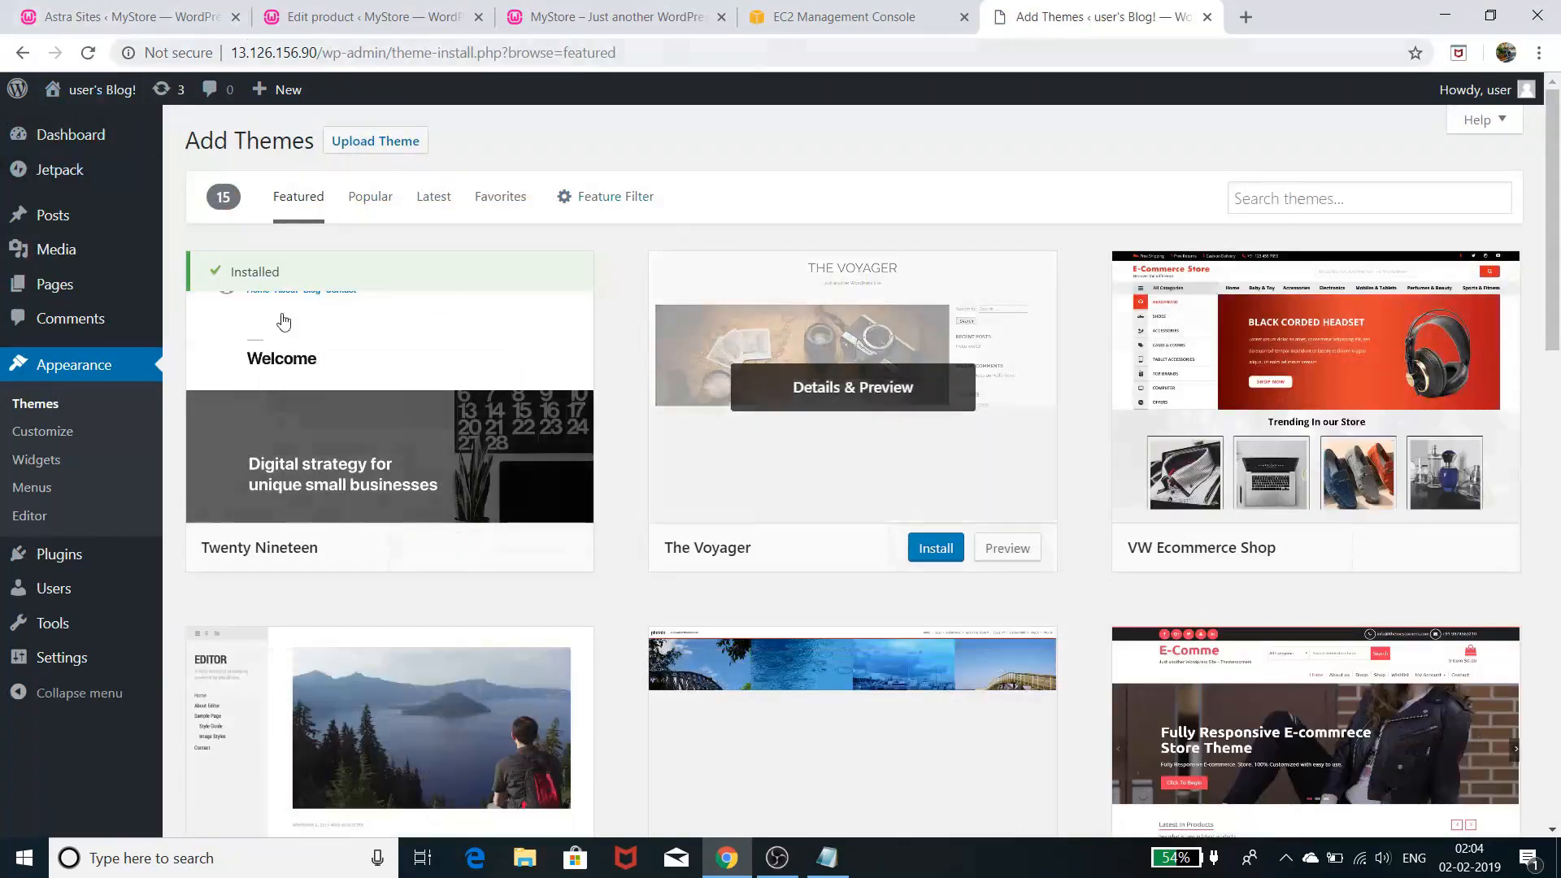
# - View the live blog's front page, then return to Themes with Twenty Nineteen active
pyautogui.rightClick(110, 89)
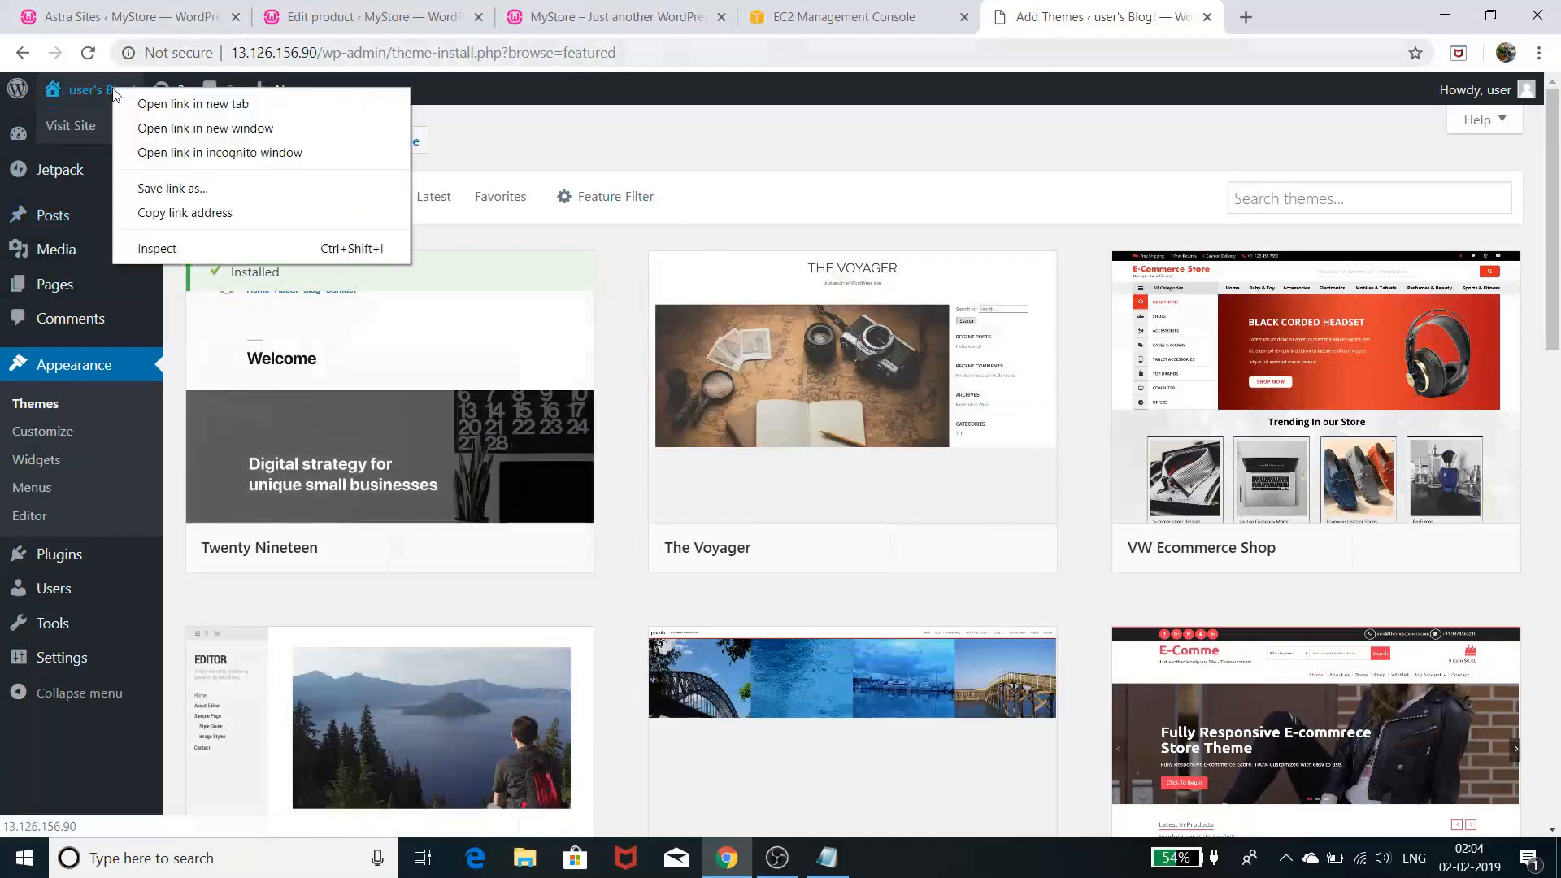
pyautogui.click(66, 130)
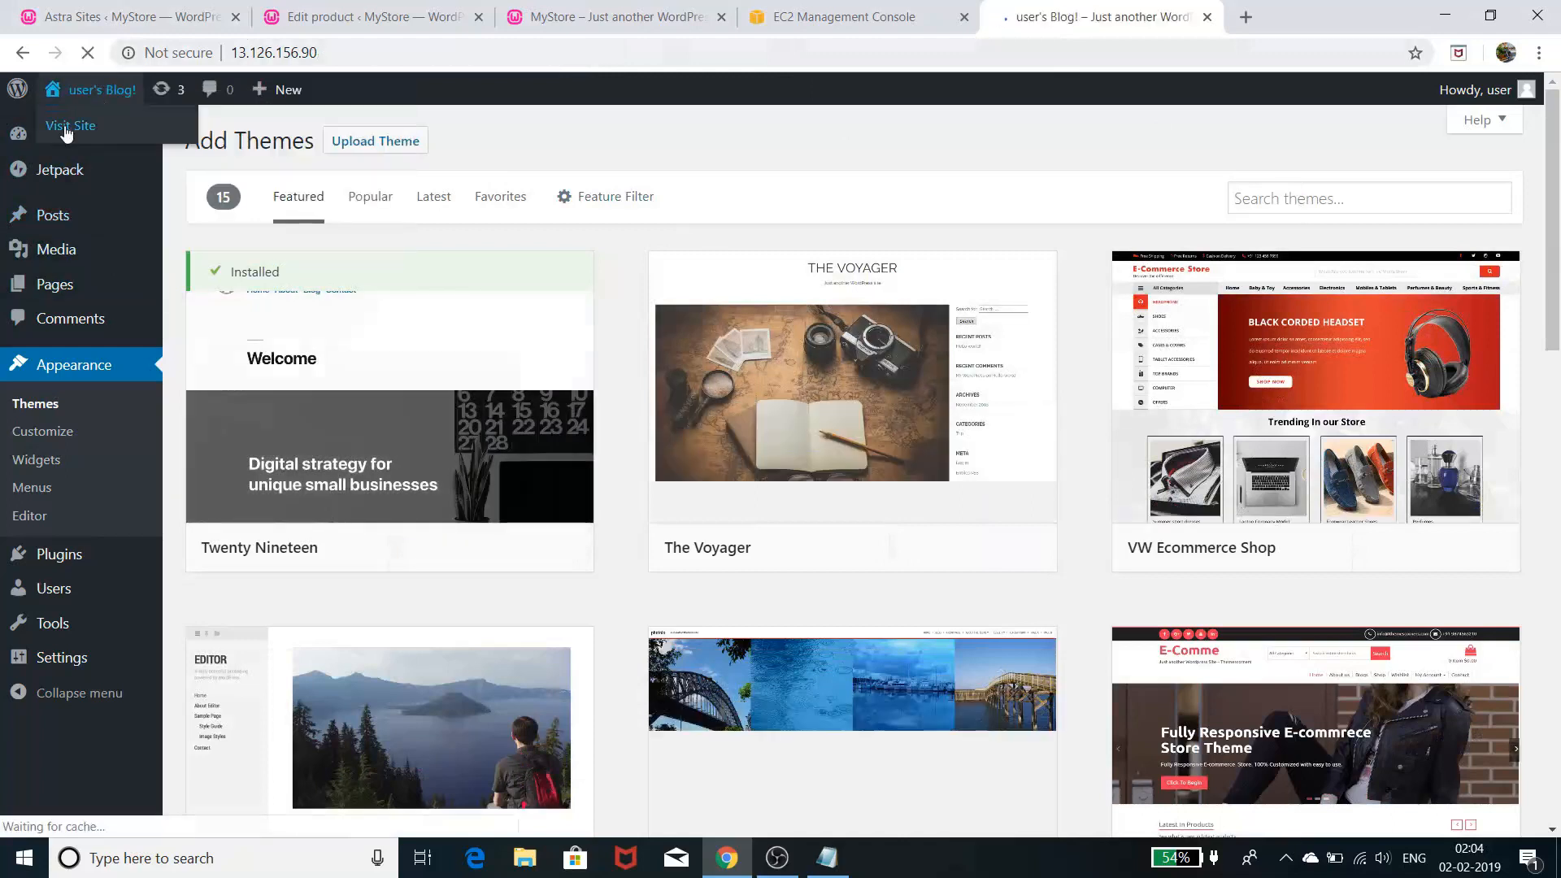
pyautogui.scroll(-10, 662, 487)
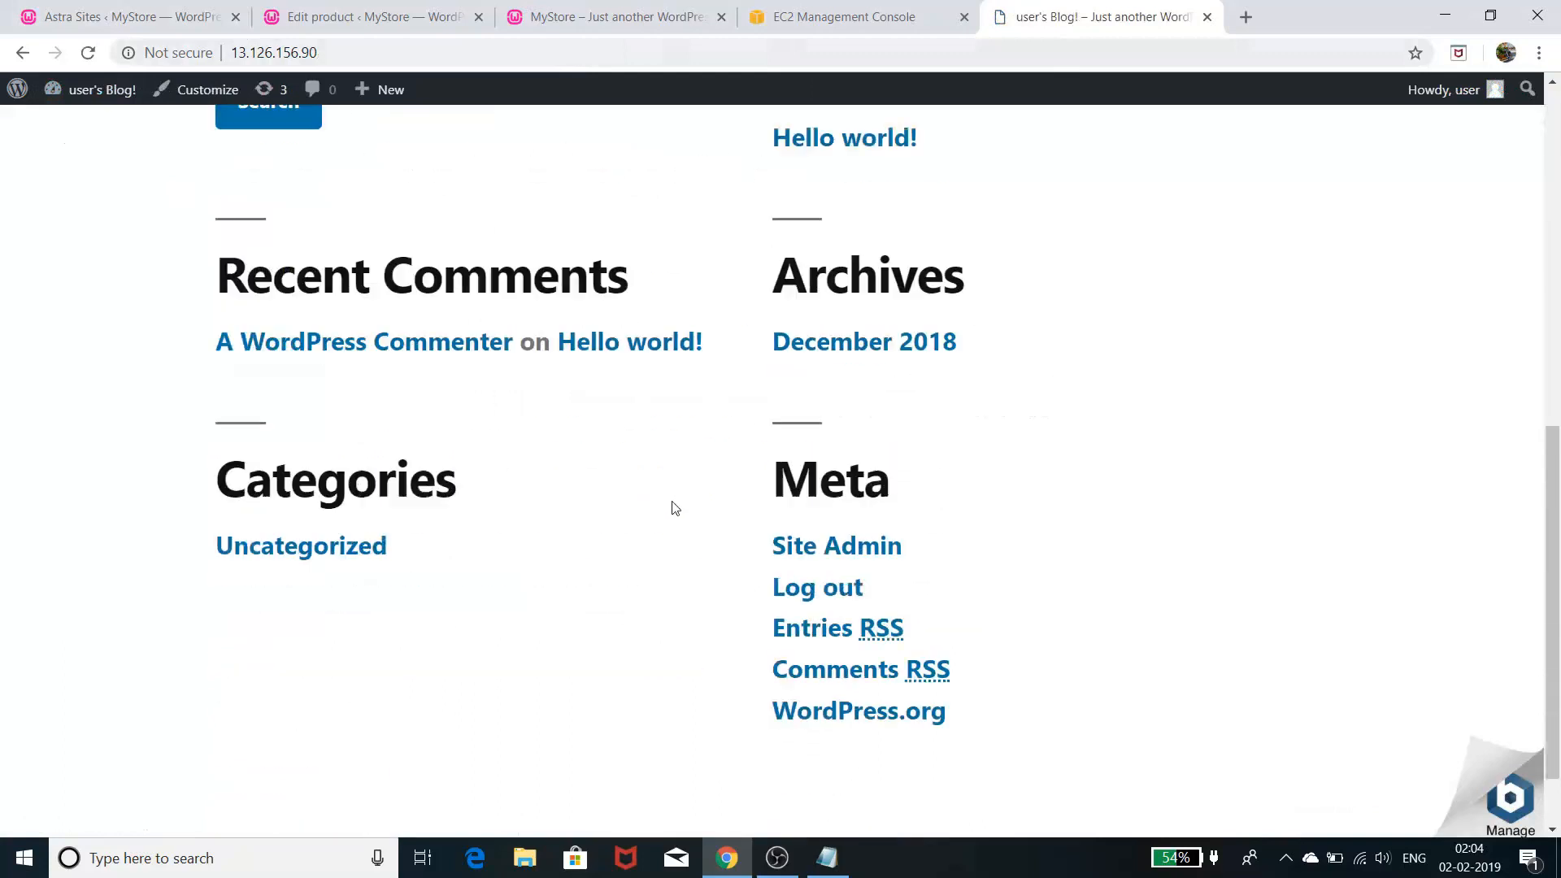
pyautogui.scroll(-1, 674, 508)
pyautogui.scroll(10, 675, 507)
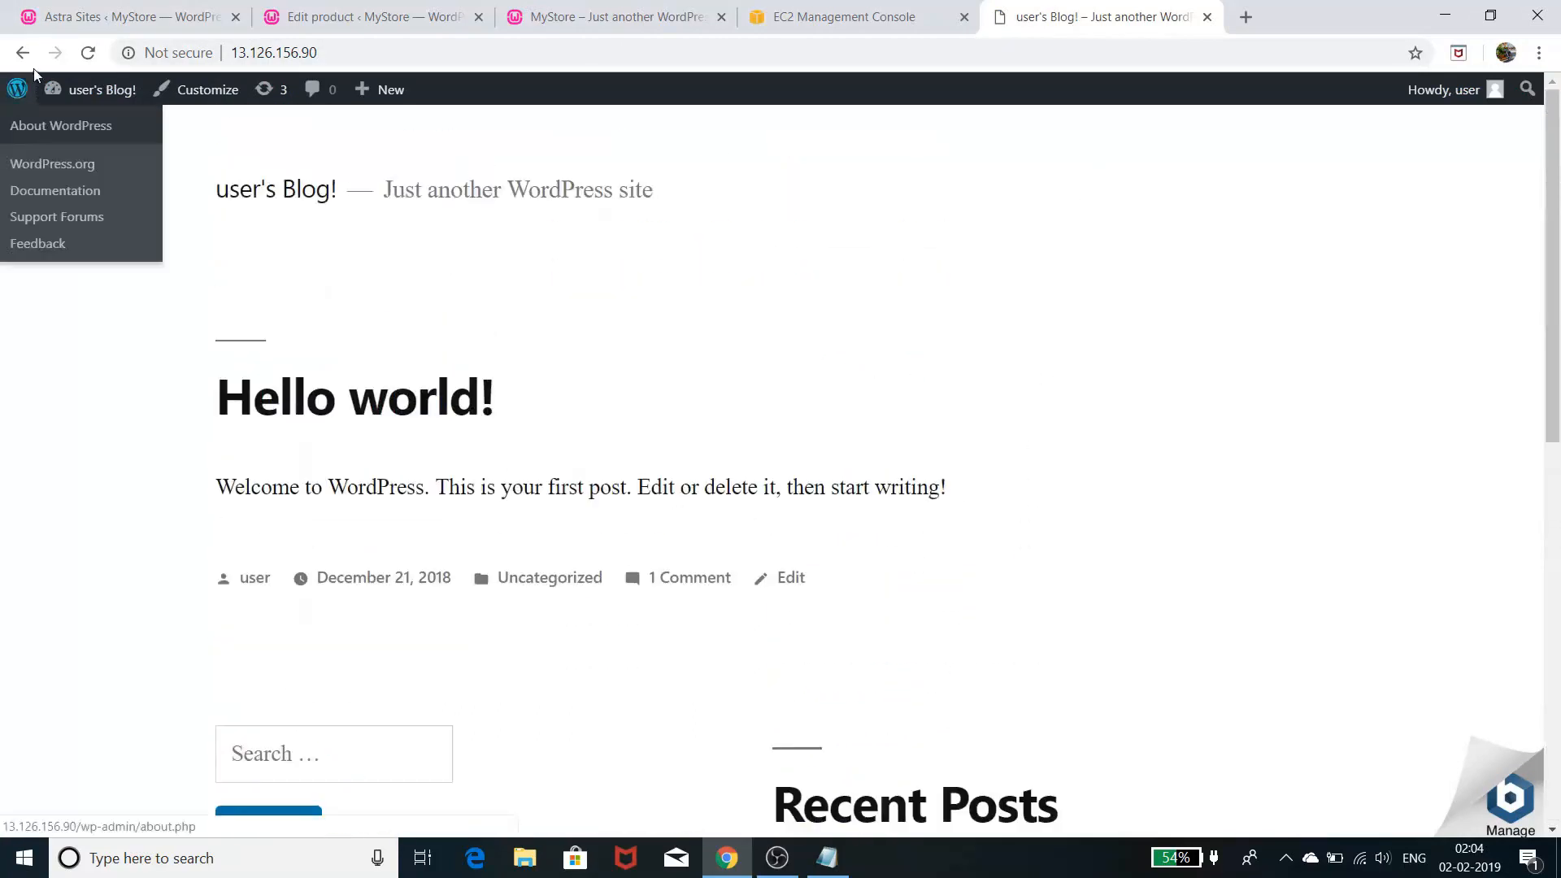
pyautogui.moveTo(87, 91)
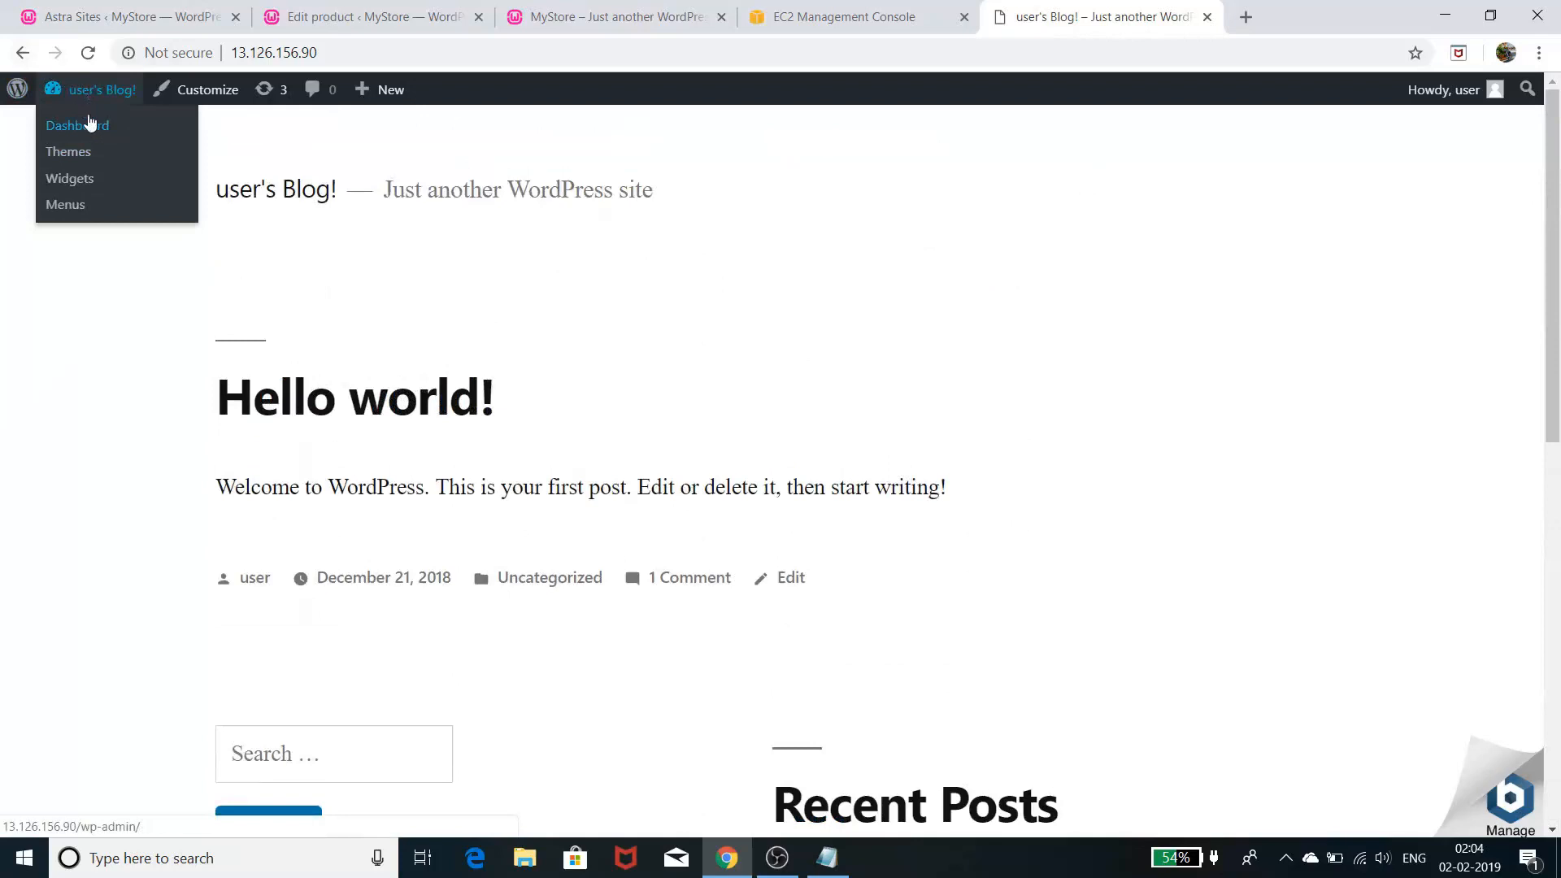
pyautogui.click(72, 152)
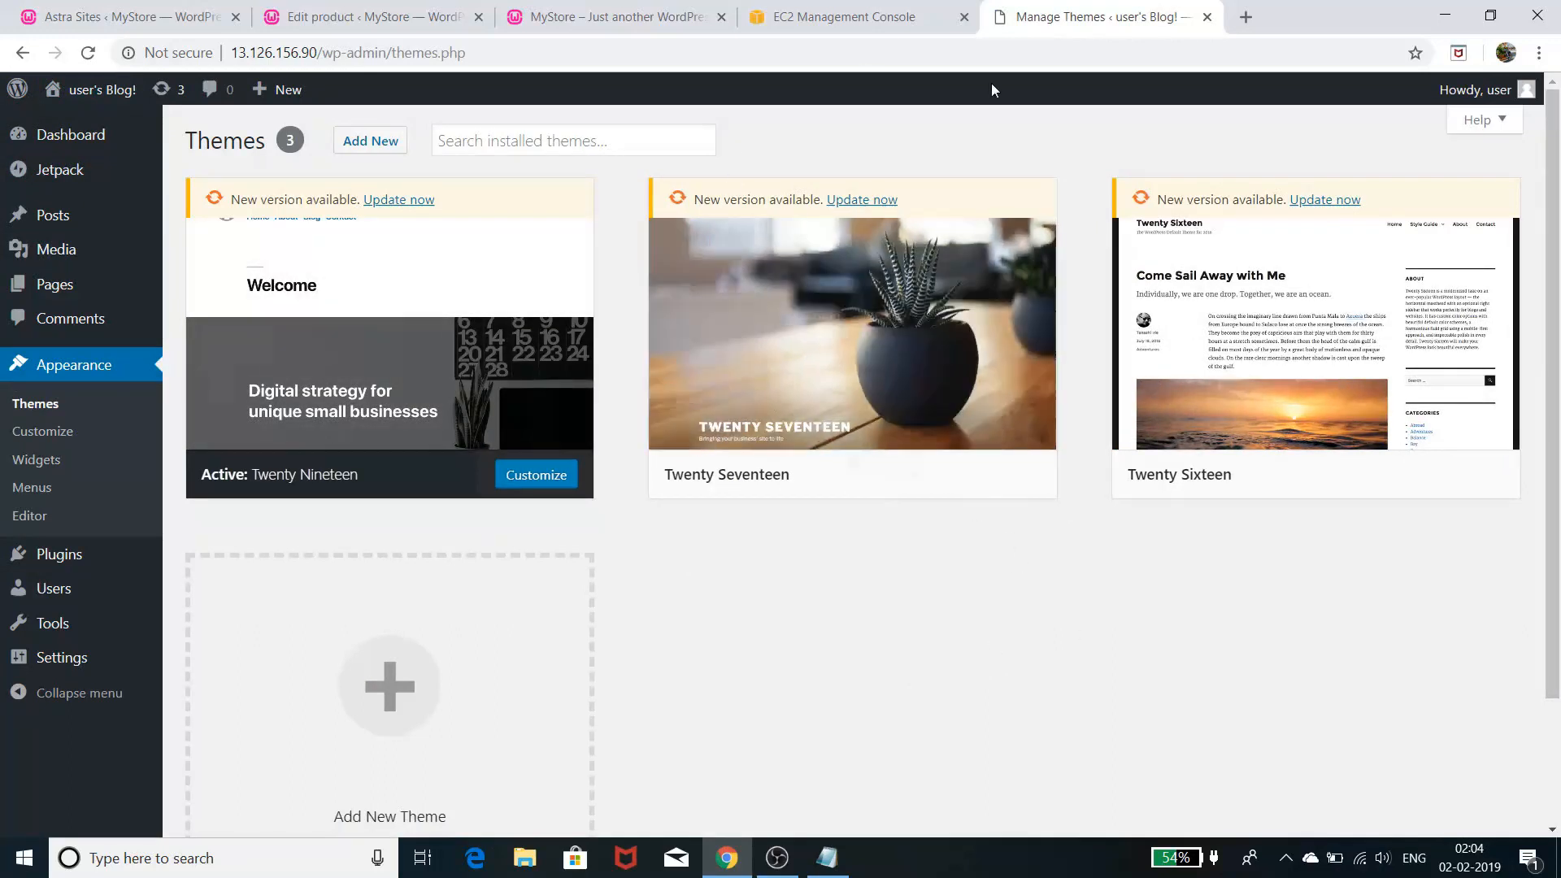
pyautogui.click(346, 22)
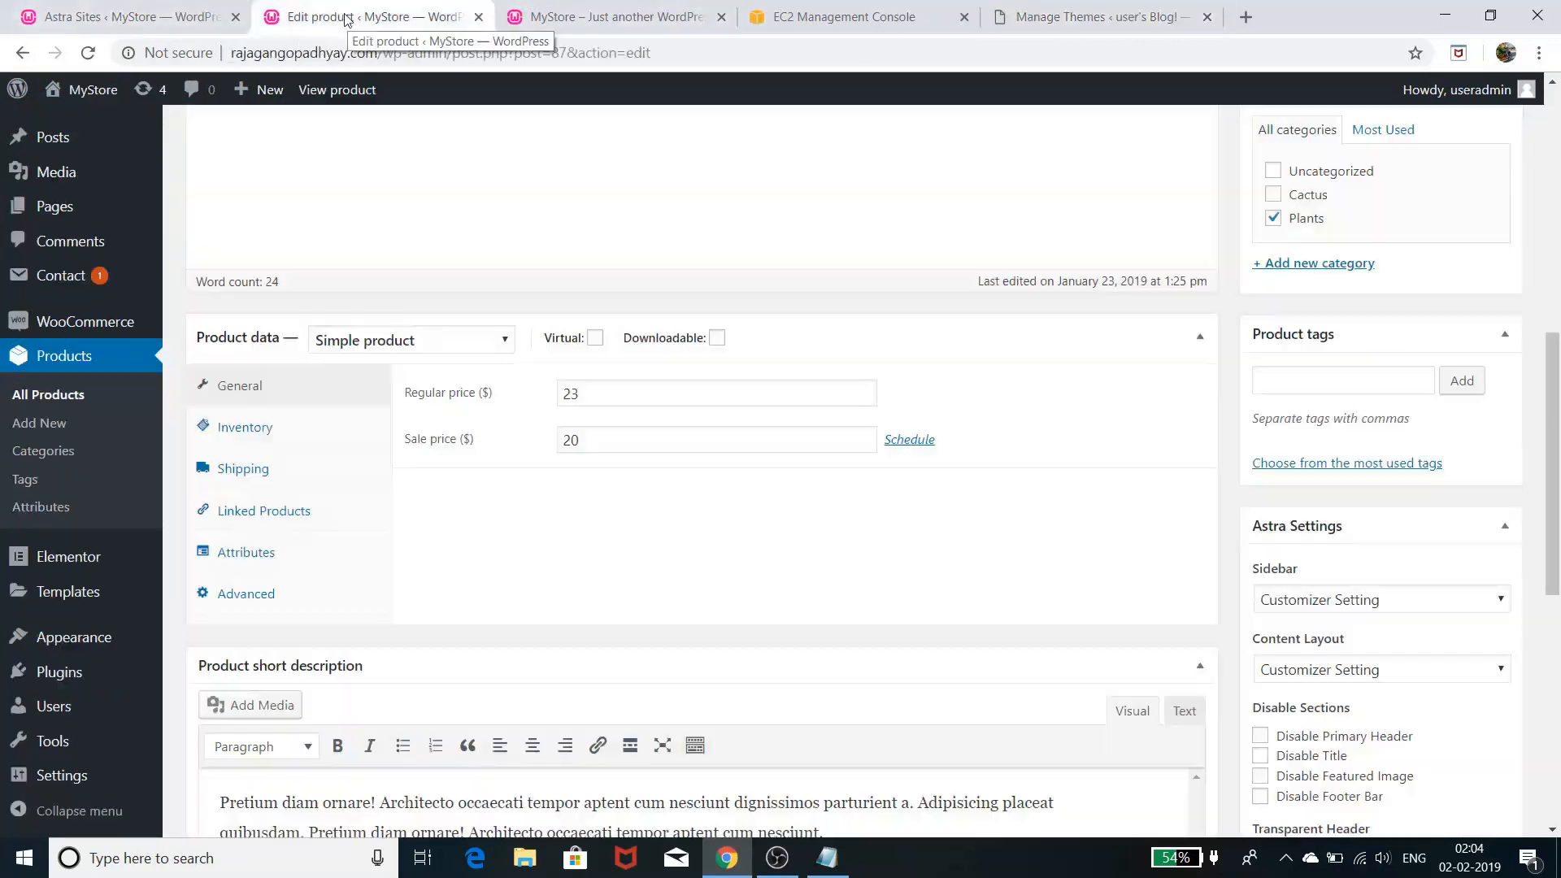
pyautogui.click(87, 14)
pyautogui.click(651, 19)
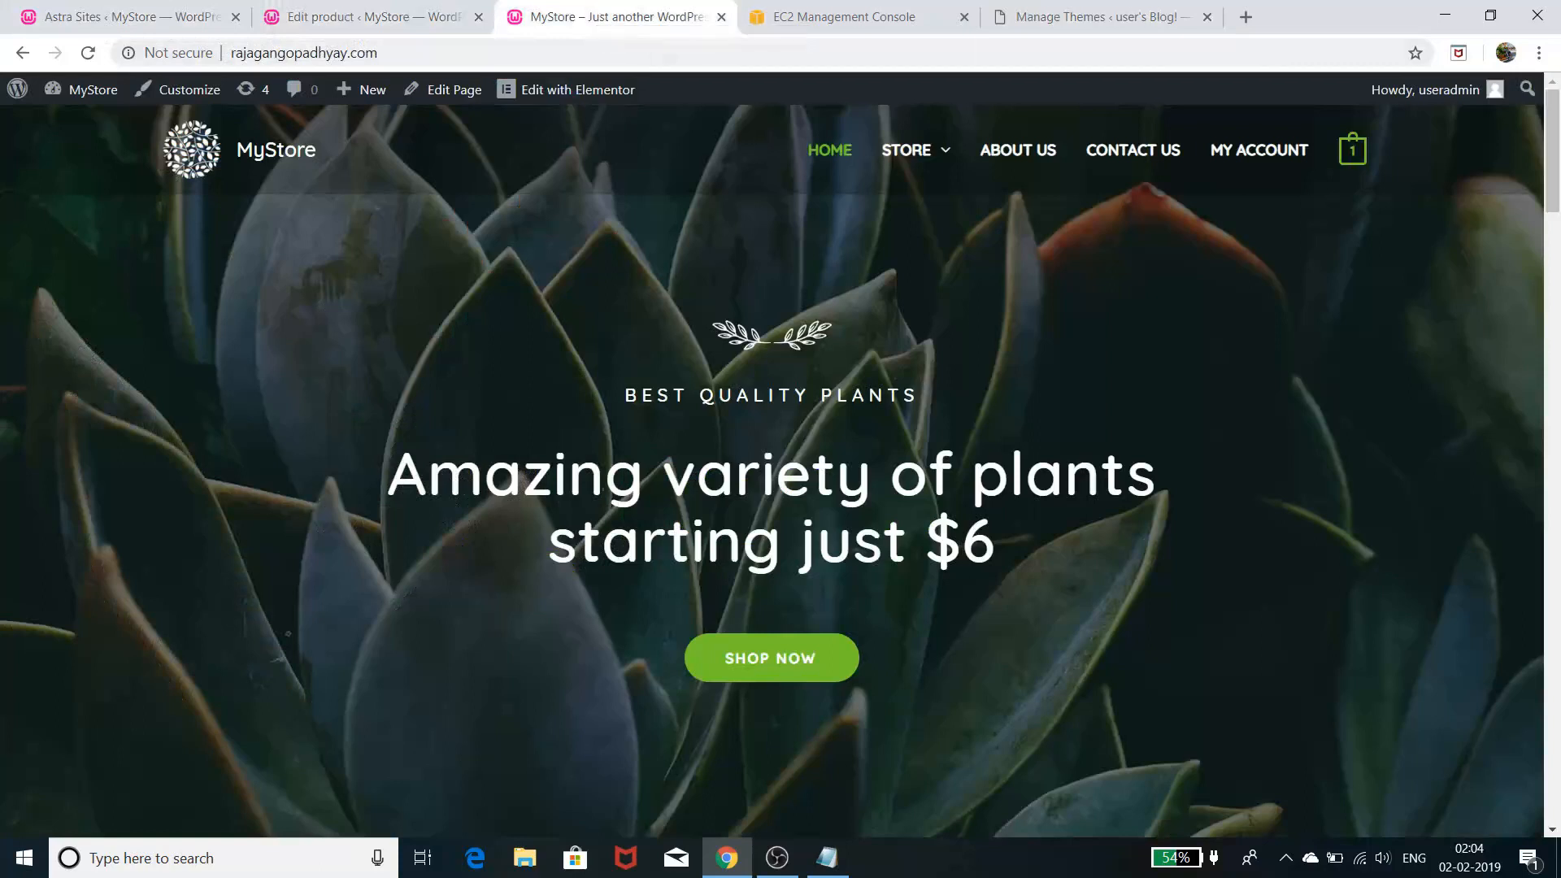
pyautogui.scroll(-10, 554, 519)
pyautogui.scroll(-15, 557, 527)
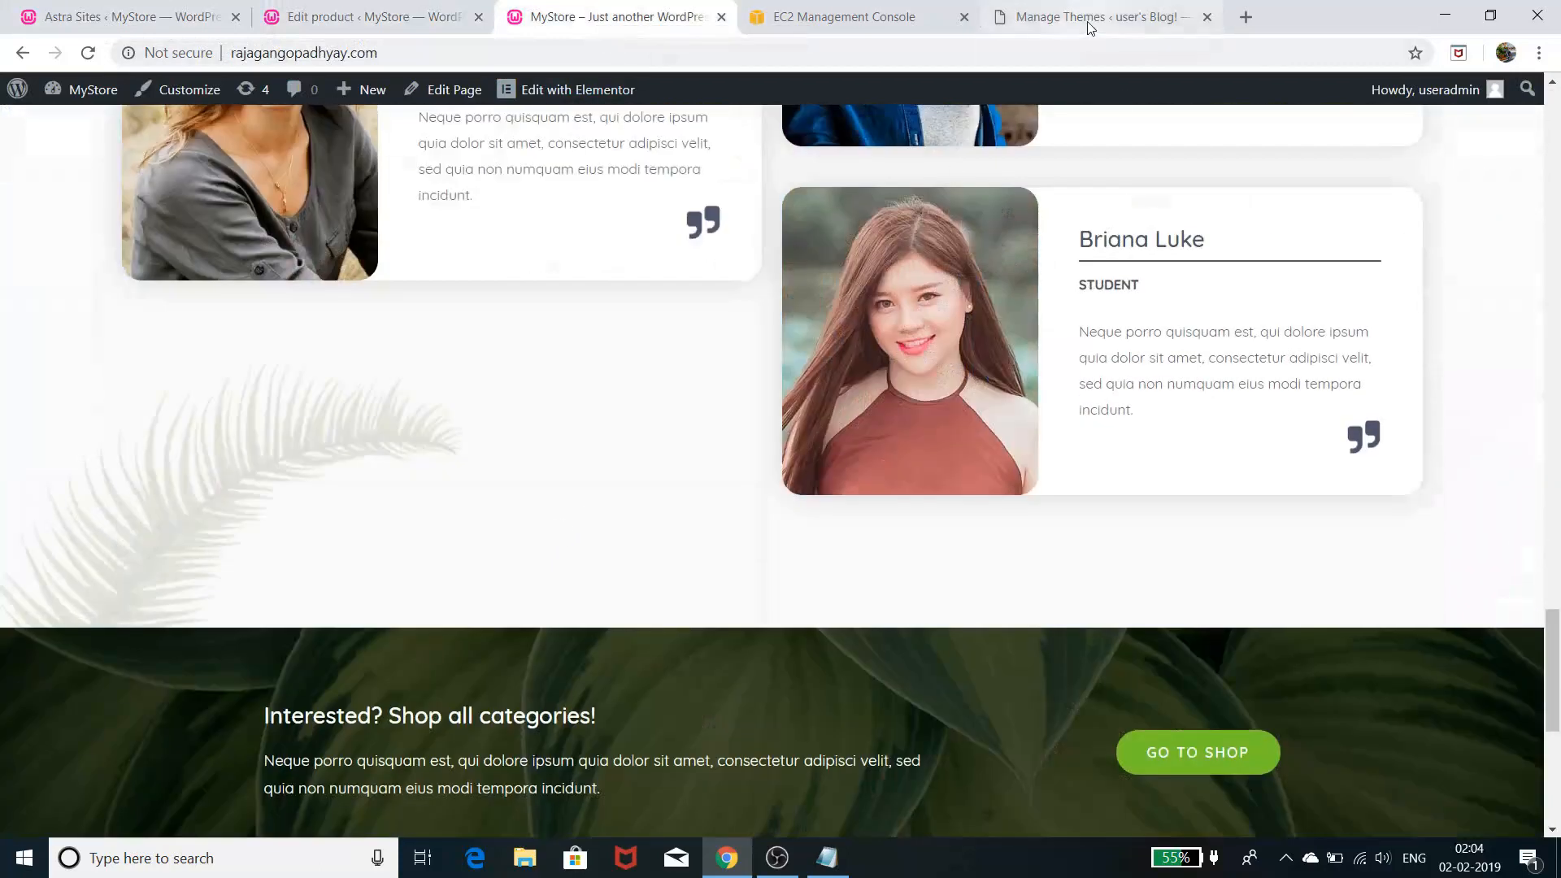
pyautogui.click(1094, 18)
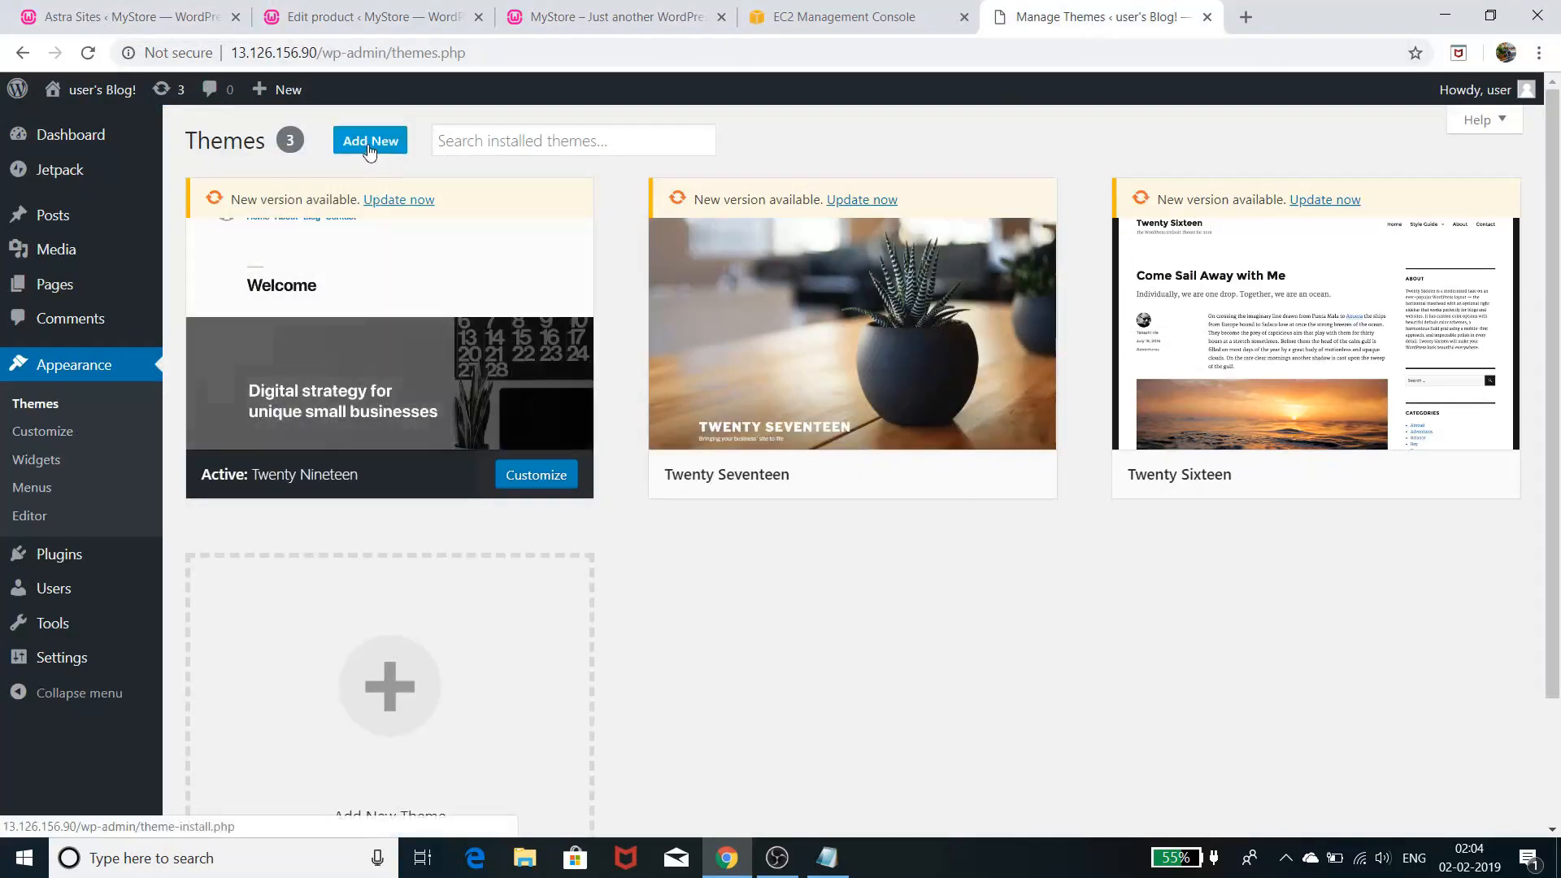
pyautogui.moveTo(106, 97)
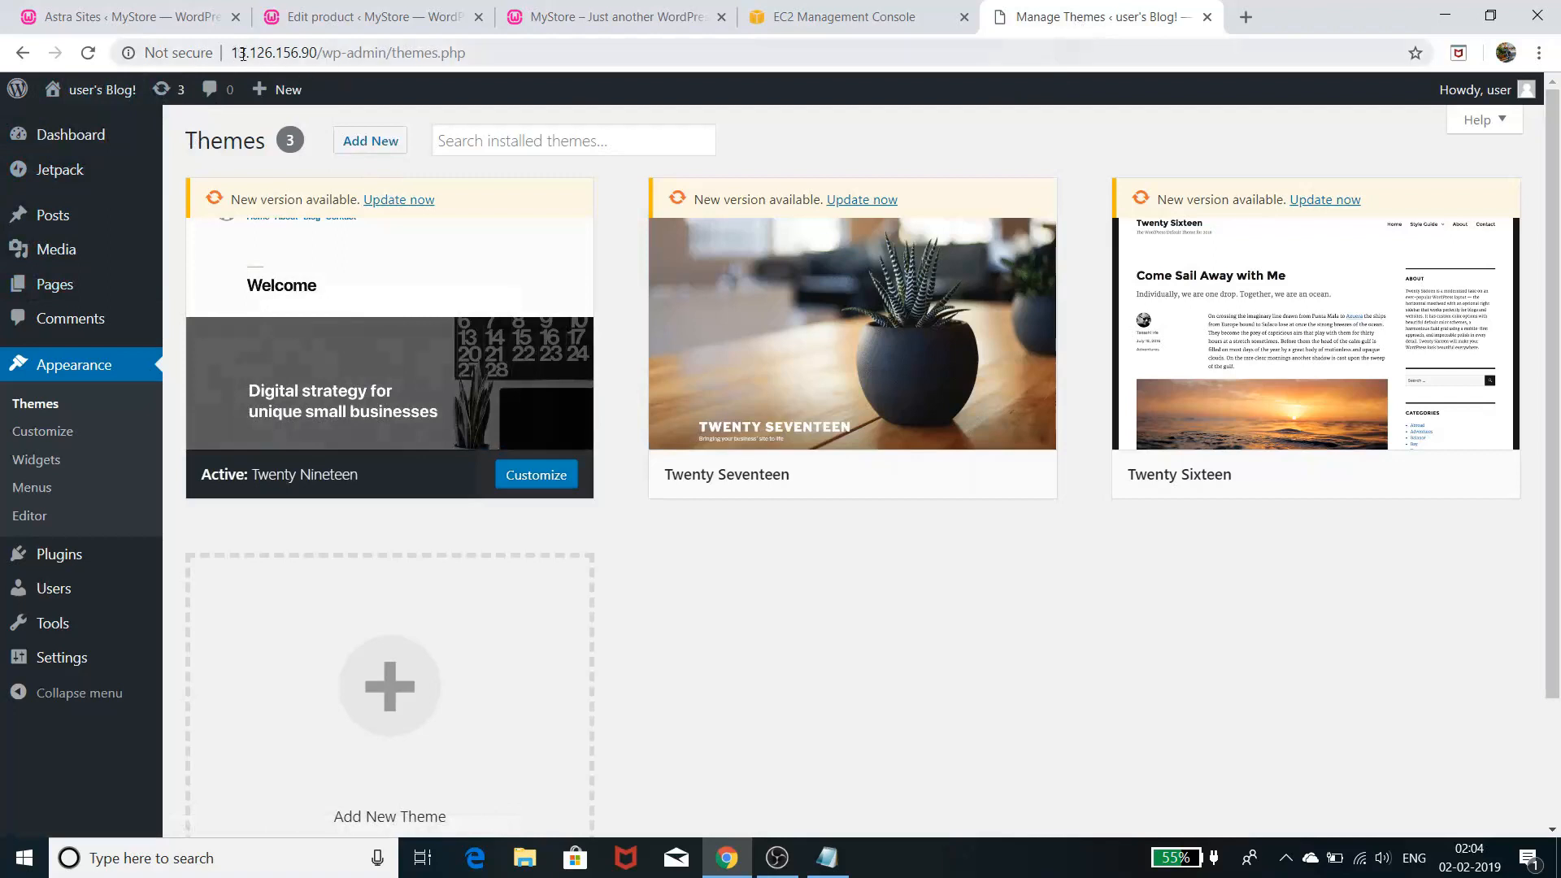
pyautogui.moveTo(318, 54); pyautogui.dragTo(218, 42)
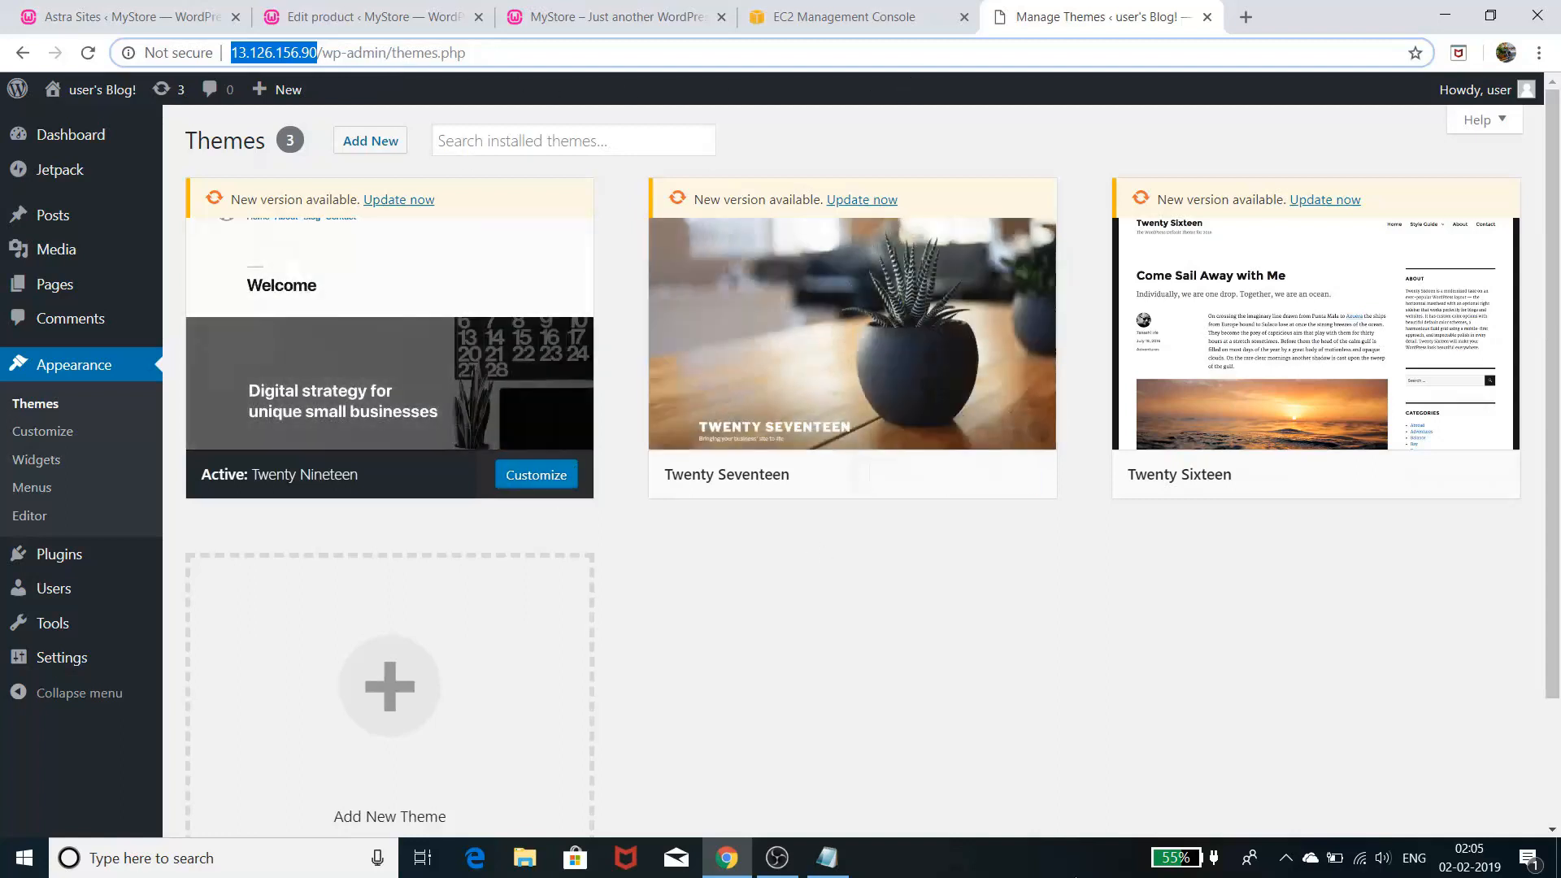
pyautogui.click(887, 22)
pyautogui.click(941, 657)
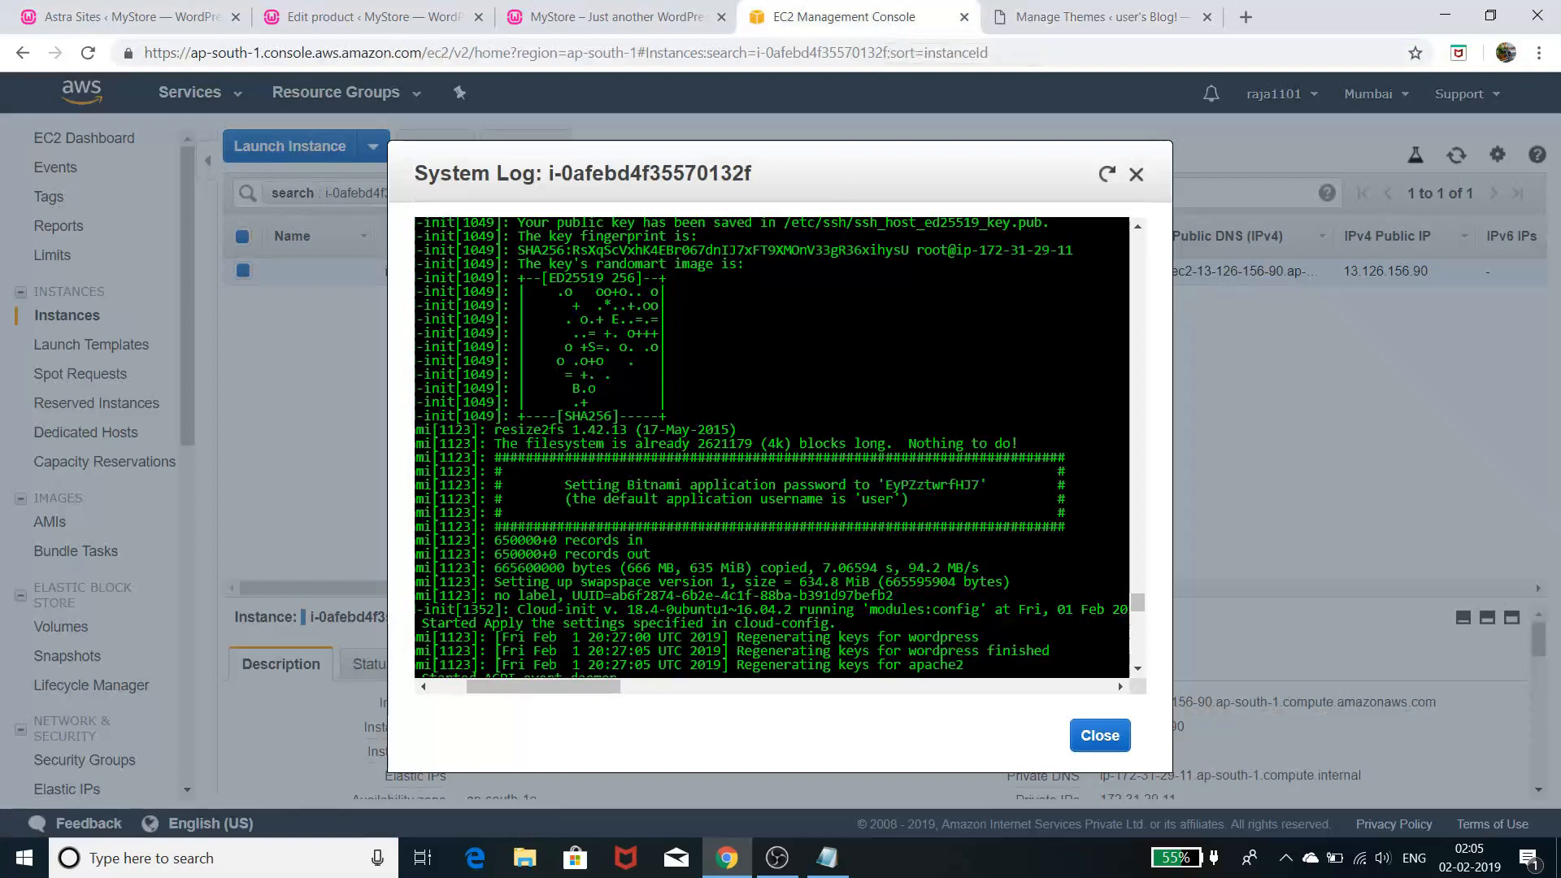
pyautogui.moveTo(900, 513); pyautogui.dragTo(888, 486)
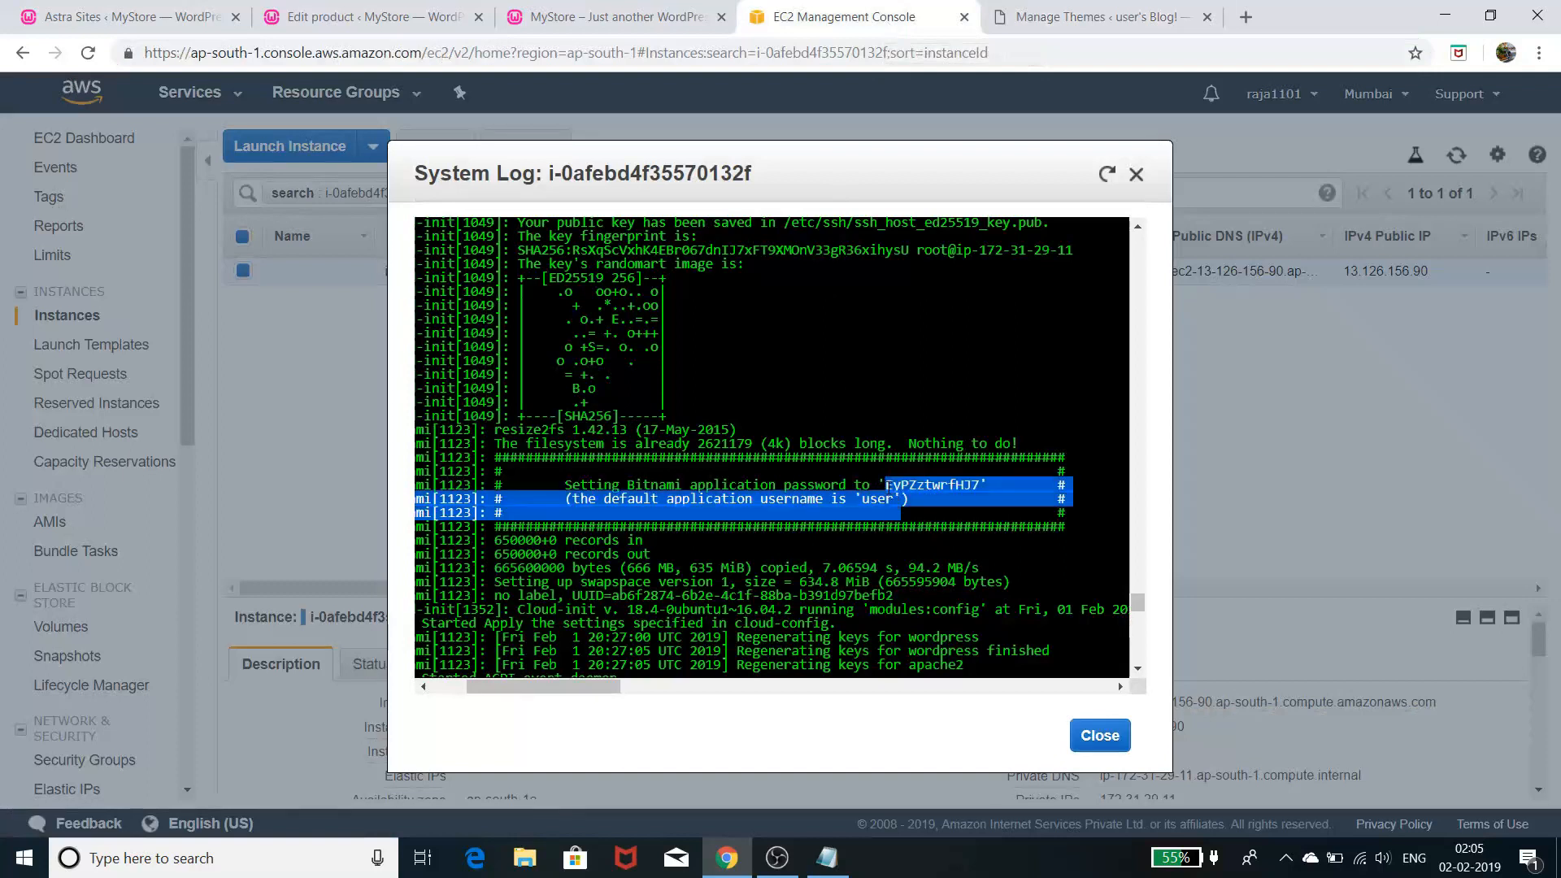
pyautogui.click(1128, 10)
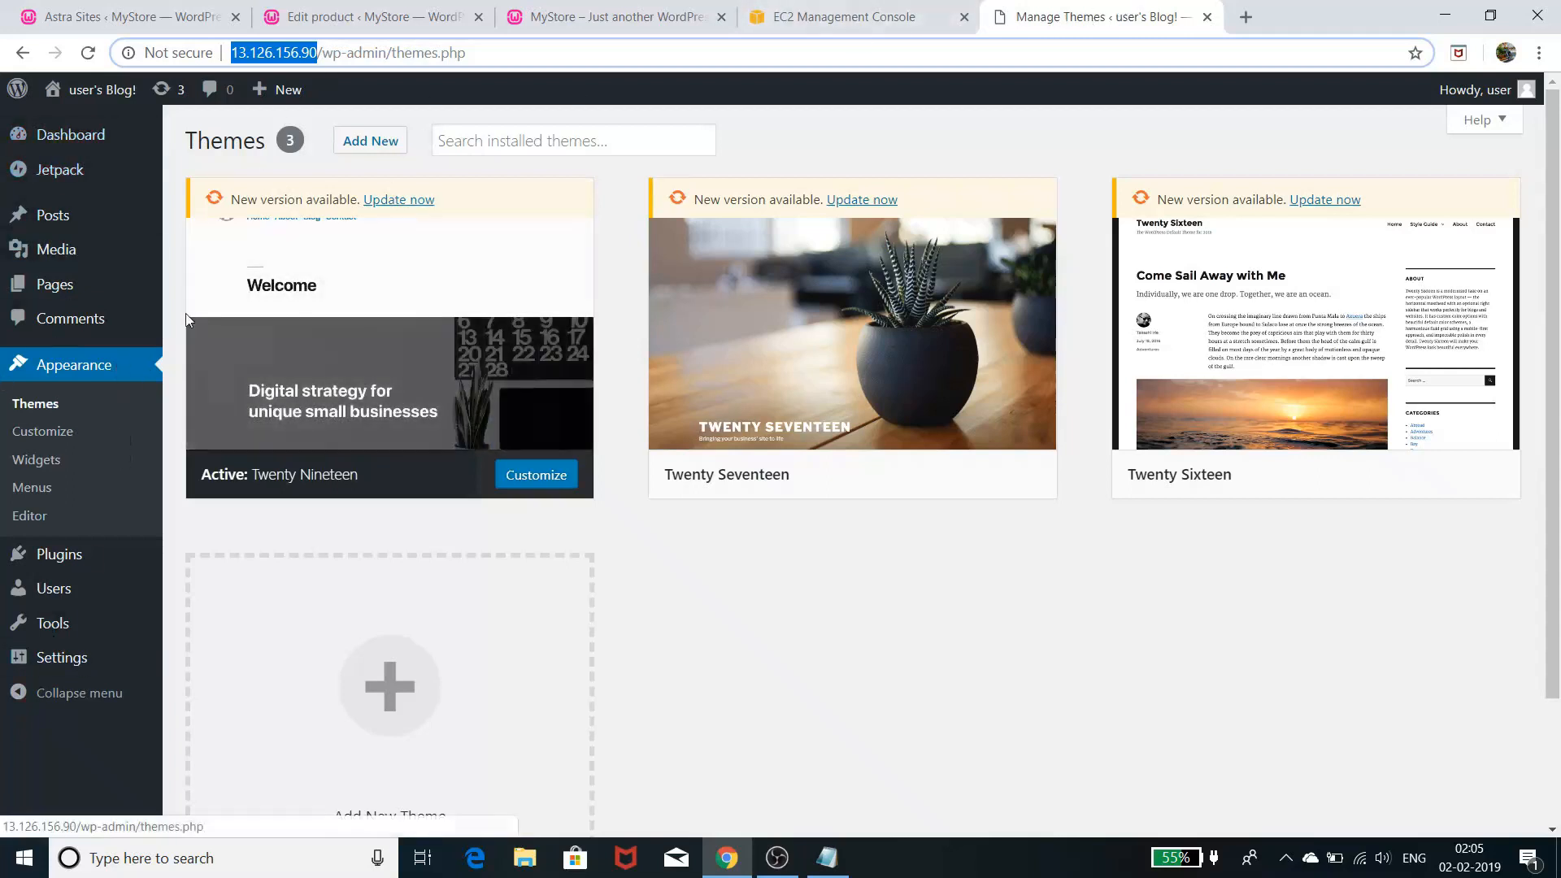
# - Search Add New themes for 'astra', install the Astra theme, and activate it
pyautogui.moveTo(807, 195)
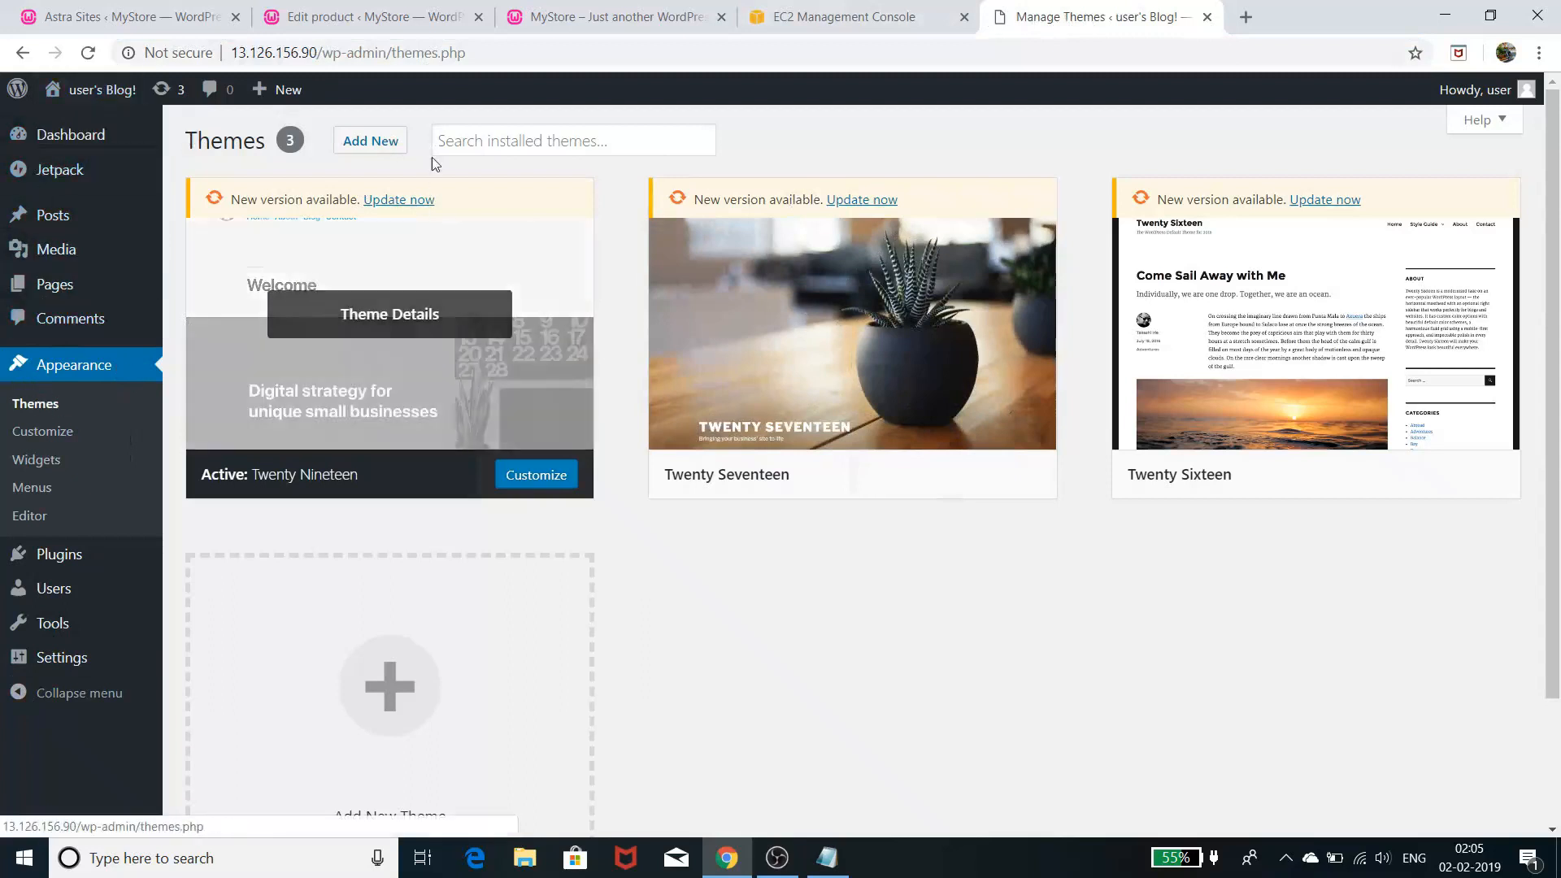
pyautogui.click(379, 144)
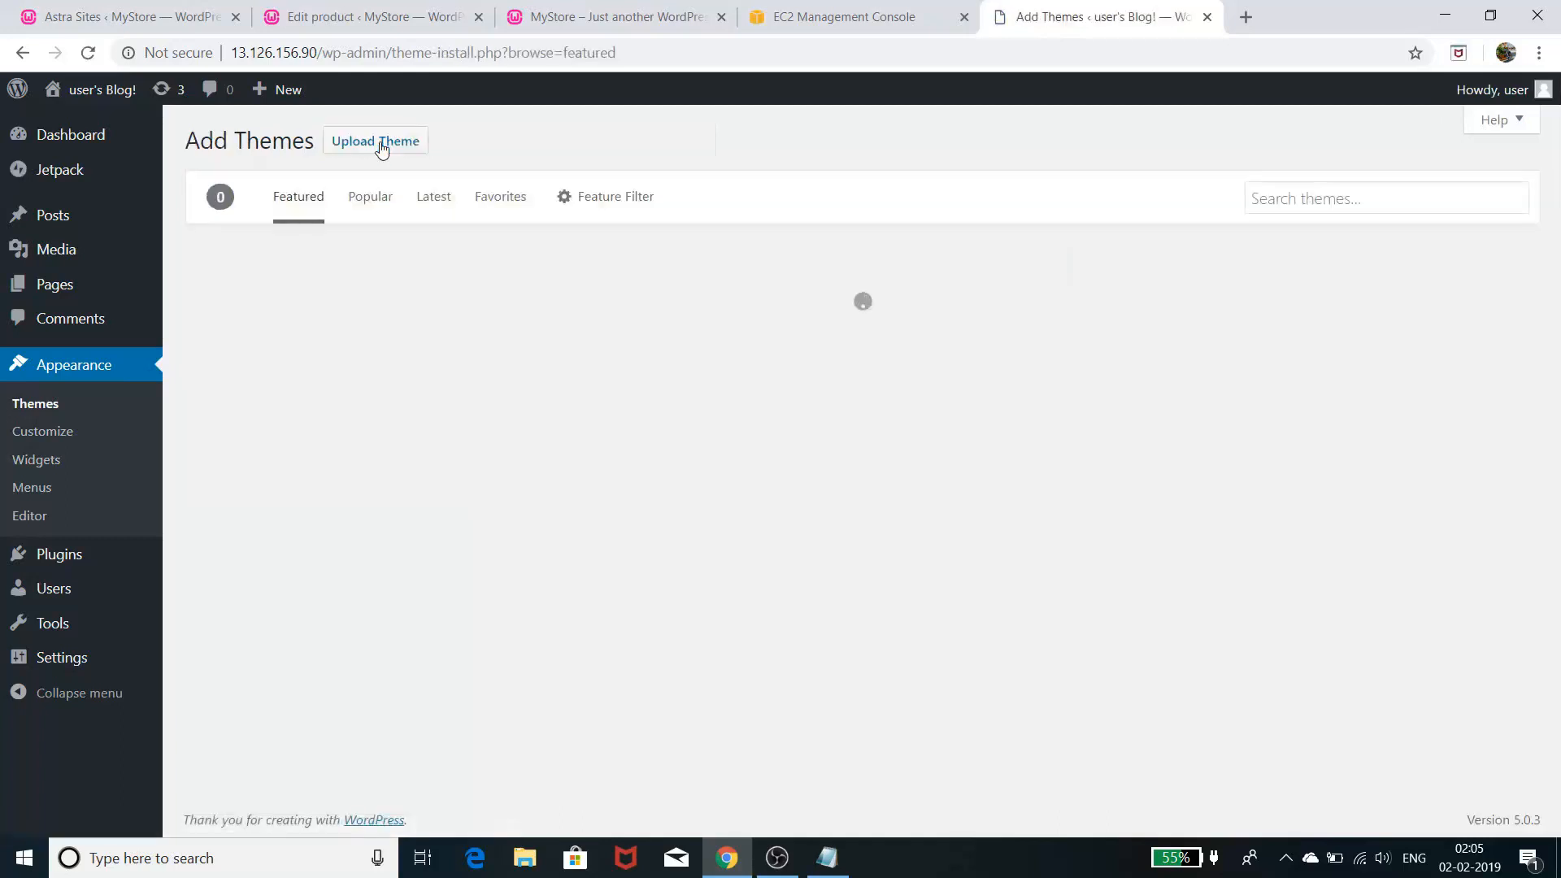
pyautogui.click(1343, 198)
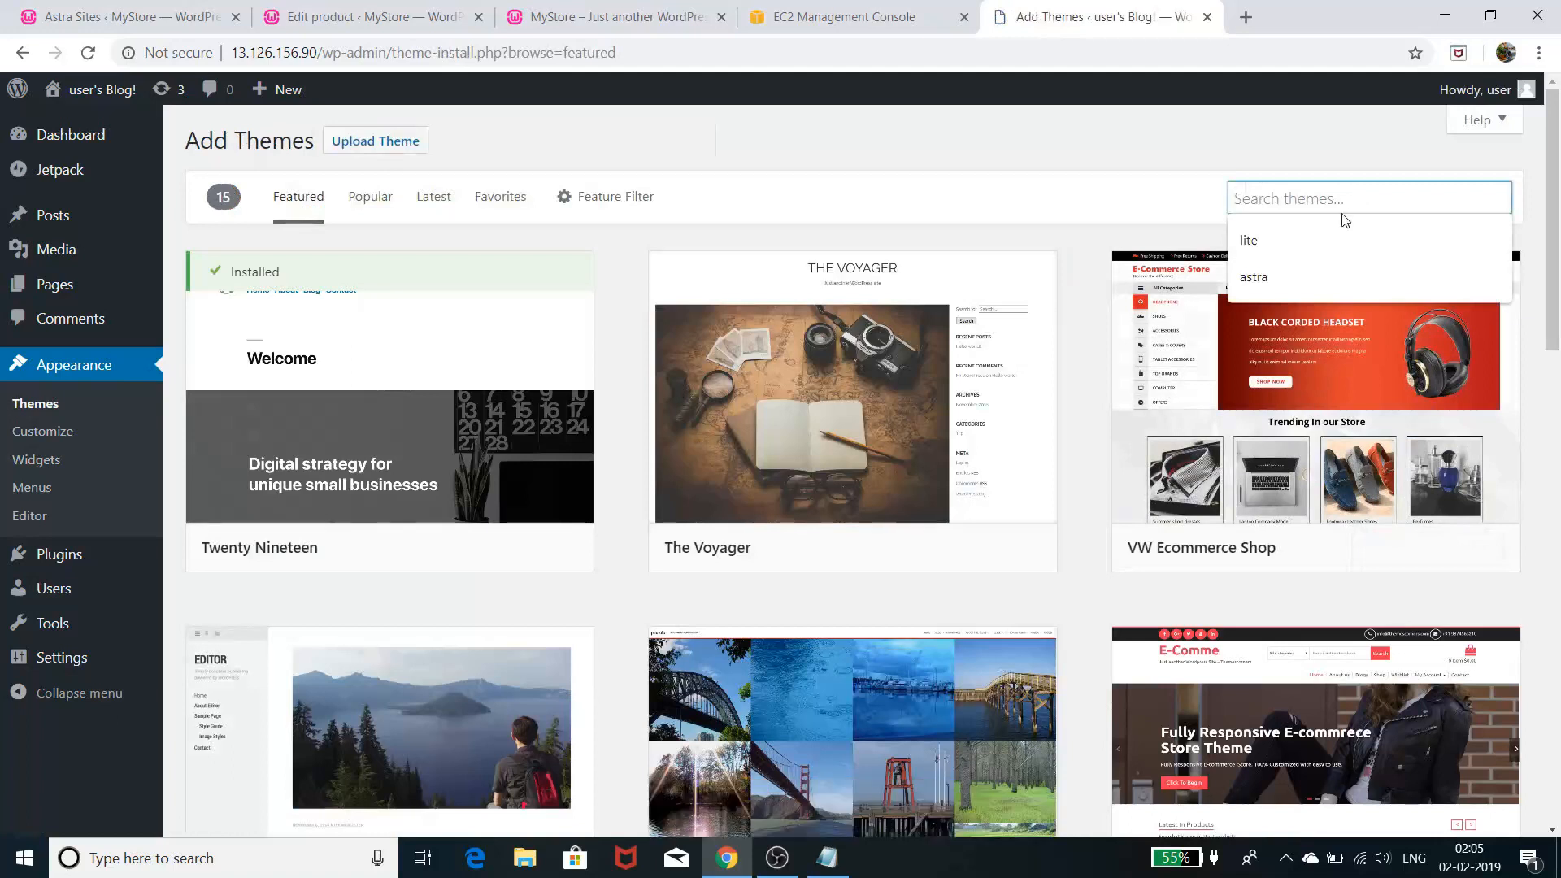
pyautogui.click(1292, 276)
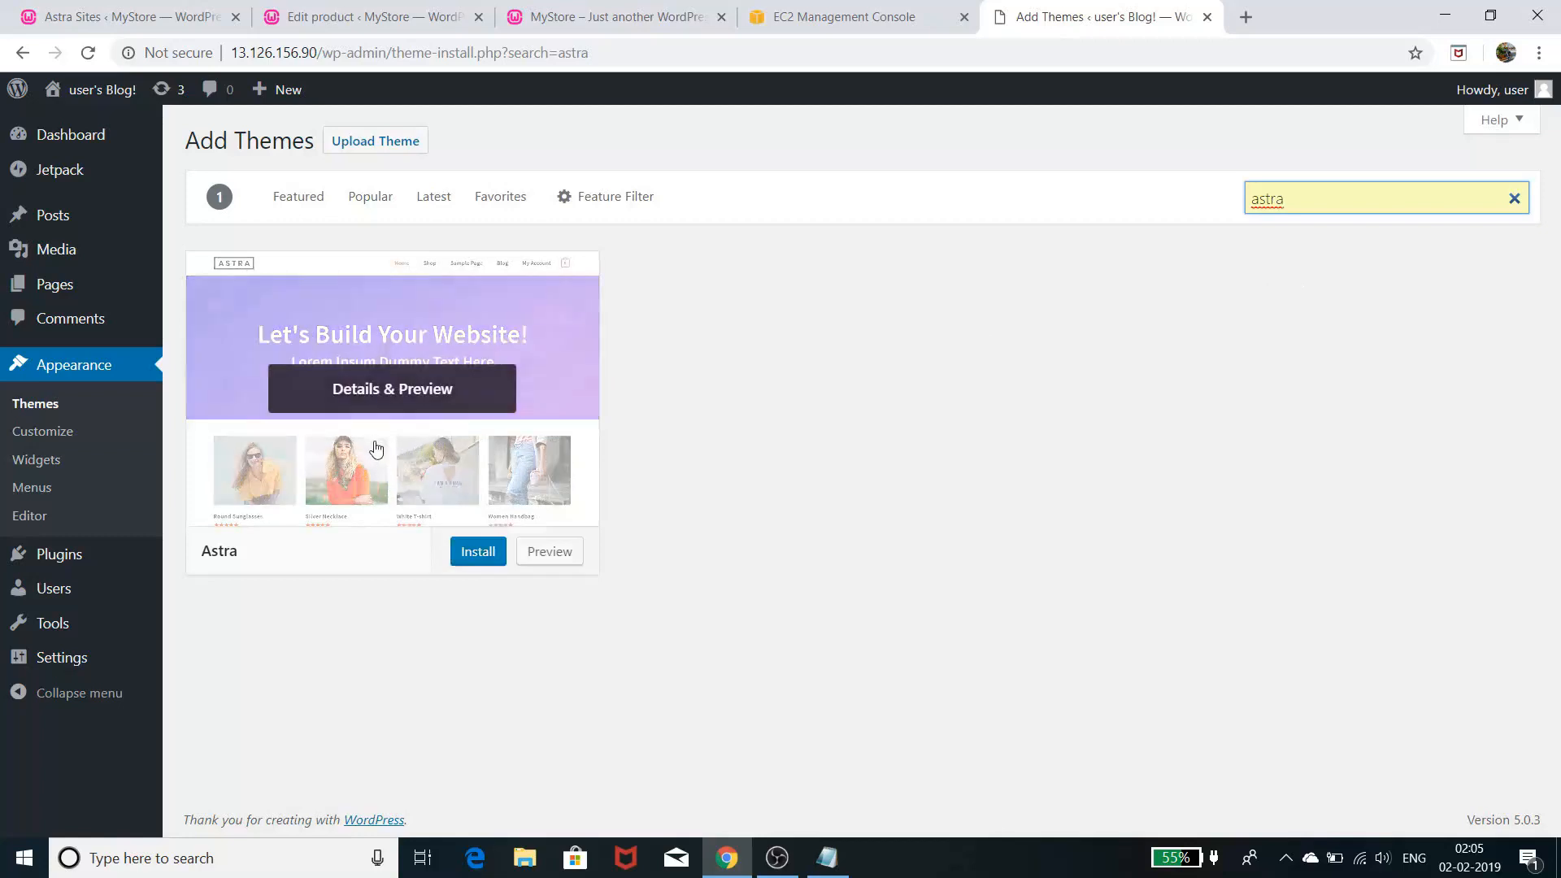
pyautogui.click(478, 553)
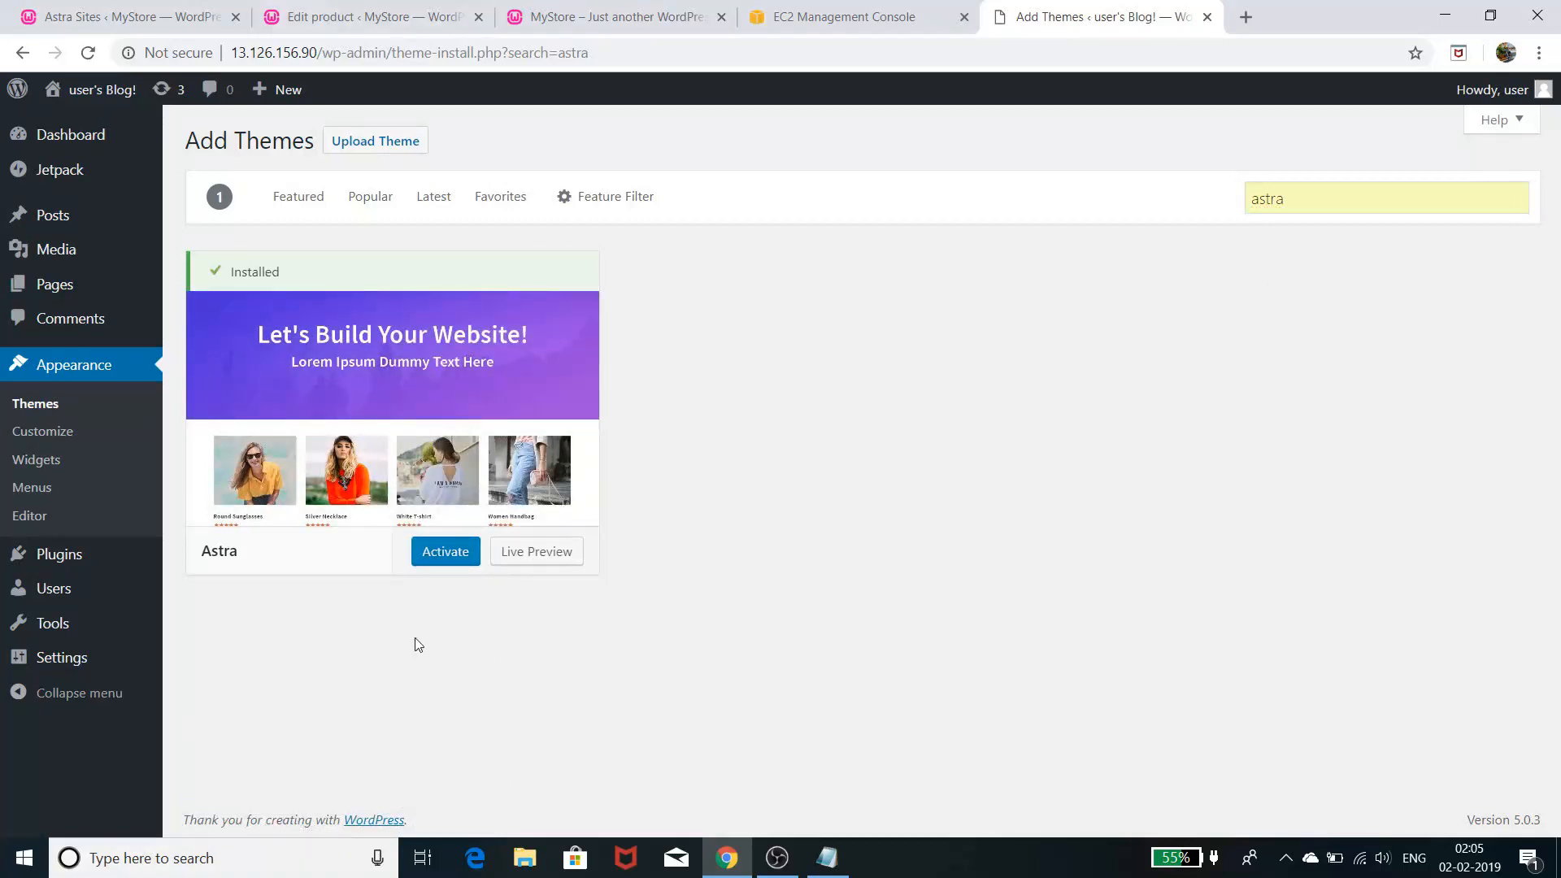
pyautogui.click(446, 550)
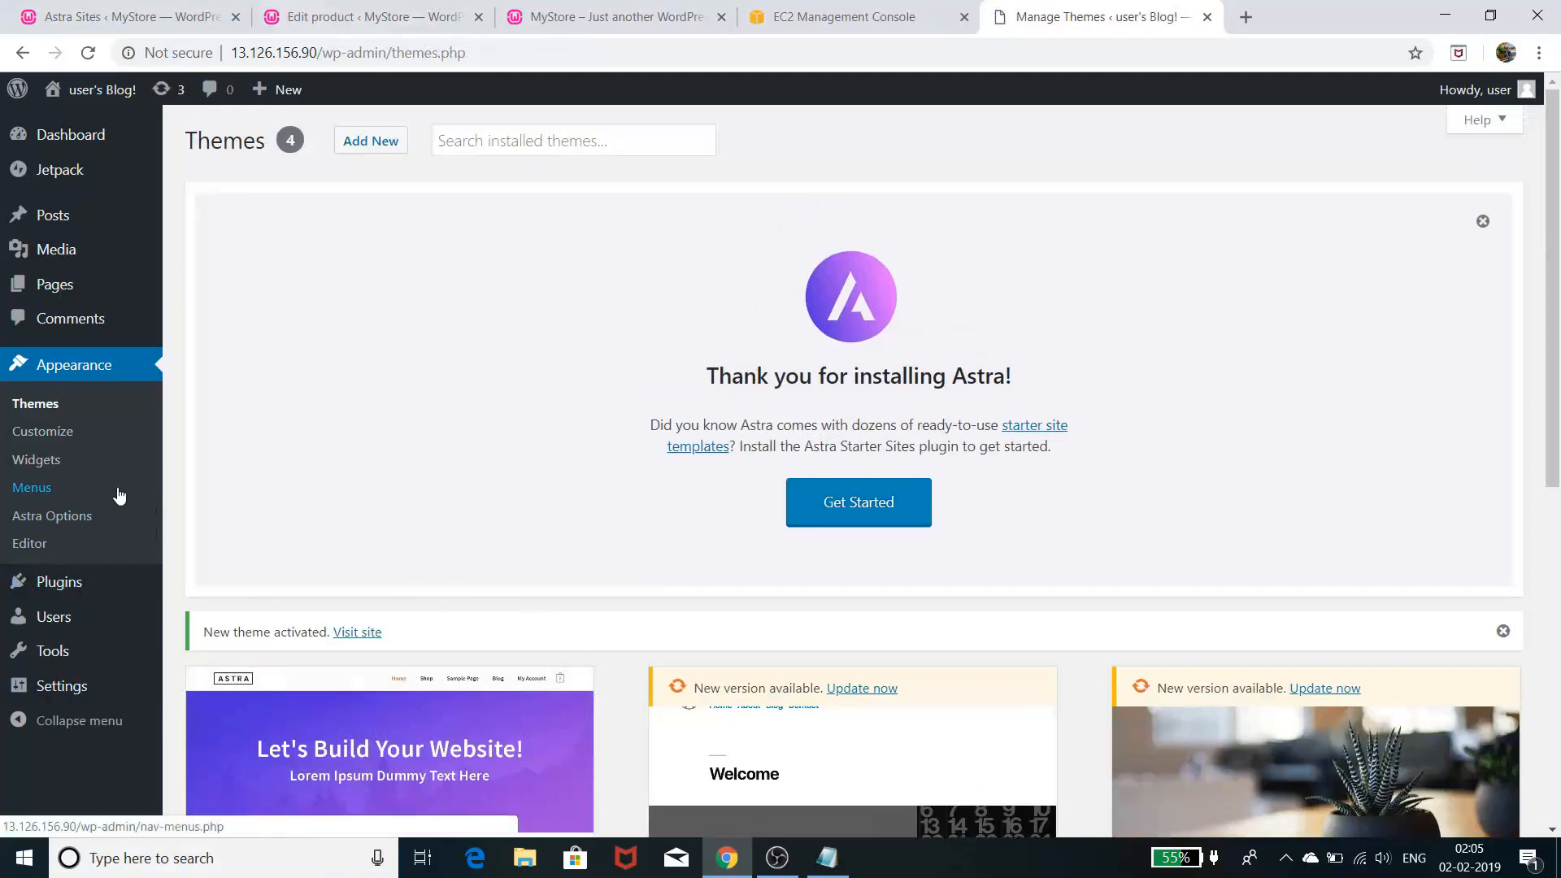
# - Open Appearance > Astra Options, glance at the MyStore plant shop page, and scroll to Import Starter Site
pyautogui.click(70, 521)
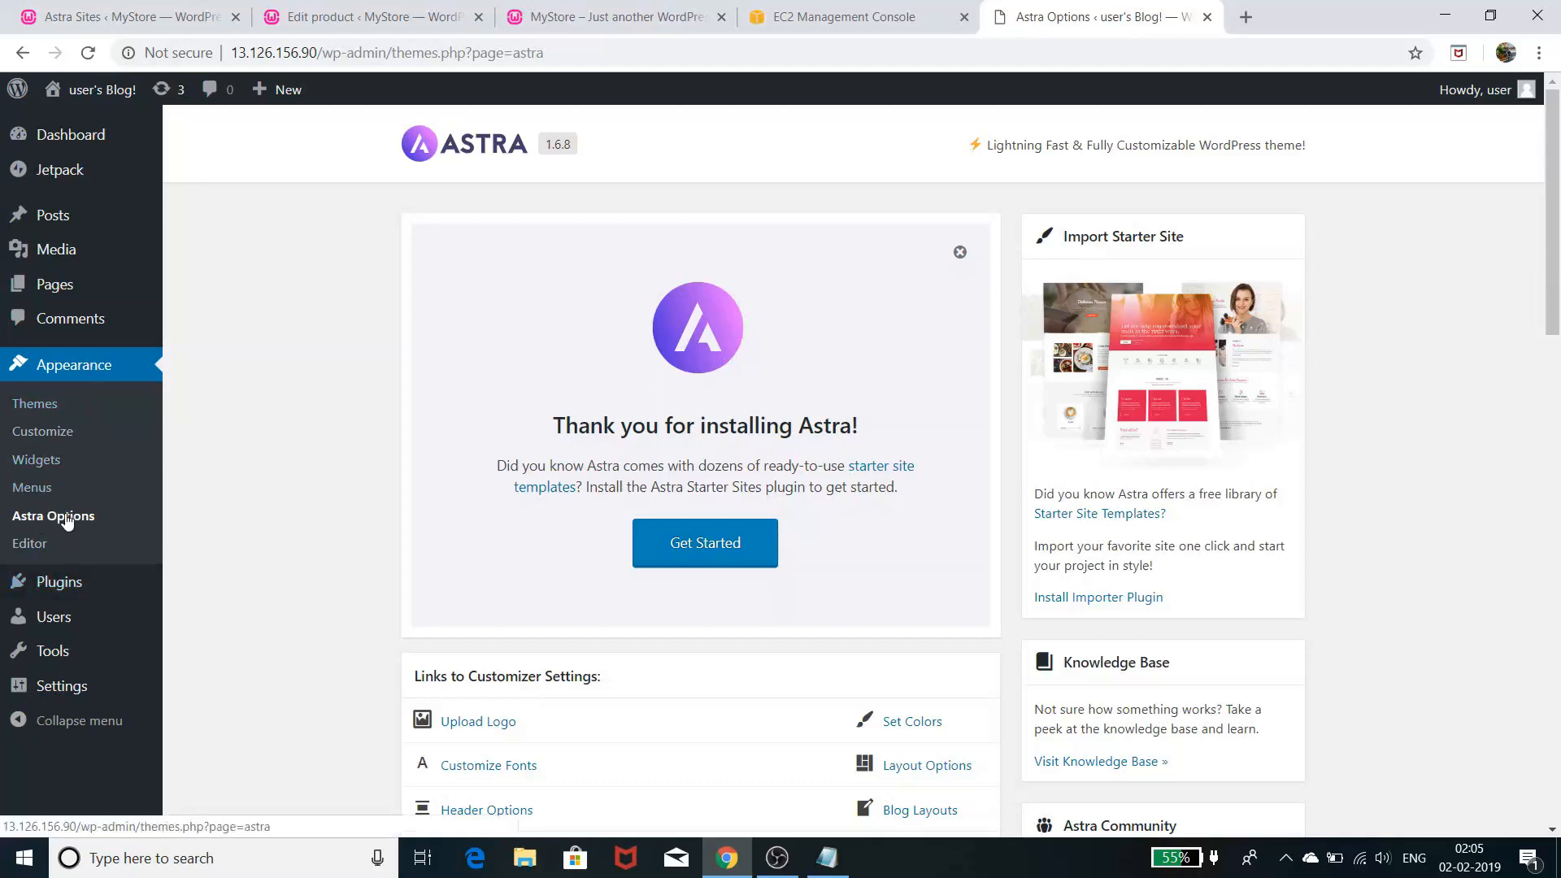
pyautogui.scroll(-1, 1108, 483)
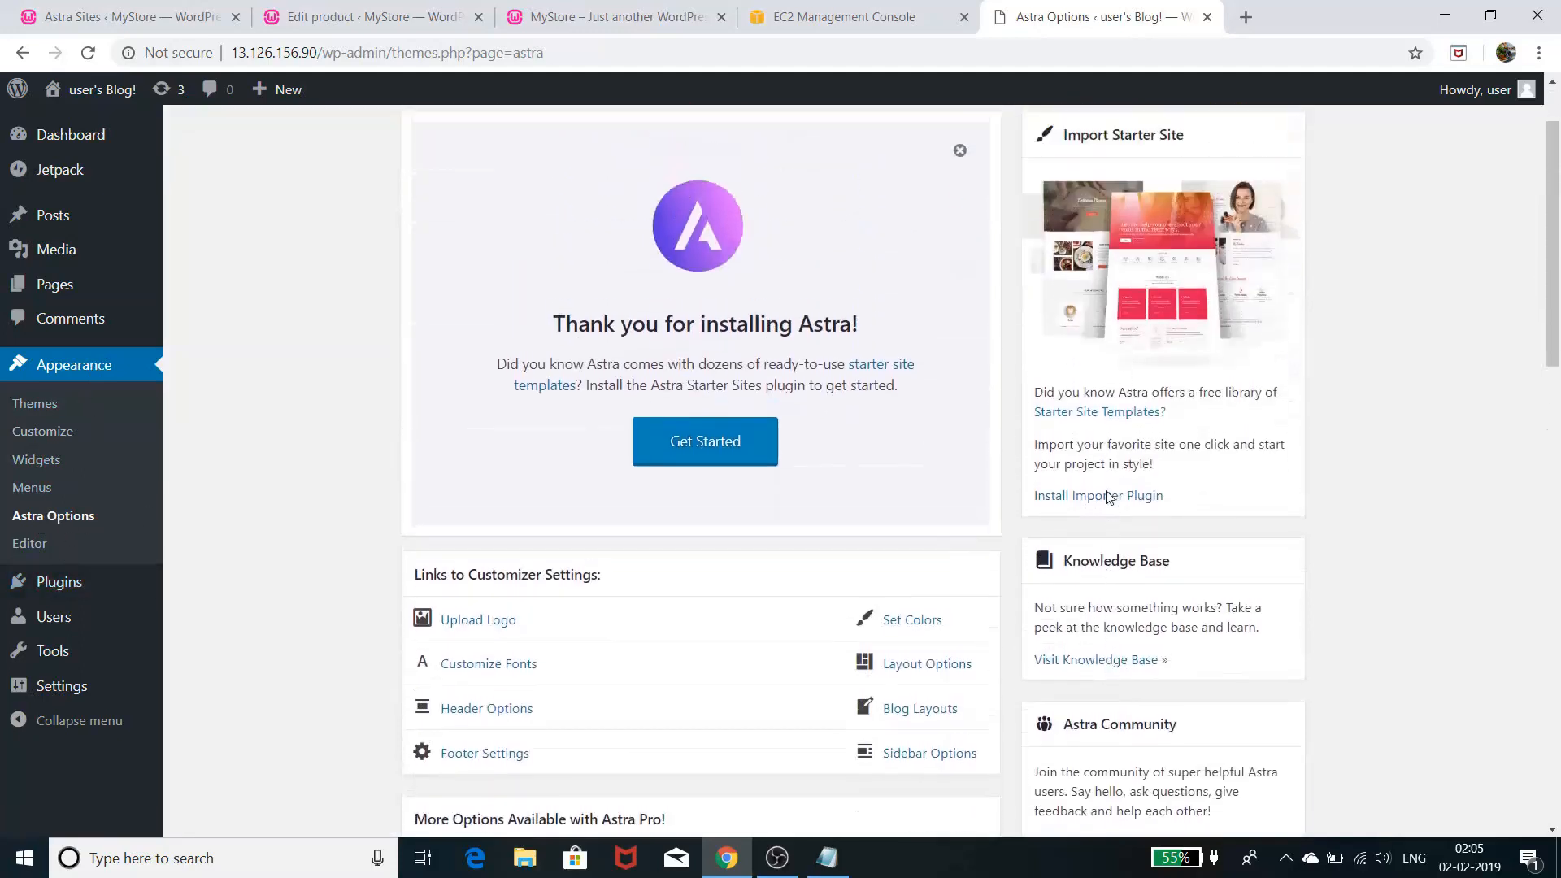
pyautogui.scroll(1, 1103, 498)
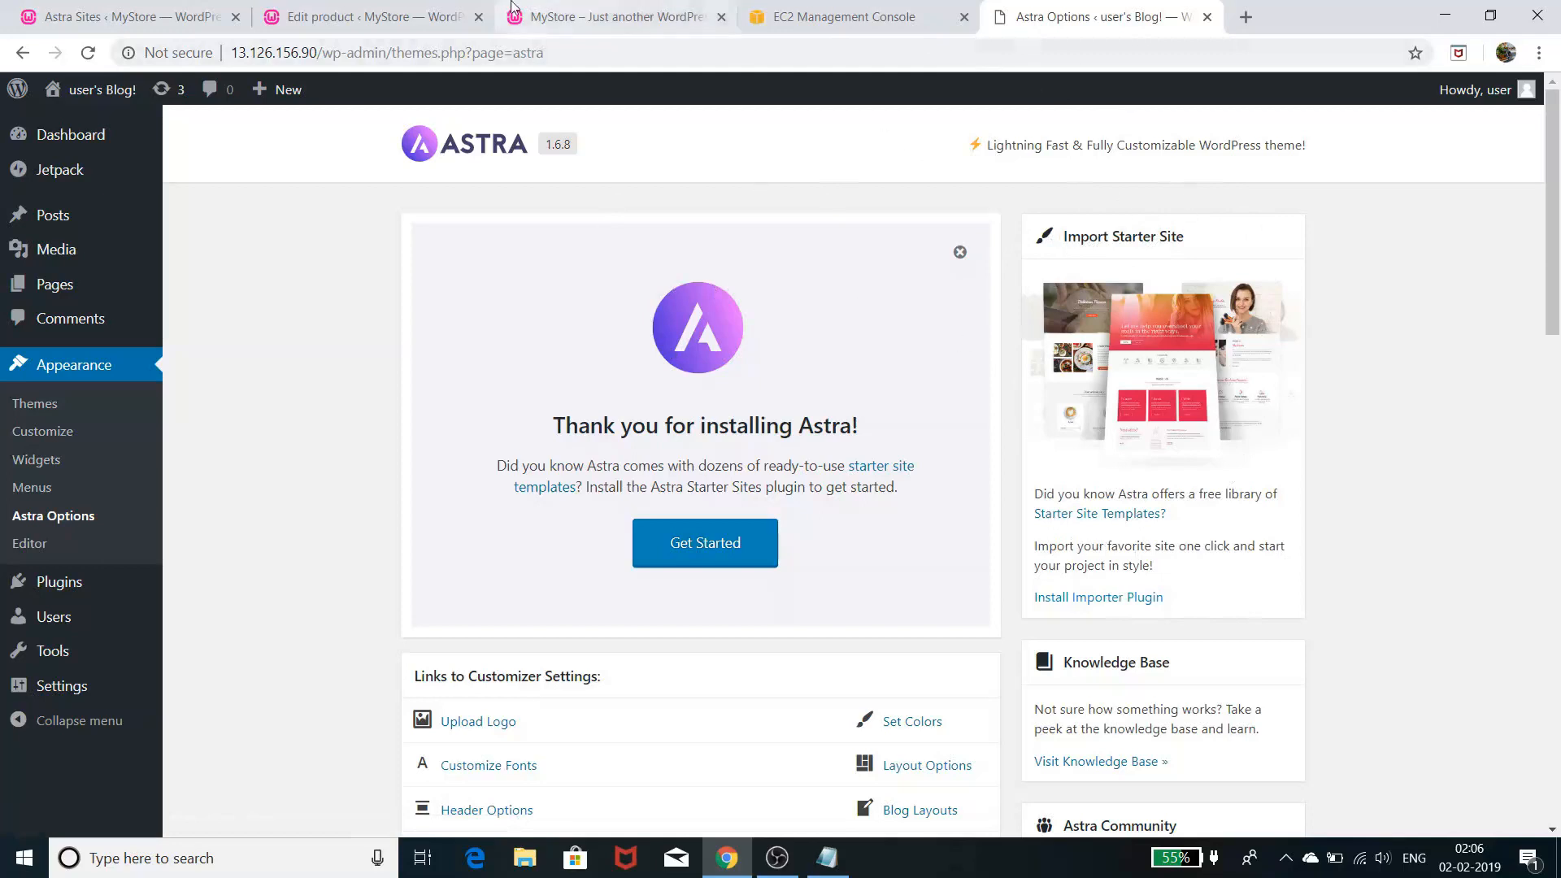
pyautogui.click(652, 8)
pyautogui.scroll(20, 602, 254)
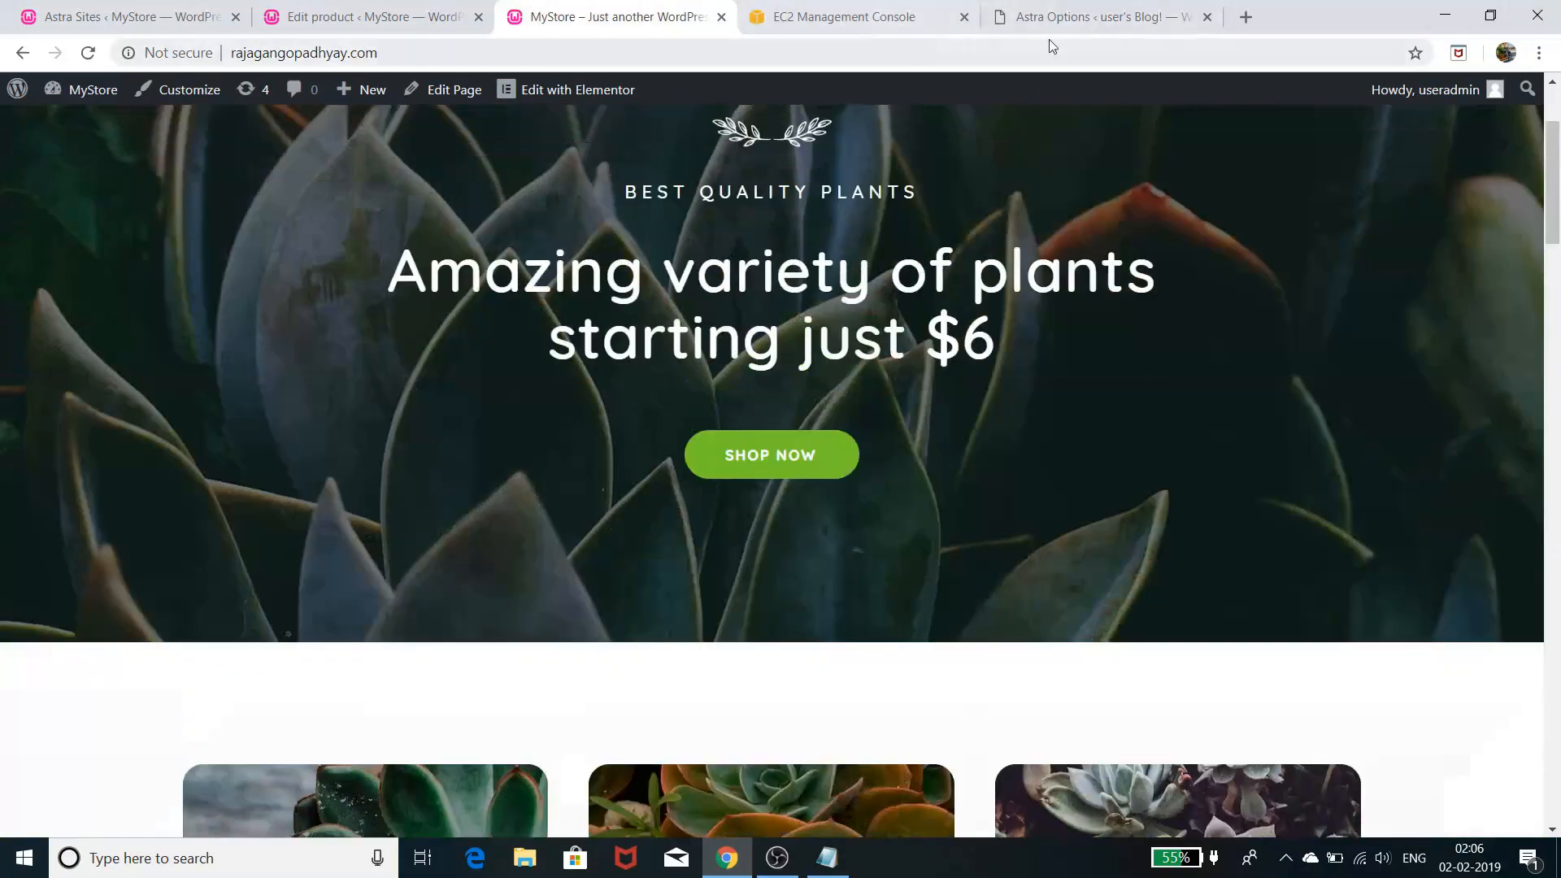
pyautogui.click(1098, 18)
pyautogui.scroll(-2, 1227, 334)
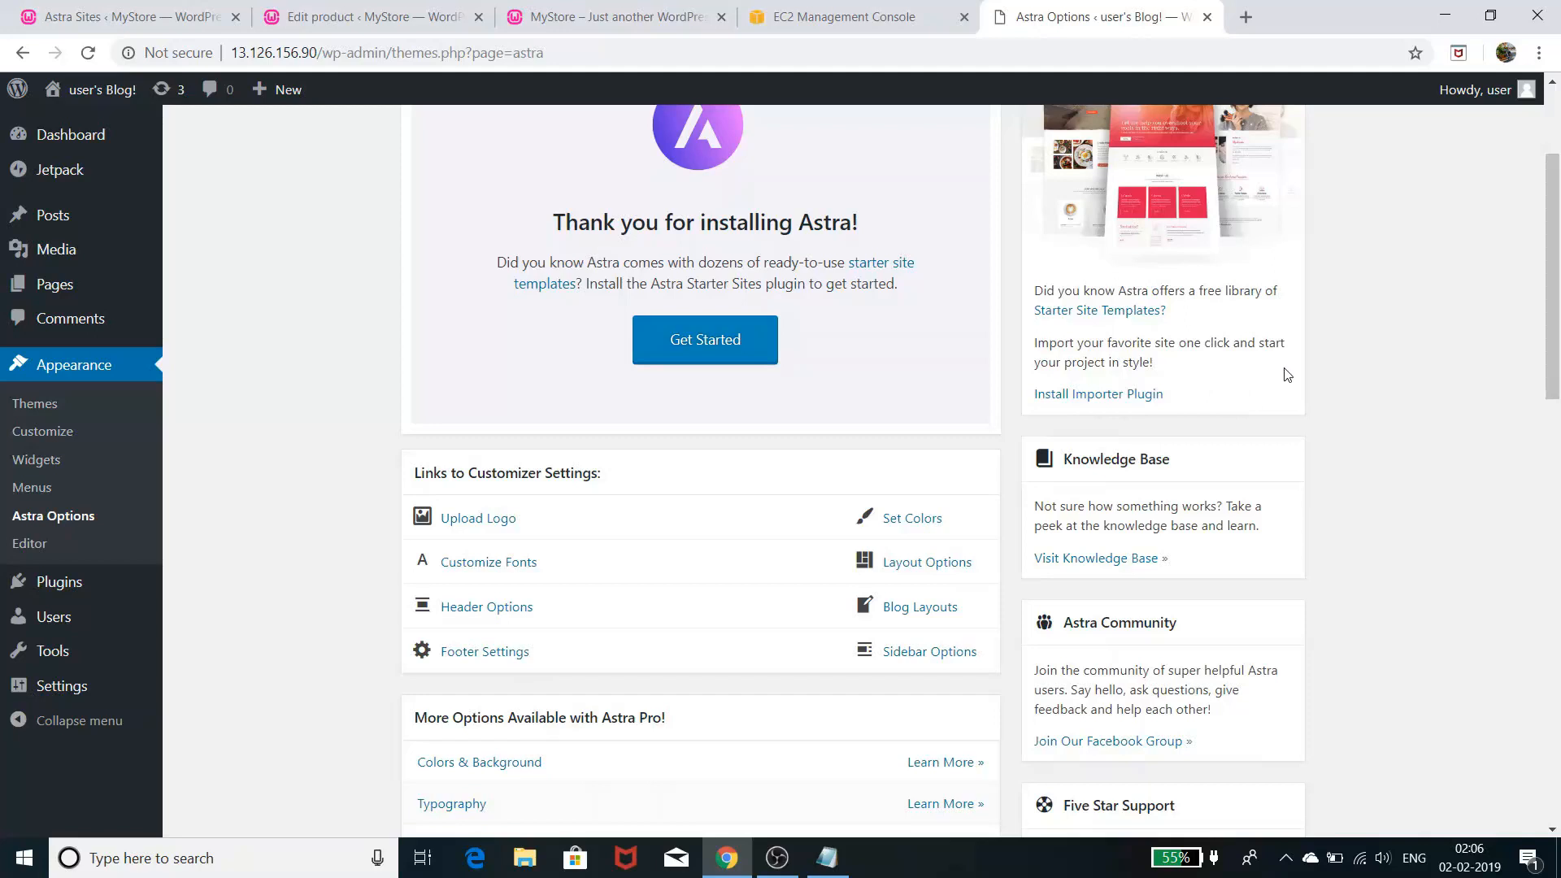
pyautogui.scroll(1, 1287, 375)
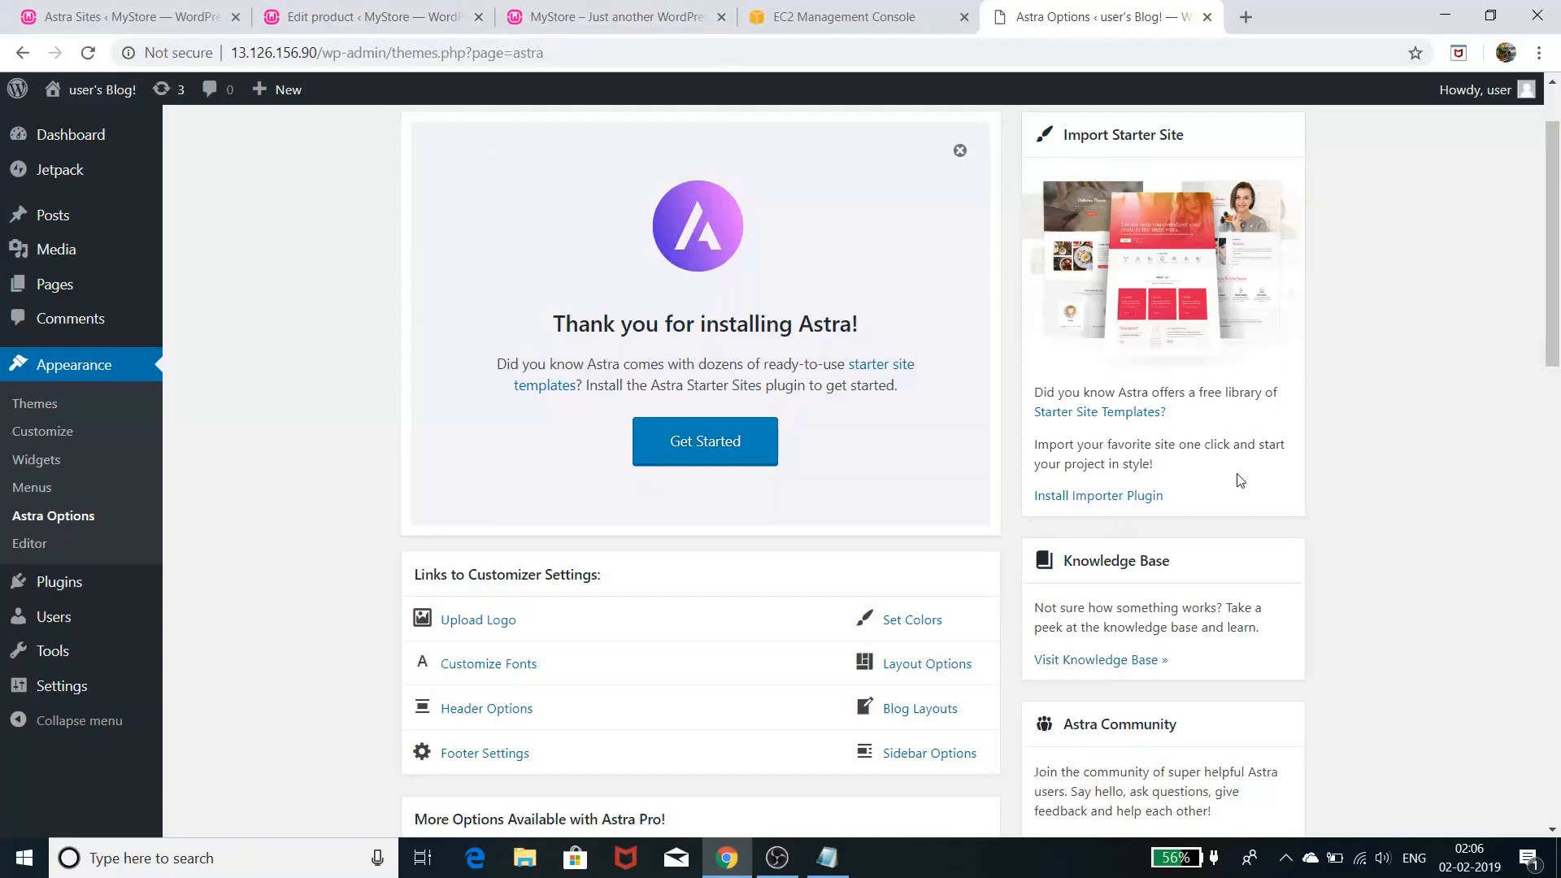
# - Activate the starter site importer, reload the Astra Sites page, and bring the Notepad to-do list forward
pyautogui.click(1114, 497)
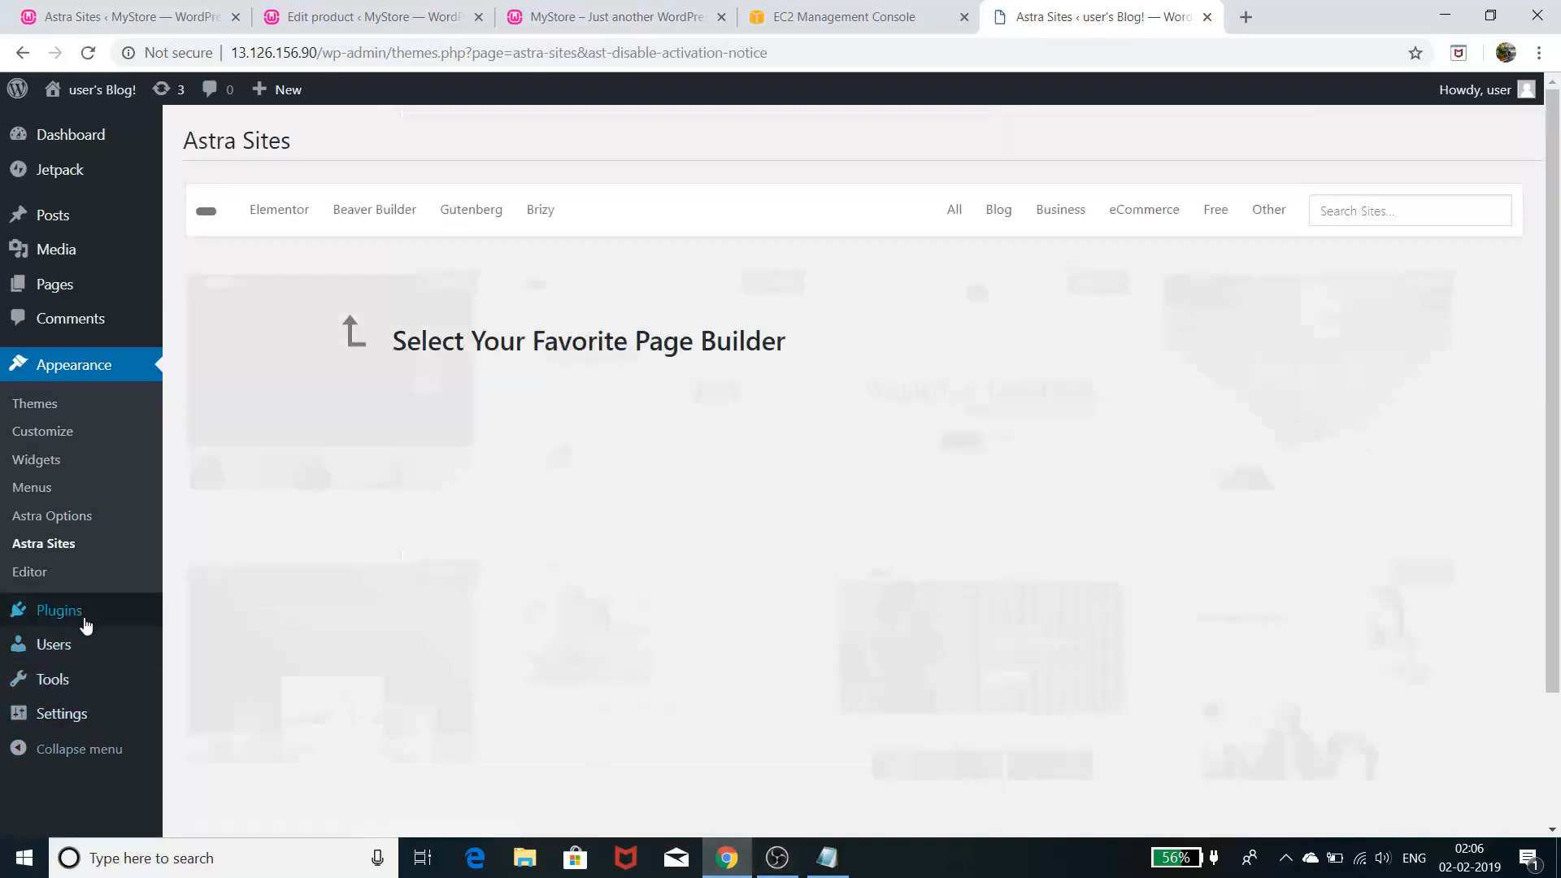
pyautogui.click(68, 546)
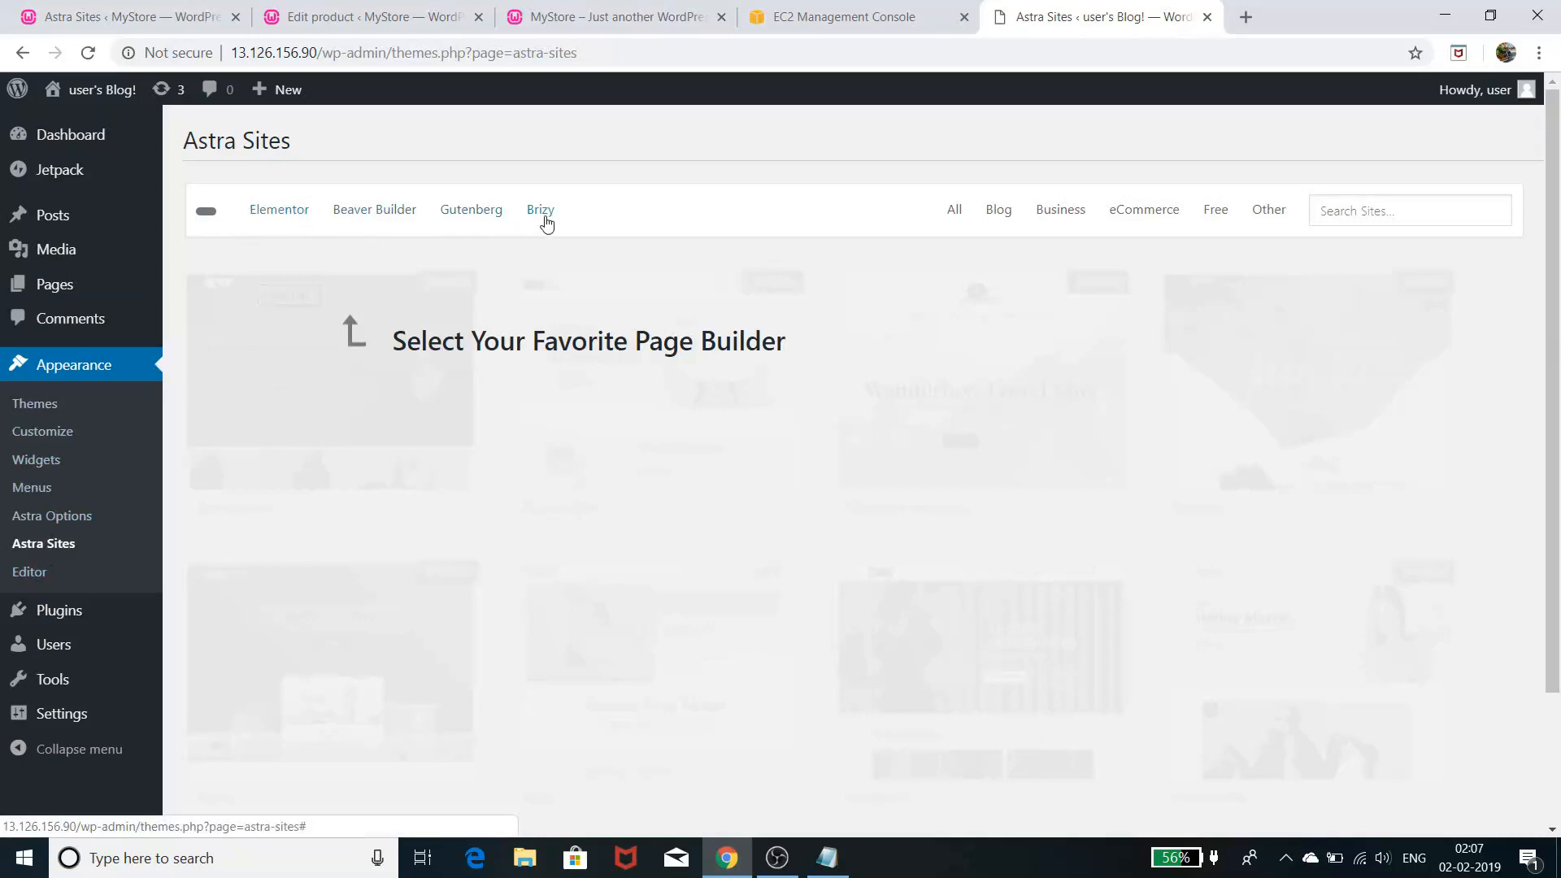
pyautogui.click(827, 858)
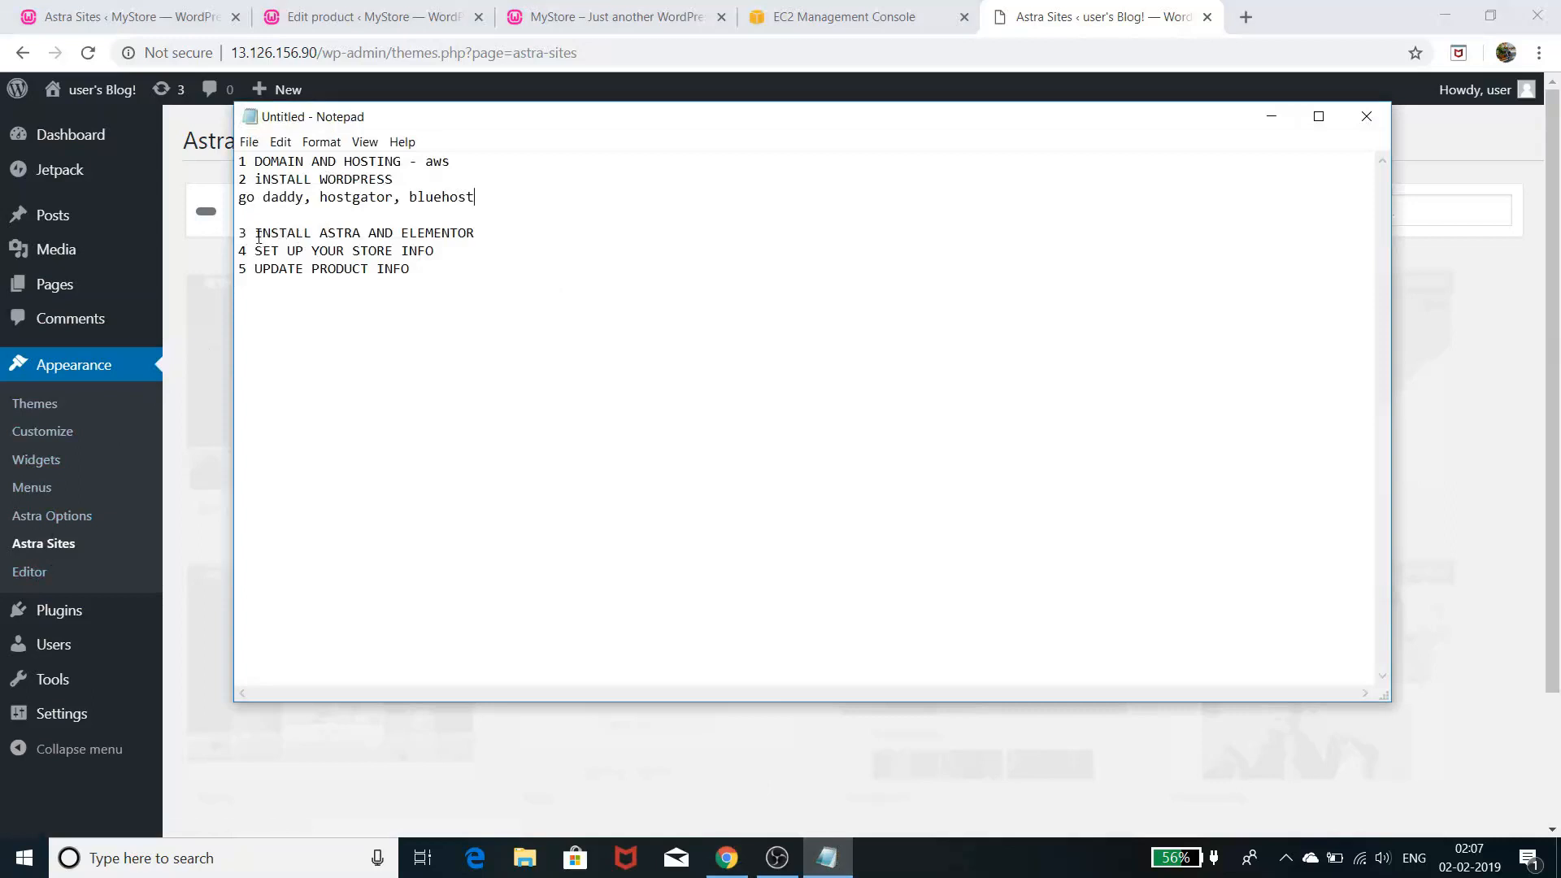
# - Highlight the INSTALL ASTRA AND ELEMENTOR line in the to-do list, then minimize Notepad
pyautogui.moveTo(257, 235); pyautogui.dragTo(469, 235)
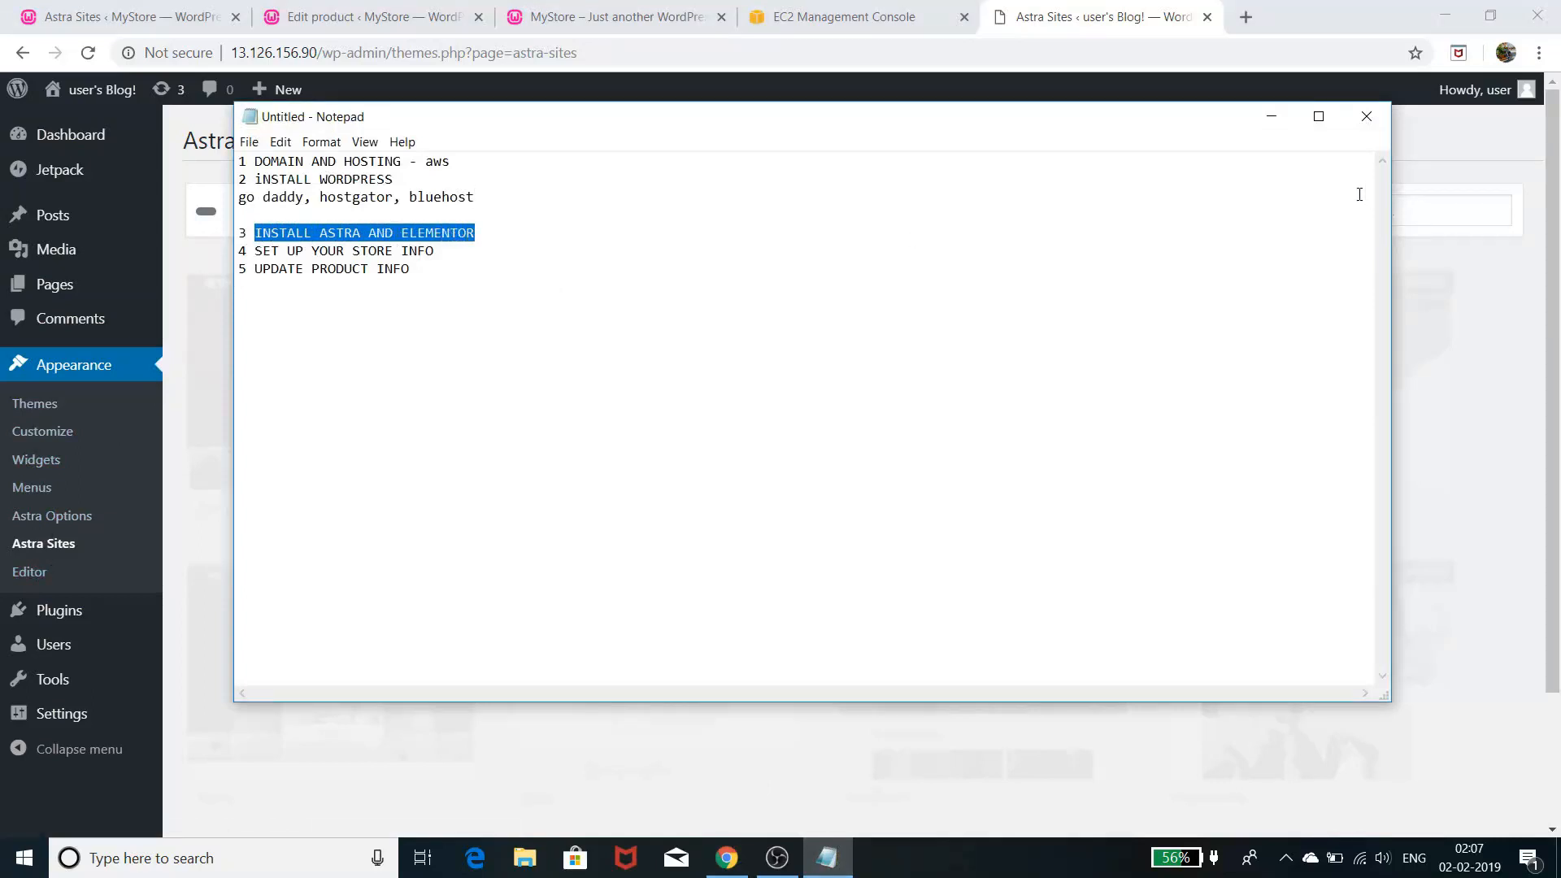
pyautogui.click(1272, 116)
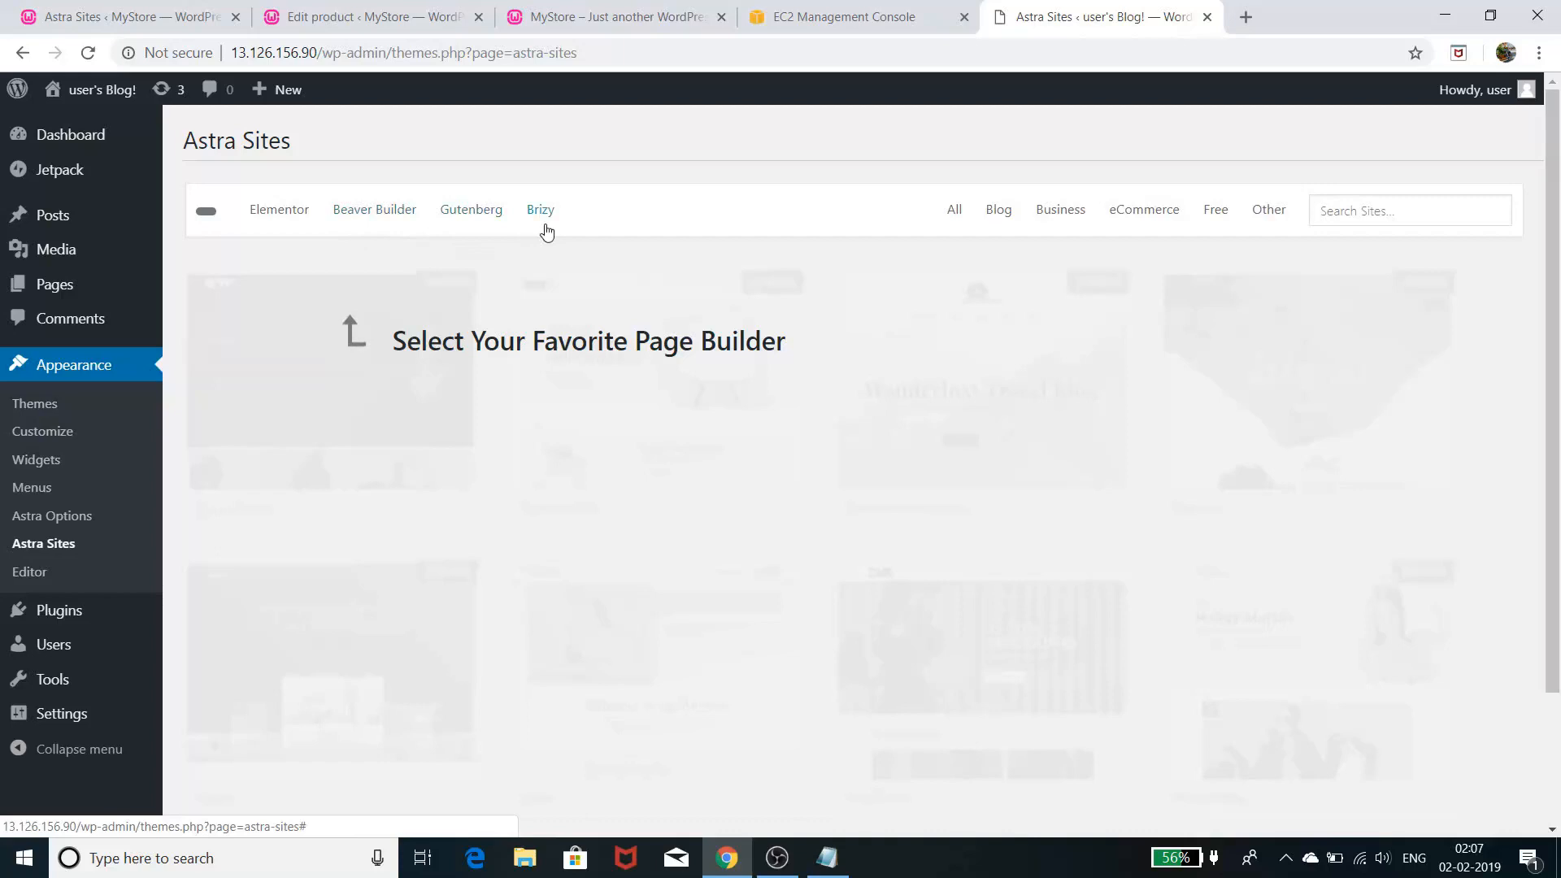
# - Show only the Elementor starter sites and browse through the available templates
pyautogui.click(297, 224)
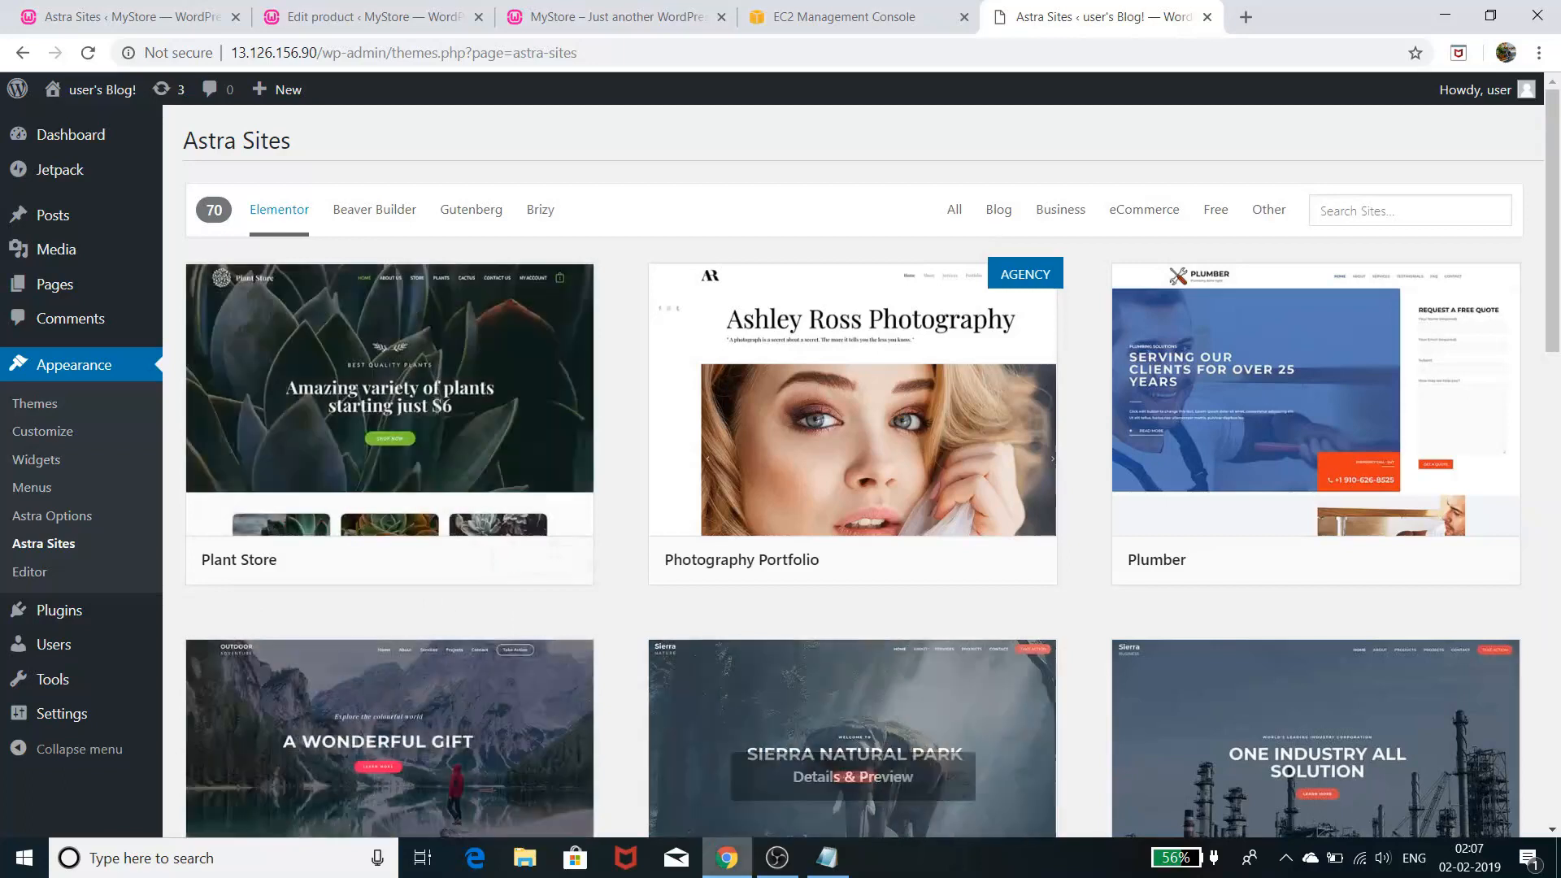
pyautogui.scroll(-5, 1212, 582)
pyautogui.scroll(5, 1211, 593)
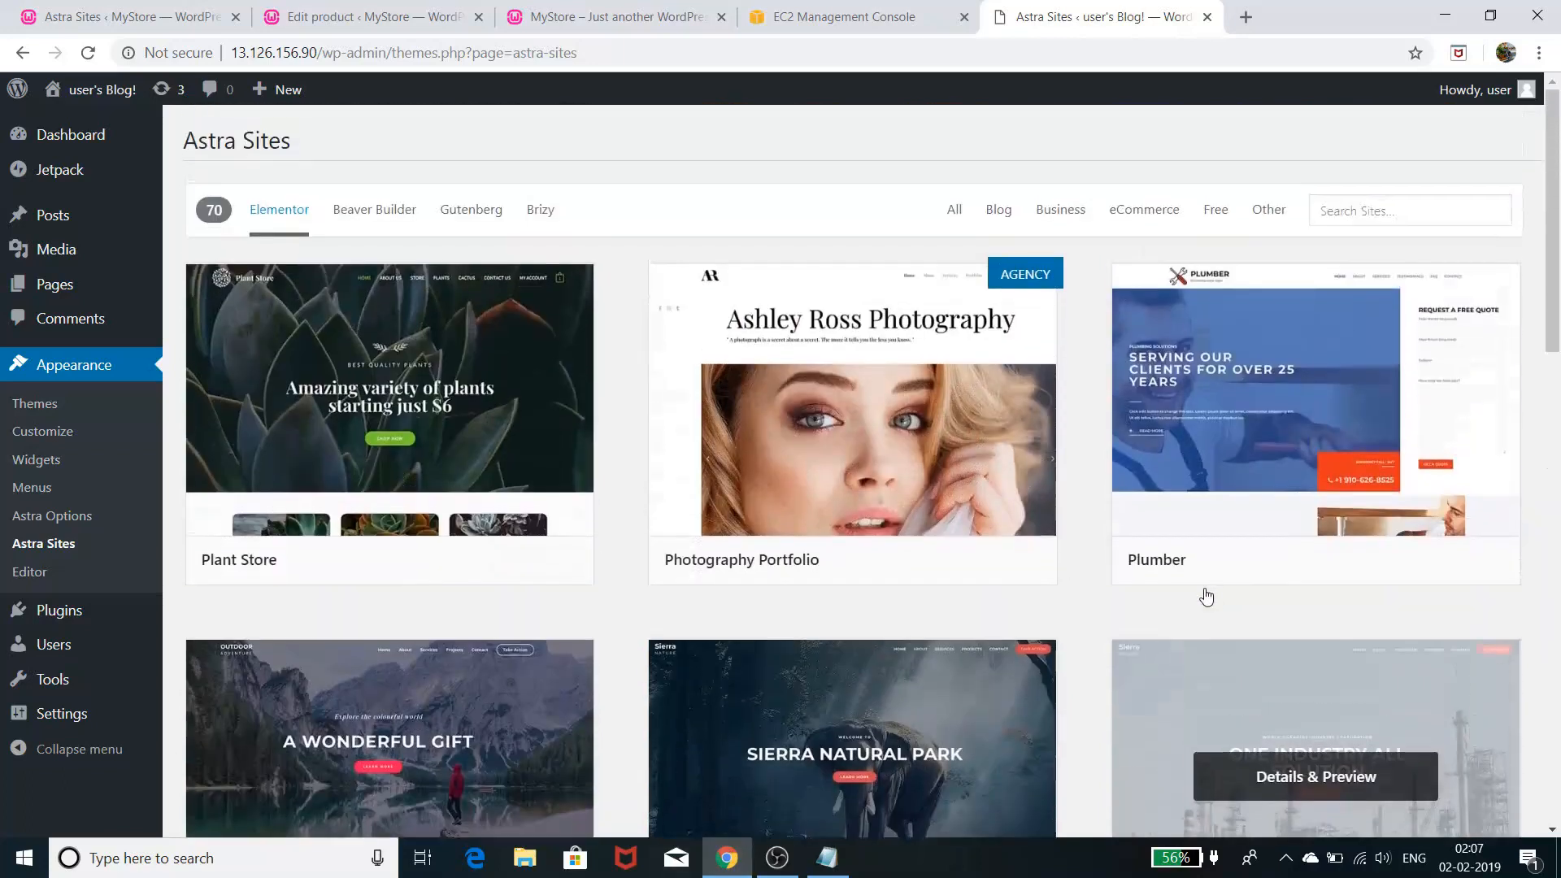
pyautogui.scroll(-3, 886, 614)
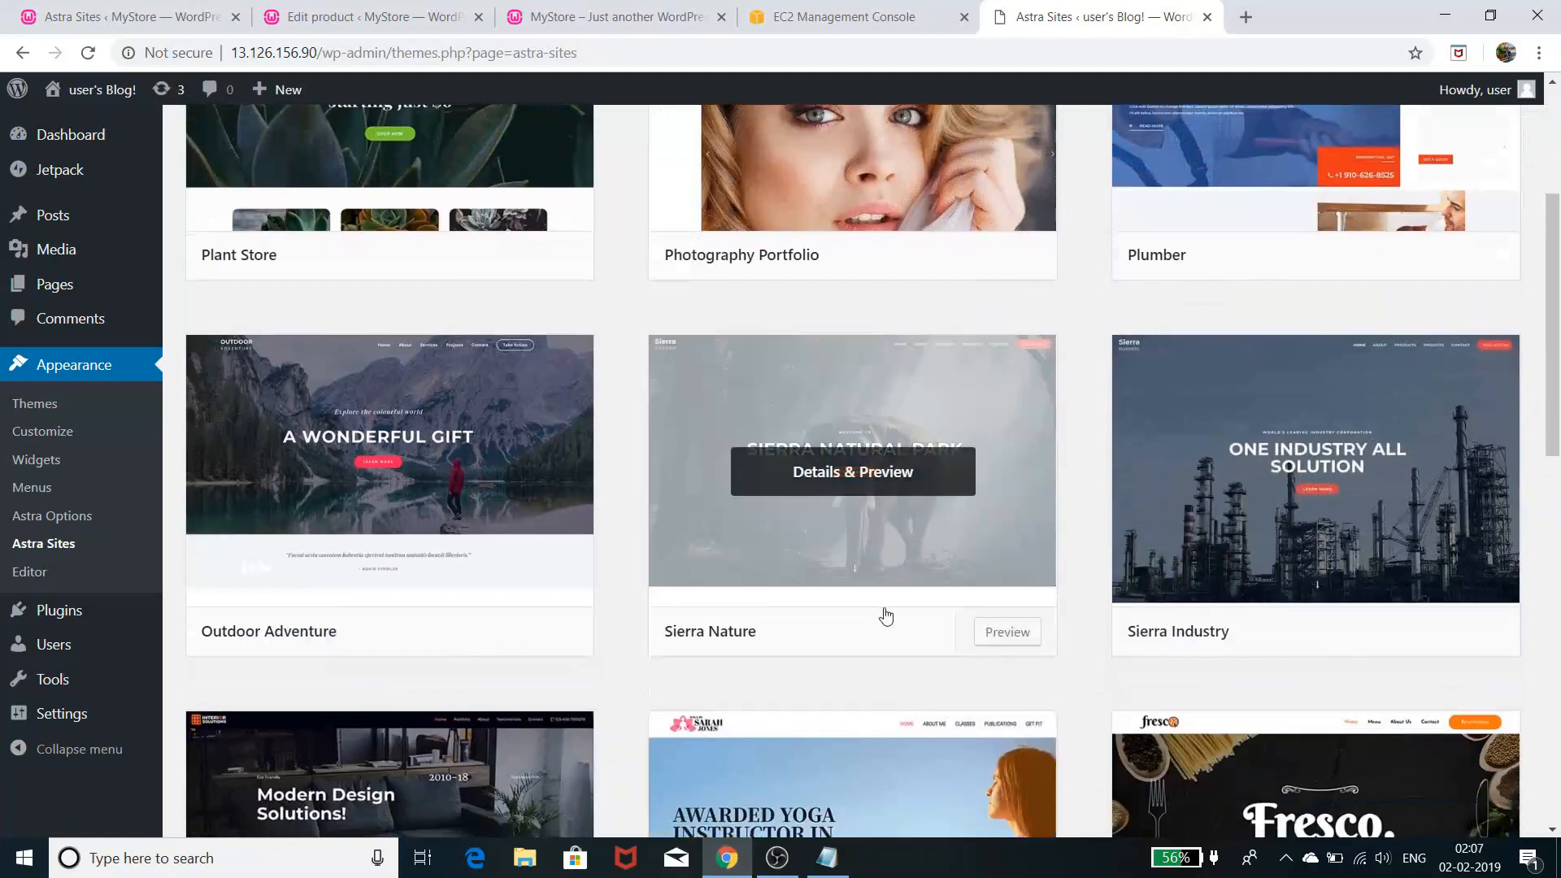
pyautogui.scroll(-3, 887, 614)
pyautogui.scroll(5, 887, 614)
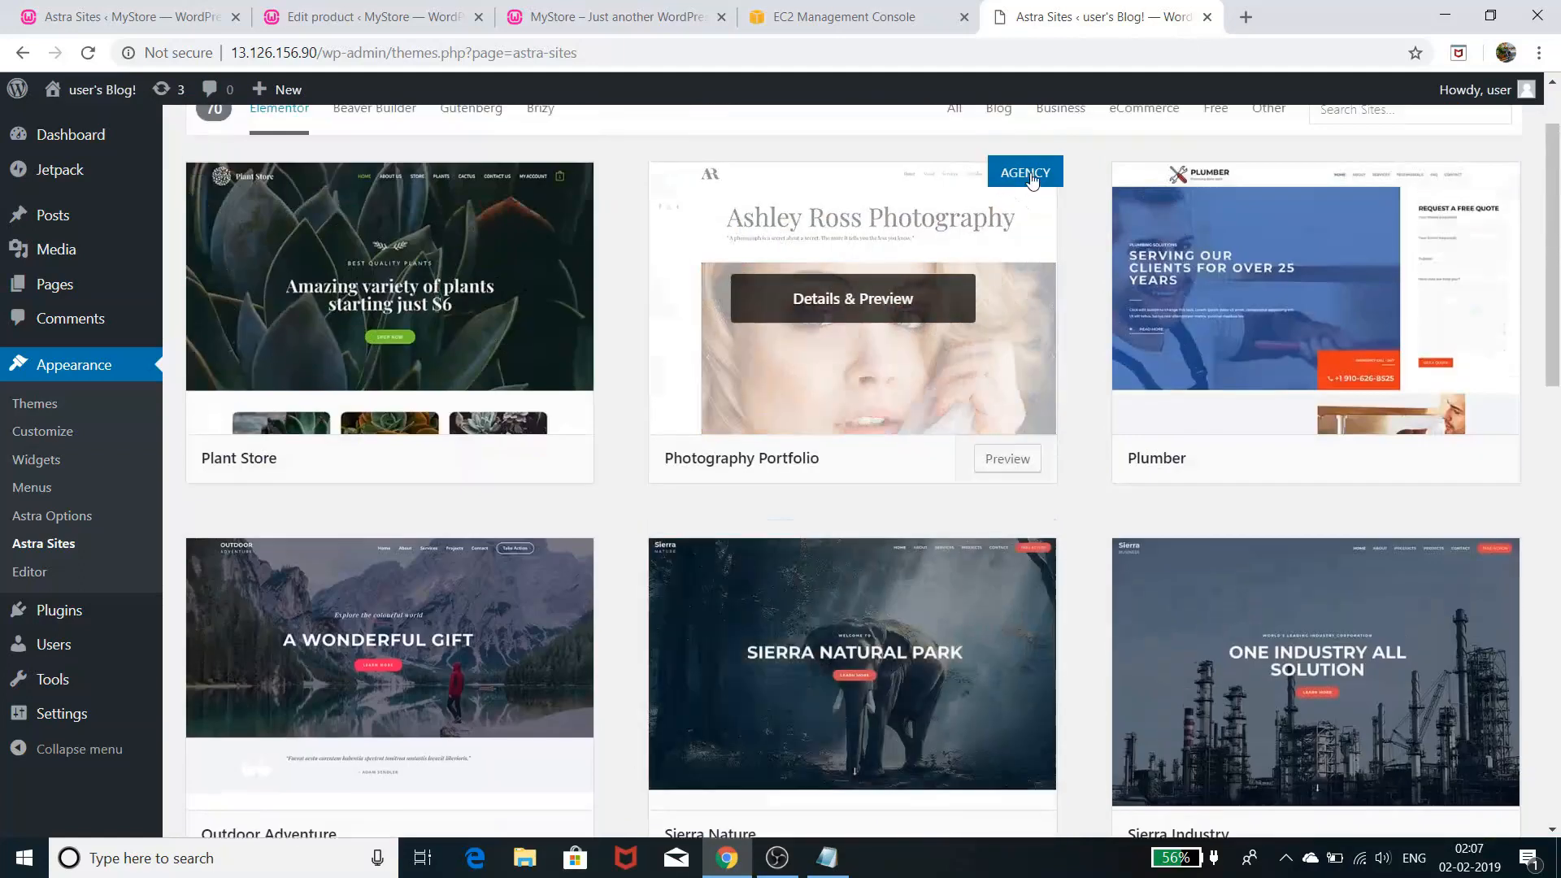
pyautogui.scroll(-3, 801, 573)
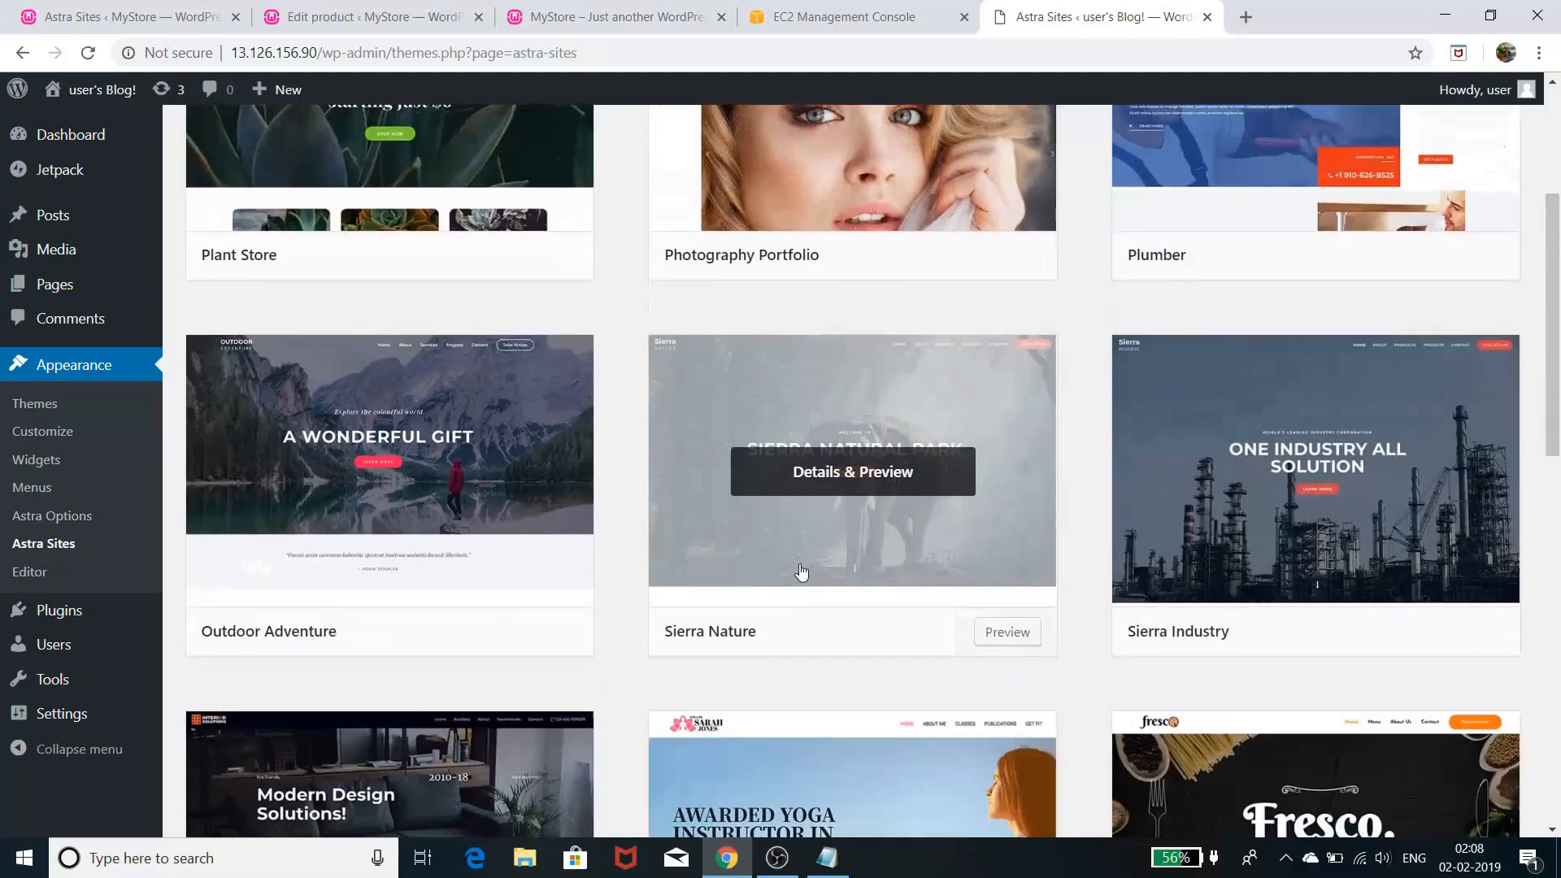
pyautogui.scroll(-4, 802, 573)
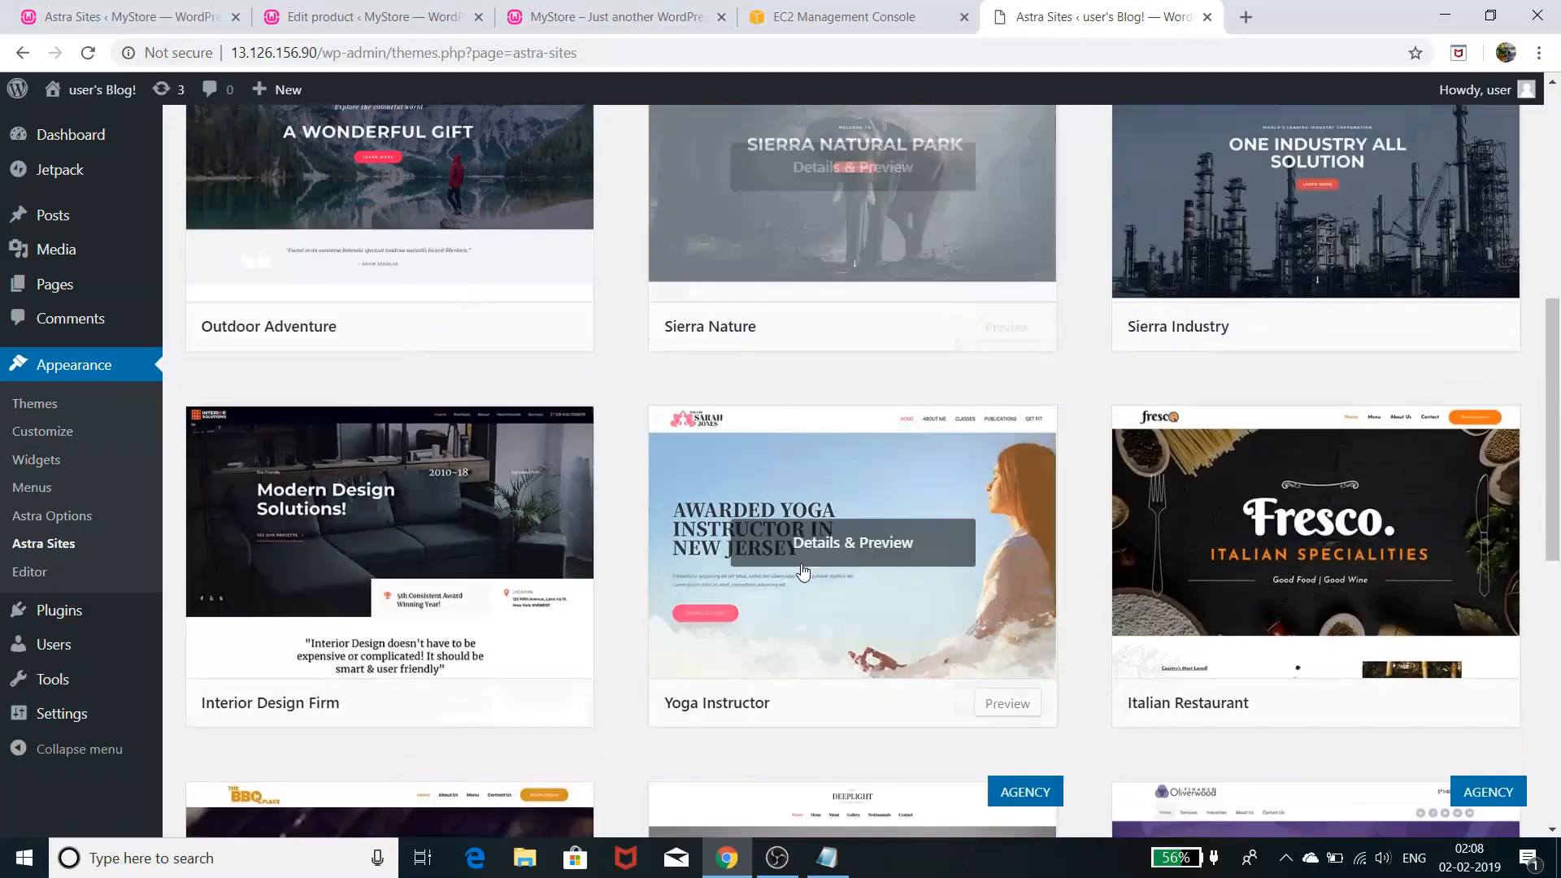
pyautogui.scroll(-4, 803, 573)
pyautogui.scroll(-1, 802, 572)
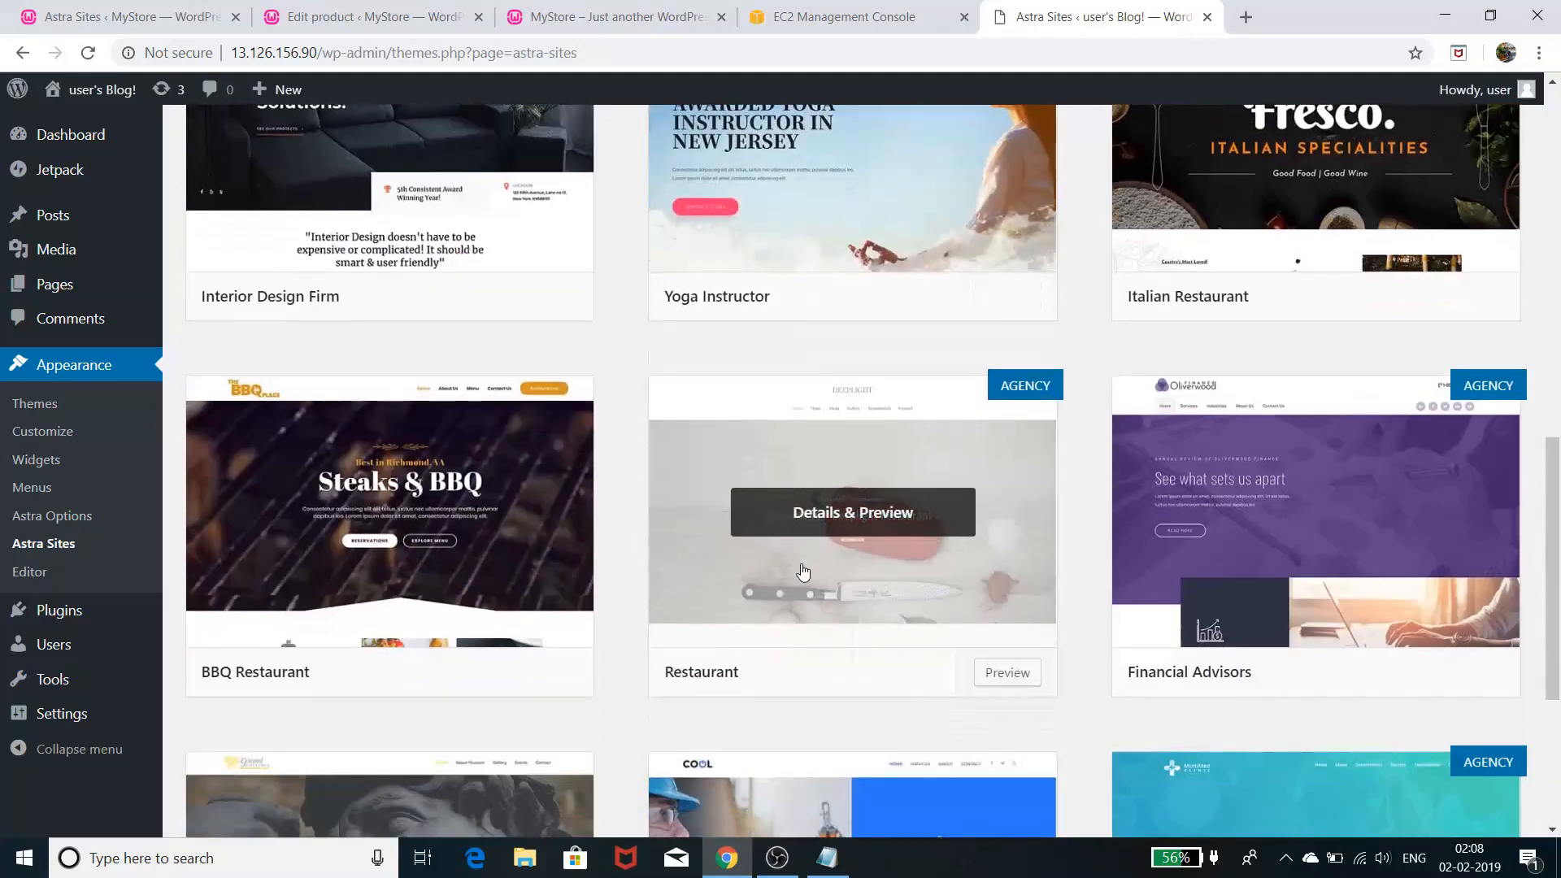
pyautogui.scroll(-4, 803, 573)
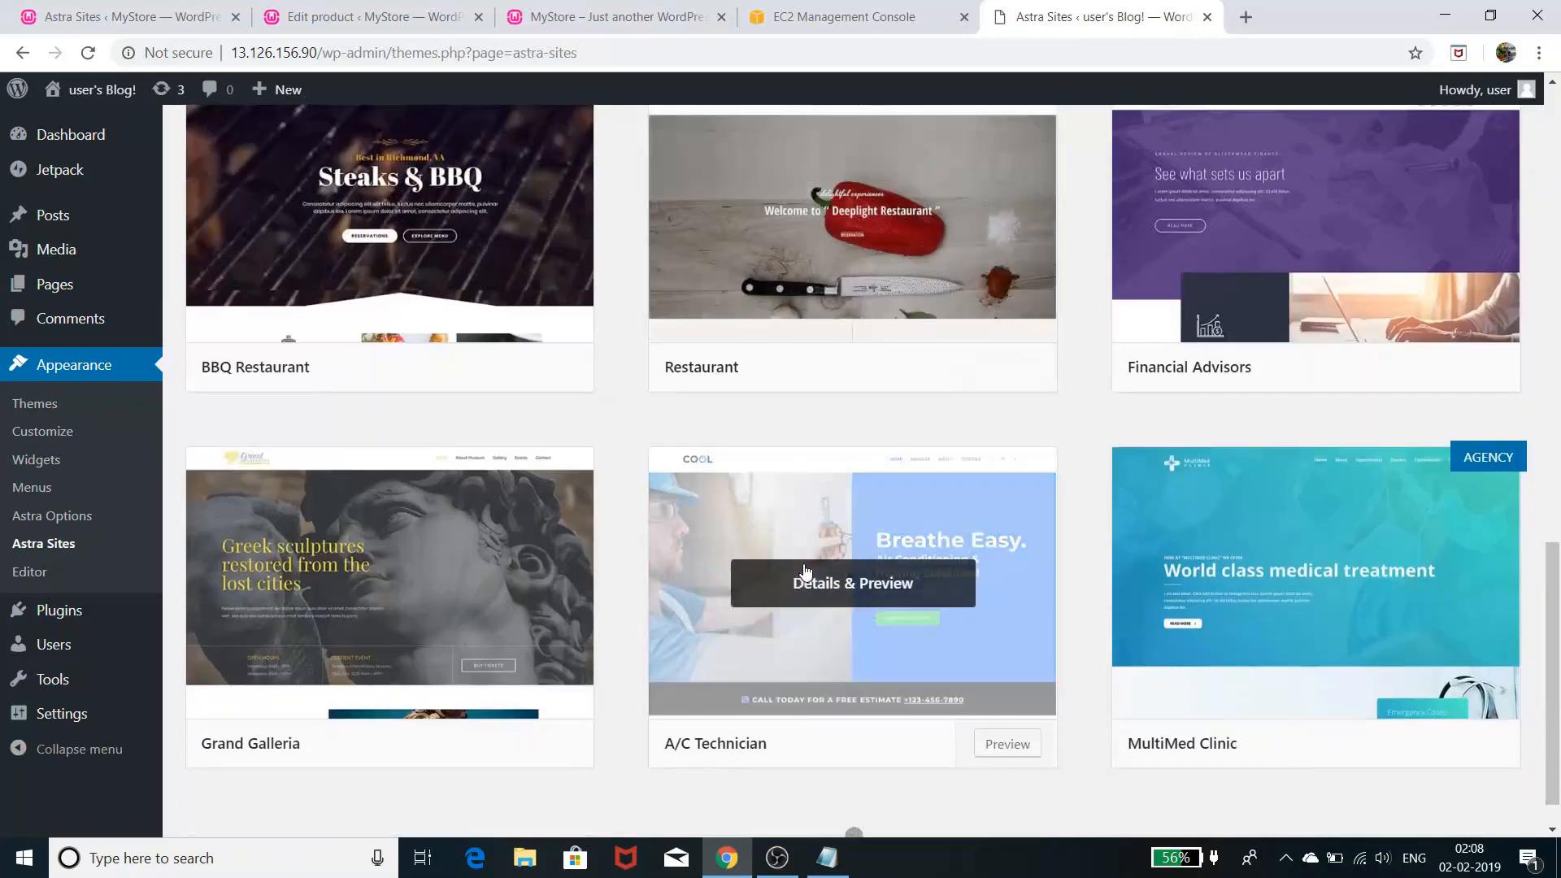
pyautogui.scroll(13, 805, 569)
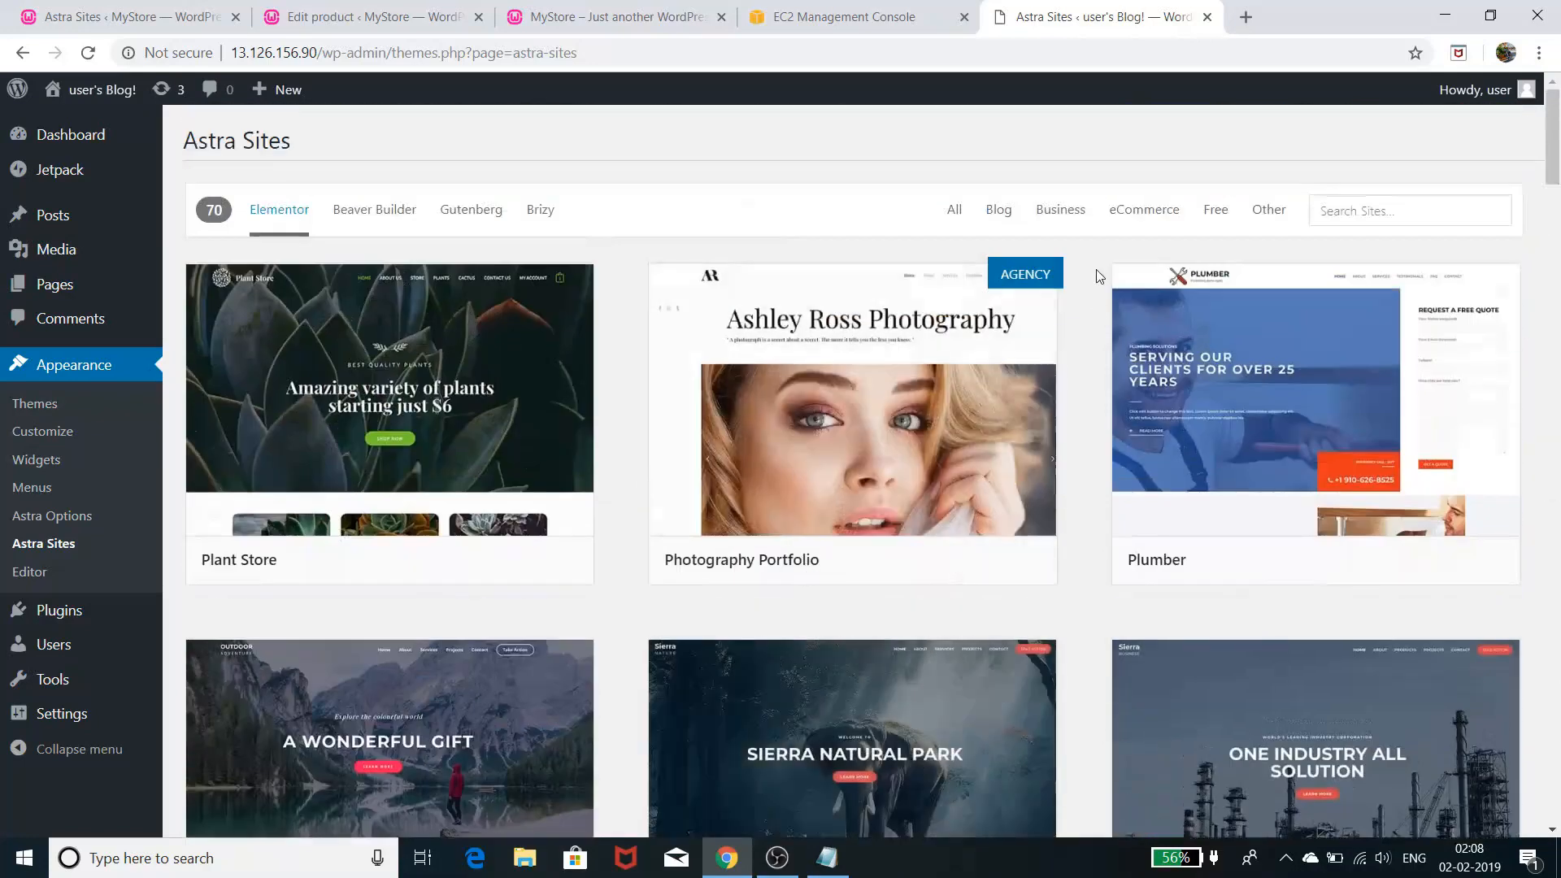
# - Filter to the eCommerce category, listing 8 designs including Plant Store and Brandstore
pyautogui.click(1155, 216)
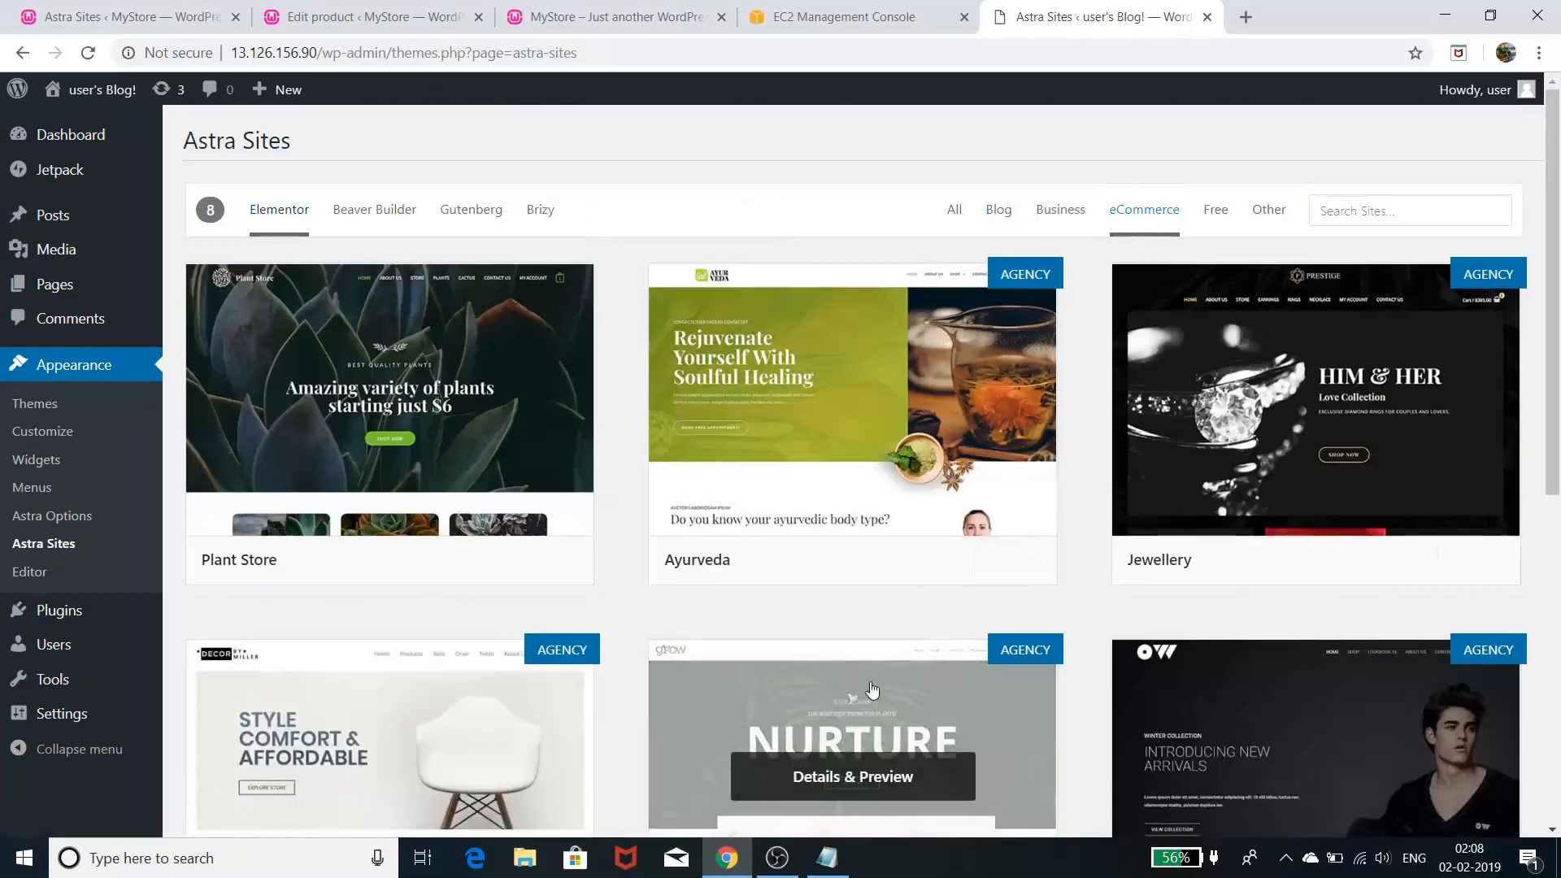
pyautogui.scroll(-8, 872, 691)
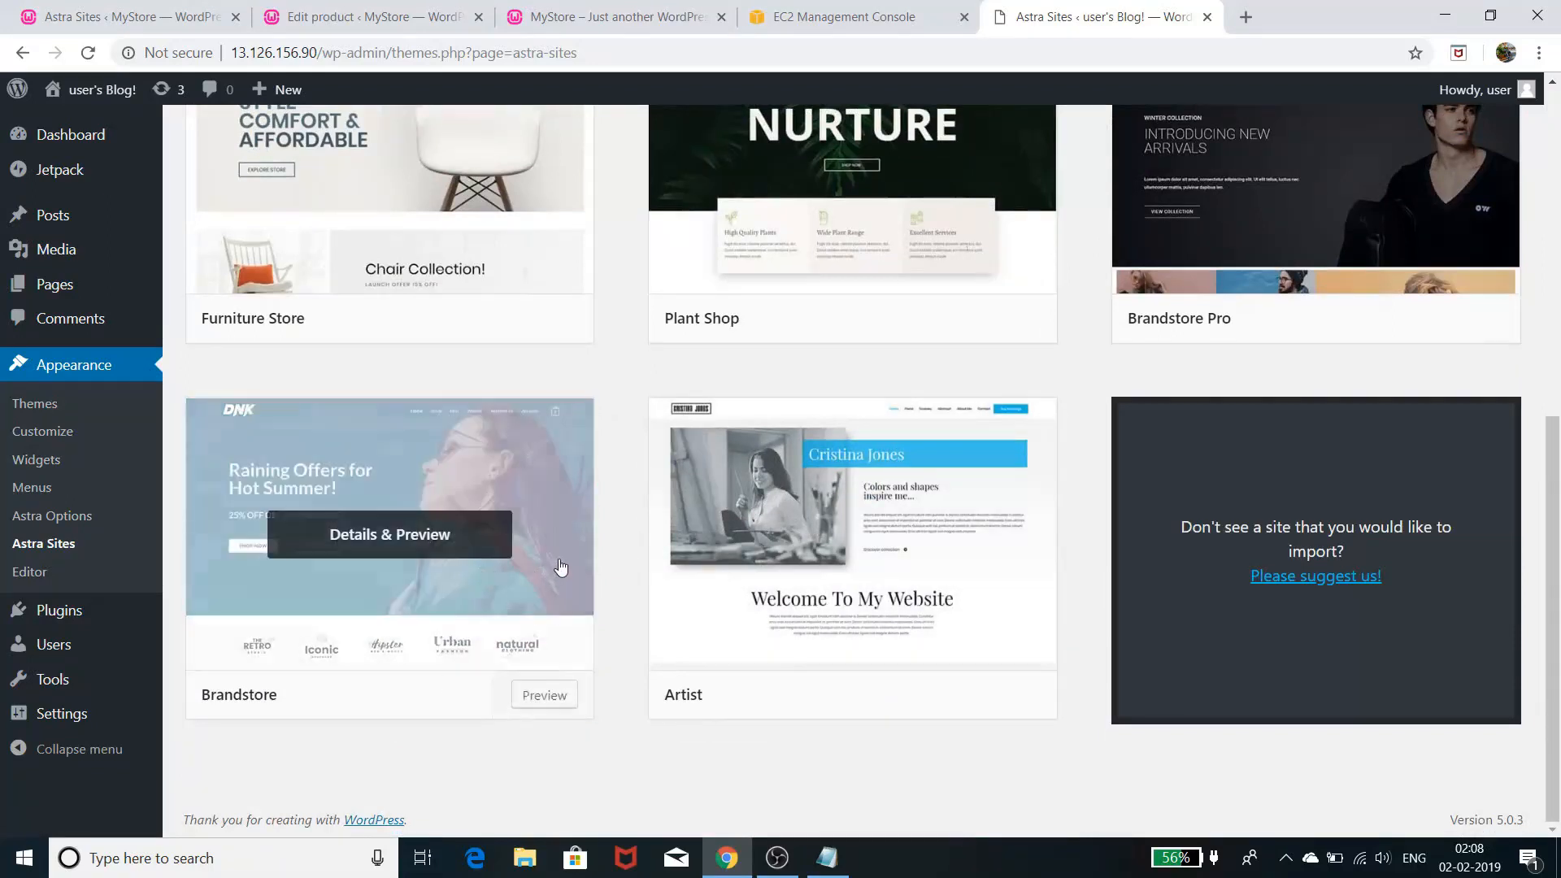
pyautogui.scroll(6, 569, 568)
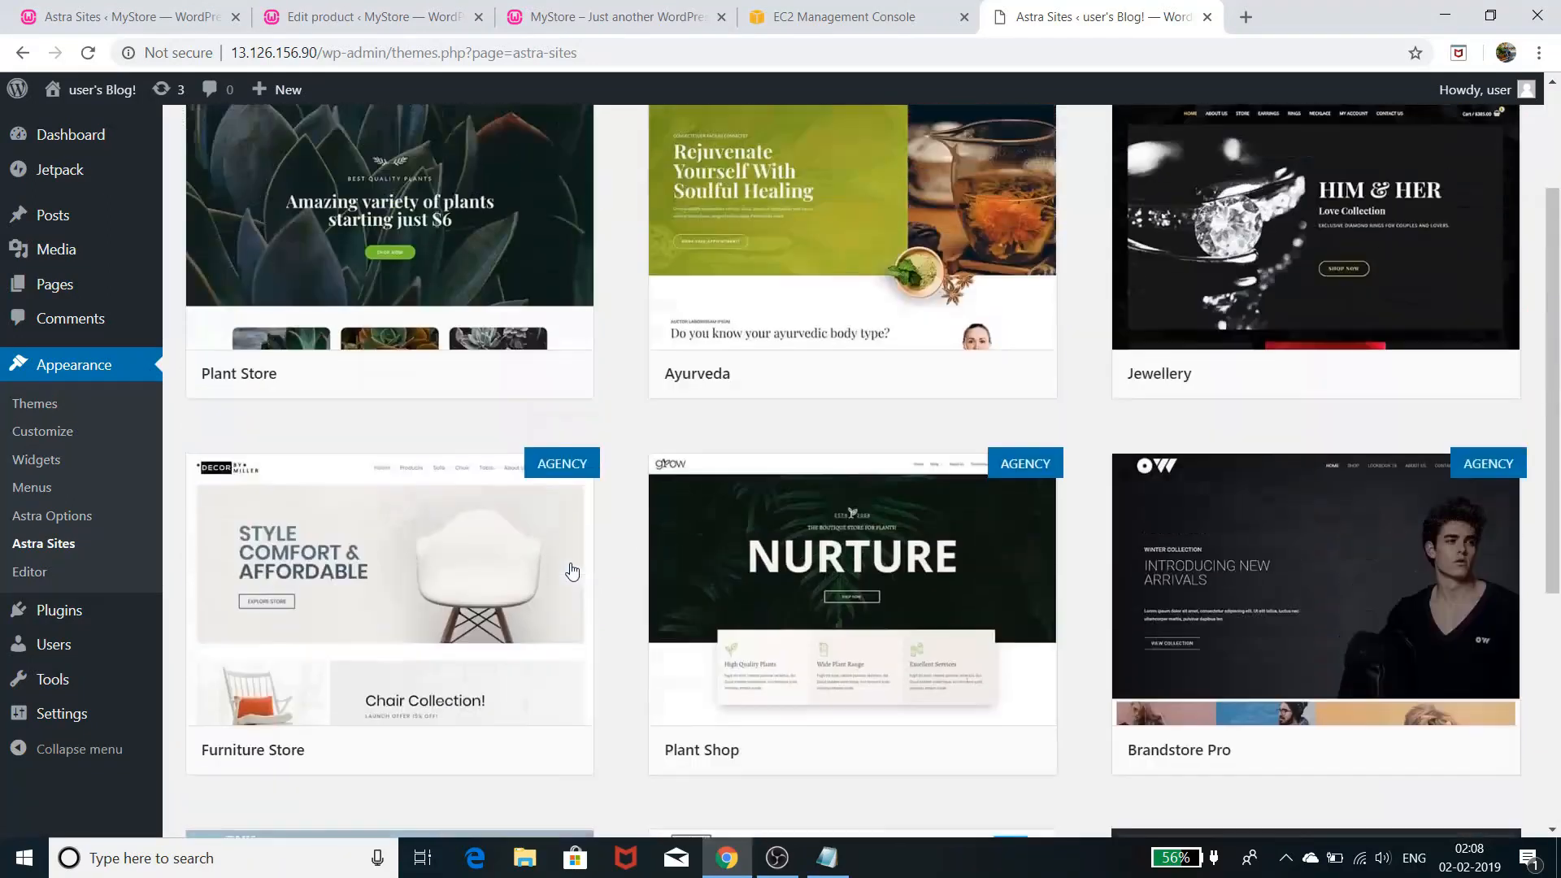
pyautogui.scroll(2, 696, 602)
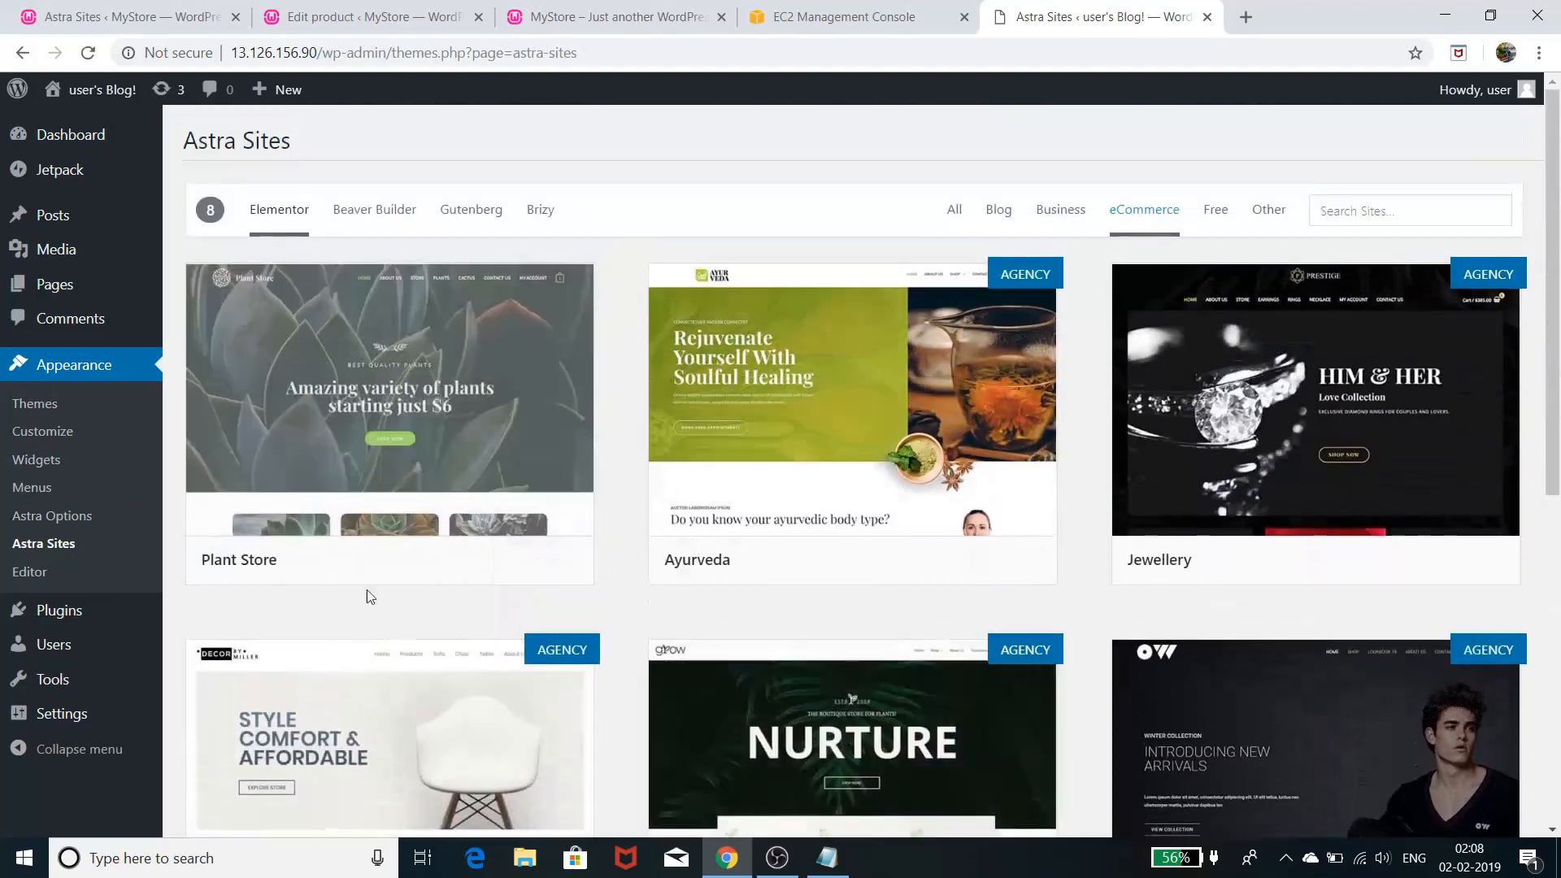
pyautogui.scroll(-4, 627, 675)
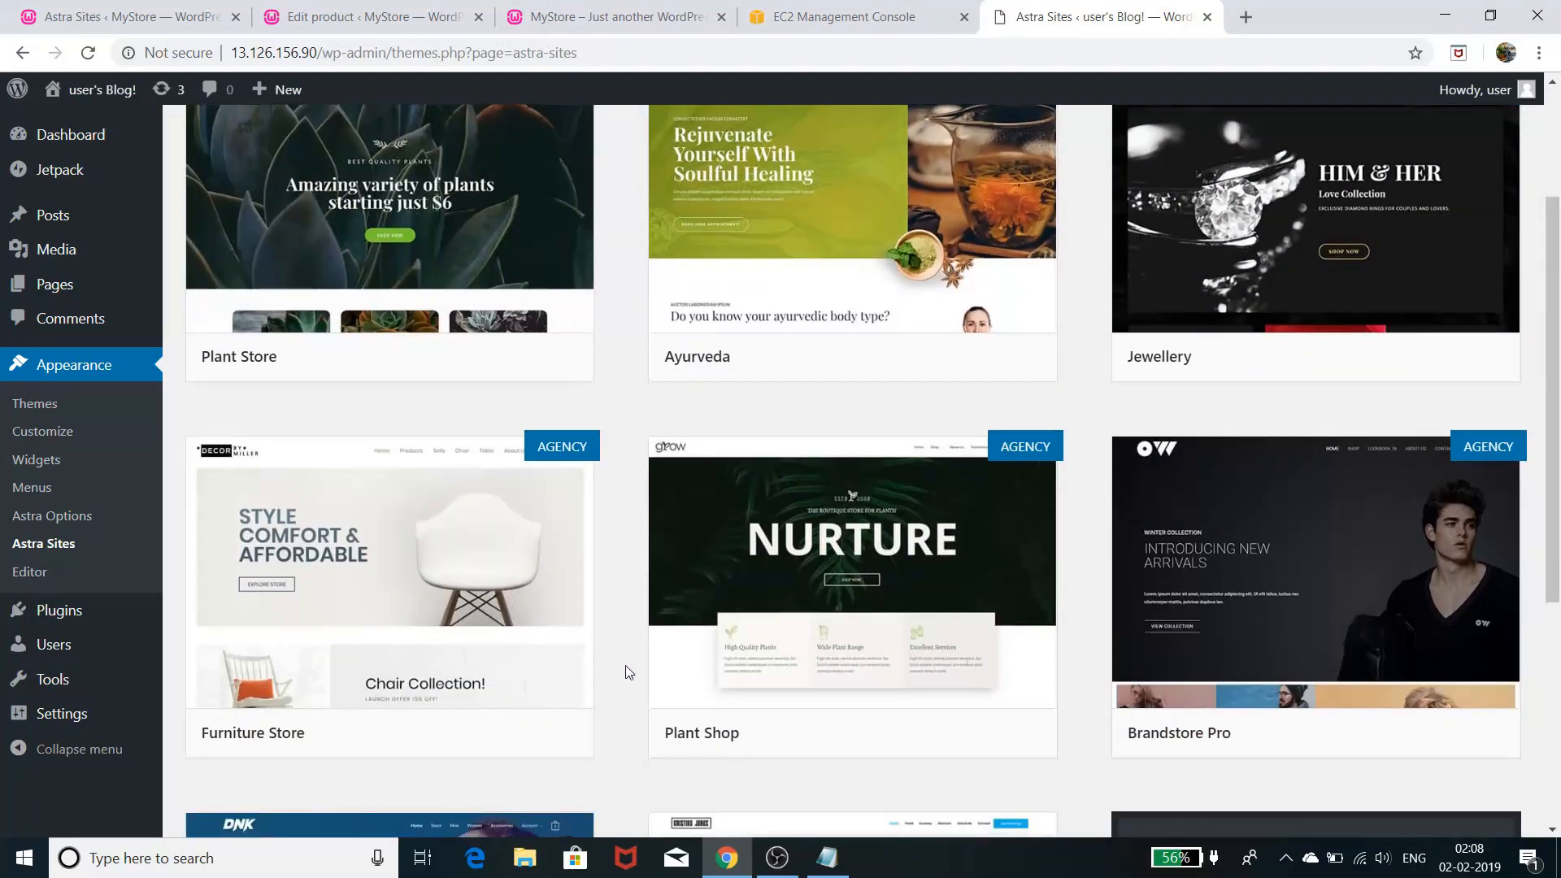
pyautogui.scroll(-3, 627, 681)
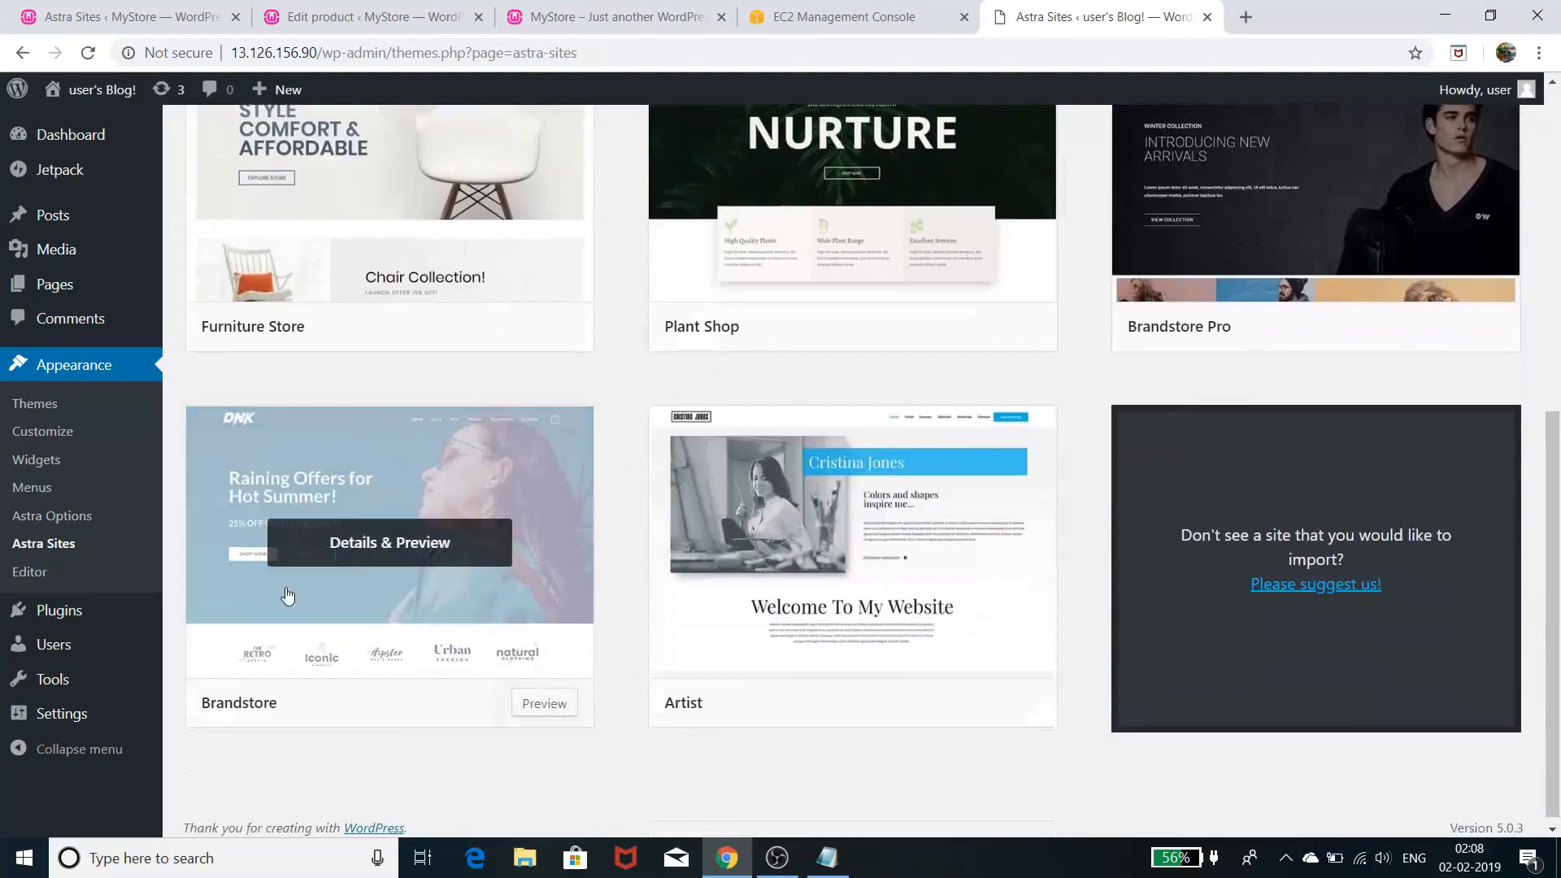
pyautogui.scroll(7, 599, 651)
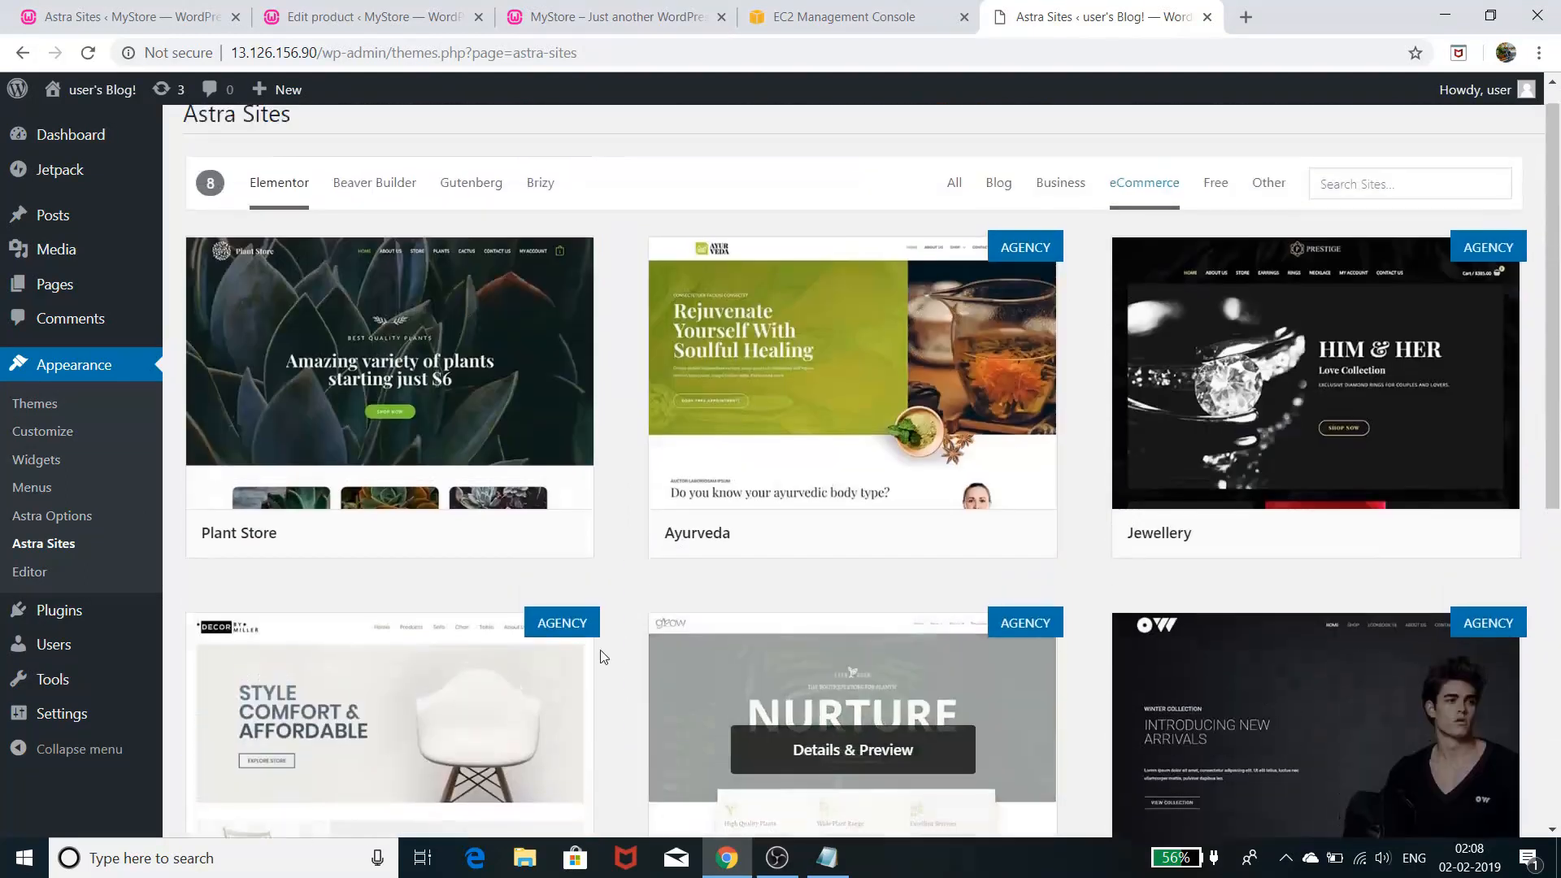
# - Preview Plant Store and install Contact Form 7, Elementor, Header Footer & Blocks, and WooCommerce
pyautogui.click(498, 335)
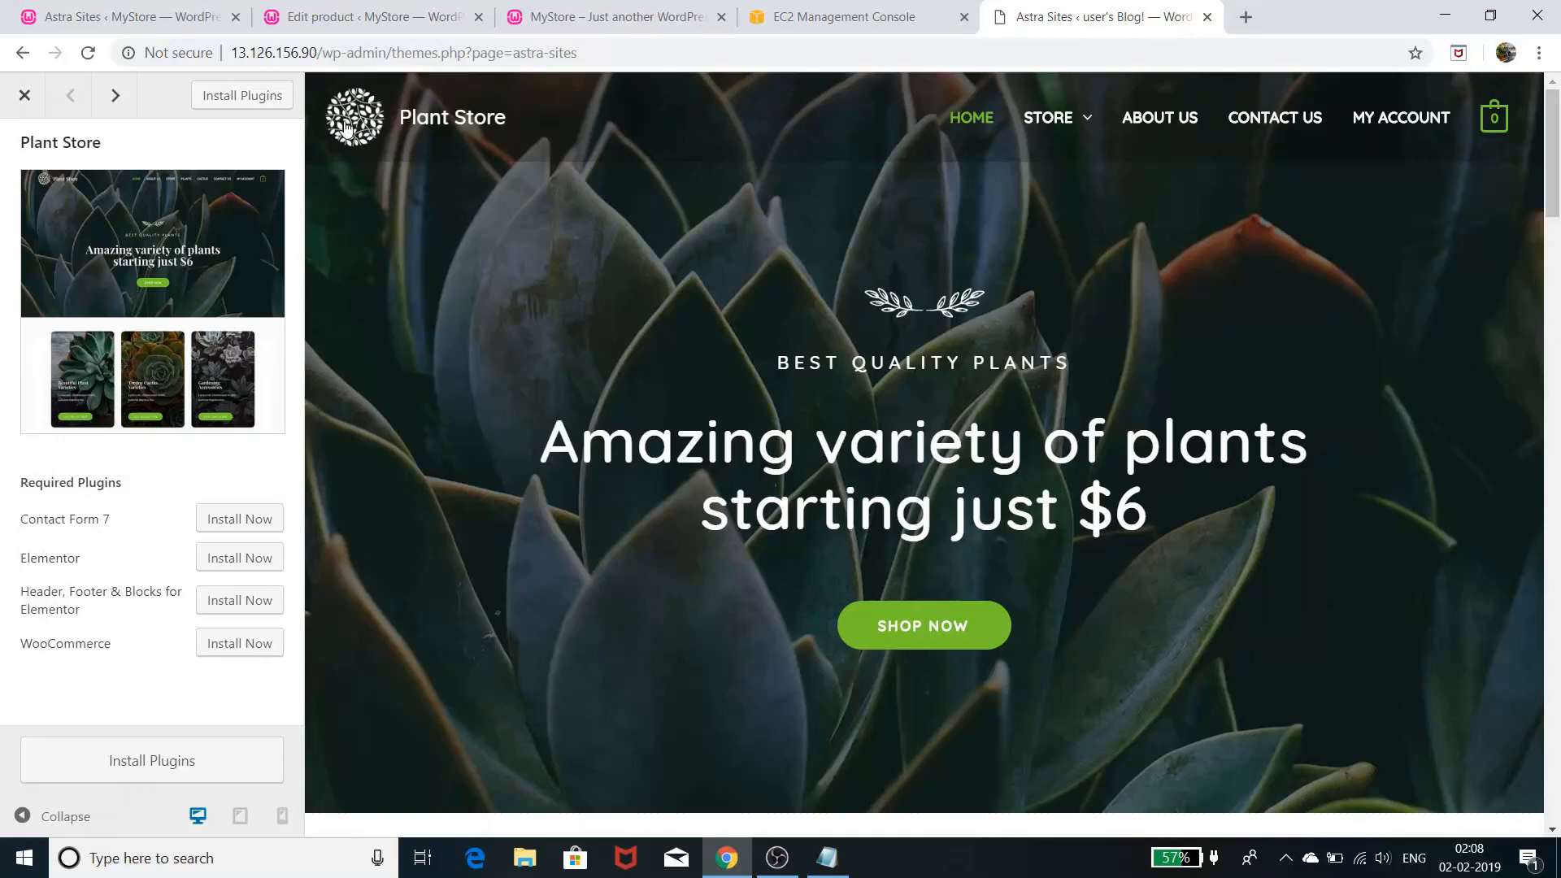
pyautogui.click(258, 95)
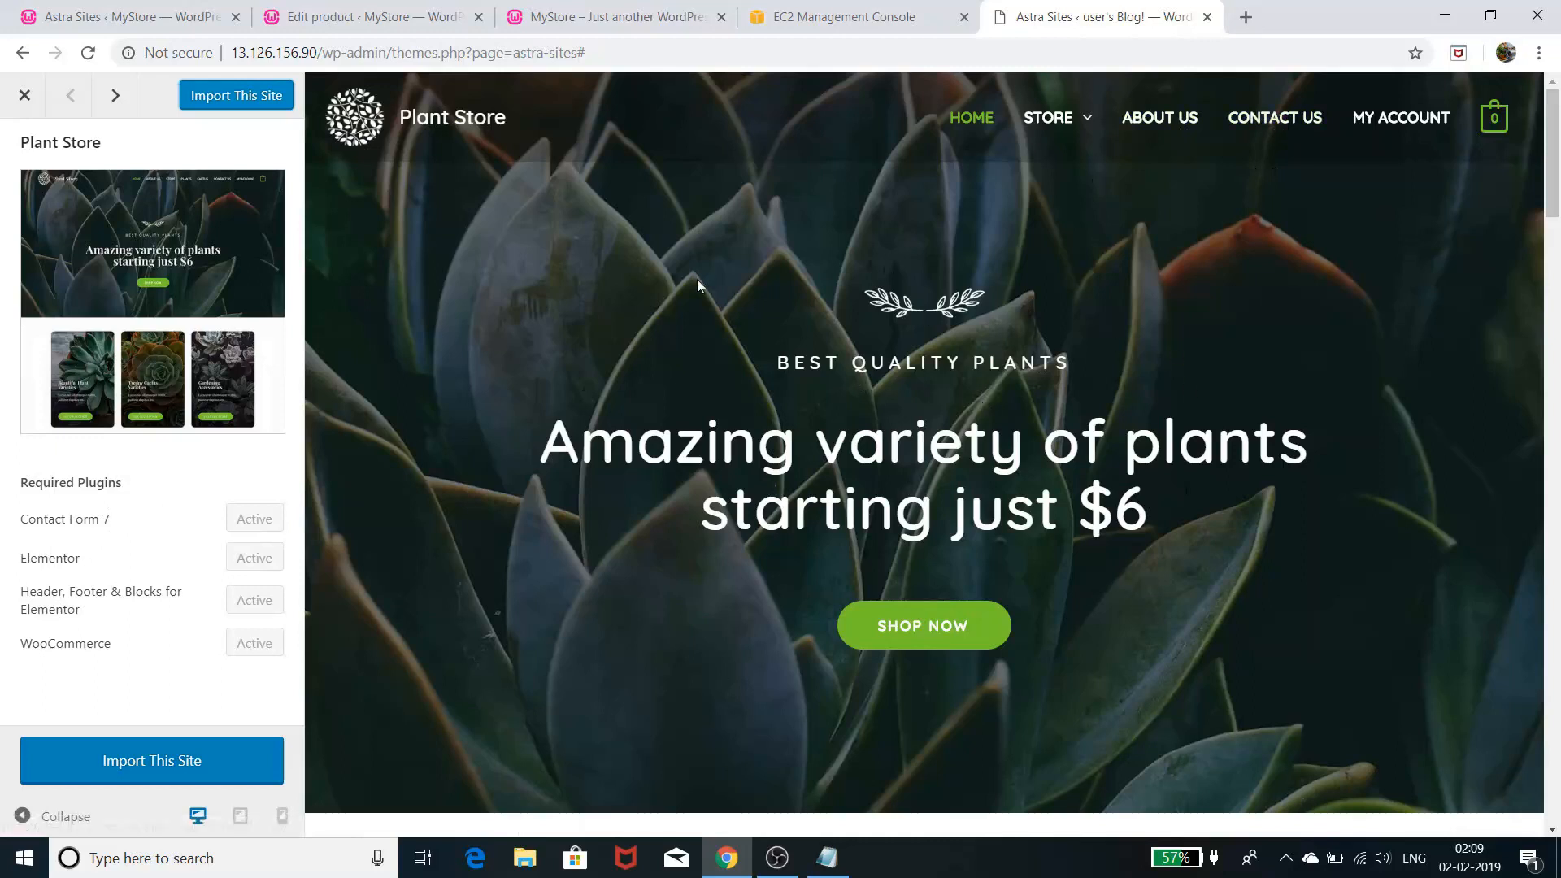
pyautogui.click(380, 17)
pyautogui.click(546, 20)
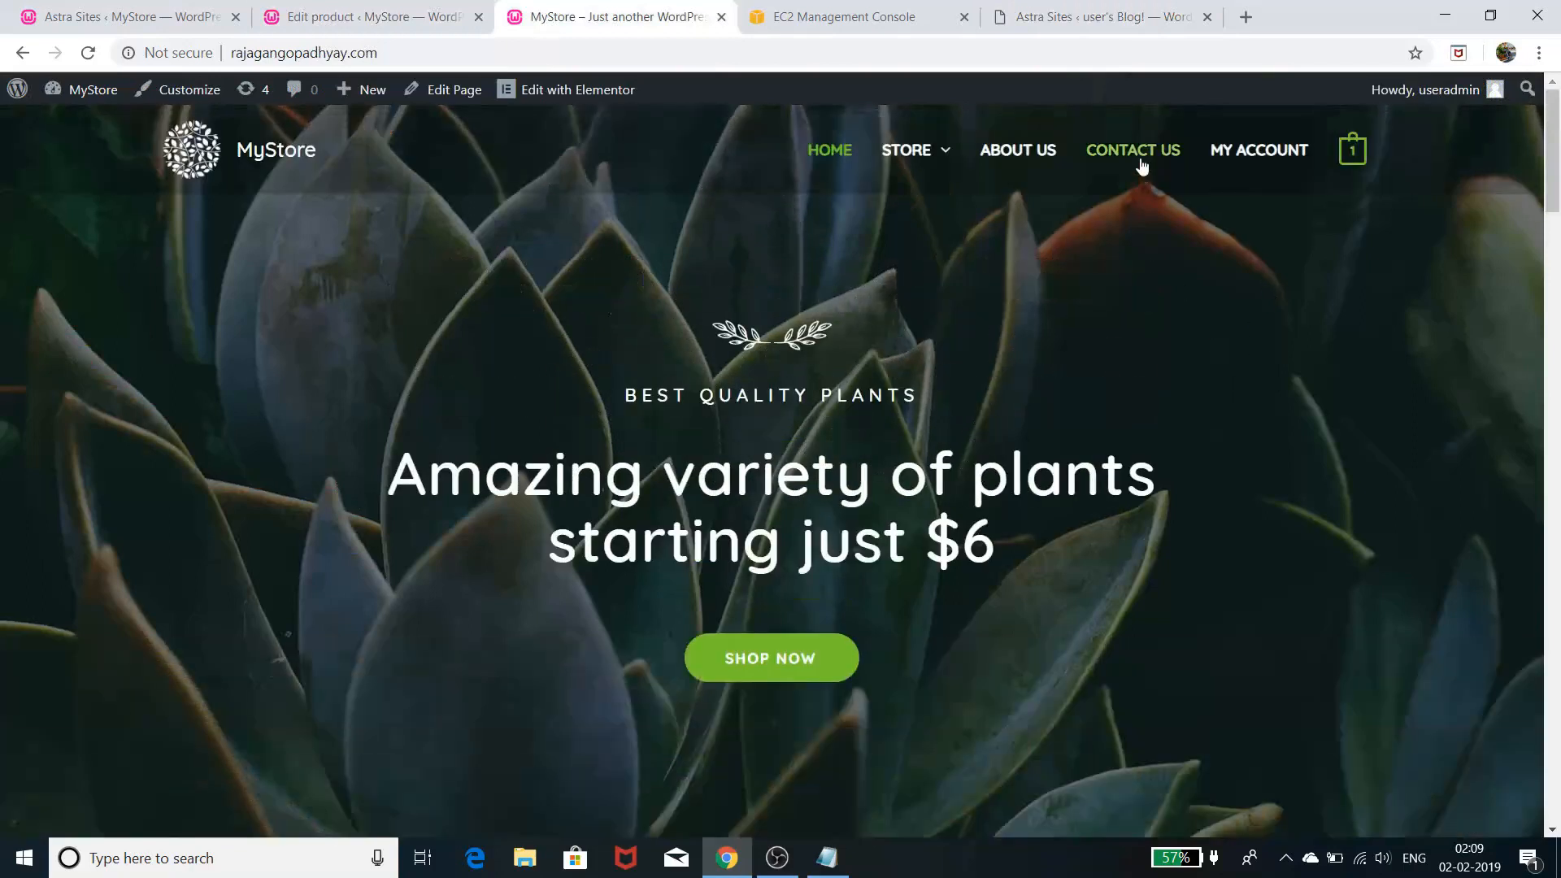
pyautogui.click(1133, 150)
pyautogui.scroll(-7, 1153, 457)
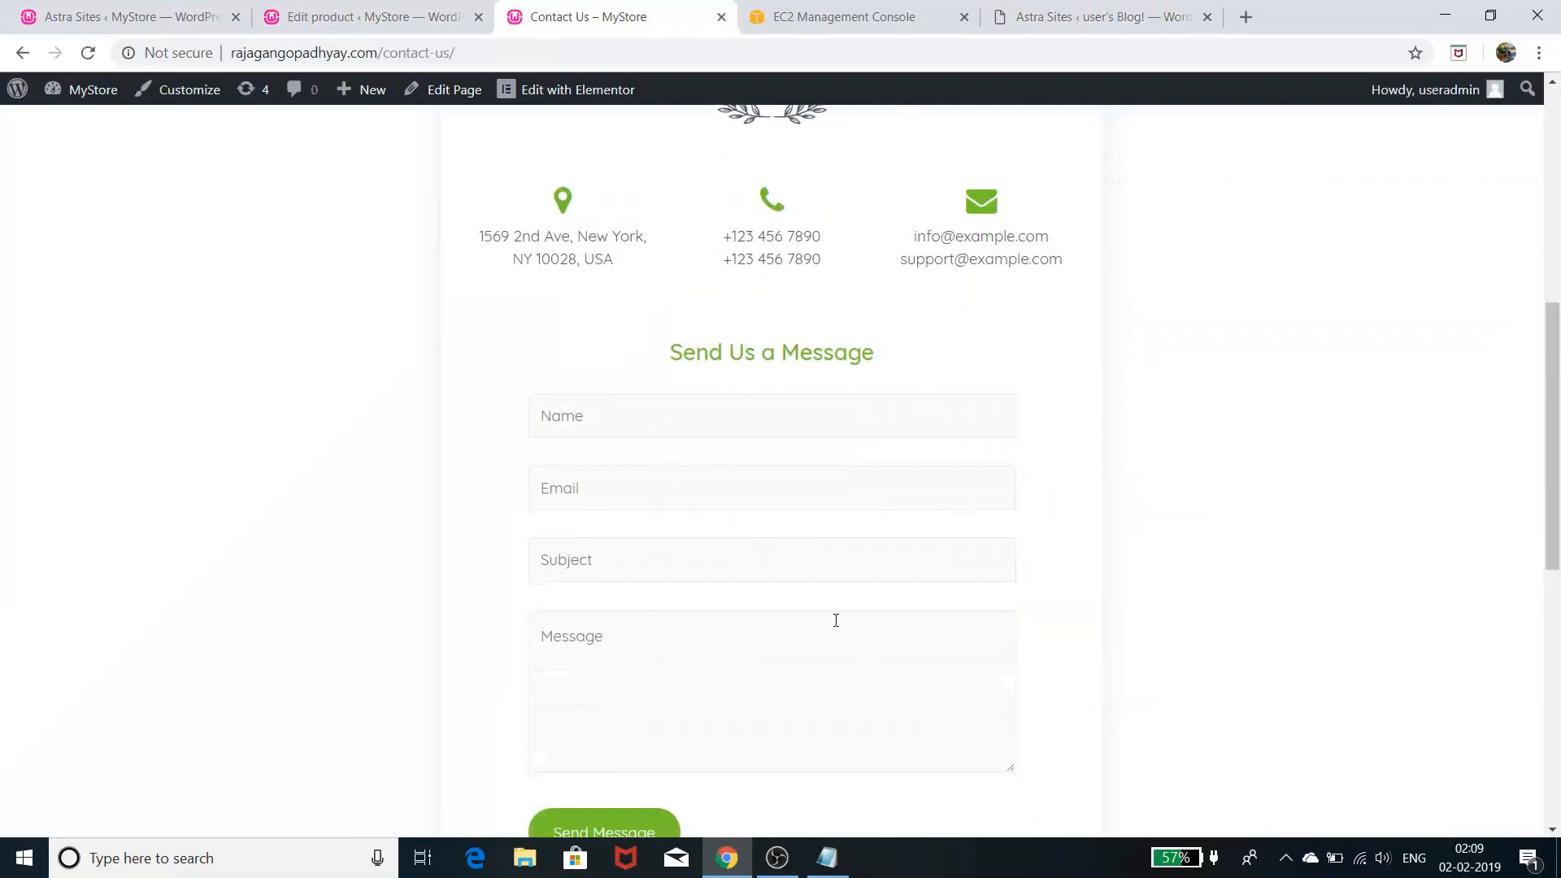
pyautogui.click(1085, 24)
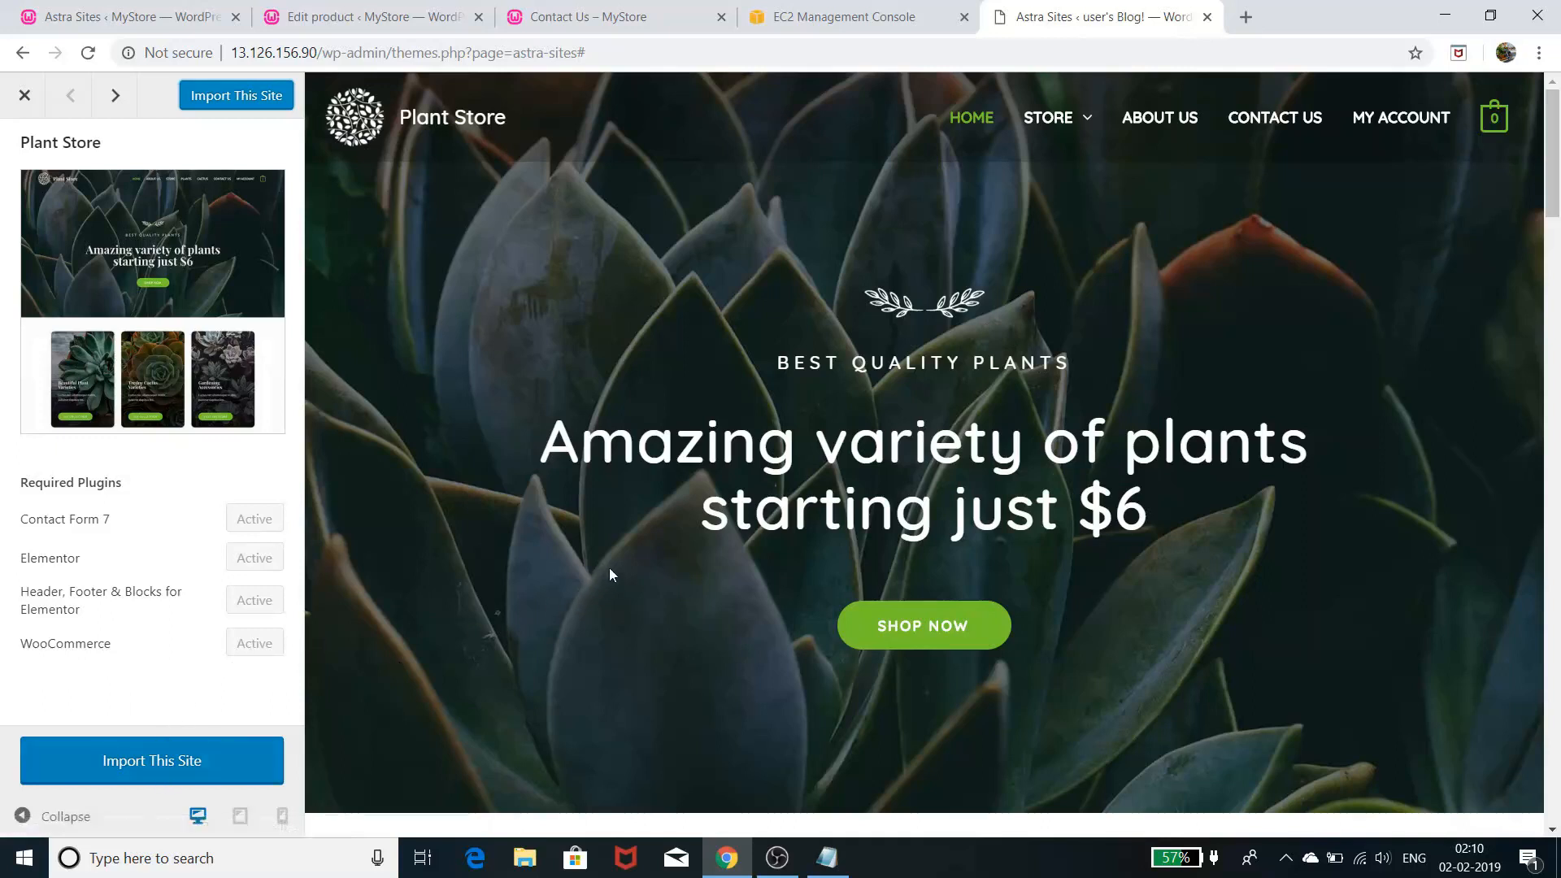
# - Import the Plant Store starter site, accepting the demo import warning
pyautogui.click(263, 99)
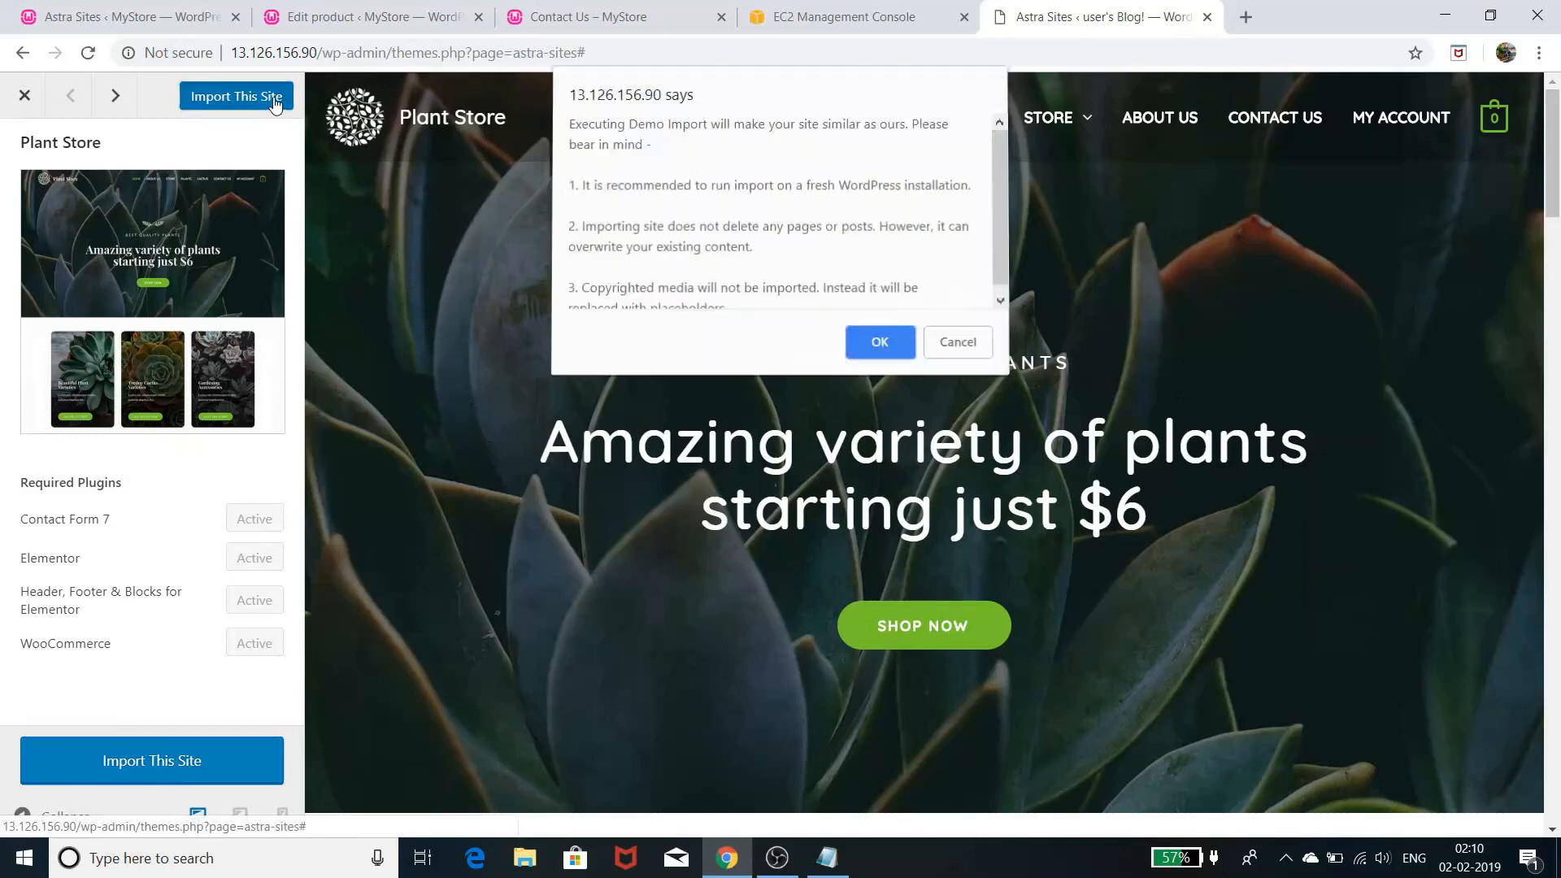
pyautogui.click(894, 333)
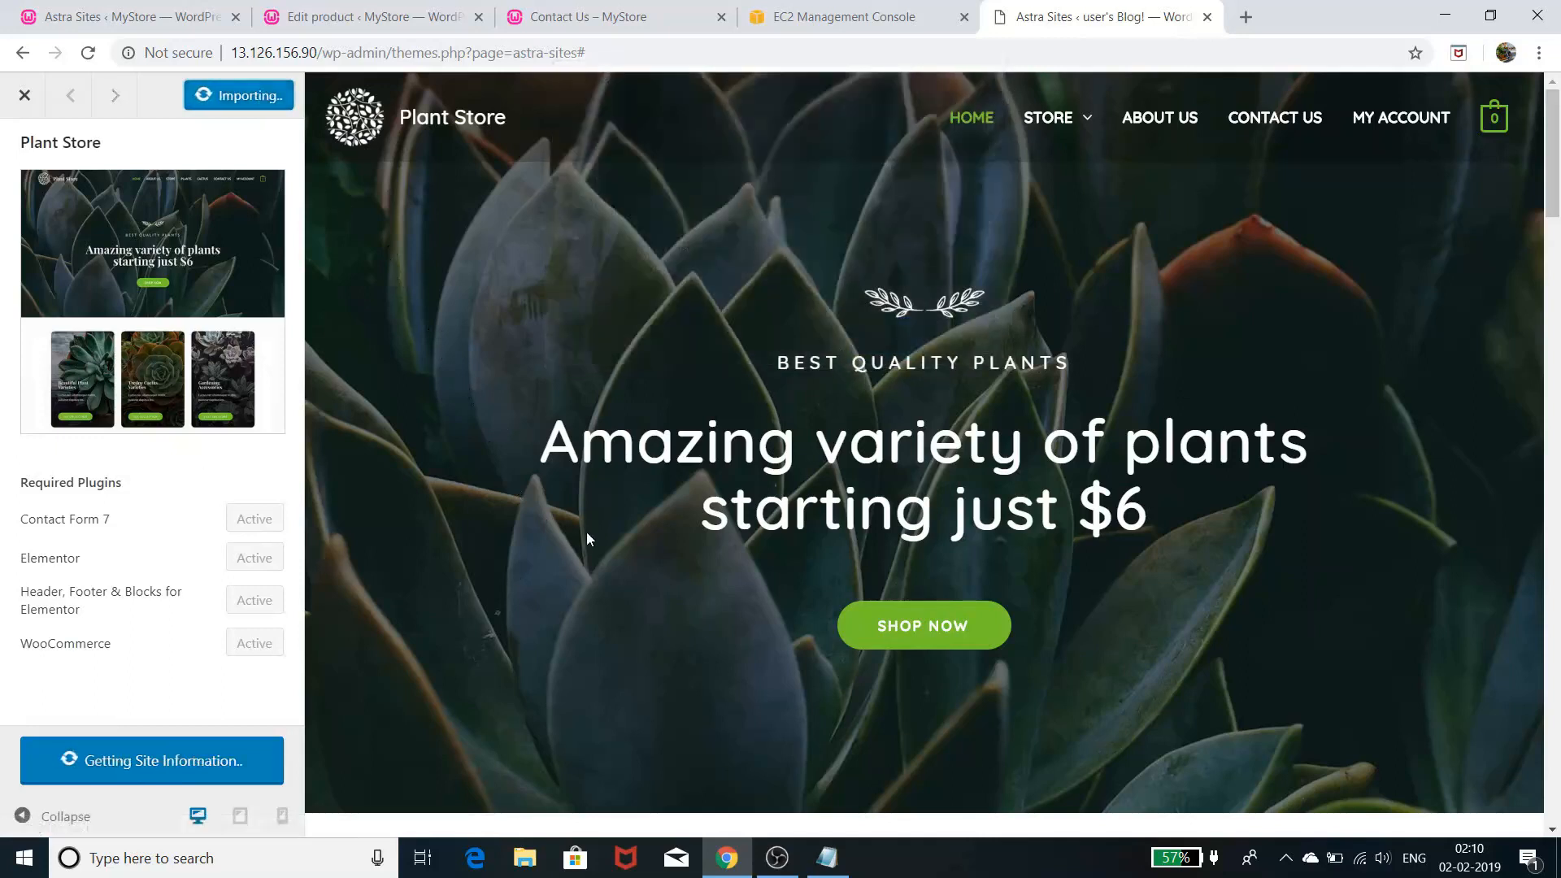
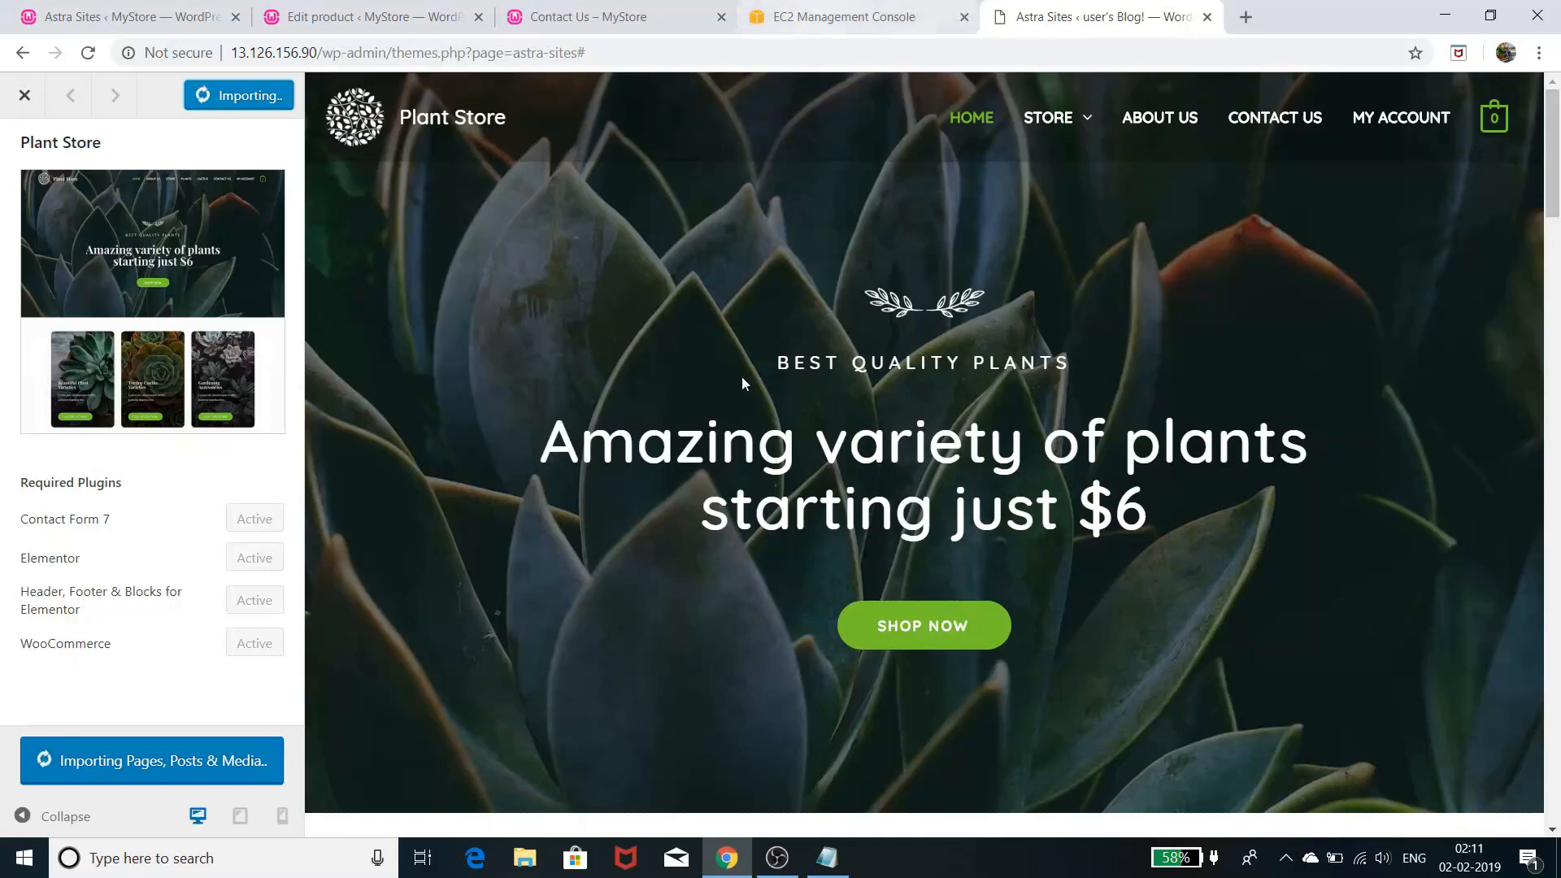
# - Open YouTube in a new tab and go to your own channel page
pyautogui.scroll(-10, 1272, 402)
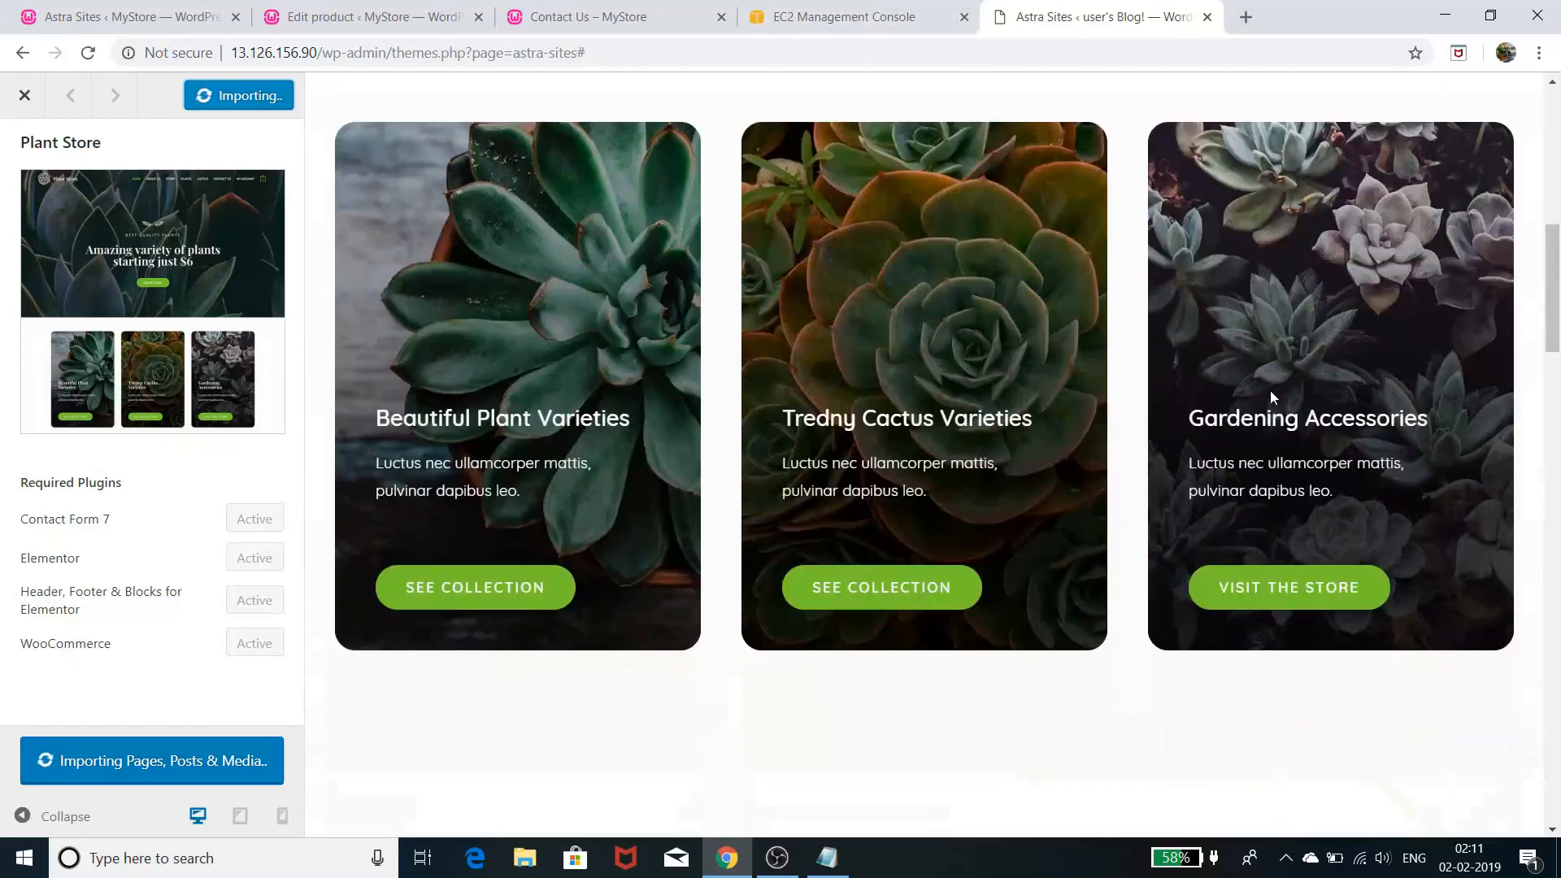
pyautogui.scroll(-7, 1275, 393)
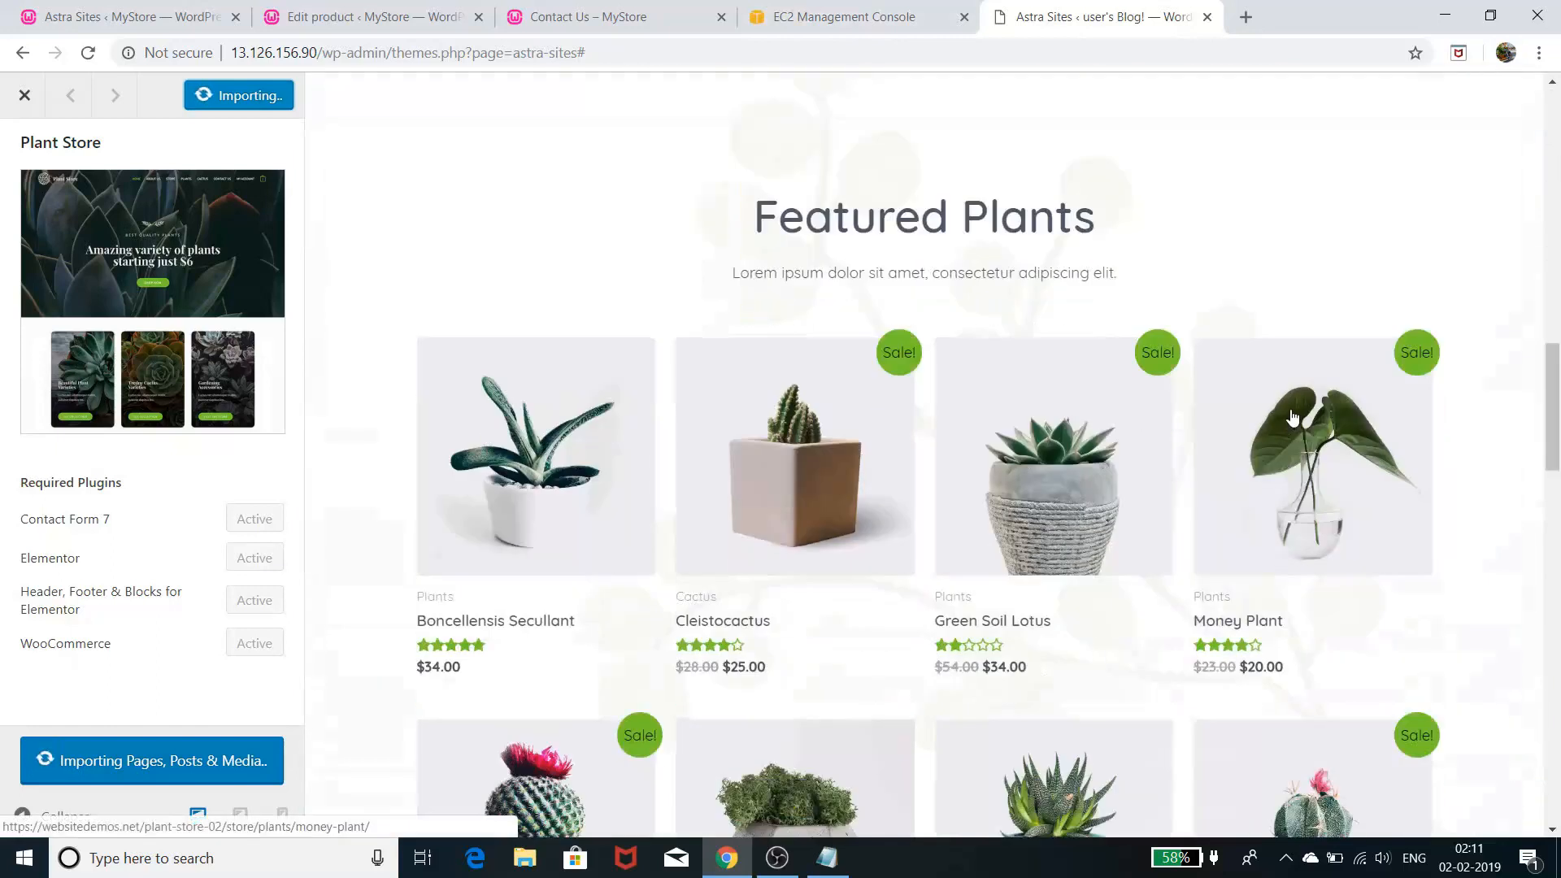
pyautogui.scroll(17, 1294, 417)
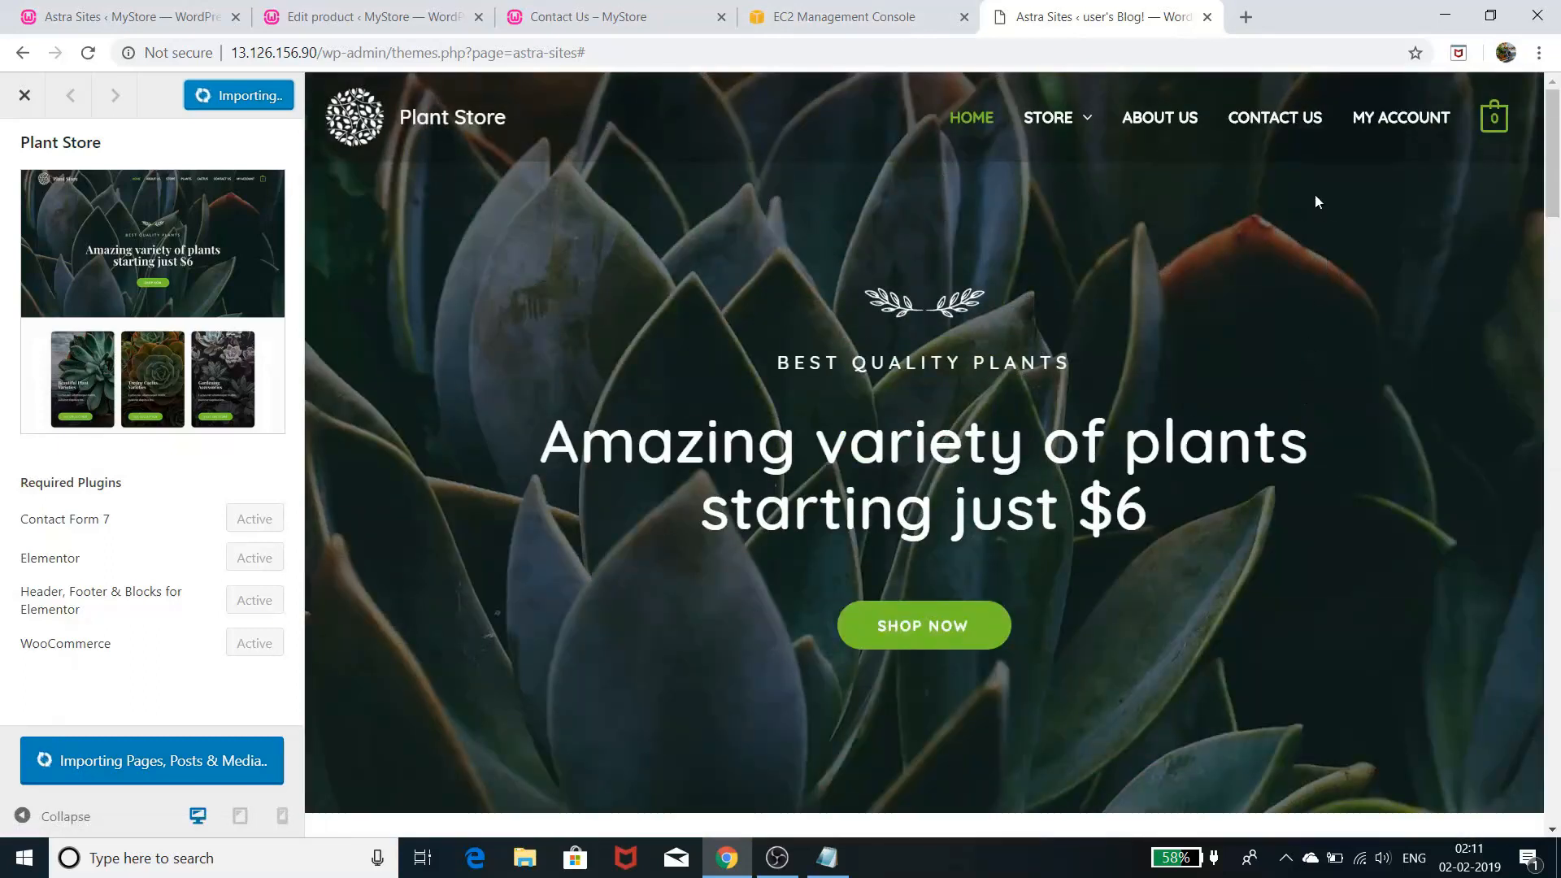
pyautogui.click(1258, 14)
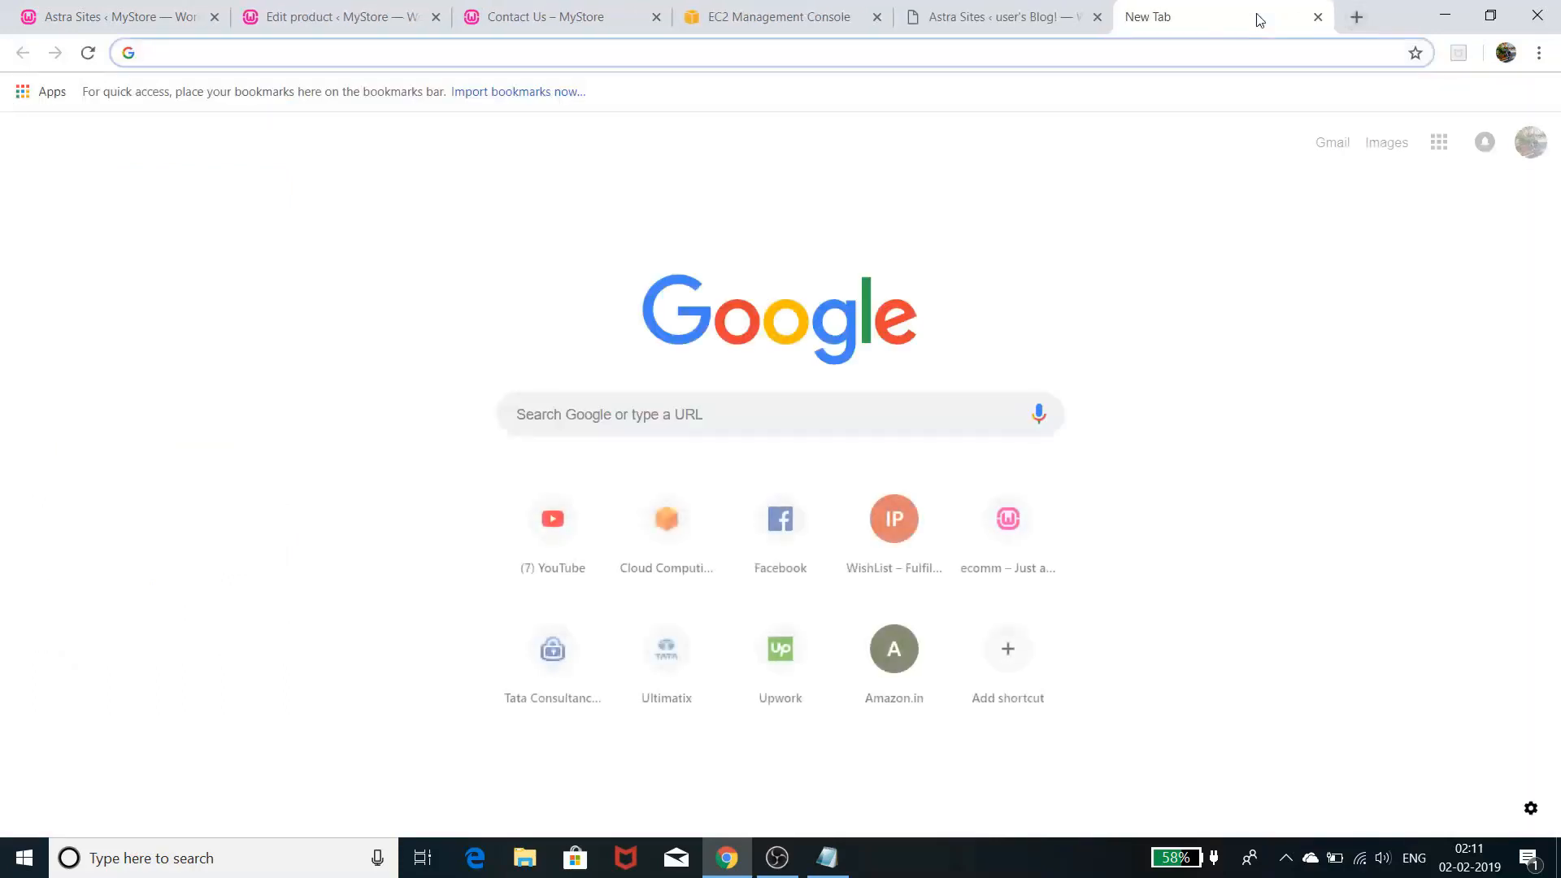
pyautogui.click(531, 545)
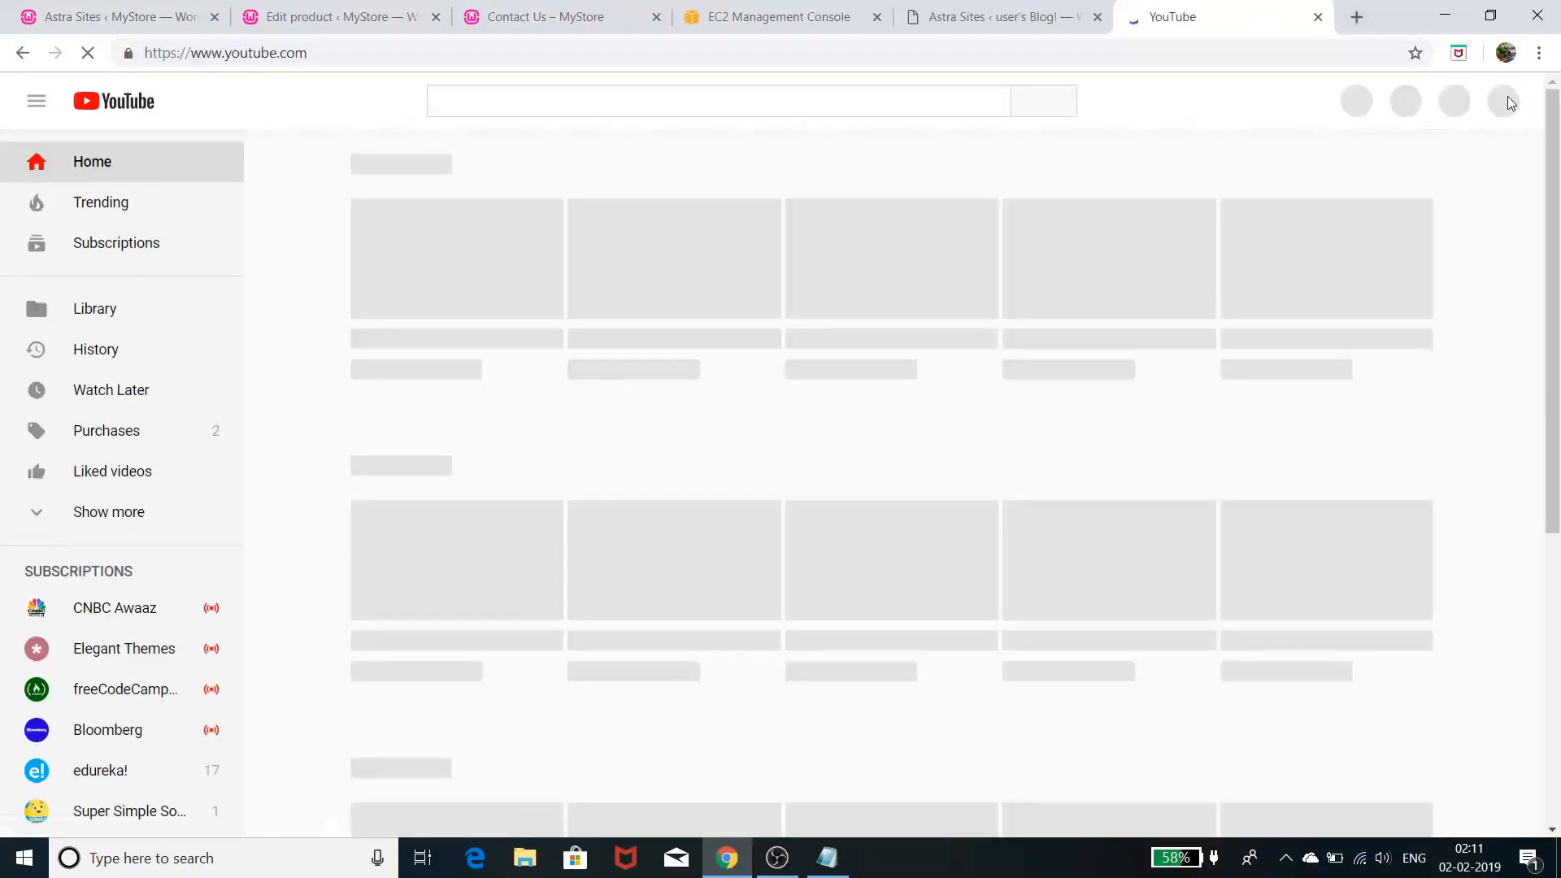
pyautogui.click(1503, 100)
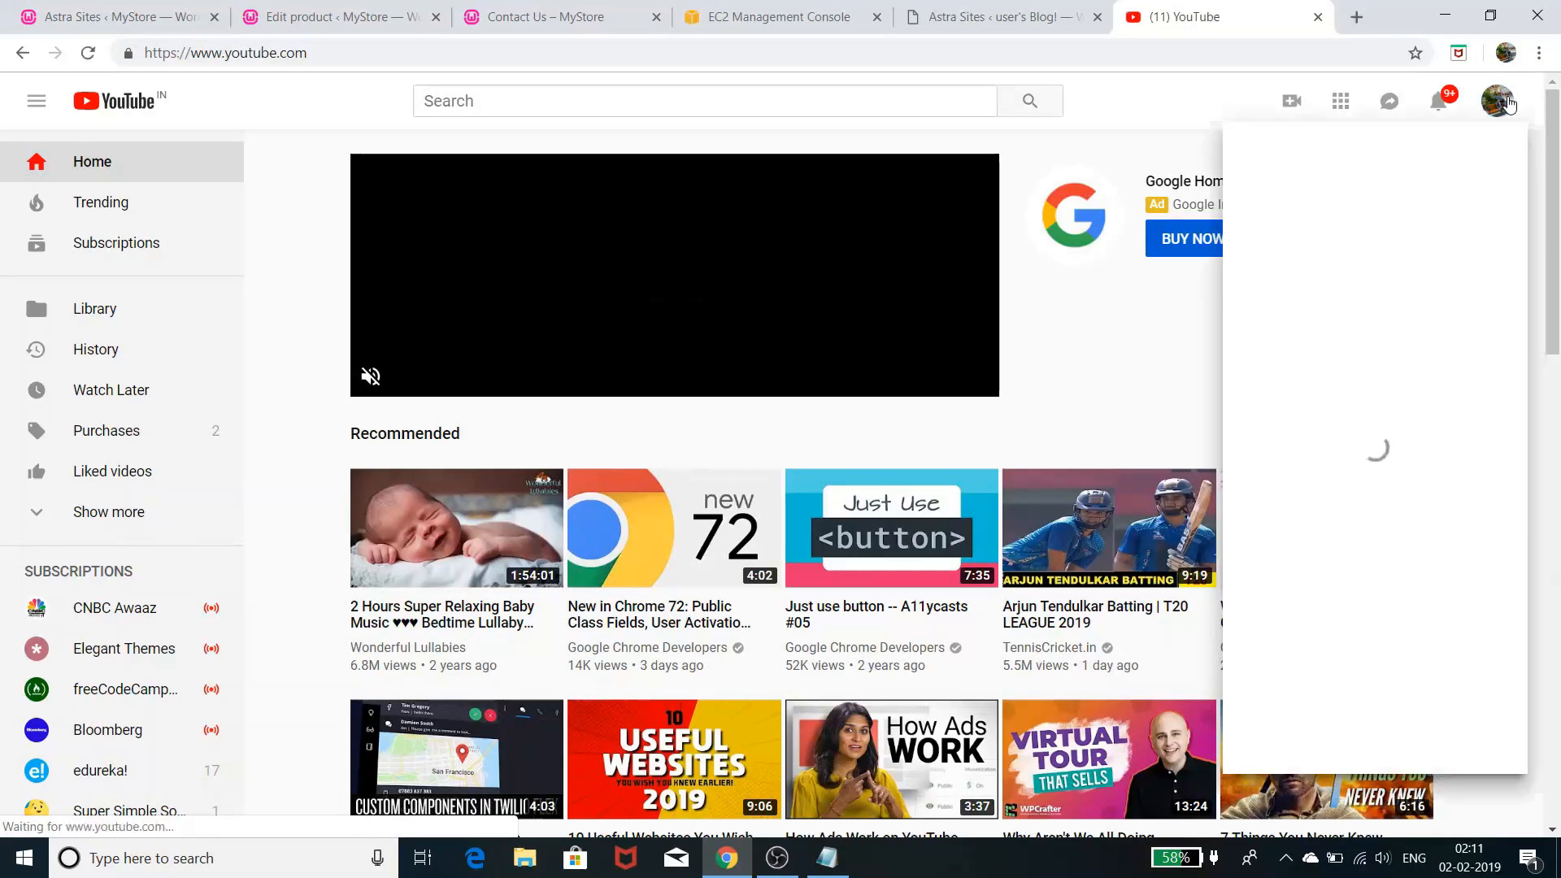
pyautogui.click(1333, 222)
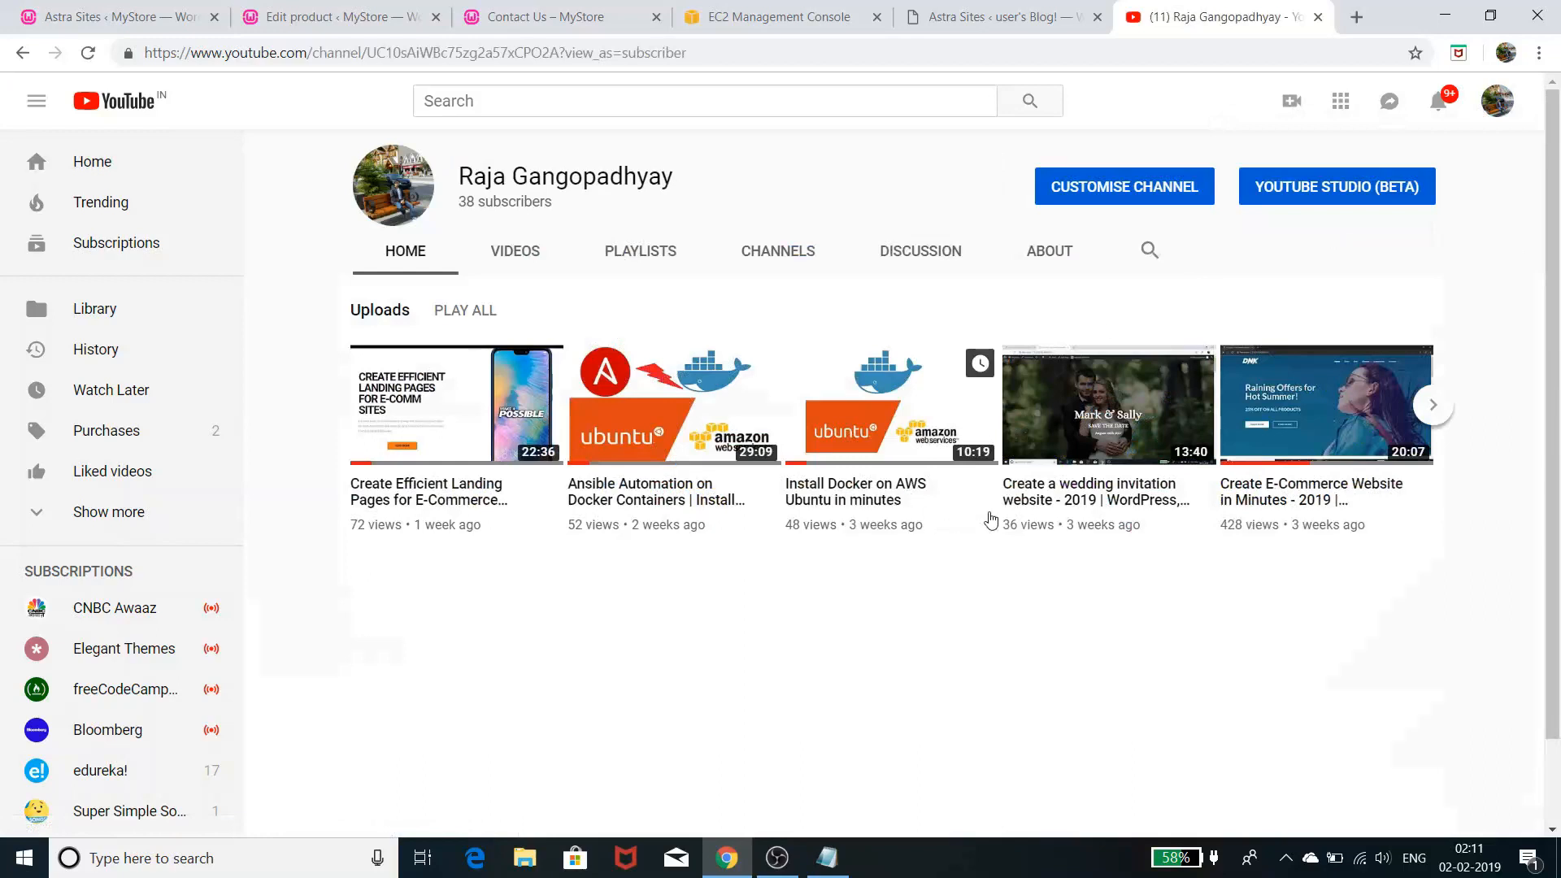
# - Show the channel's uploaded videos, then return to the finished Plant Store import
pyautogui.click(520, 254)
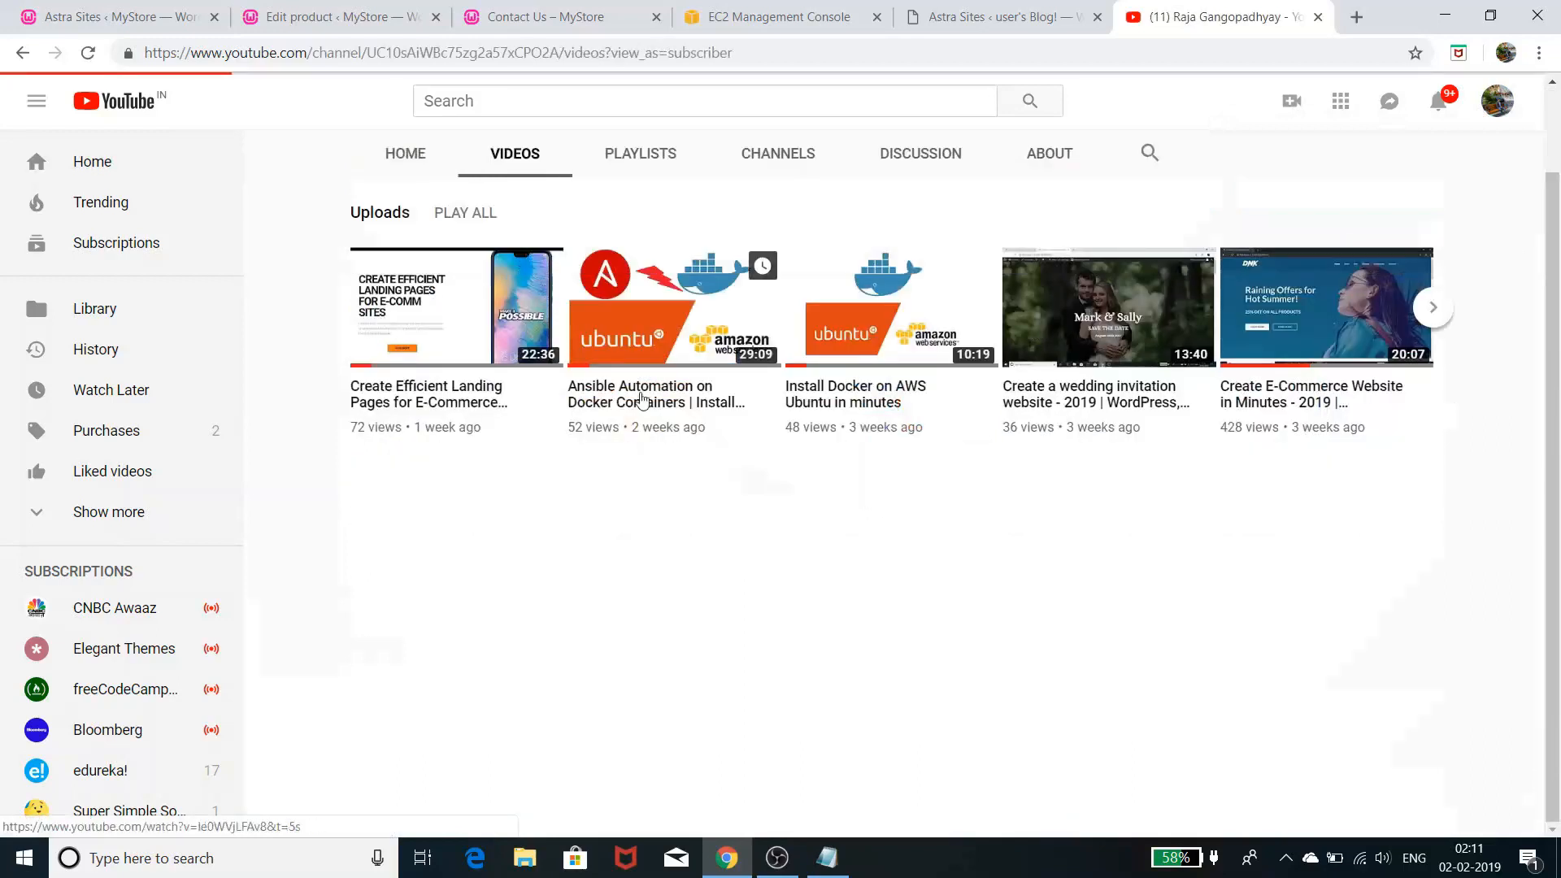
pyautogui.scroll(-6, 853, 341)
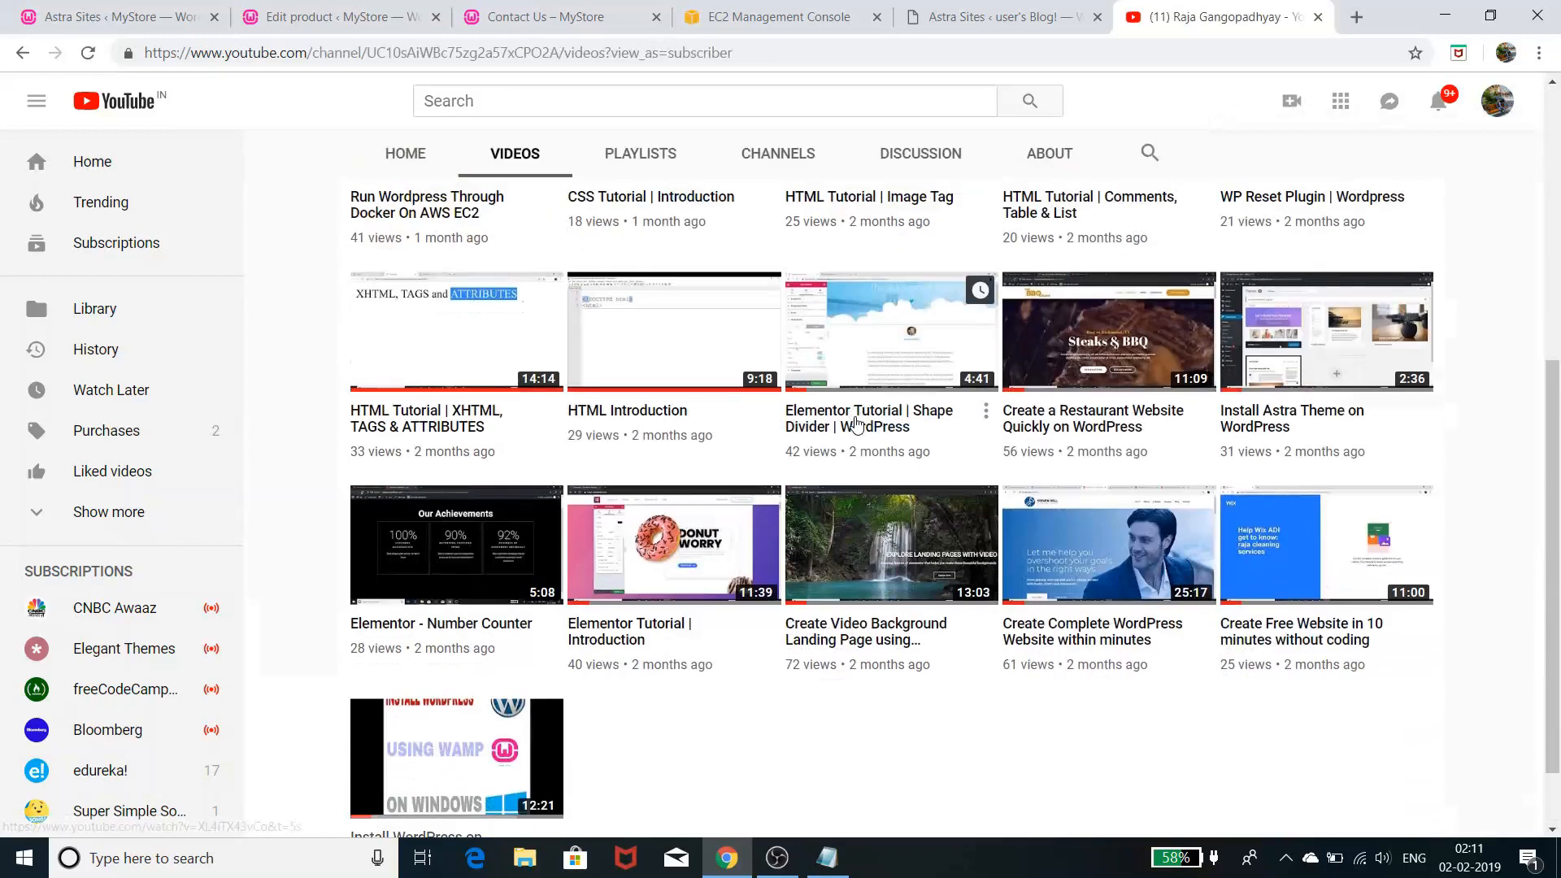
pyautogui.scroll(5, 846, 456)
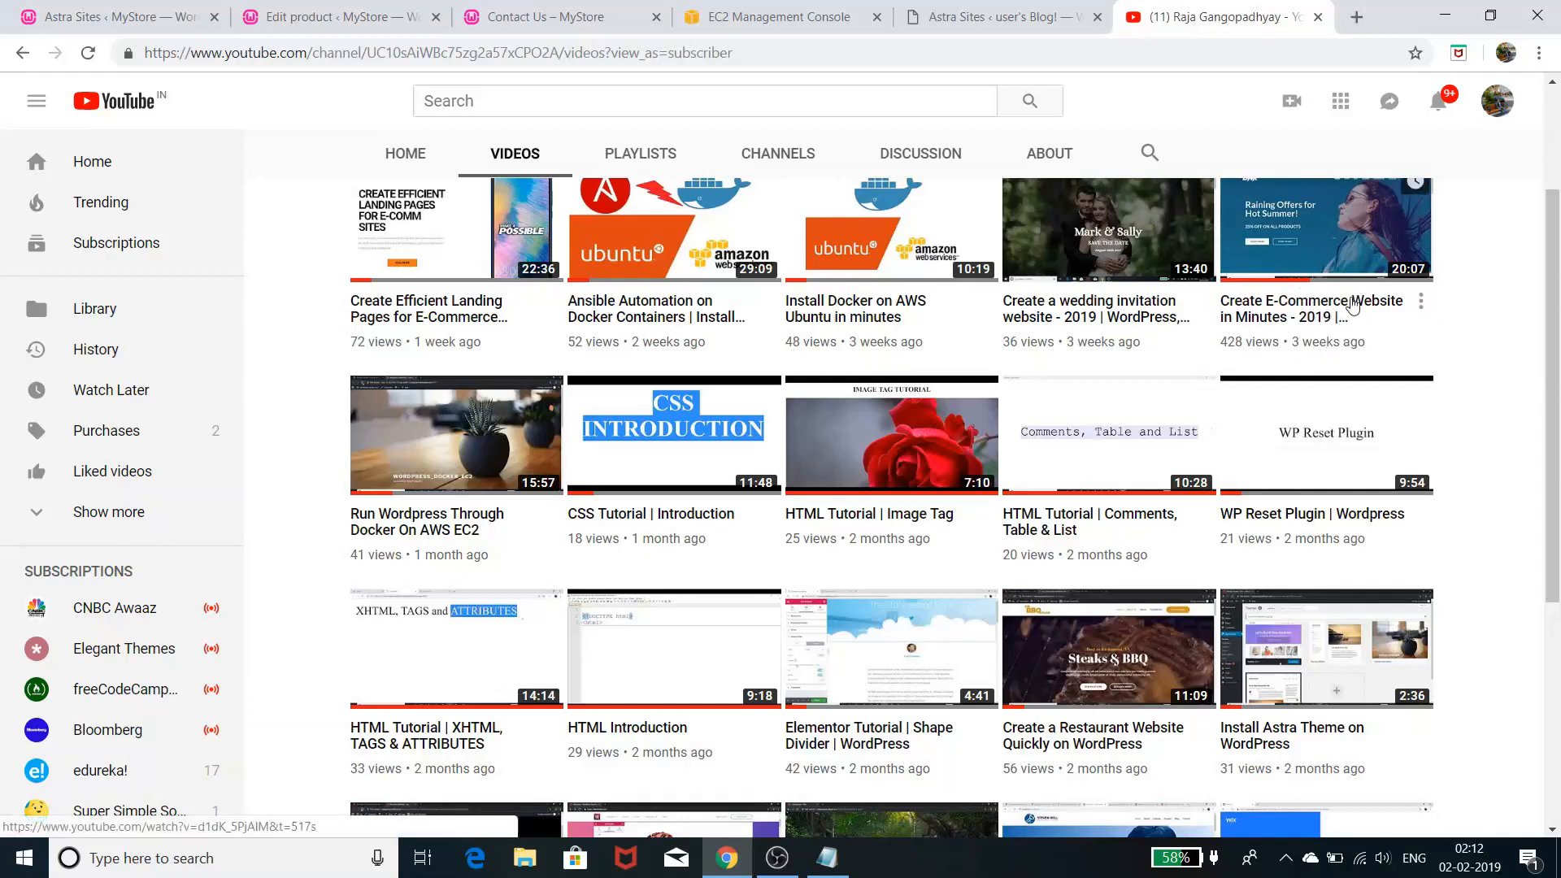
pyautogui.click(1015, 18)
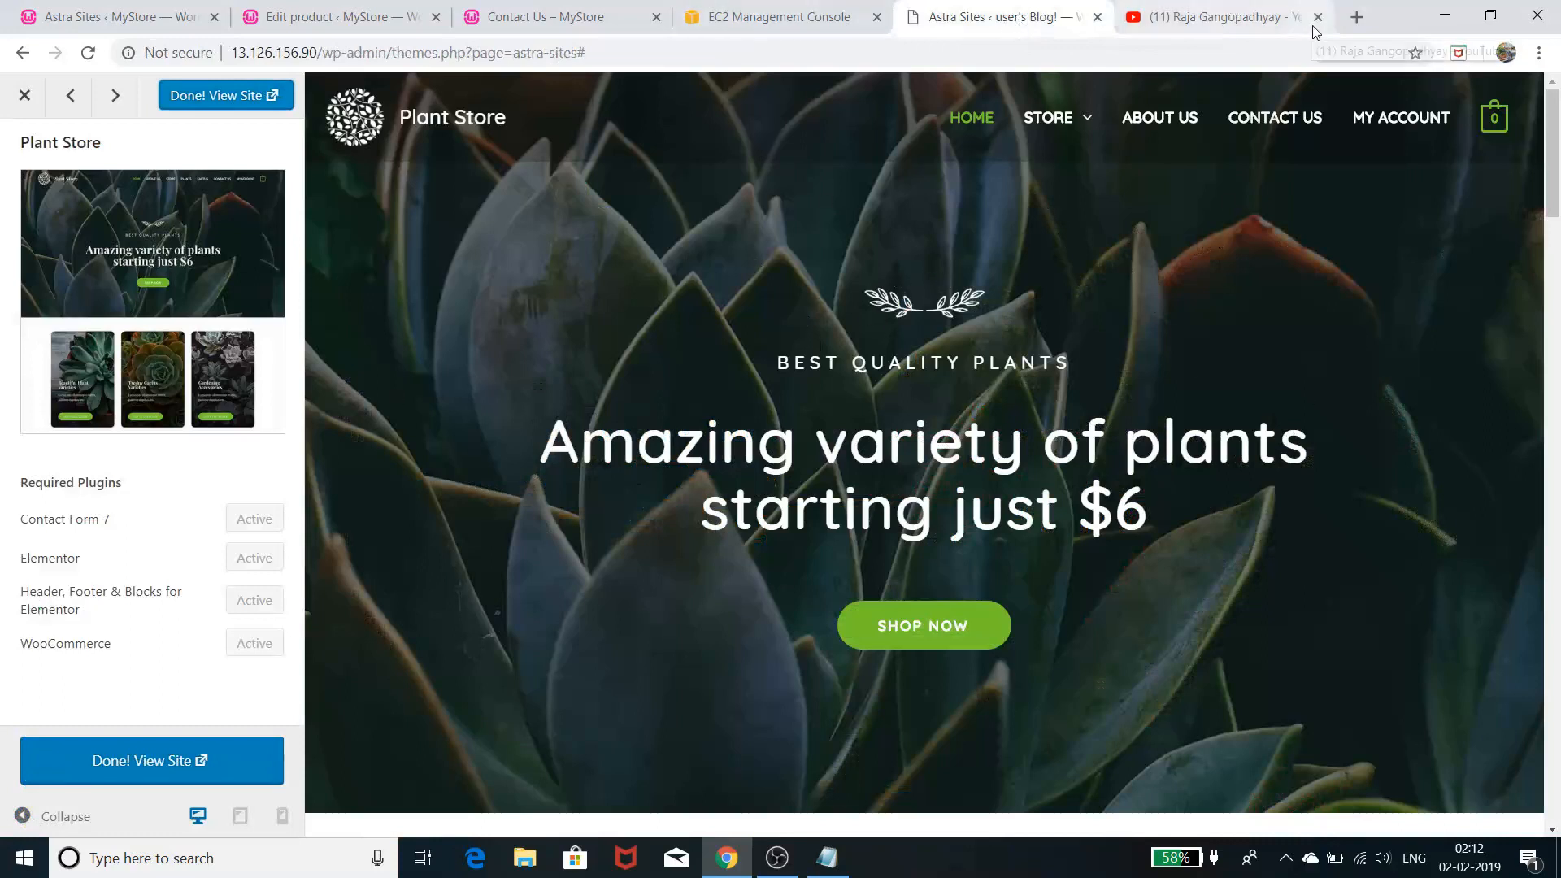
# - View the new site's 'Best Quality Plants' homepage, briefly checking the product editor and contact tabs
pyautogui.click(213, 97)
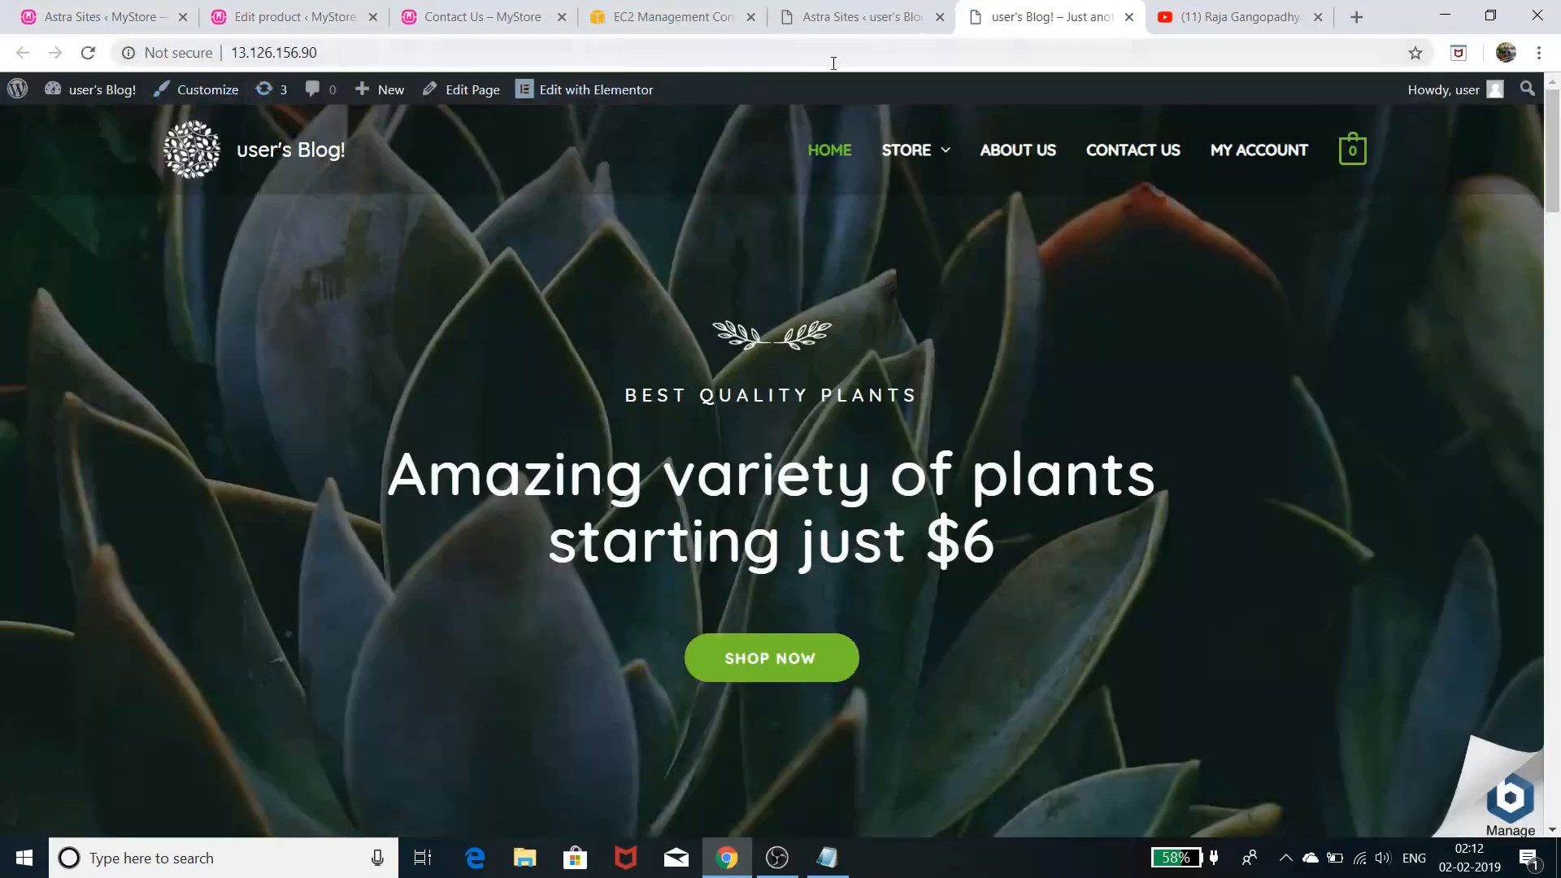
pyautogui.scroll(-12, 339, 529)
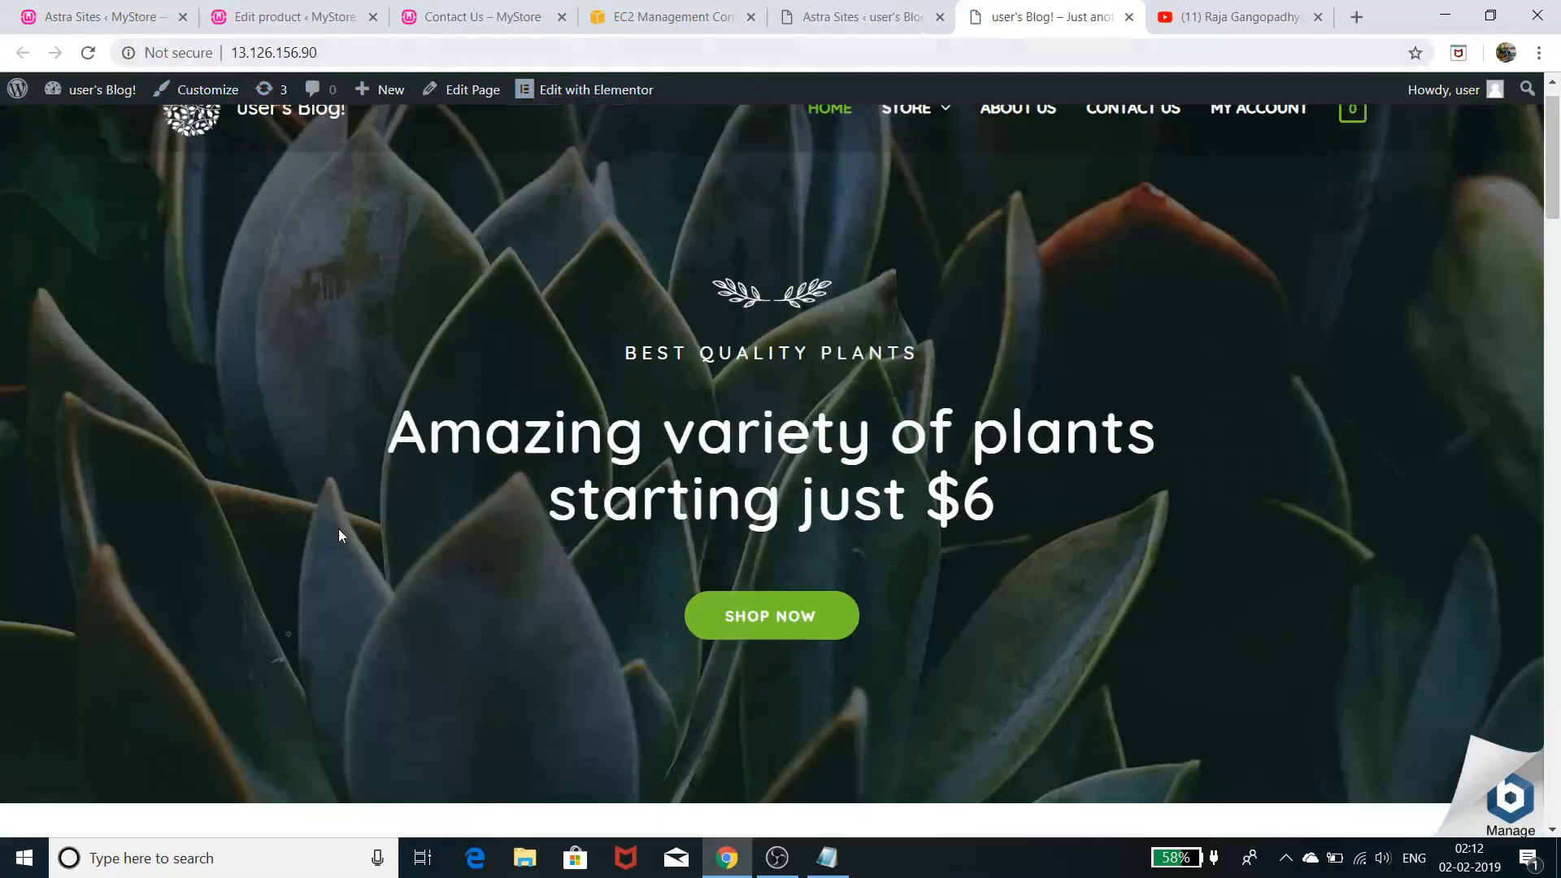
pyautogui.scroll(-20, 348, 535)
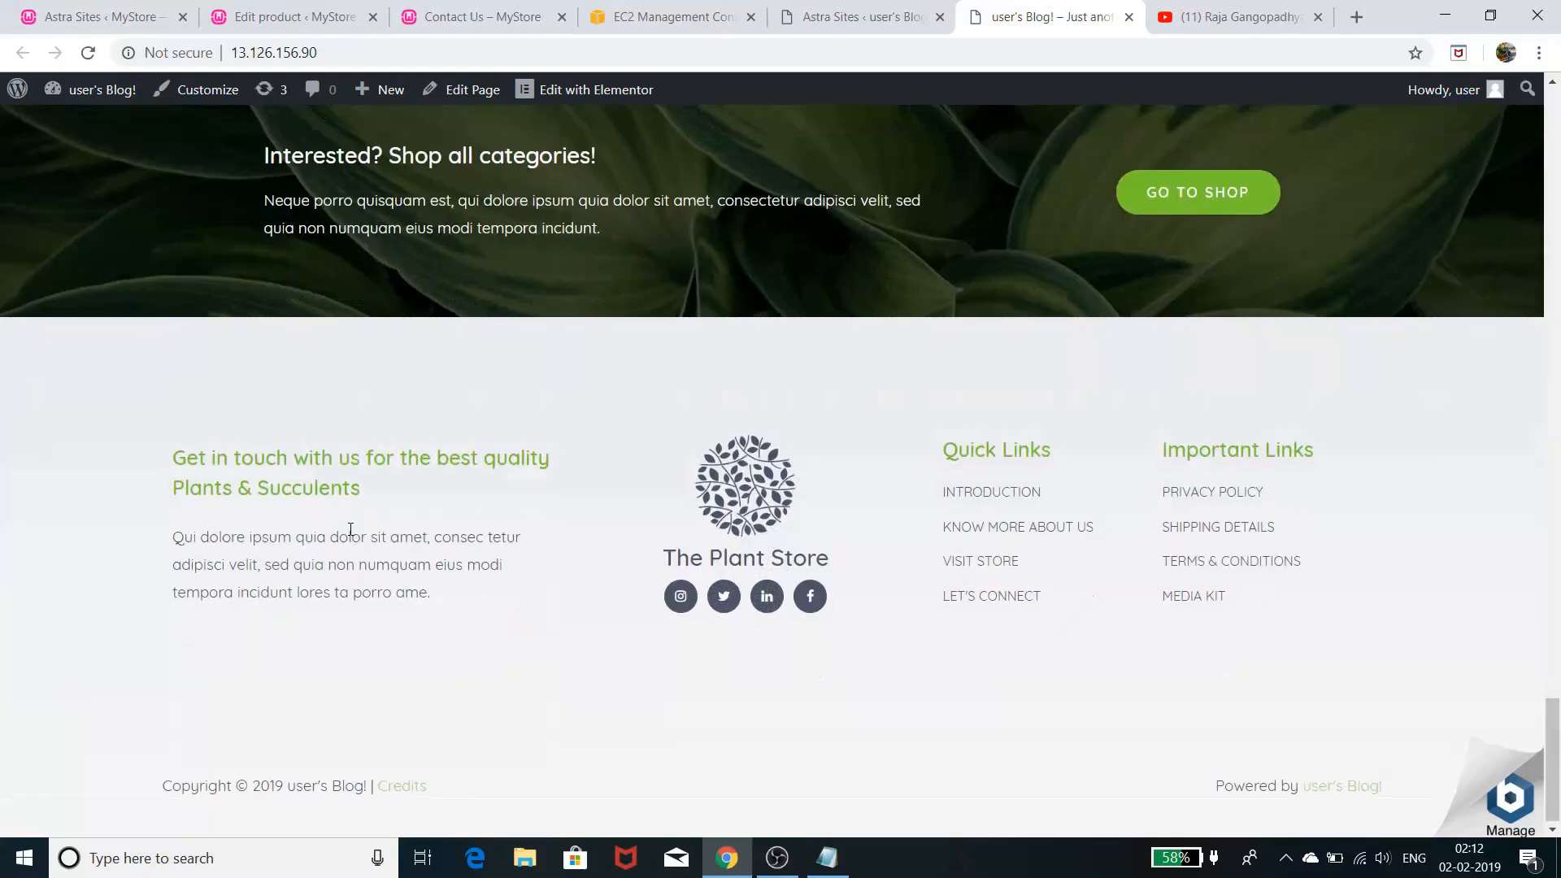
pyautogui.scroll(15, 348, 535)
pyautogui.scroll(12, 351, 537)
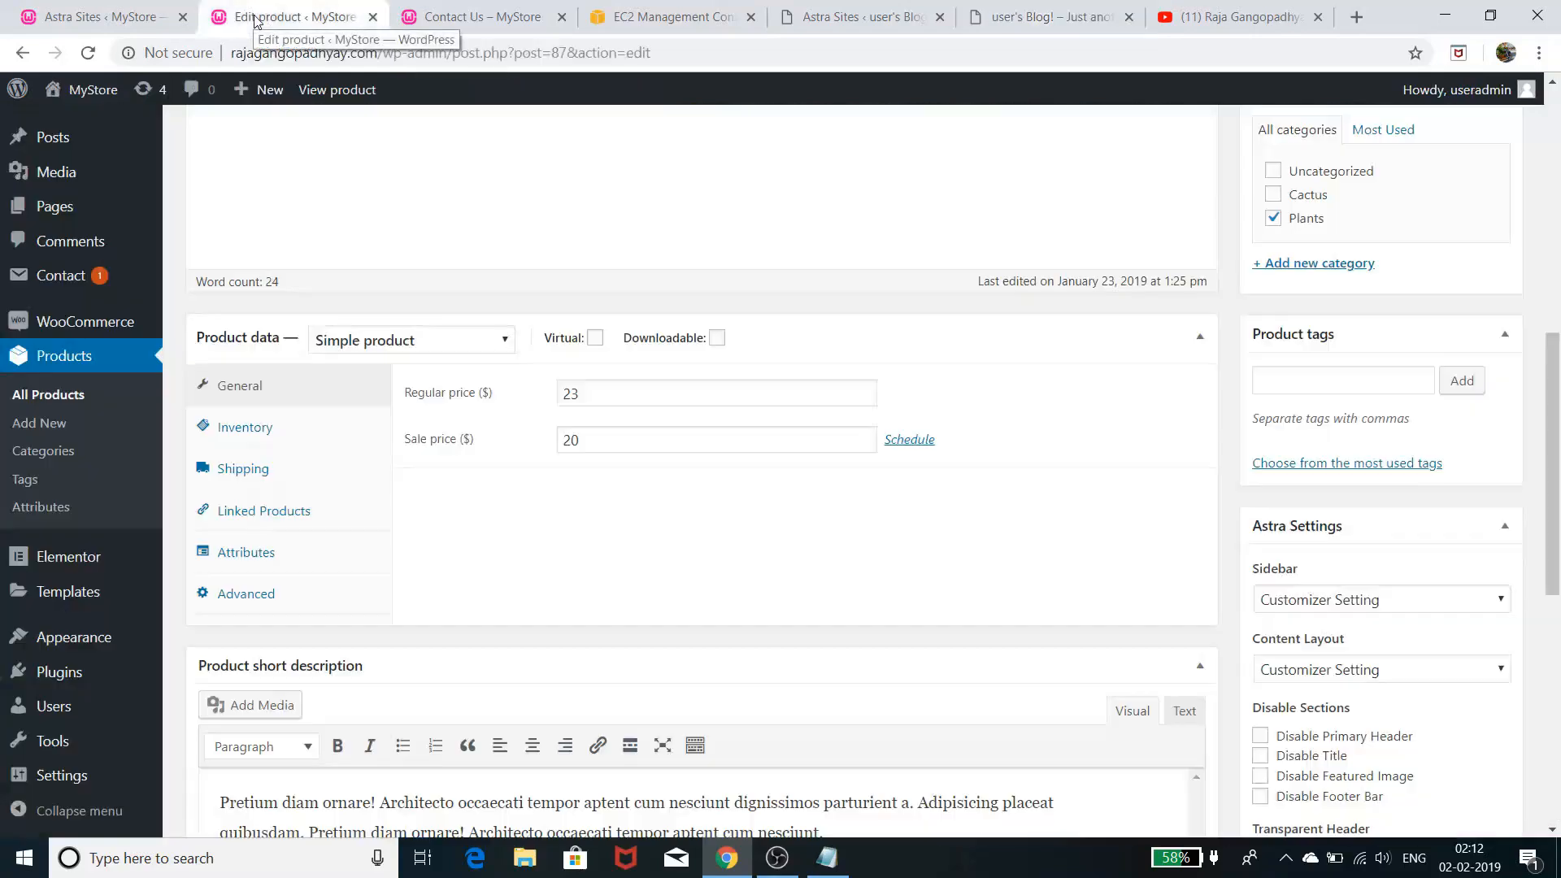
pyautogui.click(280, 17)
pyautogui.click(423, 18)
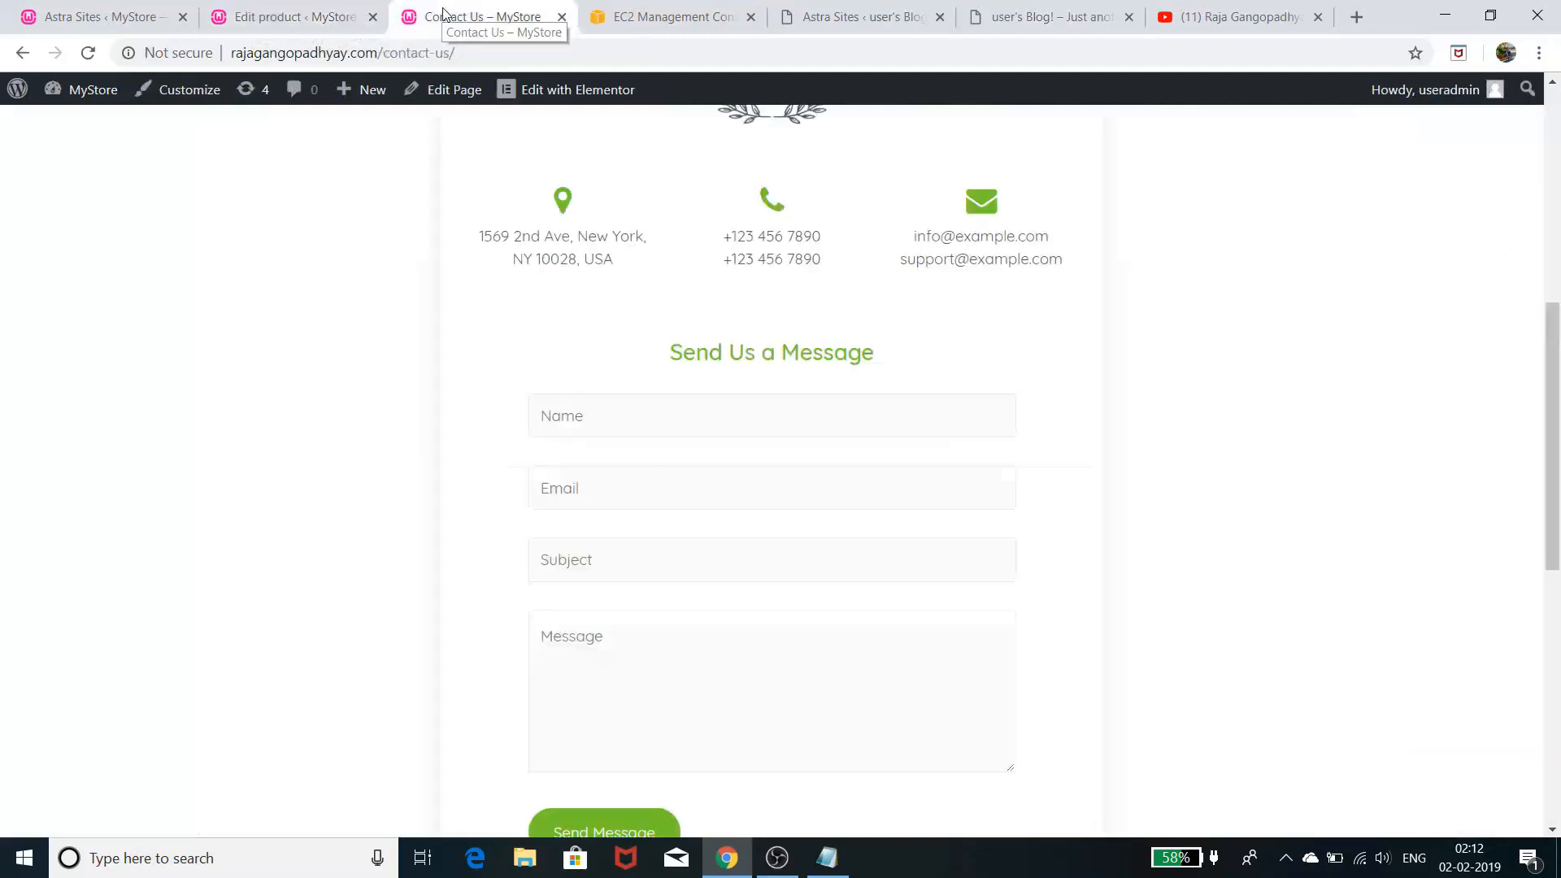
pyautogui.scroll(6, 250, 397)
pyautogui.click(1008, 8)
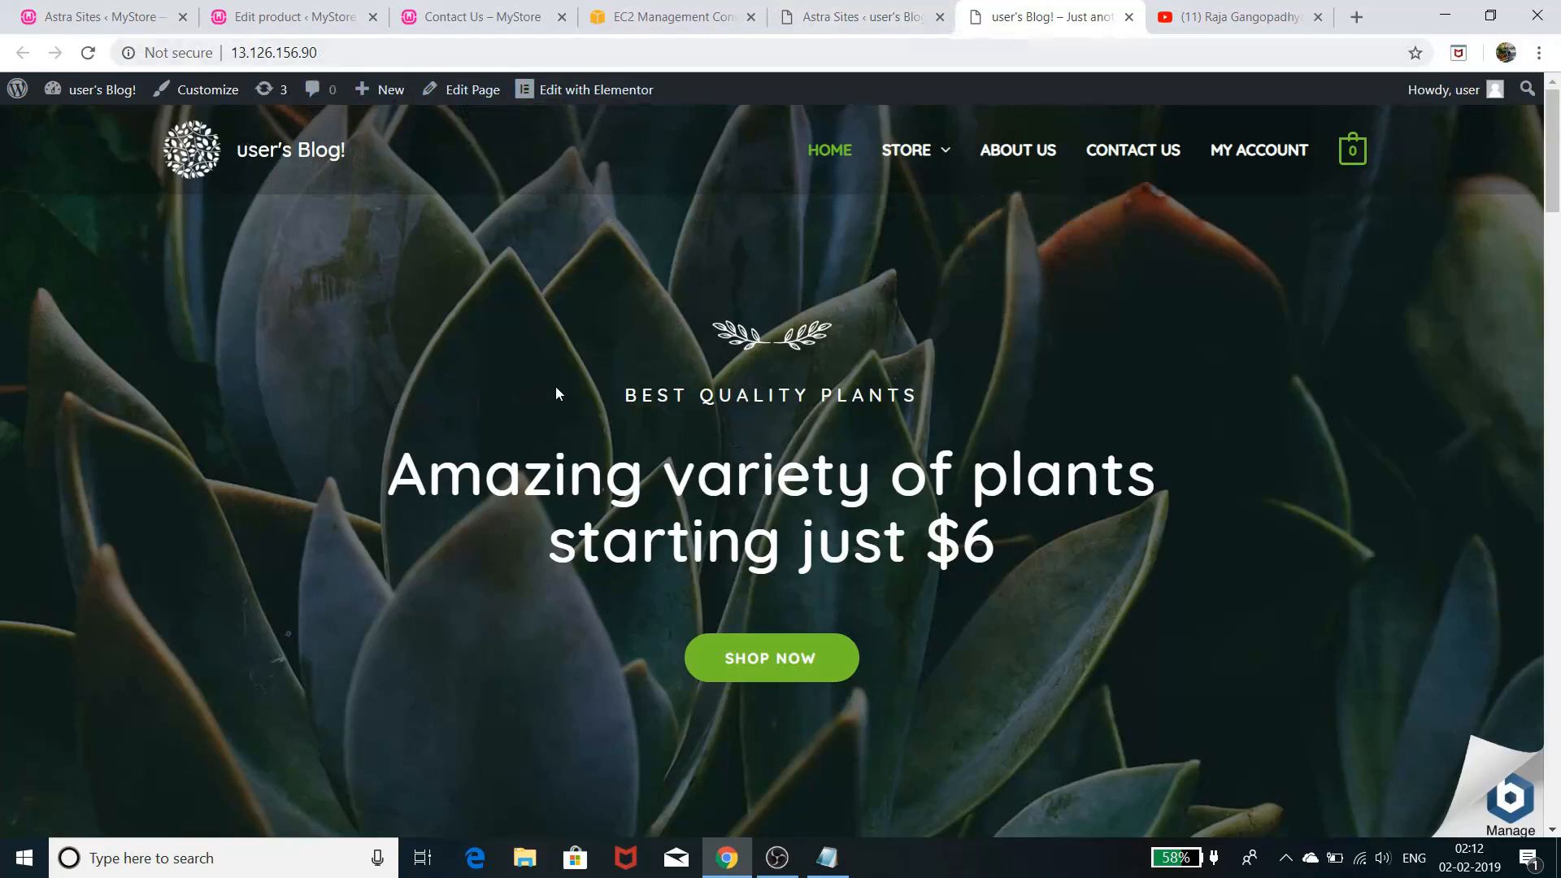
# - Insert a blank line after step 3 in the Notepad checklist, then minimise Notepad
pyautogui.click(827, 857)
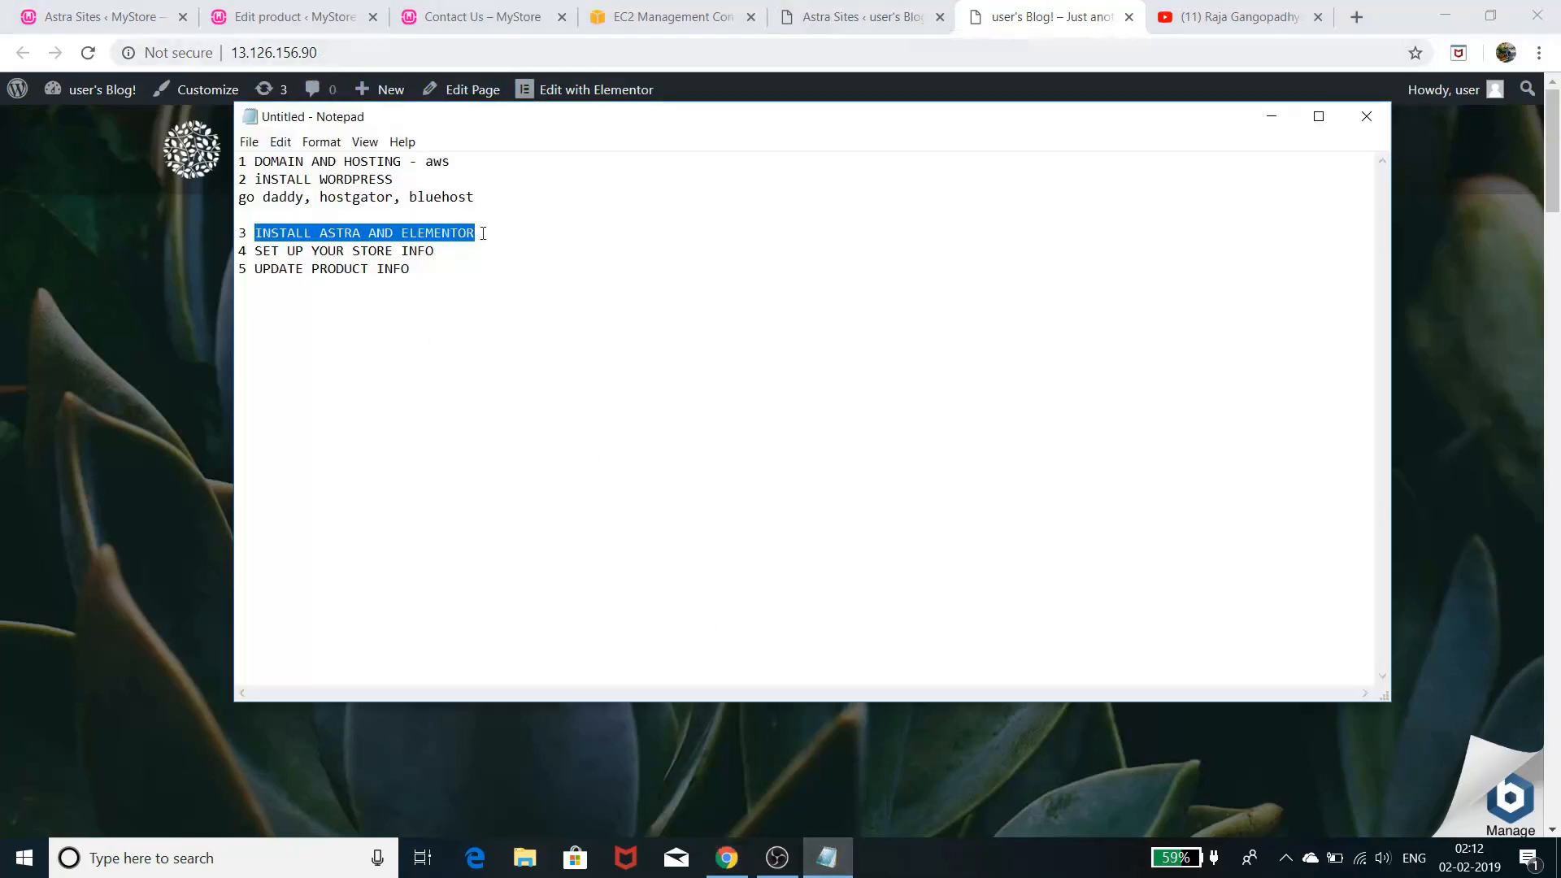
pyautogui.click(499, 240)
pyautogui.press('Return')
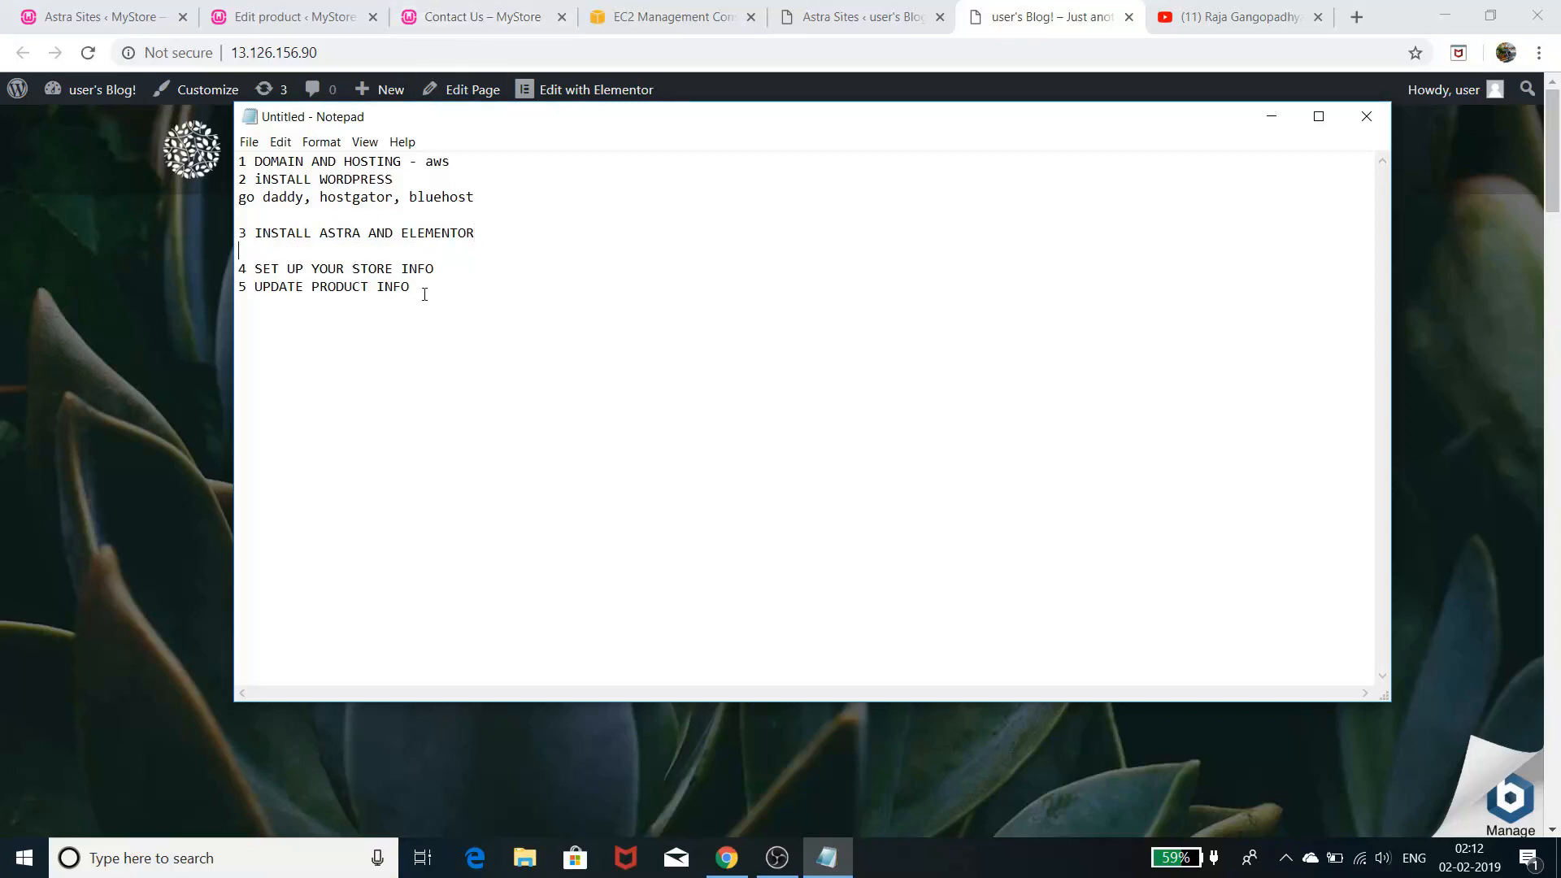
pyautogui.moveTo(425, 294); pyautogui.dragTo(238, 268)
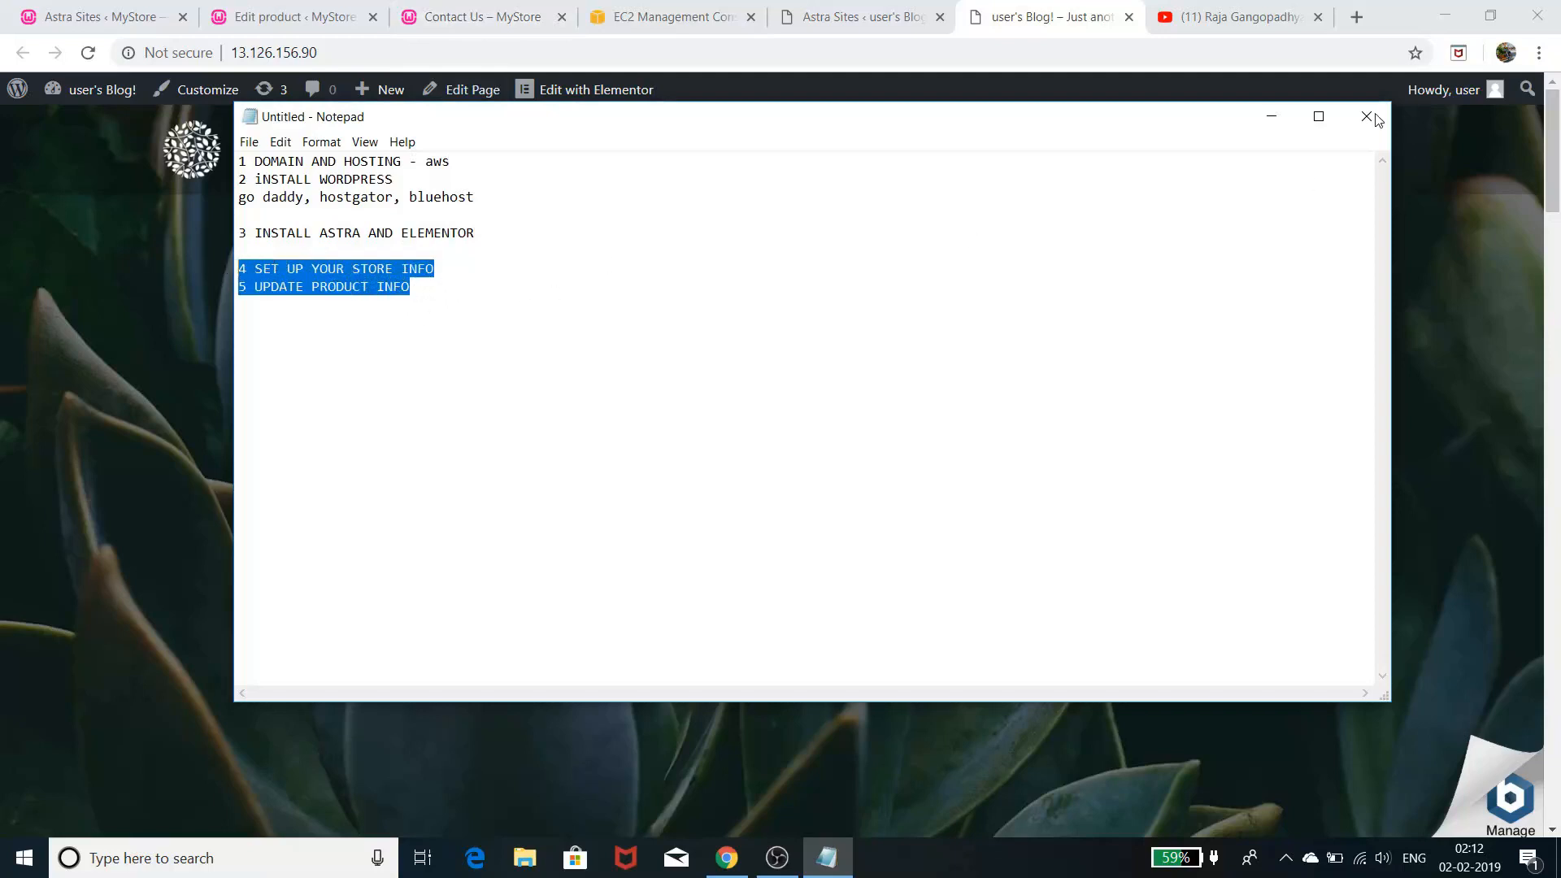
pyautogui.click(1272, 117)
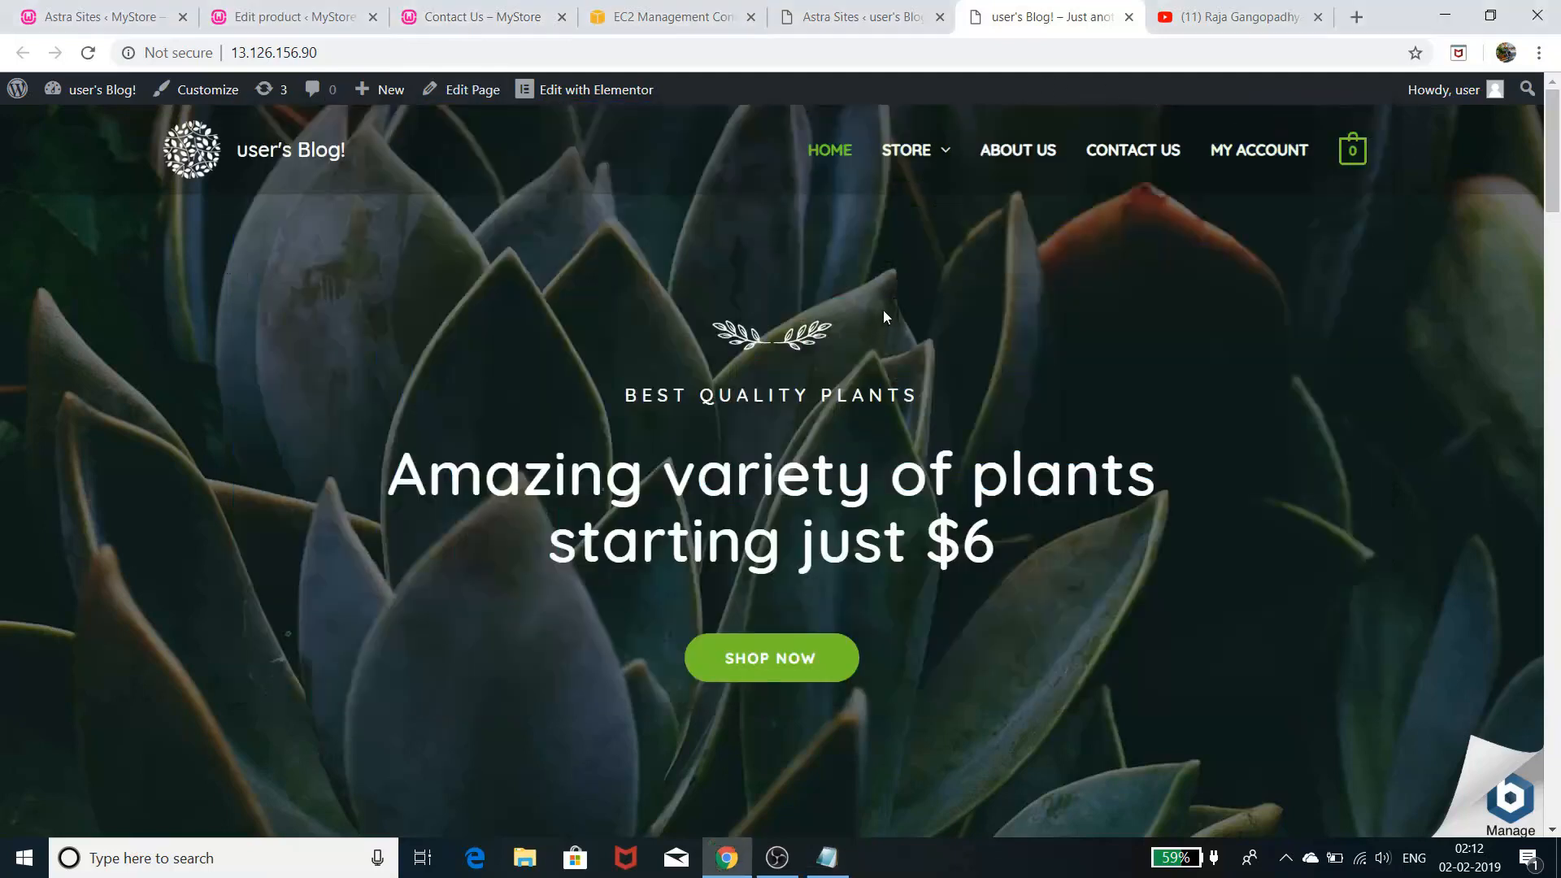
# - Go from the dashboard to WooCommerce > Settings > General and look over the store address
pyautogui.moveTo(98, 92)
pyautogui.click(90, 128)
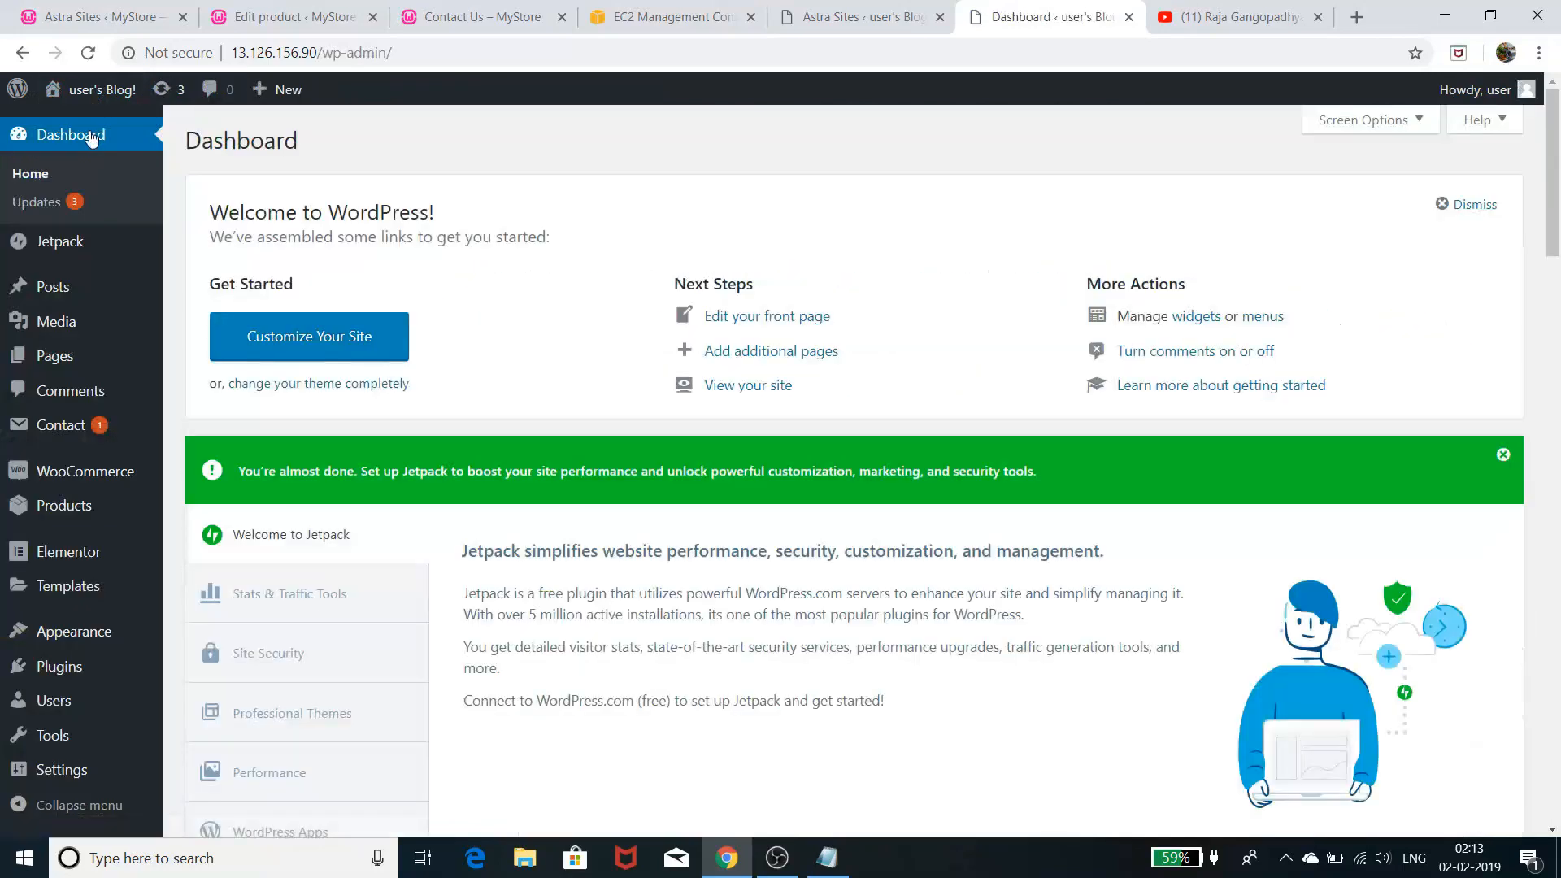
pyautogui.click(74, 478)
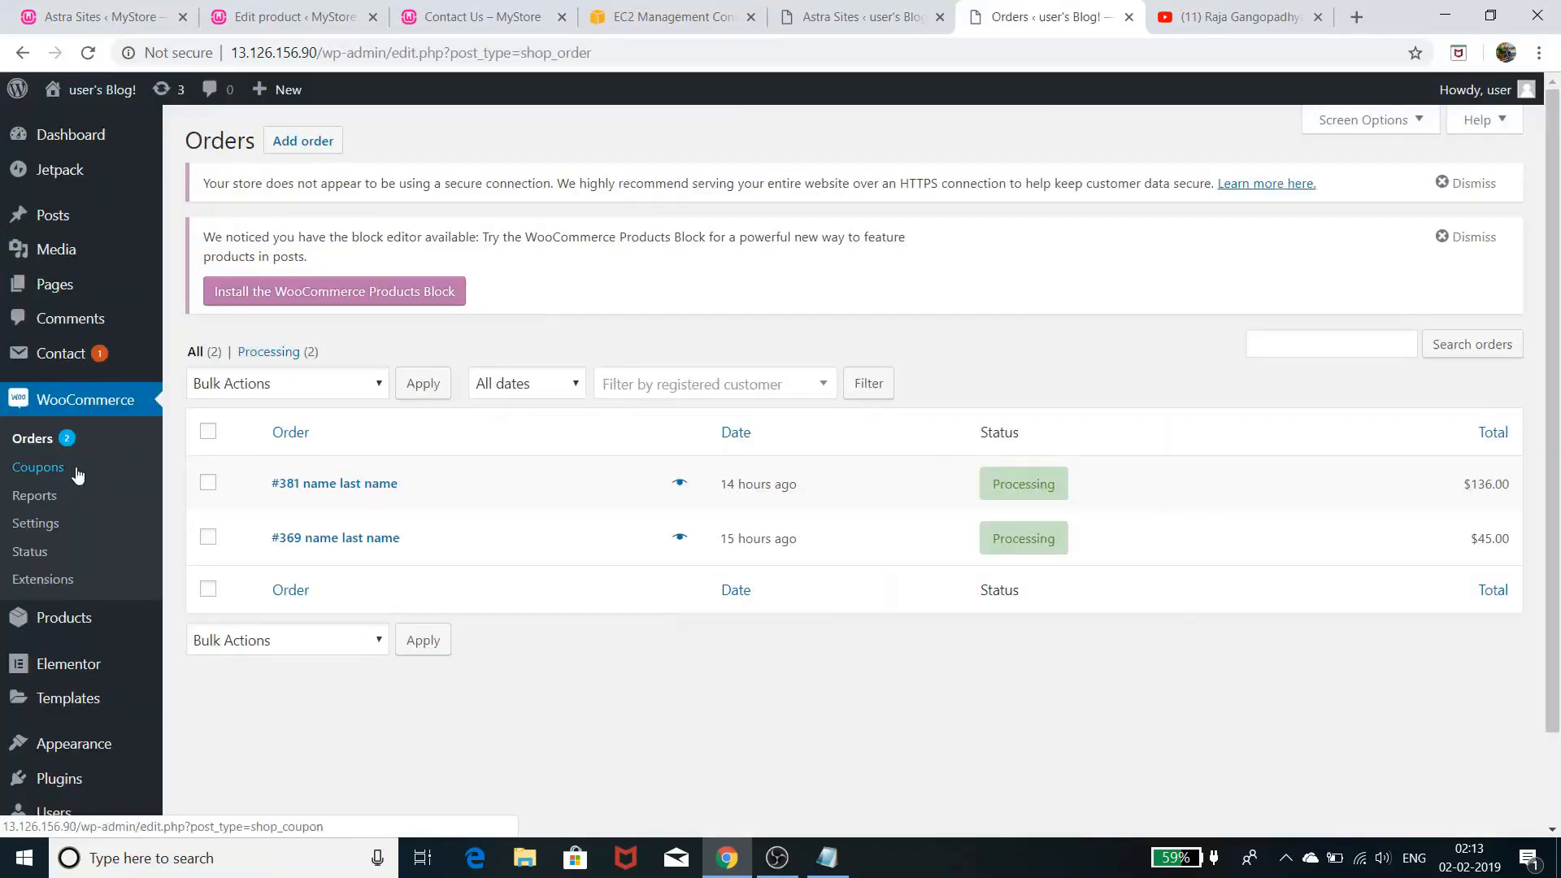
pyautogui.click(33, 526)
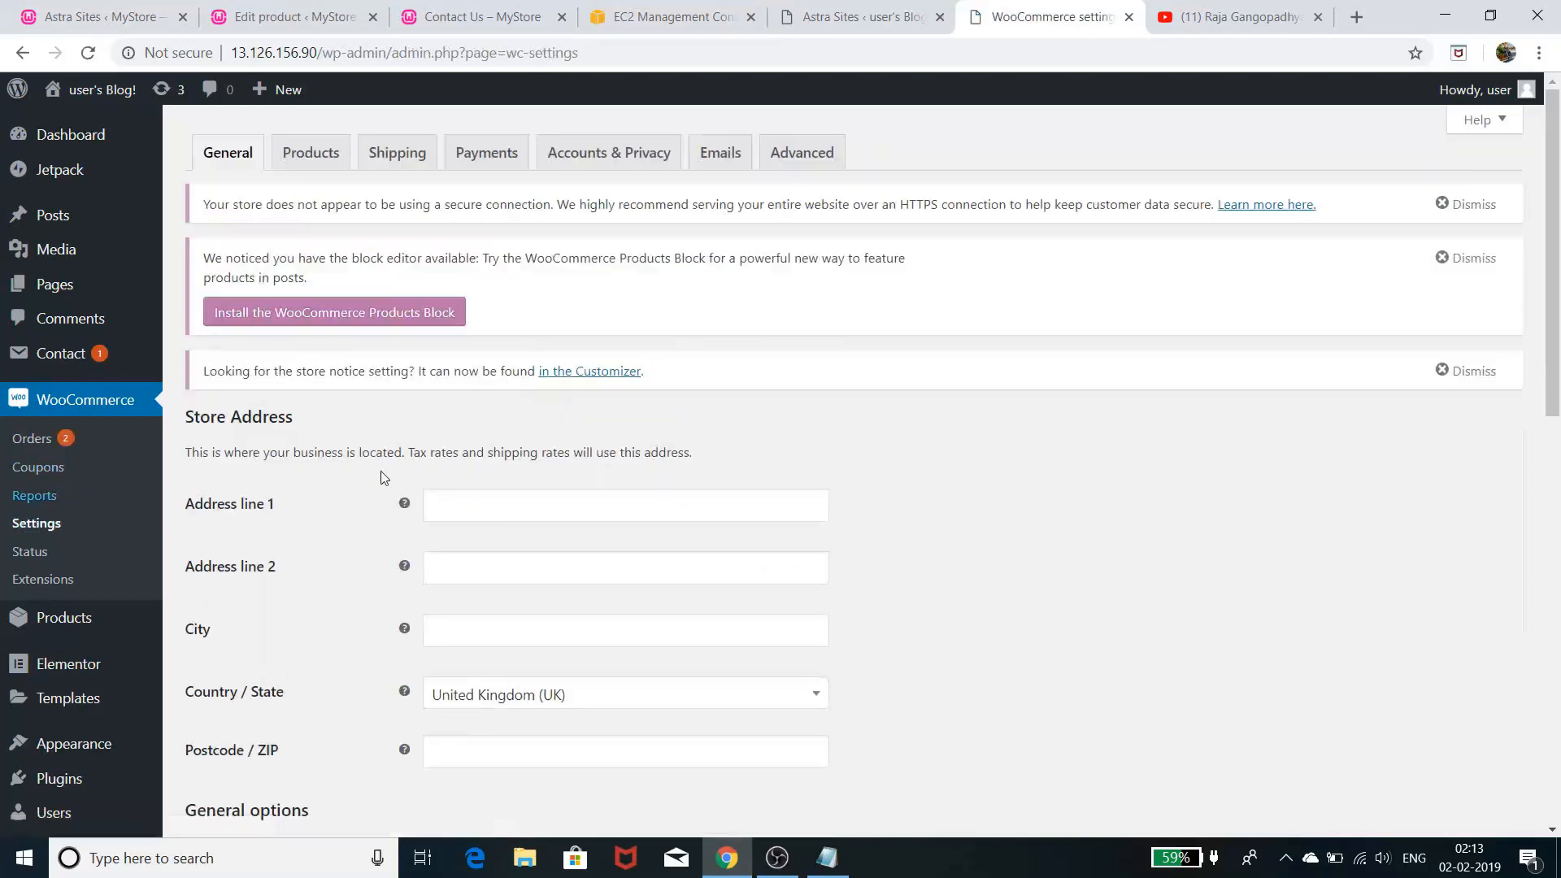
pyautogui.scroll(-3, 898, 452)
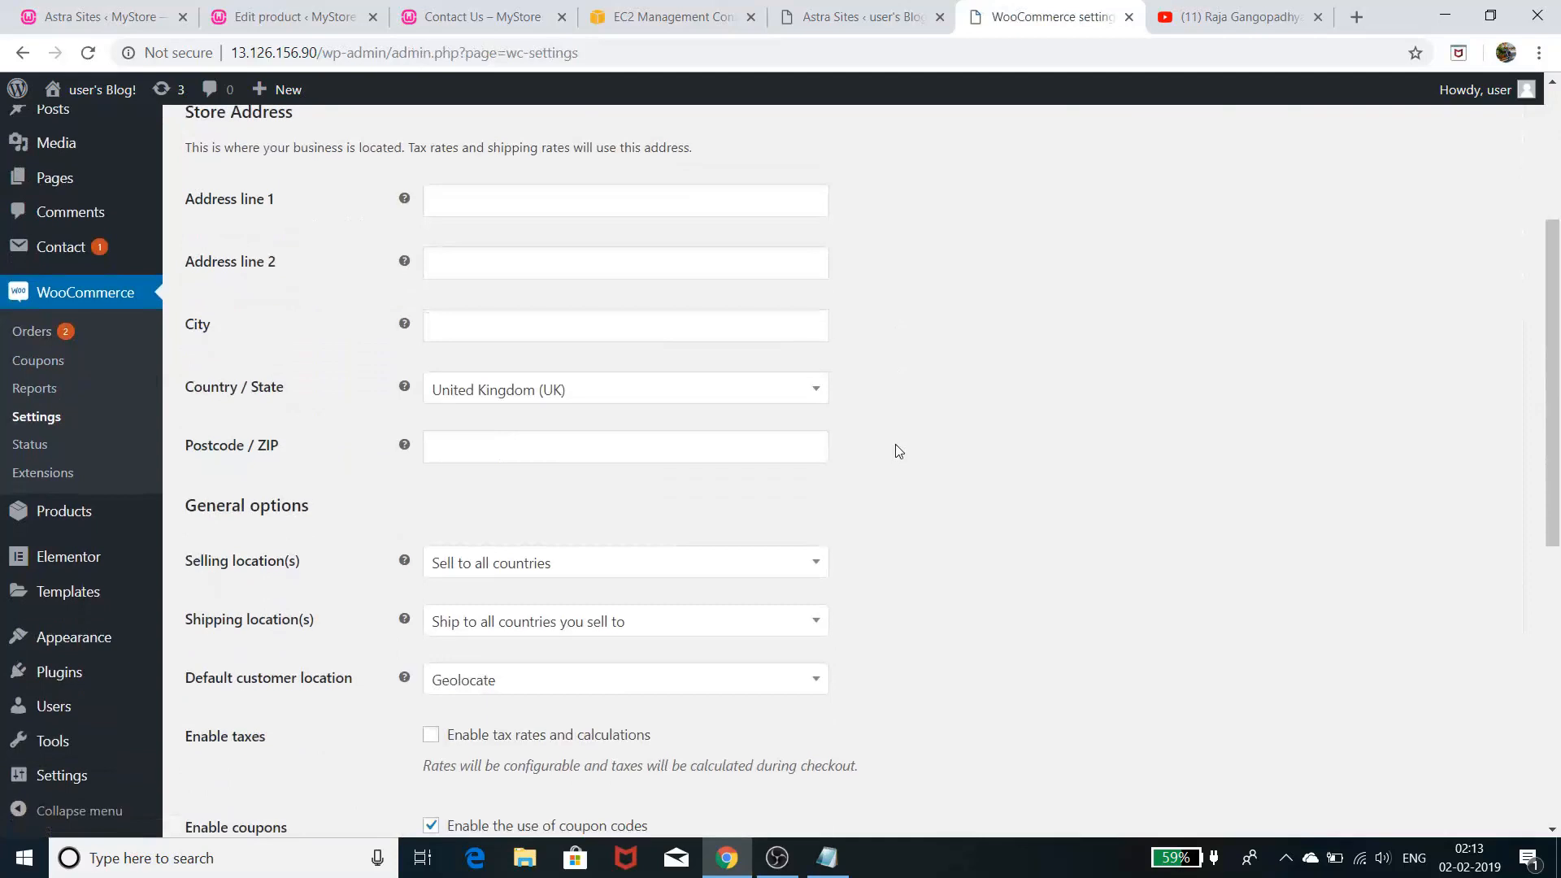
pyautogui.scroll(3, 689, 361)
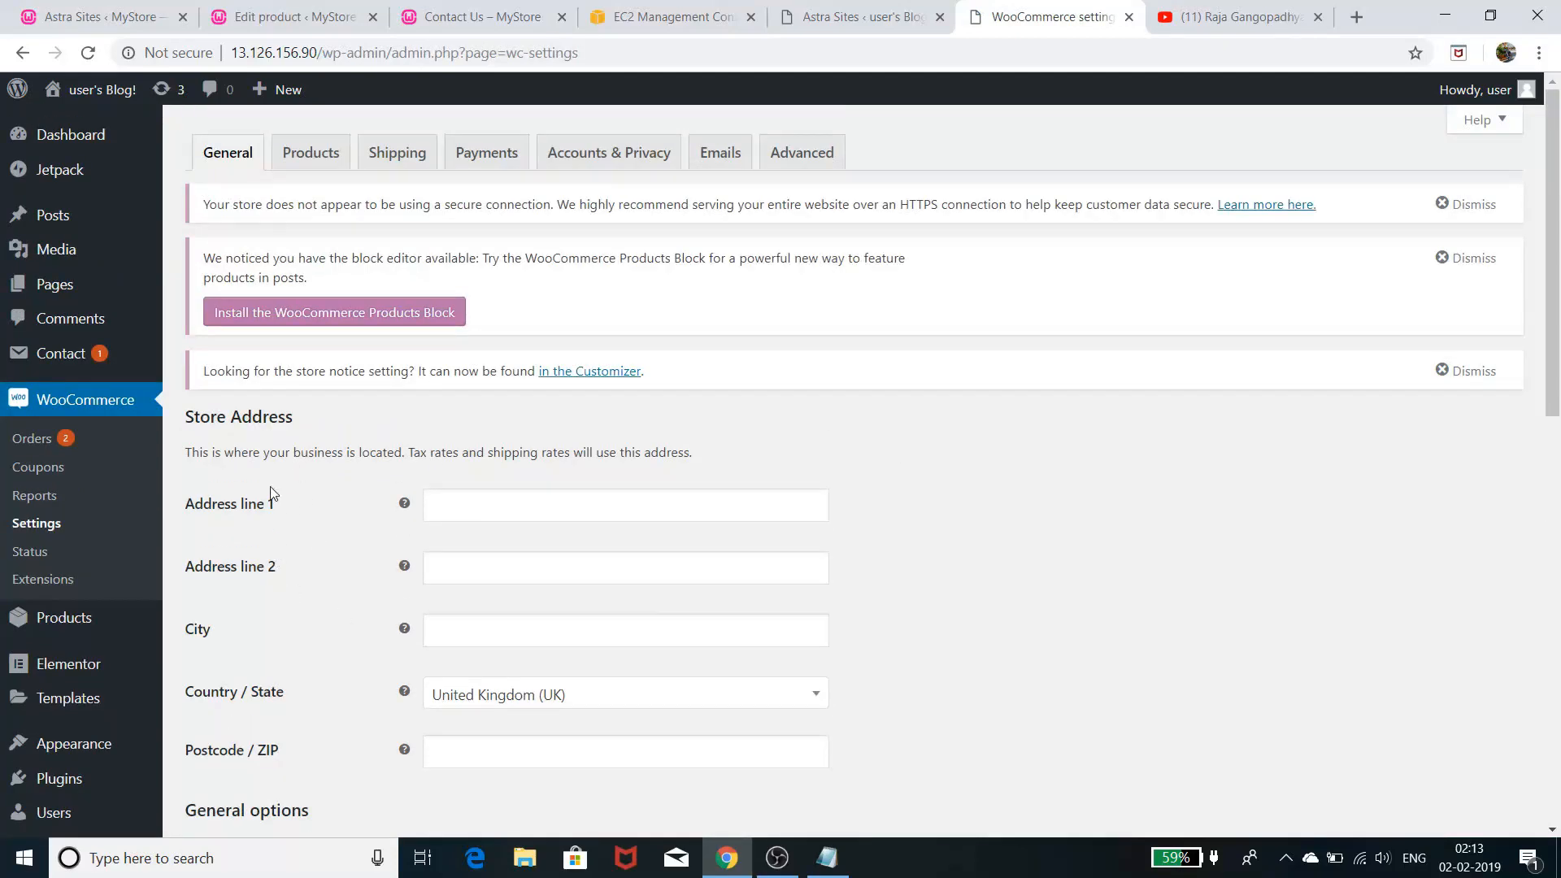
pyautogui.scroll(-2, 319, 562)
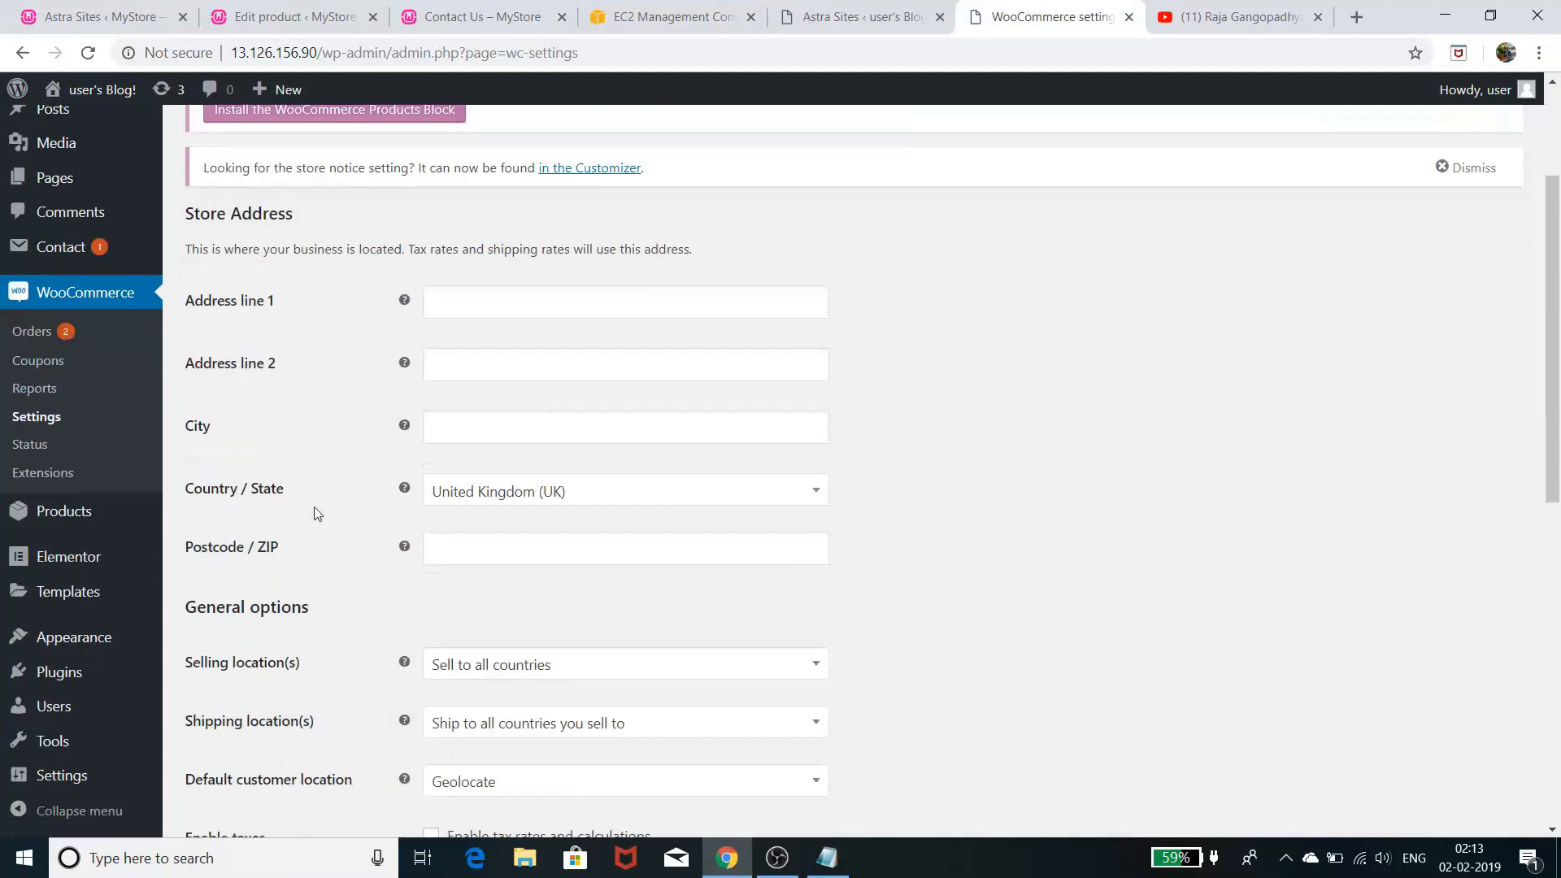
pyautogui.scroll(-2, 373, 597)
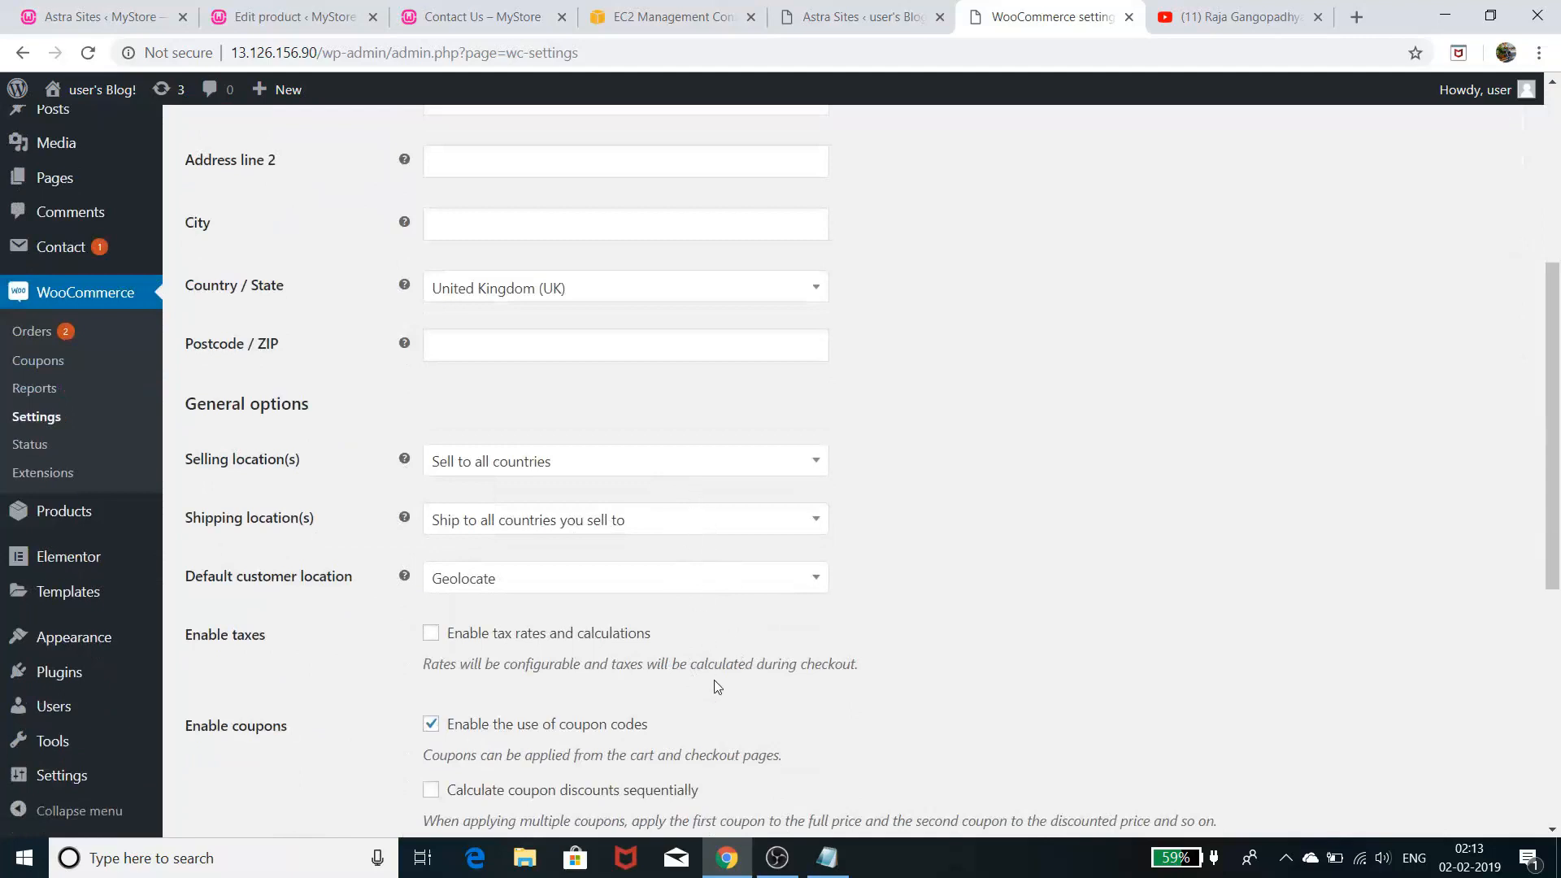
# - Keep selling to all countries and scroll through the general and currency options
pyautogui.click(718, 466)
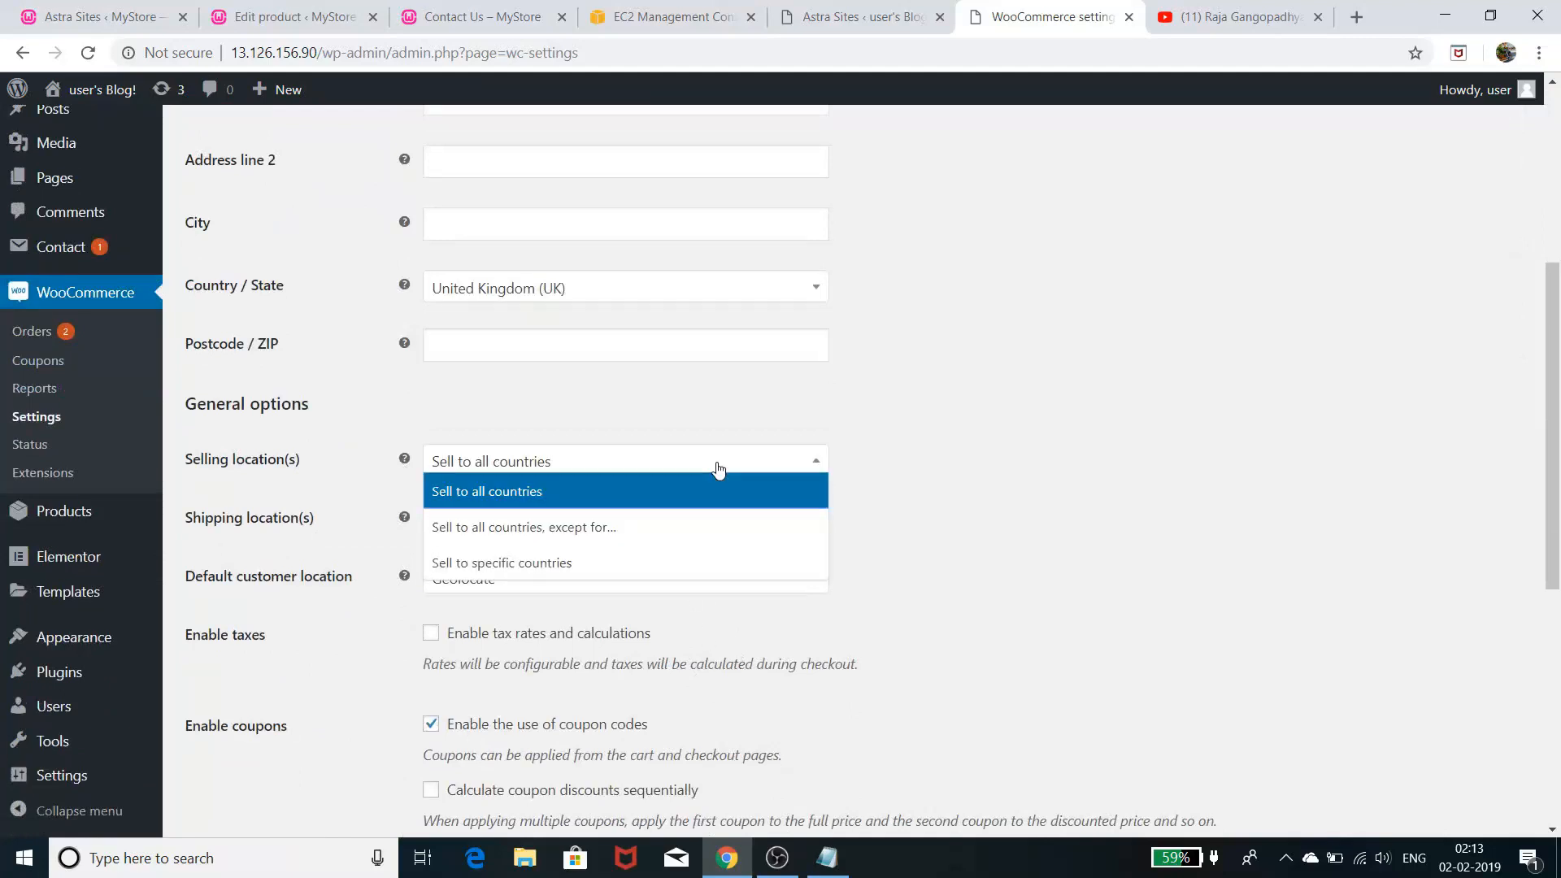
pyautogui.click(718, 470)
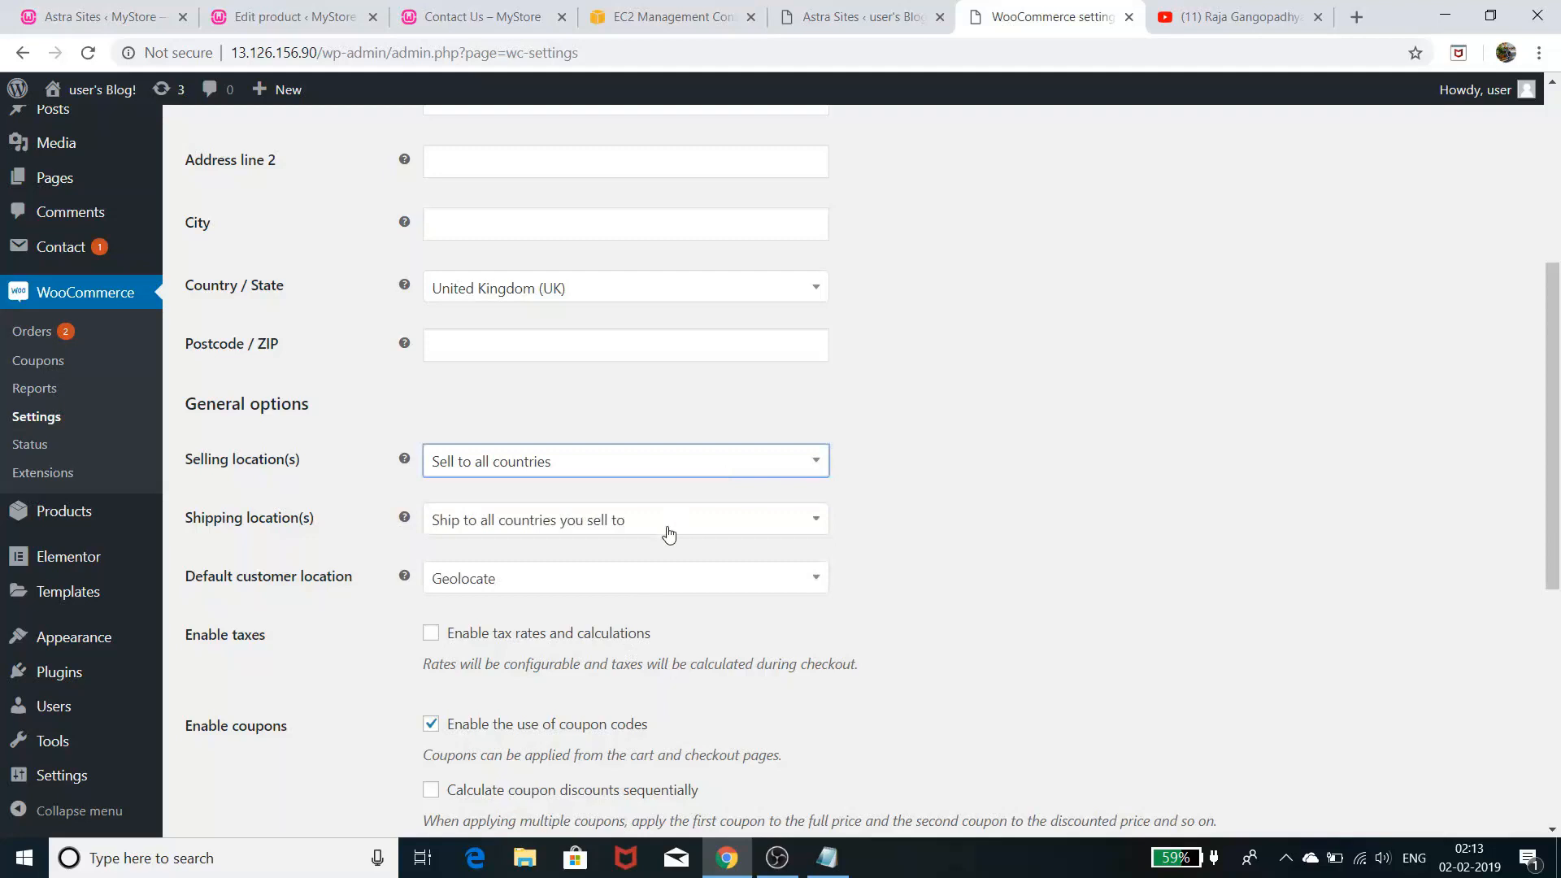
pyautogui.scroll(-1, 679, 539)
pyautogui.scroll(-1, 679, 539)
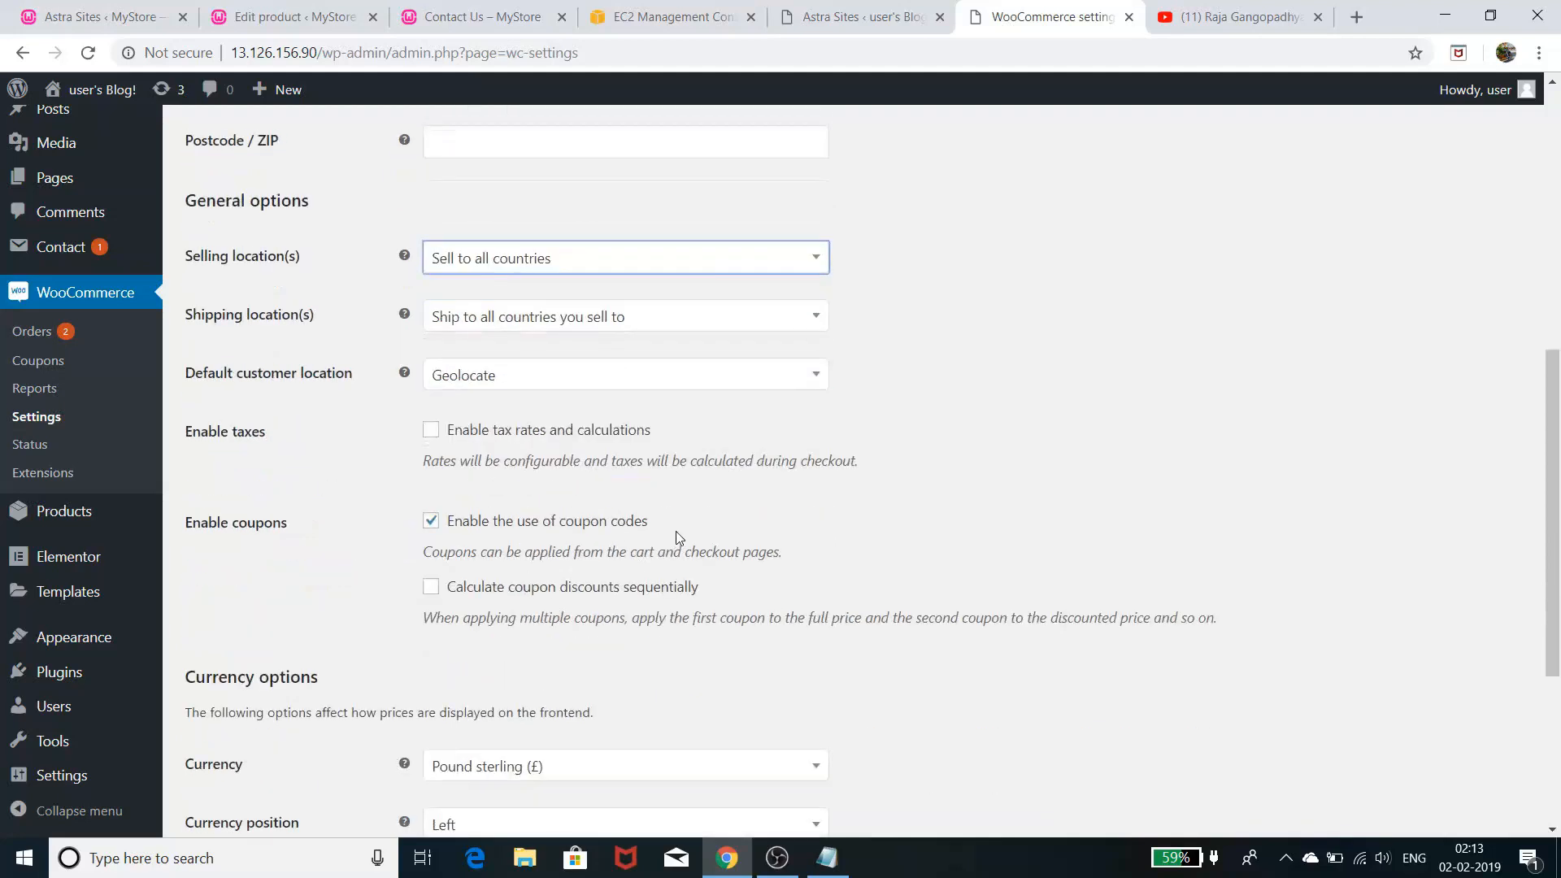
pyautogui.scroll(-2, 627, 661)
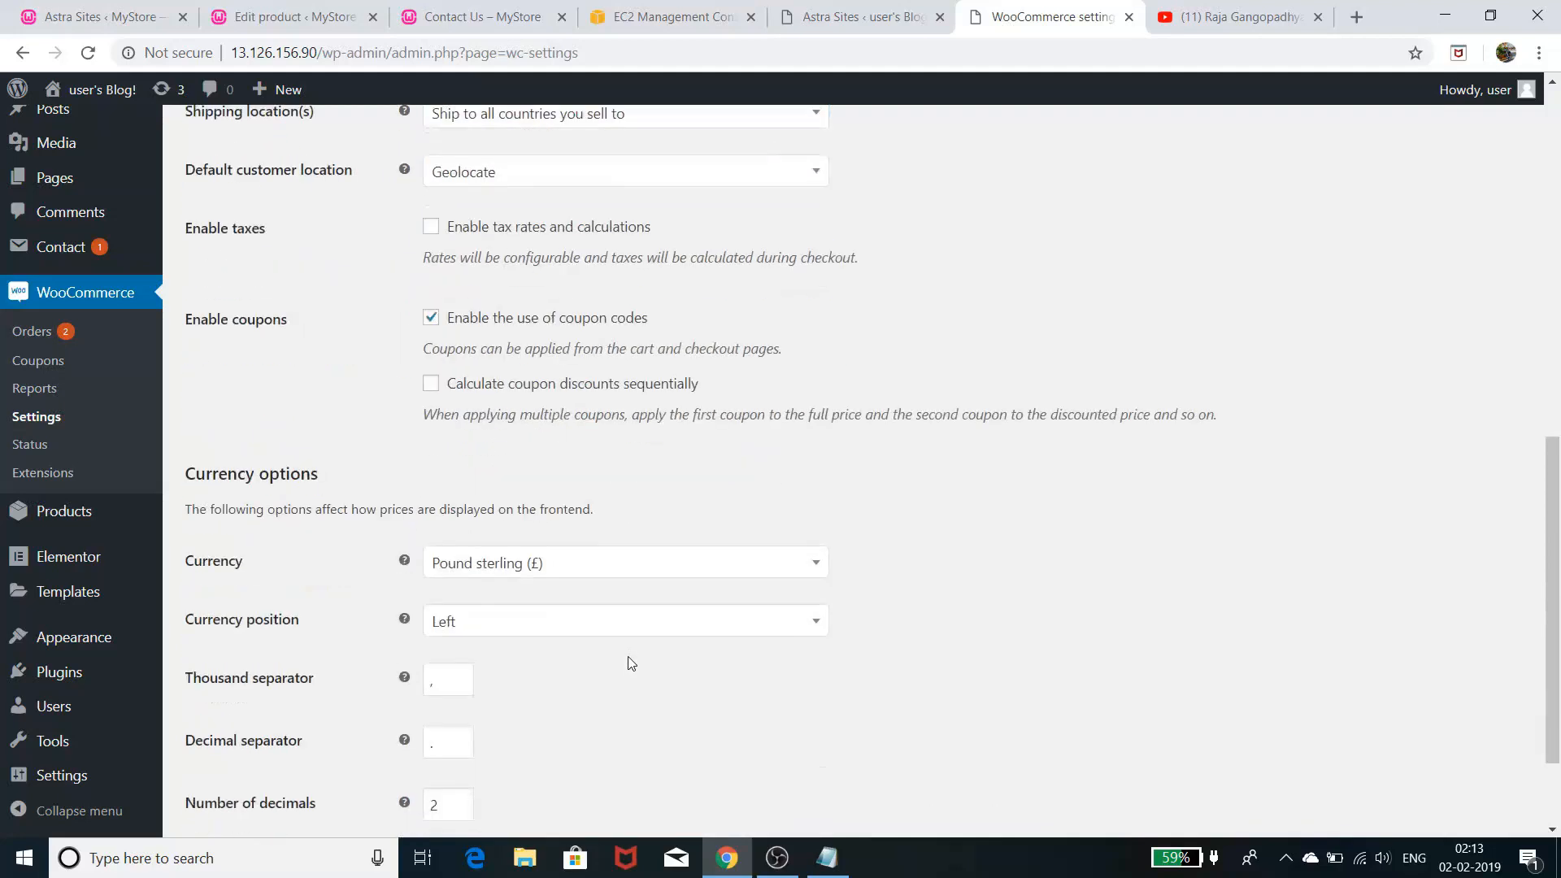
pyautogui.scroll(7, 712, 626)
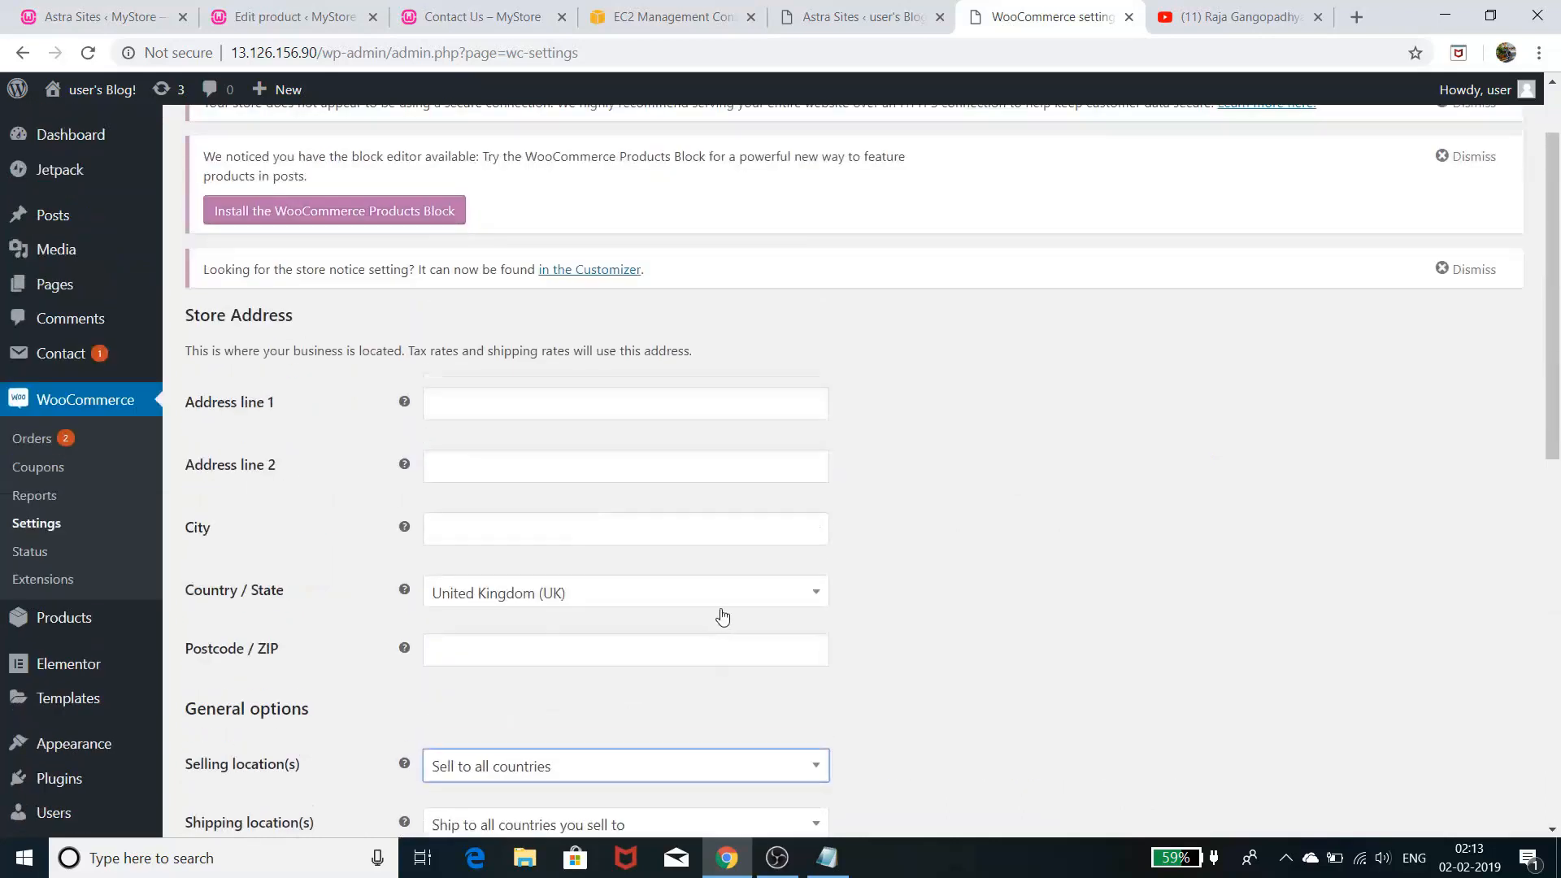
# - Copy the original store's street address into the new store and fill in the city
pyautogui.click(326, 16)
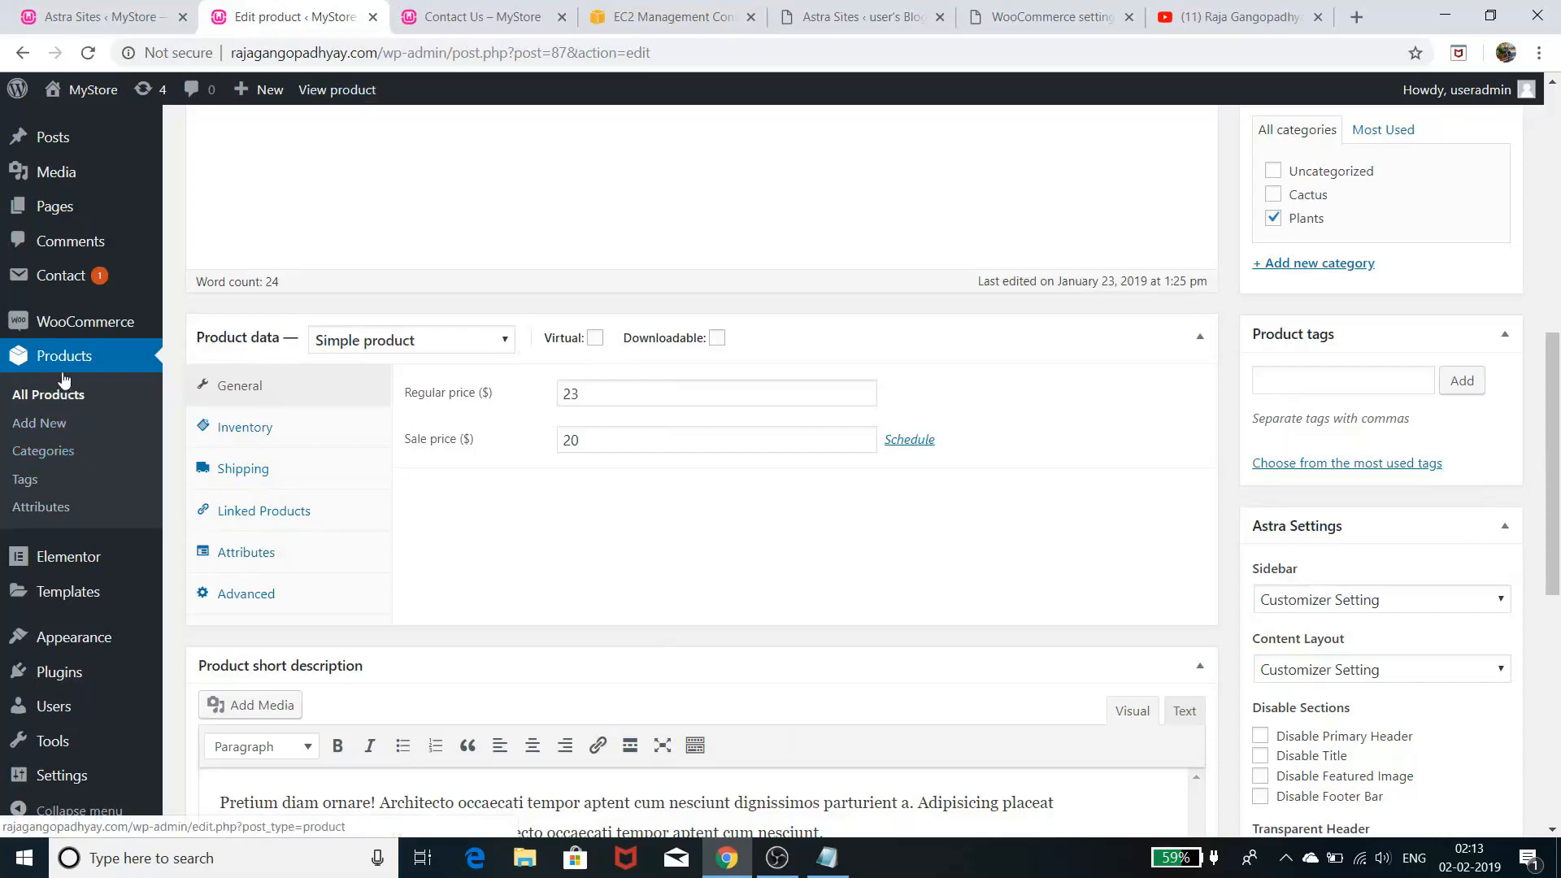
pyautogui.click(88, 327)
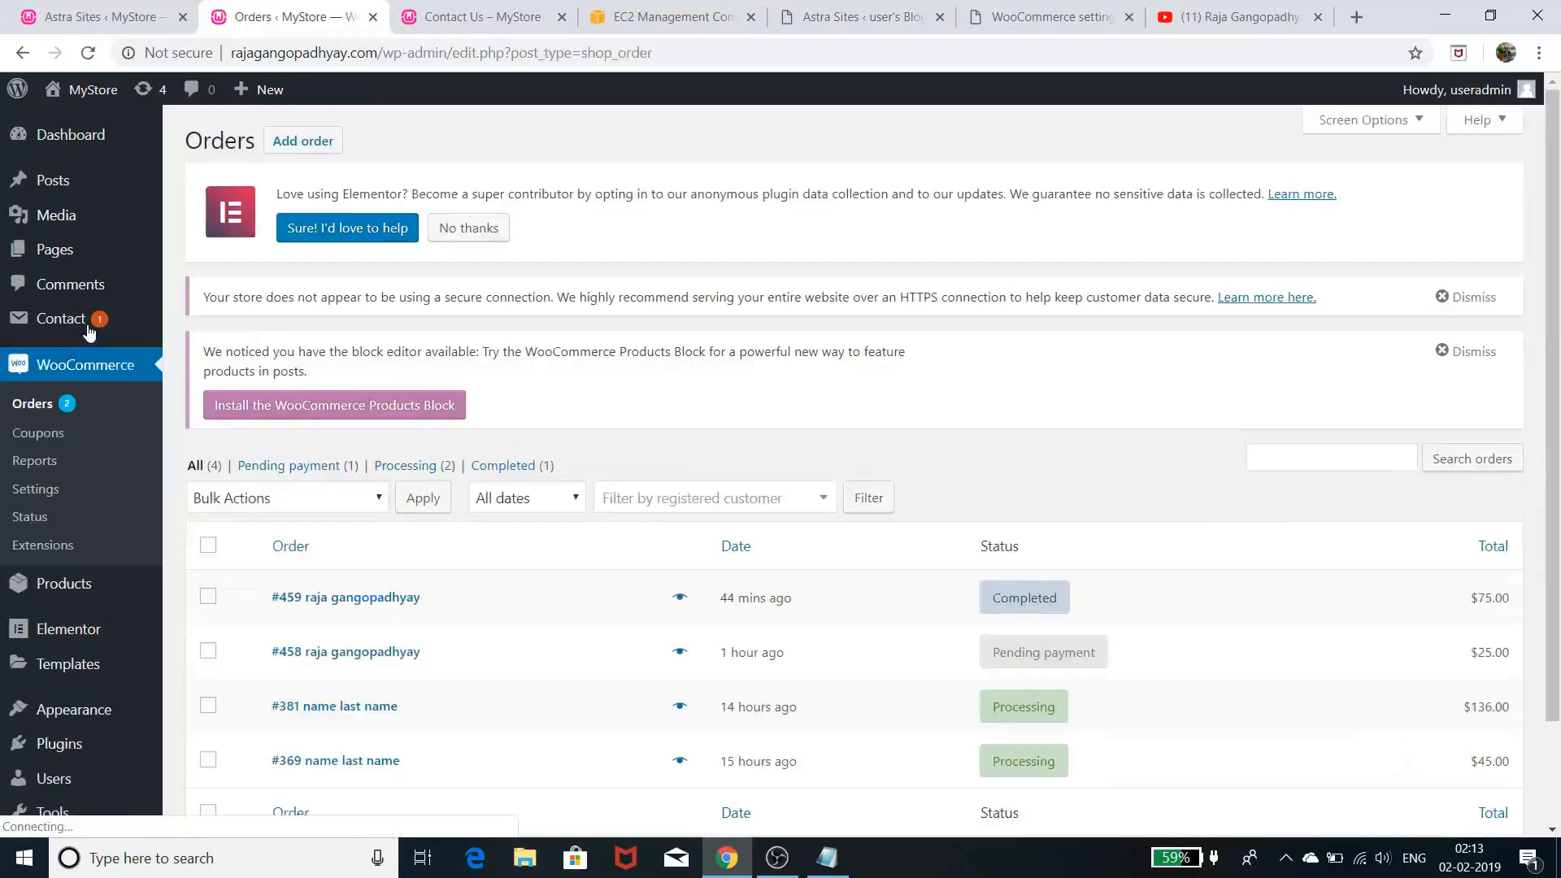
pyautogui.click(43, 491)
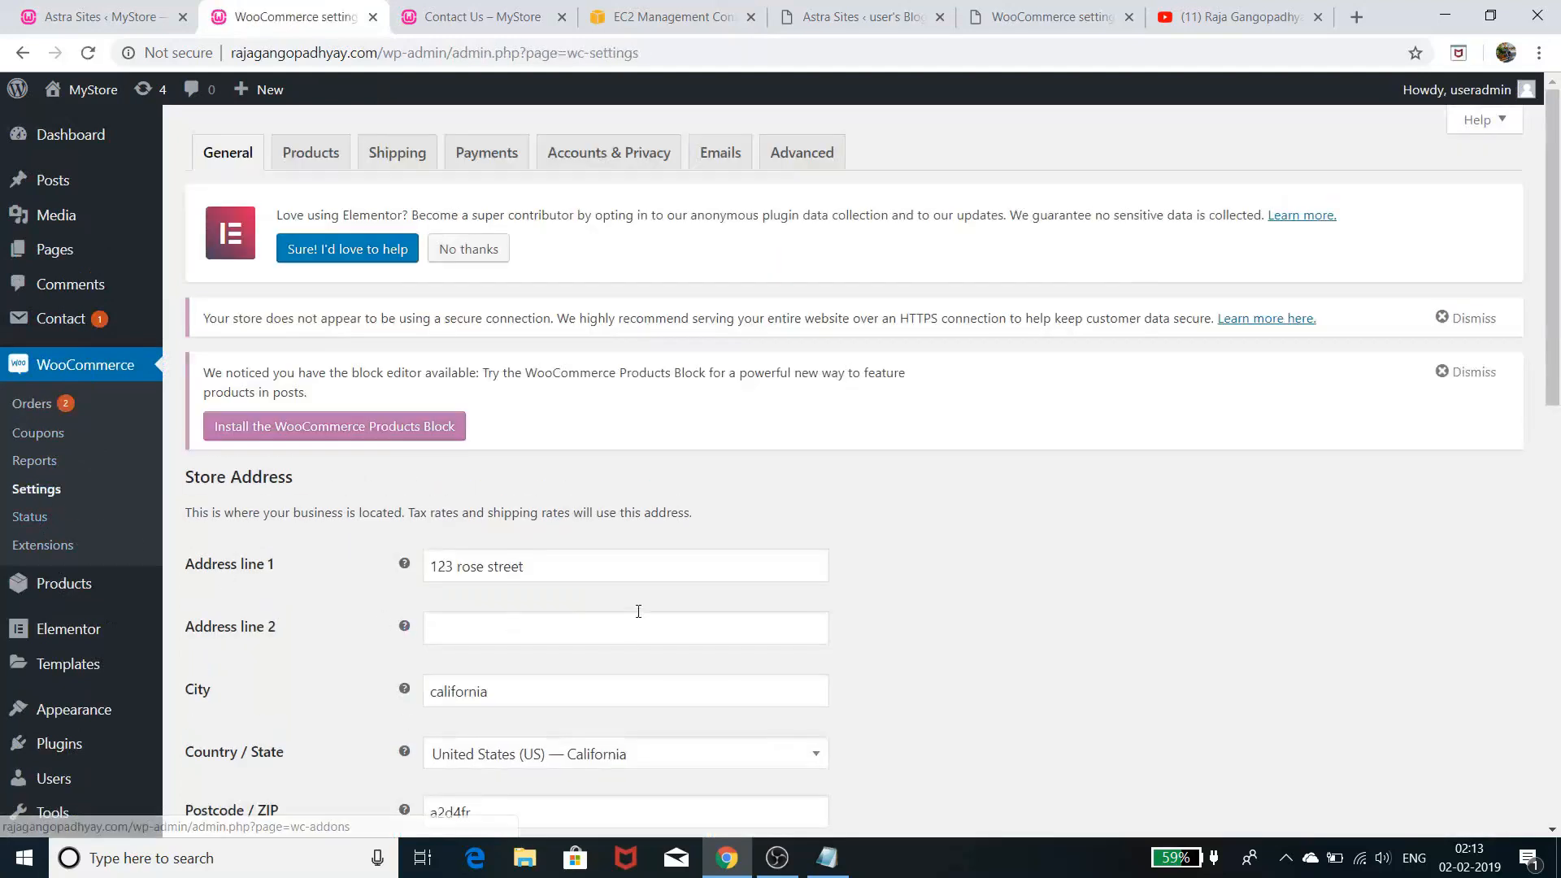
pyautogui.moveTo(570, 565); pyautogui.dragTo(358, 533)
pyautogui.rightClick(470, 566)
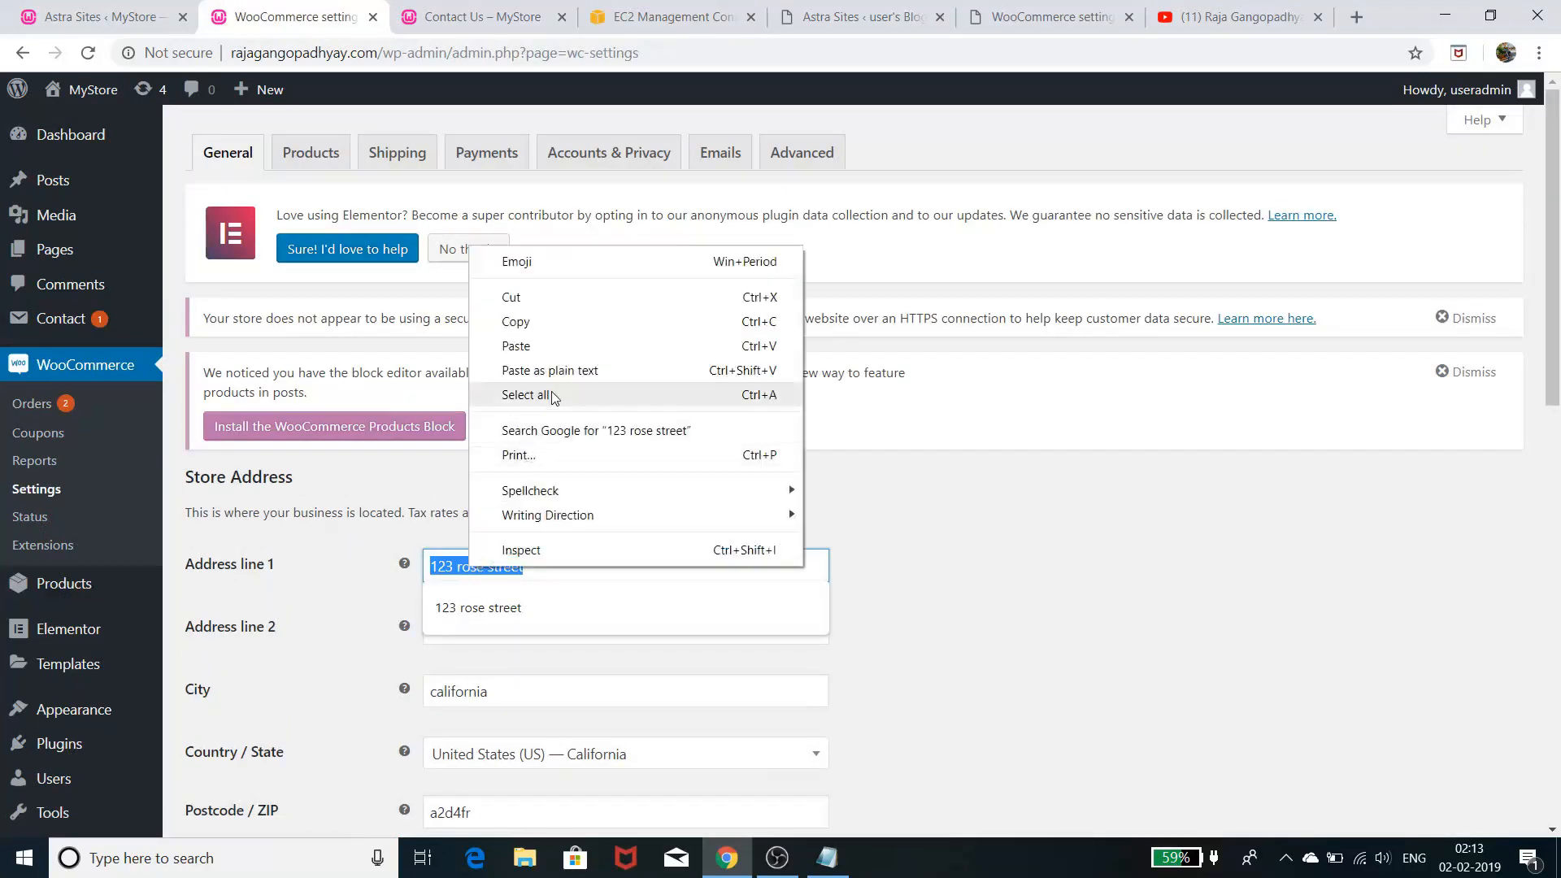
pyautogui.click(552, 326)
pyautogui.click(1049, 16)
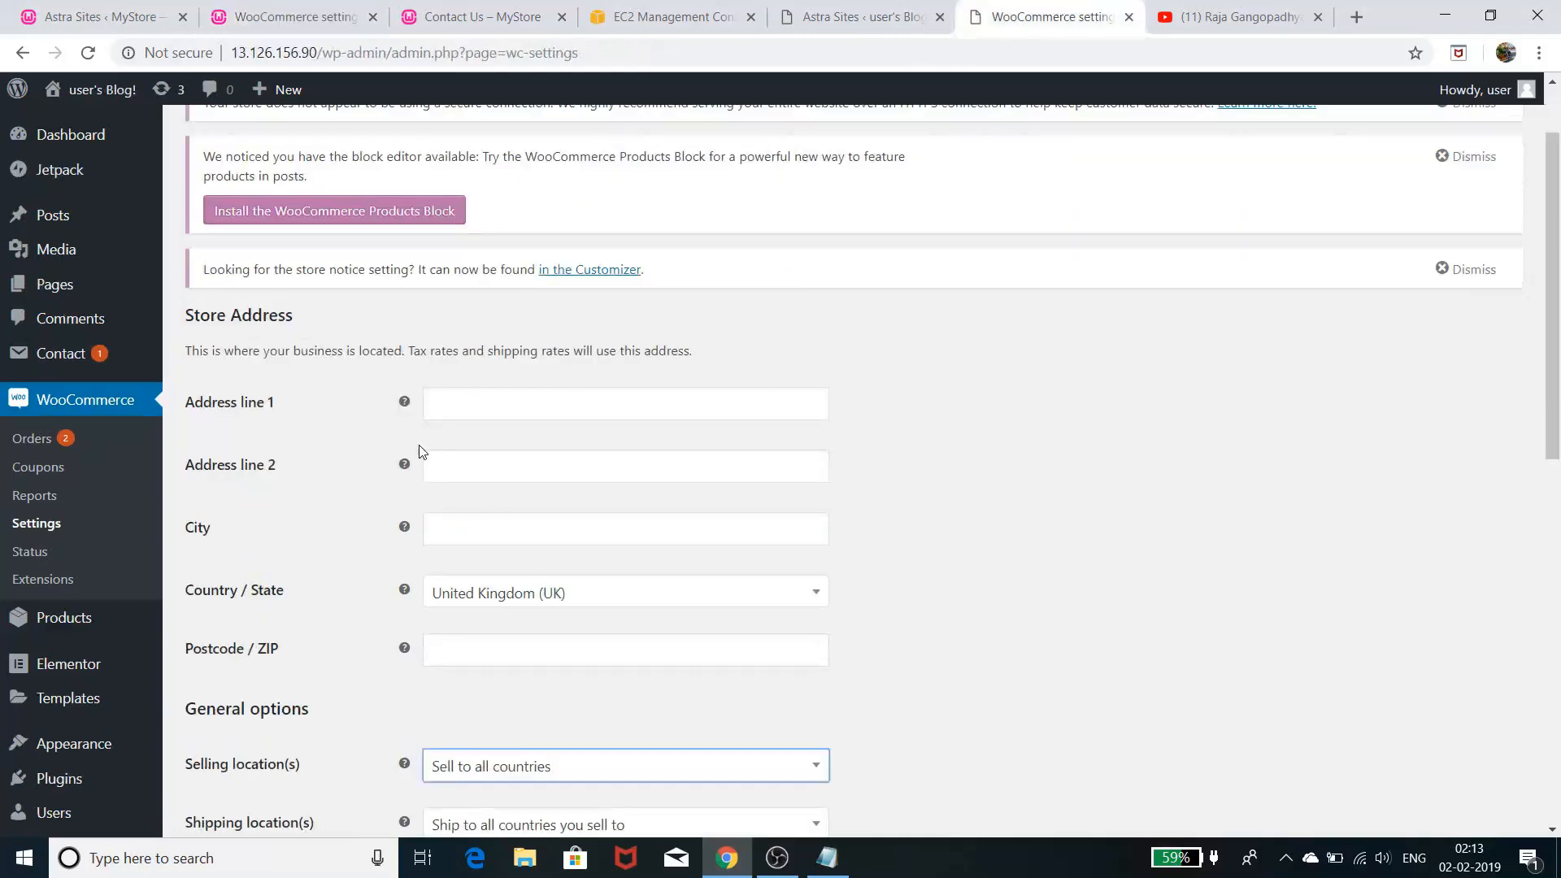
pyautogui.rightClick(522, 407)
pyautogui.click(553, 567)
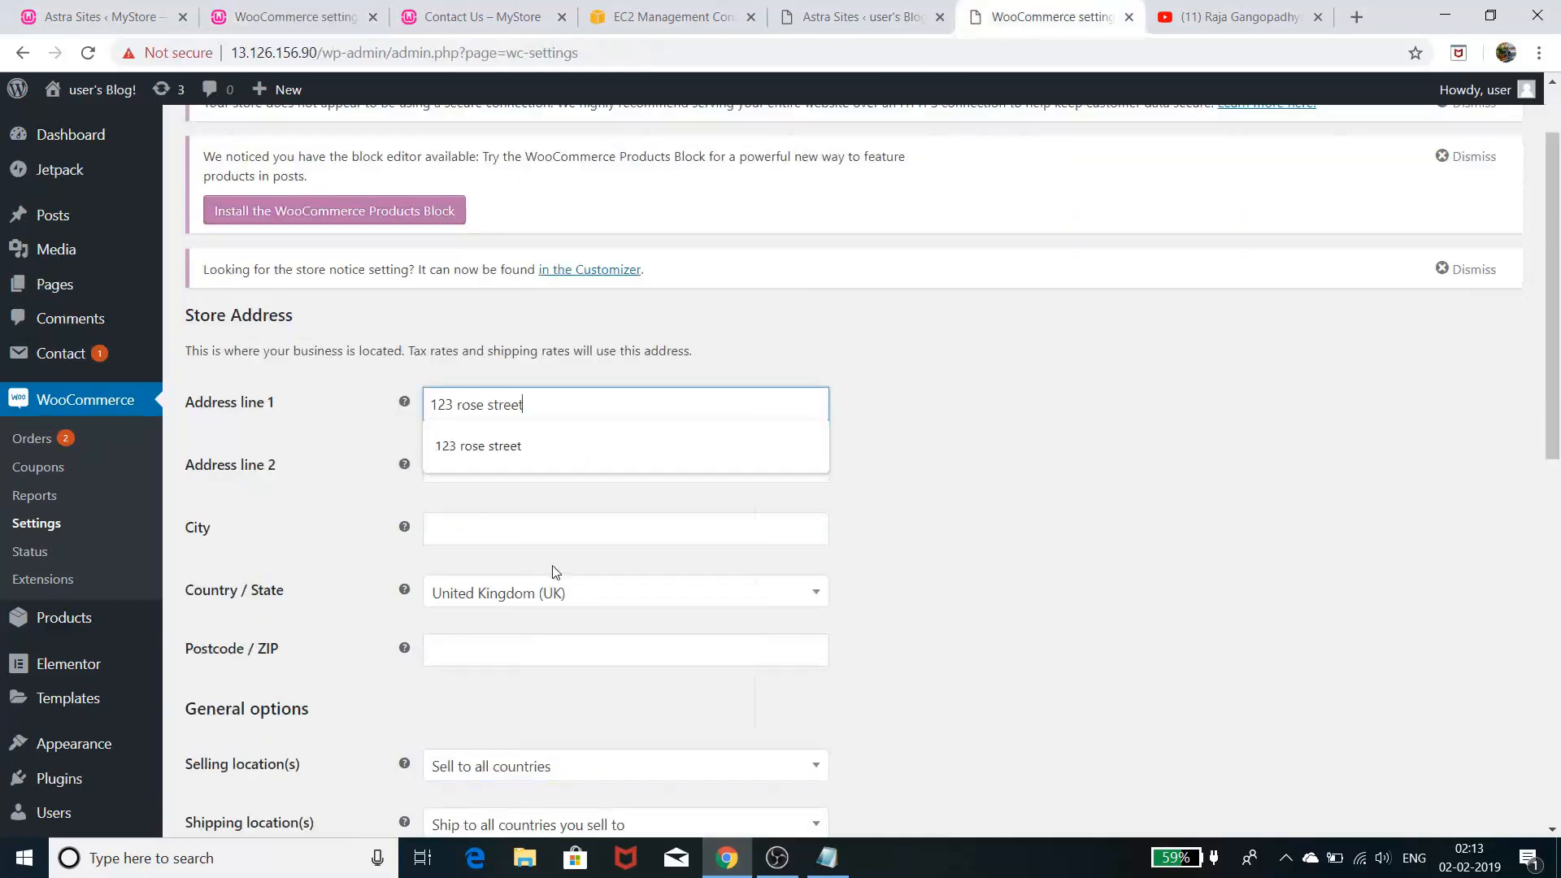
pyautogui.click(528, 446)
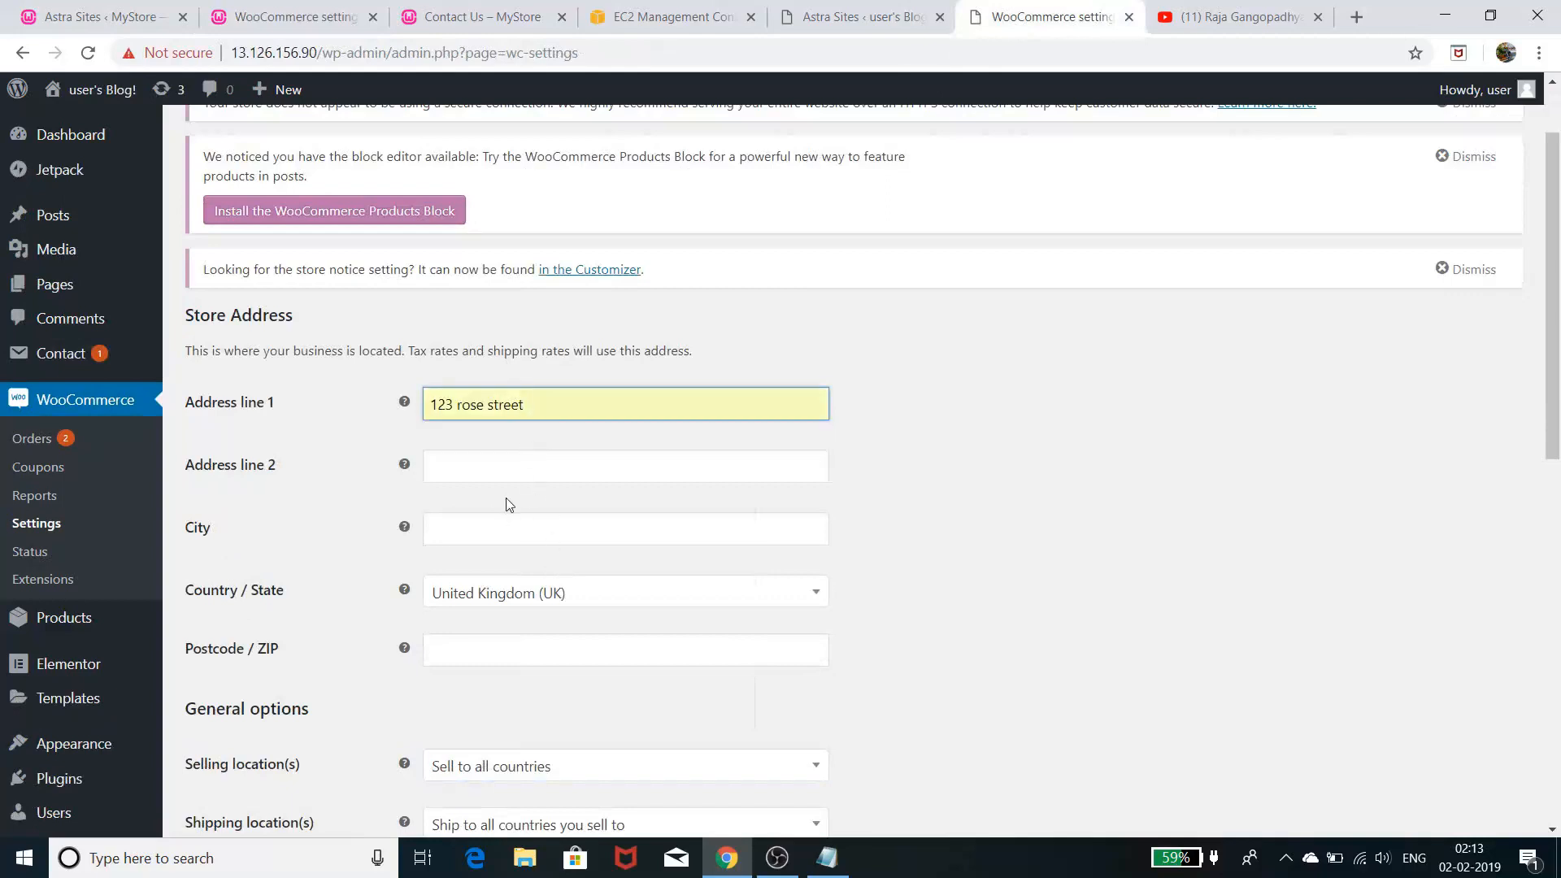
pyautogui.click(502, 526)
pyautogui.click(465, 572)
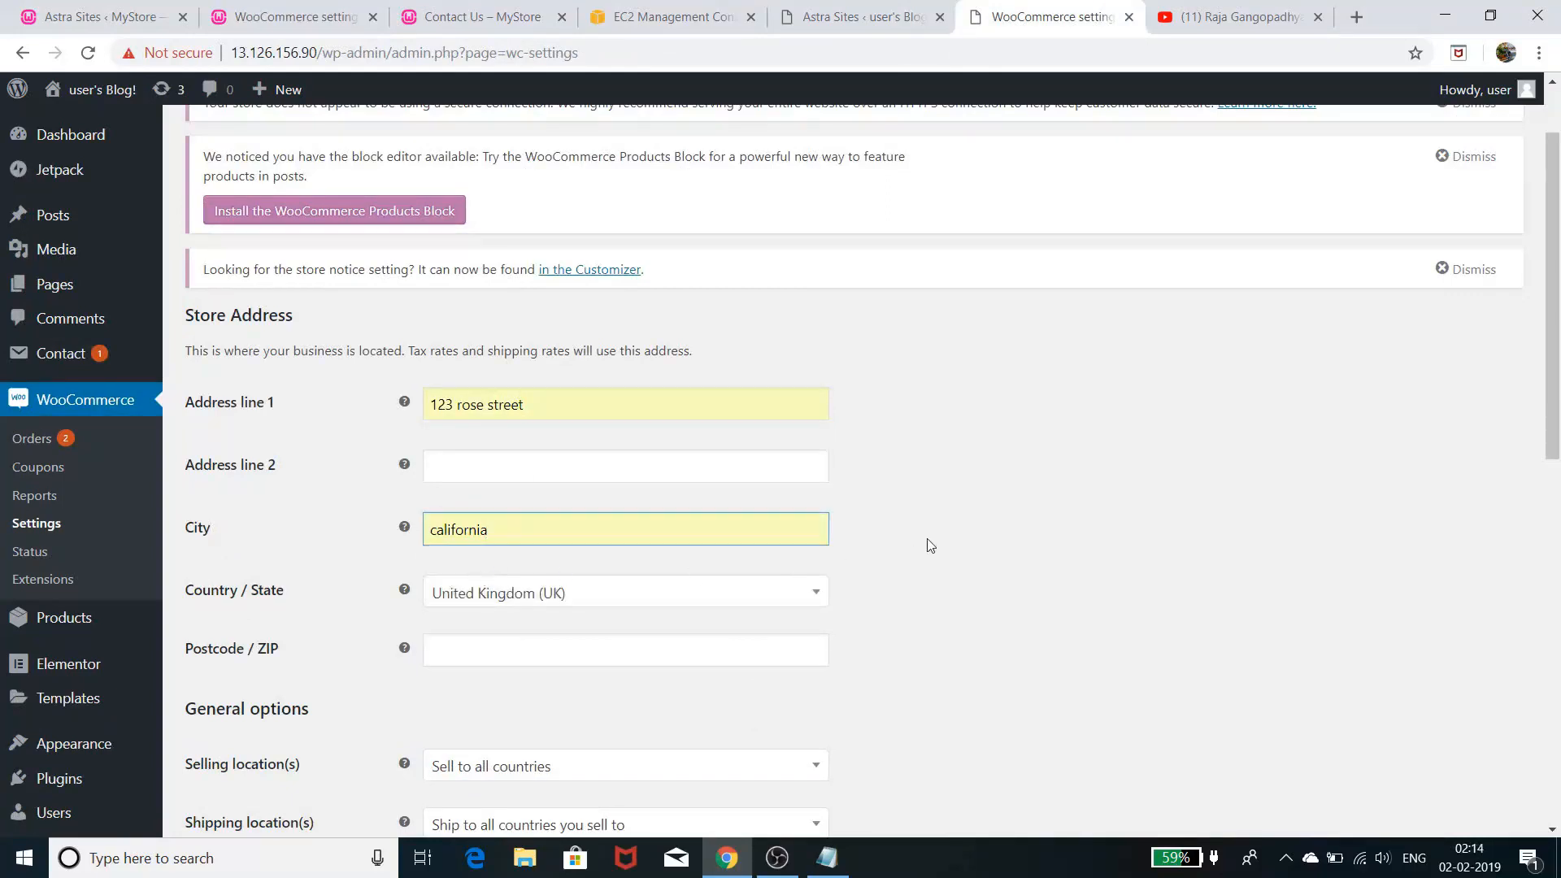
# - Set the store's country / state to United States (US) — California
pyautogui.scroll(-2, 862, 545)
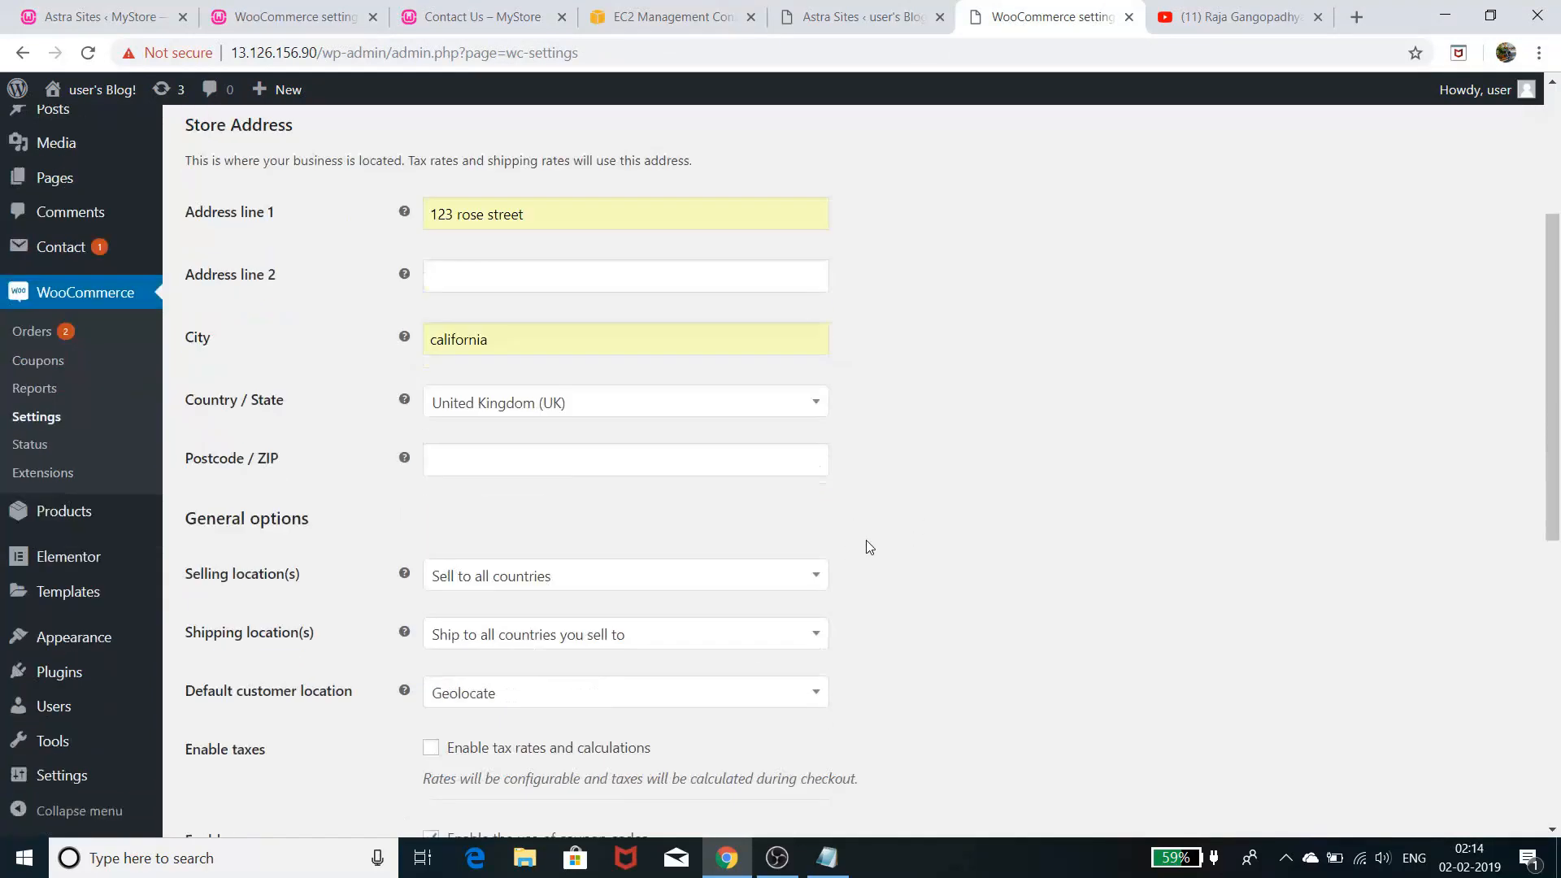
pyautogui.click(731, 396)
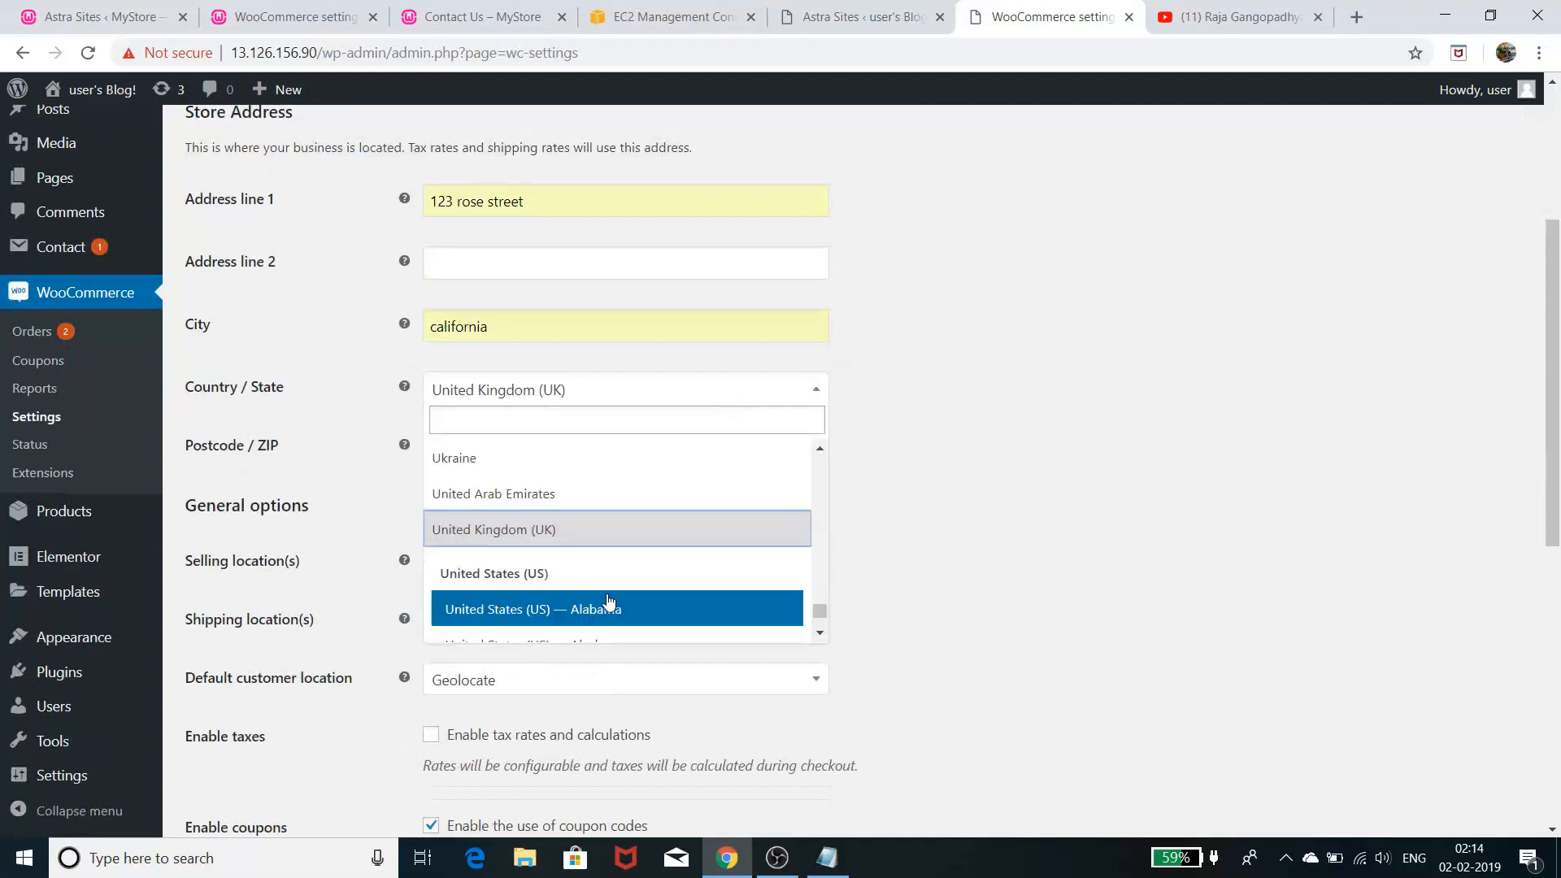
pyautogui.scroll(-4, 618, 586)
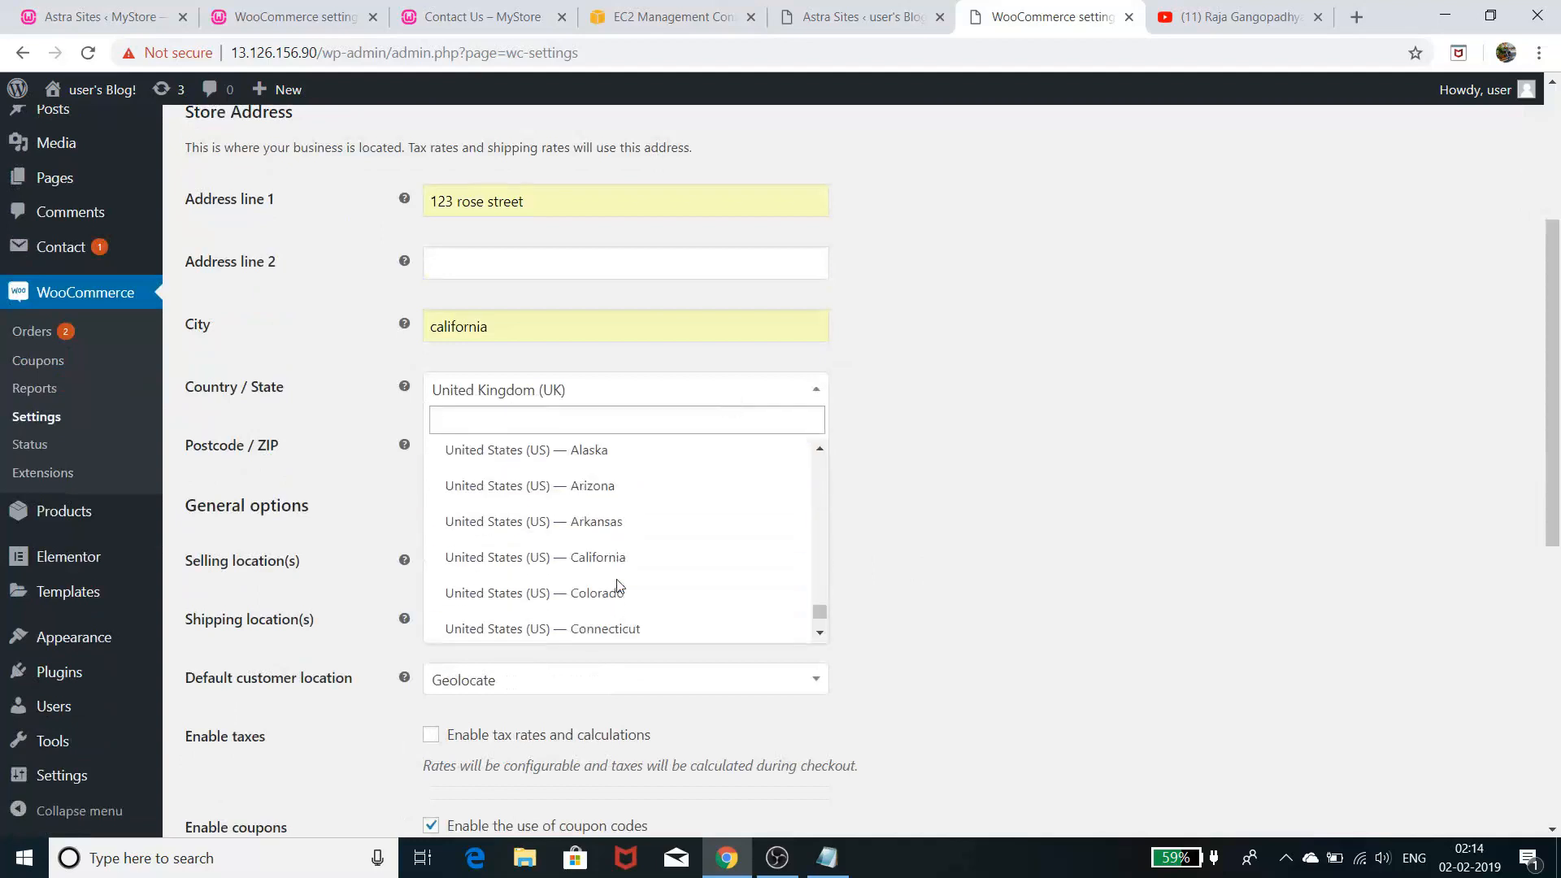
pyautogui.click(648, 458)
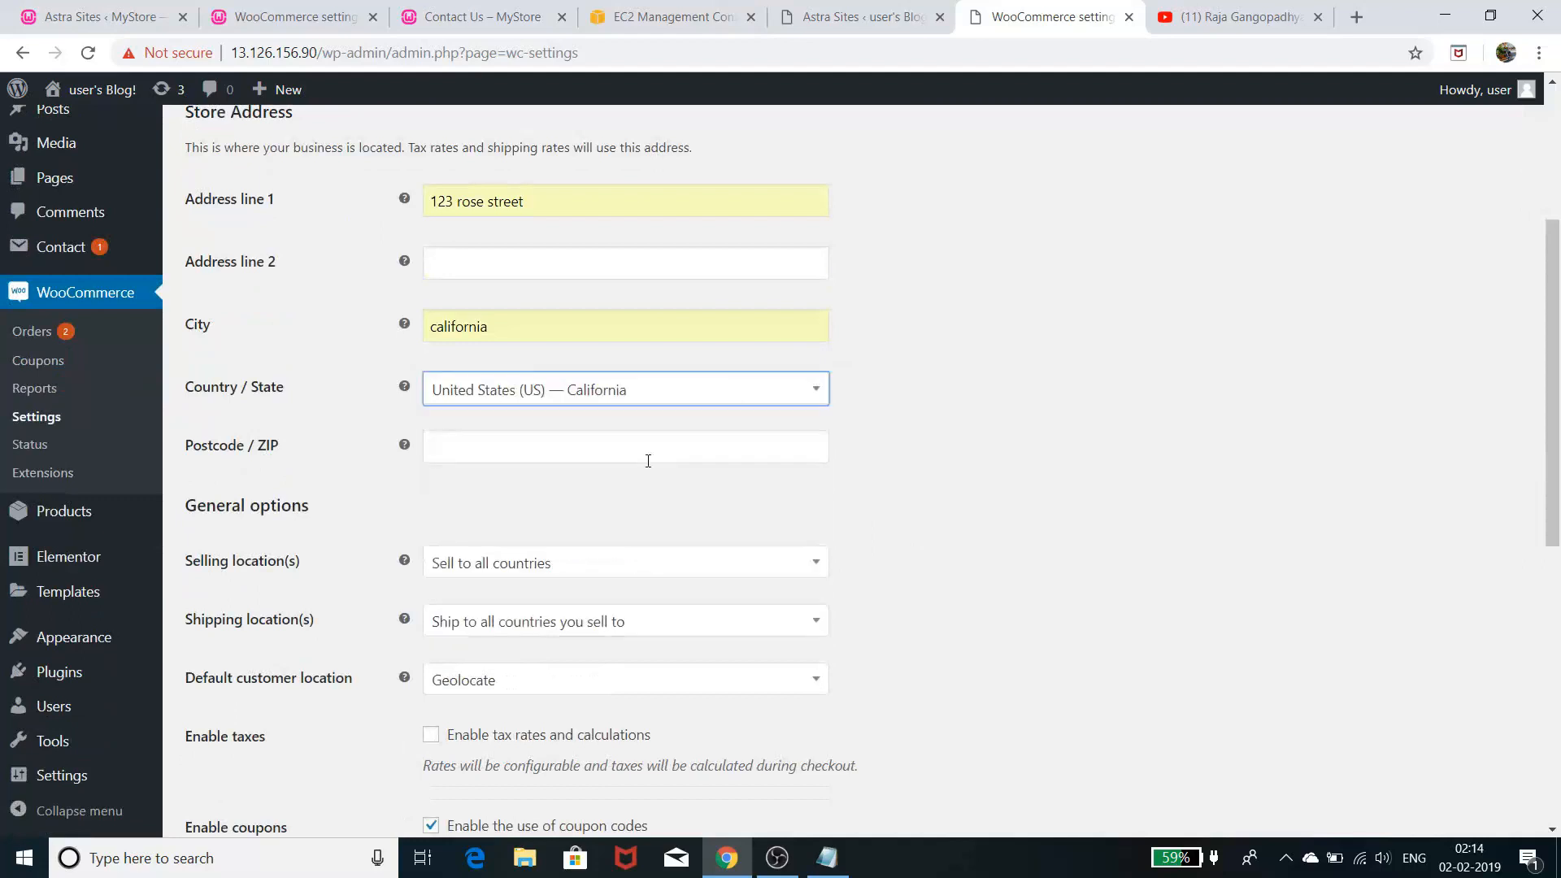
pyautogui.click(973, 520)
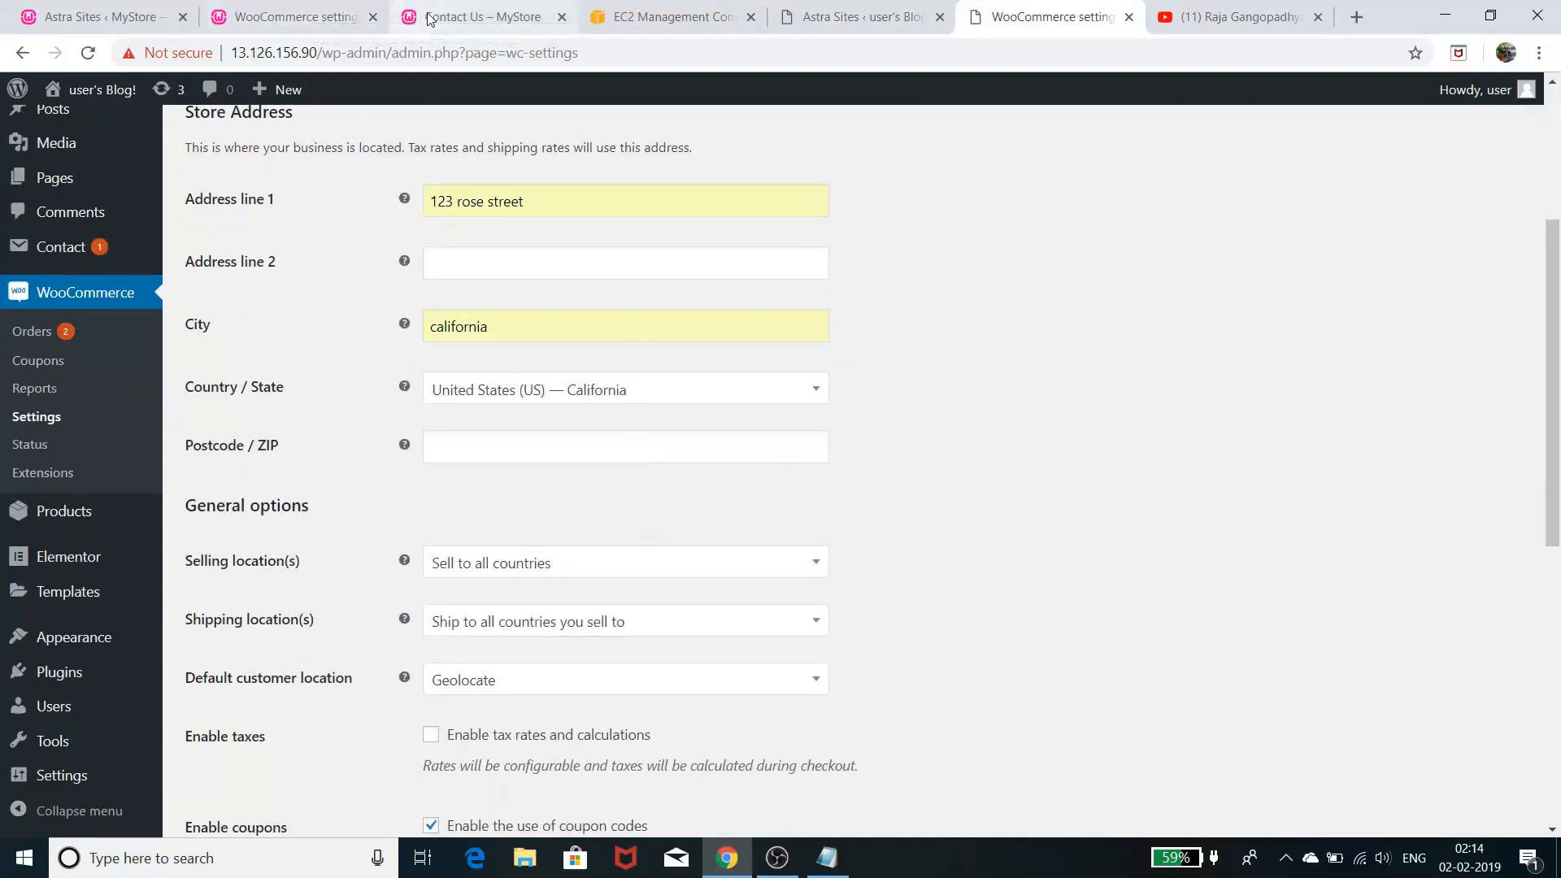
# - Copy the original store's postcode into the new store's postcode field
pyautogui.click(341, 16)
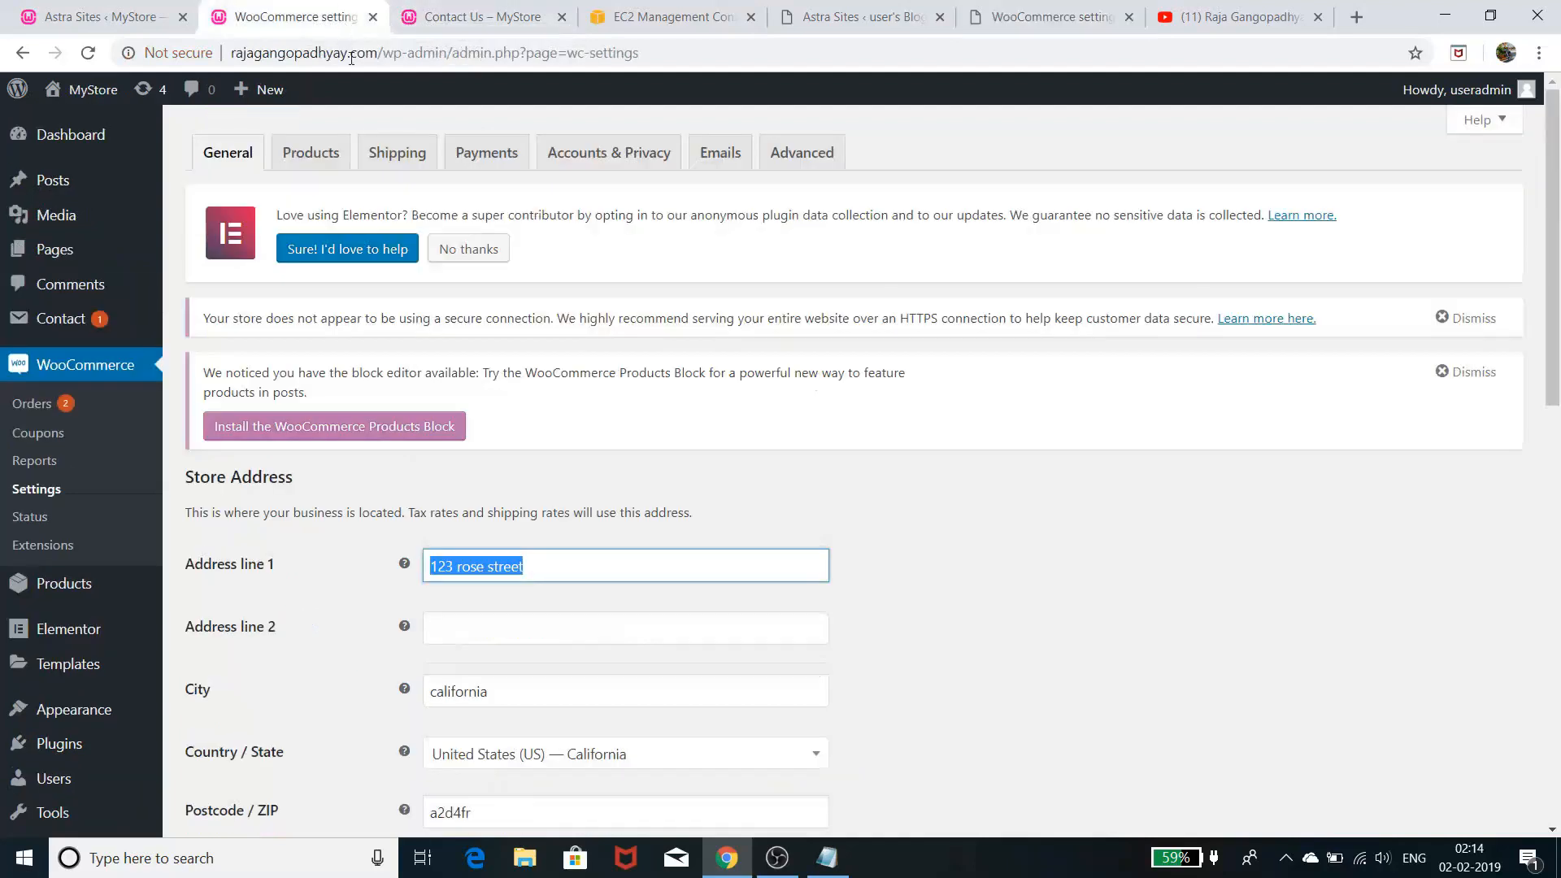
pyautogui.scroll(-2, 446, 670)
pyautogui.doubleClick(446, 610)
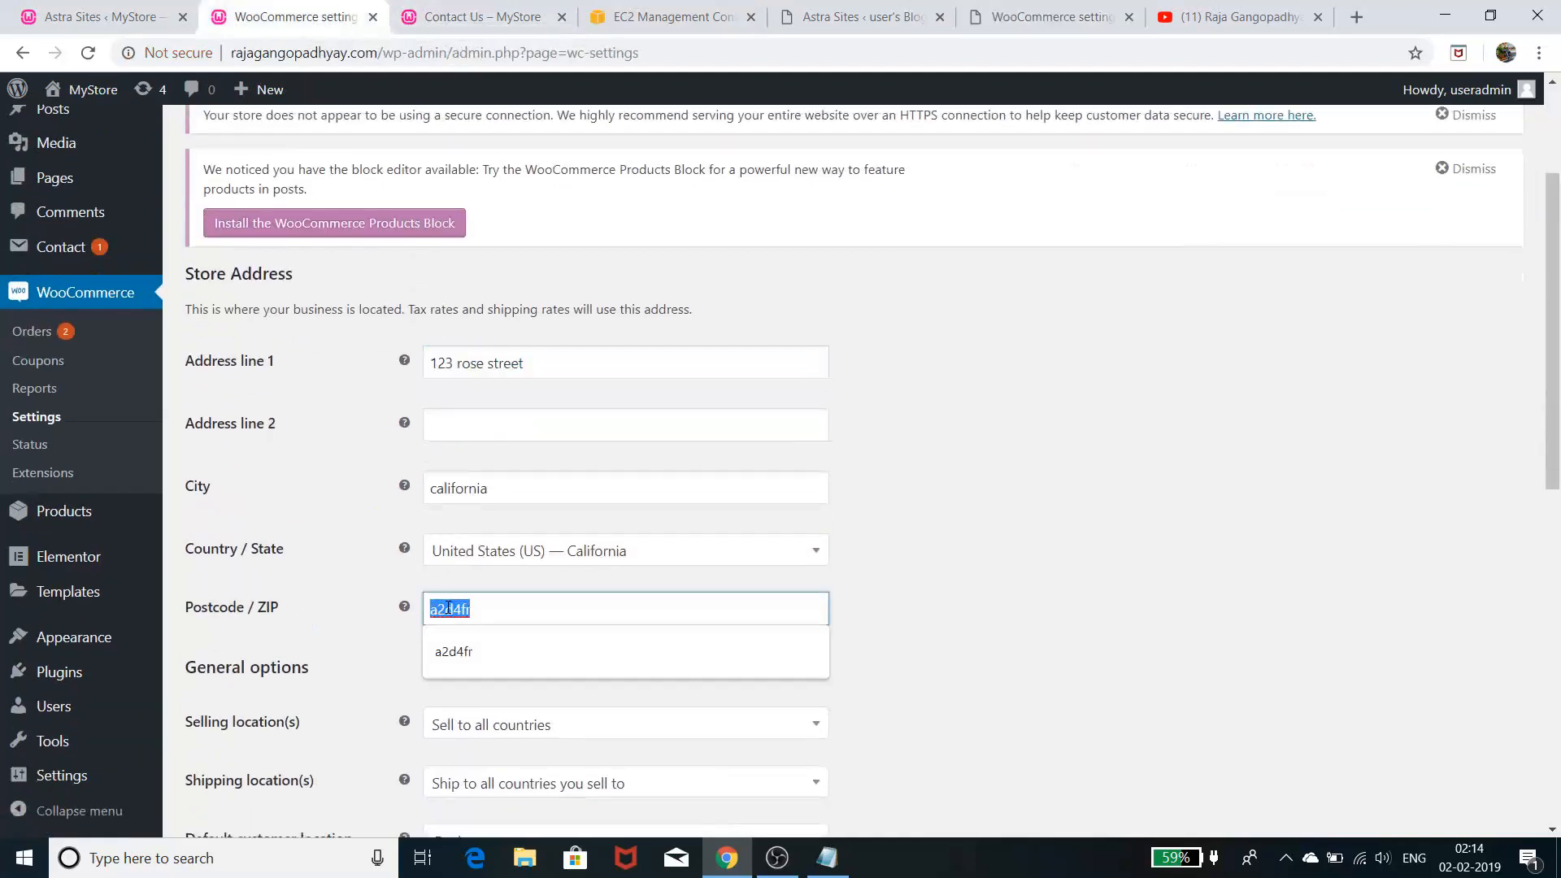
pyautogui.rightClick(448, 608)
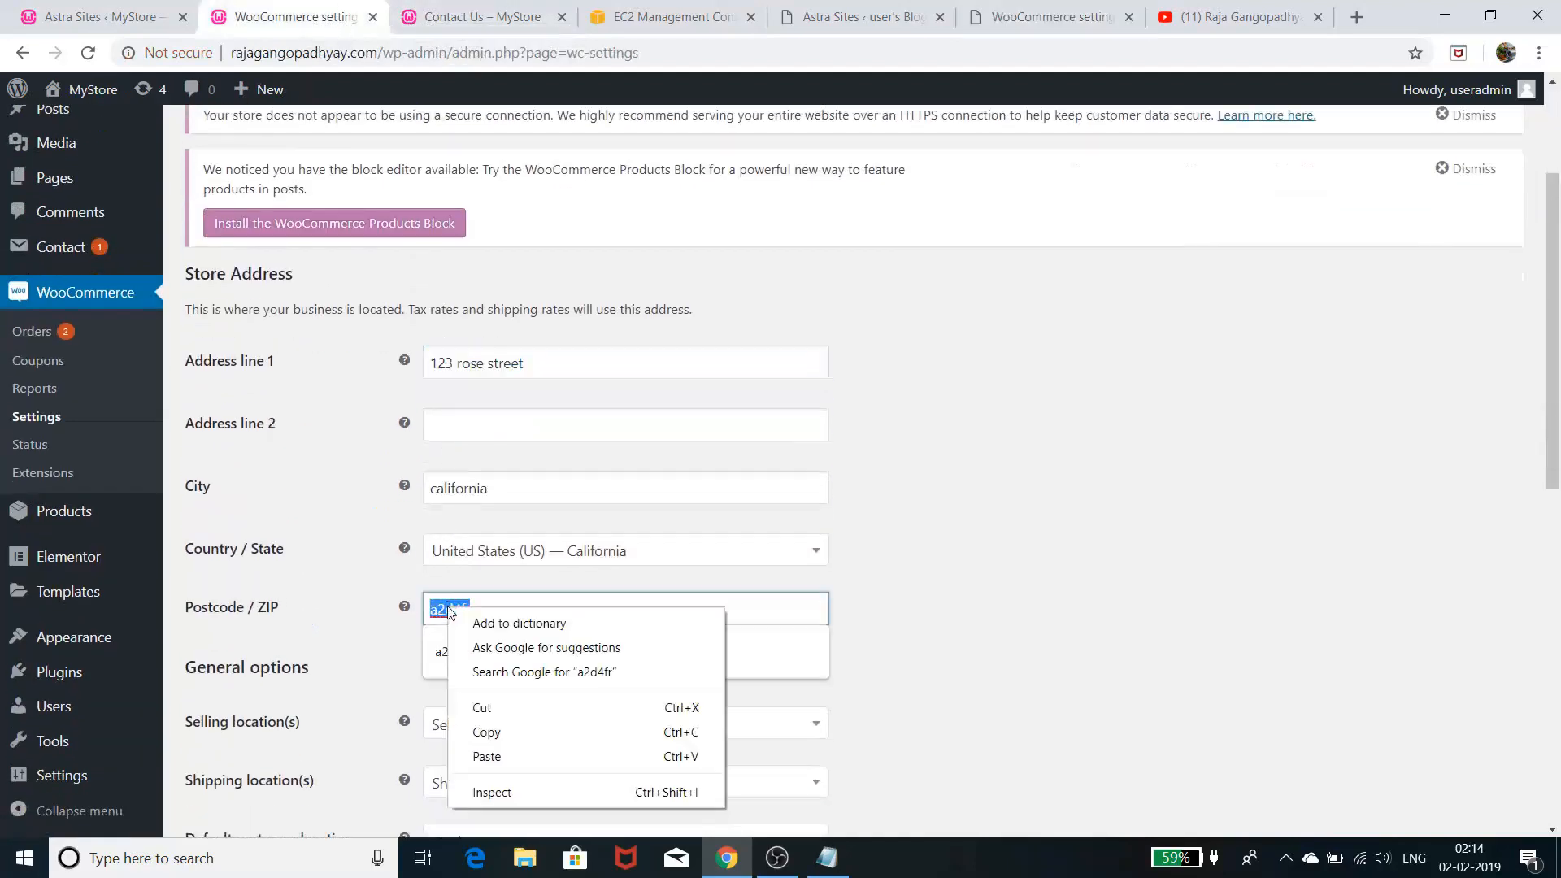
pyautogui.click(486, 732)
pyautogui.click(1053, 16)
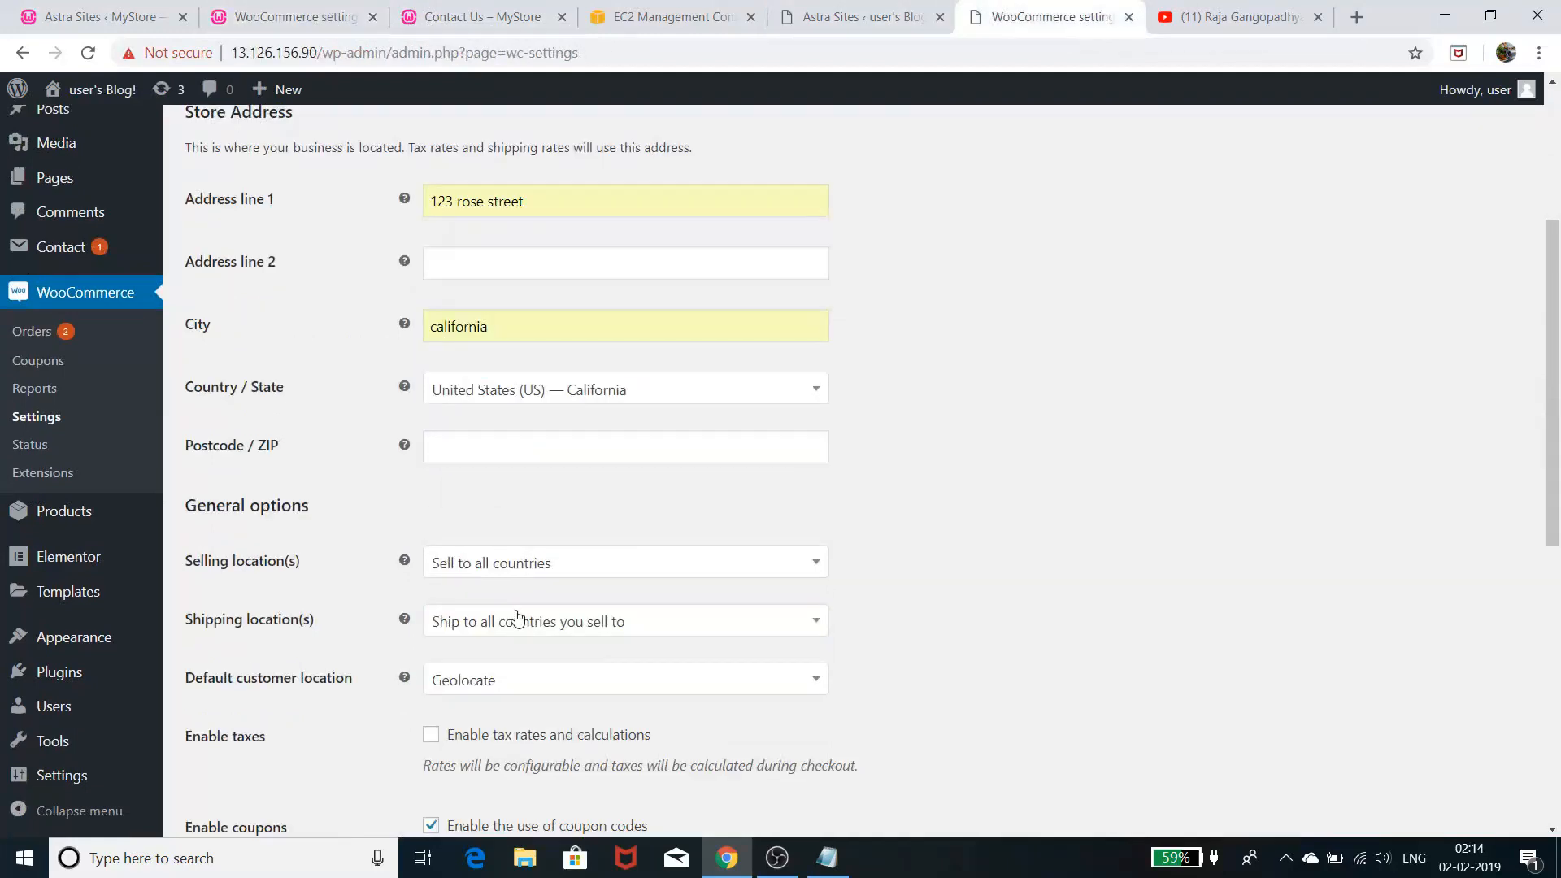
pyautogui.click(507, 457)
pyautogui.rightClick(507, 457)
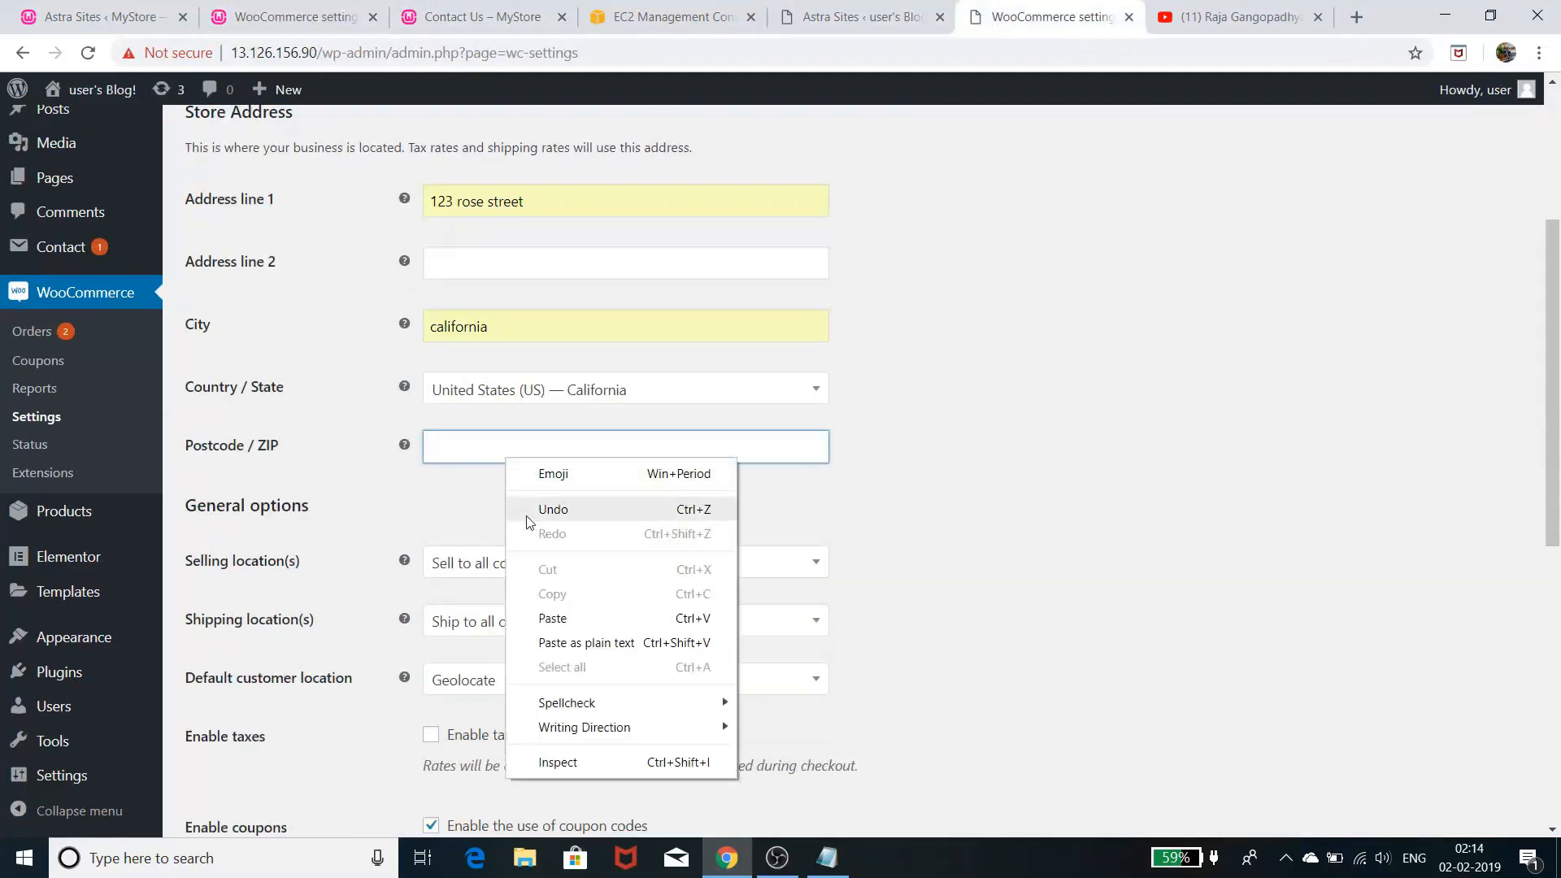
pyautogui.click(548, 625)
pyautogui.click(1025, 457)
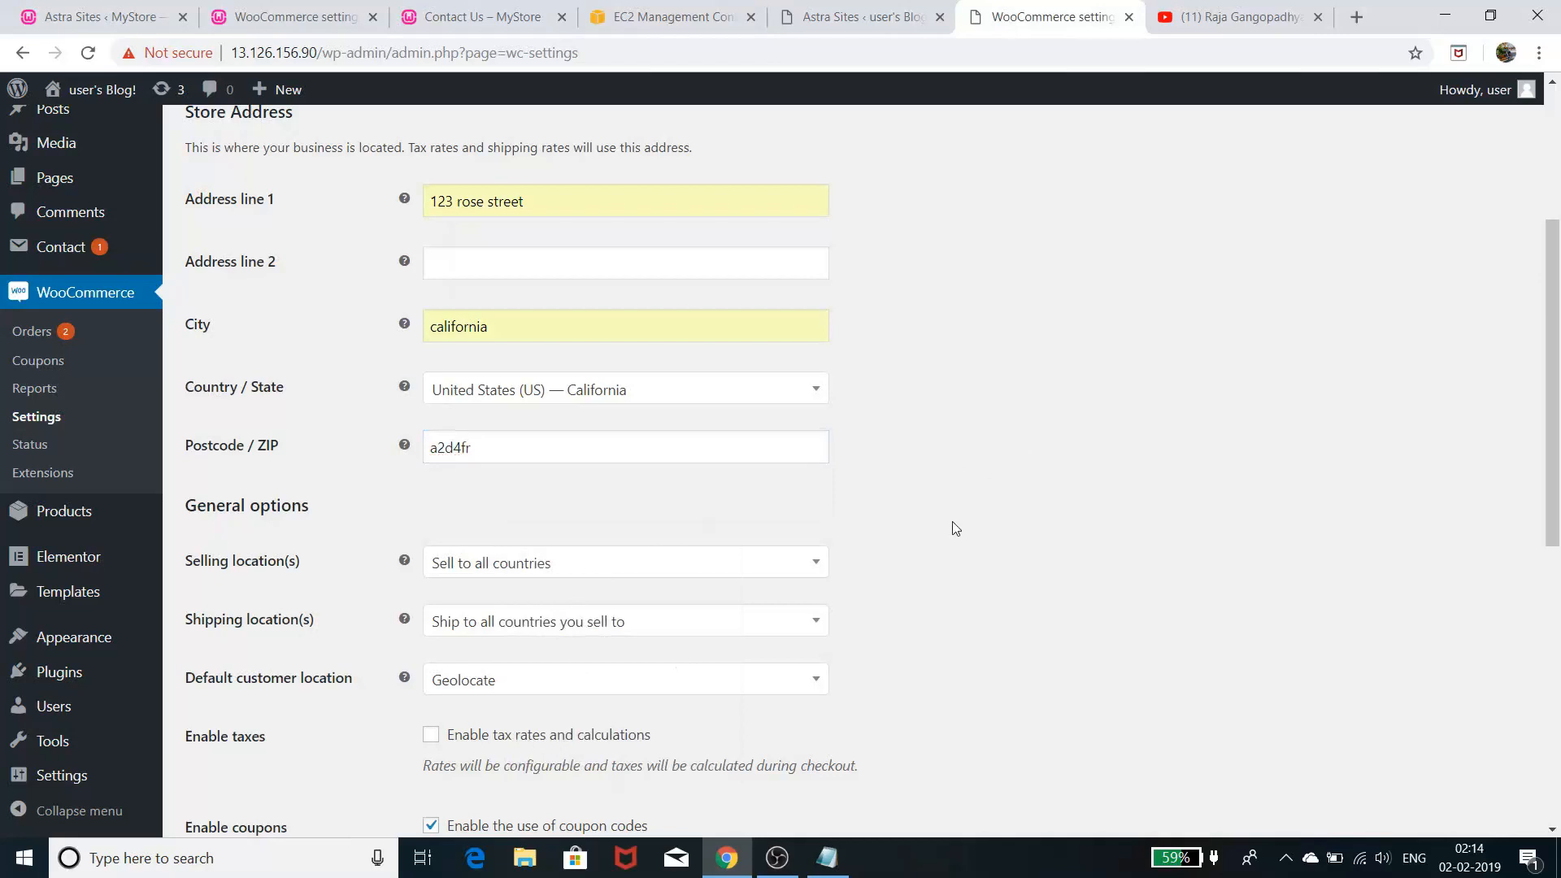
pyautogui.scroll(-2, 951, 528)
pyautogui.click(657, 372)
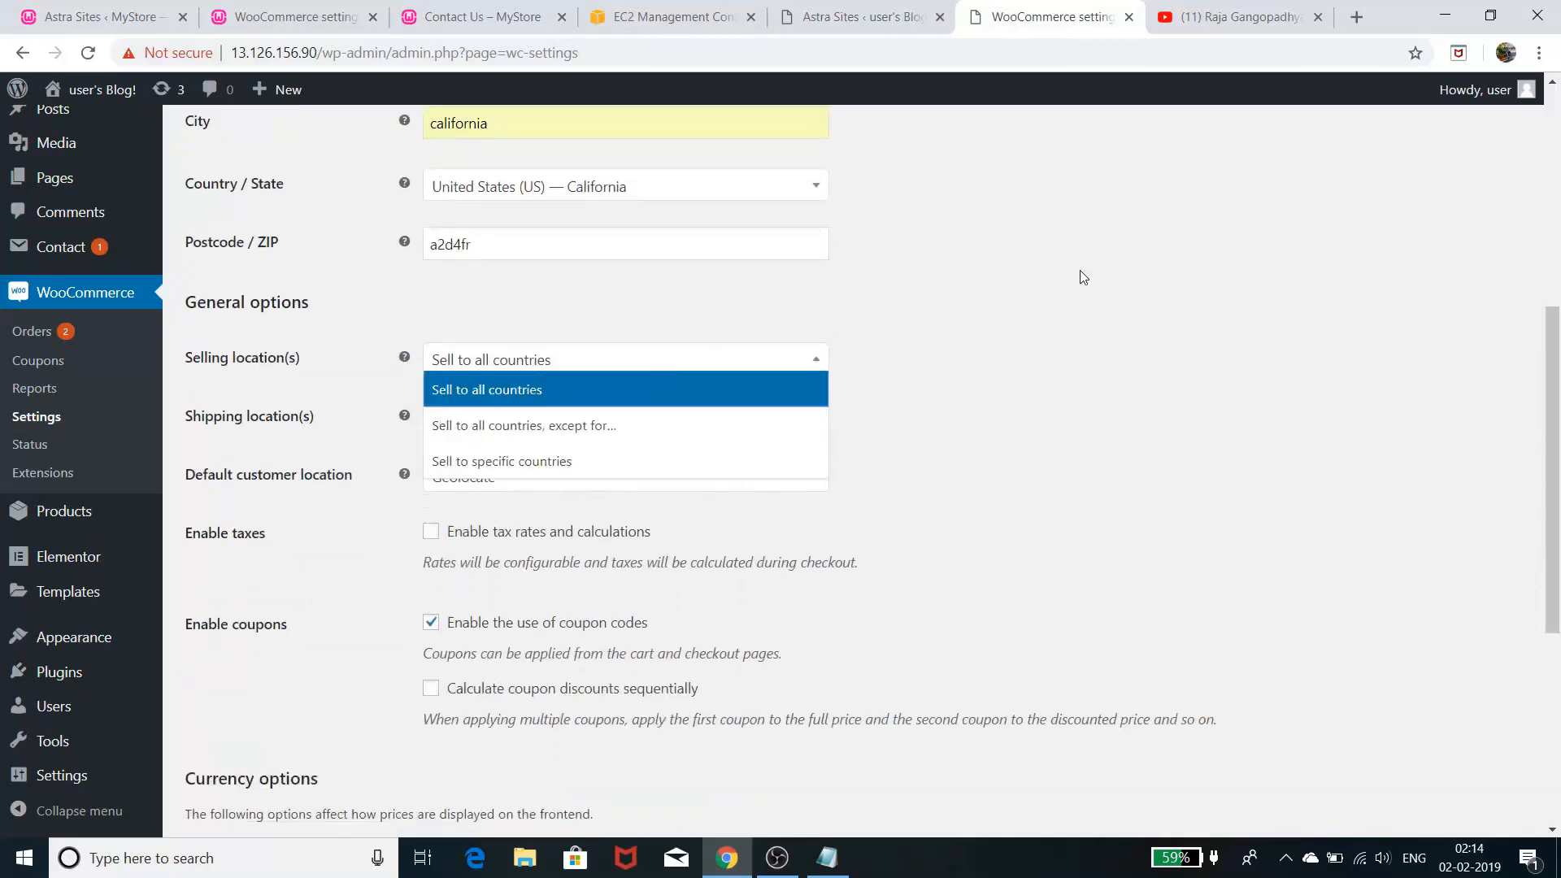
# - Restrict selling to specific countries, with United States (US) as the only one
pyautogui.click(1084, 274)
pyautogui.click(681, 358)
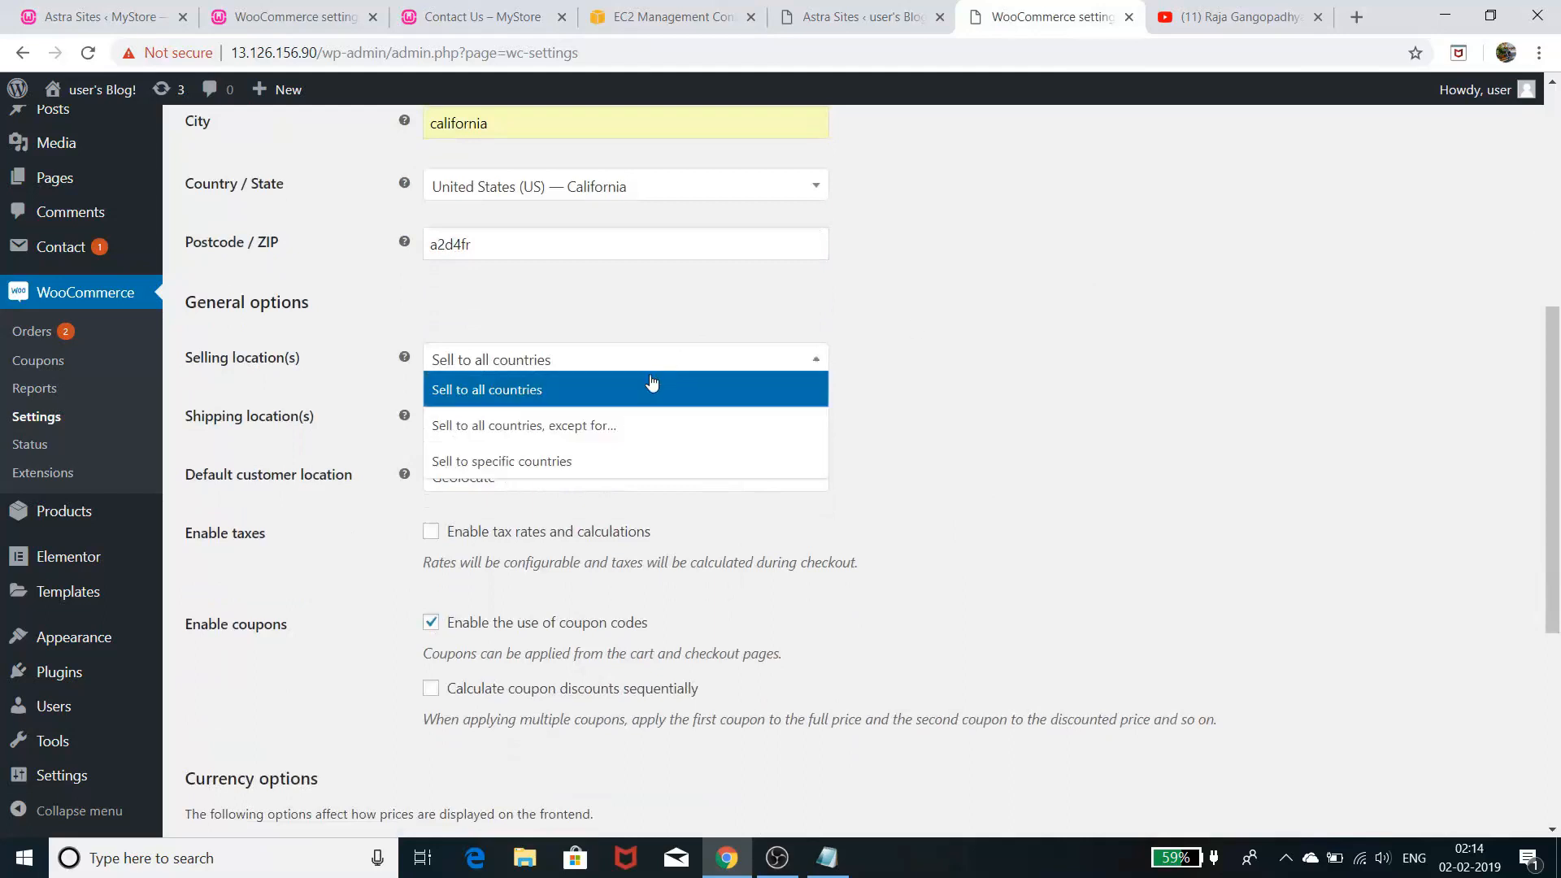
pyautogui.click(618, 463)
pyautogui.click(581, 423)
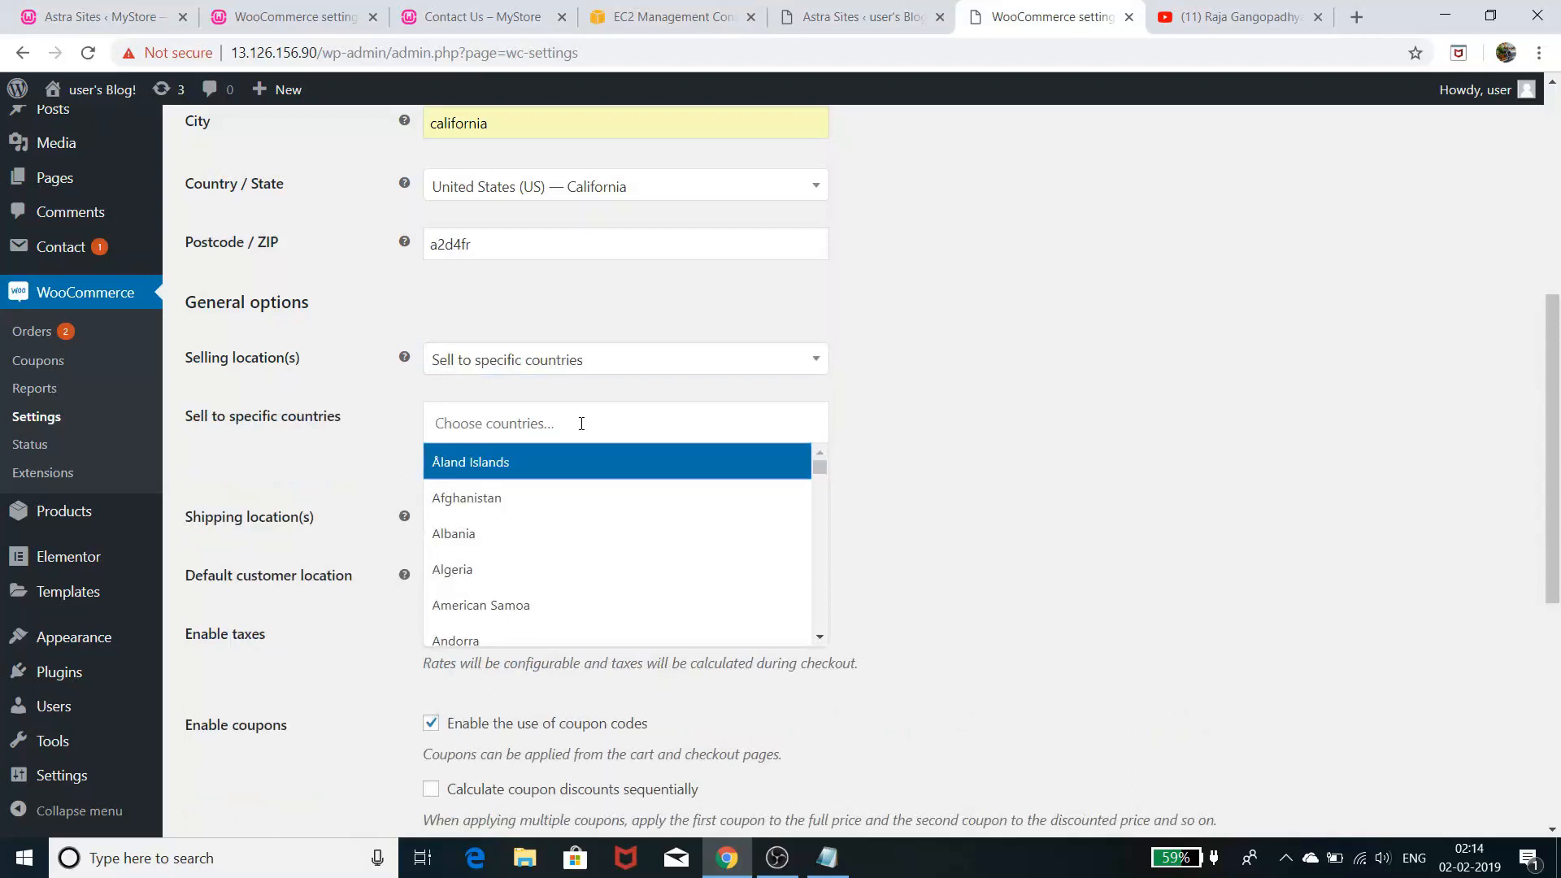
pyautogui.write('ut')
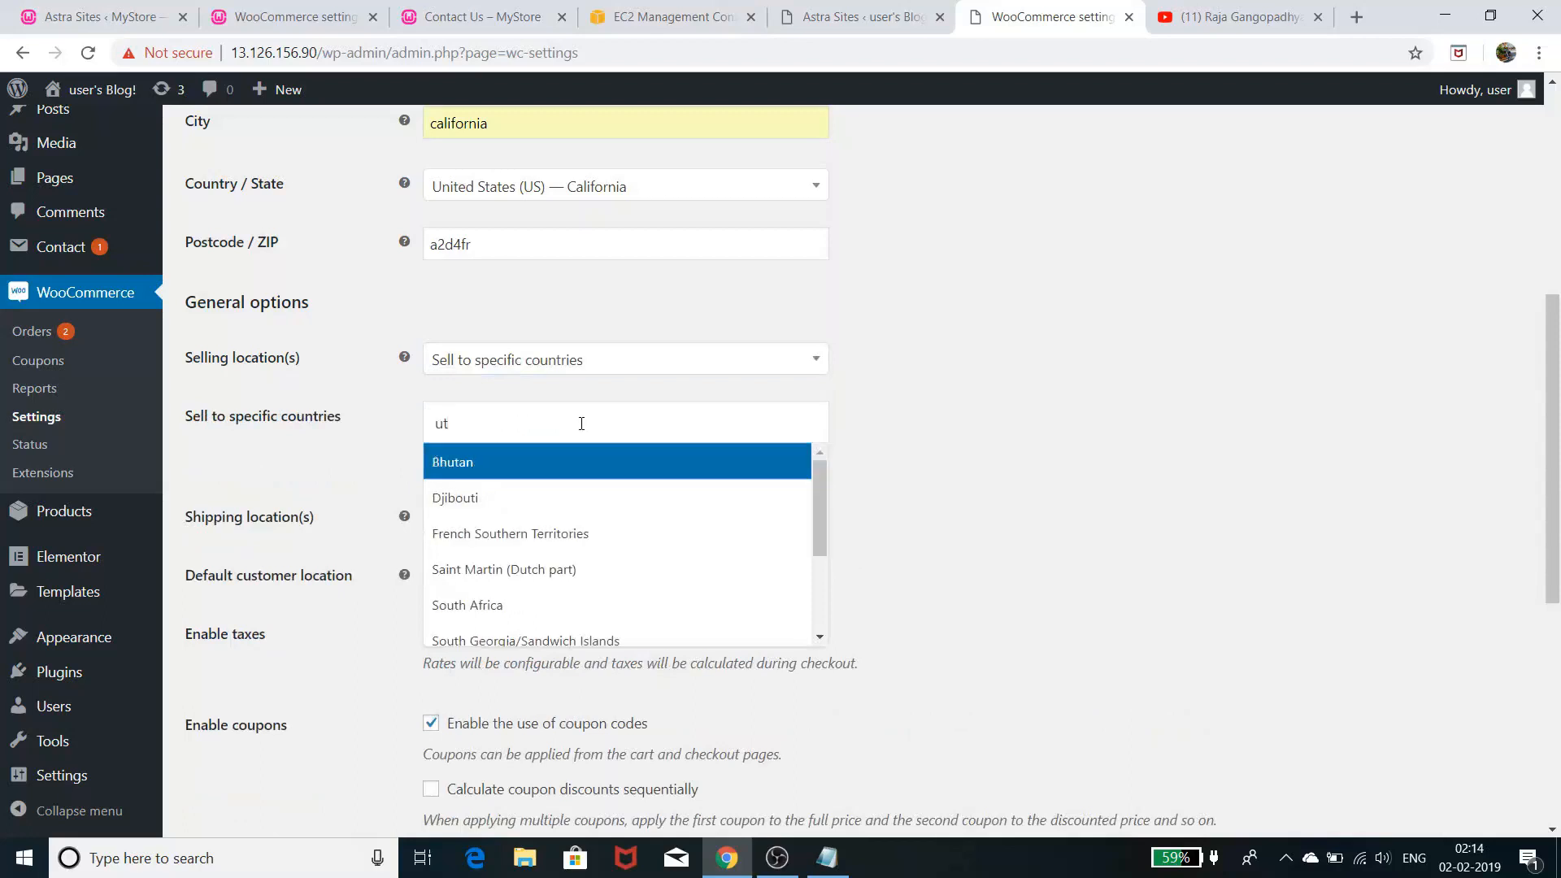
pyautogui.press('BackSpace')
pyautogui.write('nited')
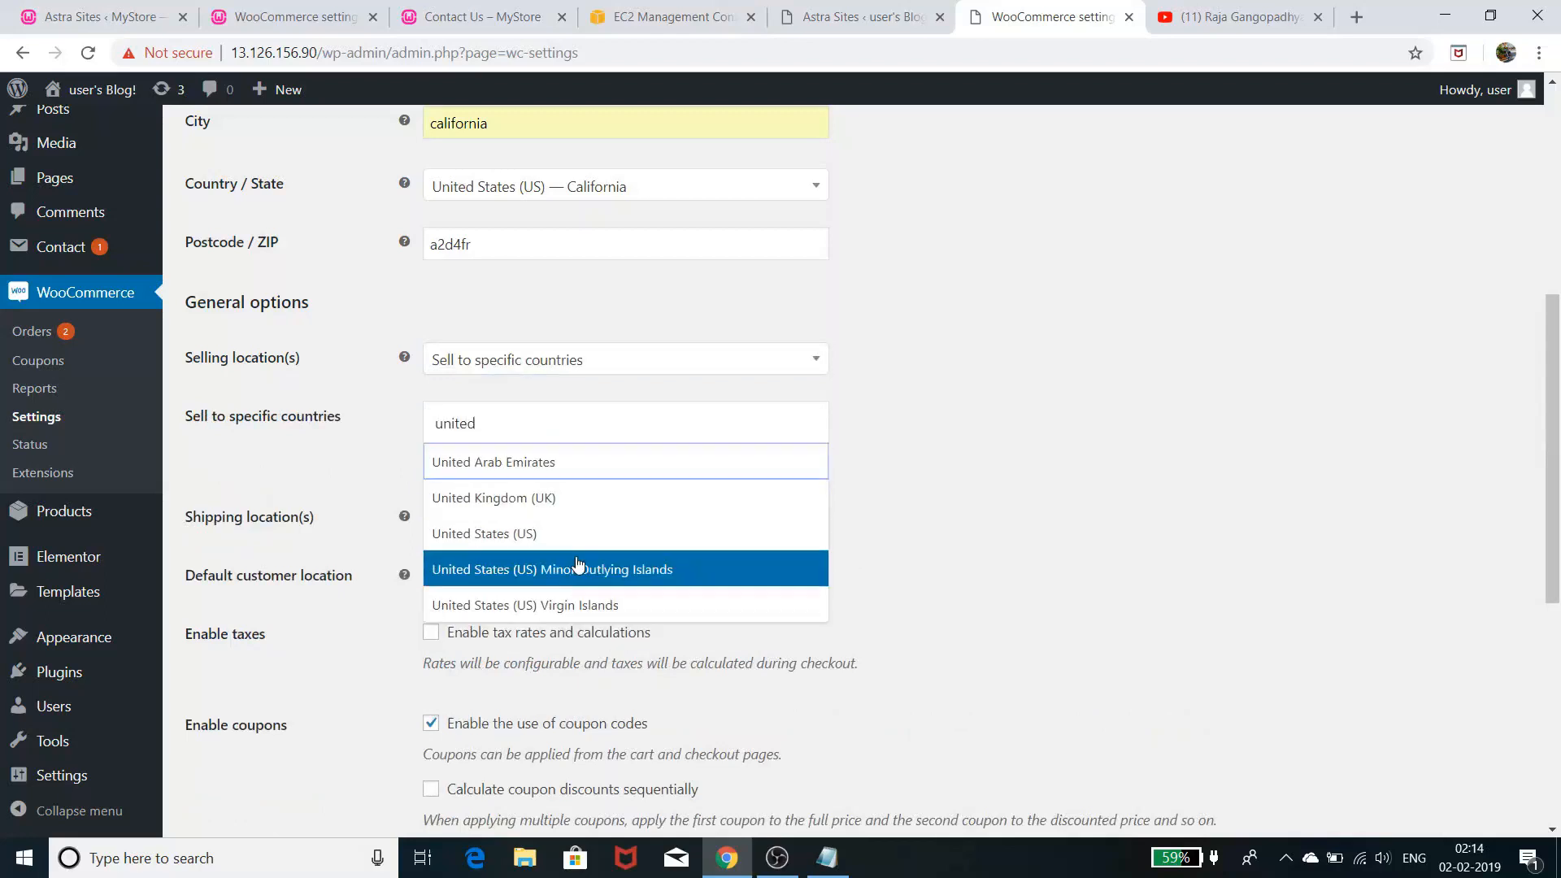
pyautogui.click(598, 534)
pyautogui.click(1072, 533)
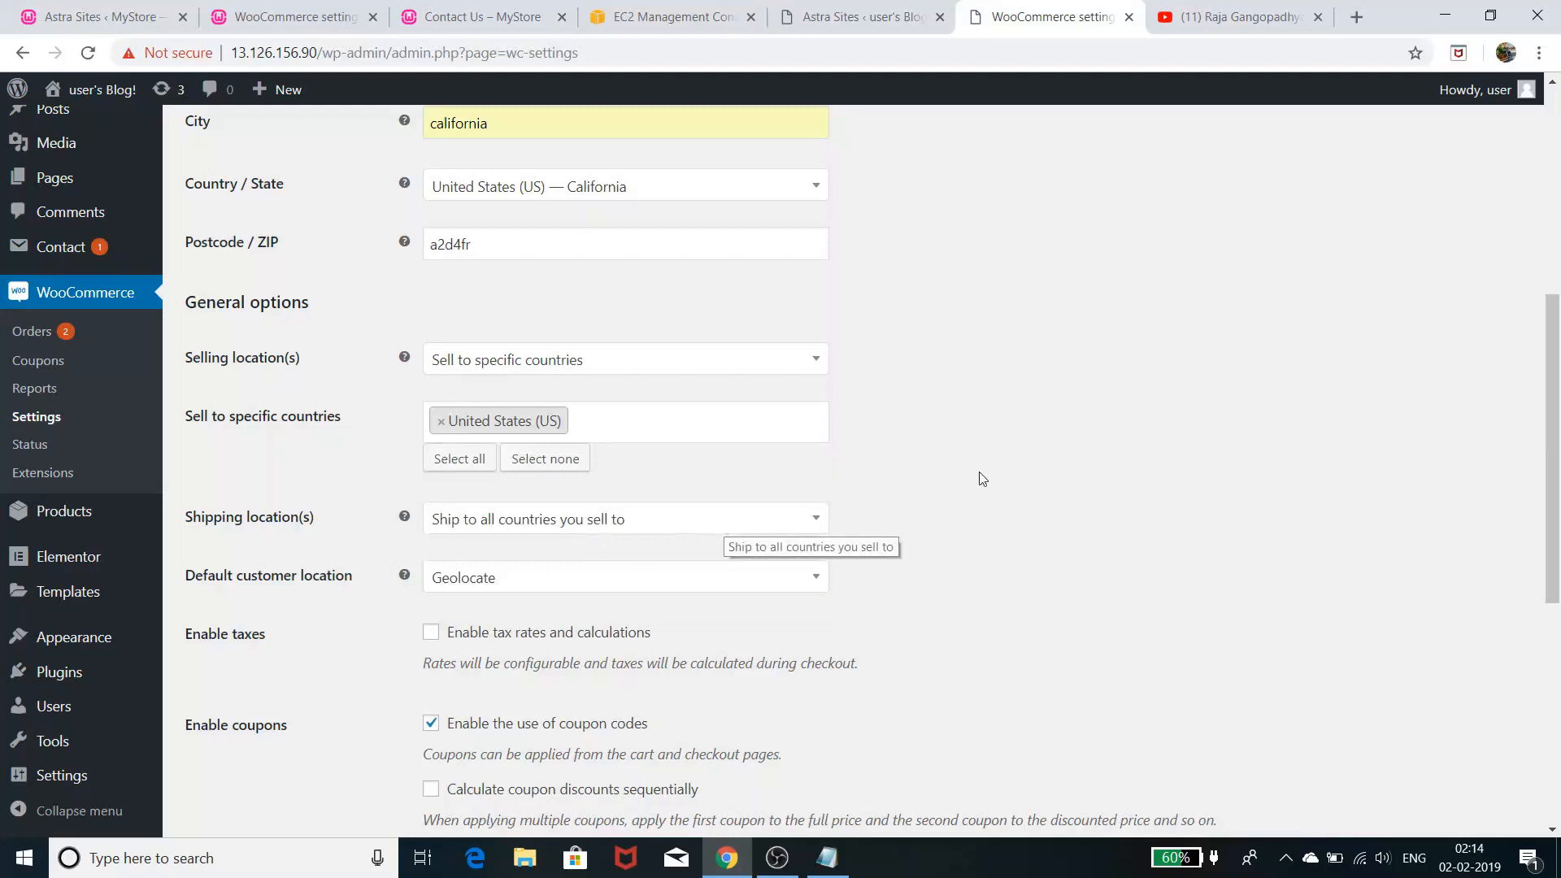
# - Choose Geolocate as the default customer location and scroll down to Currency options
pyautogui.scroll(-2, 1112, 529)
pyautogui.scroll(-1, 1112, 528)
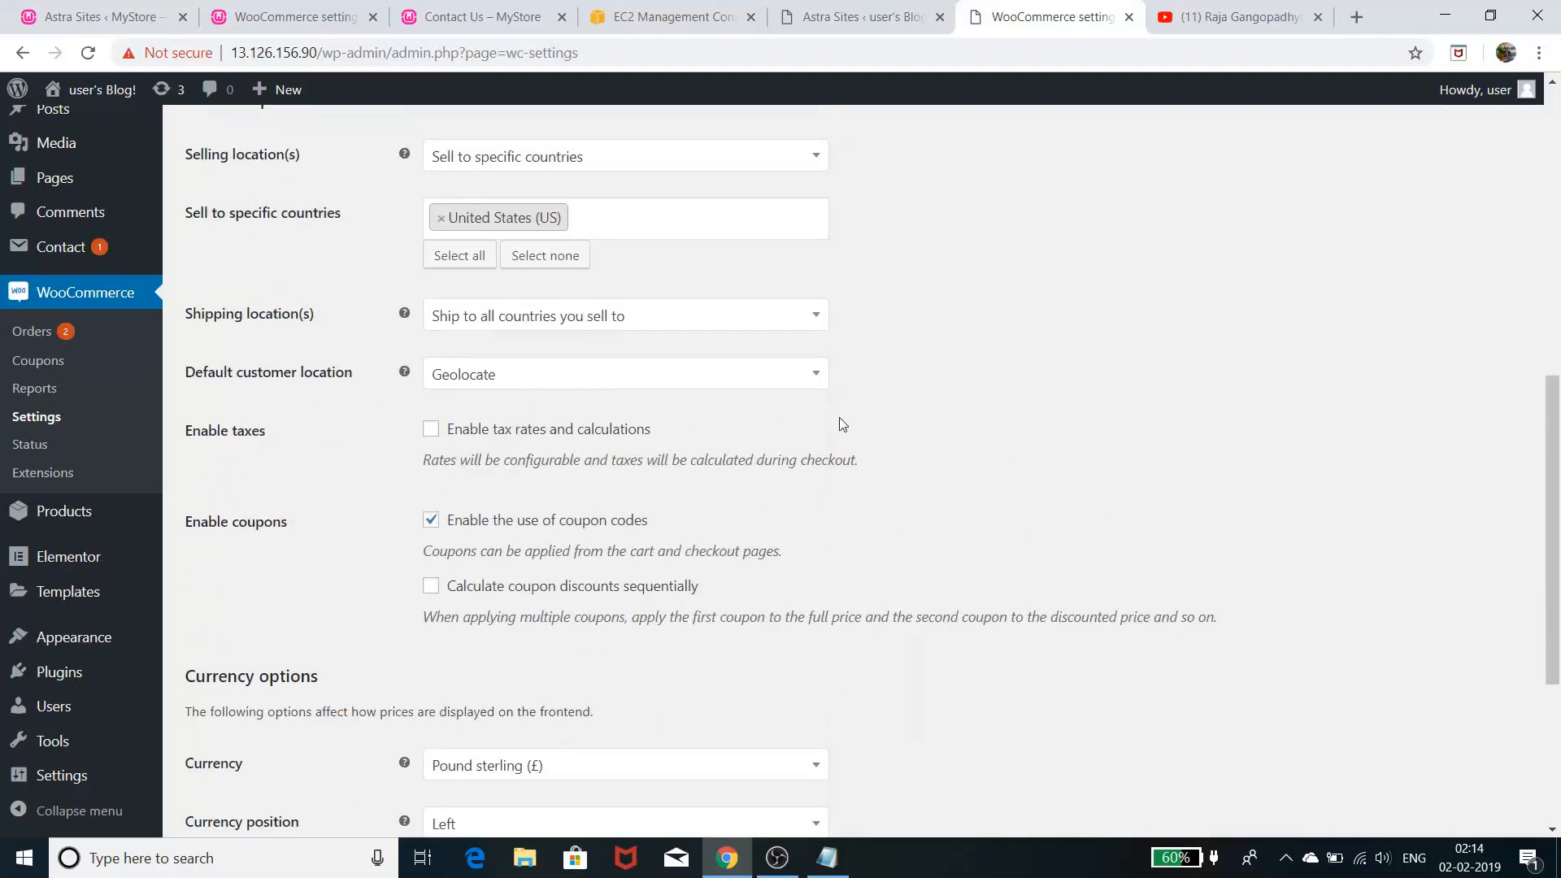
pyautogui.click(737, 376)
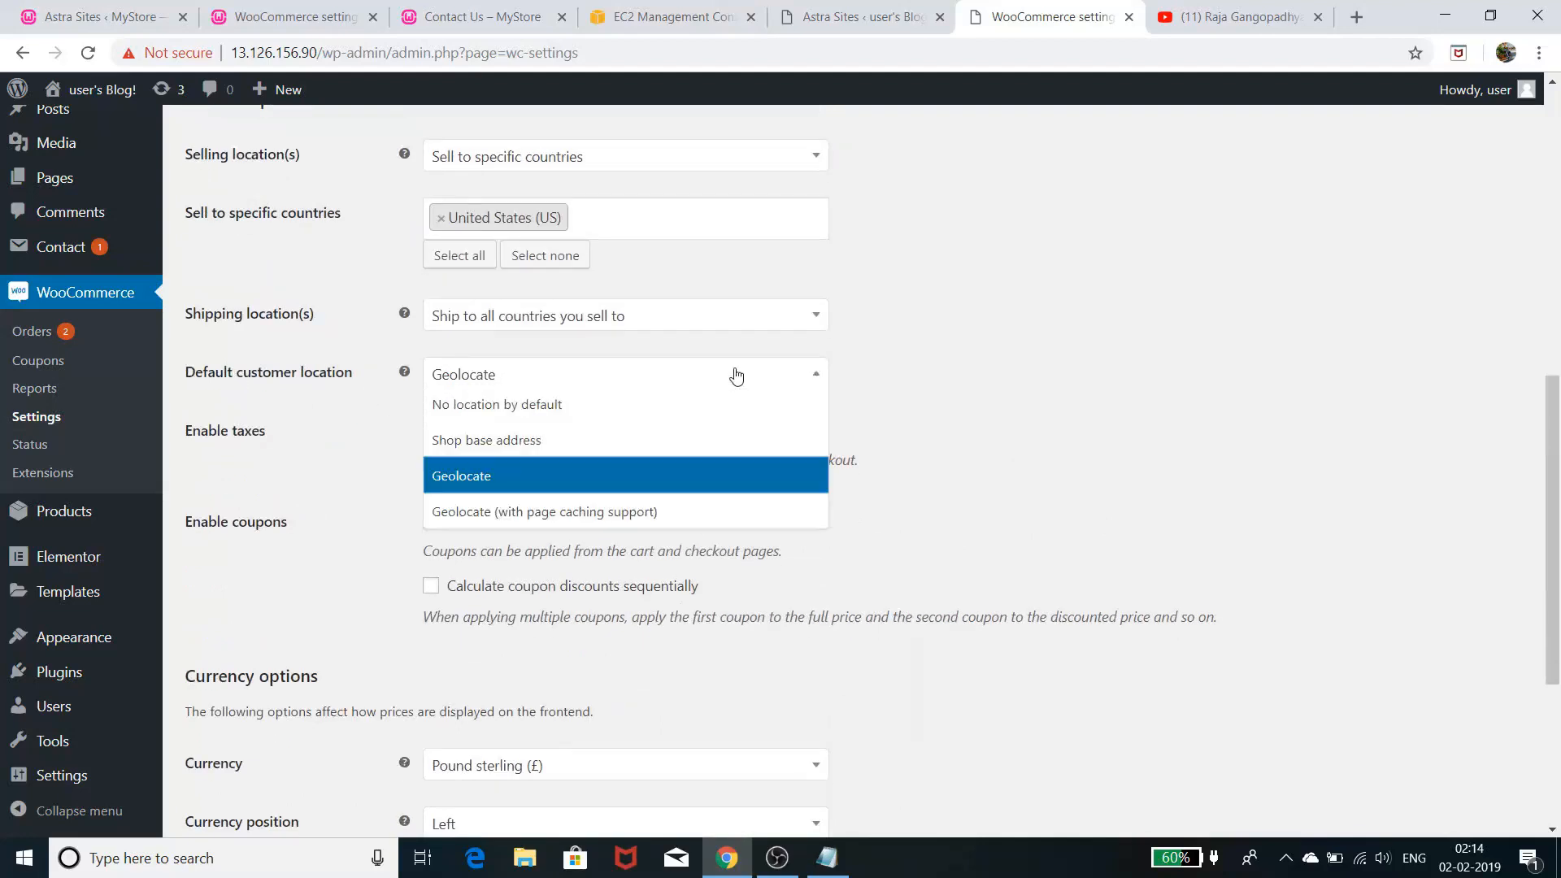
pyautogui.click(674, 465)
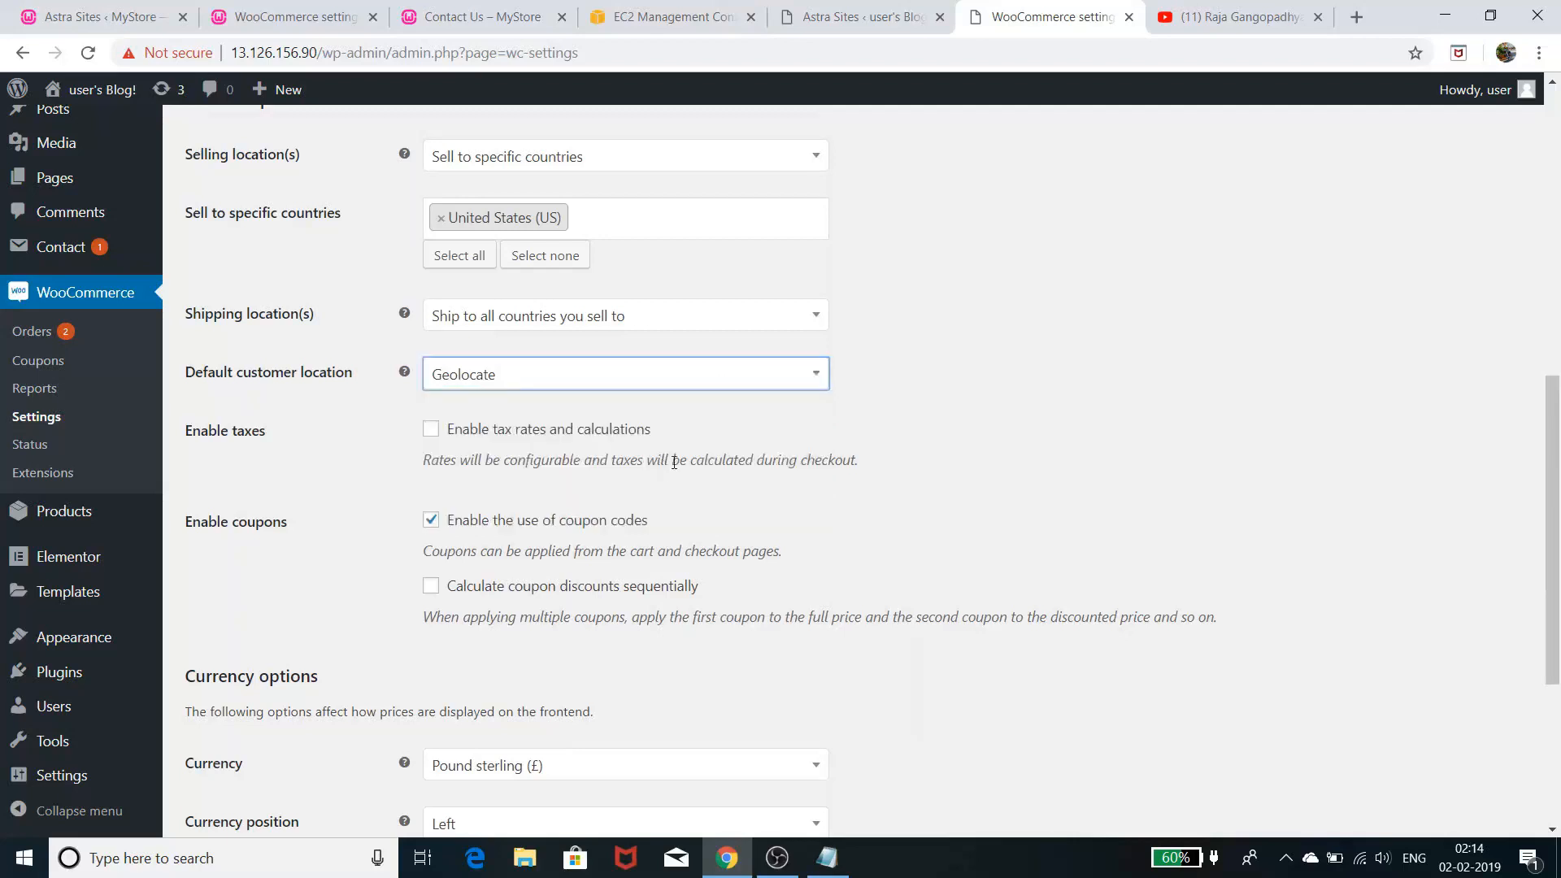
pyautogui.click(1191, 375)
pyautogui.scroll(-3, 991, 493)
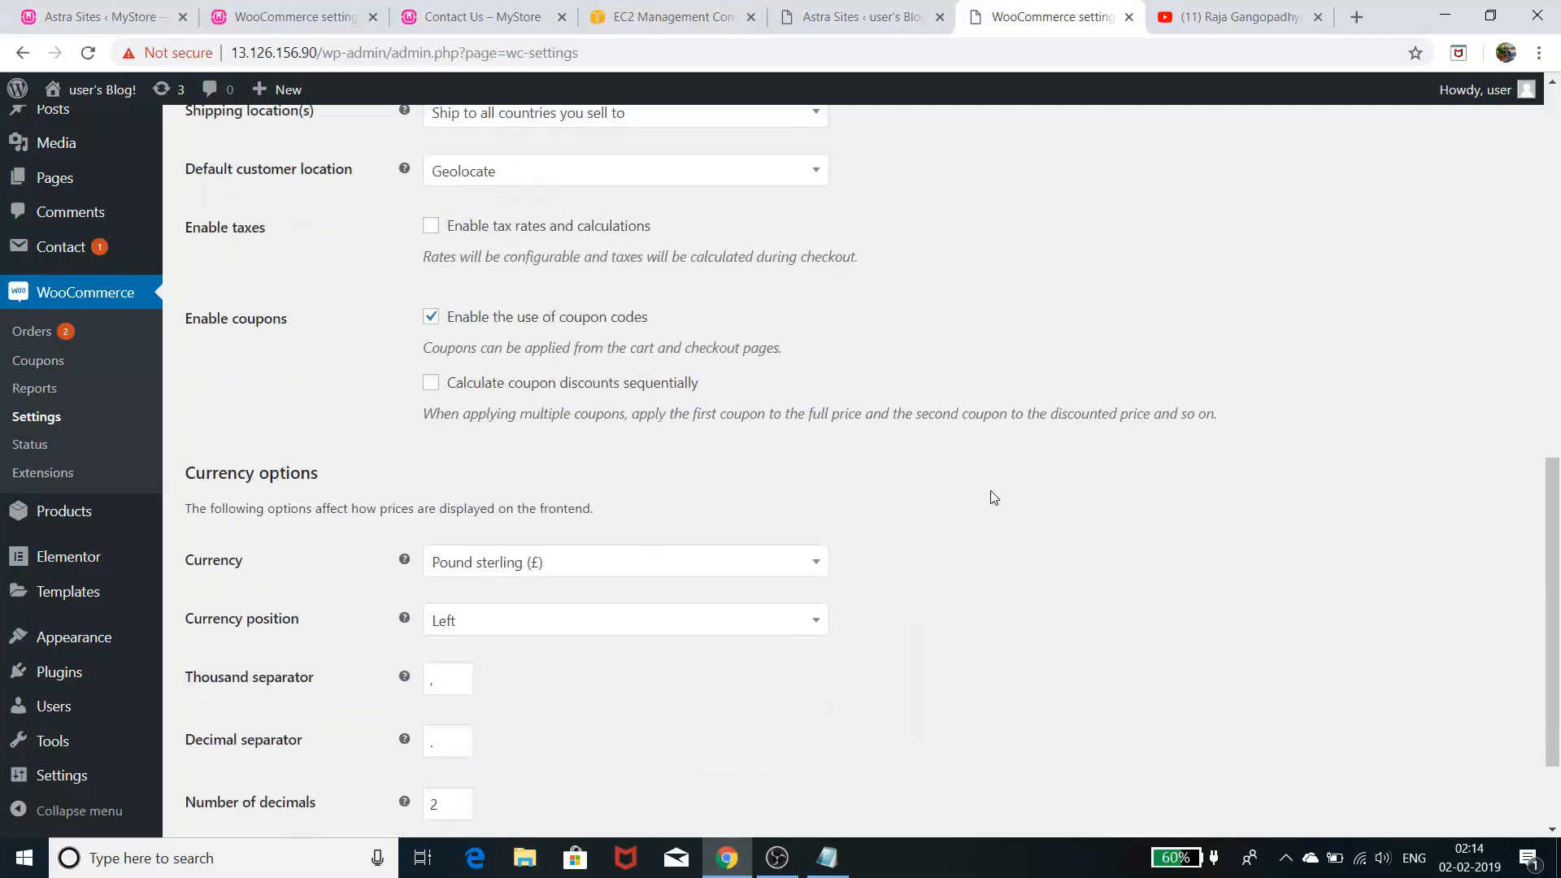
pyautogui.scroll(10, 991, 490)
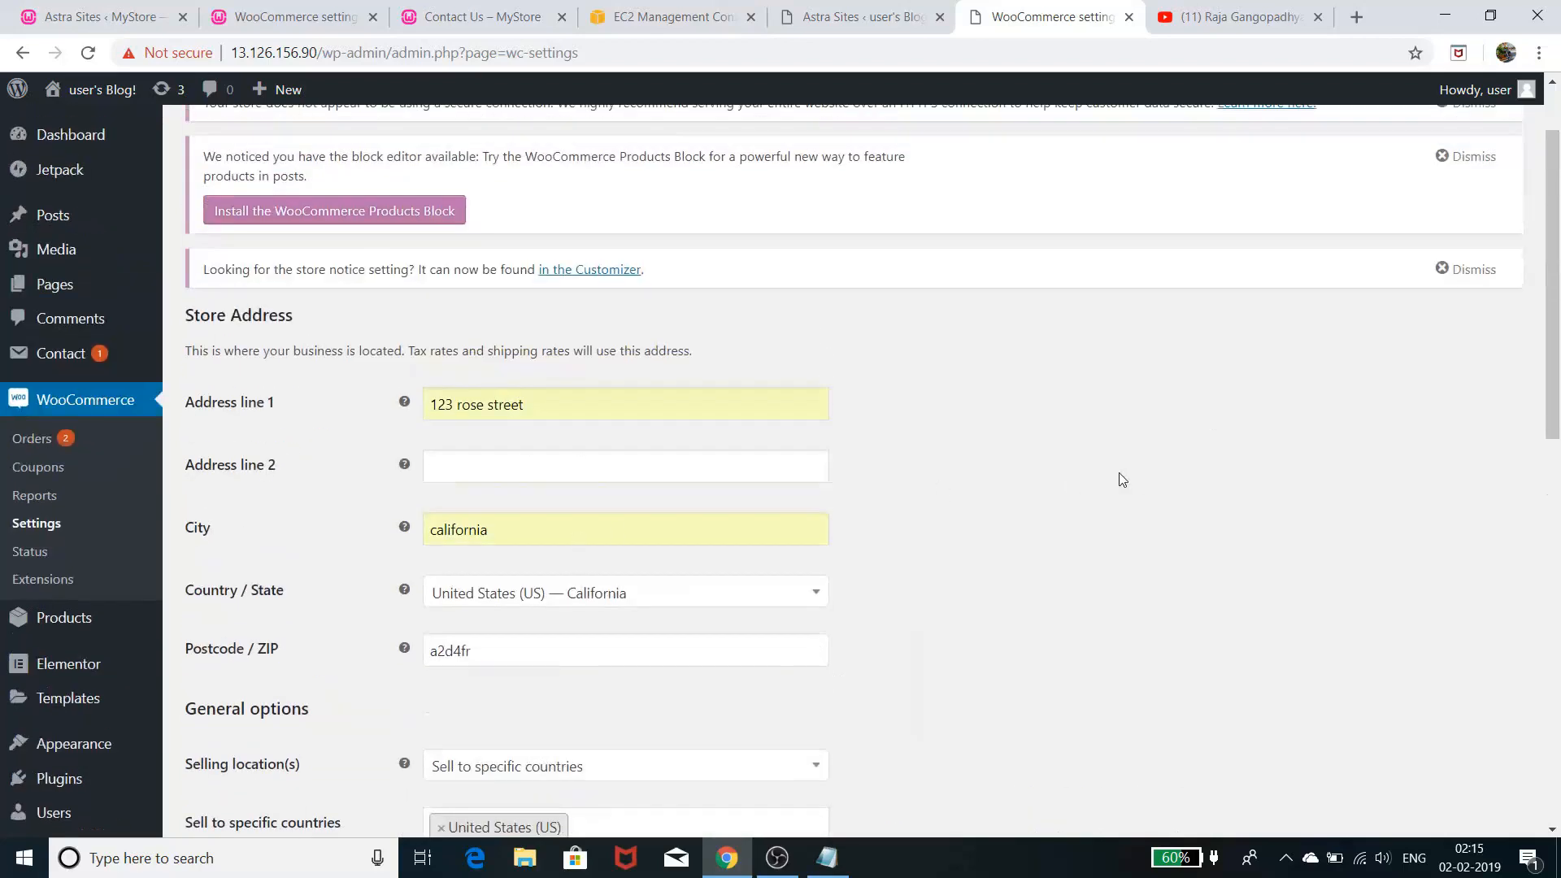
pyautogui.scroll(-9, 1086, 527)
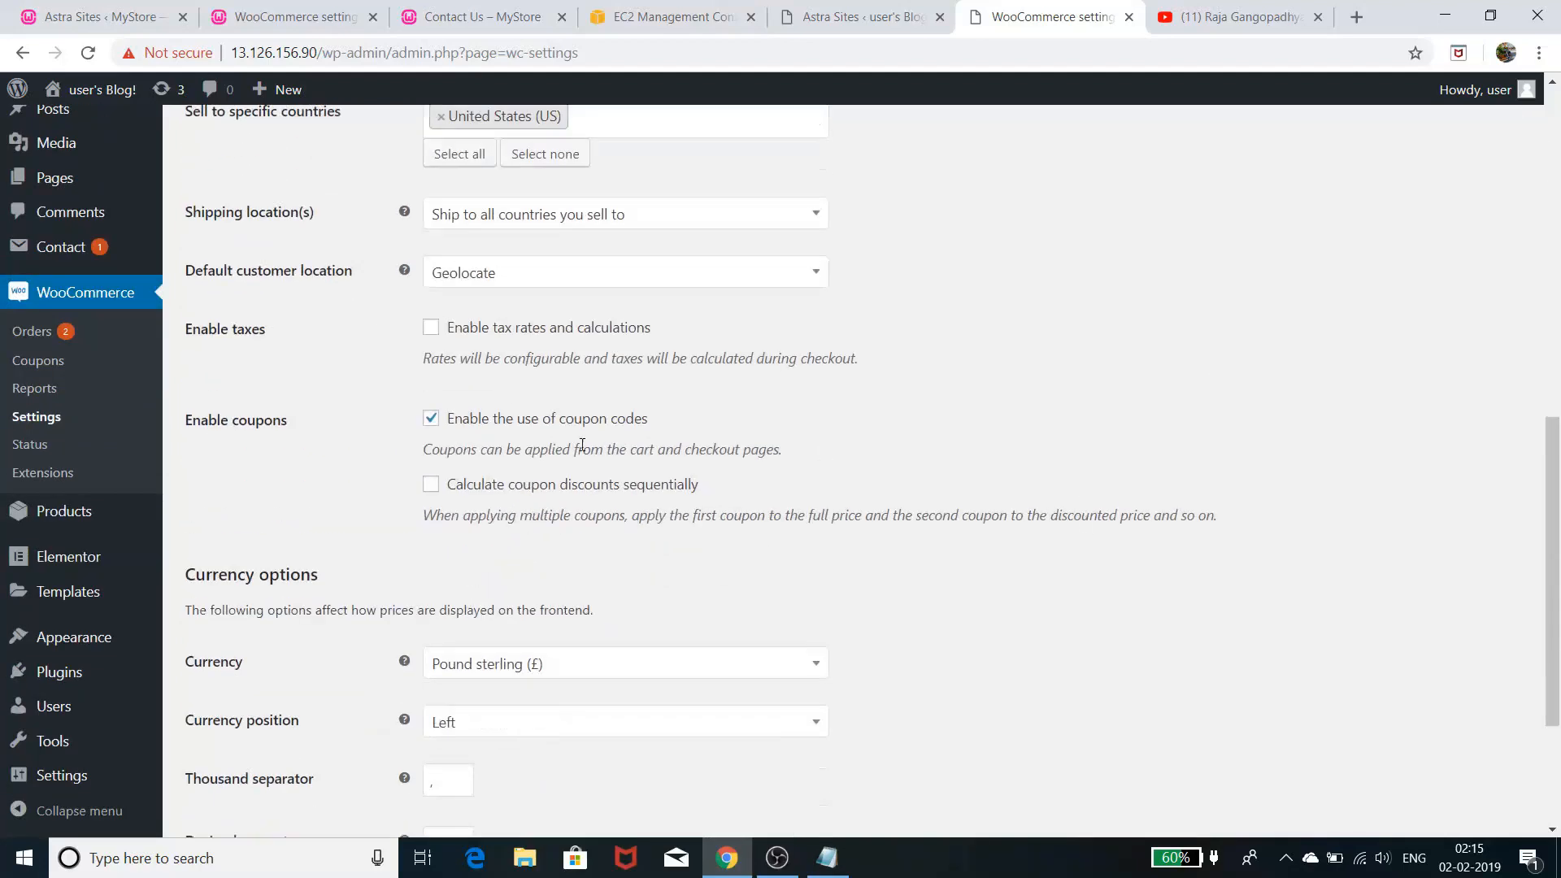
pyautogui.scroll(-3, 798, 470)
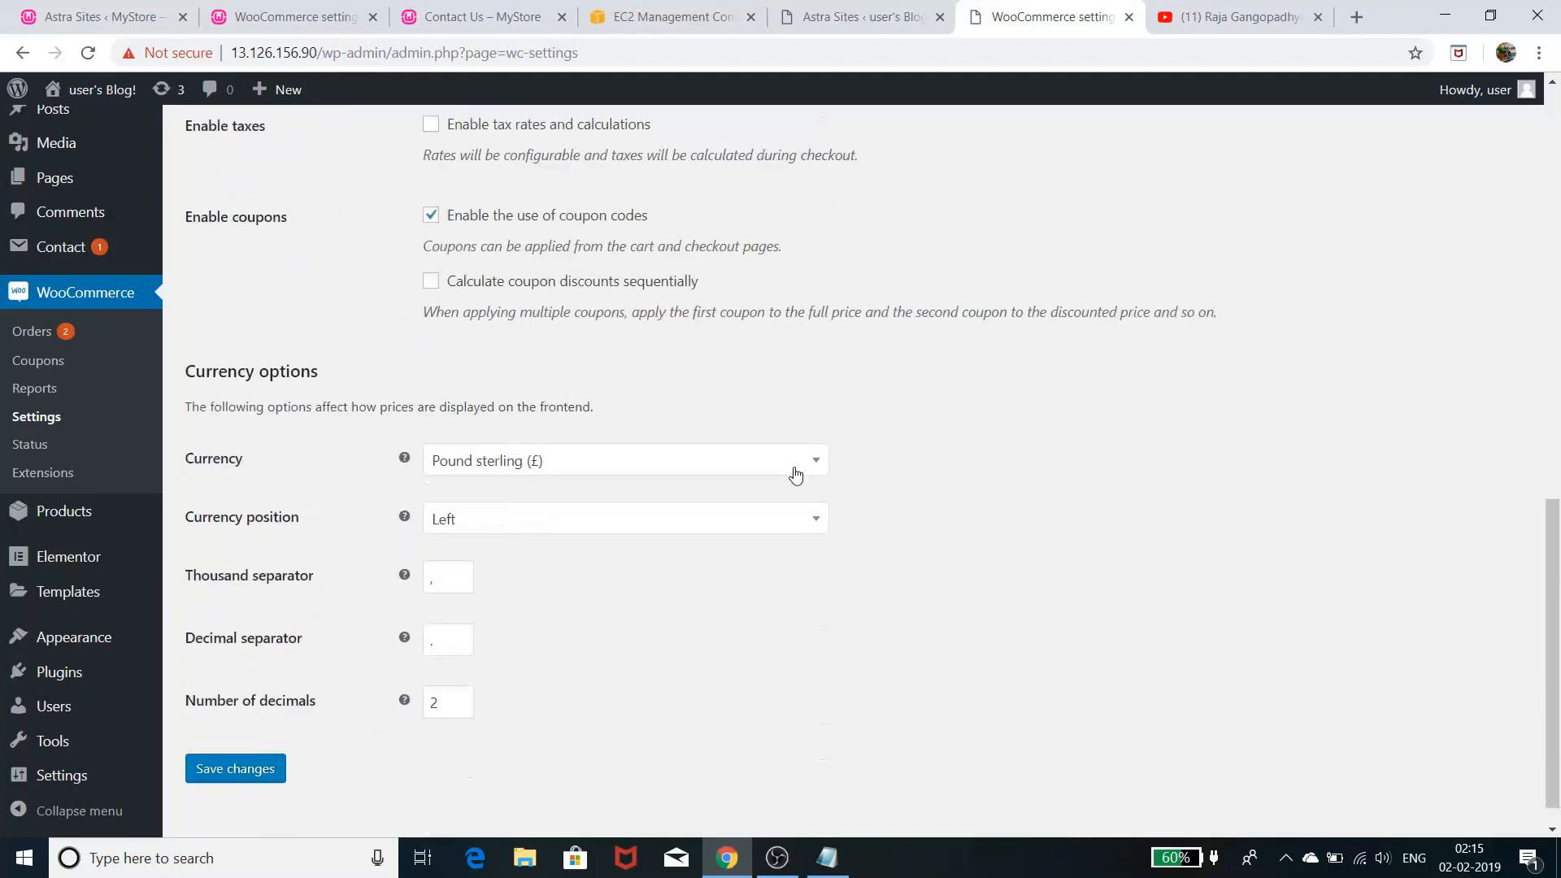
# - Set the currency to United States (US) dollar ($), keep position Left, and save
pyautogui.click(588, 467)
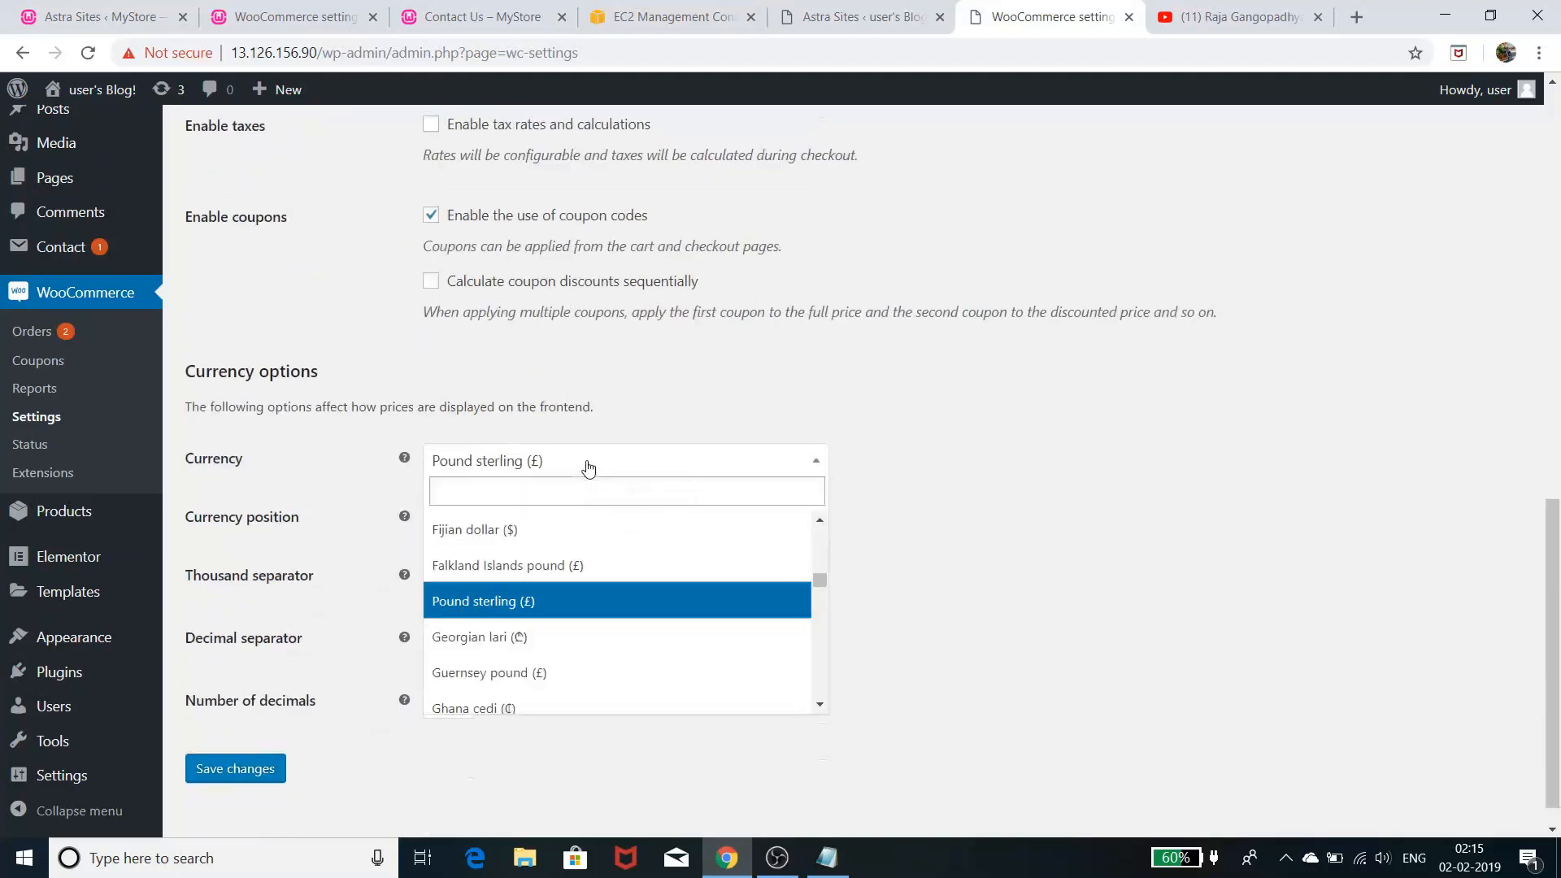
pyautogui.click(591, 470)
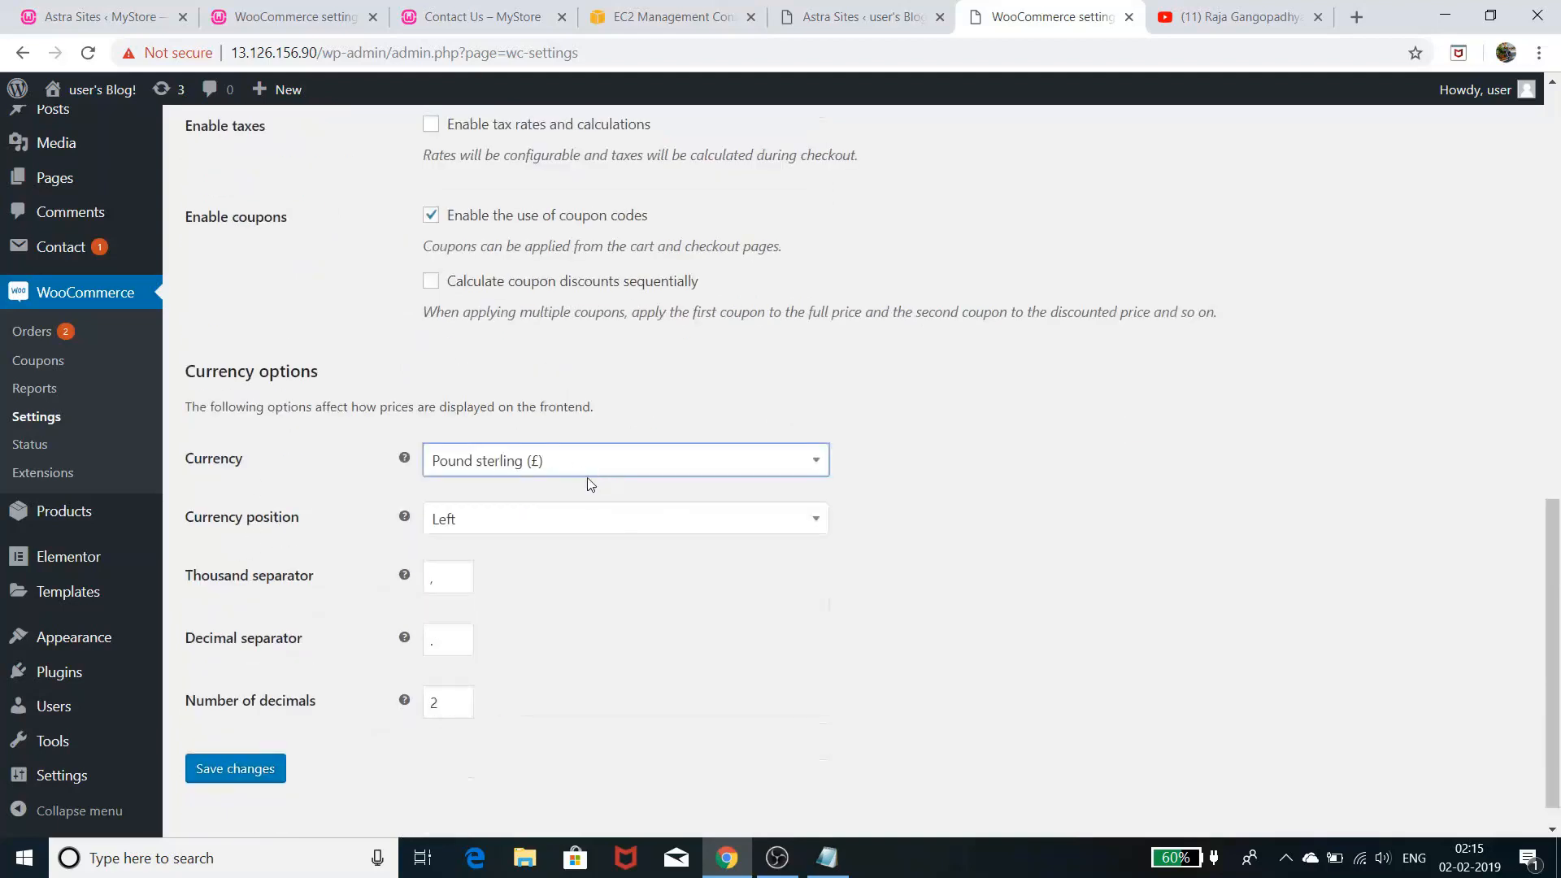
pyautogui.click(590, 478)
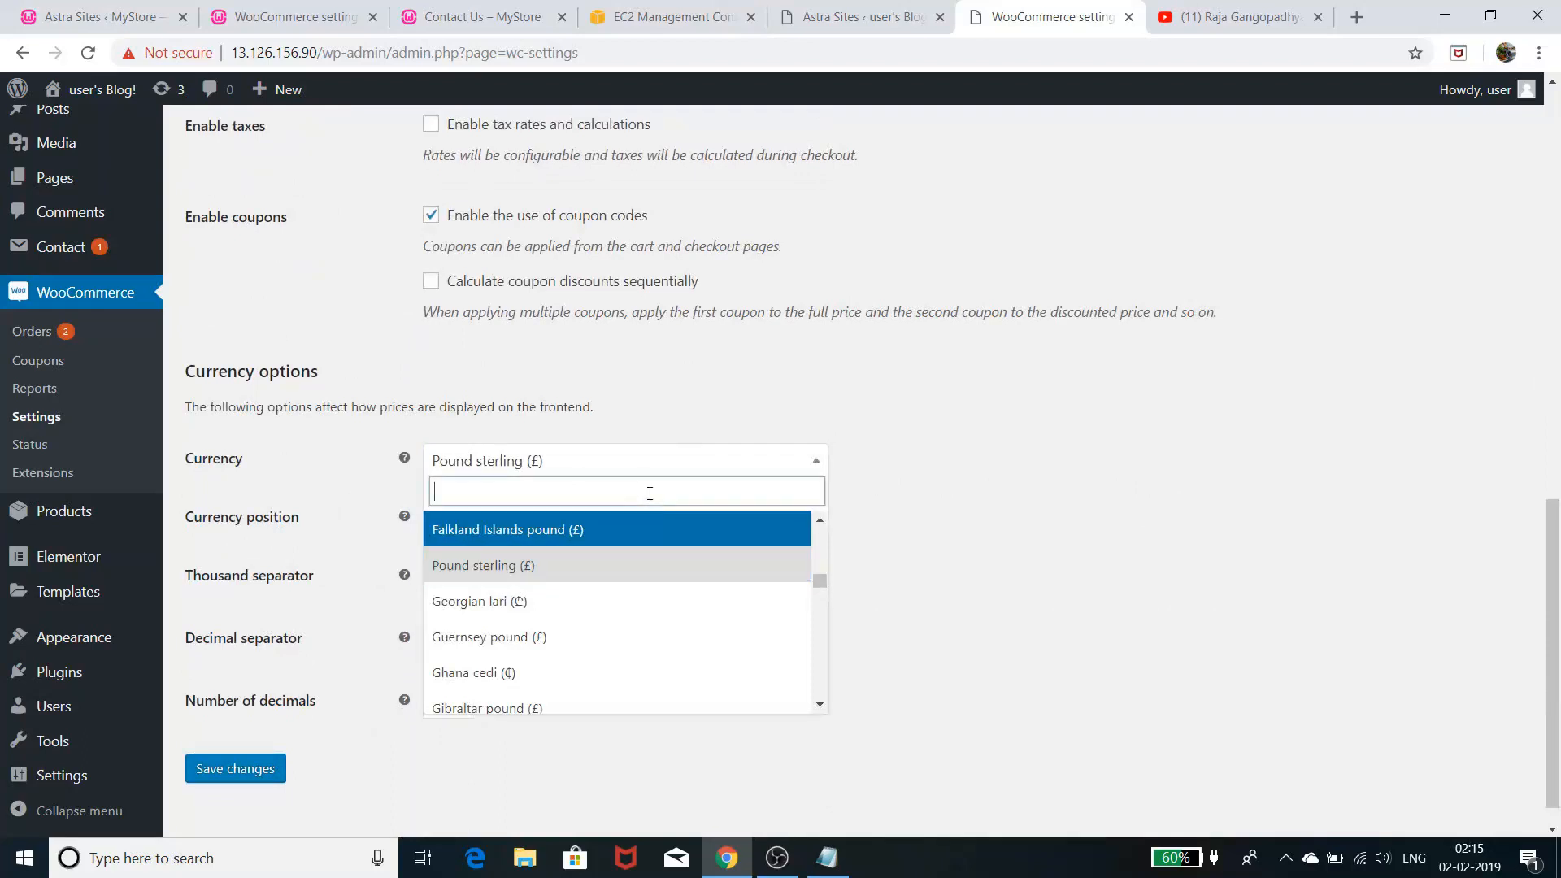
pyautogui.write('u')
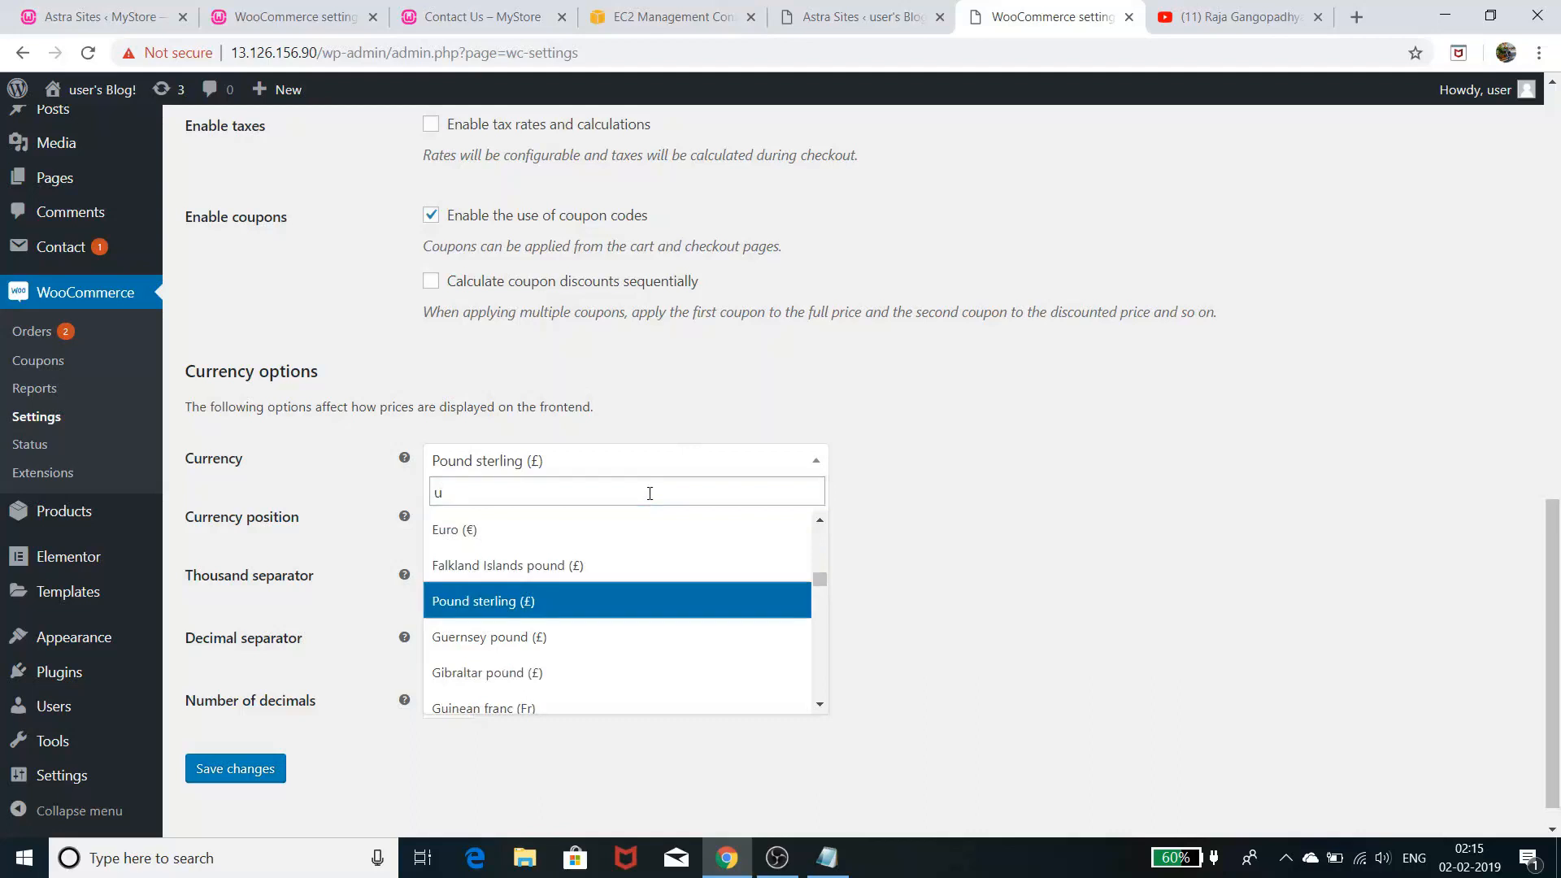
pyautogui.write('s')
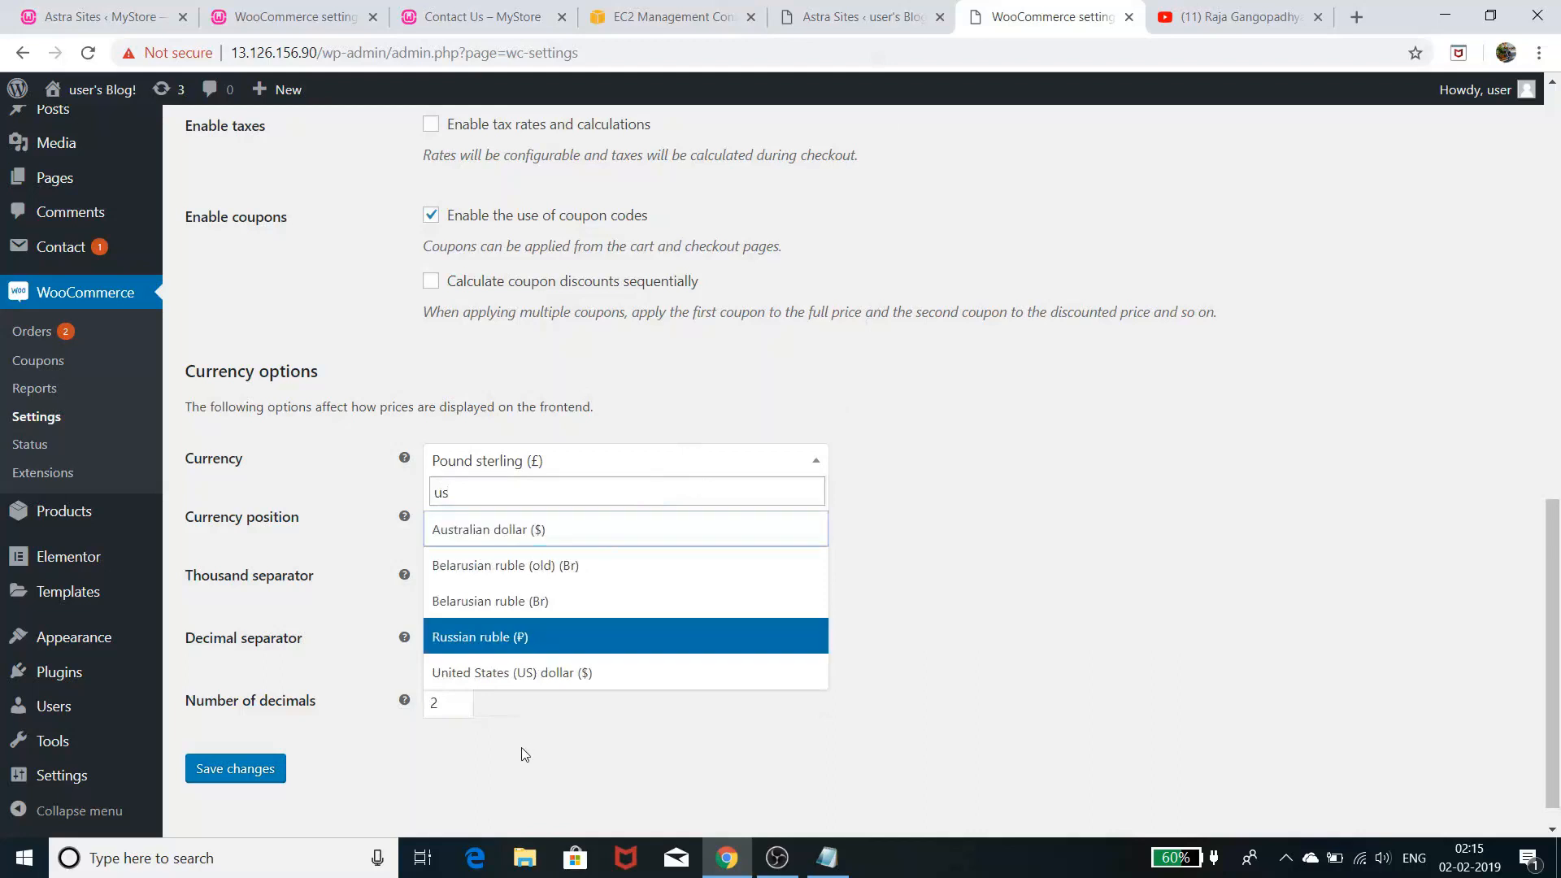
pyautogui.click(580, 680)
pyautogui.click(682, 624)
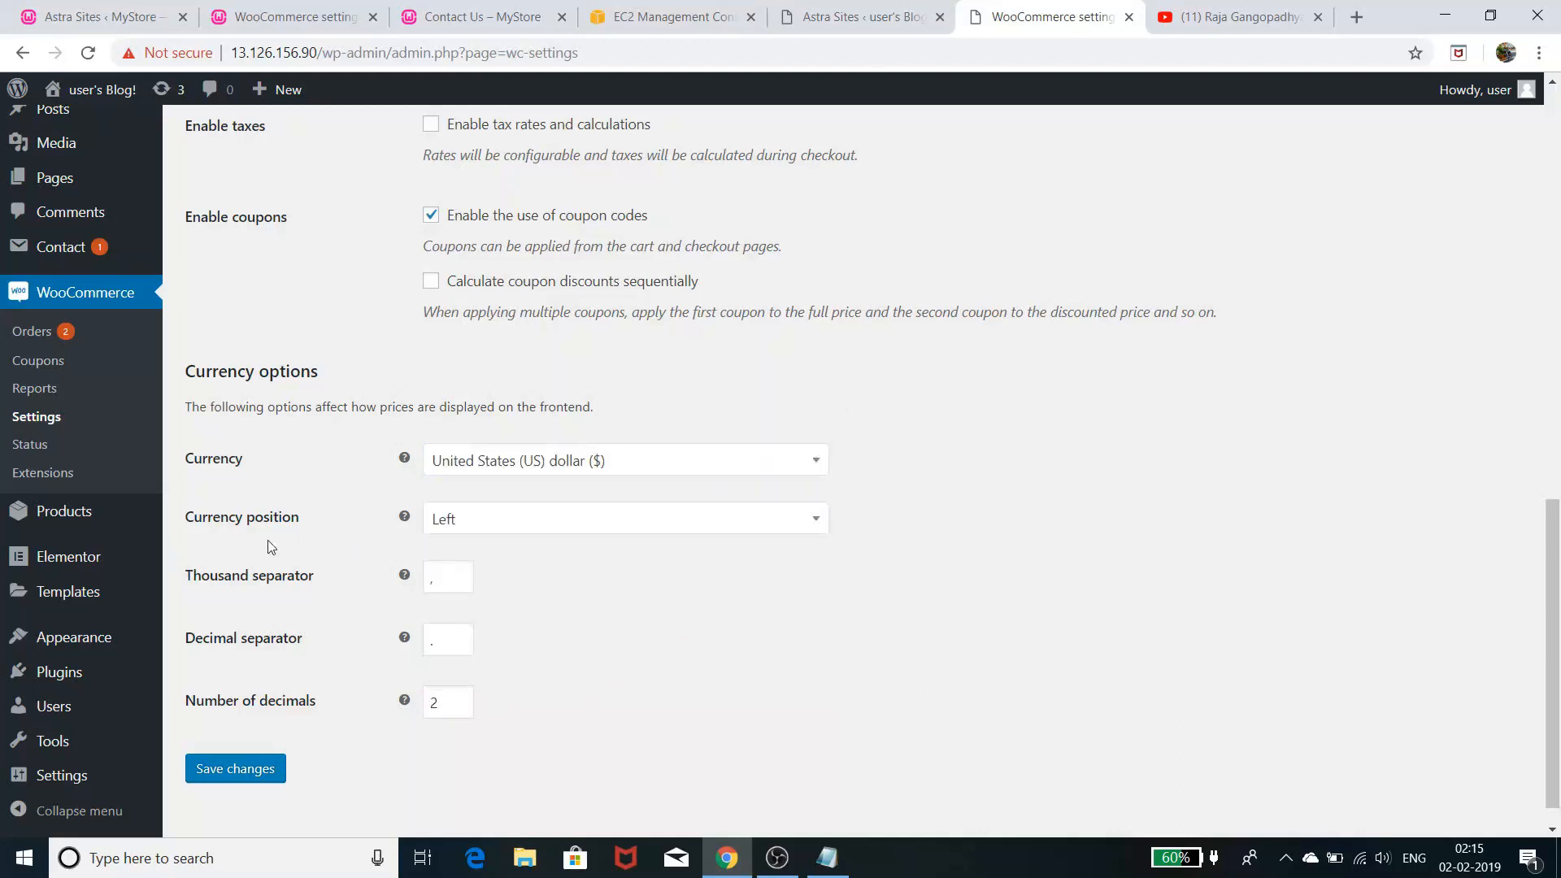
pyautogui.click(758, 519)
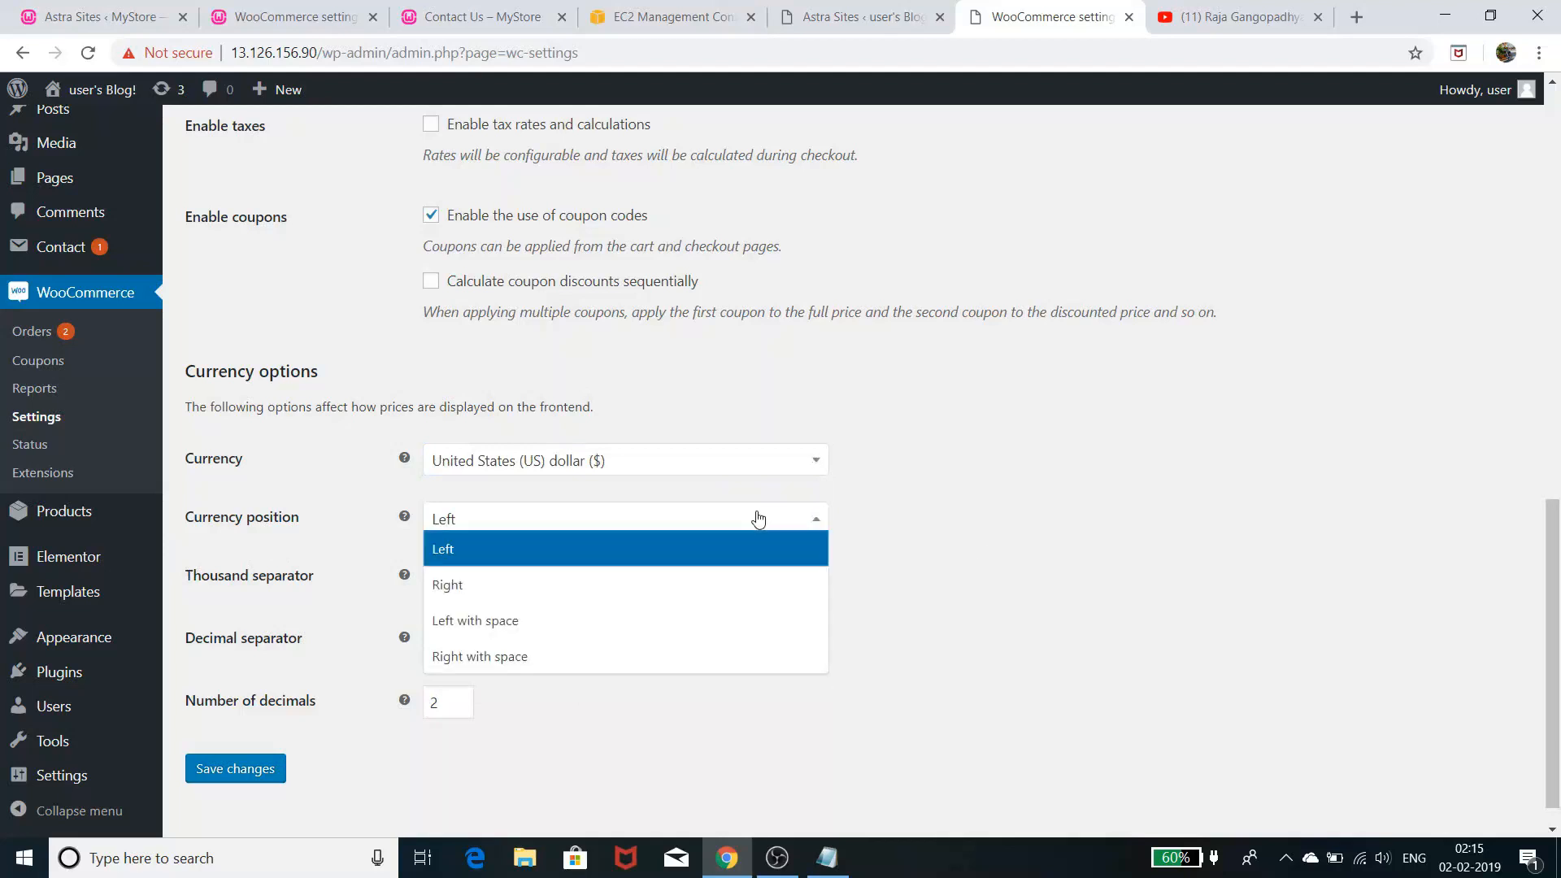
pyautogui.click(759, 519)
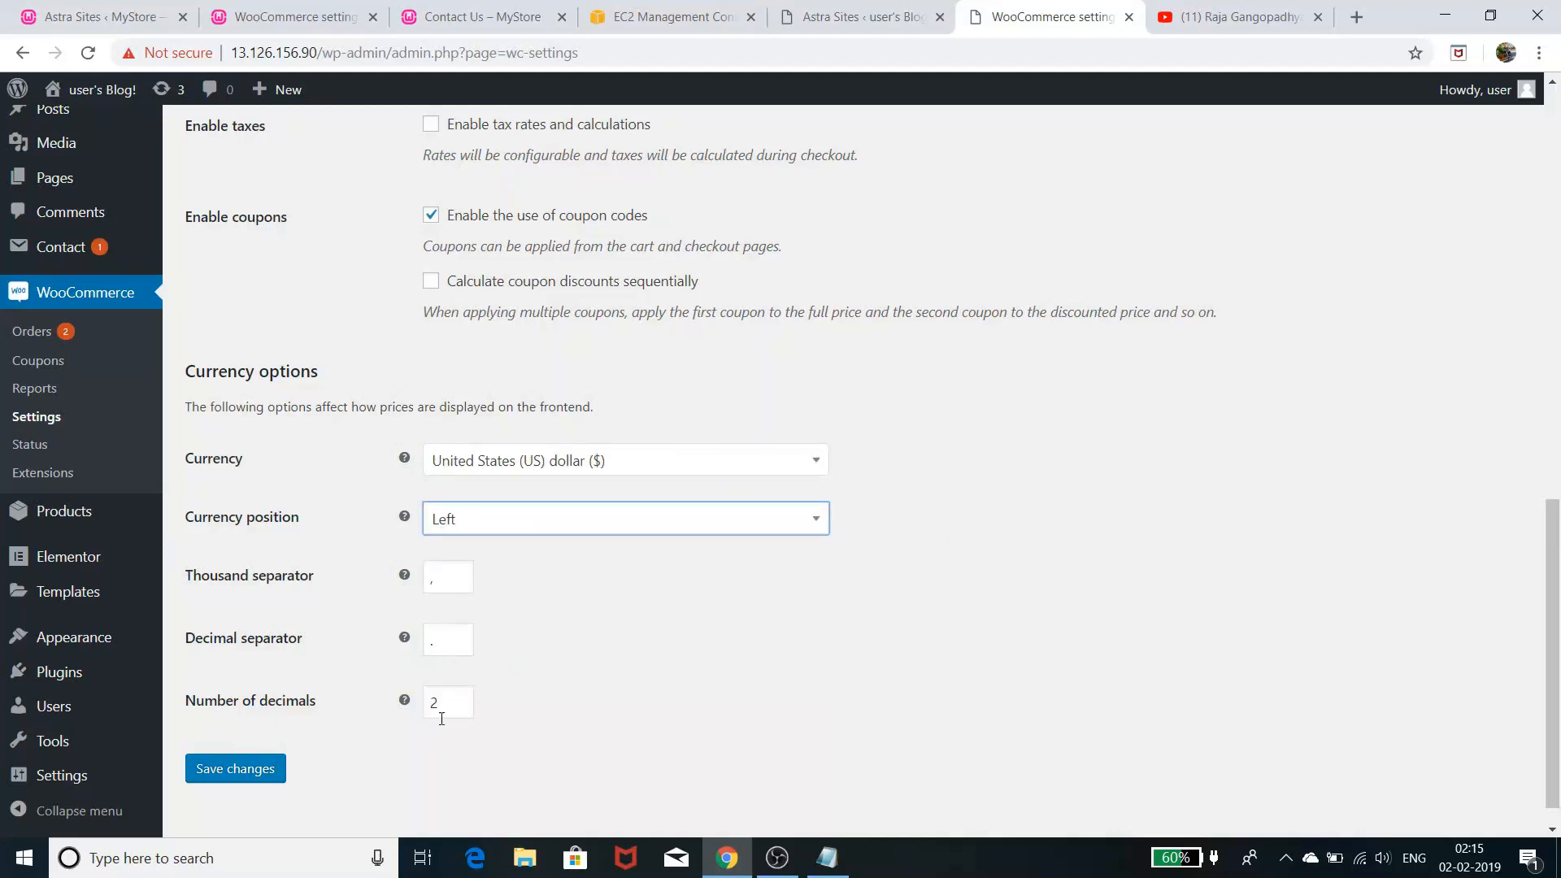
pyautogui.click(208, 777)
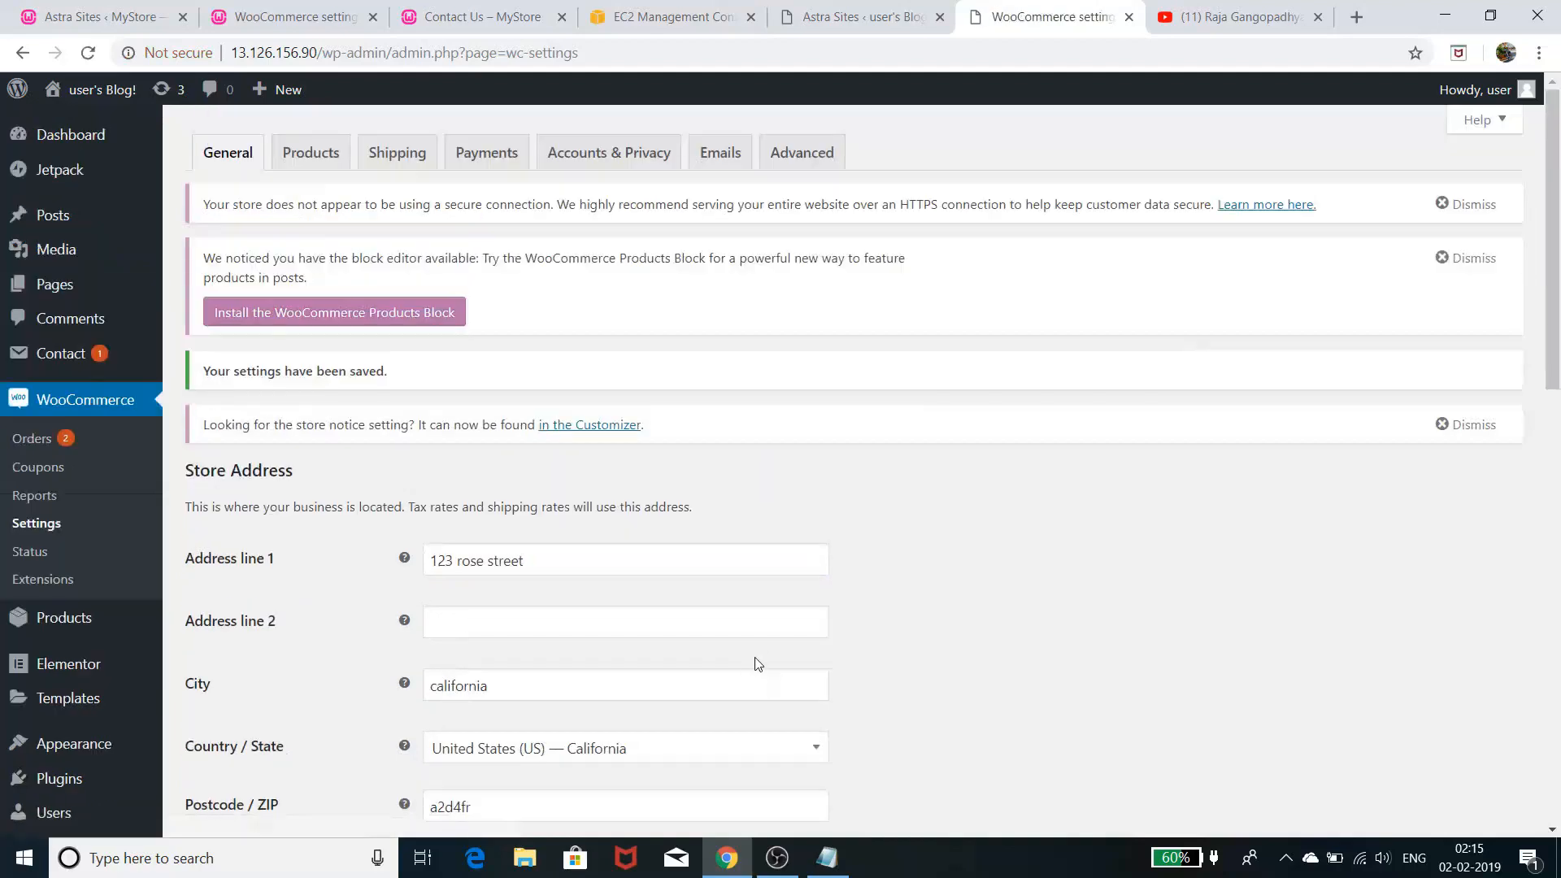
# - Open the storefront in a new tab, scroll through its products, then return to settings
pyautogui.moveTo(99, 92)
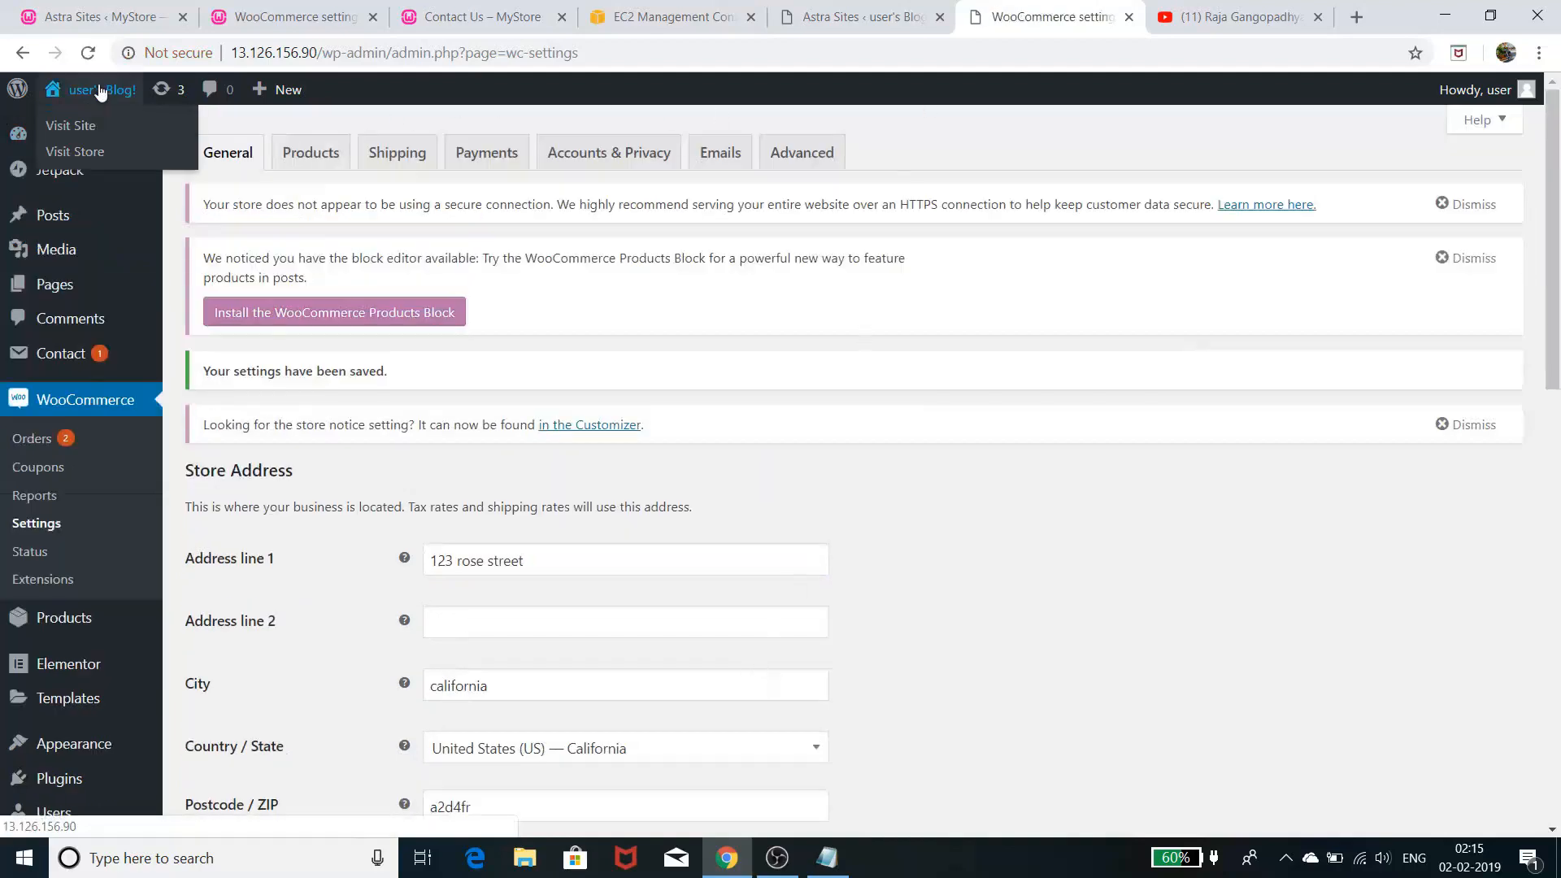
pyautogui.rightClick(71, 127)
pyautogui.click(90, 140)
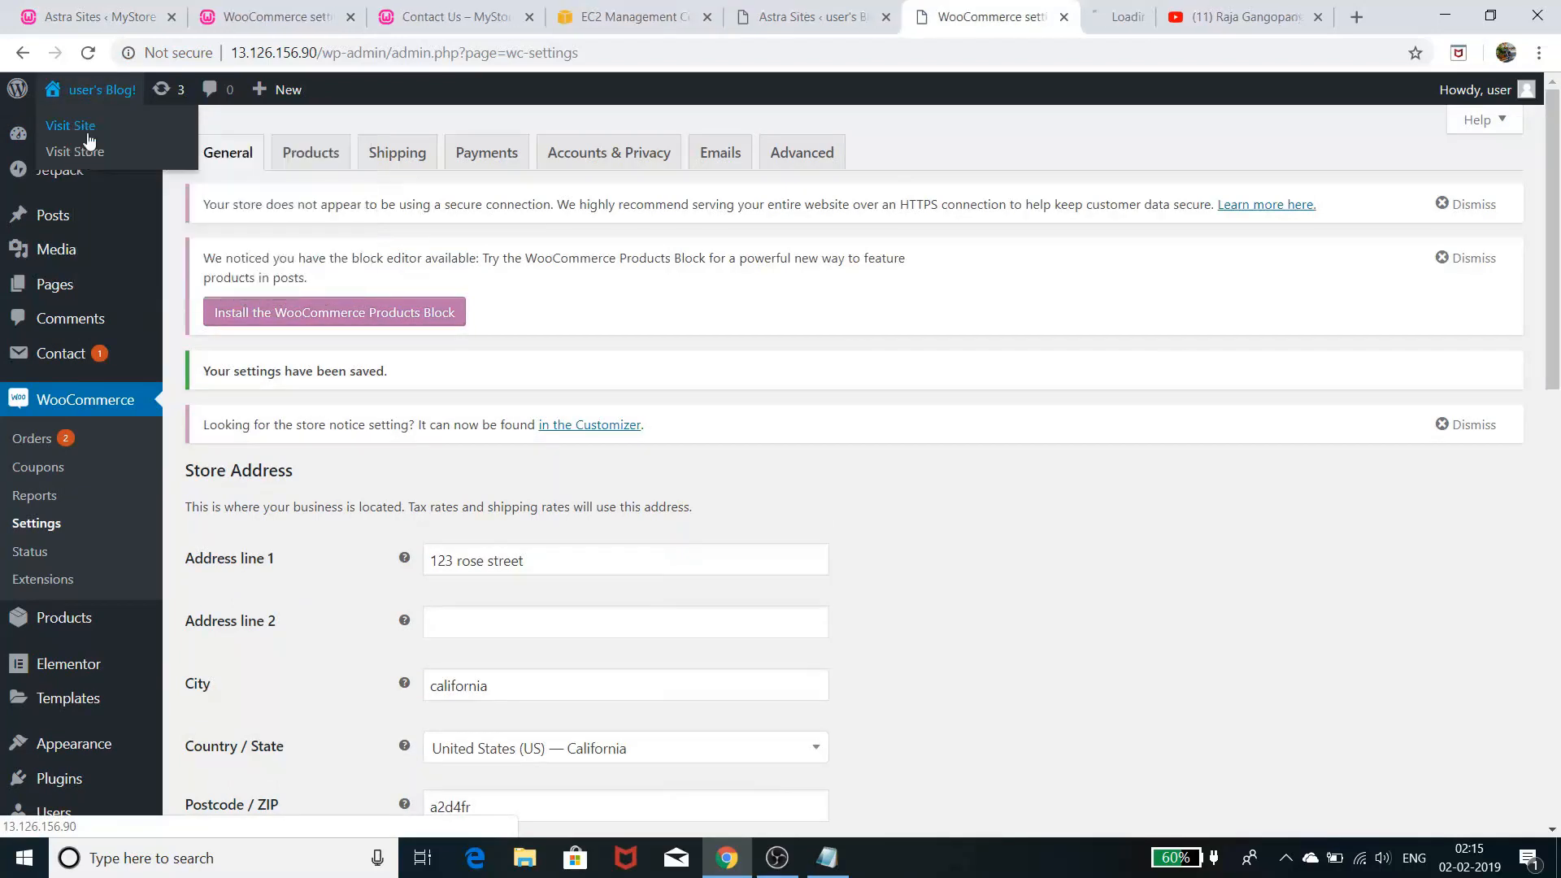
pyautogui.click(1073, 16)
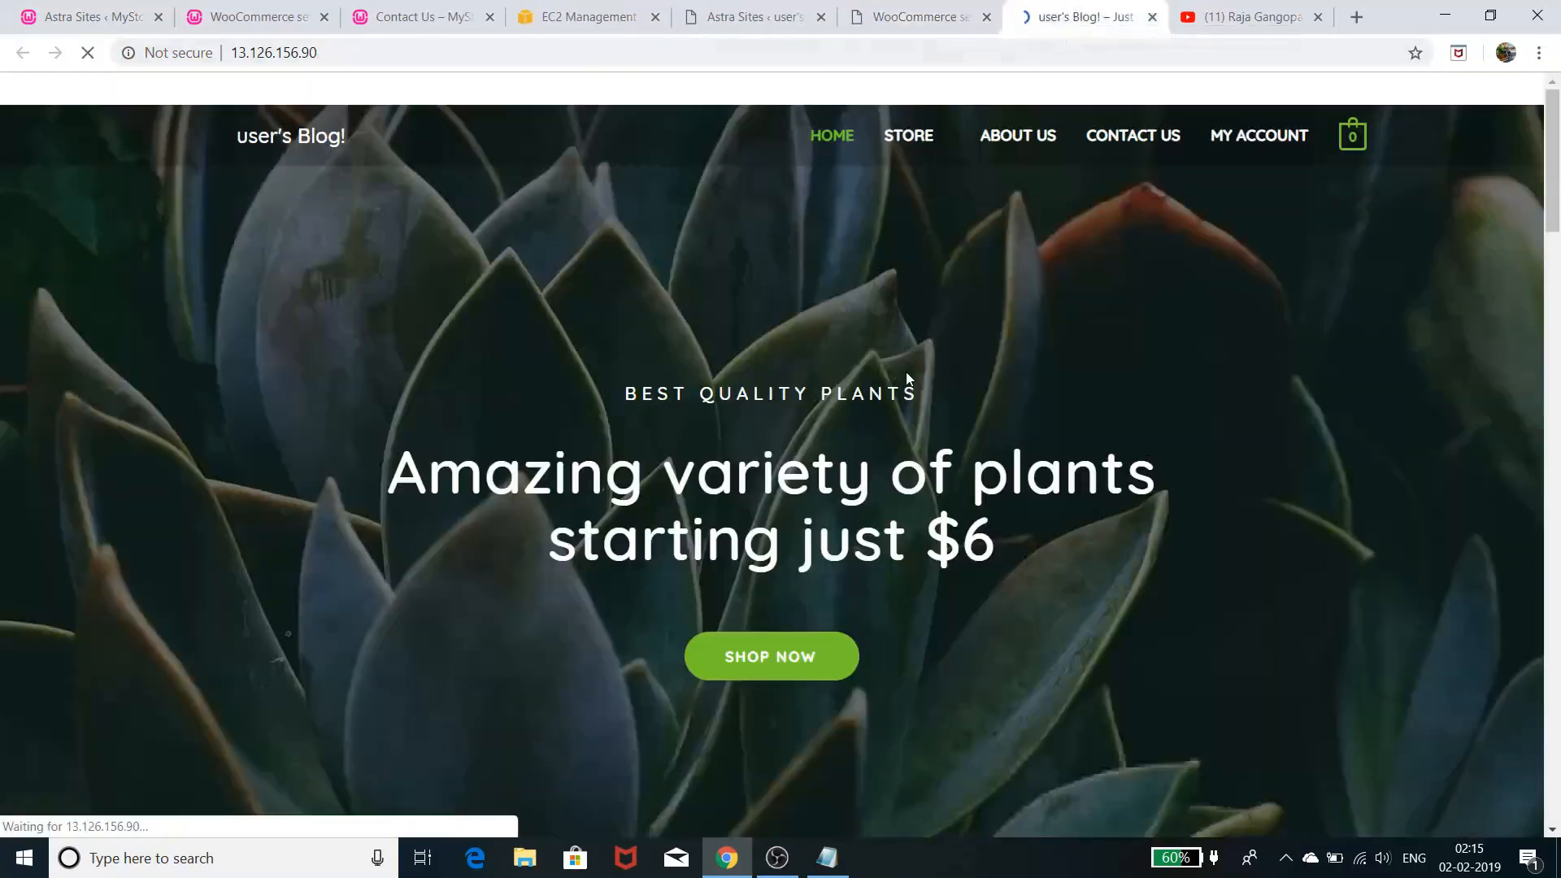
pyautogui.scroll(-5, 899, 387)
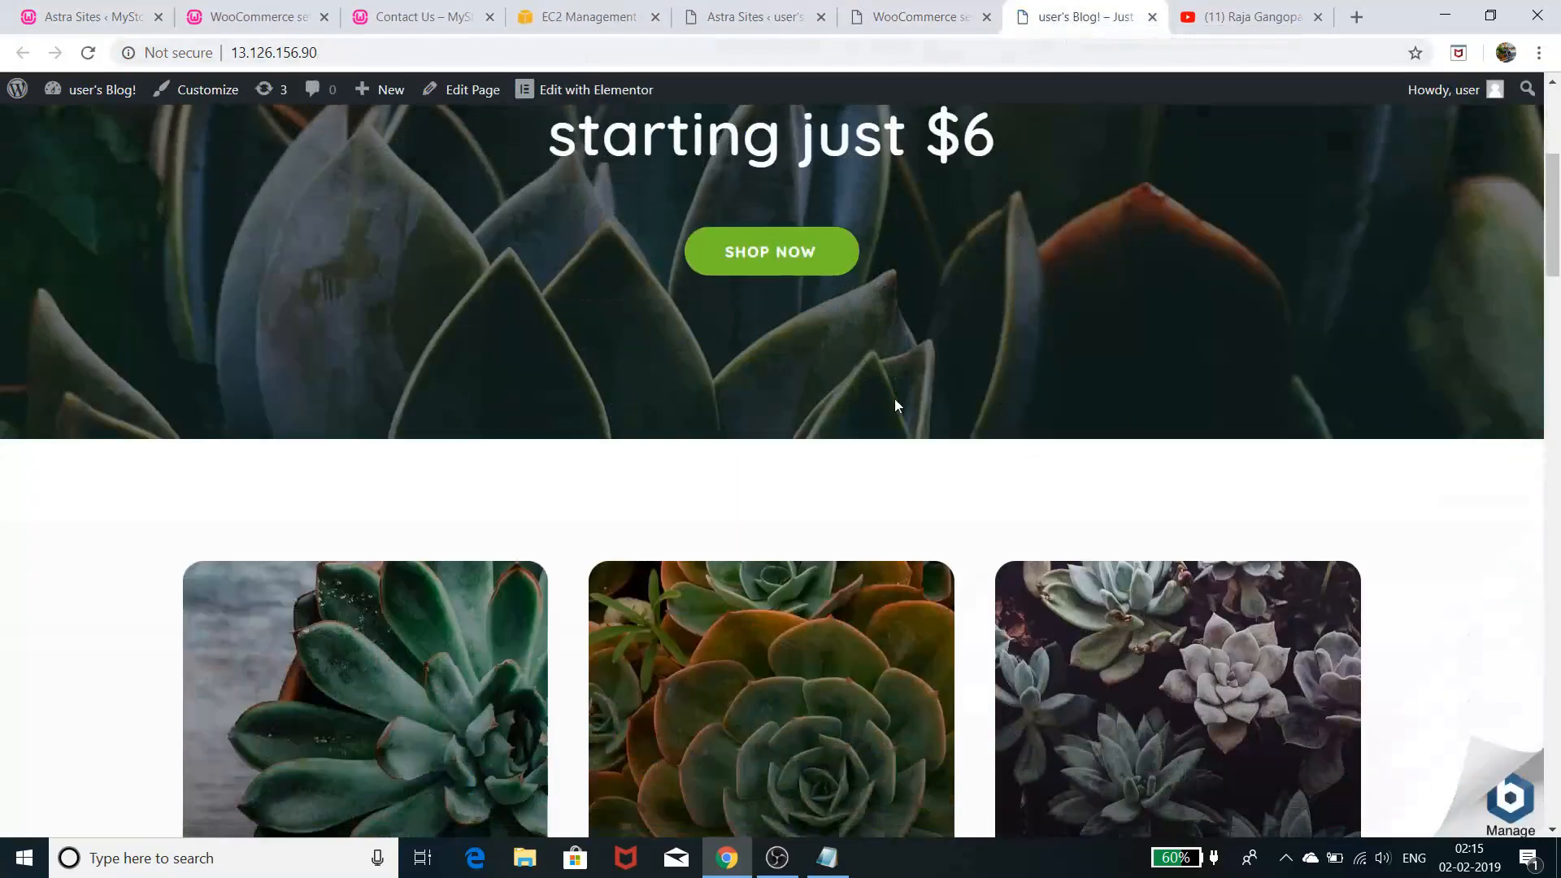
pyautogui.scroll(-15, 896, 404)
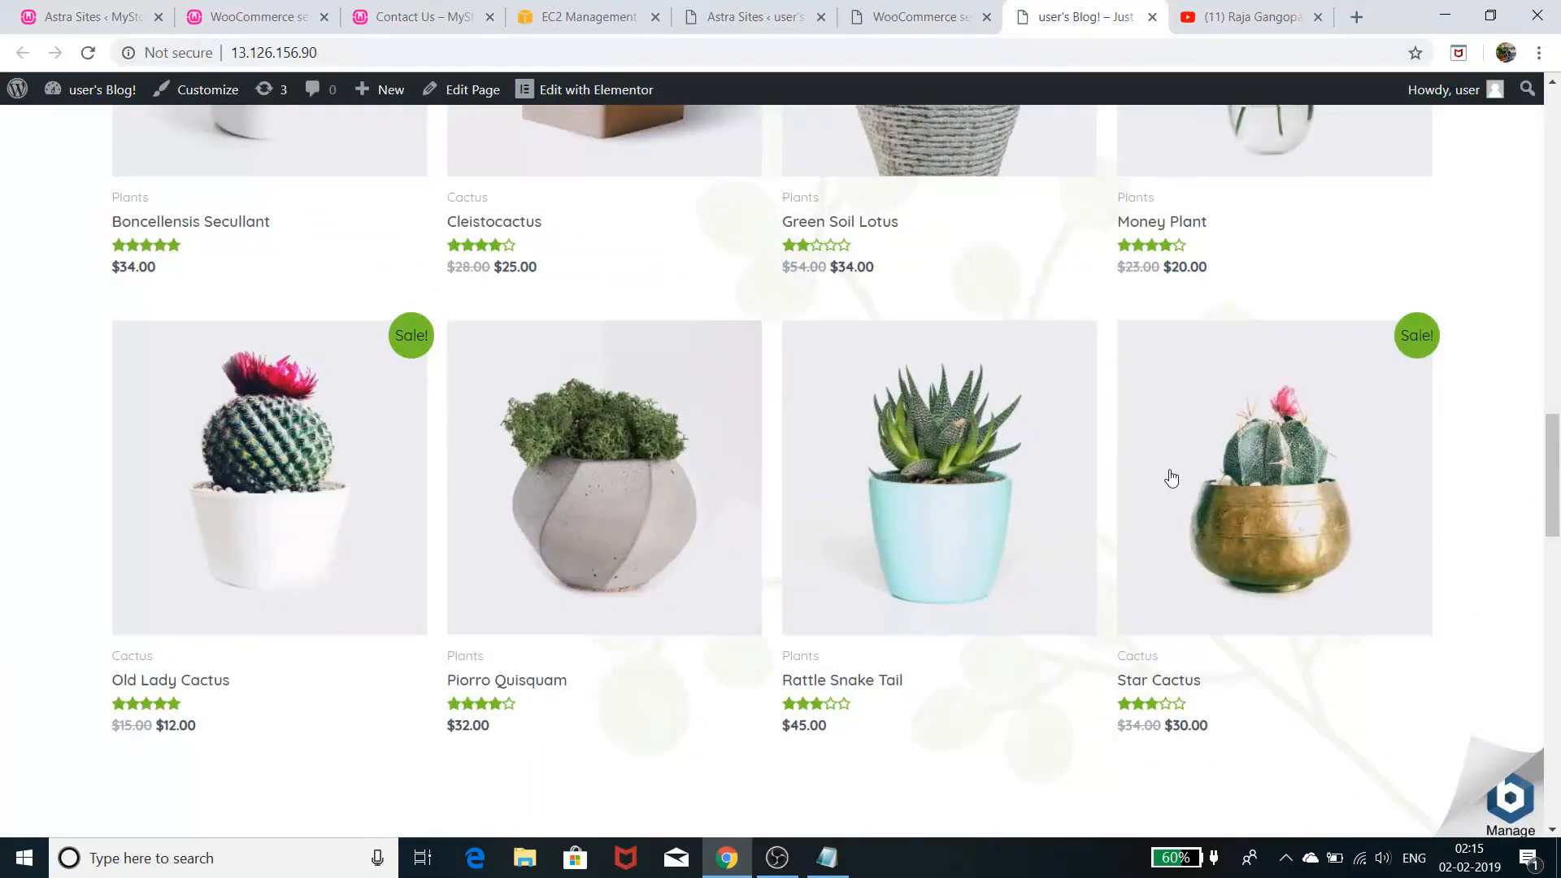
pyautogui.scroll(-15, 1169, 476)
pyautogui.scroll(10, 1170, 476)
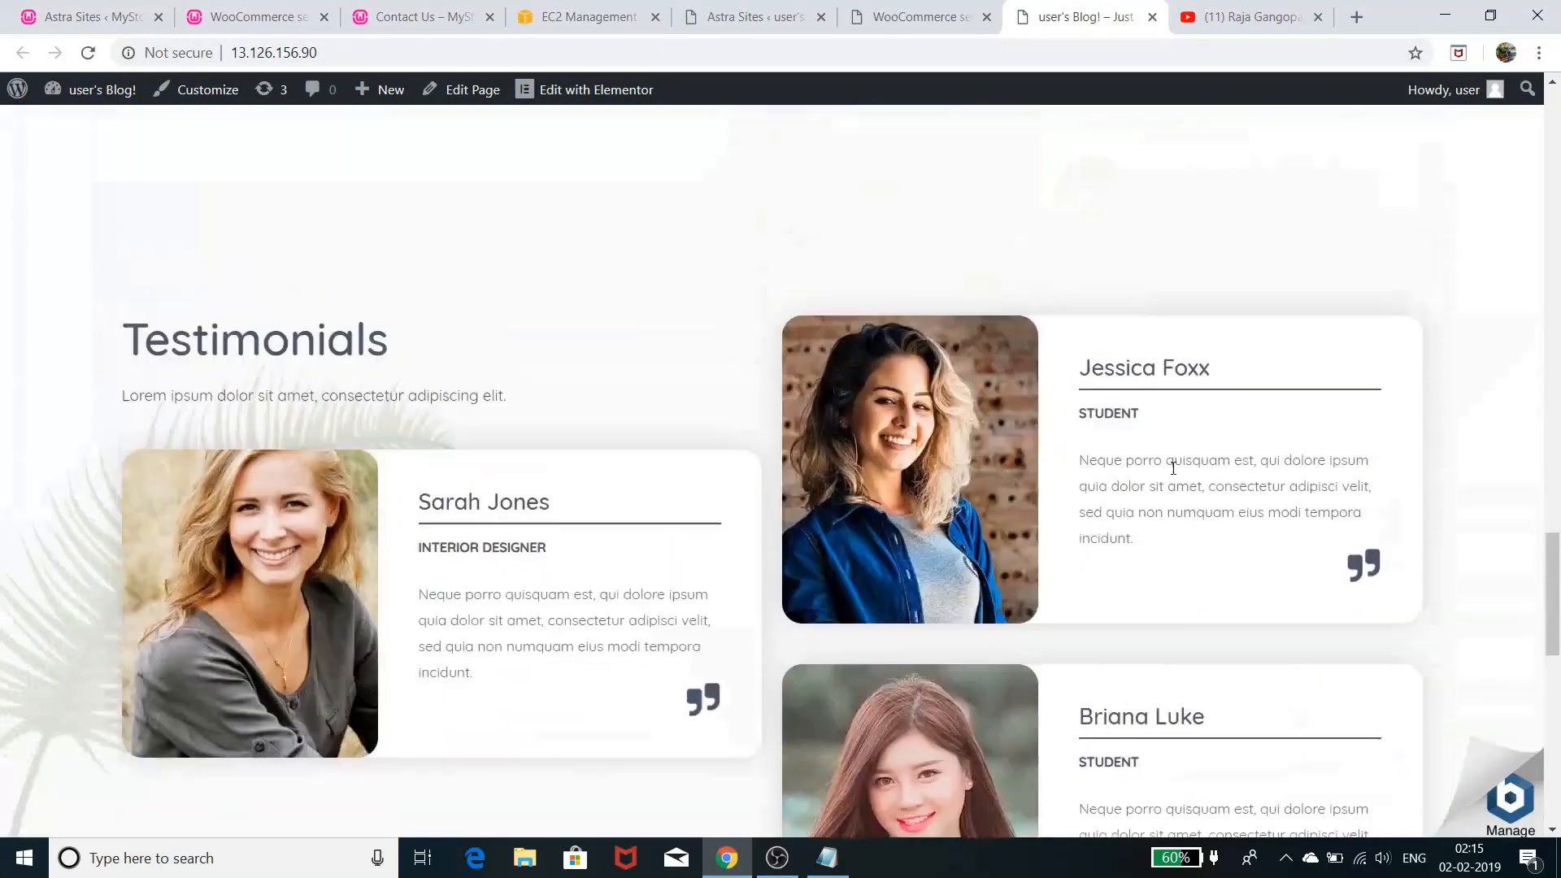
pyautogui.click(899, 30)
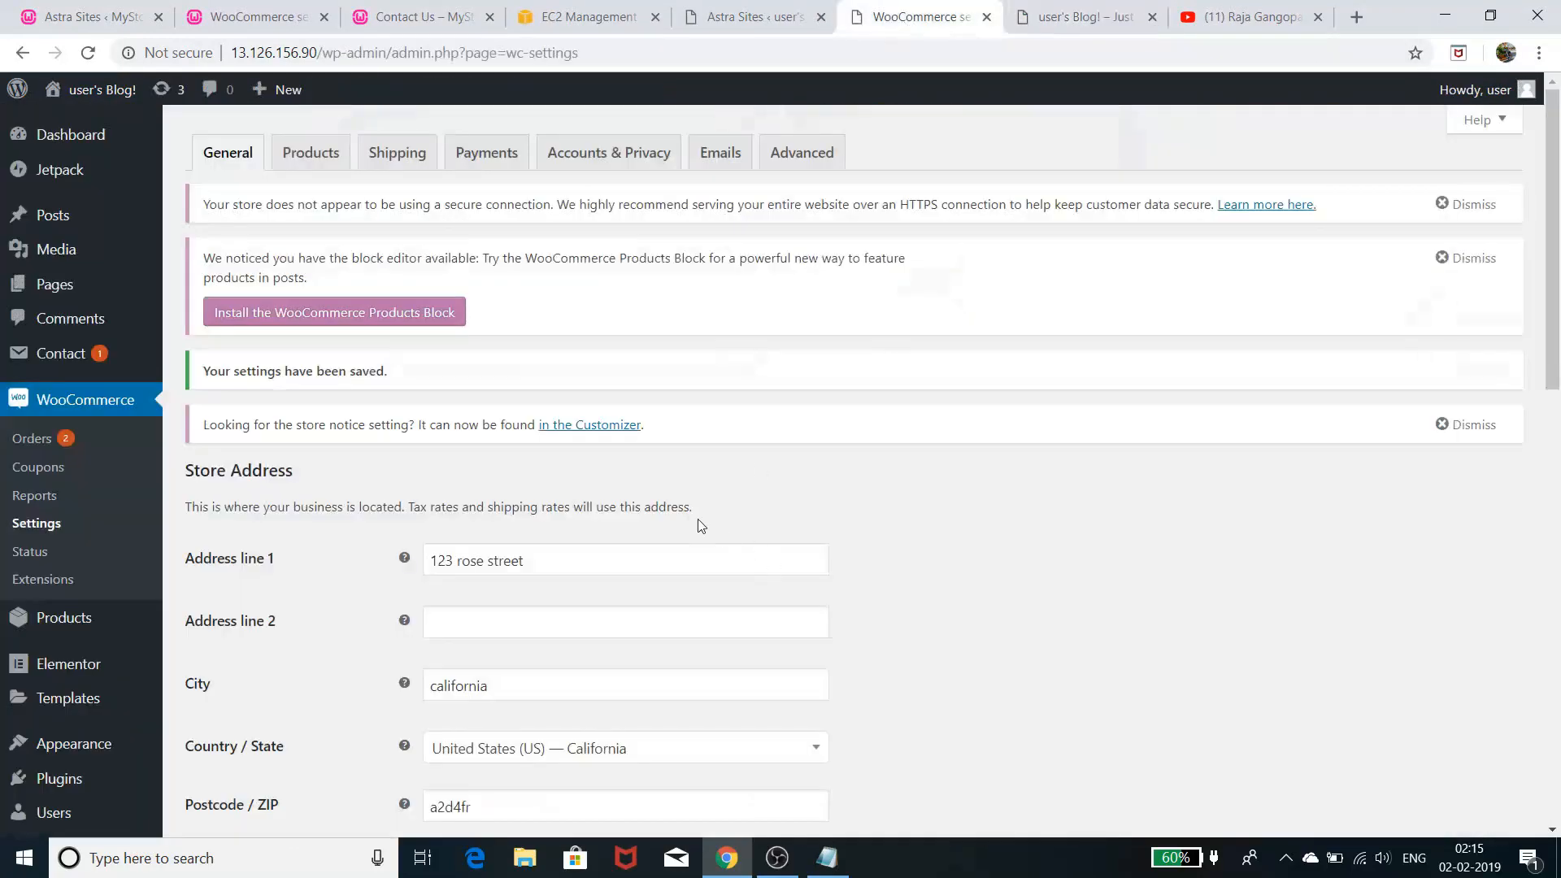
# - On the Products settings tab, choose Store as the shop page
pyautogui.click(309, 154)
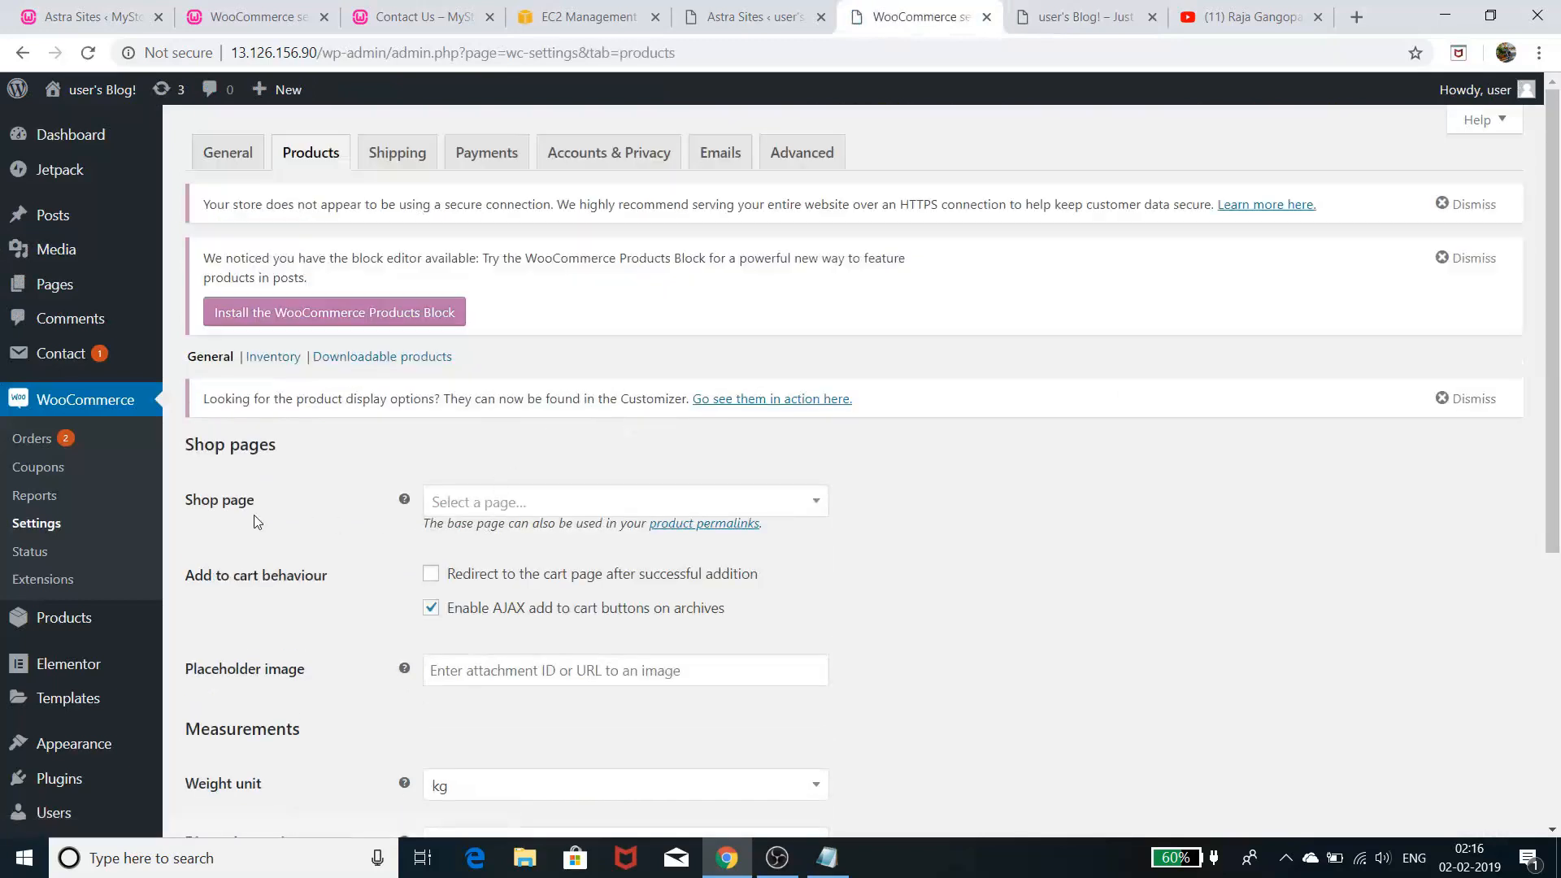
pyautogui.click(639, 510)
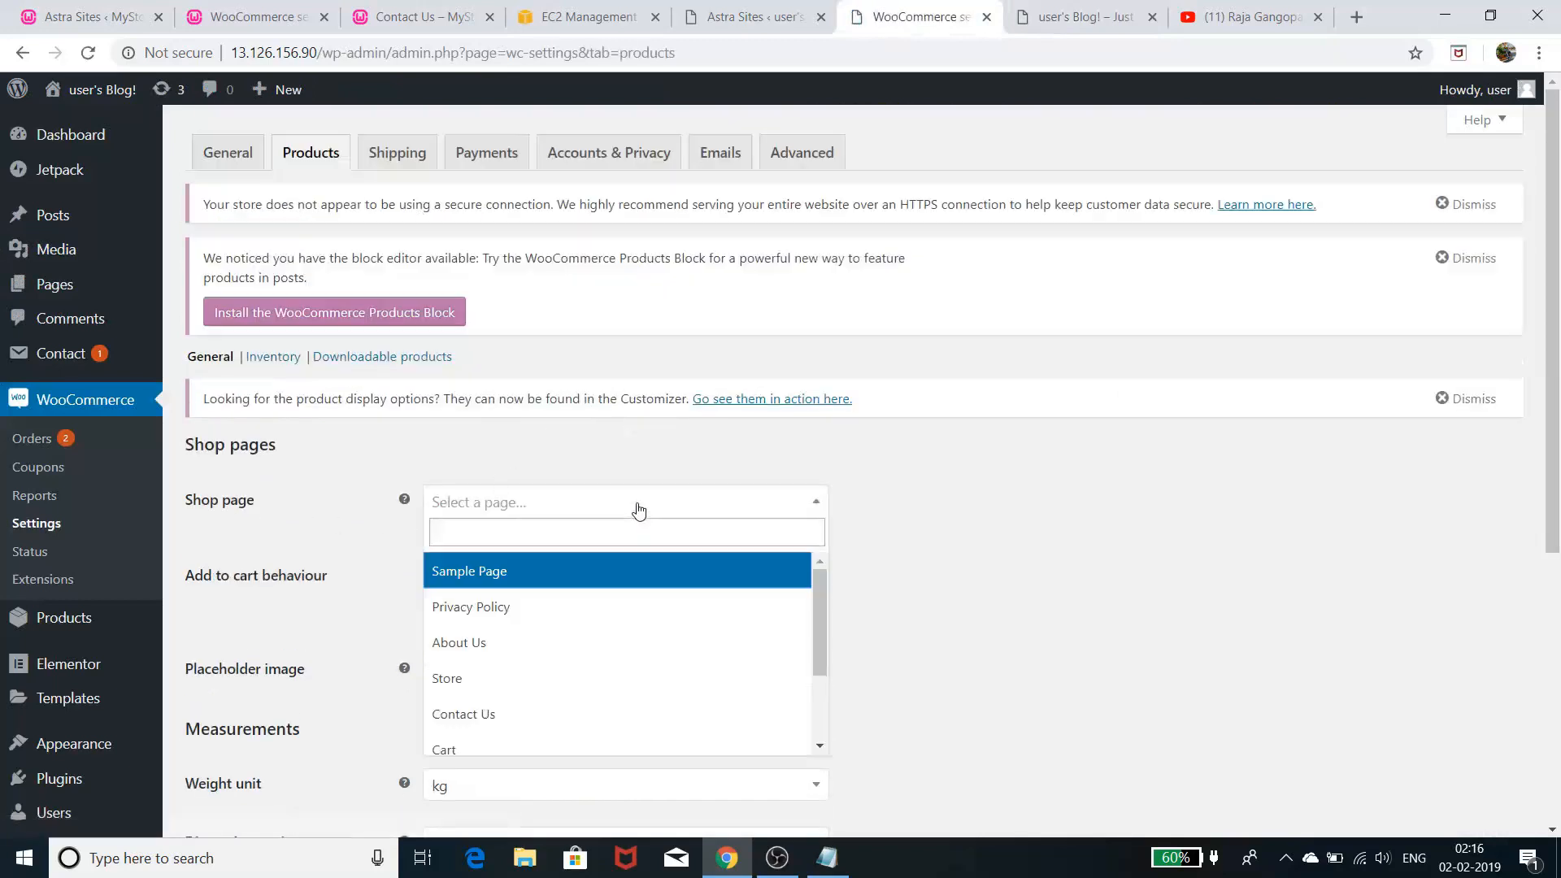
pyautogui.click(529, 683)
pyautogui.scroll(-3, 1107, 501)
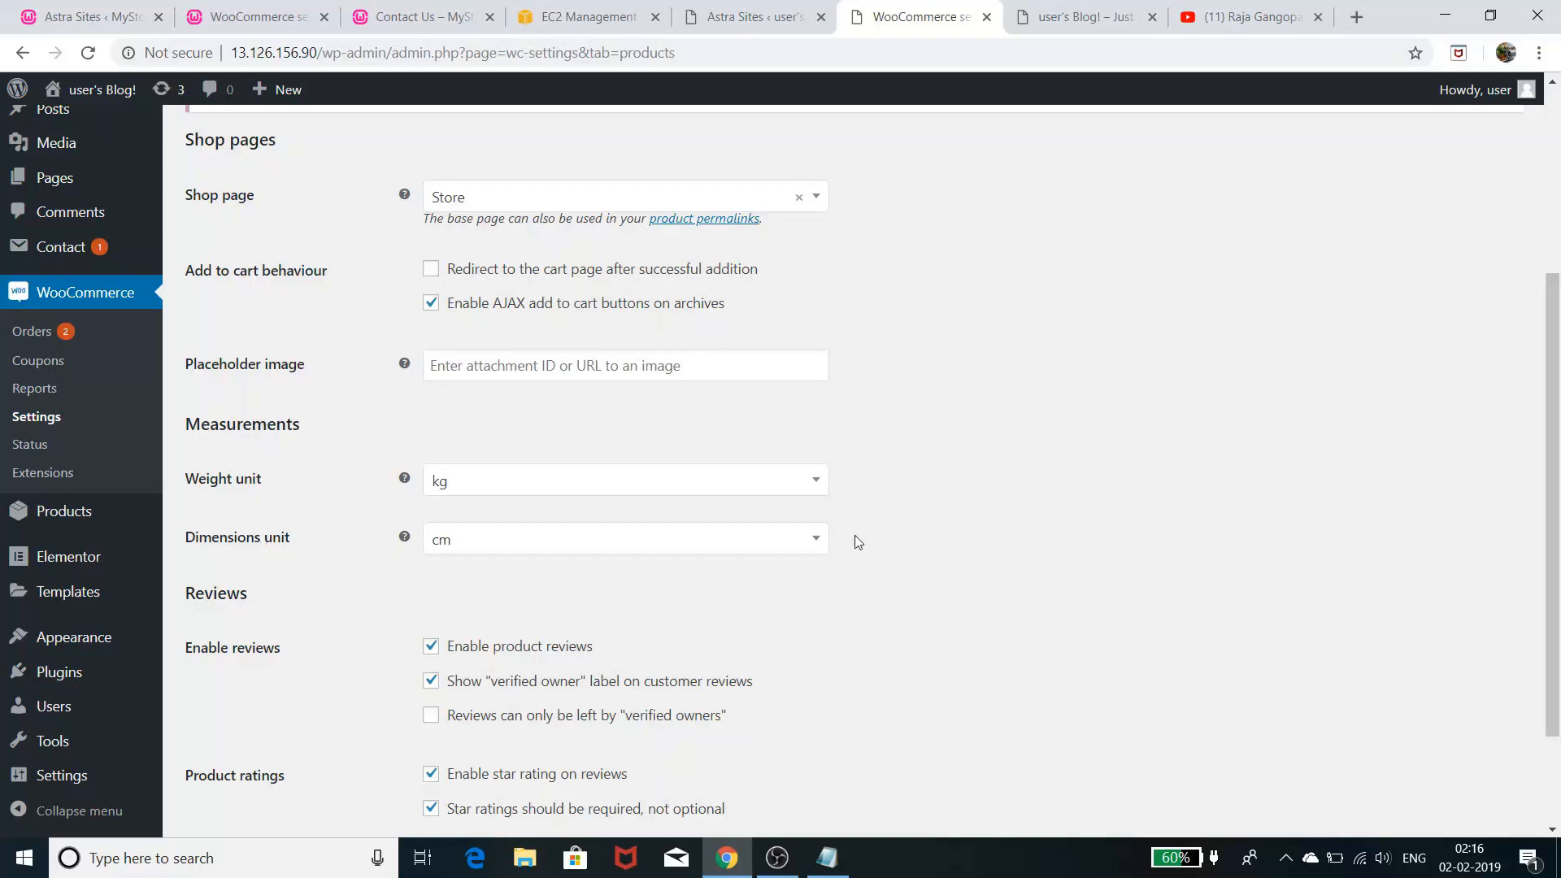
pyautogui.scroll(-2, 1036, 449)
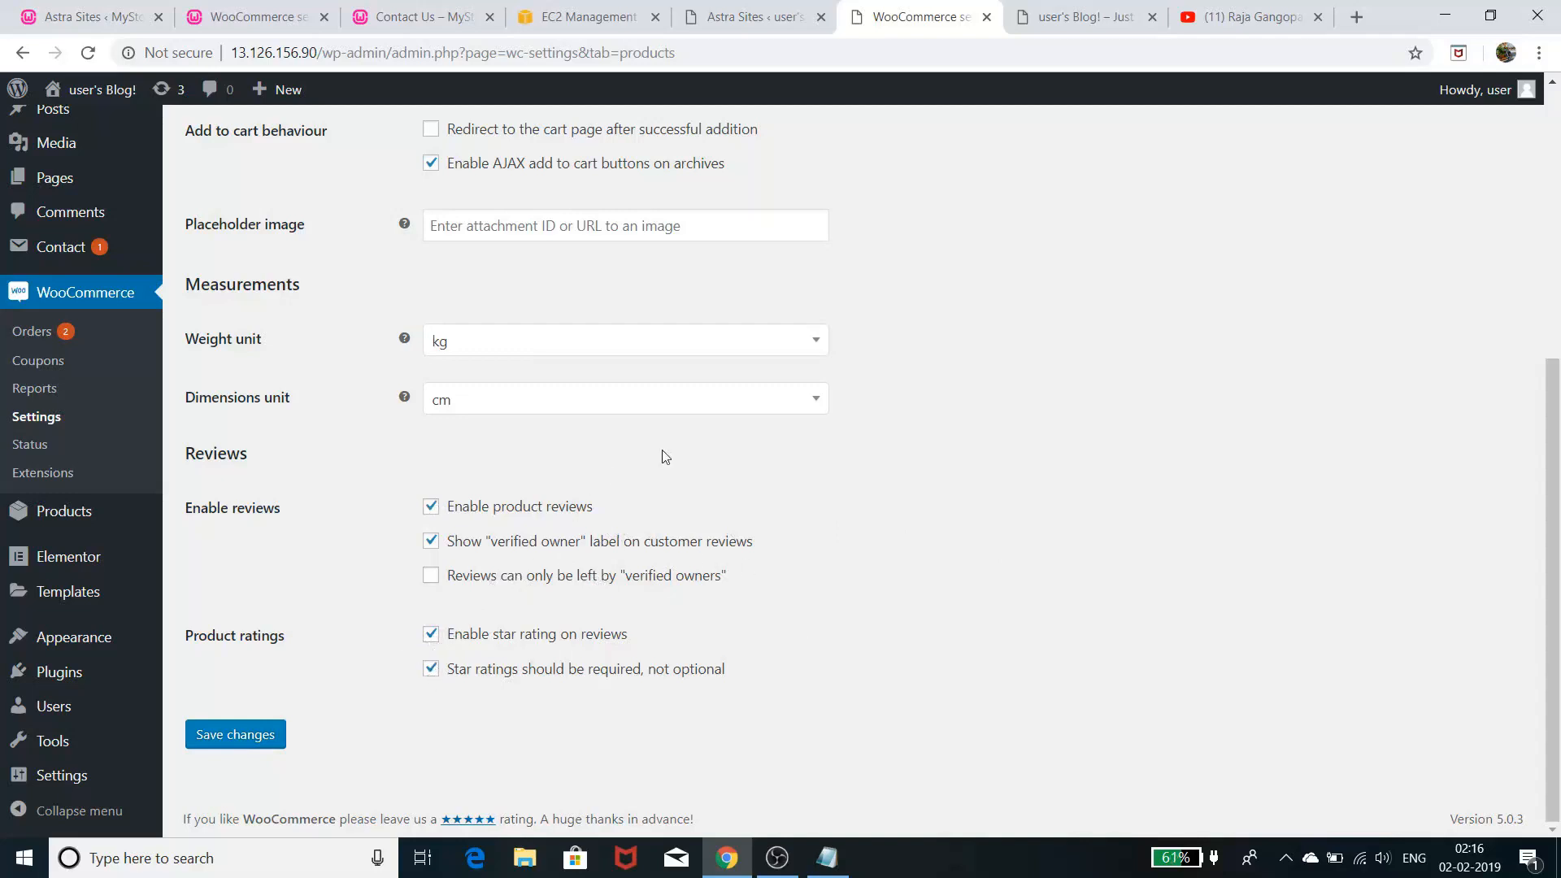
pyautogui.scroll(5, 666, 457)
# - Stay on the page at the leave-site prompt and save the product settings
pyautogui.click(398, 154)
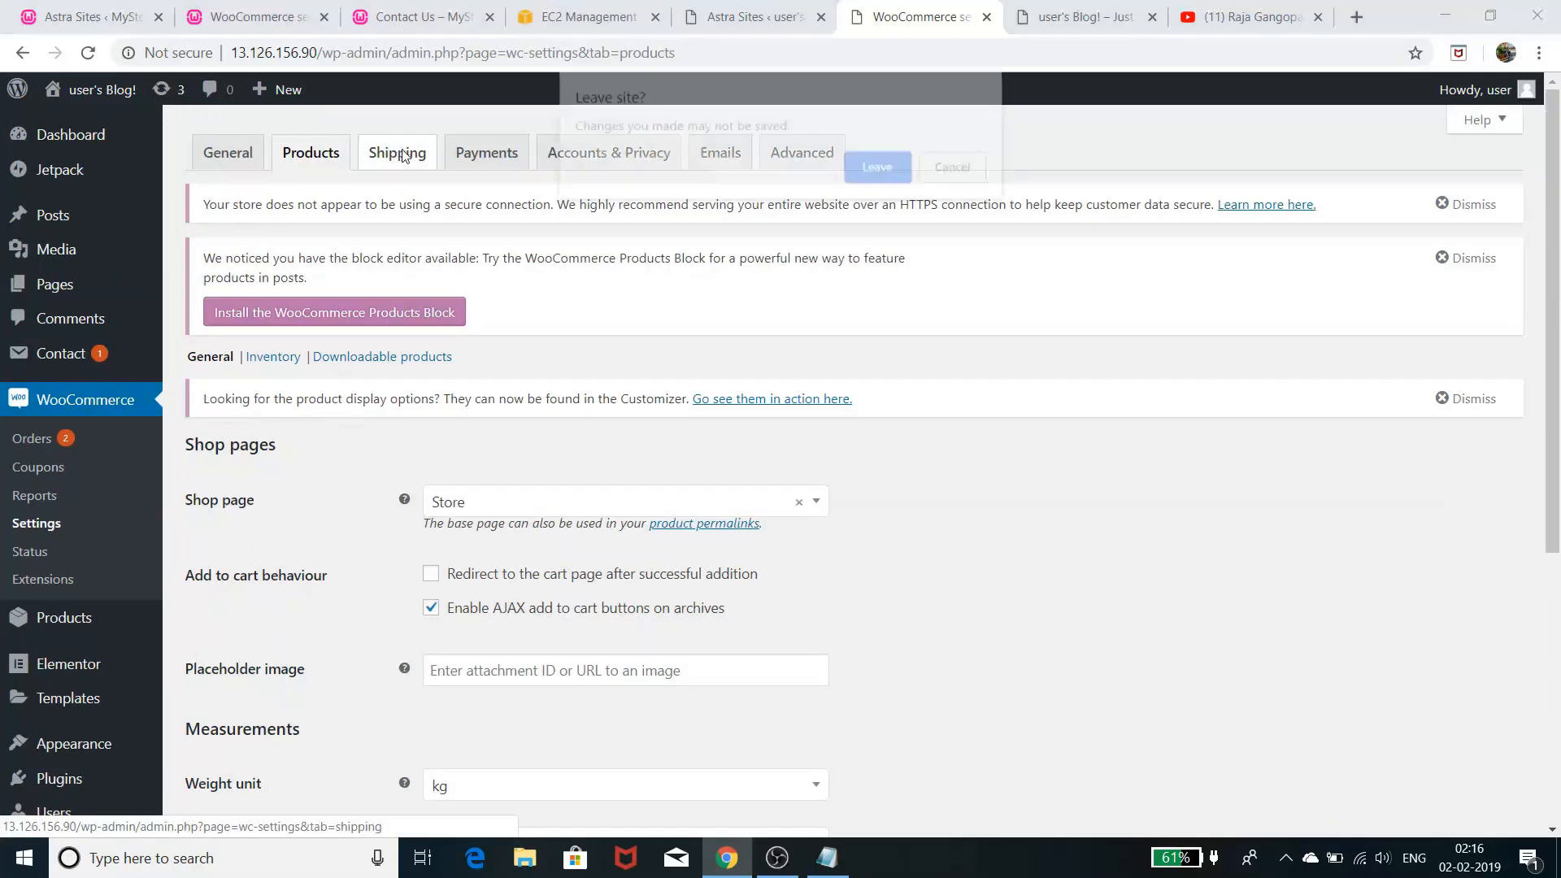
pyautogui.click(978, 179)
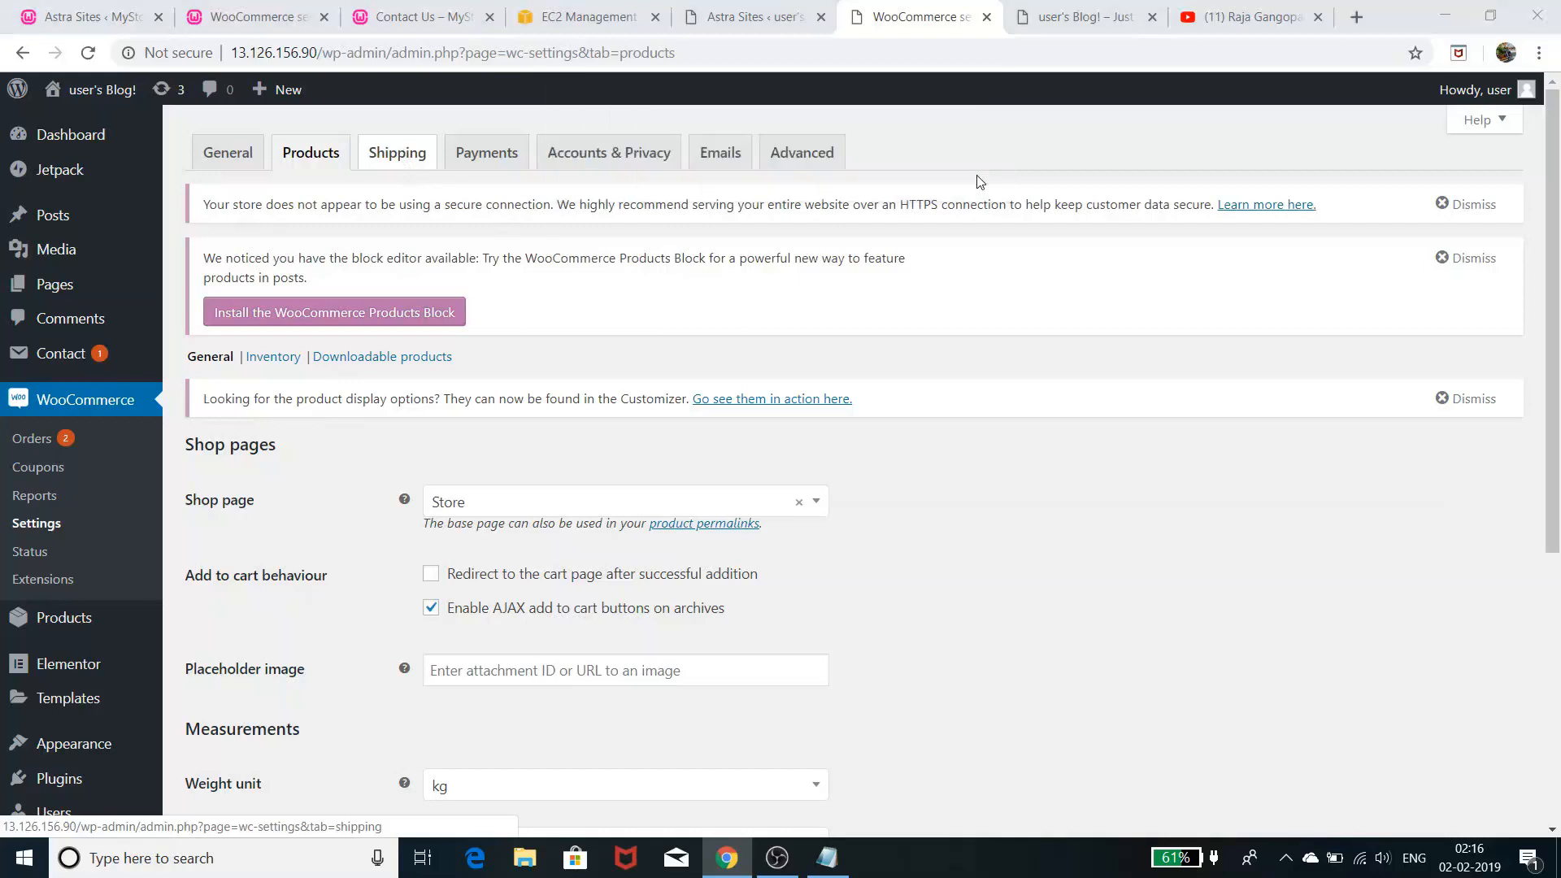
pyautogui.scroll(-5, 695, 357)
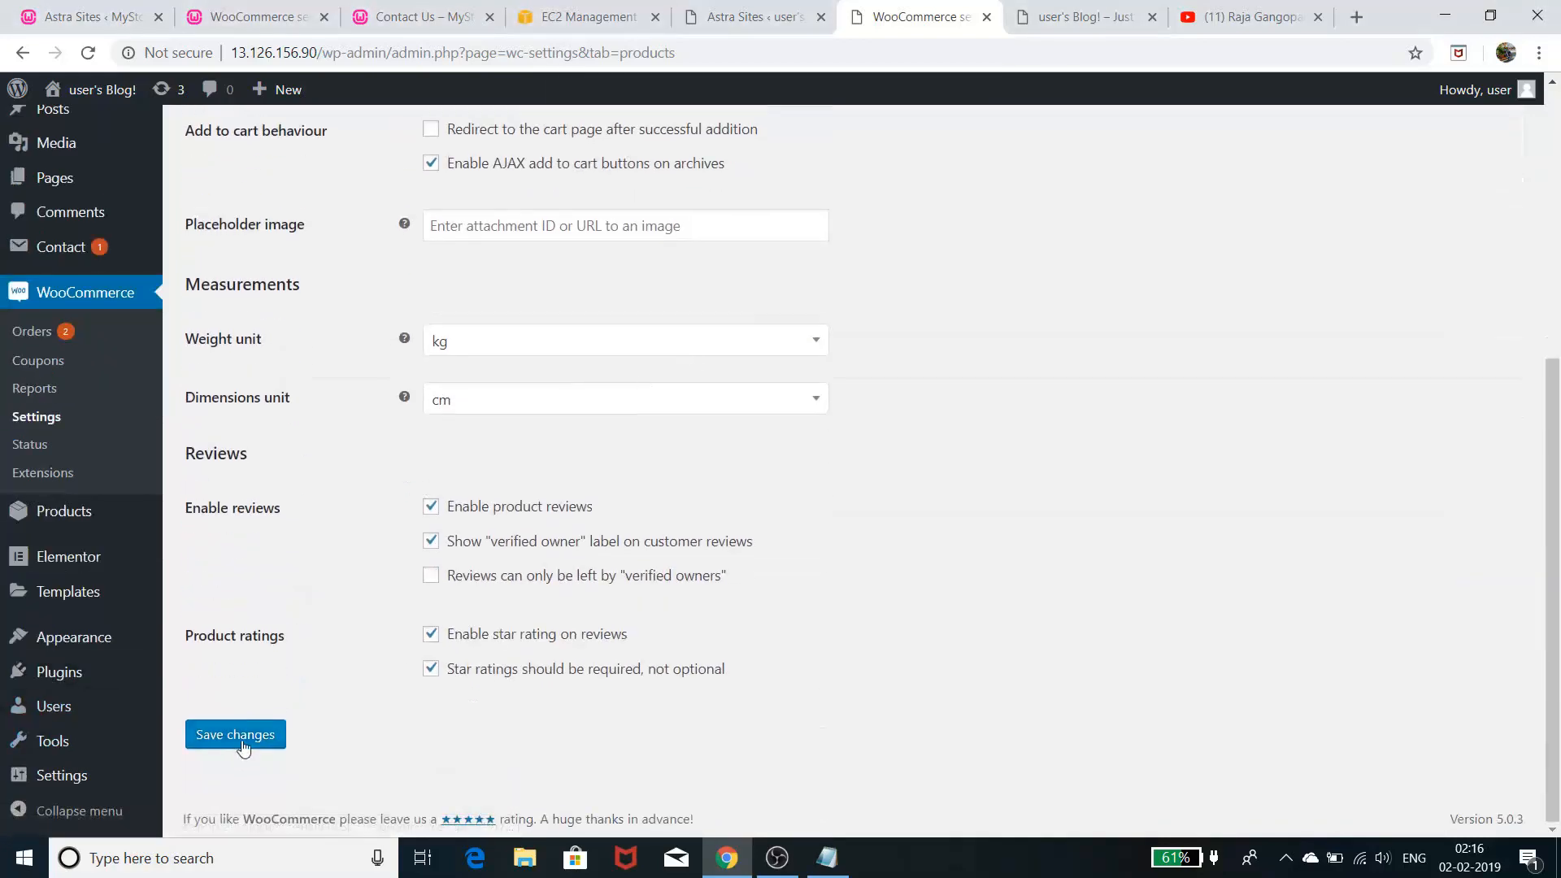
pyautogui.click(236, 735)
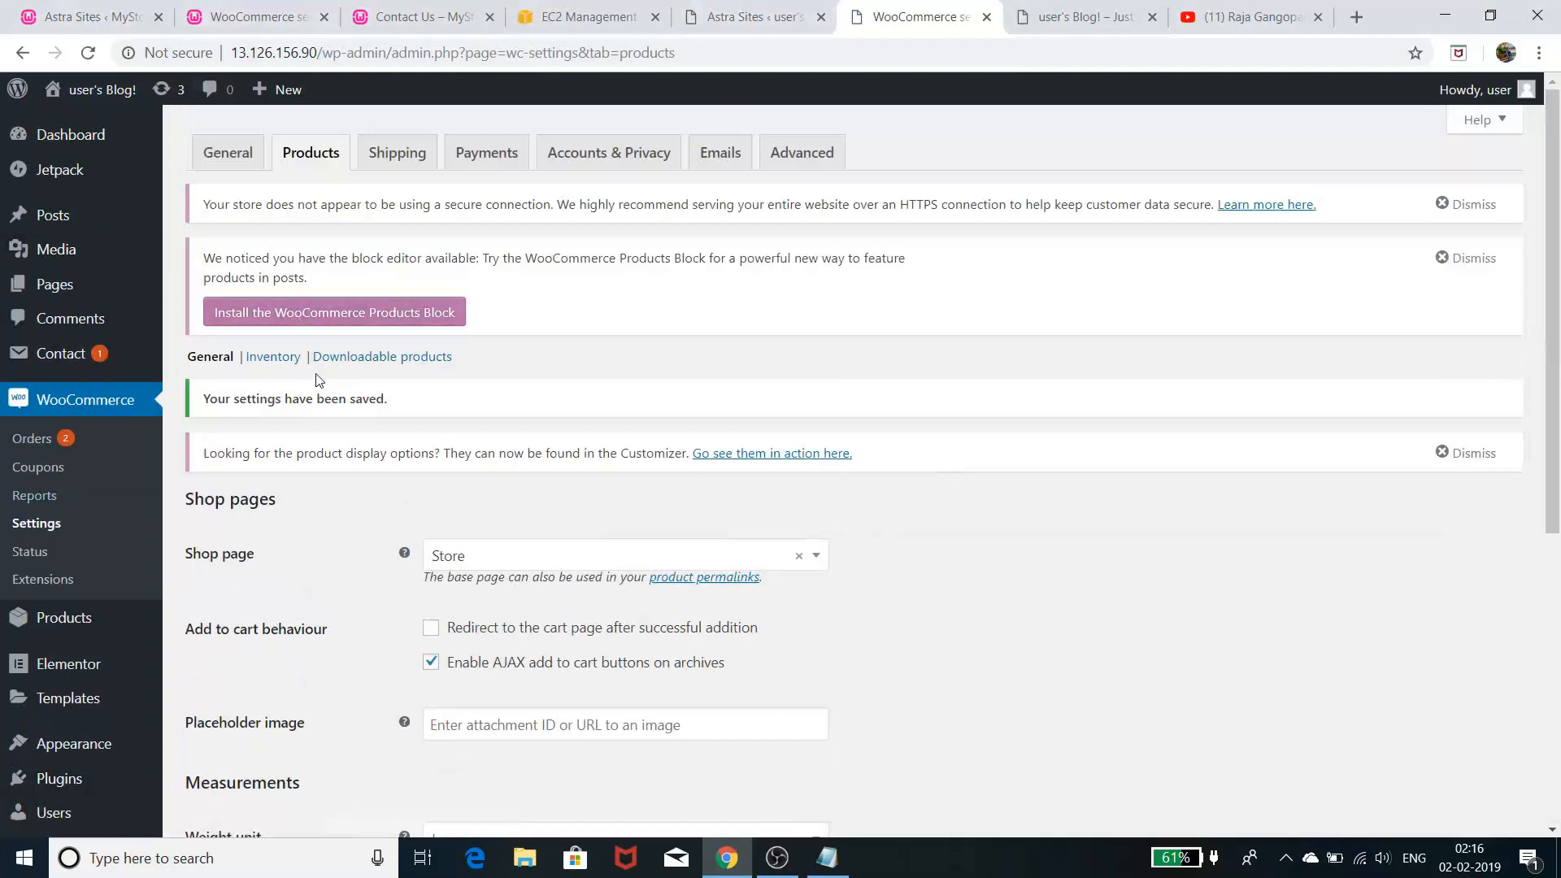
pyautogui.click(290, 359)
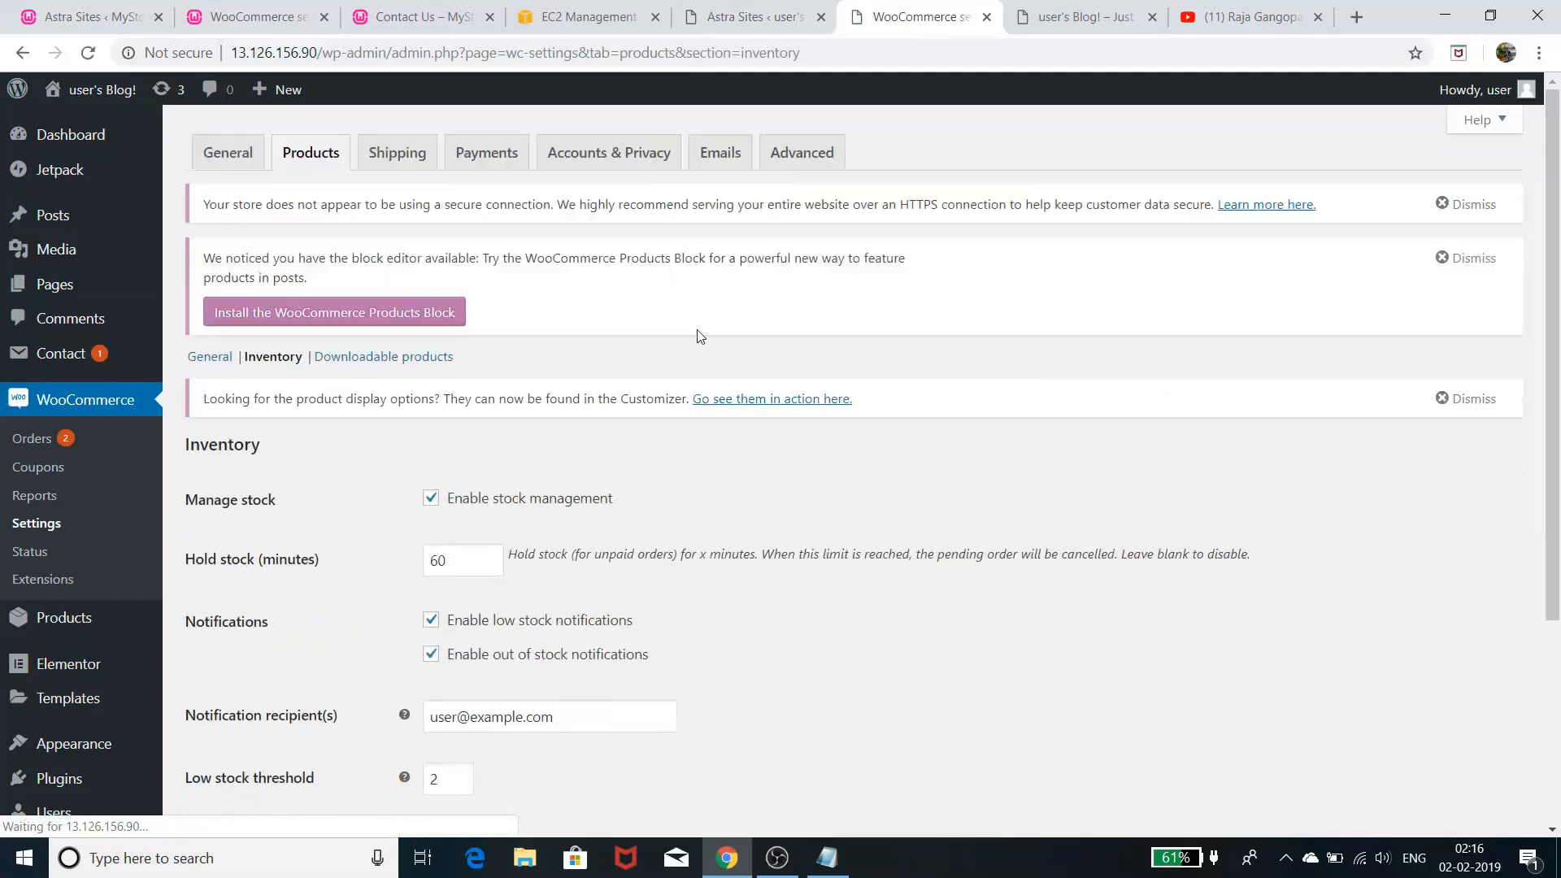
pyautogui.scroll(-3, 685, 358)
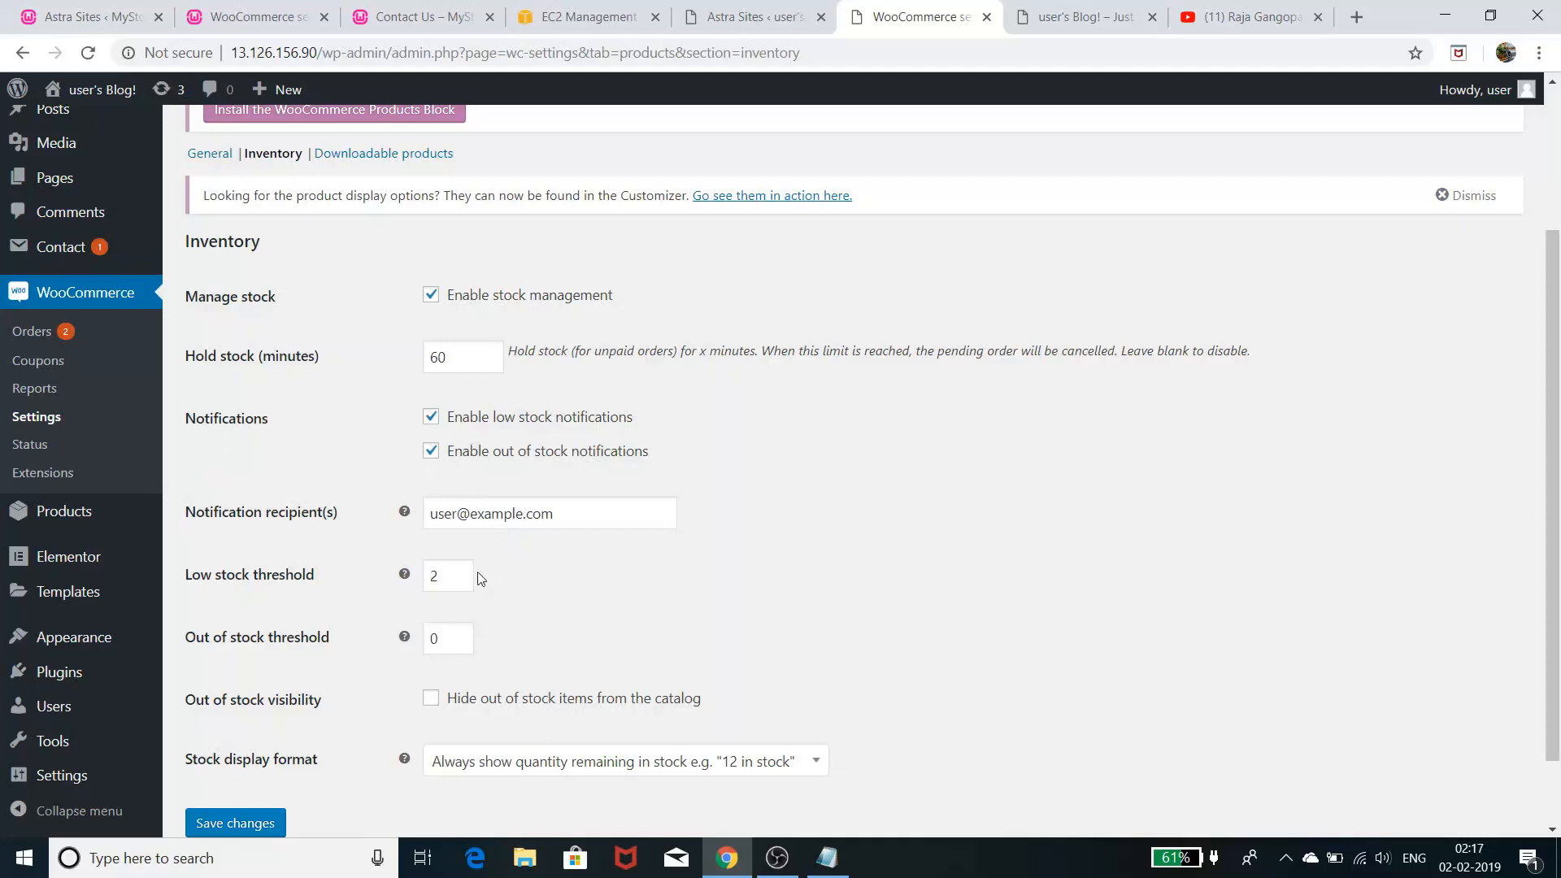
pyautogui.moveTo(573, 513); pyautogui.dragTo(413, 498)
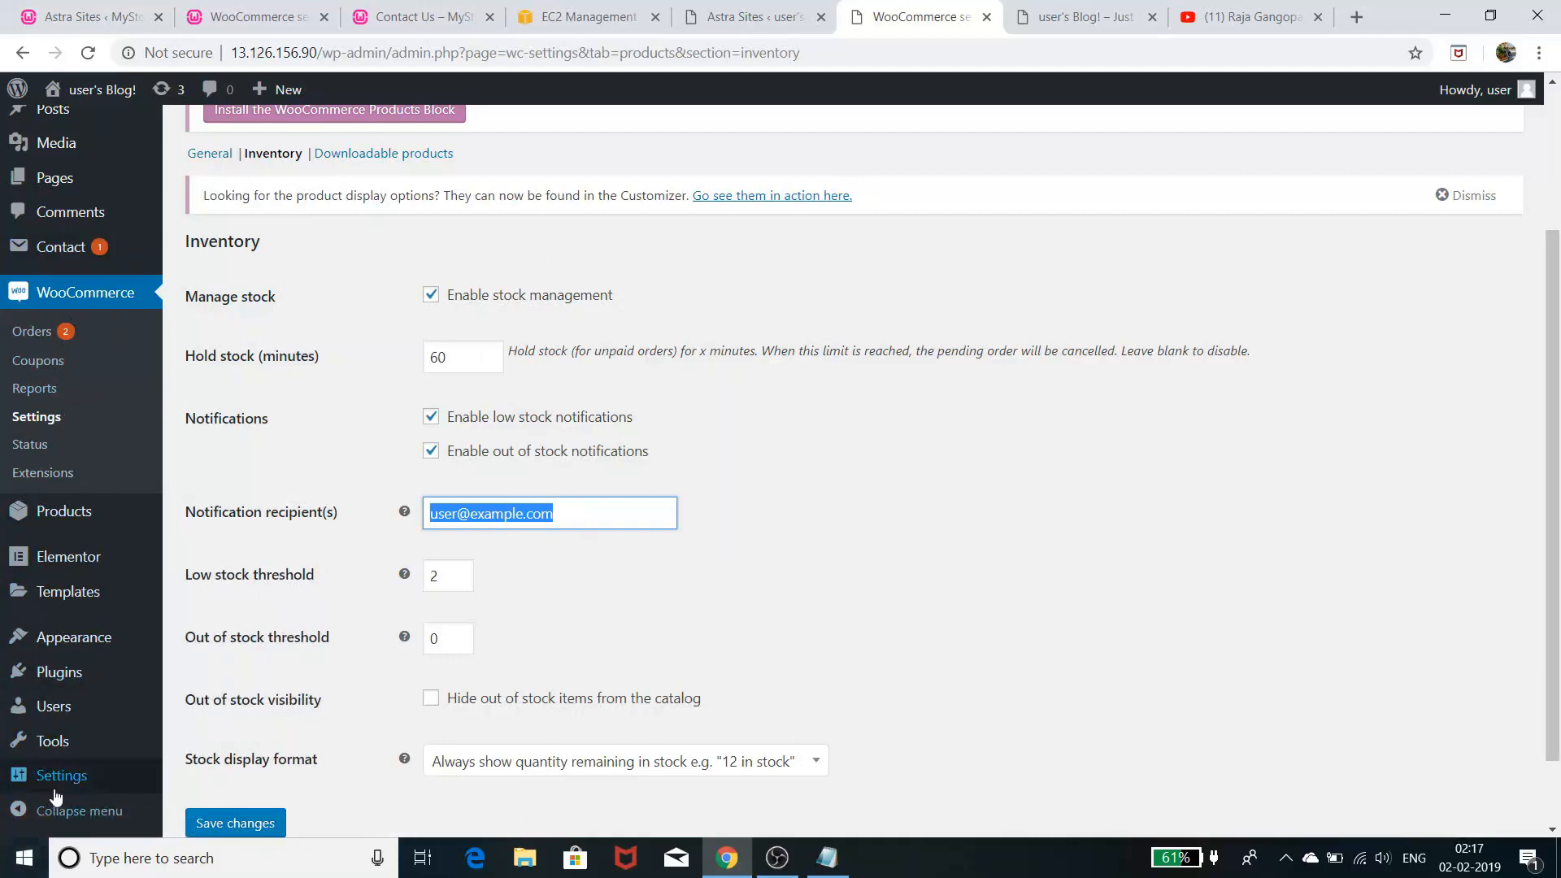
# - In Settings > General, rename the Site Title to 'MY STORE' and clear the tagline
pyautogui.moveTo(57, 781)
pyautogui.click(218, 609)
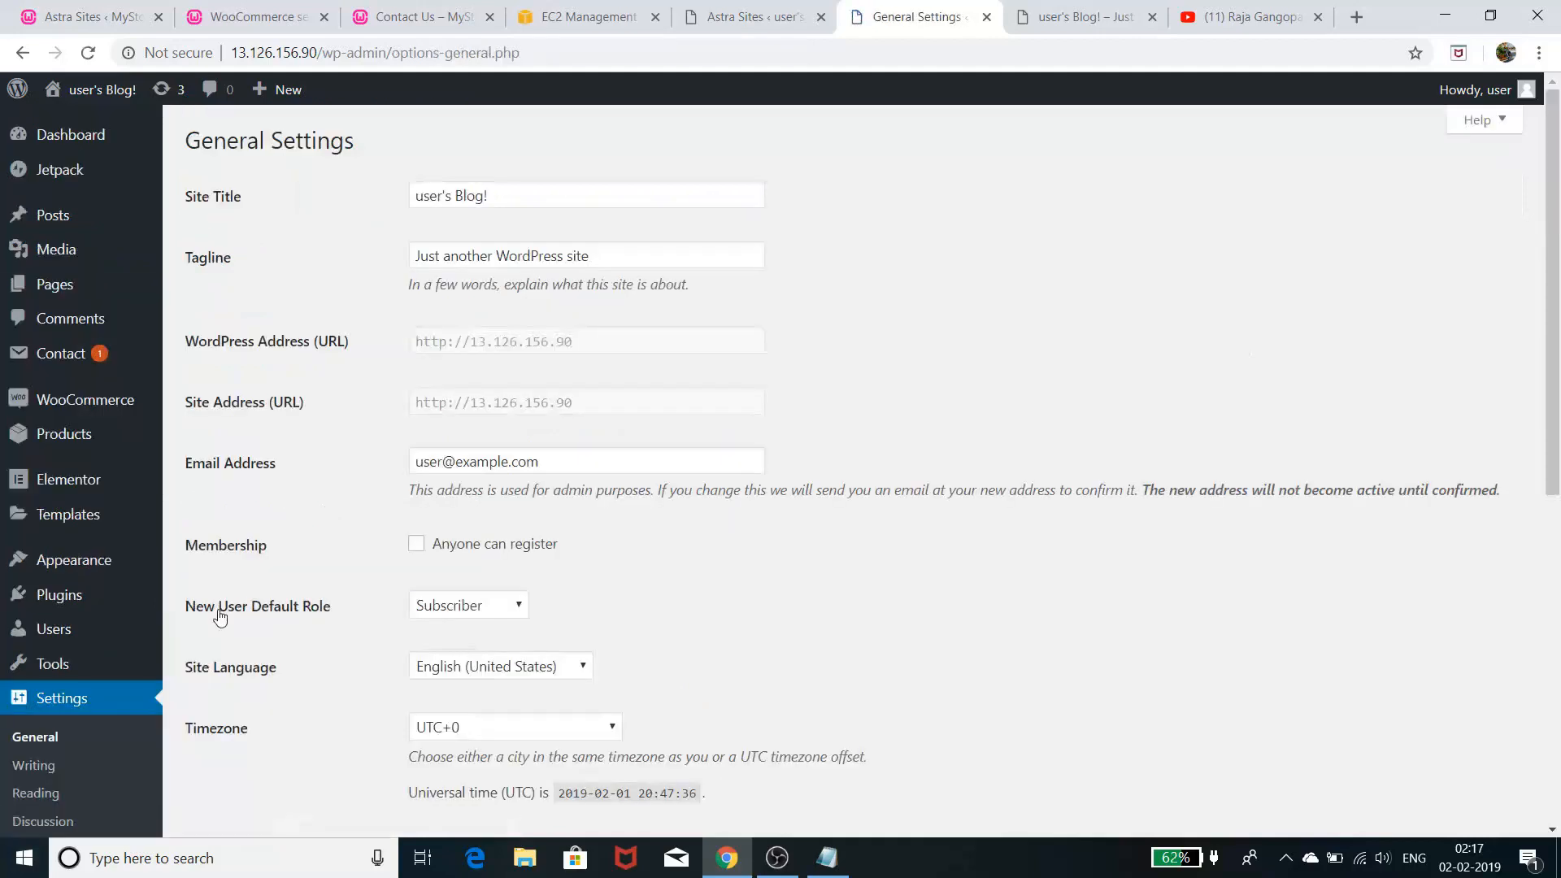
pyautogui.click(519, 192)
pyautogui.hotkey('ctrl', 'a')
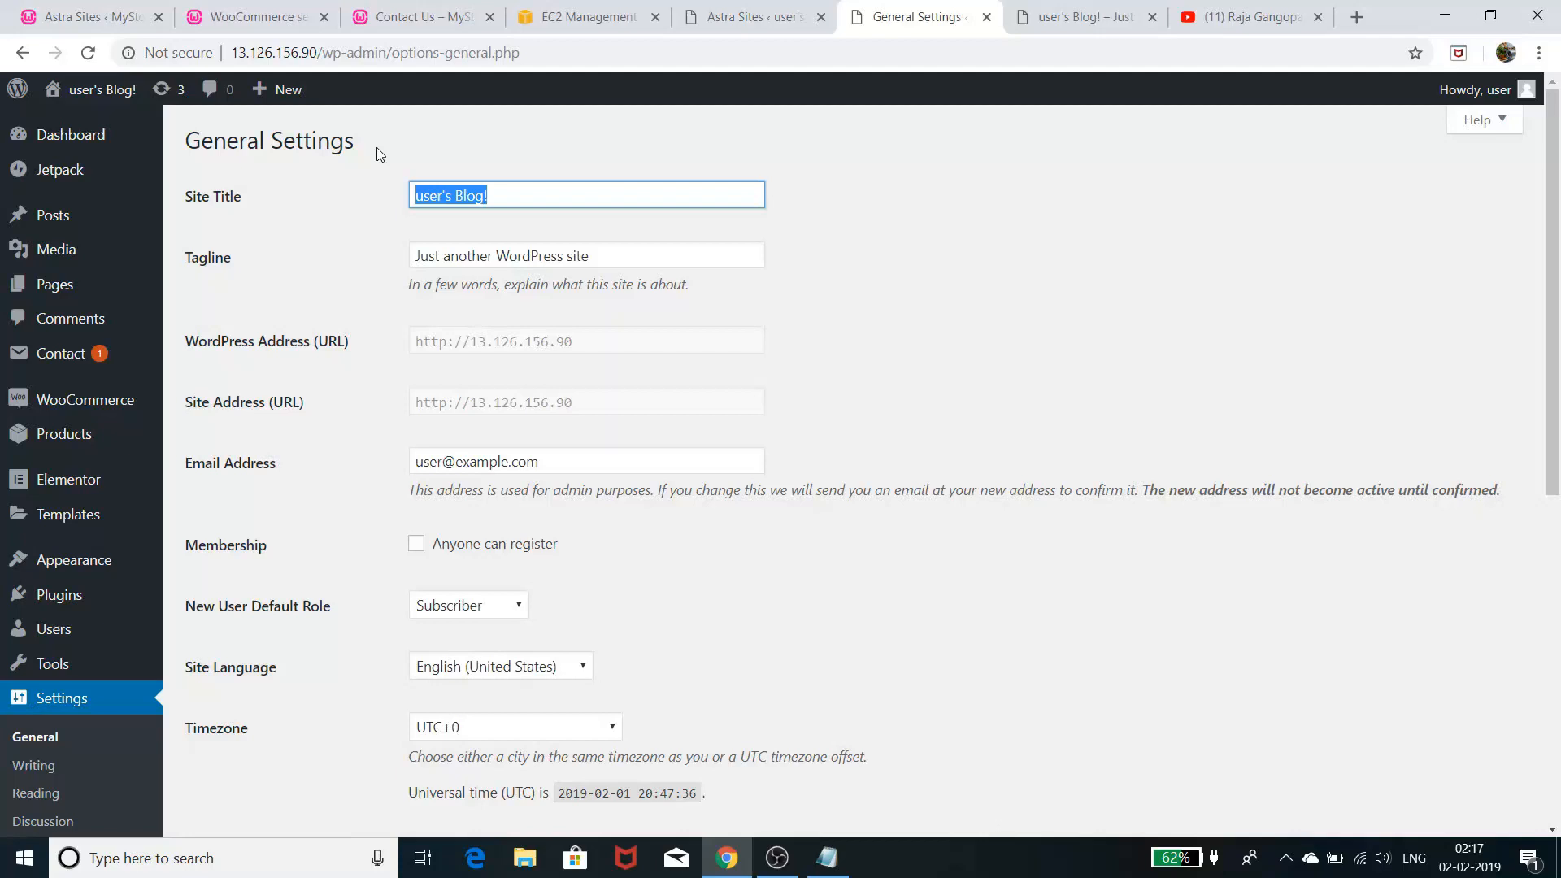
pyautogui.write('M')
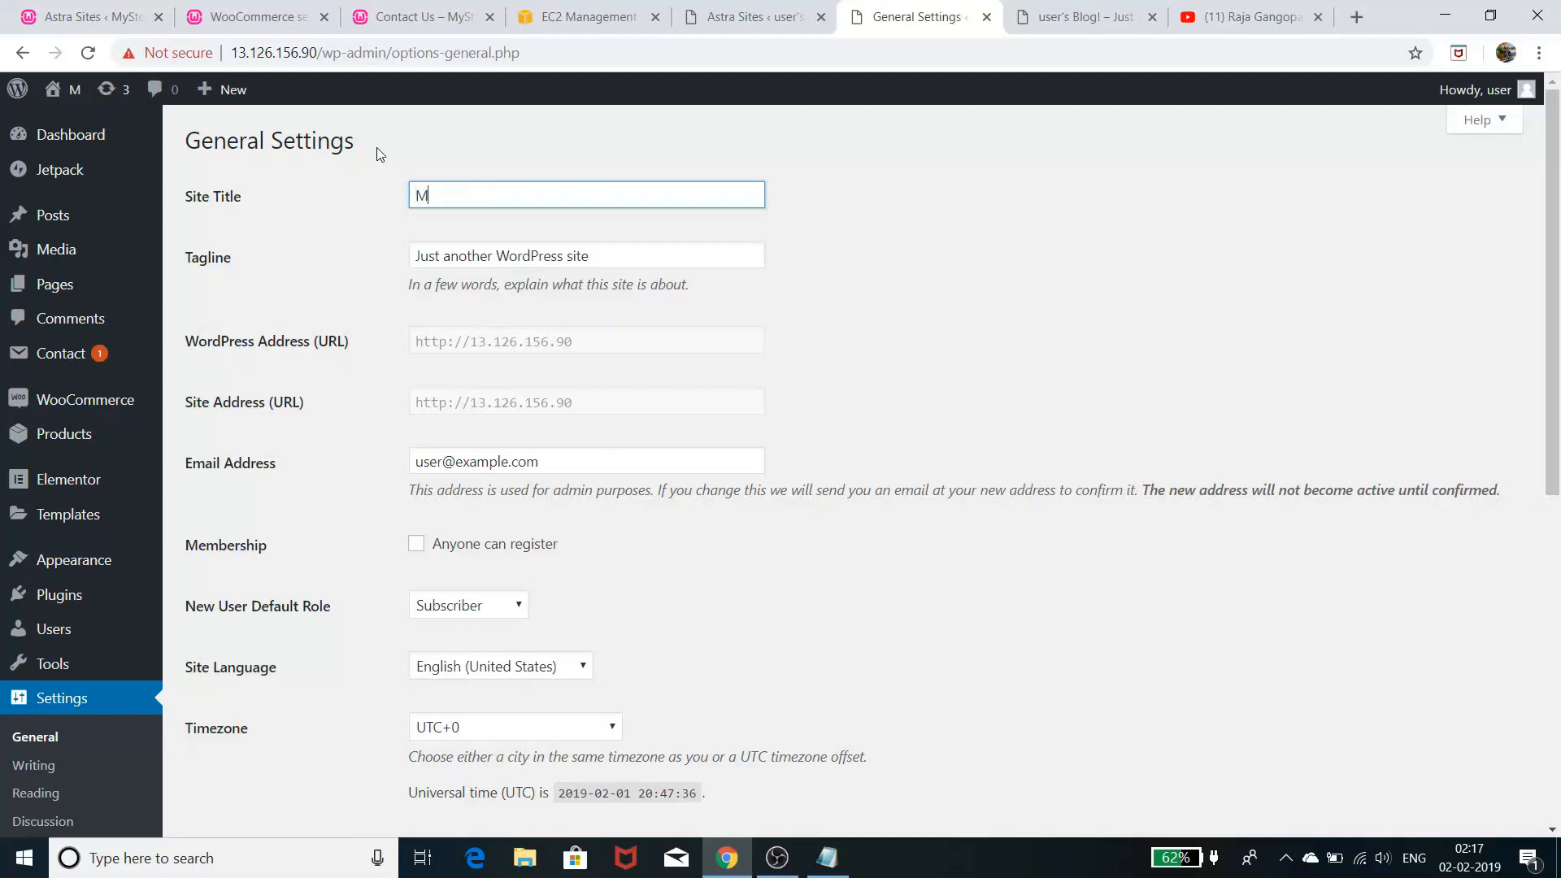
pyautogui.write('Y')
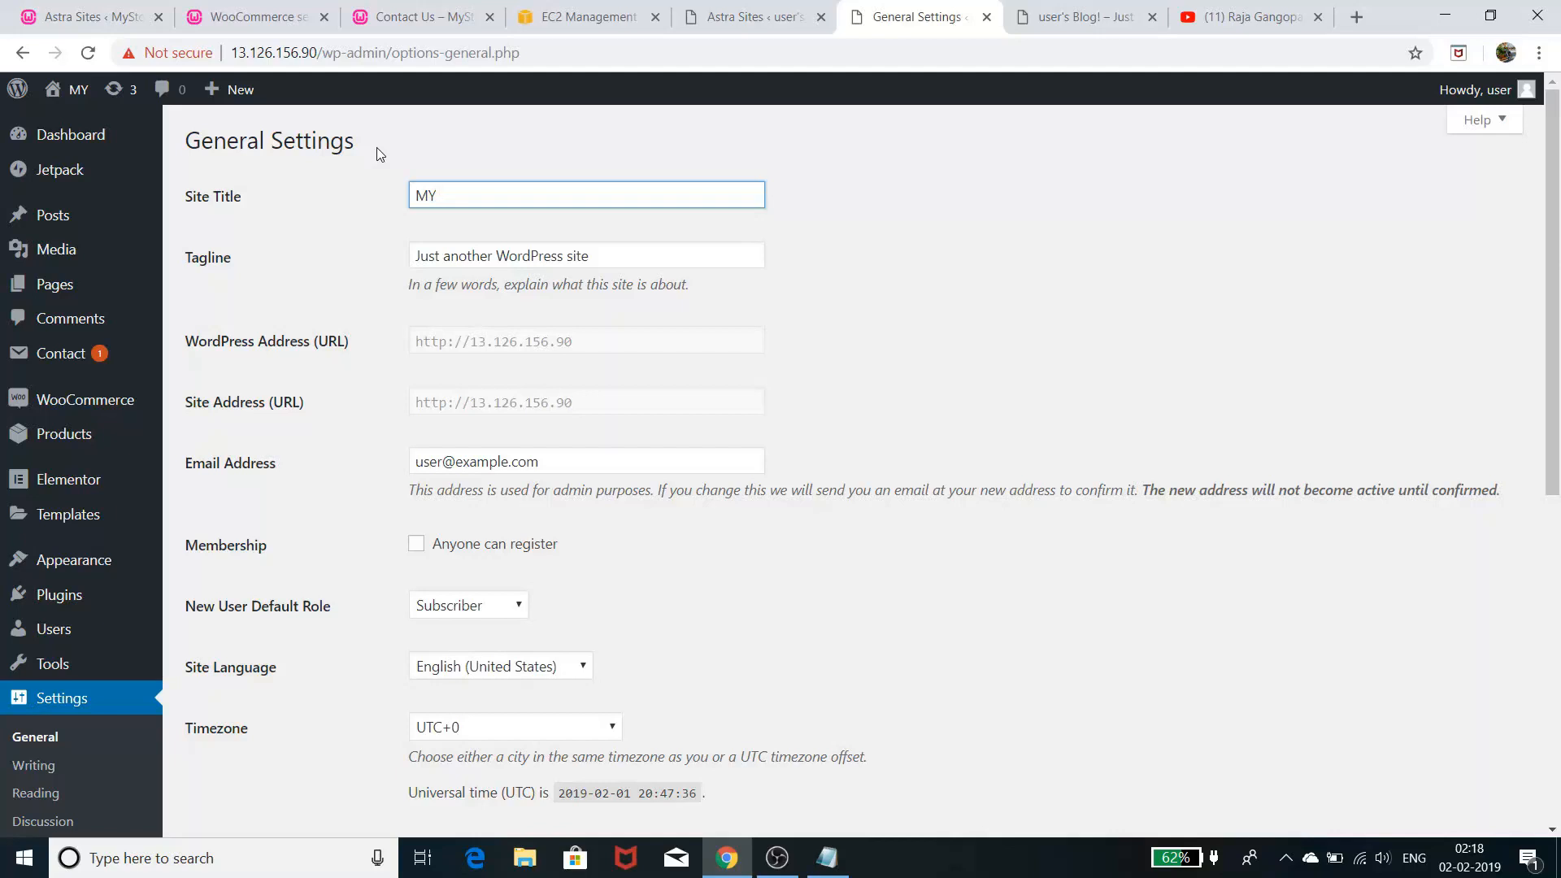
pyautogui.write(' STORE')
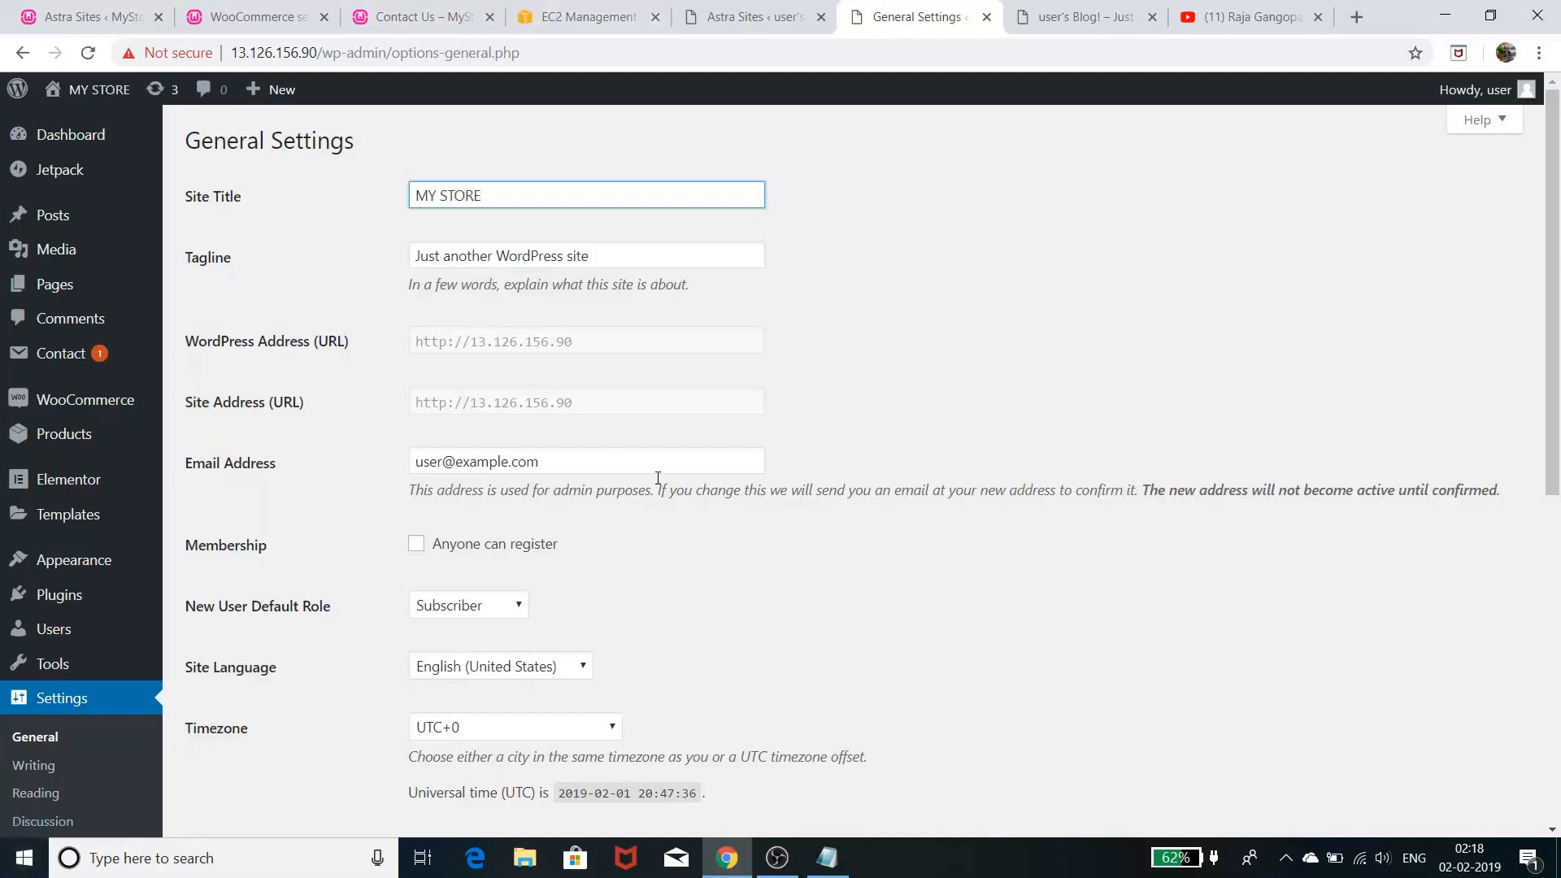
pyautogui.moveTo(647, 258); pyautogui.dragTo(334, 217)
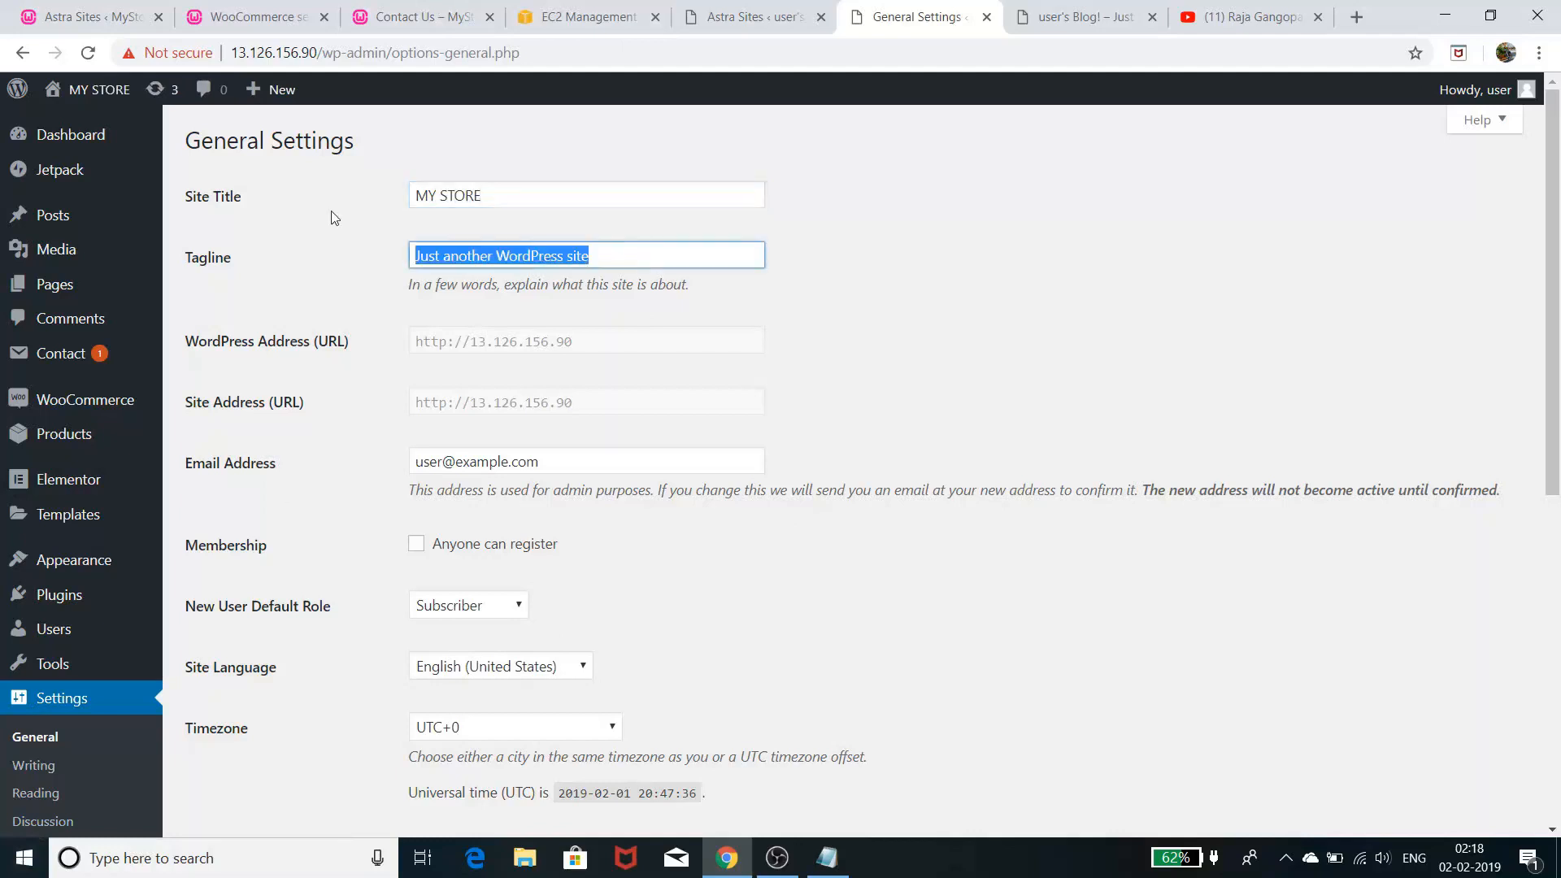
pyautogui.press('BackSpace')
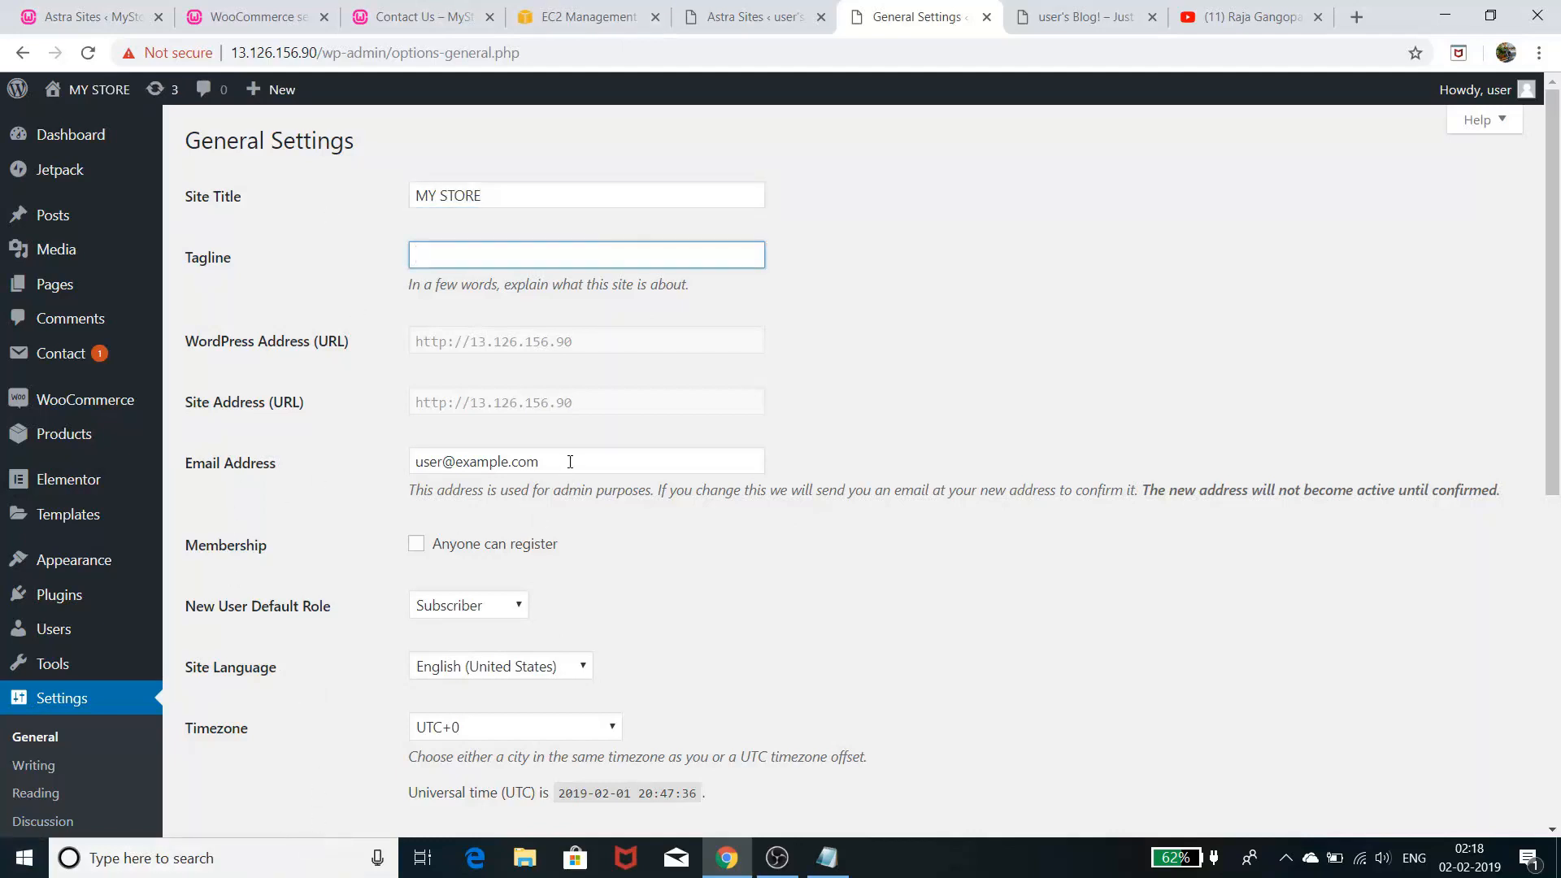
# - Replace the administration email address with the new address and save the general settings
pyautogui.moveTo(572, 457); pyautogui.dragTo(325, 418)
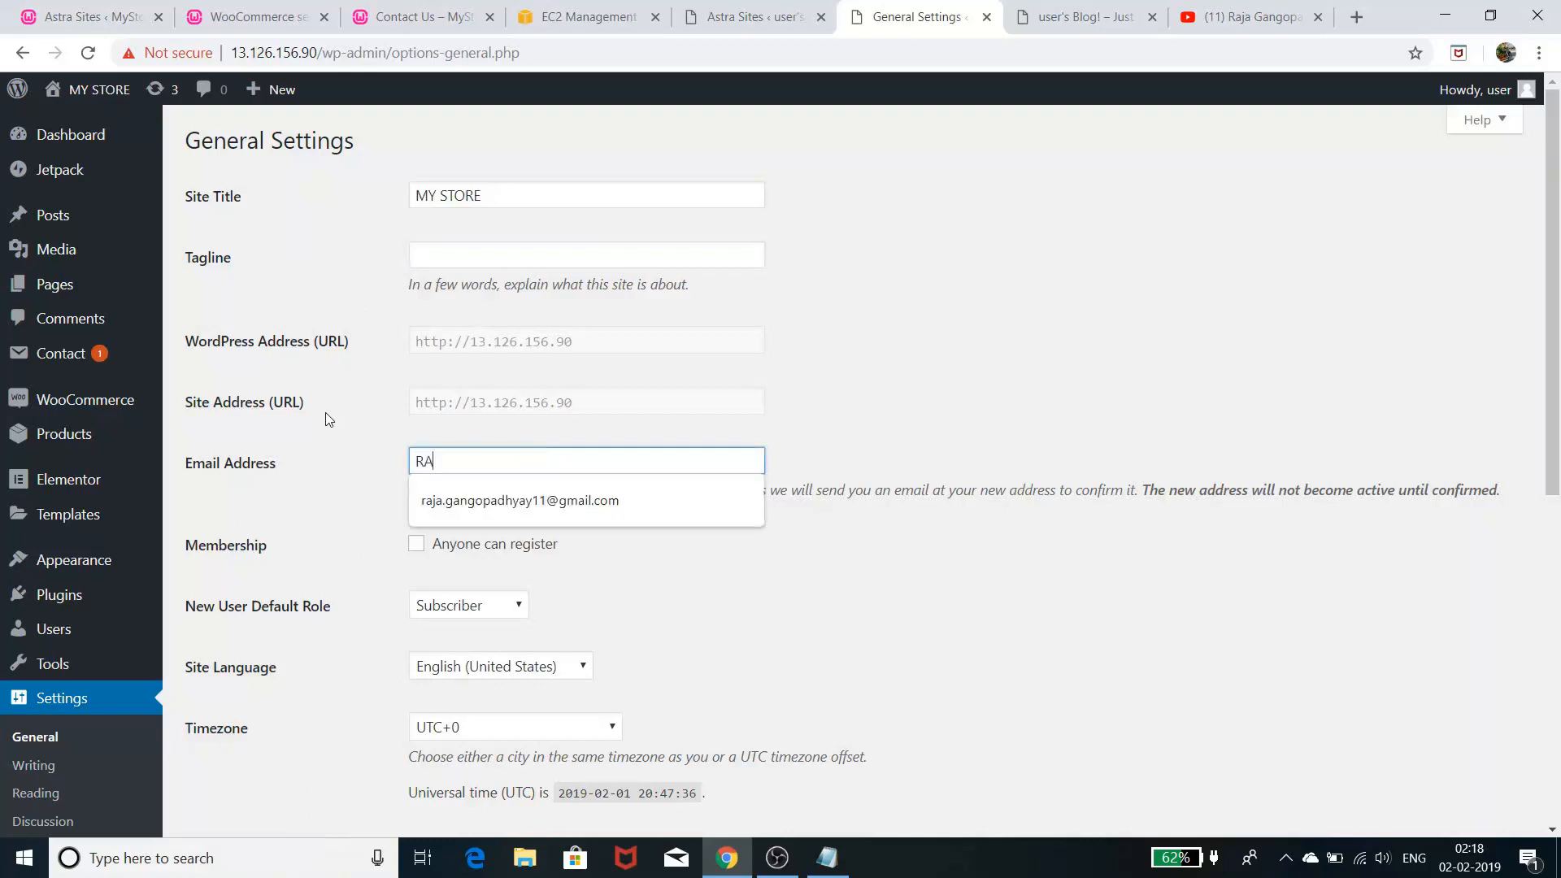
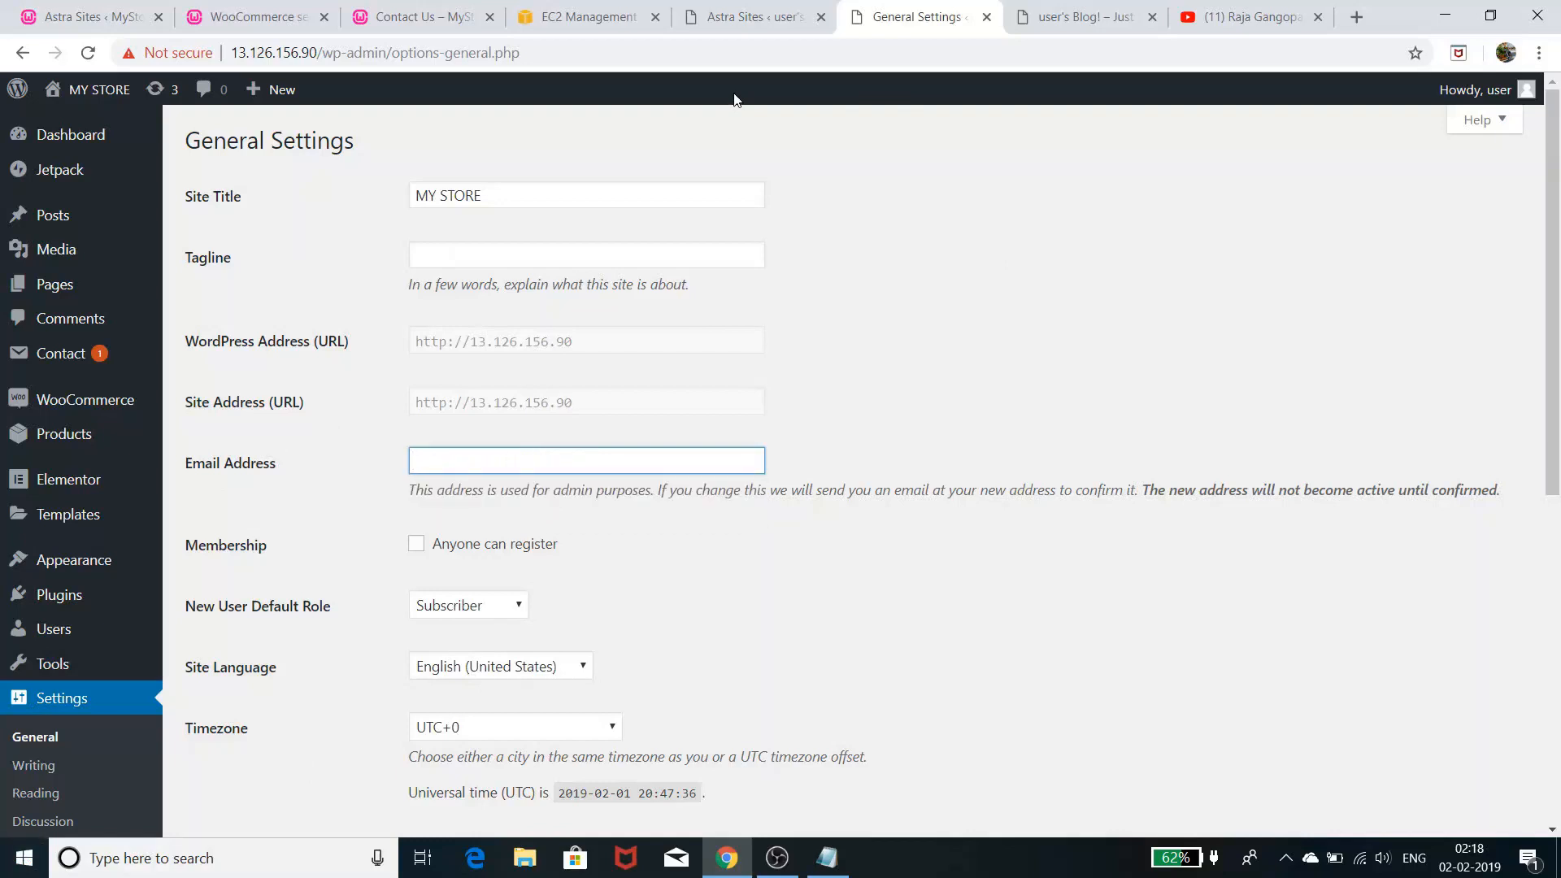
pyautogui.write('r')
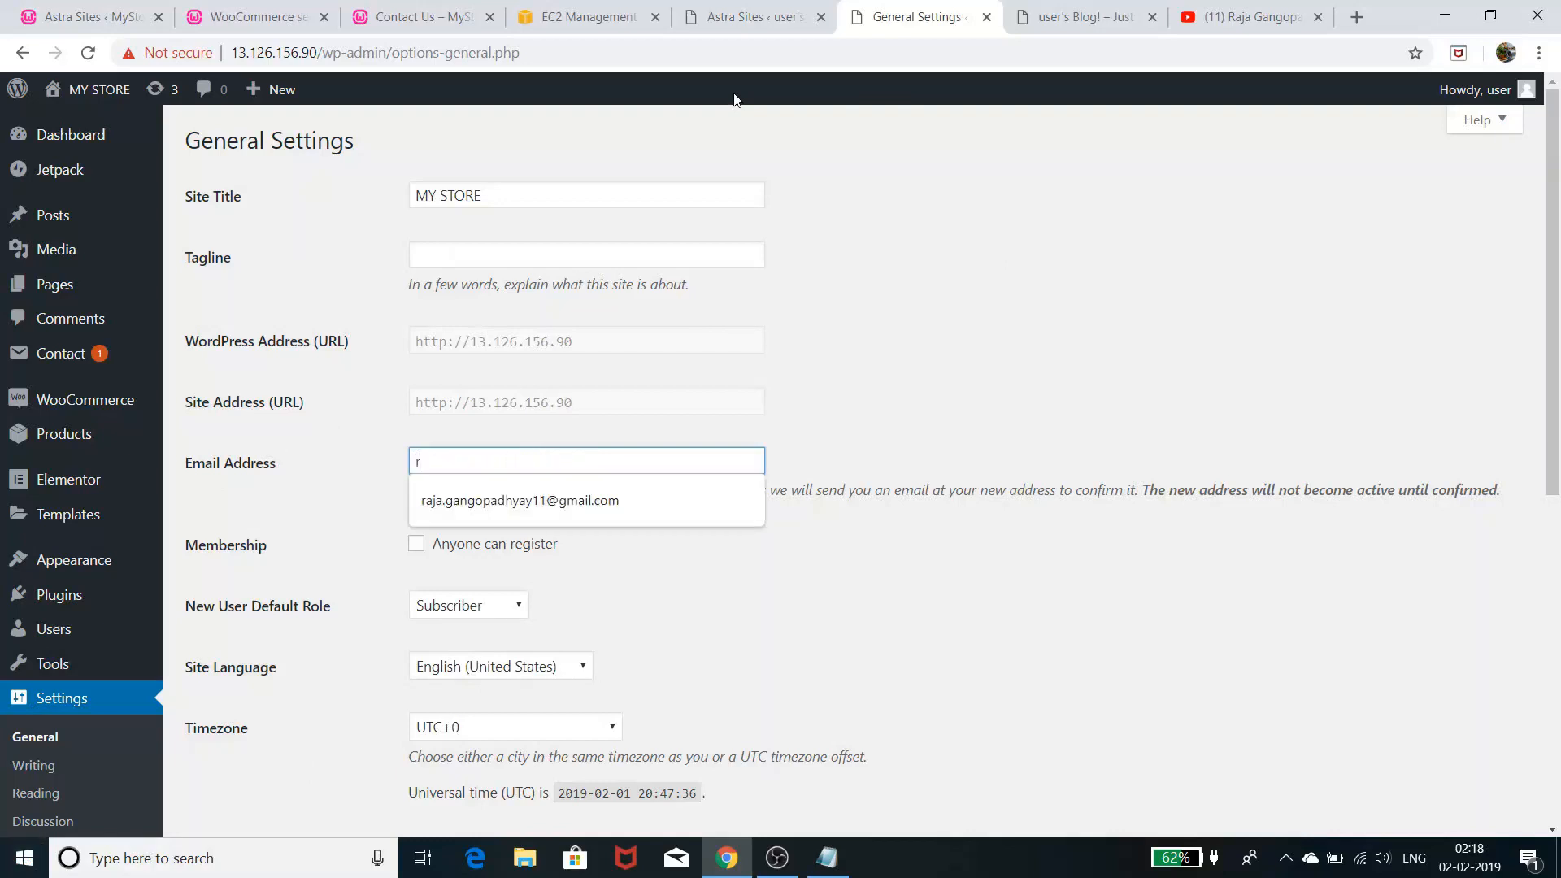
pyautogui.click(608, 501)
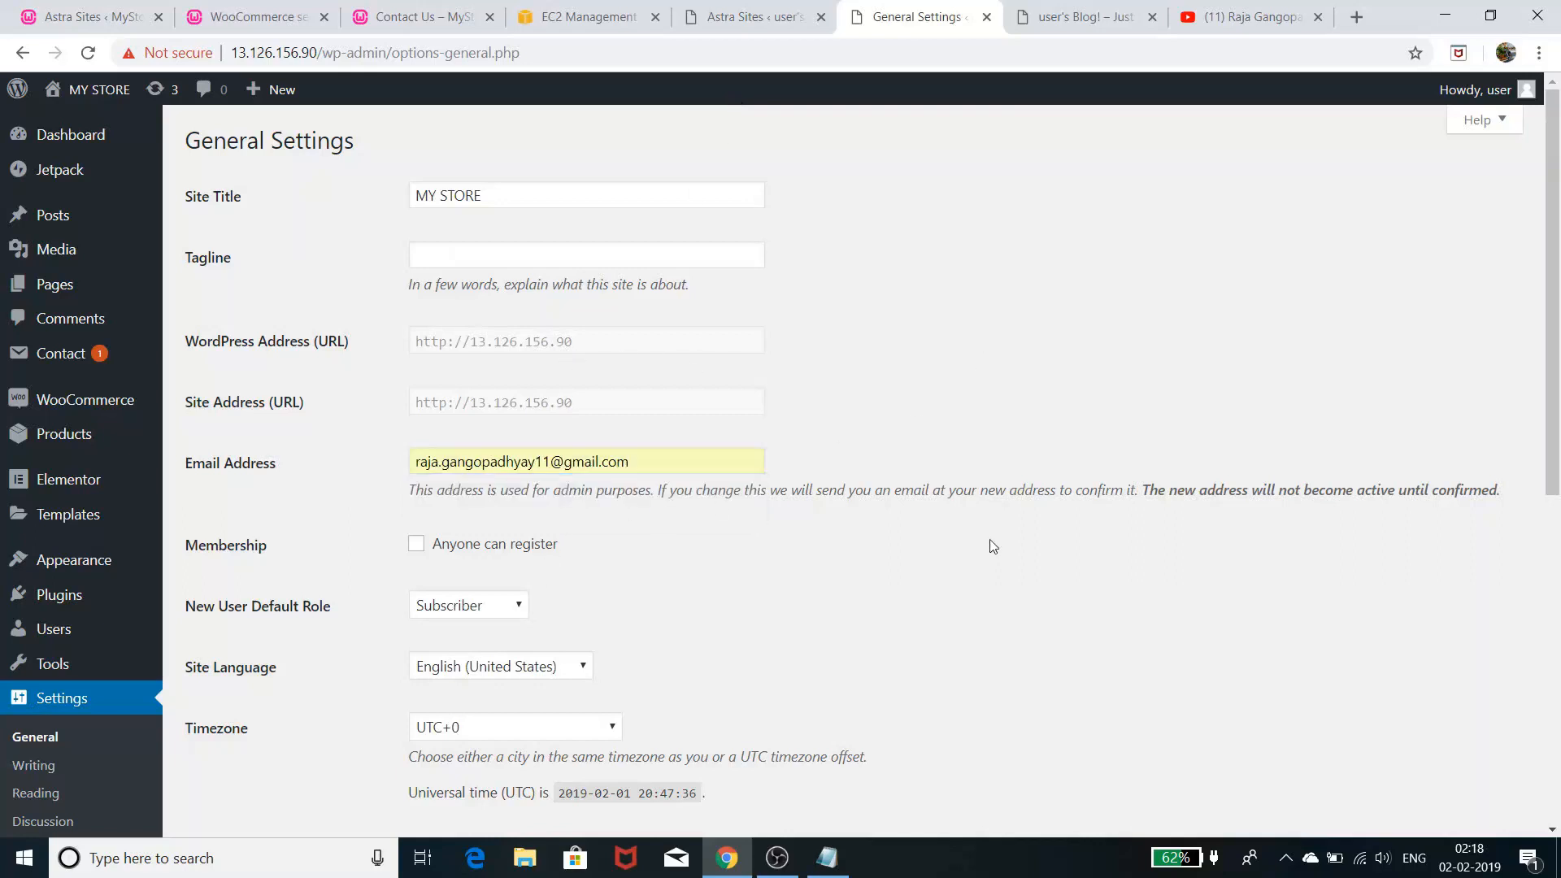
pyautogui.scroll(-4, 1006, 490)
pyautogui.scroll(-4, 1009, 488)
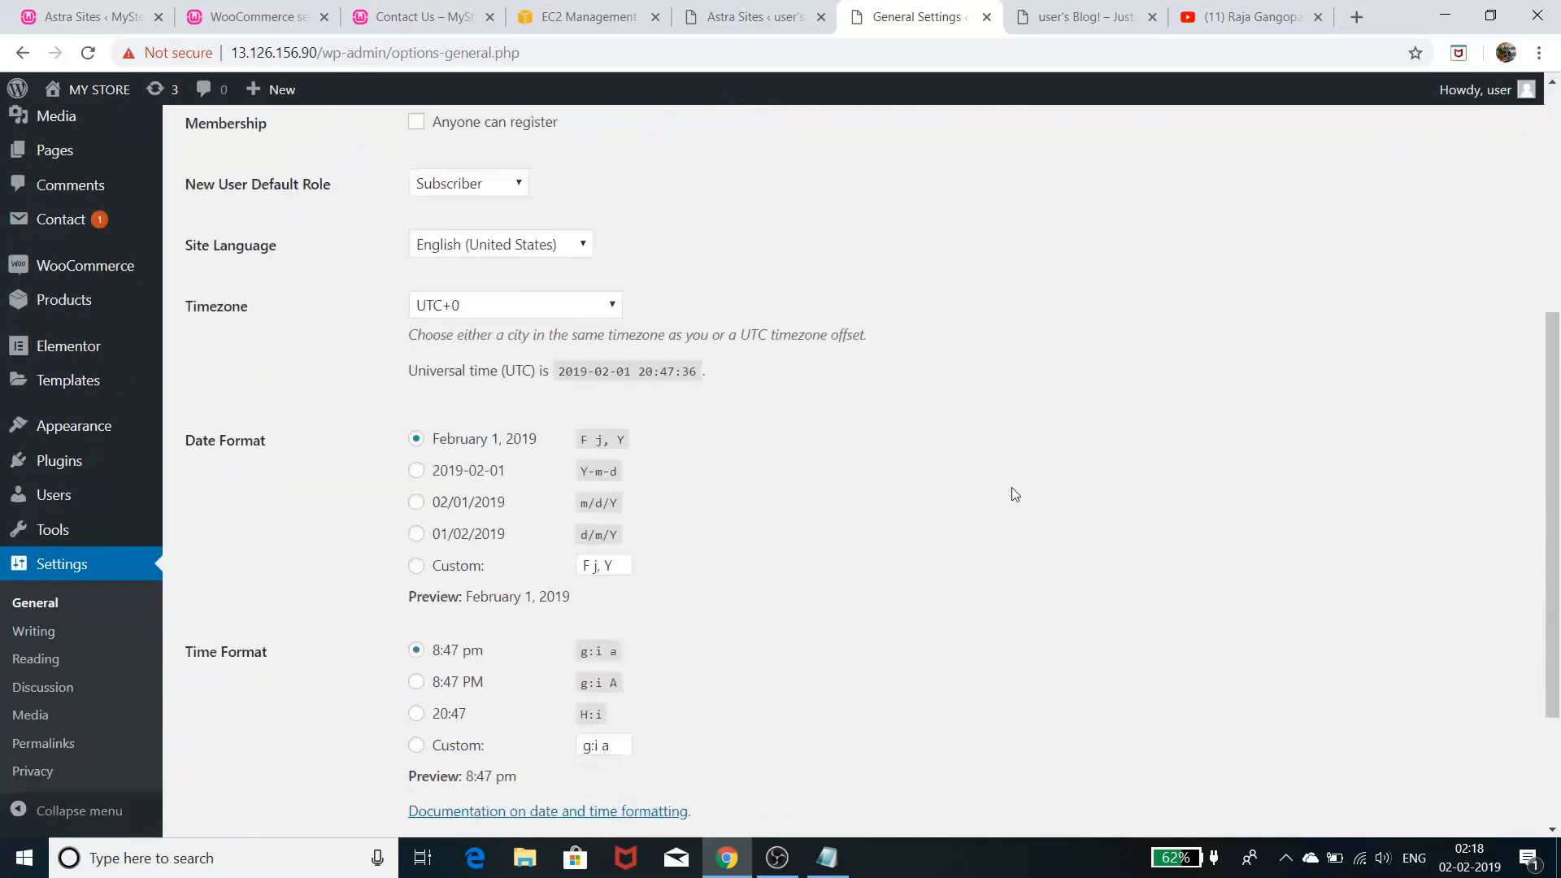
pyautogui.click(275, 736)
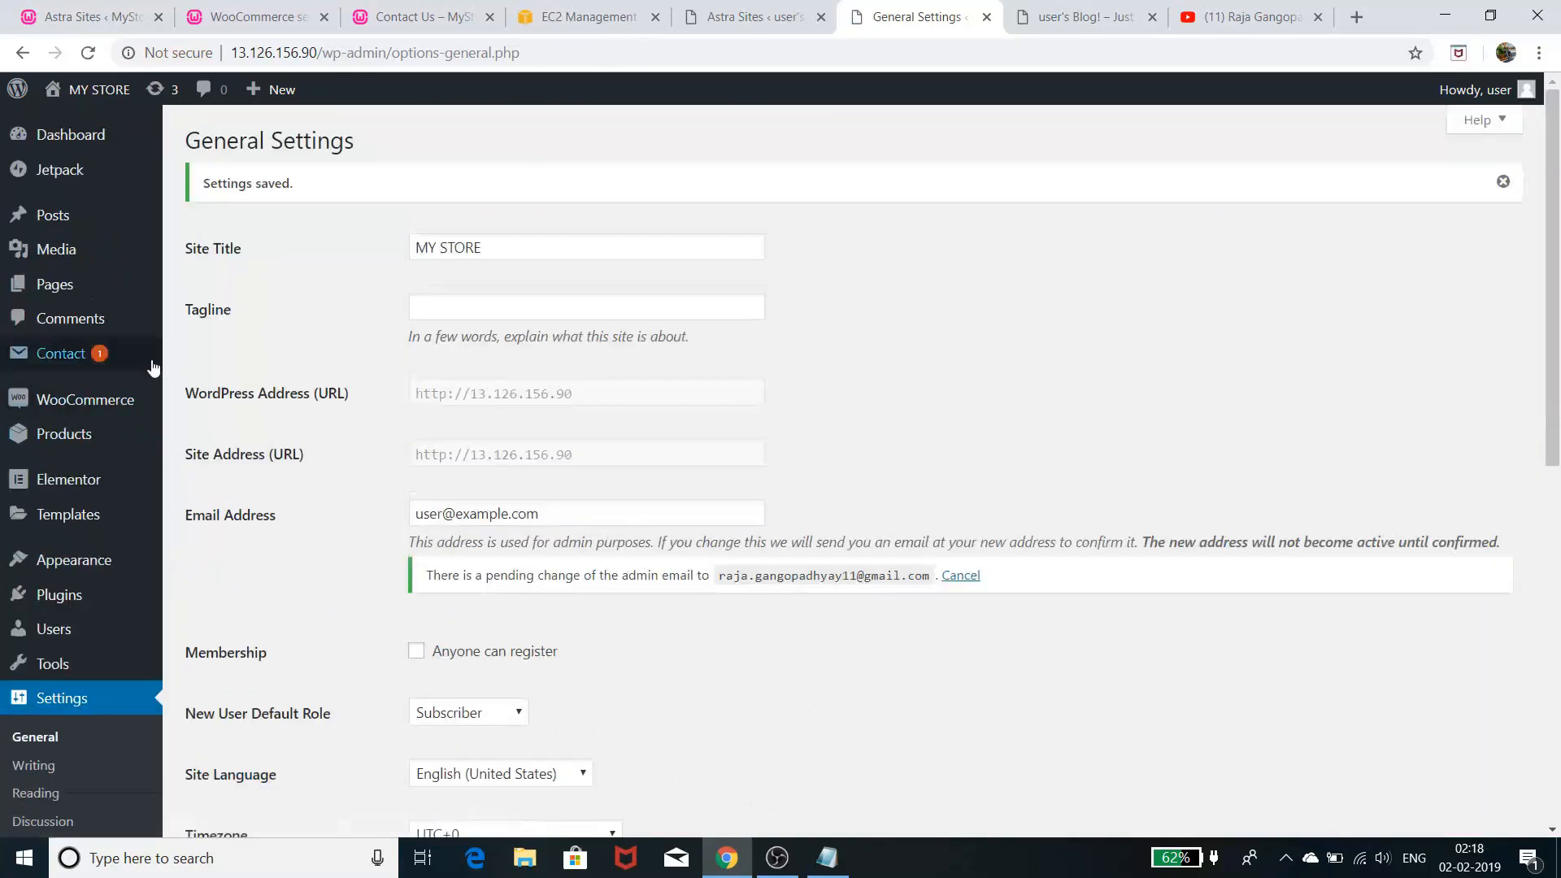
# - Go to WooCommerce Settings > Products > Inventory
pyautogui.click(92, 400)
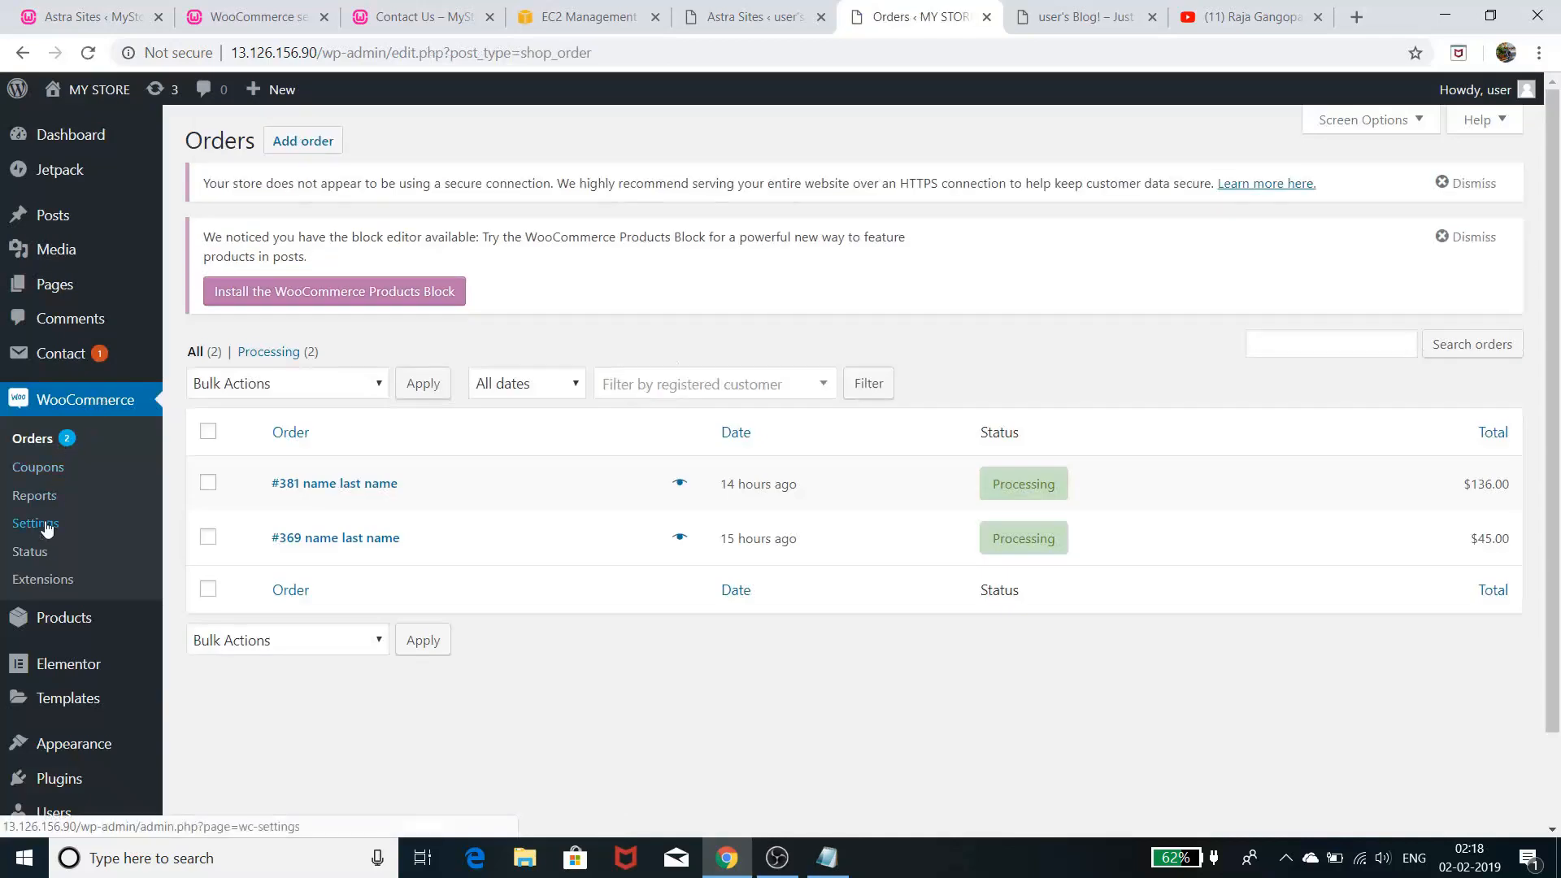
pyautogui.click(45, 524)
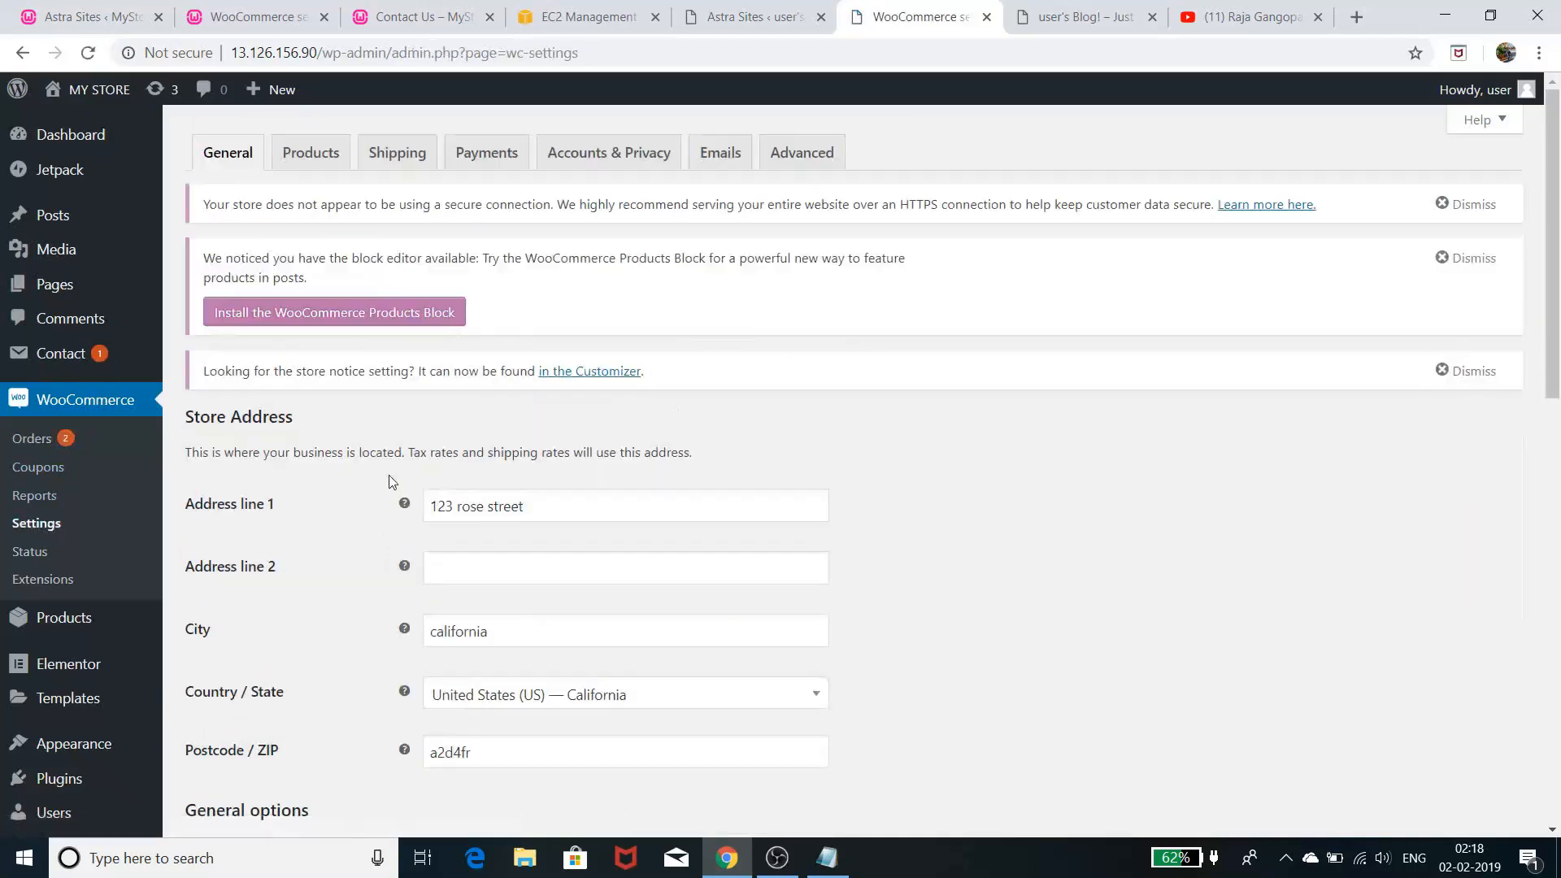
pyautogui.click(324, 162)
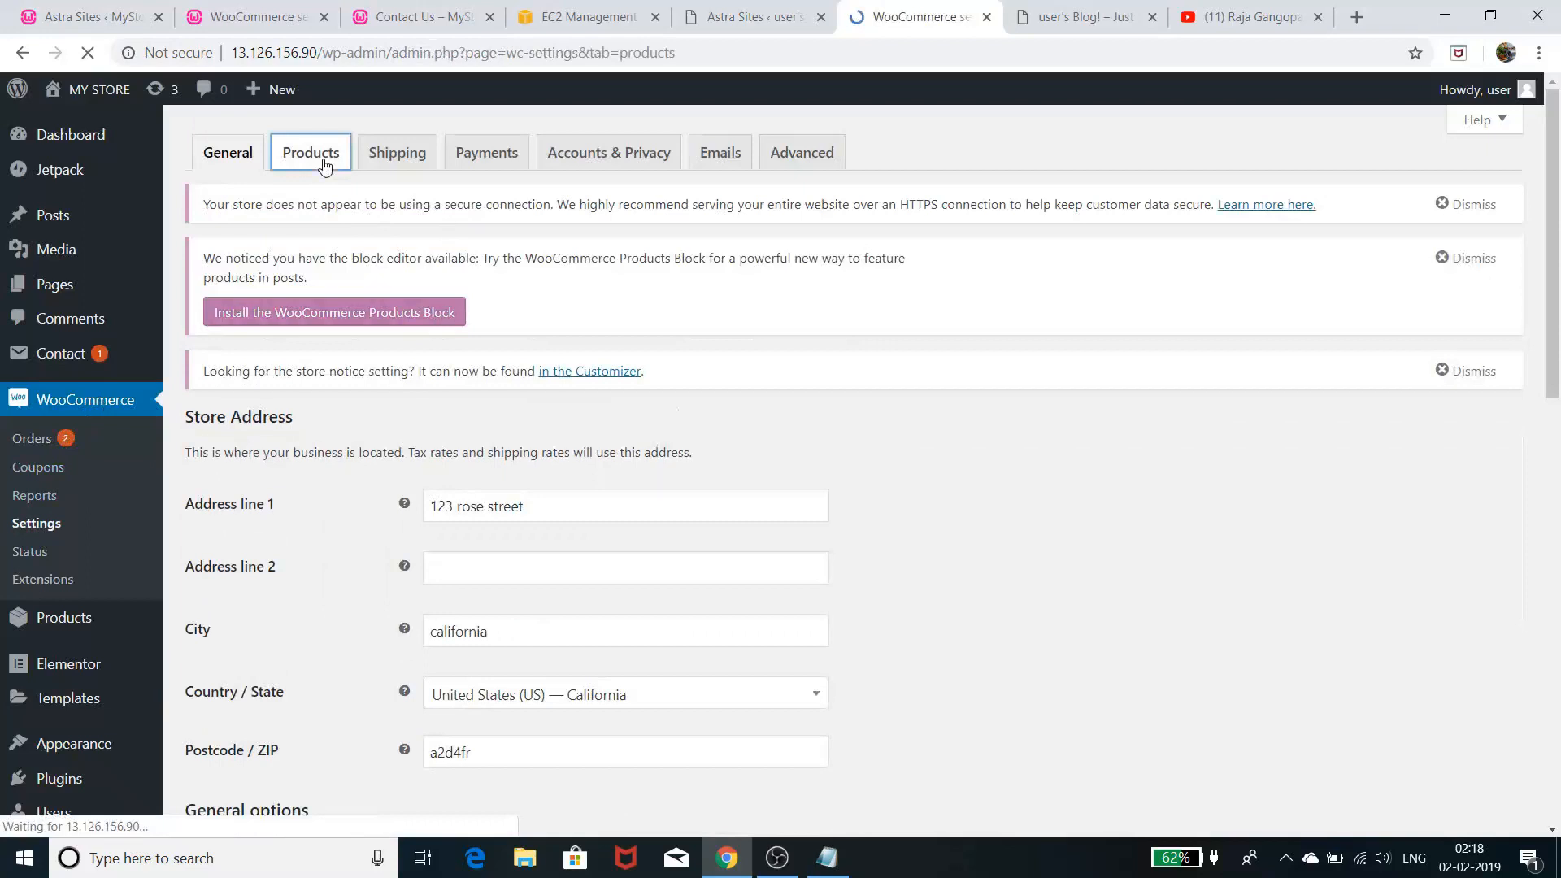
pyautogui.click(271, 359)
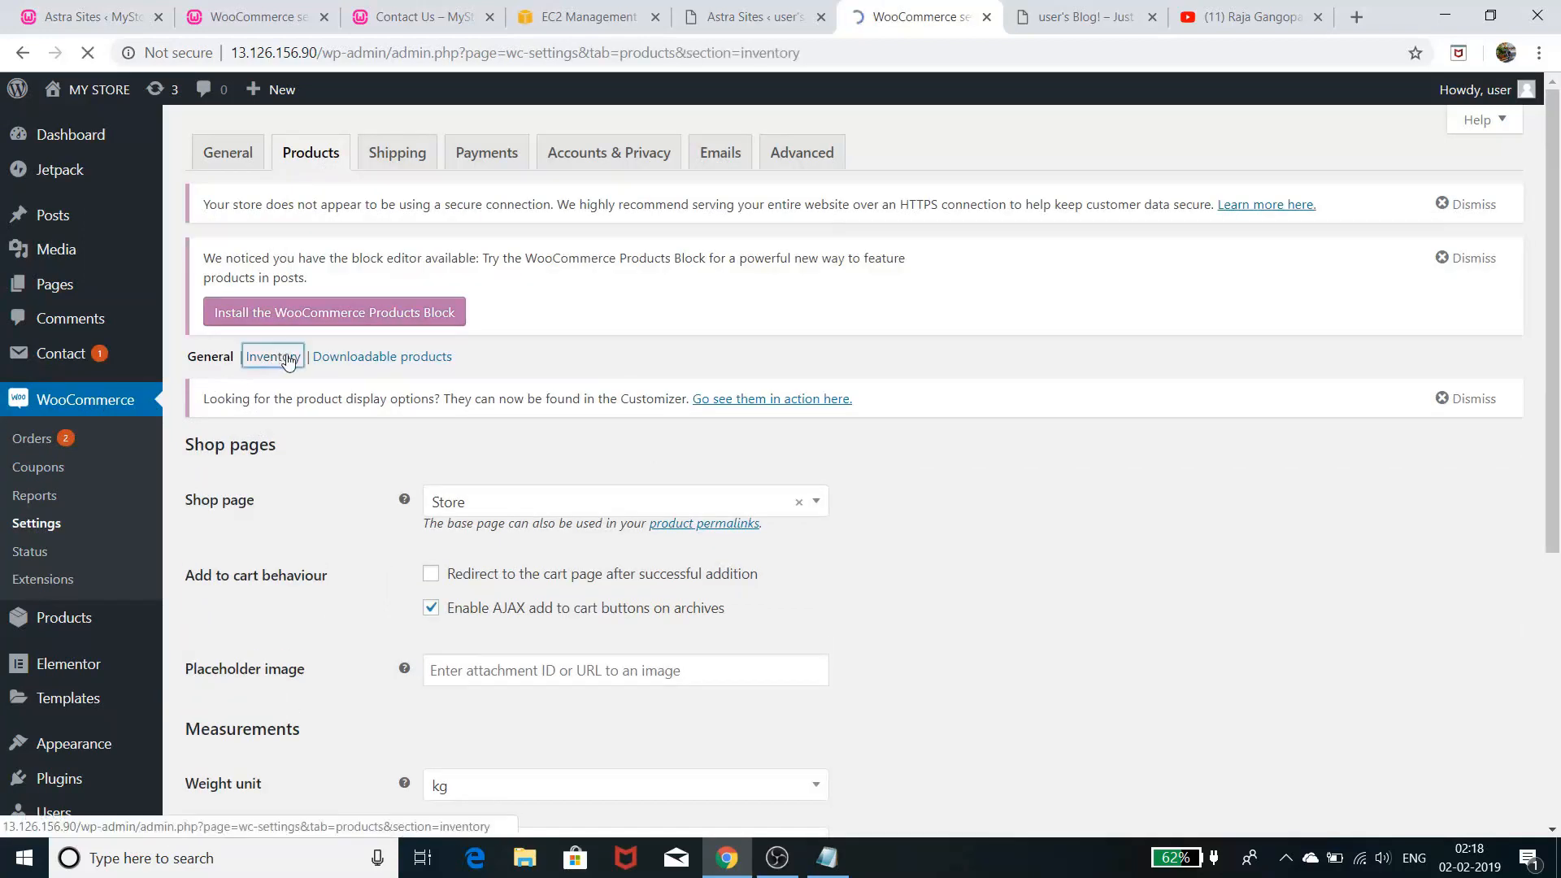
# - Replace the Notification recipient with the admin's new email address and save the inventory settings
pyautogui.scroll(-2, 943, 561)
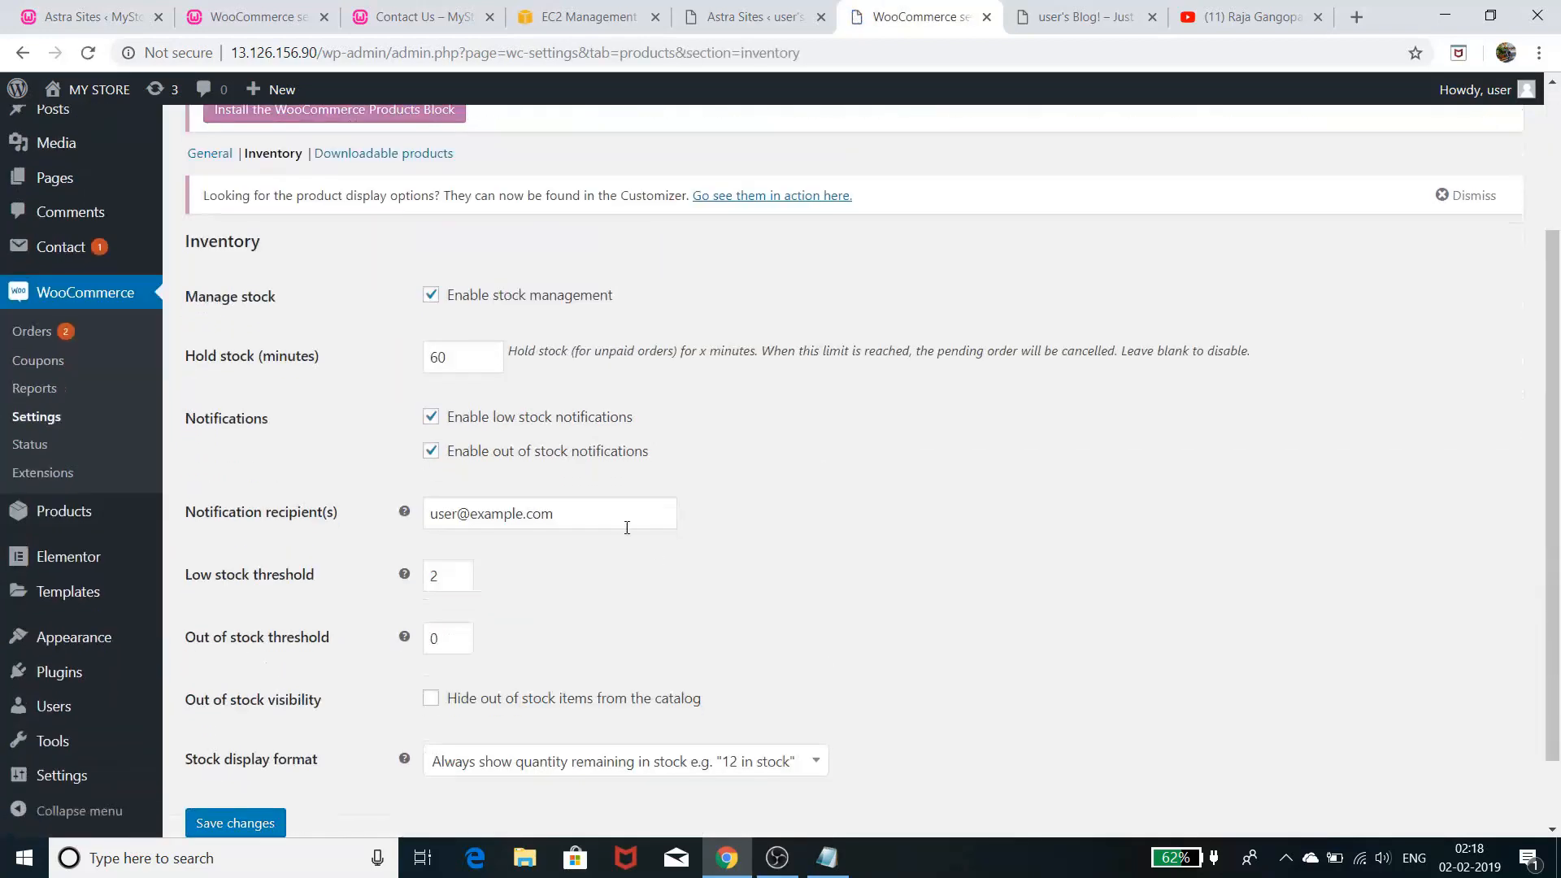
pyautogui.moveTo(572, 518); pyautogui.dragTo(399, 529)
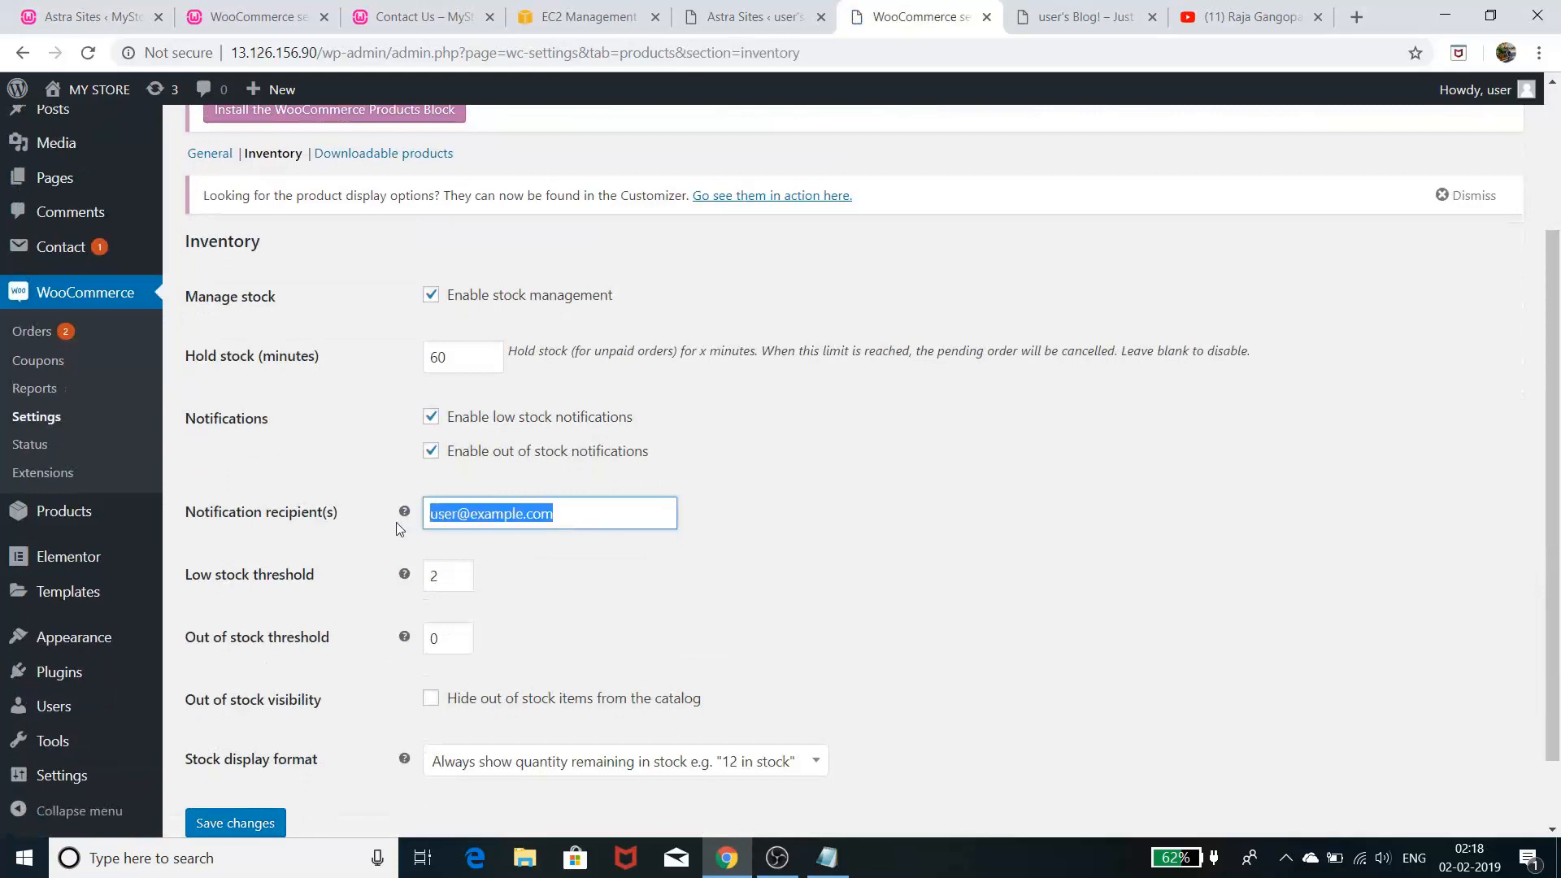
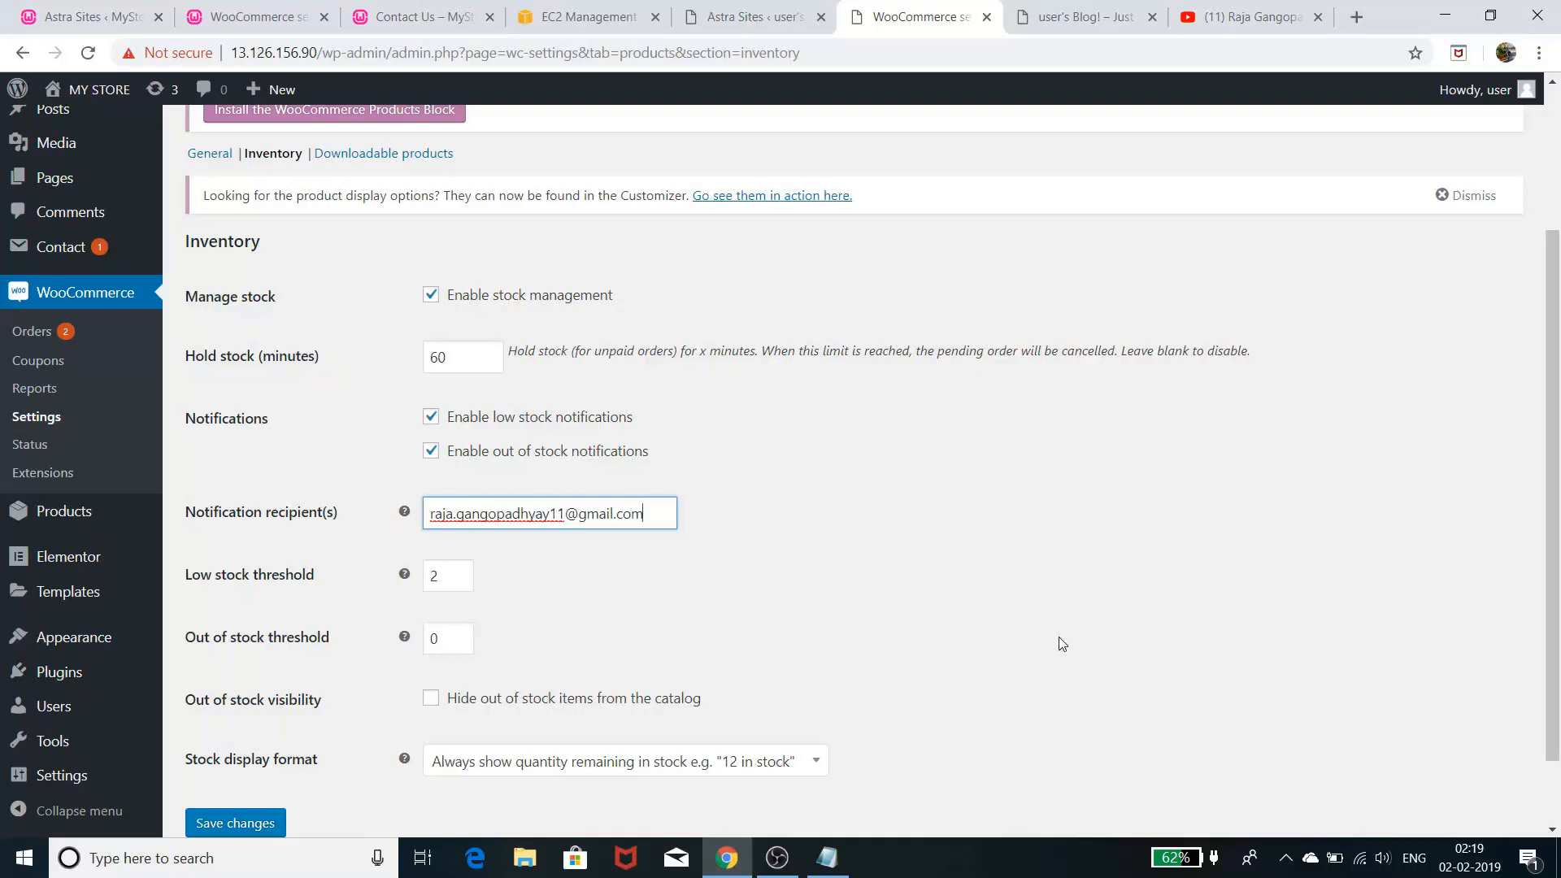
pyautogui.click(927, 658)
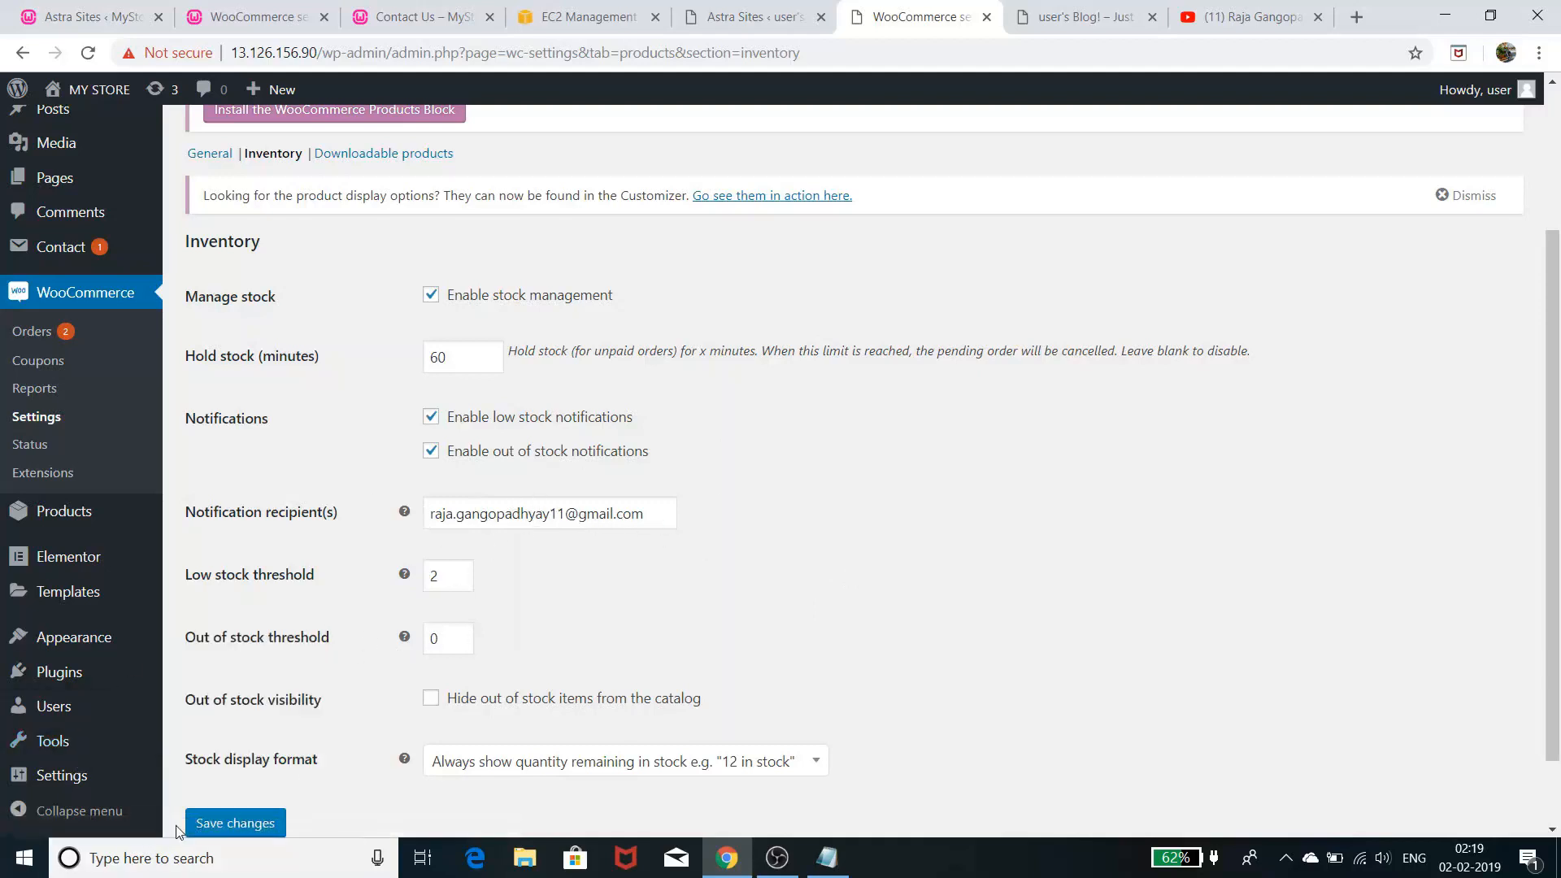
pyautogui.click(209, 822)
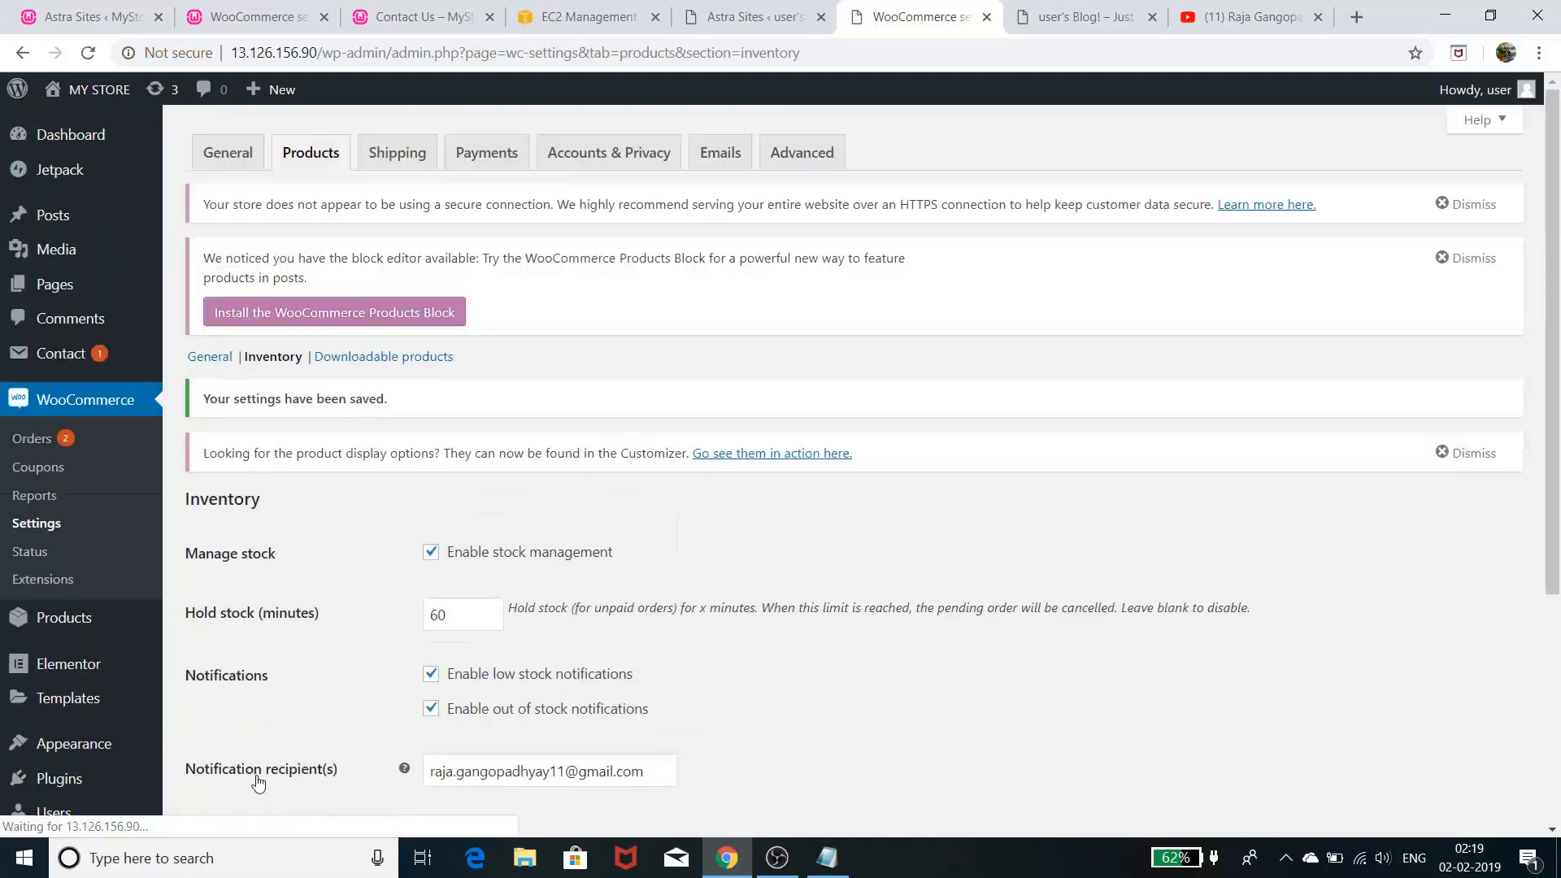
# - Tick the option to hide out-of-stock items from the catalog
pyautogui.scroll(-4, 366, 687)
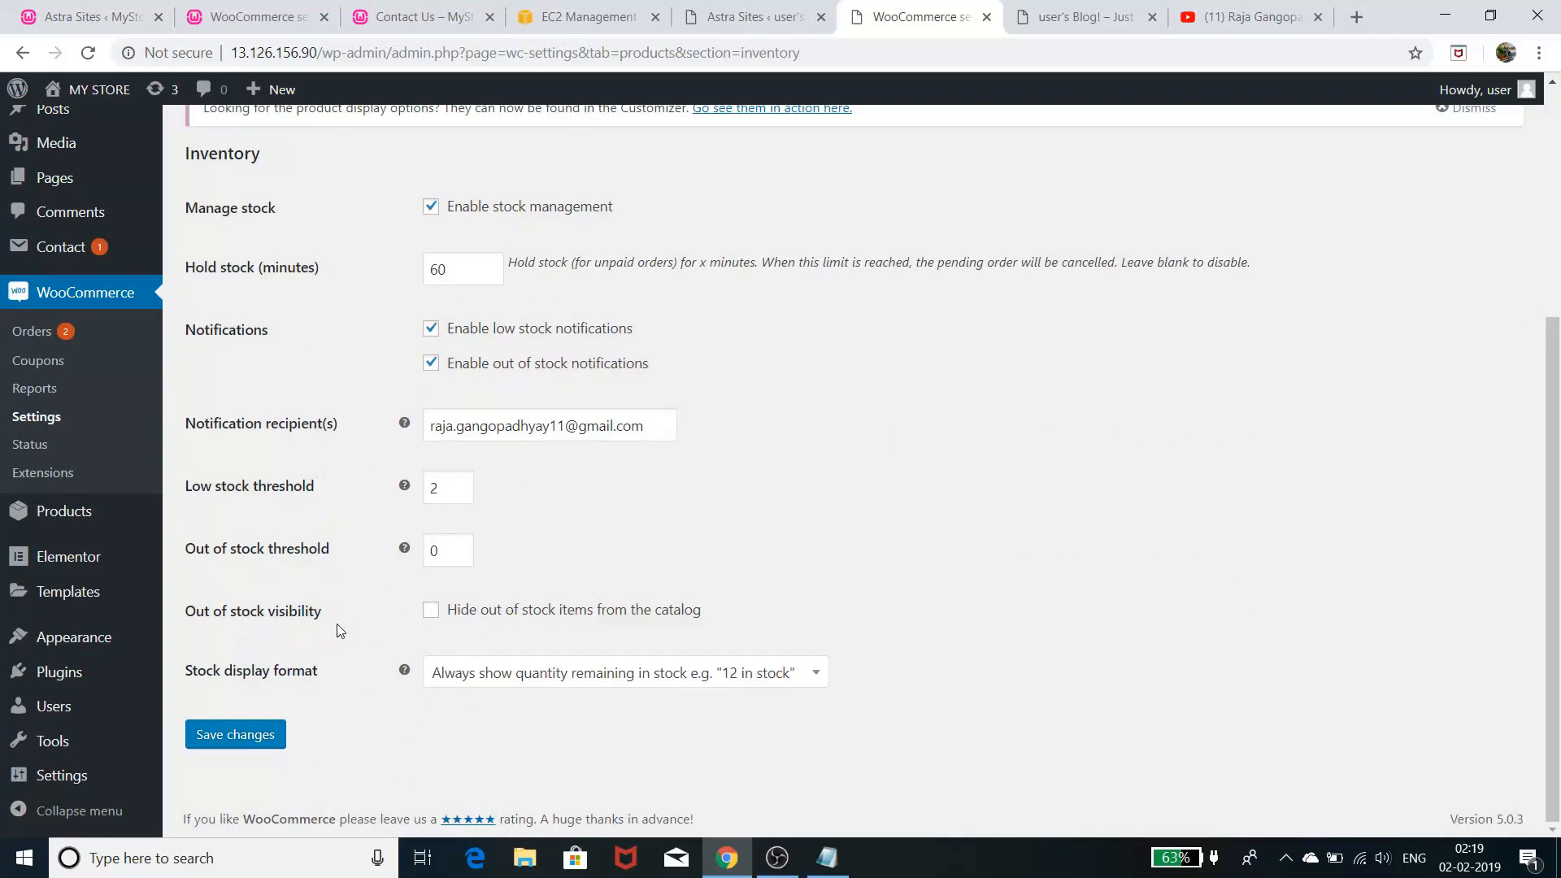
pyautogui.click(426, 618)
pyautogui.scroll(5, 474, 613)
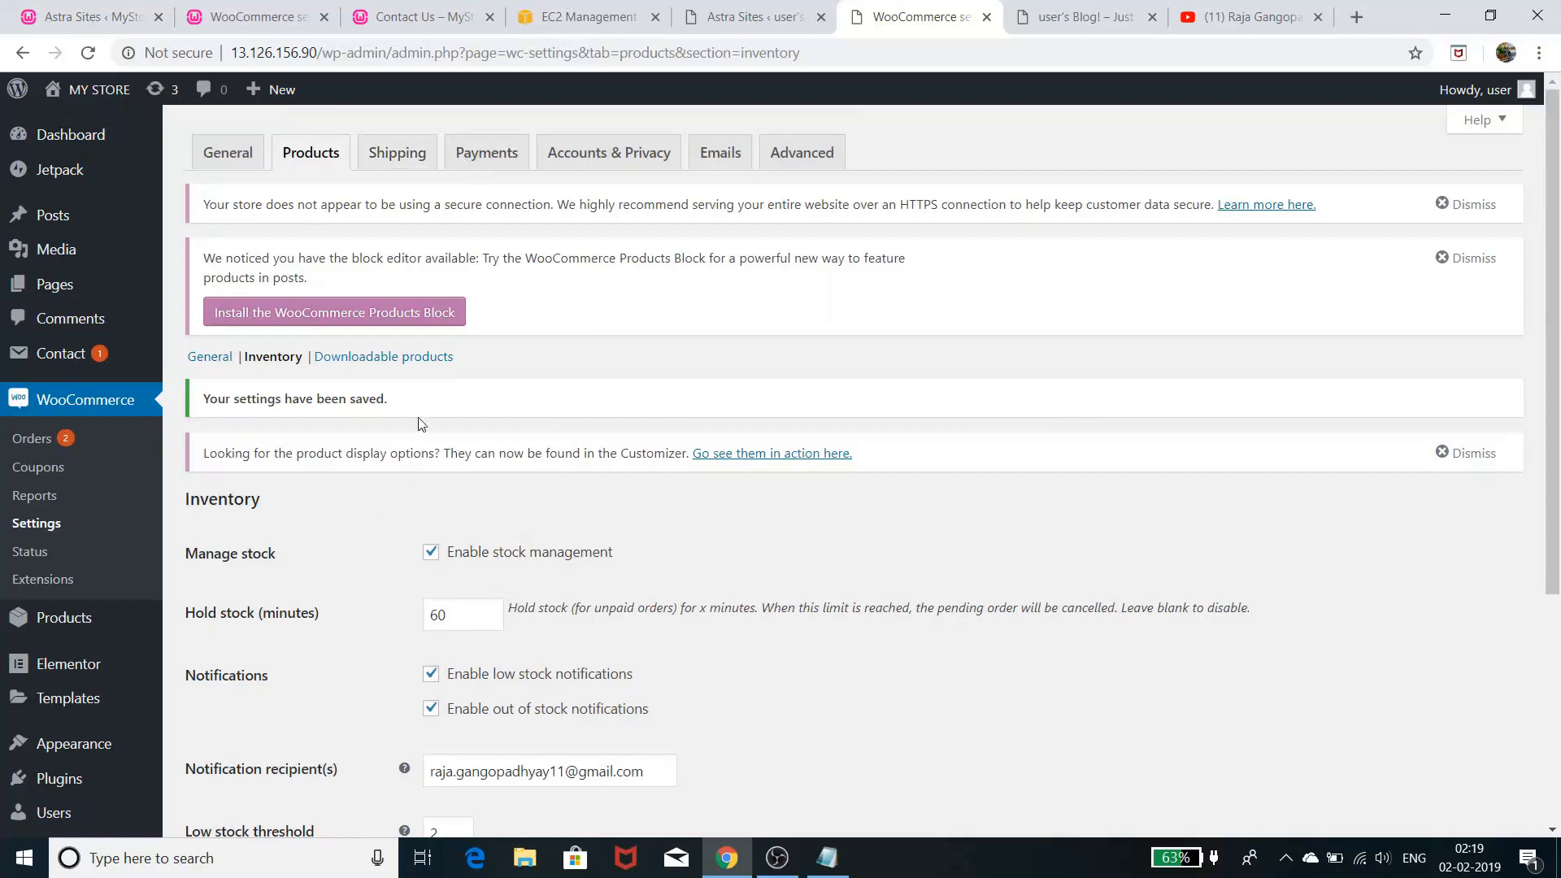
# - View Downloadable products settings, leaving File download method on Force downloads
pyautogui.click(412, 356)
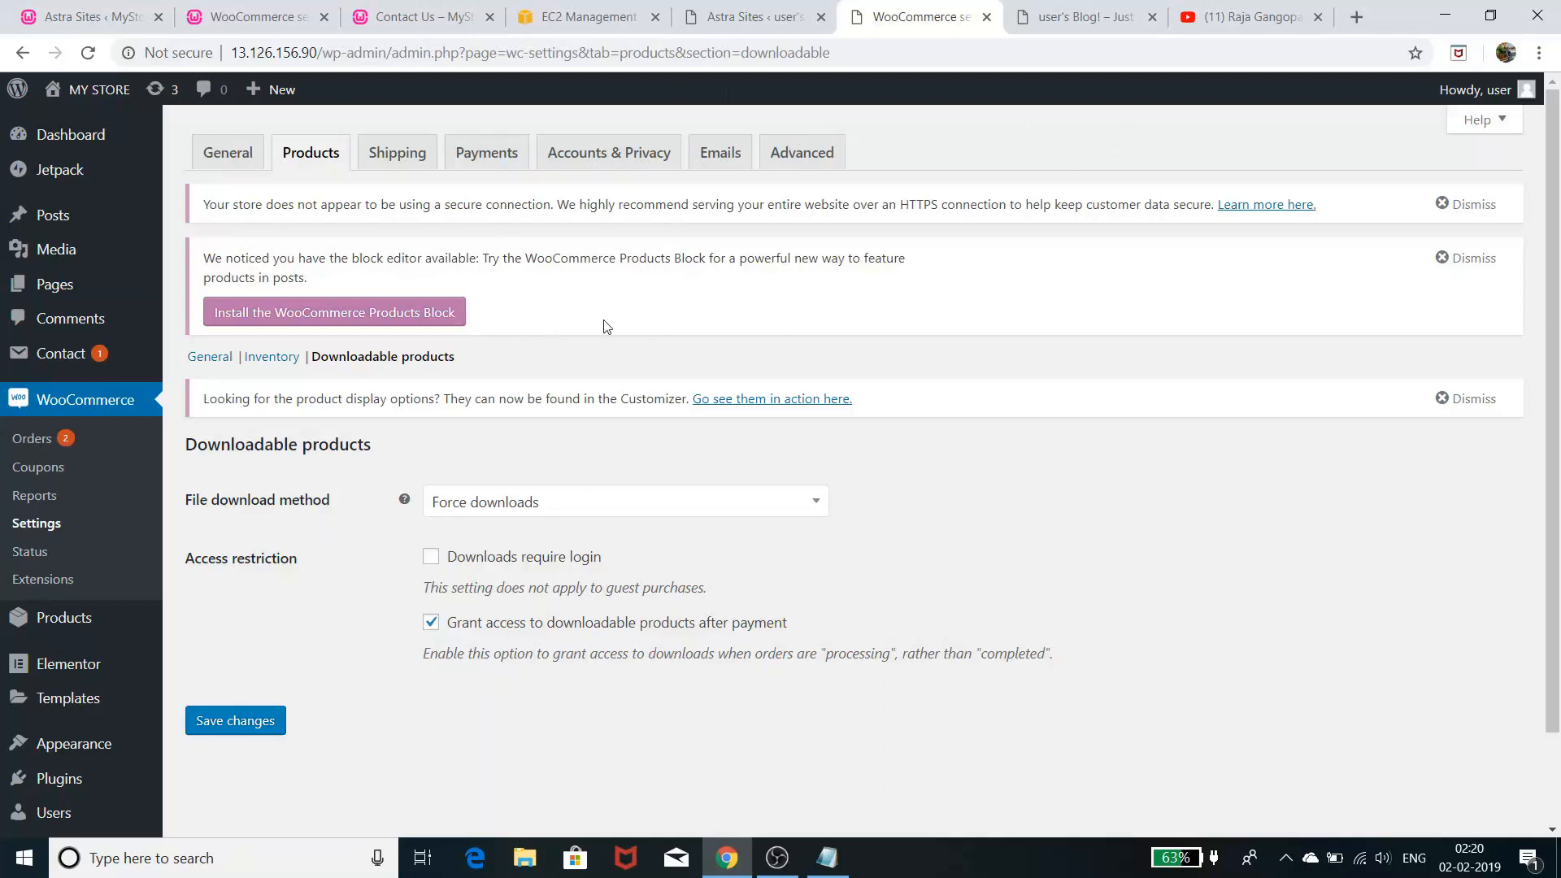
pyautogui.click(611, 504)
pyautogui.click(612, 504)
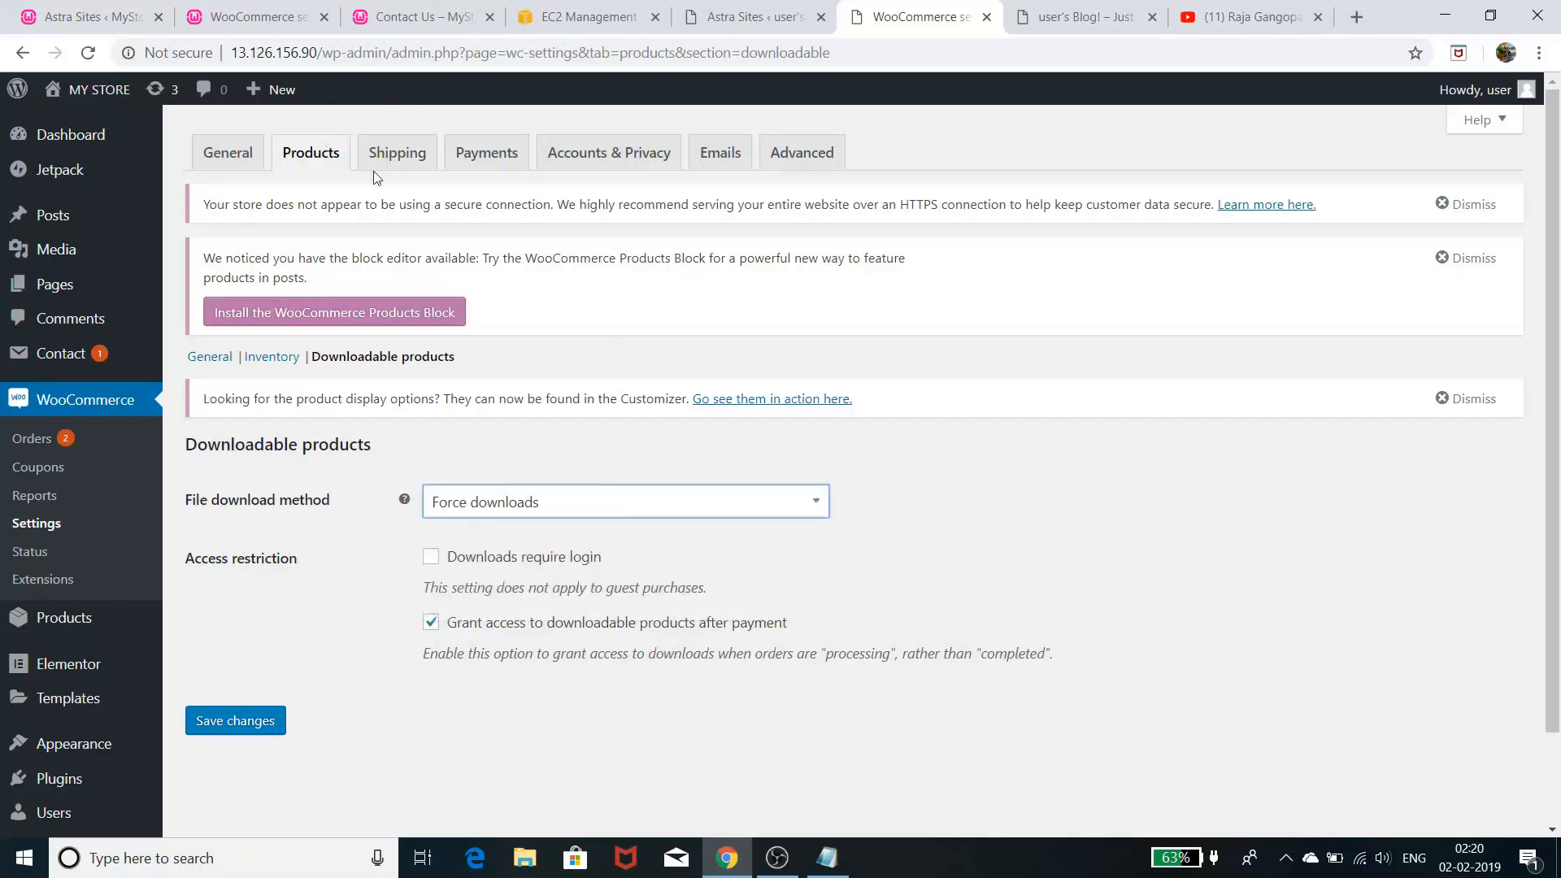
pyautogui.click(405, 160)
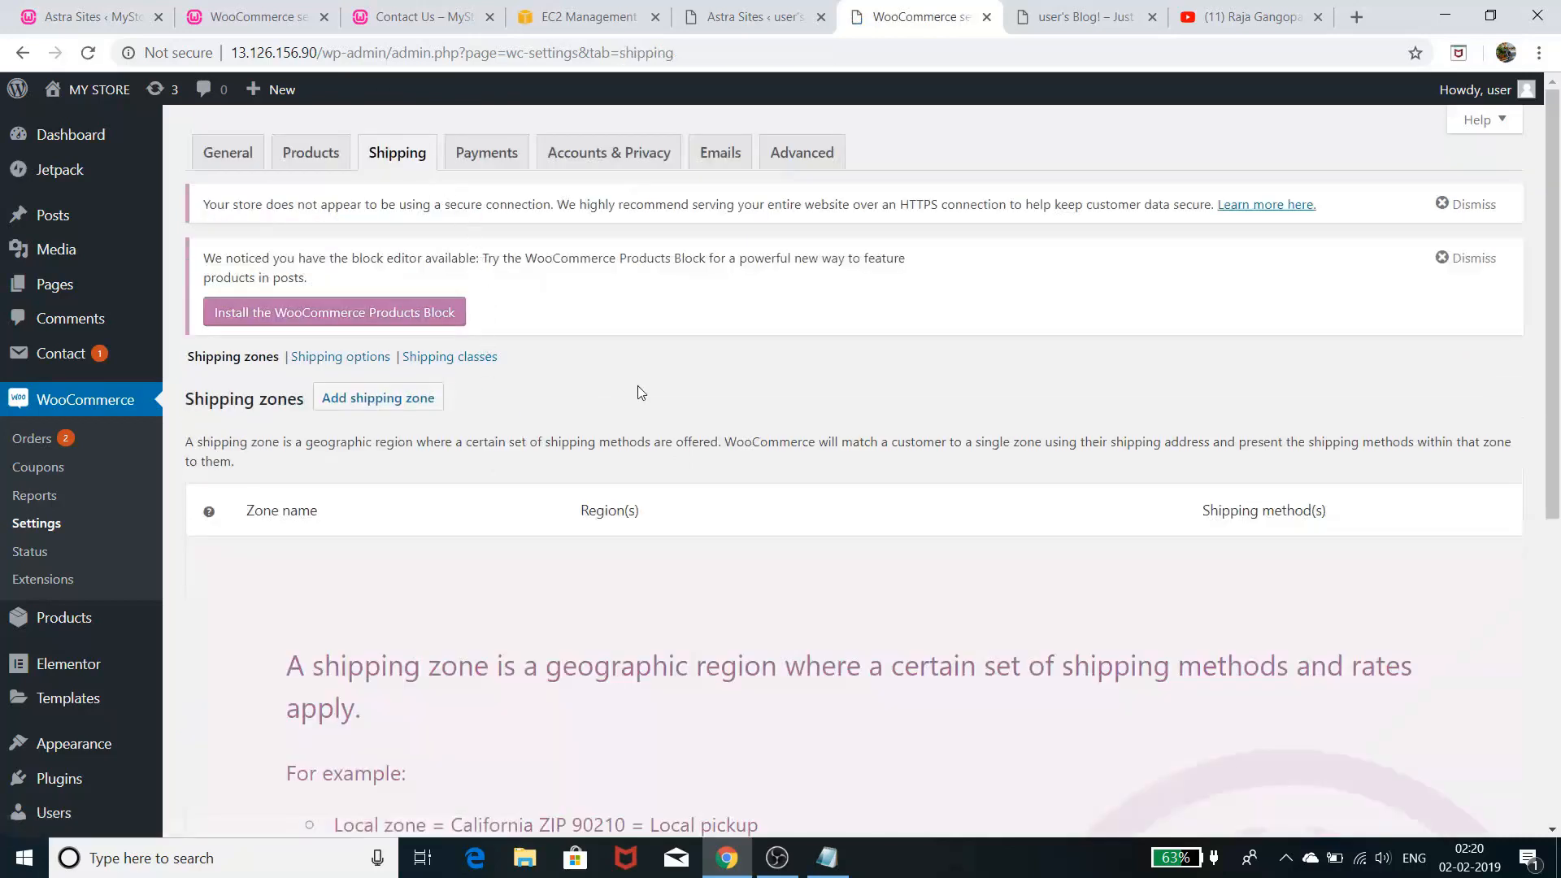
# - Review Shipping options, Shipping classes and Payments, then switch to the other store's settings
pyautogui.click(358, 359)
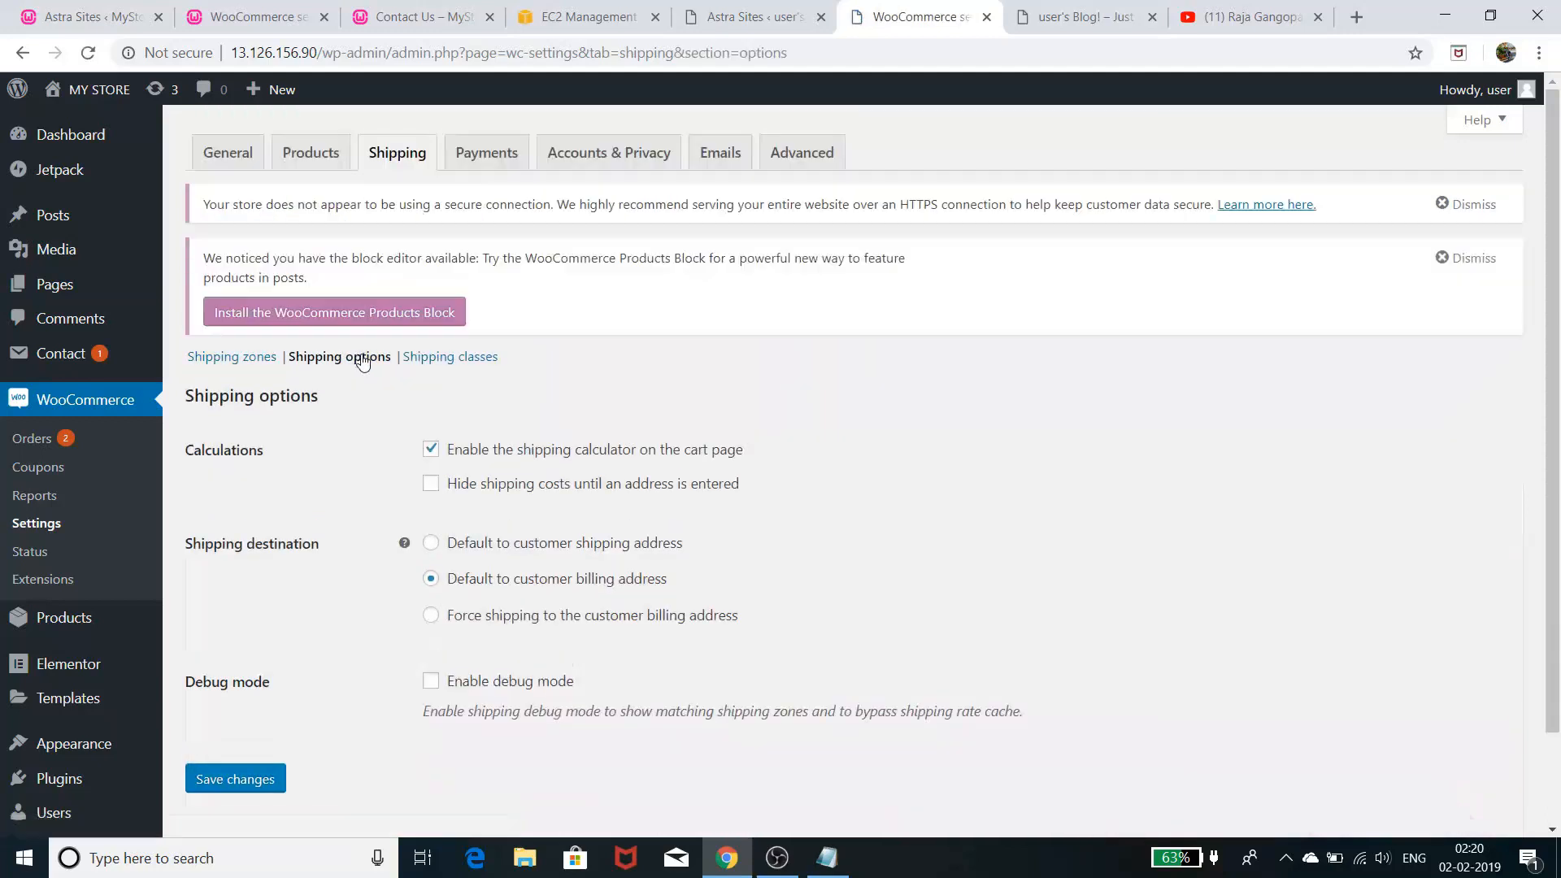
pyautogui.click(446, 359)
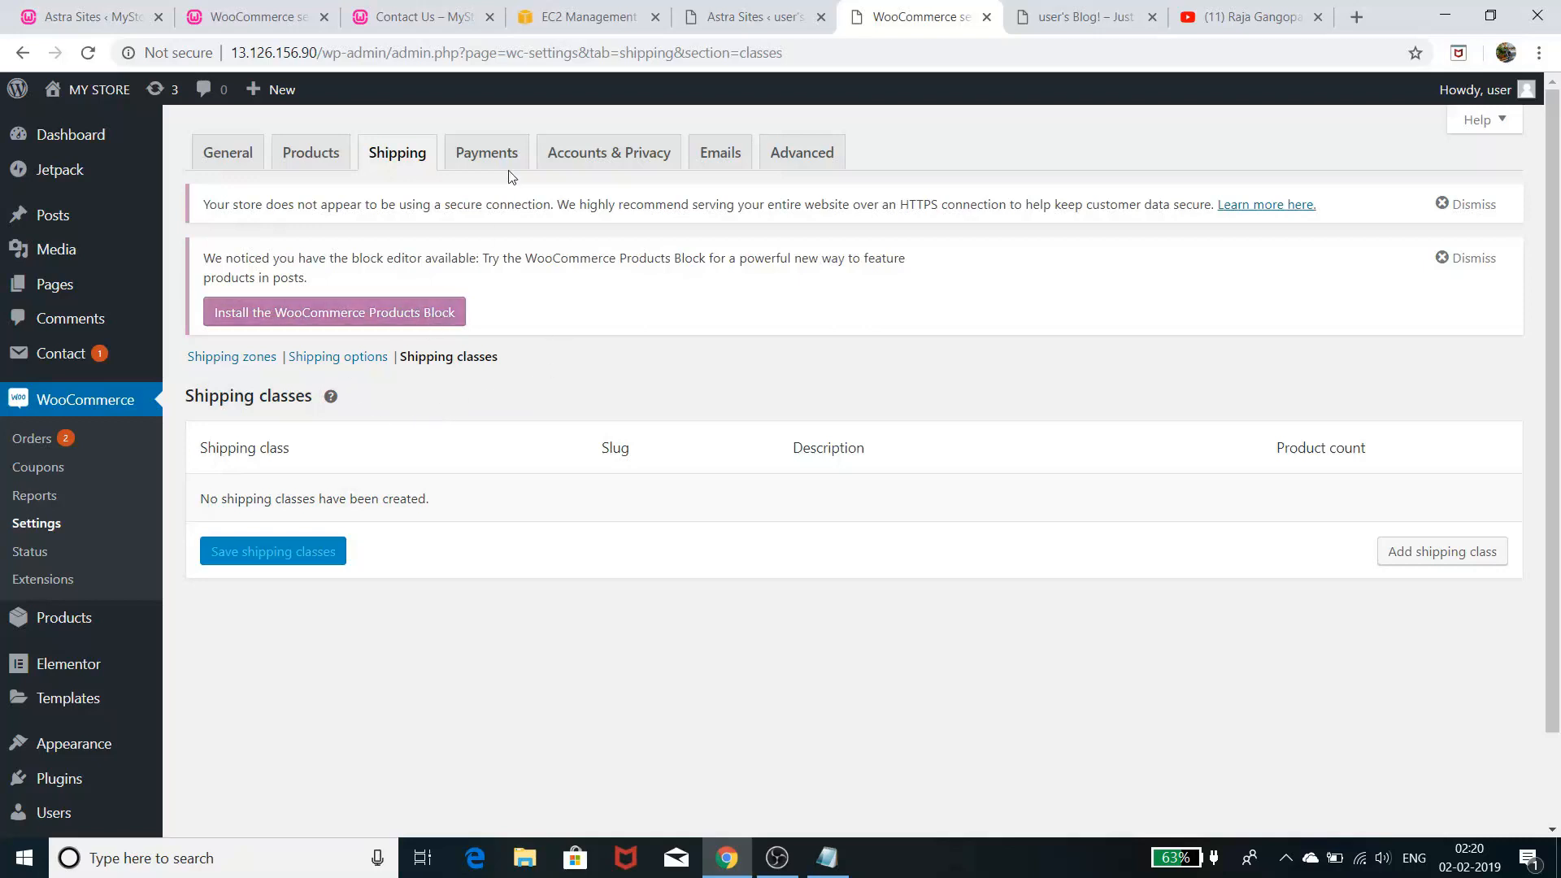
pyautogui.click(488, 154)
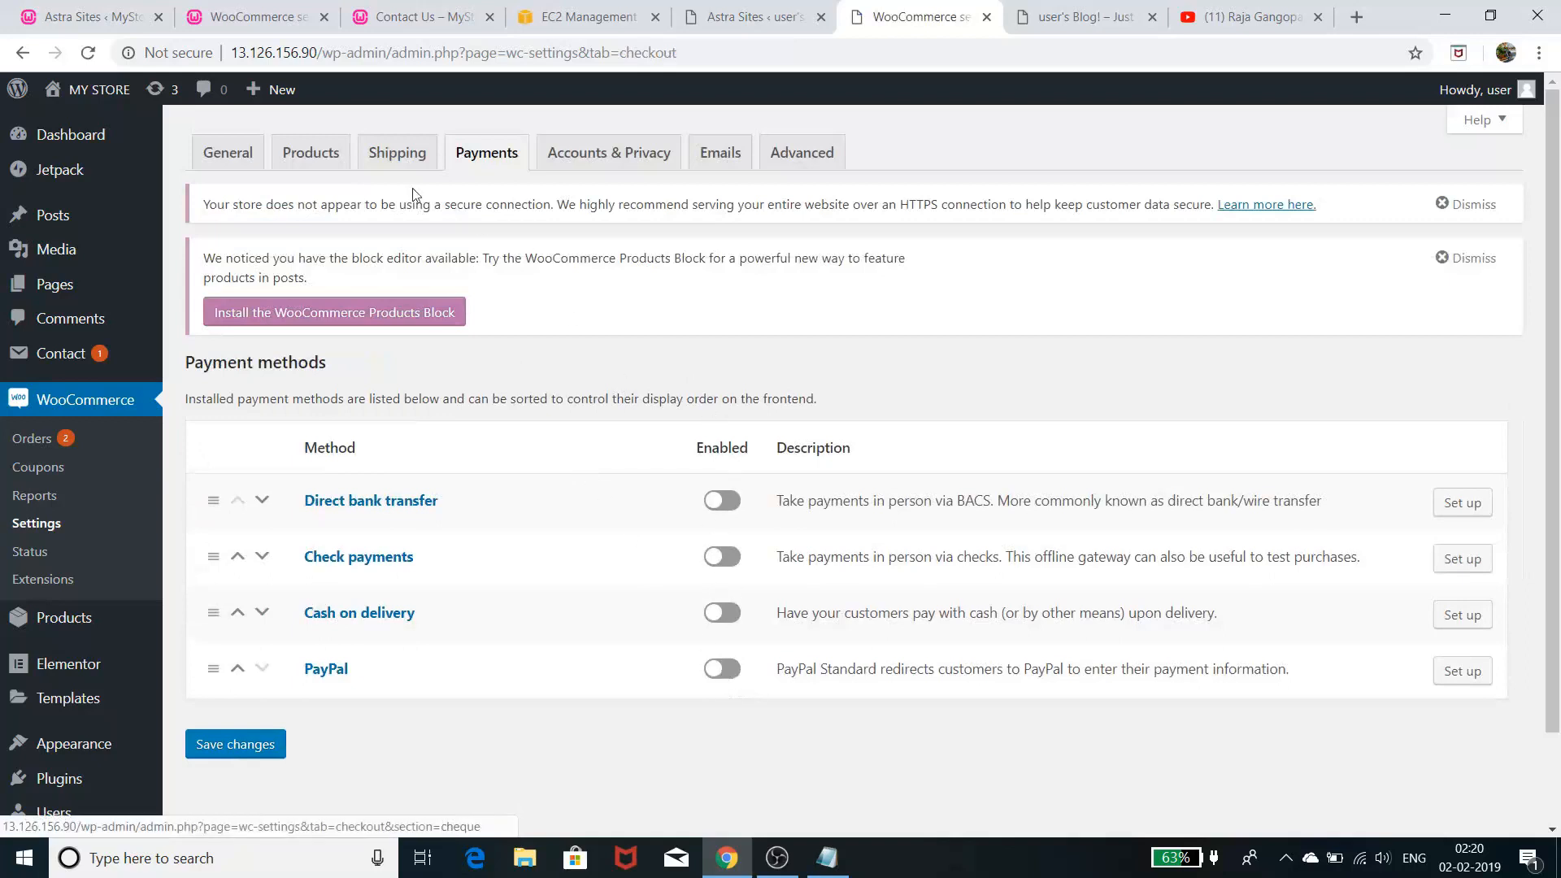
pyautogui.click(260, 17)
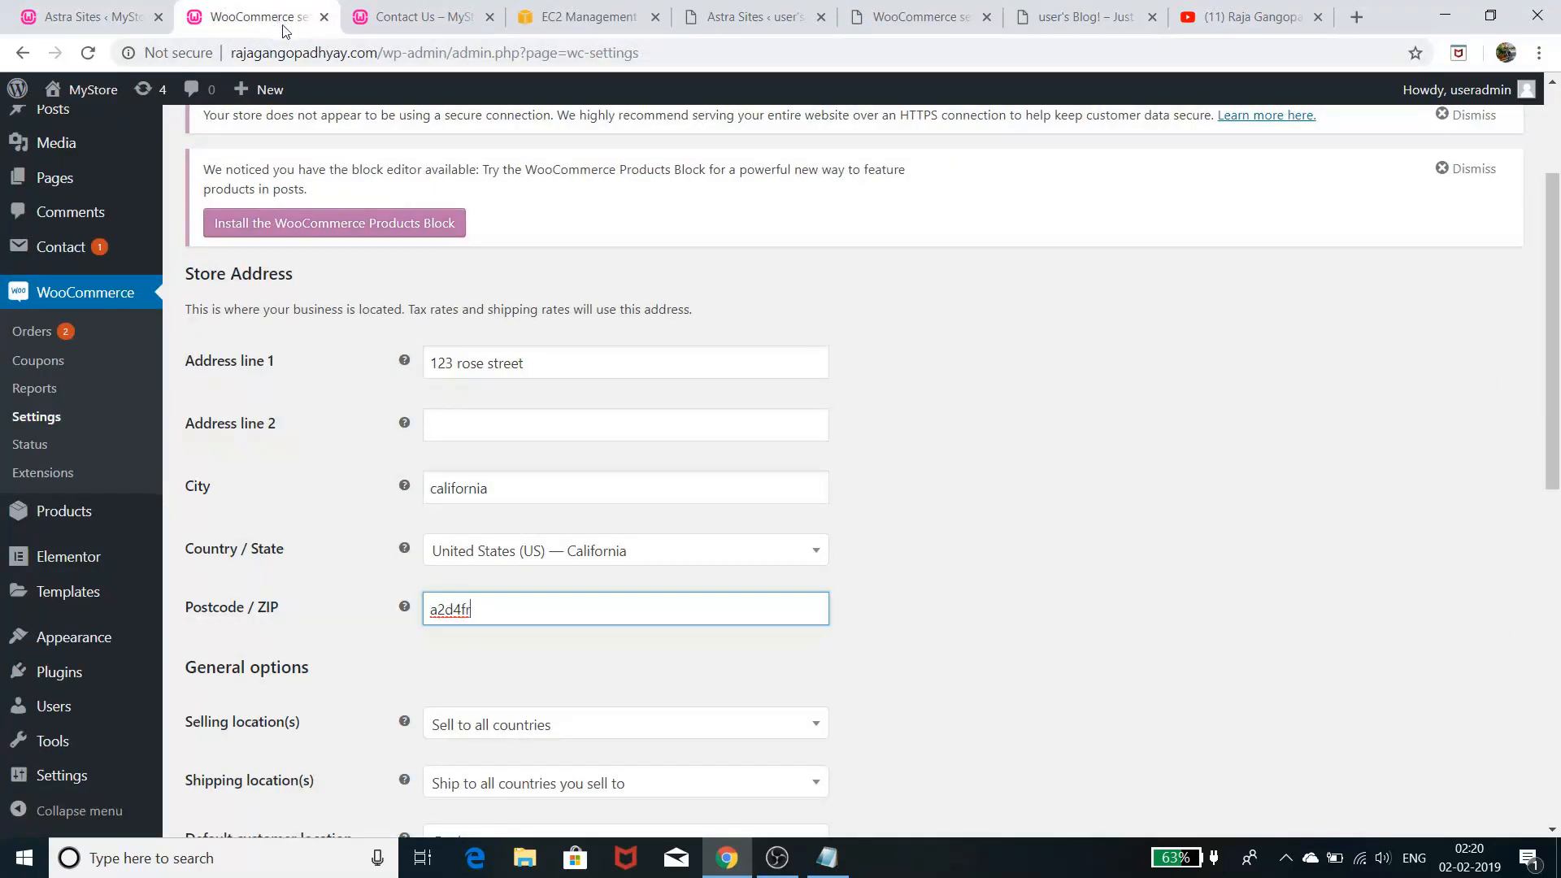
# - View the second store's enabled payment methods on the Payments tab
pyautogui.scroll(3, 447, 393)
pyautogui.click(517, 157)
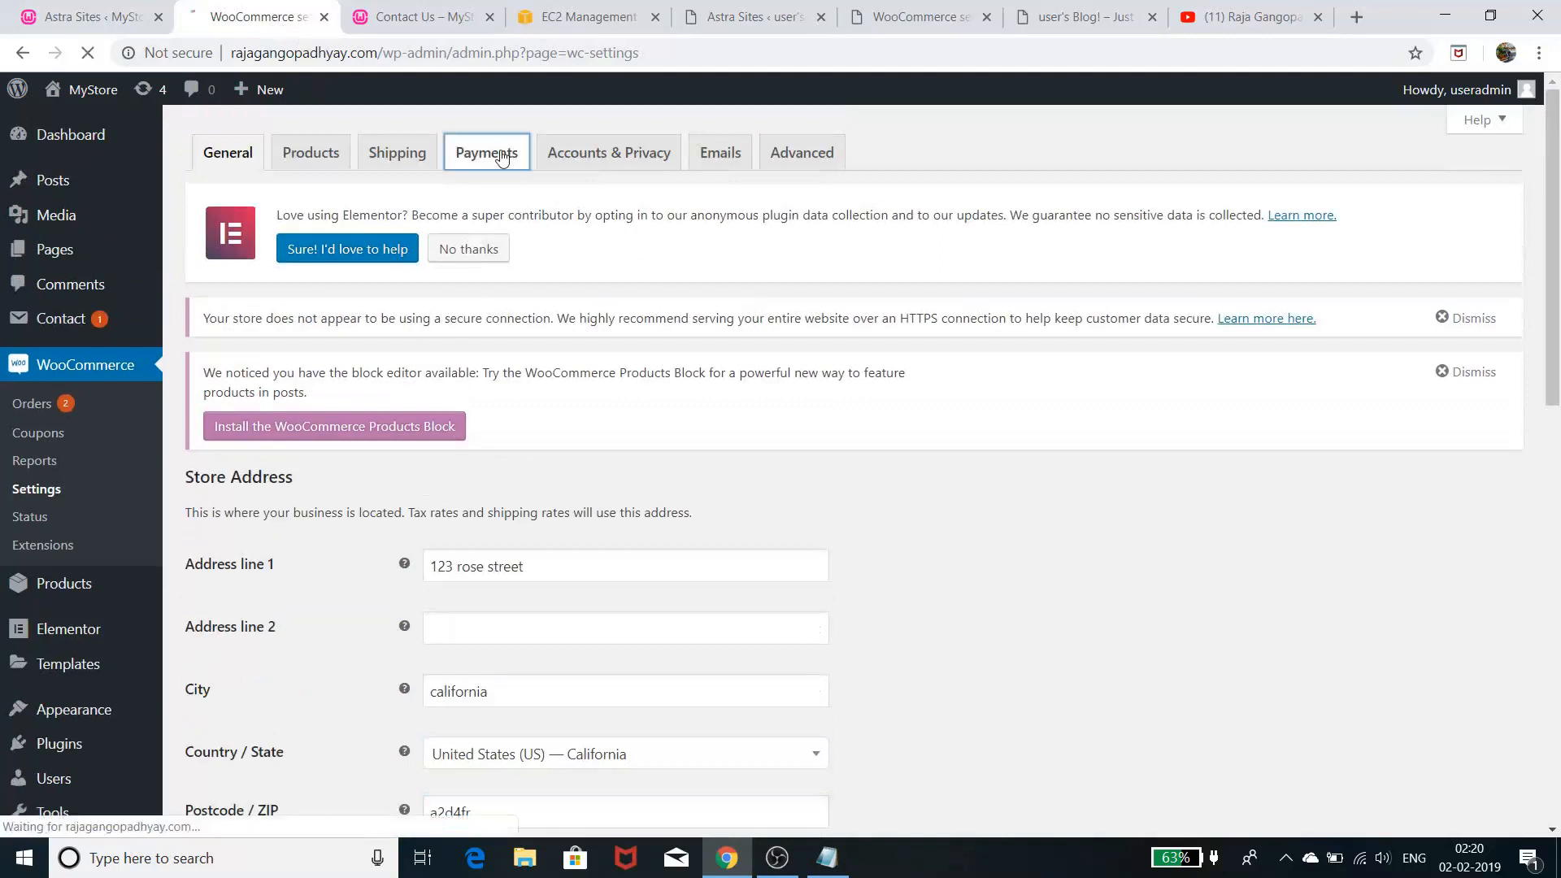
pyautogui.scroll(-2, 644, 503)
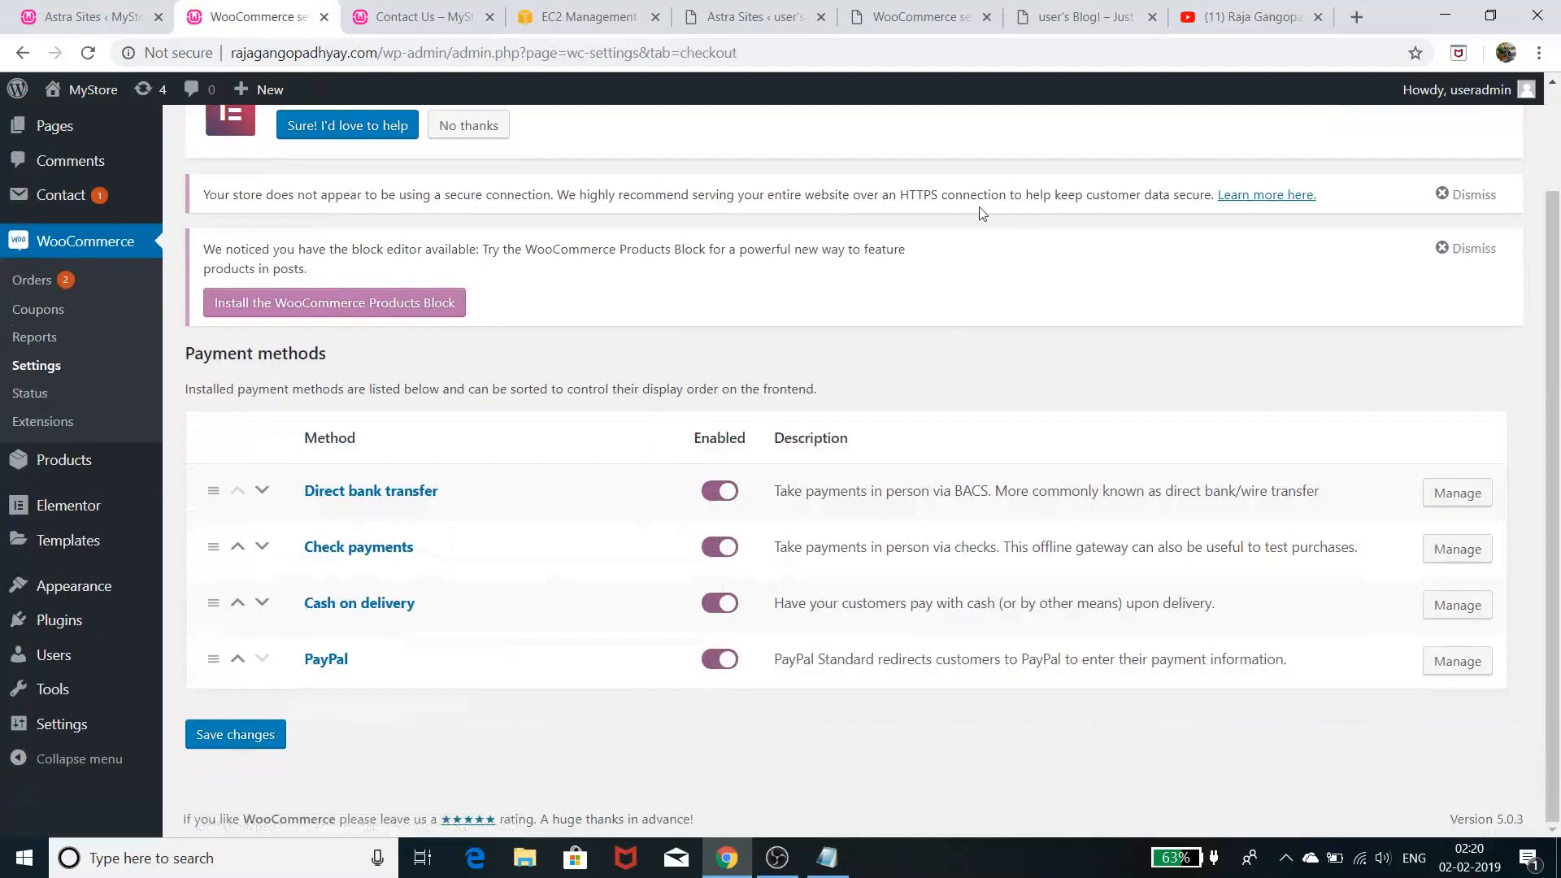
# - Take the second store's cart through to checkout, then return to the first site's storefront
pyautogui.click(415, 17)
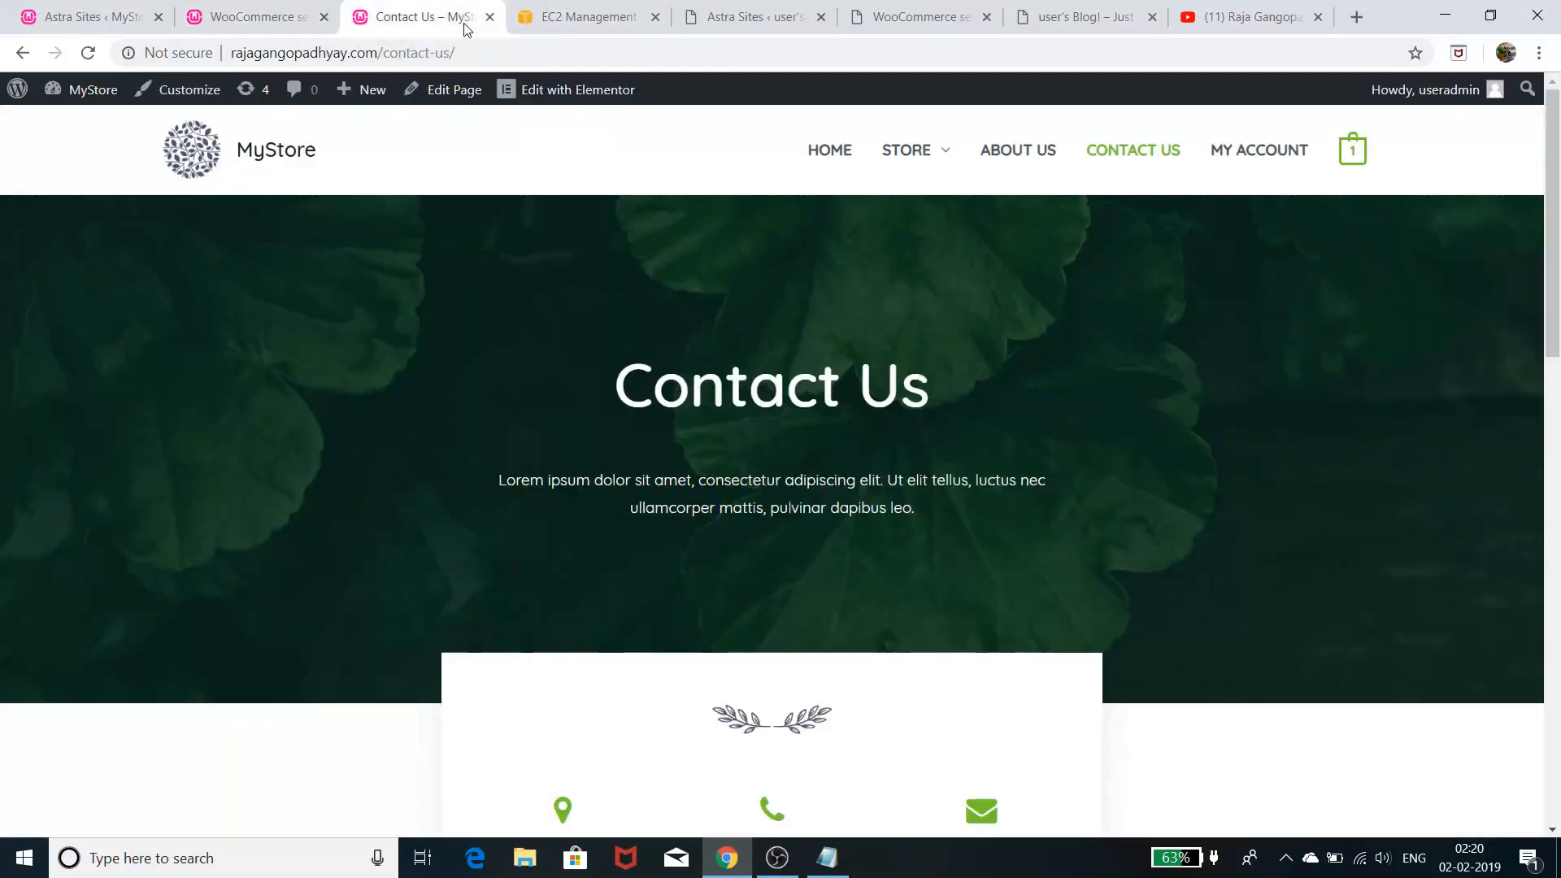
pyautogui.moveTo(1353, 149)
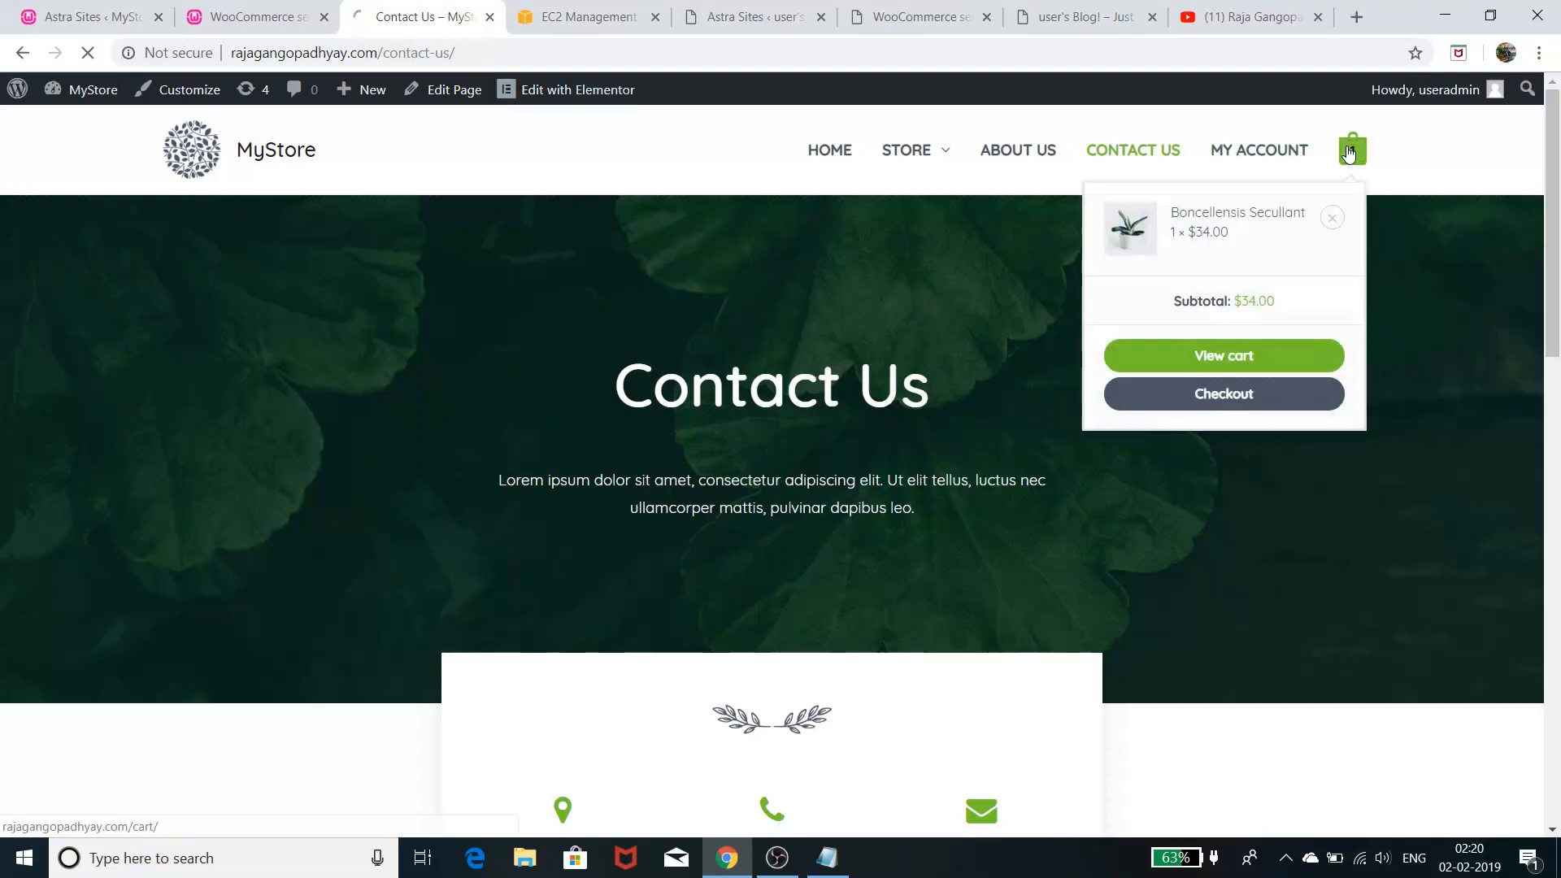
pyautogui.click(1236, 353)
pyautogui.scroll(-2, 1171, 650)
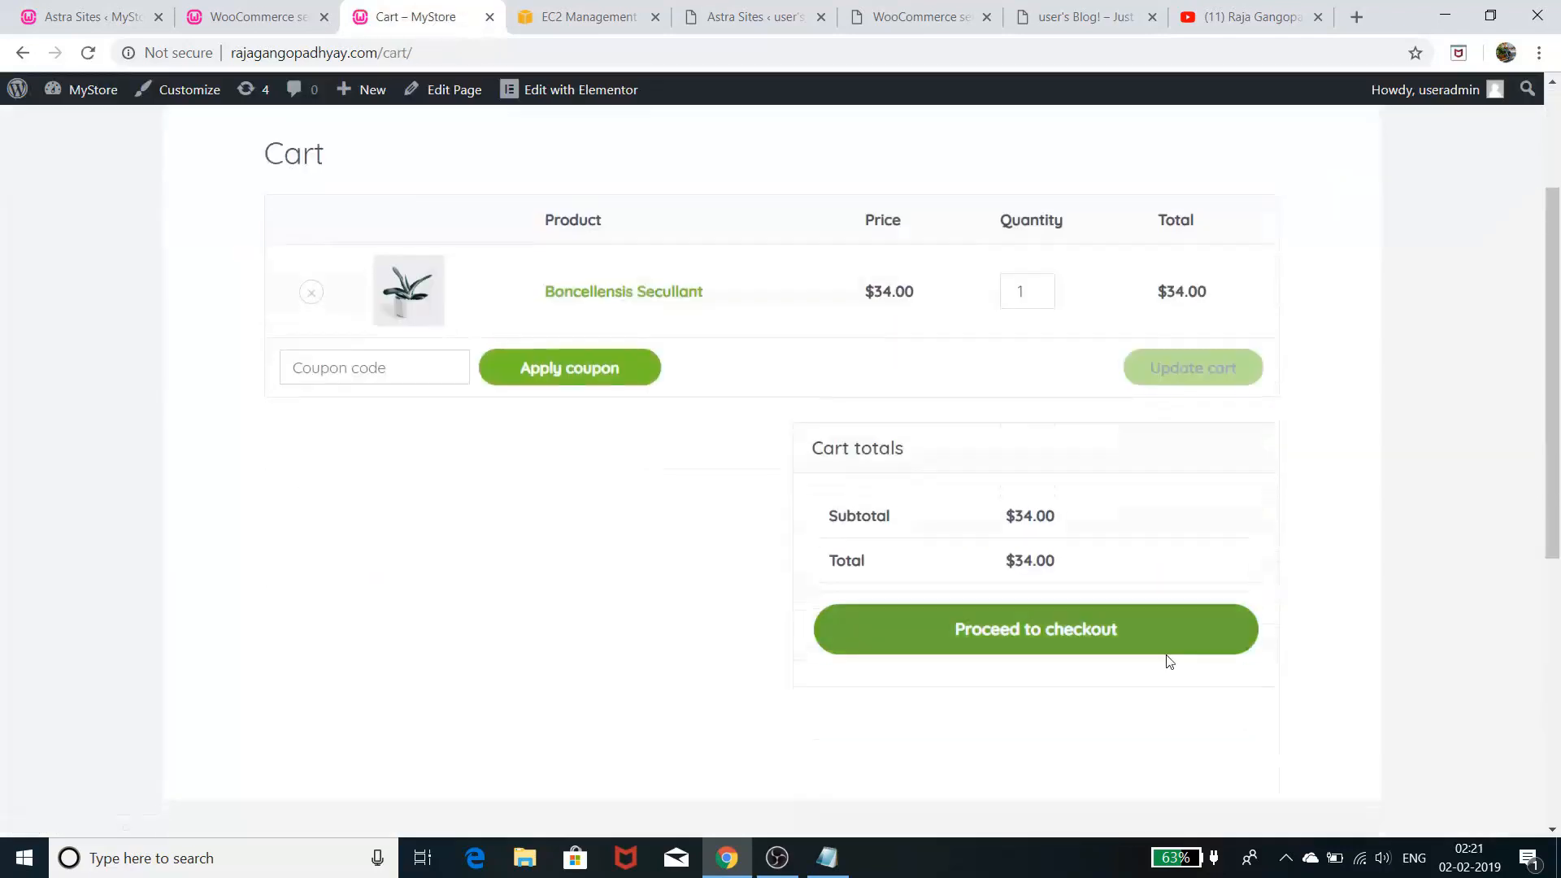
pyautogui.click(1149, 640)
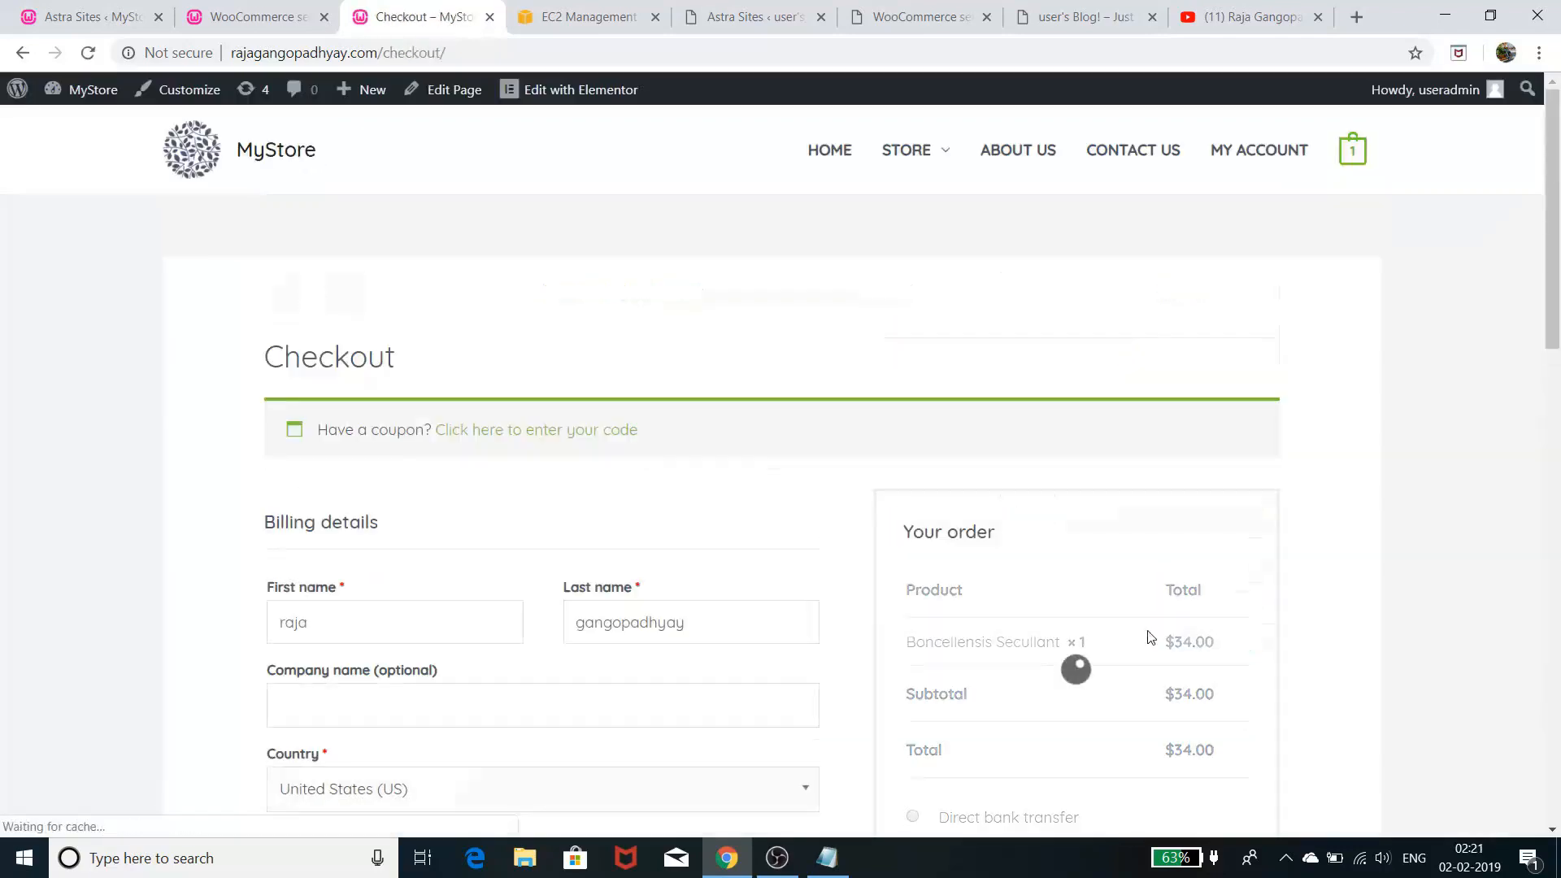
pyautogui.scroll(-5, 1157, 593)
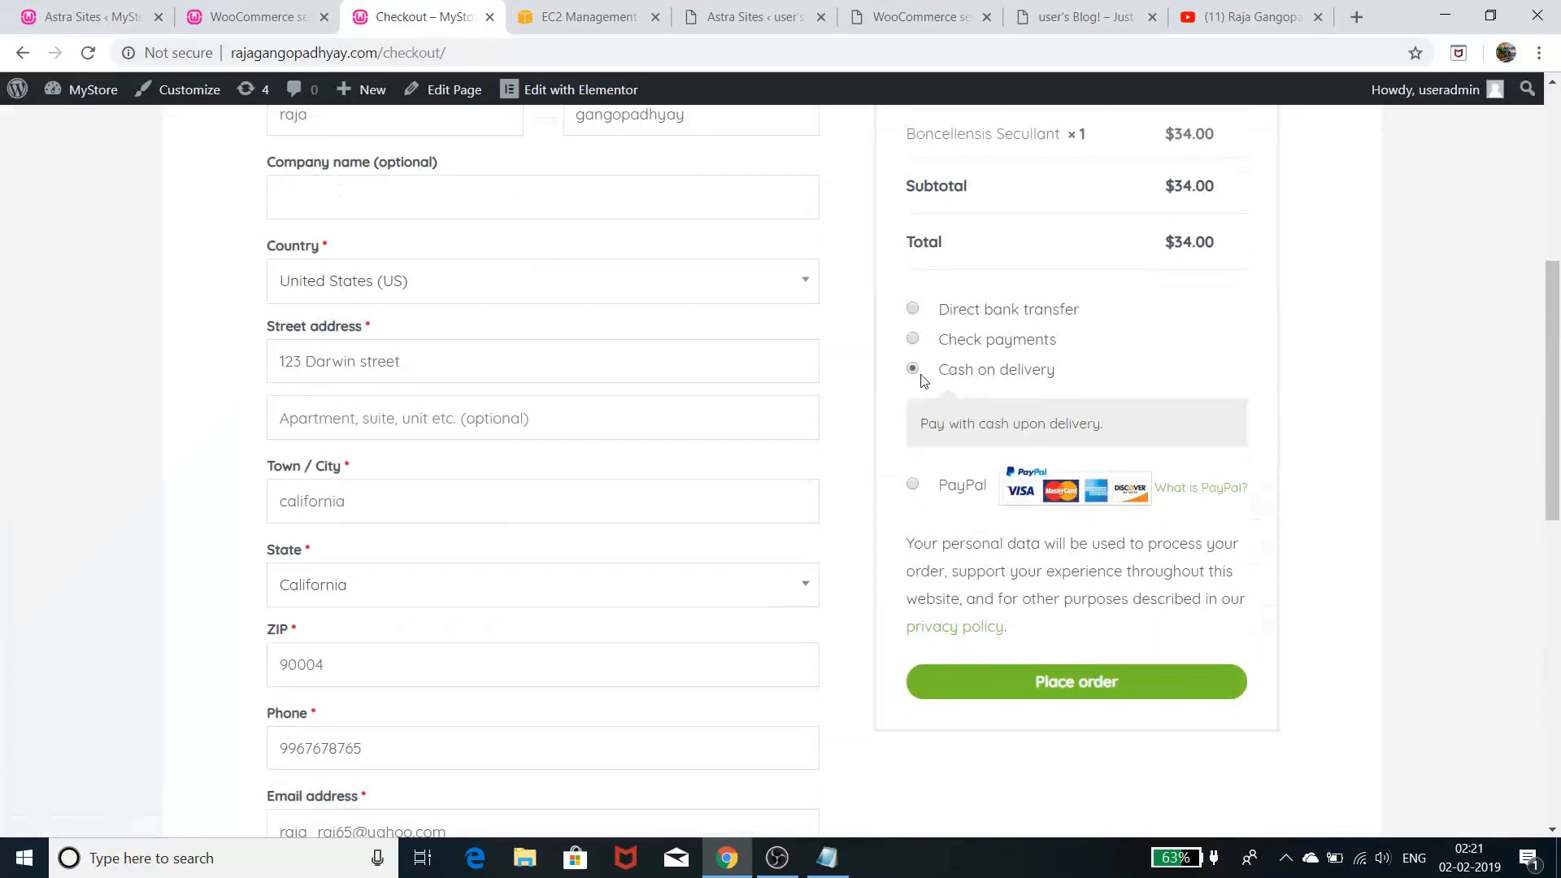
pyautogui.click(1106, 22)
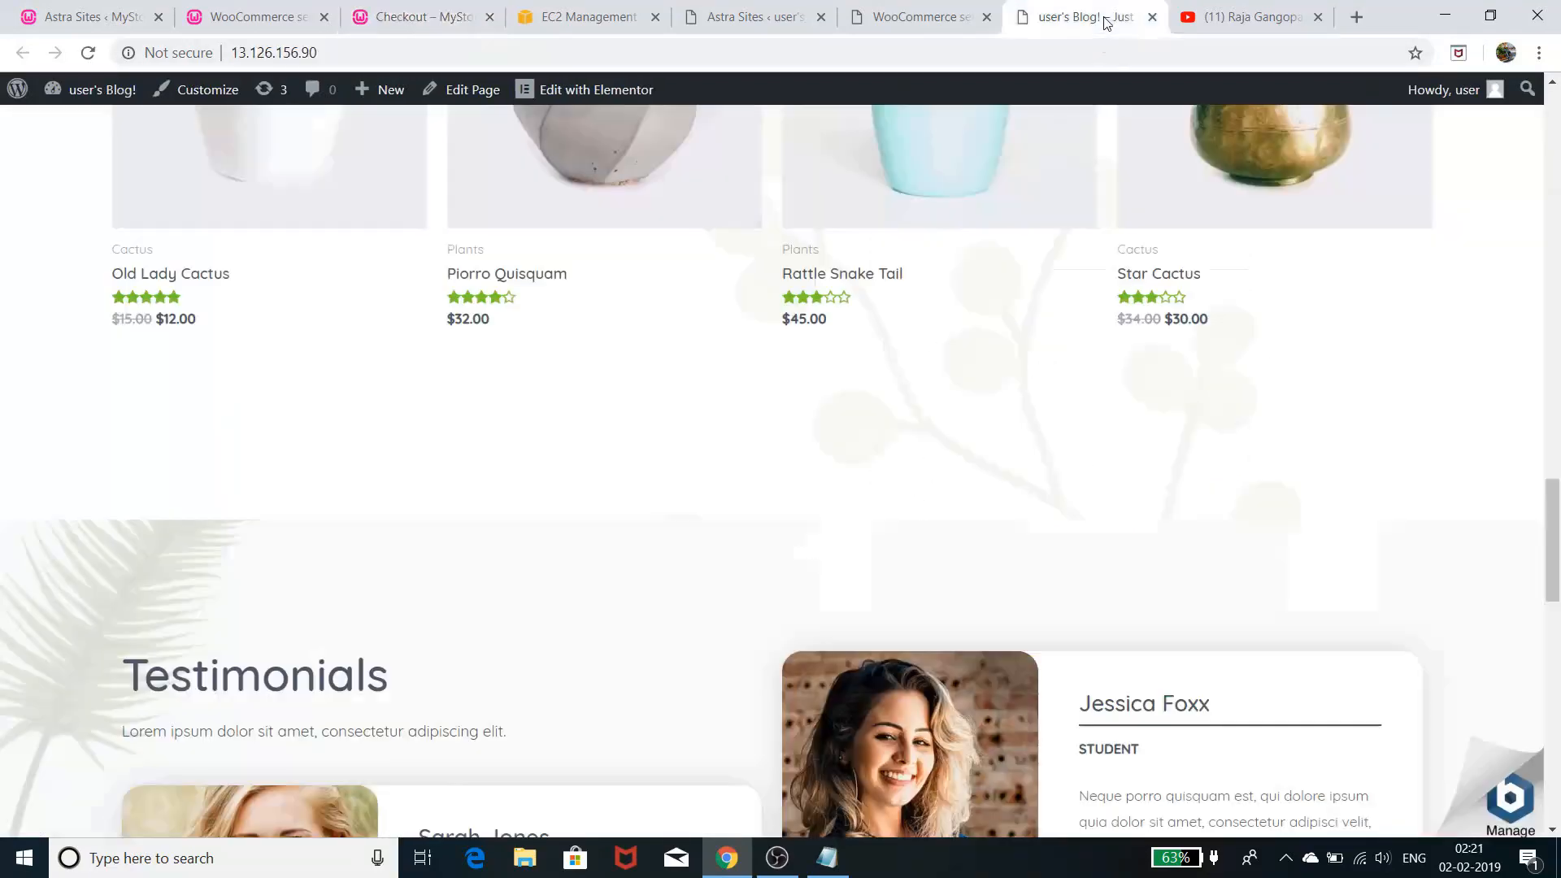
# - Enable PayPal in the payment settings, leaving Direct bank transfer off
pyautogui.click(880, 20)
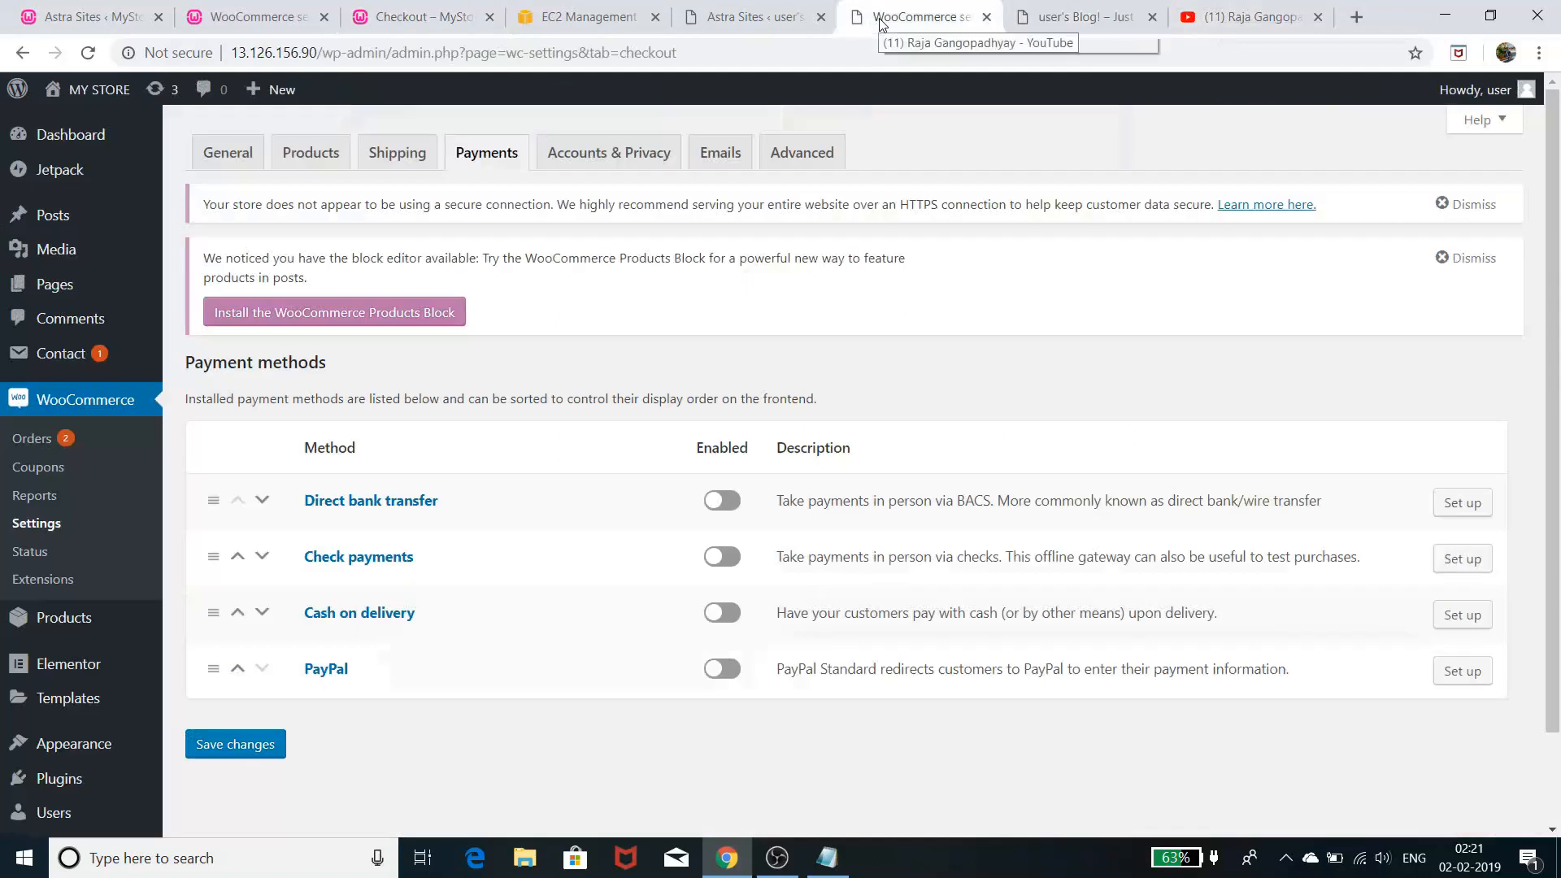
pyautogui.click(725, 504)
pyautogui.click(725, 504)
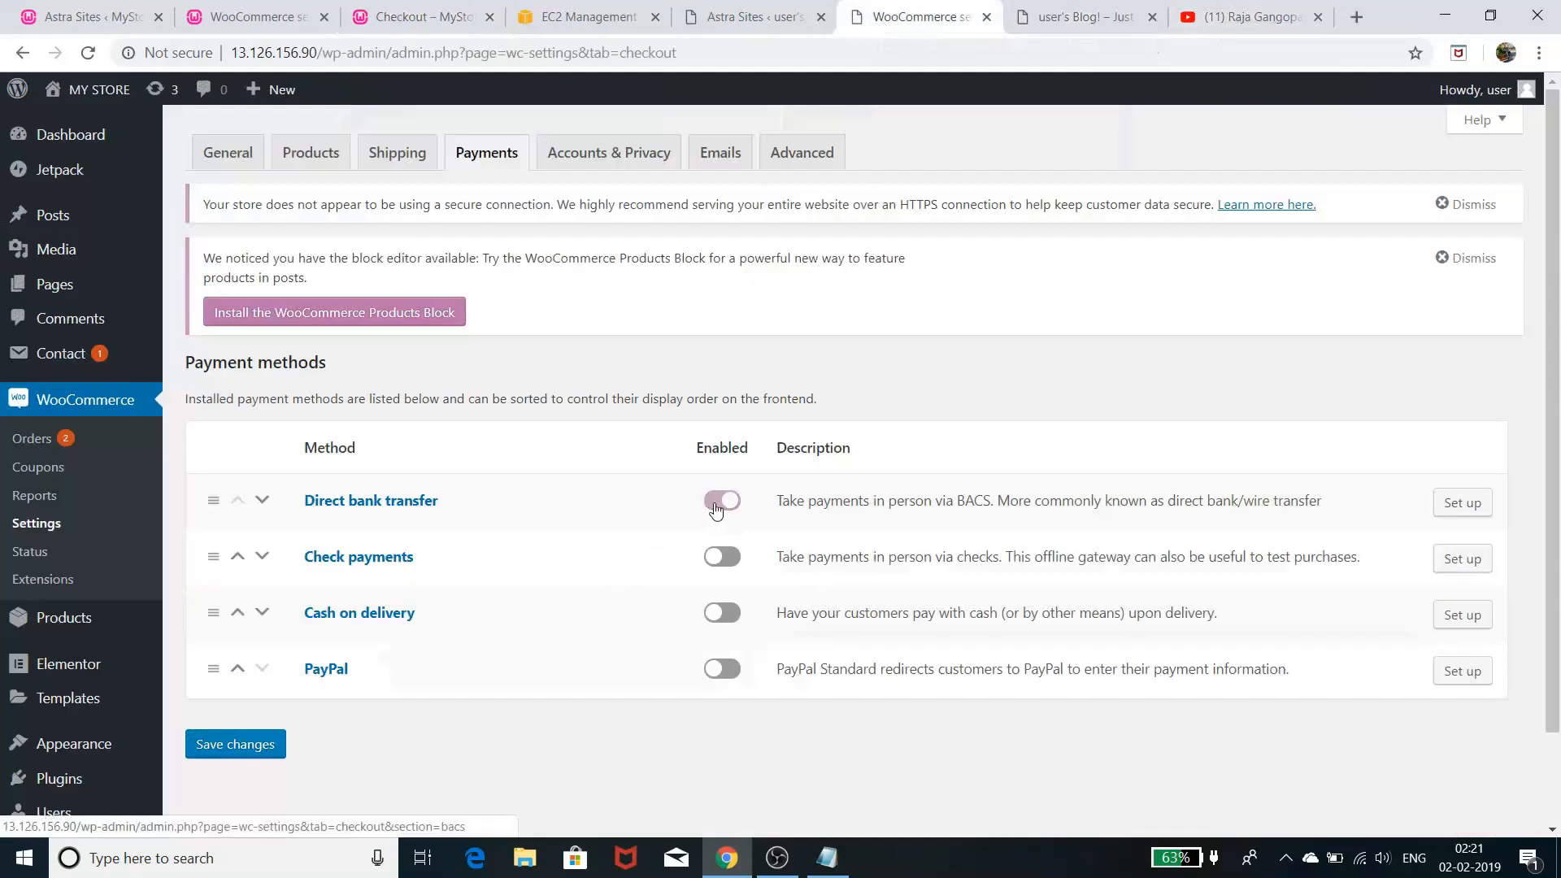
pyautogui.click(726, 669)
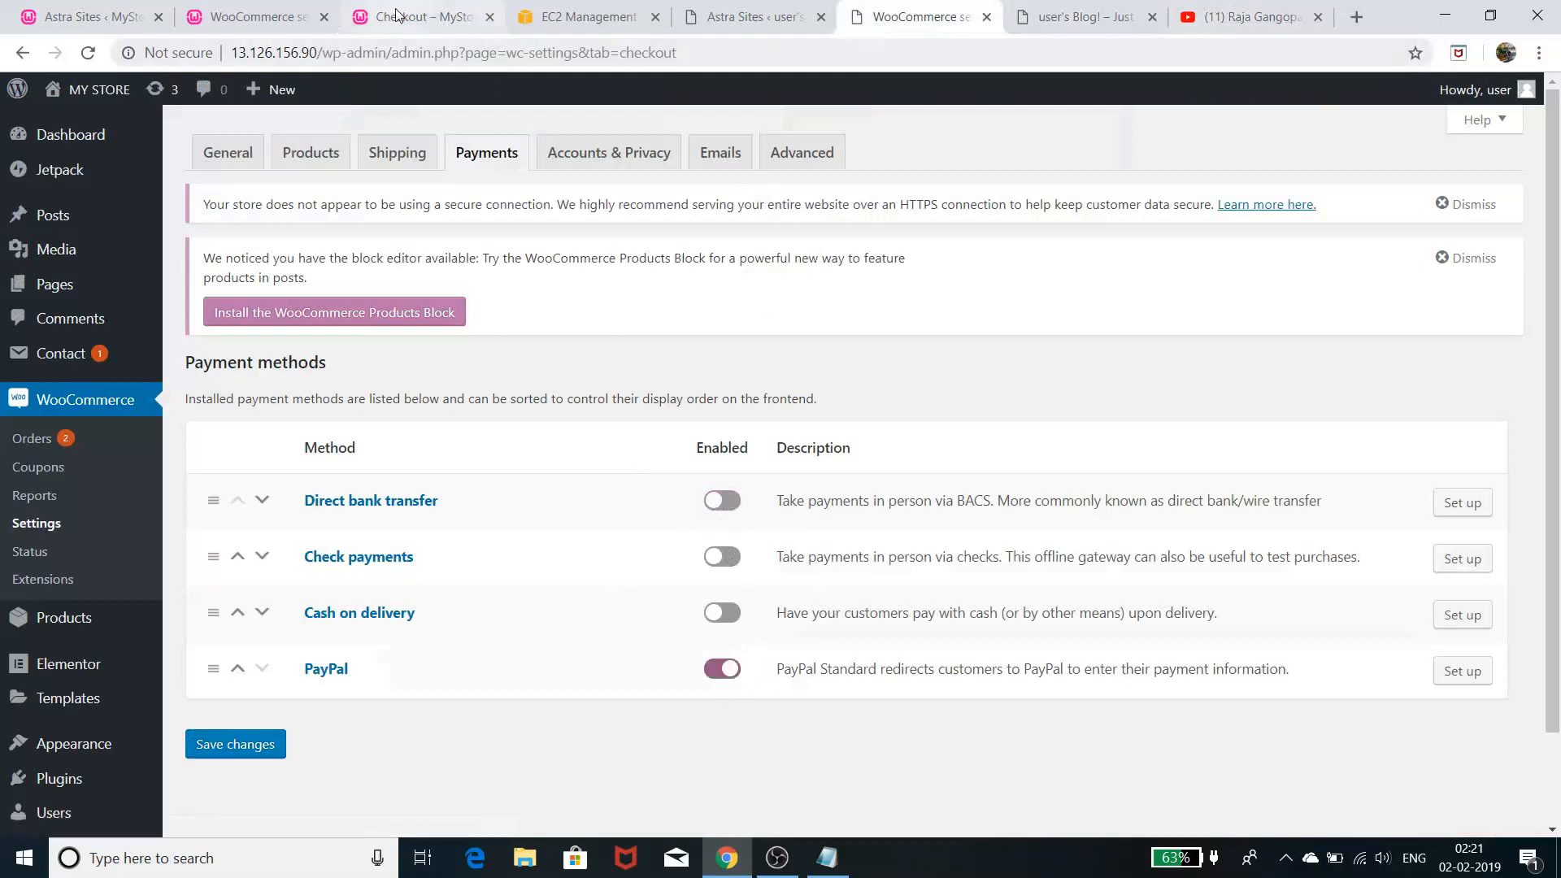
# - Select PayPal as the payment method on the checkout page, then return to payment settings
pyautogui.click(424, 16)
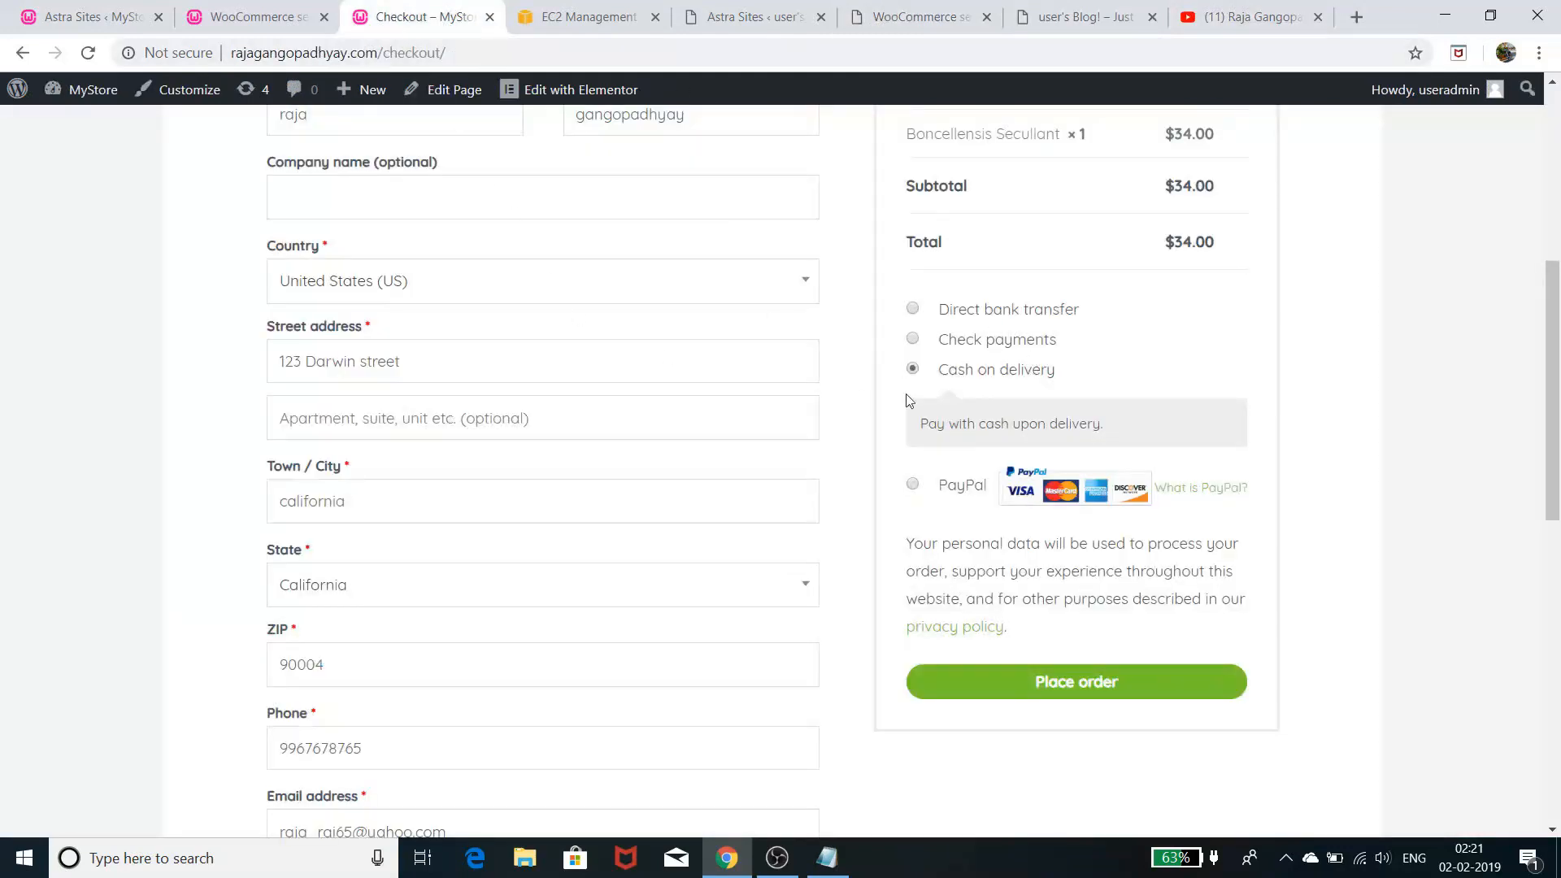
pyautogui.click(912, 484)
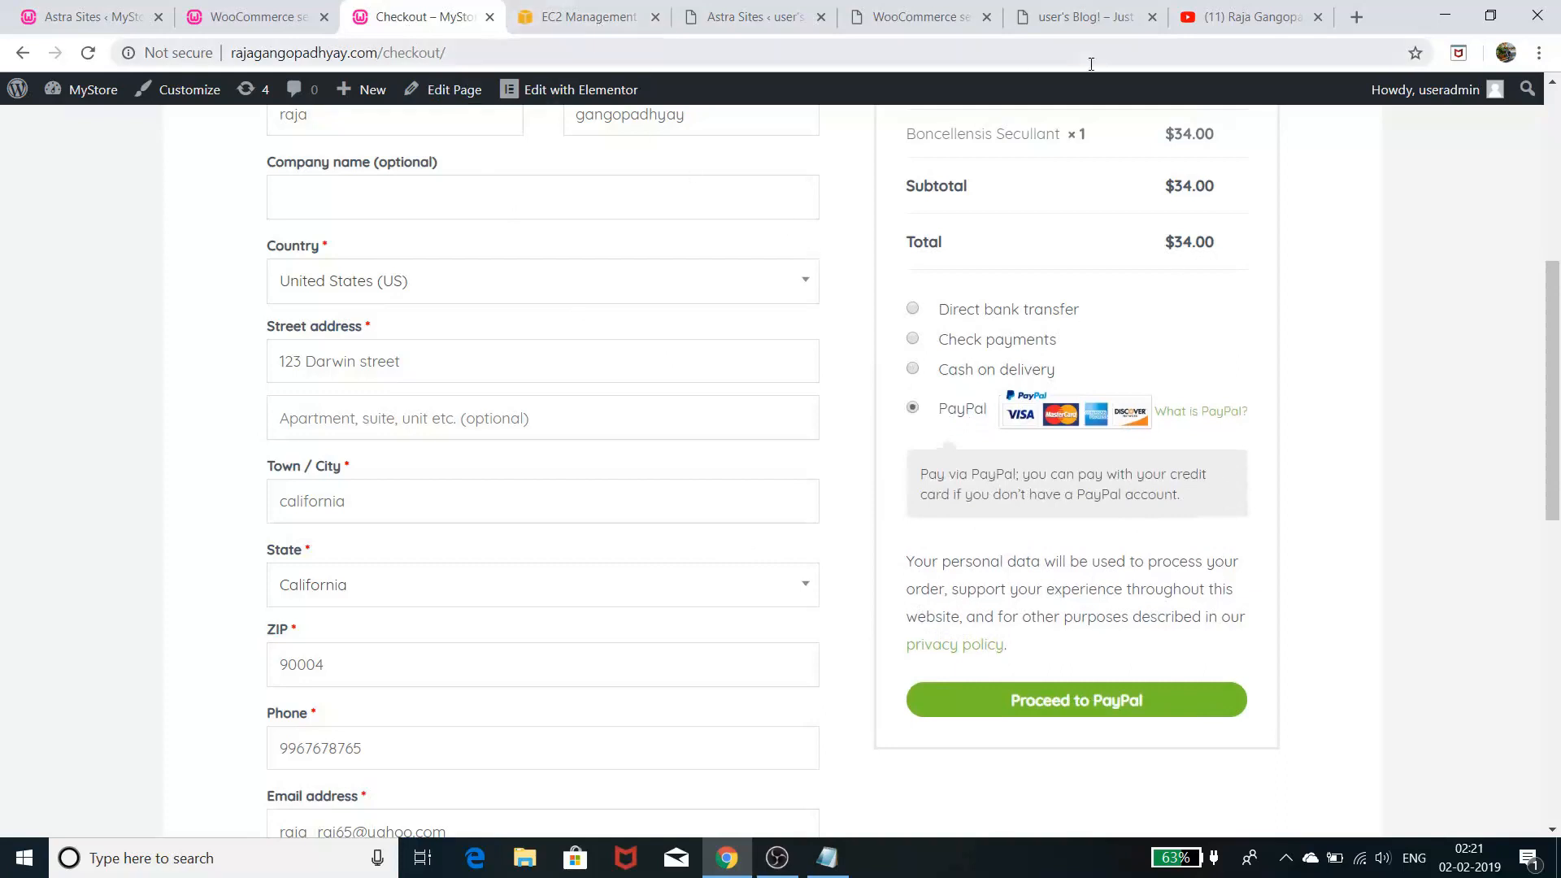
pyautogui.click(1049, 19)
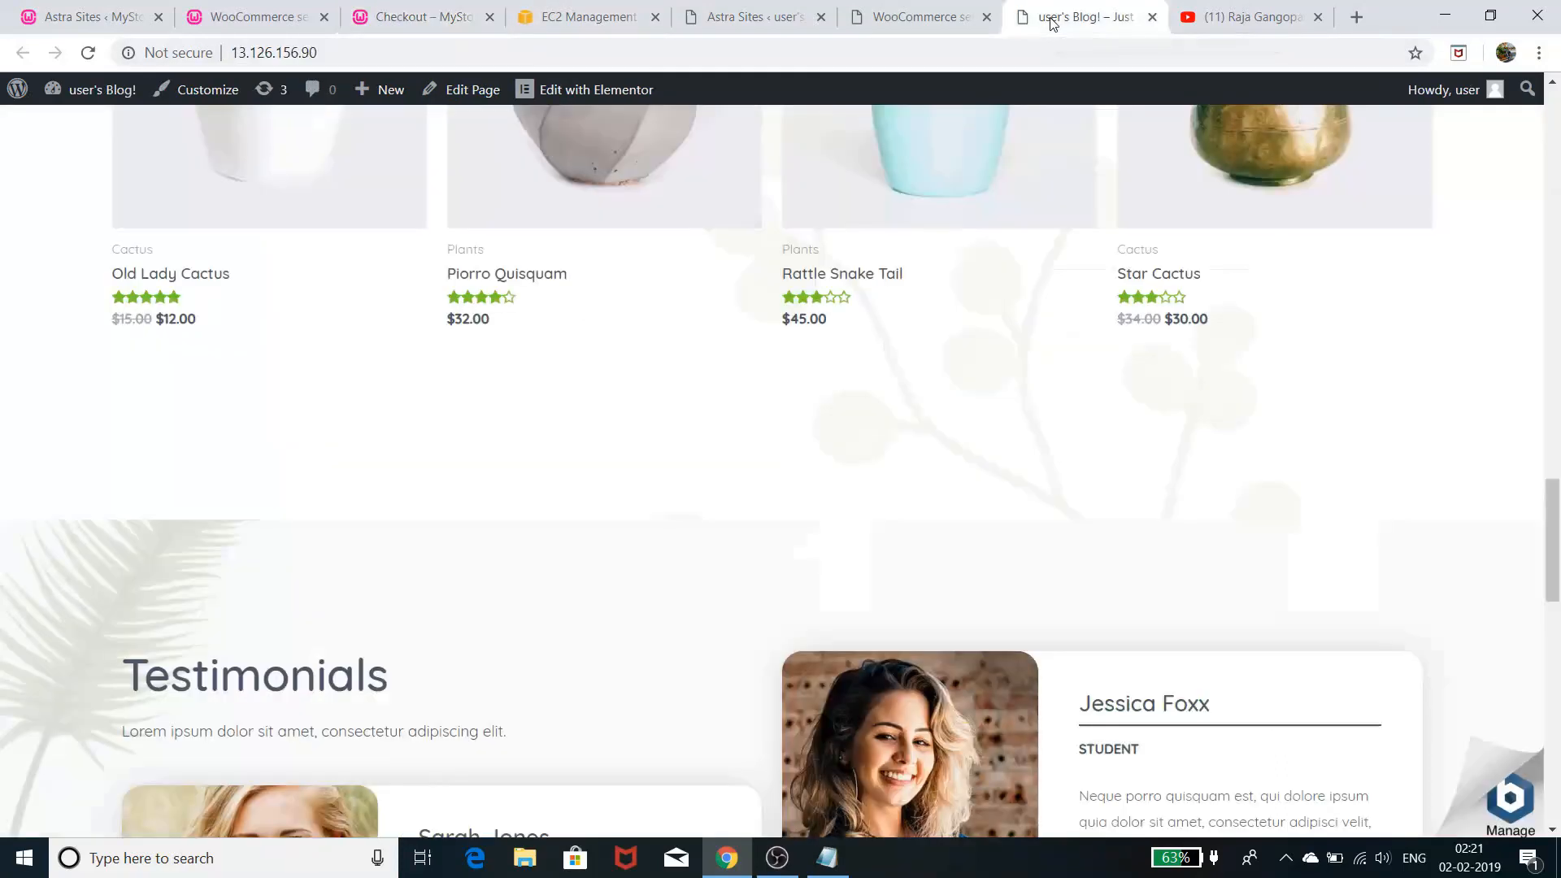
pyautogui.click(927, 19)
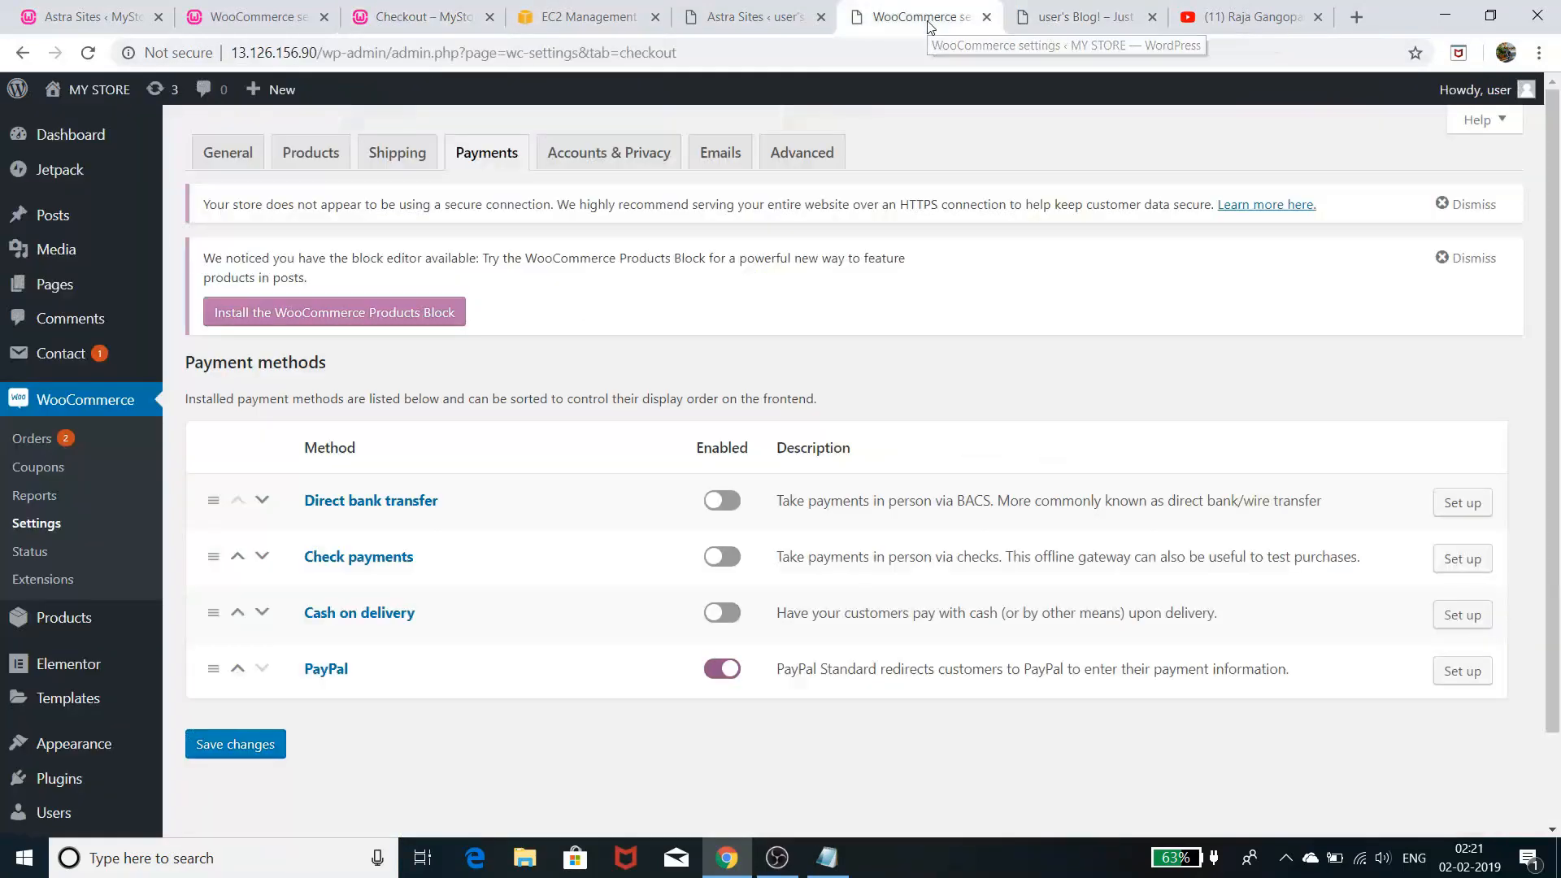
# - Review Accounts & Privacy options: guest checkout, account creation, privacy policy and data retention
pyautogui.click(615, 162)
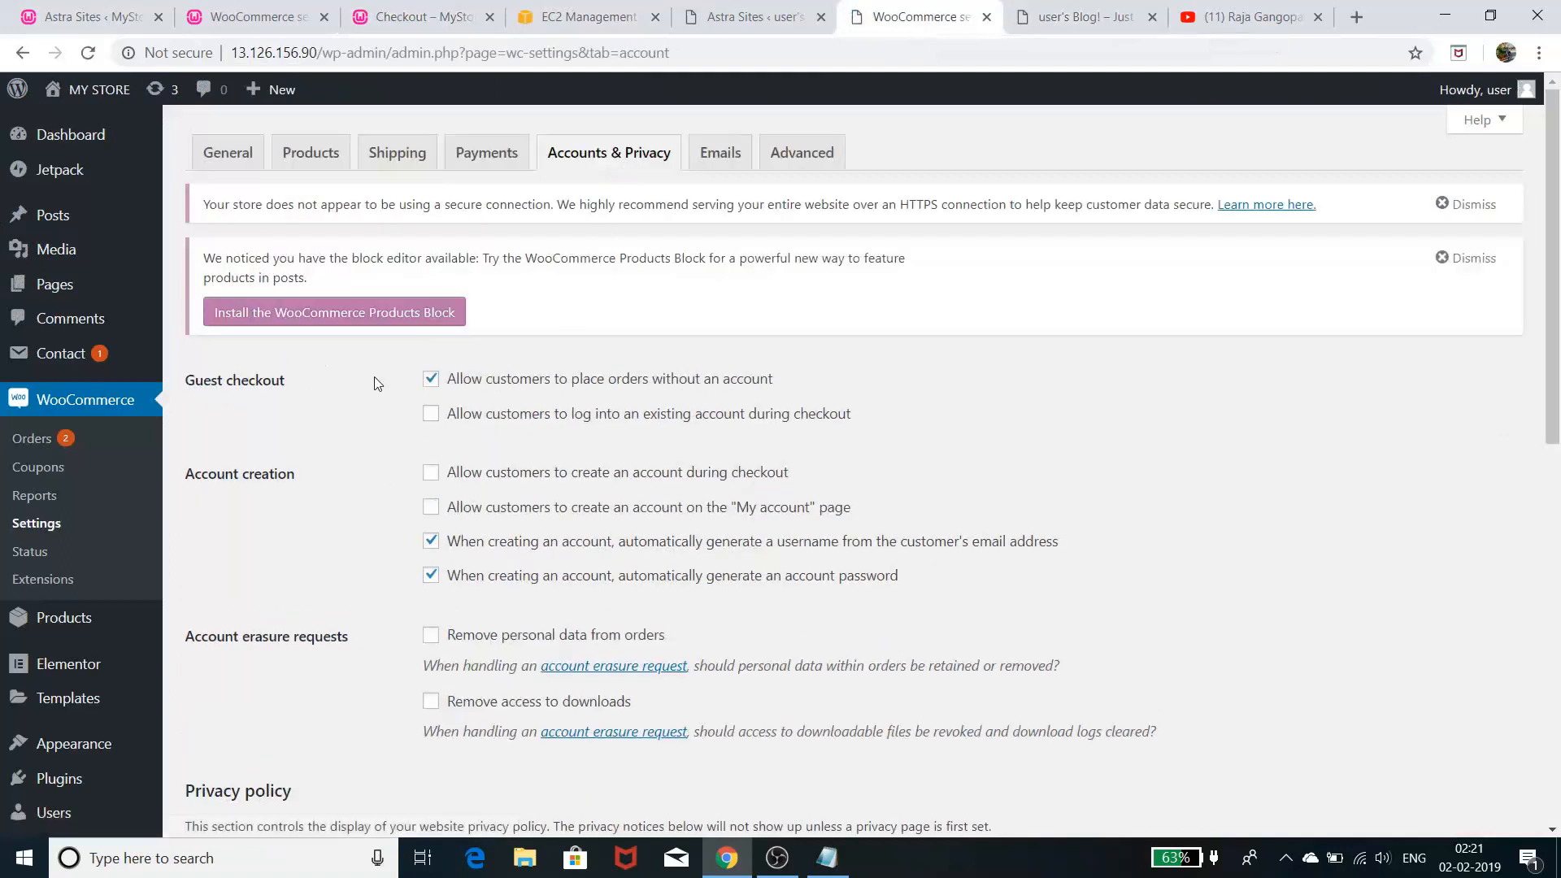
pyautogui.scroll(-4, 326, 529)
pyautogui.scroll(4, 331, 537)
pyautogui.scroll(-1, 884, 693)
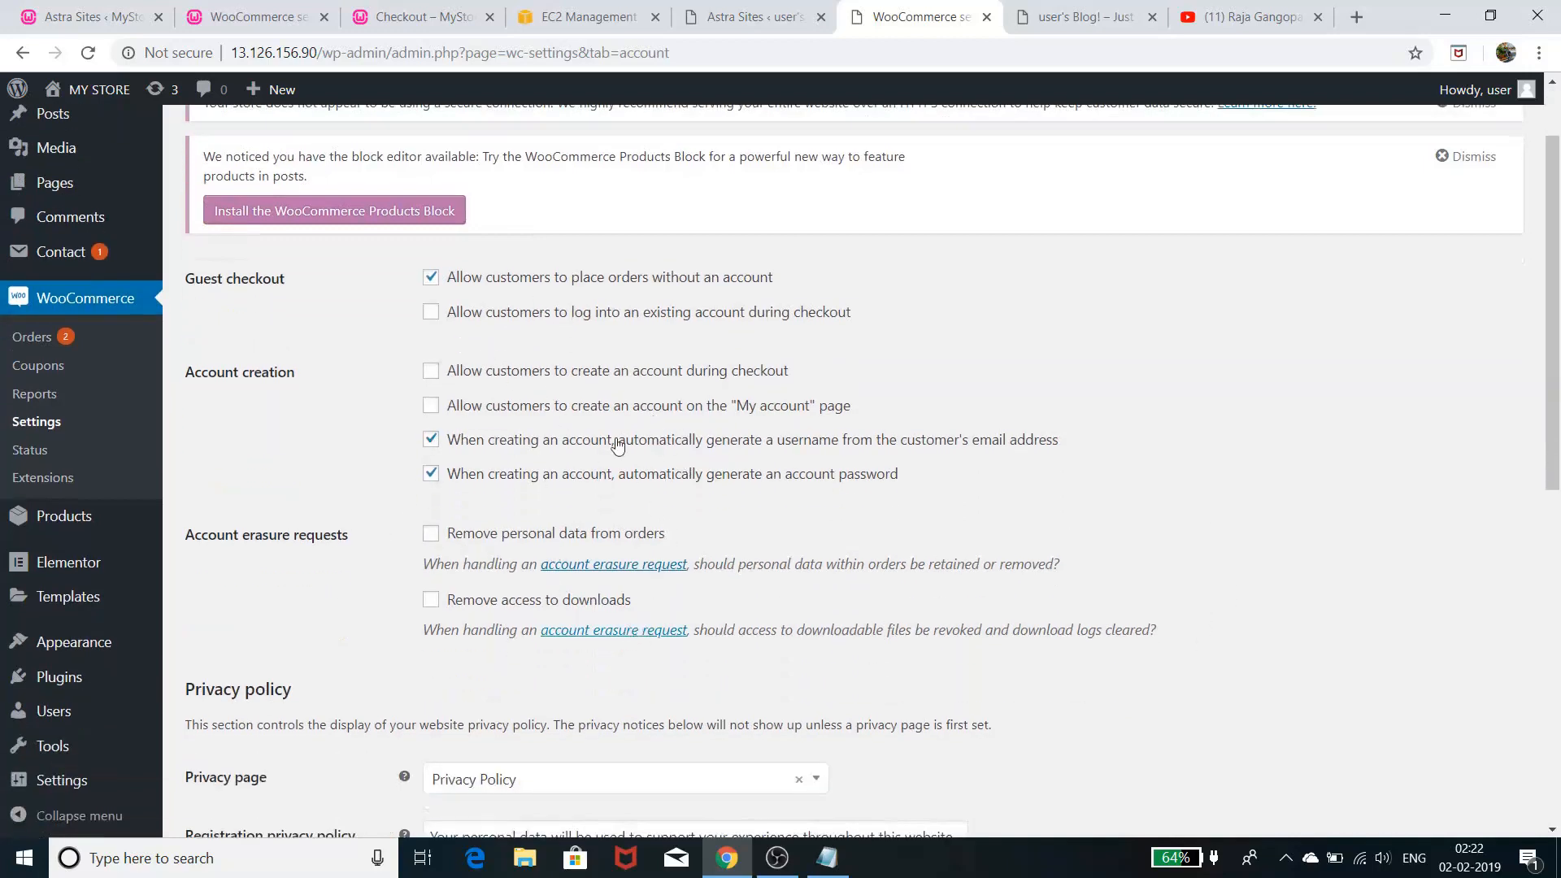
pyautogui.scroll(-1, 455, 623)
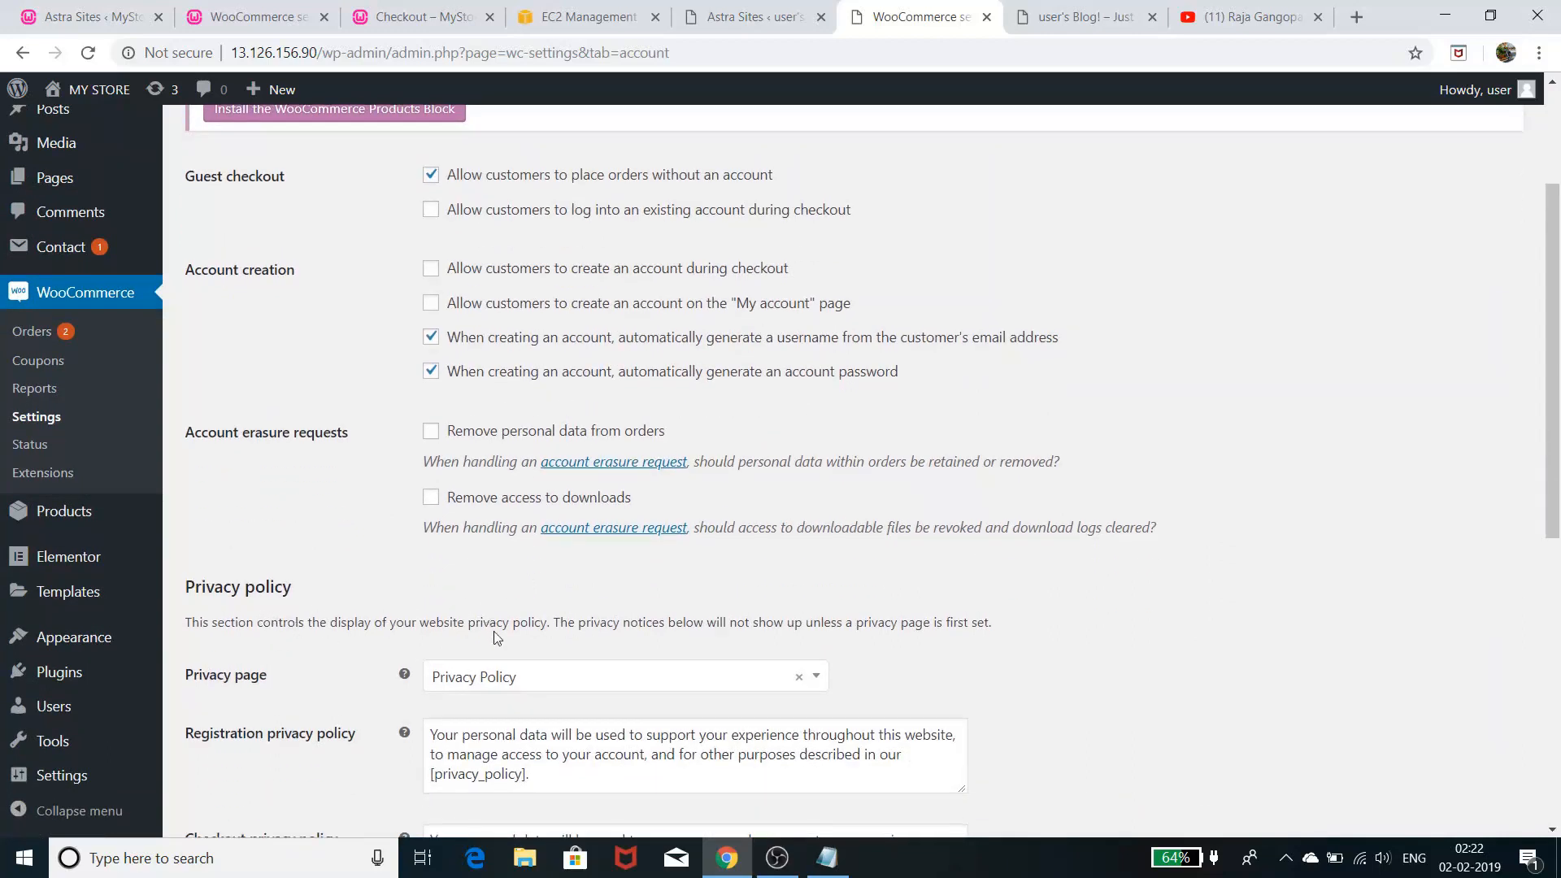
pyautogui.scroll(-3, 496, 639)
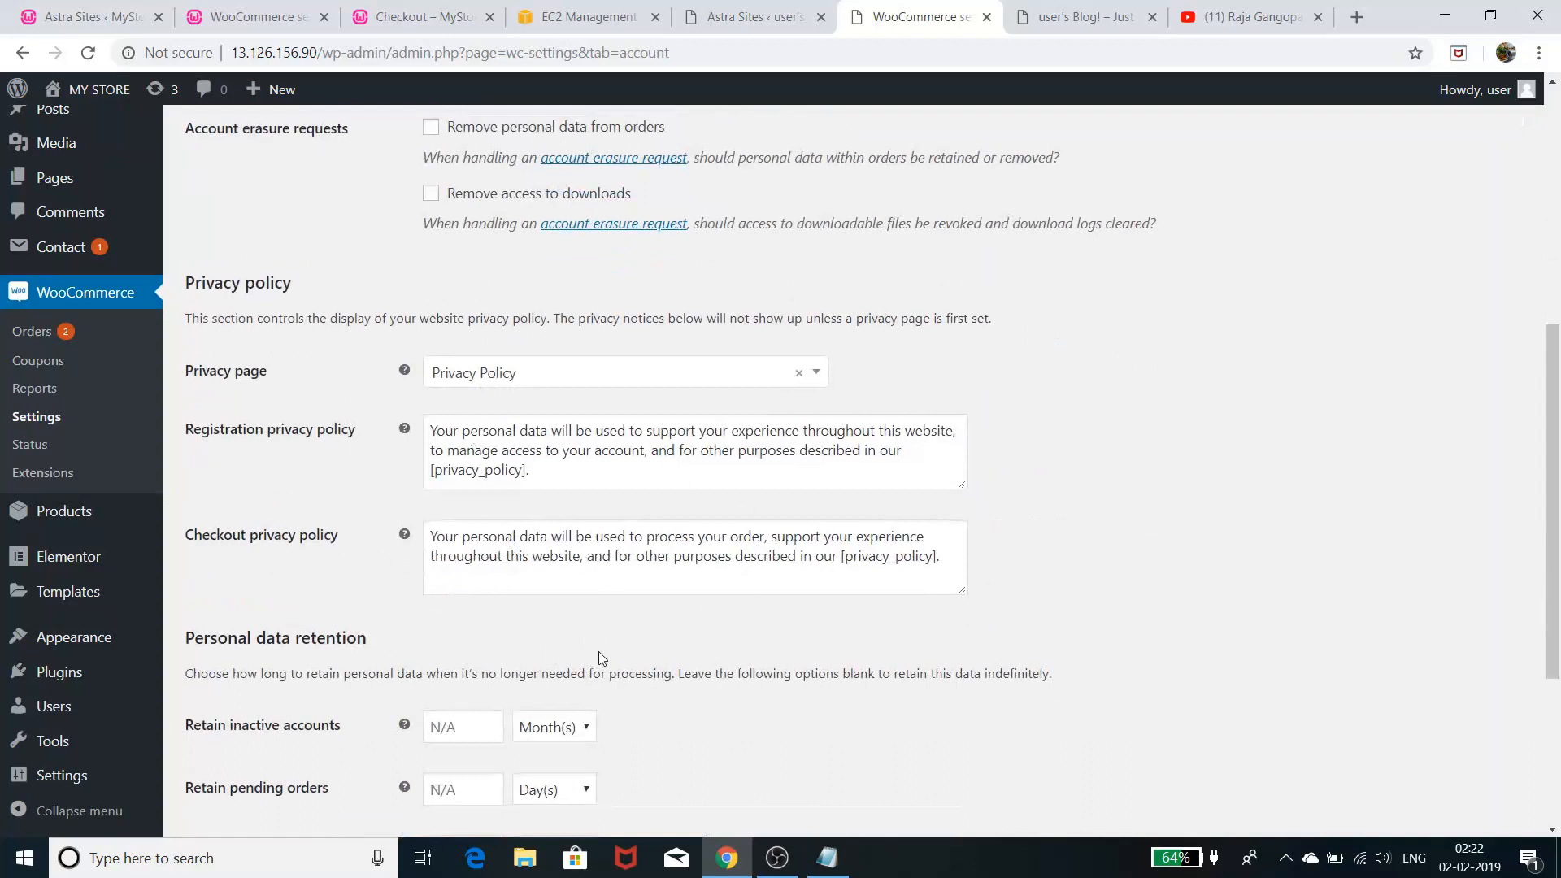
pyautogui.scroll(-2, 606, 660)
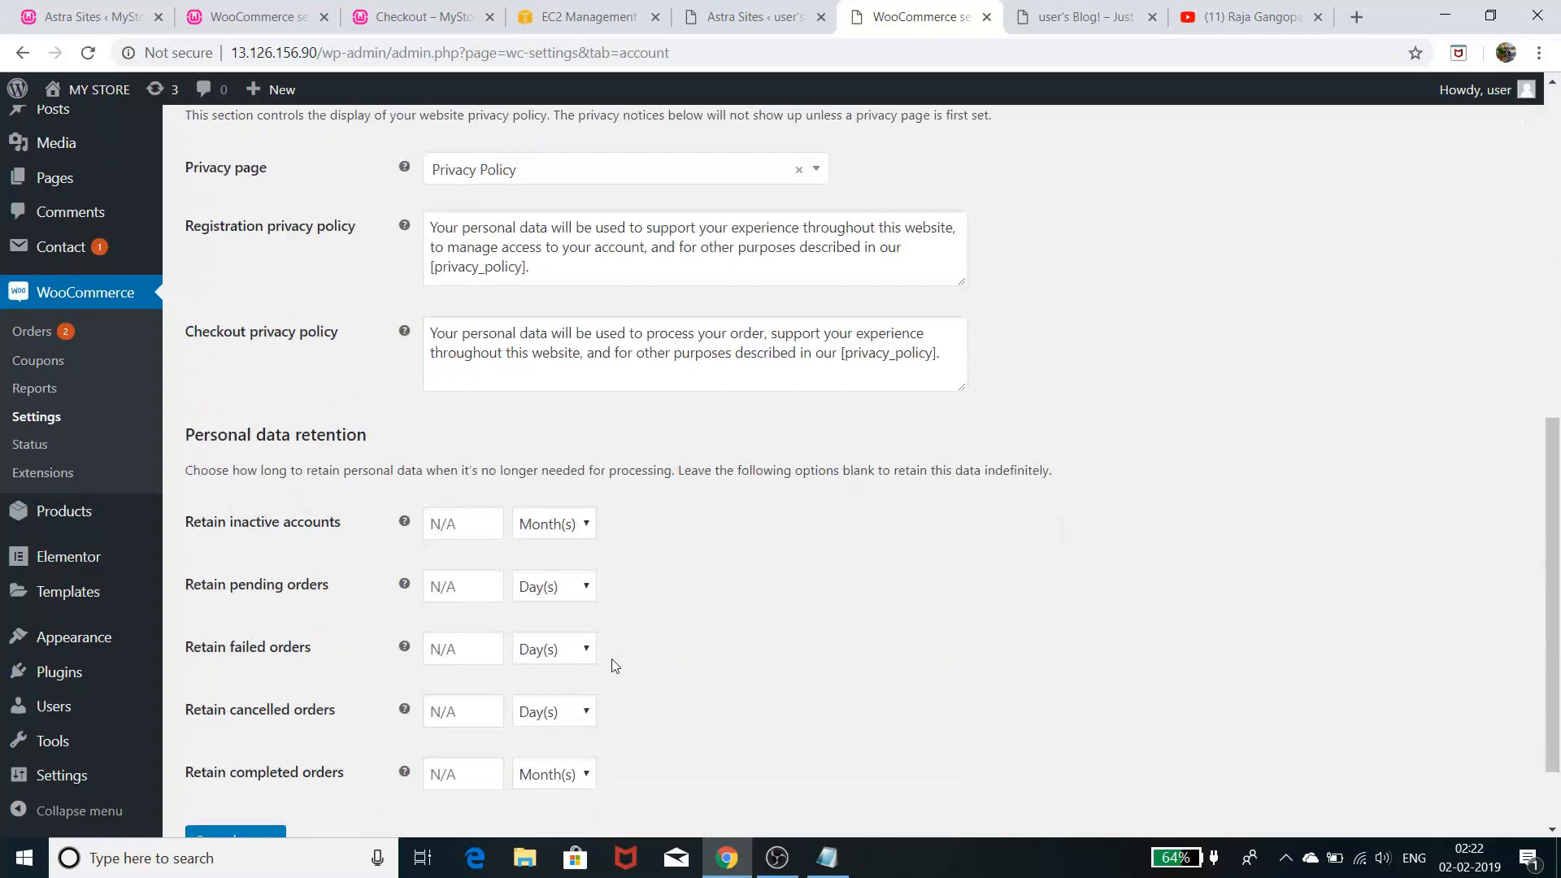
pyautogui.scroll(-1, 616, 665)
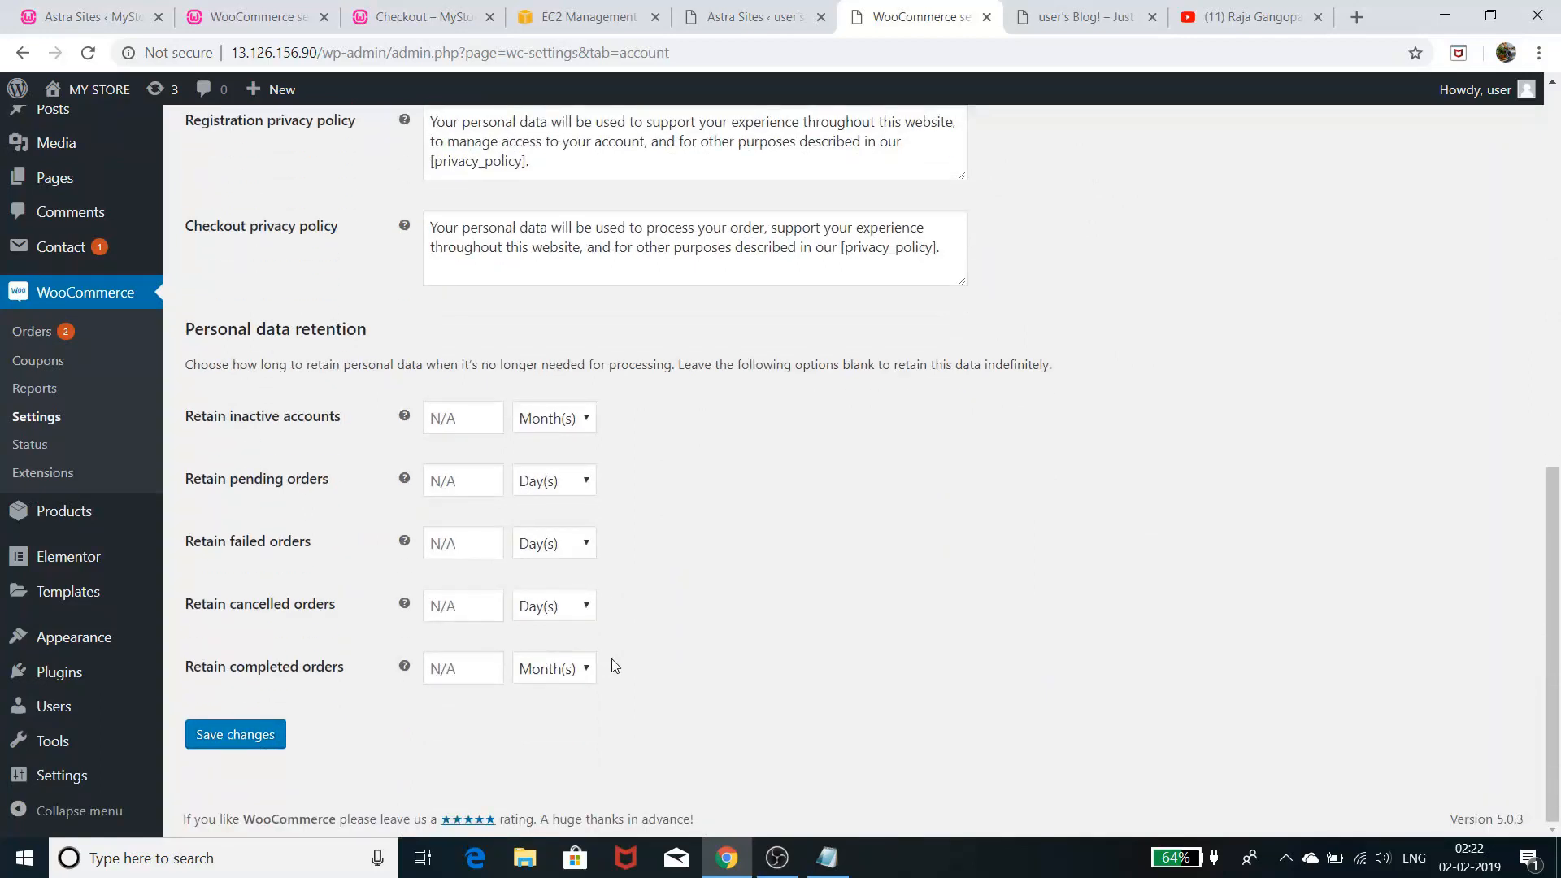
pyautogui.scroll(9, 616, 665)
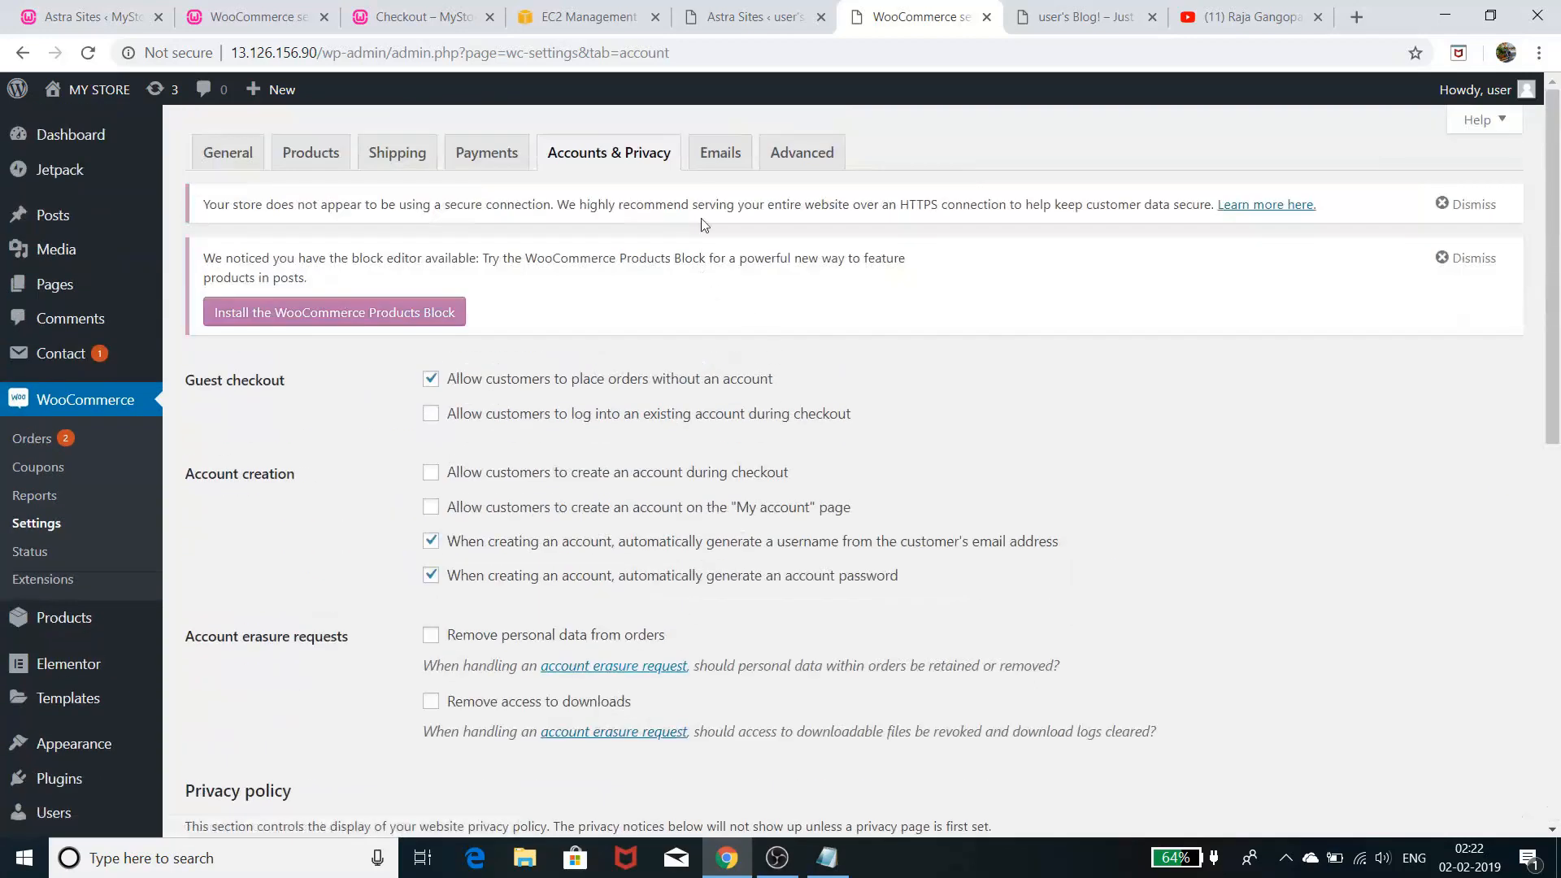
# - Open the New order email settings from Emails and review them: enabled, HTML email type
pyautogui.click(721, 161)
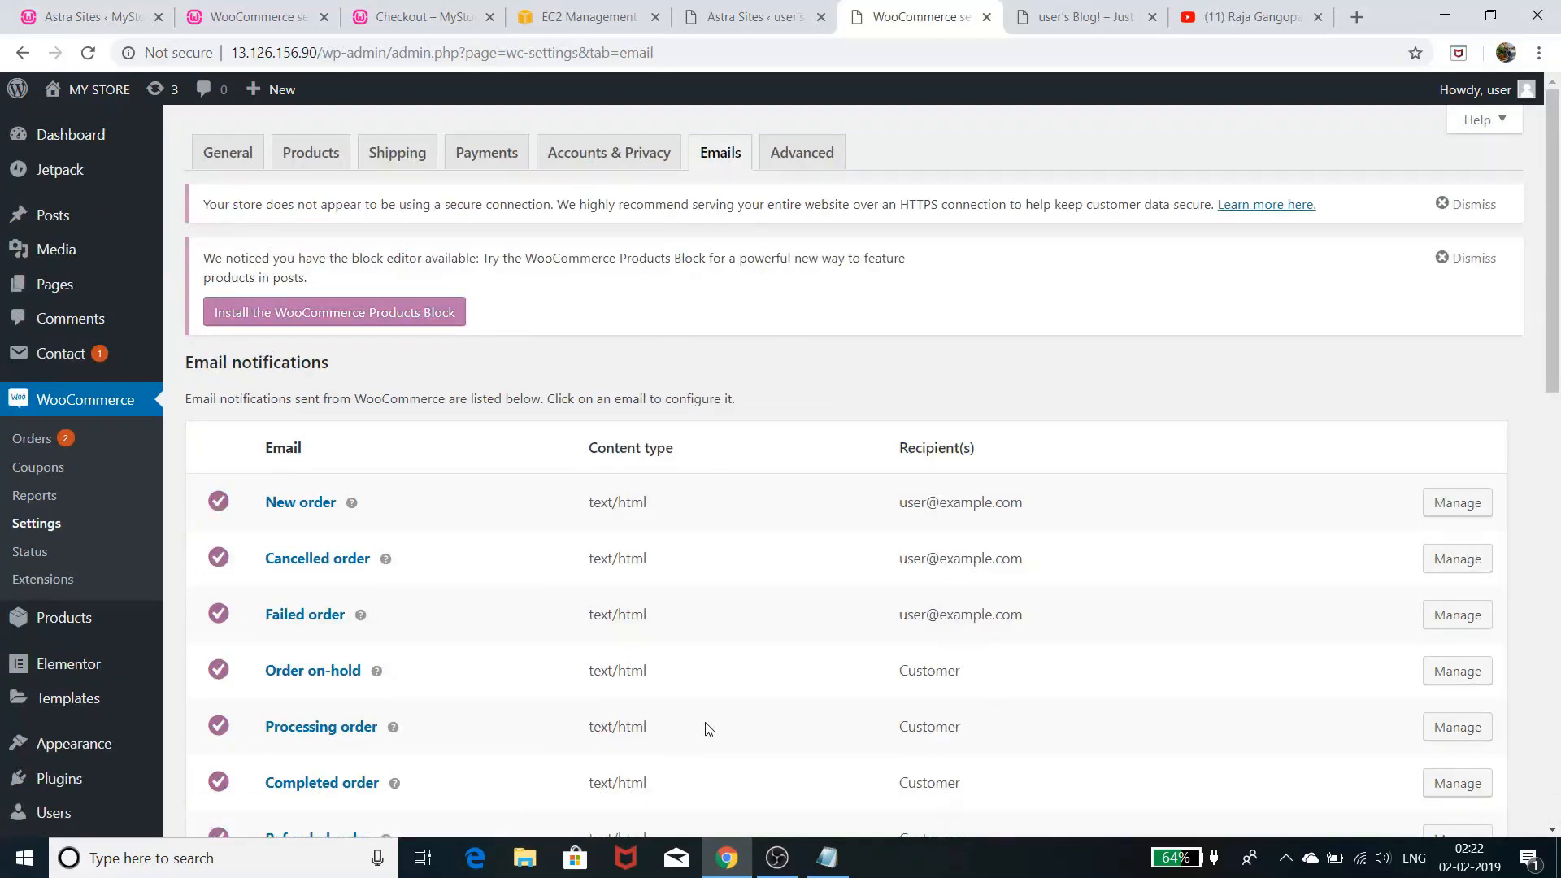
pyautogui.scroll(-1, 709, 729)
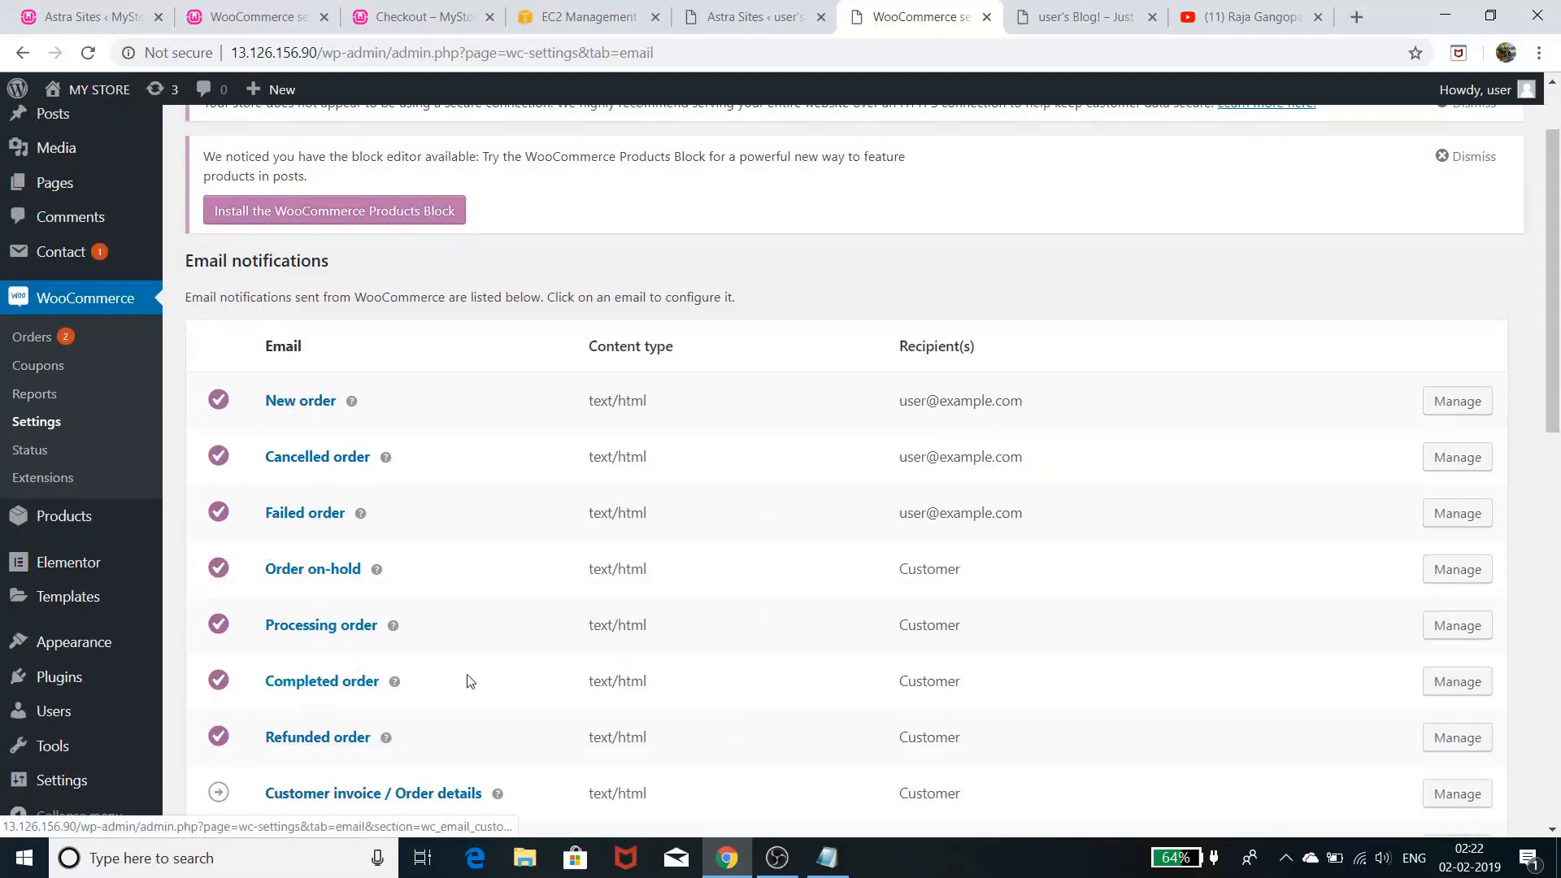
pyautogui.scroll(-1, 1214, 383)
pyautogui.click(1457, 299)
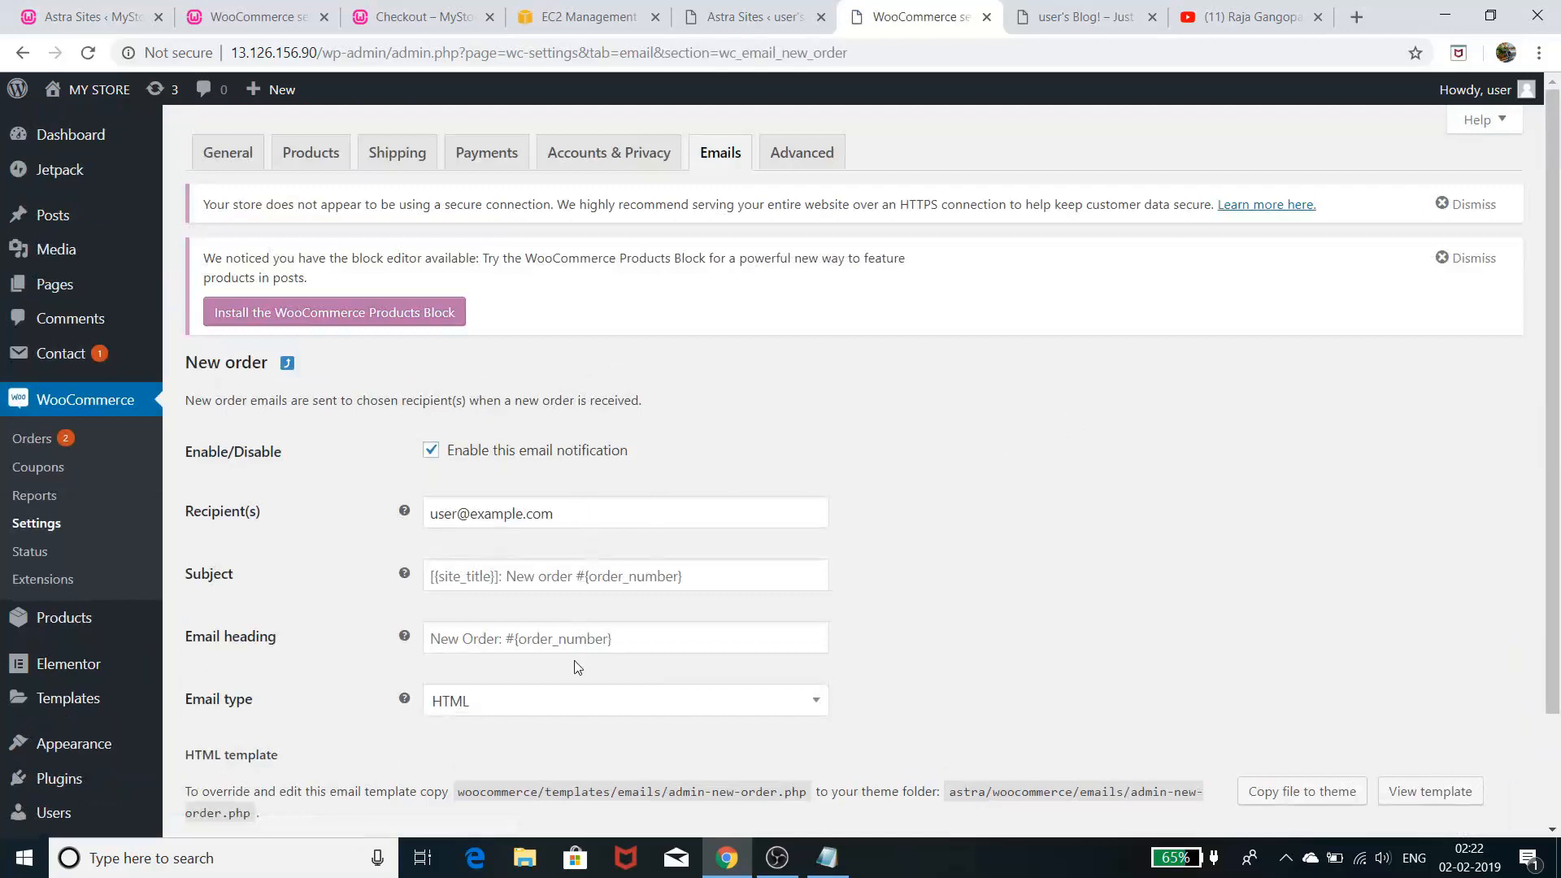
pyautogui.scroll(-2, 582, 675)
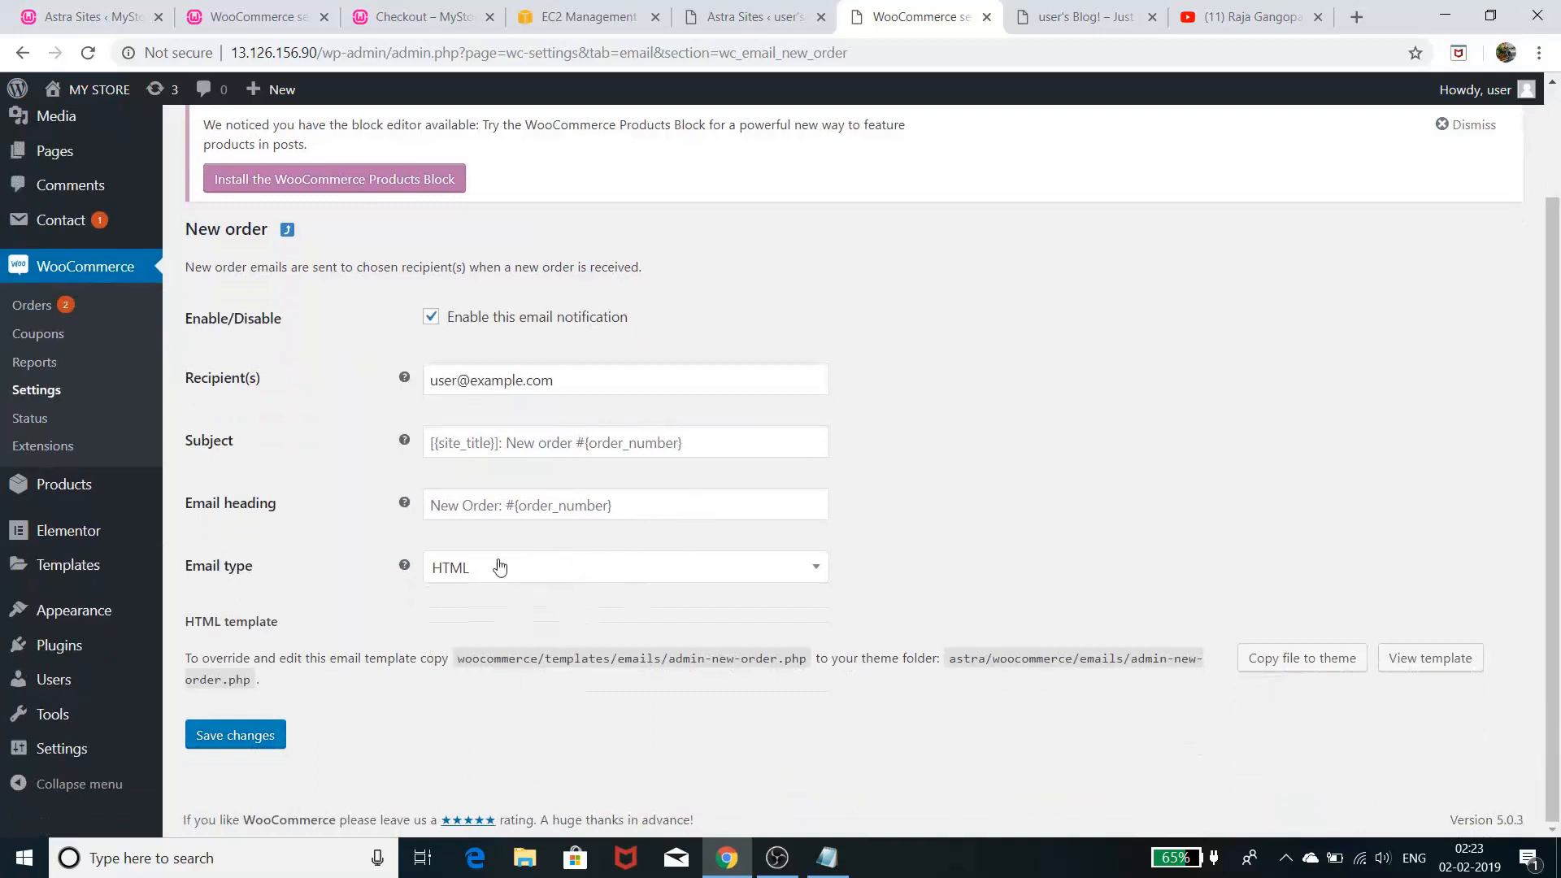
pyautogui.scroll(2, 676, 562)
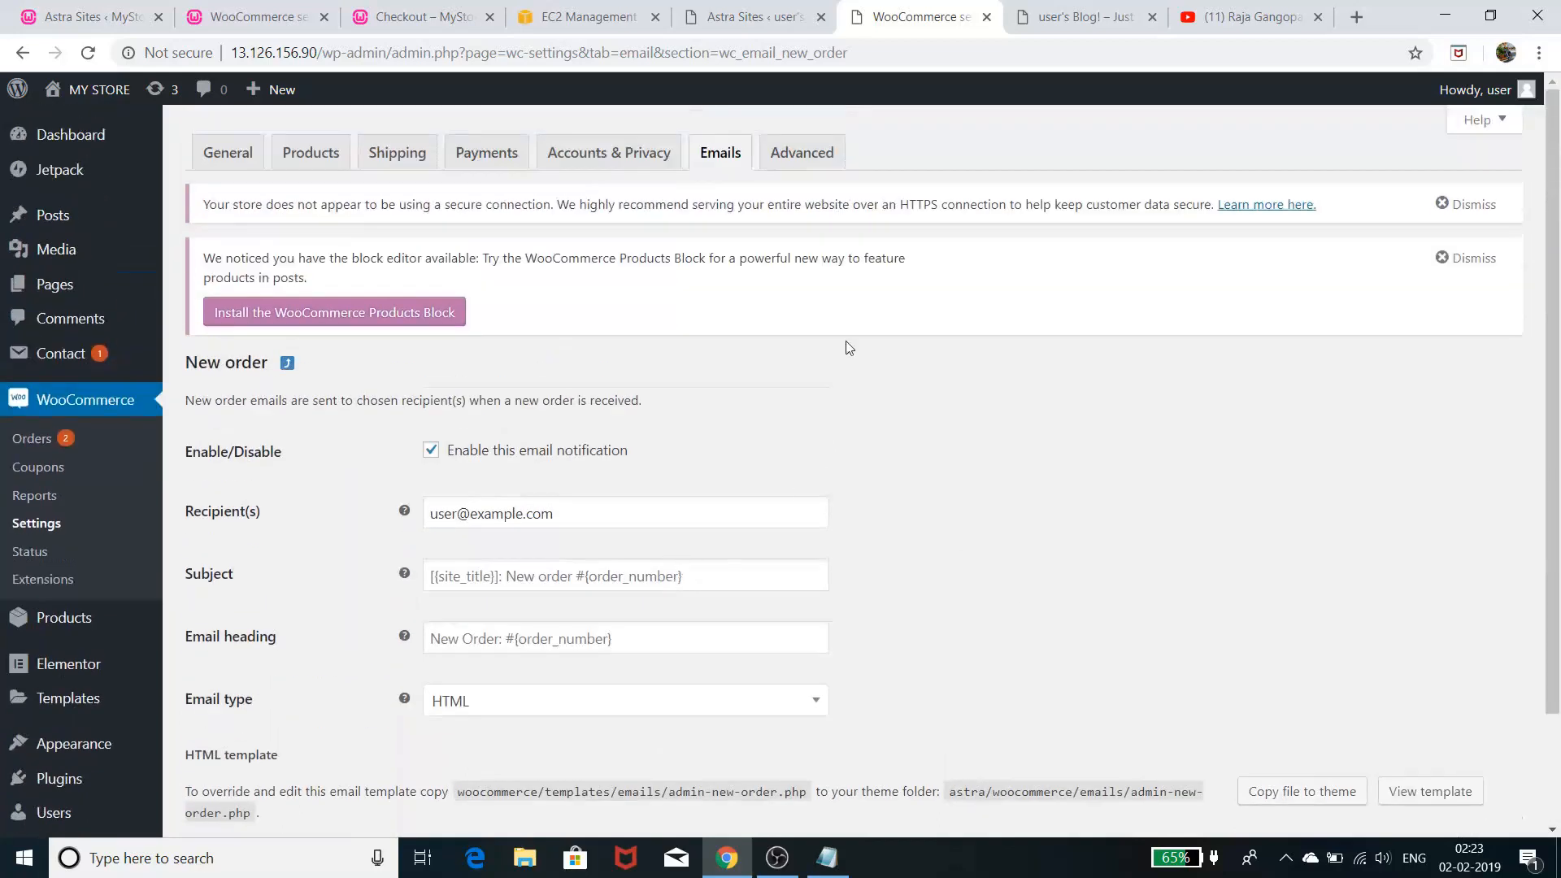
# - Scroll through the Advanced settings' page setup and checkout endpoints
pyautogui.click(833, 163)
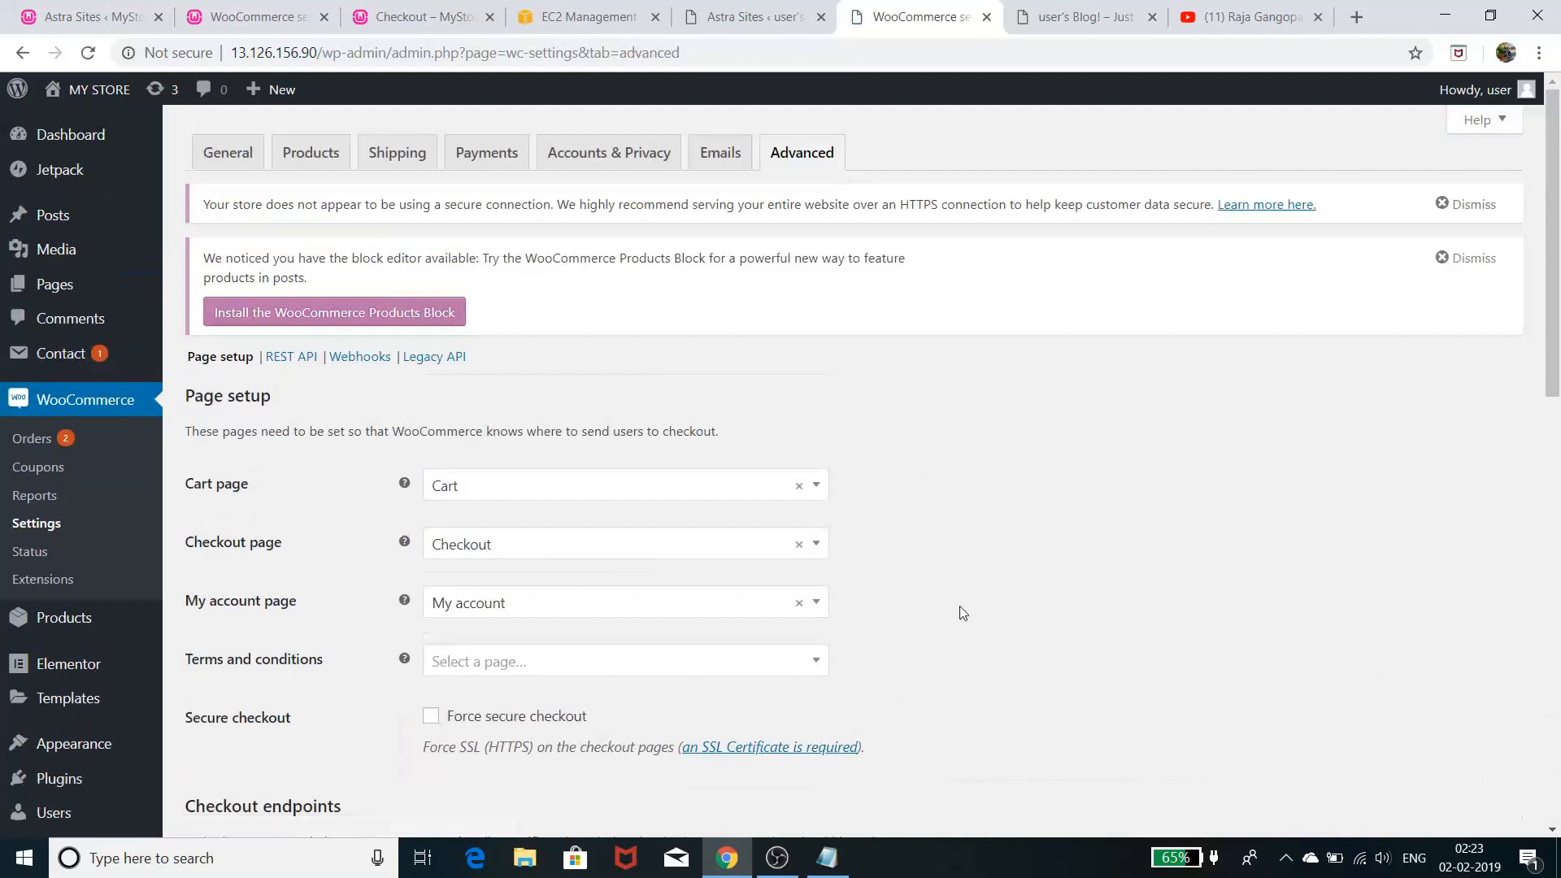
pyautogui.scroll(-3, 894, 572)
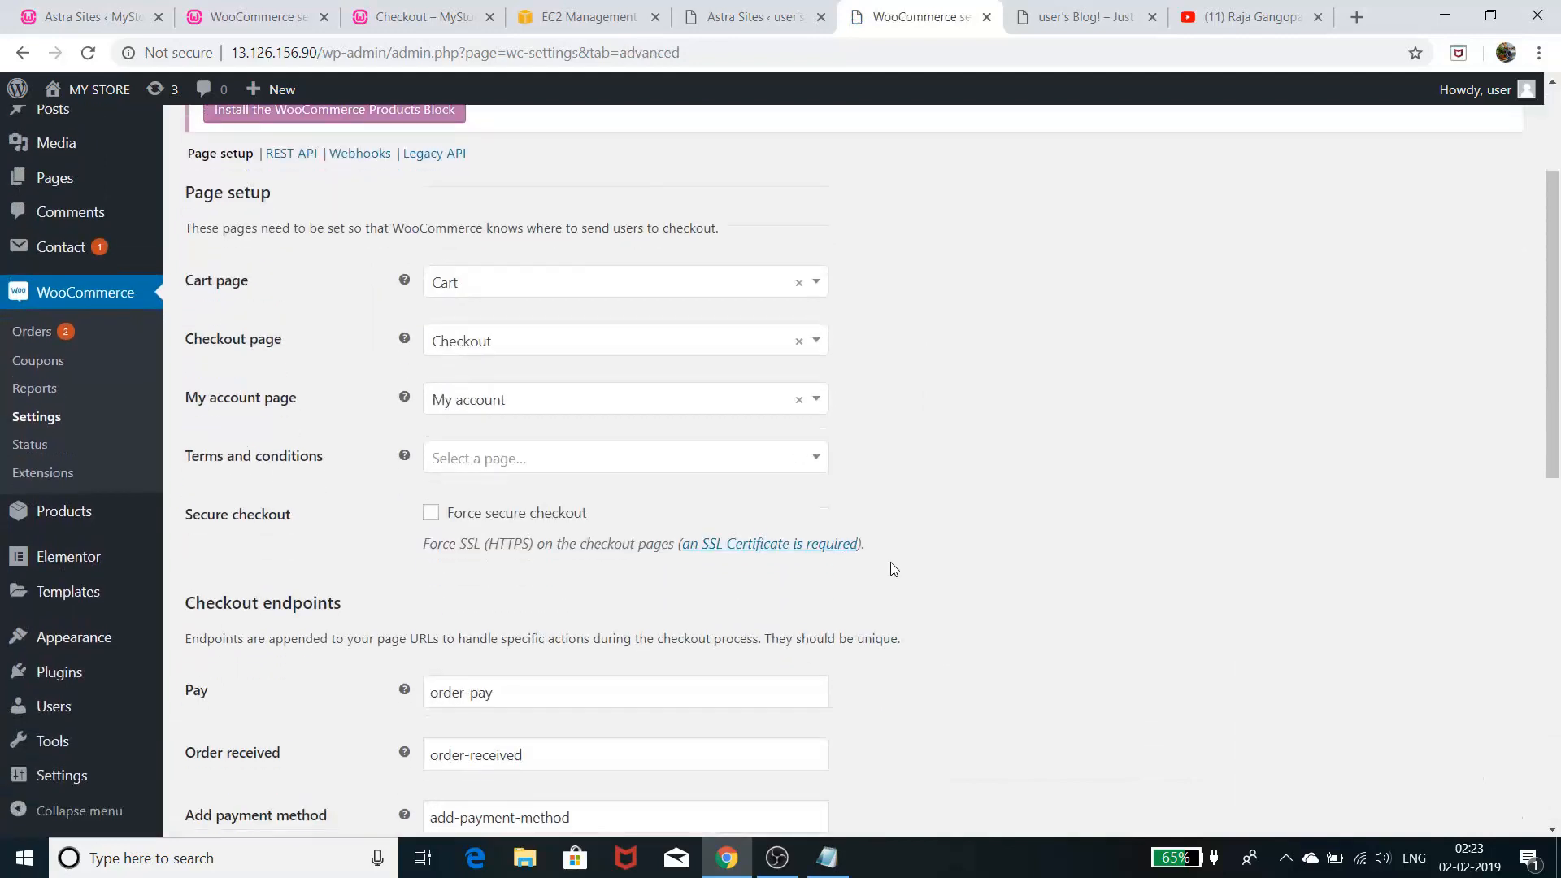
pyautogui.scroll(-3, 894, 569)
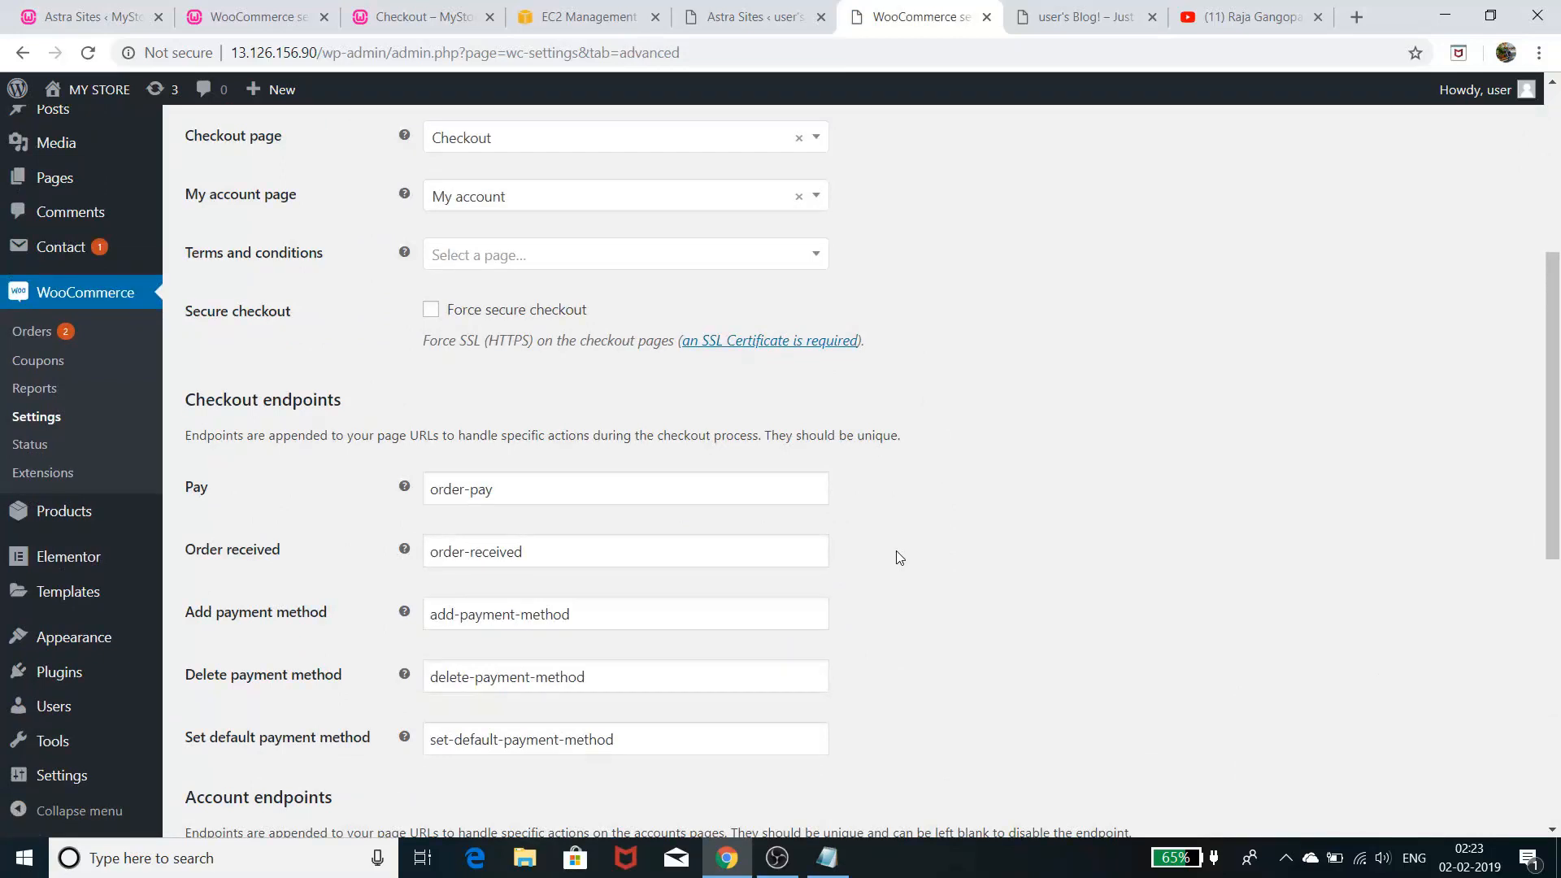
pyautogui.scroll(-3, 899, 557)
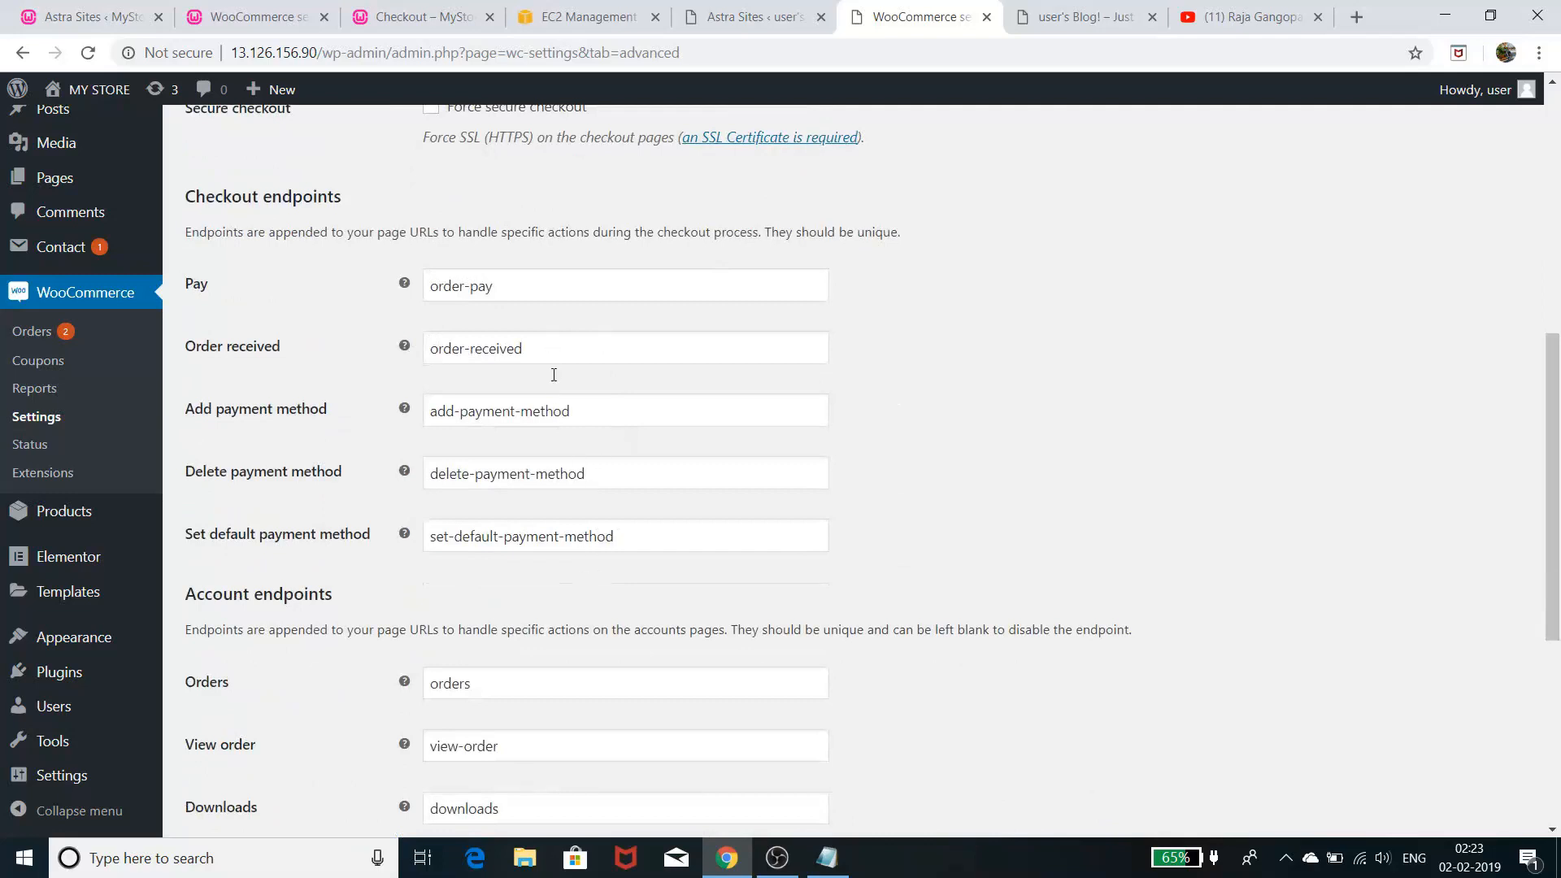
pyautogui.scroll(-3, 576, 598)
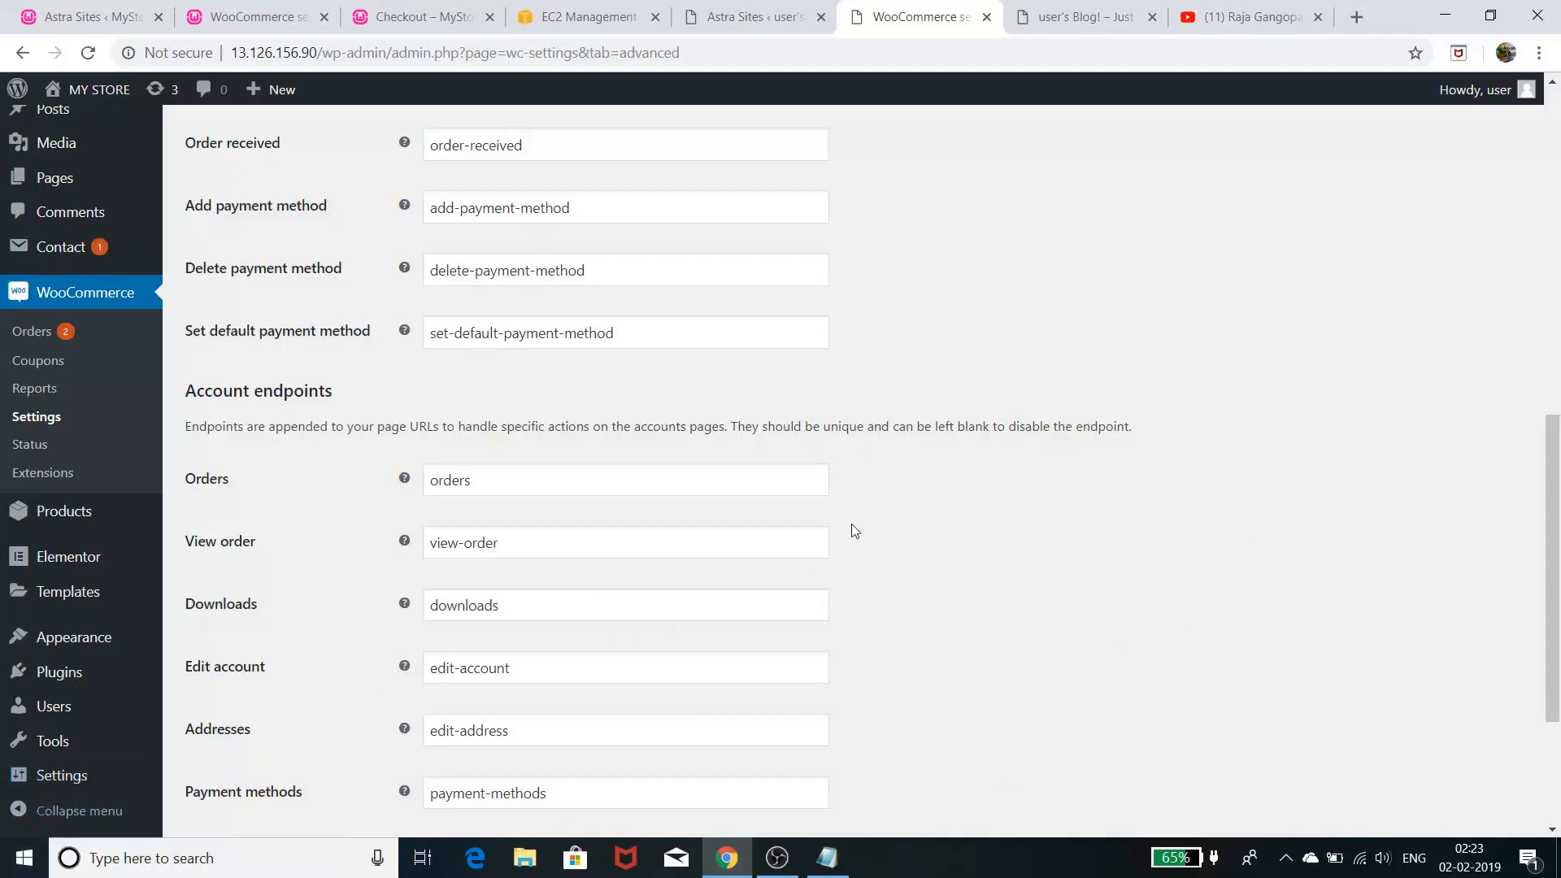
pyautogui.scroll(-3, 1051, 386)
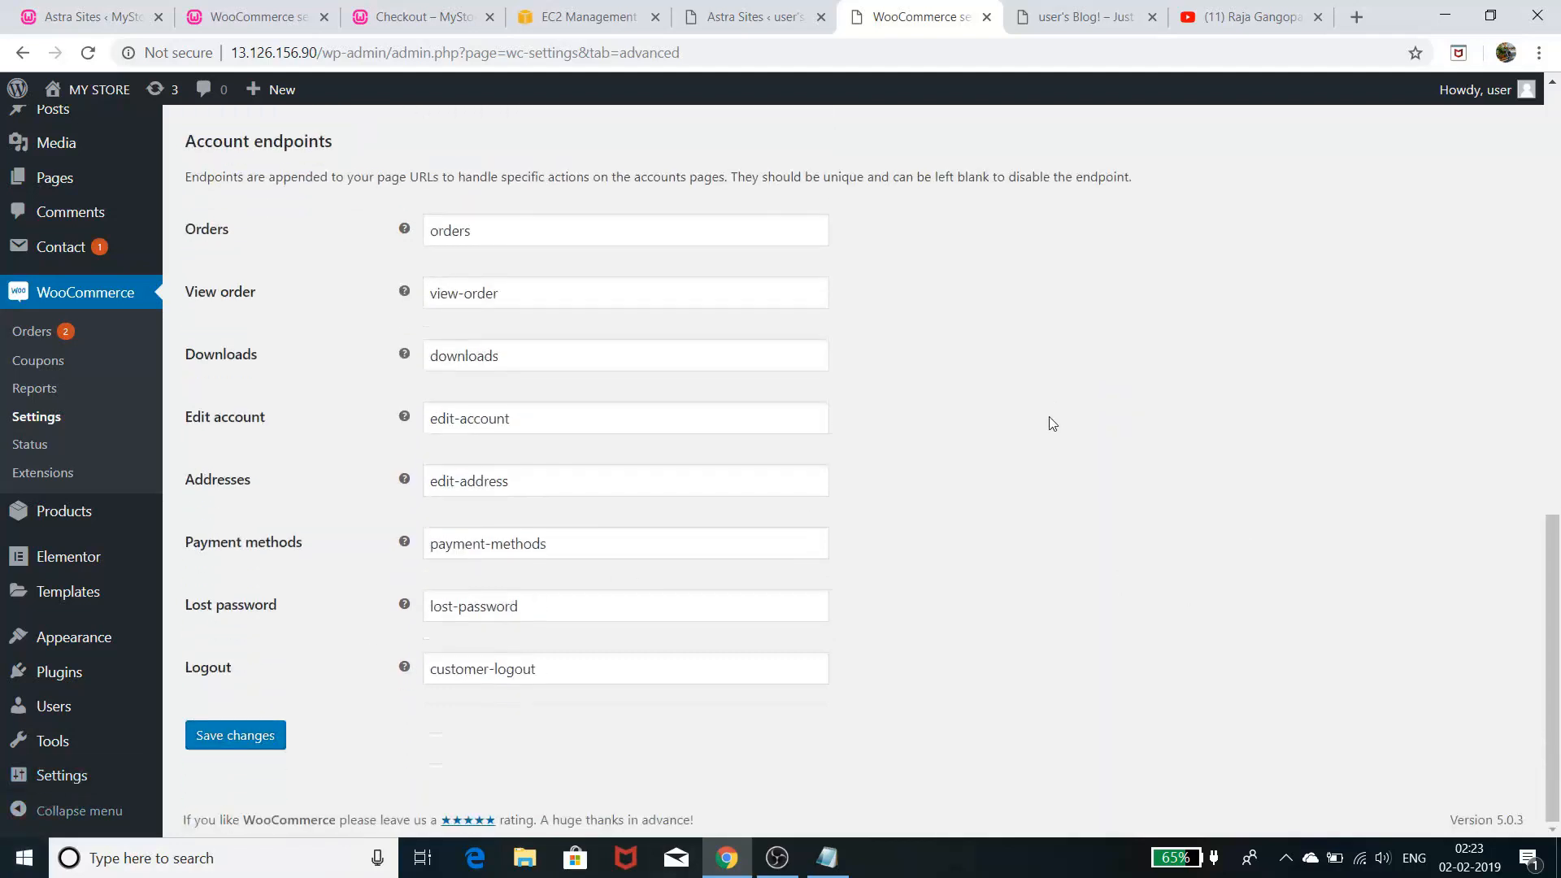
pyautogui.scroll(14, 1052, 431)
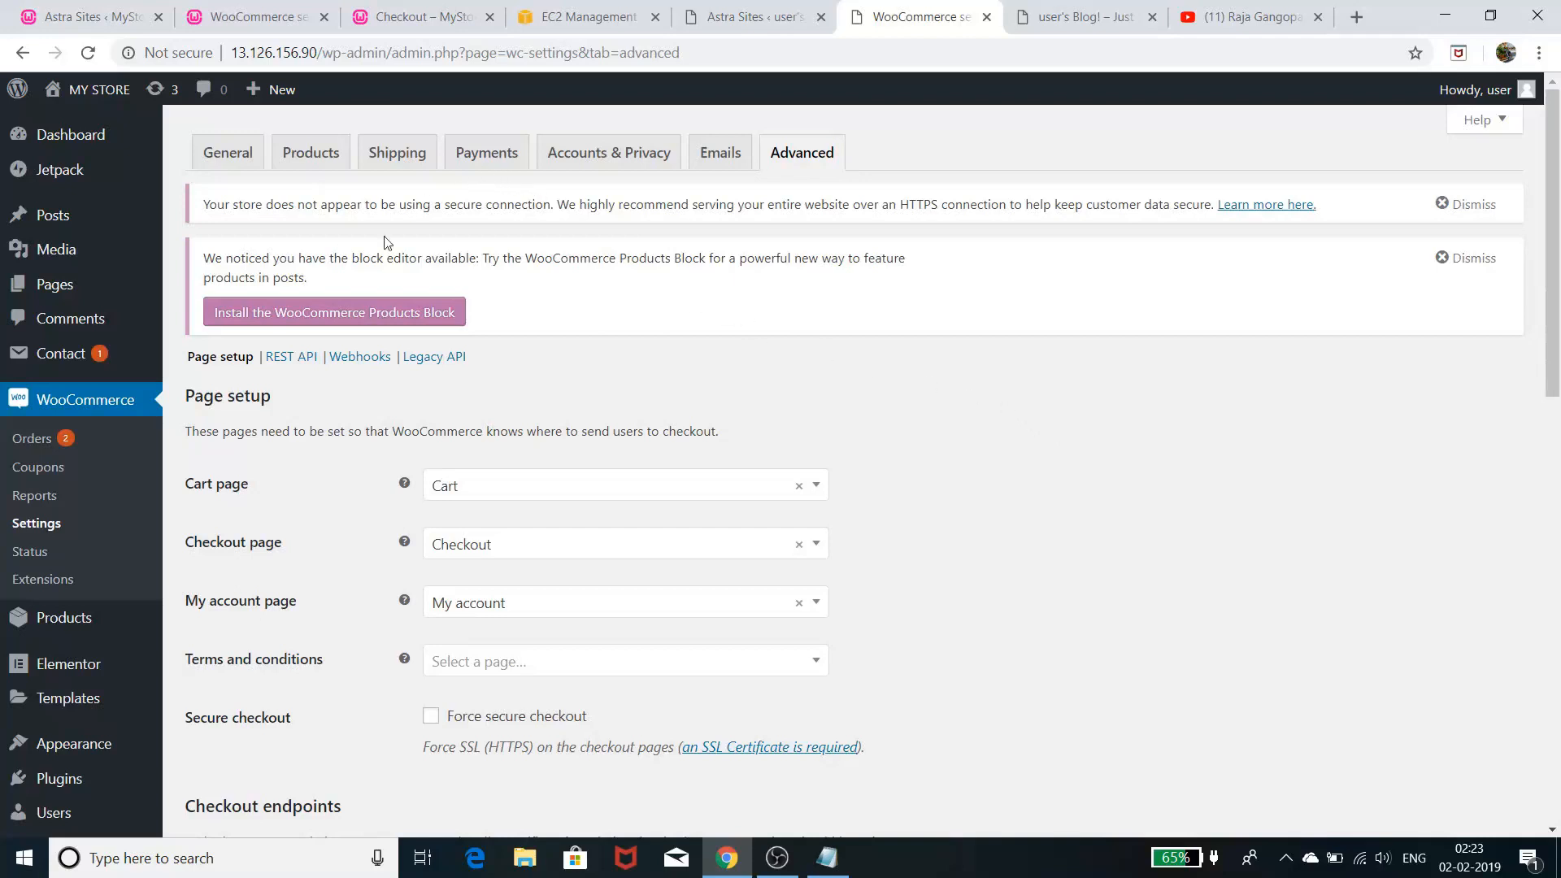
# - View the REST API and Webhooks sections, then return to Page setup
pyautogui.click(293, 360)
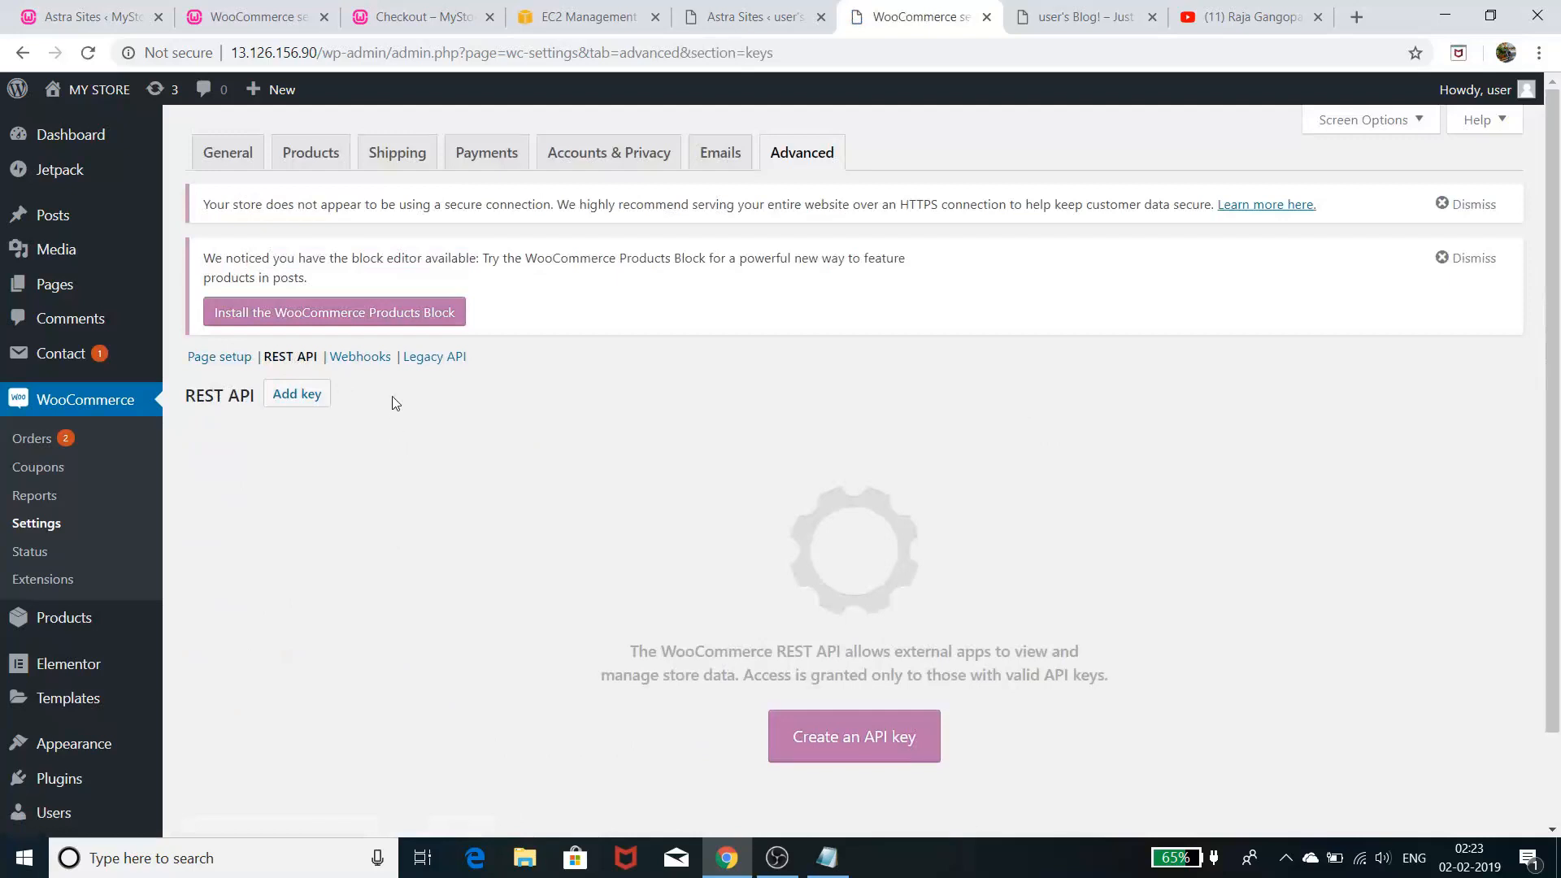
pyautogui.click(364, 358)
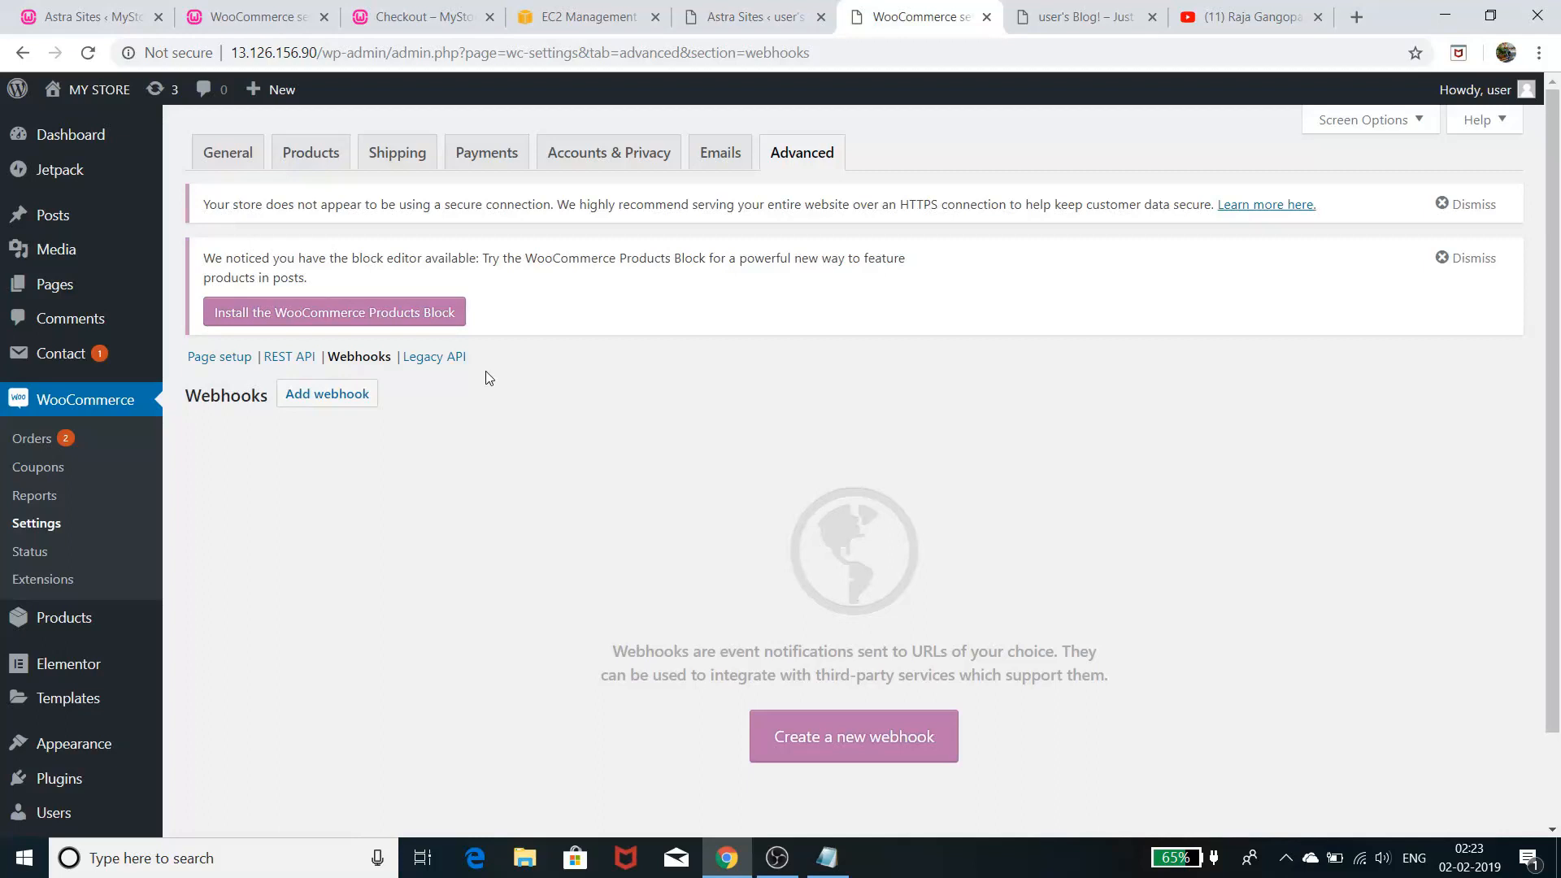
pyautogui.click(217, 364)
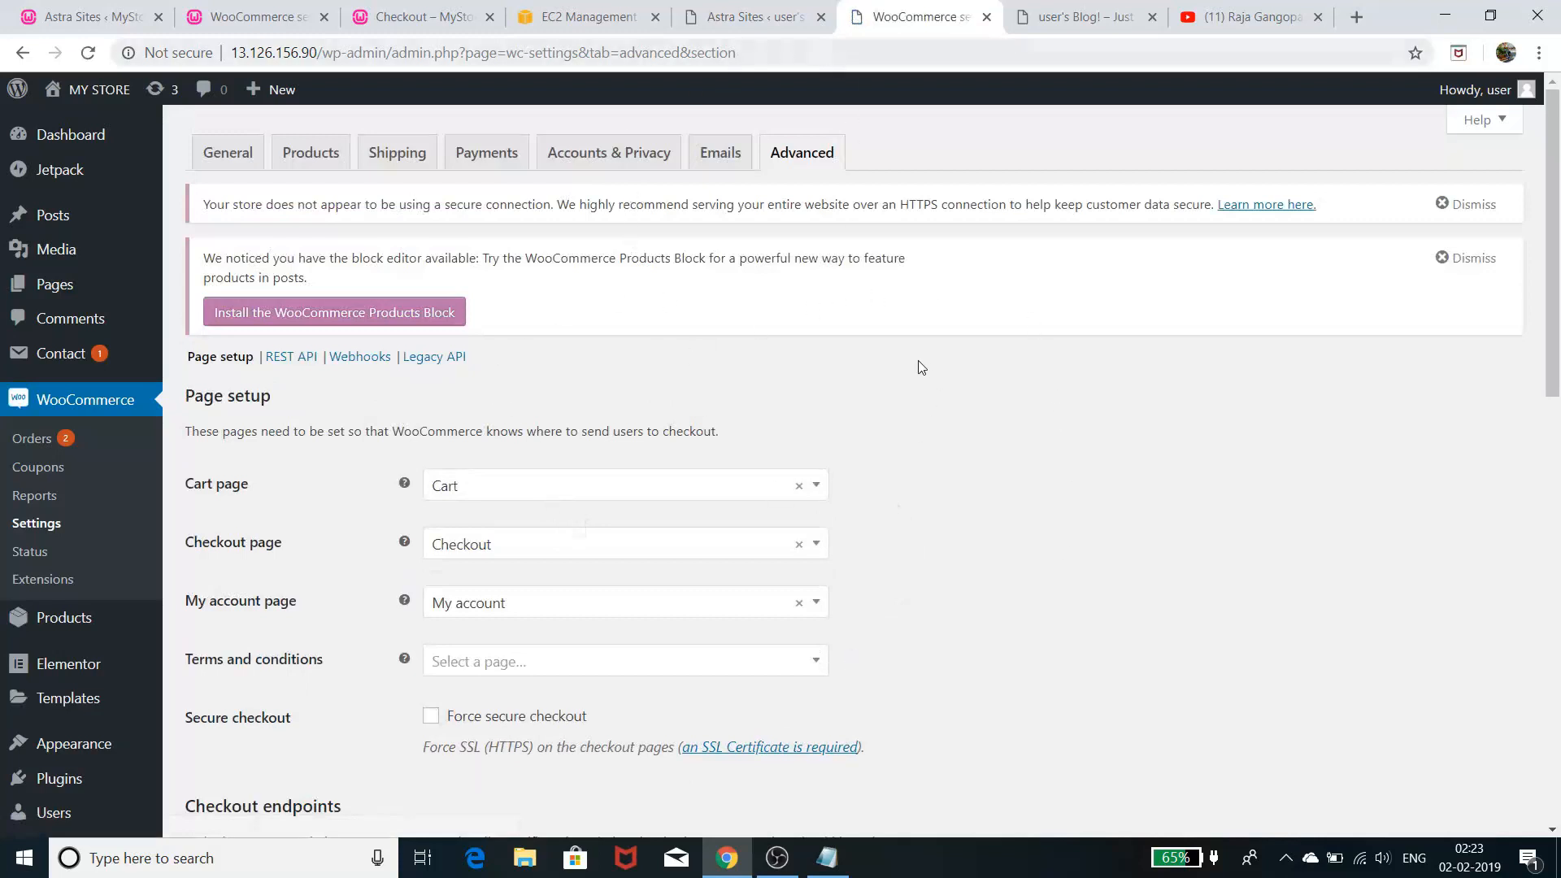
# - Review payment methods, then view the General settings' California store address and US-only selling
pyautogui.click(496, 153)
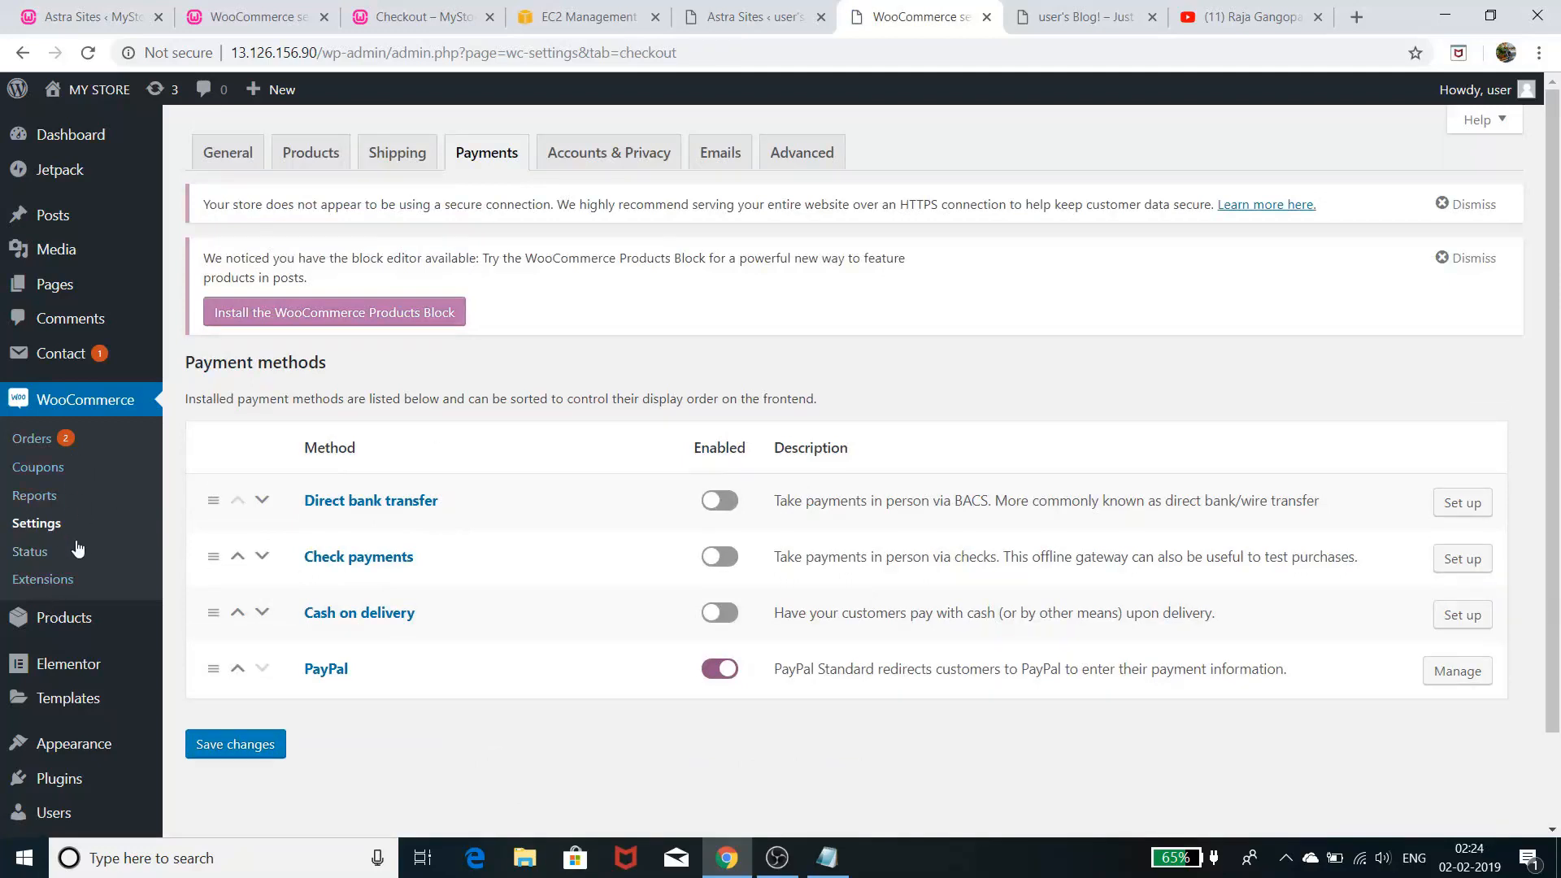
pyautogui.moveTo(61, 657)
pyautogui.click(226, 150)
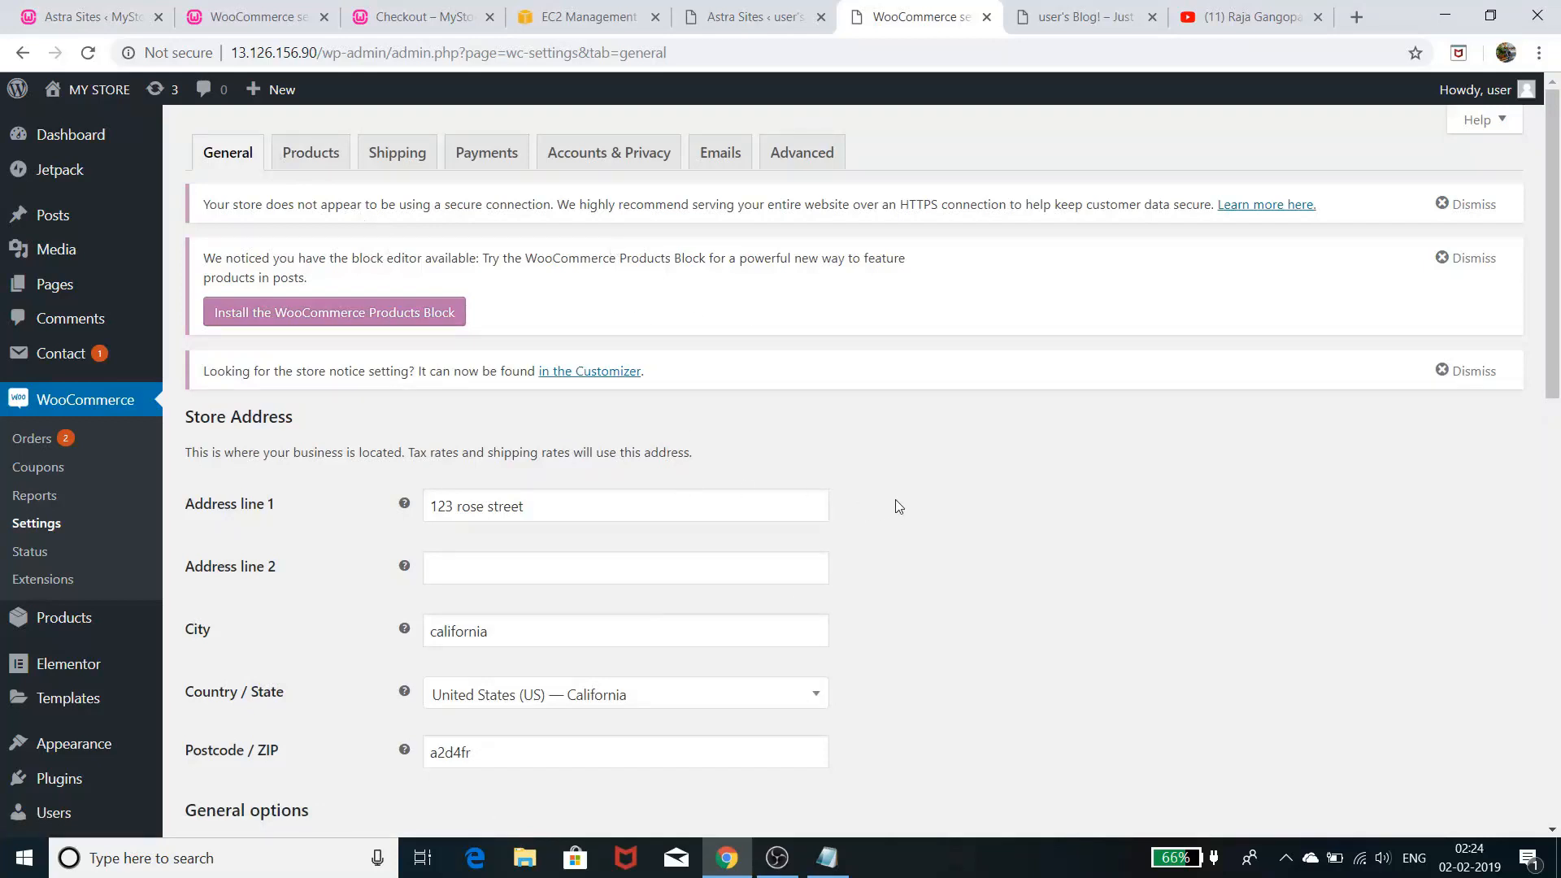
pyautogui.scroll(-3, 899, 498)
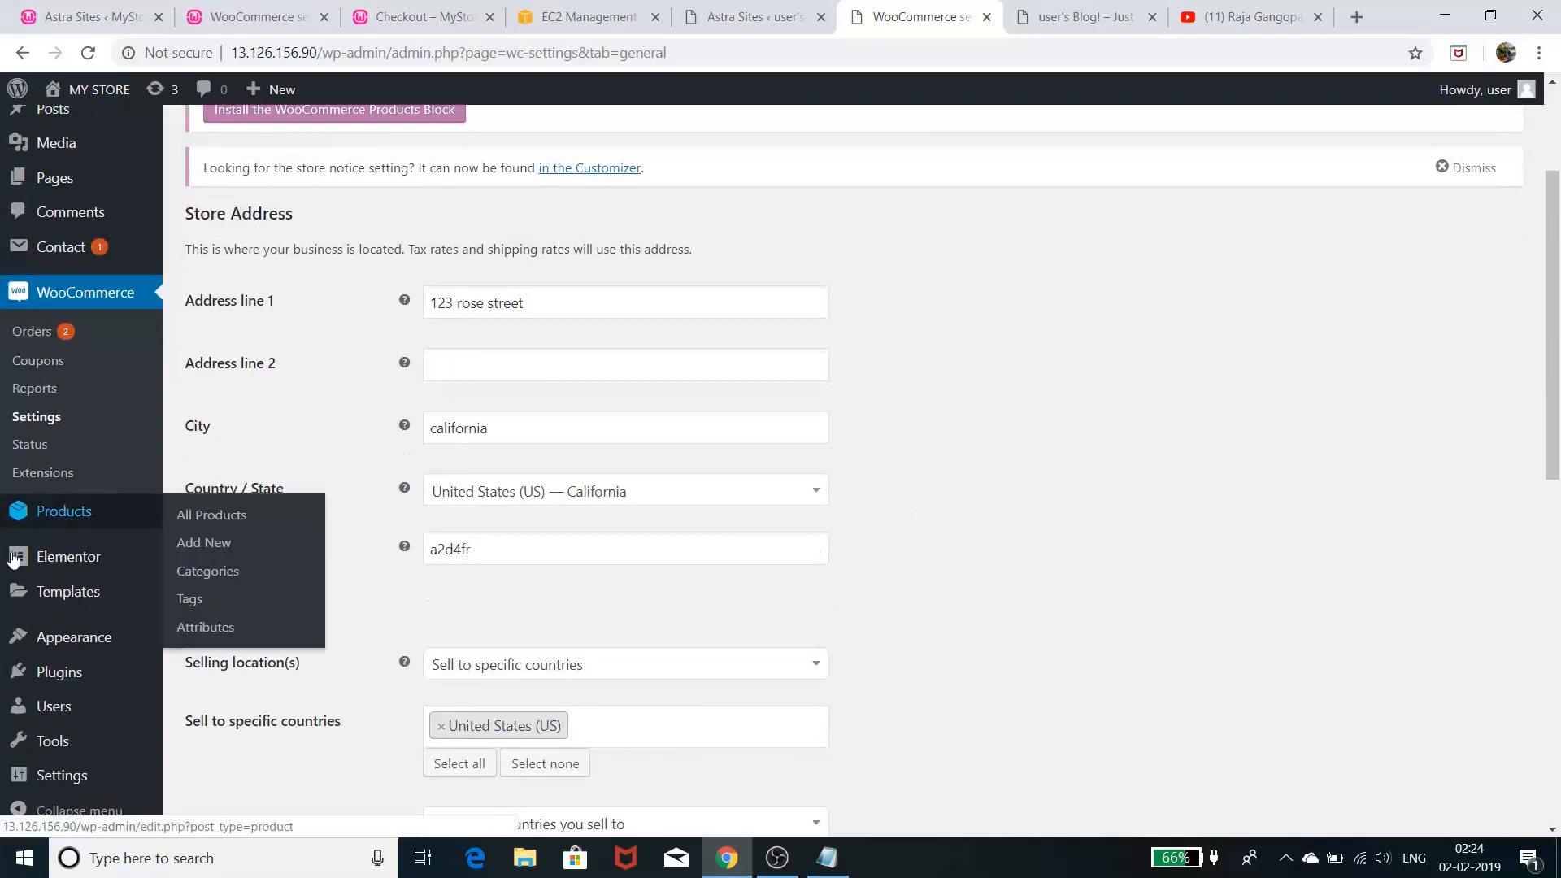
# - Browse the All Products list of 12 published, in-stock plant and cactus items
pyautogui.click(238, 519)
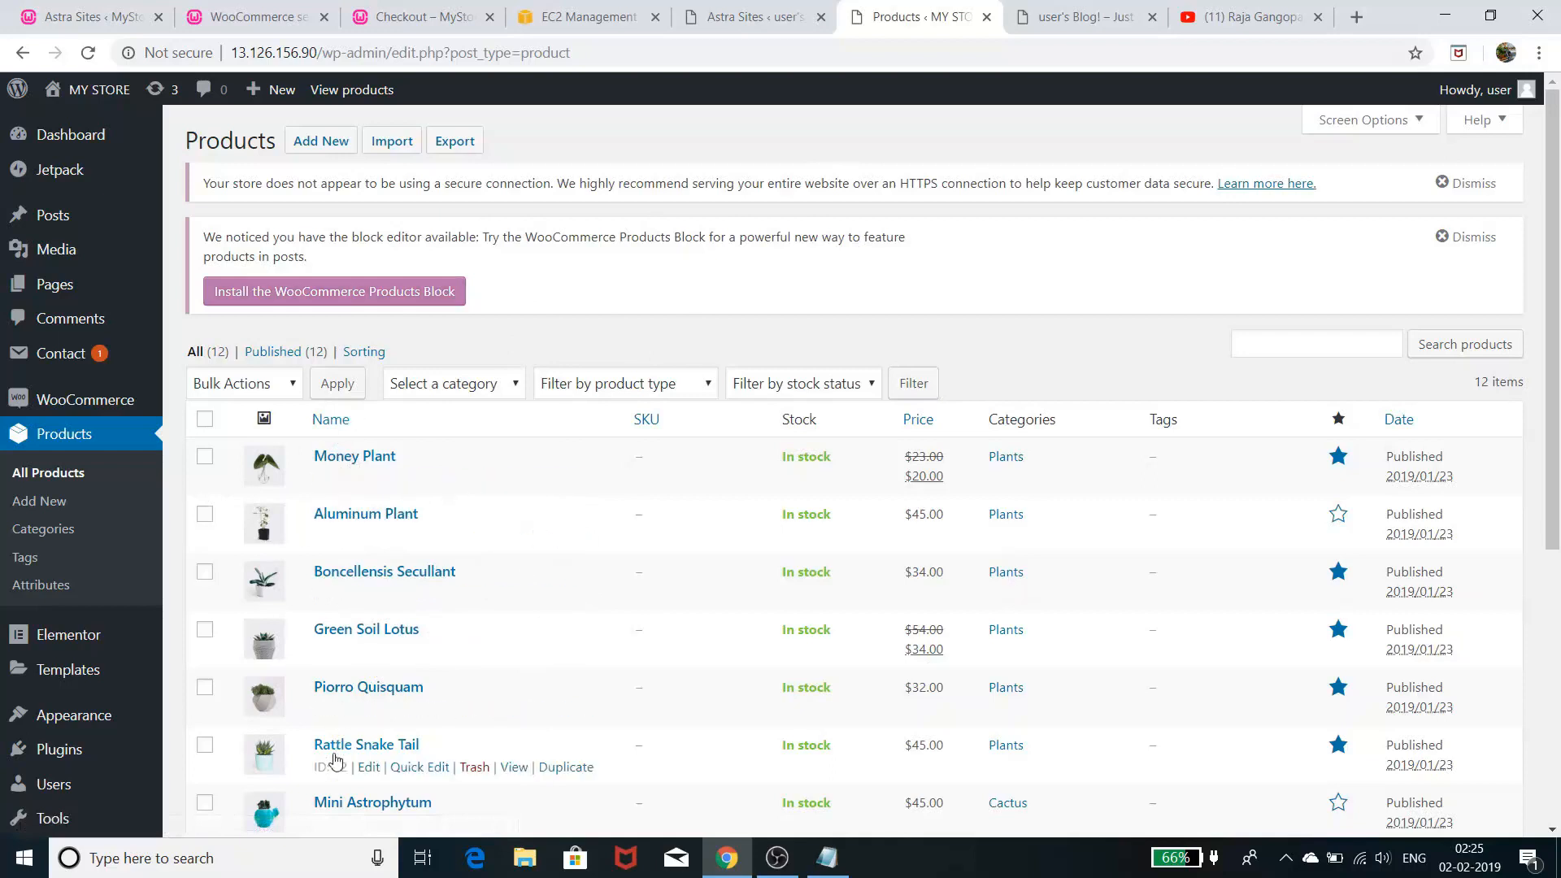
pyautogui.scroll(-5, 334, 760)
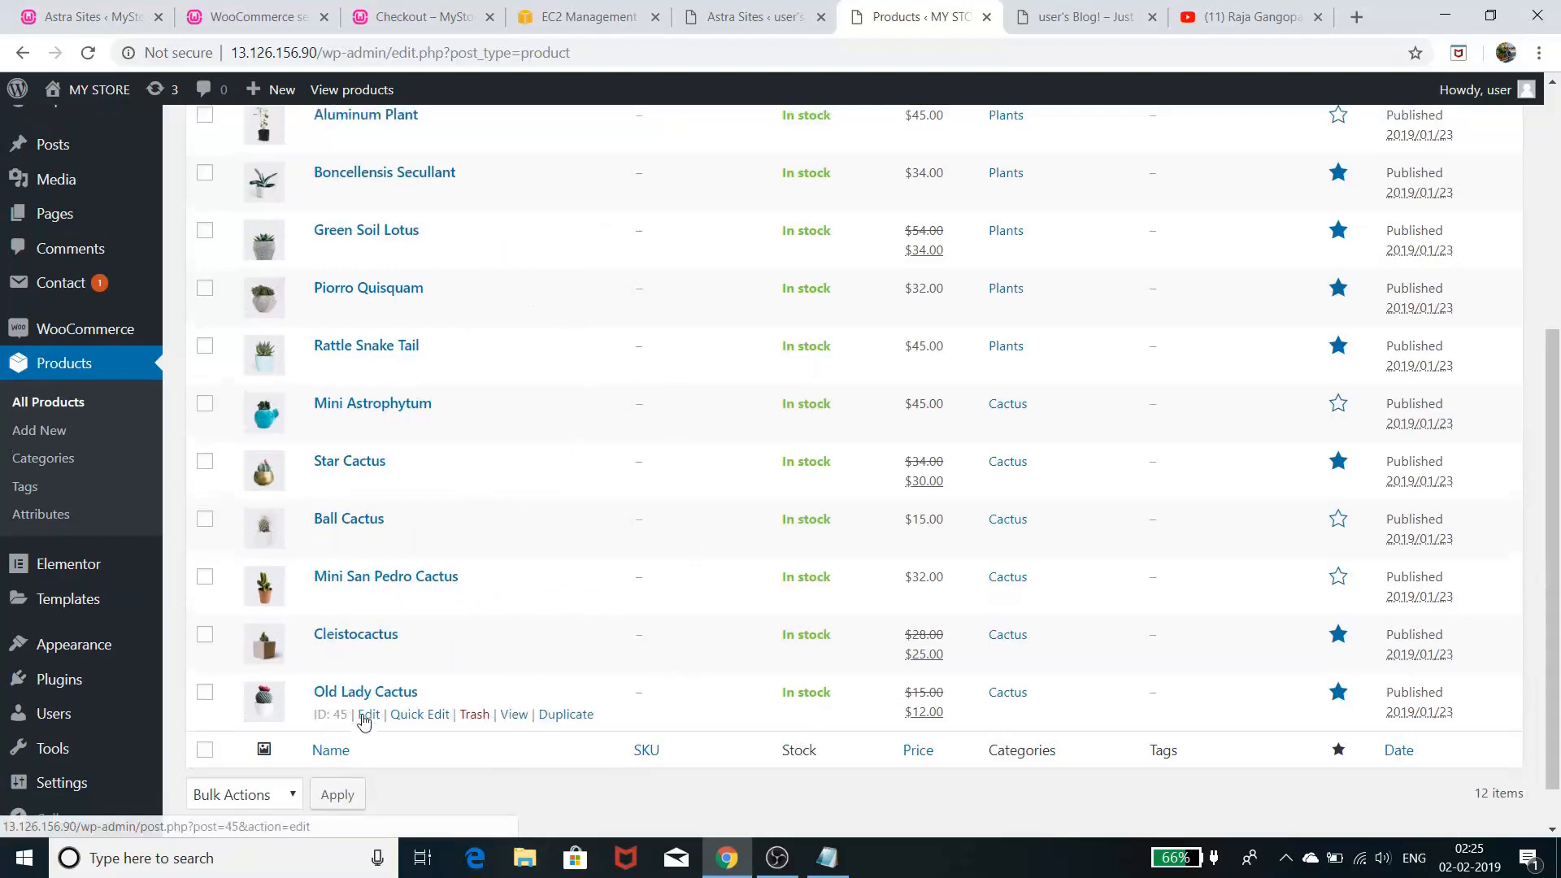
pyautogui.scroll(5, 362, 724)
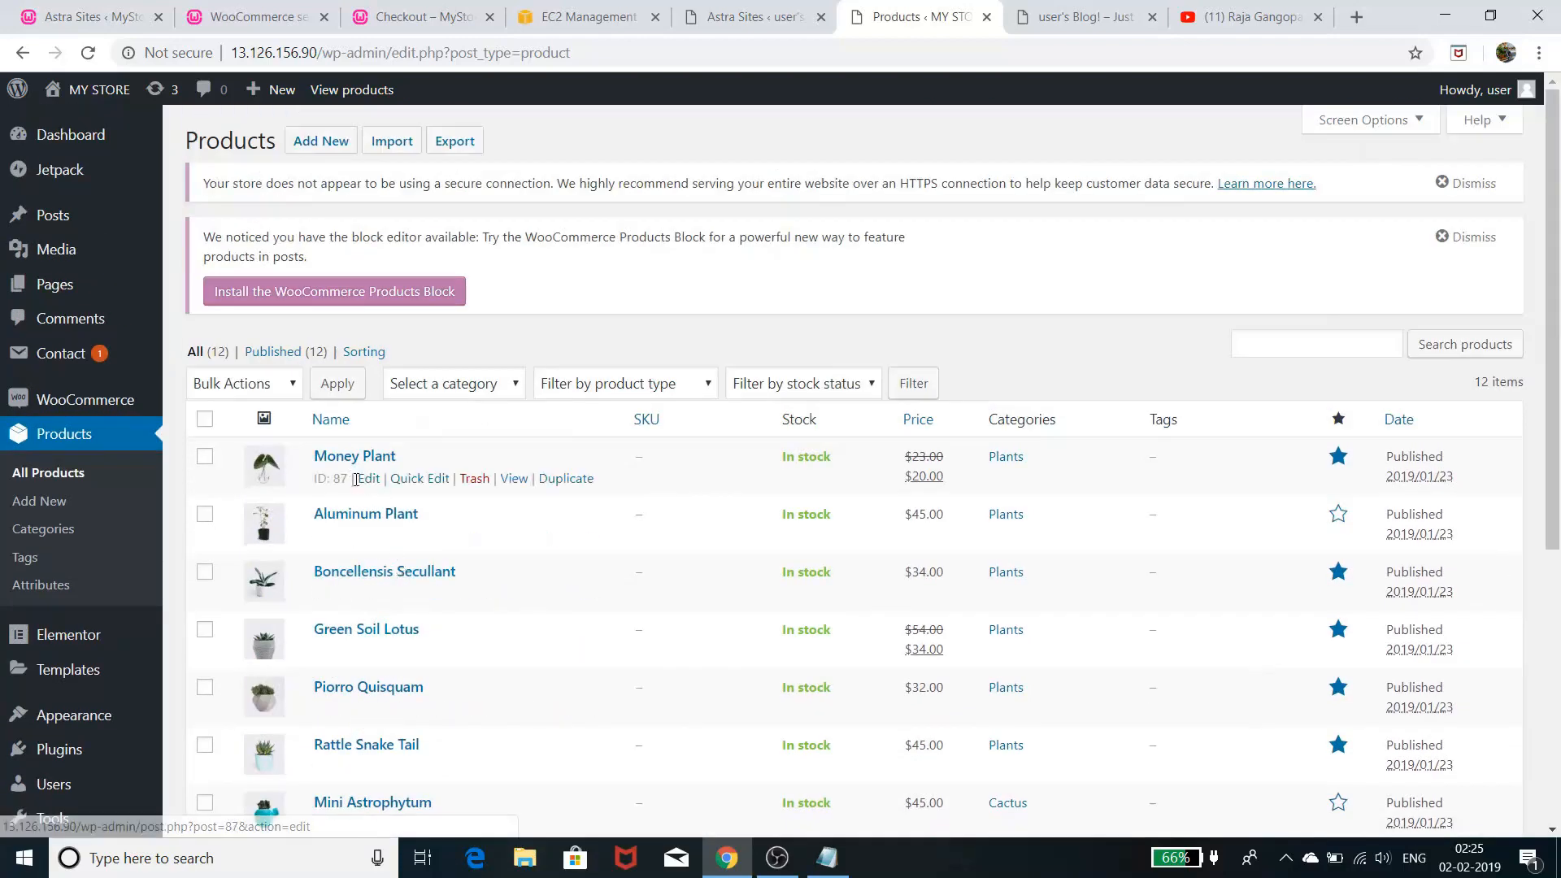
# - Open Money Plant in the product editor and view its Inventory and Shipping data
pyautogui.click(364, 482)
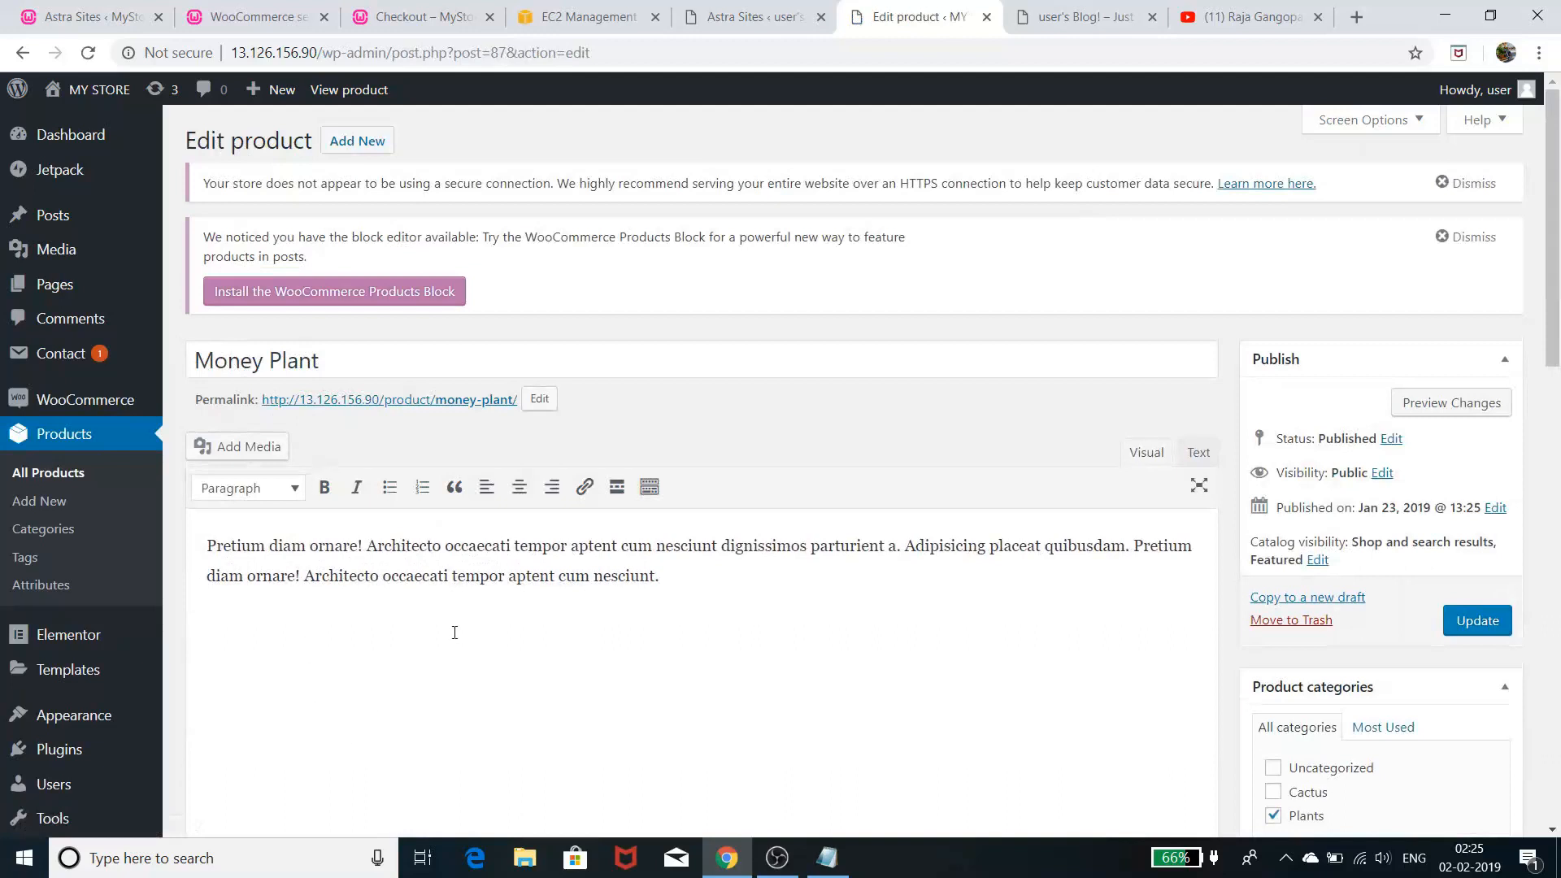
pyautogui.scroll(-4, 455, 633)
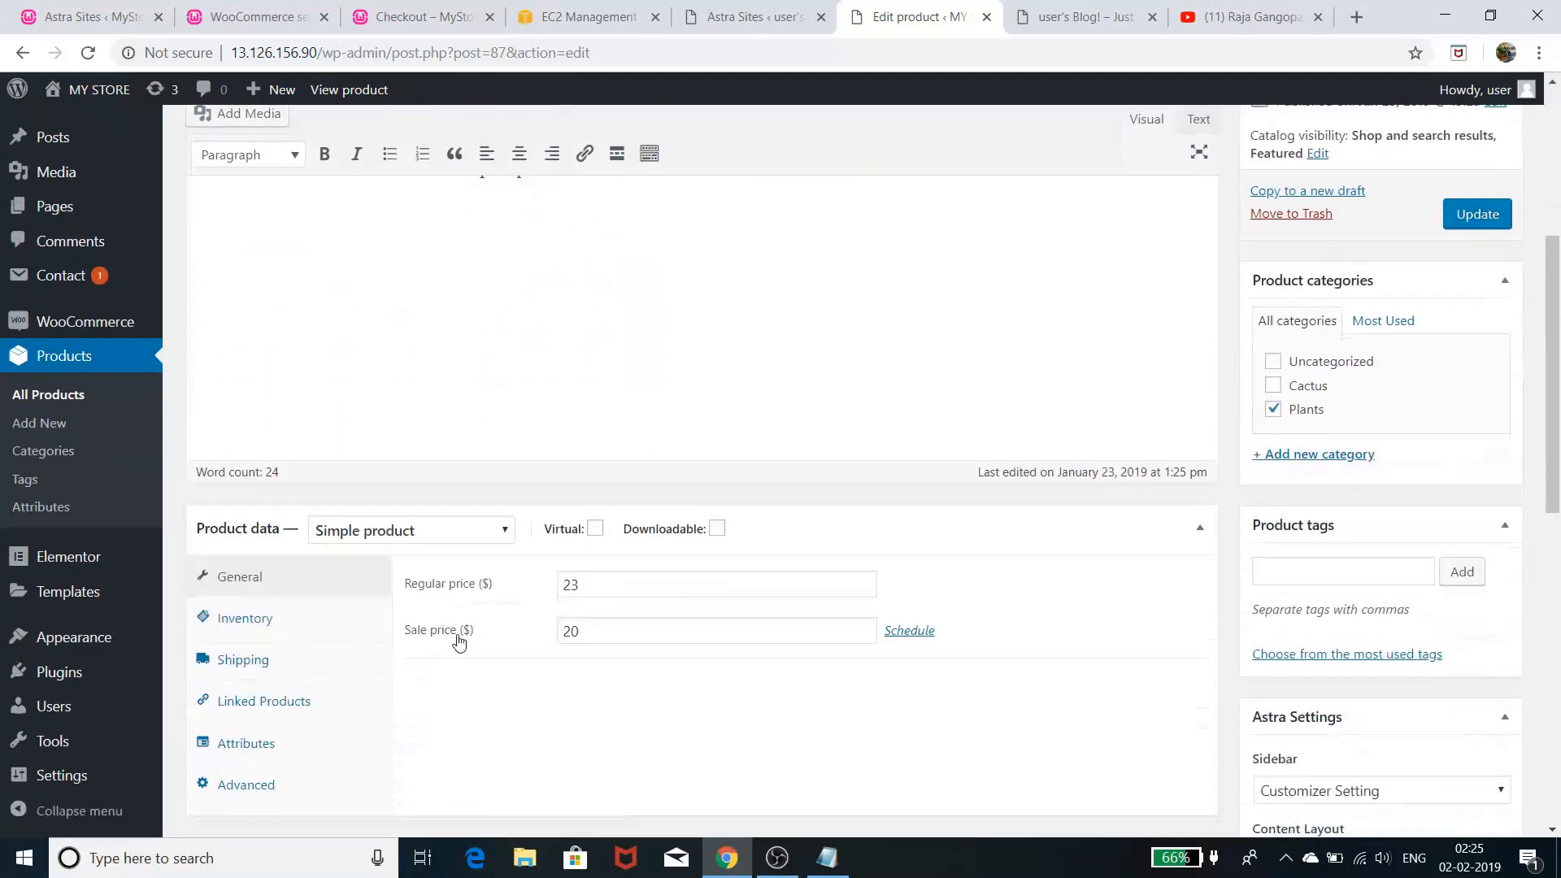
pyautogui.click(327, 622)
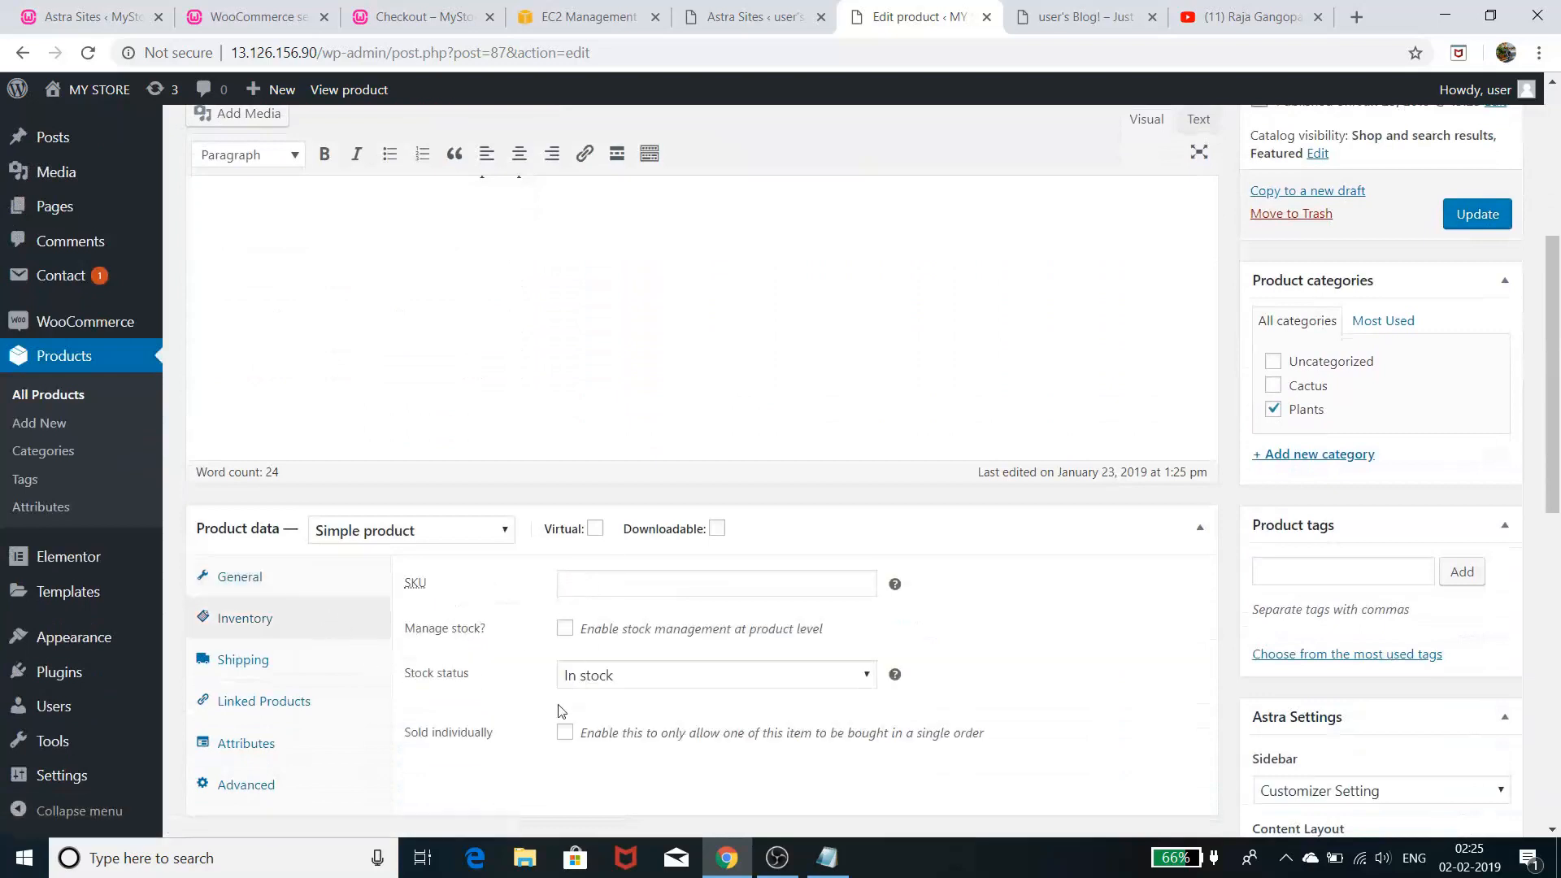
pyautogui.click(316, 665)
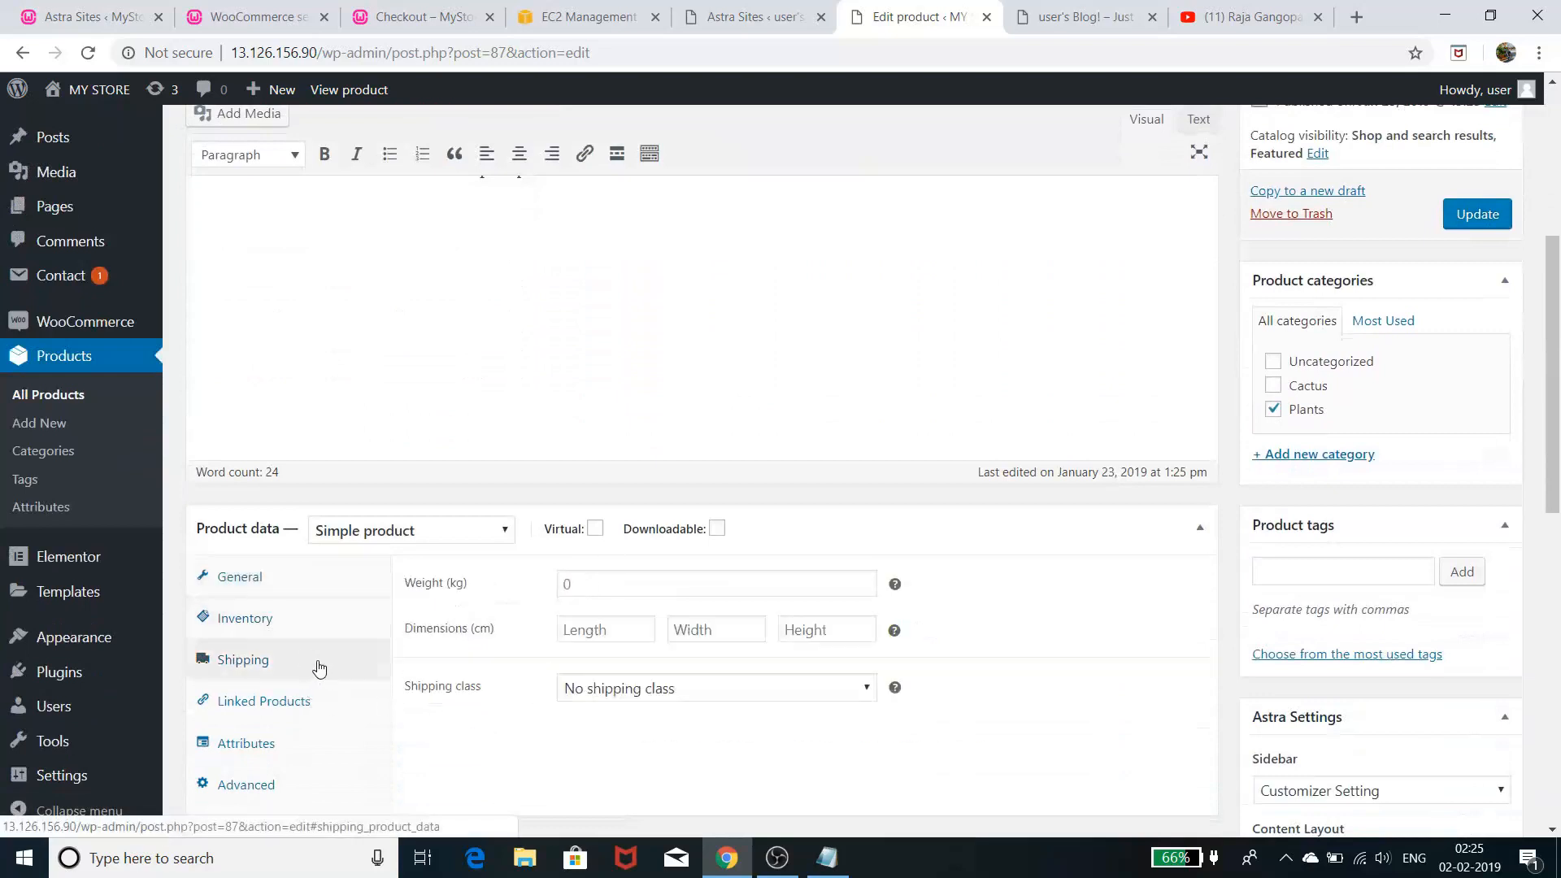
# - Check Money Plant's Linked Products and Attributes tabs, then bring the Notepad checklist forward
pyautogui.click(310, 714)
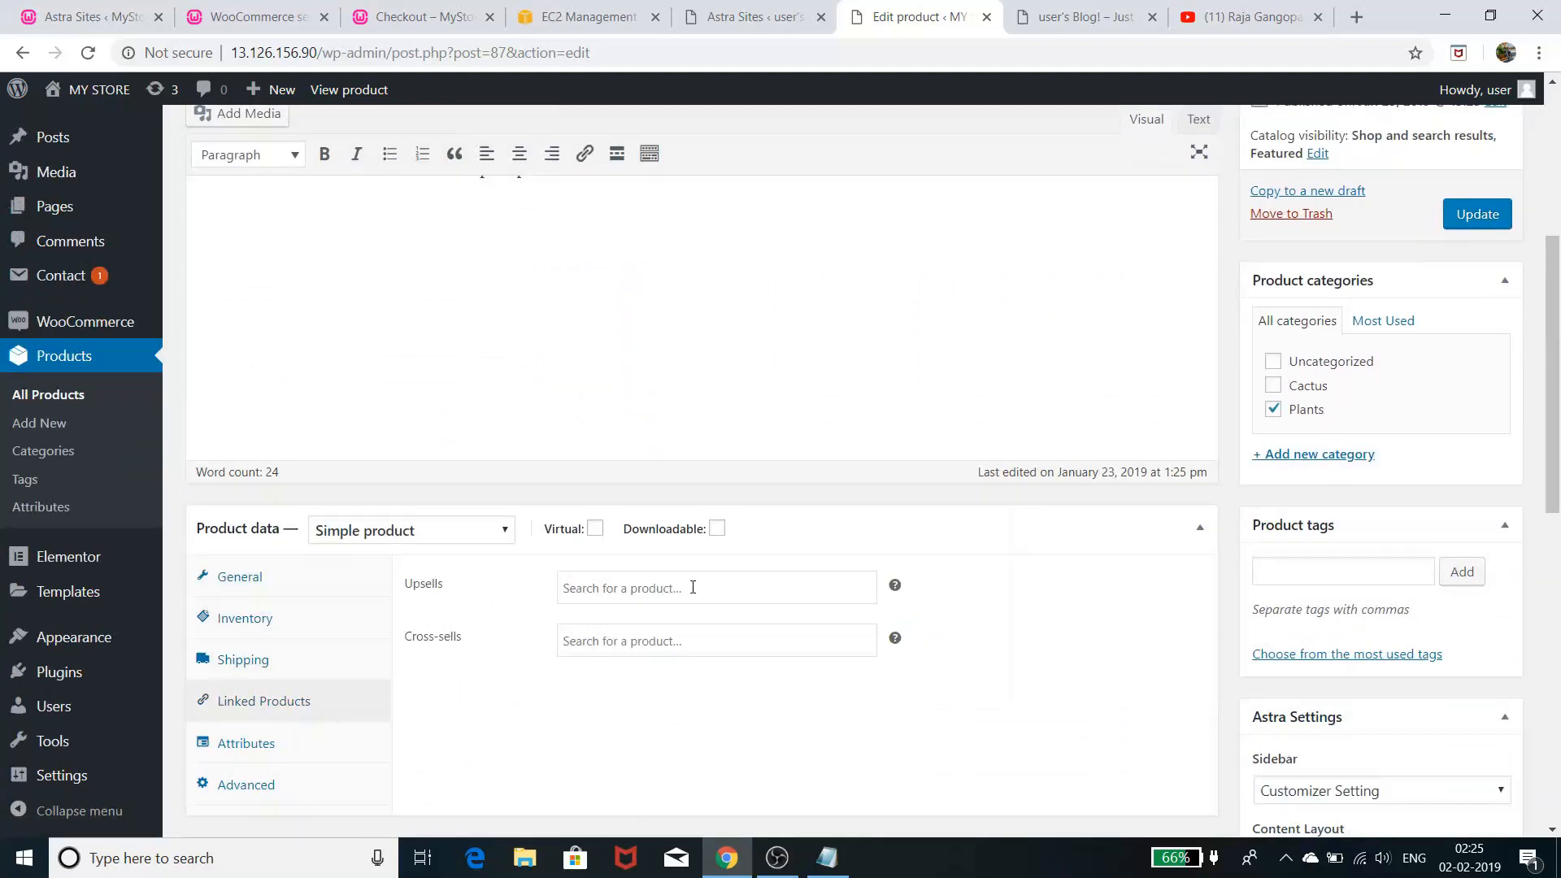
pyautogui.click(323, 741)
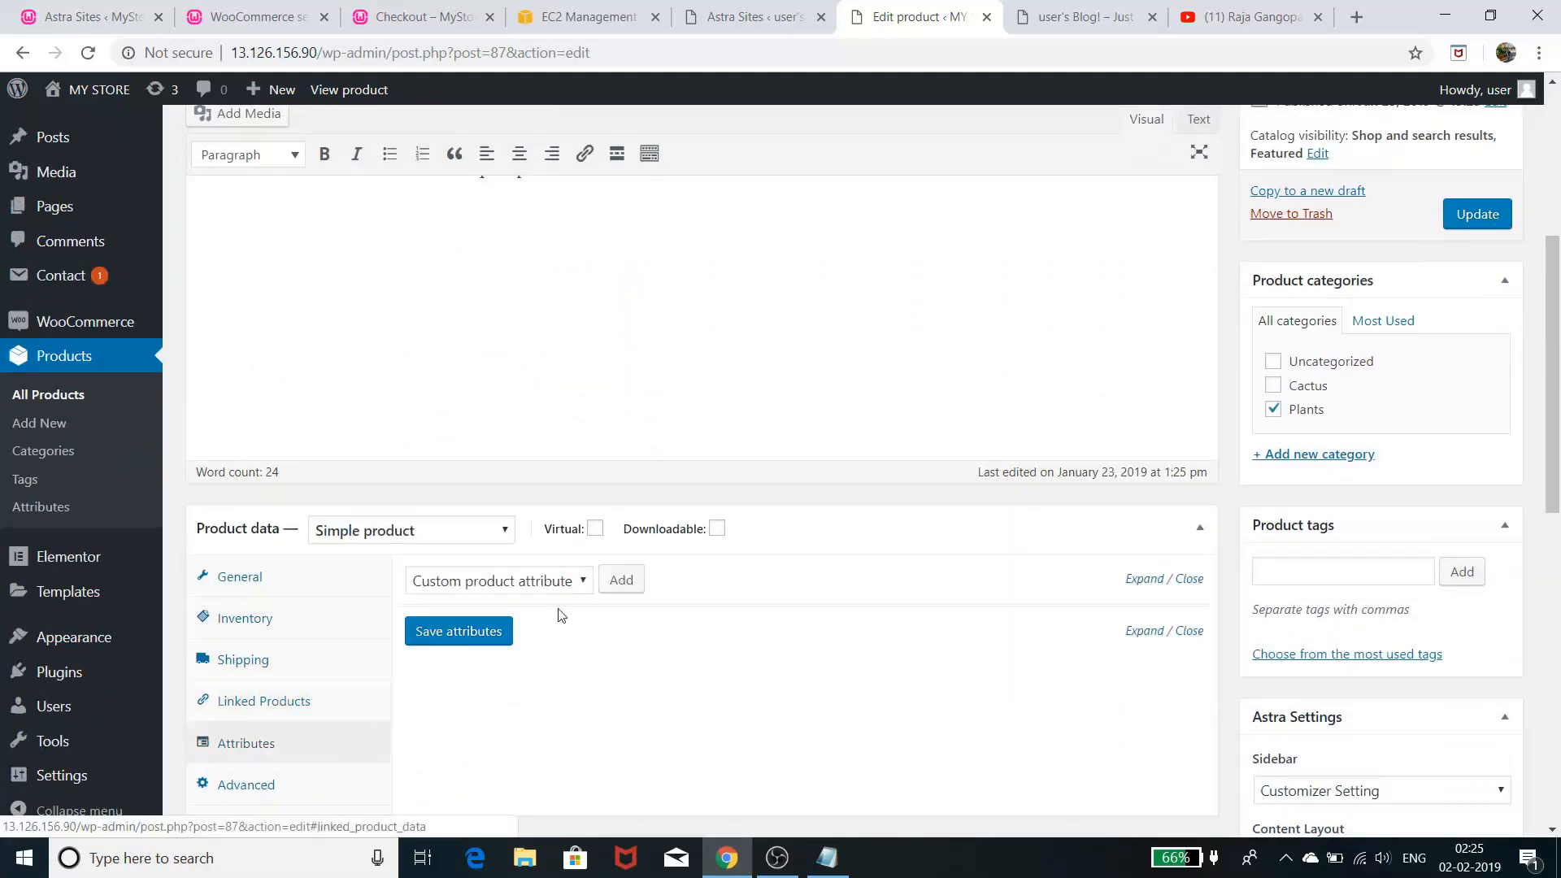
pyautogui.scroll(-5, 983, 634)
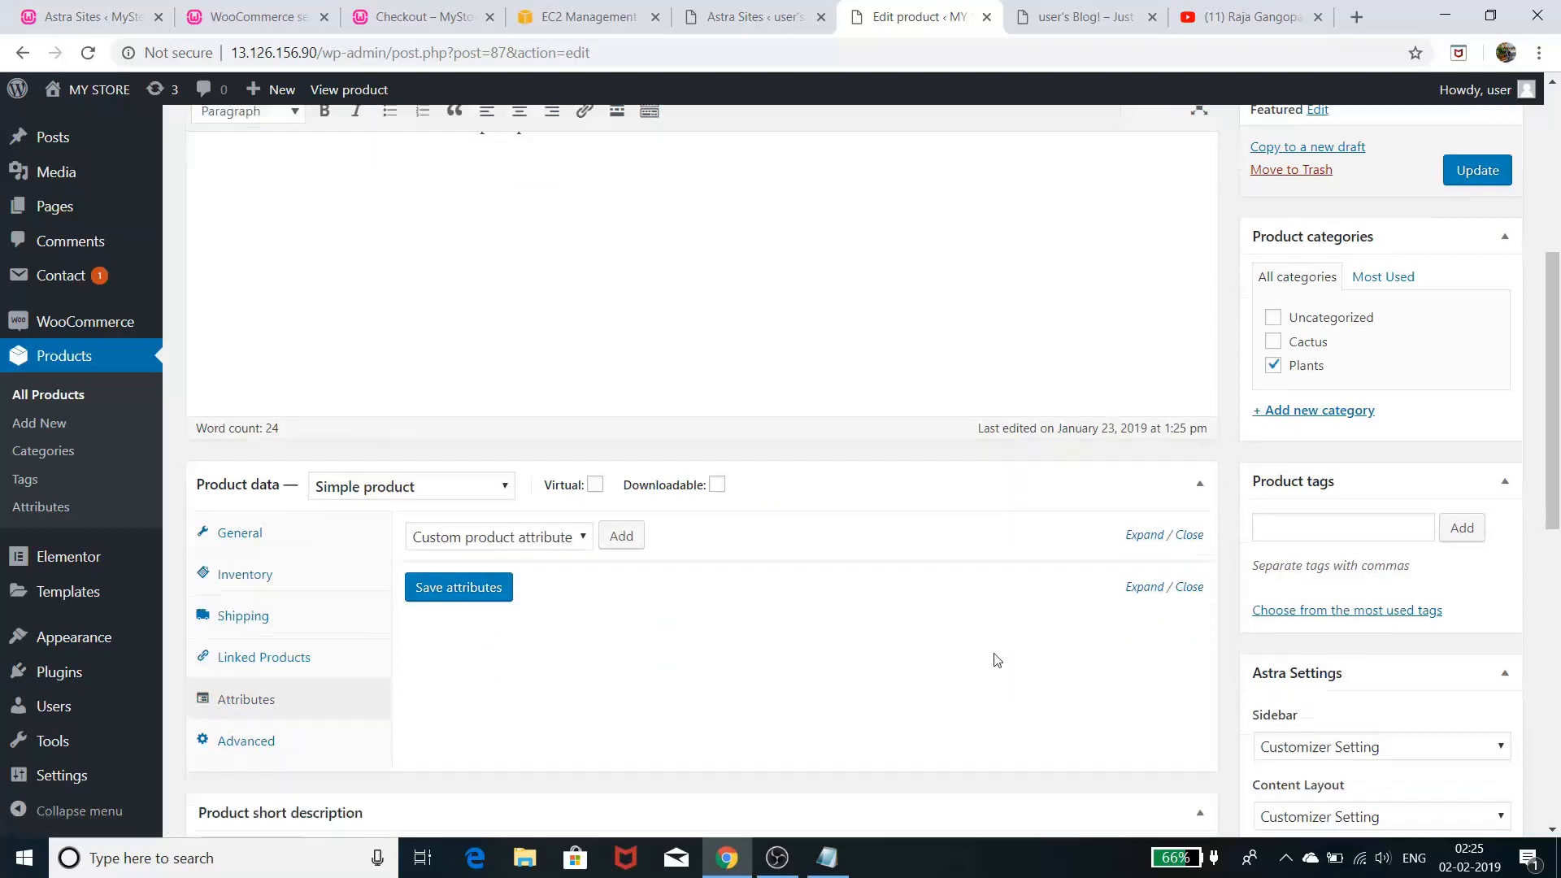
pyautogui.scroll(-5, 1224, 682)
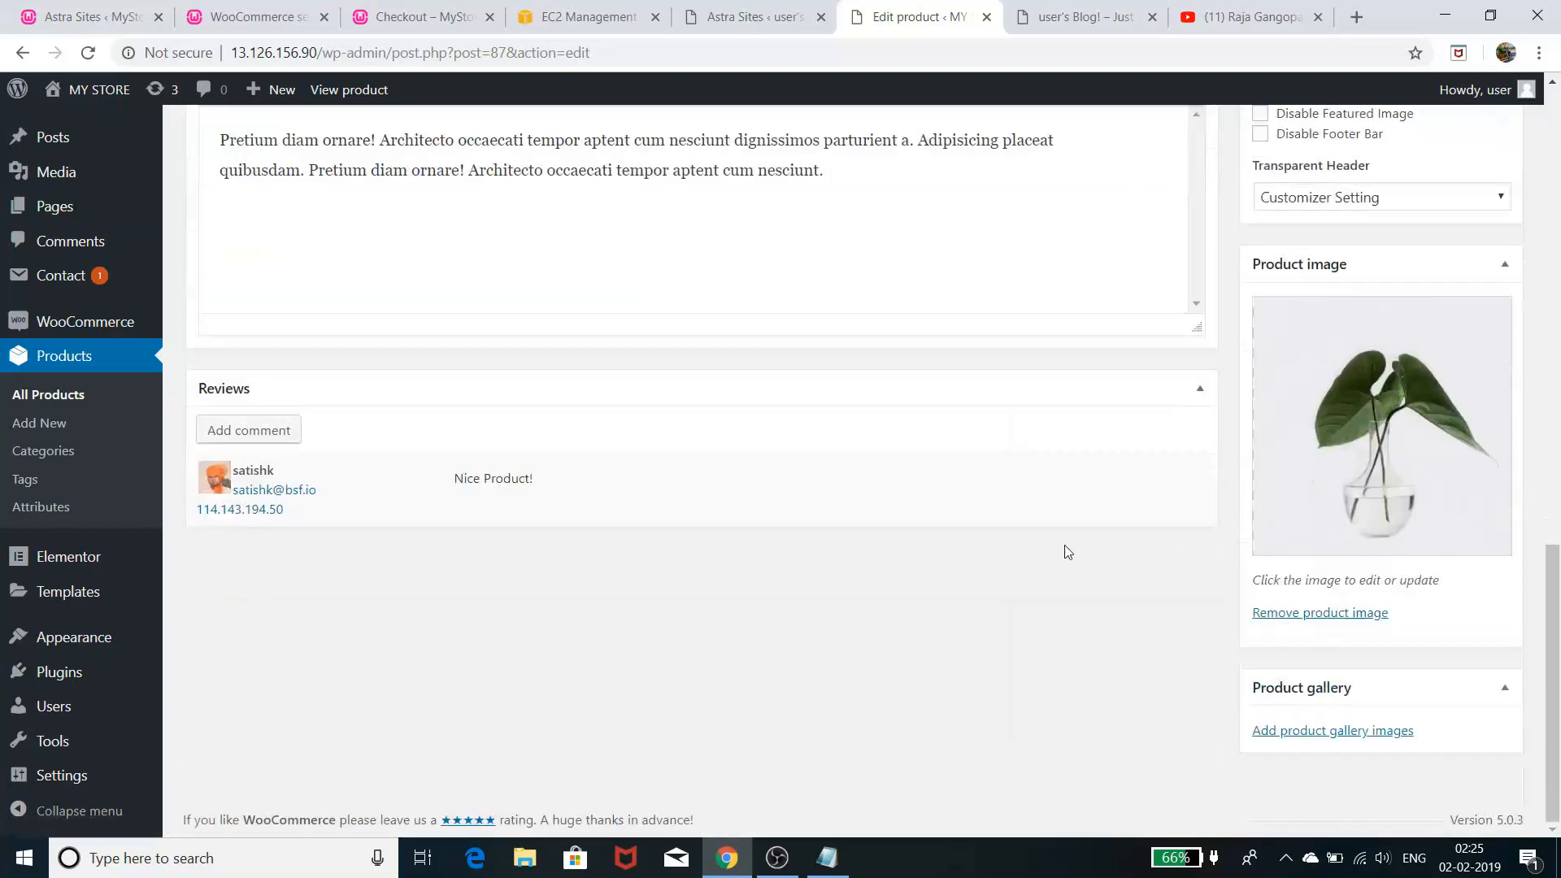
pyautogui.scroll(1, 1061, 551)
pyautogui.scroll(15, 1061, 550)
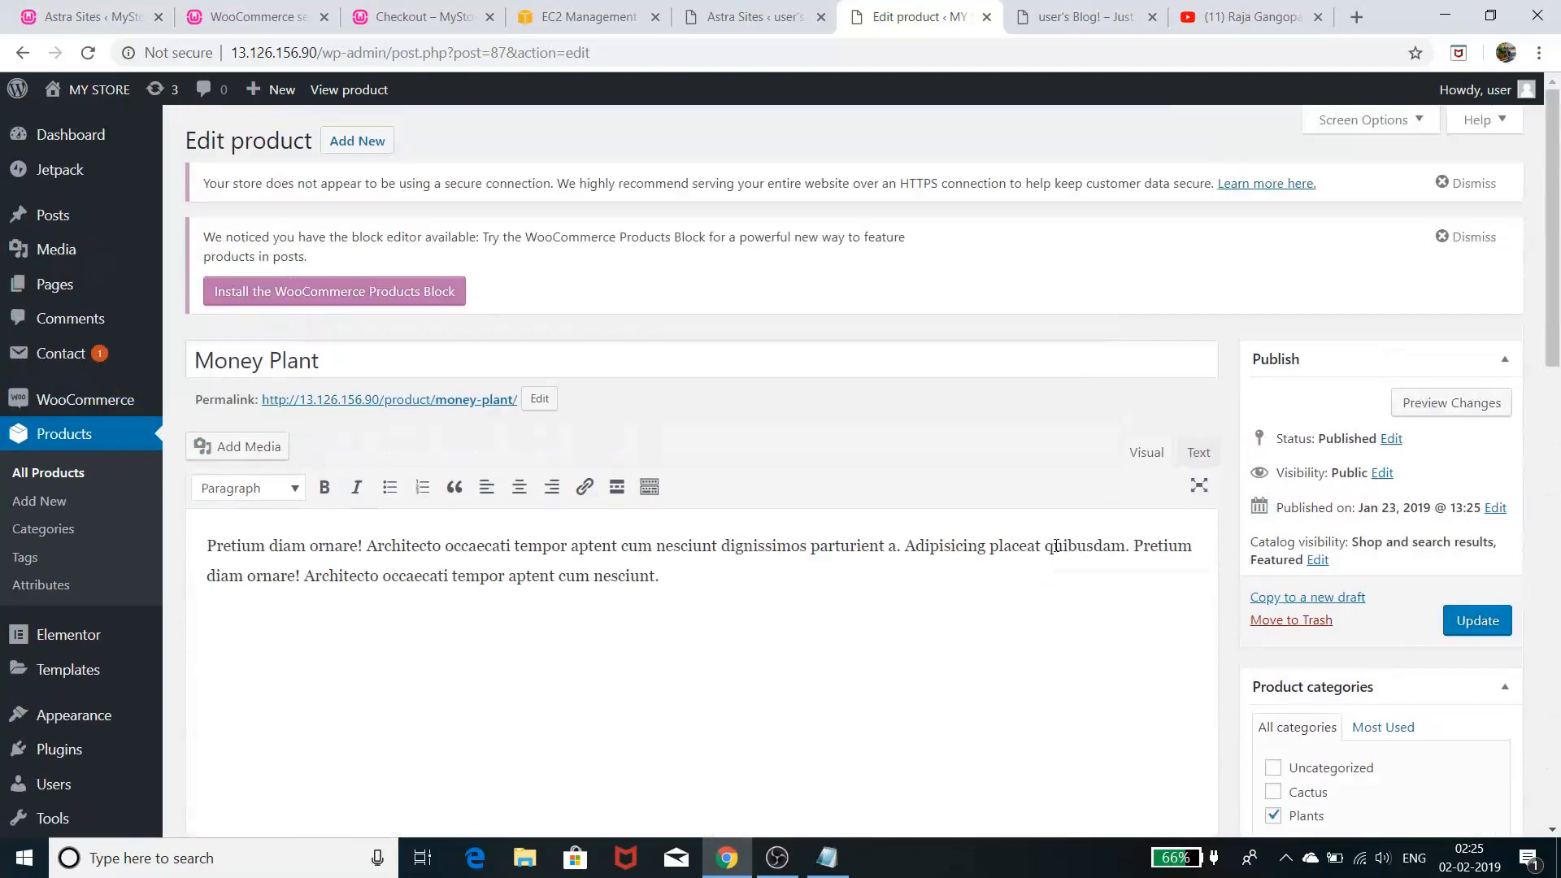
pyautogui.click(827, 858)
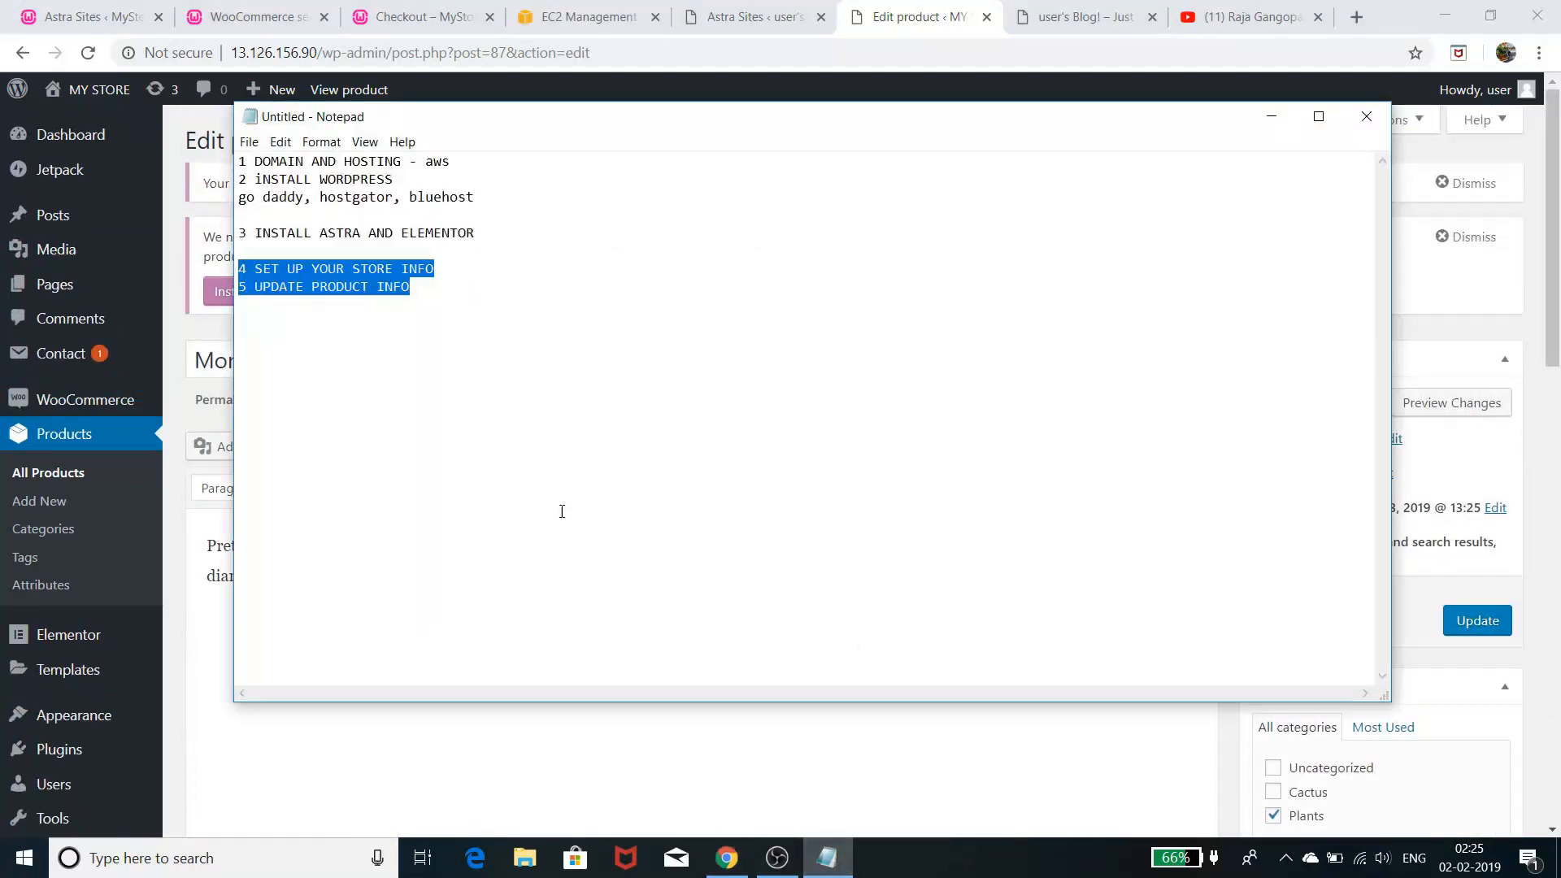
# - Select the store info and product info lines, then minimize Notepad to reveal the Money Plant editor
pyautogui.click(462, 455)
pyautogui.moveTo(430, 290); pyautogui.dragTo(310, 255)
pyautogui.click(1270, 119)
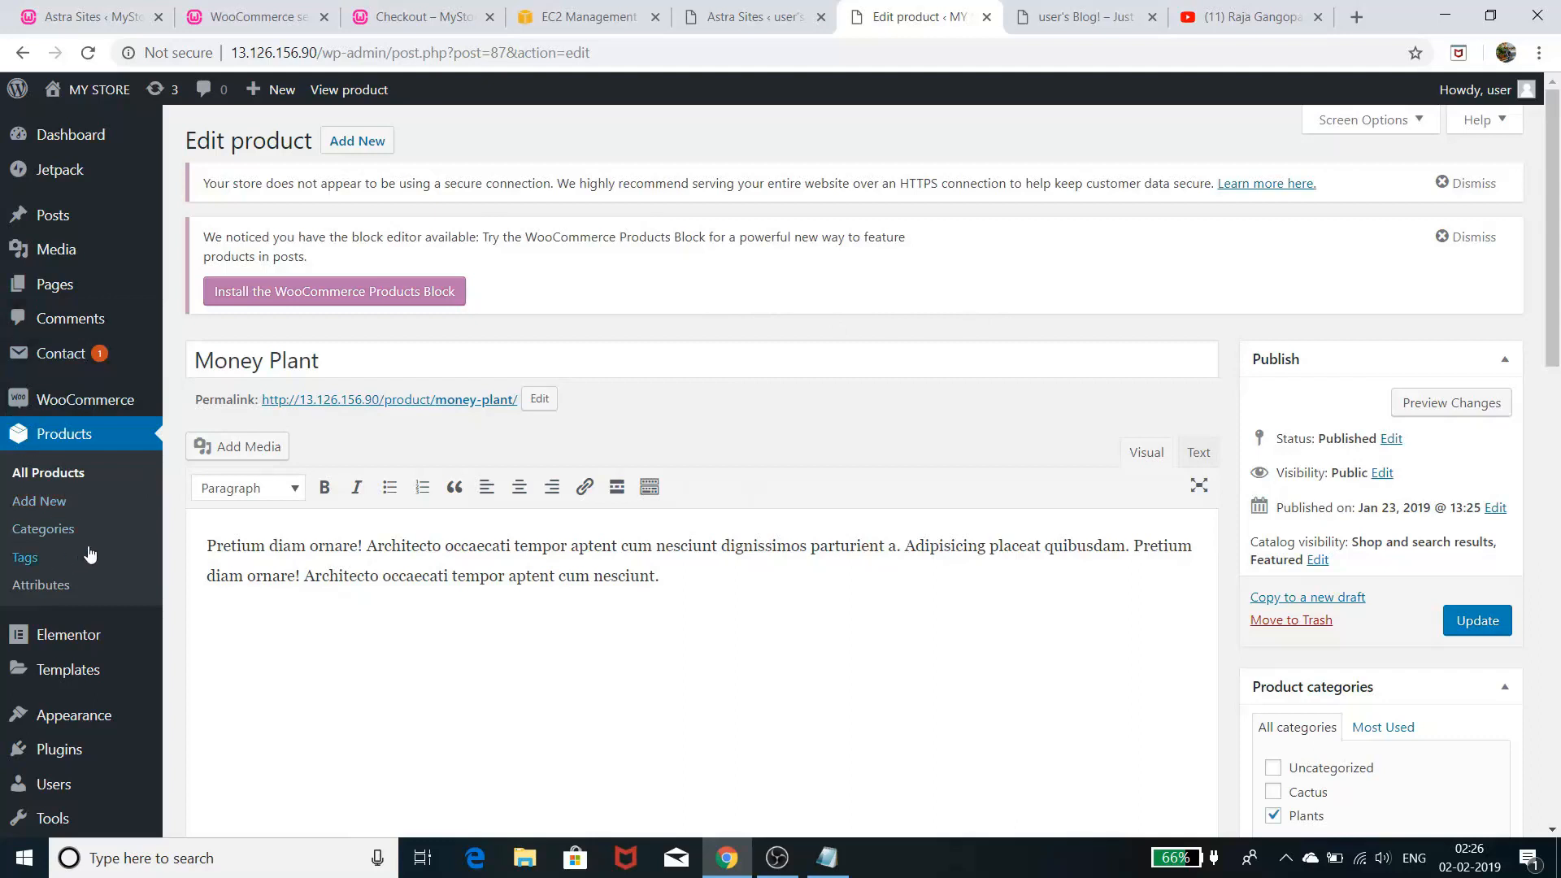
# - Go to Products > All Products and scroll through the 12 listed plant and cactus items
pyautogui.click(56, 481)
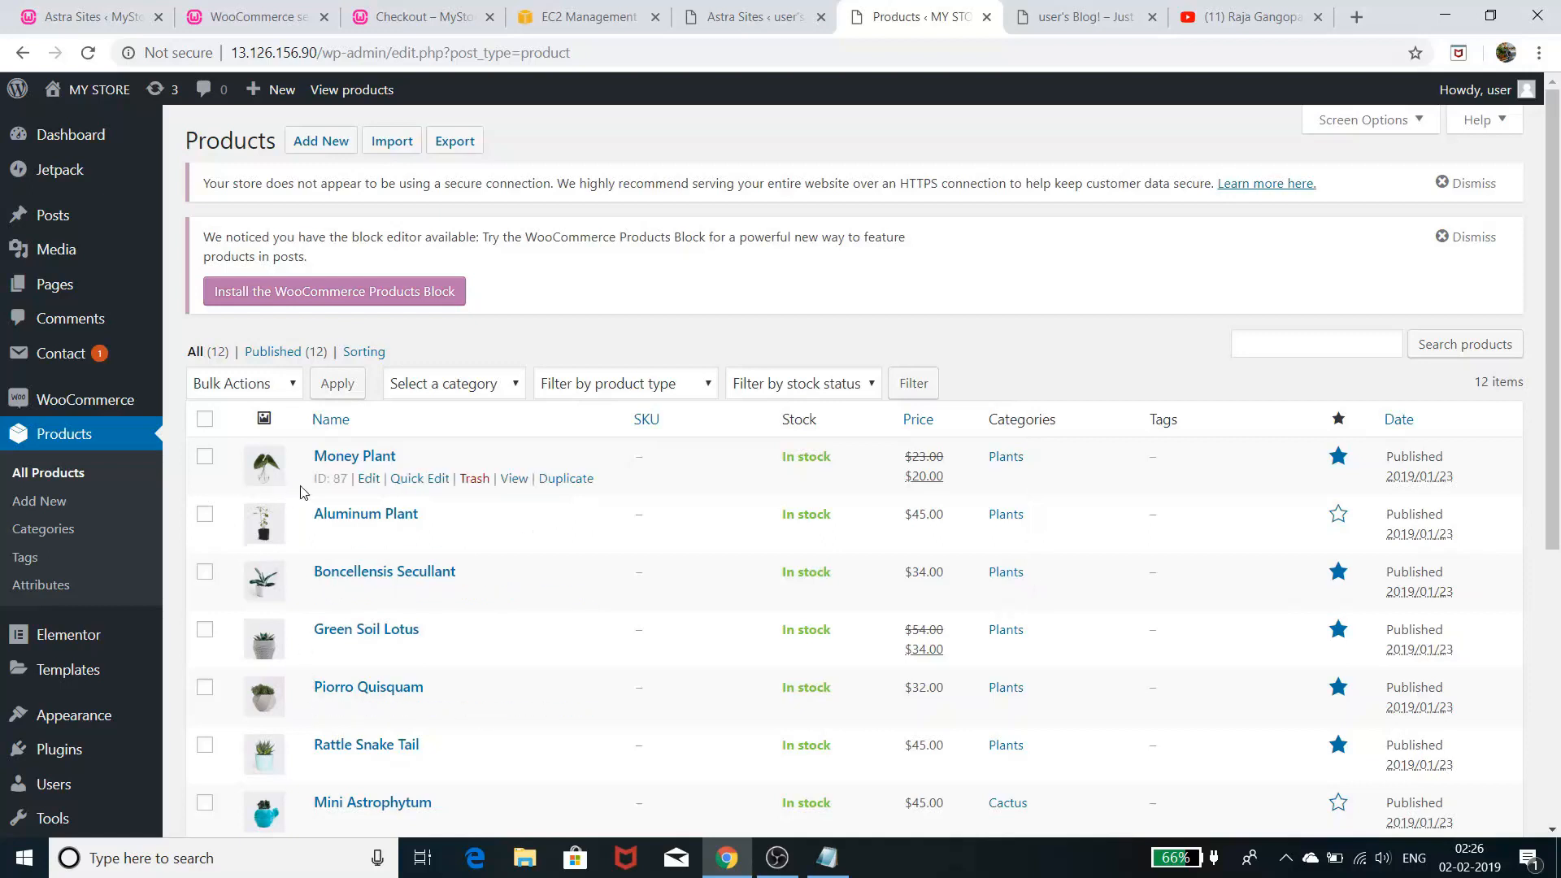
pyautogui.scroll(-2, 1049, 532)
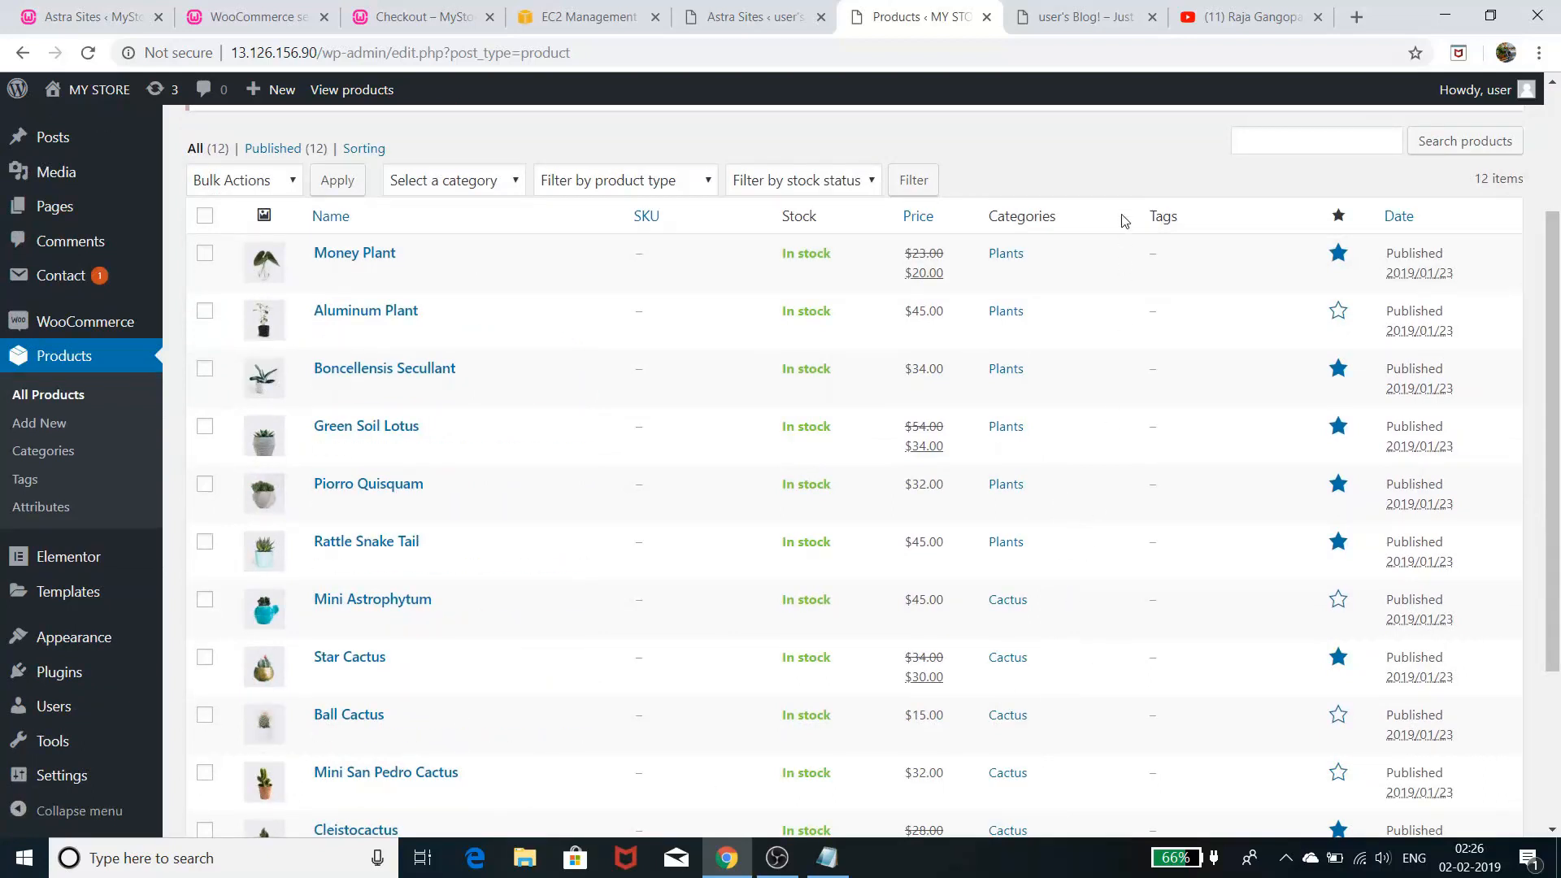
pyautogui.scroll(-3, 1110, 437)
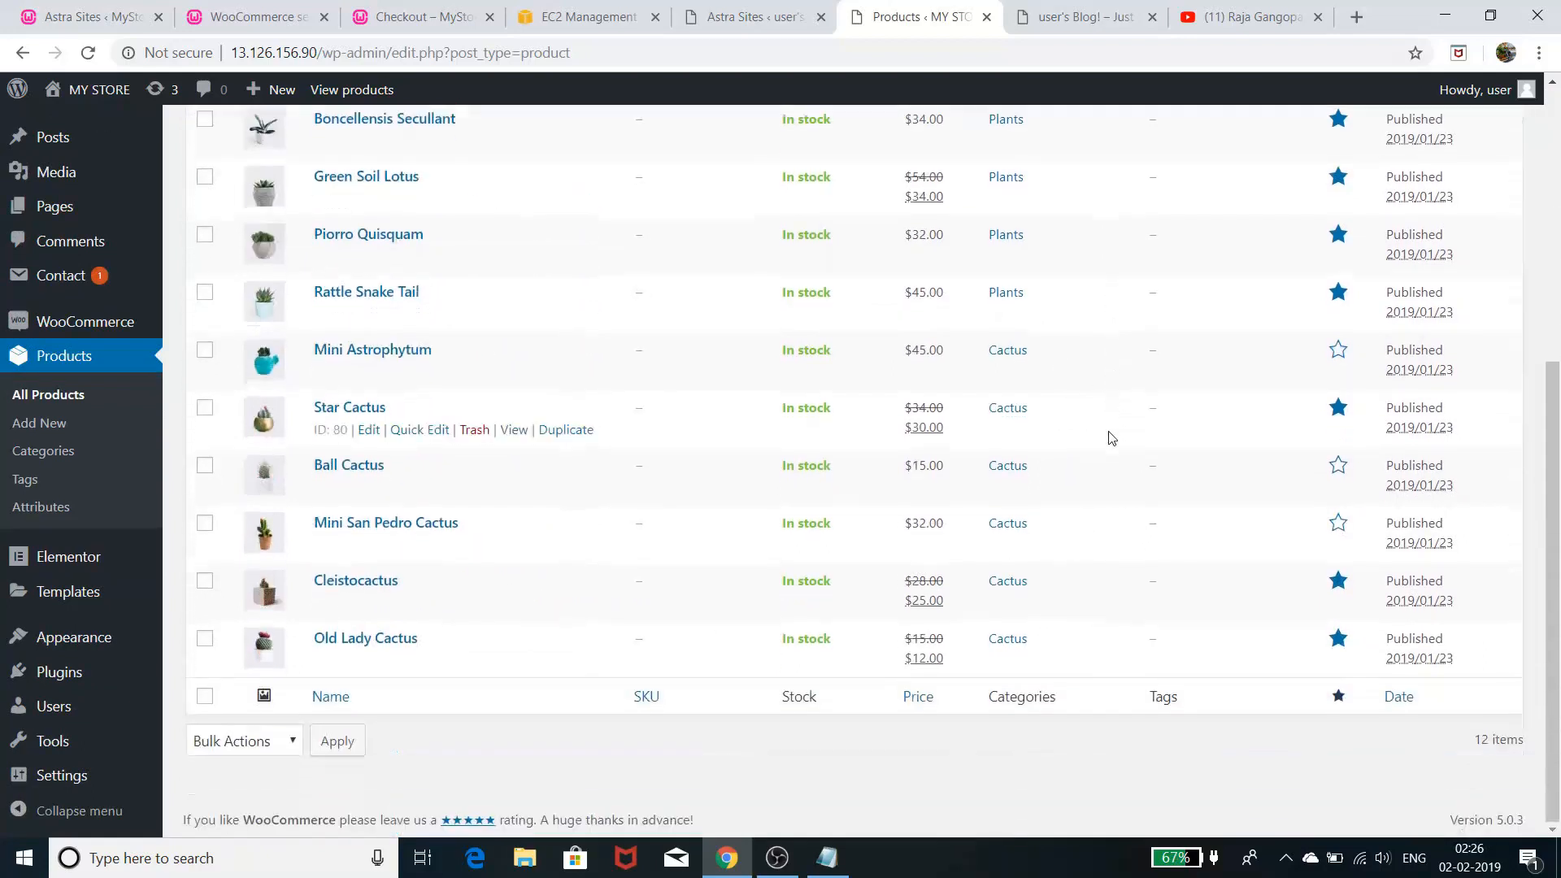
pyautogui.scroll(6, 1109, 437)
pyautogui.scroll(-3, 1109, 437)
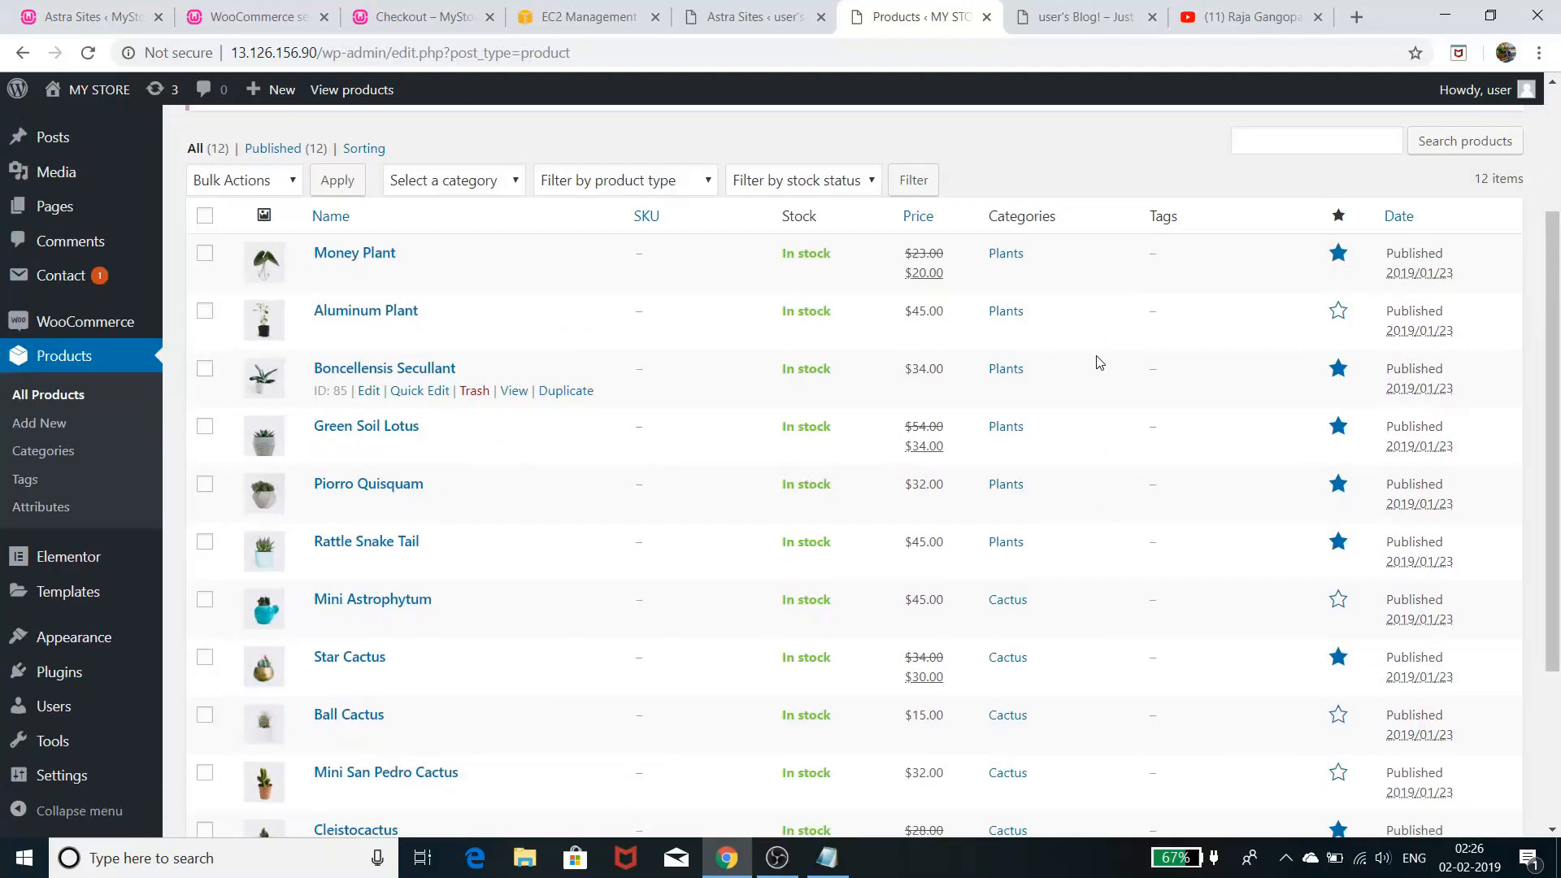
pyautogui.scroll(1, 1105, 371)
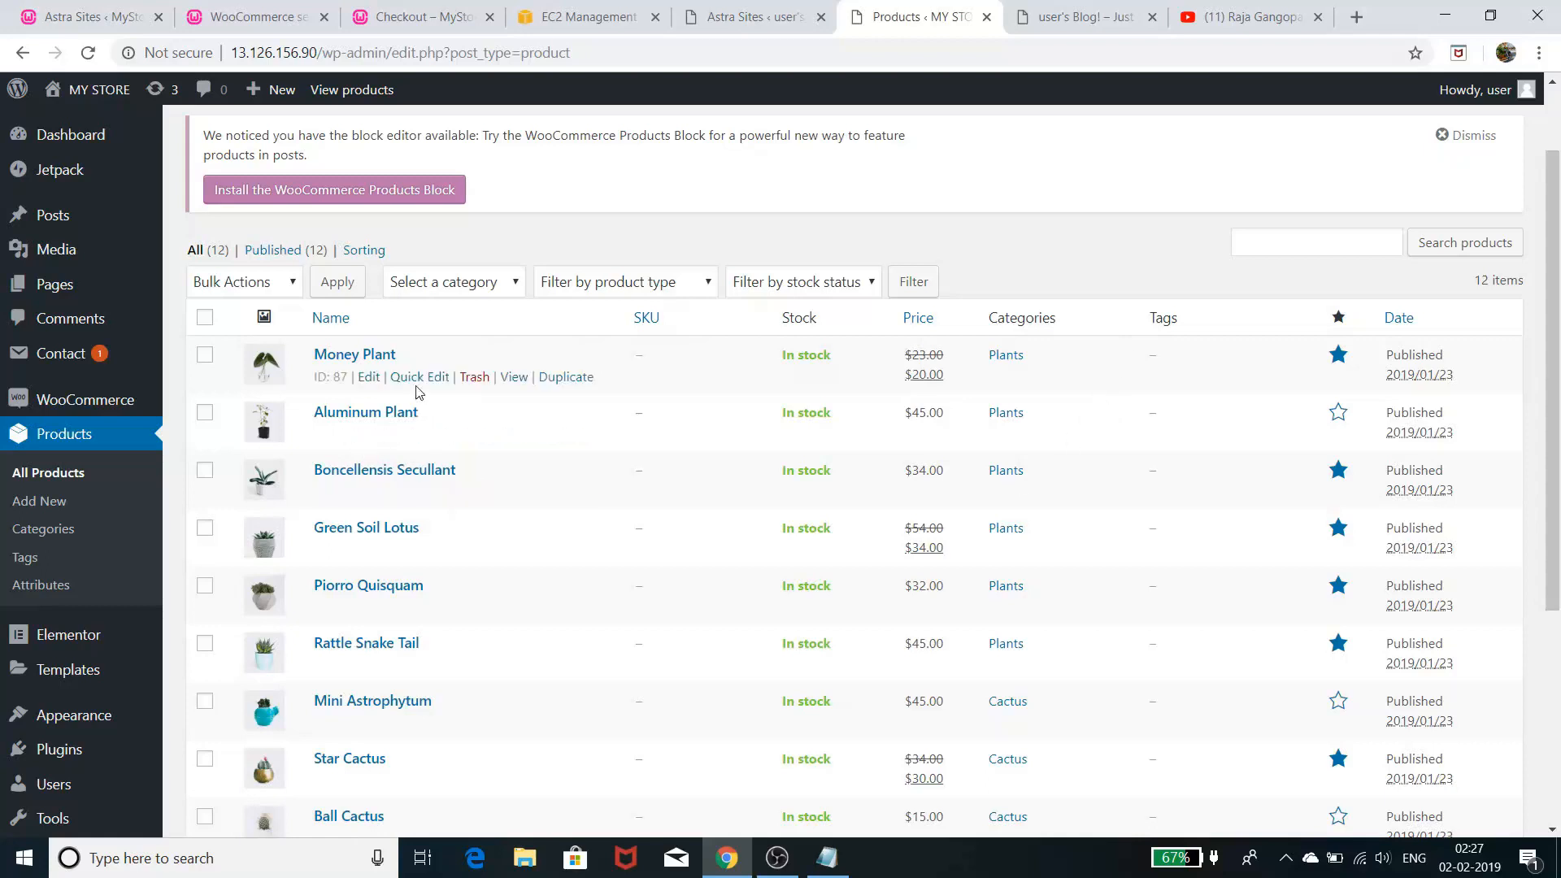
pyautogui.click(1090, 17)
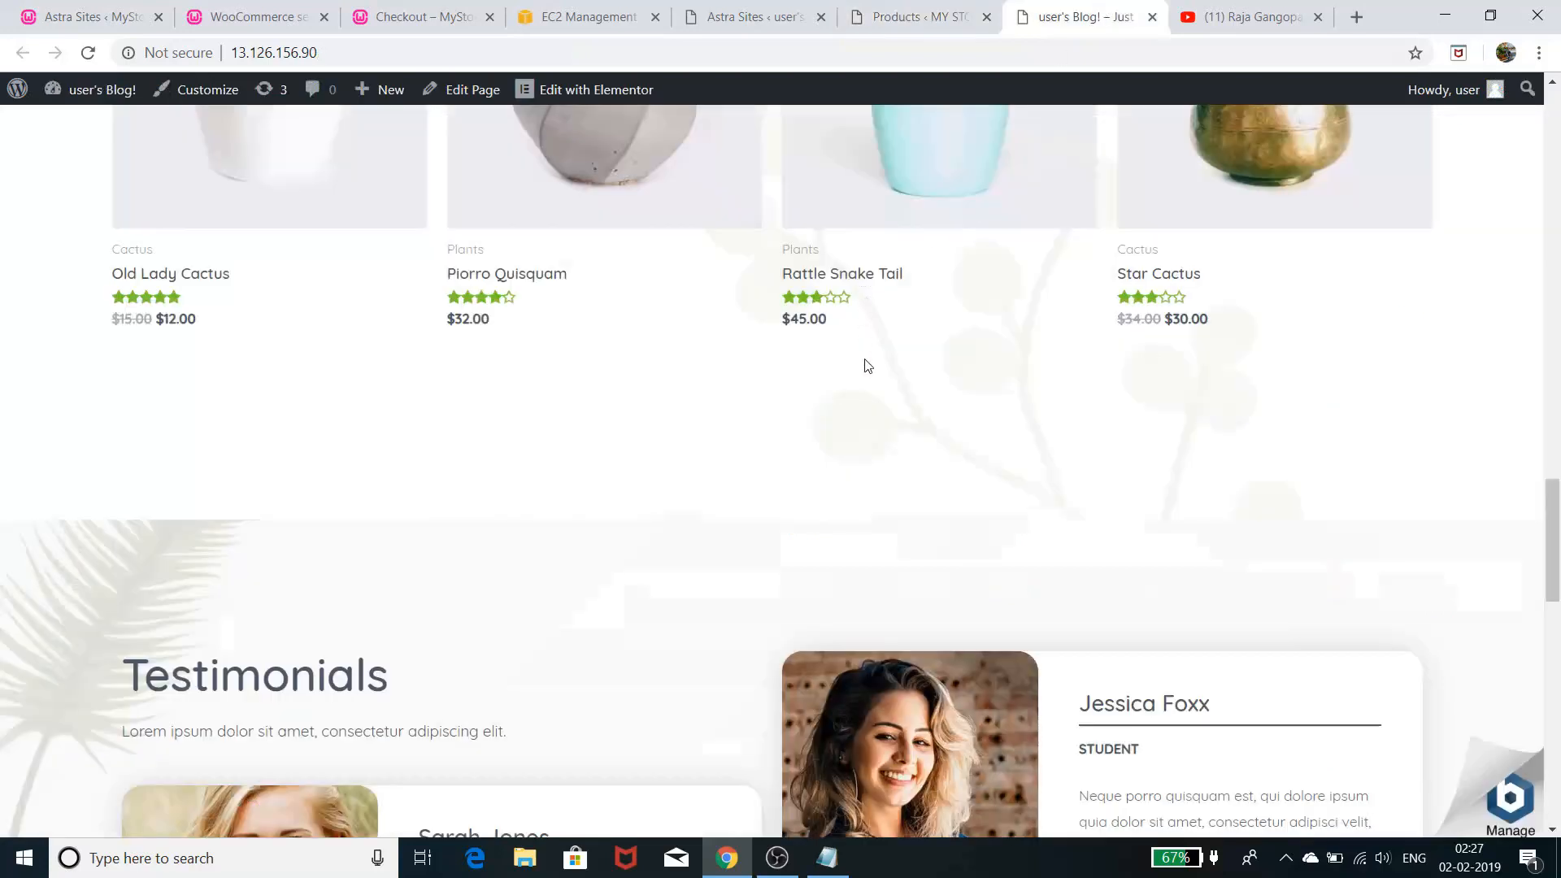
pyautogui.scroll(5, 864, 366)
pyautogui.click(1242, 463)
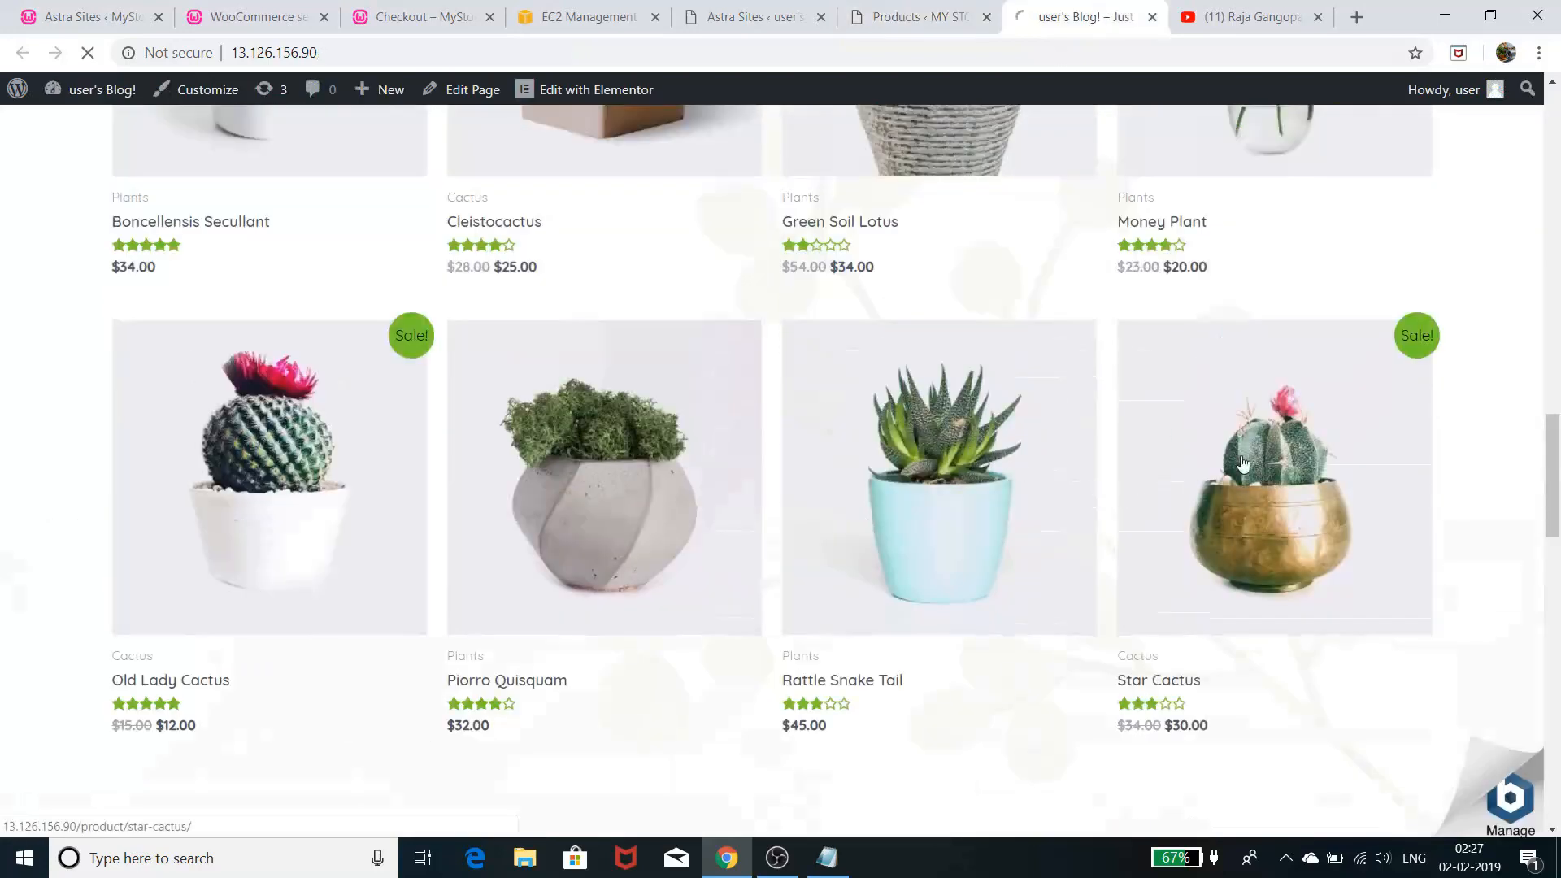
pyautogui.scroll(-9, 1094, 452)
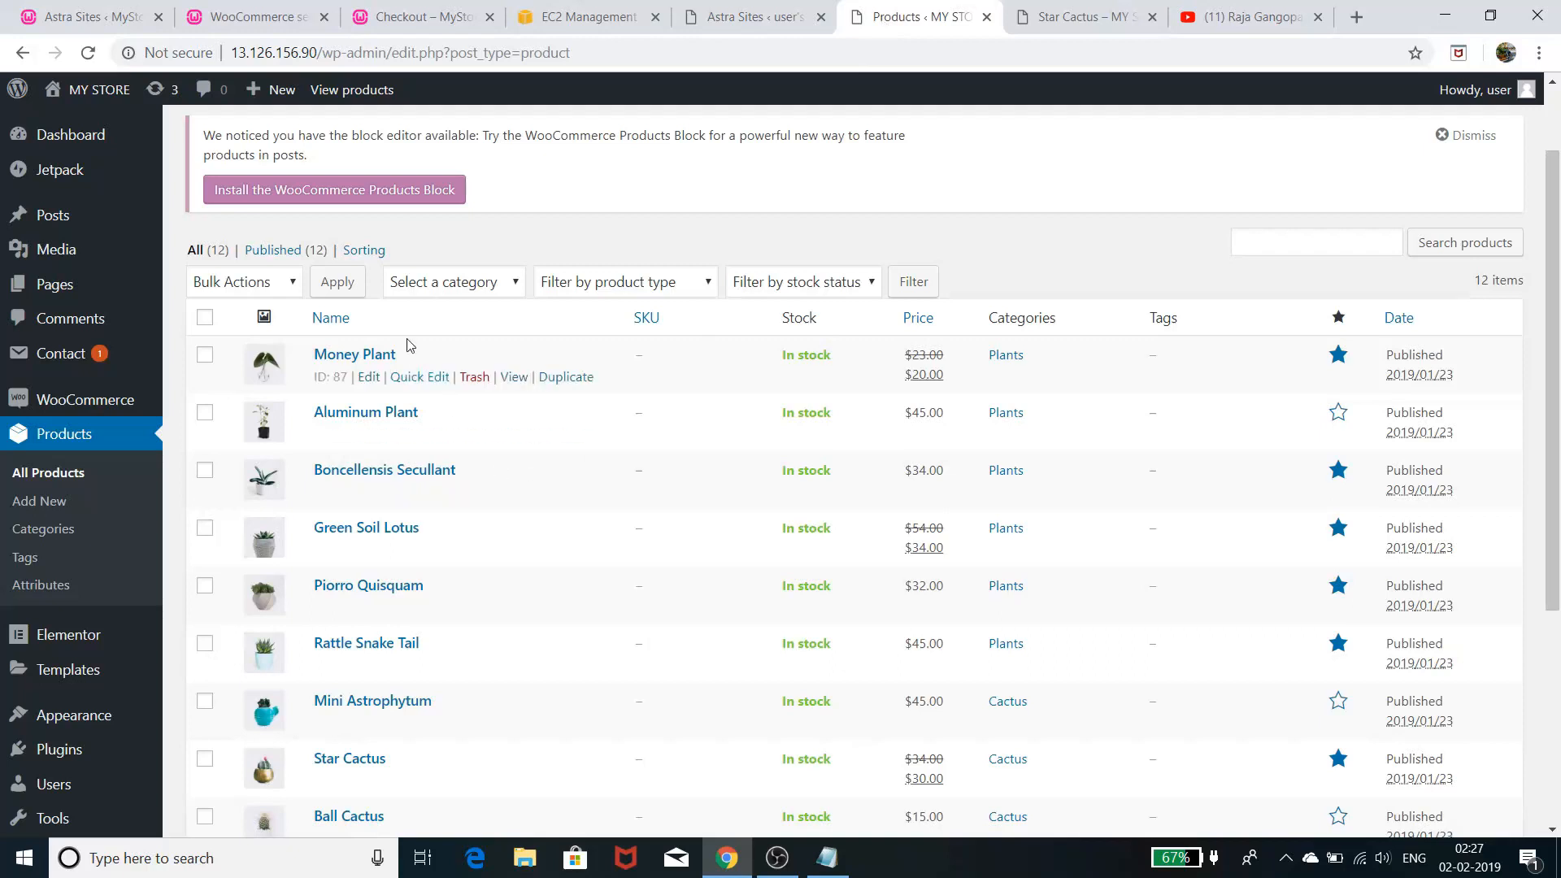
pyautogui.click(358, 356)
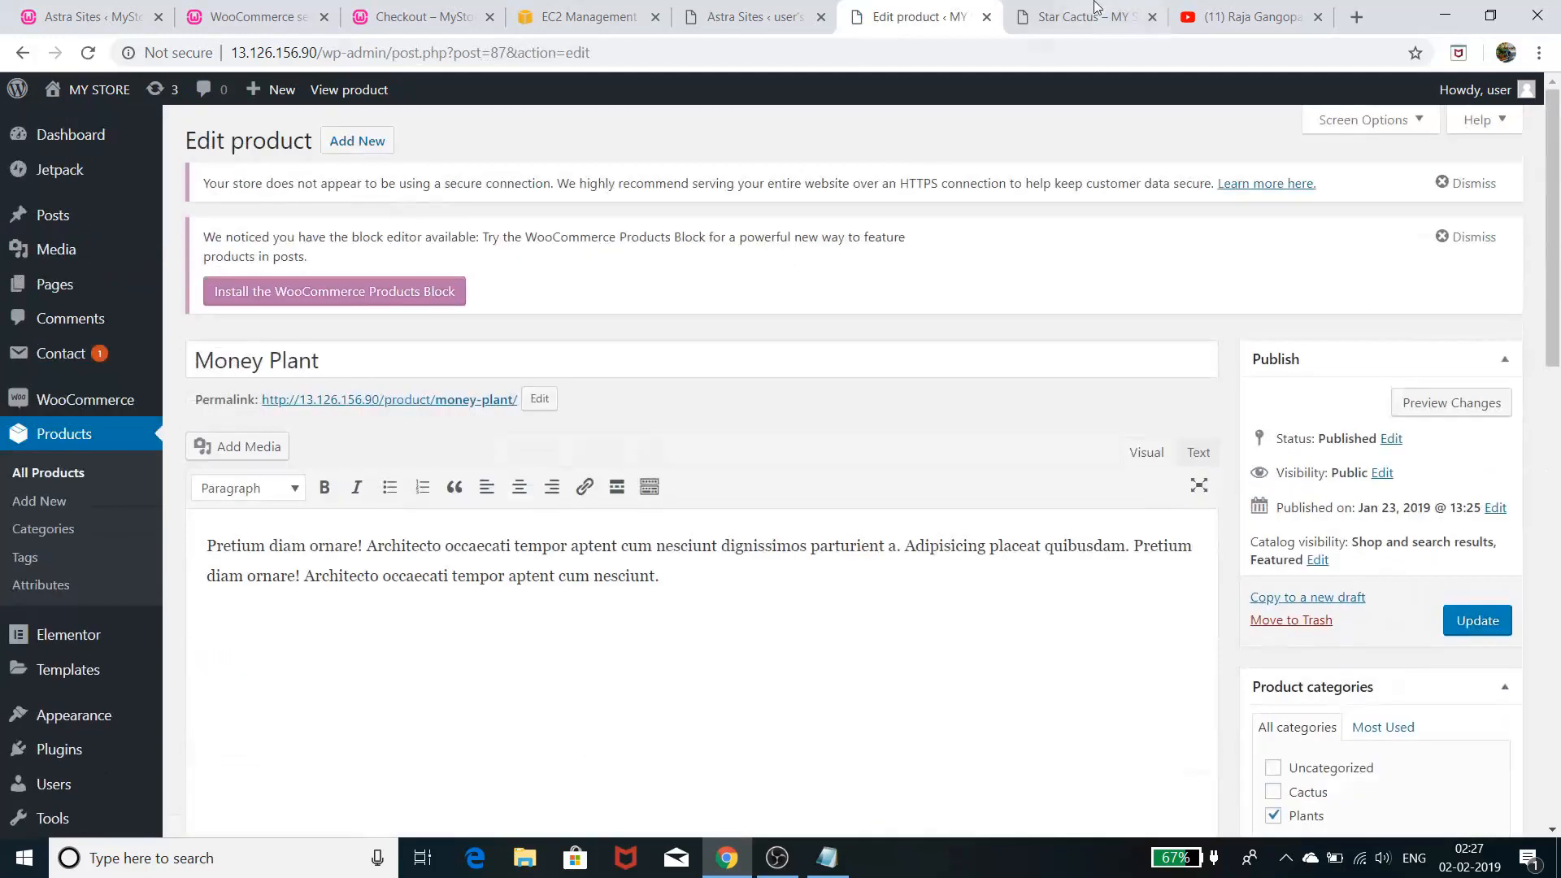
pyautogui.click(1089, 17)
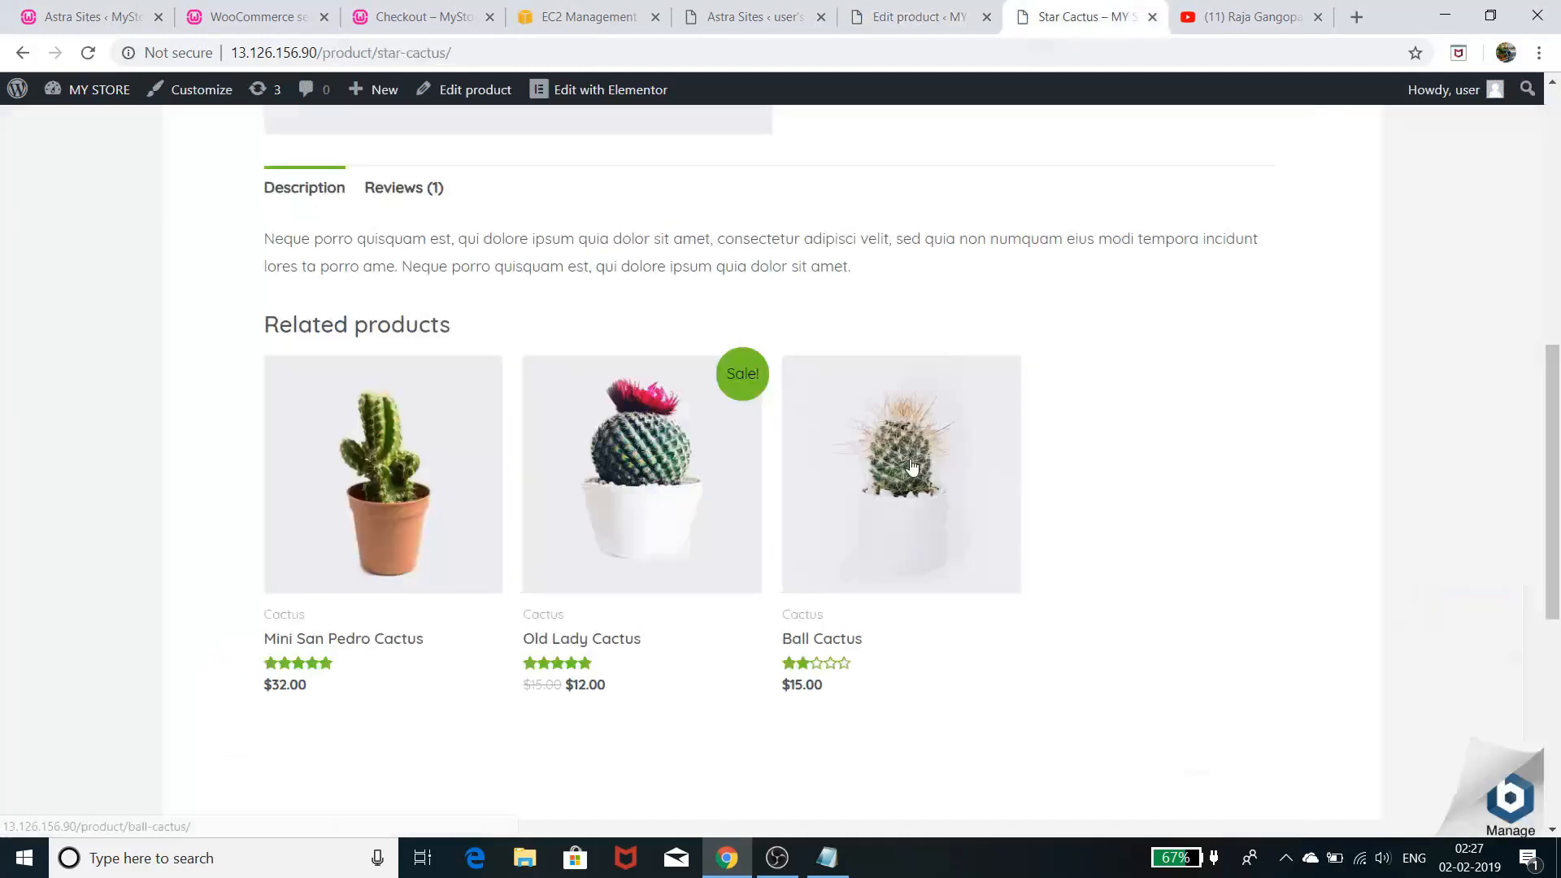
pyautogui.scroll(10, 899, 436)
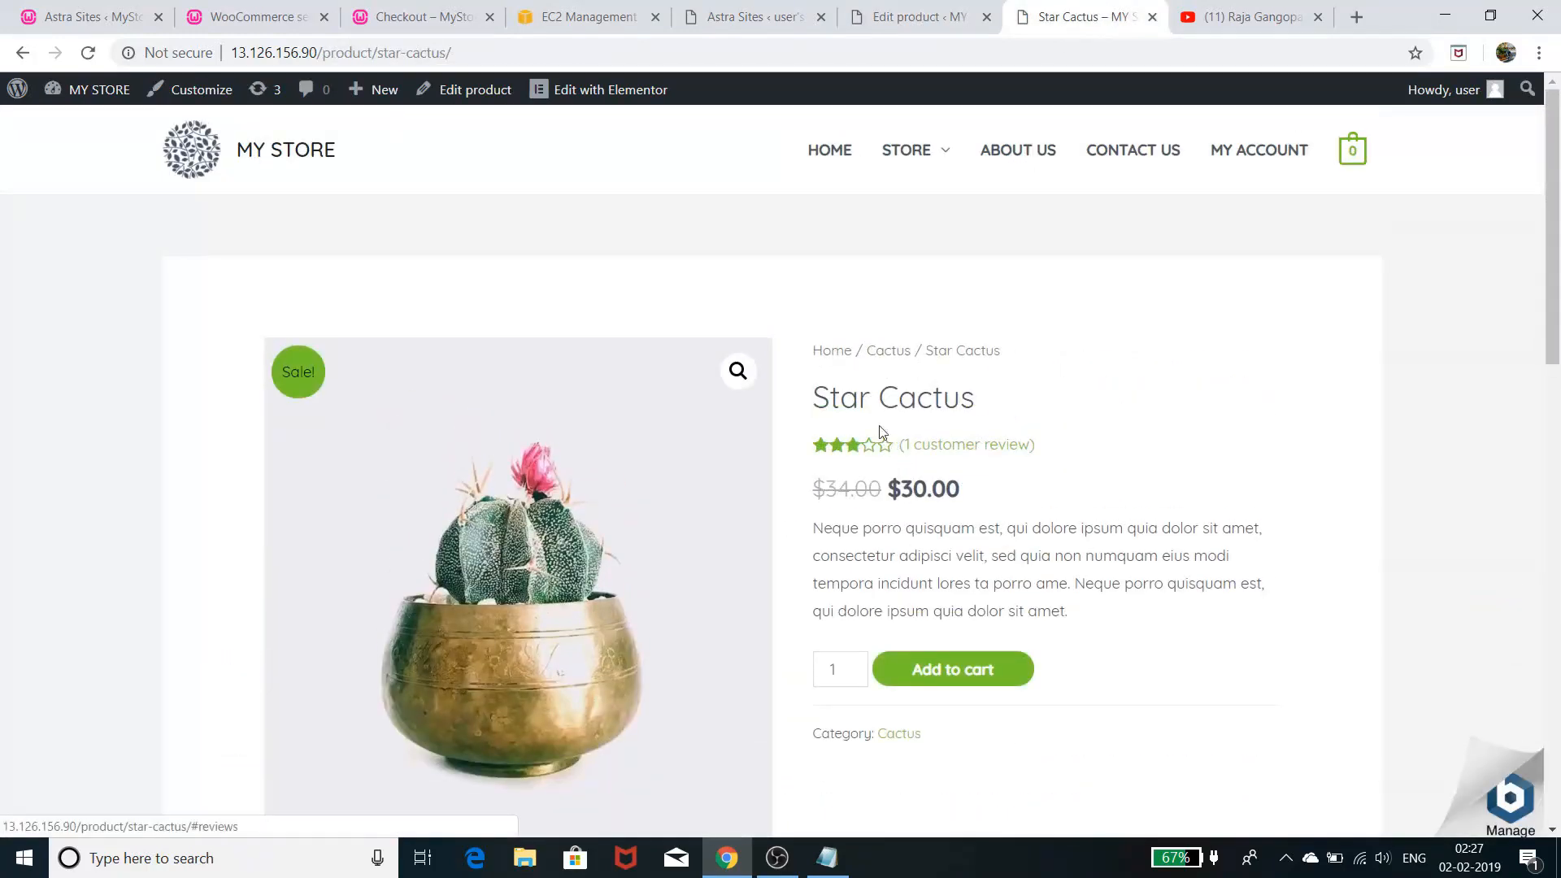
pyautogui.click(948, 25)
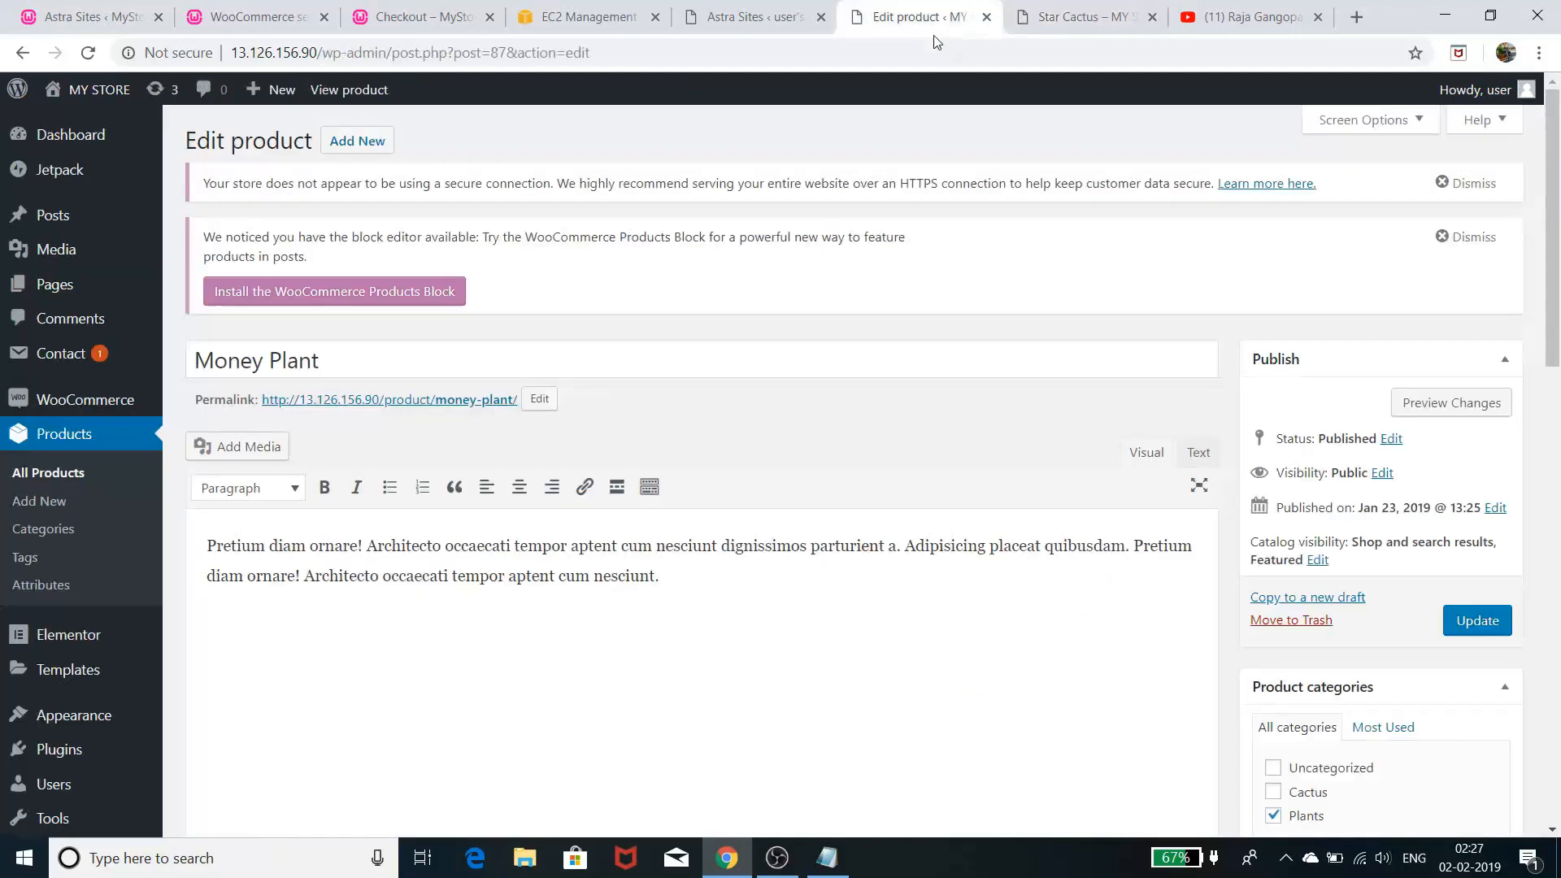
pyautogui.click(23, 52)
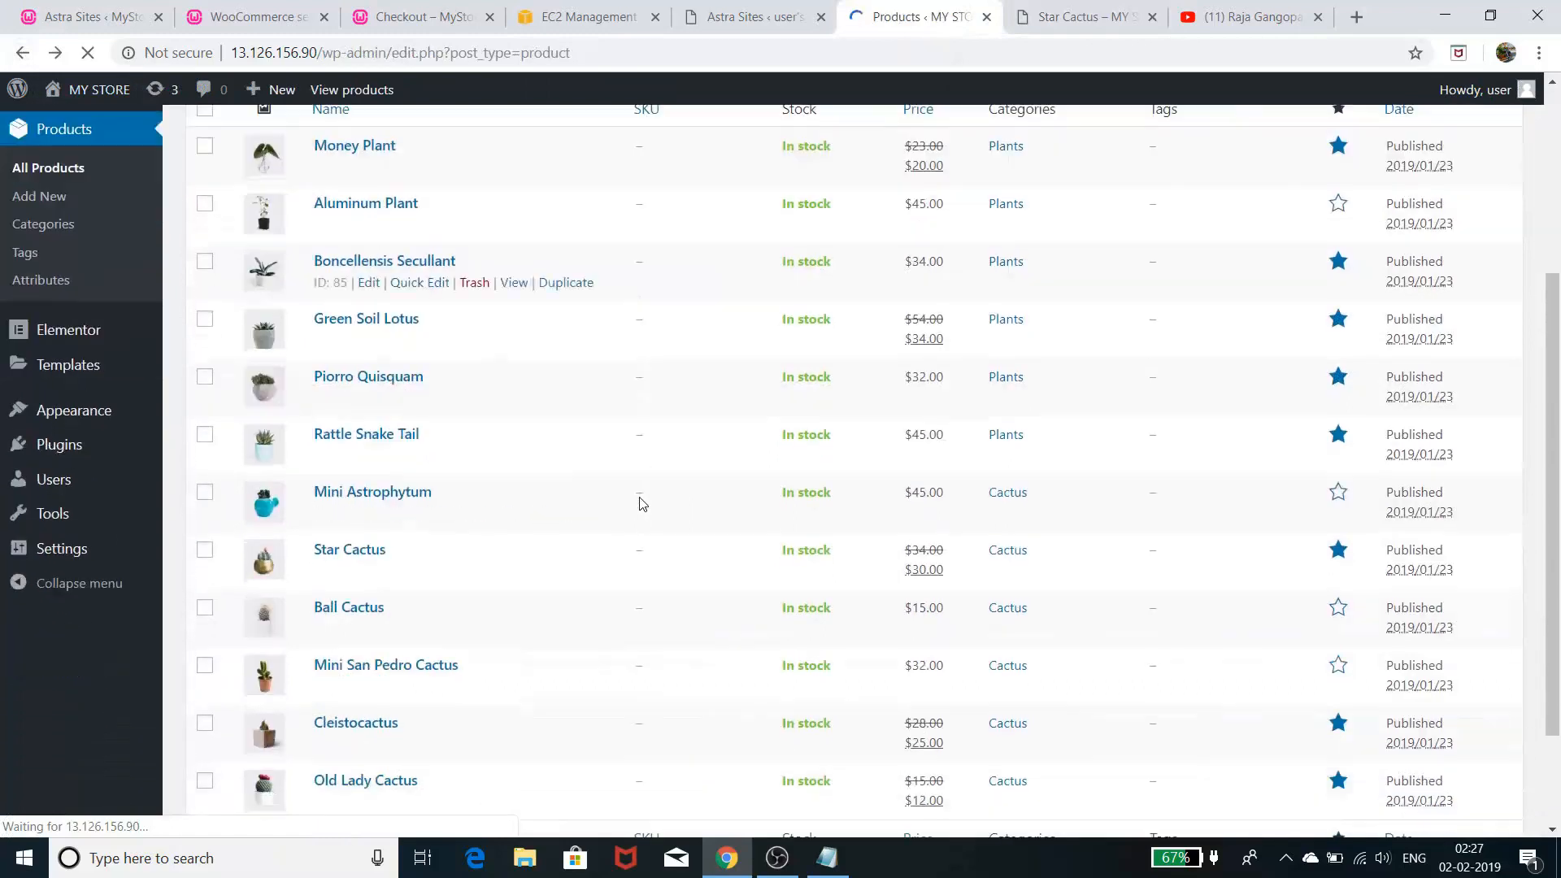
# - Open Star Cactus for editing and start an upsell search in its Linked Products settings
pyautogui.click(351, 558)
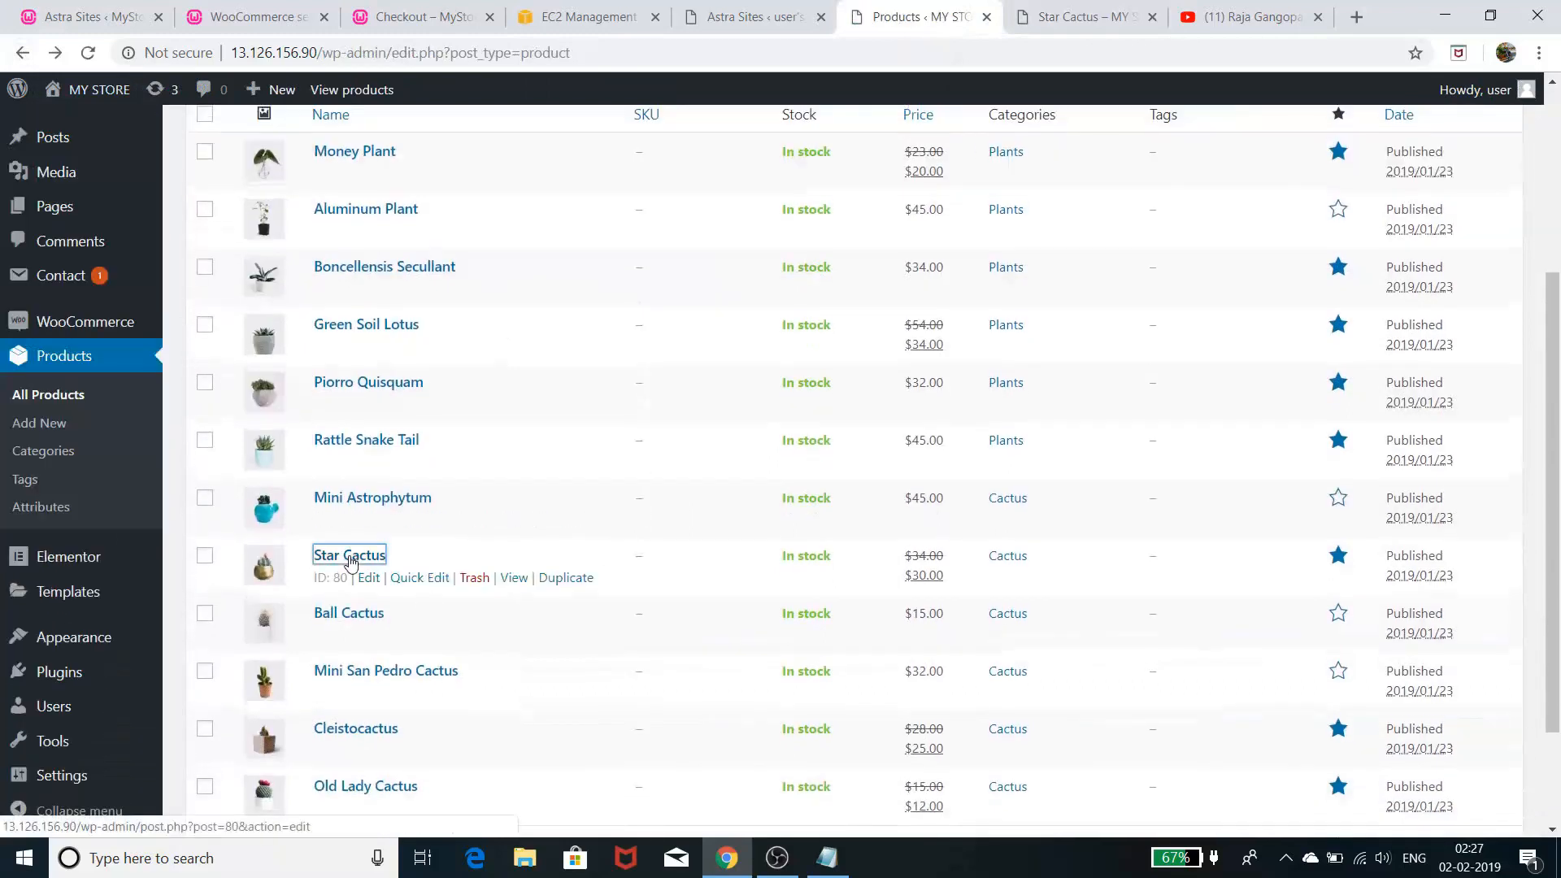
pyautogui.scroll(-2, 714, 490)
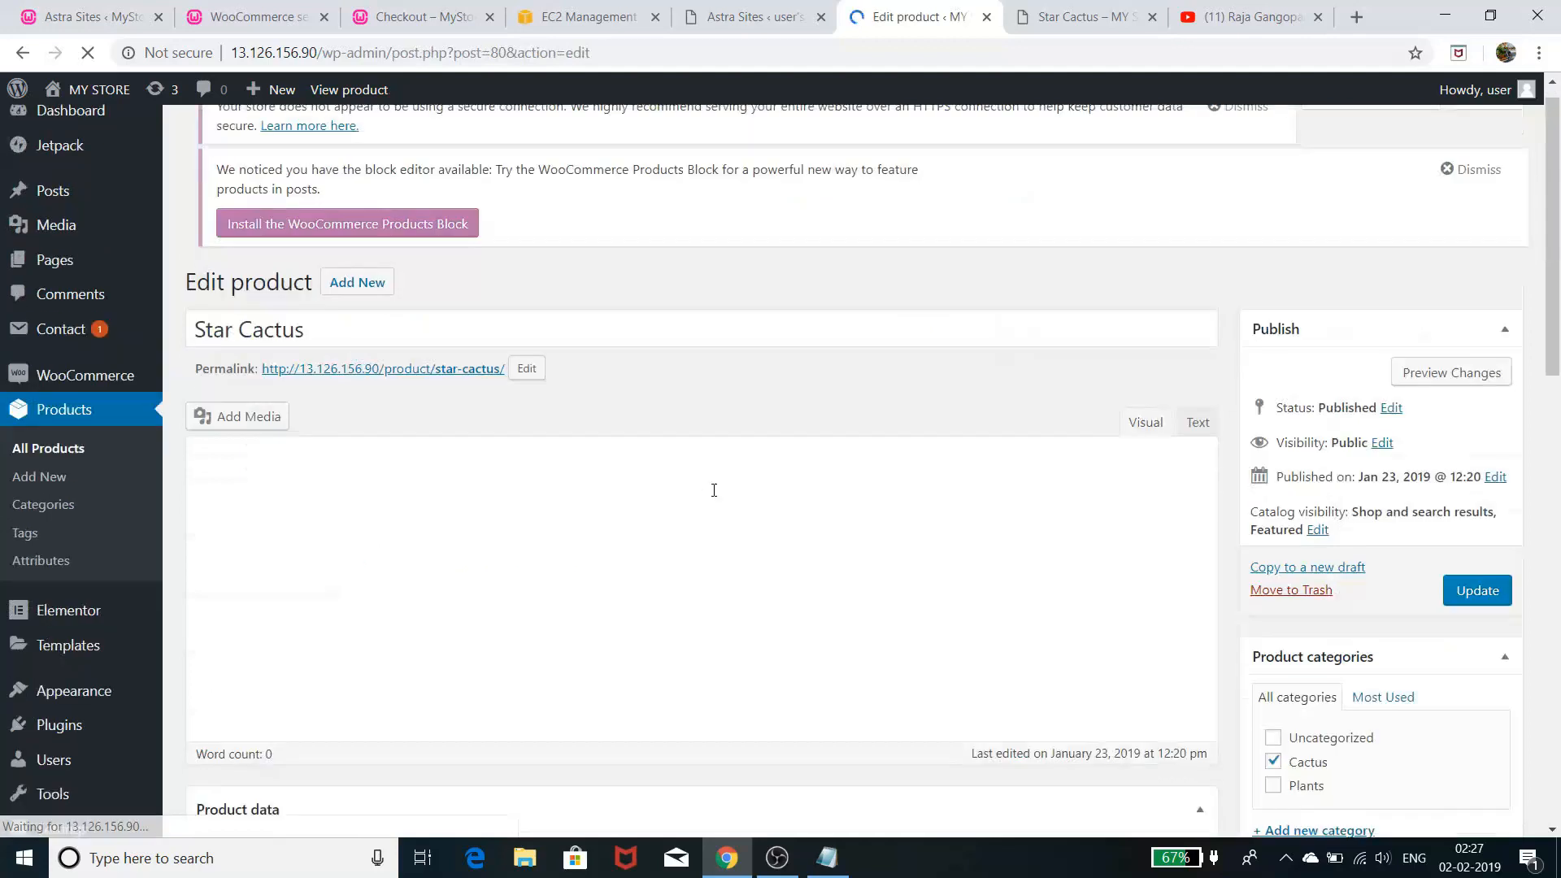
pyautogui.scroll(-5, 642, 502)
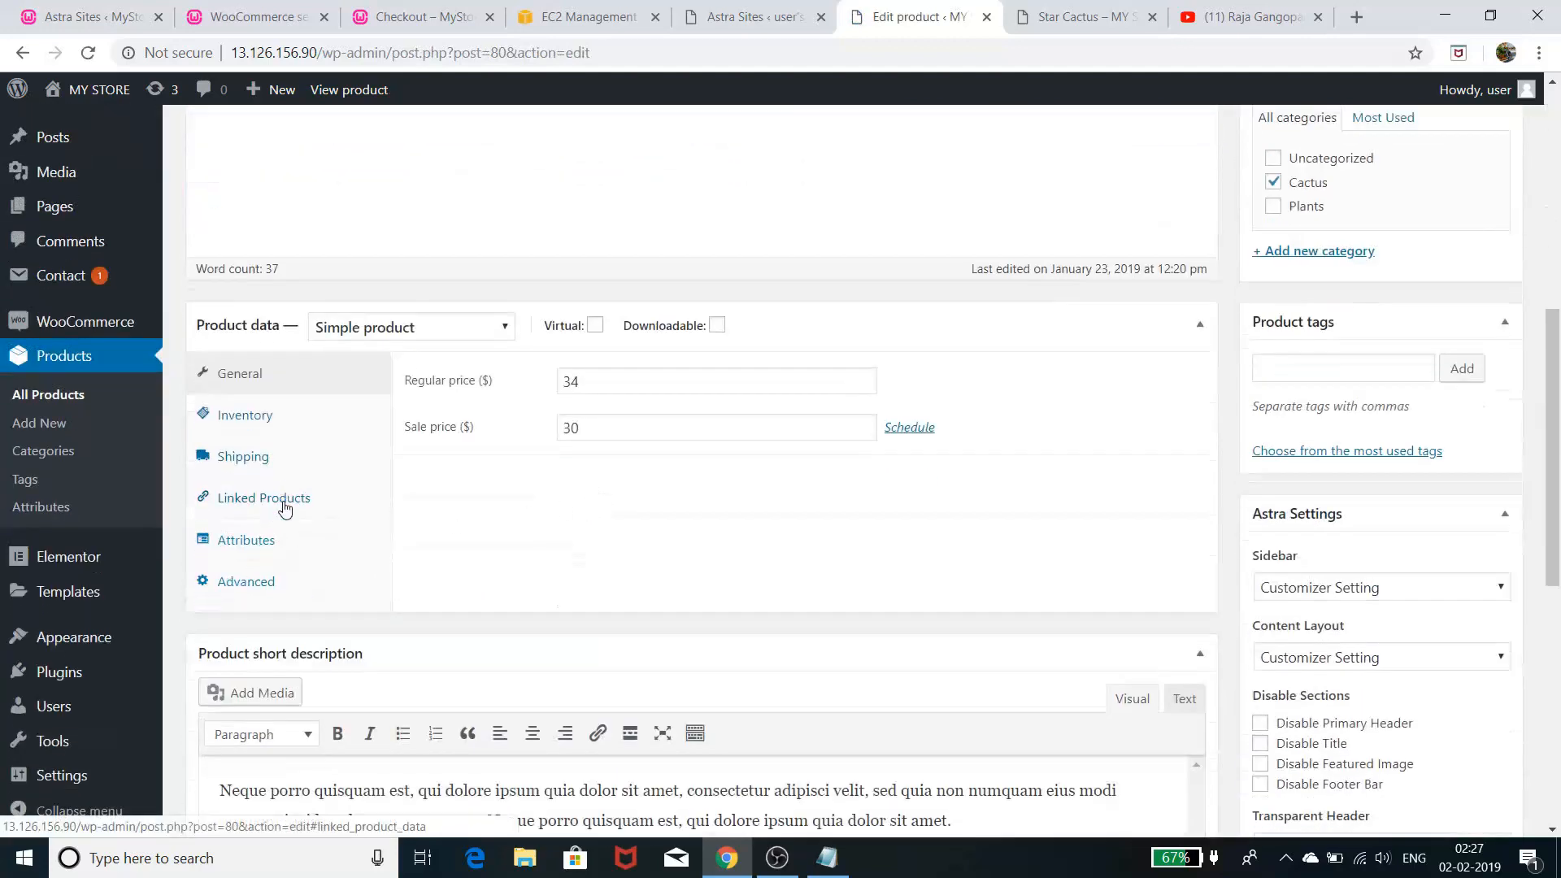
pyautogui.click(284, 507)
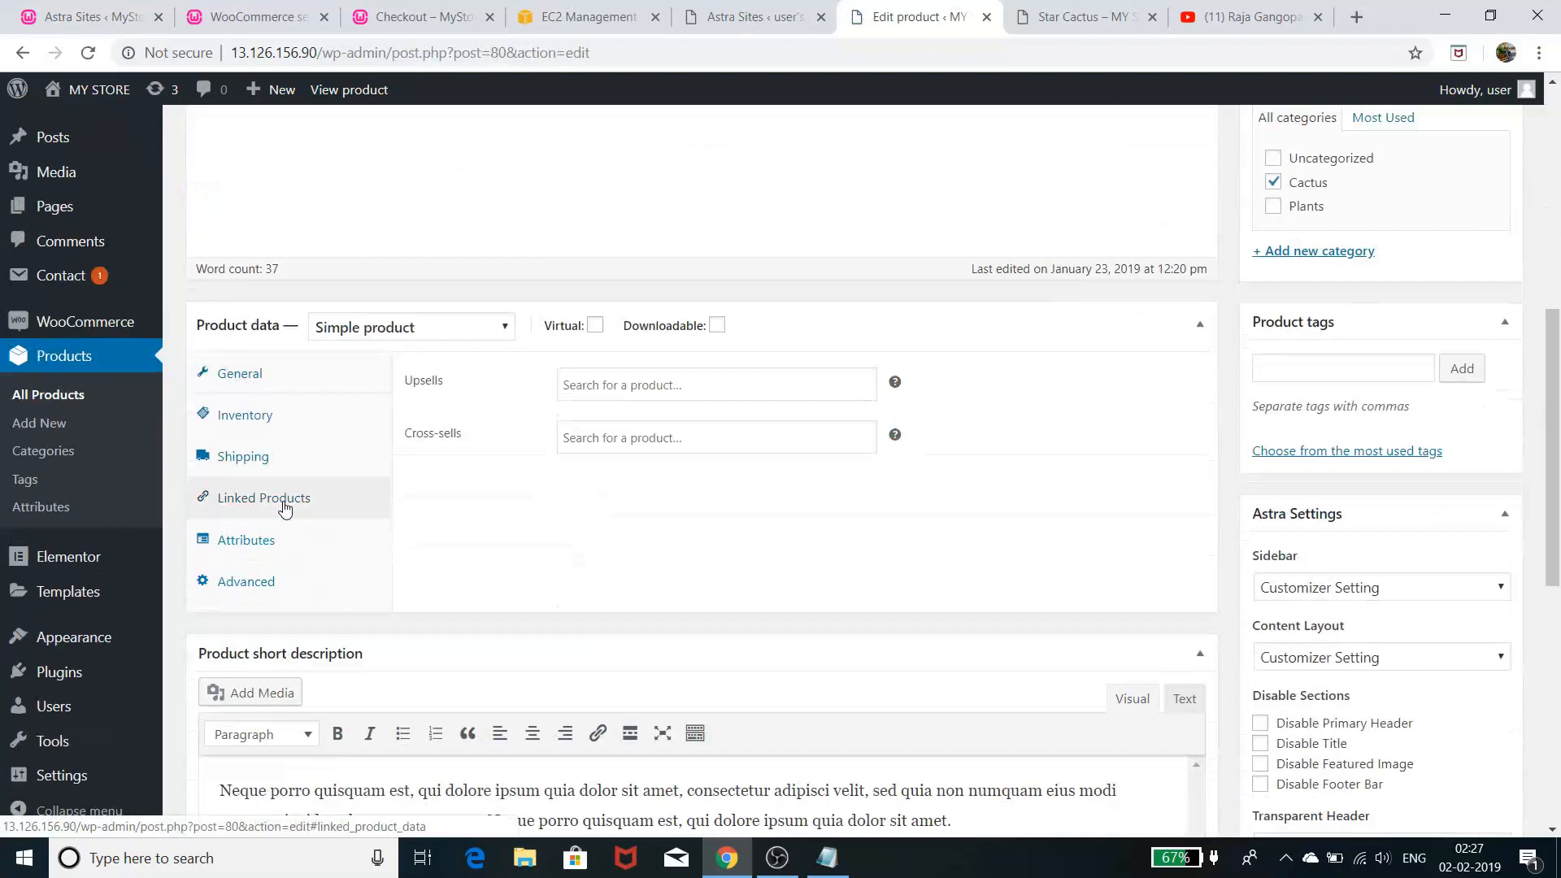
pyautogui.click(703, 383)
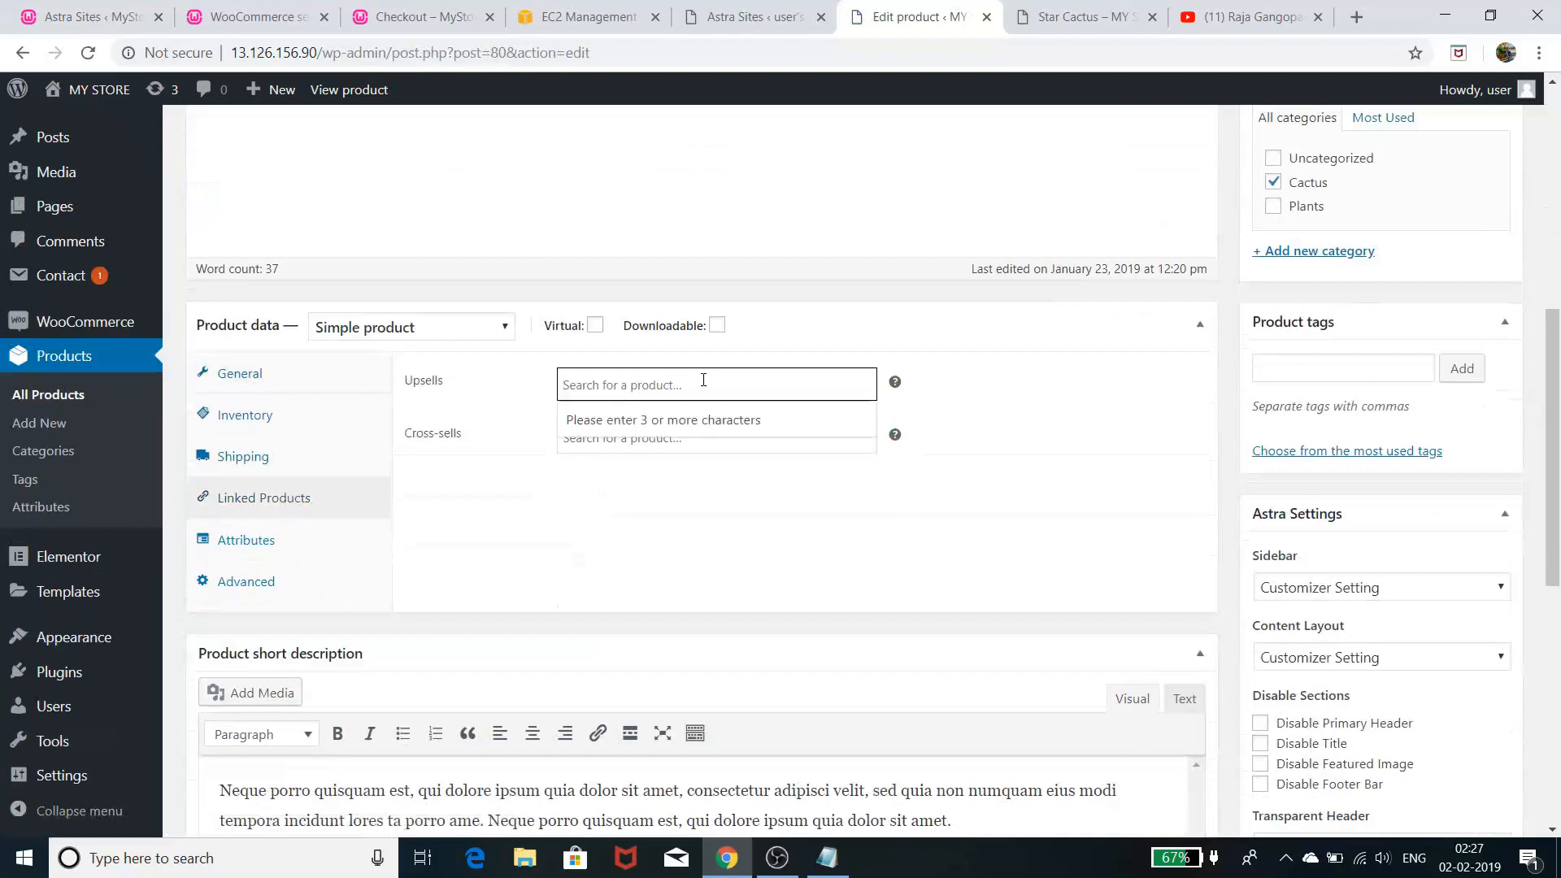
pyautogui.click(699, 429)
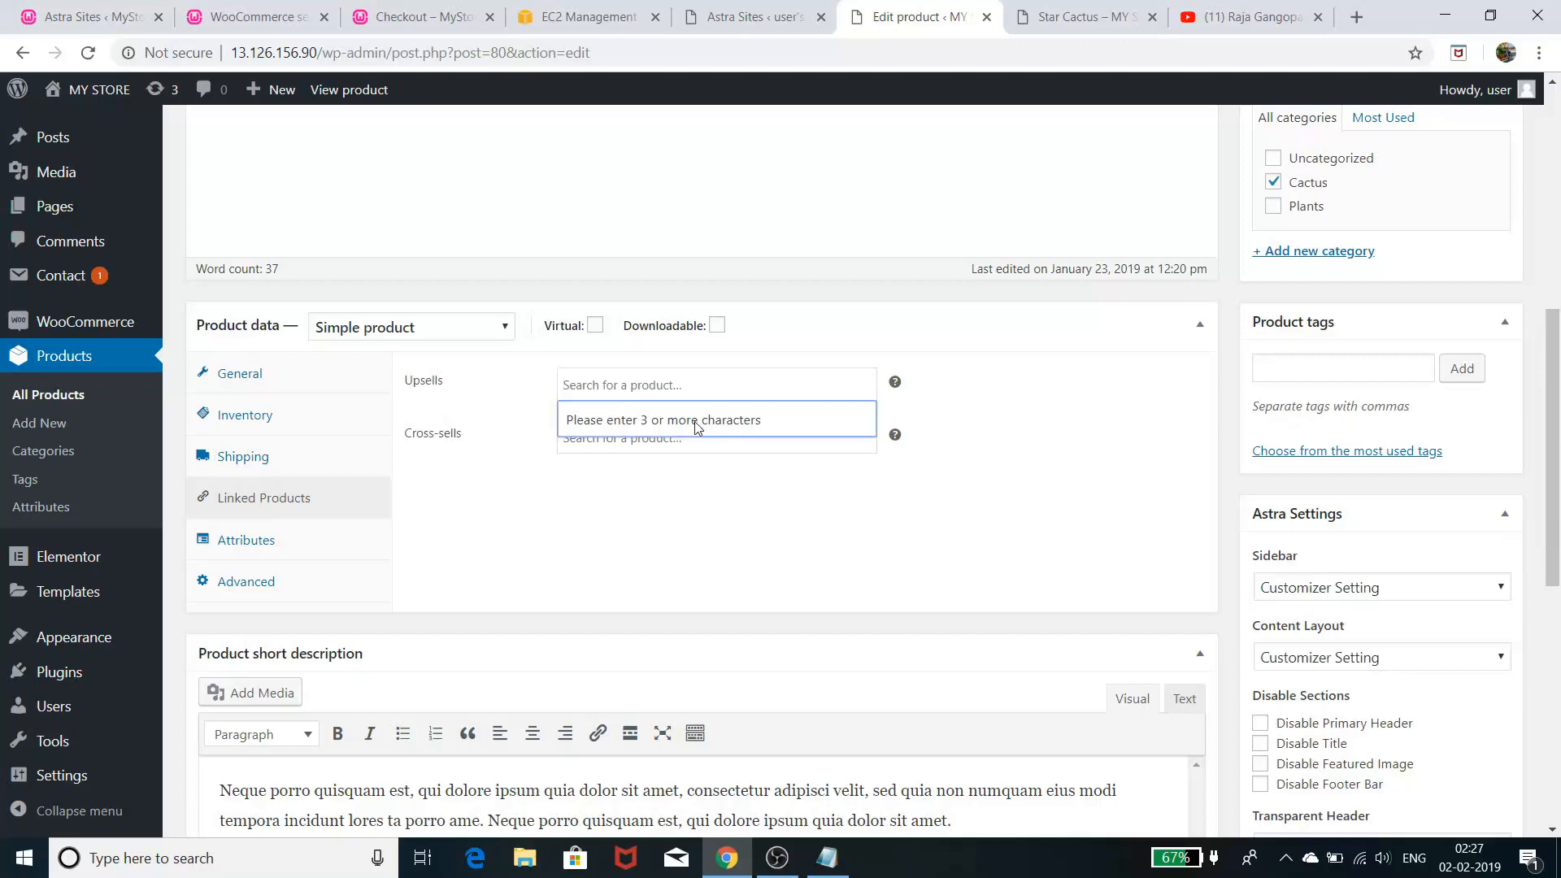
pyautogui.click(703, 385)
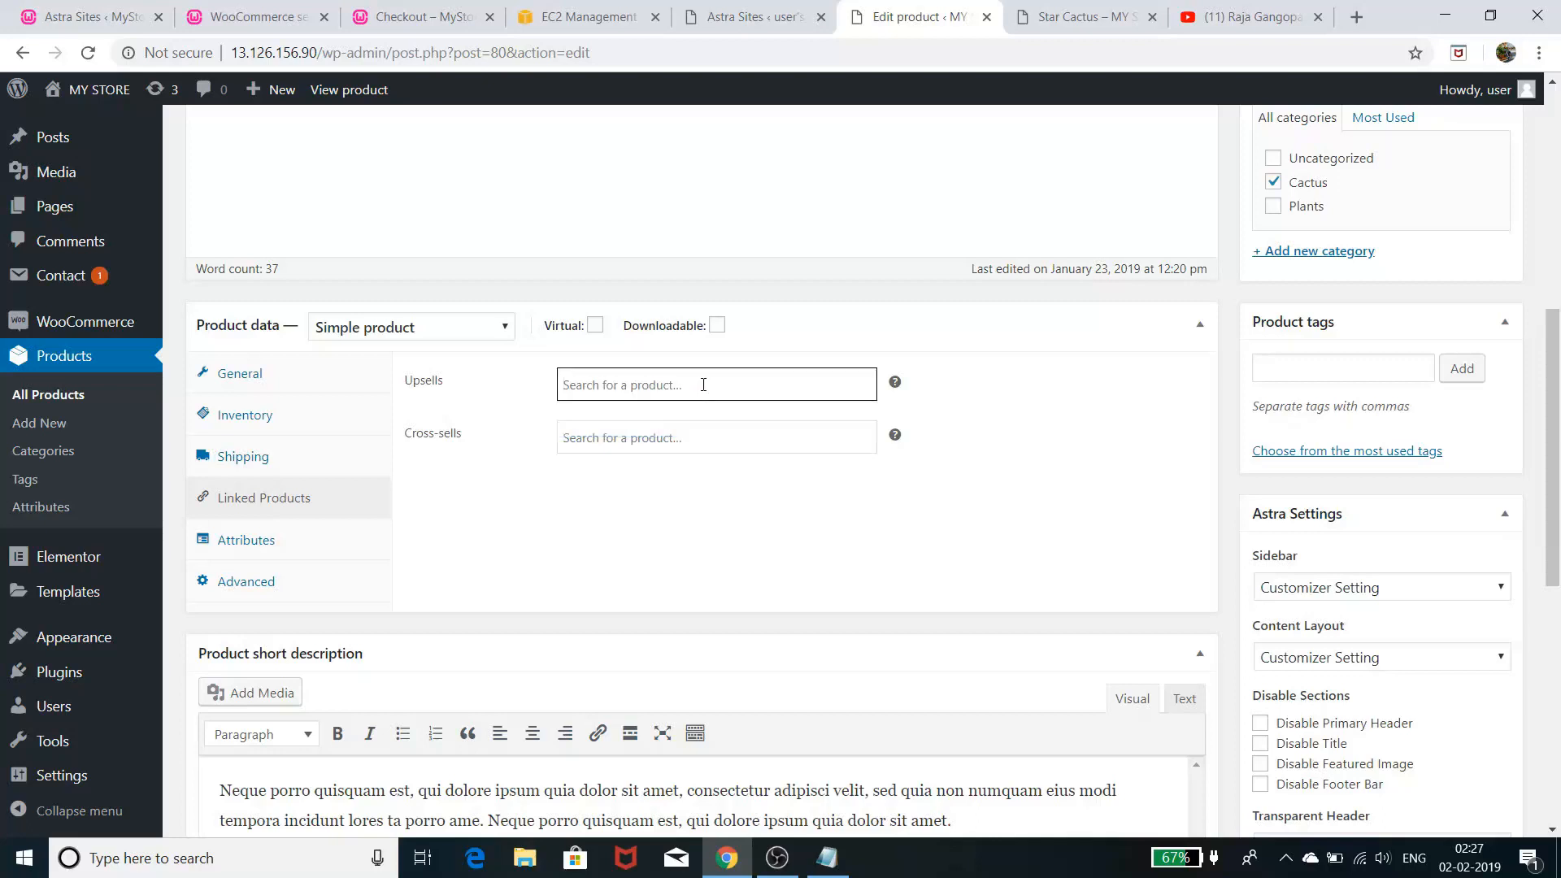
pyautogui.click(689, 386)
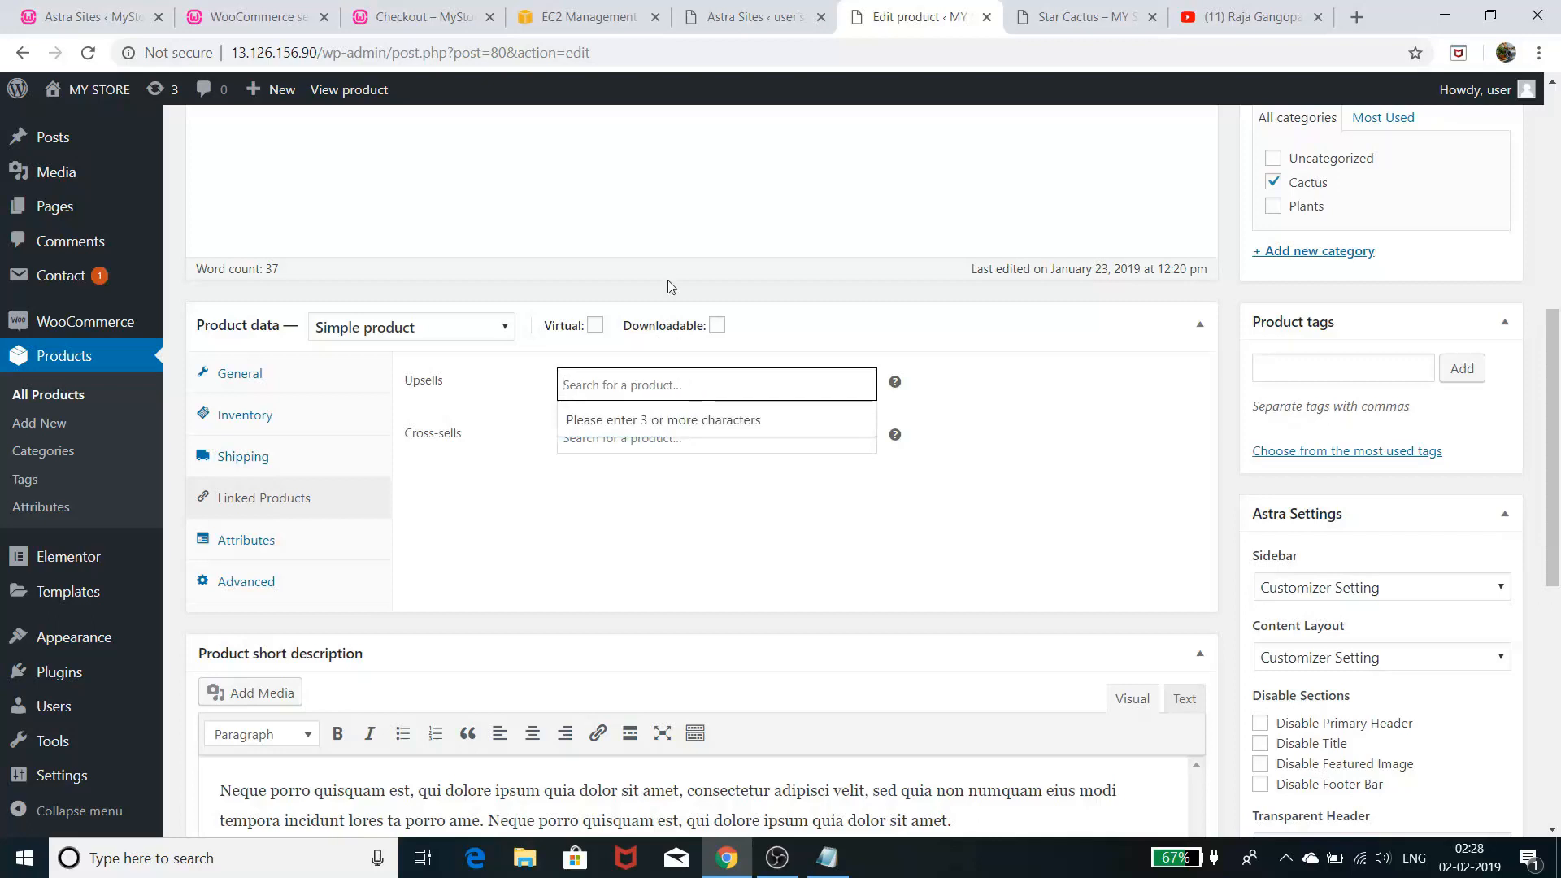
# - Look over the storefront's Cactus category page to find the cactus to link
pyautogui.click(1082, 17)
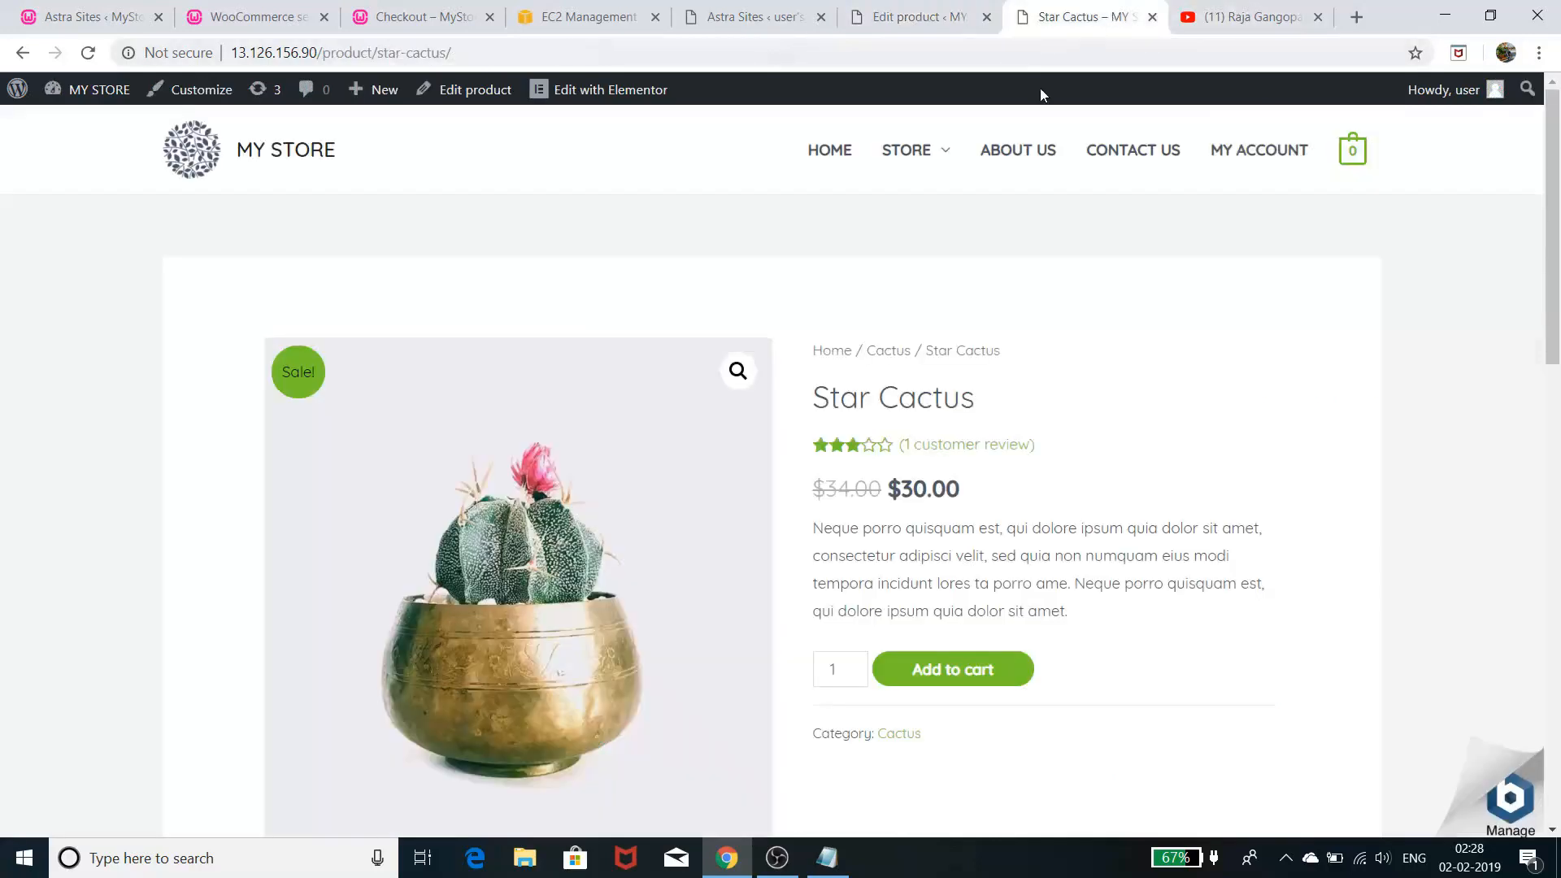
pyautogui.moveTo(956, 158)
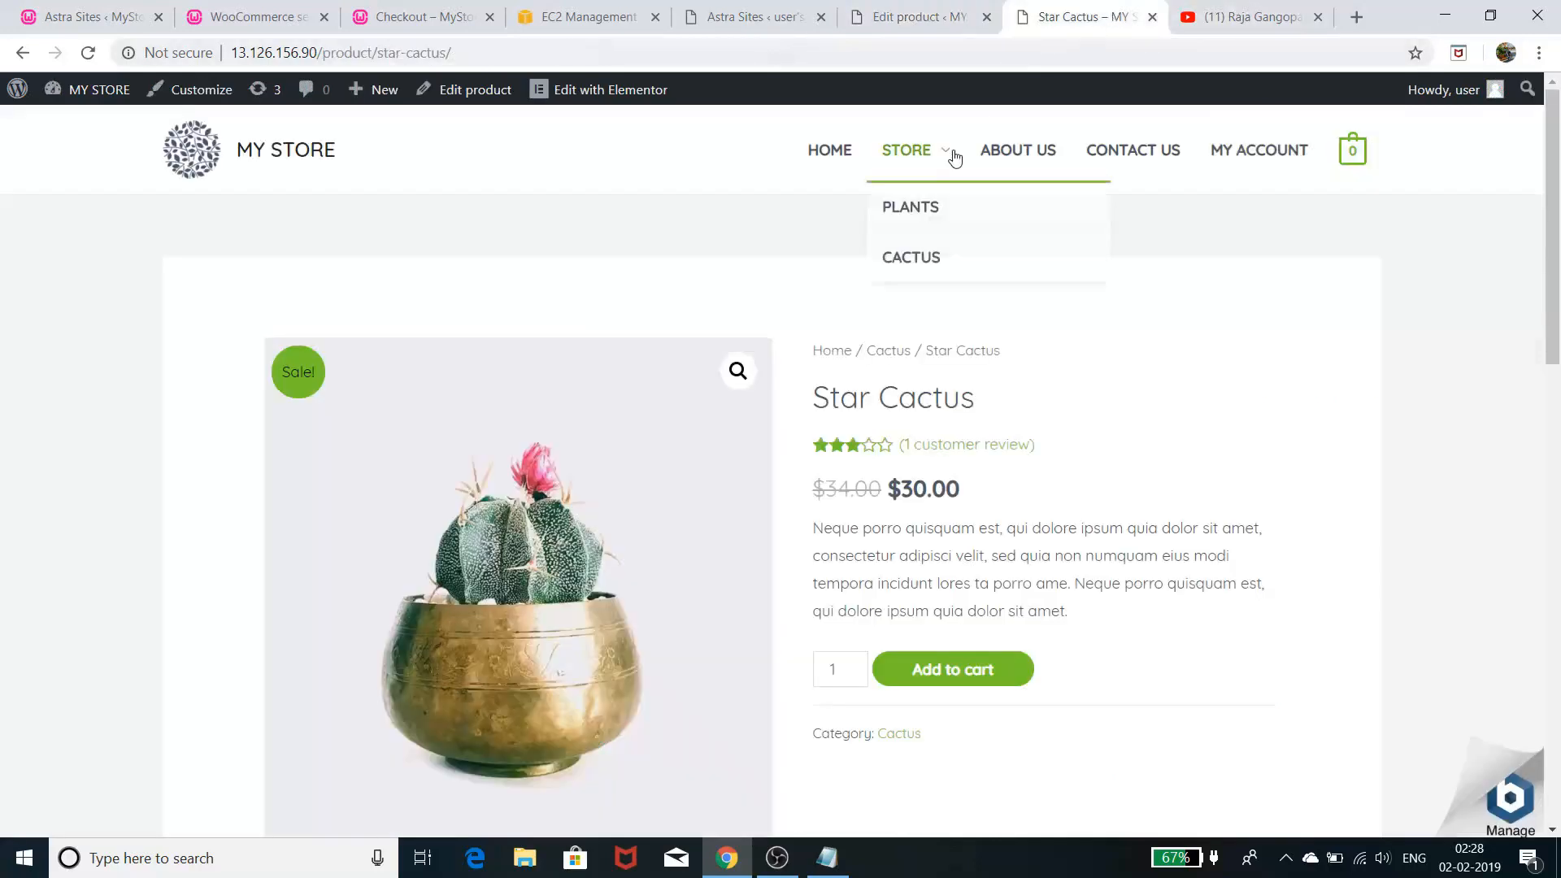
pyautogui.click(933, 259)
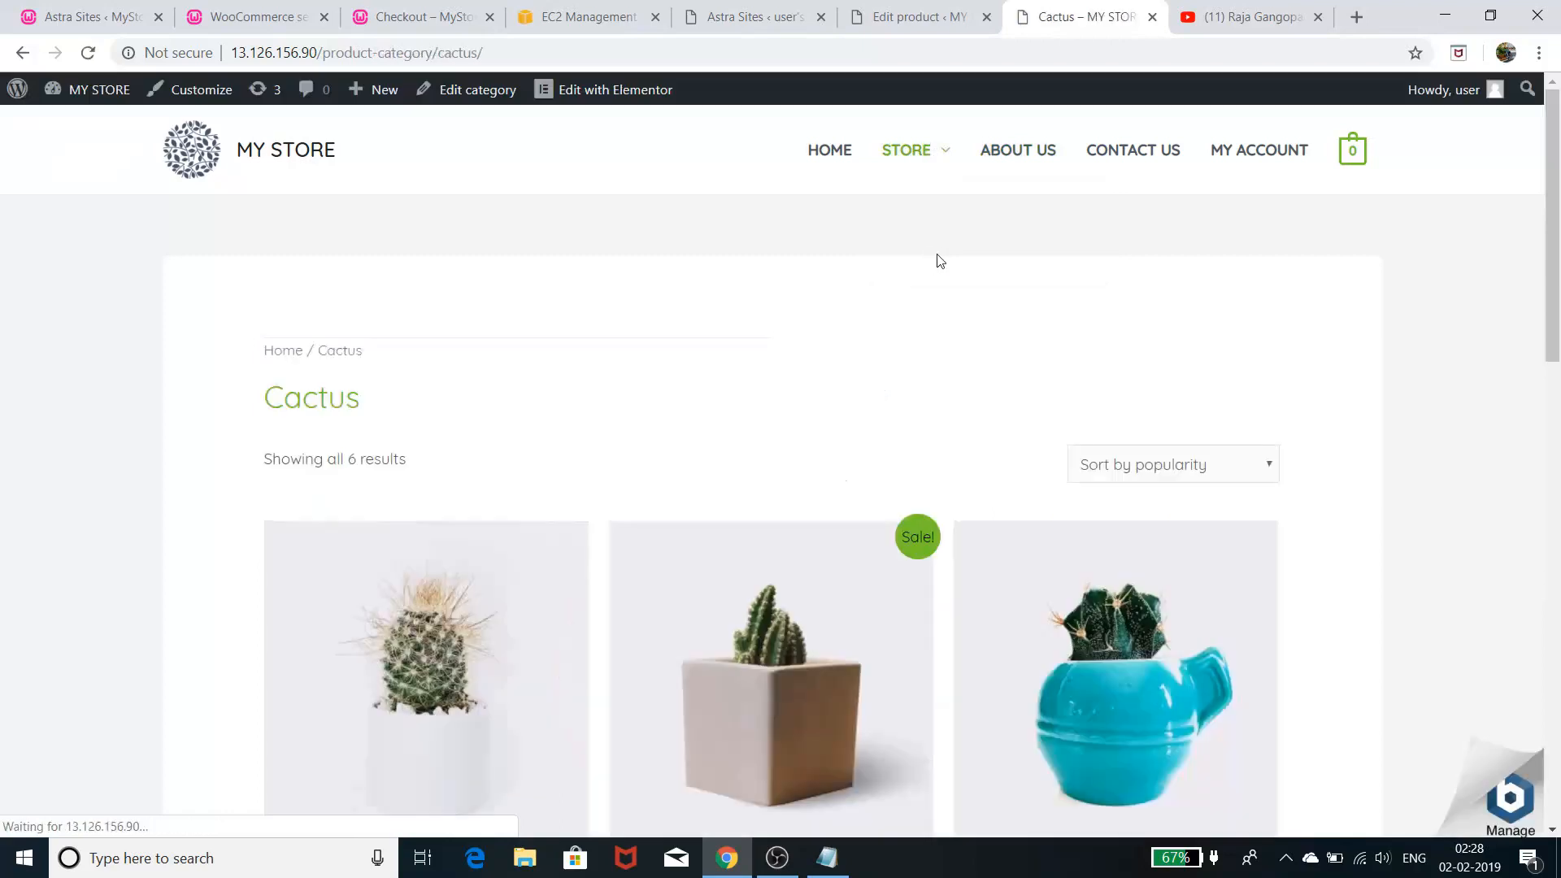
pyautogui.scroll(-3, 937, 261)
pyautogui.scroll(-1, 944, 264)
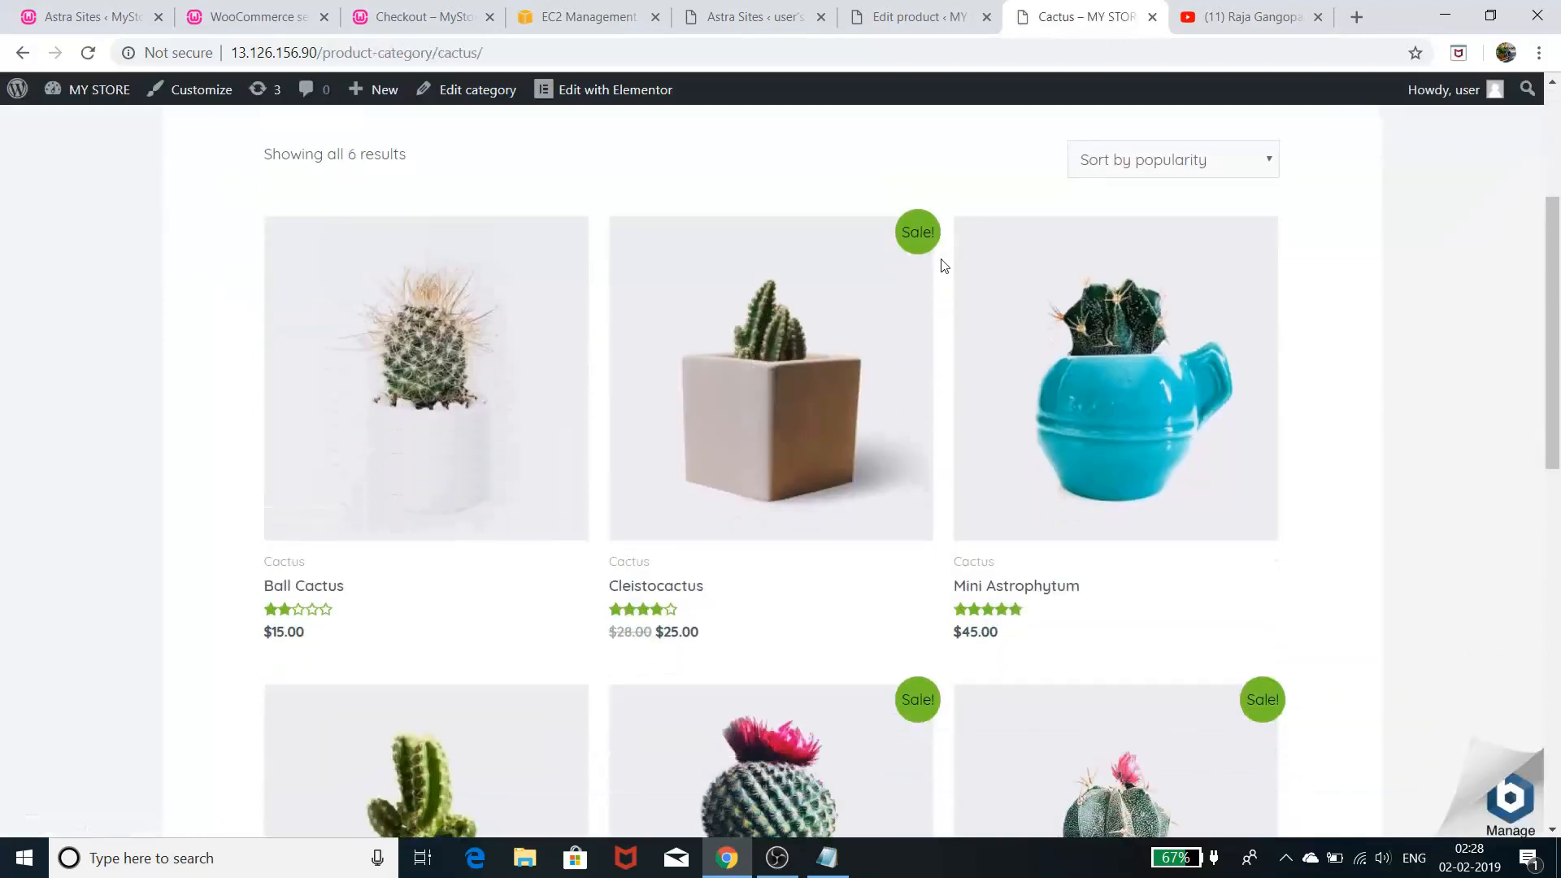
# - Add Mini San Pedro Cactus as a Star Cactus upsell via 'mini' and update the product
pyautogui.click(895, 16)
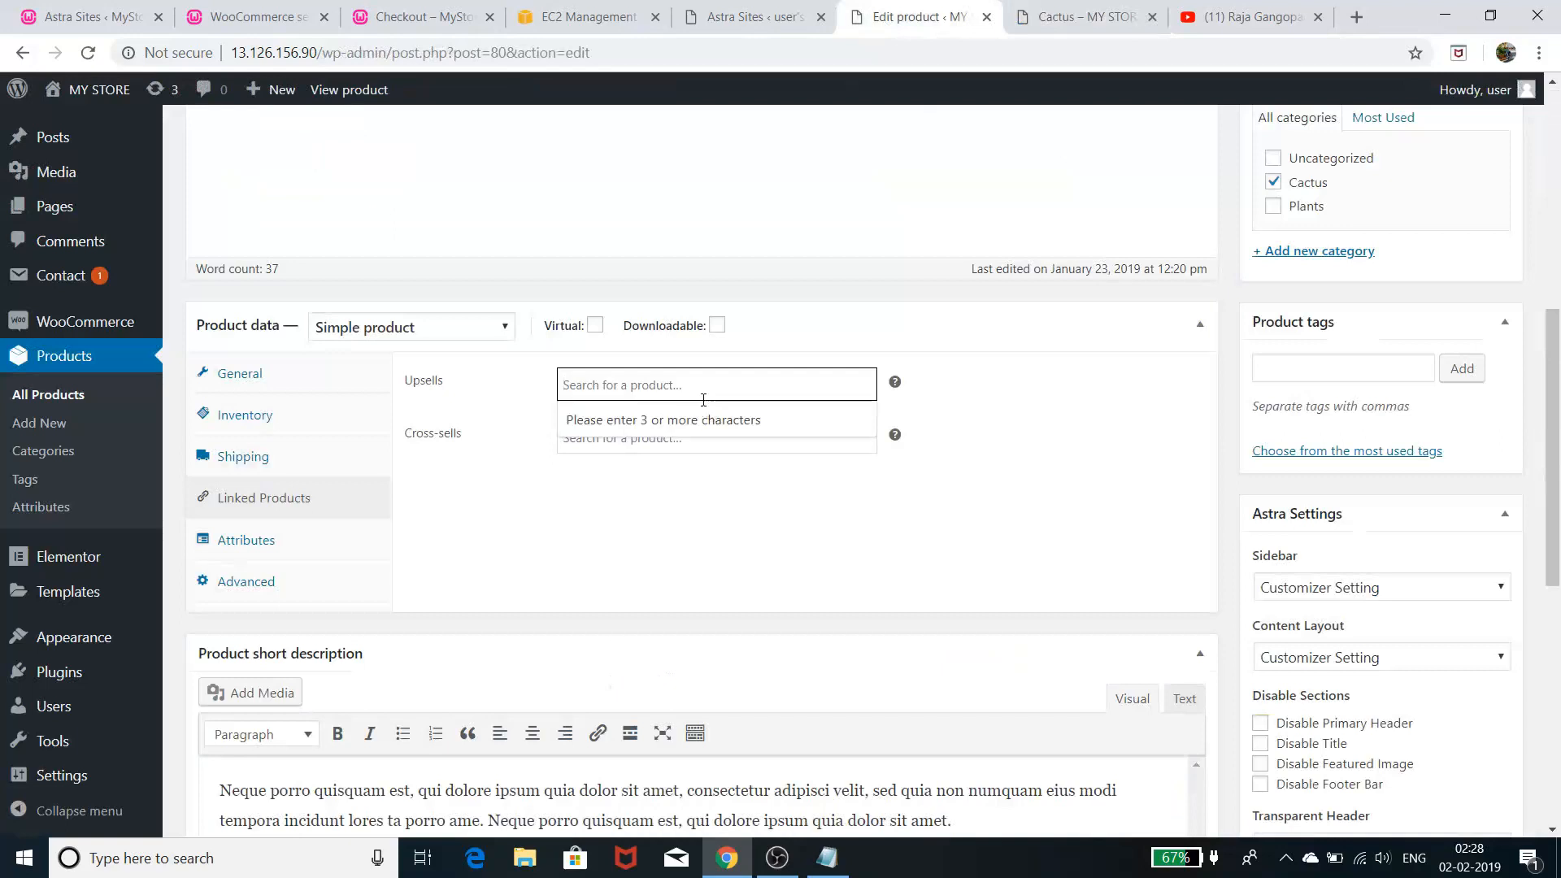
pyautogui.write('mini')
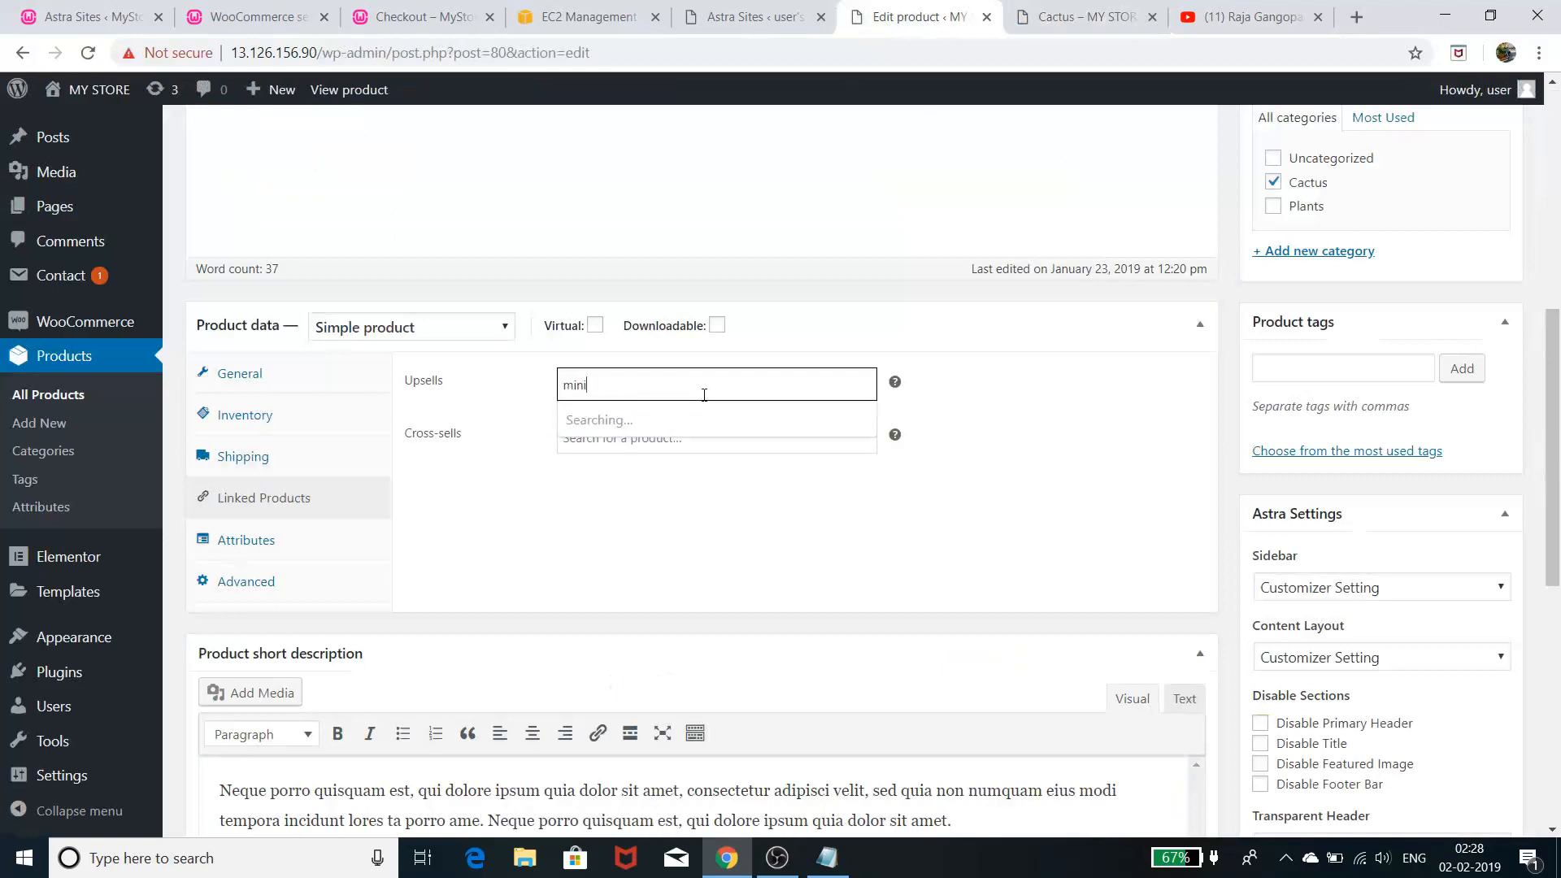
pyautogui.click(715, 415)
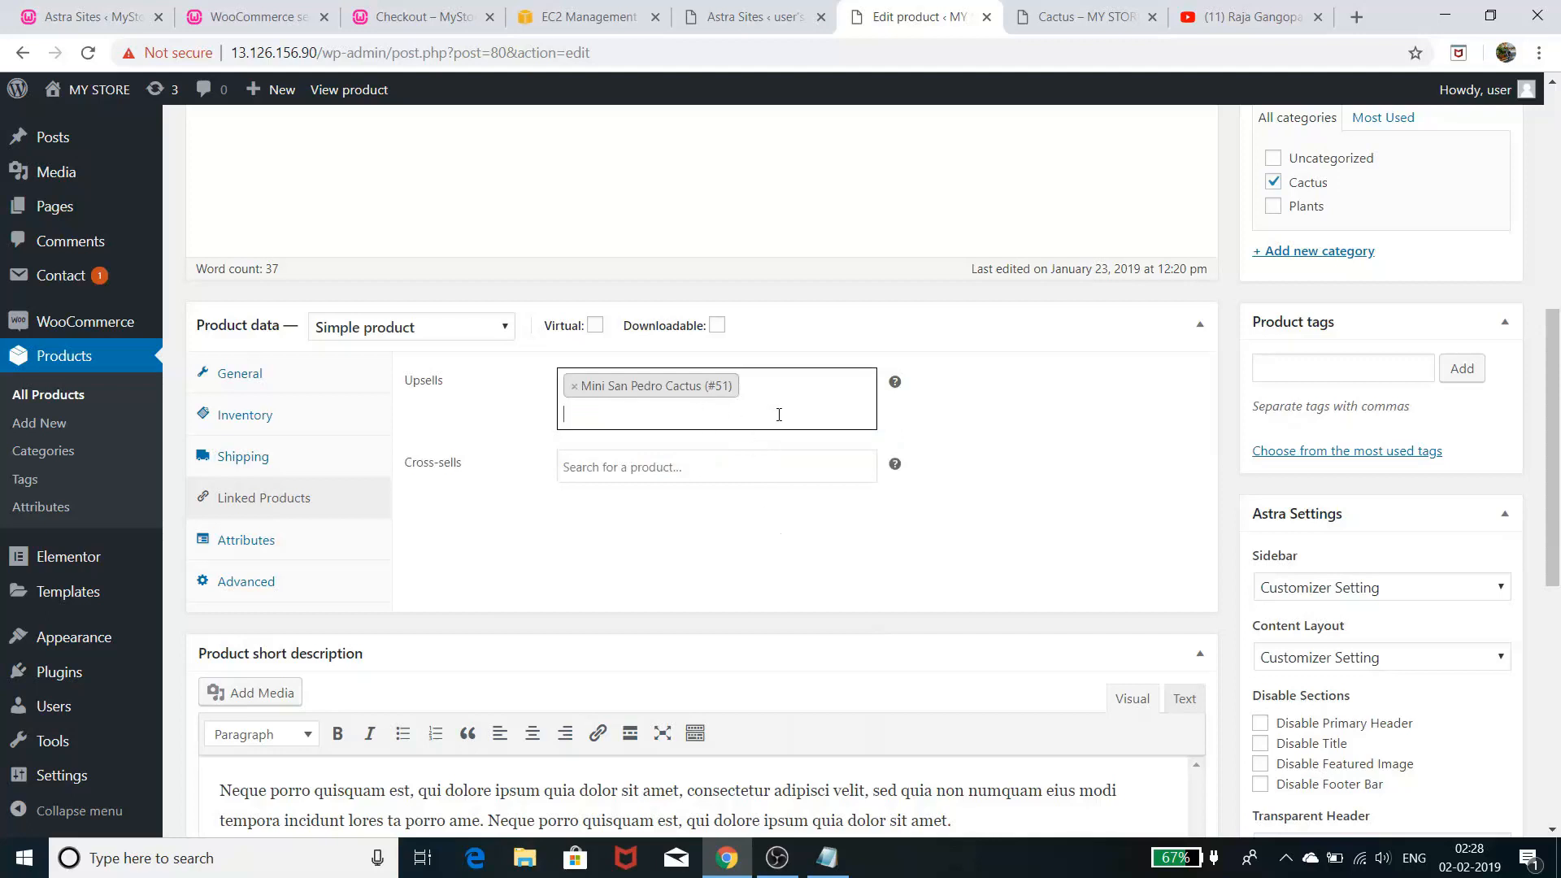
pyautogui.scroll(8, 996, 448)
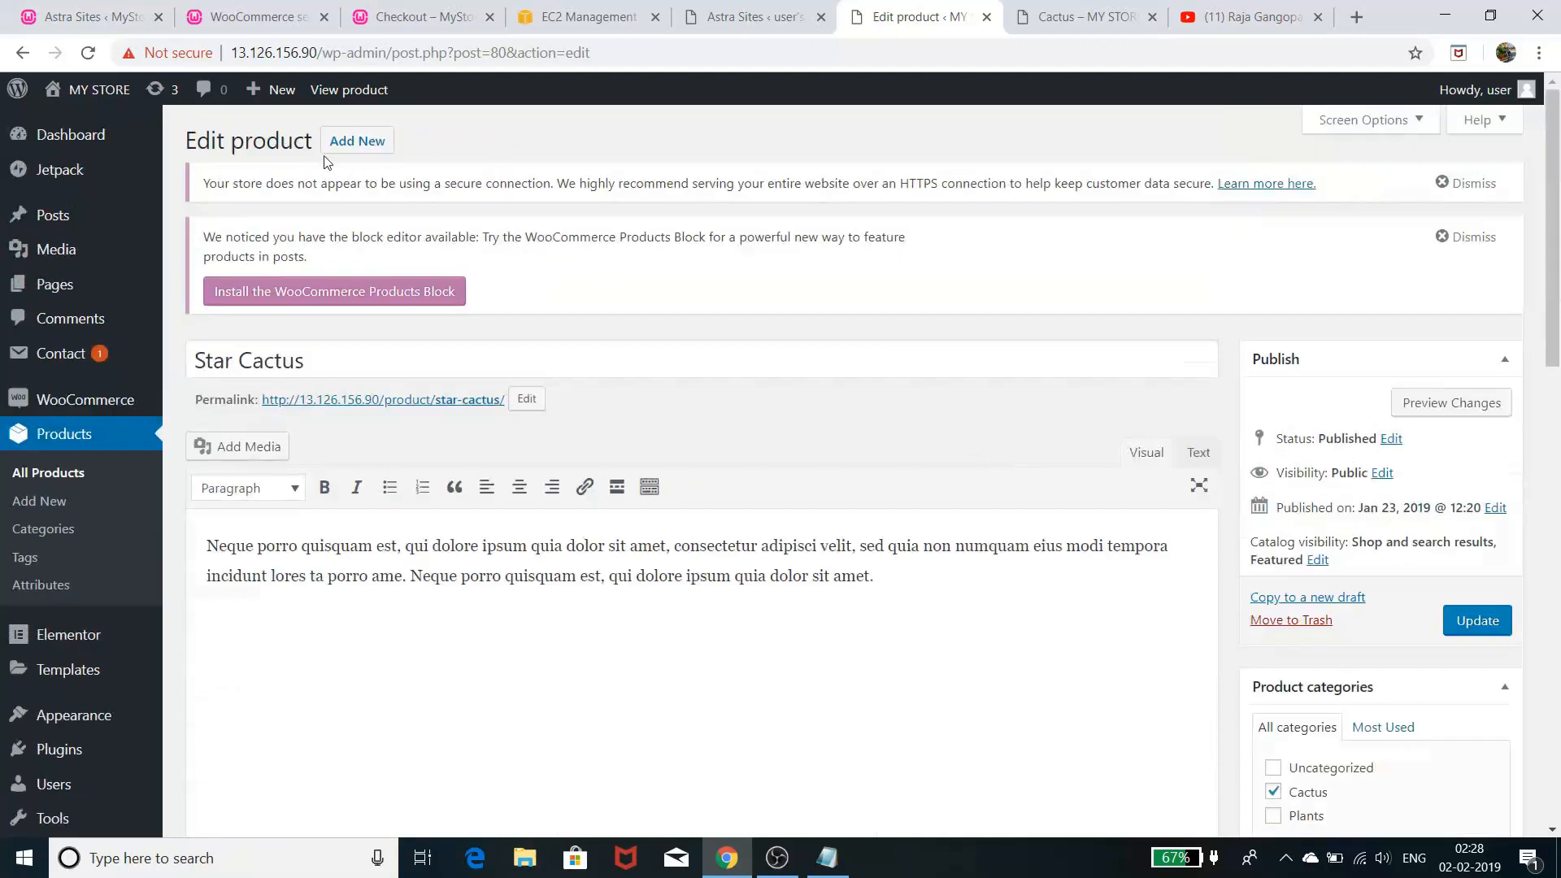
pyautogui.click(1471, 622)
# - Open Star Cactus from the Cactus category page and scroll to 'You may also like'
pyautogui.click(1068, 22)
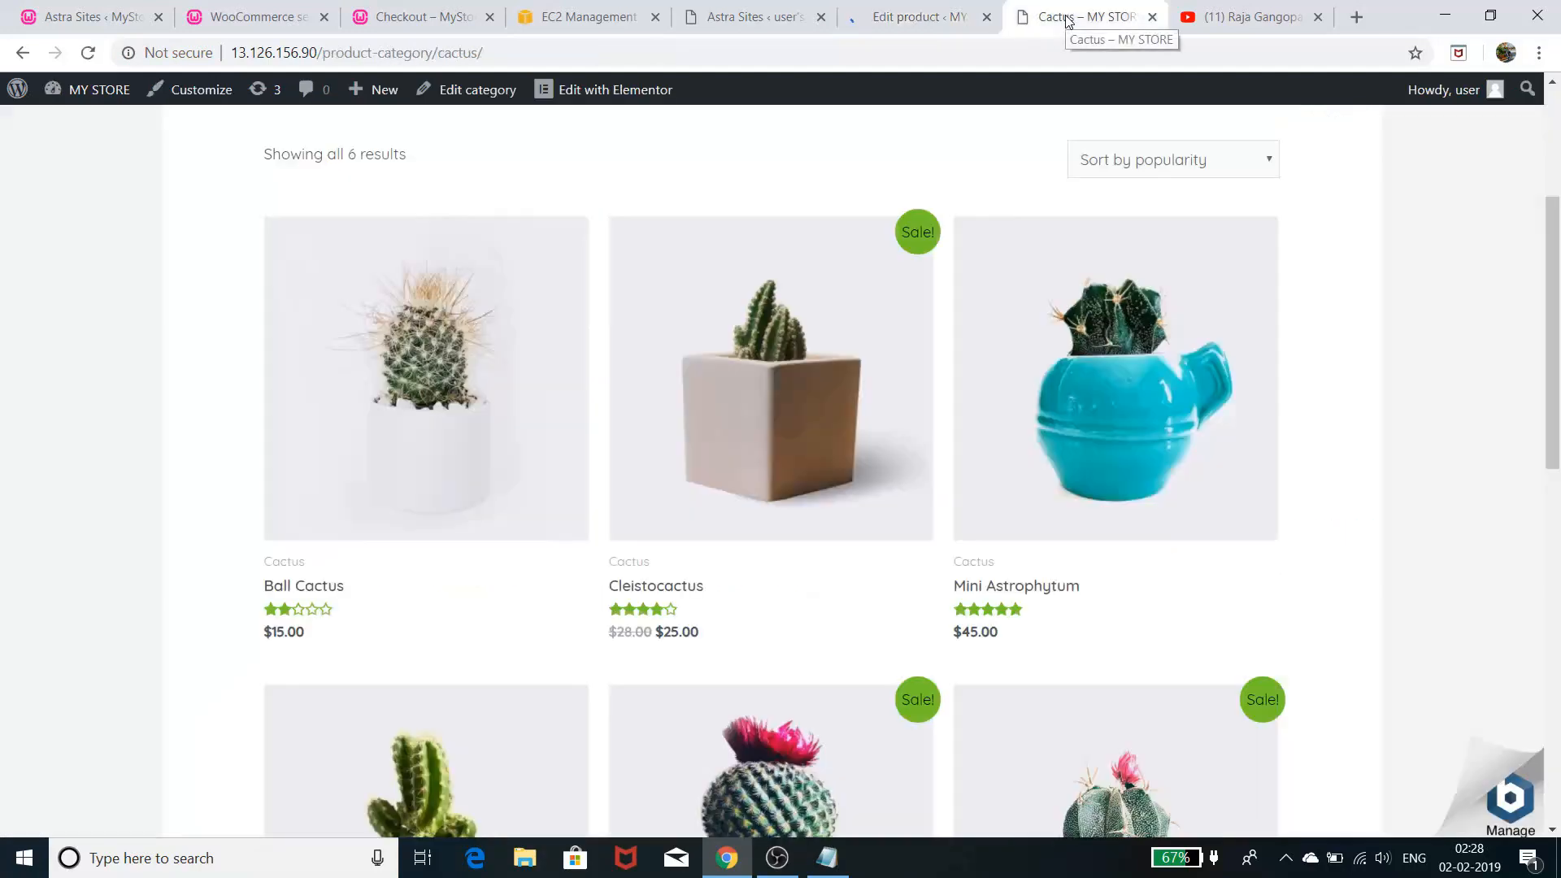
pyautogui.scroll(4, 890, 285)
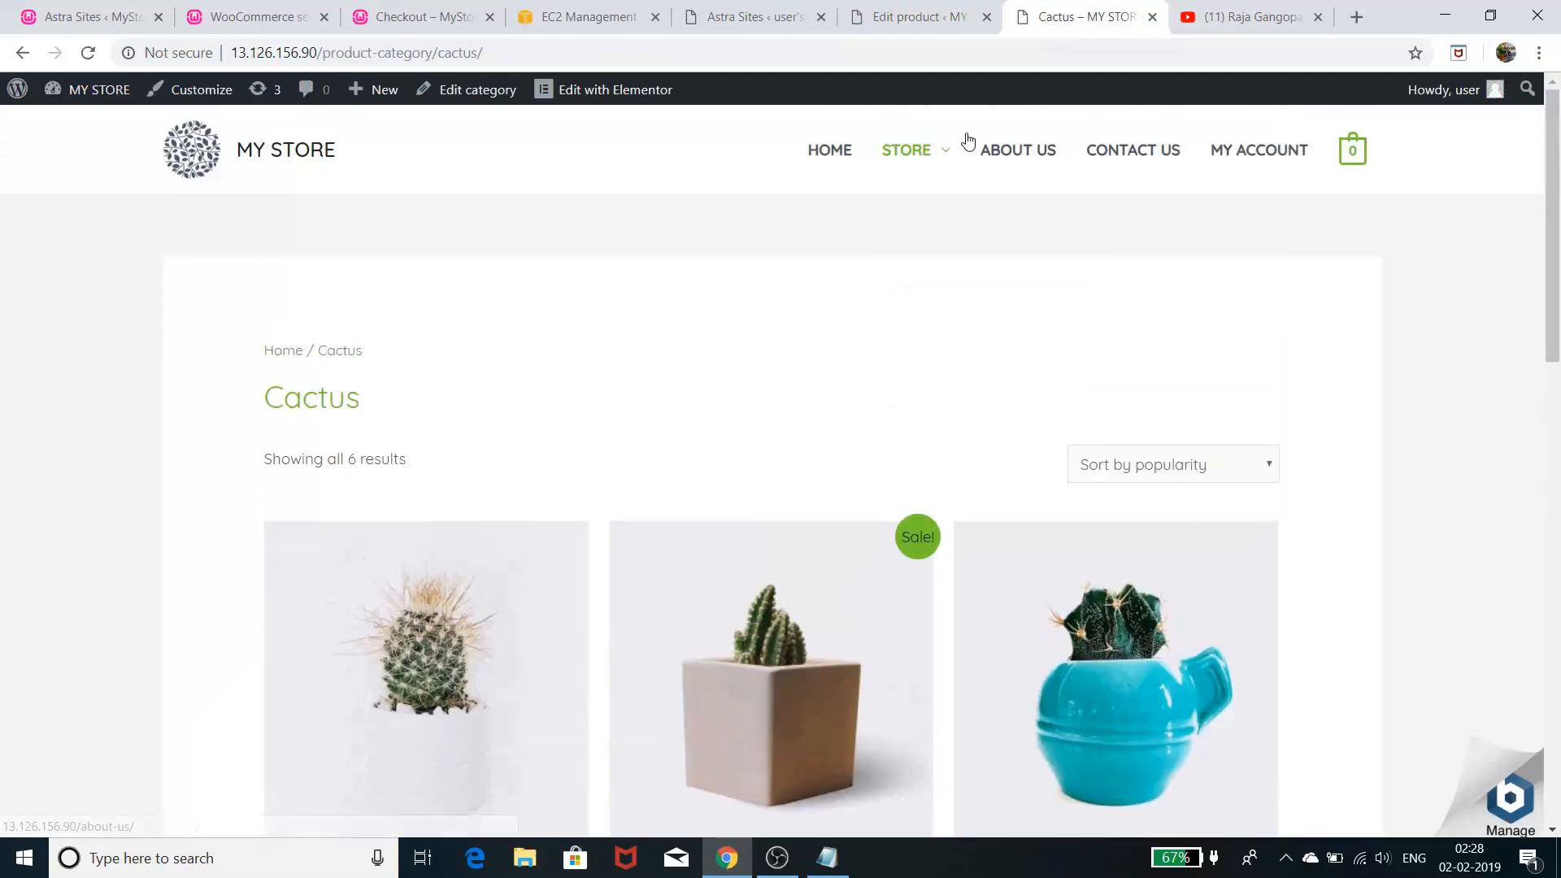
pyautogui.scroll(-5, 966, 195)
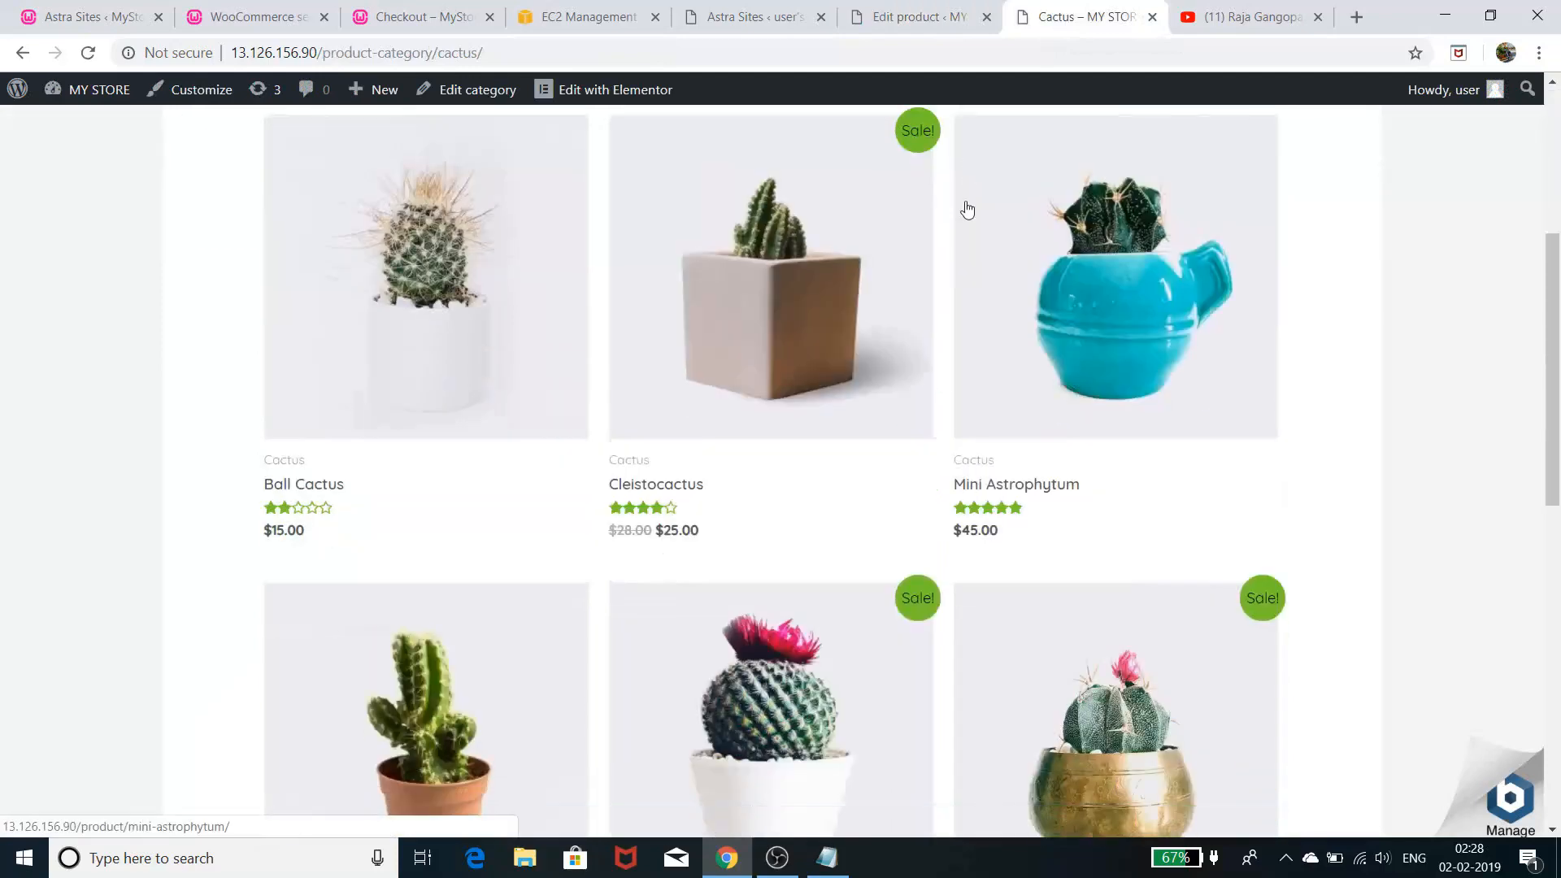
pyautogui.scroll(-6, 968, 210)
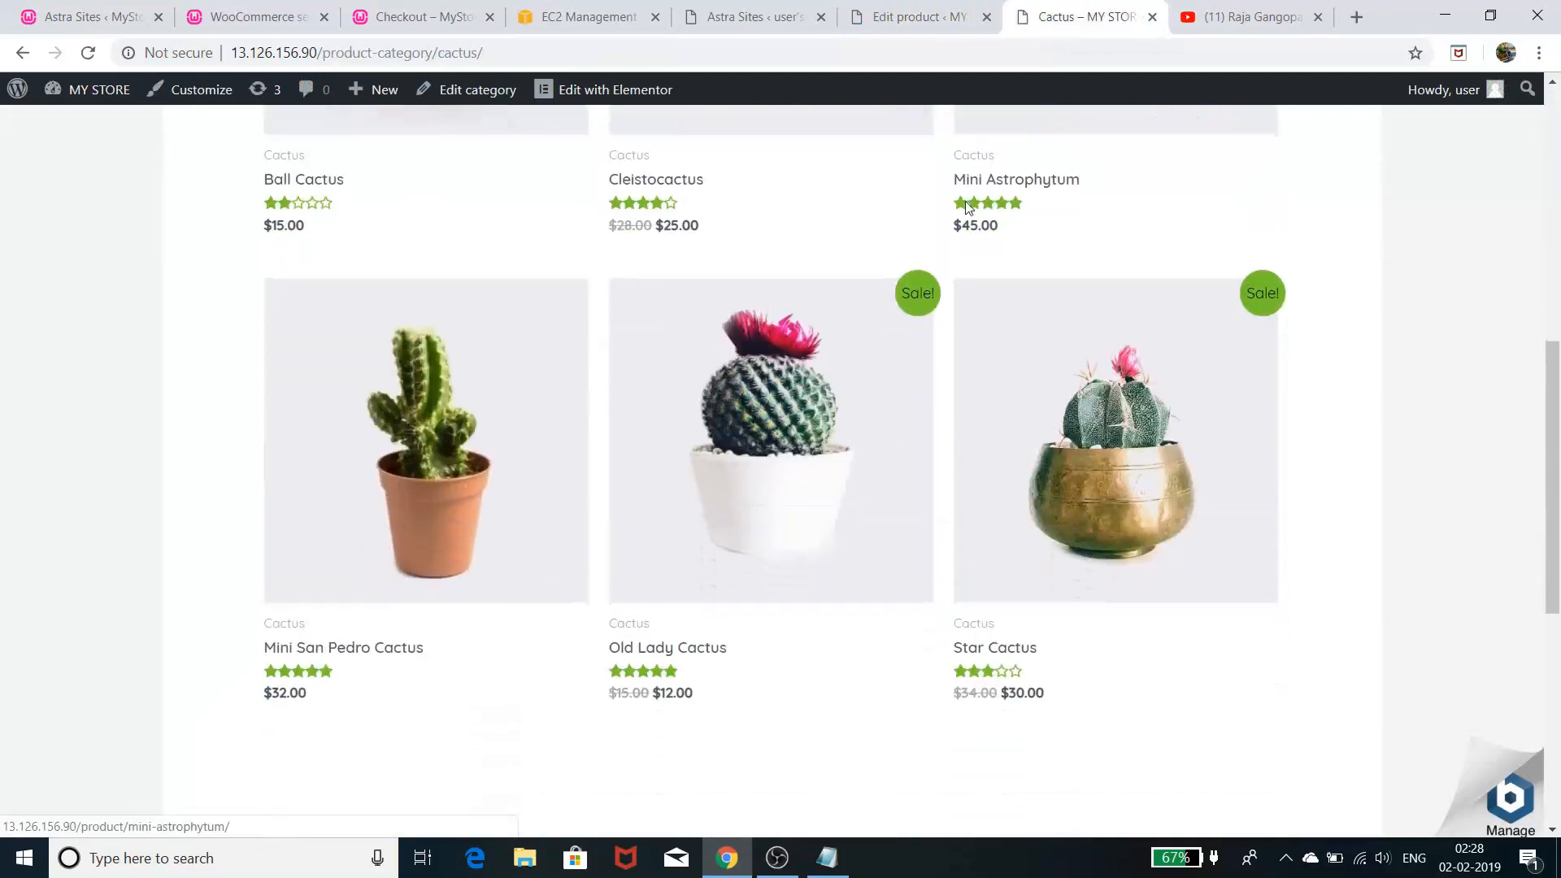
pyautogui.scroll(-1, 939, 147)
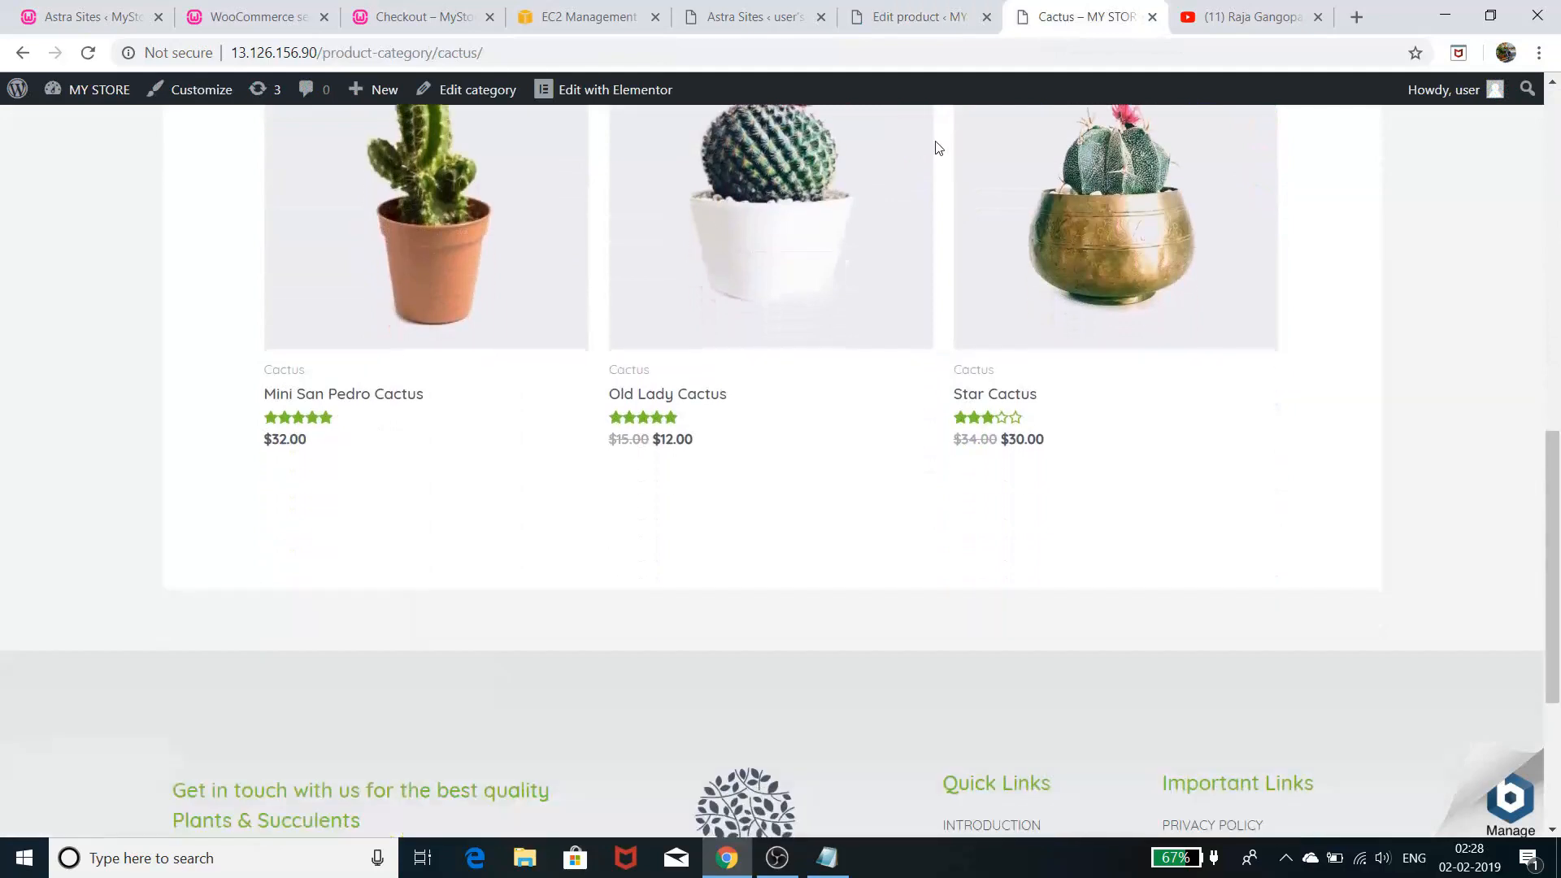
pyautogui.click(1057, 197)
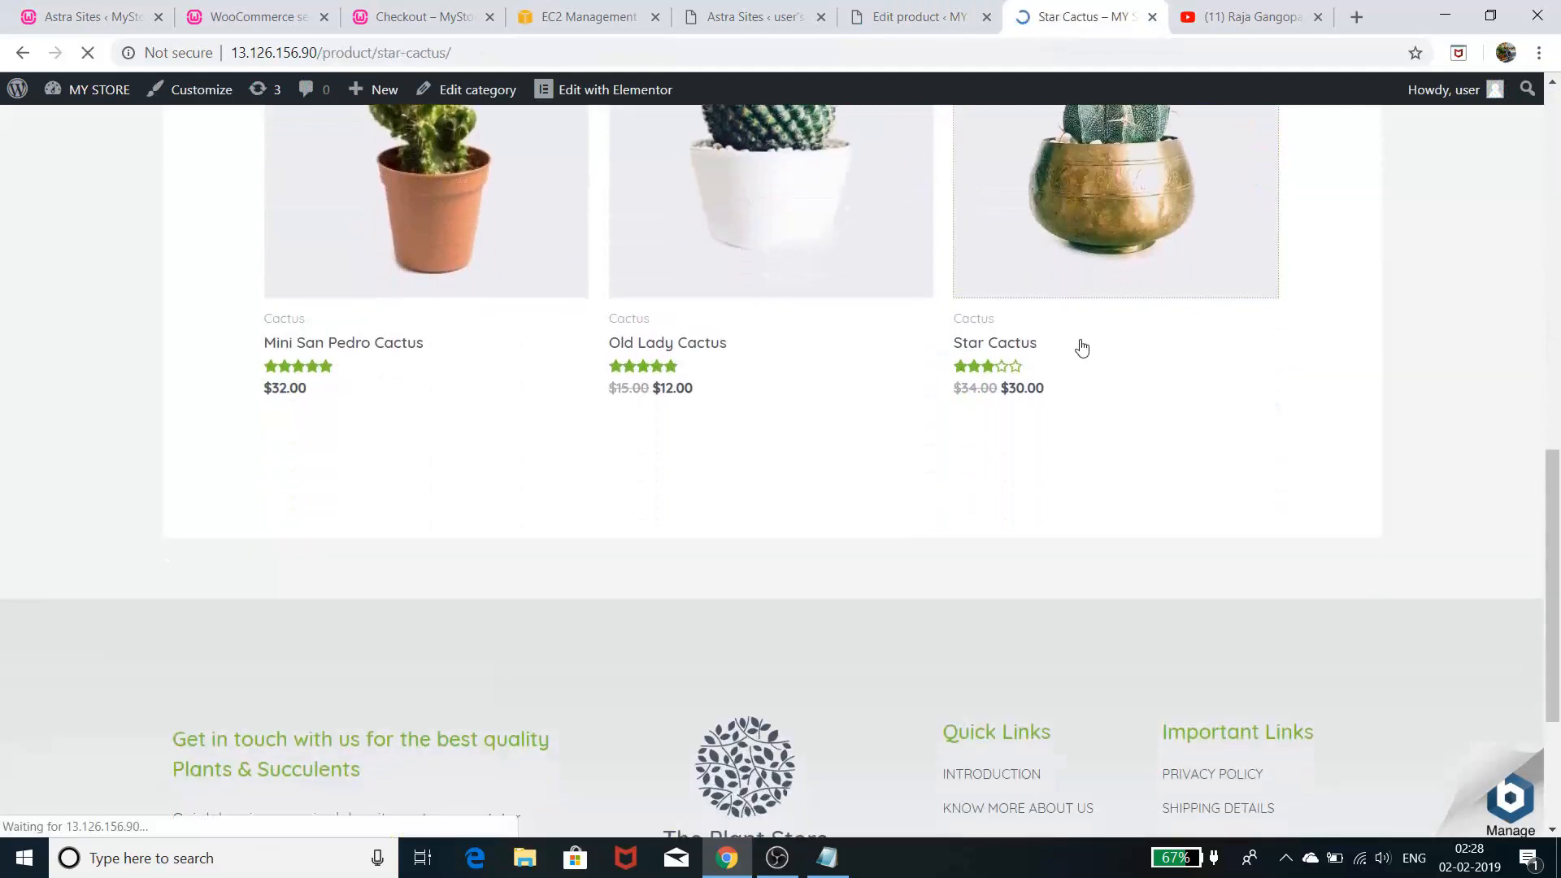
pyautogui.scroll(-9, 1082, 348)
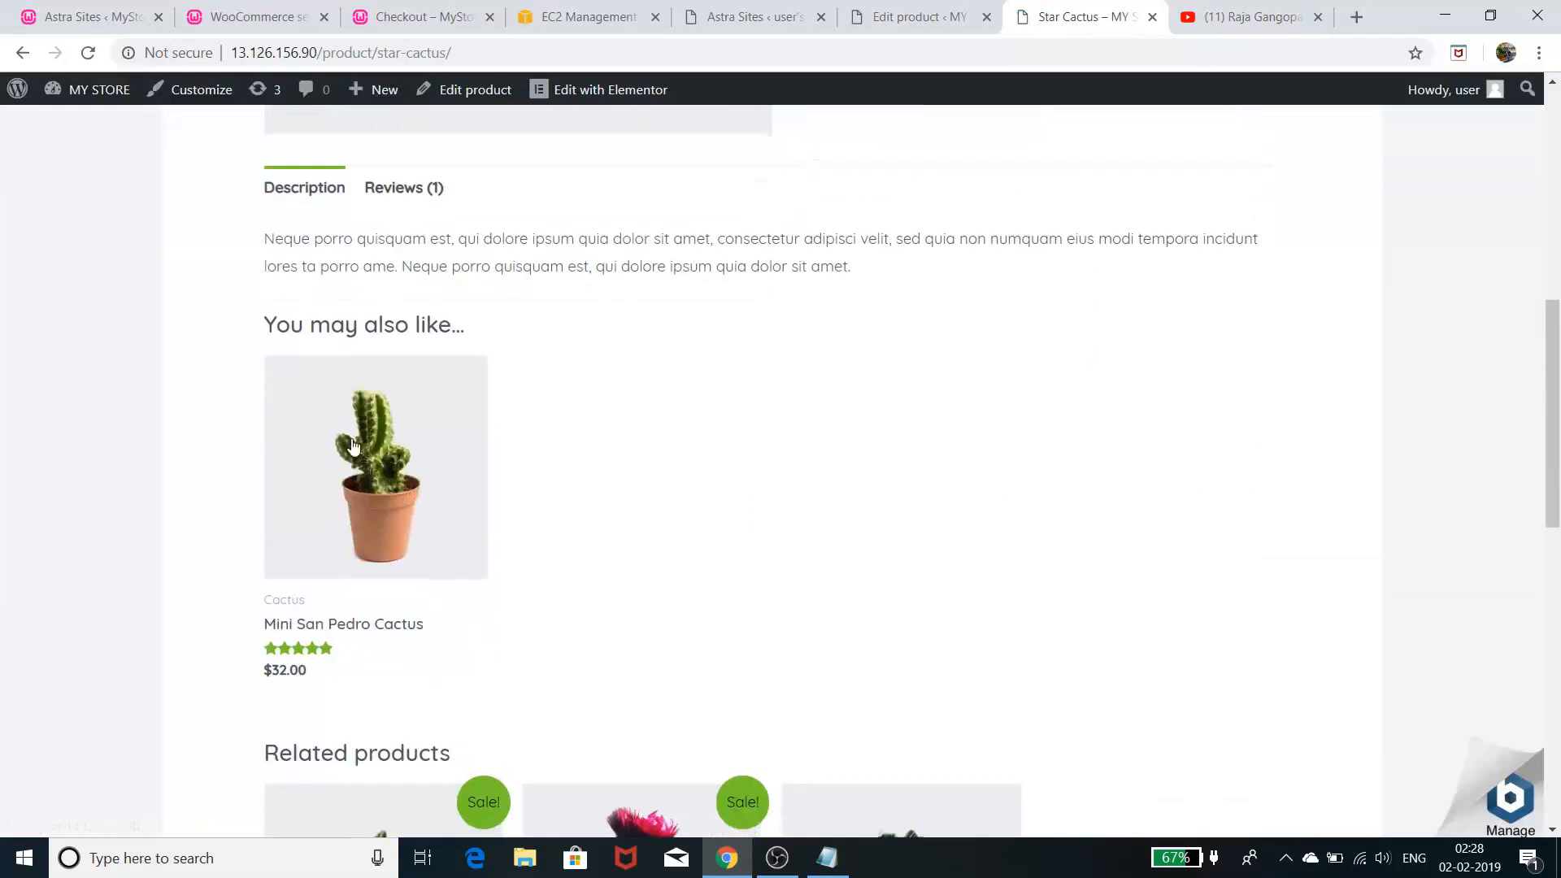
# - Check the upsells listed in the Star Cactus editor's Linked Products tab
pyautogui.click(910, 17)
pyautogui.scroll(-12, 638, 479)
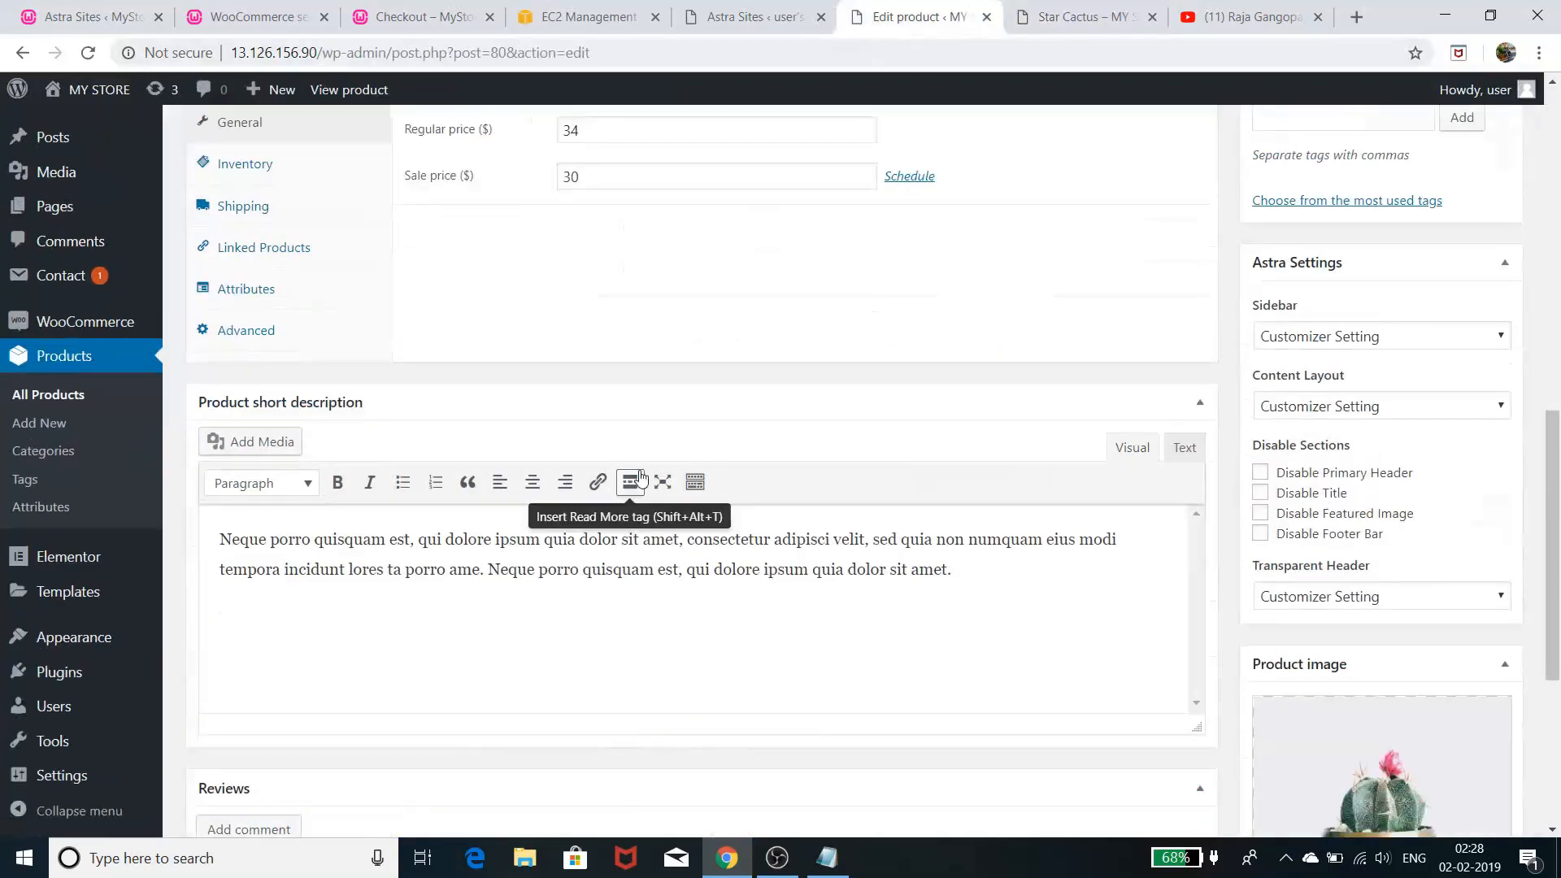
pyautogui.scroll(2, 641, 478)
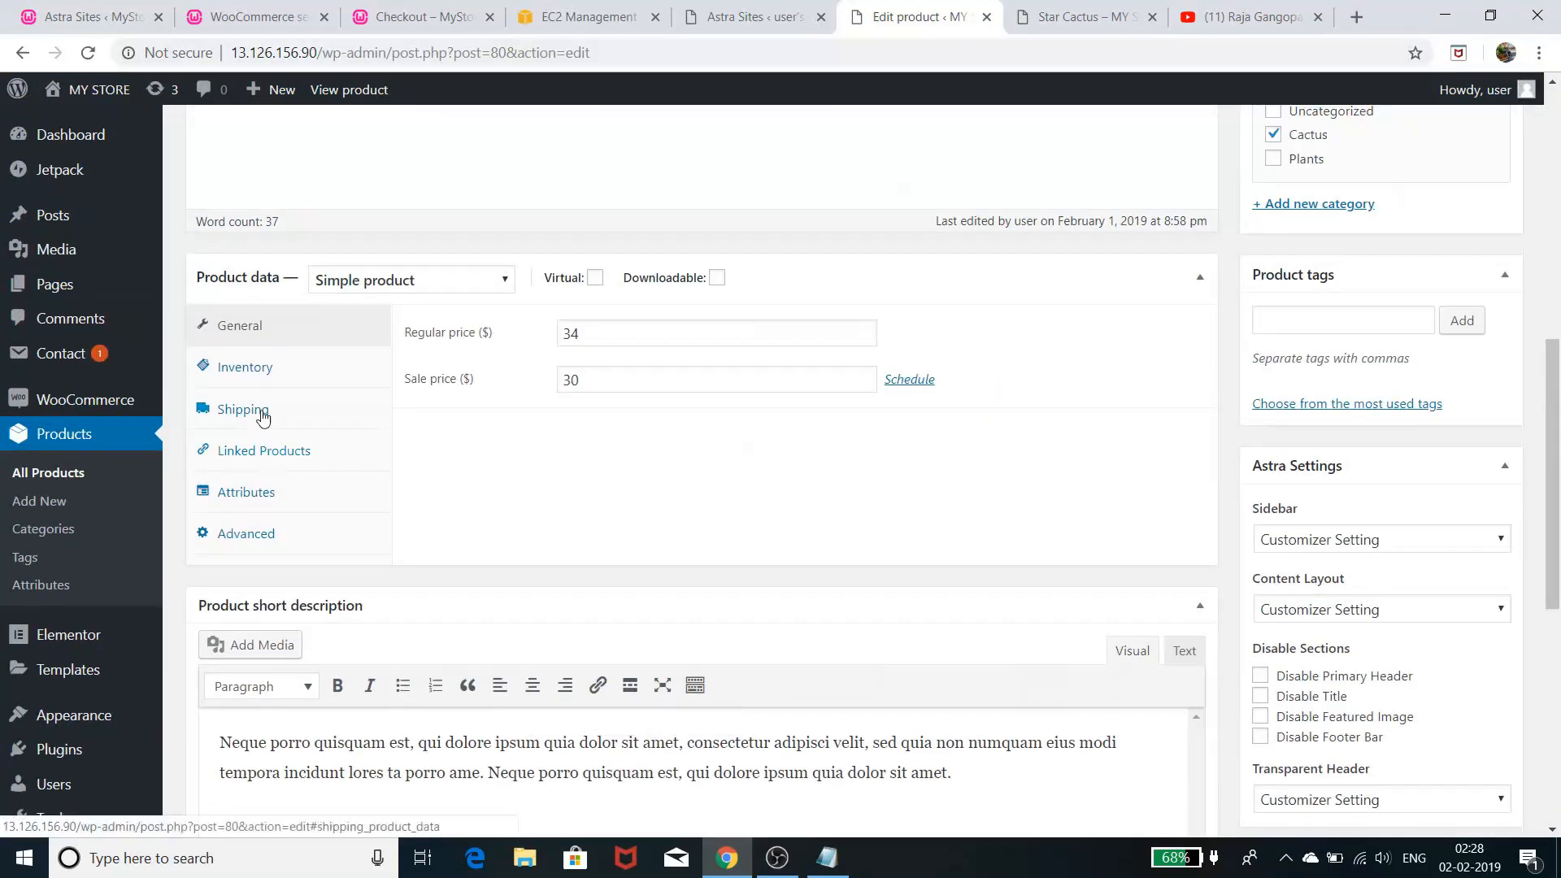
pyautogui.click(302, 460)
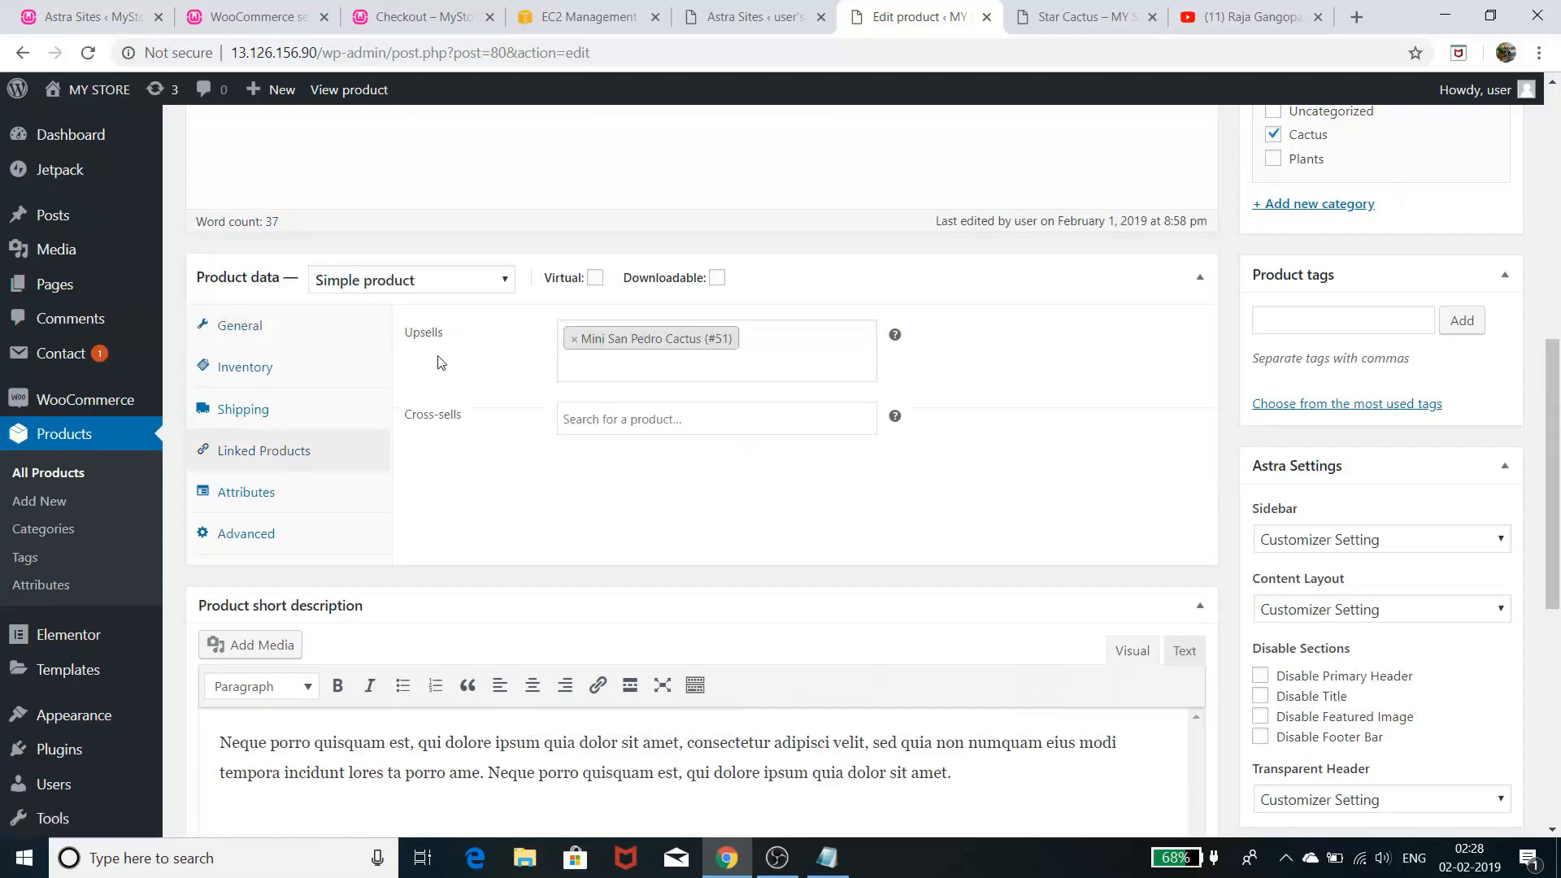
# - Recheck the store page, where Mini San Pedro Cactus ($32.00) appears under 'You may also like'
pyautogui.click(1073, 18)
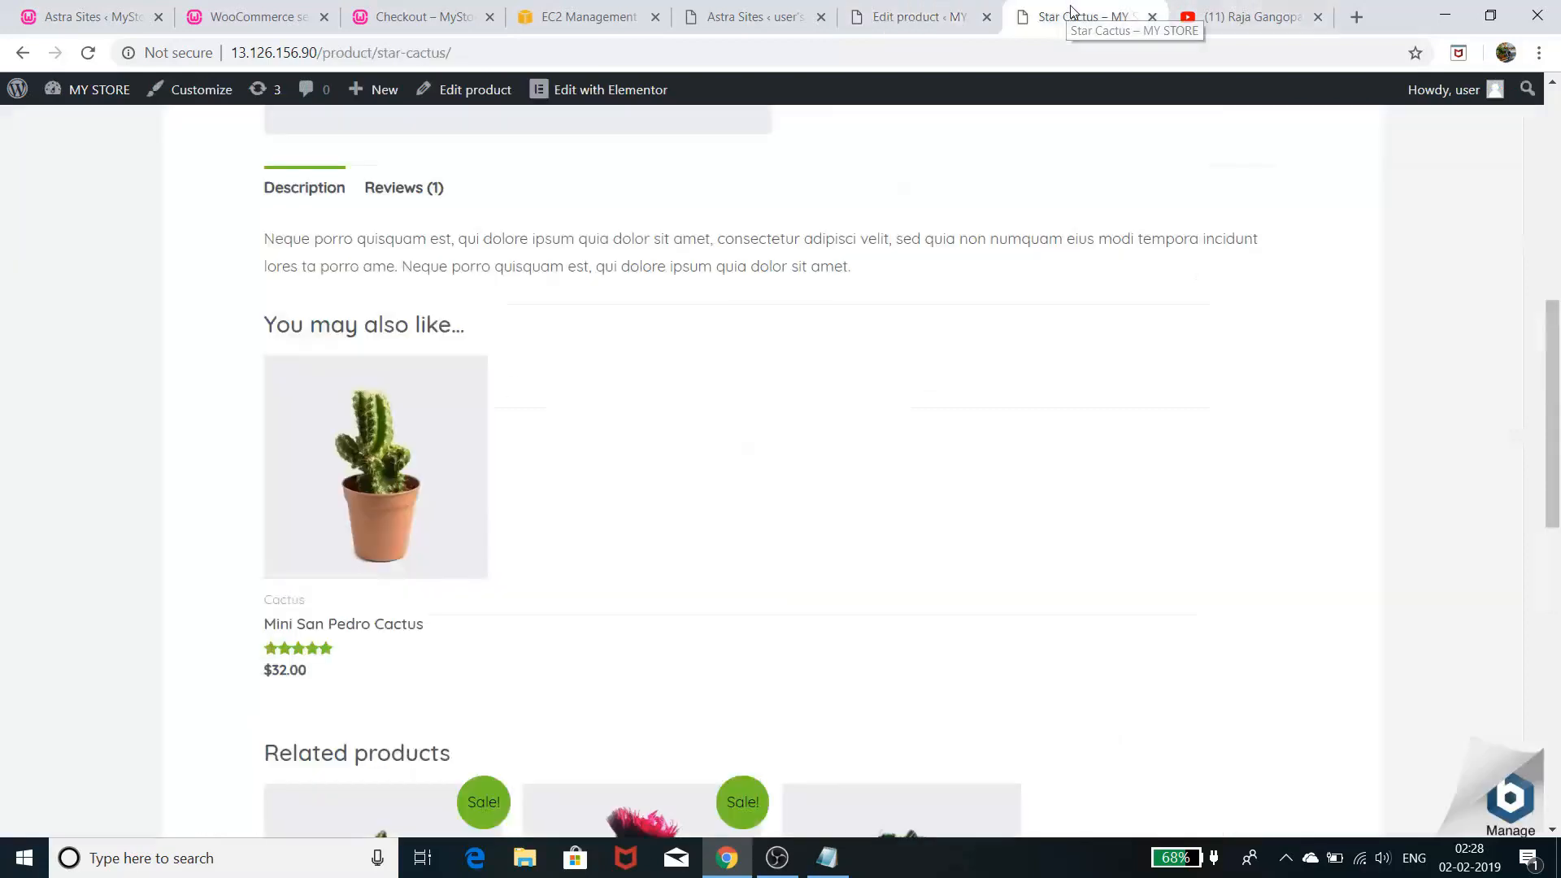
pyautogui.scroll(-6, 748, 429)
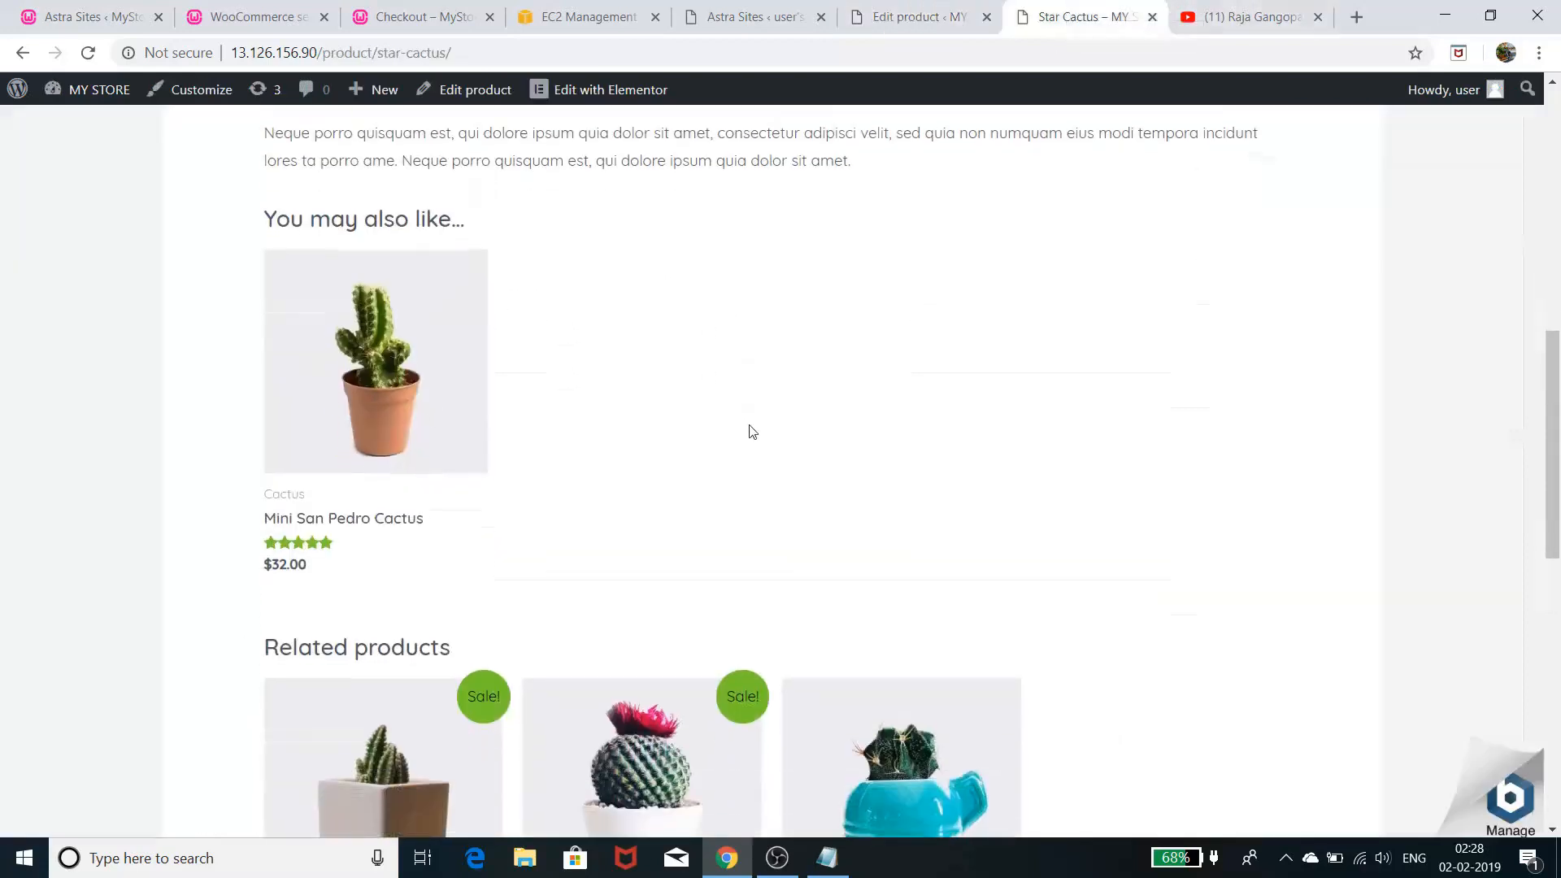
pyautogui.scroll(3, 752, 433)
pyautogui.scroll(3, 753, 432)
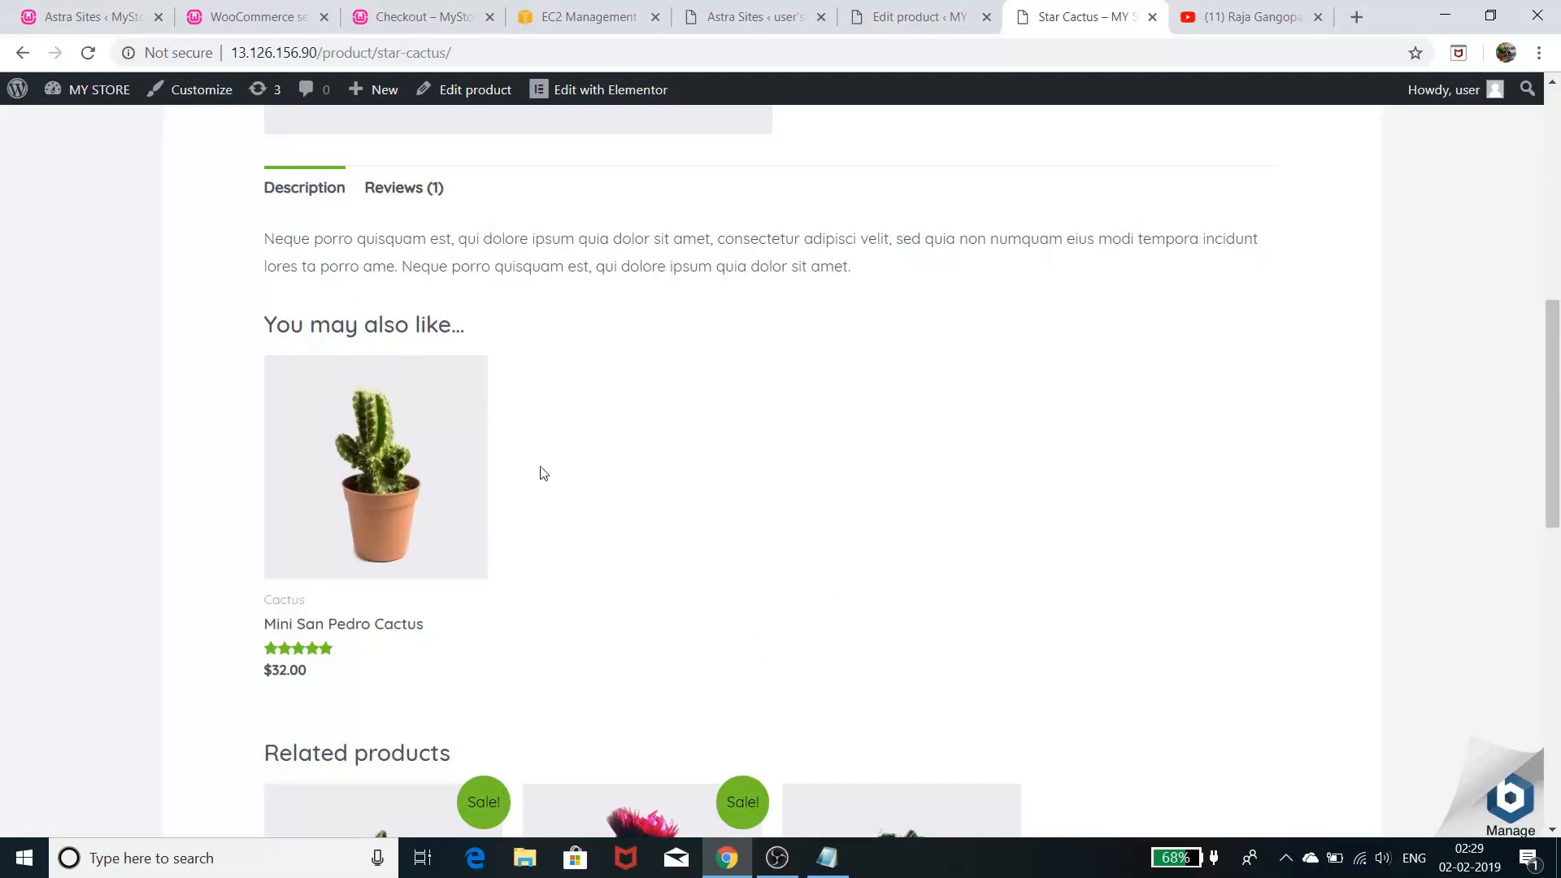
pyautogui.click(914, 18)
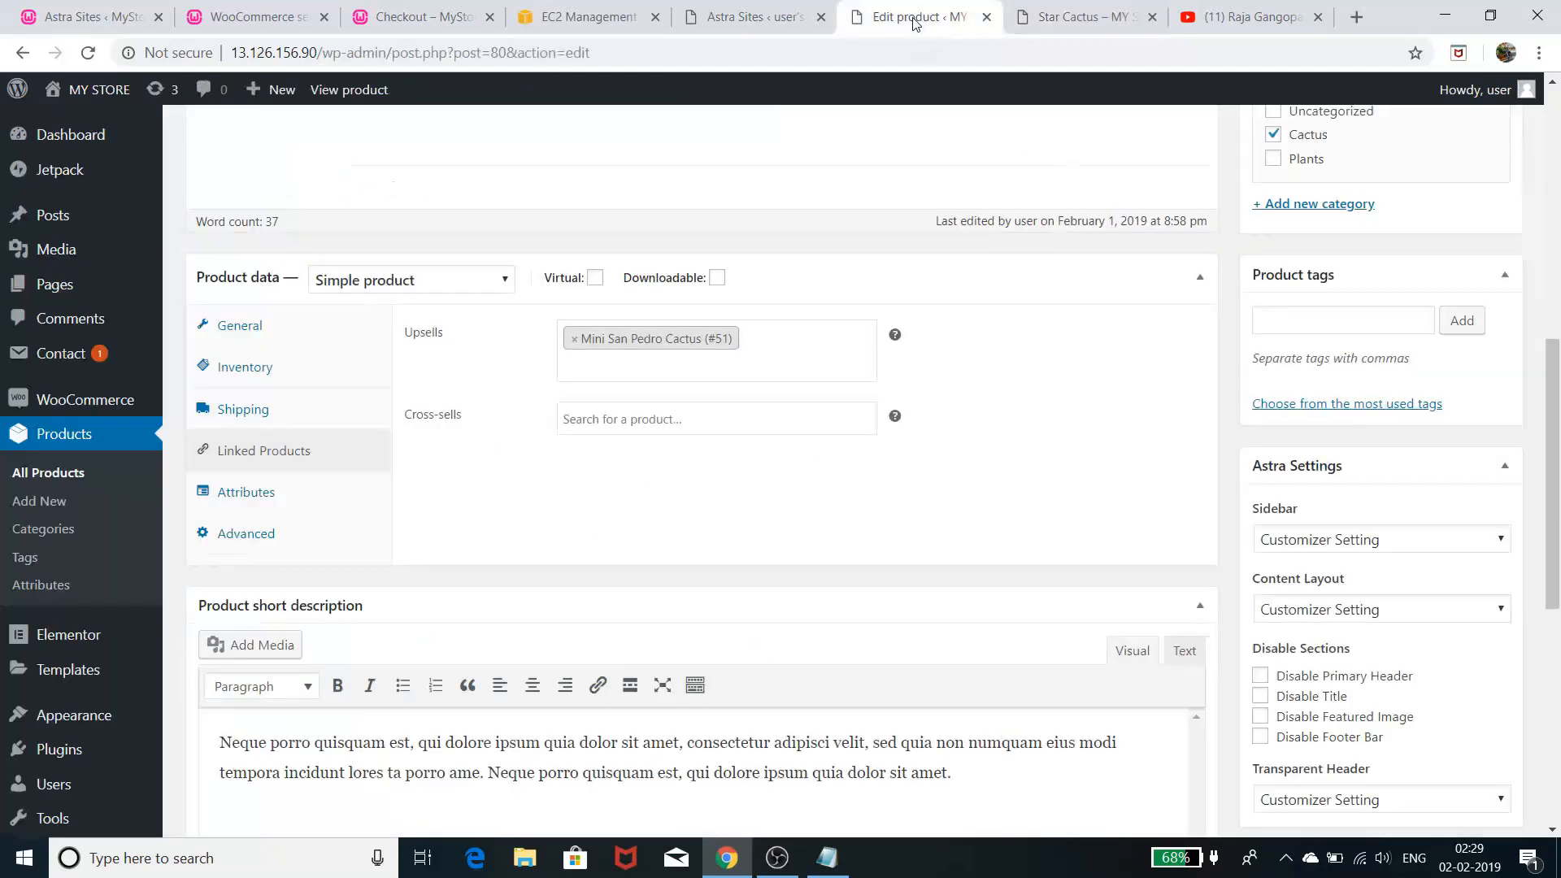
pyautogui.click(1049, 18)
pyautogui.scroll(-3, 838, 530)
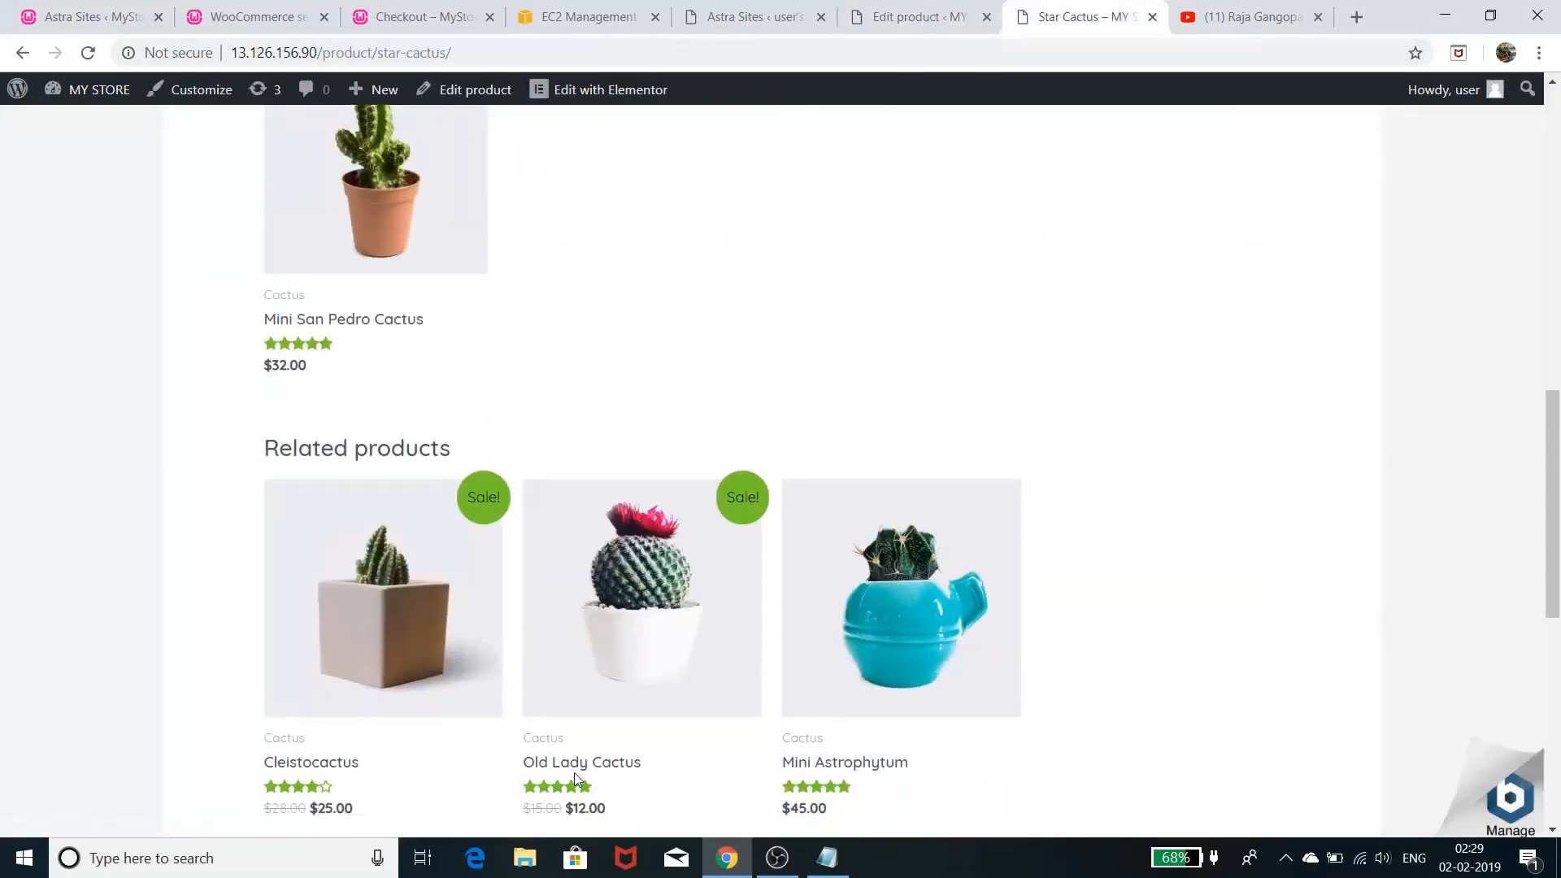
# - Add Old Lady Cactus (#45) via 'old' as a second upsell, update, and reload the Star Cactus page
pyautogui.click(904, 23)
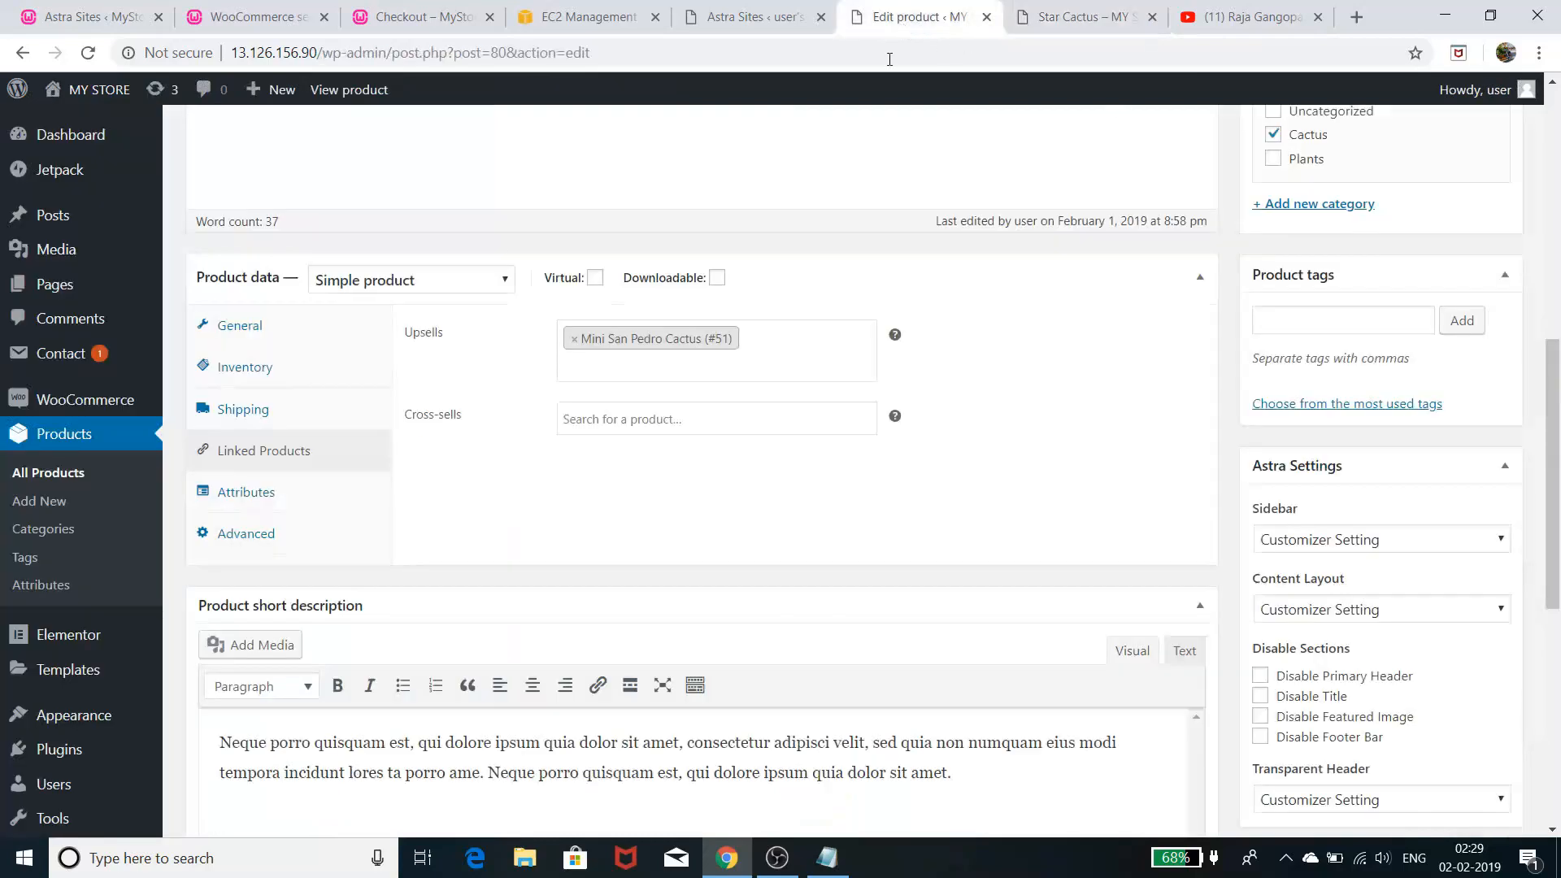
pyautogui.click(773, 342)
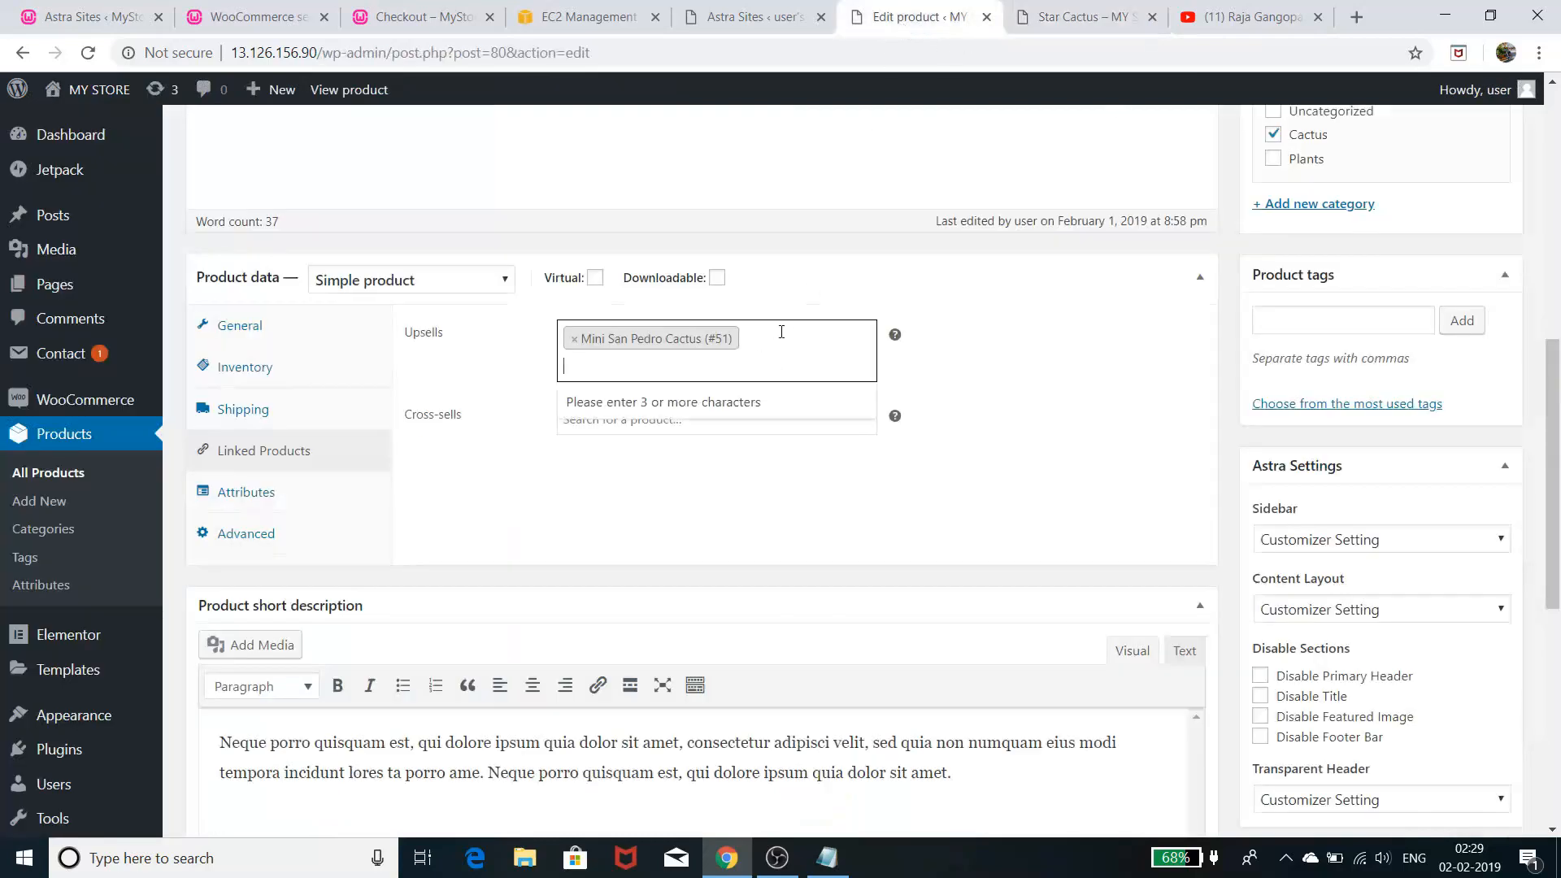
pyautogui.write('old')
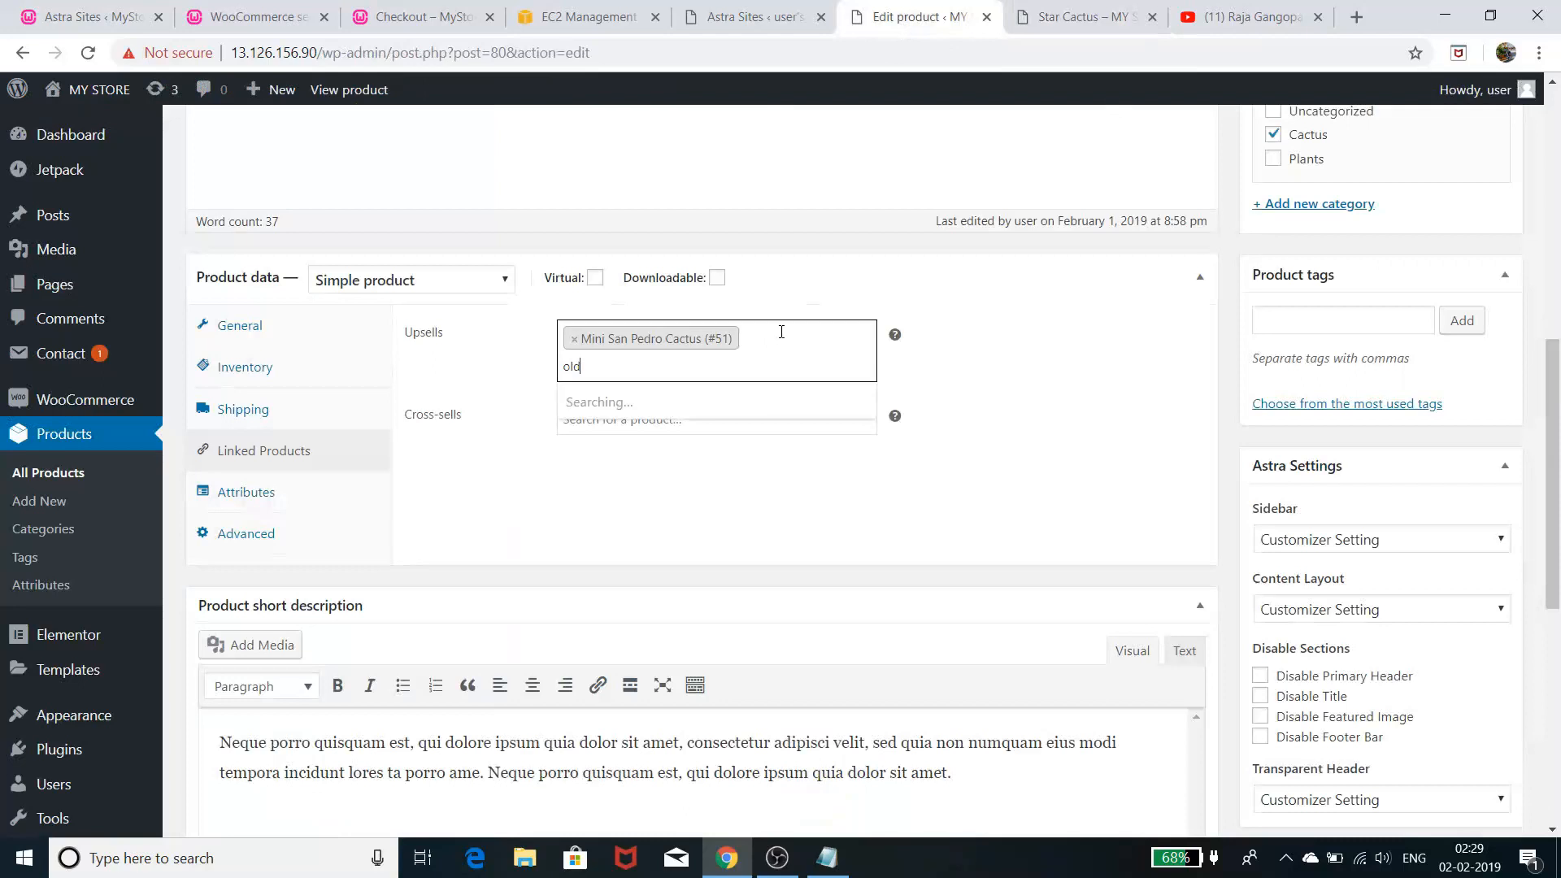
pyautogui.click(710, 407)
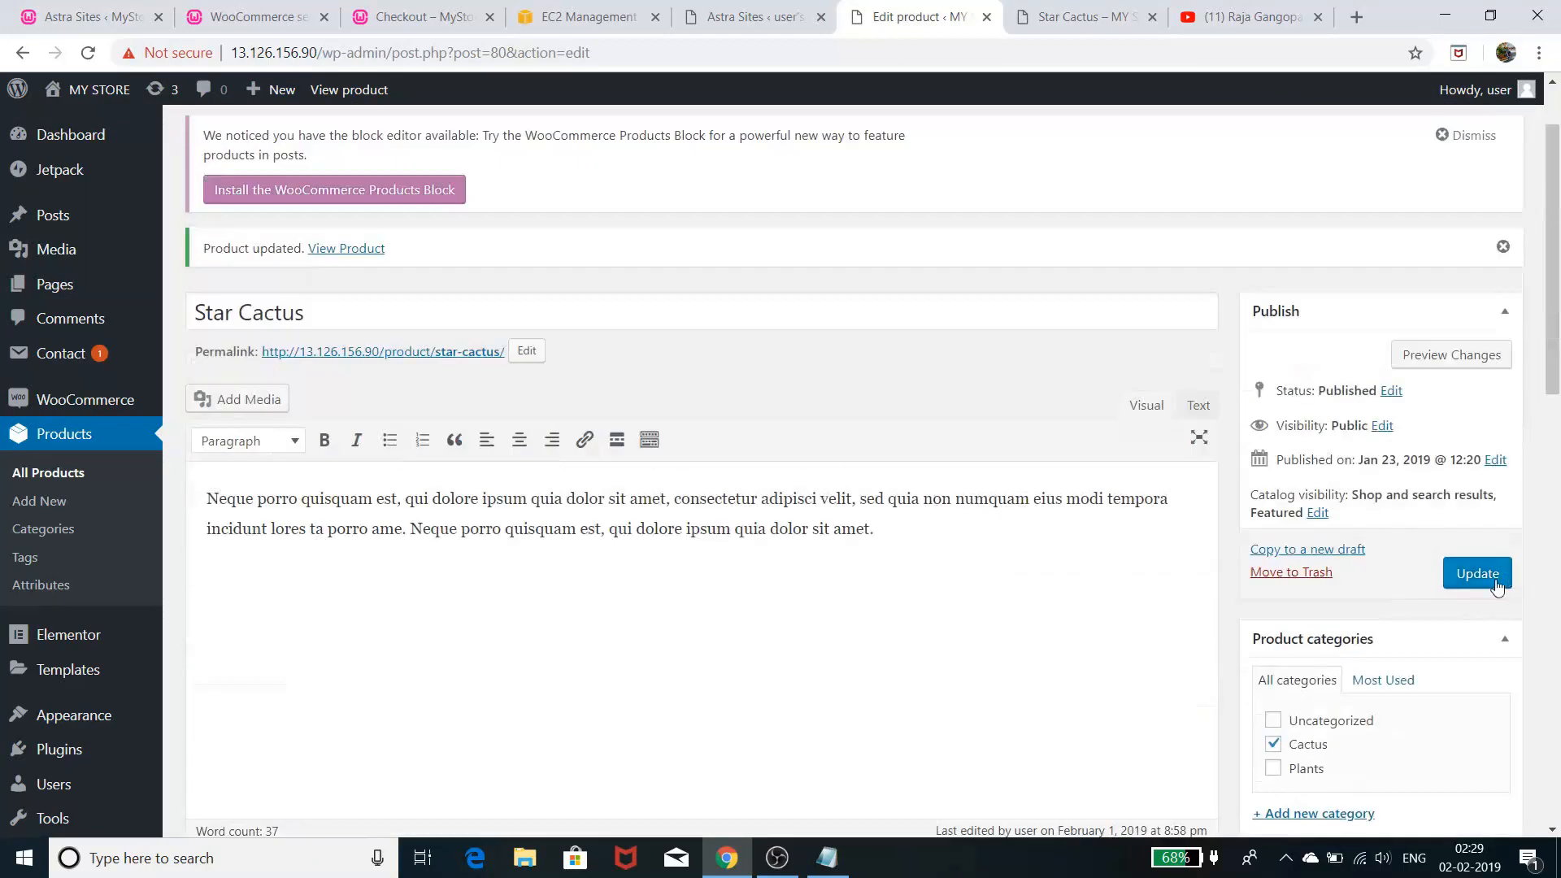
pyautogui.click(1495, 579)
pyautogui.click(1082, 17)
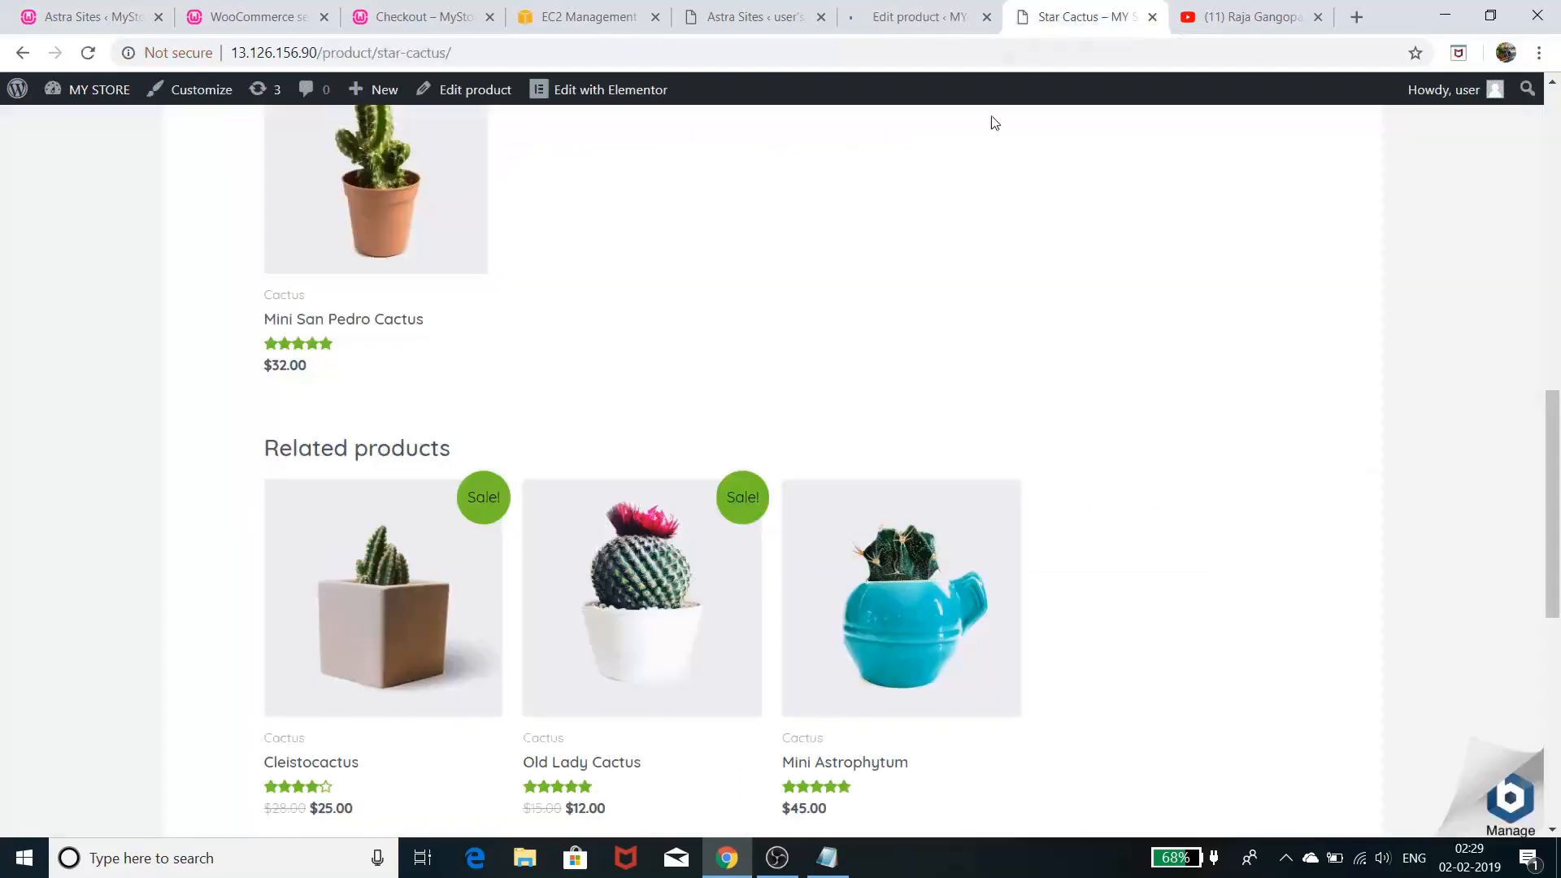
pyautogui.click(88, 52)
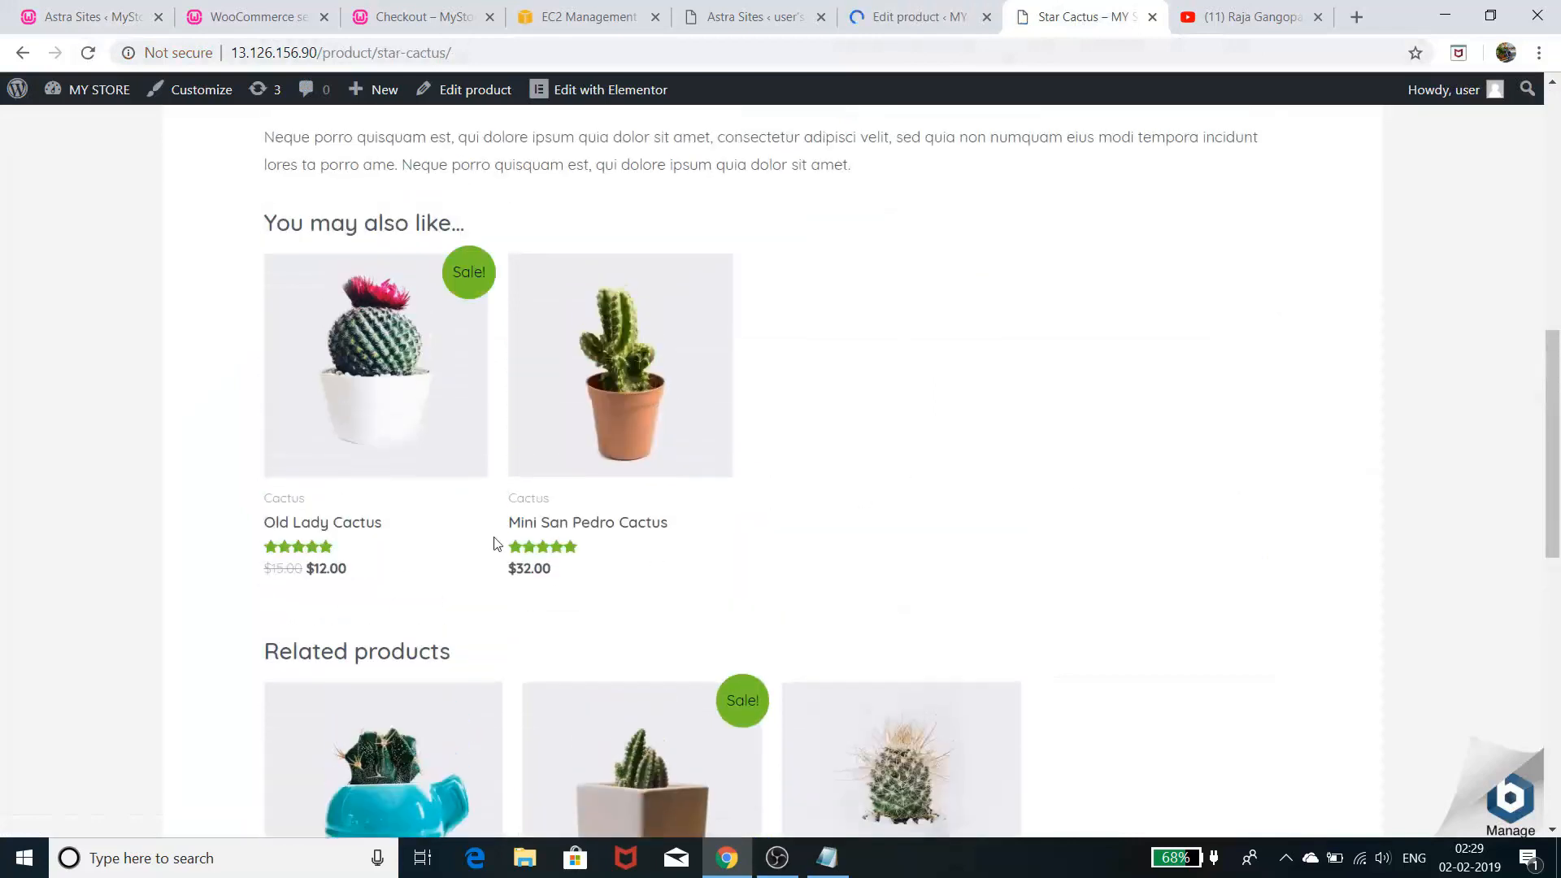
# - Scroll the reloaded page to see Old Lady and Mini San Pedro suggested, then view checkout
pyautogui.scroll(2, 781, 544)
pyautogui.scroll(3, 783, 545)
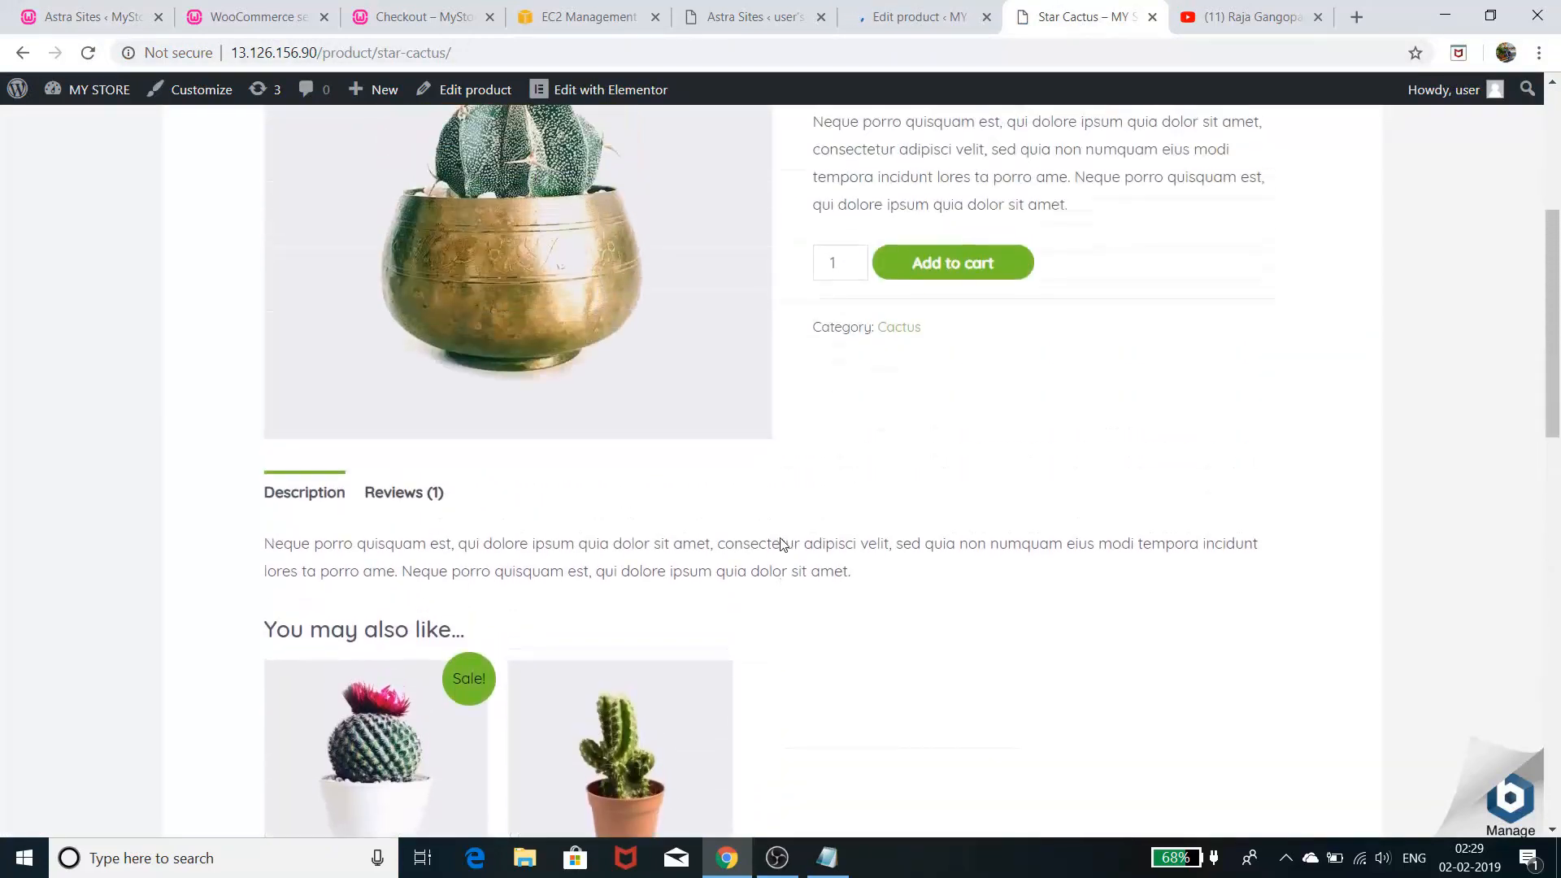
pyautogui.scroll(5, 787, 537)
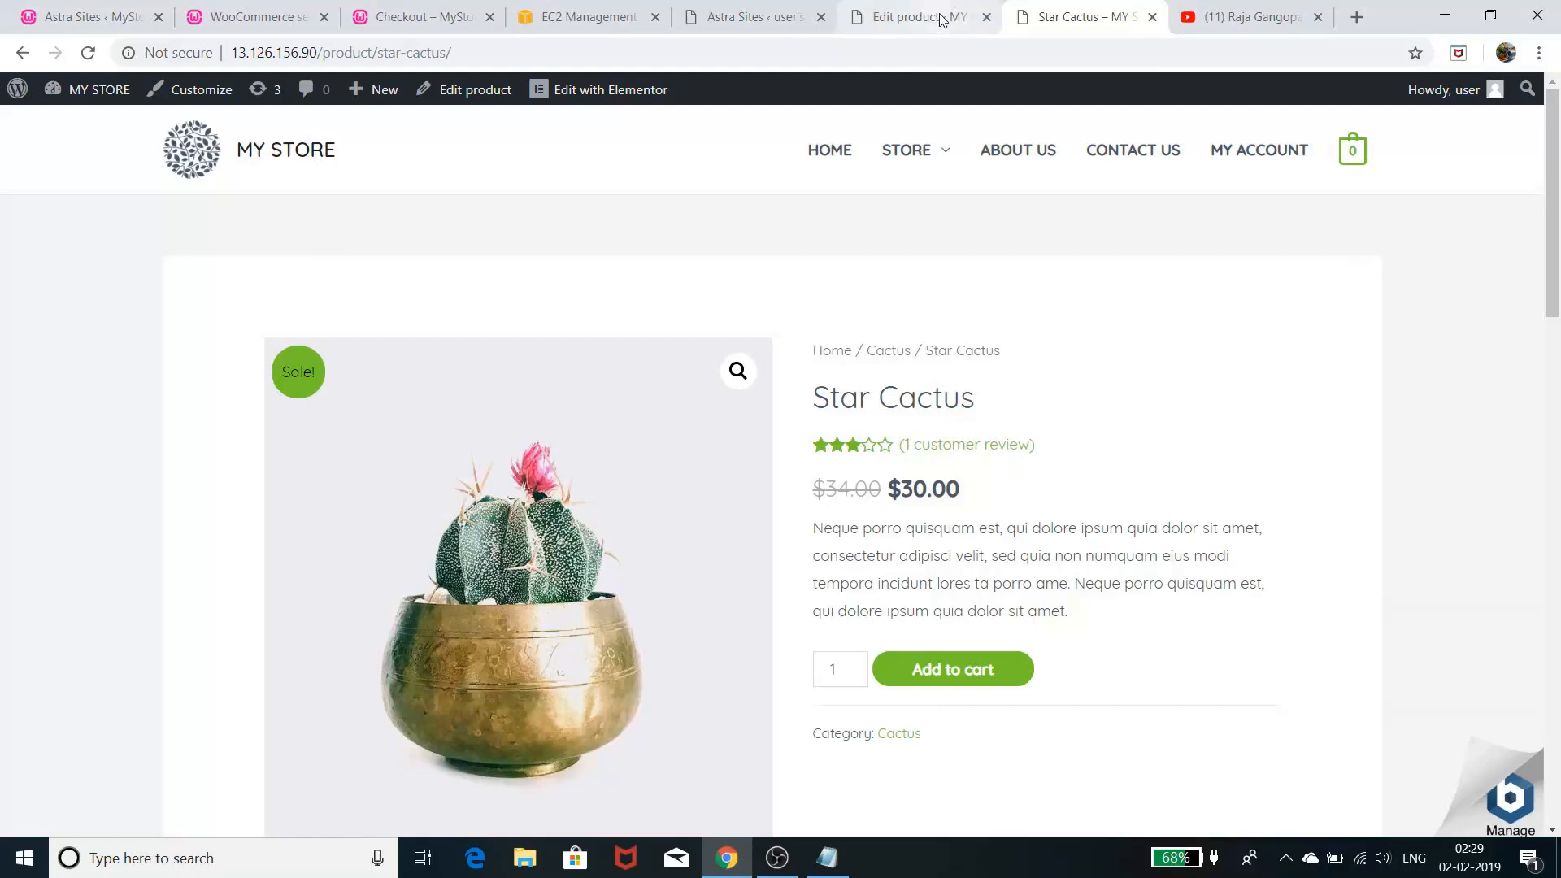
pyautogui.click(378, 11)
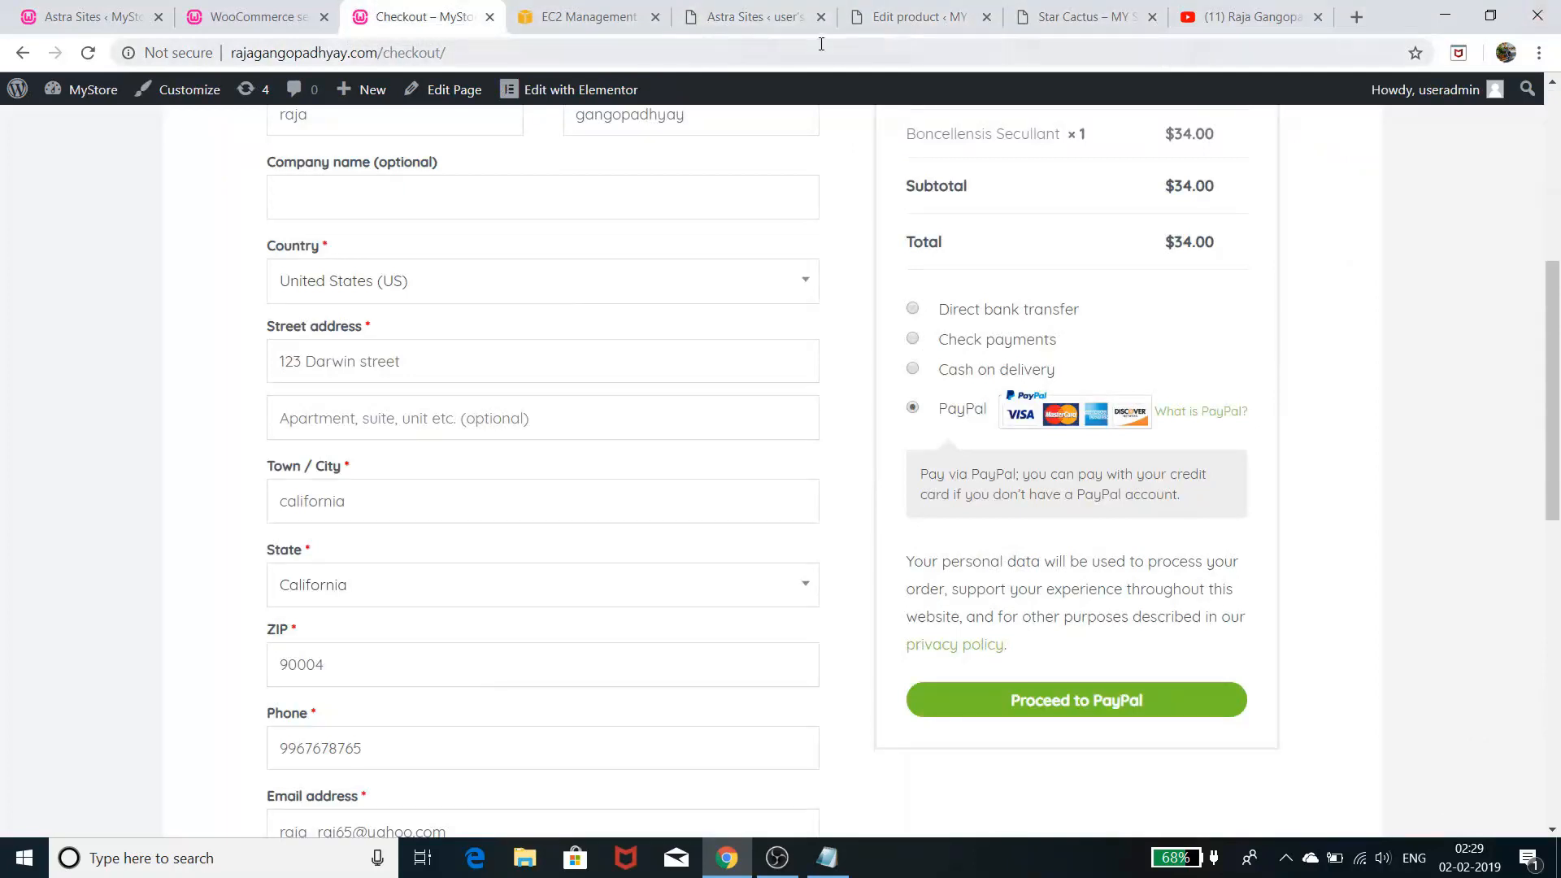
# - Return to the Star Cactus editor's General data showing regular price 34 and sale price 30
pyautogui.click(910, 18)
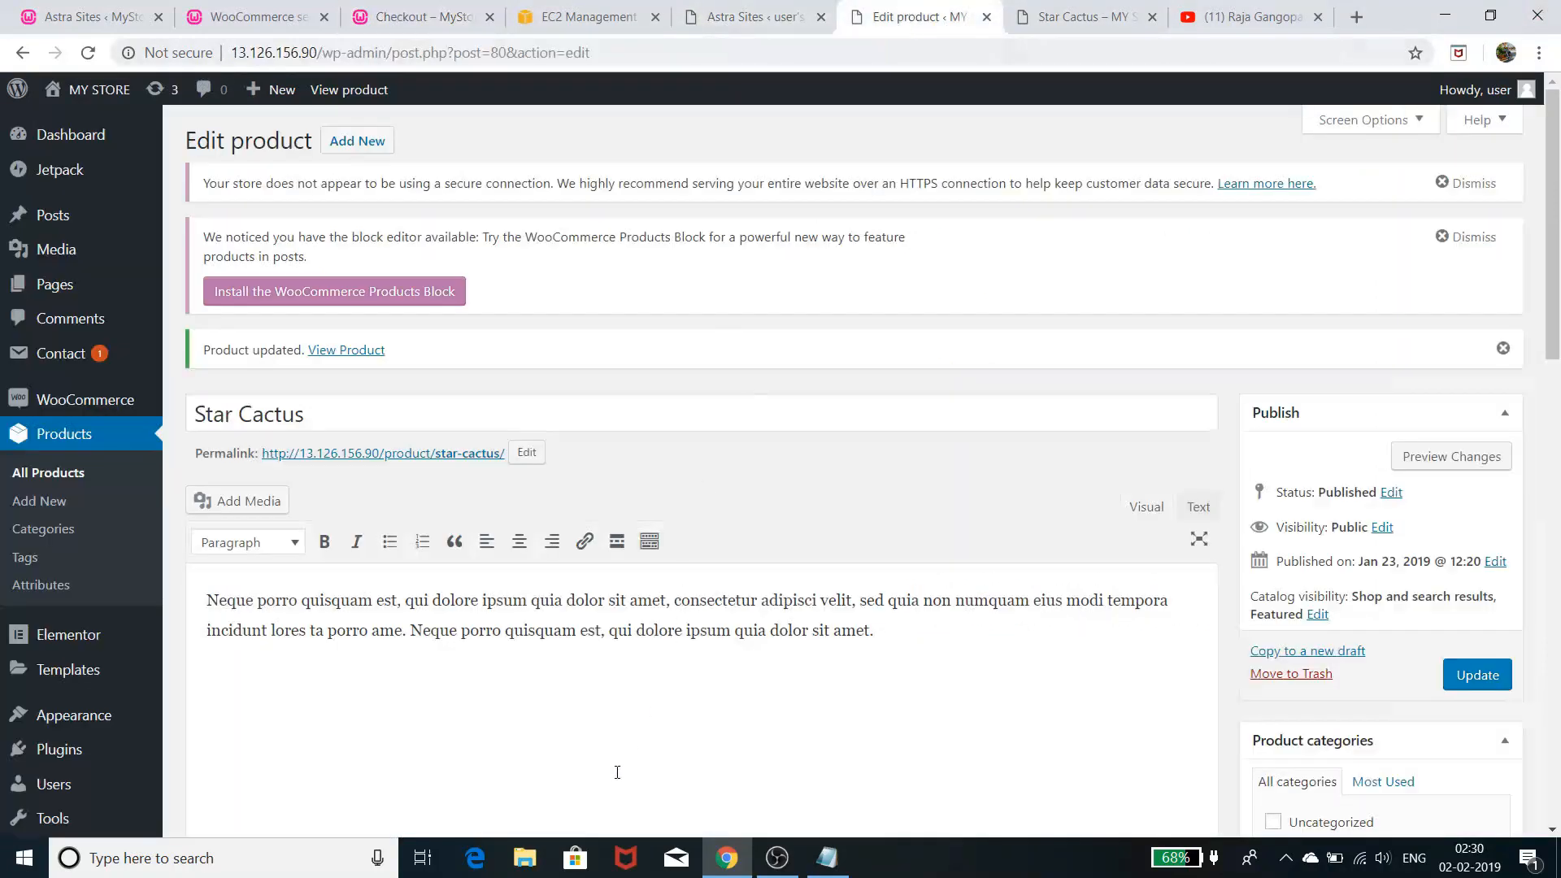
pyautogui.scroll(-2, 633, 817)
pyautogui.scroll(-6, 642, 828)
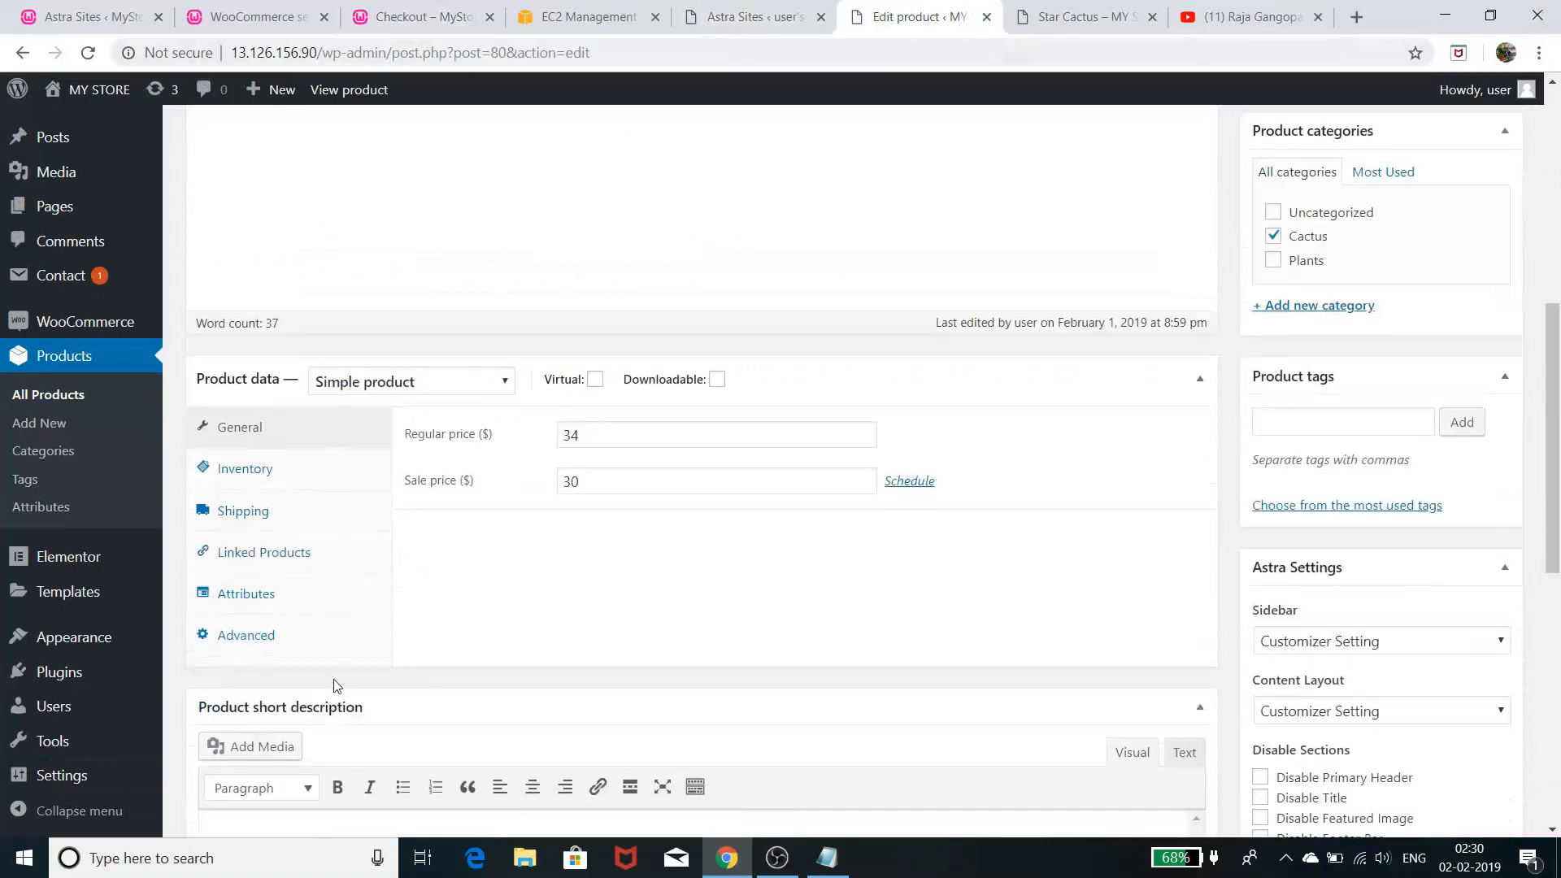
# - Browse product Categories, the empty Tags list and the empty Attributes page, then return to Star Cactus
pyautogui.click(56, 424)
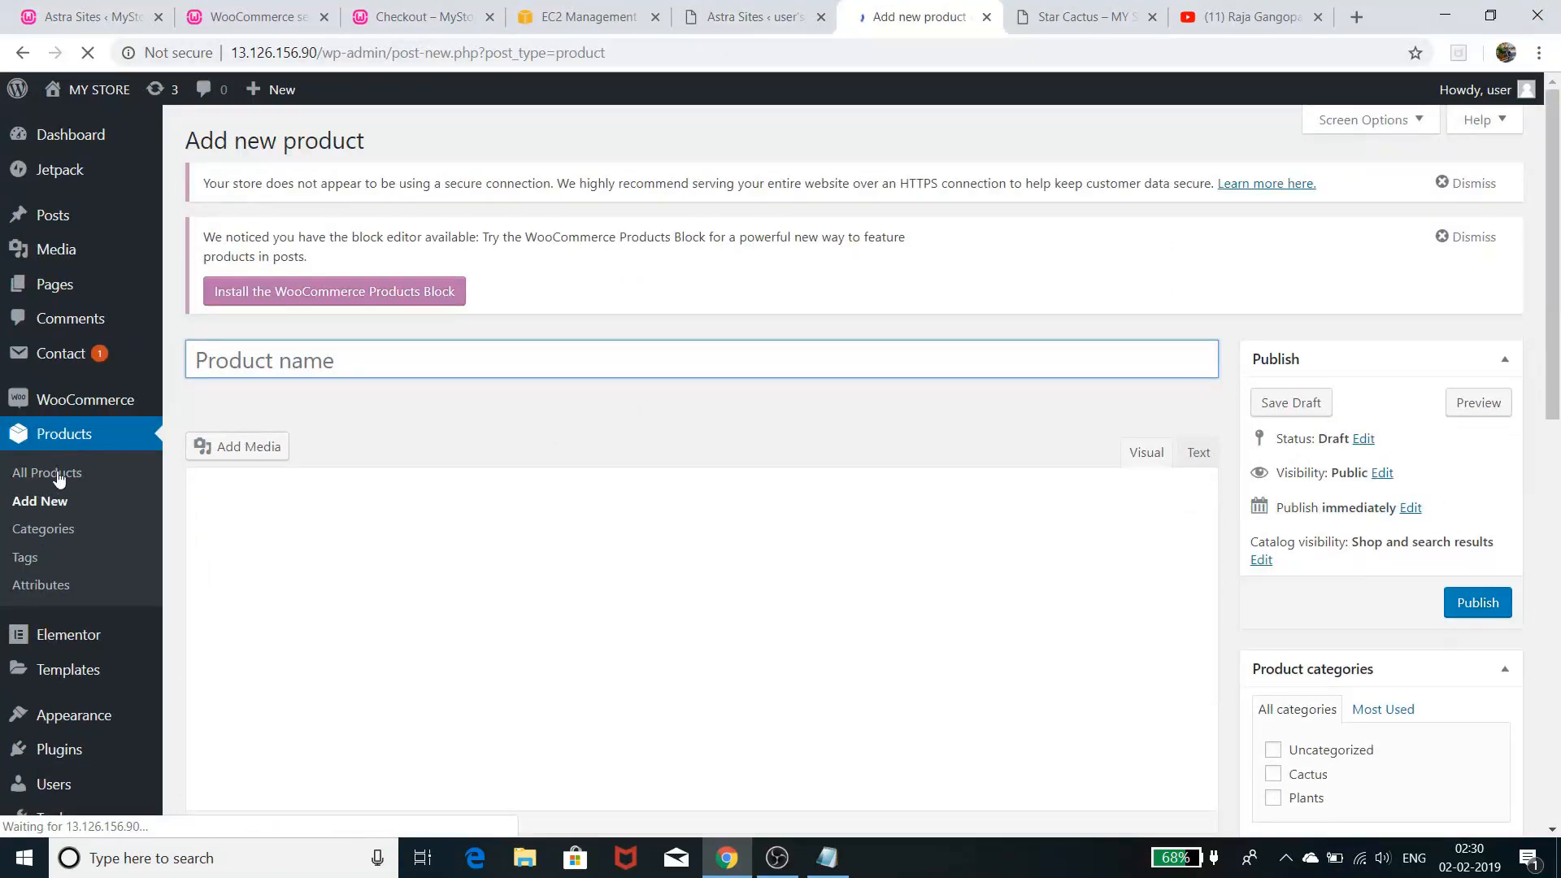
pyautogui.click(51, 534)
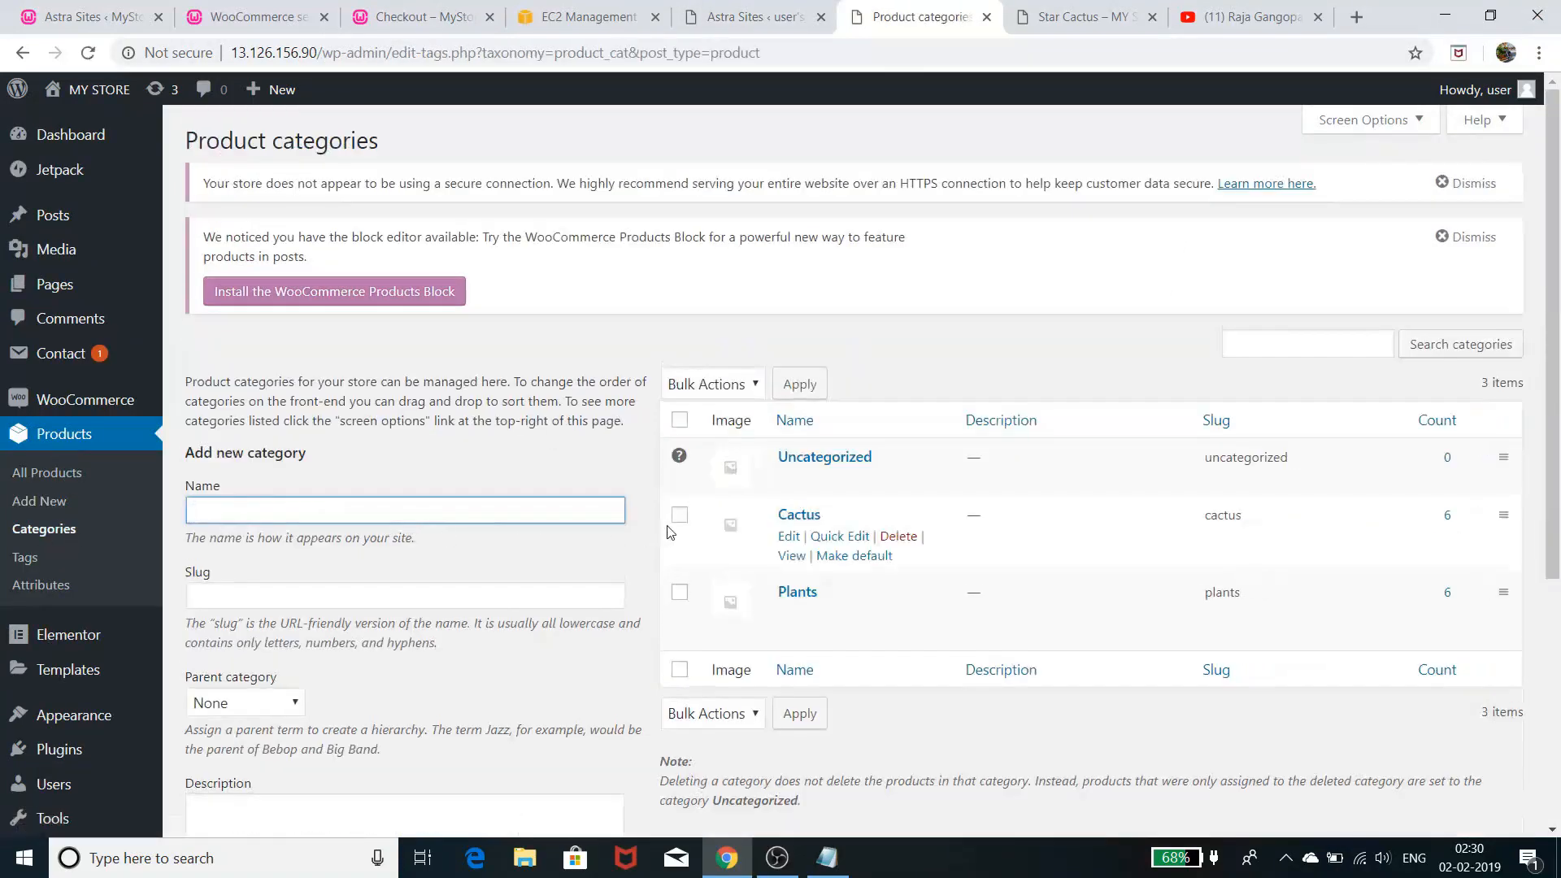
pyautogui.scroll(-5, 828, 679)
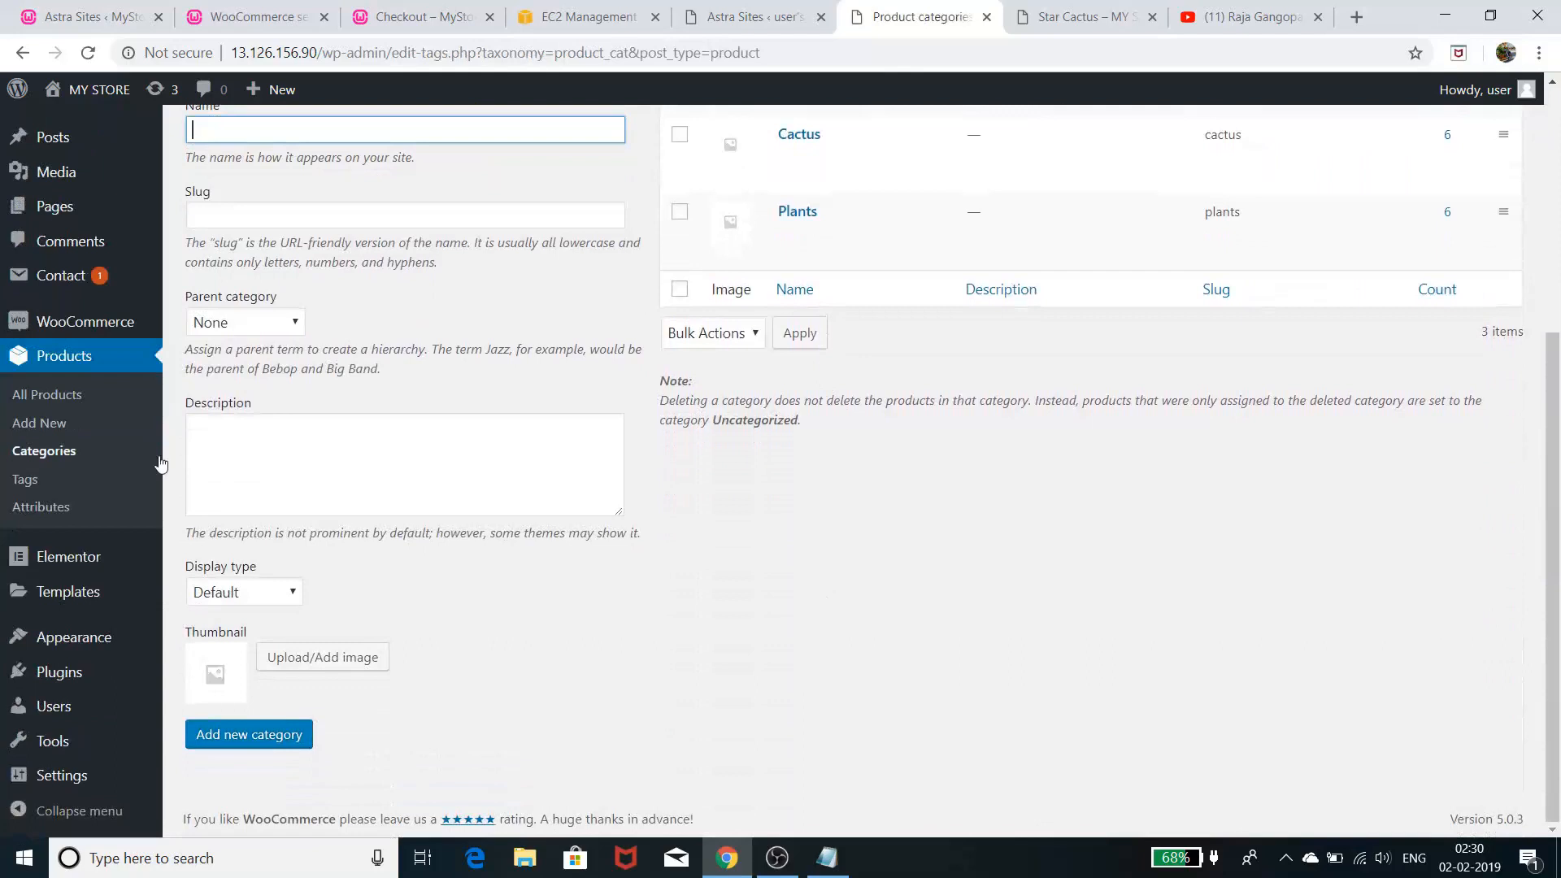
pyautogui.click(25, 484)
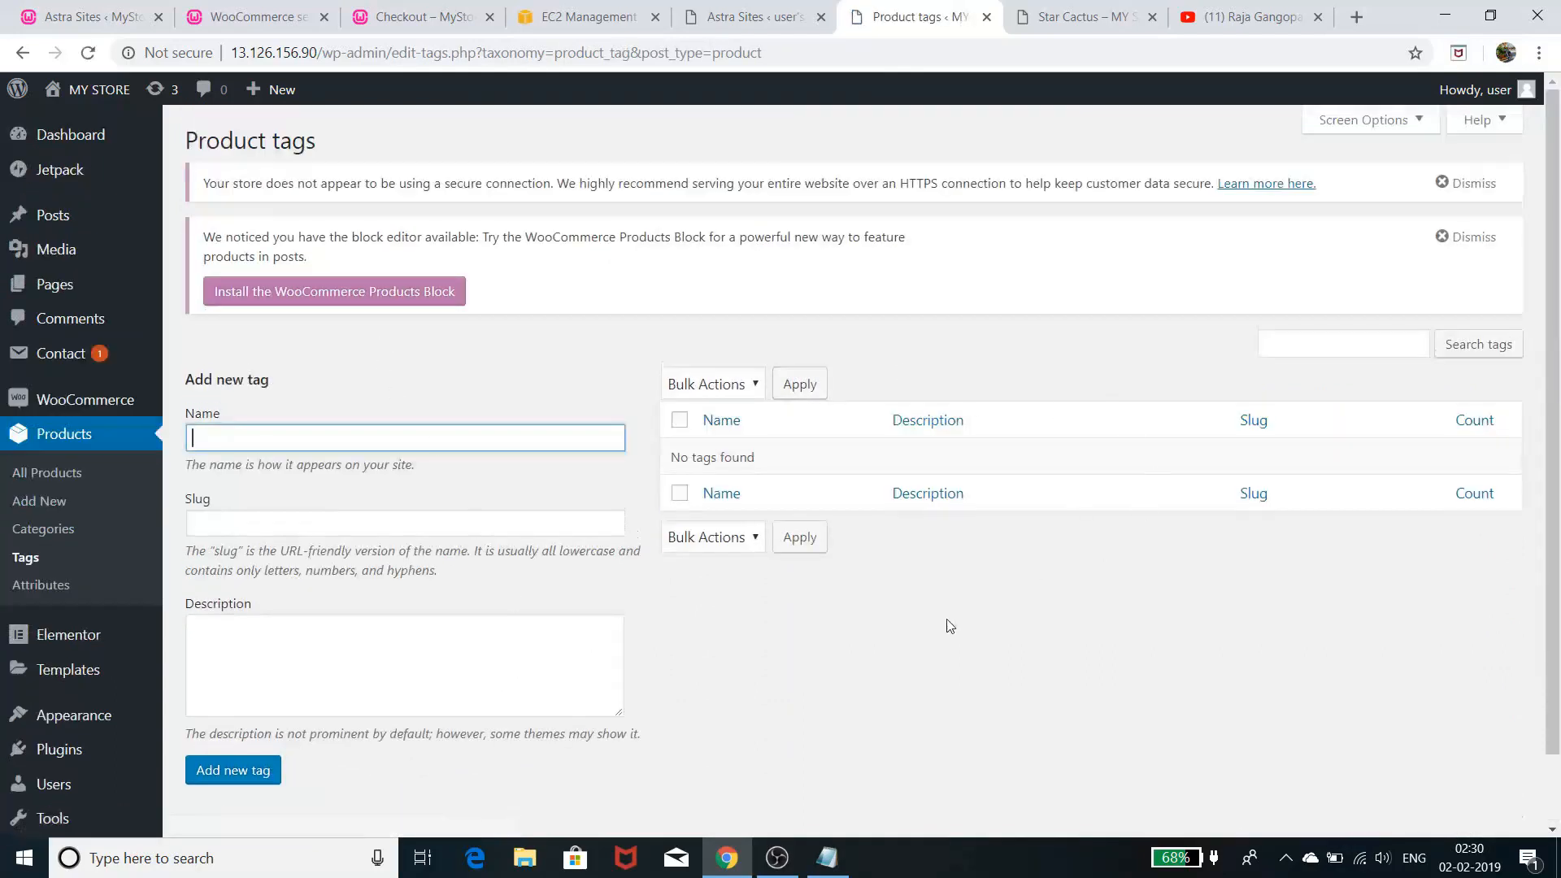
pyautogui.click(63, 593)
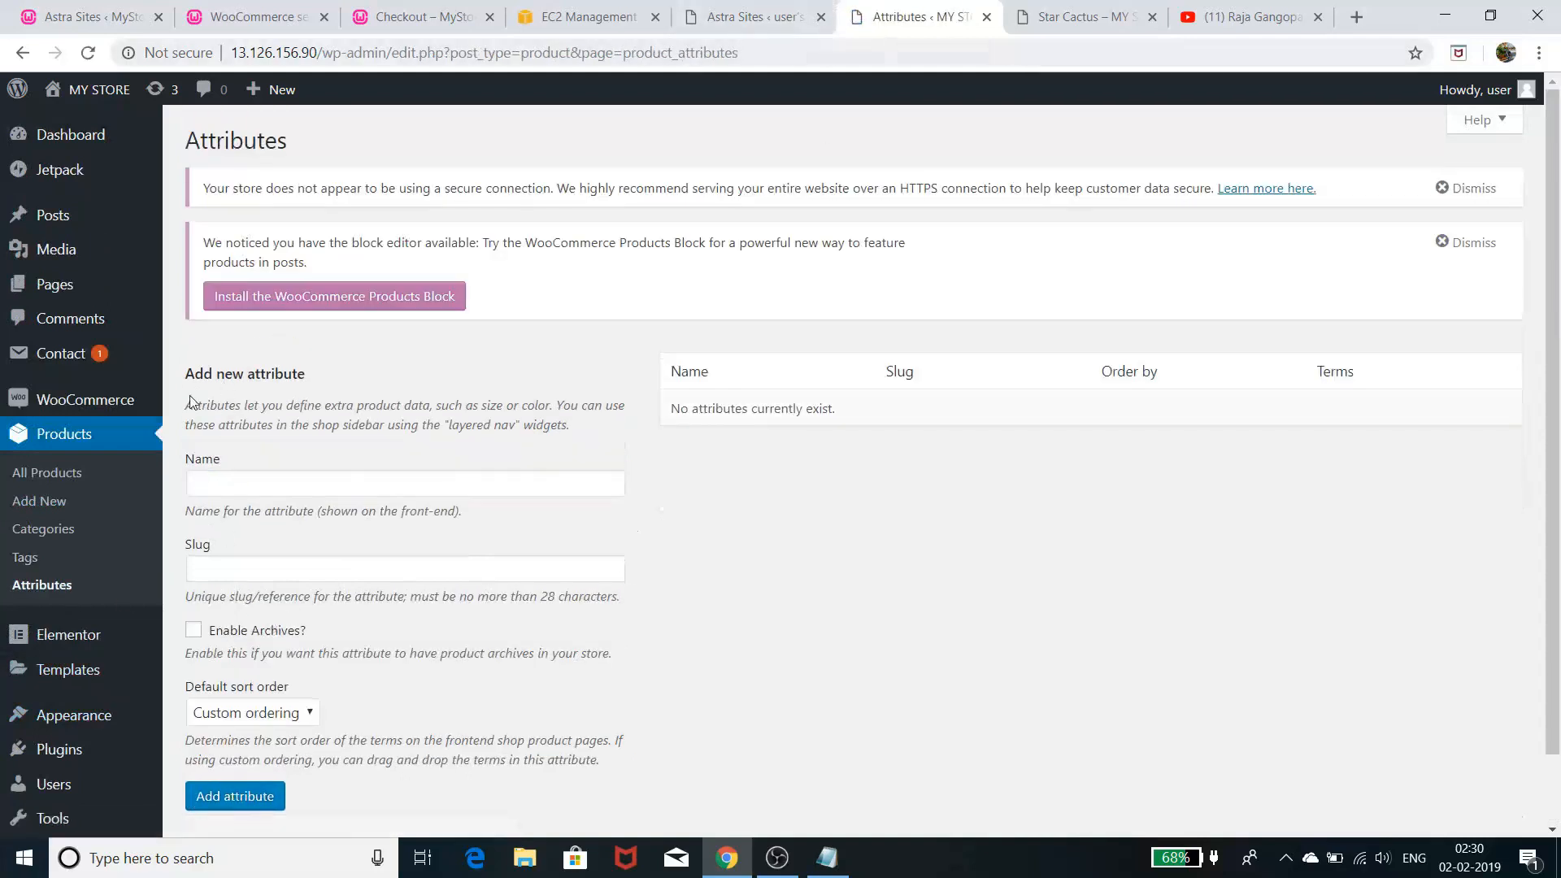
pyautogui.click(1076, 18)
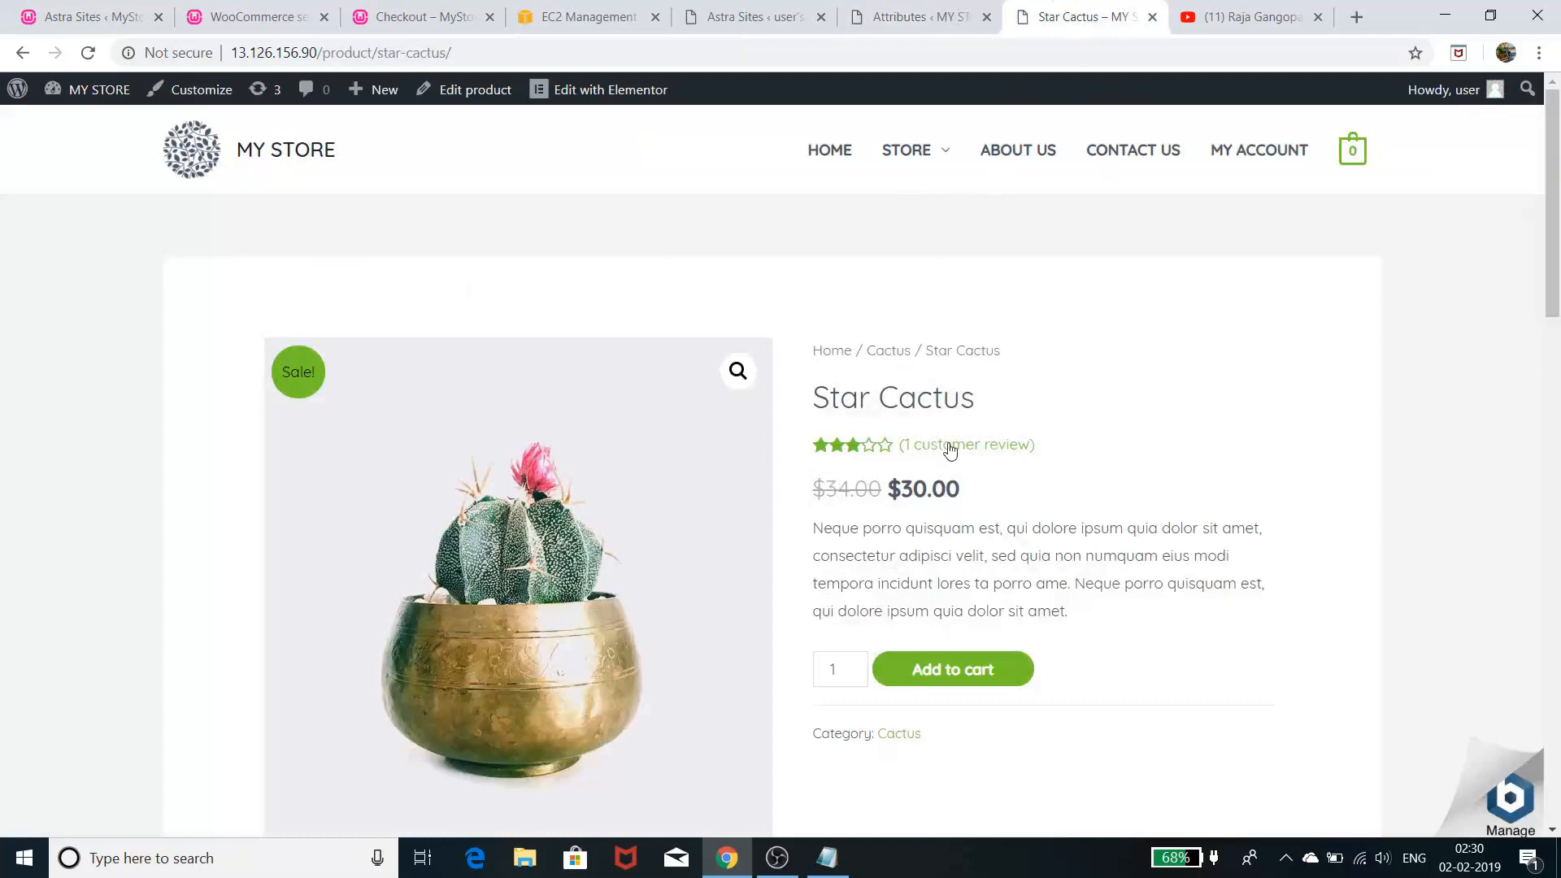
# - Review the Star Cactus page's suggested products, then go to the MY STORE home page via HOME
pyautogui.scroll(-4, 1065, 551)
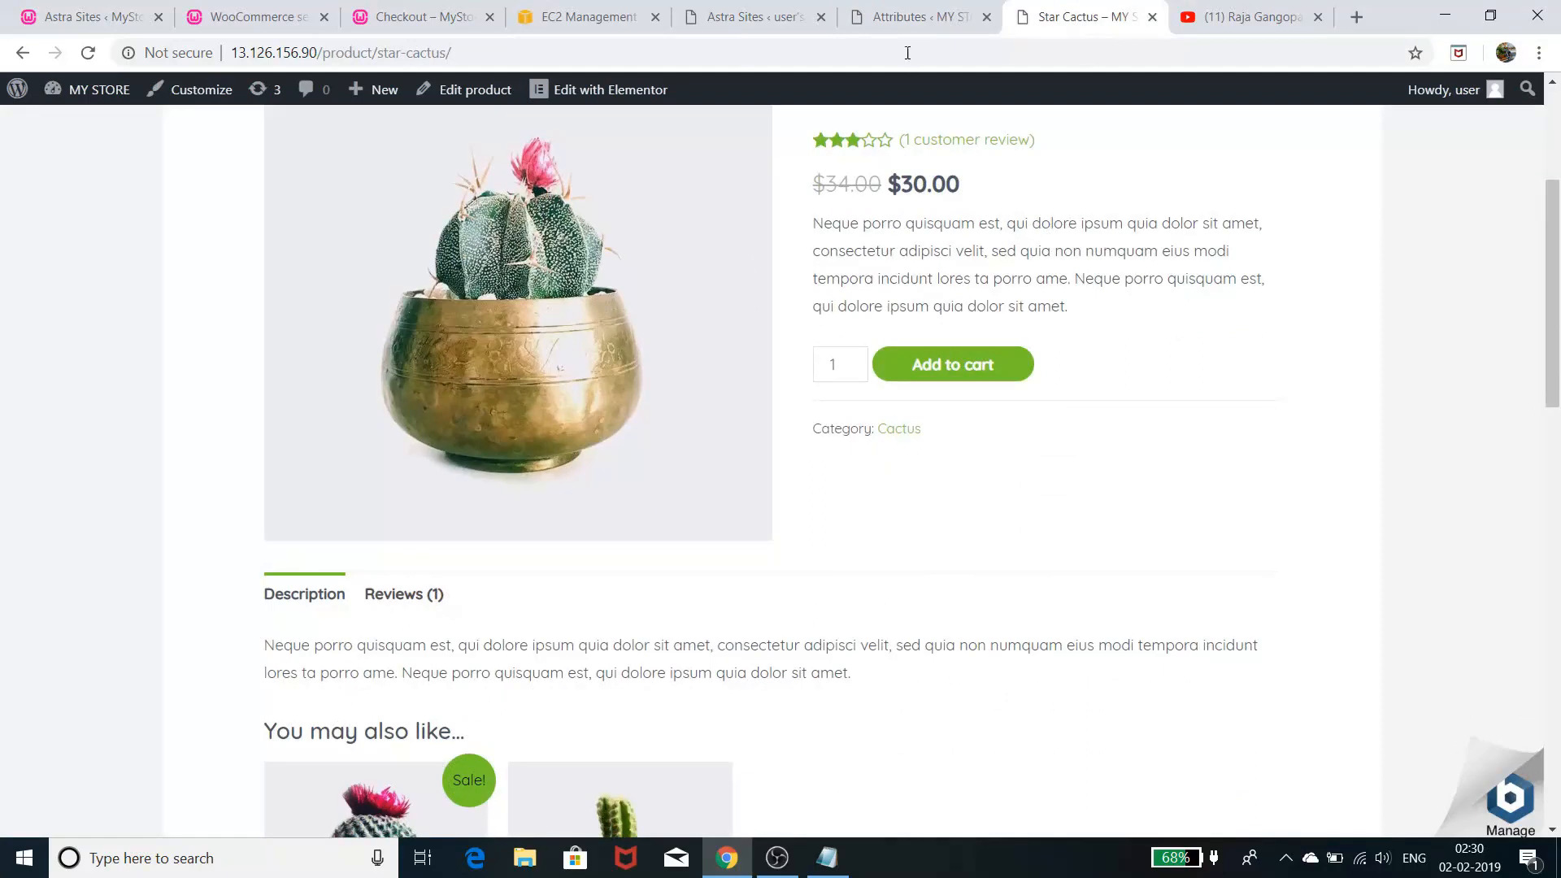
pyautogui.click(918, 18)
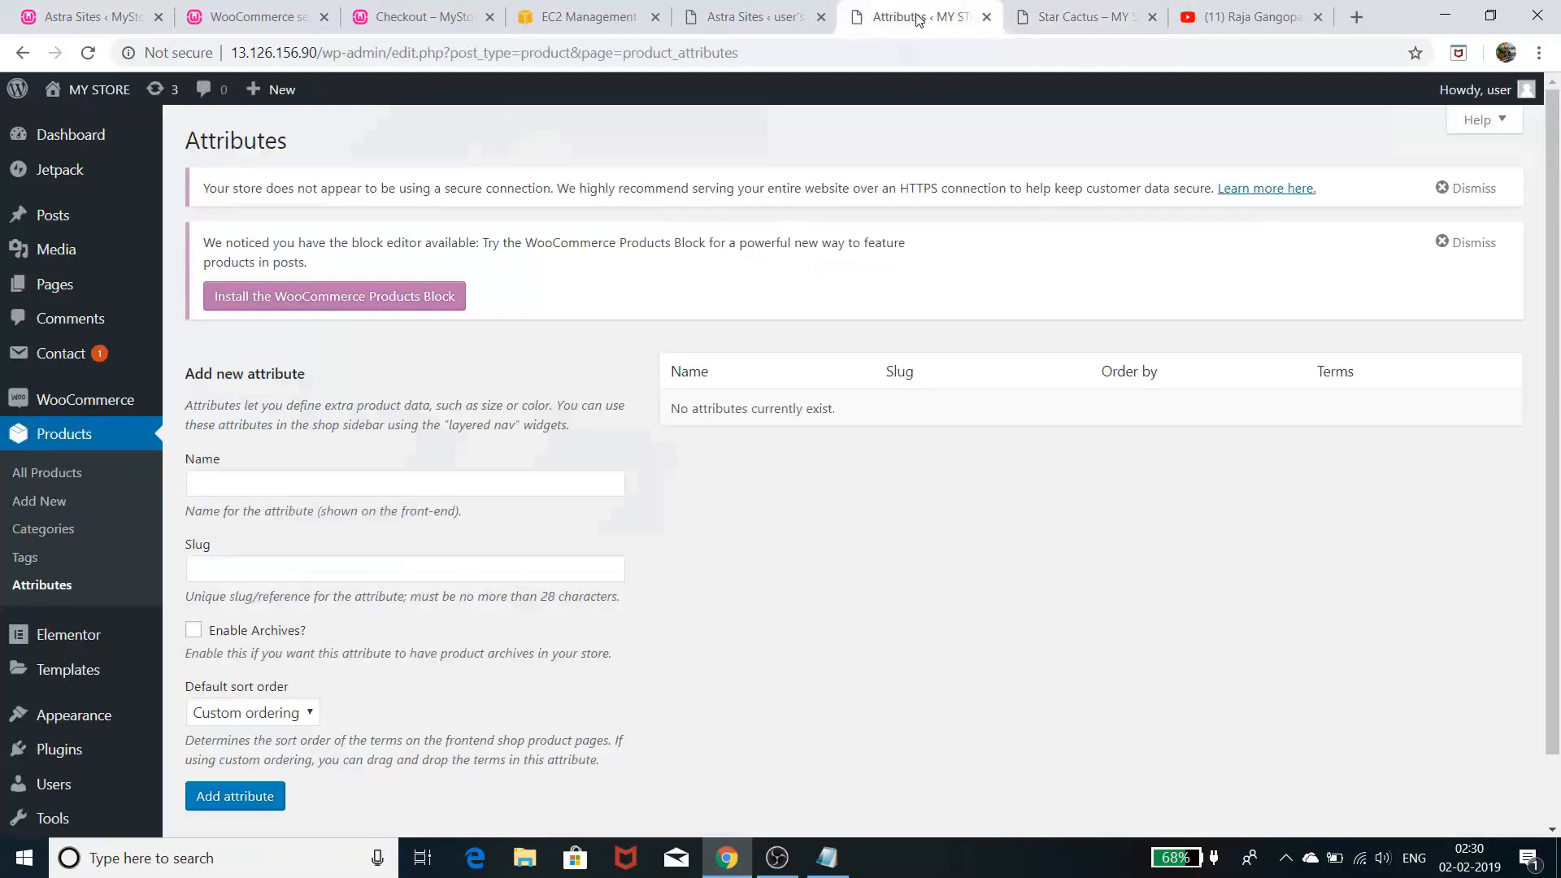
pyautogui.click(1107, 7)
pyautogui.scroll(4, 1018, 477)
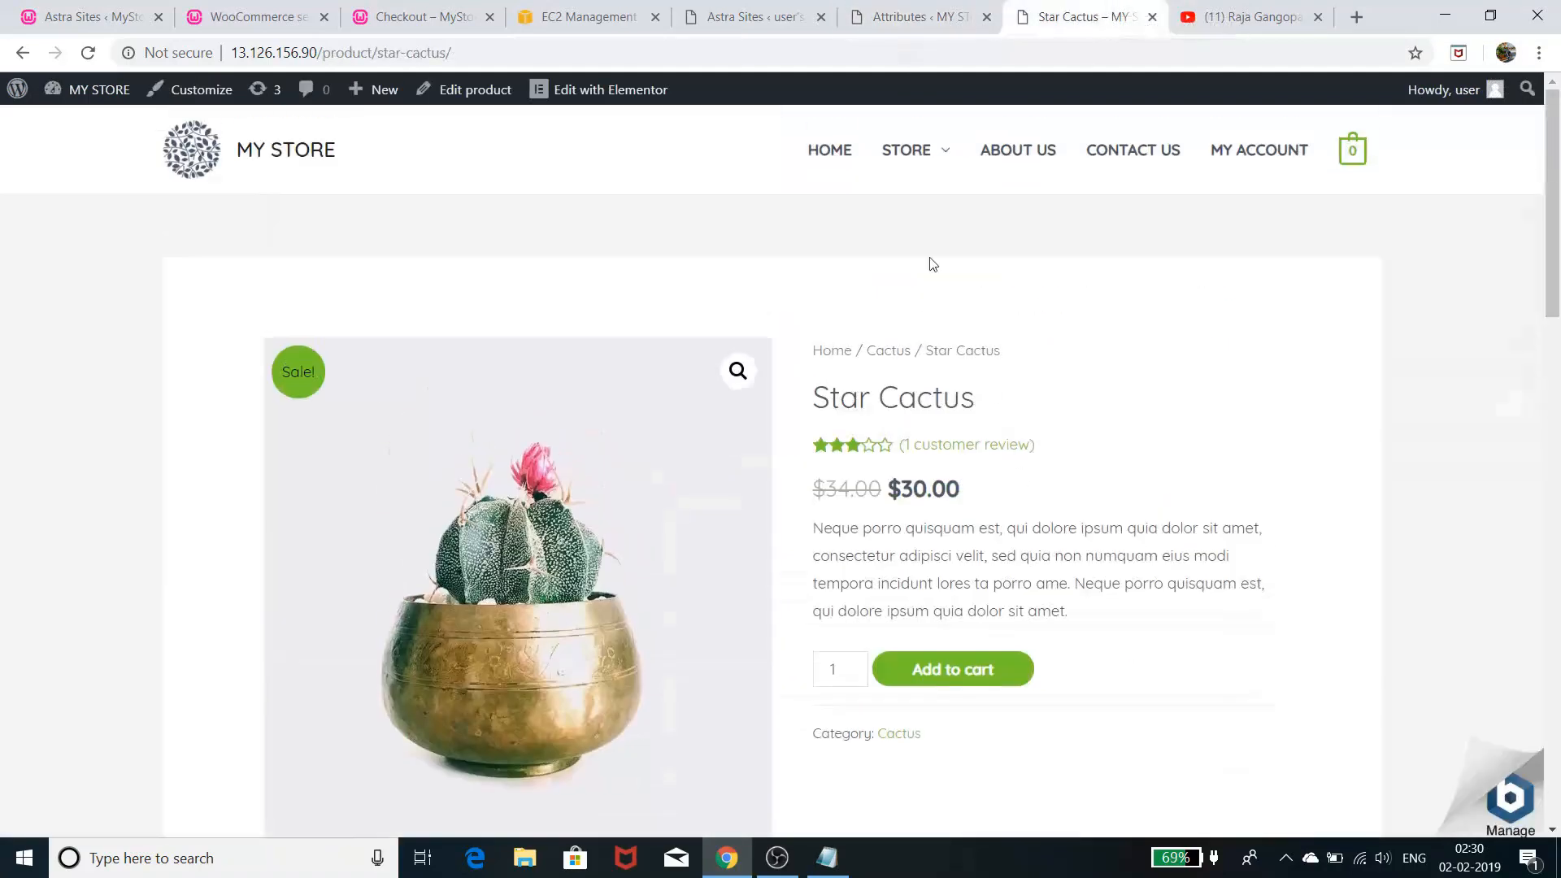
pyautogui.click(840, 153)
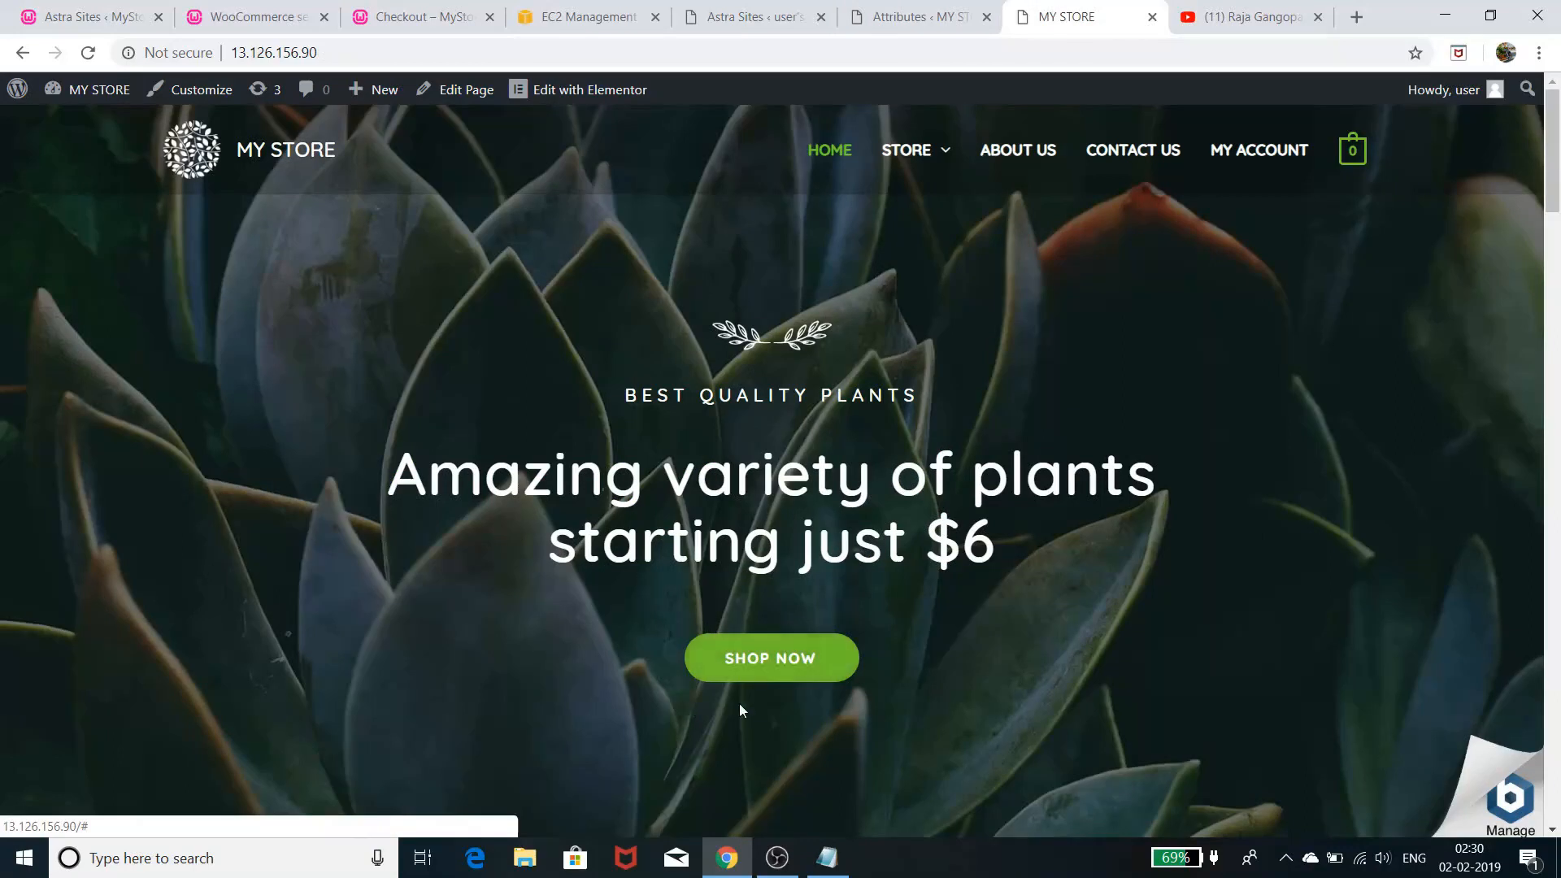
# - Launch Elementor on the Home page and scroll over the plant hero and three collection cards
pyautogui.click(591, 91)
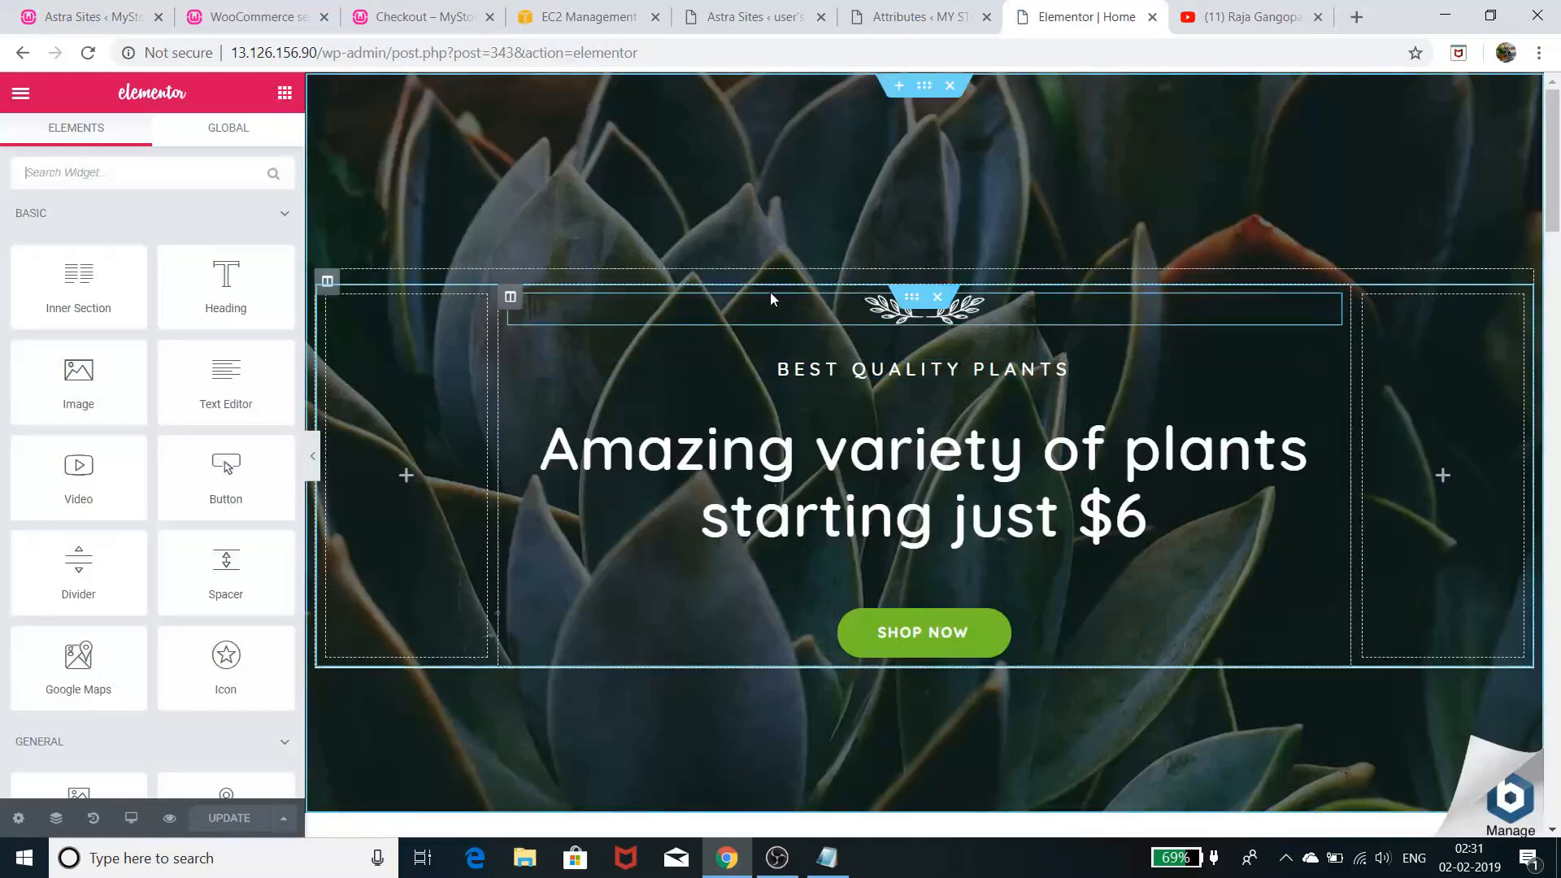
pyautogui.scroll(-9, 728, 460)
pyautogui.scroll(9, 732, 464)
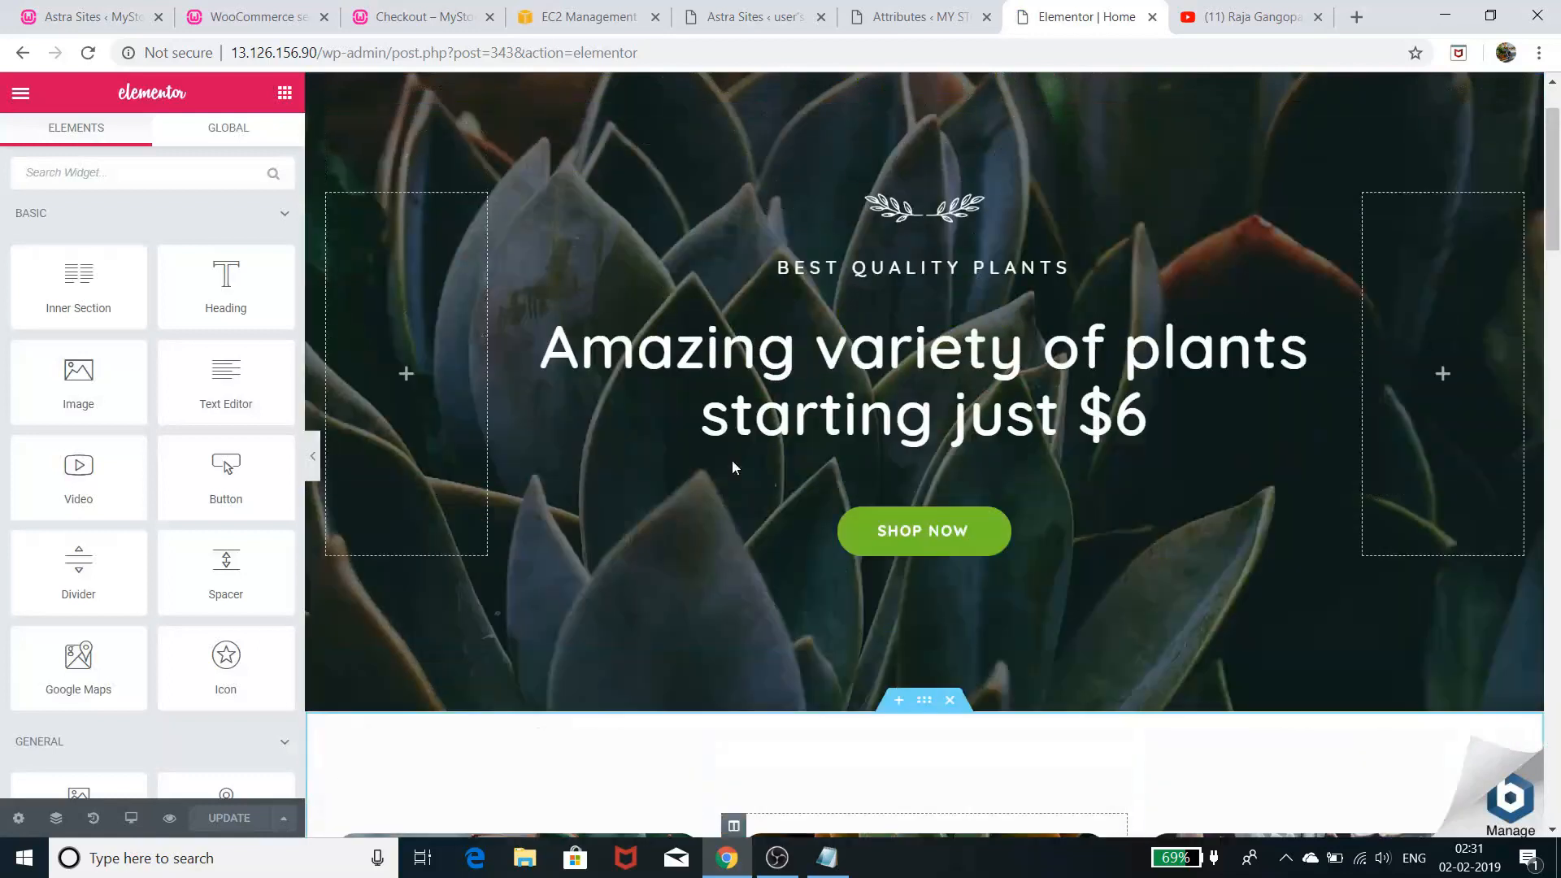
pyautogui.scroll(-10, 485, 429)
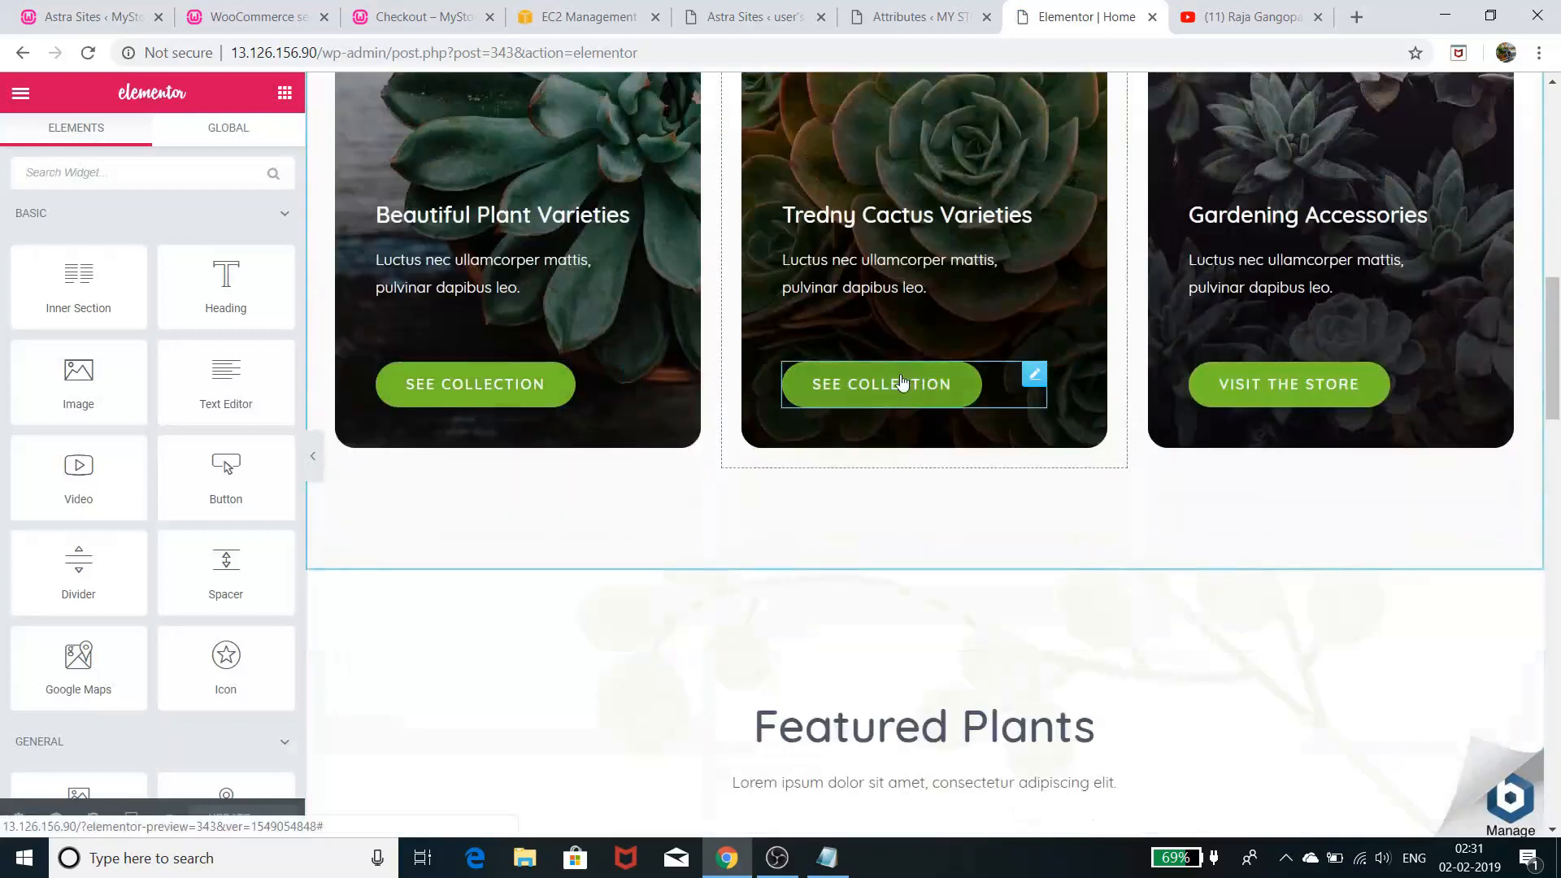
pyautogui.scroll(3, 1188, 453)
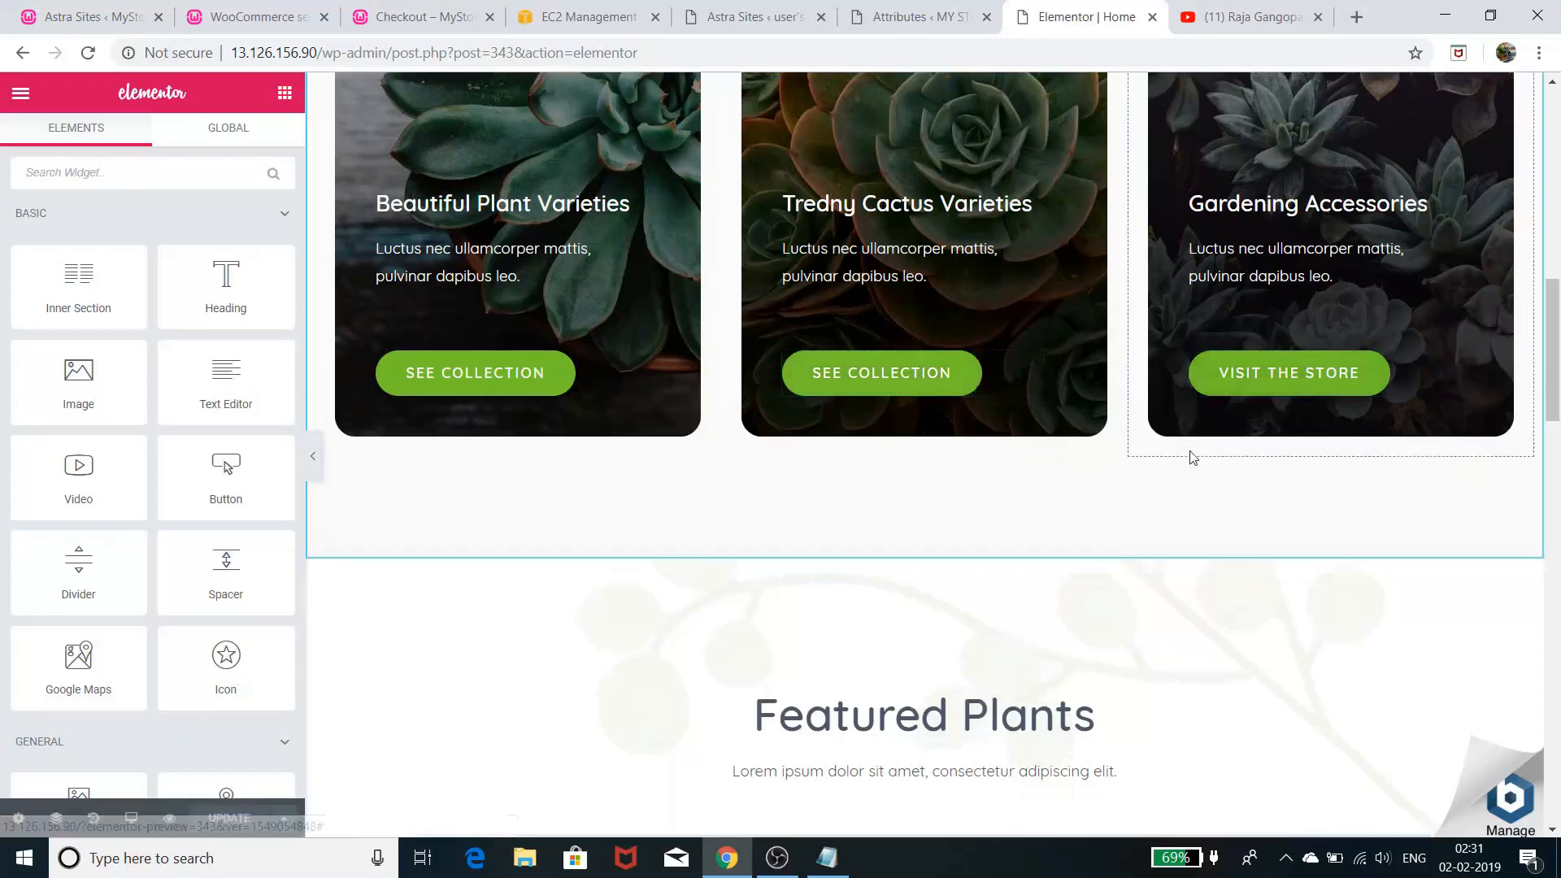
pyautogui.scroll(2, 1177, 457)
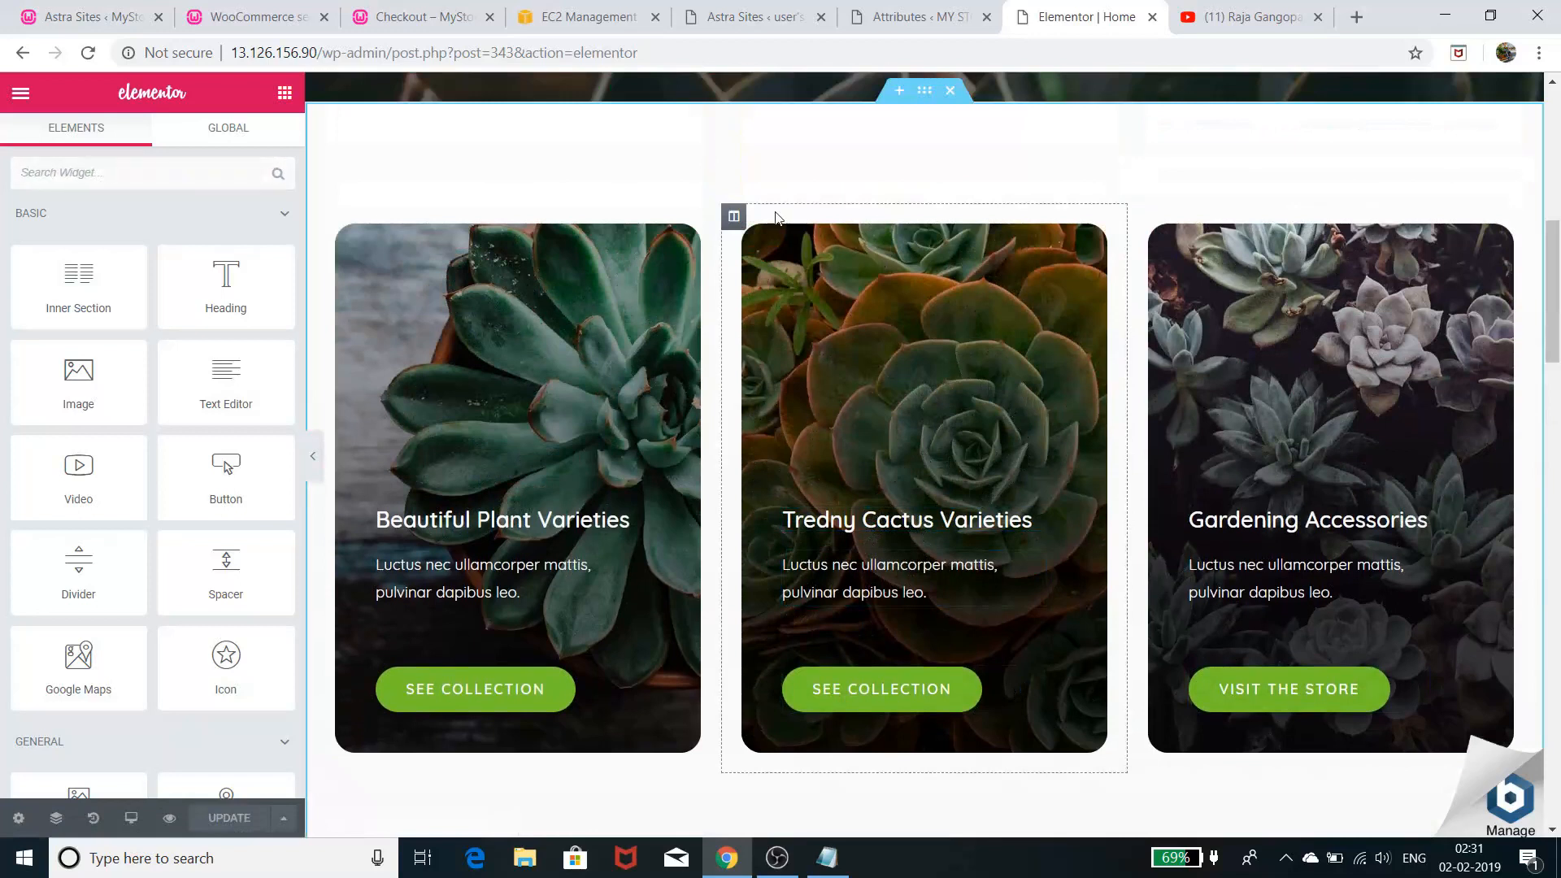
pyautogui.click(734, 217)
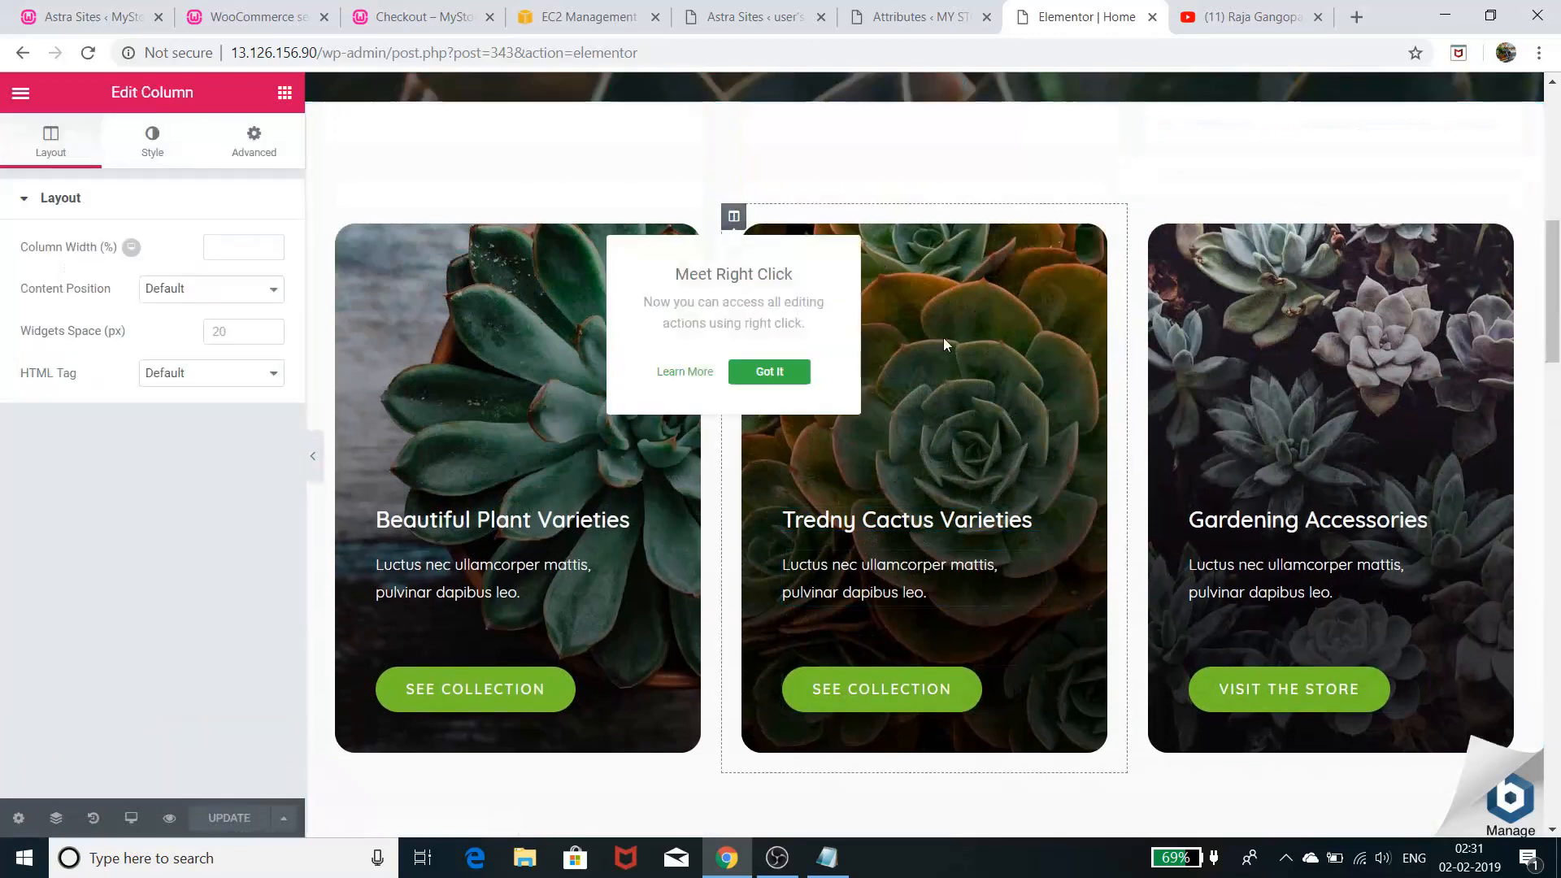
pyautogui.click(917, 394)
pyautogui.click(144, 147)
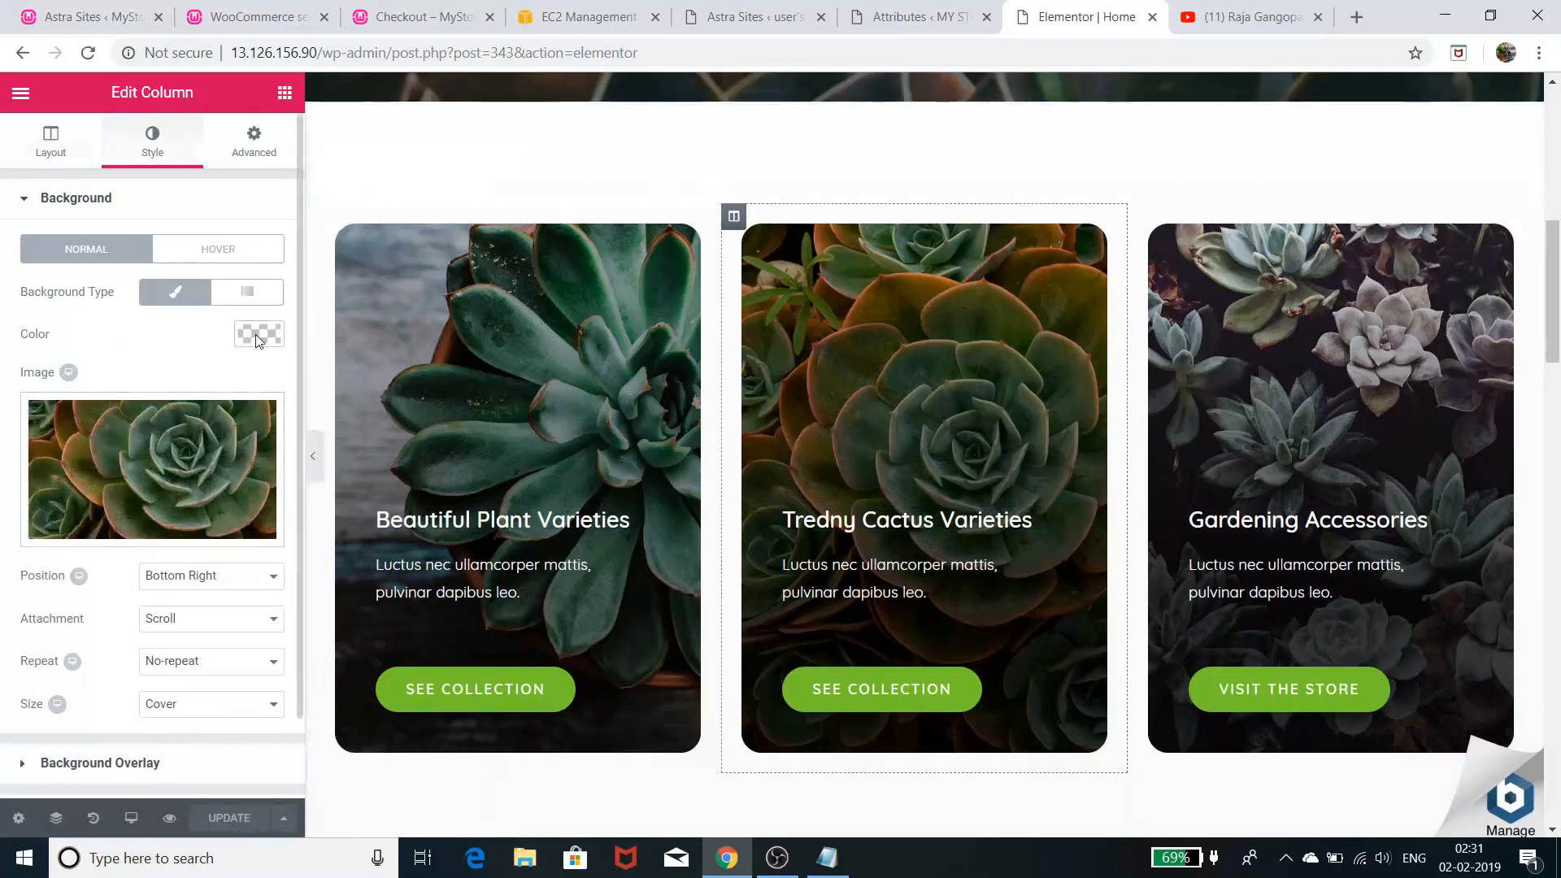
pyautogui.scroll(-2, 976, 553)
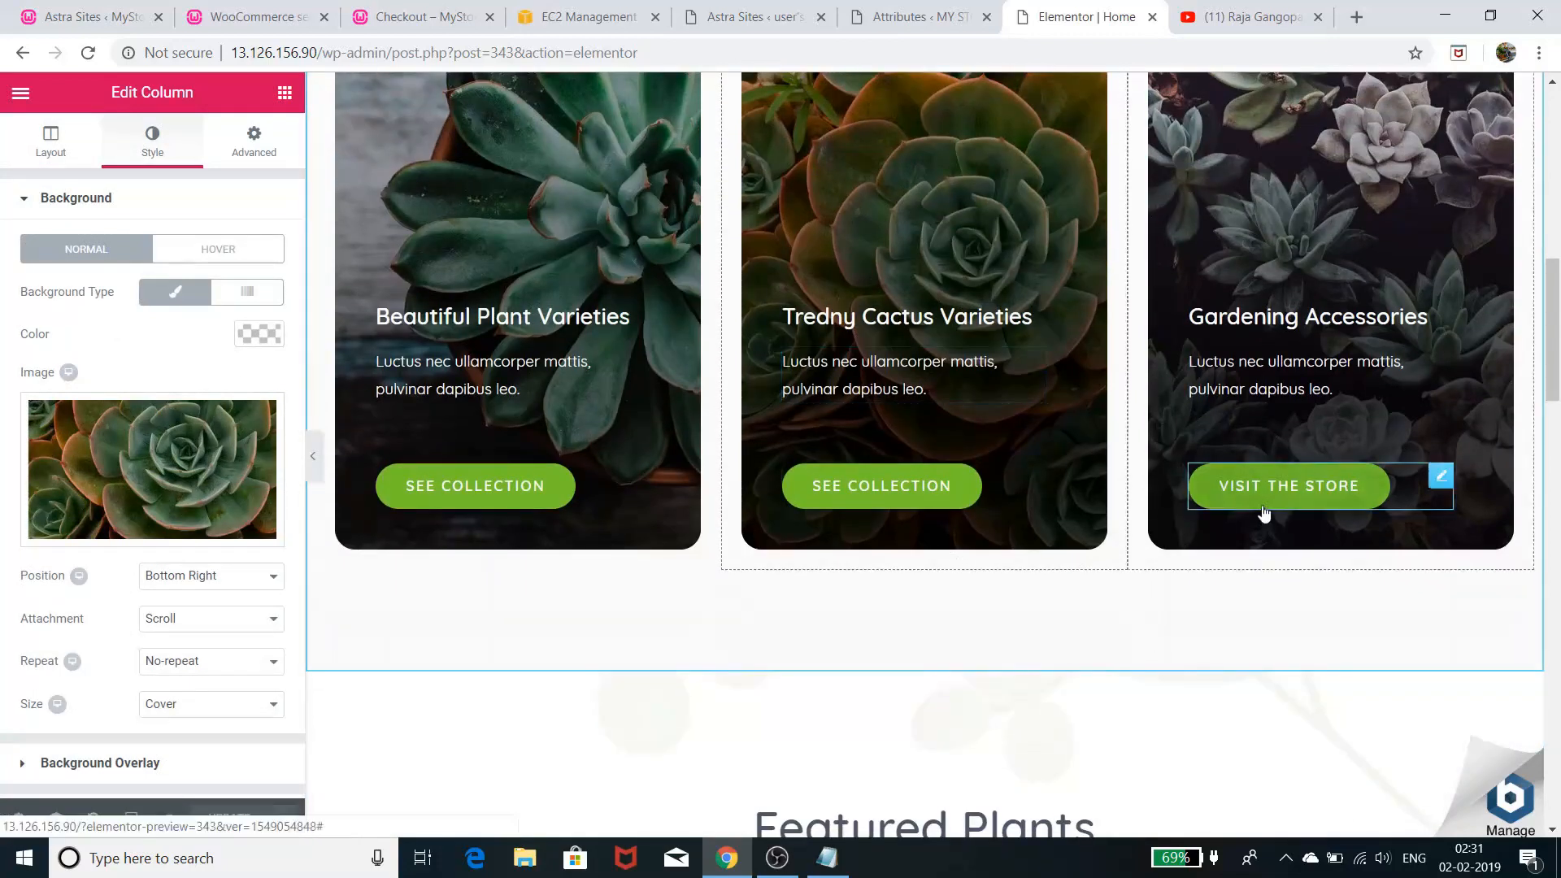
pyautogui.scroll(3, 948, 485)
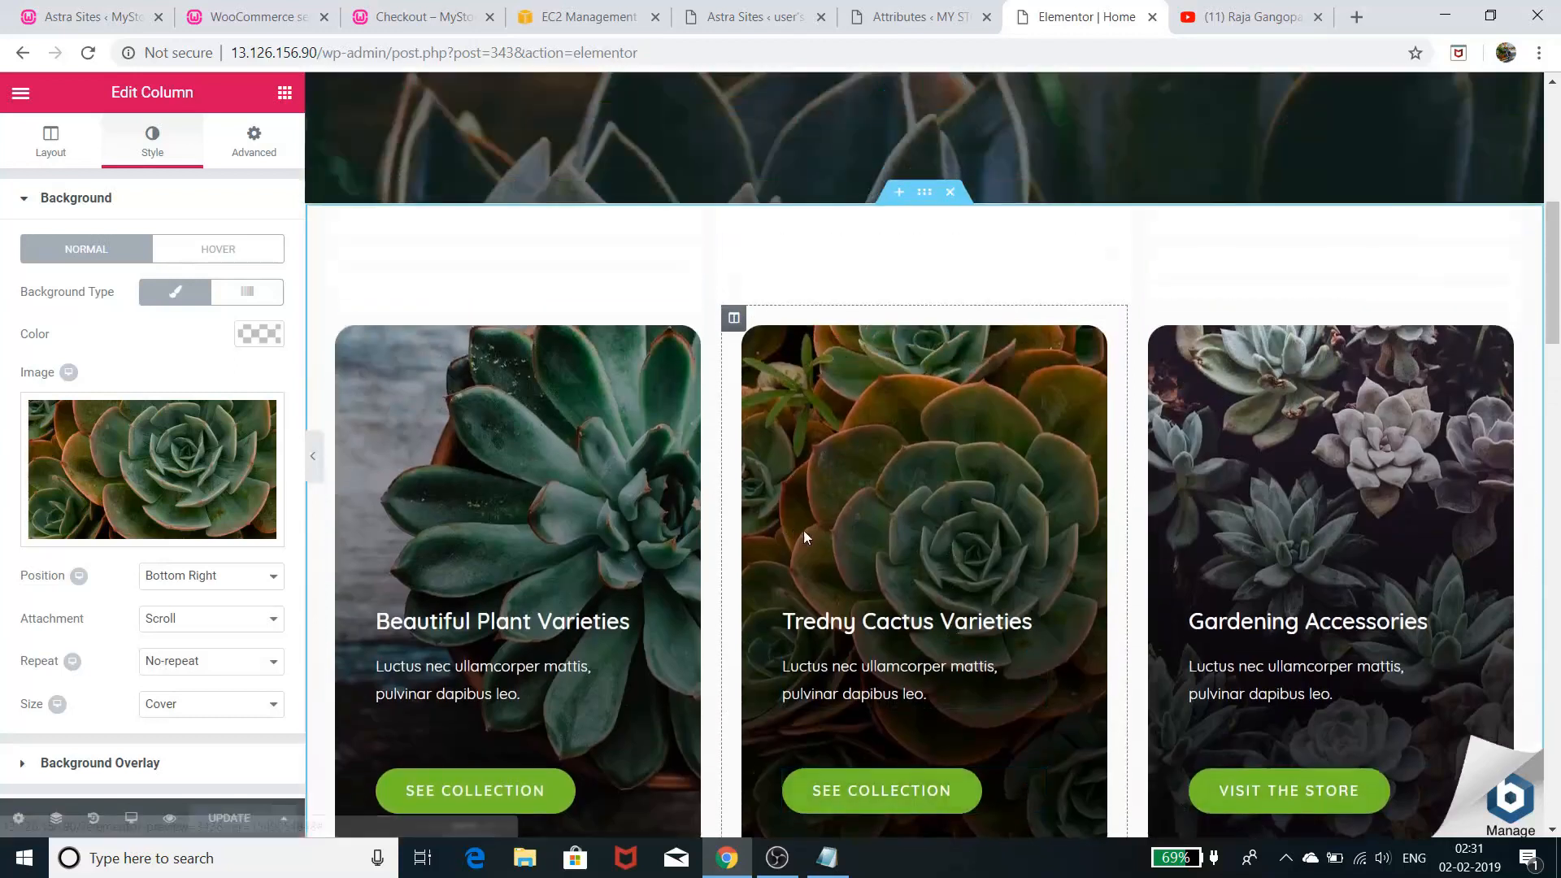
pyautogui.scroll(-2, 1261, 595)
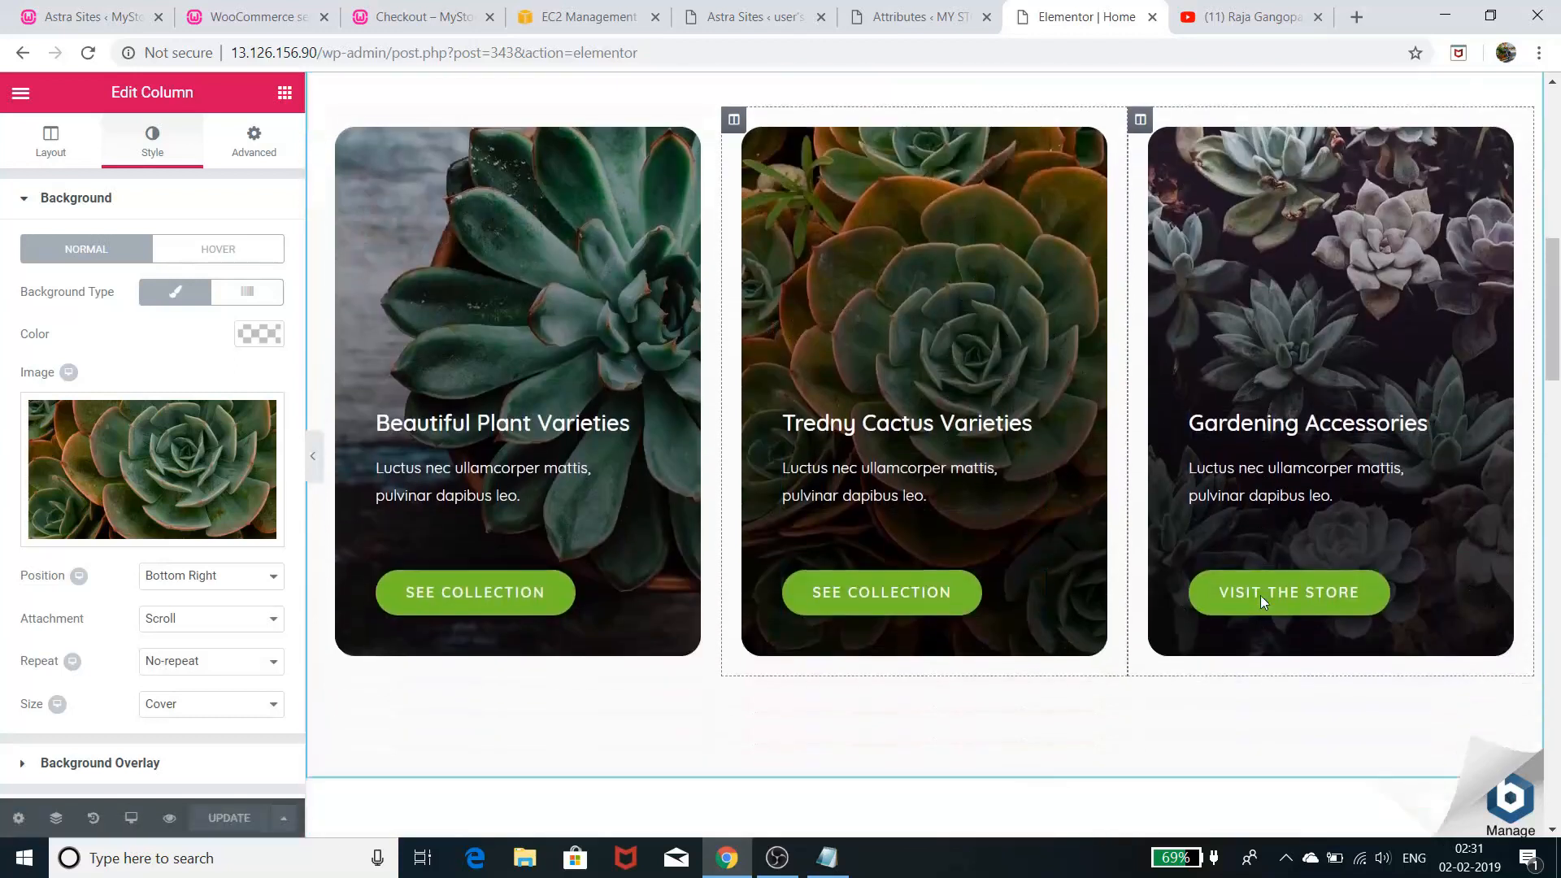
pyautogui.scroll(-2, 1338, 609)
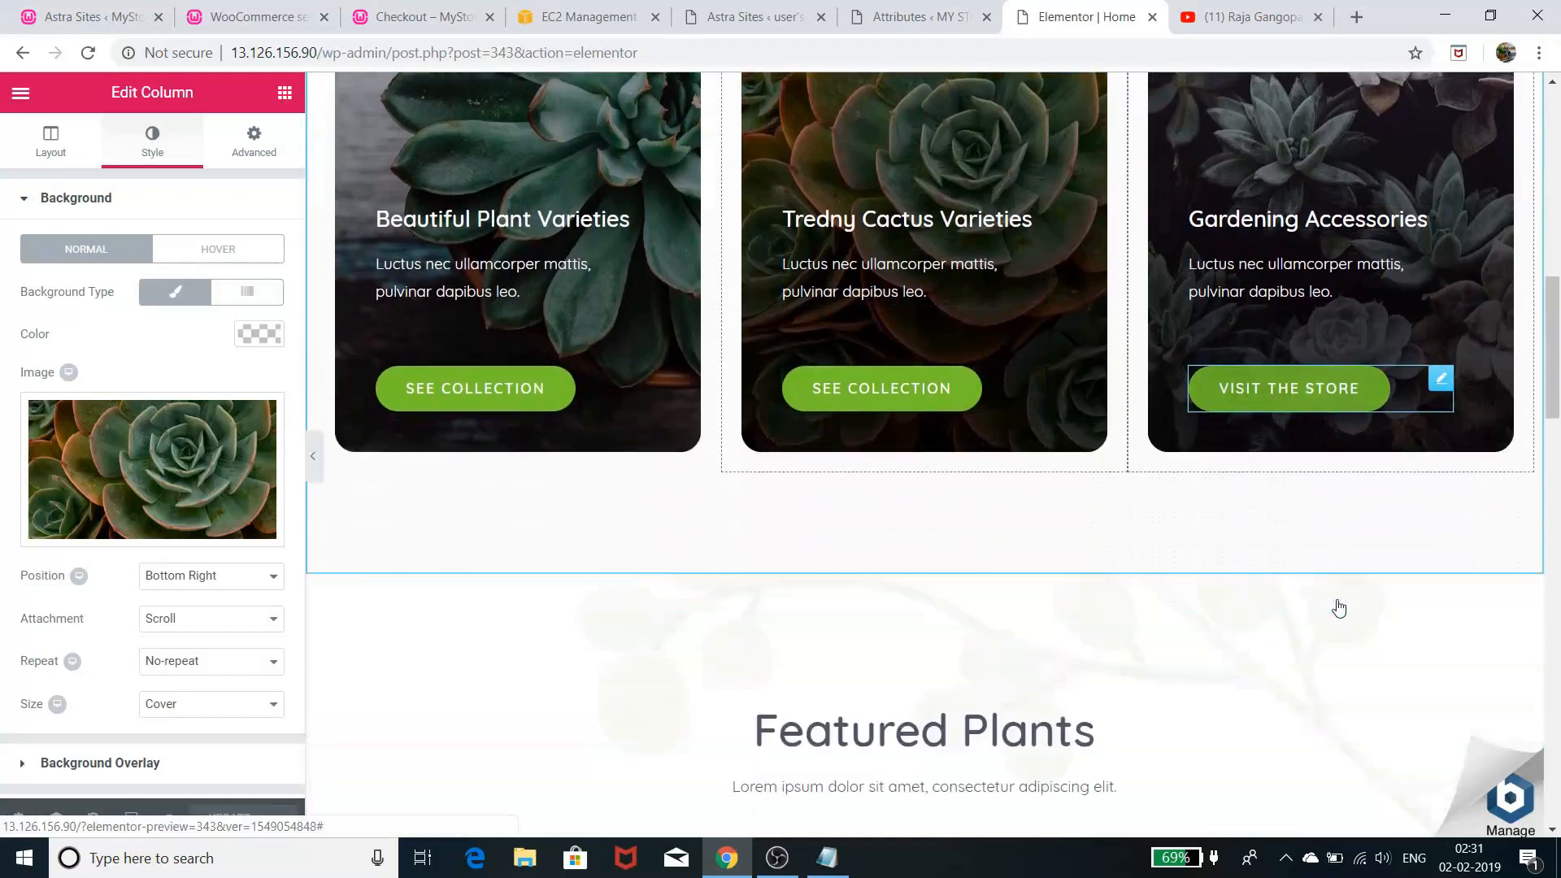
pyautogui.scroll(-2, 1339, 602)
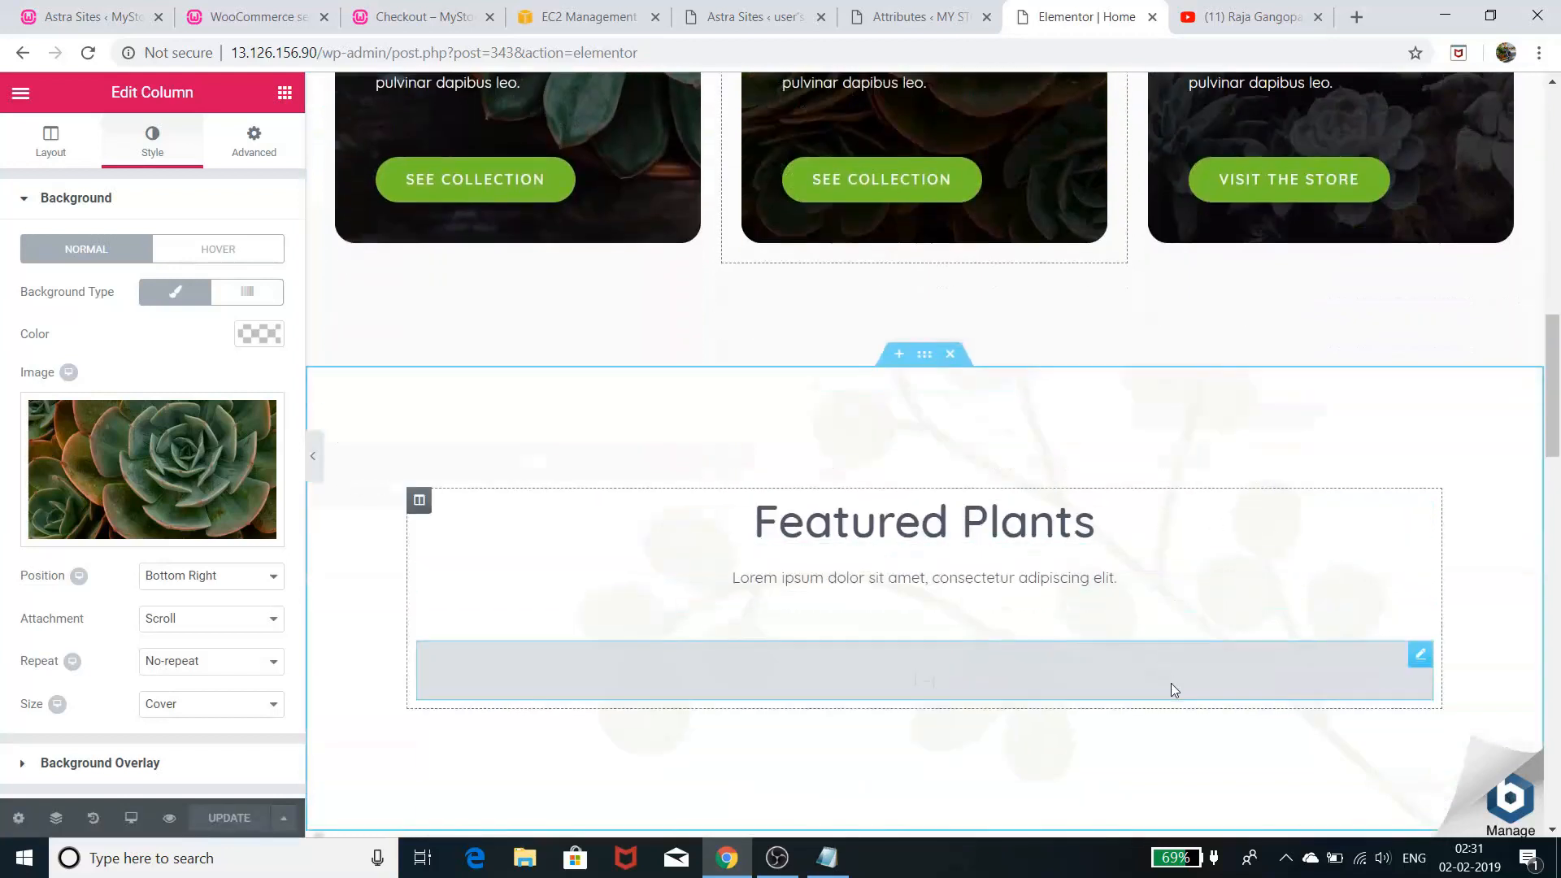
pyautogui.scroll(-2, 1171, 683)
pyautogui.scroll(-4, 965, 502)
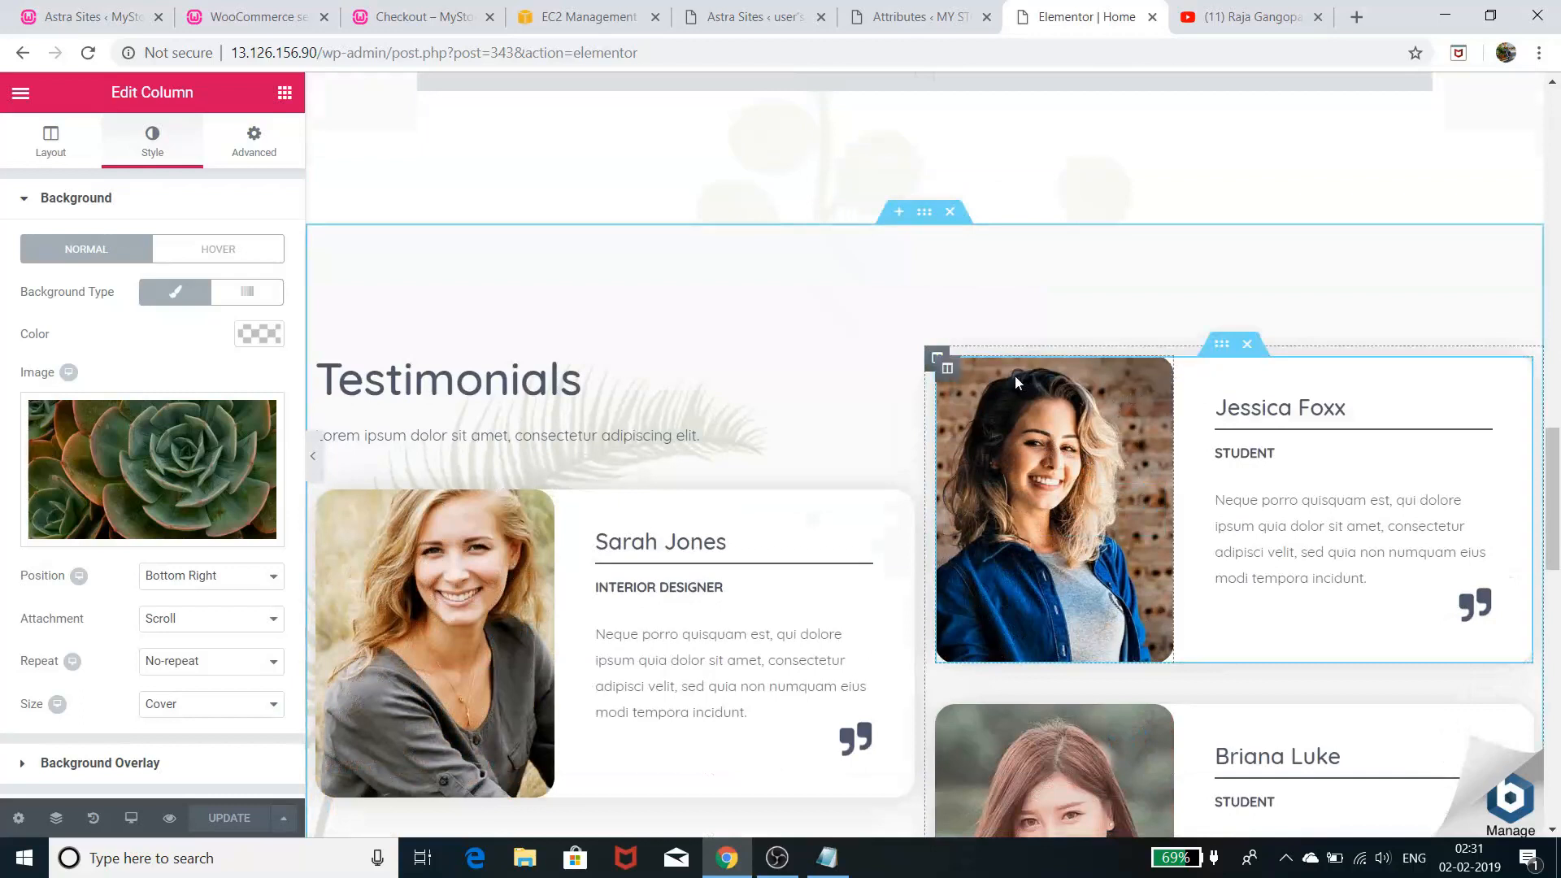
pyautogui.click(950, 372)
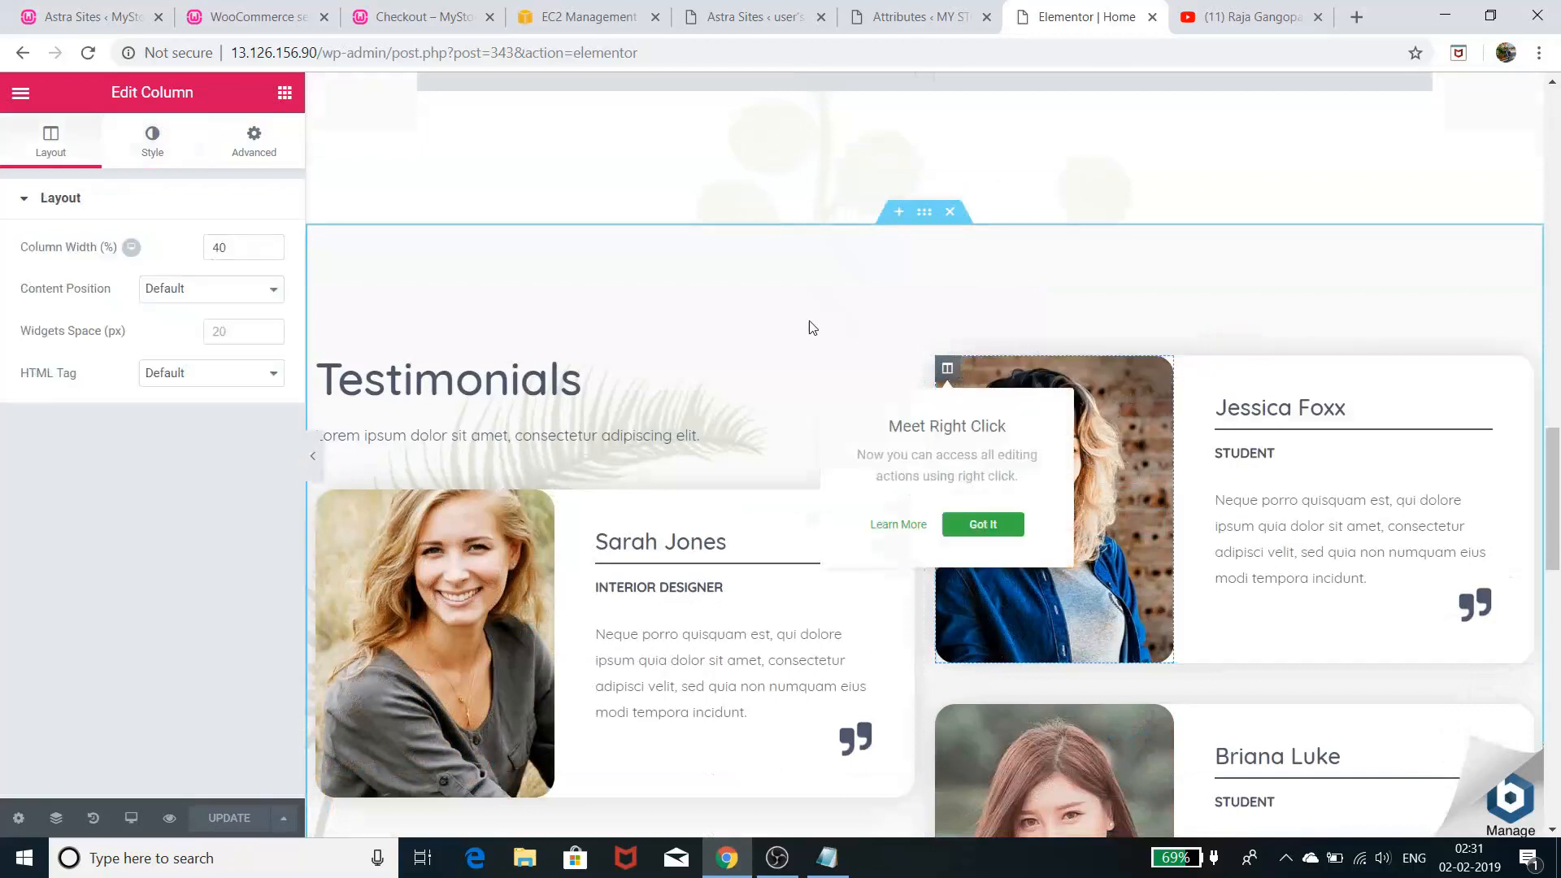
pyautogui.click(780, 308)
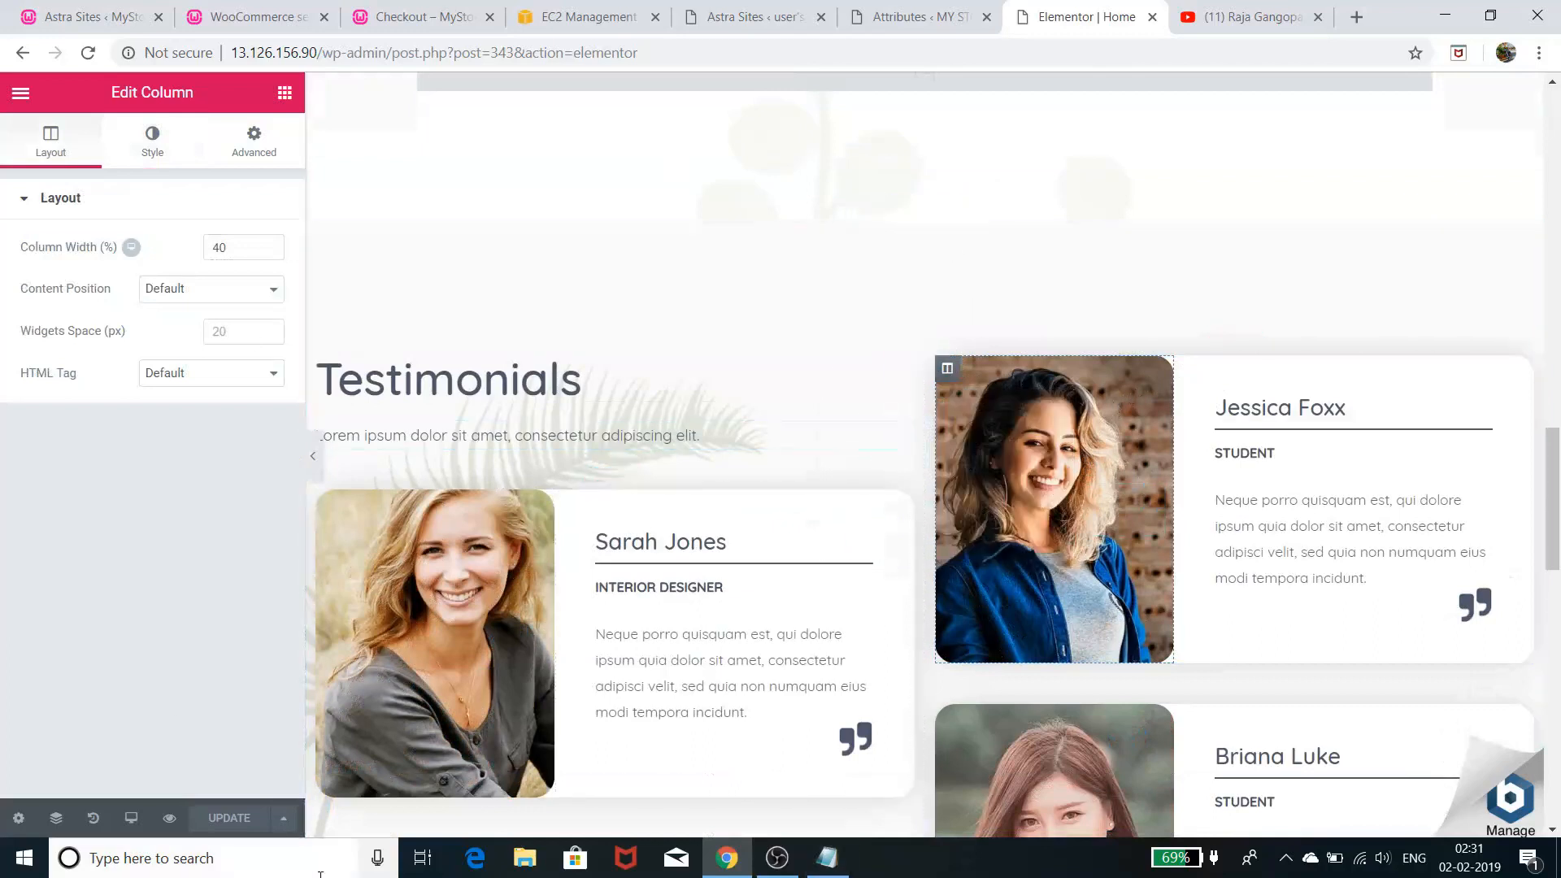
pyautogui.scroll(15, 514, 692)
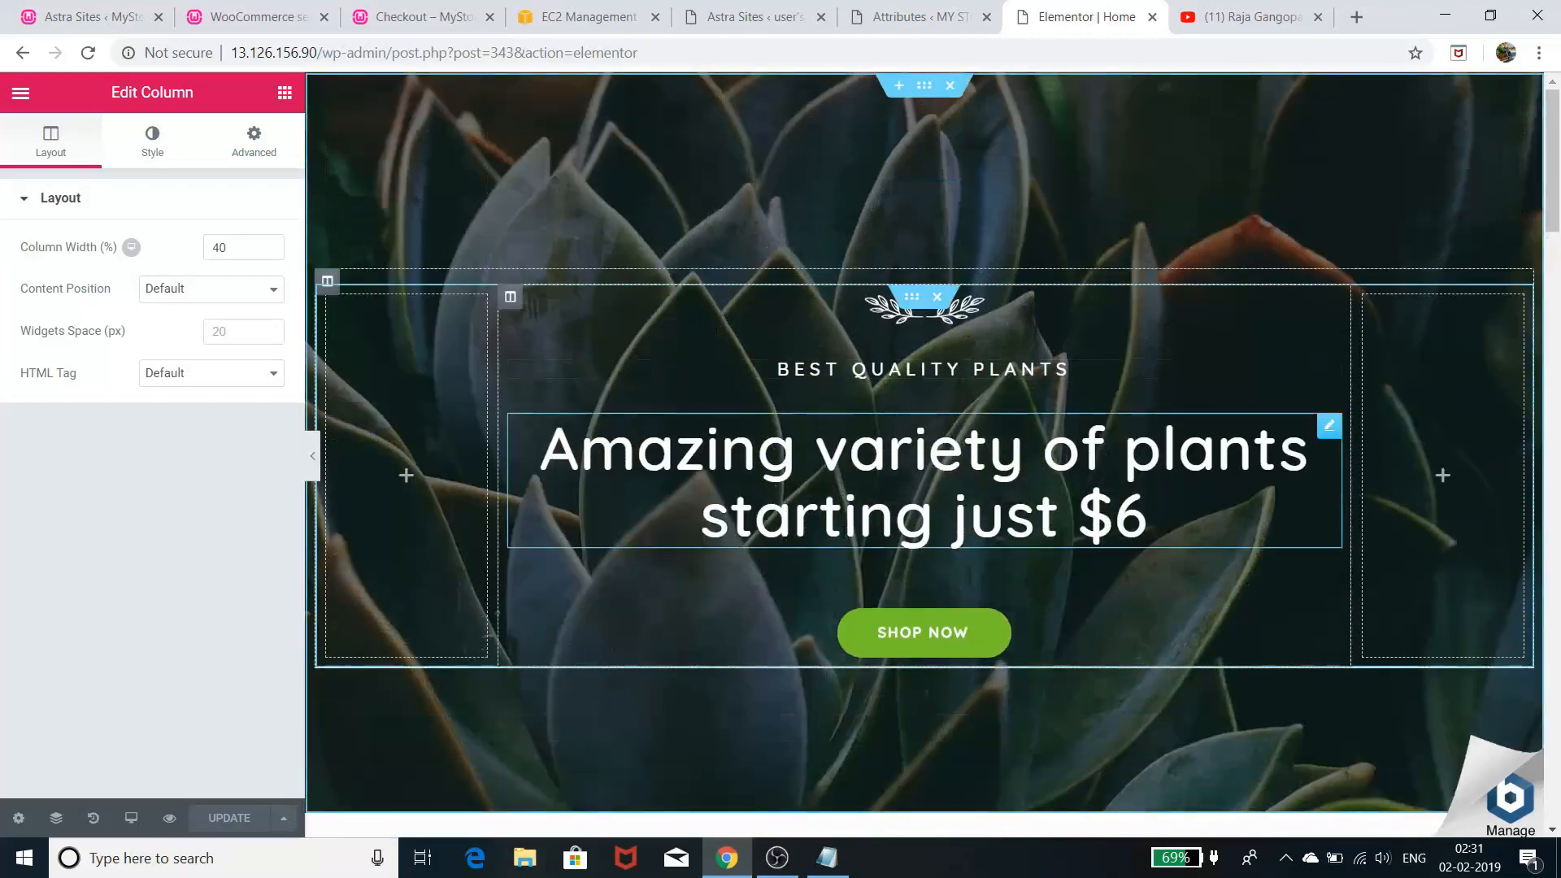
pyautogui.scroll(-12, 846, 540)
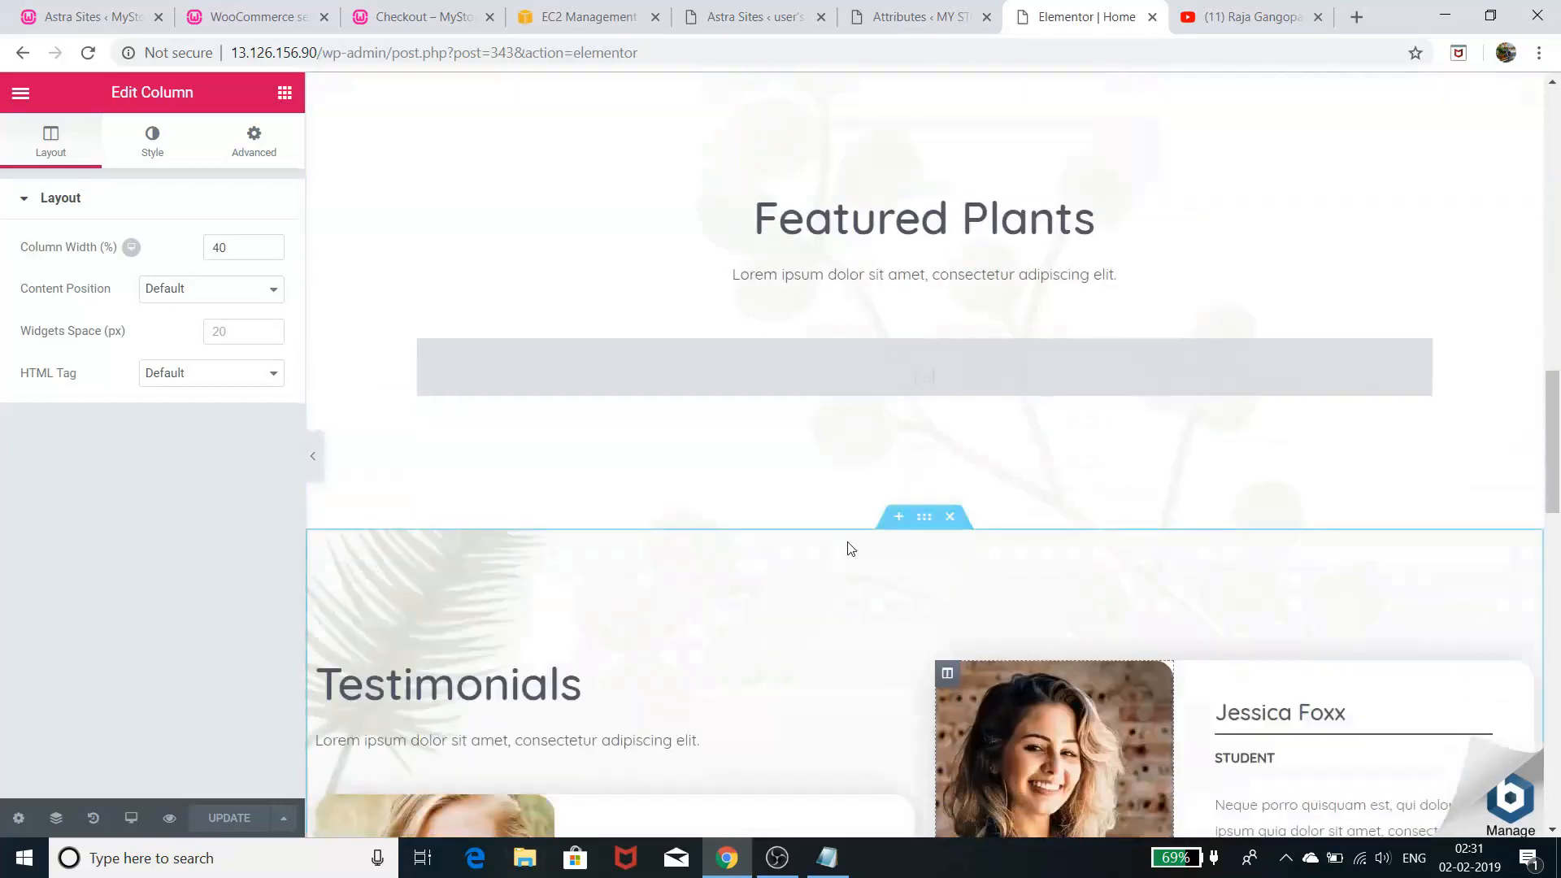
pyautogui.scroll(-15, 850, 549)
pyautogui.scroll(-4, 850, 549)
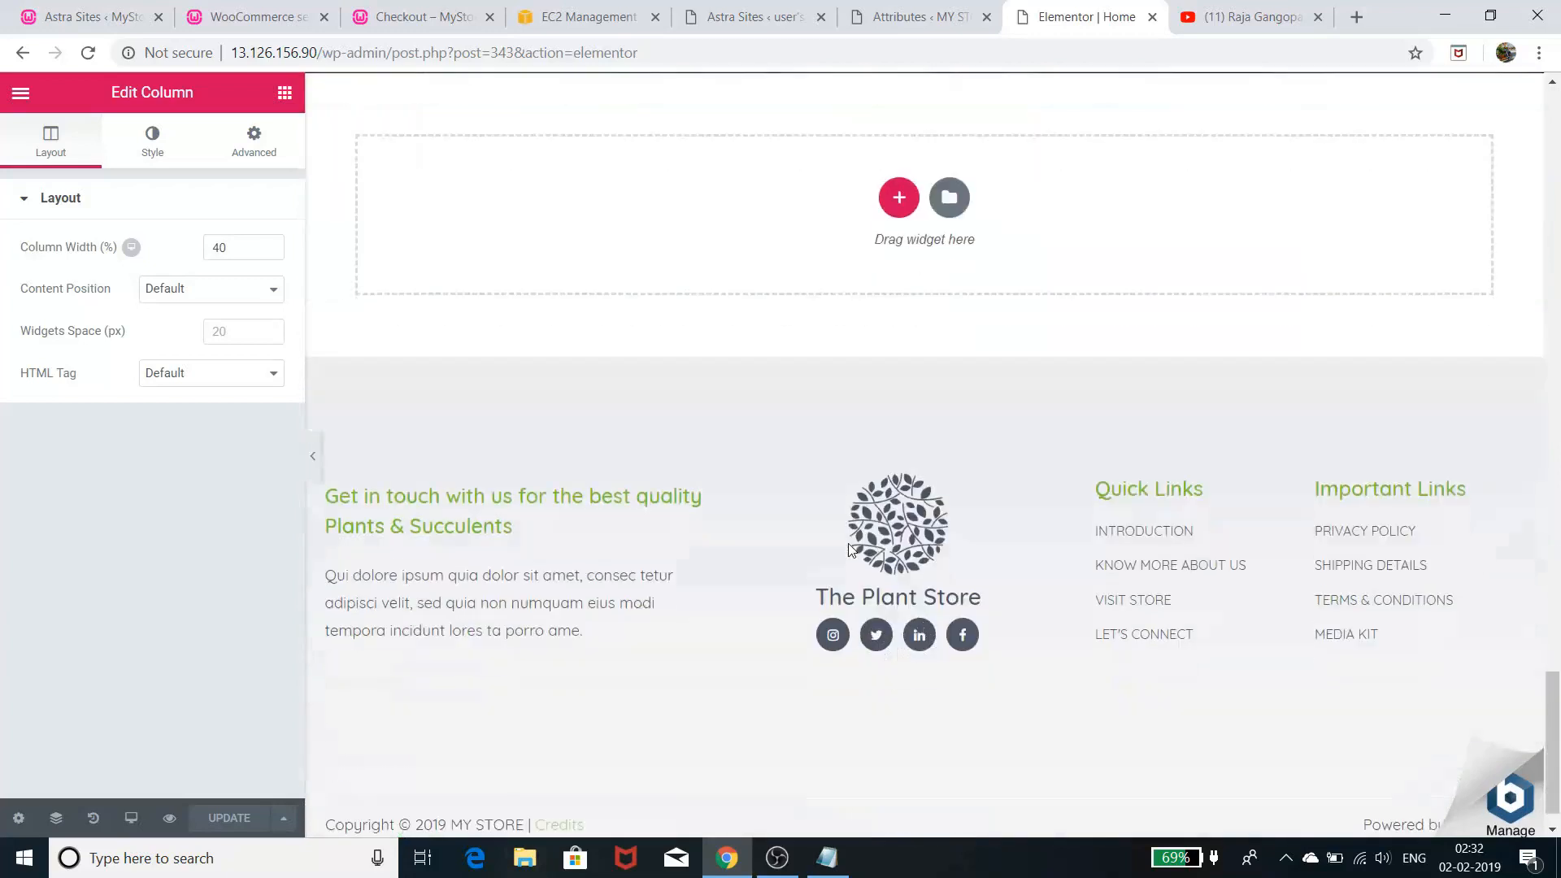
pyautogui.click(908, 486)
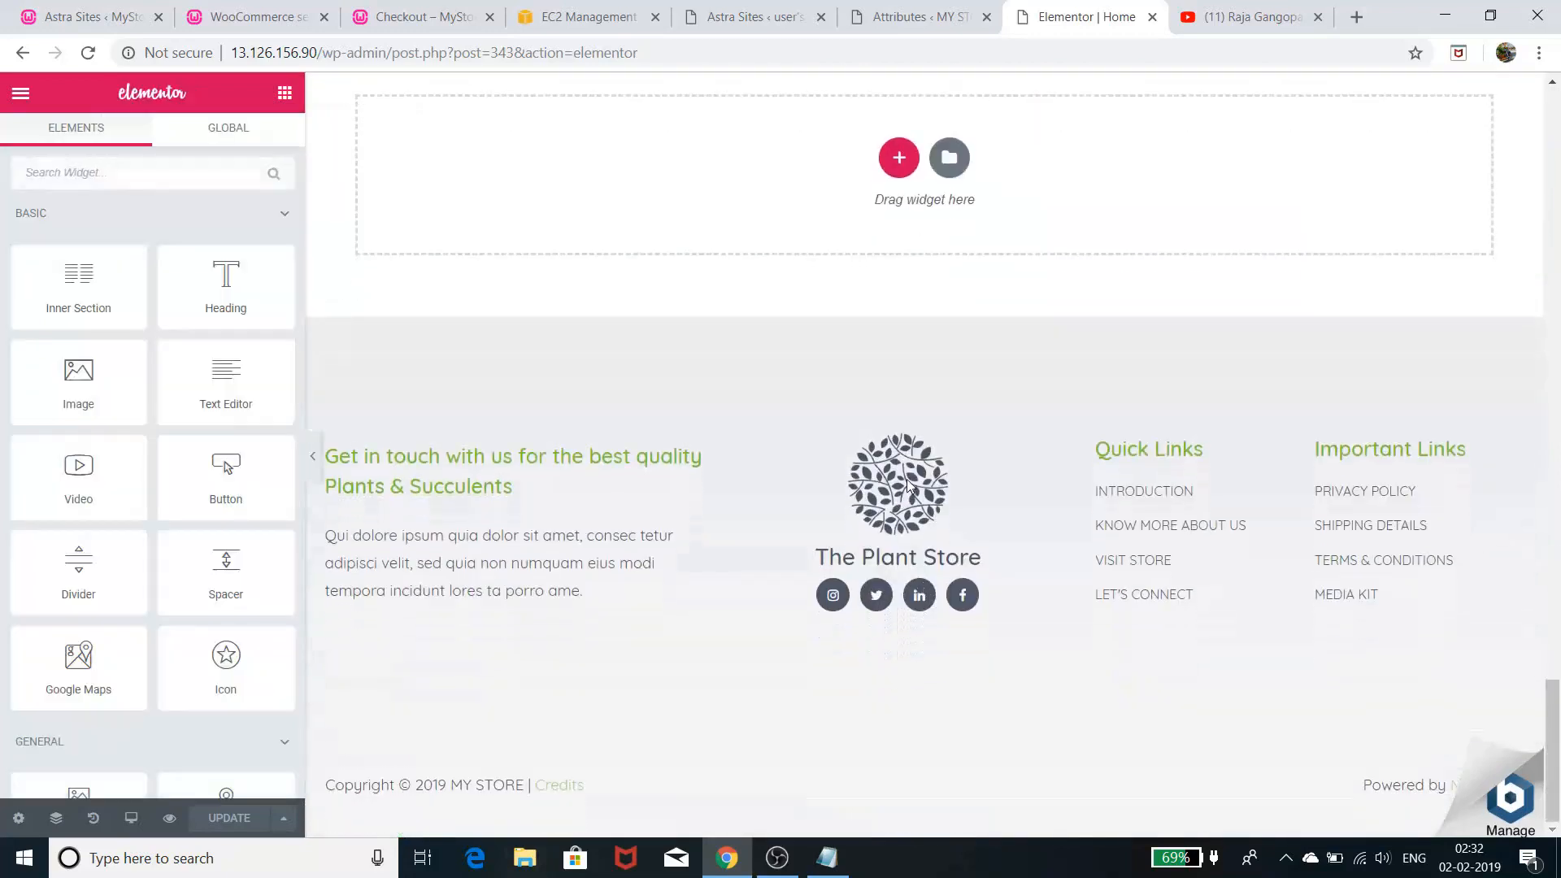
# - Bring the Notepad setup checklist forward, highlighting the 'go daddy, hostgator, bluehost' line and 'aws'
pyautogui.click(827, 861)
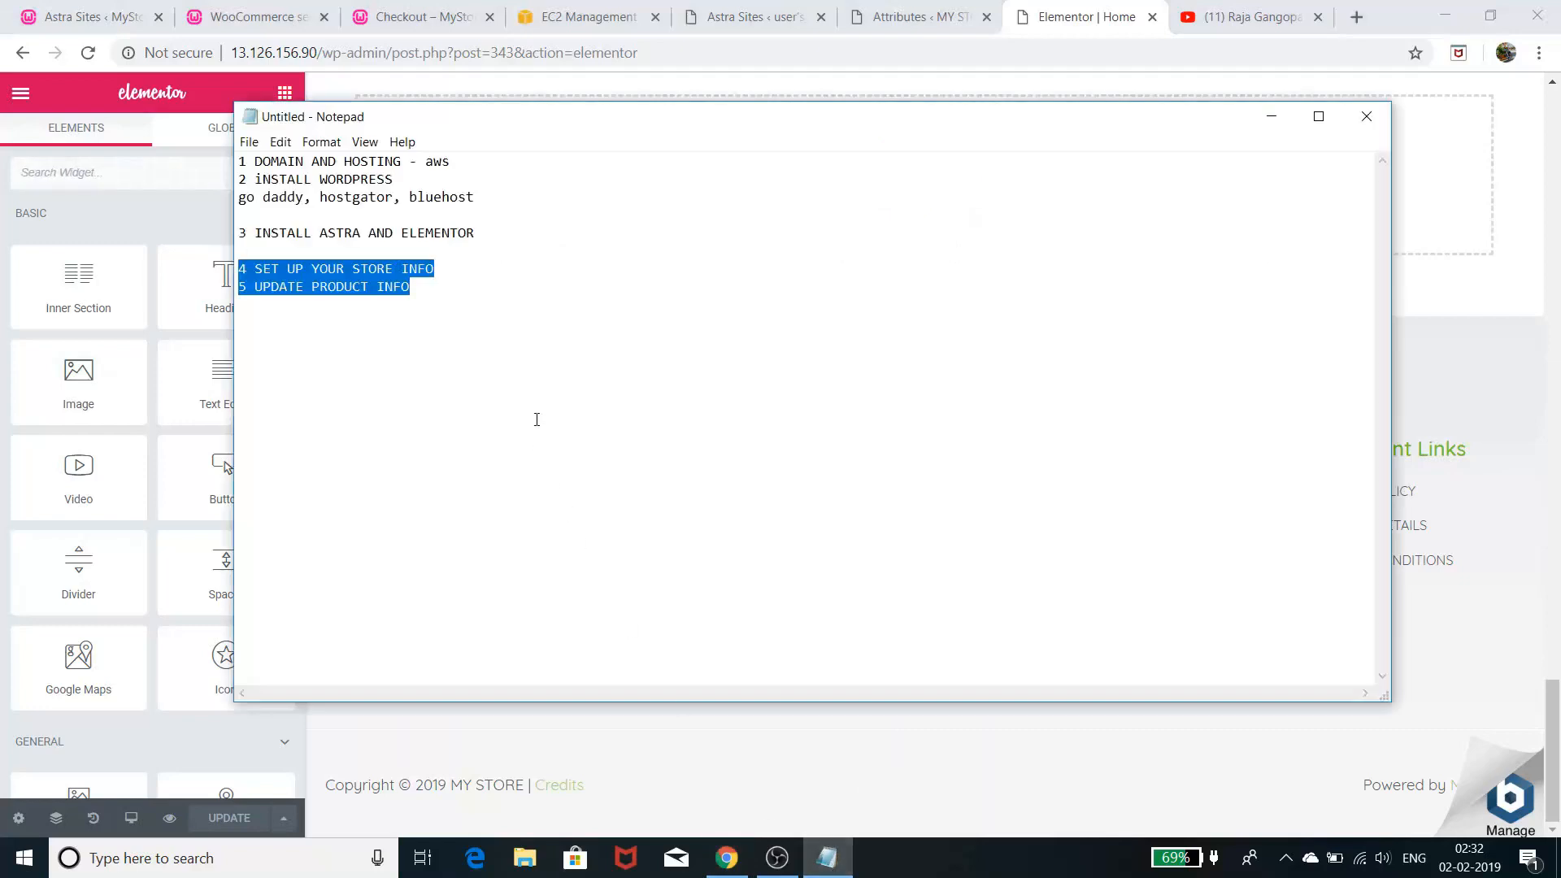
pyautogui.click(460, 385)
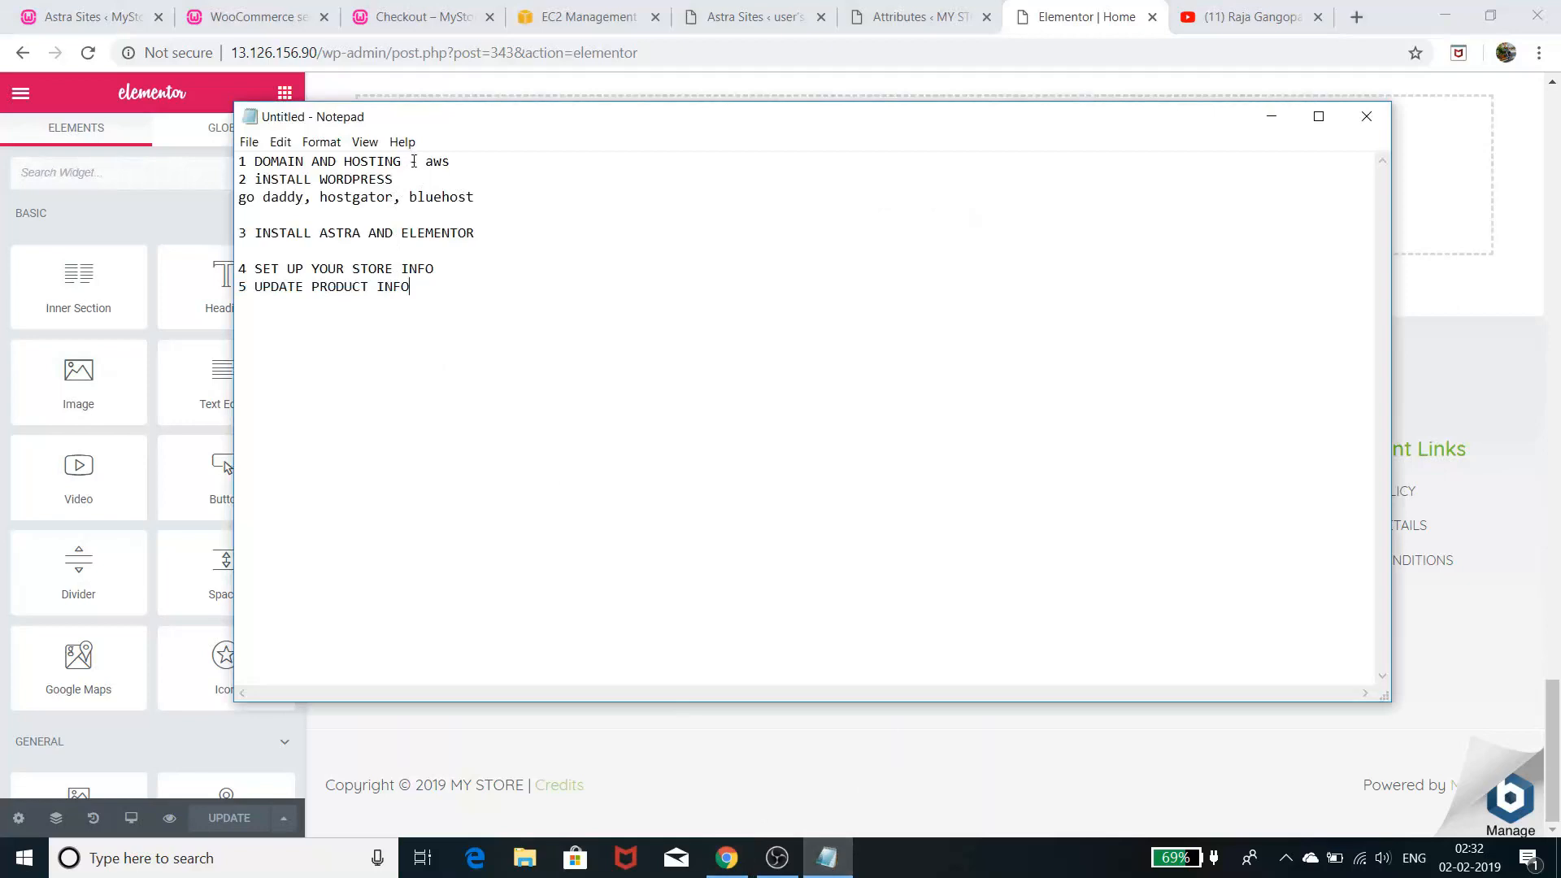
pyautogui.moveTo(395, 179); pyautogui.dragTo(387, 180)
pyautogui.moveTo(489, 203); pyautogui.dragTo(229, 199)
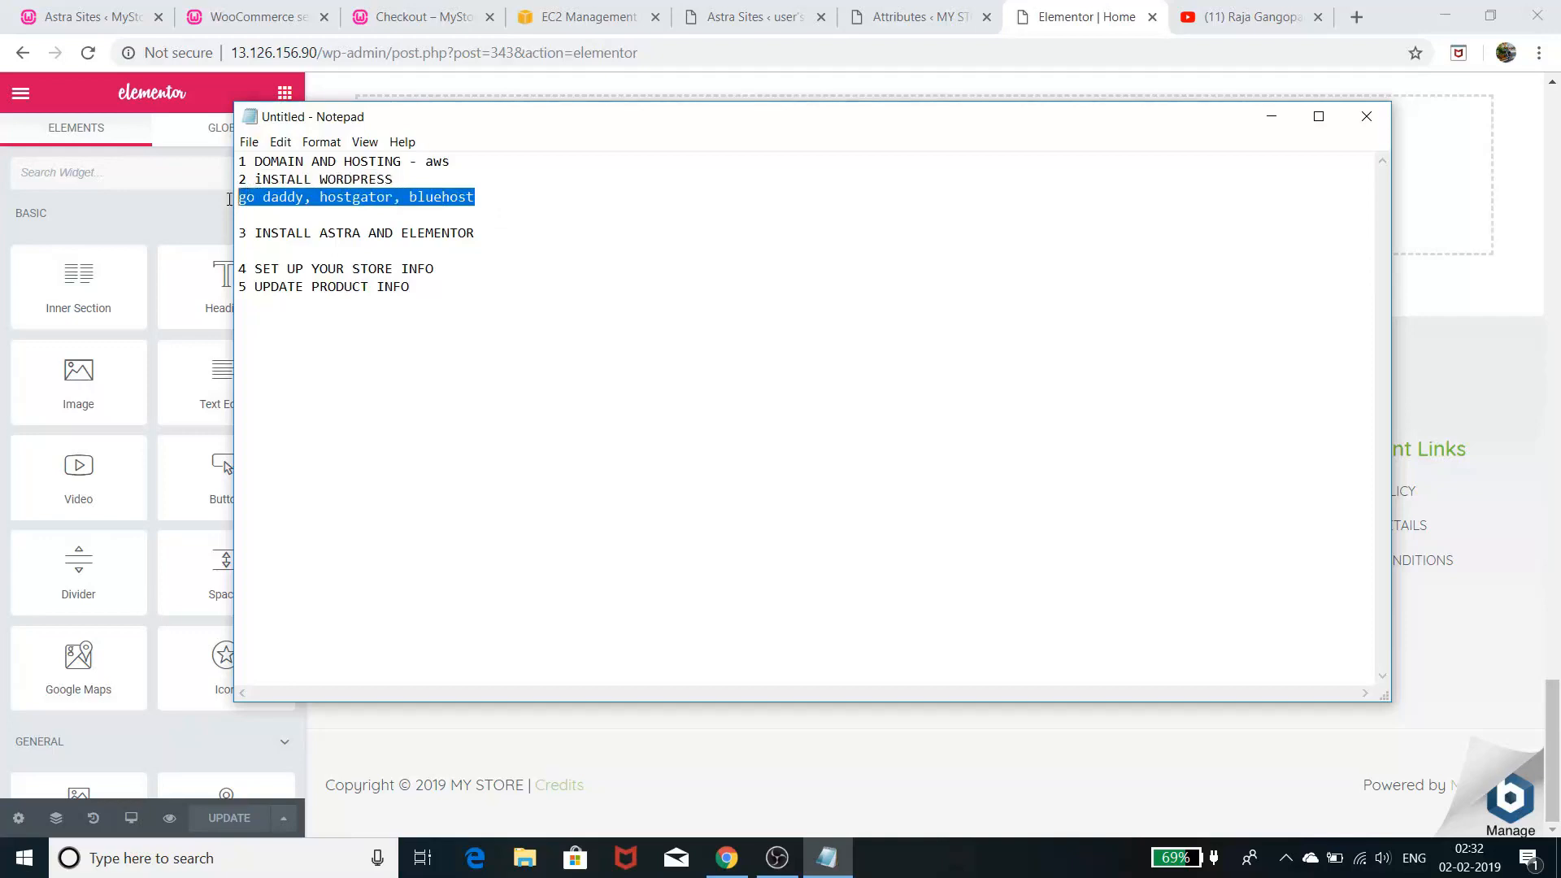
pyautogui.click(482, 213)
pyautogui.moveTo(424, 162); pyautogui.dragTo(453, 169)
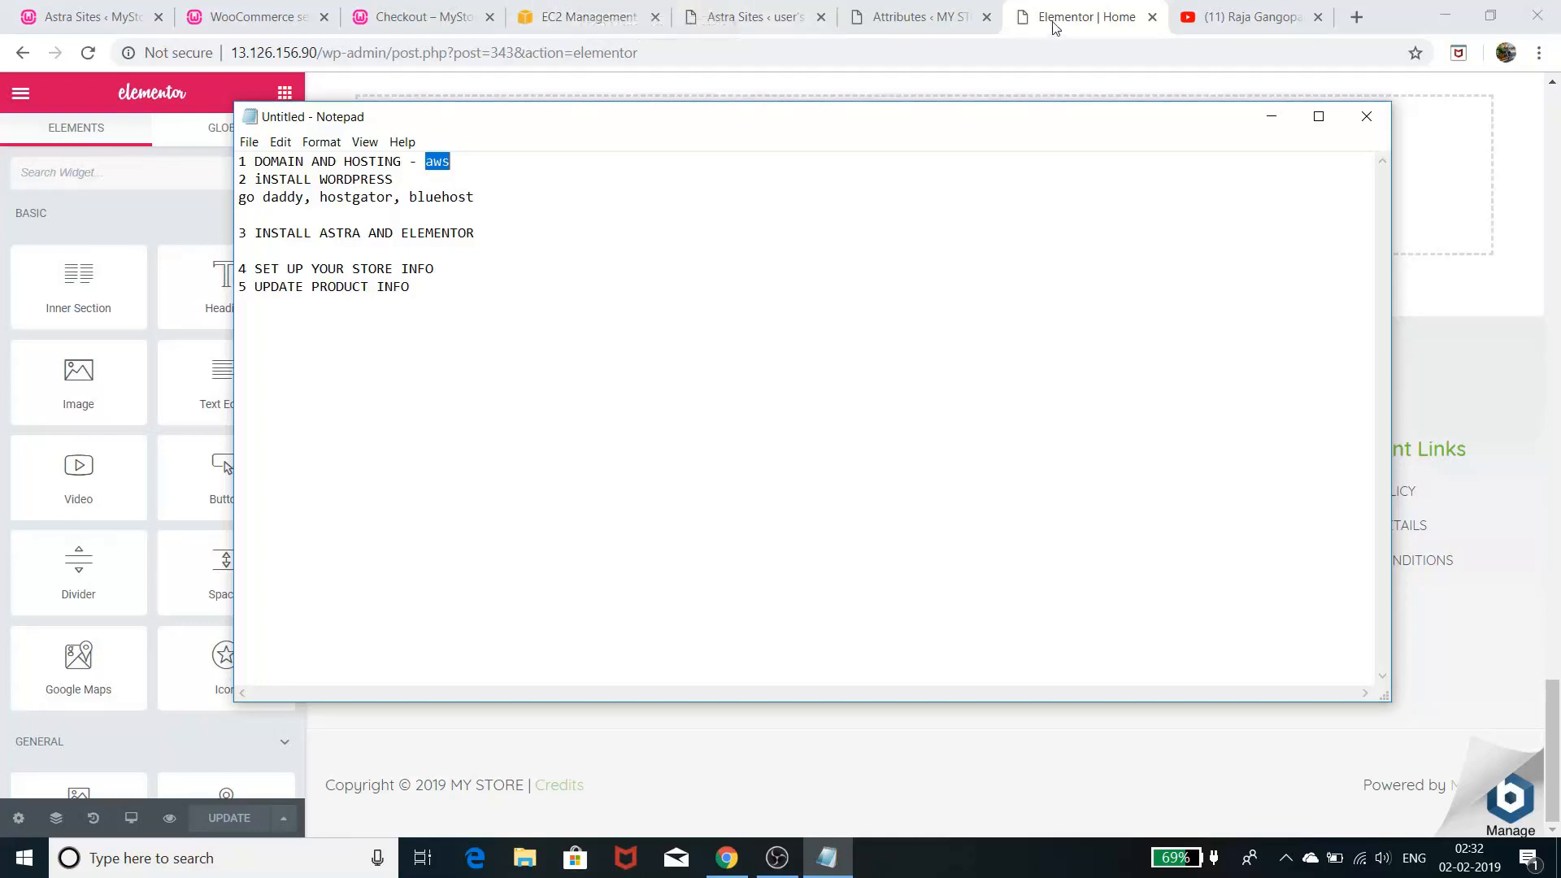
# - Bring the Notepad checklist back in front and highlight its first three lines
pyautogui.click(943, 18)
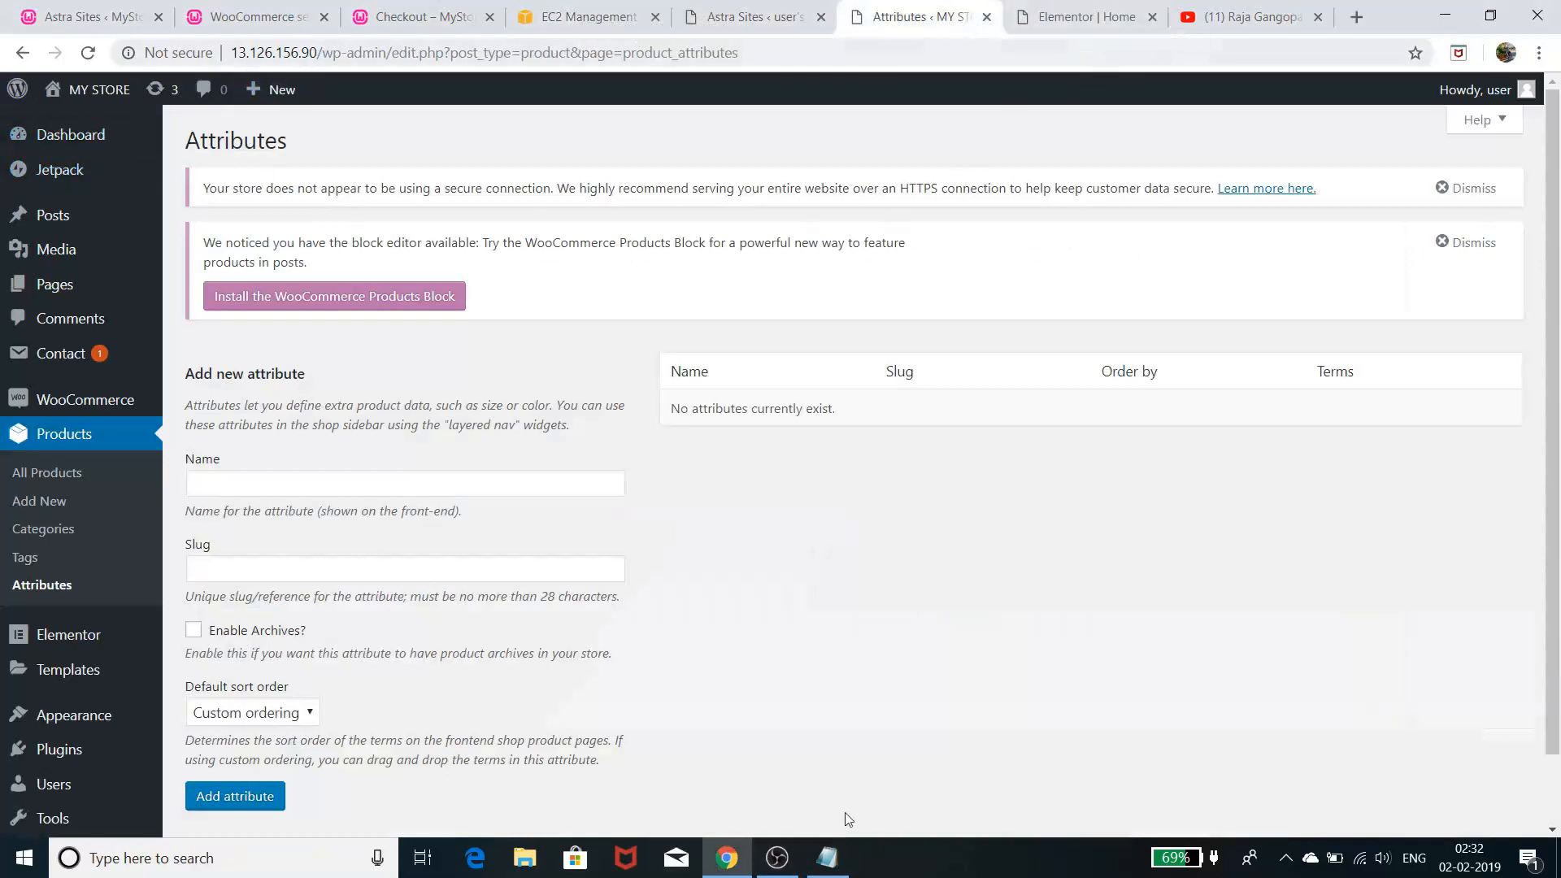
pyautogui.click(827, 858)
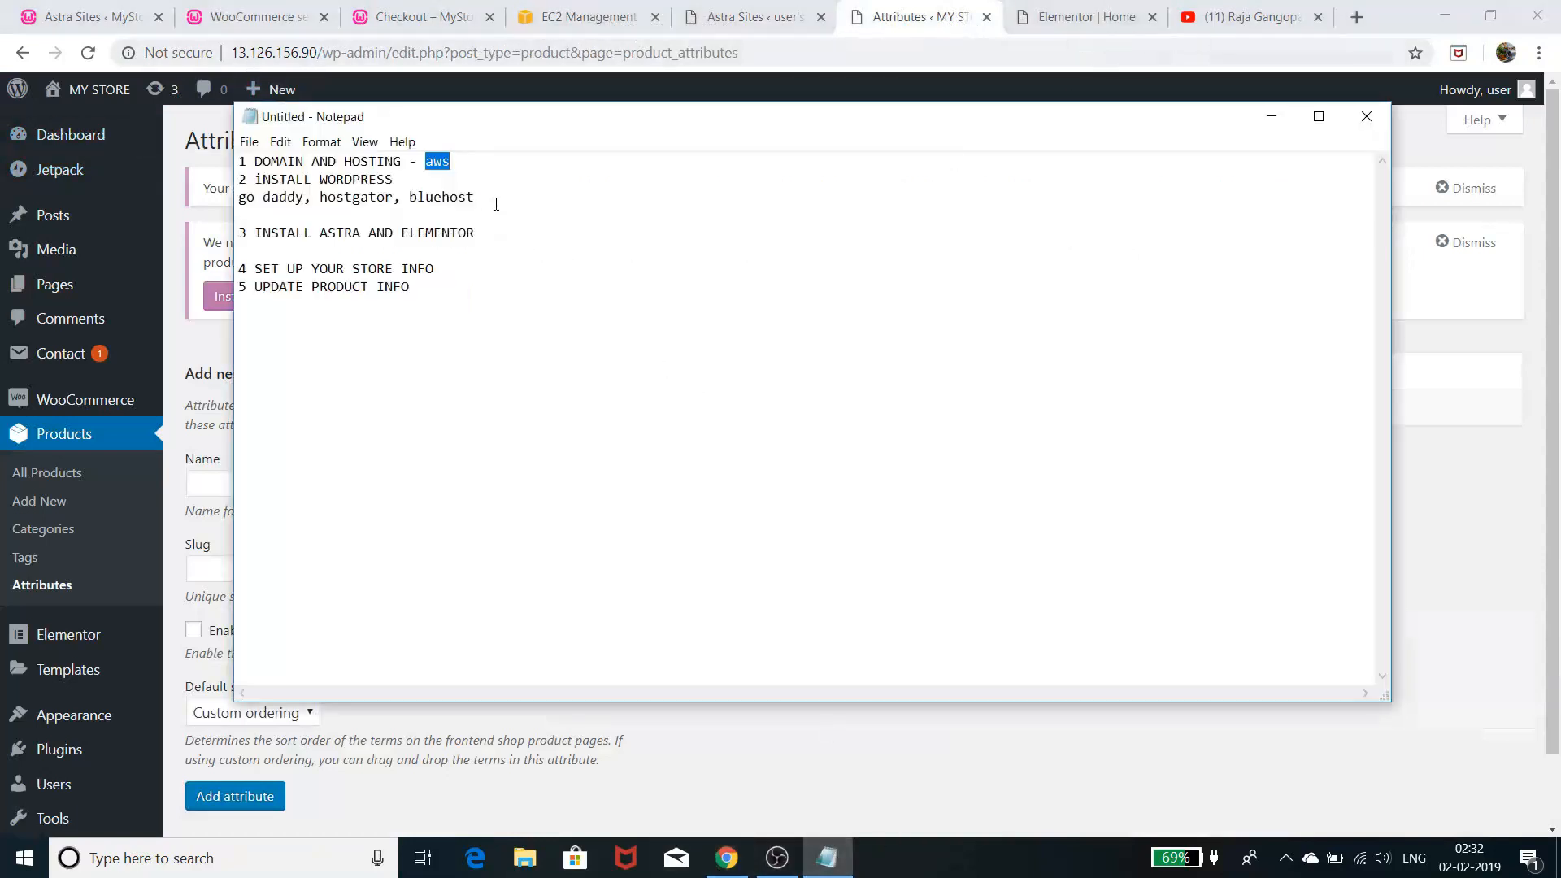
pyautogui.moveTo(493, 197); pyautogui.dragTo(241, 163)
pyautogui.click(241, 163)
pyautogui.moveTo(478, 197); pyautogui.dragTo(238, 162)
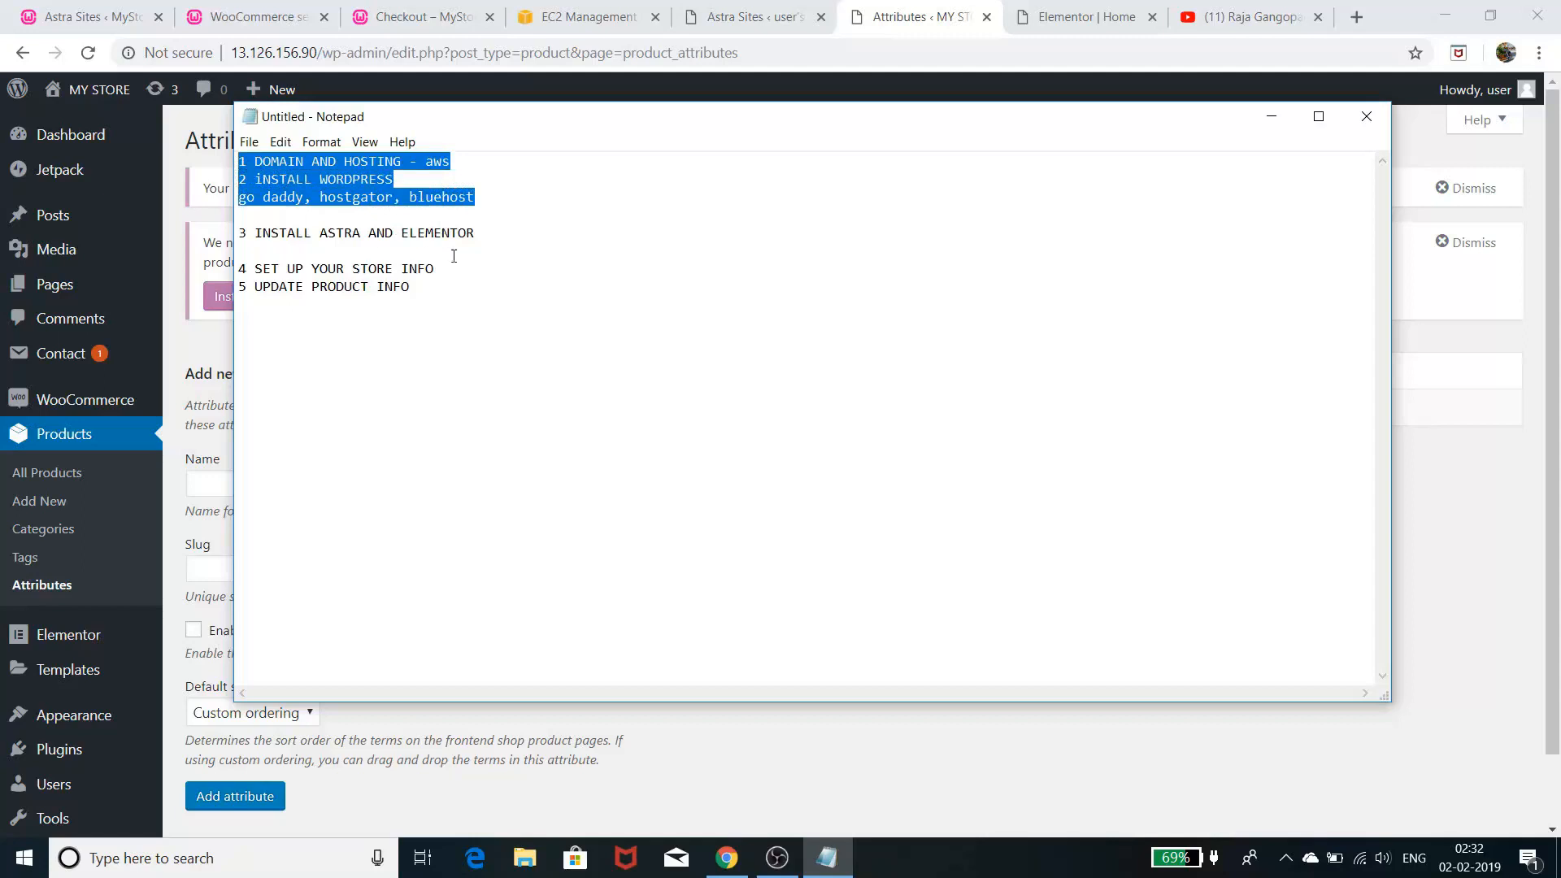
pyautogui.click(490, 233)
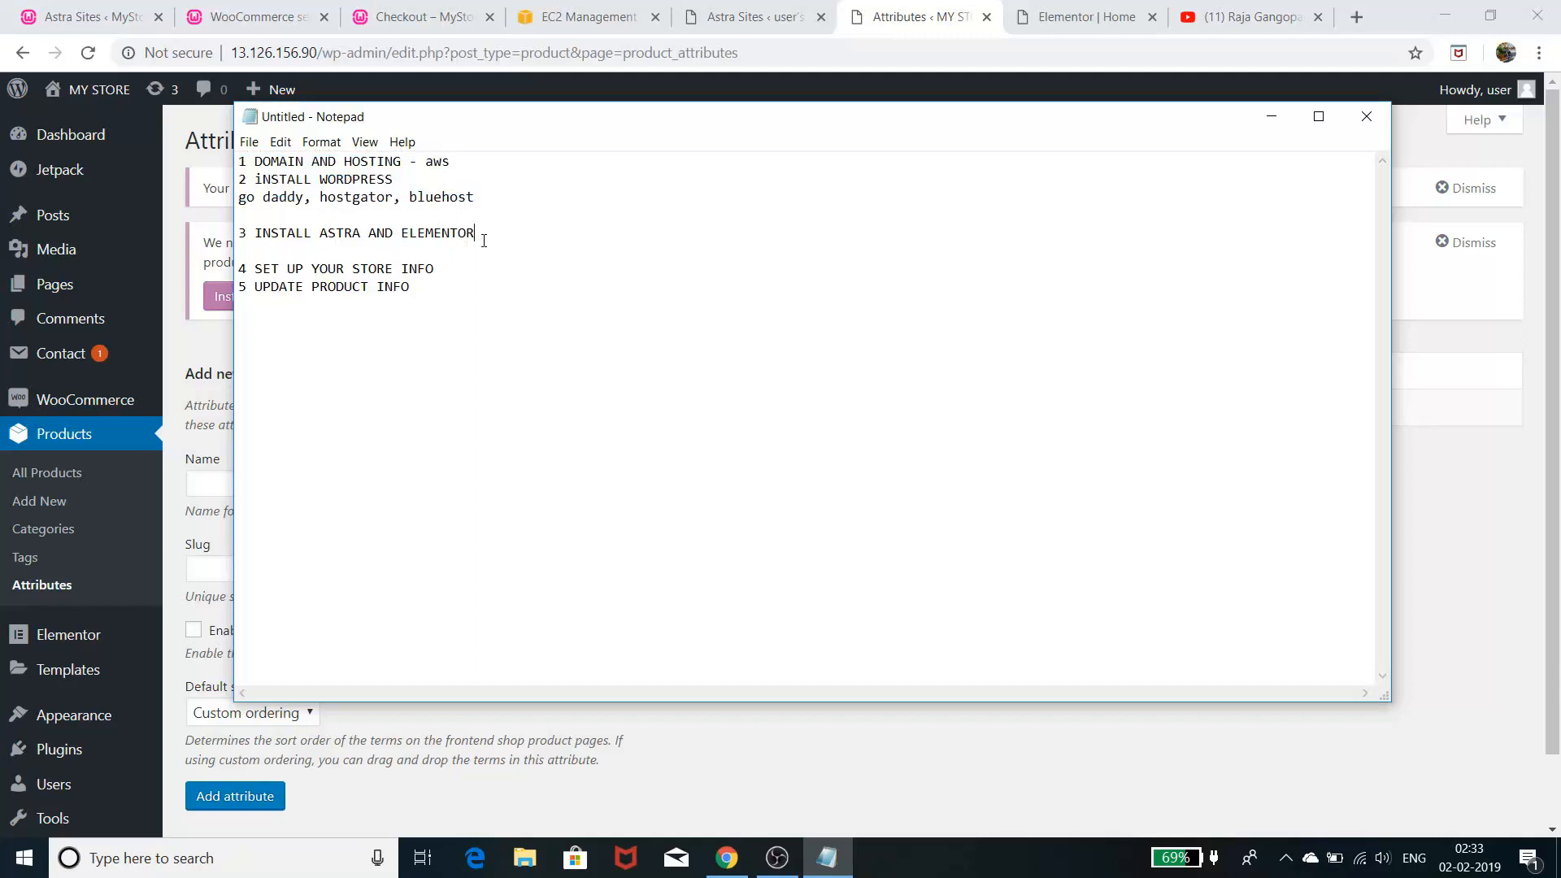
# - Highlight step 3's ASTRA and ELEMENTOR, then step 4 (store info) and step 5 (product info)
pyautogui.moveTo(483, 241); pyautogui.dragTo(235, 236)
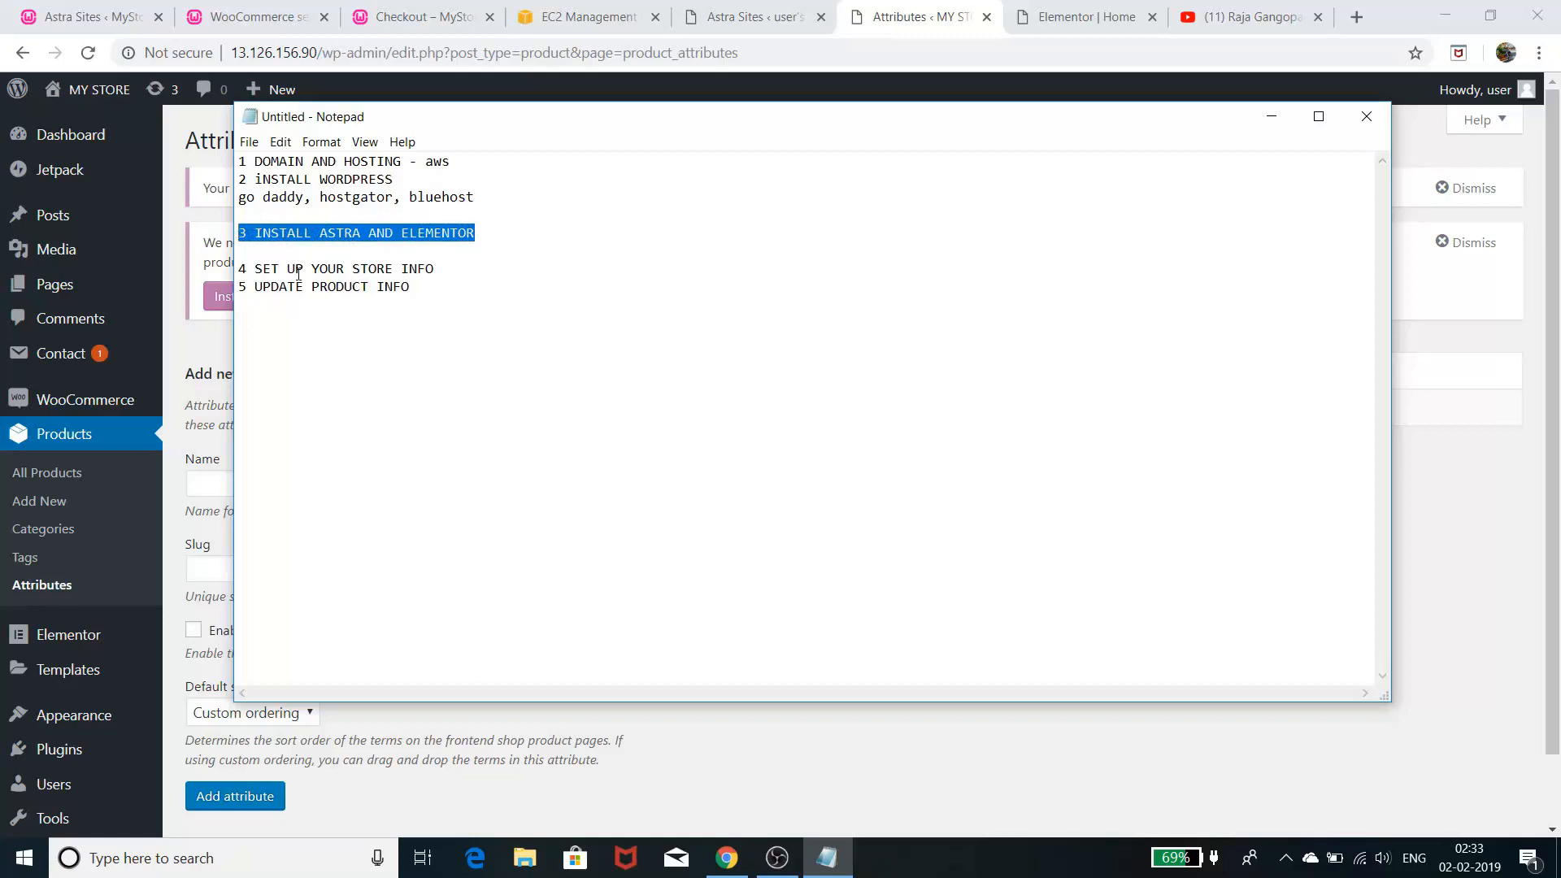
pyautogui.moveTo(321, 235); pyautogui.dragTo(360, 238)
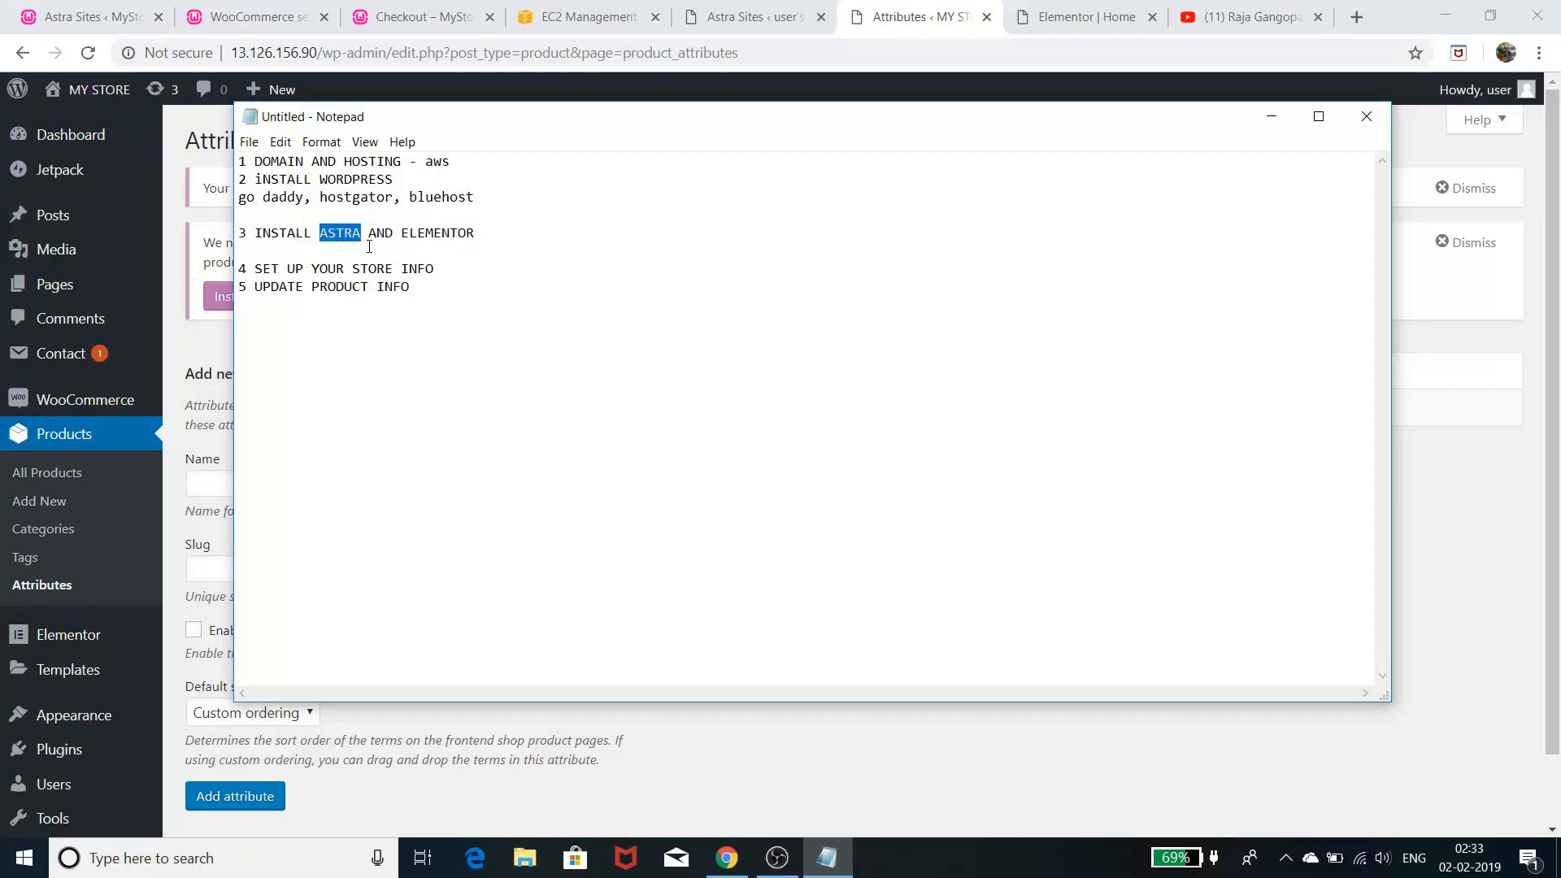
pyautogui.moveTo(406, 236); pyautogui.dragTo(480, 239)
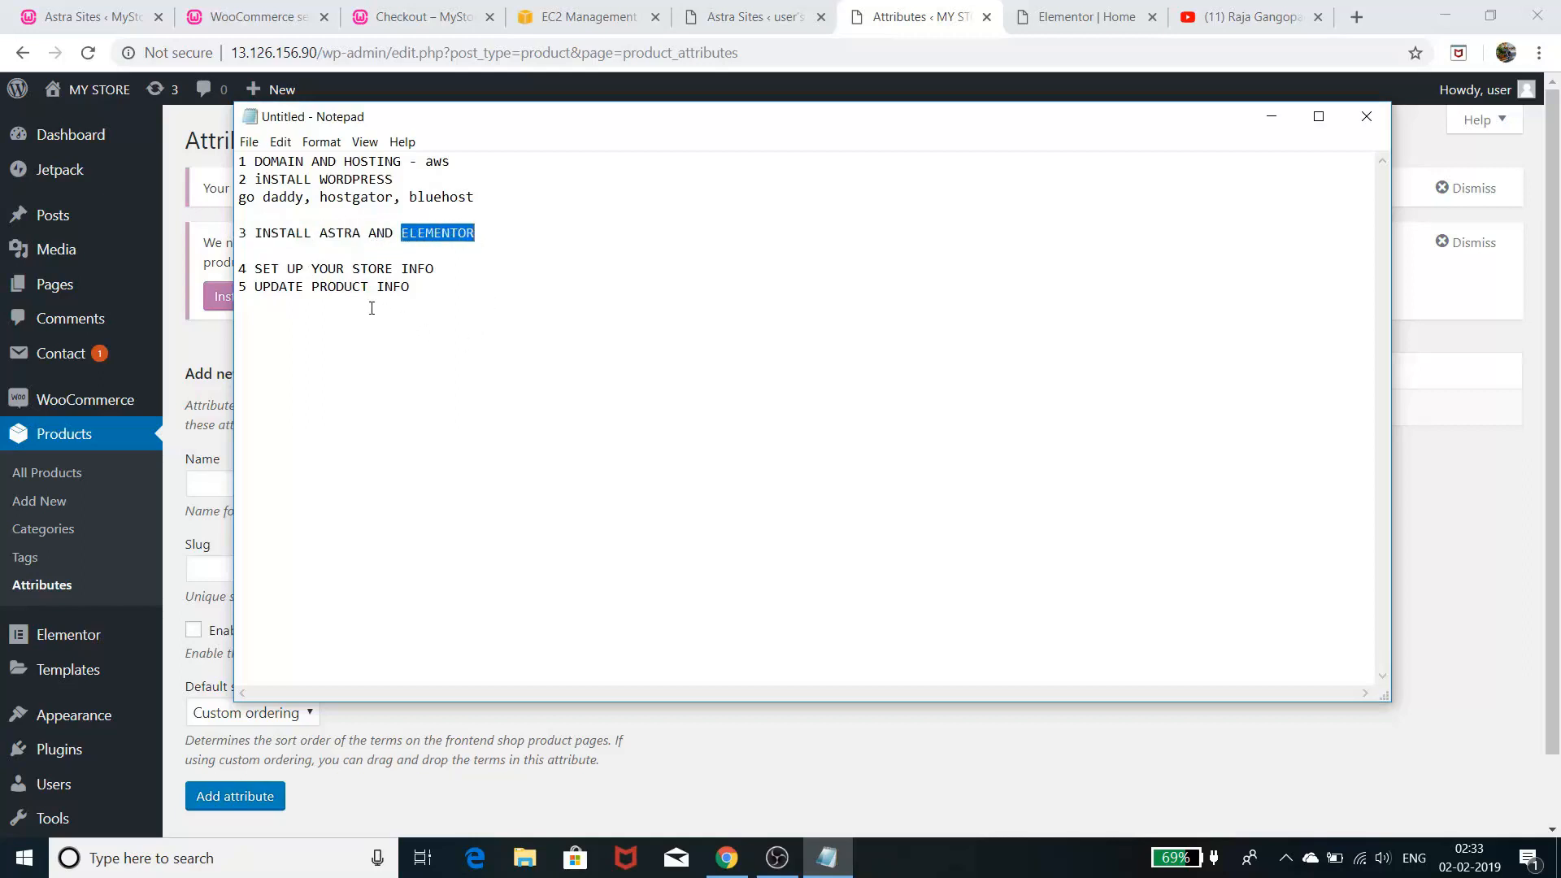
pyautogui.click(503, 241)
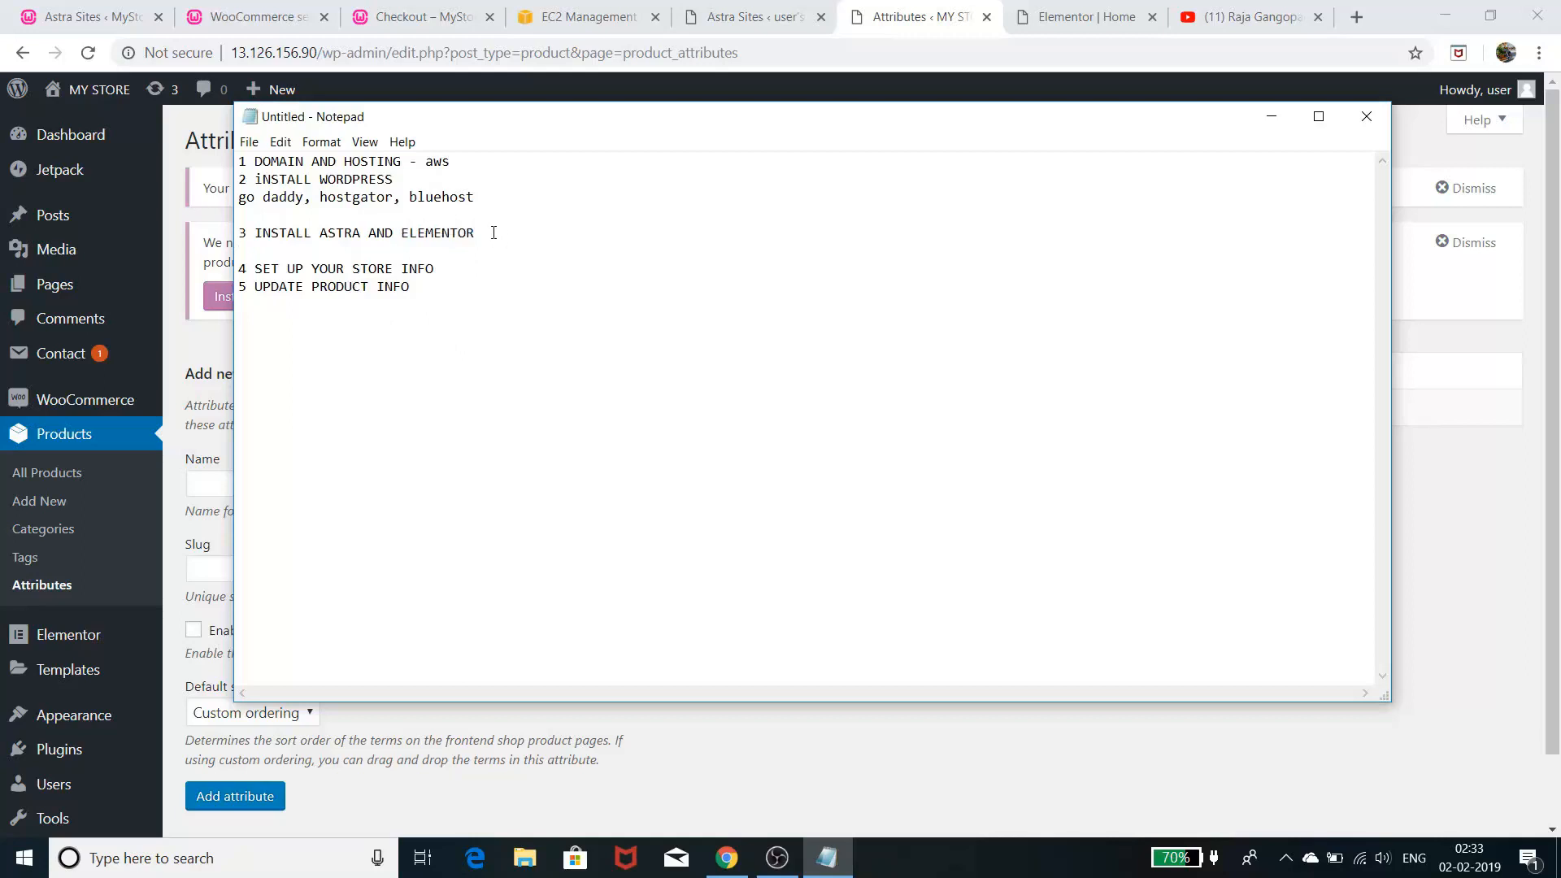
pyautogui.moveTo(493, 233); pyautogui.dragTo(241, 234)
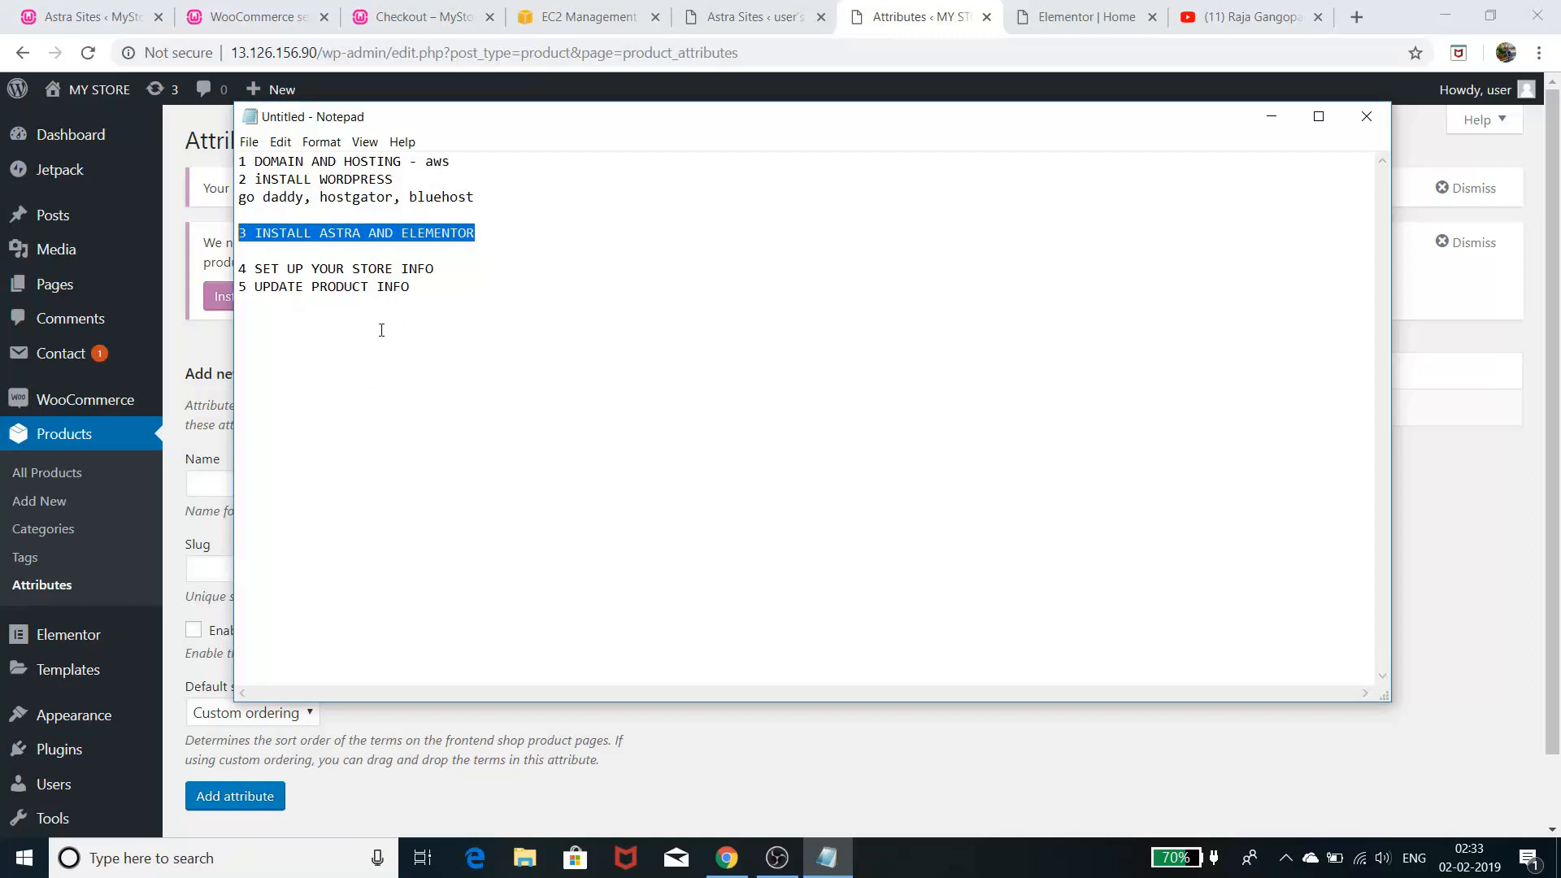
pyautogui.moveTo(444, 269); pyautogui.dragTo(230, 271)
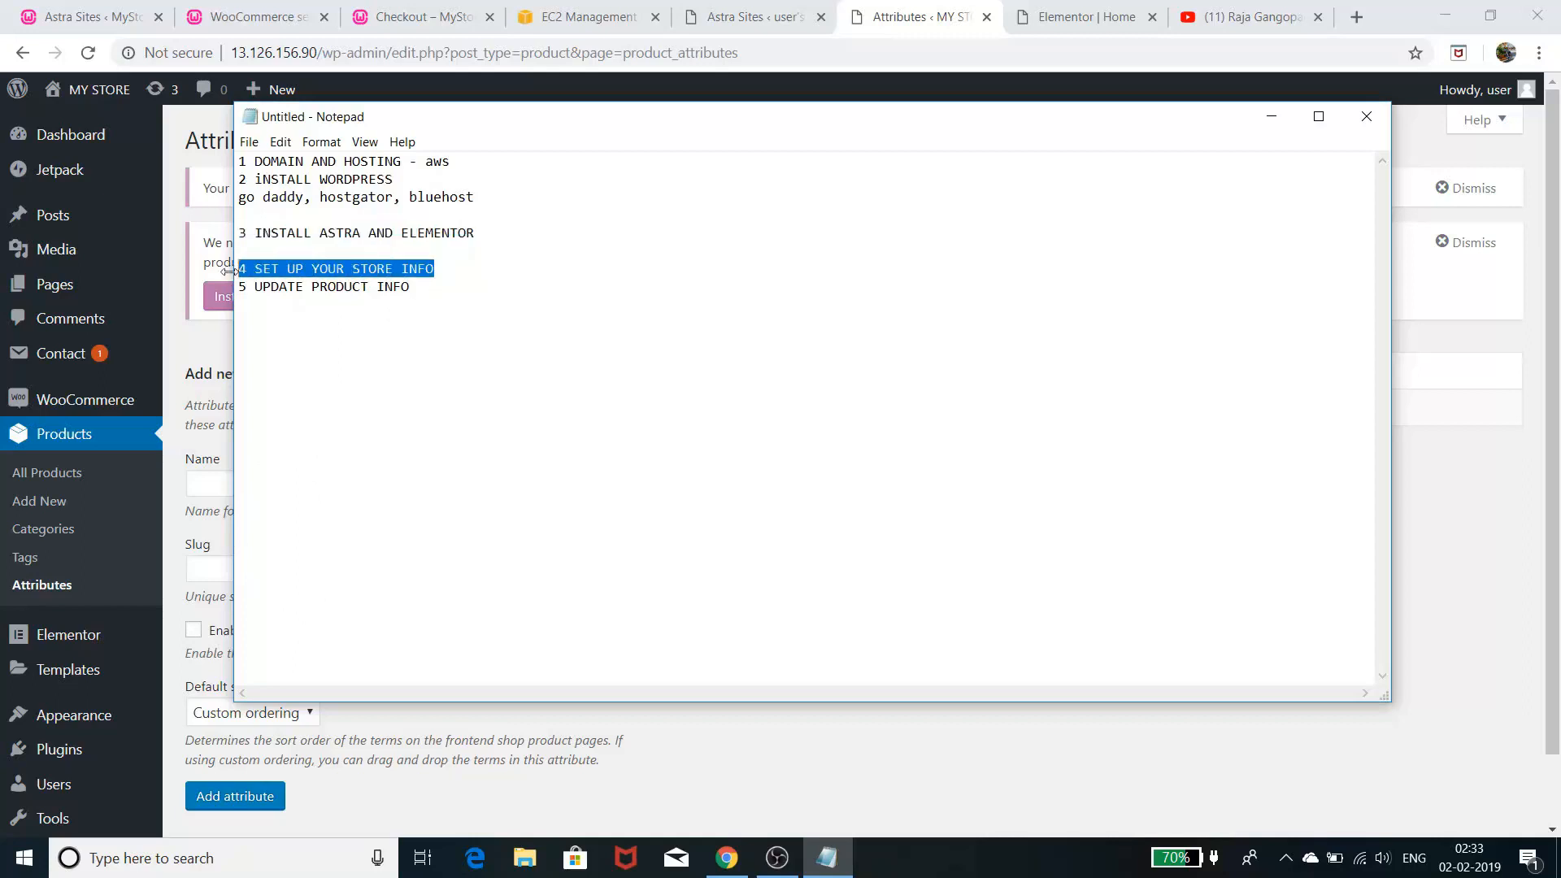
pyautogui.moveTo(428, 289); pyautogui.dragTo(236, 295)
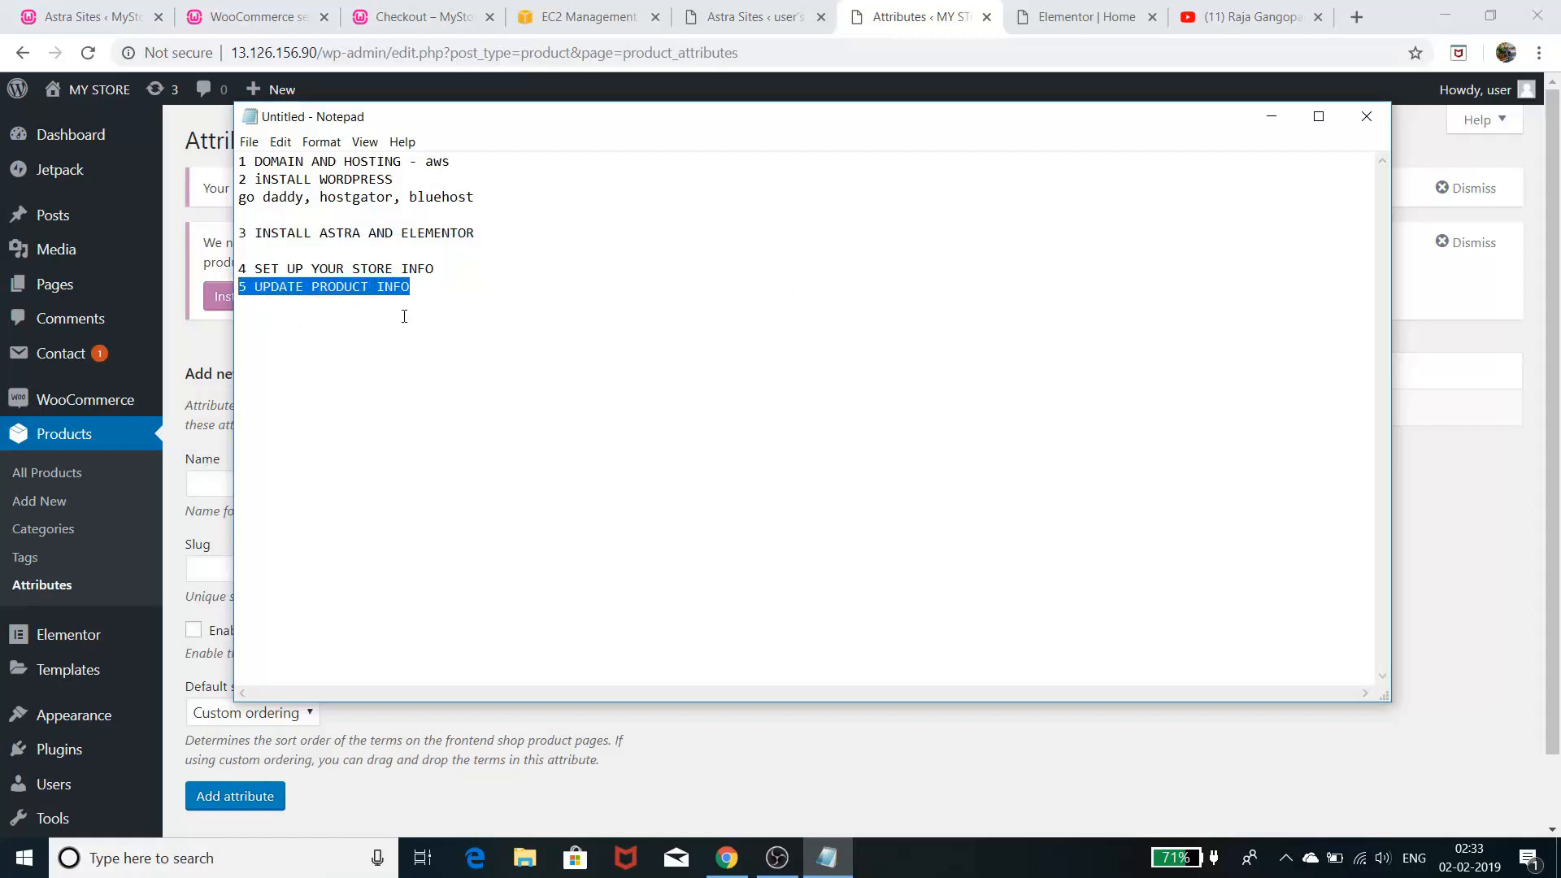
# - Add step 6, 'CUSTOMIZE WEBSITE USING ELEMENTOR', in capitals and minimize the checklist
pyautogui.click(438, 290)
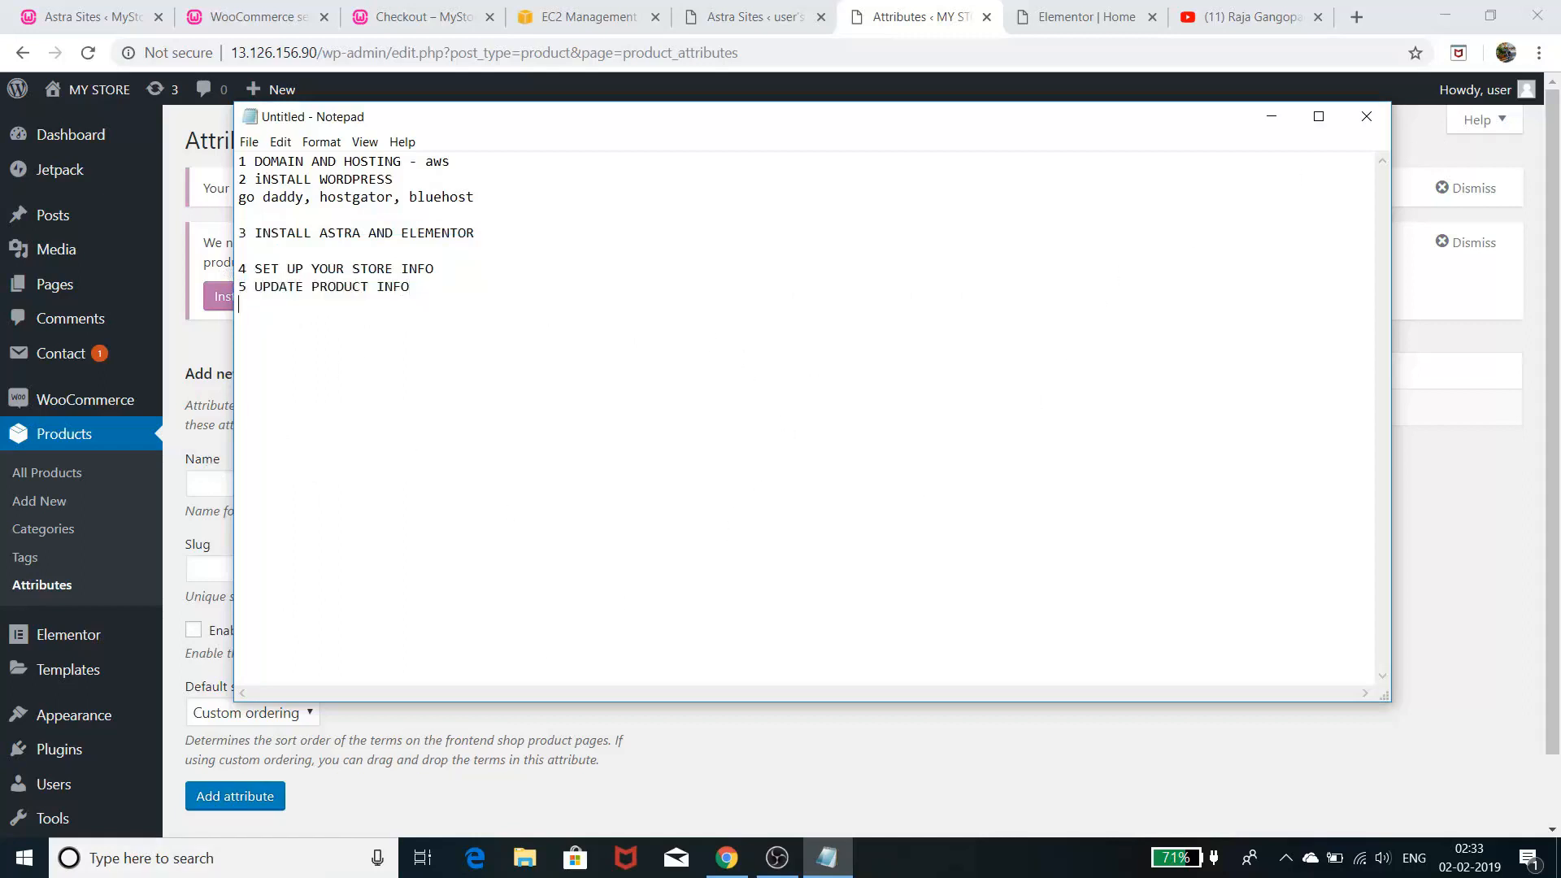
pyautogui.press('Return')
pyautogui.write('6')
pyautogui.press('capslock')
pyautogui.write('CU')
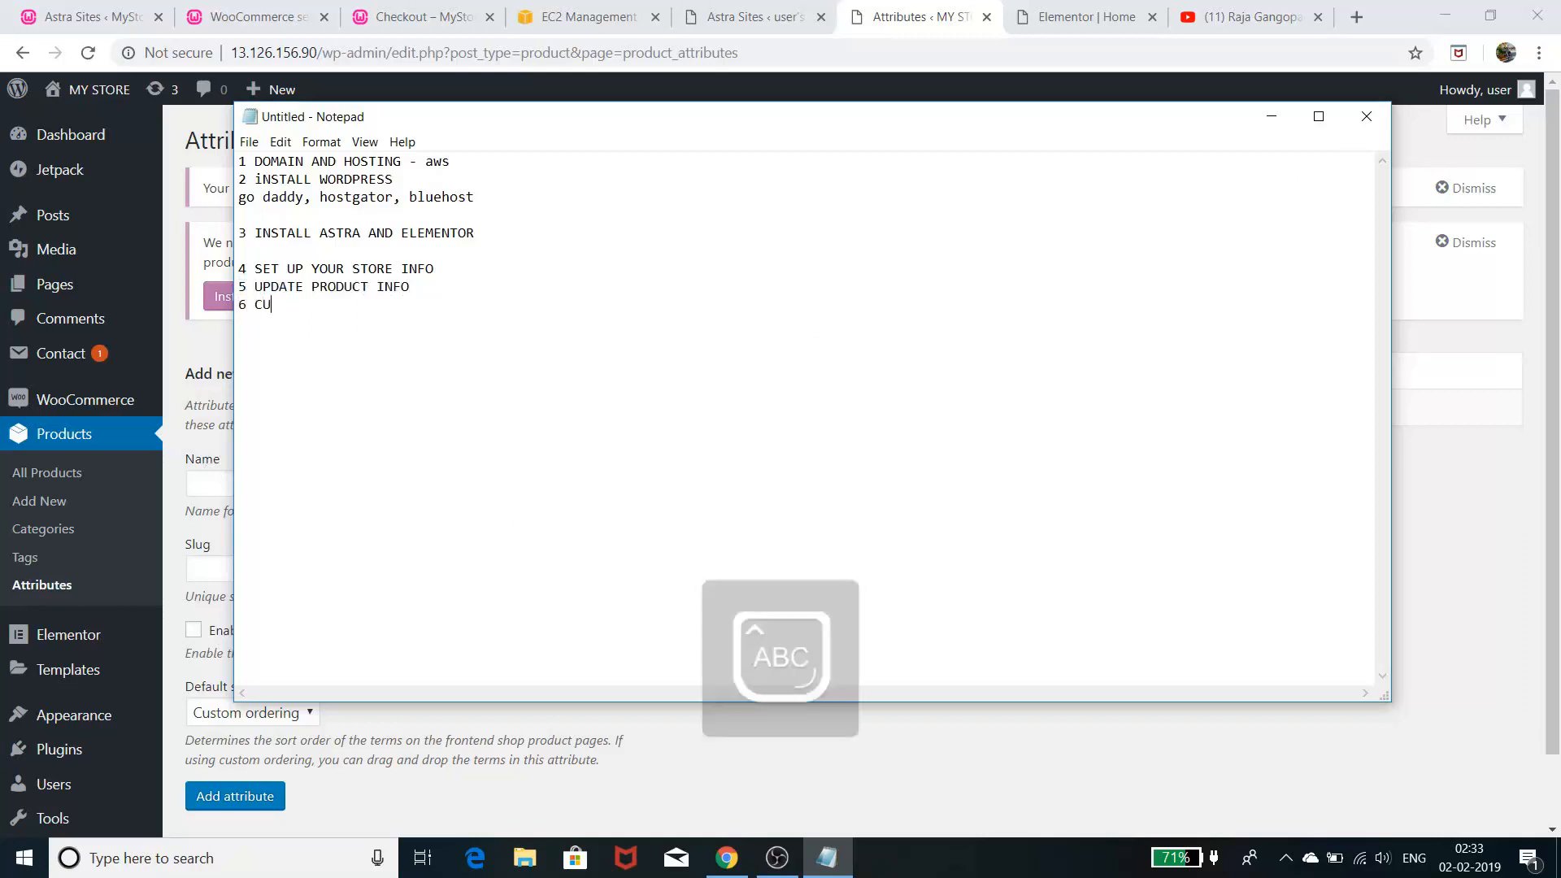
pyautogui.write('STOM')
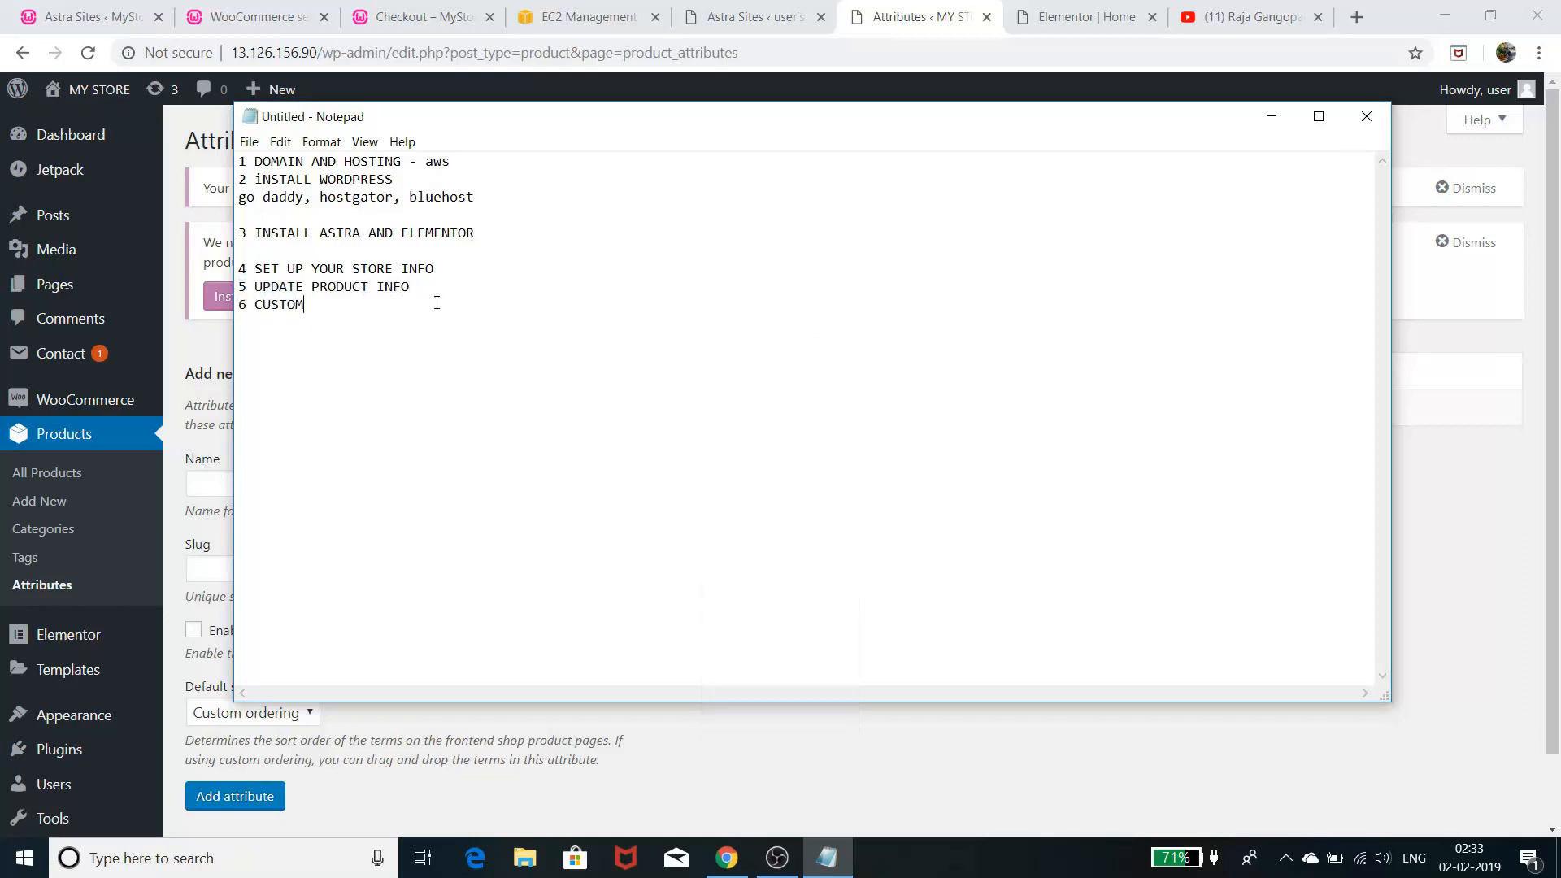
pyautogui.write('IZE WEBSITE USING ELEMENTOR')
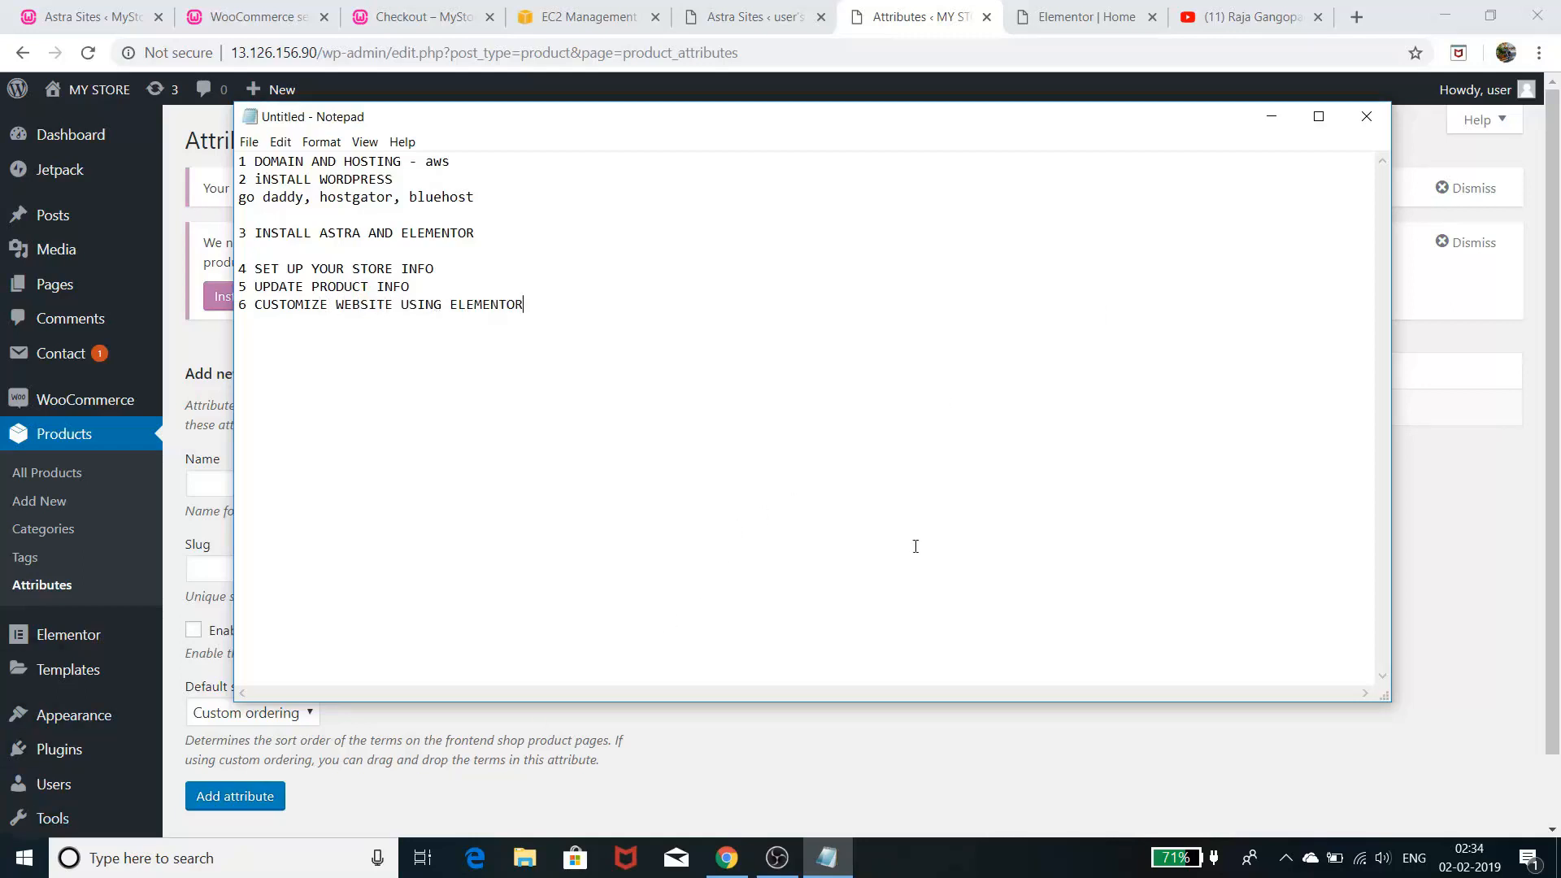
pyautogui.click(1273, 117)
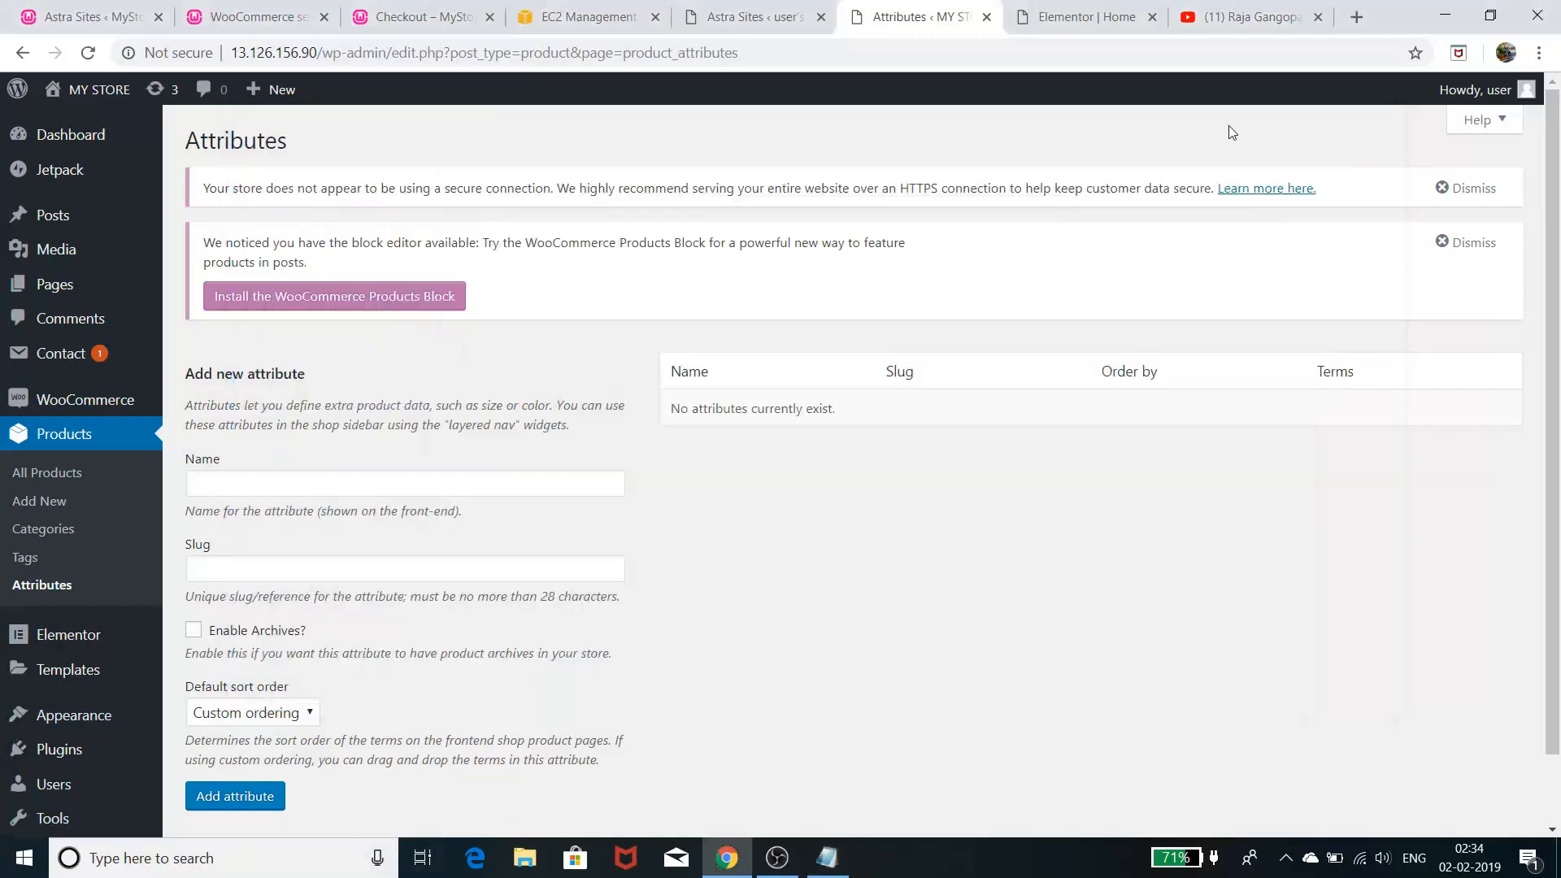
# - On the Elementor Home page, delete the Testimonials section, then undo to restore it
pyautogui.click(1090, 15)
pyautogui.scroll(15, 1022, 384)
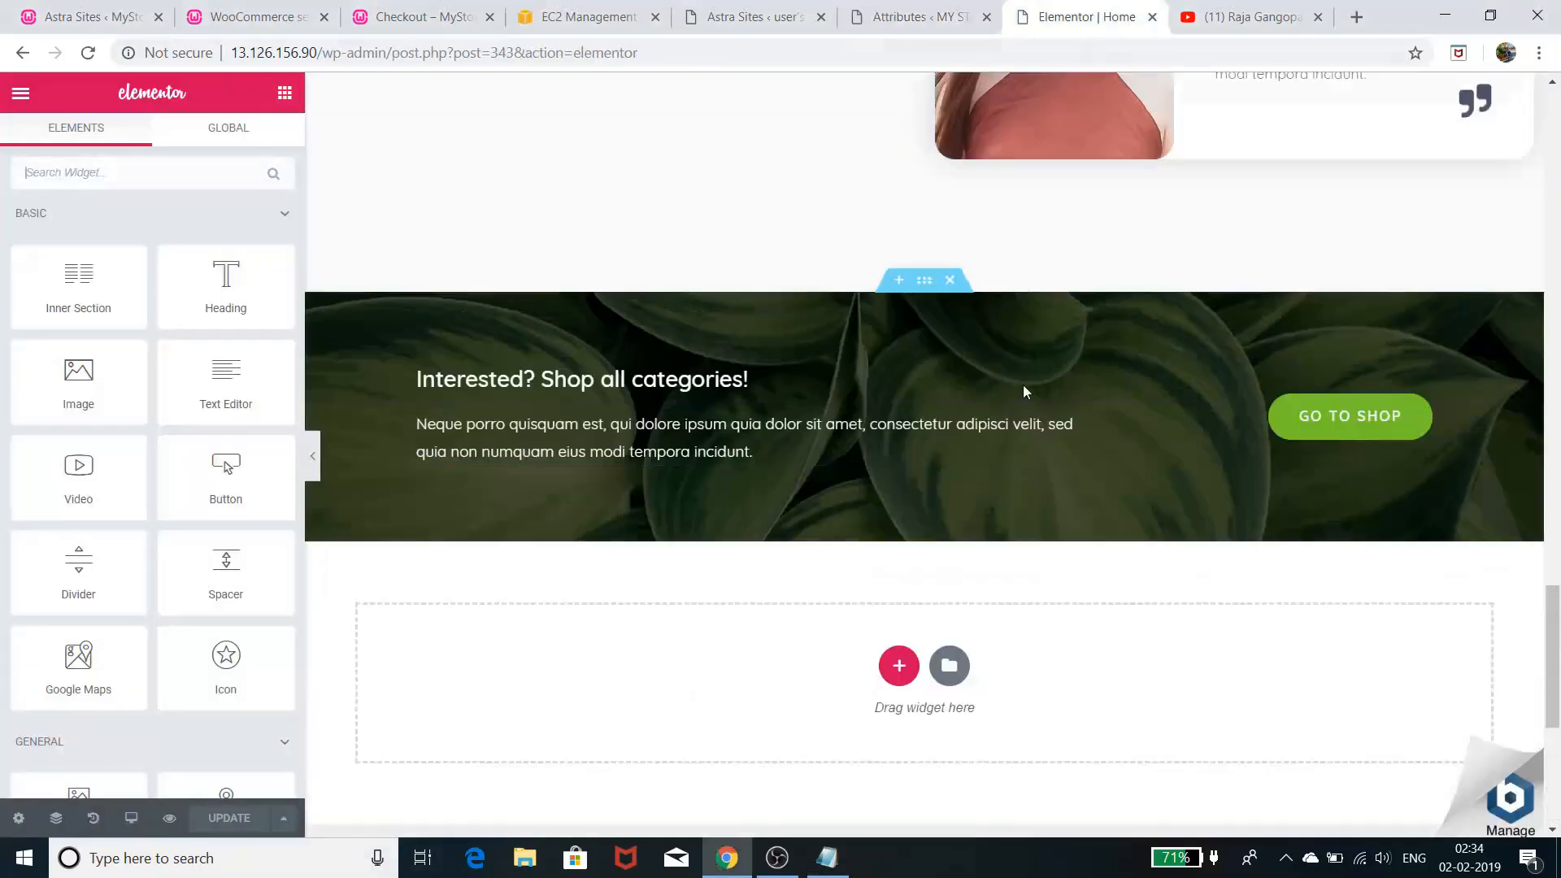
pyautogui.scroll(-5, 1027, 398)
pyautogui.scroll(-3, 1029, 398)
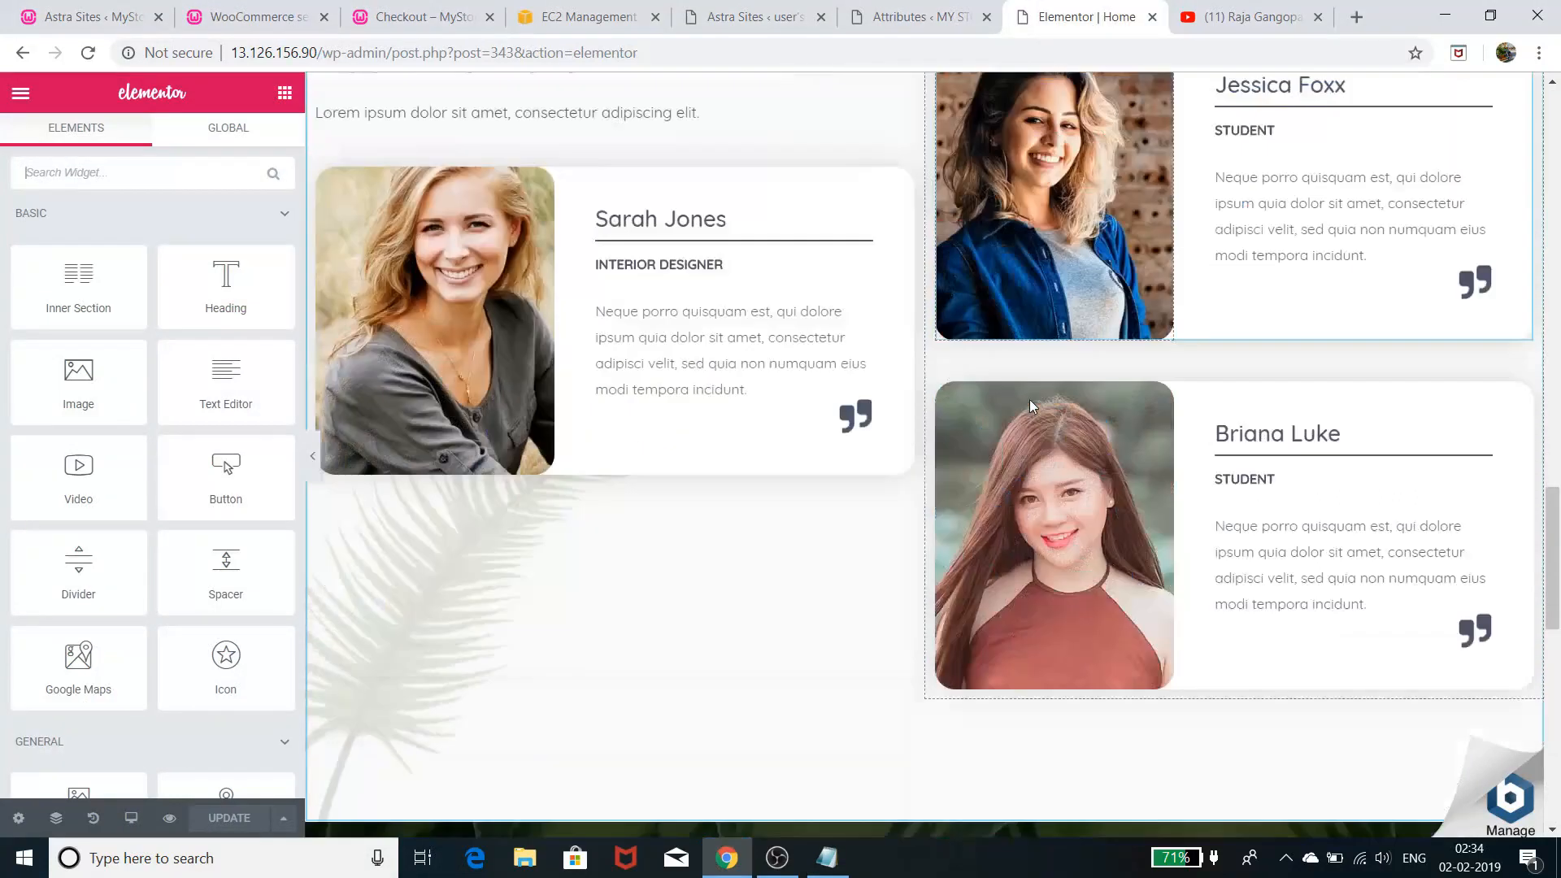
pyautogui.scroll(3, 1030, 399)
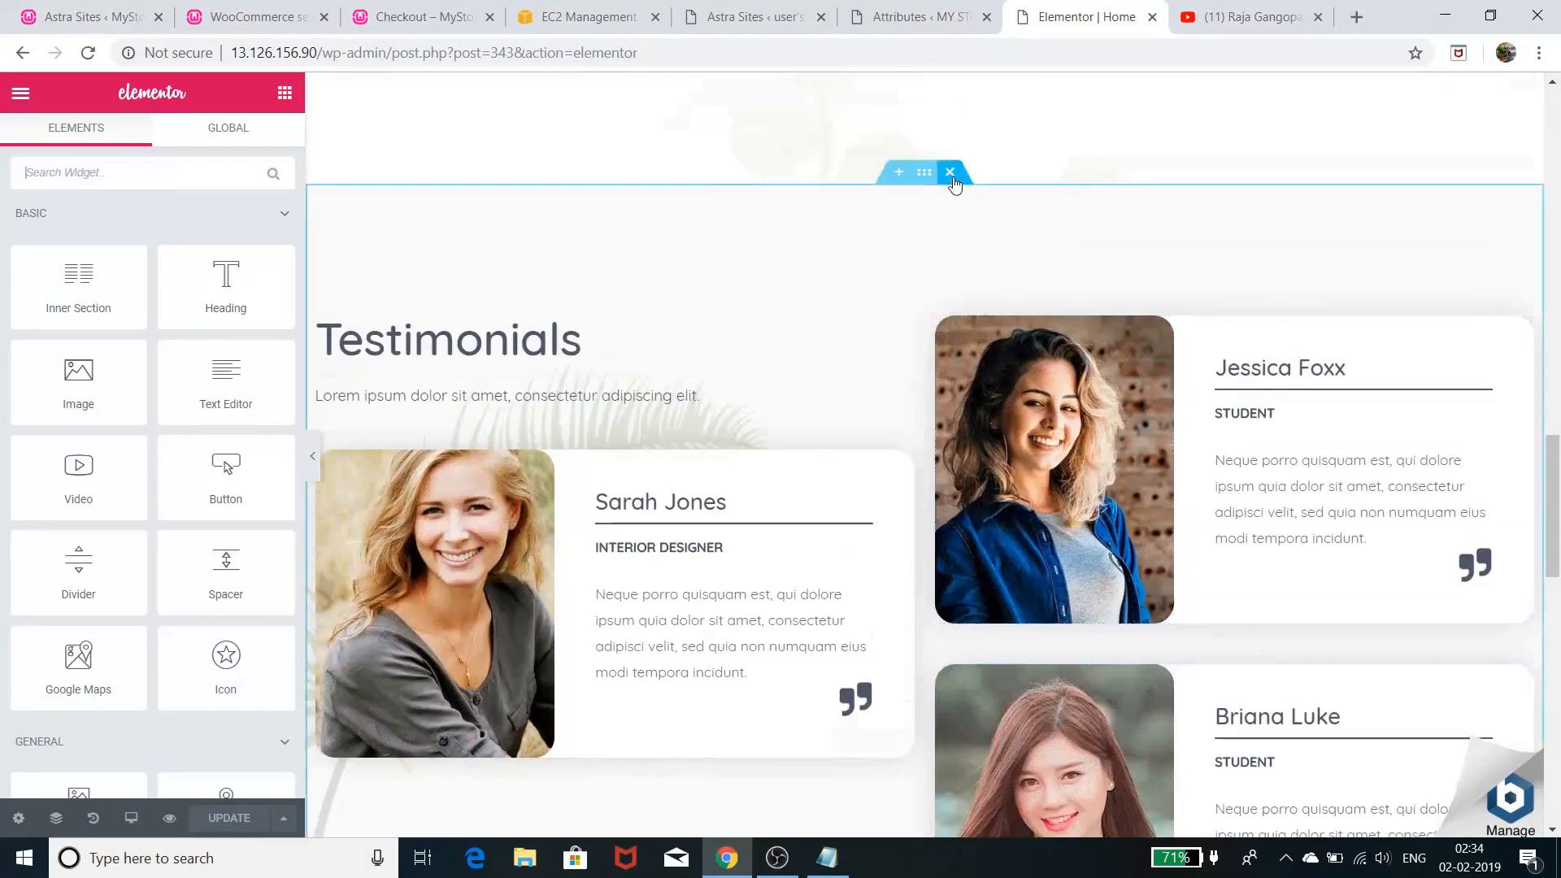
pyautogui.click(950, 171)
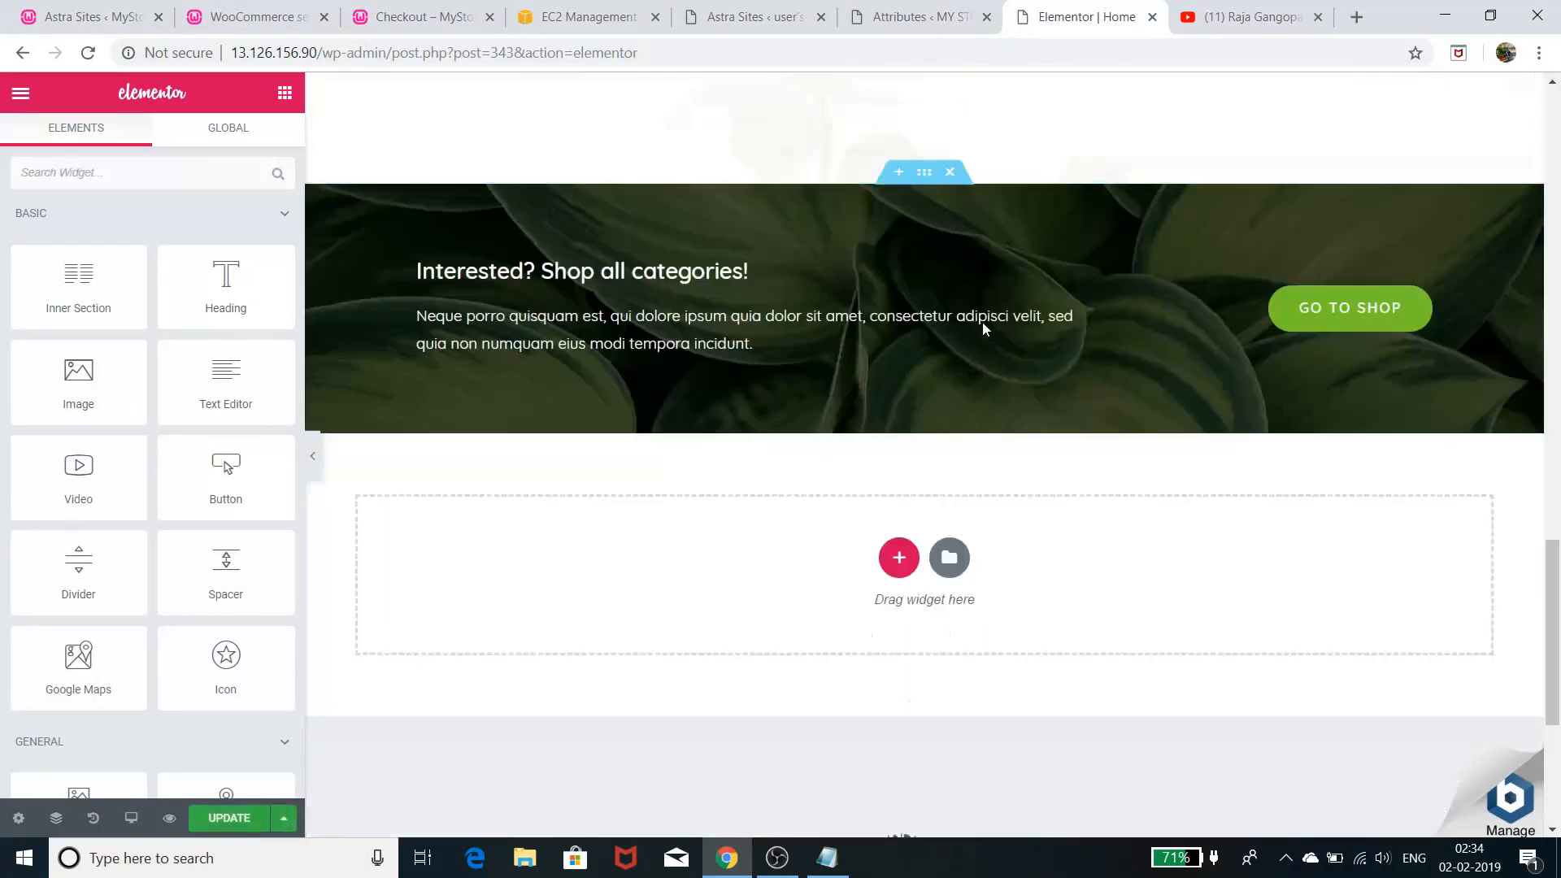
pyautogui.scroll(7, 992, 366)
pyautogui.scroll(-4, 1024, 440)
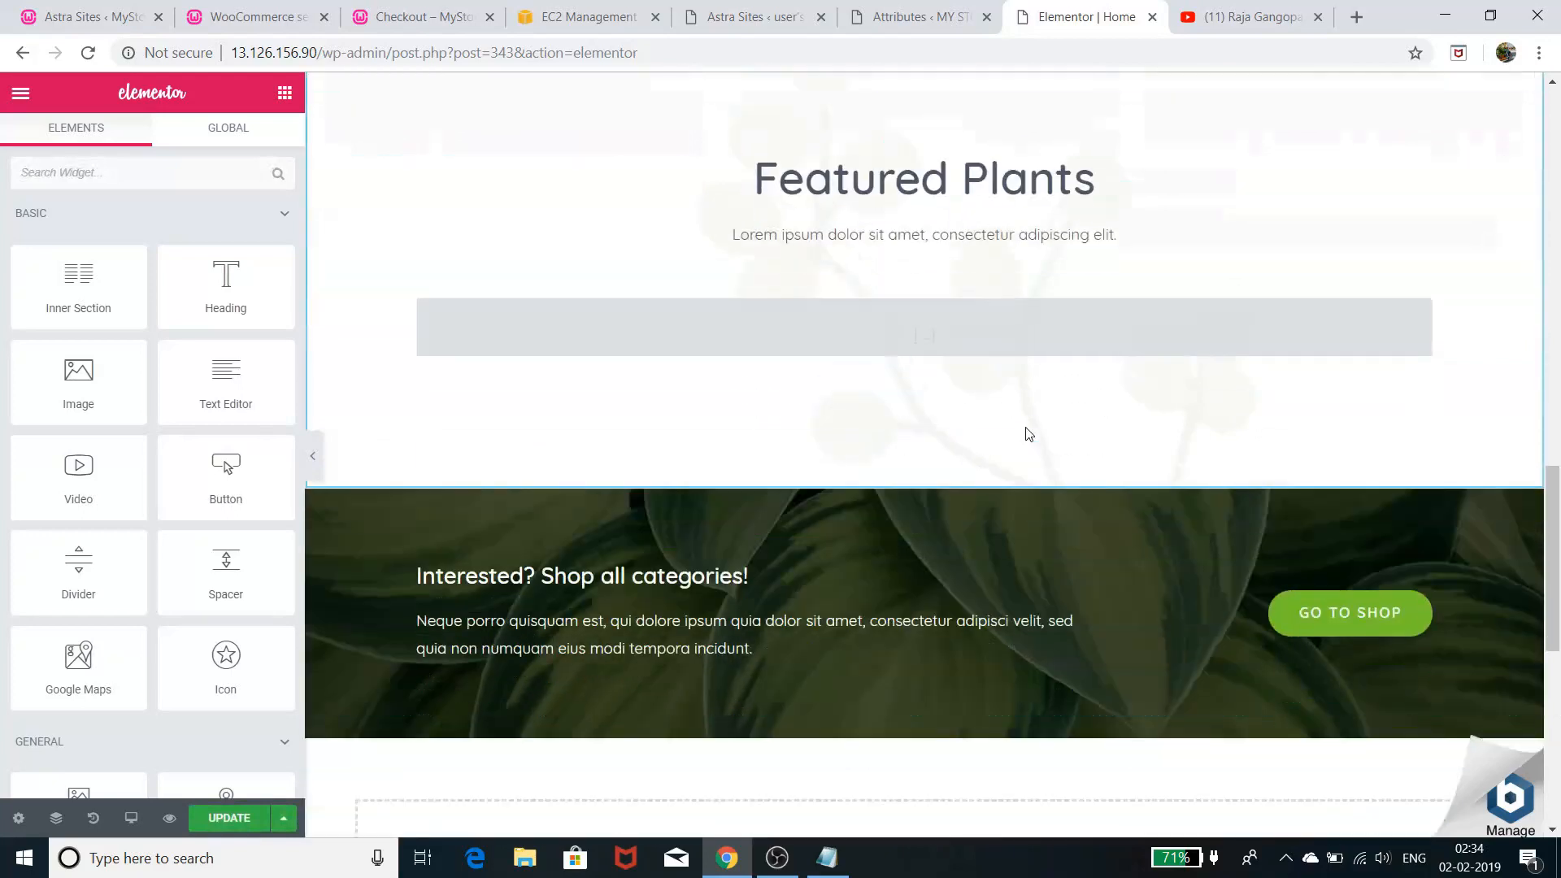
pyautogui.hotkey('ctrl', 'z')
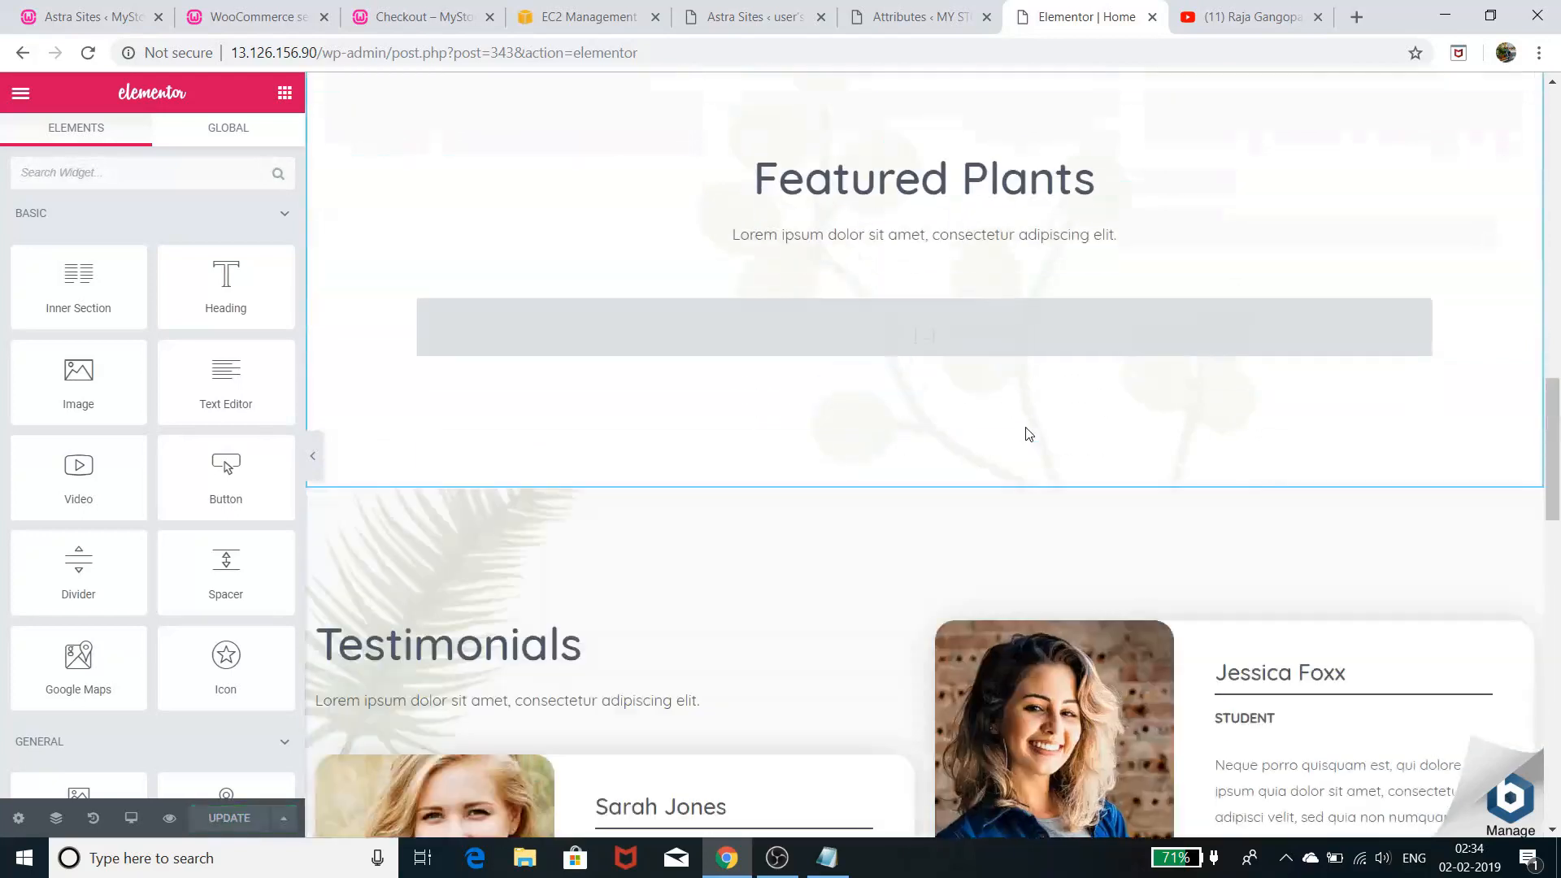
# - Scroll to the footer, collapse the editing panel, and return to the top in preview
pyautogui.scroll(-10, 1031, 512)
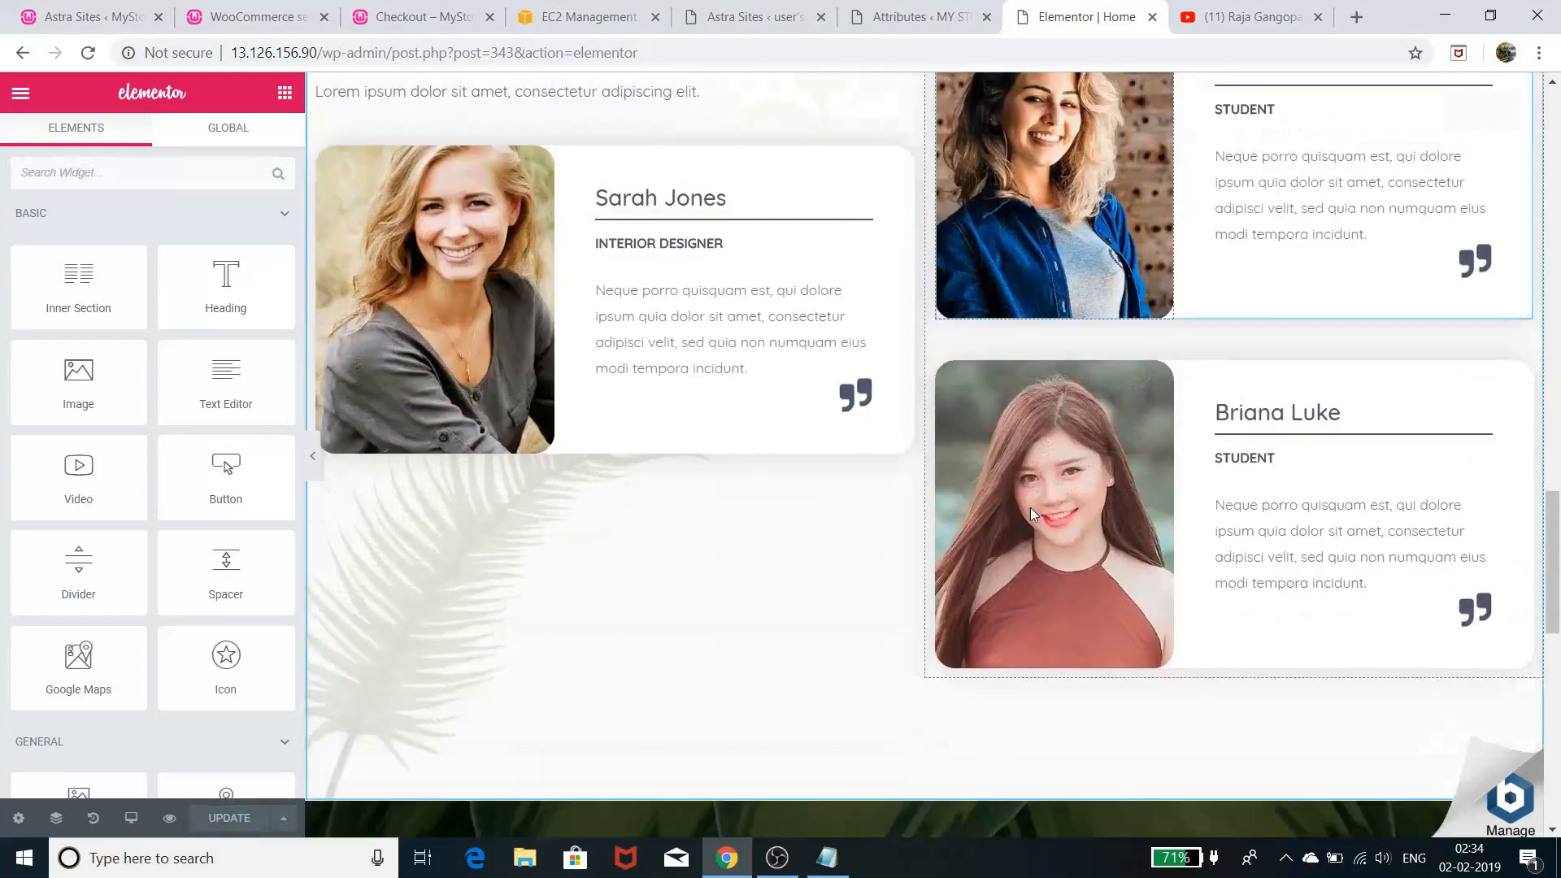
pyautogui.scroll(-7, 1031, 514)
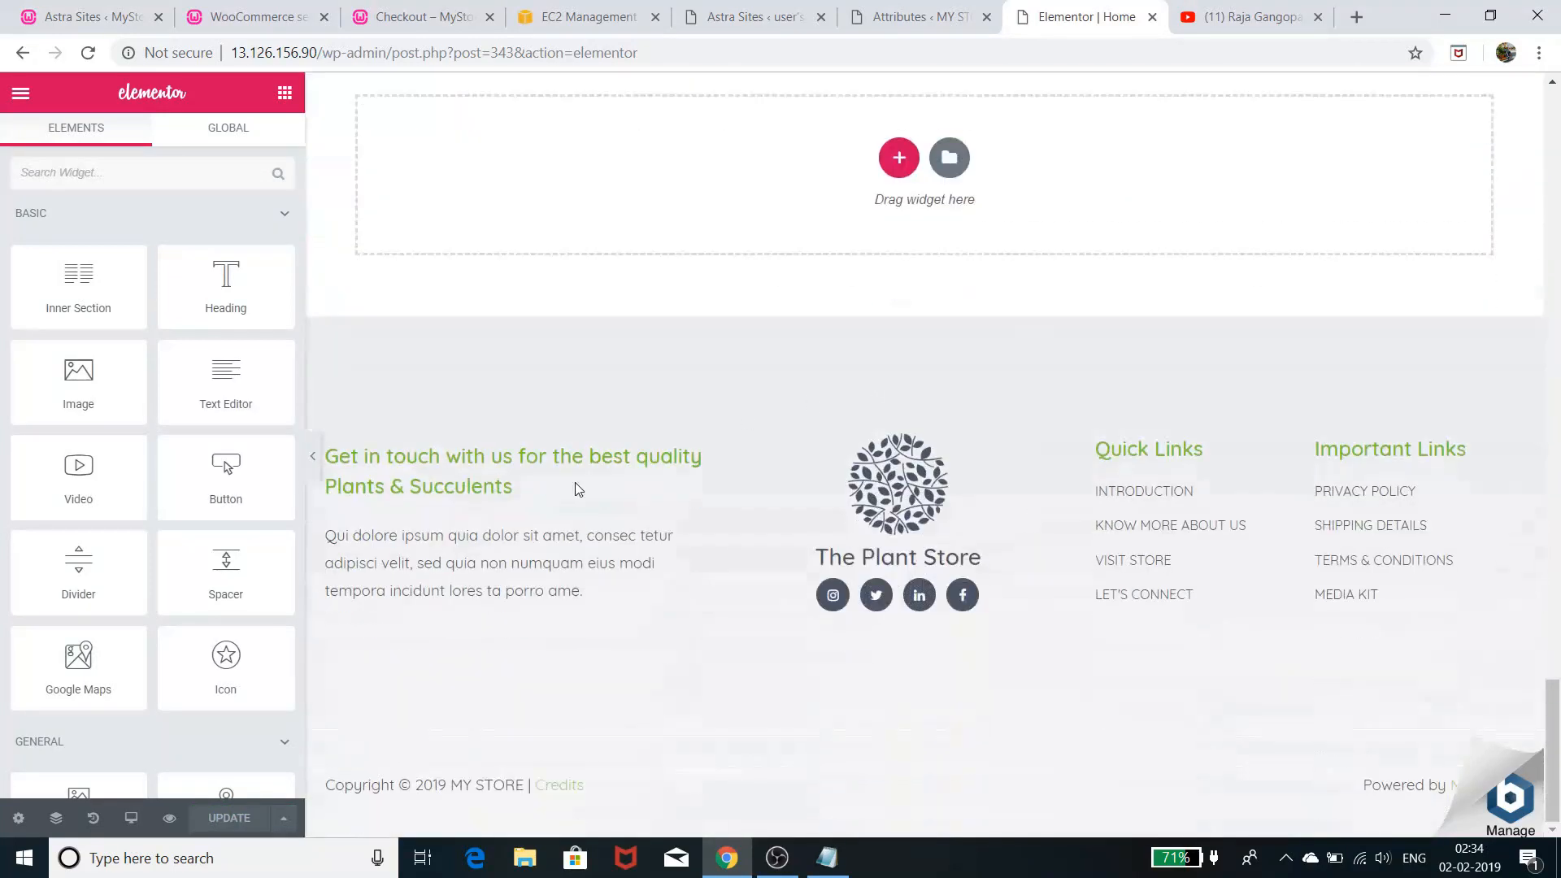
pyautogui.scroll(15, 648, 533)
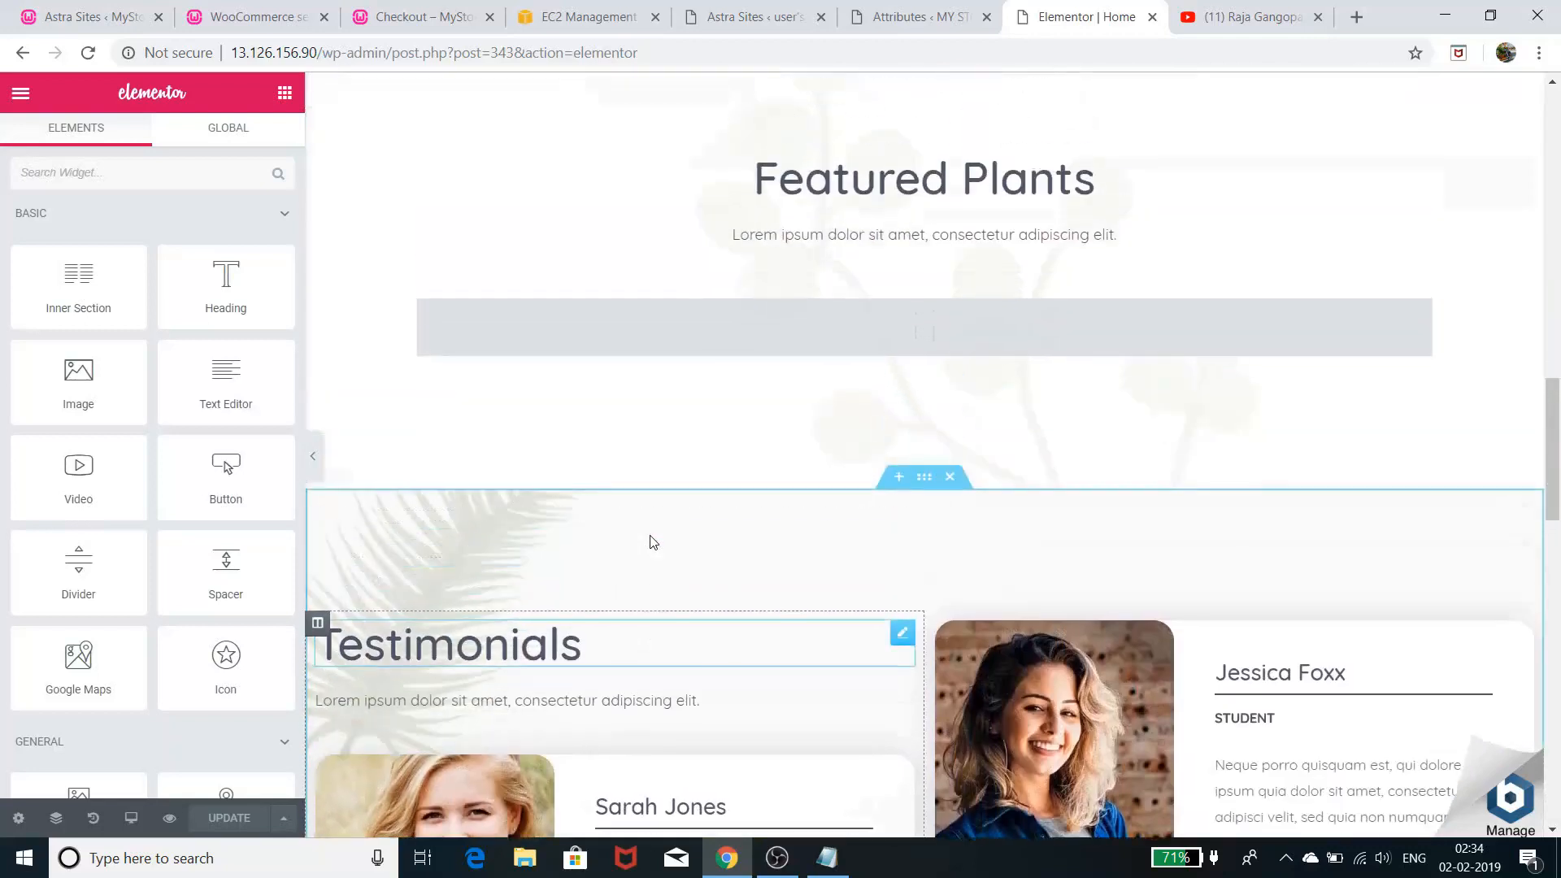
pyautogui.scroll(-15, 653, 543)
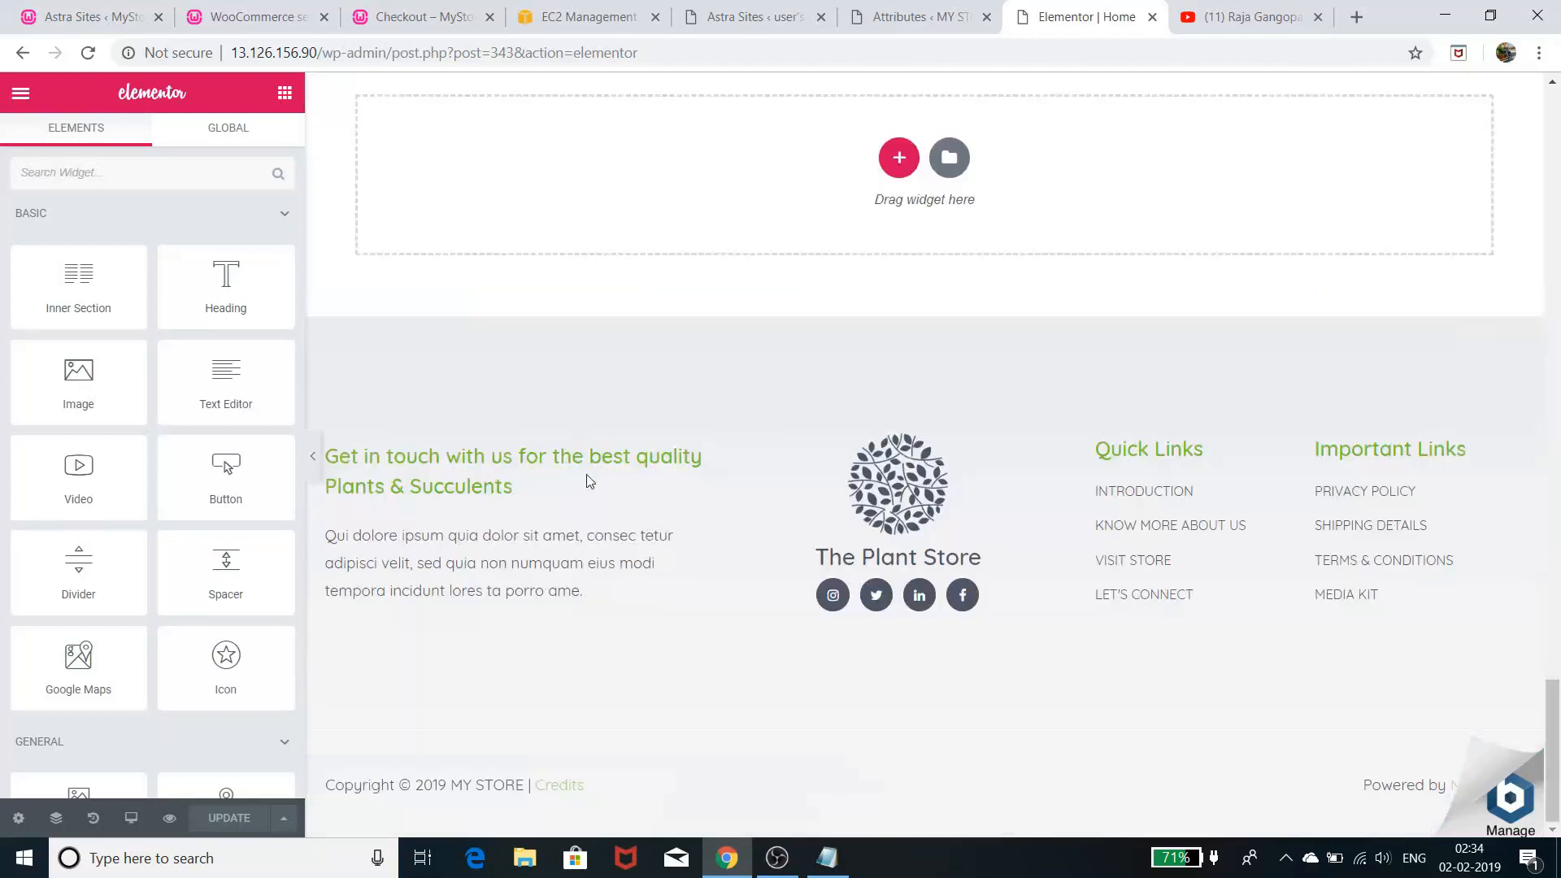
pyautogui.click(313, 456)
pyautogui.scroll(15, 599, 641)
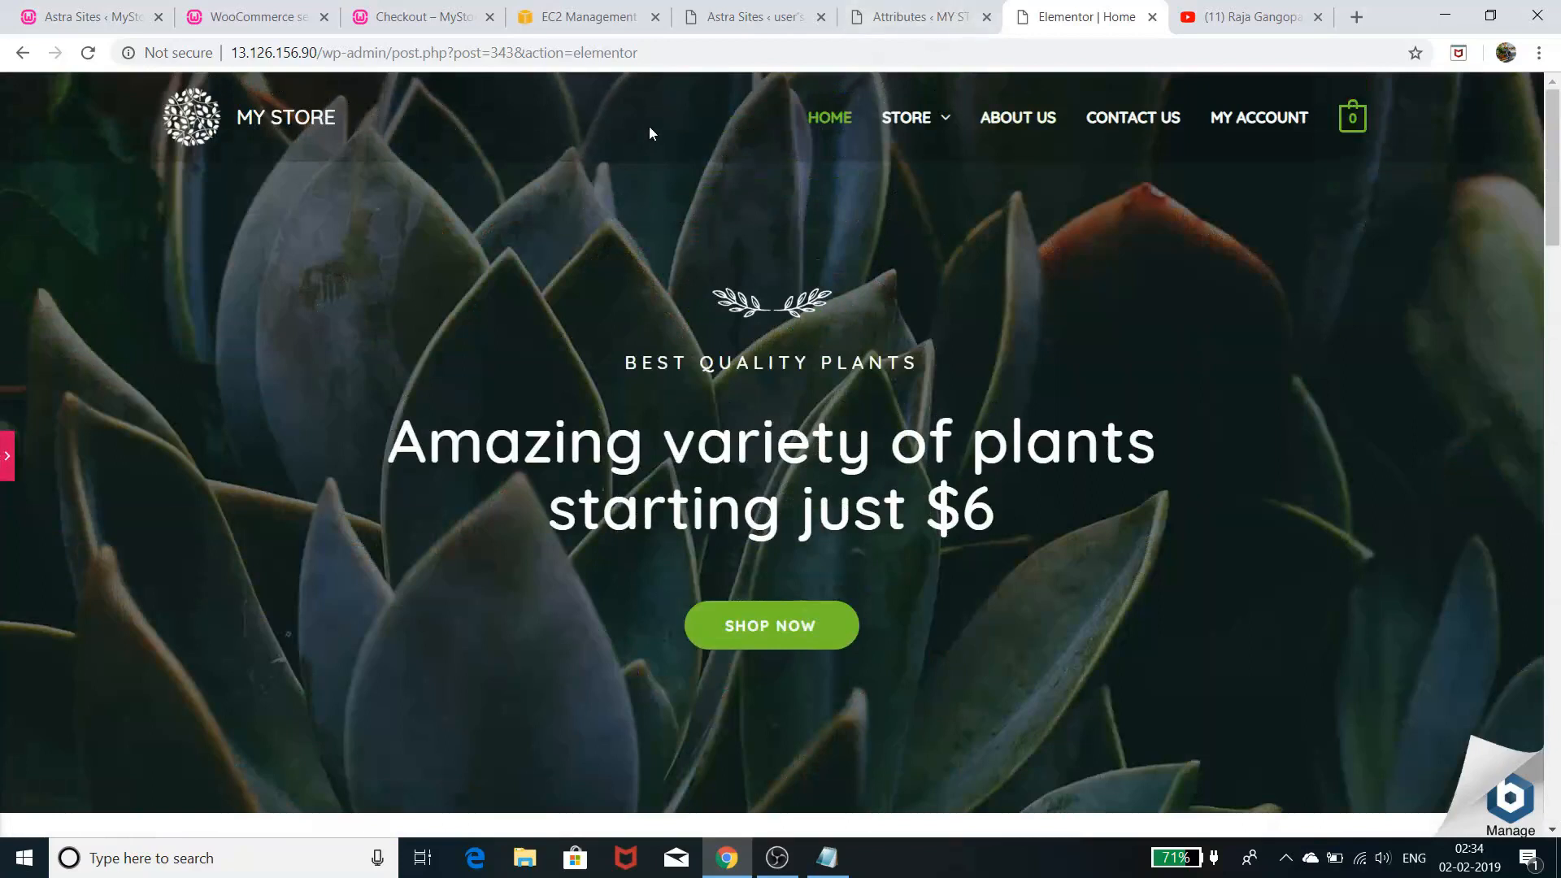
# - From the Attributes page, look through Appearance > Customize and close it
pyautogui.click(945, 7)
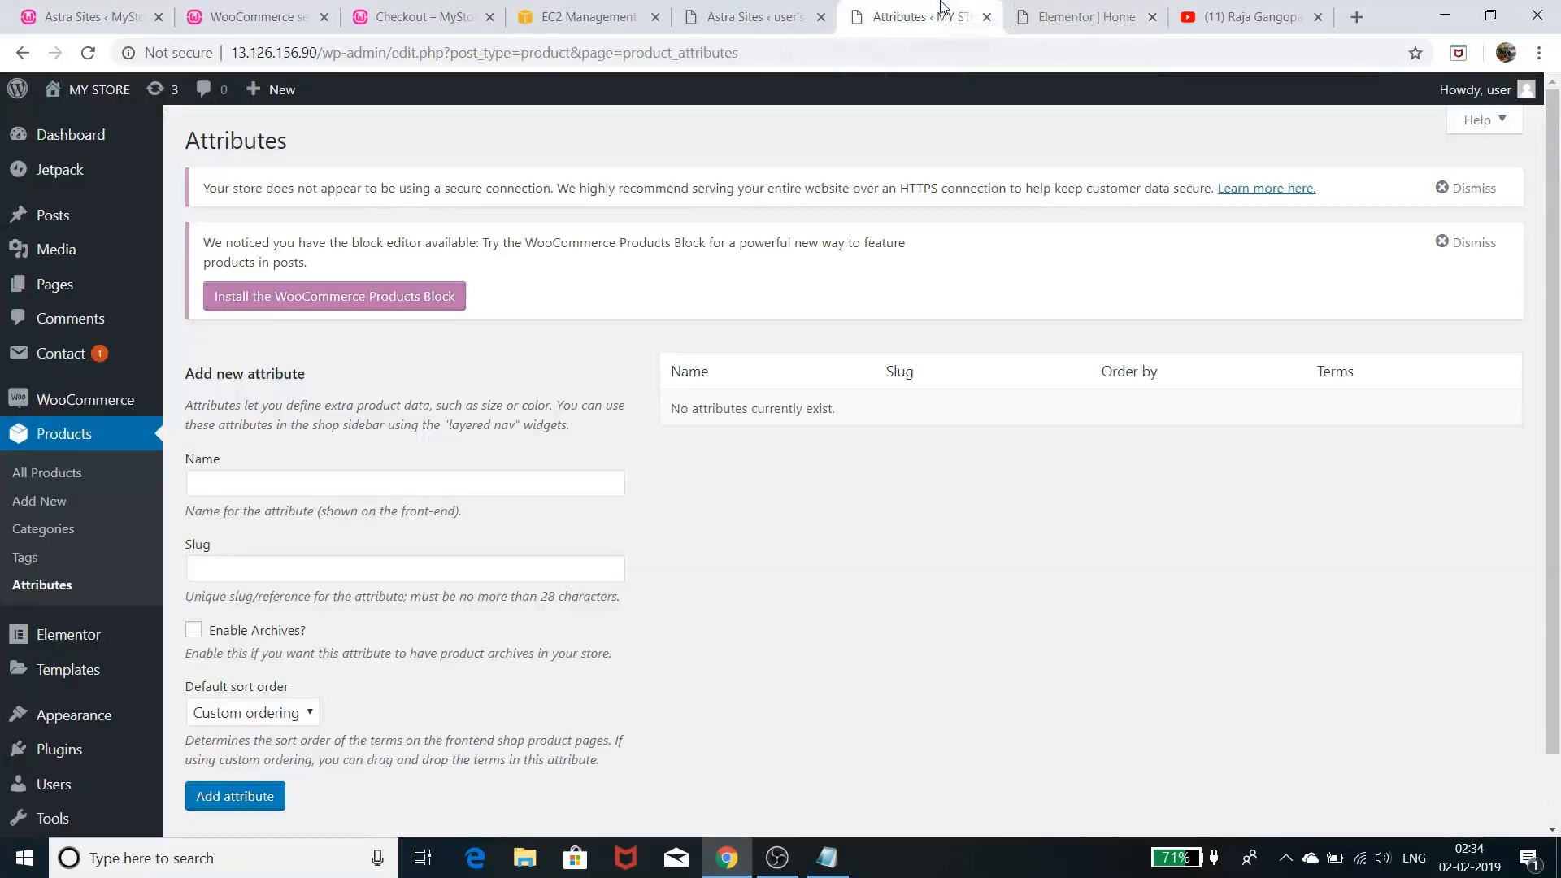
pyautogui.moveTo(81, 91)
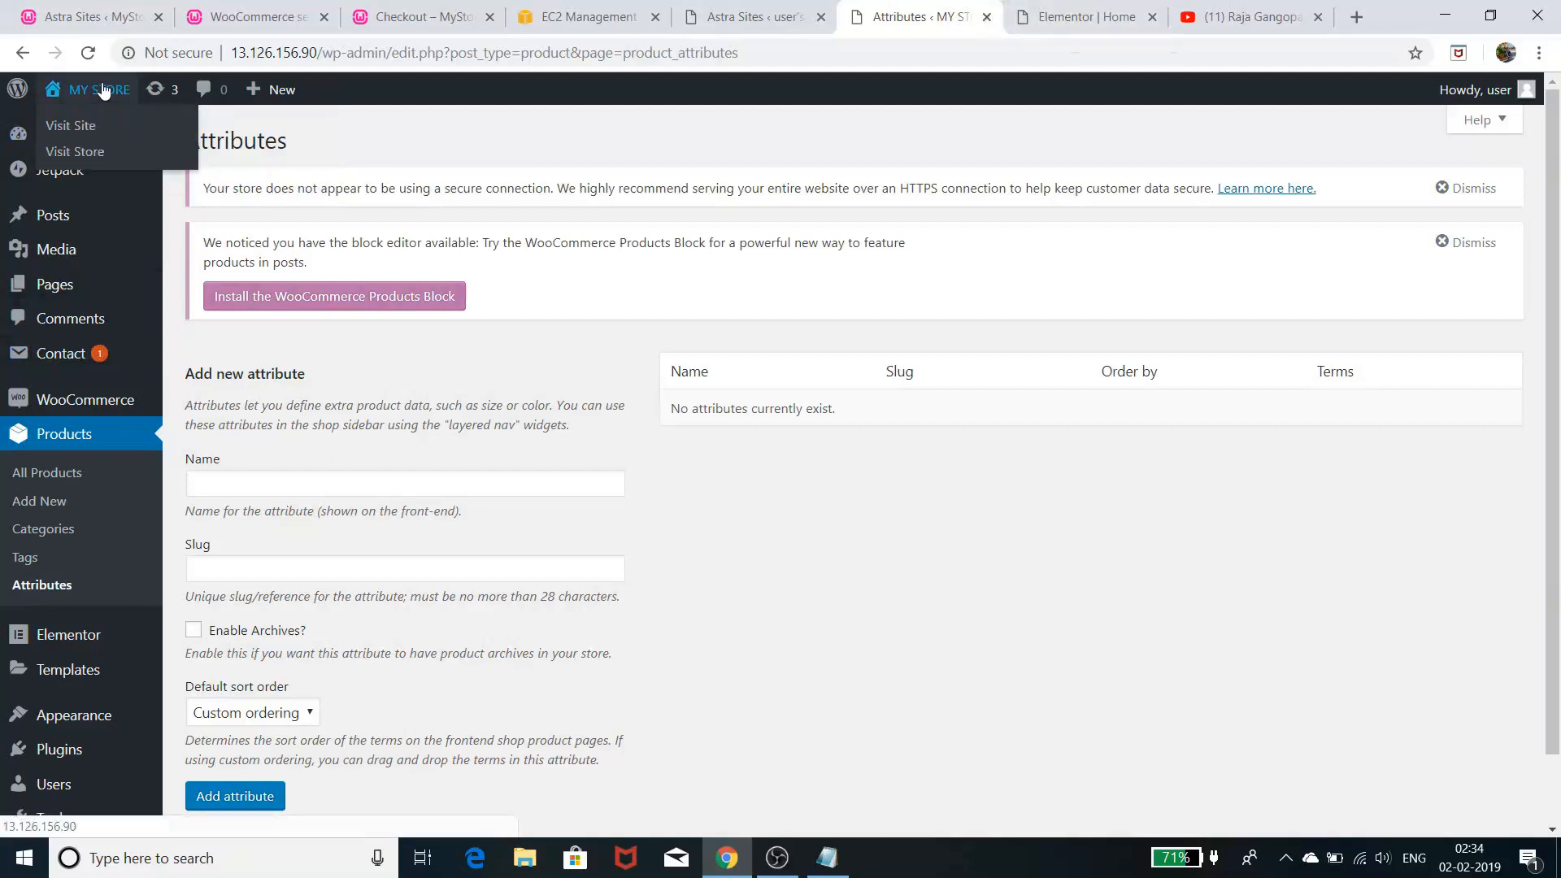
pyautogui.moveTo(73, 720)
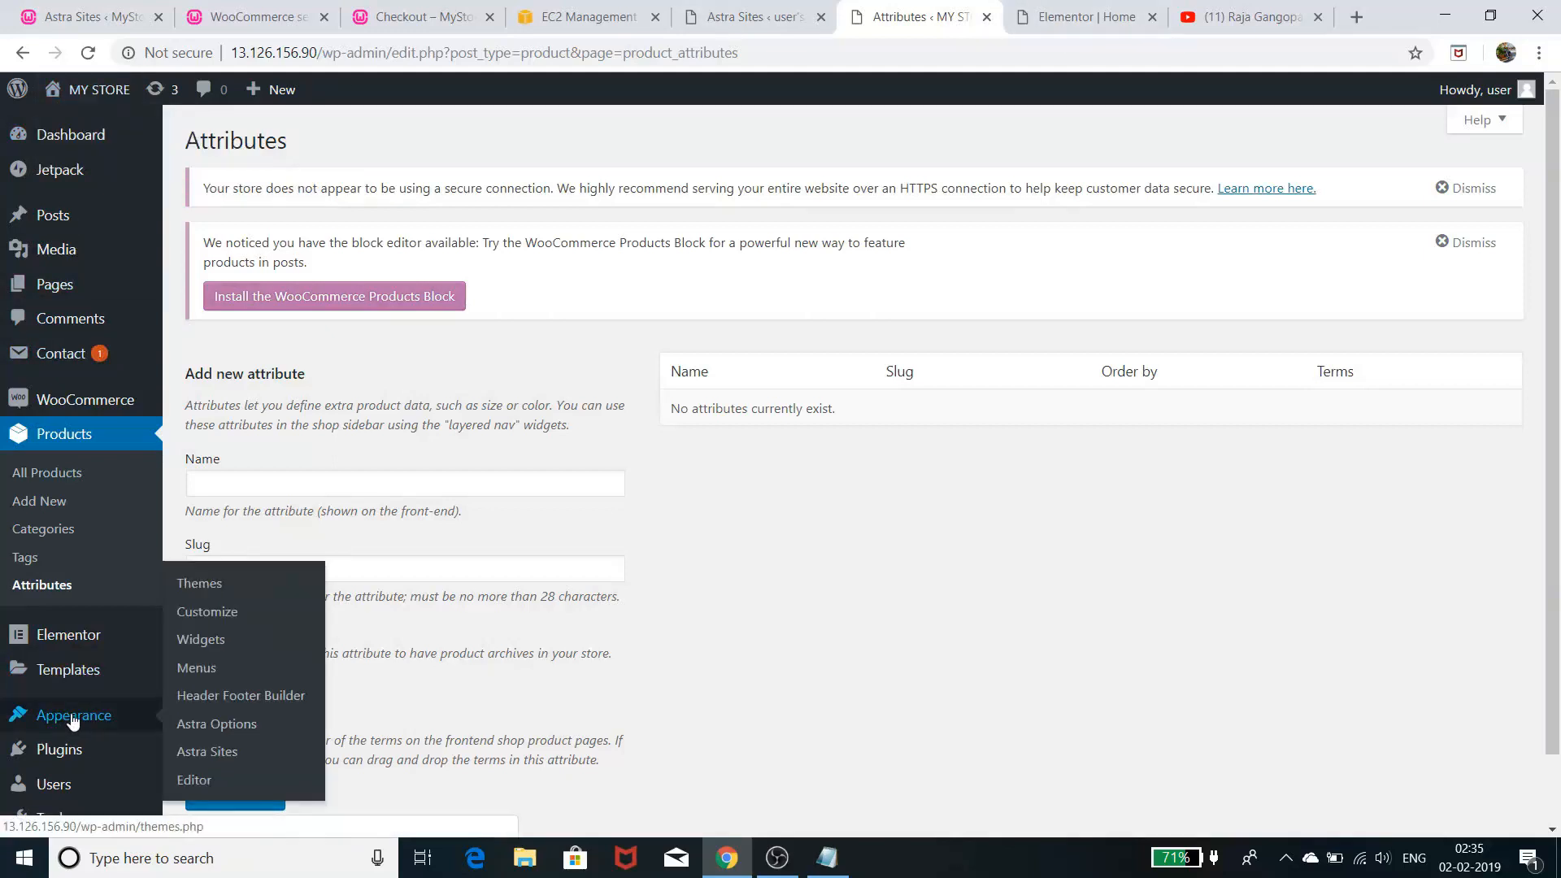
pyautogui.click(215, 612)
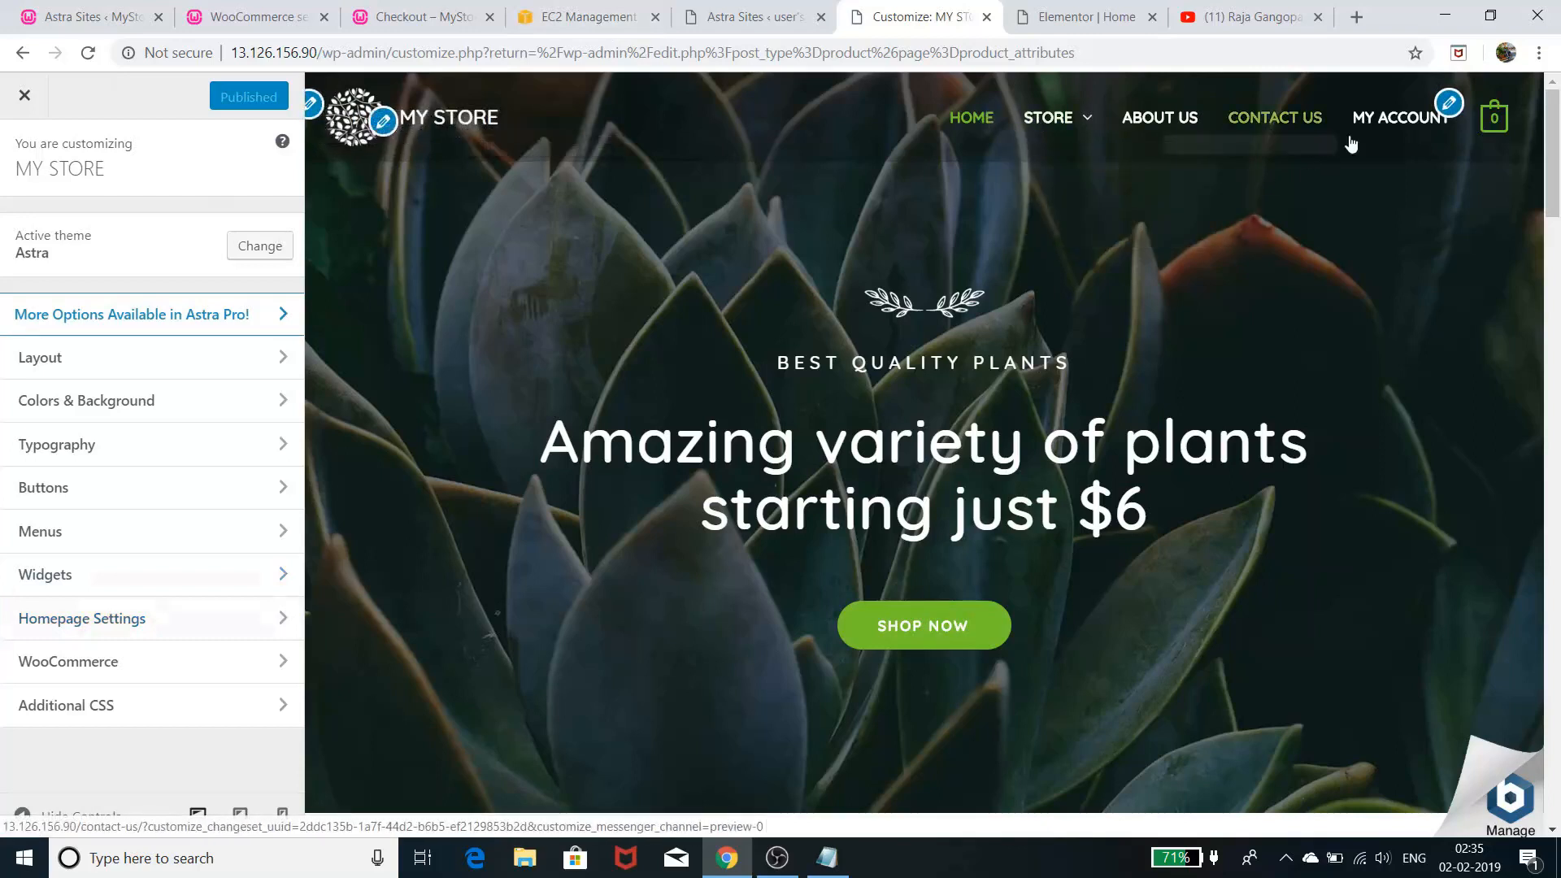
pyautogui.scroll(-20, 1083, 390)
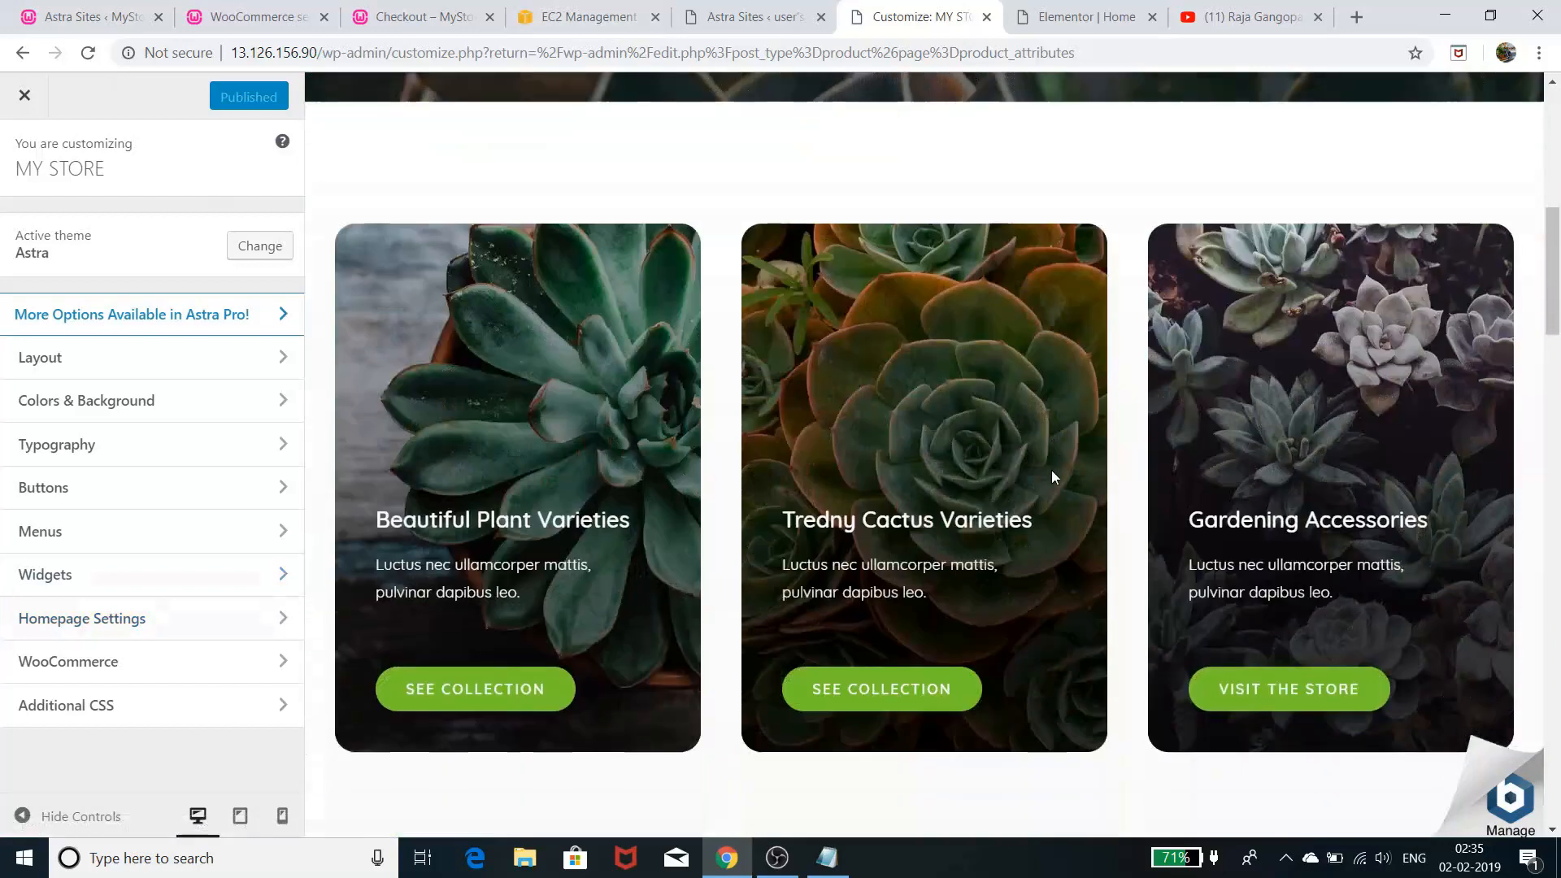
pyautogui.scroll(-10, 1054, 487)
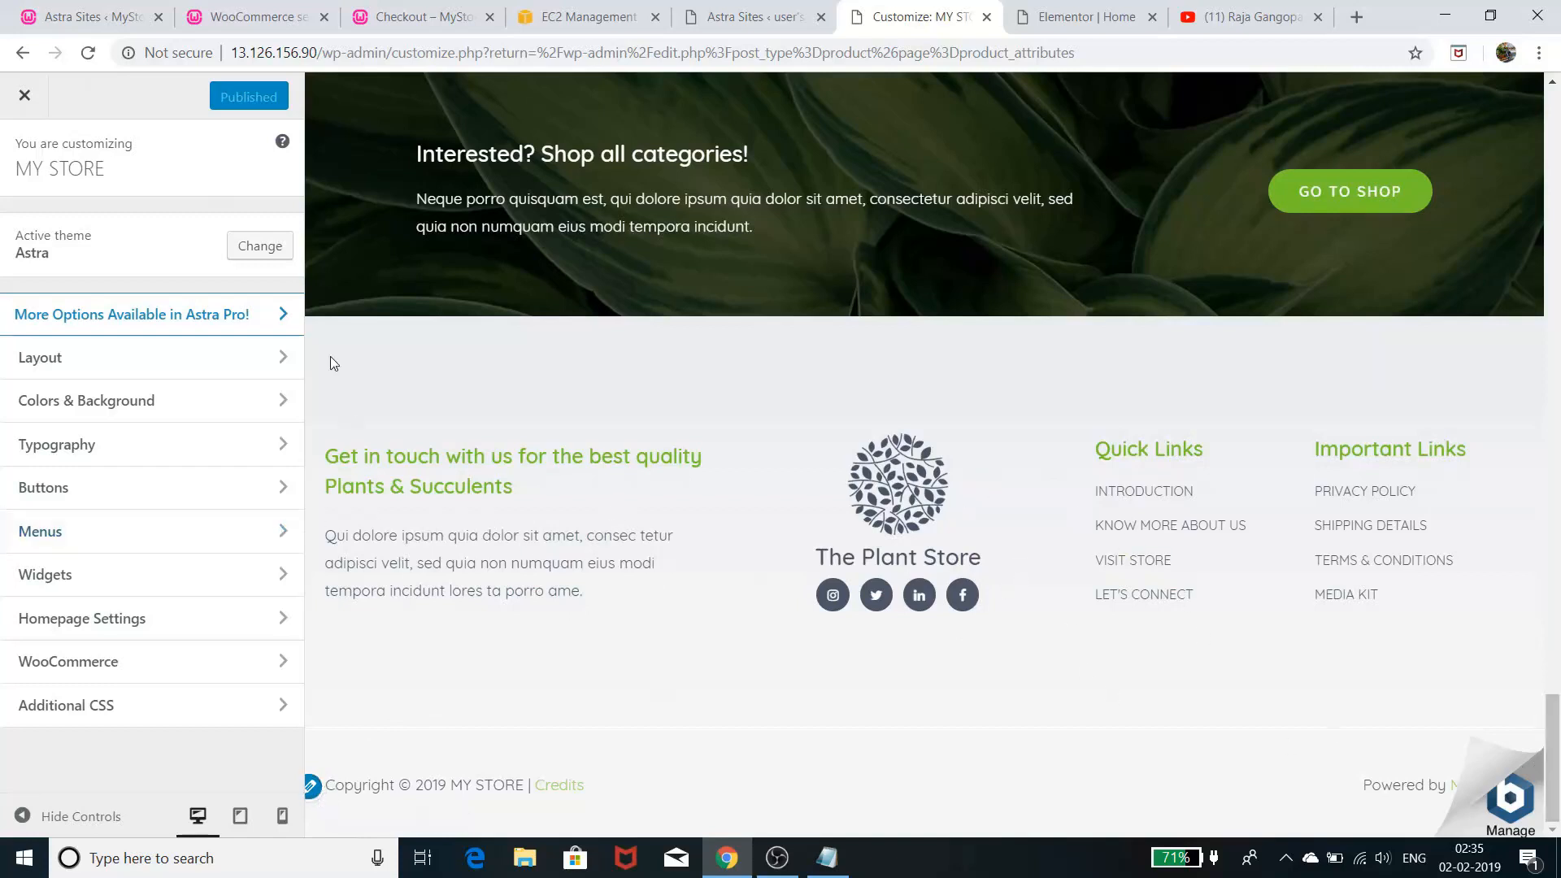
pyautogui.click(24, 97)
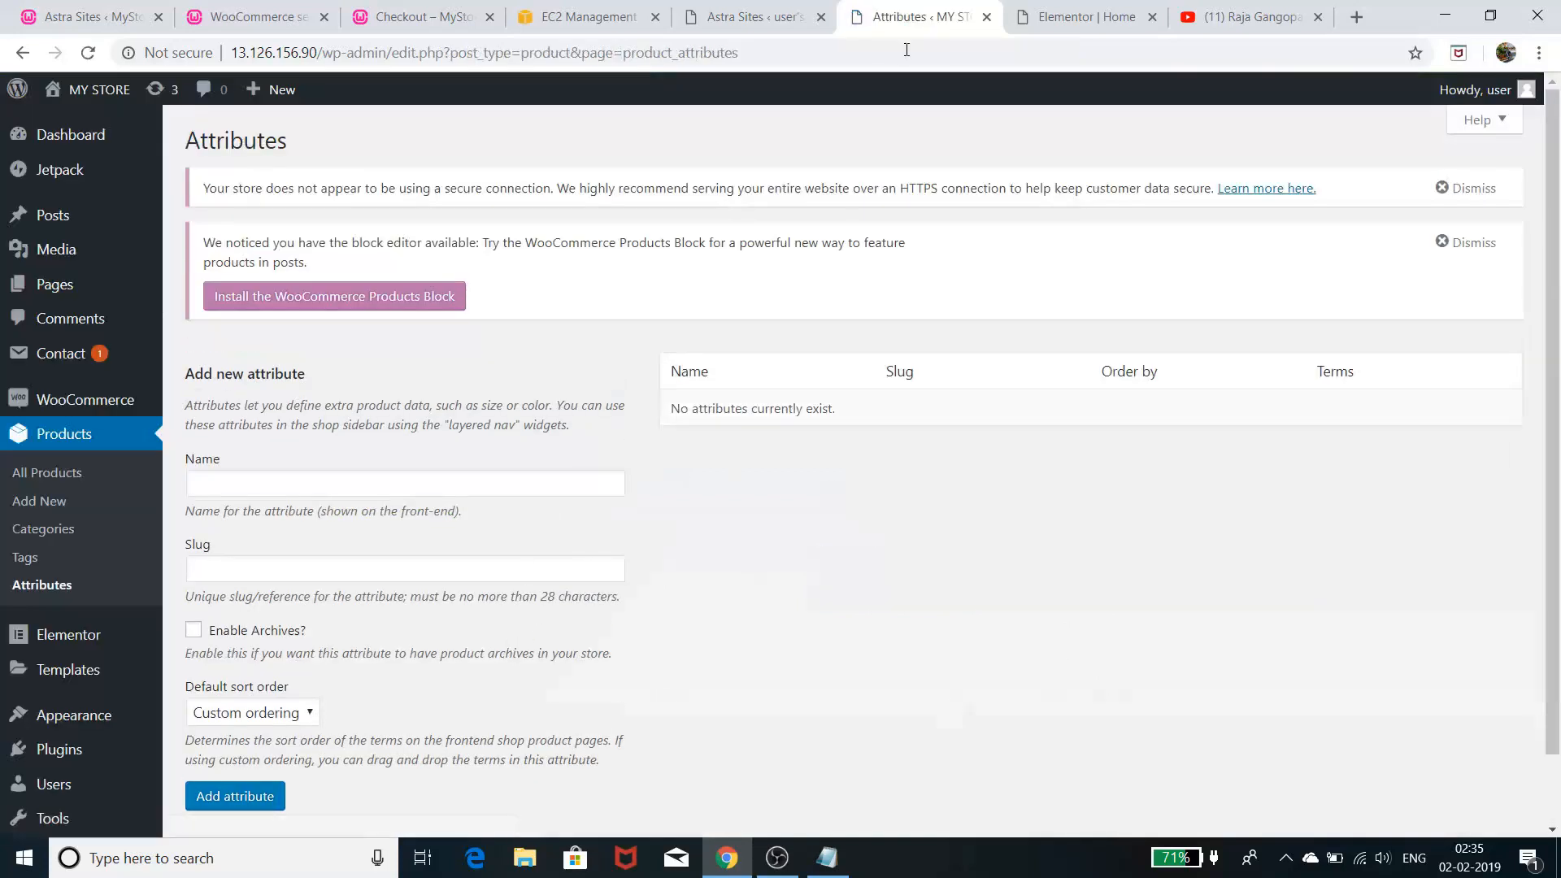
# - After checking the Home preview, use MY STORE > Visit Site and Edit with Elementor > Site Footer
pyautogui.click(1116, 18)
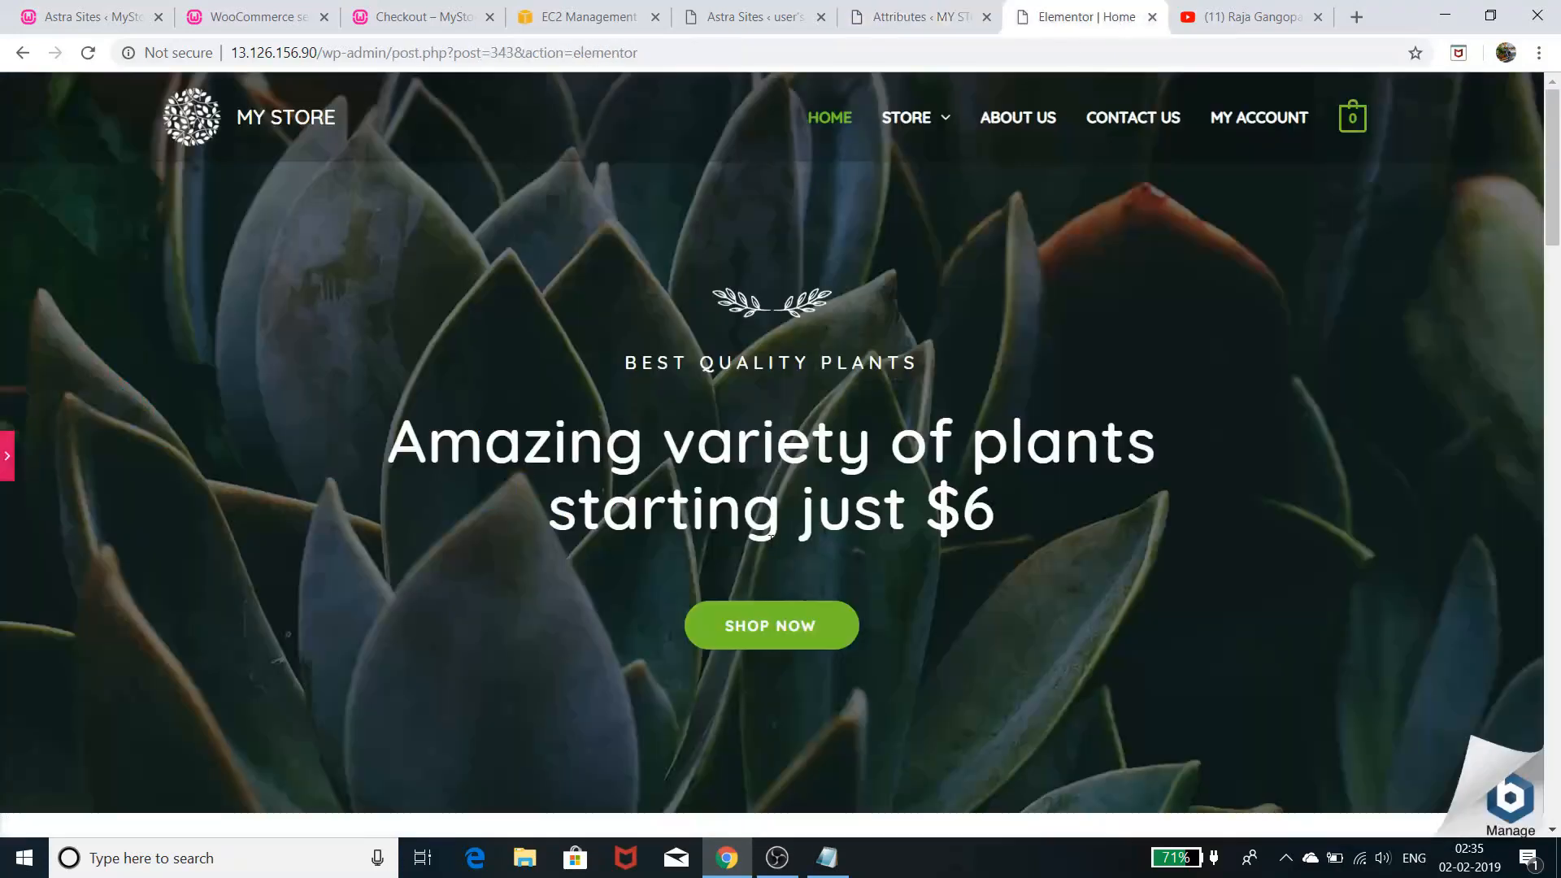
pyautogui.scroll(-20, 769, 569)
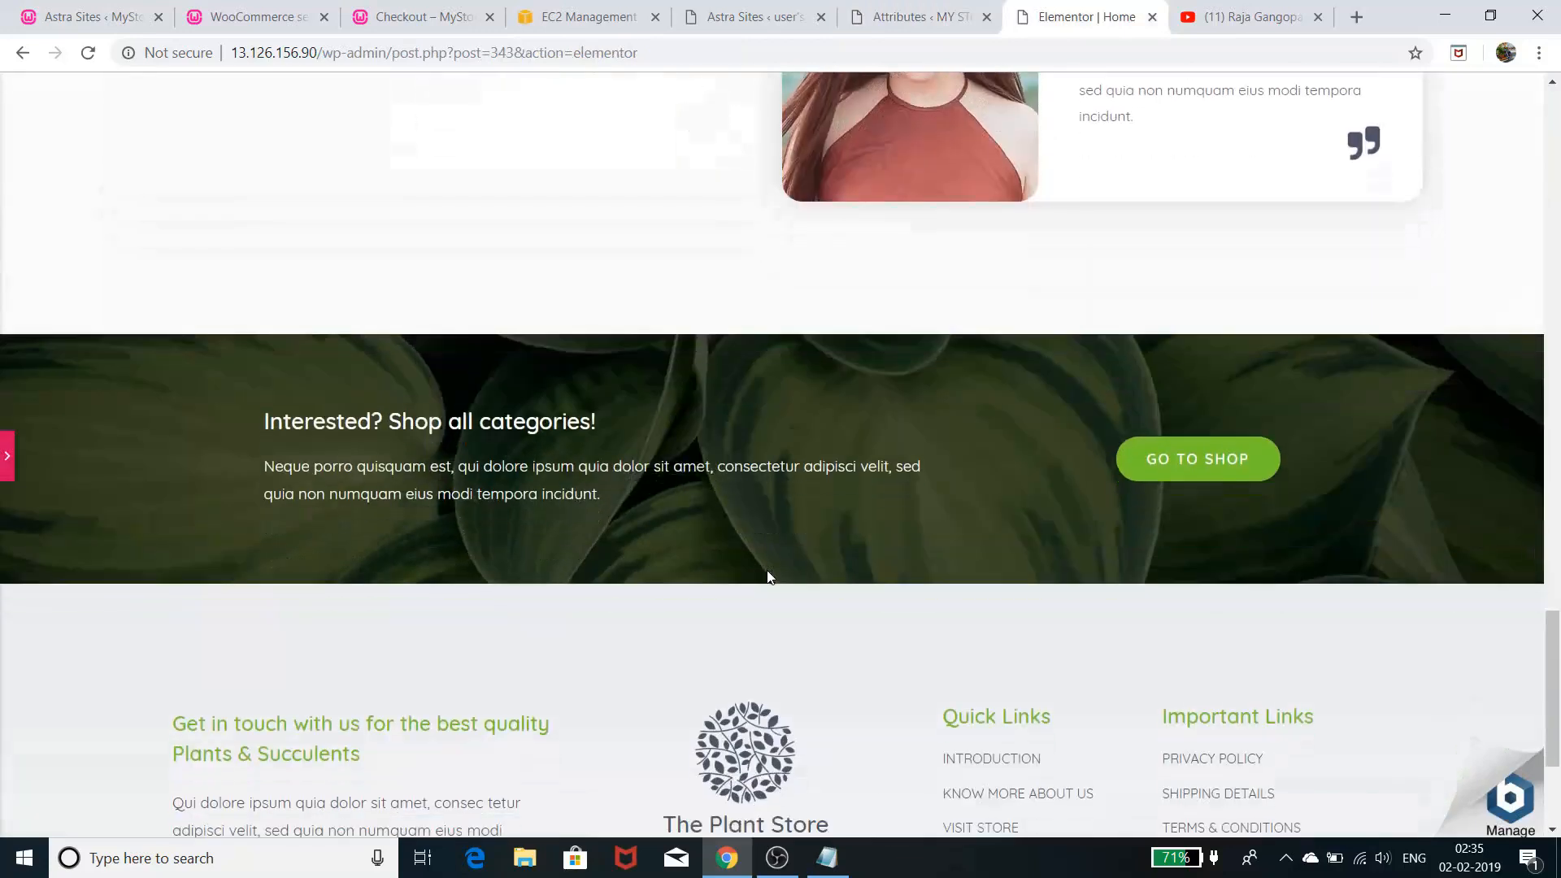
pyautogui.scroll(-3, 768, 577)
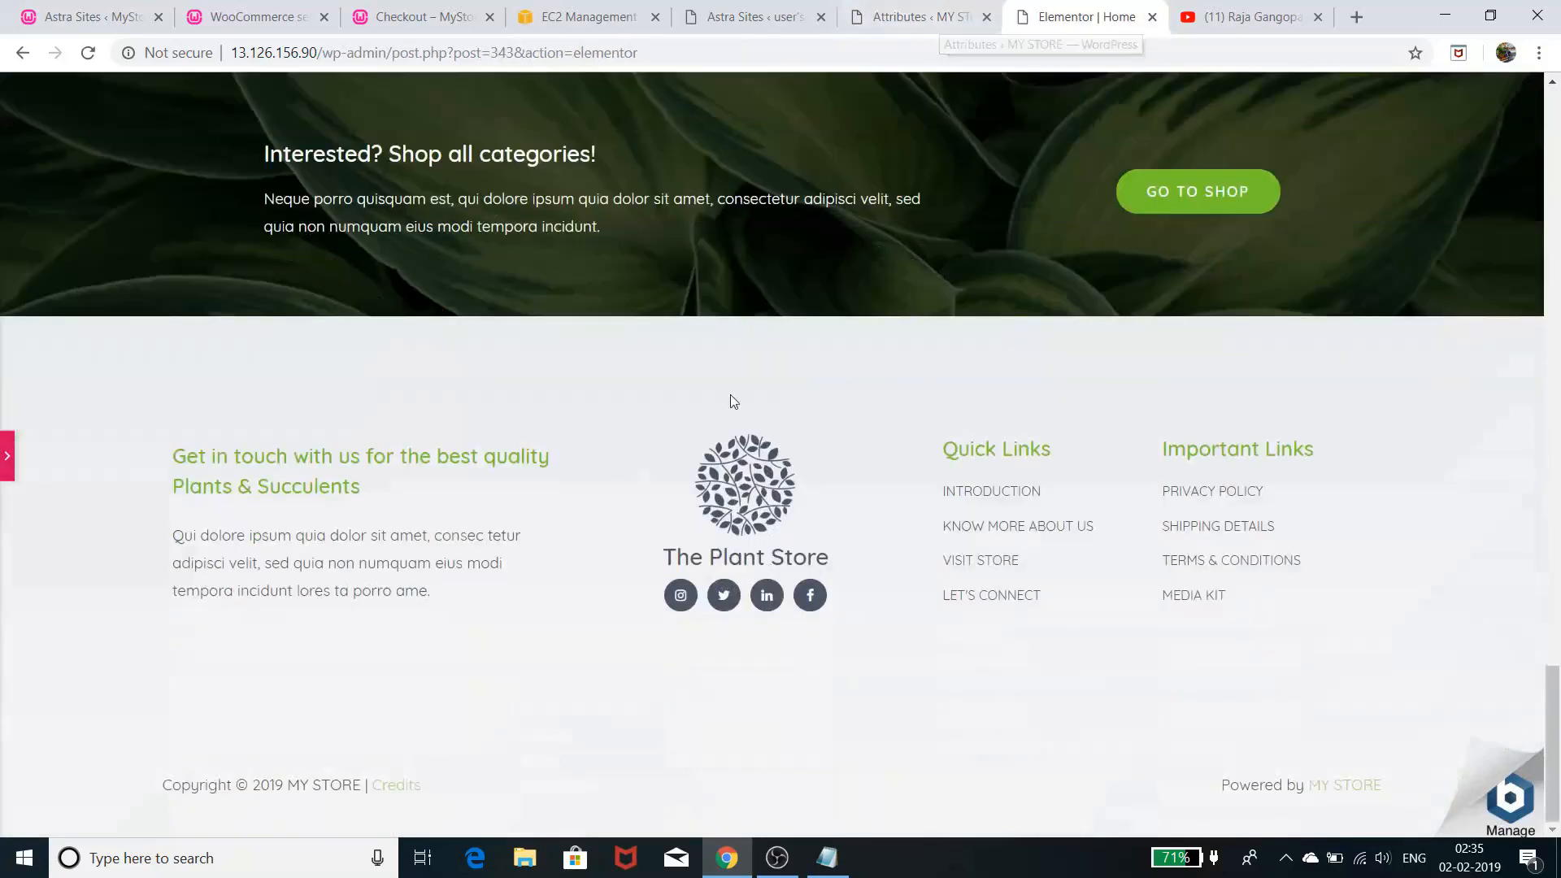
pyautogui.scroll(6, 730, 394)
pyautogui.click(958, 23)
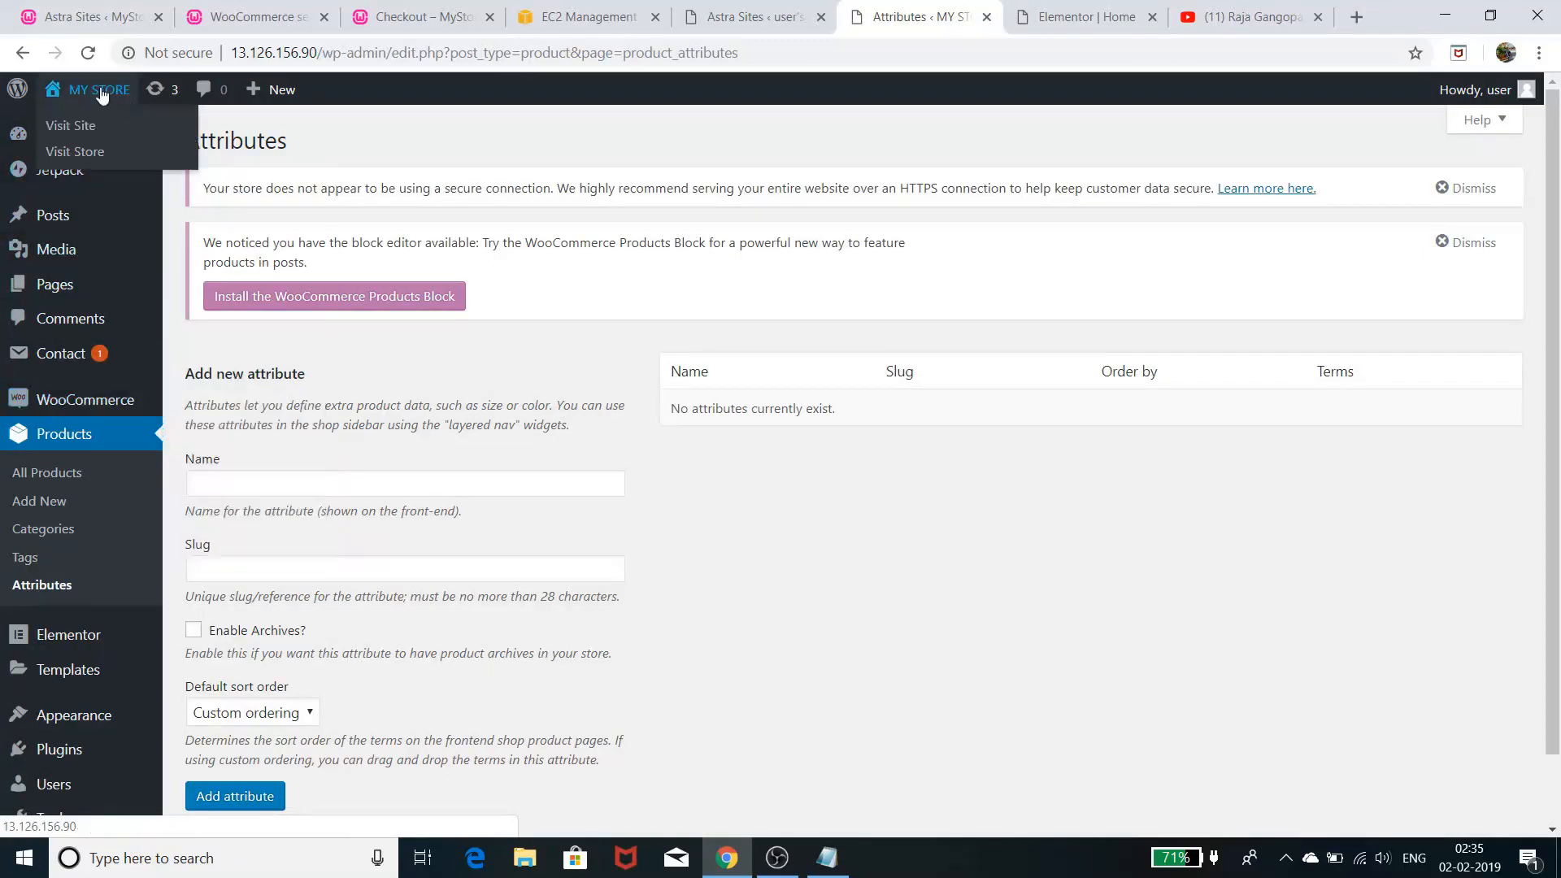
pyautogui.click(79, 130)
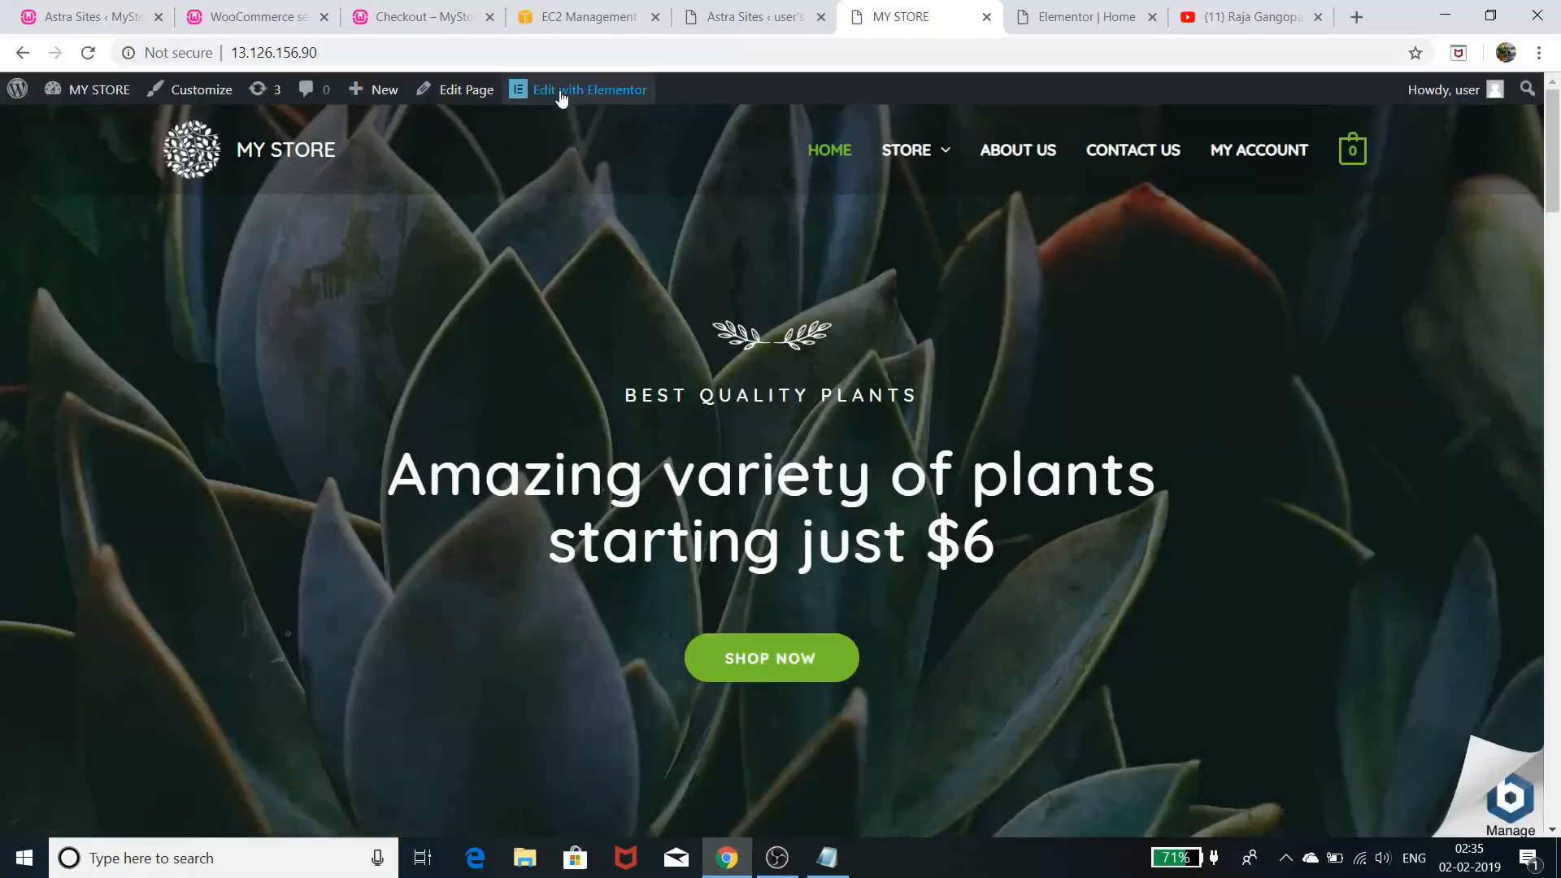
pyautogui.moveTo(573, 96)
pyautogui.click(573, 131)
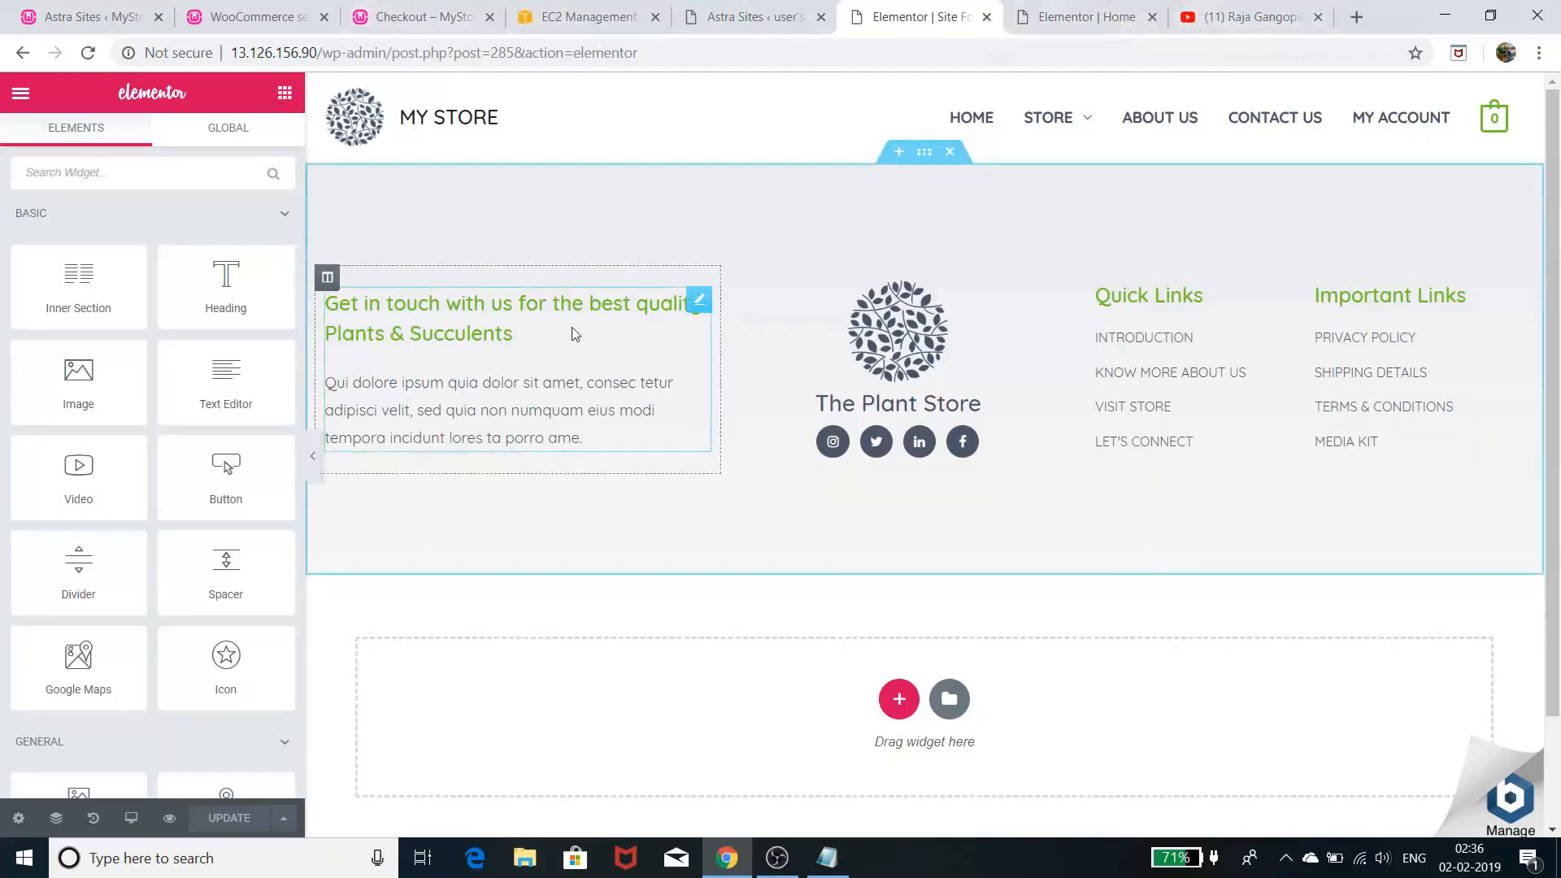
# - Move through the Astra Sites, WooCommerce settings and Checkout tabs to the live store homepage
pyautogui.click(61, 17)
pyautogui.click(216, 20)
pyautogui.click(423, 16)
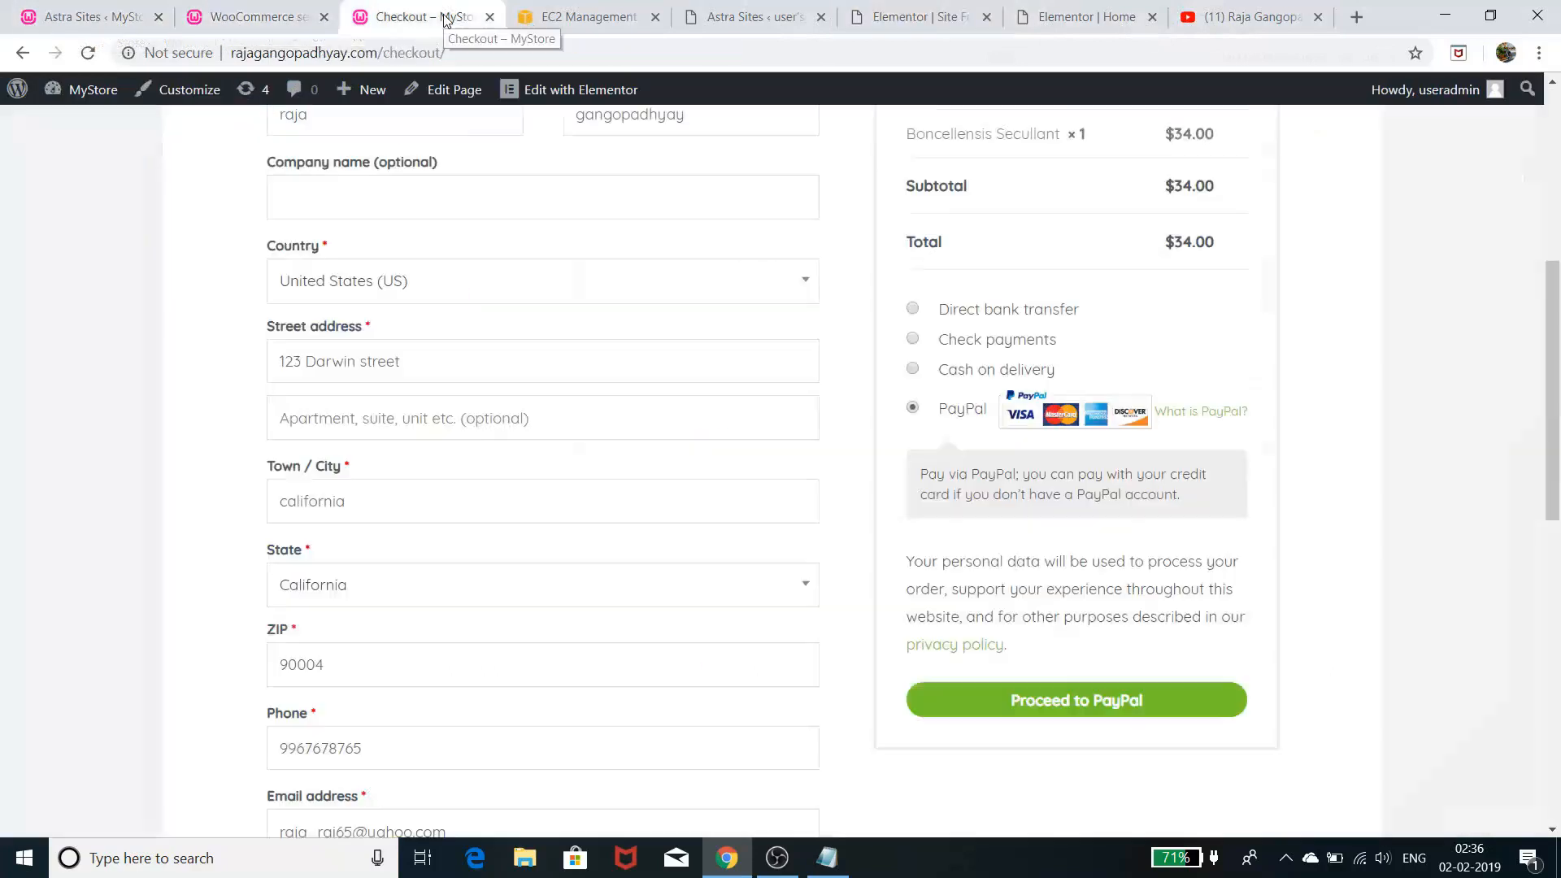
pyautogui.scroll(5, 337, 431)
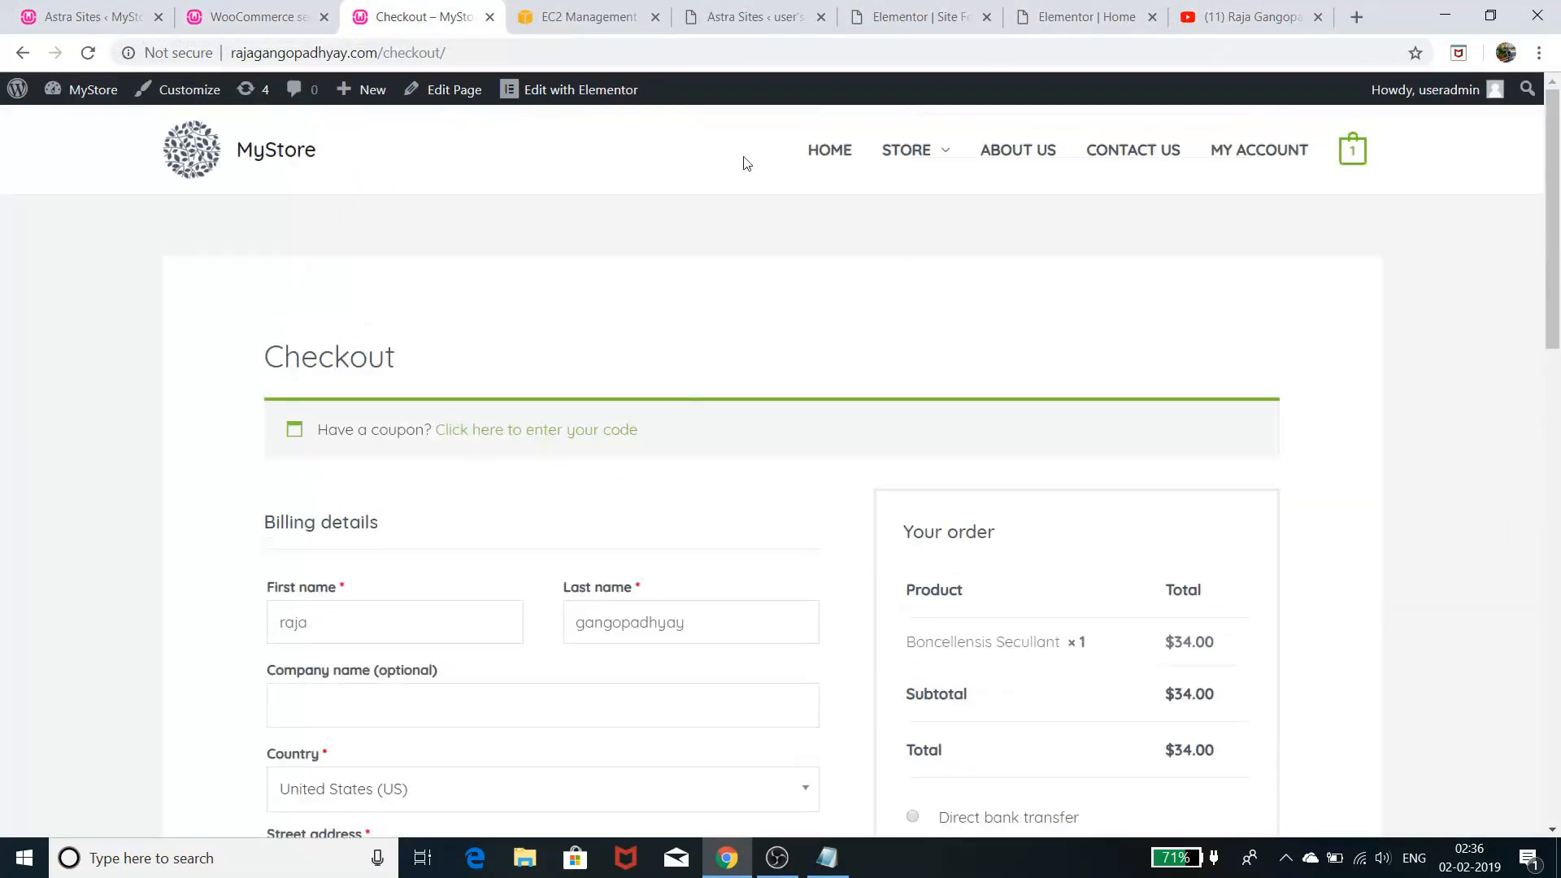
pyautogui.click(288, 158)
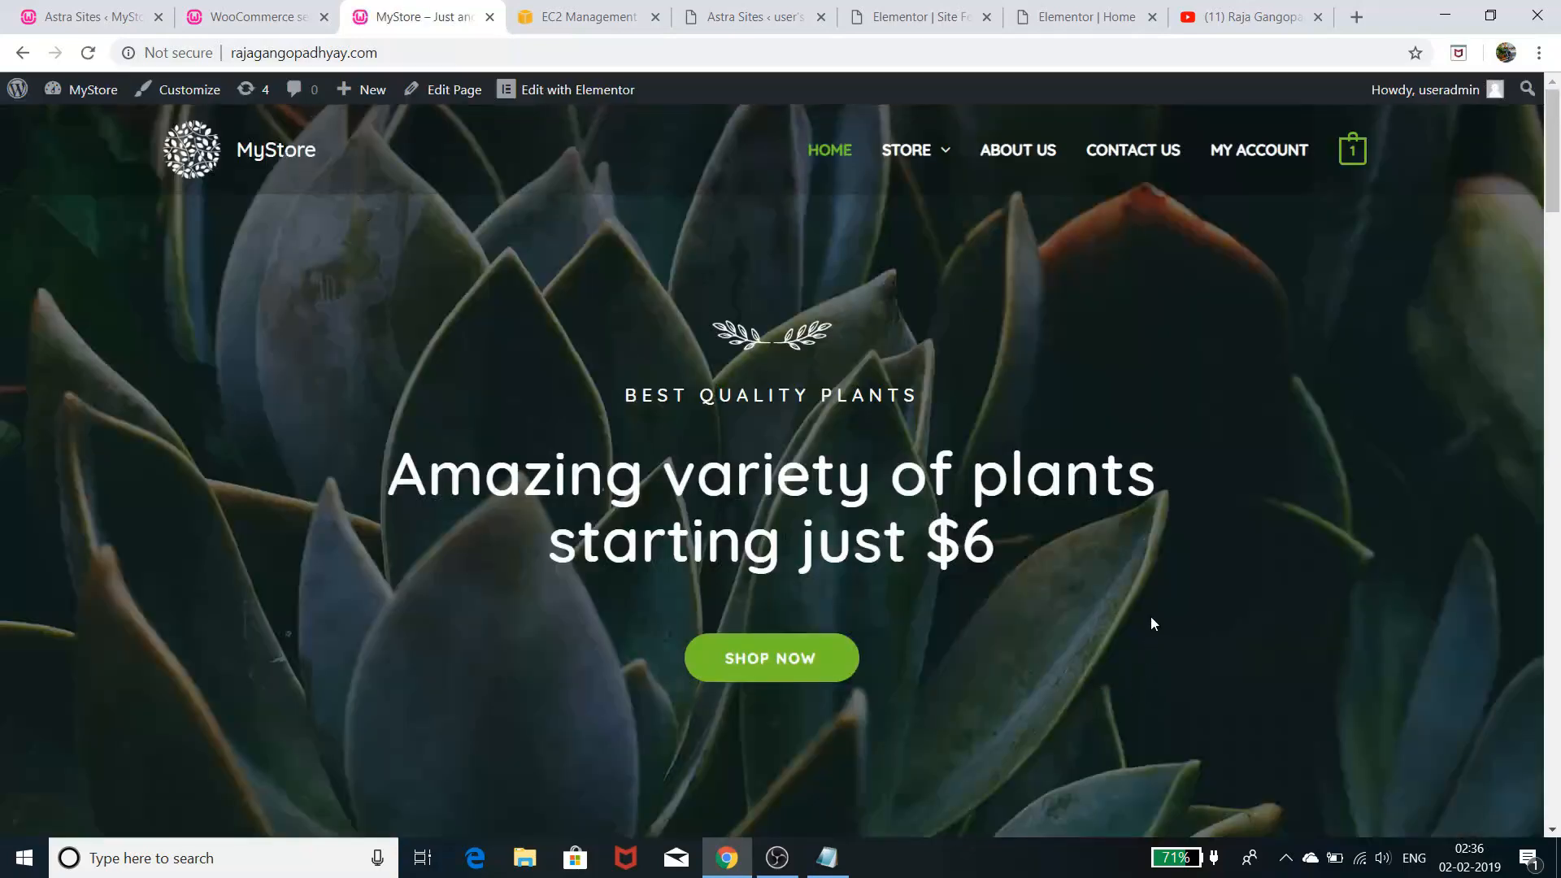
# - Scroll through the plant products, then bring up the Notepad checklist and select all of it
pyautogui.scroll(-6, 1153, 608)
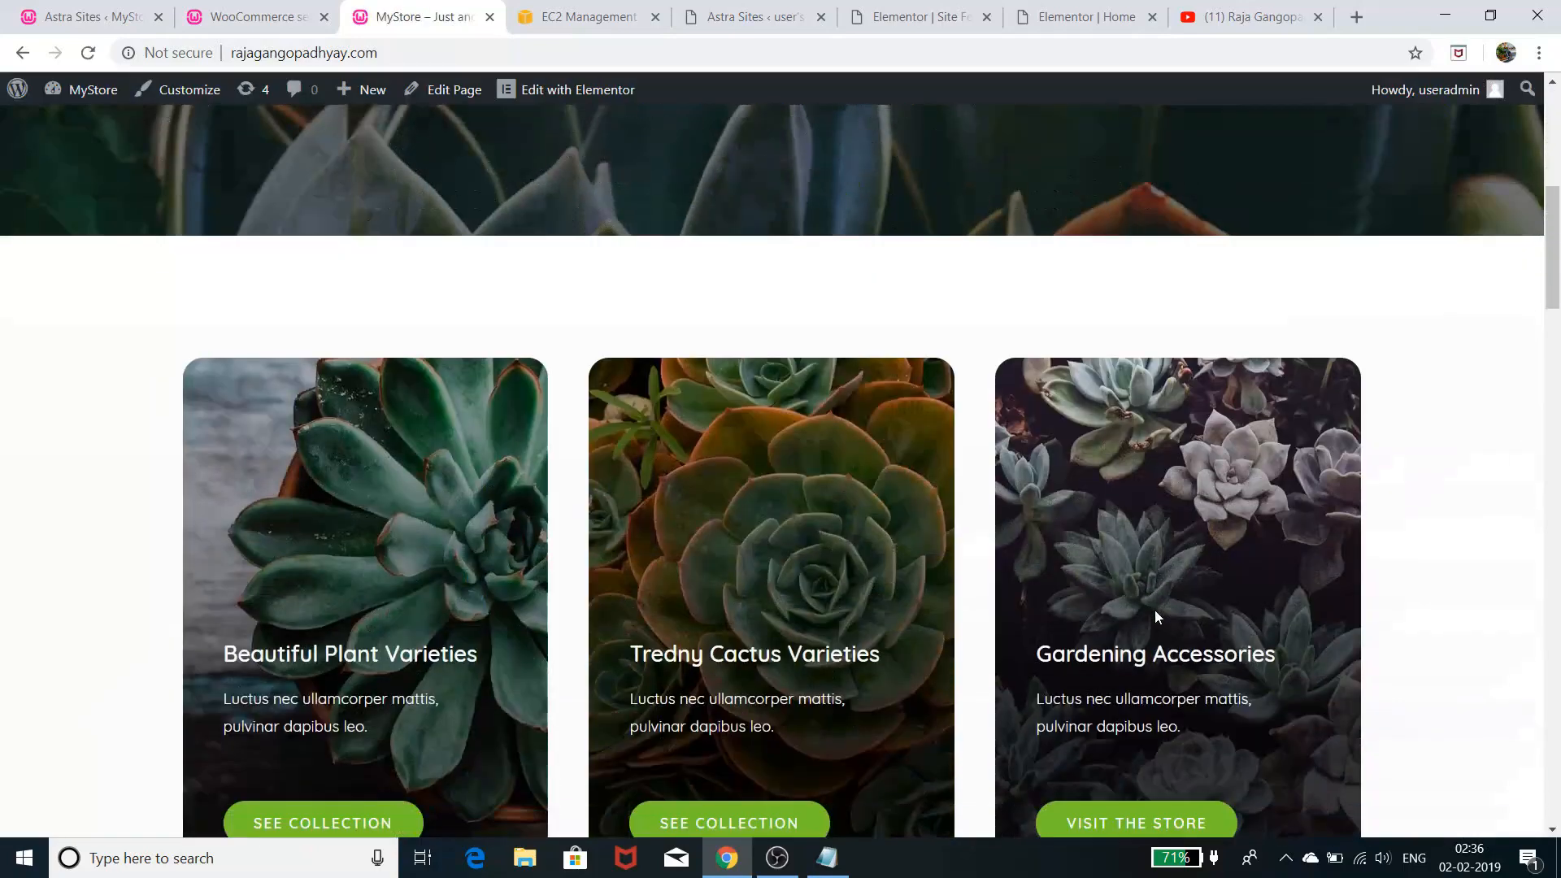
pyautogui.scroll(-4, 1157, 616)
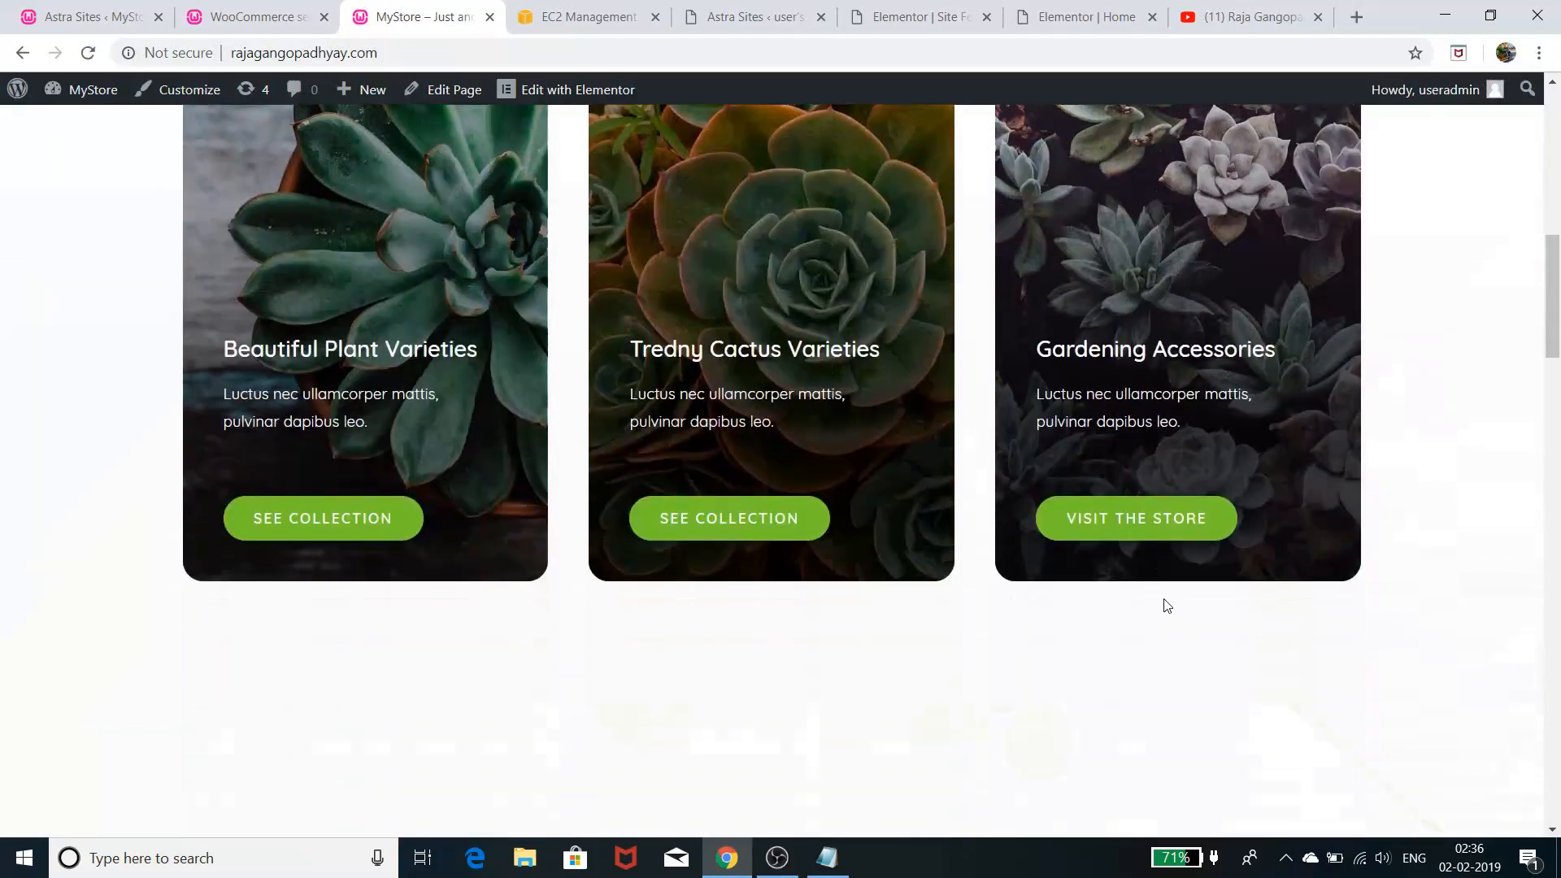
pyautogui.scroll(-10, 1171, 602)
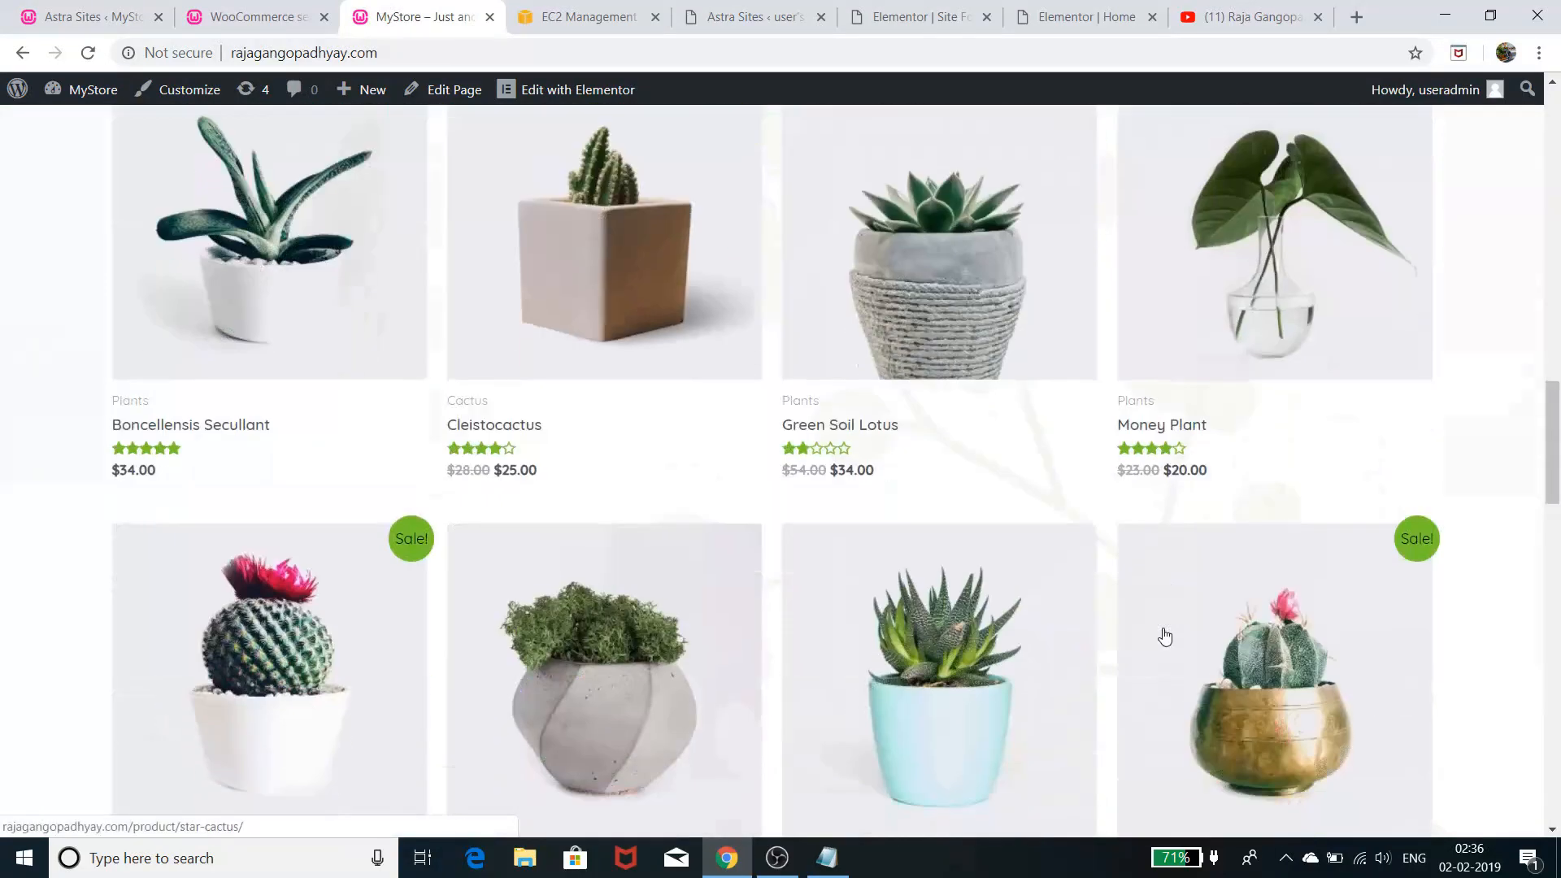
pyautogui.click(827, 858)
pyautogui.moveTo(560, 329); pyautogui.dragTo(211, 152)
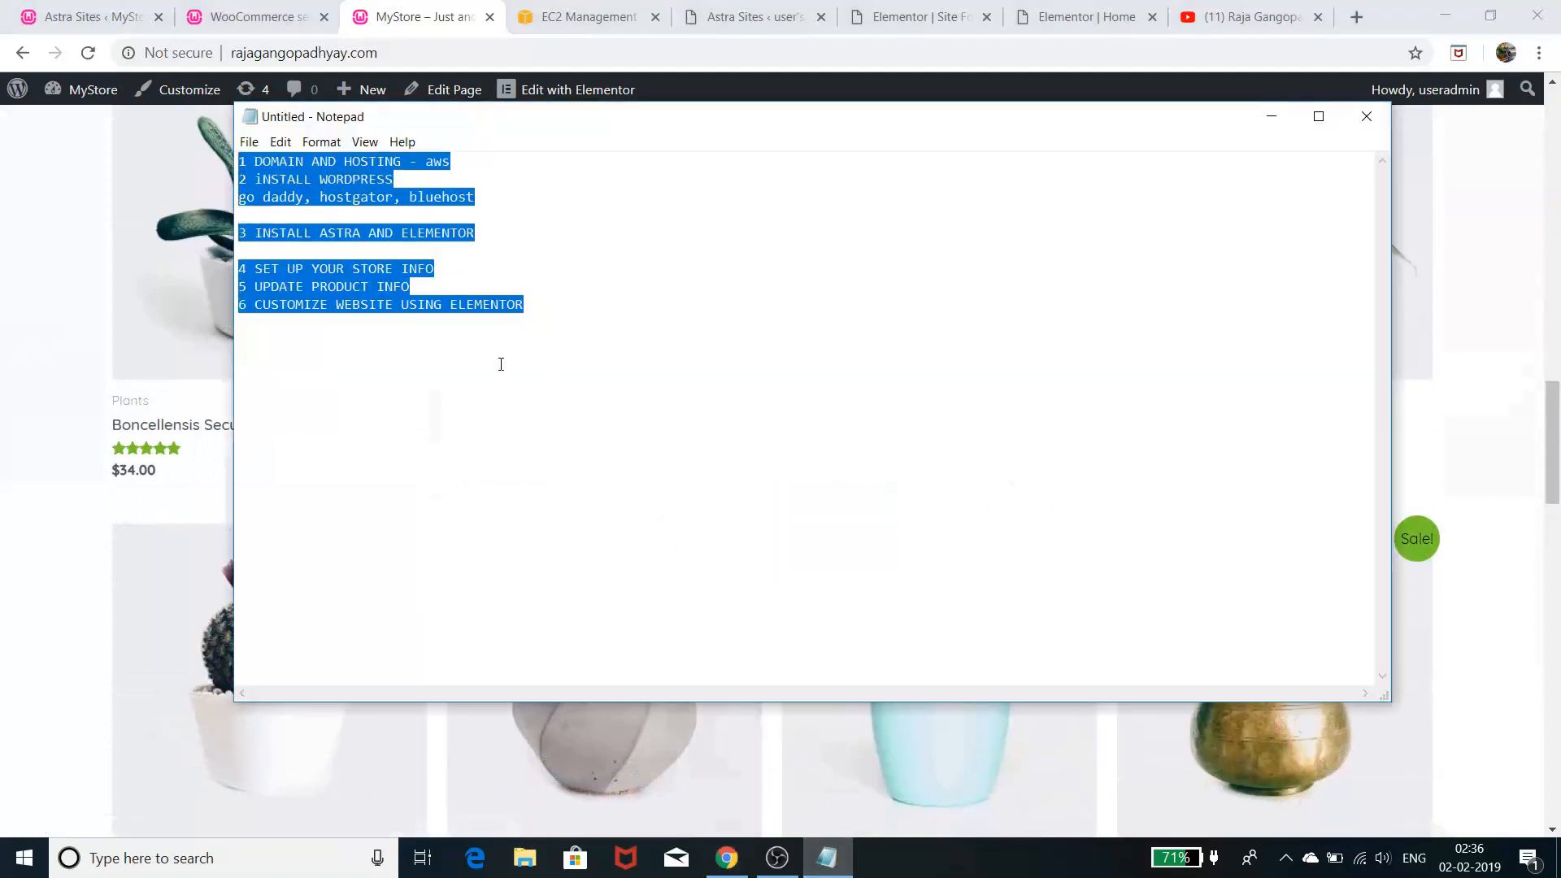
pyautogui.click(486, 403)
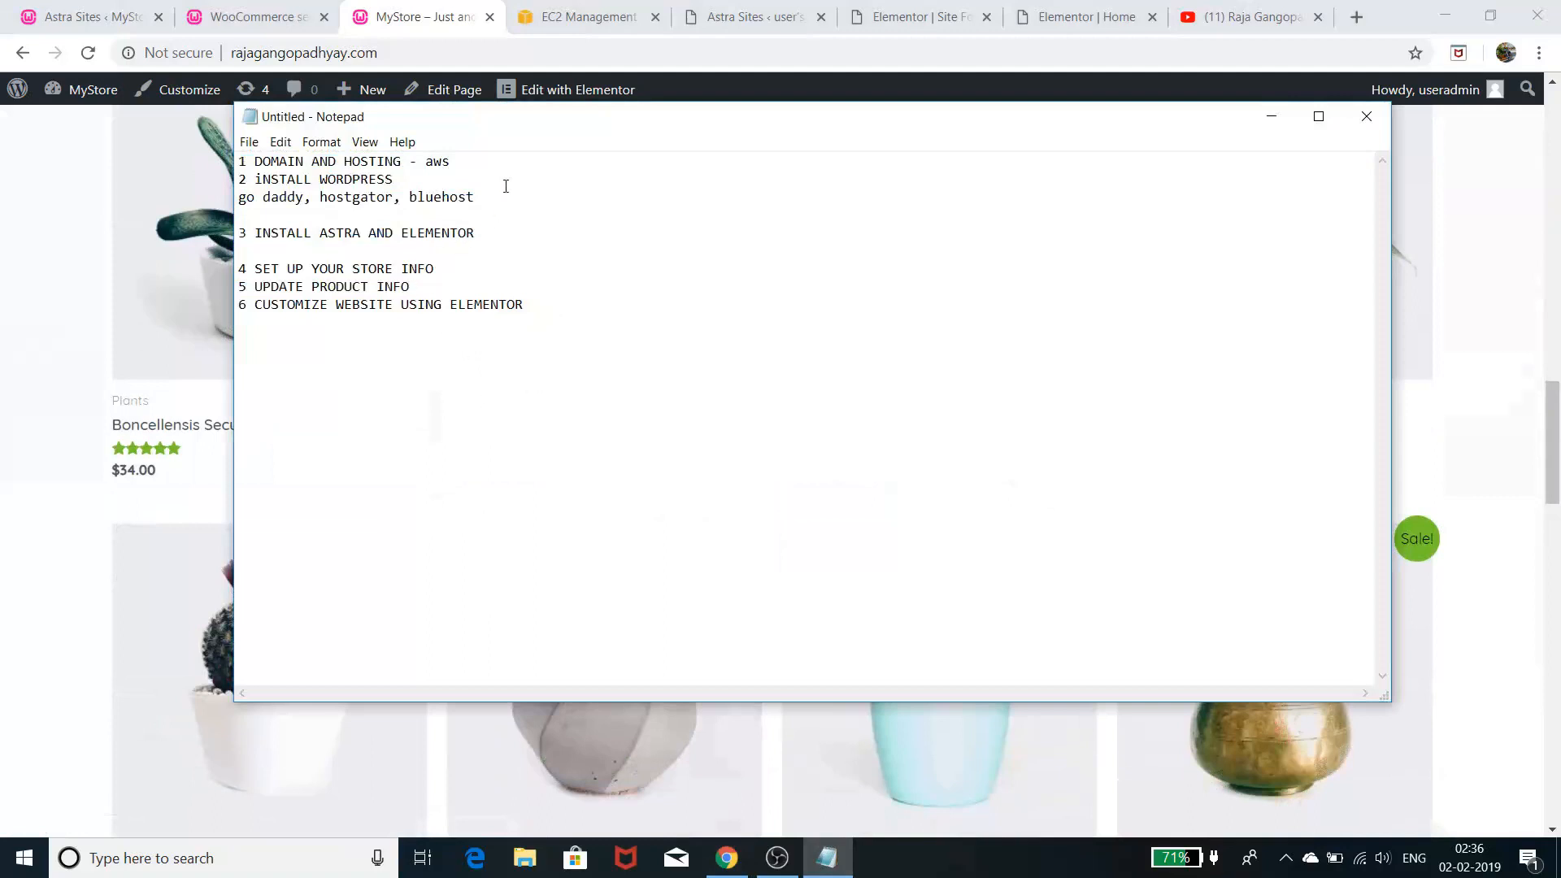
pyautogui.moveTo(505, 206); pyautogui.dragTo(241, 162)
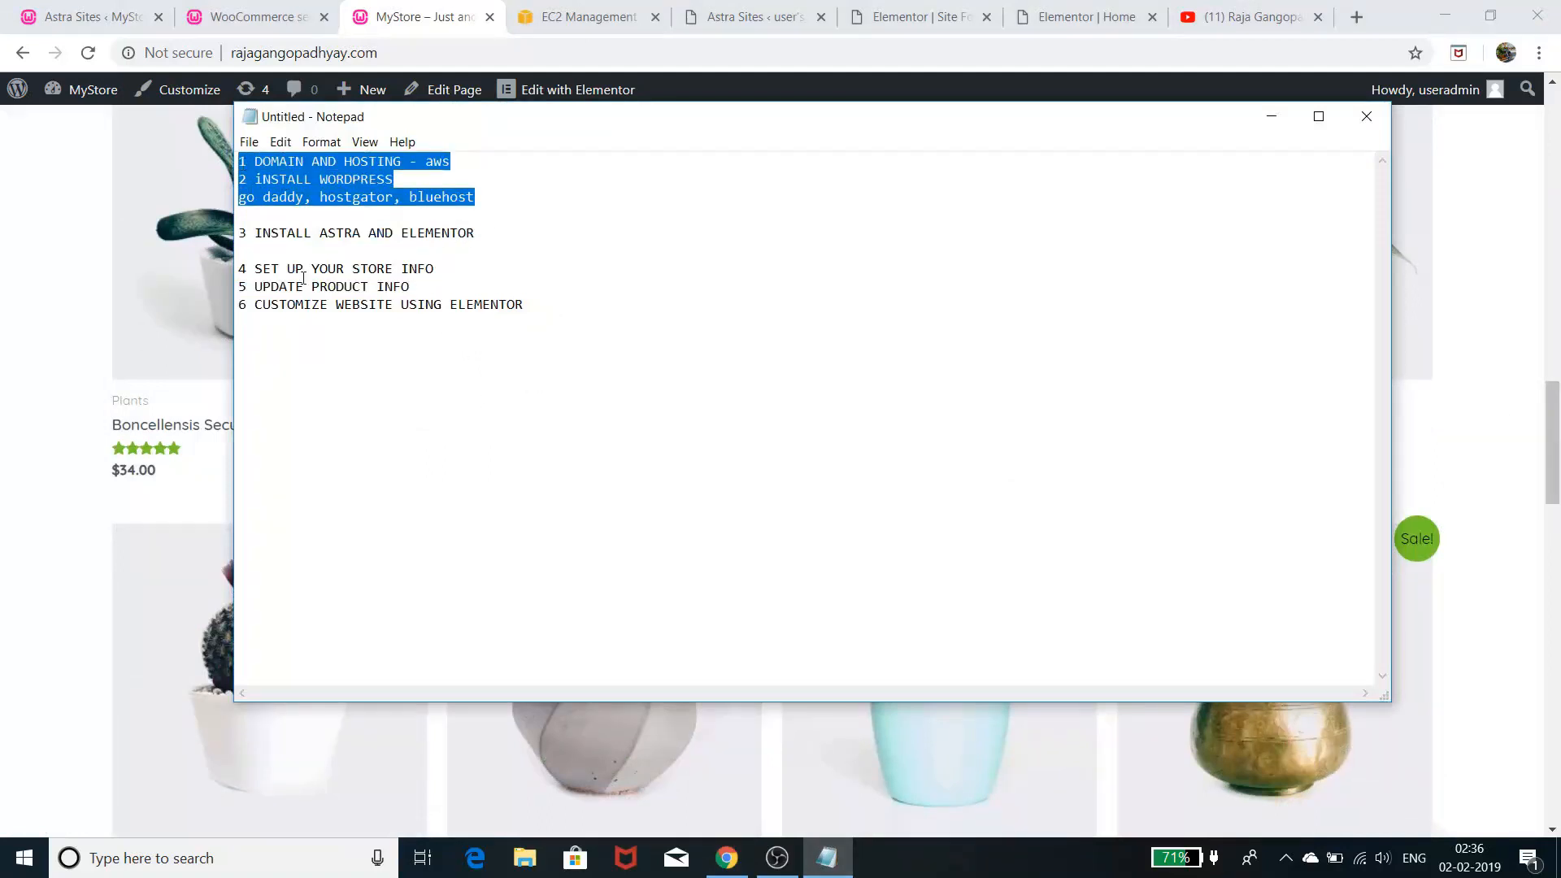
pyautogui.click(400, 384)
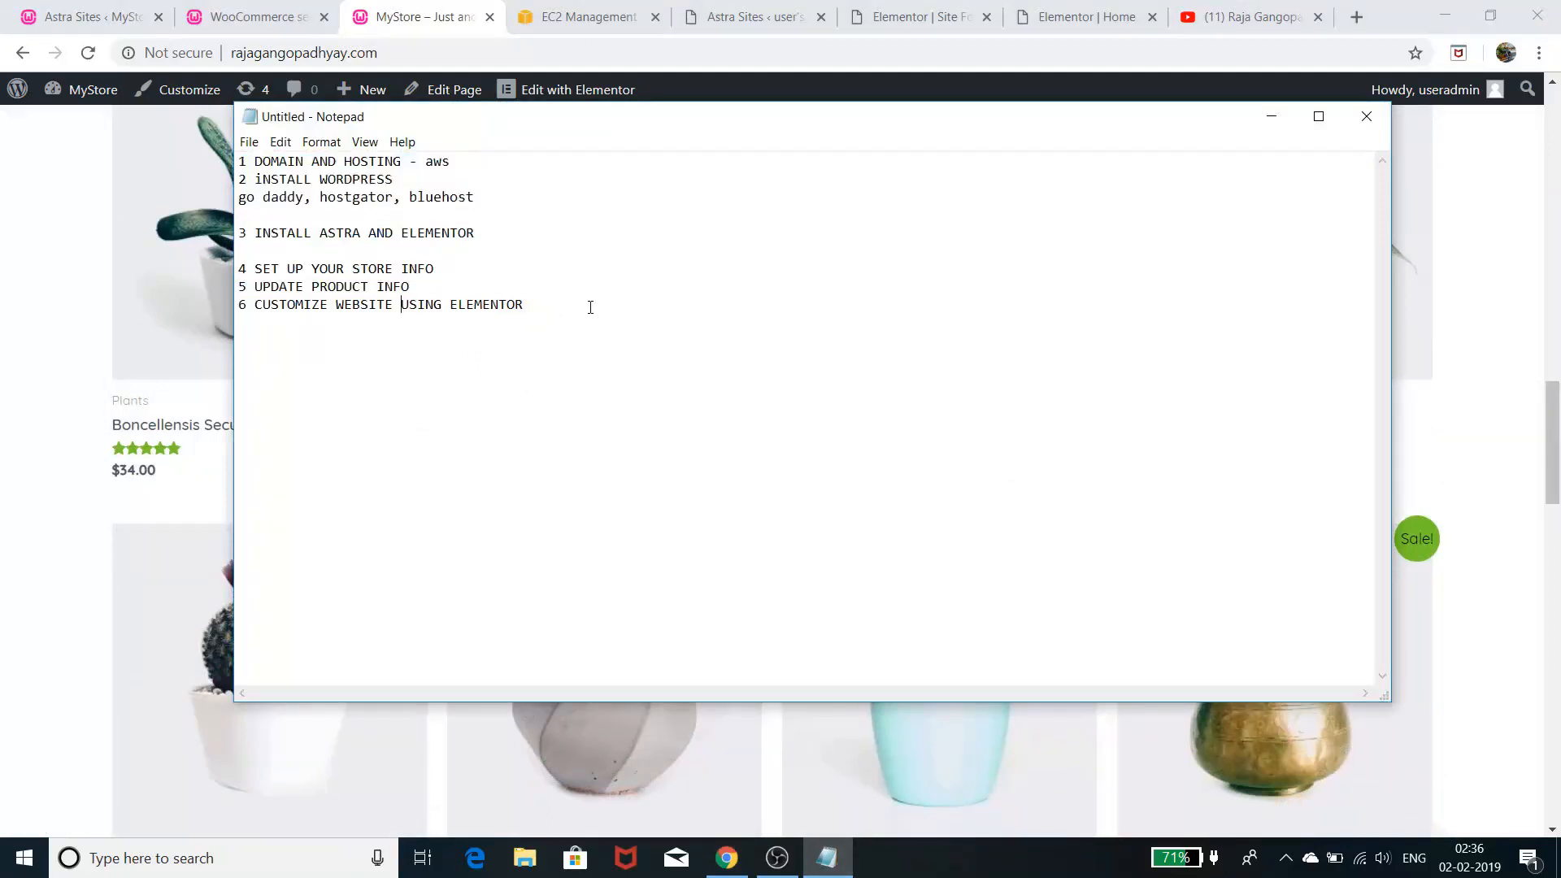
pyautogui.click(1270, 119)
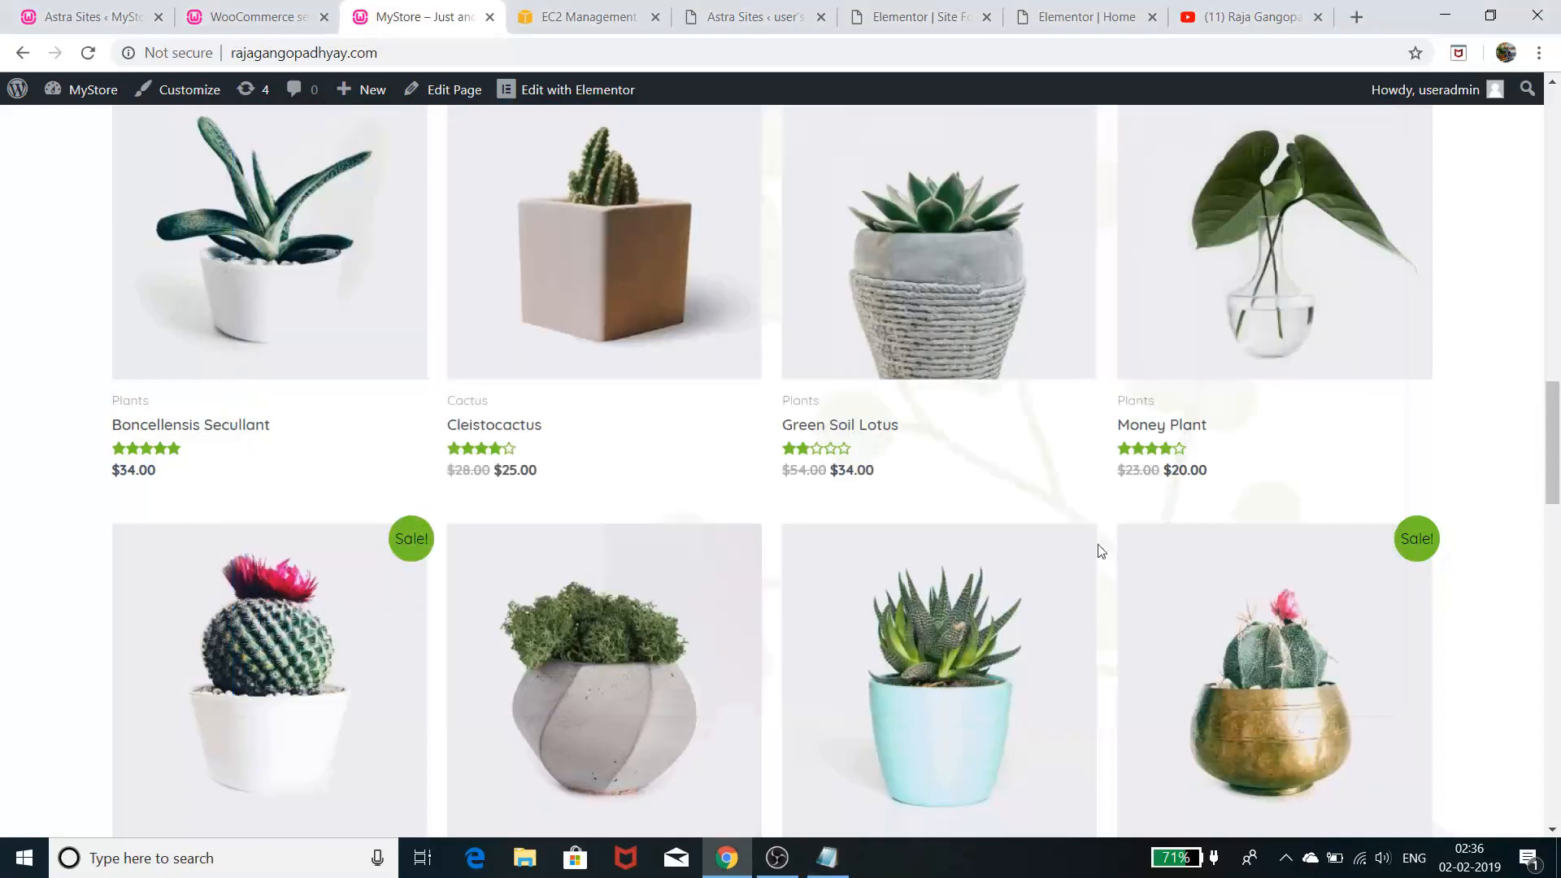
pyautogui.scroll(-10, 1100, 614)
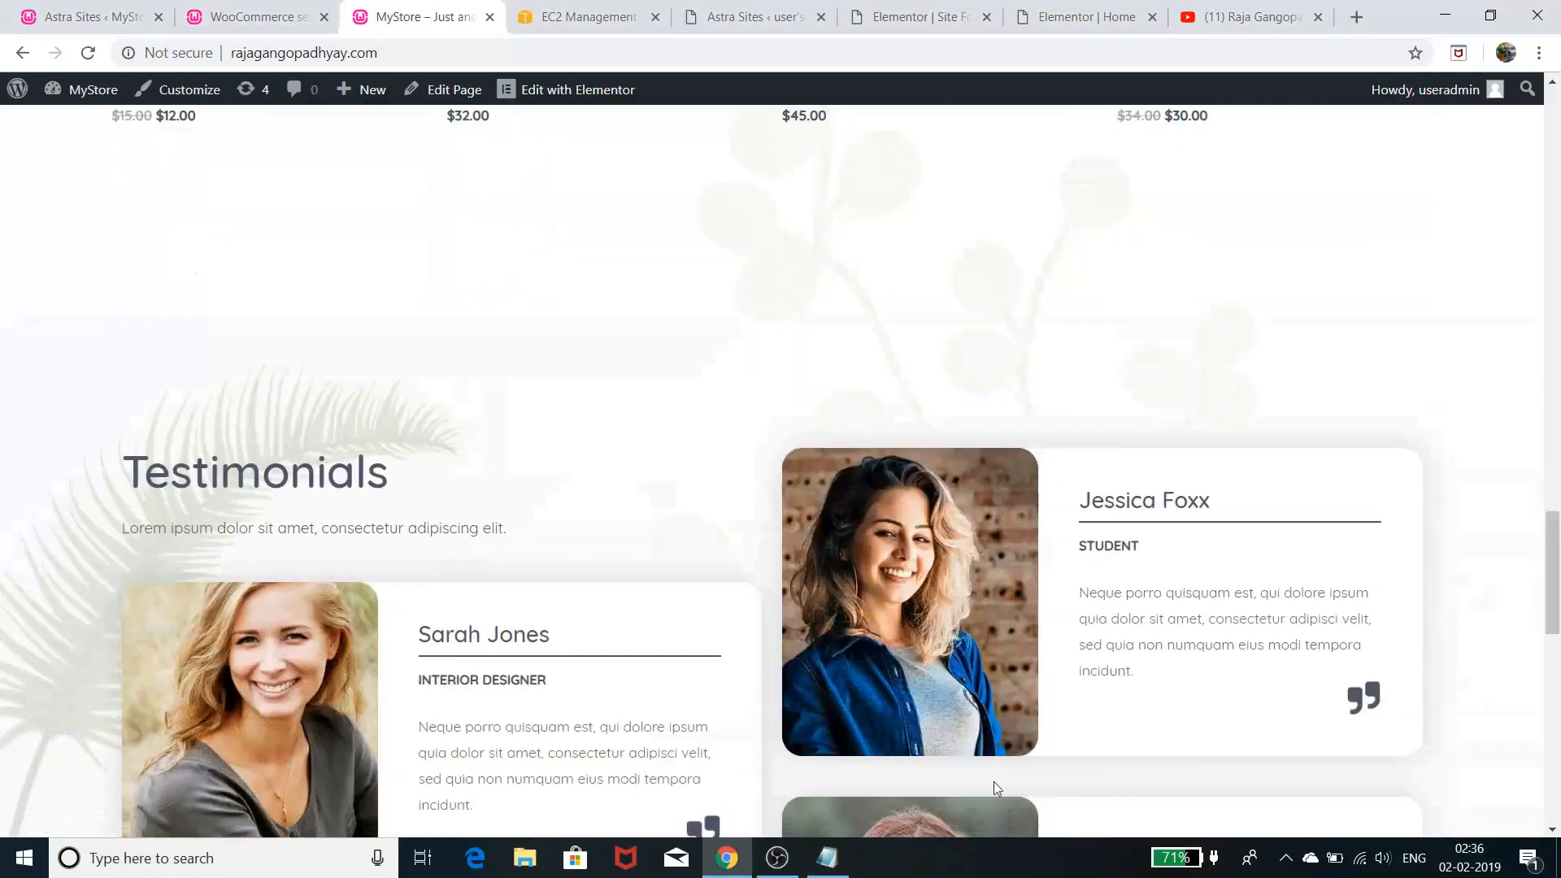
pyautogui.click(827, 858)
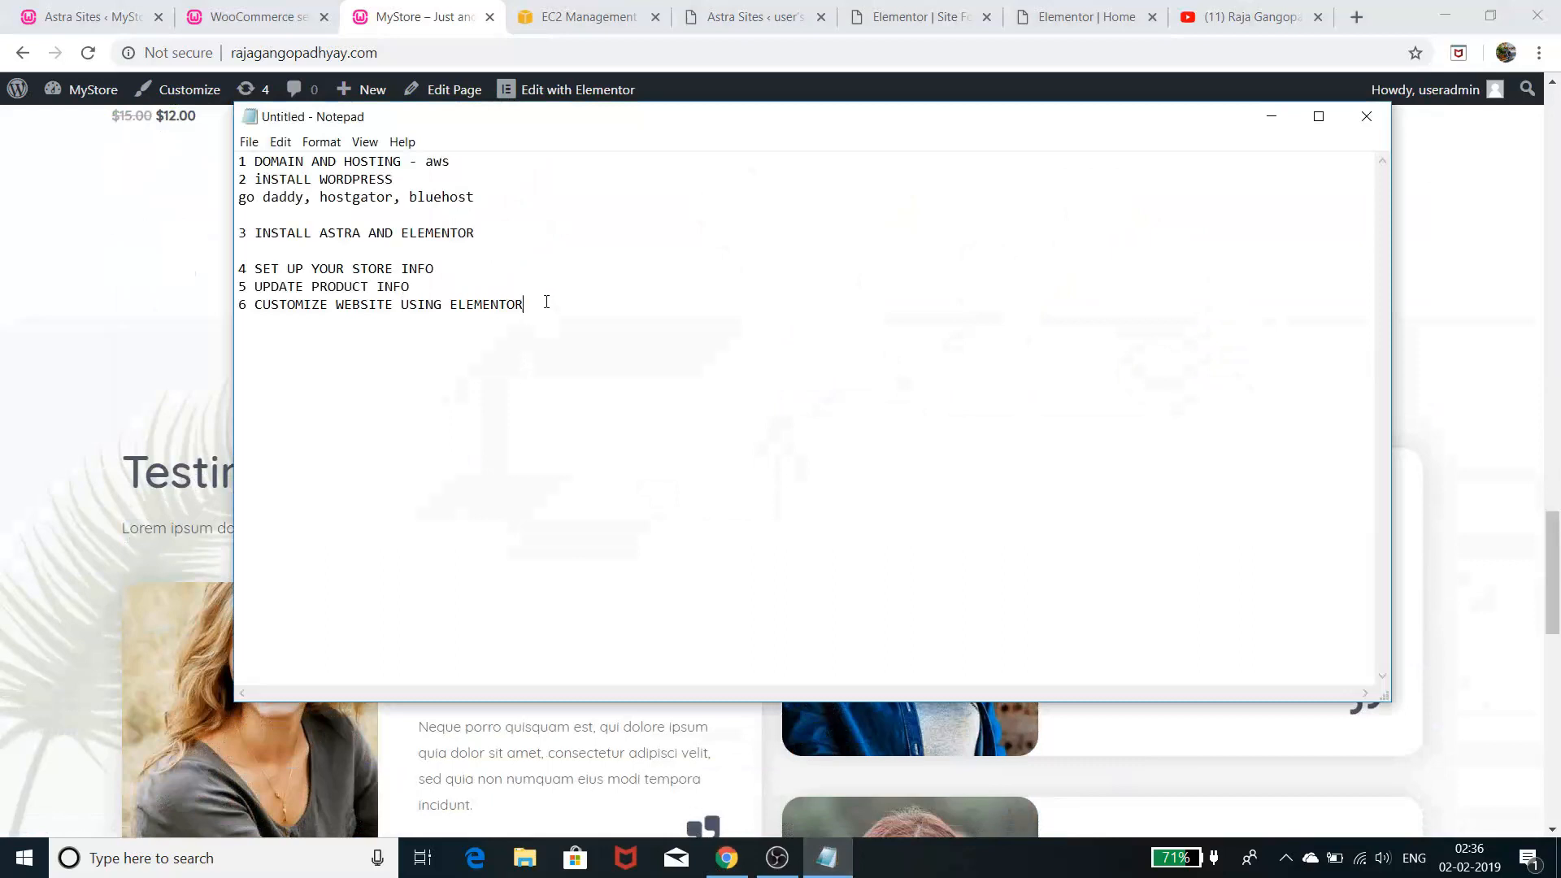
pyautogui.moveTo(546, 302); pyautogui.dragTo(216, 166)
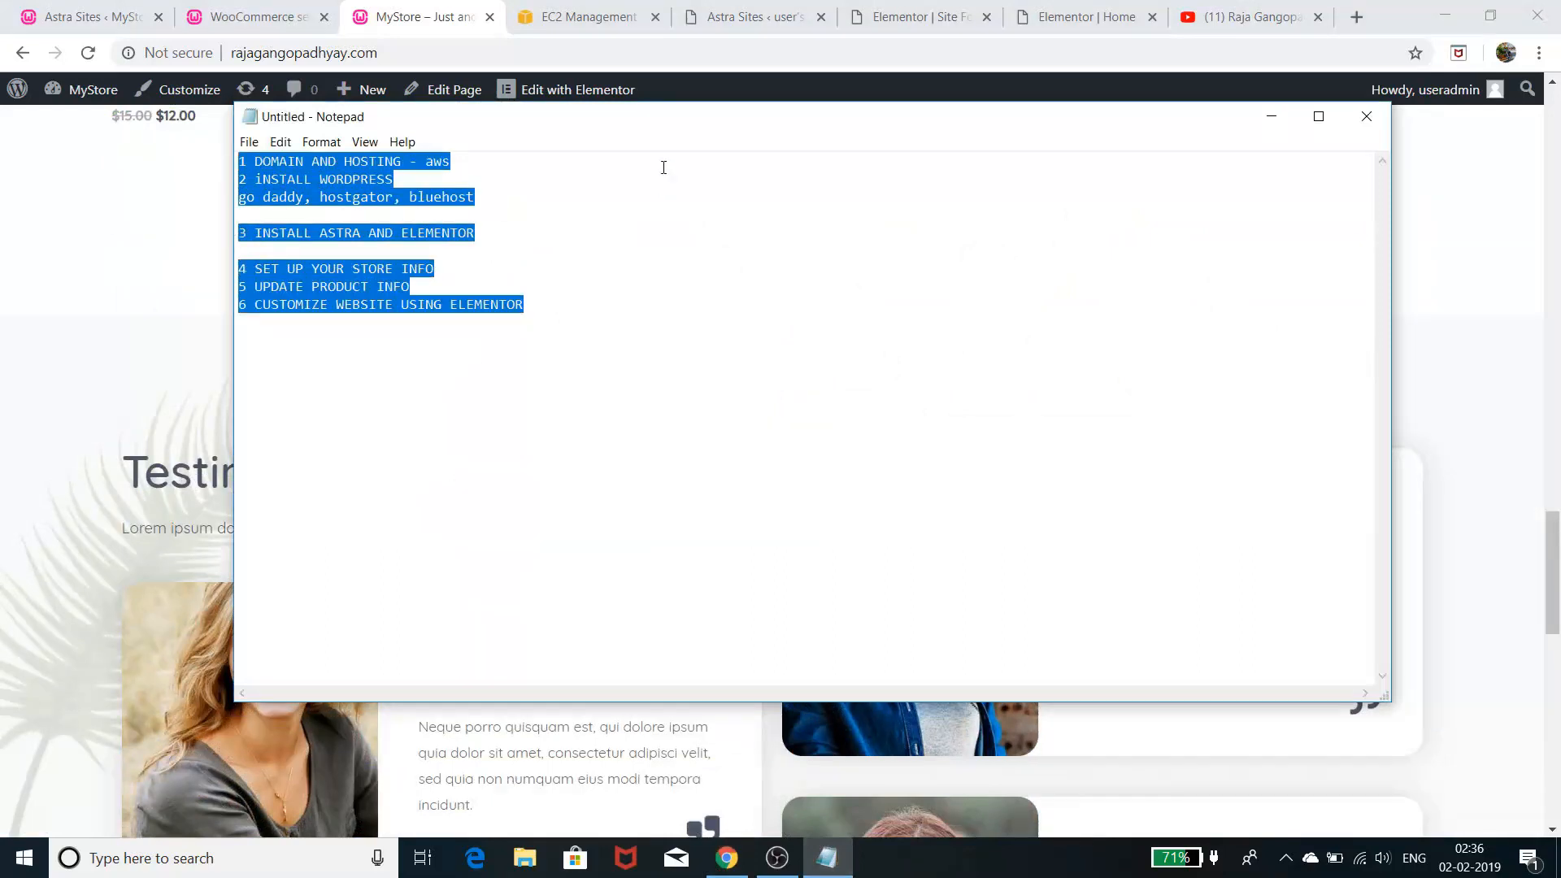
pyautogui.click(479, 170)
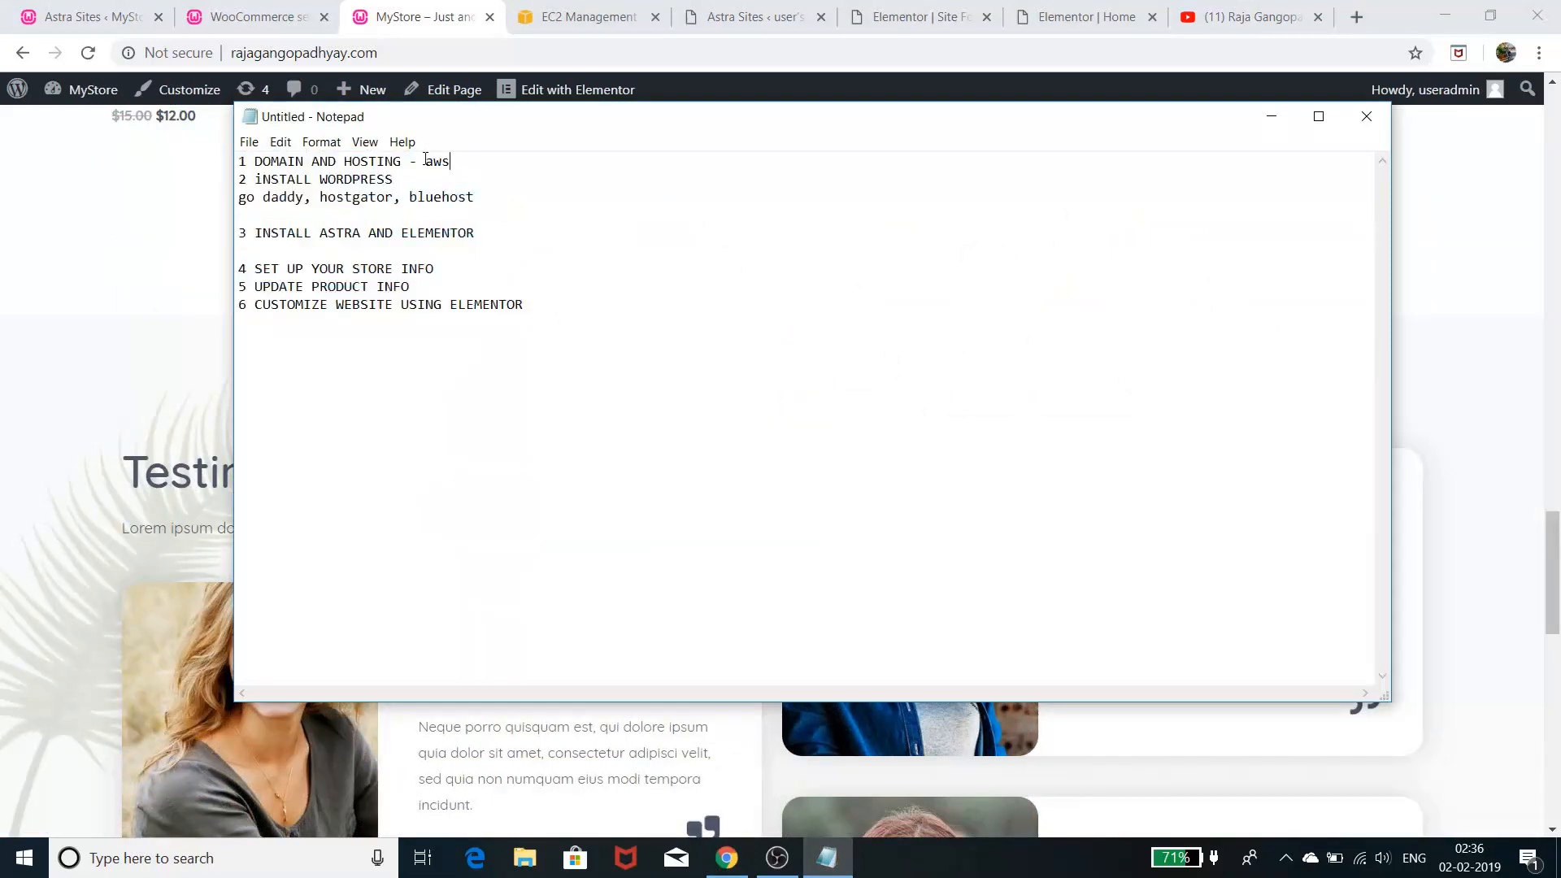
pyautogui.moveTo(426, 160); pyautogui.dragTo(453, 169)
pyautogui.moveTo(530, 312); pyautogui.dragTo(241, 160)
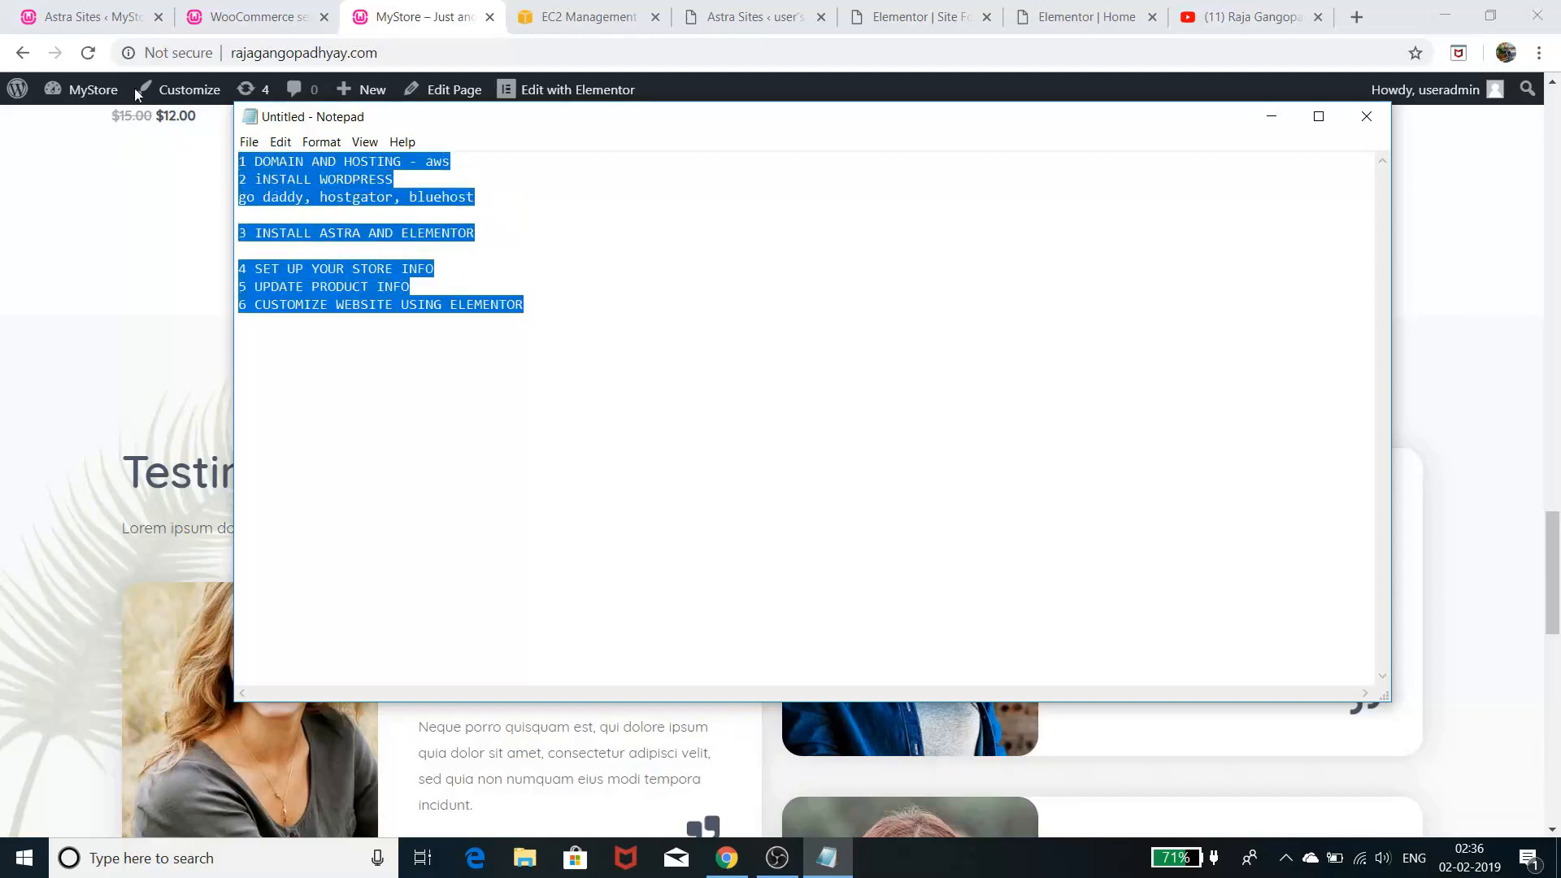
pyautogui.click(89, 17)
# - View WooCommerce payment settings, check WampServer in the system tray, and return to Notepad
pyautogui.click(281, 22)
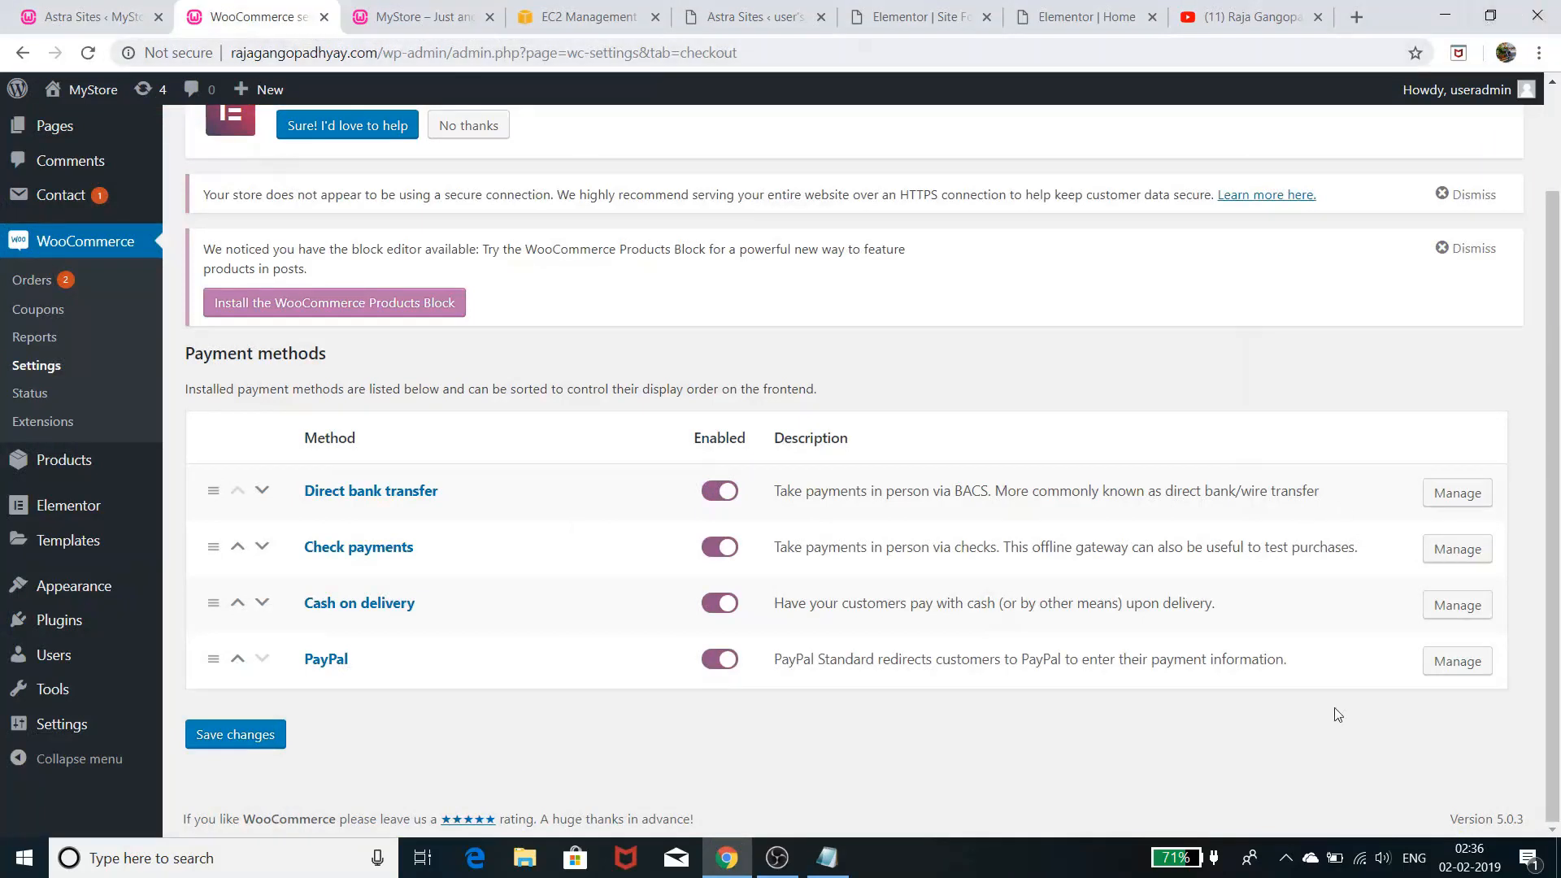
pyautogui.click(1286, 858)
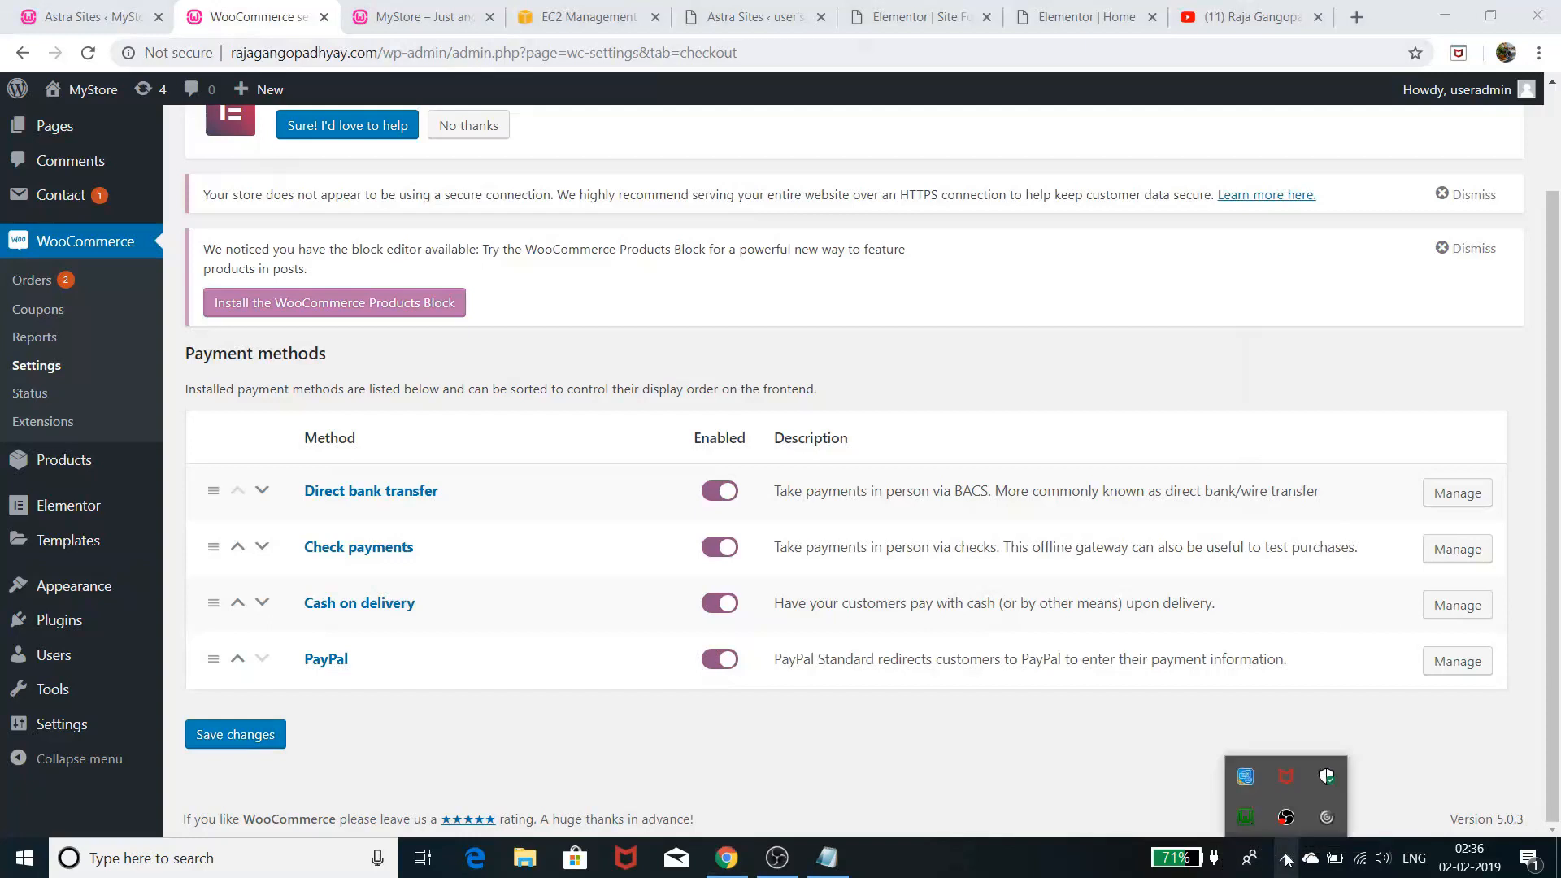
pyautogui.click(1248, 817)
pyautogui.click(1081, 780)
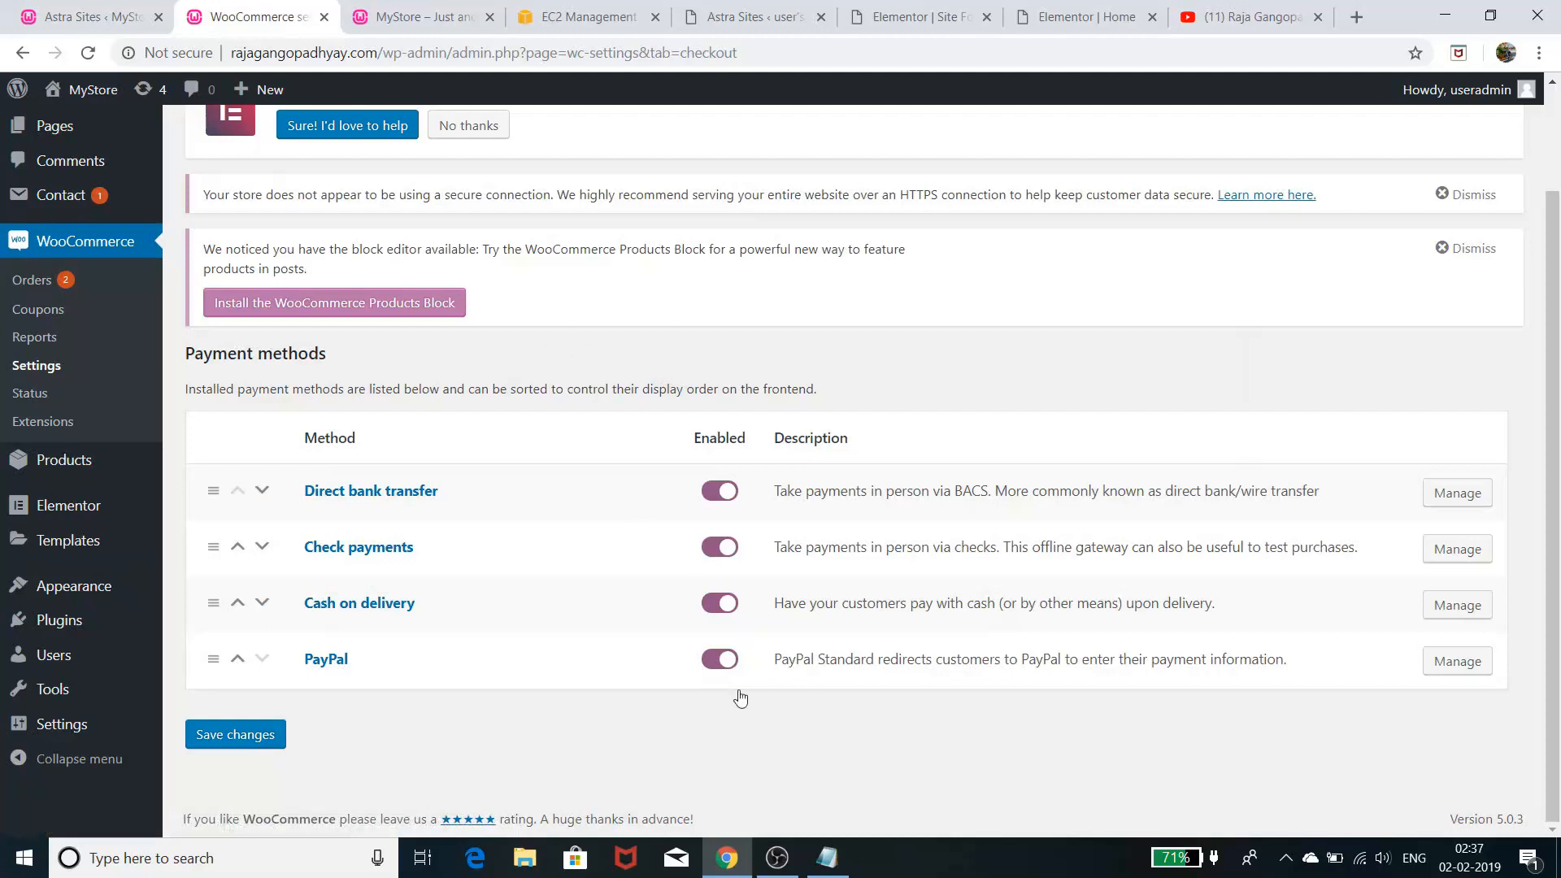
pyautogui.click(827, 858)
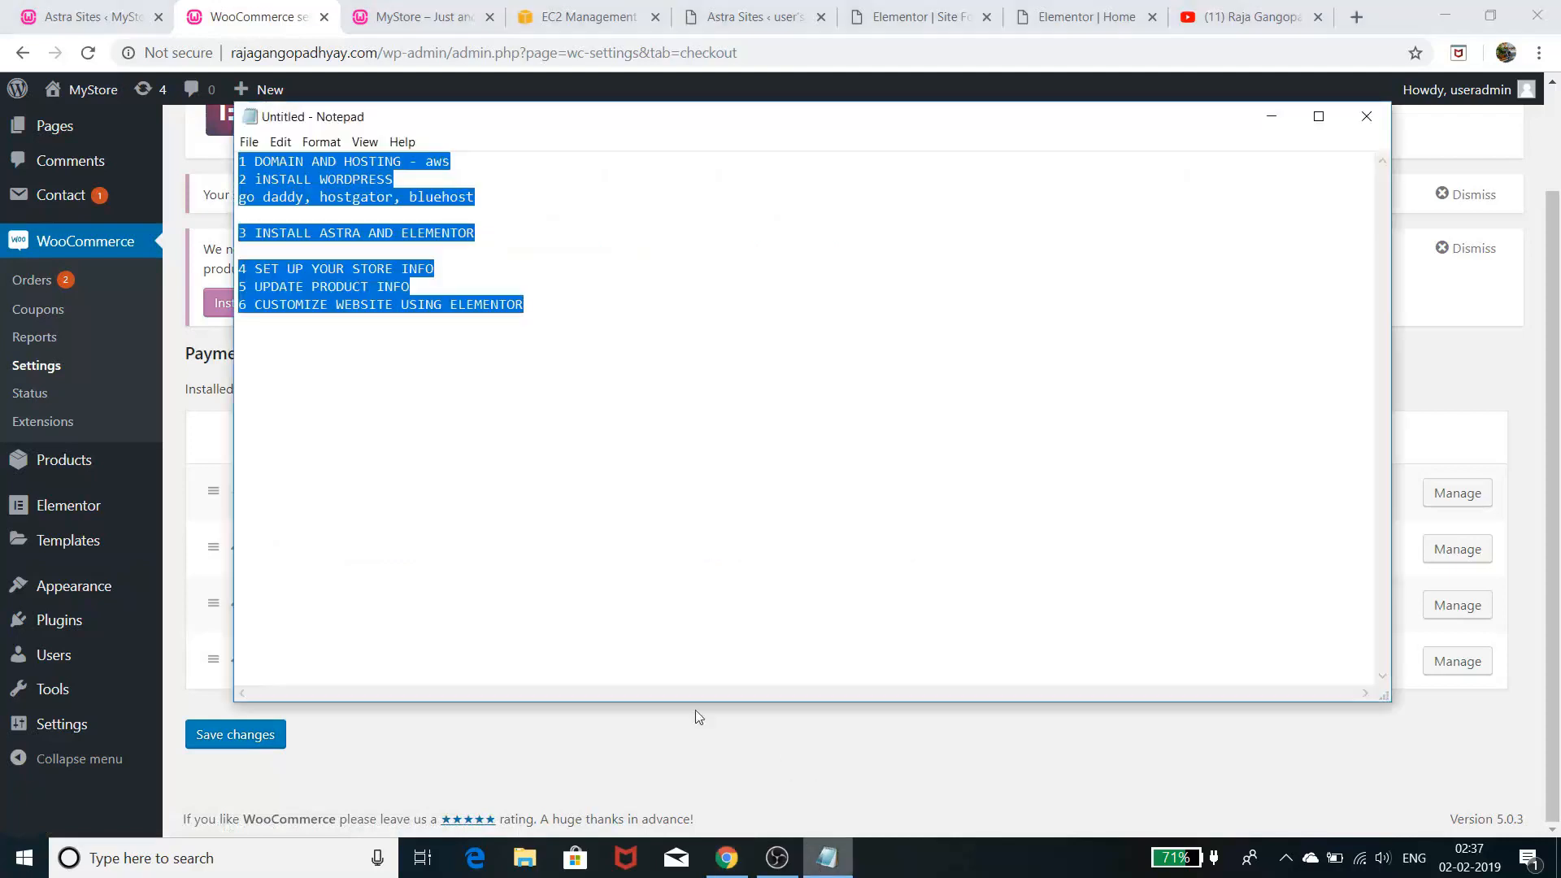
# - Select the whole checklist, then highlight steps 4 to 6
pyautogui.click(464, 356)
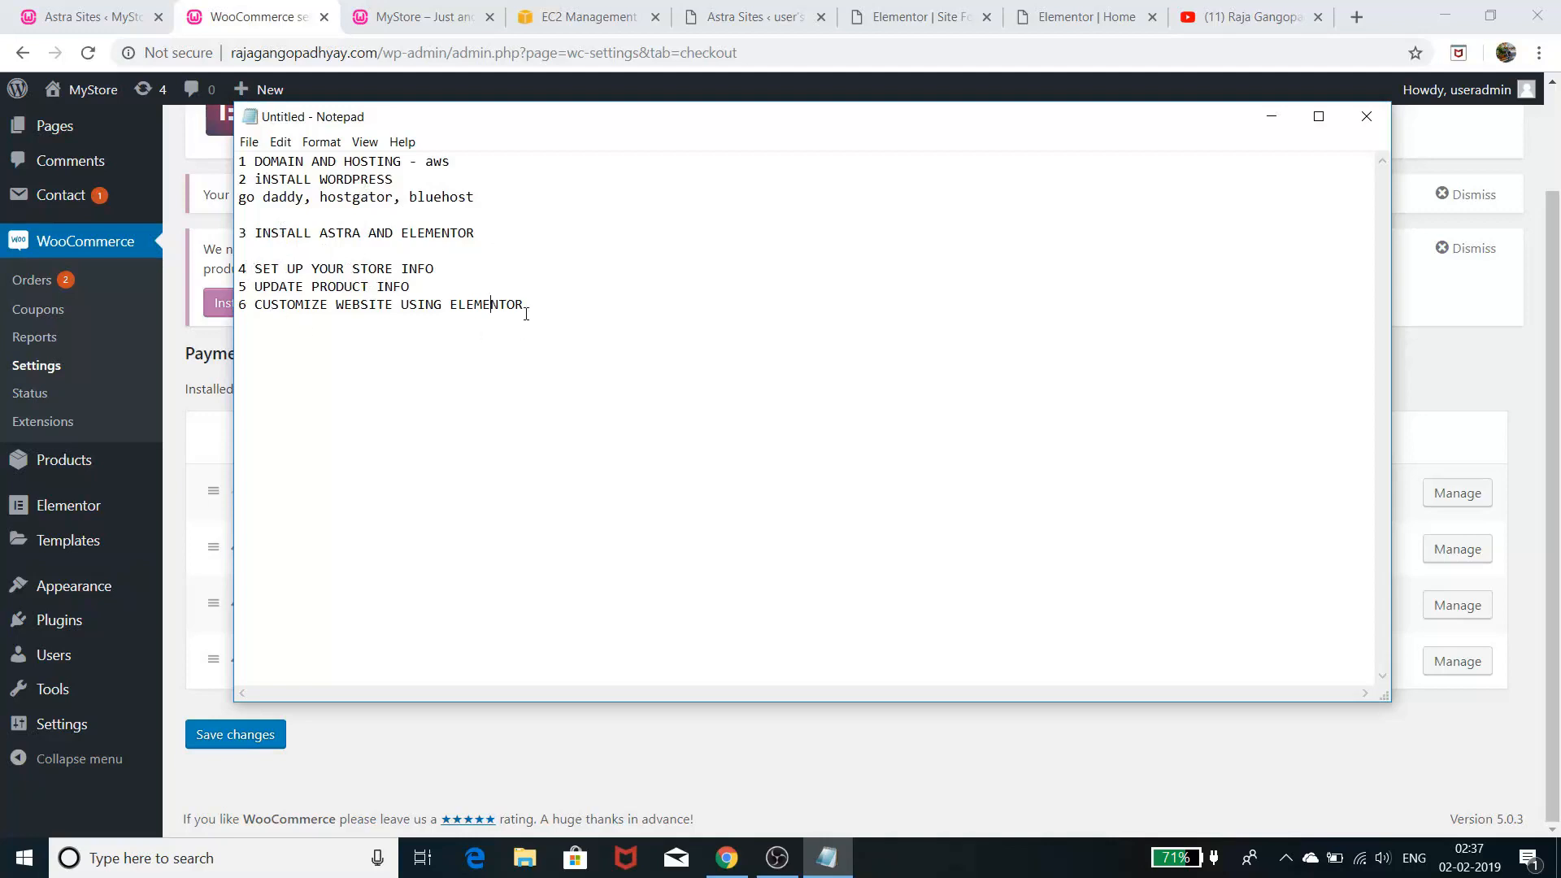
pyautogui.moveTo(277, 268); pyautogui.dragTo(240, 160)
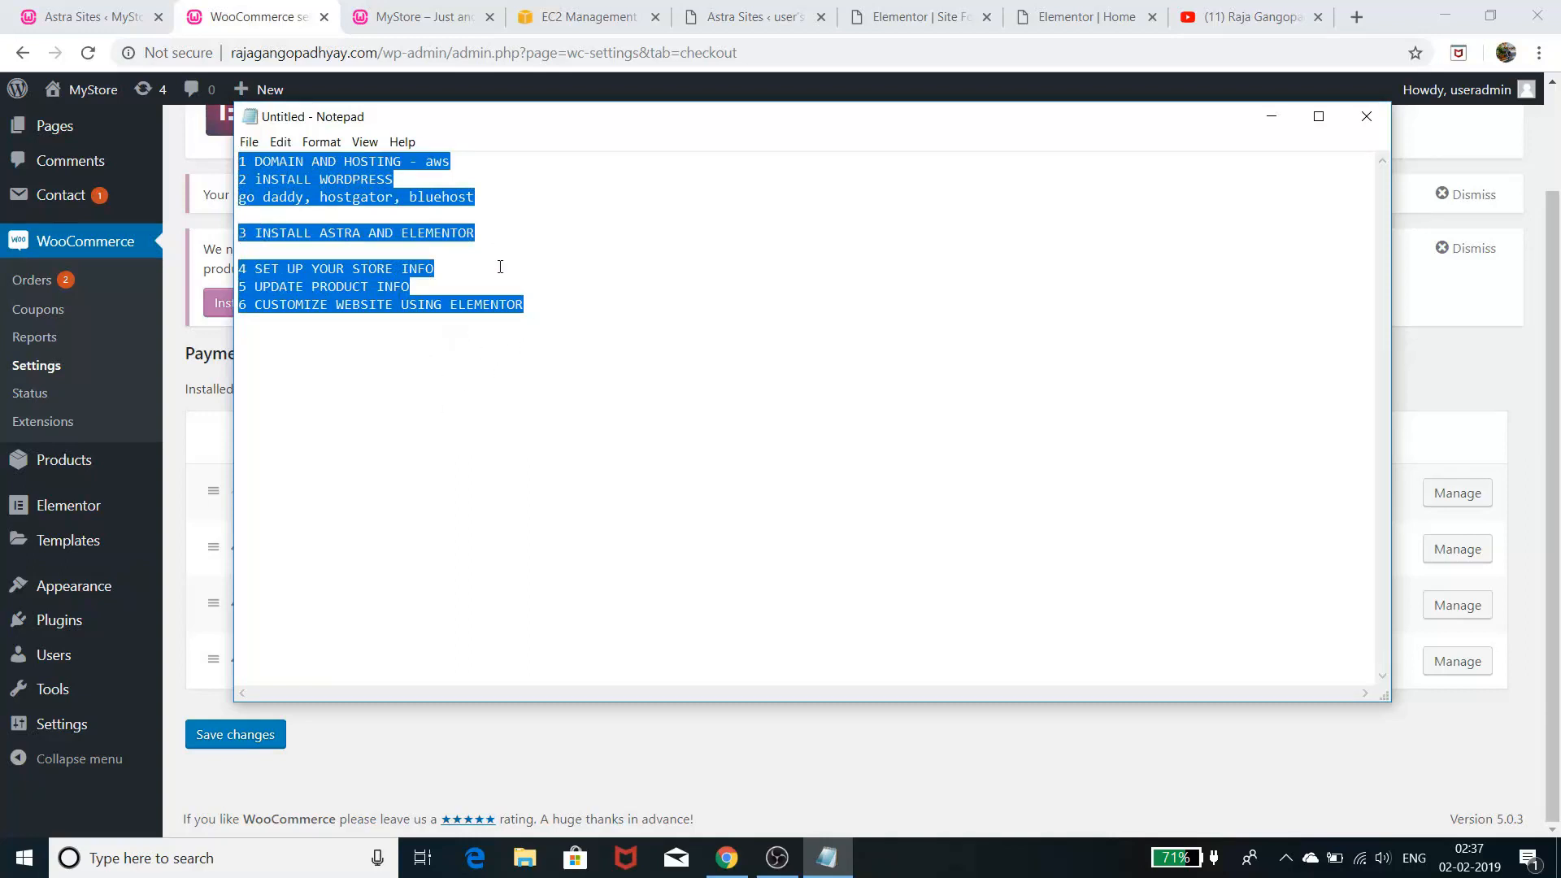
pyautogui.click(495, 232)
pyautogui.moveTo(494, 232); pyautogui.dragTo(590, 316)
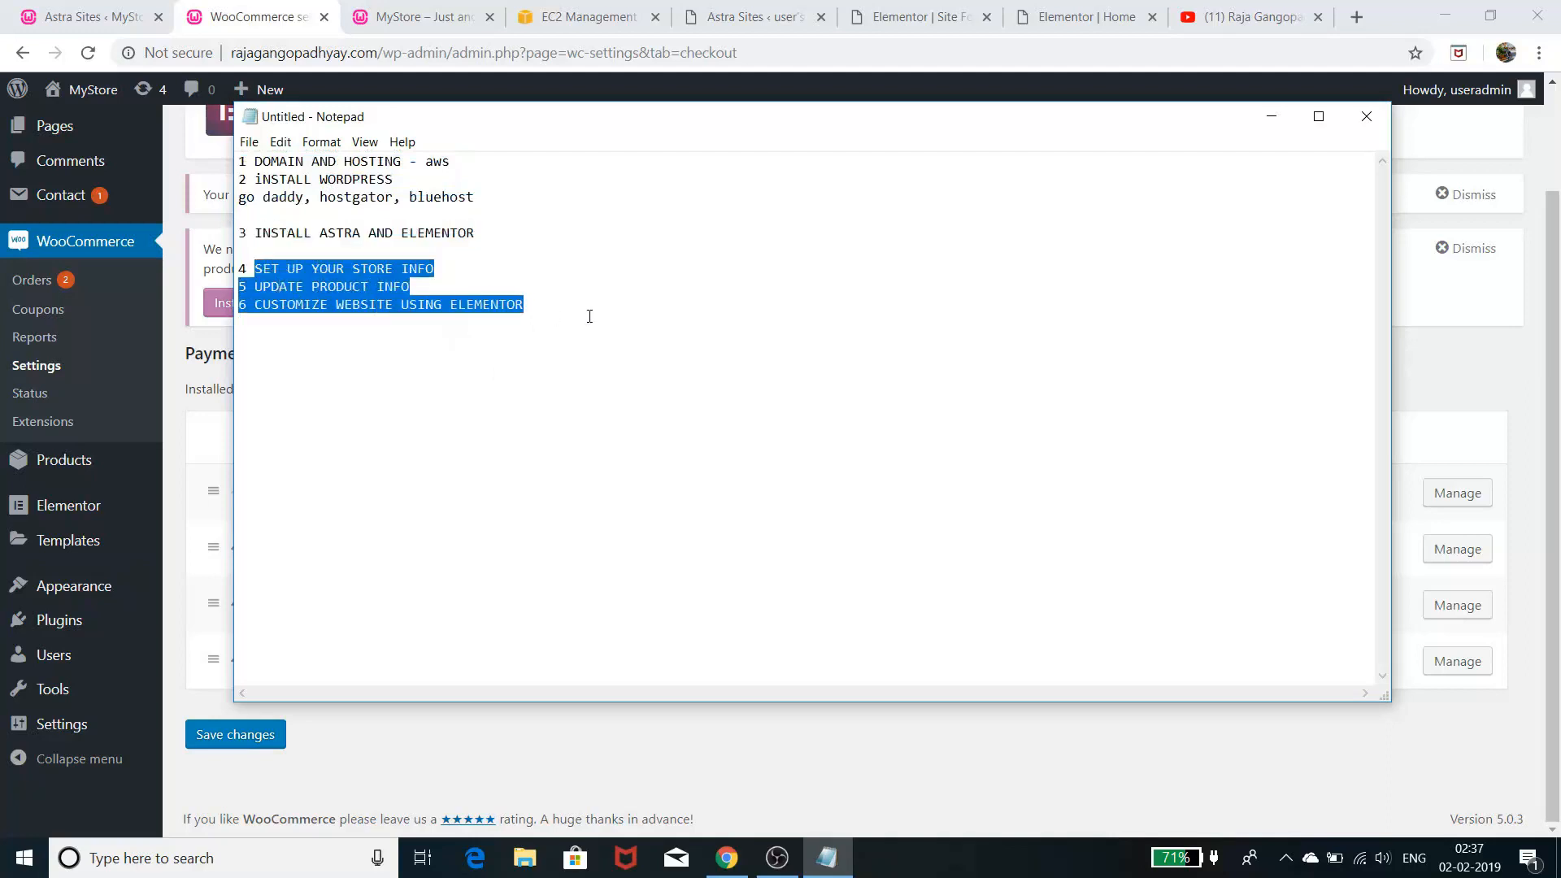
pyautogui.click(589, 317)
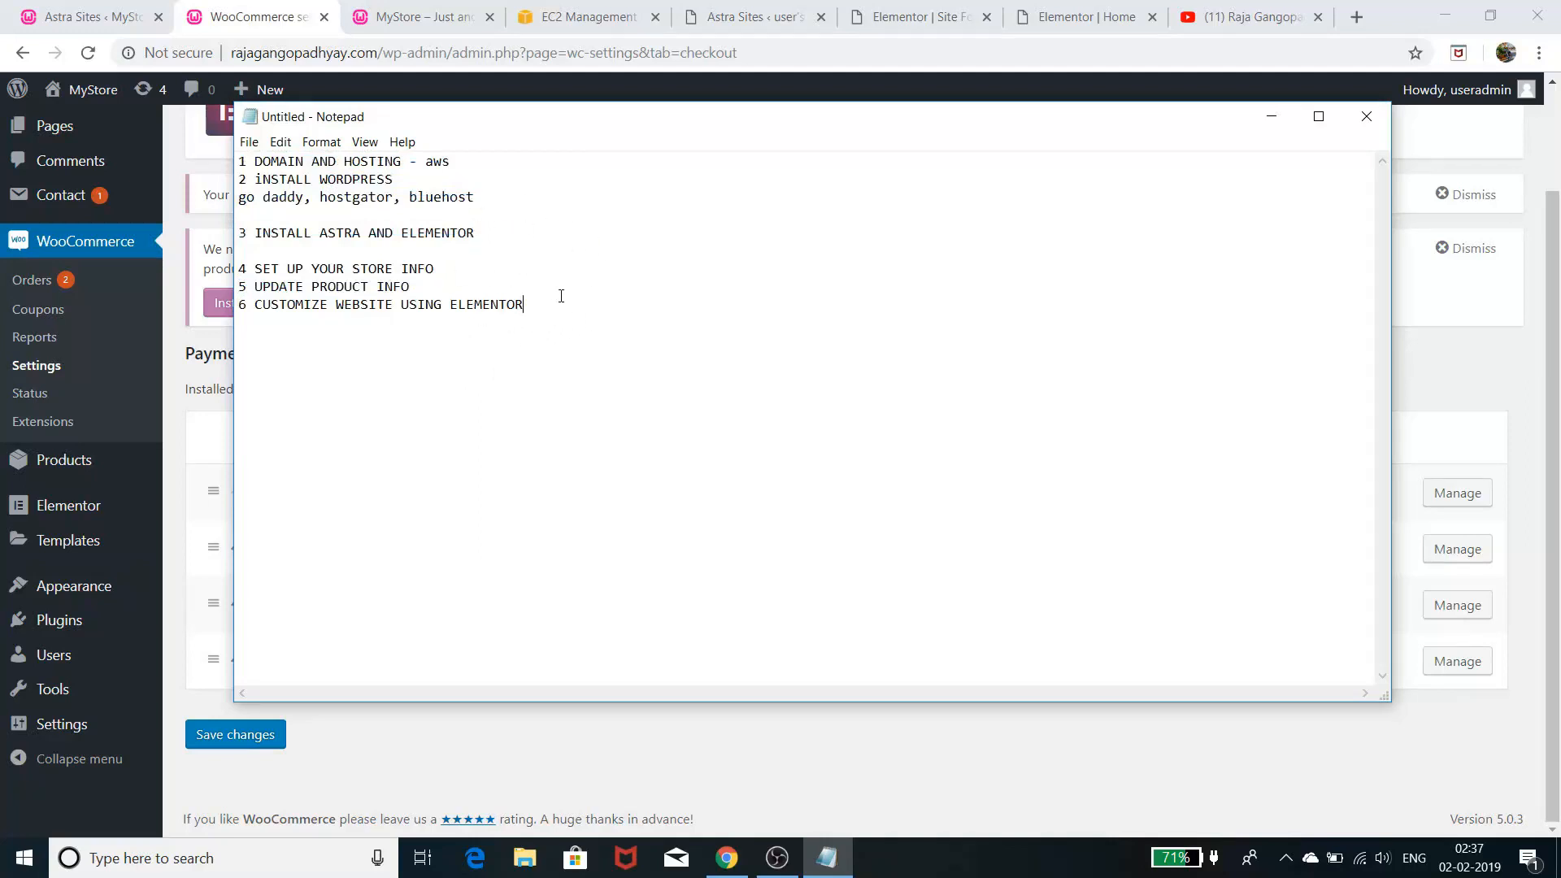
pyautogui.moveTo(561, 313); pyautogui.dragTo(232, 163)
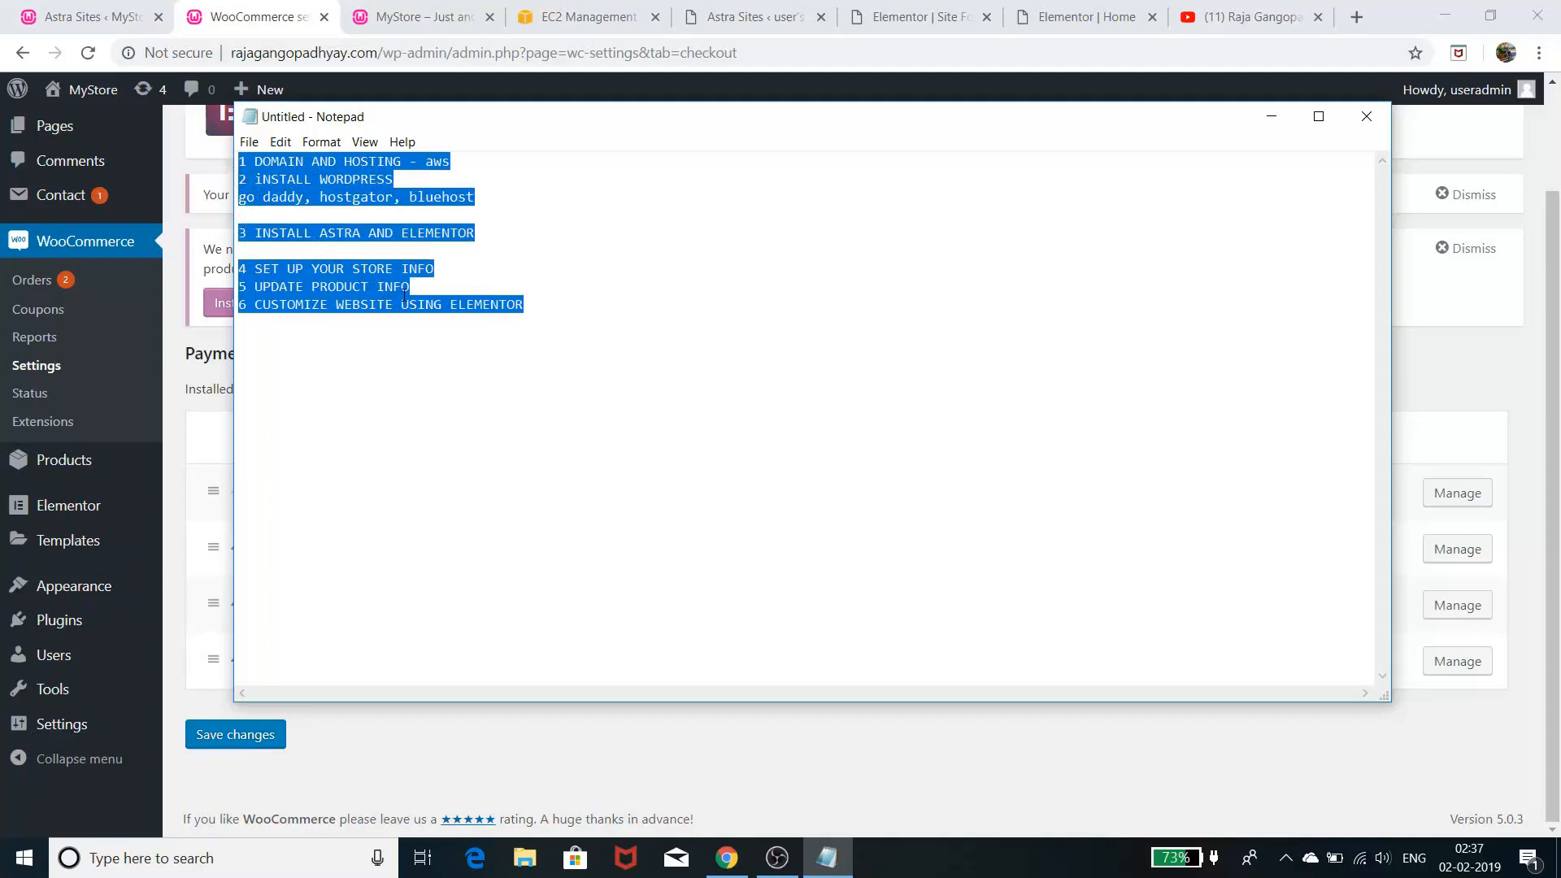
pyautogui.click(452, 415)
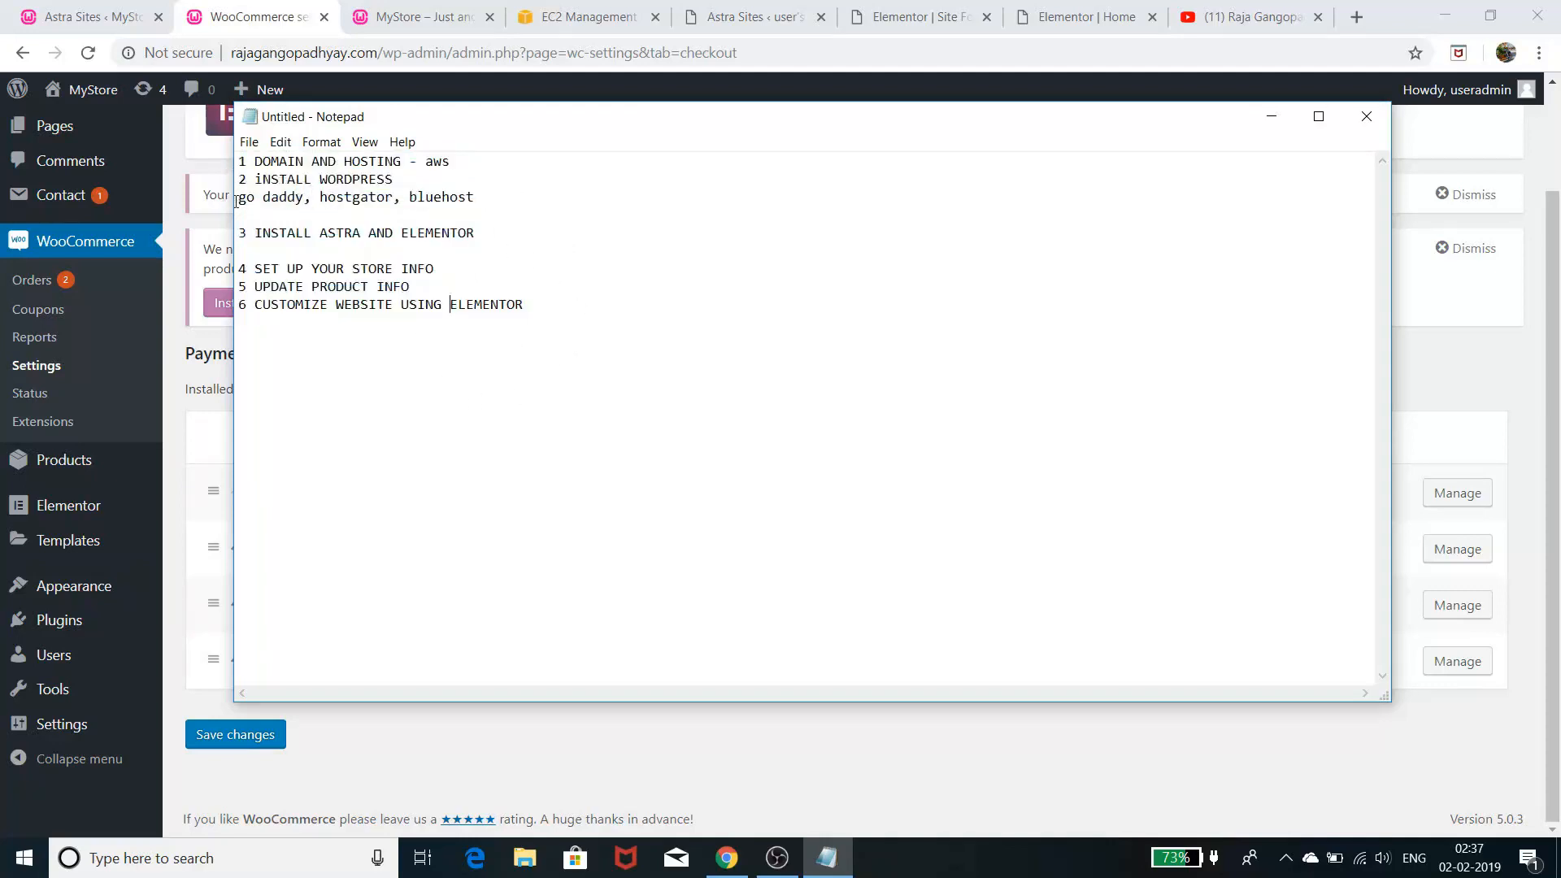
# - Highlight the 'go daddy, hostgator, bluehost' line and 'aws', then return to the Elementor Home page
pyautogui.moveTo(239, 198); pyautogui.dragTo(486, 215)
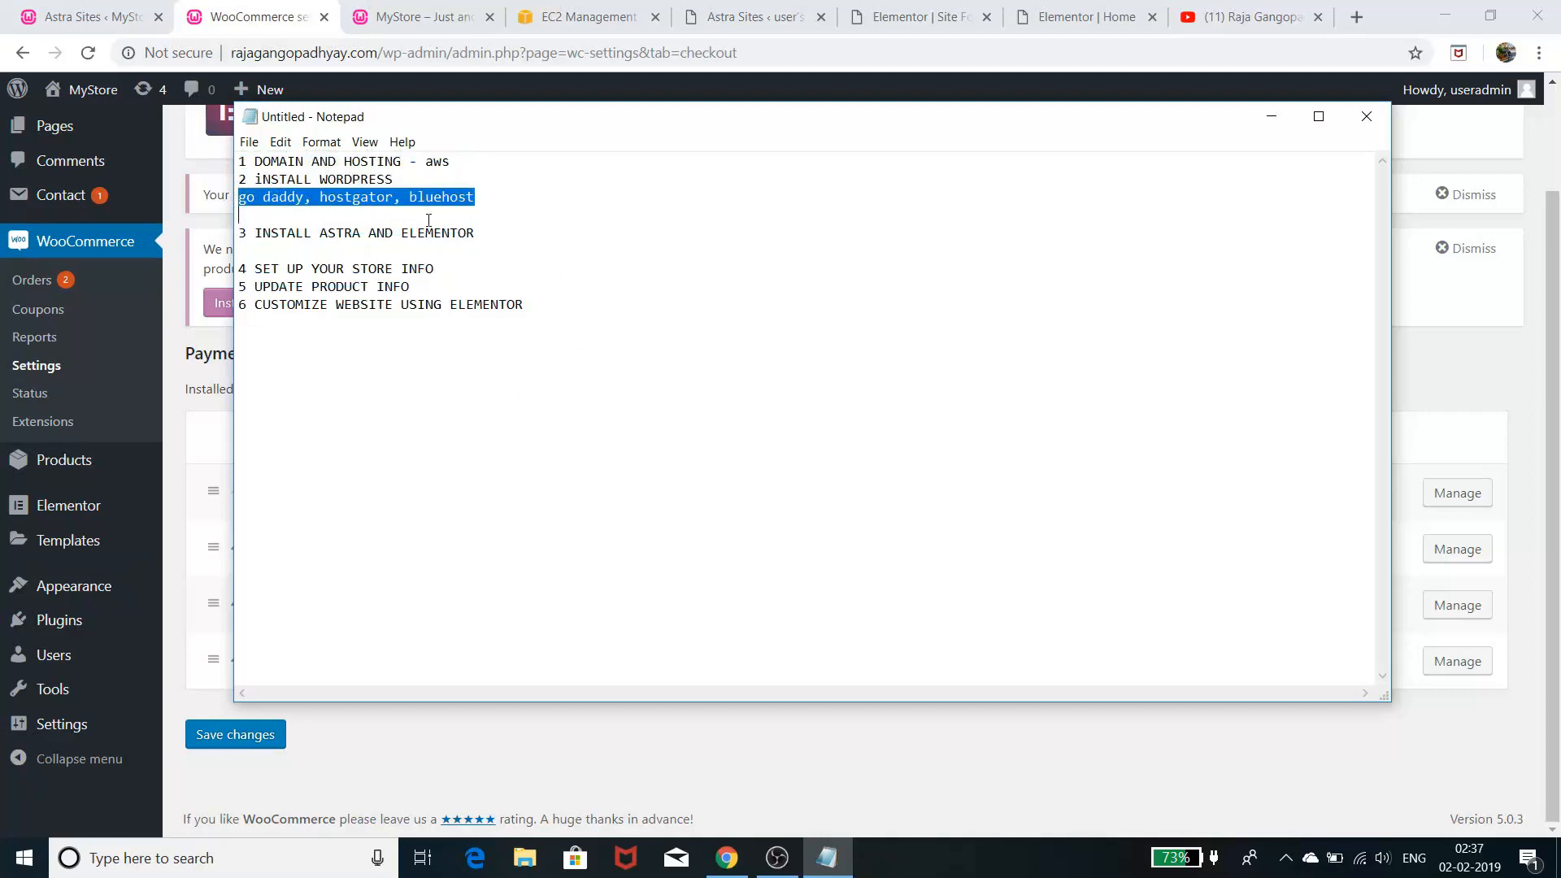
pyautogui.click(571, 380)
pyautogui.moveTo(425, 161); pyautogui.dragTo(460, 167)
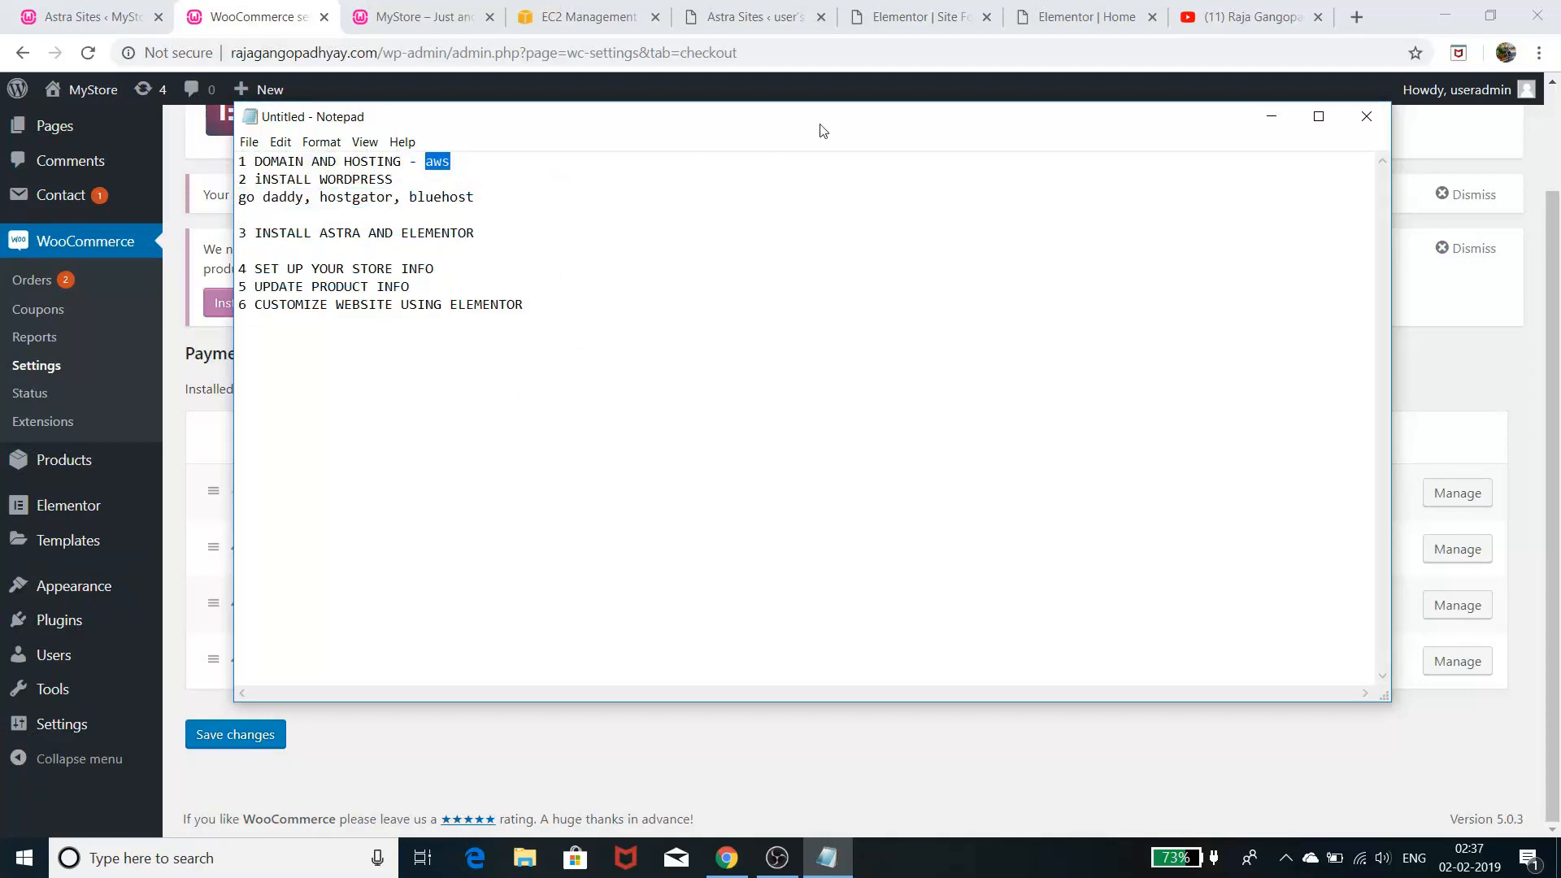
pyautogui.click(1122, 24)
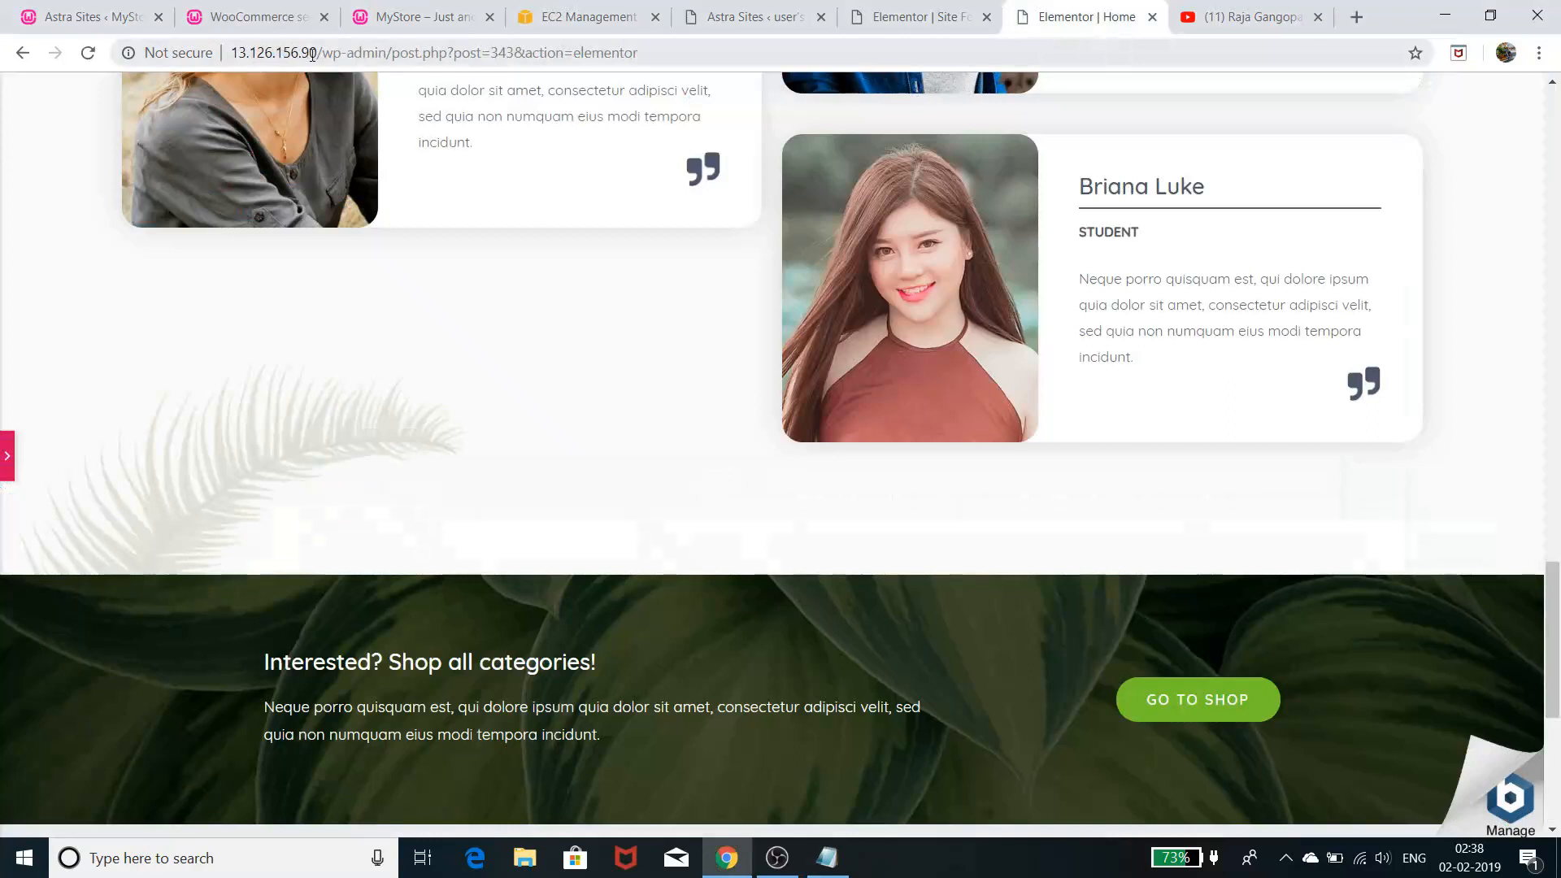
pyautogui.scroll(20, 445, 584)
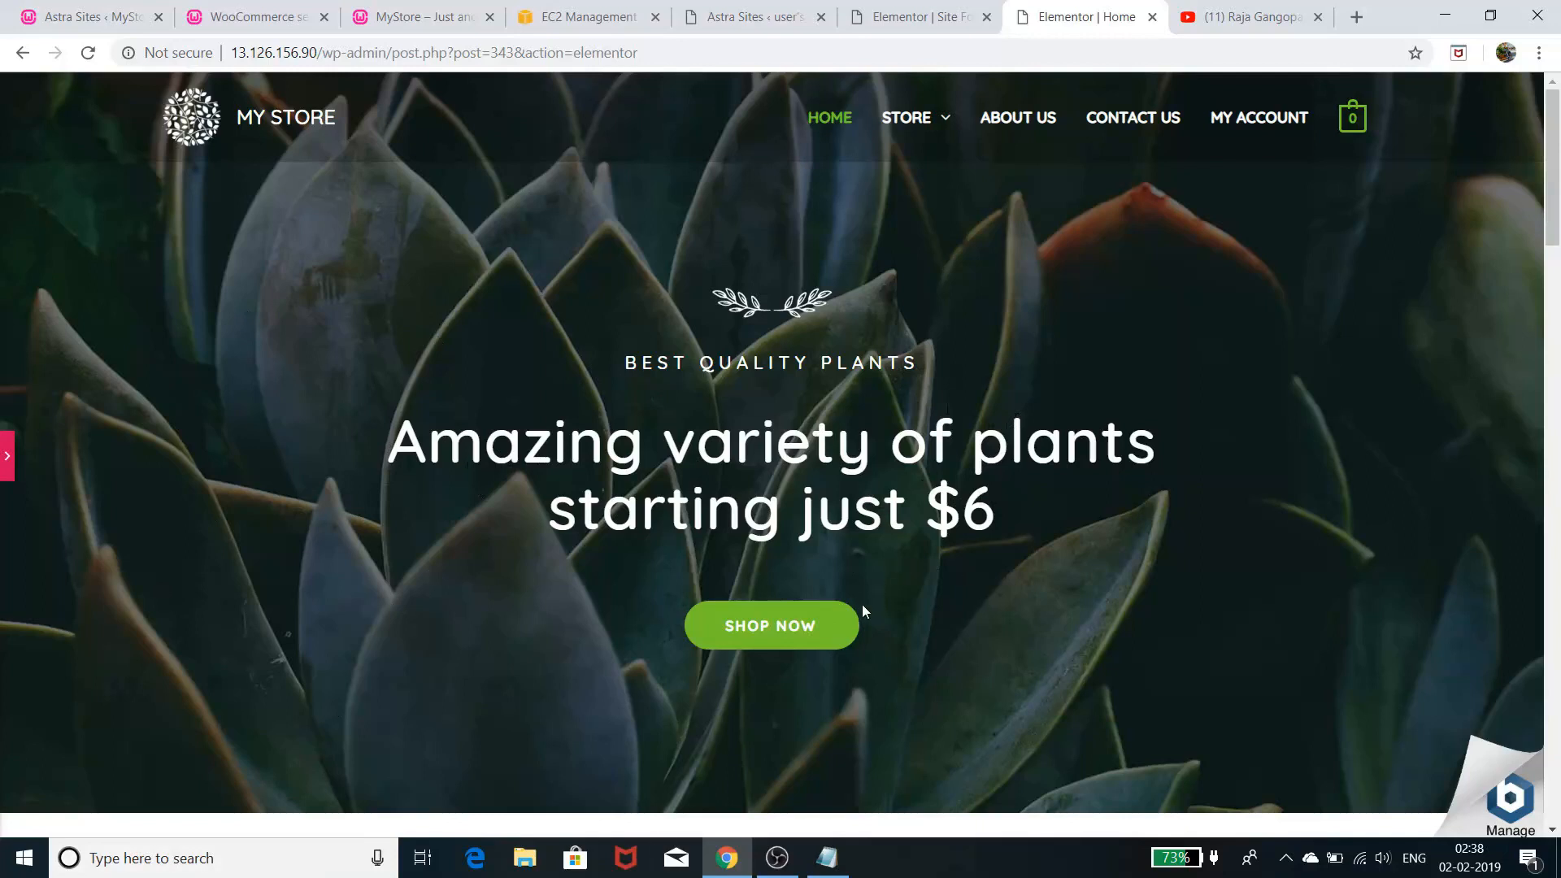
pyautogui.click(888, 24)
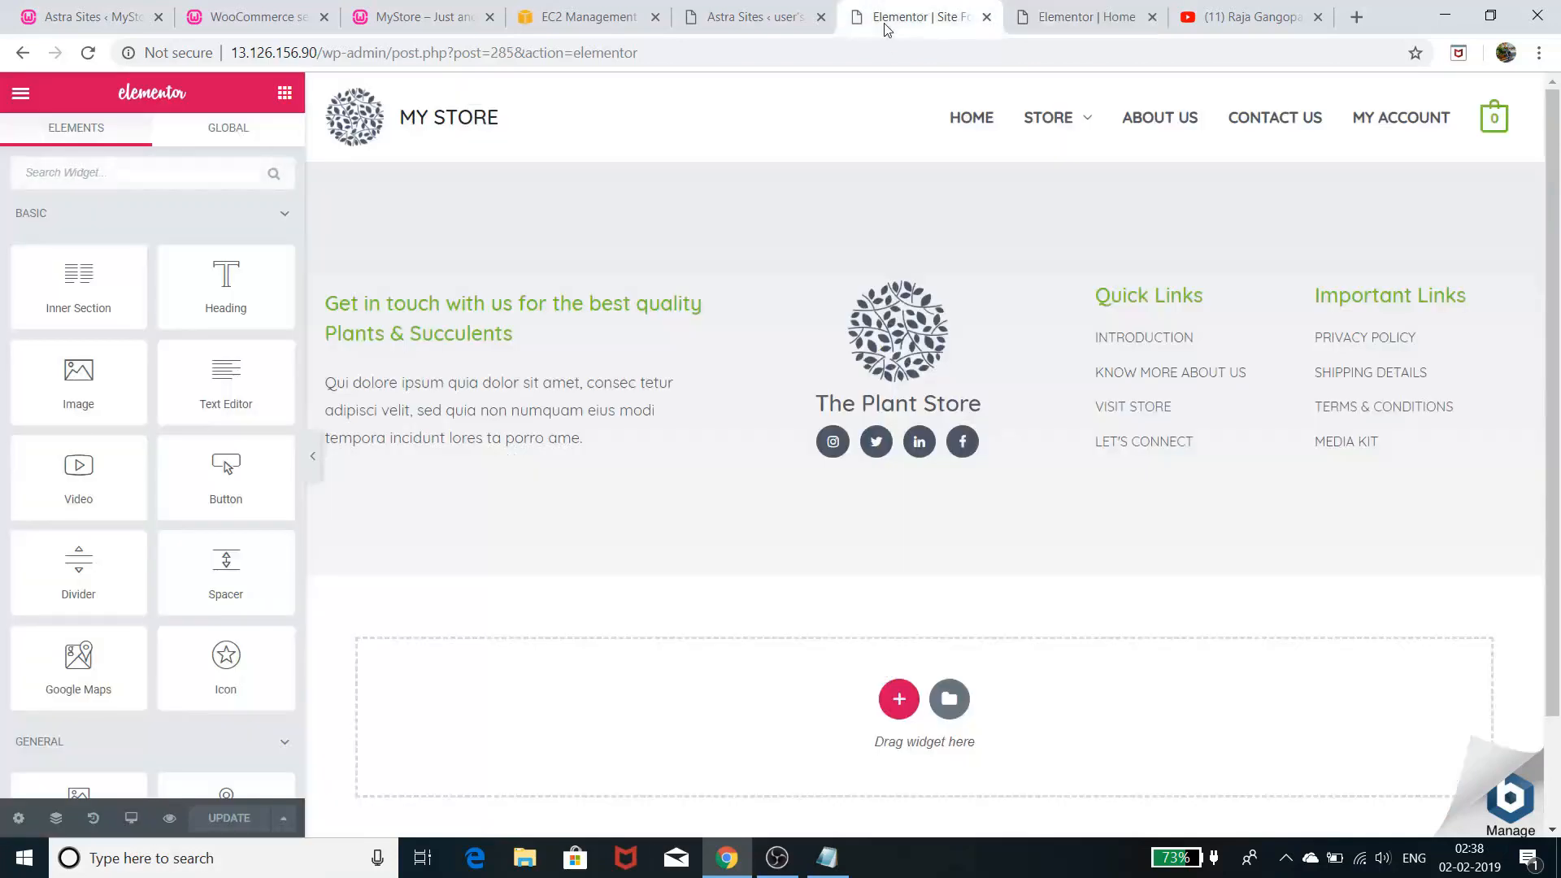
pyautogui.click(1037, 17)
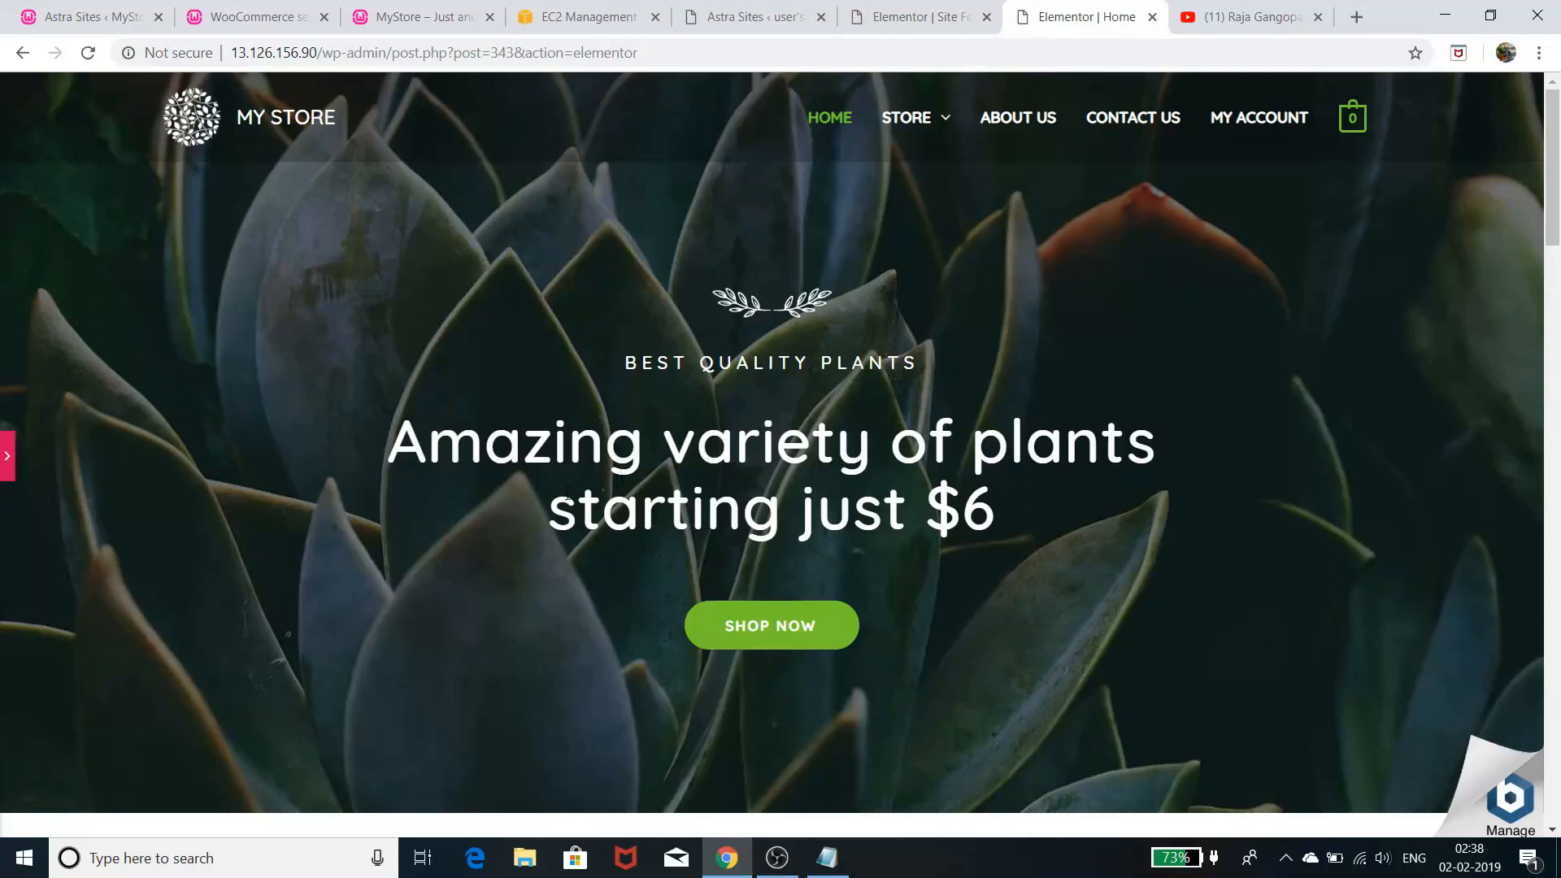
pyautogui.scroll(-5, 581, 488)
pyautogui.scroll(5, 580, 488)
pyautogui.scroll(-10, 580, 487)
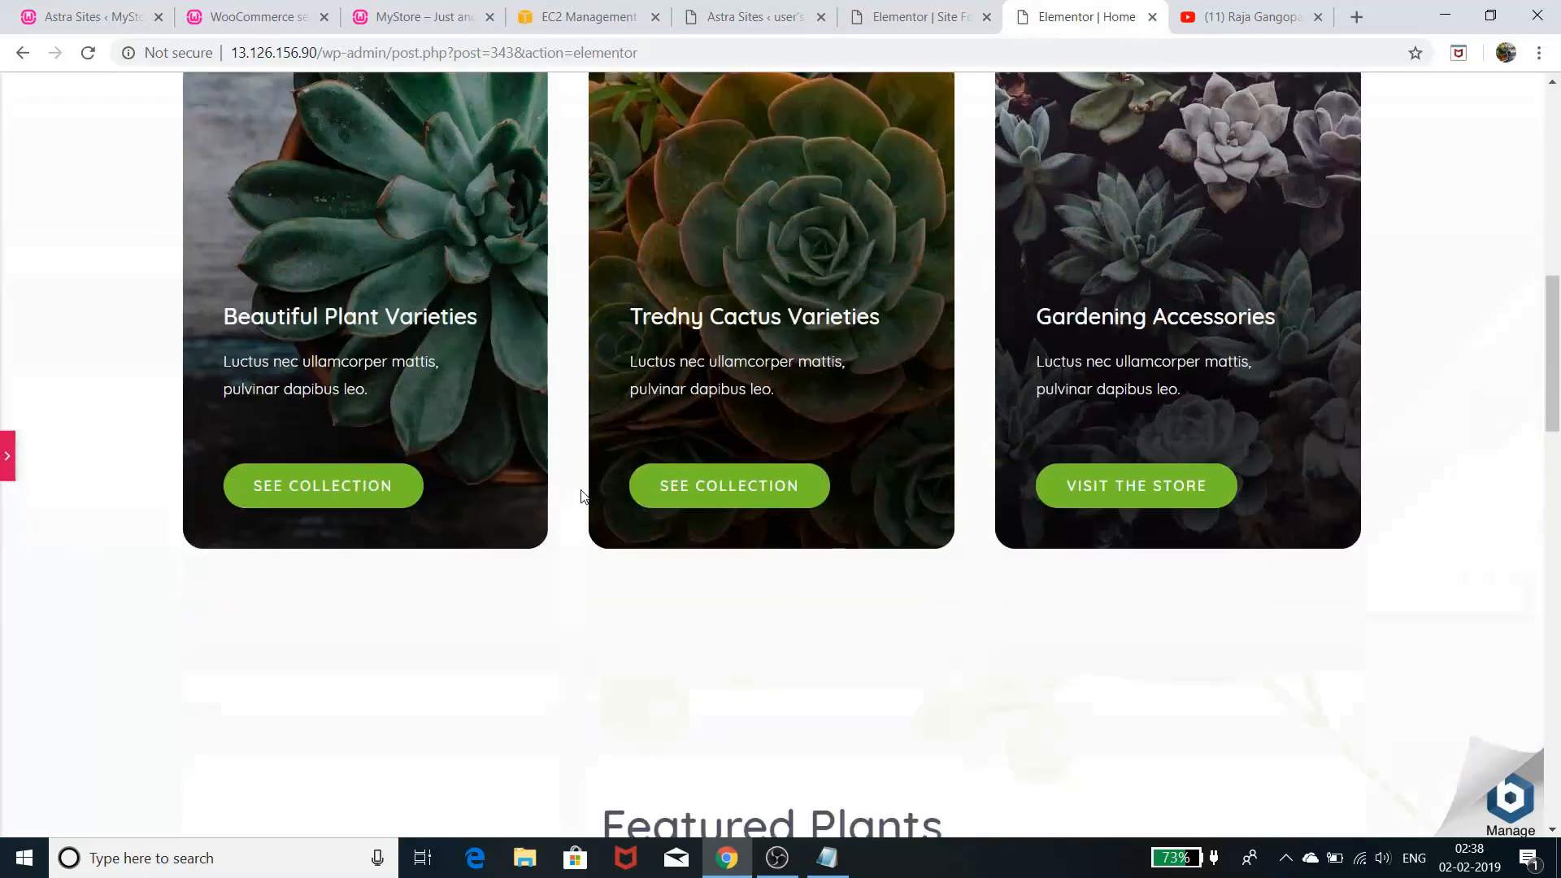